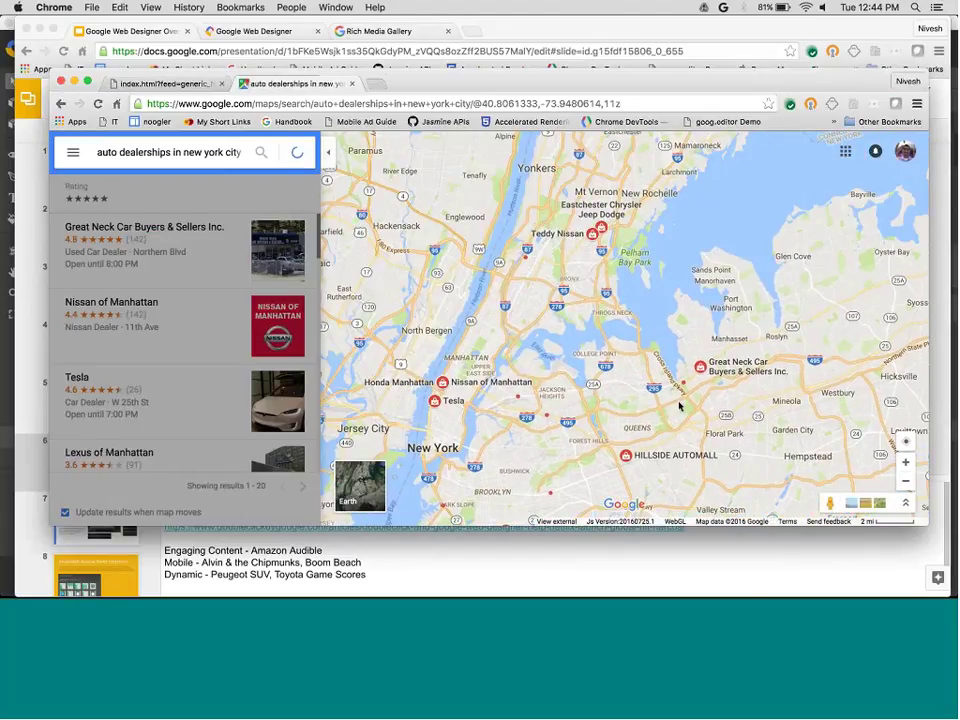
# Close the Google Maps dealership search and switch to Google Web Designer with the carAd.html banner
pyautogui.click(353, 85)
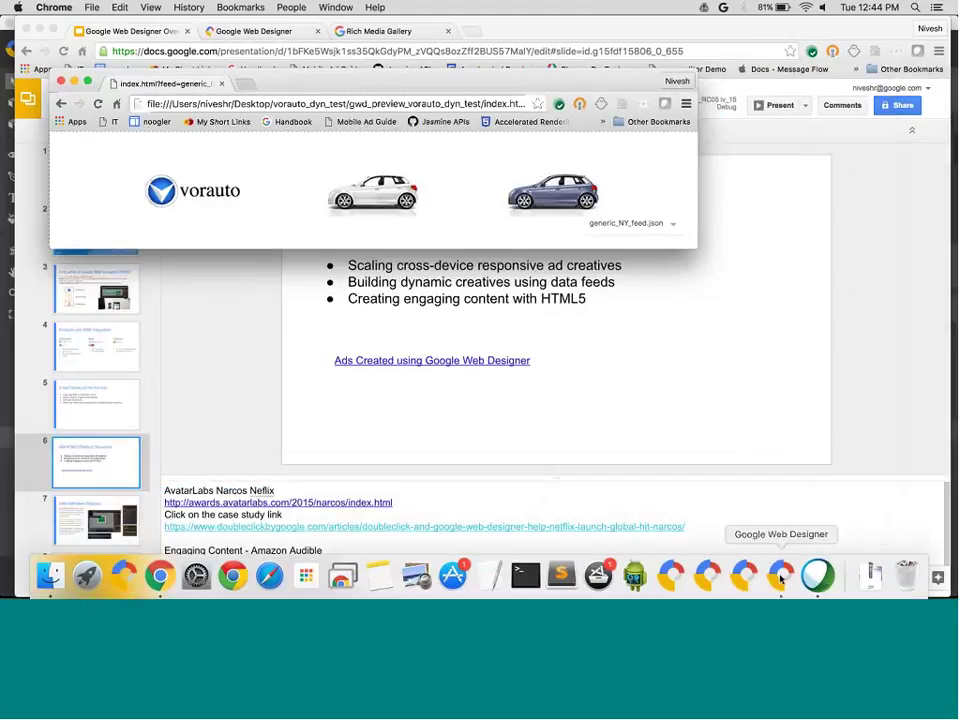
pyautogui.click(780, 578)
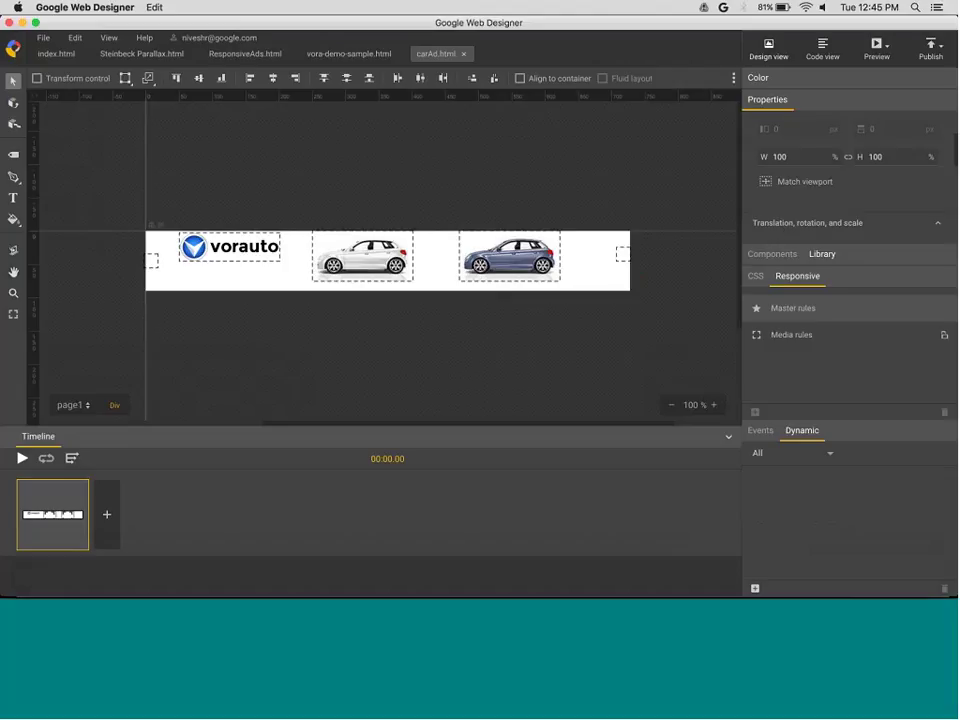
pyautogui.click(800, 287)
pyautogui.click(14, 316)
pyautogui.moveTo(131, 188); pyautogui.dragTo(456, 186)
# Examine the car, logo and wheel assets stored in the project's library
pyautogui.click(824, 255)
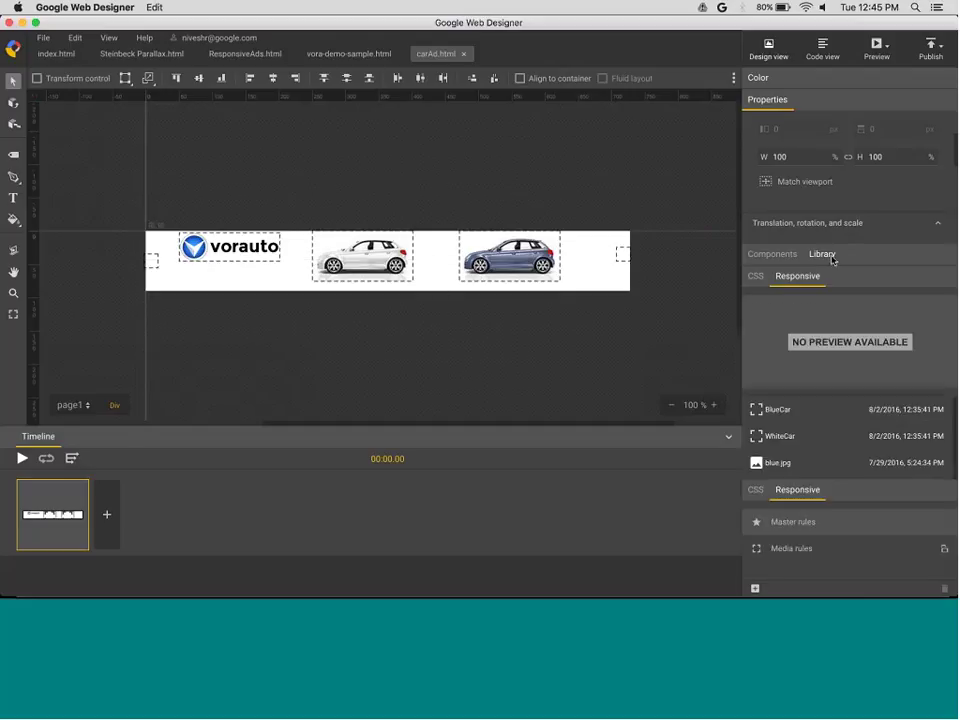
pyautogui.click(778, 463)
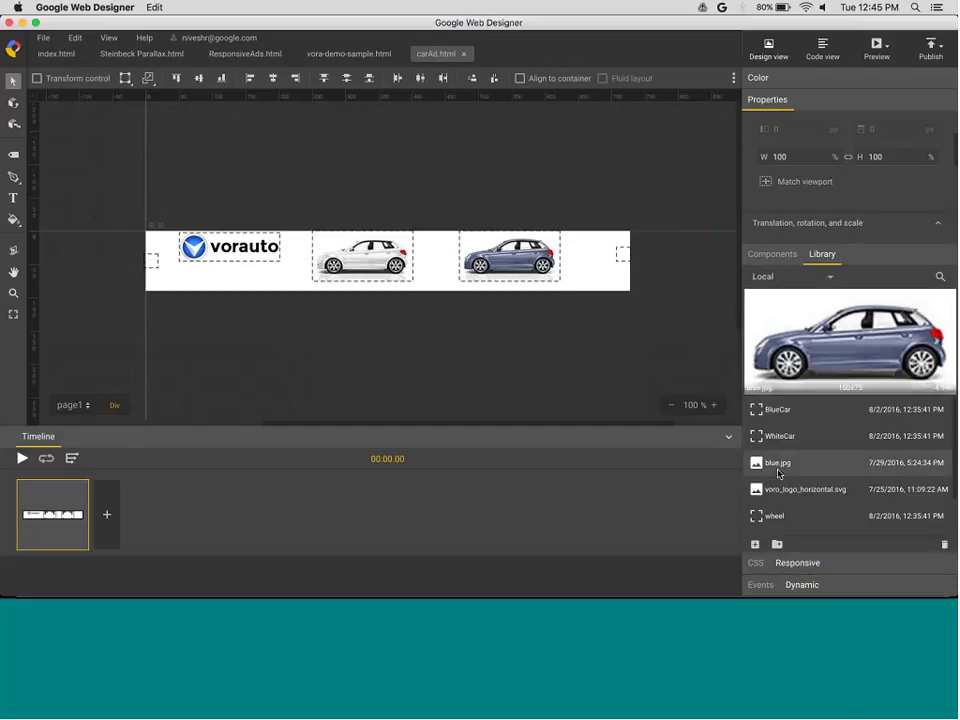
pyautogui.click(779, 497)
pyautogui.scroll(-2, 779, 497)
pyautogui.click(782, 494)
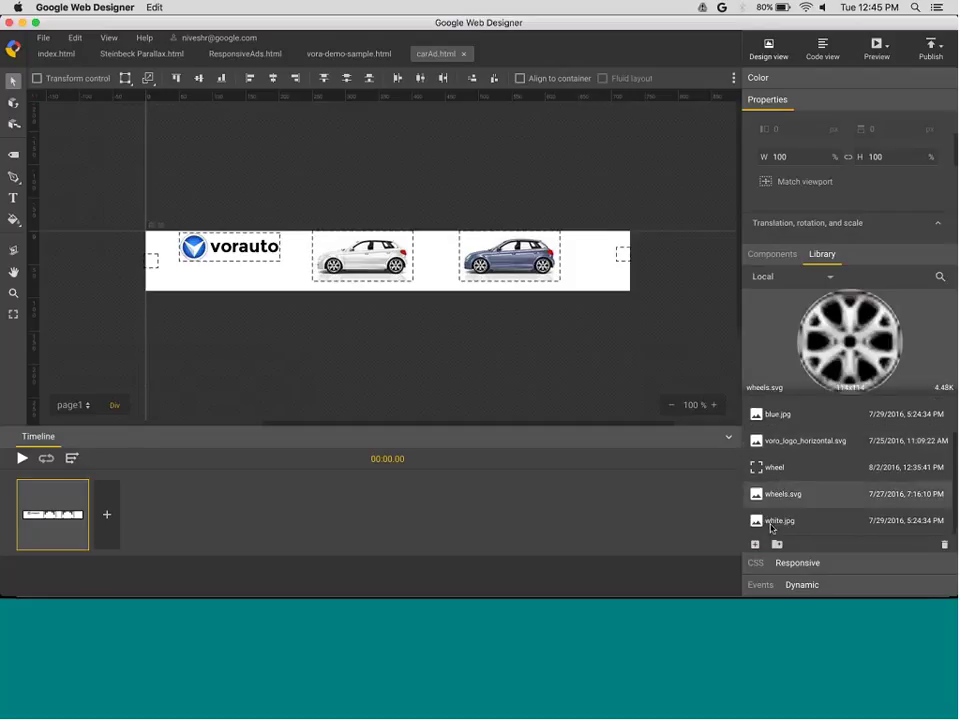
pyautogui.scroll(2, 775, 520)
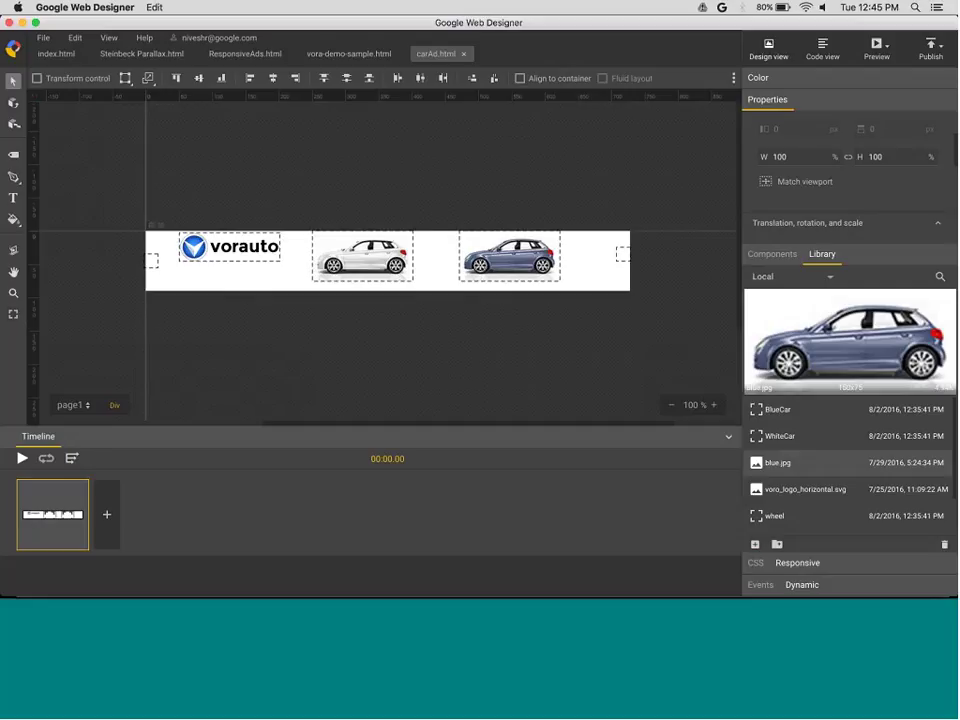
# Align all banner elements to the container's vertical middle with fluid layout, and distribute them evenly across its width
pyautogui.moveTo(141, 167); pyautogui.dragTo(681, 343)
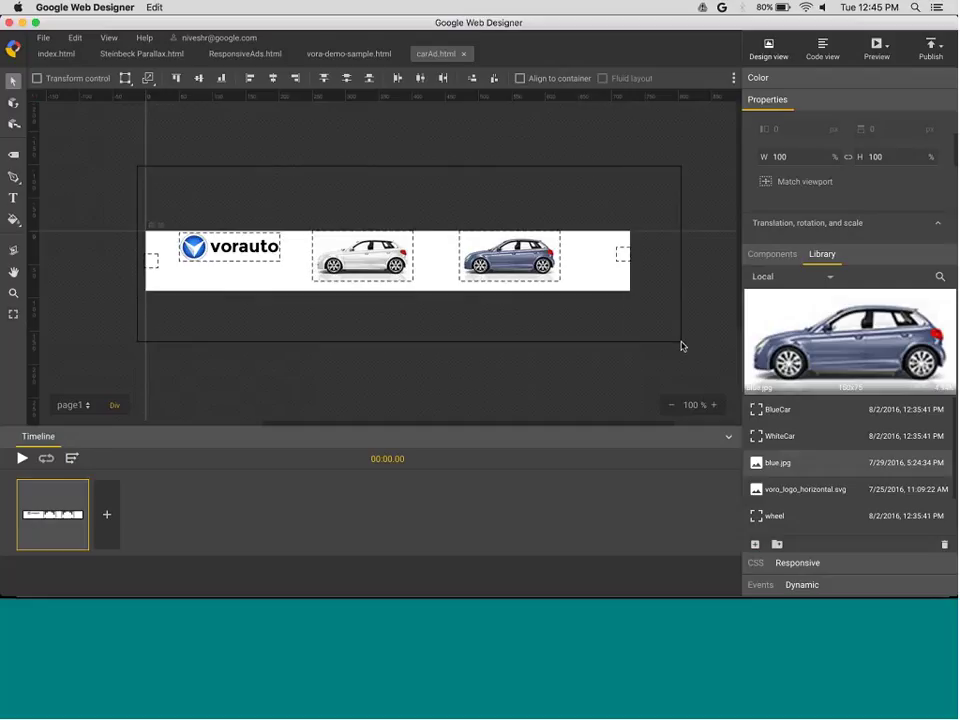
pyautogui.click(520, 79)
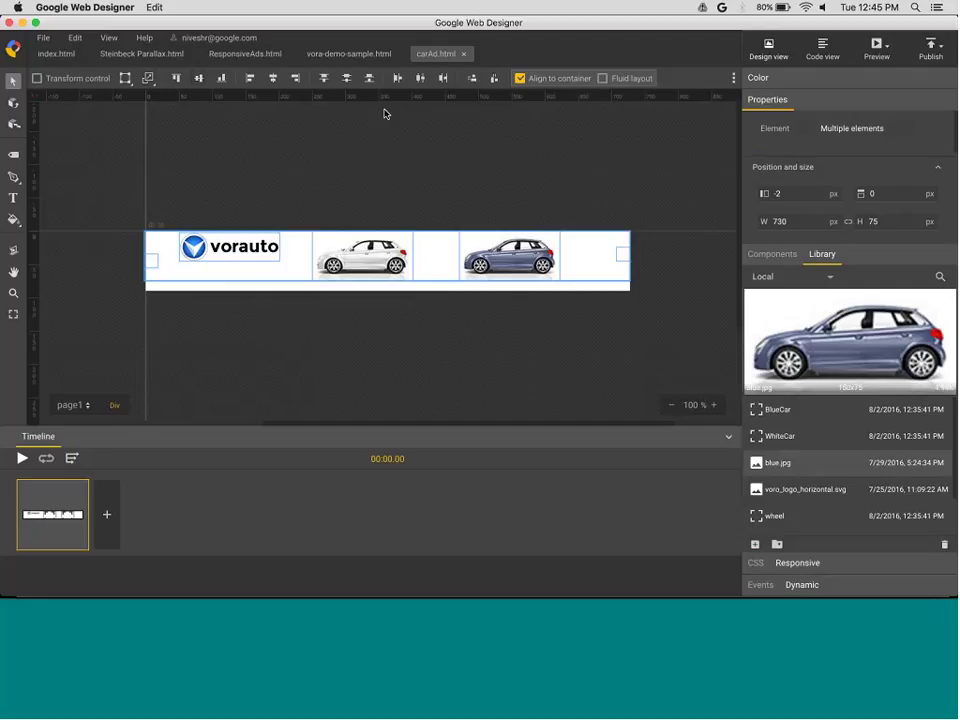
pyautogui.click(602, 79)
pyautogui.click(199, 79)
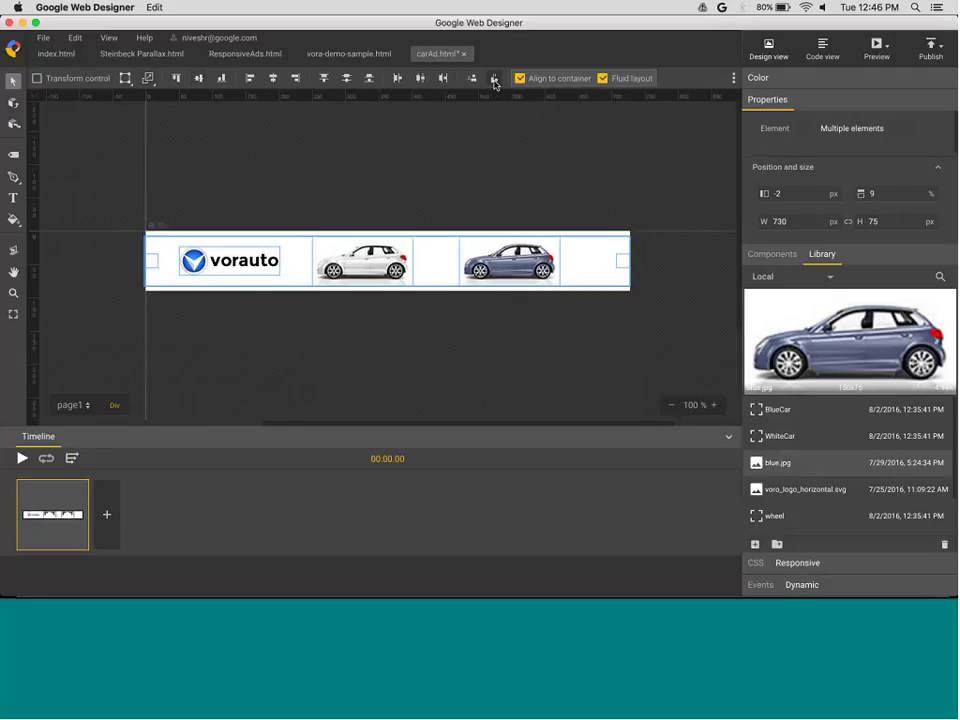
pyautogui.click(494, 80)
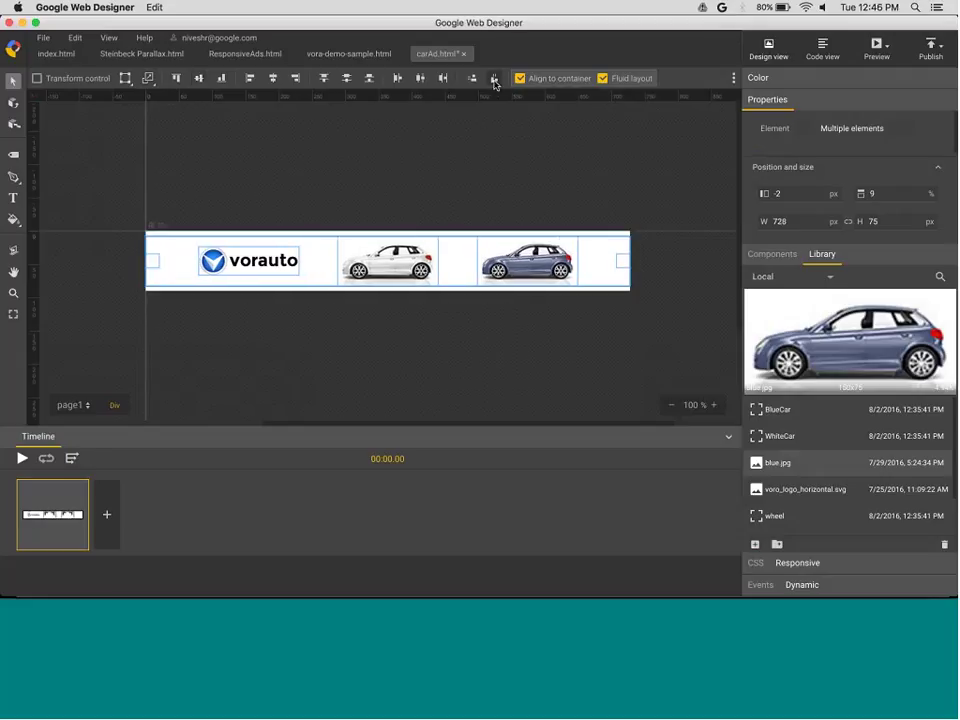
# Turn off the element outlines and resize the banner to about 608 × 115 px
pyautogui.click(12, 316)
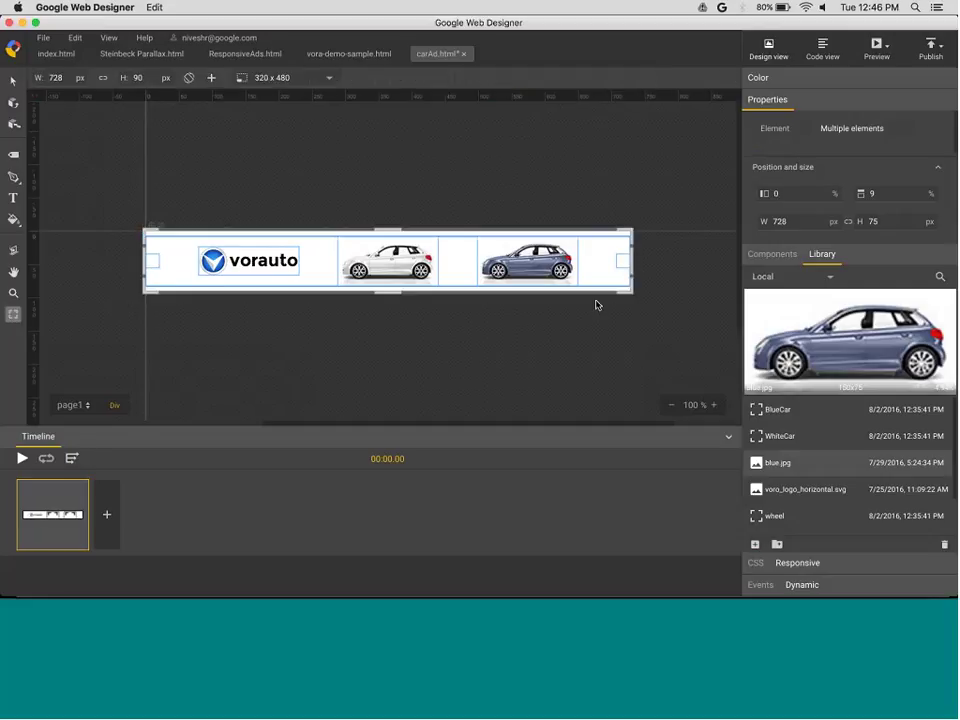
pyautogui.press('v')
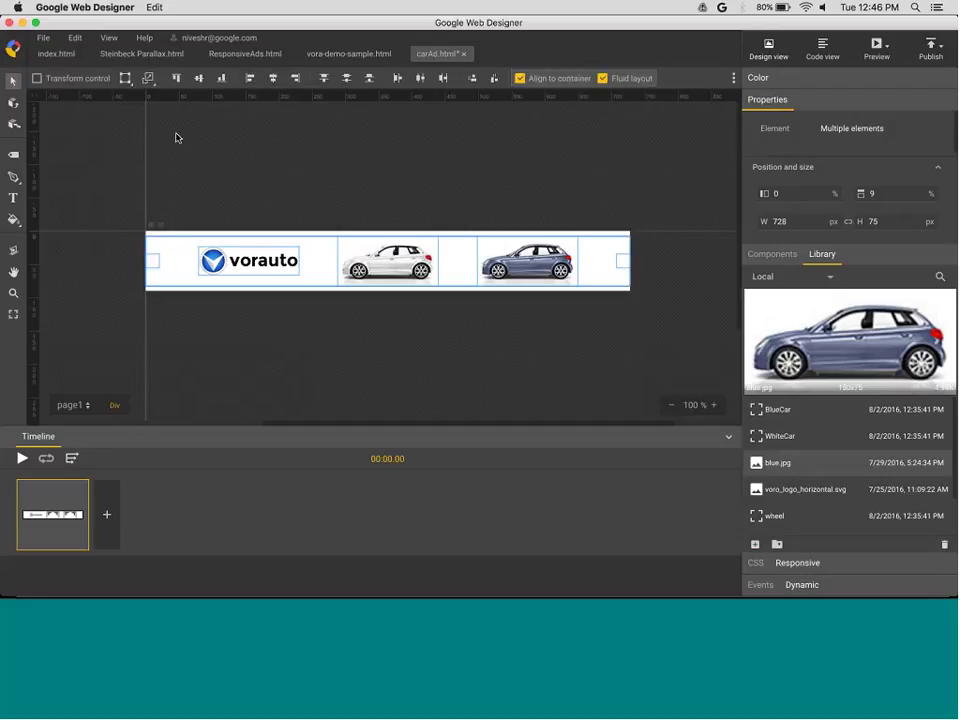
pyautogui.click(176, 137)
pyautogui.click(108, 37)
pyautogui.moveTo(180, 60)
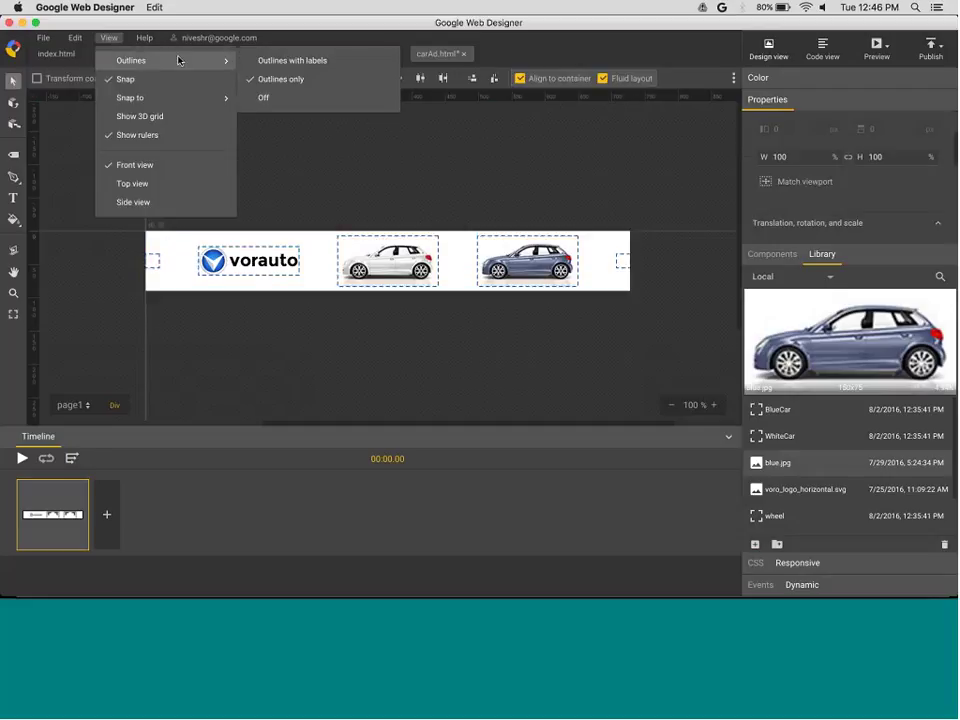
pyautogui.click(268, 97)
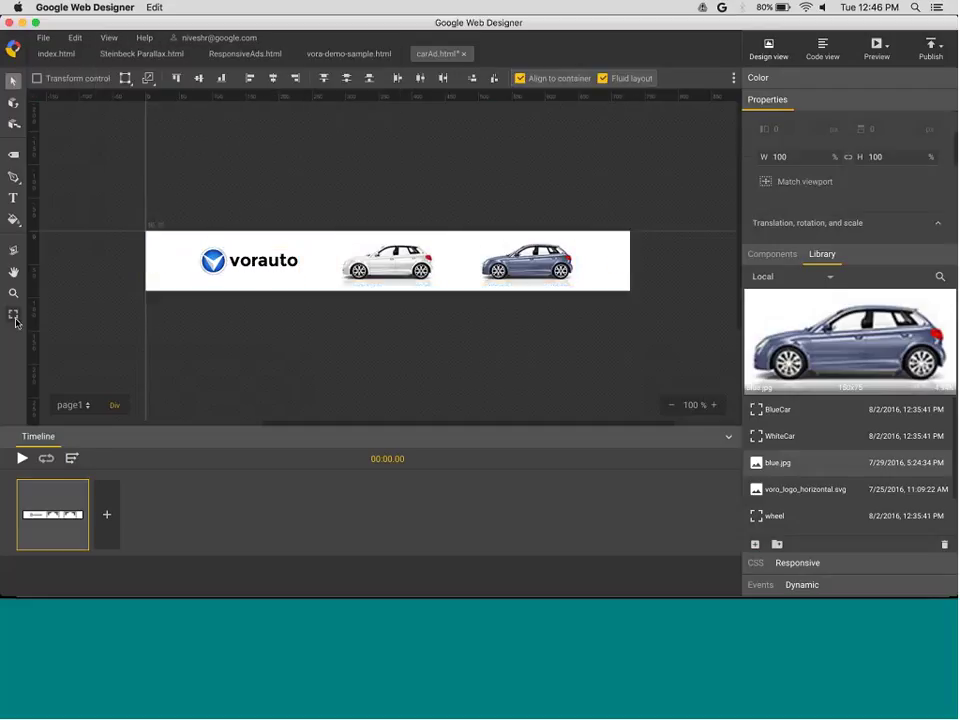
pyautogui.press('s')
pyautogui.moveTo(630, 298); pyautogui.dragTo(551, 316)
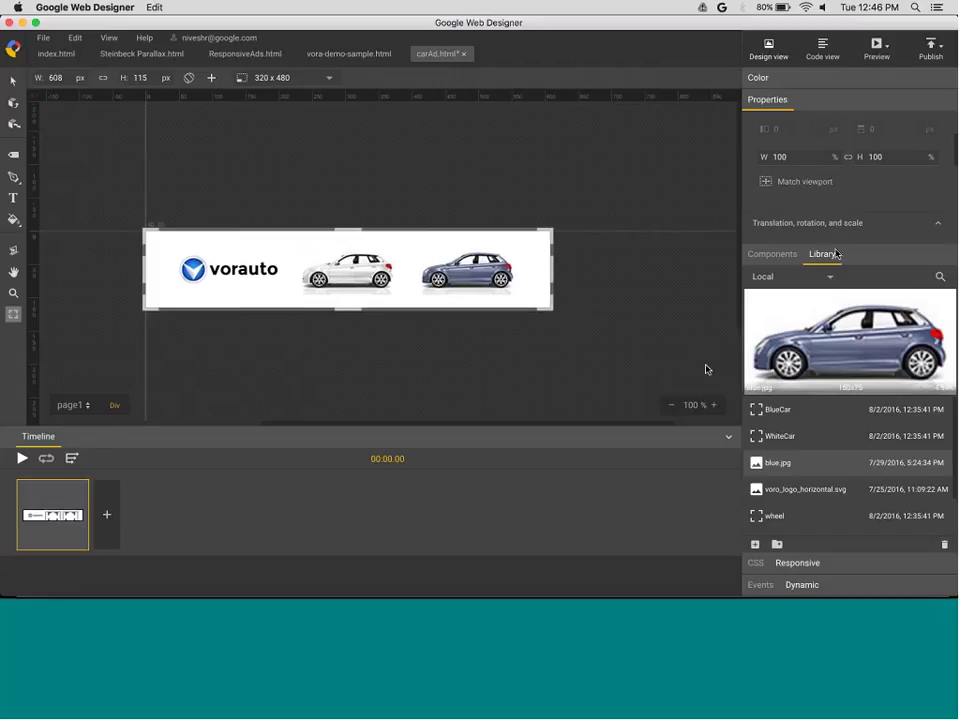
# Add a width breakpoint to the responsive media rules and set it to 600 px
pyautogui.click(800, 562)
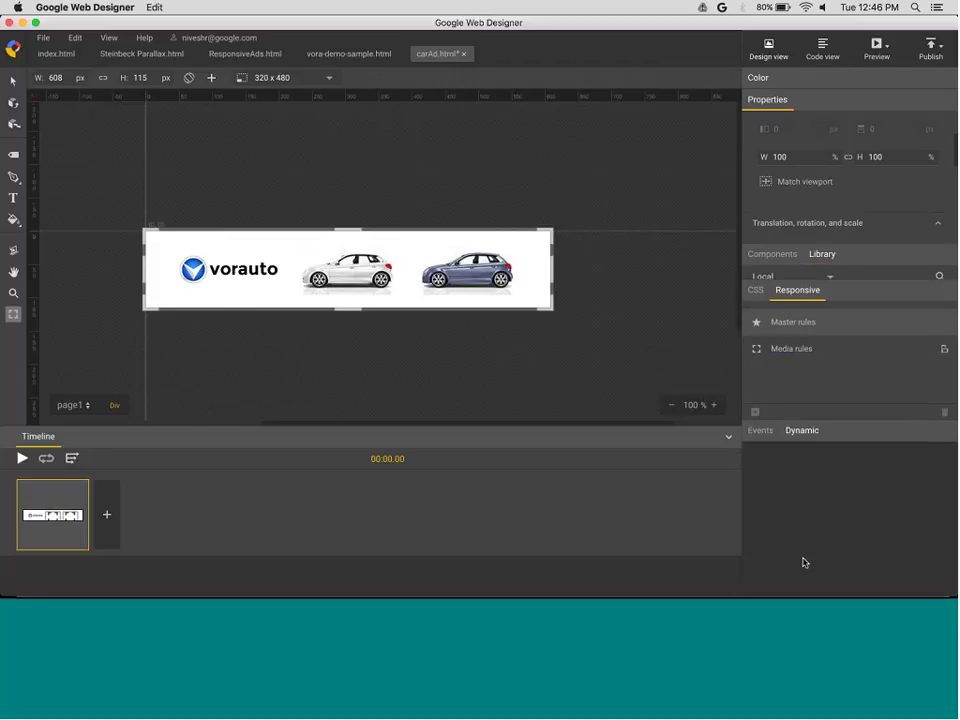
pyautogui.click(791, 336)
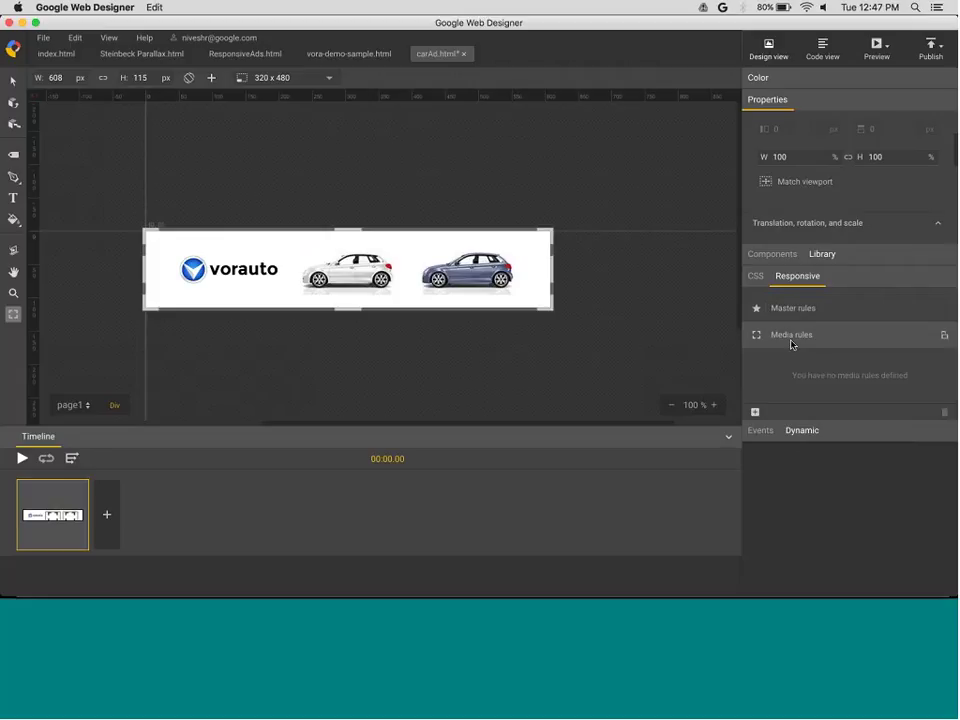
pyautogui.click(756, 410)
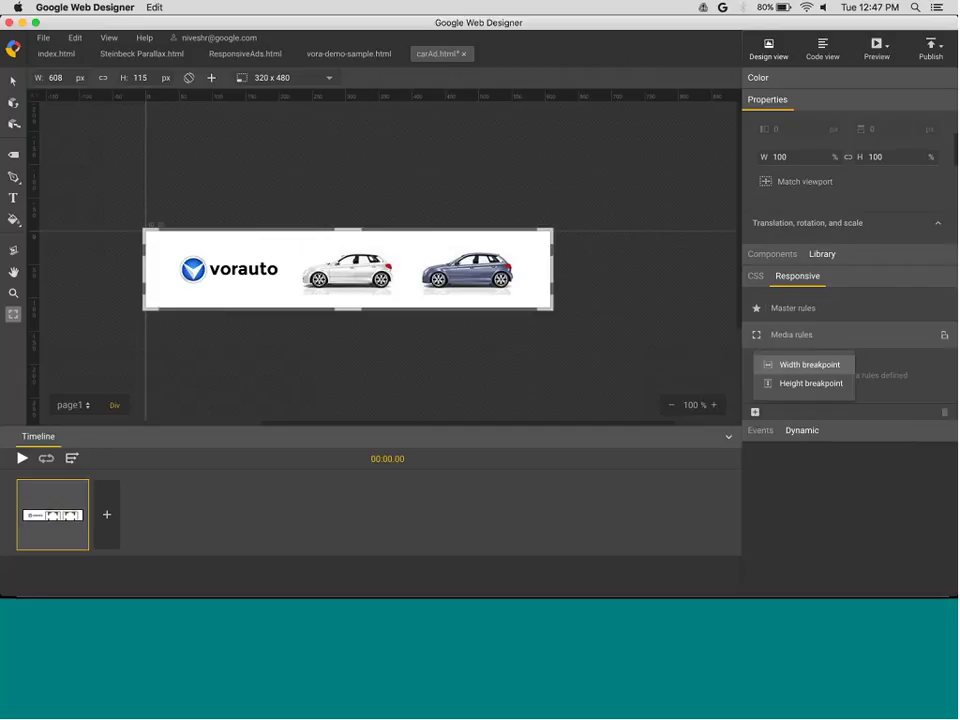
pyautogui.click(790, 366)
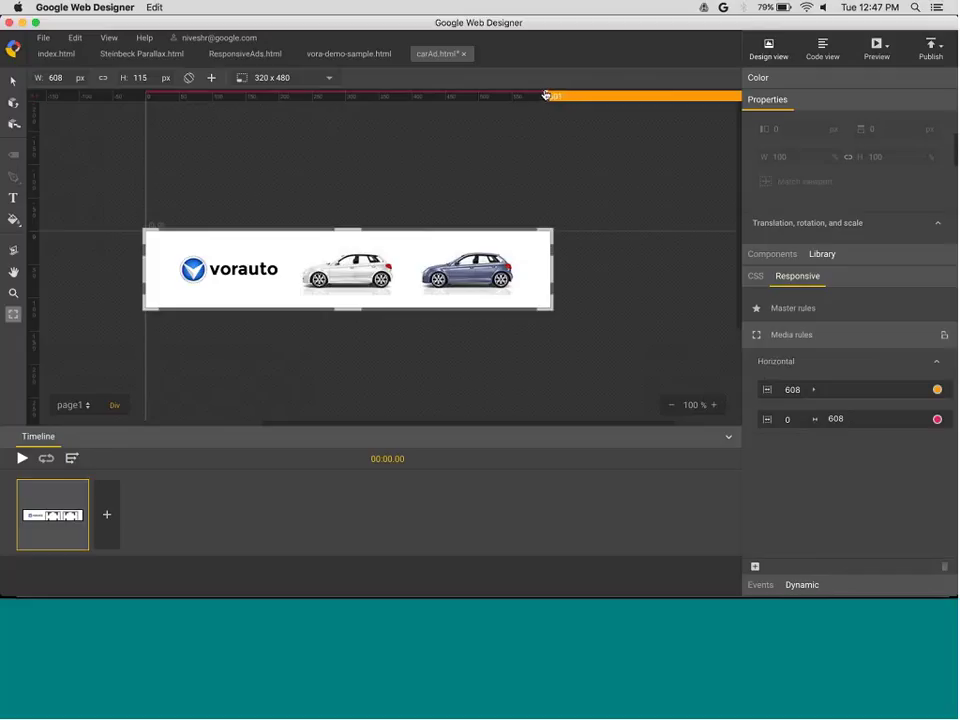
pyautogui.moveTo(545, 95); pyautogui.dragTo(540, 96)
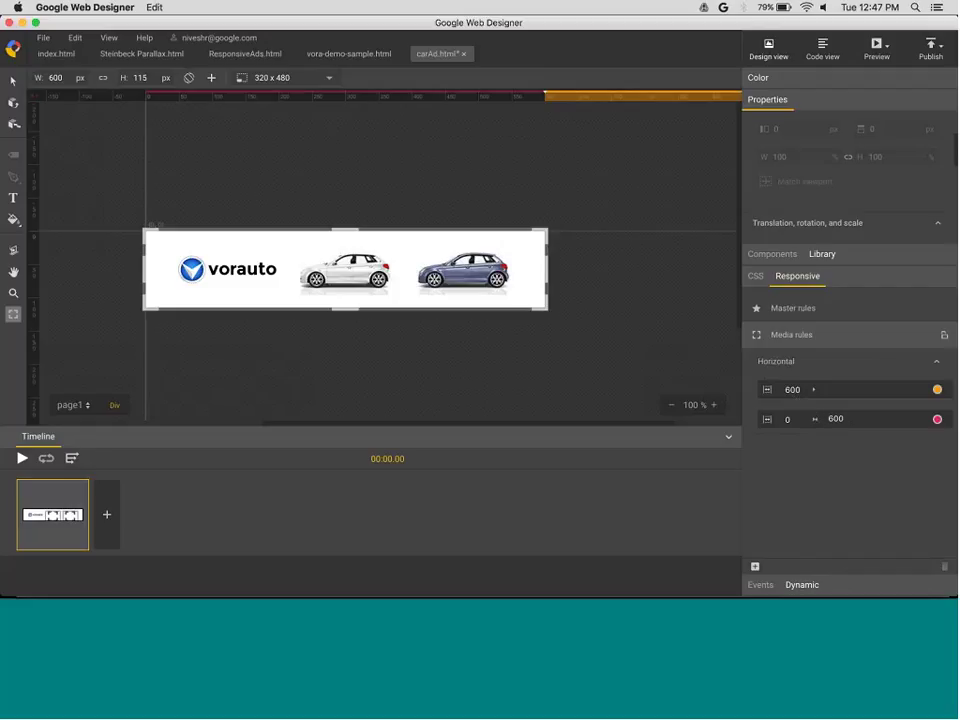
# Compare the banner layout at widths inside the 0–600 range and the range above 600
pyautogui.click(483, 97)
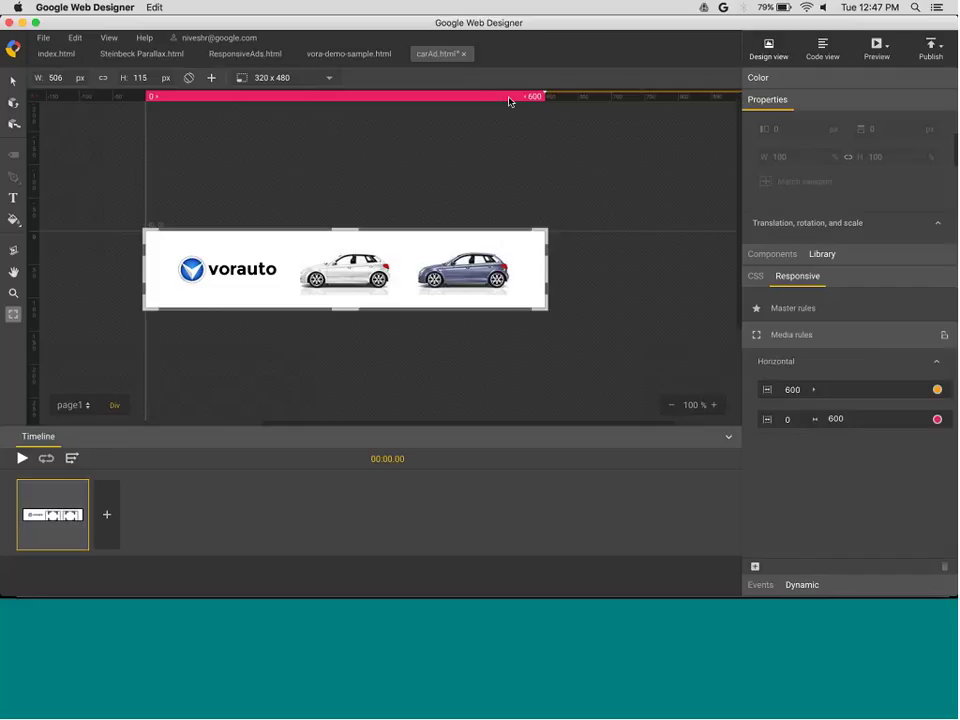
pyautogui.click(614, 99)
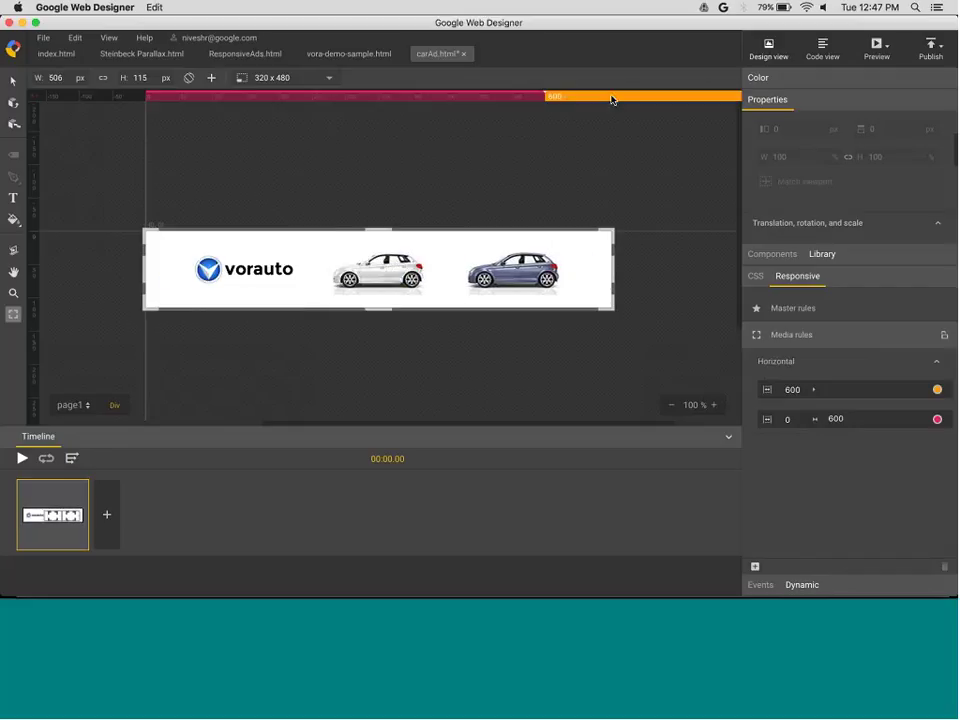
pyautogui.click(453, 103)
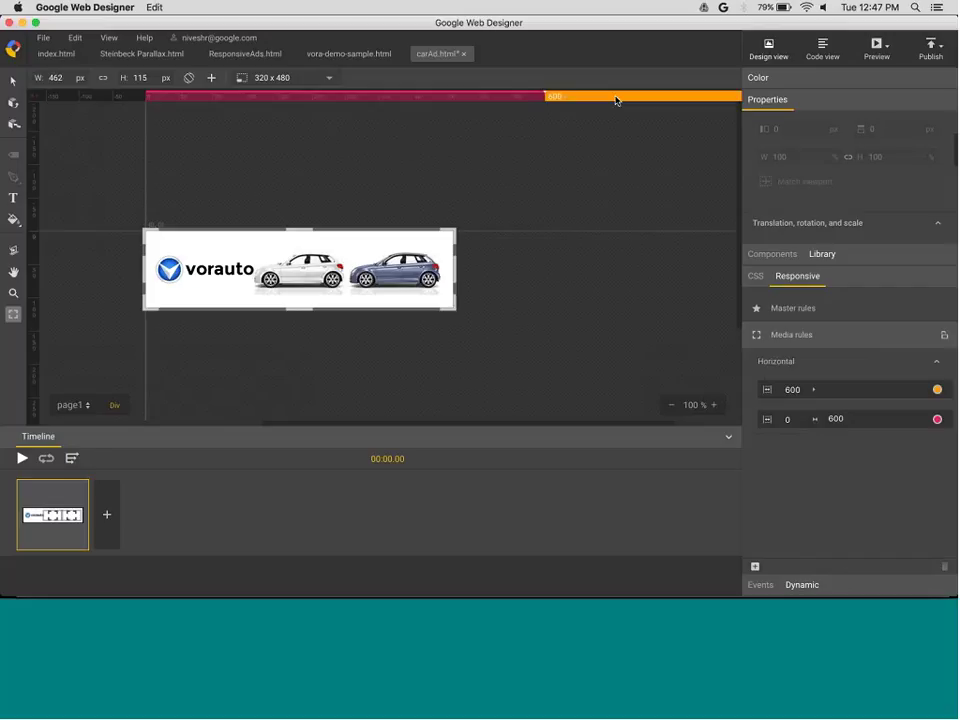
pyautogui.click(616, 100)
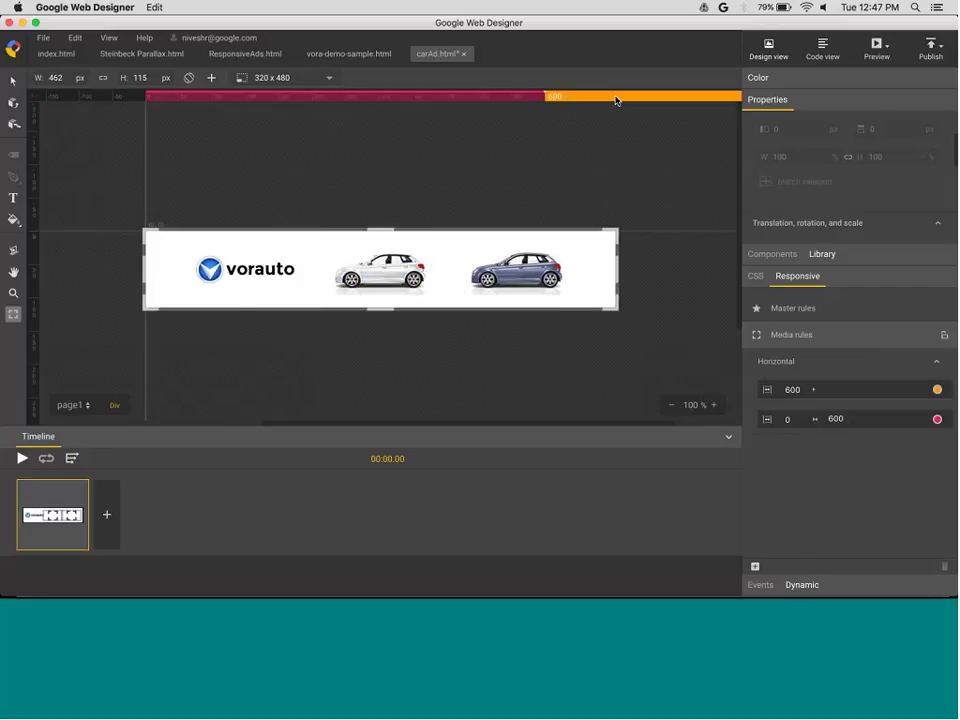
# In the 0–600 width range, set the blue car's visibility to hidden and move it above the banner, off the stage
pyautogui.click(493, 100)
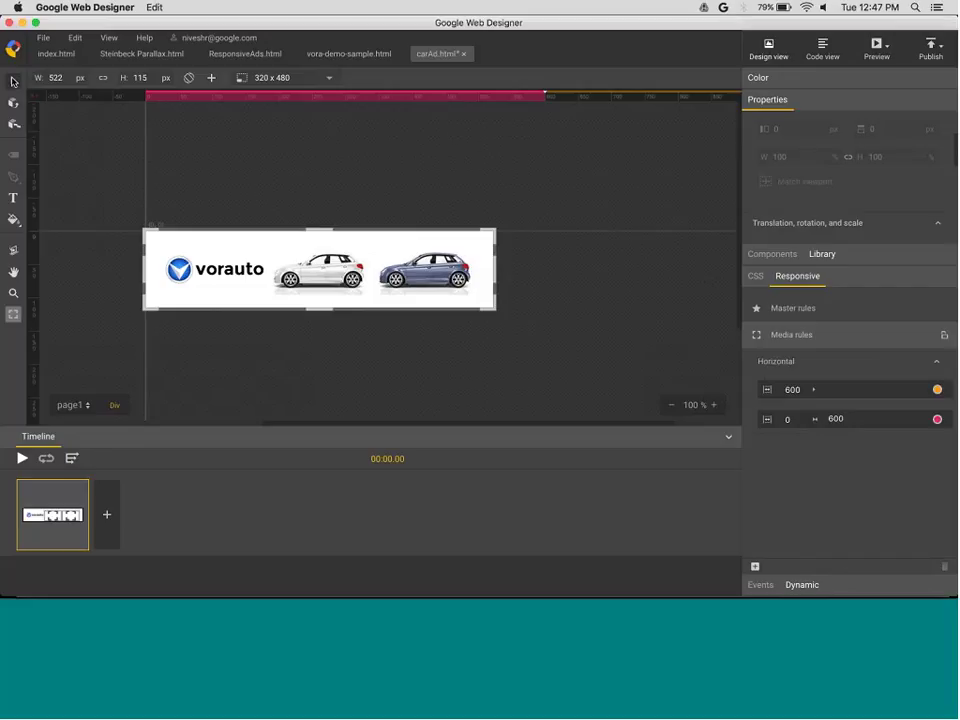
pyautogui.click(13, 81)
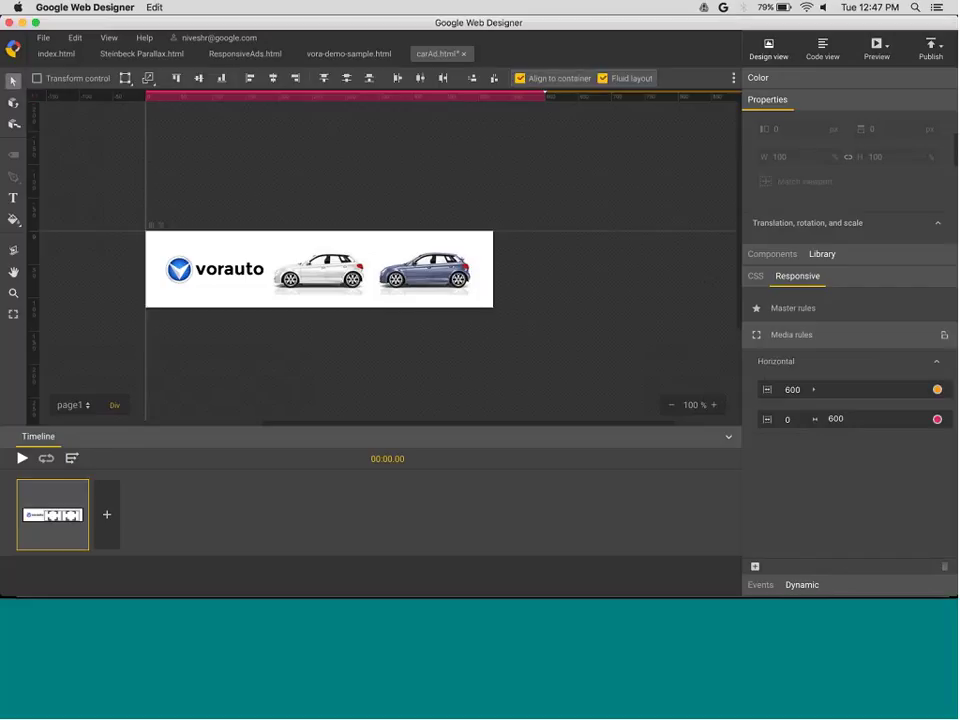
pyautogui.click(449, 287)
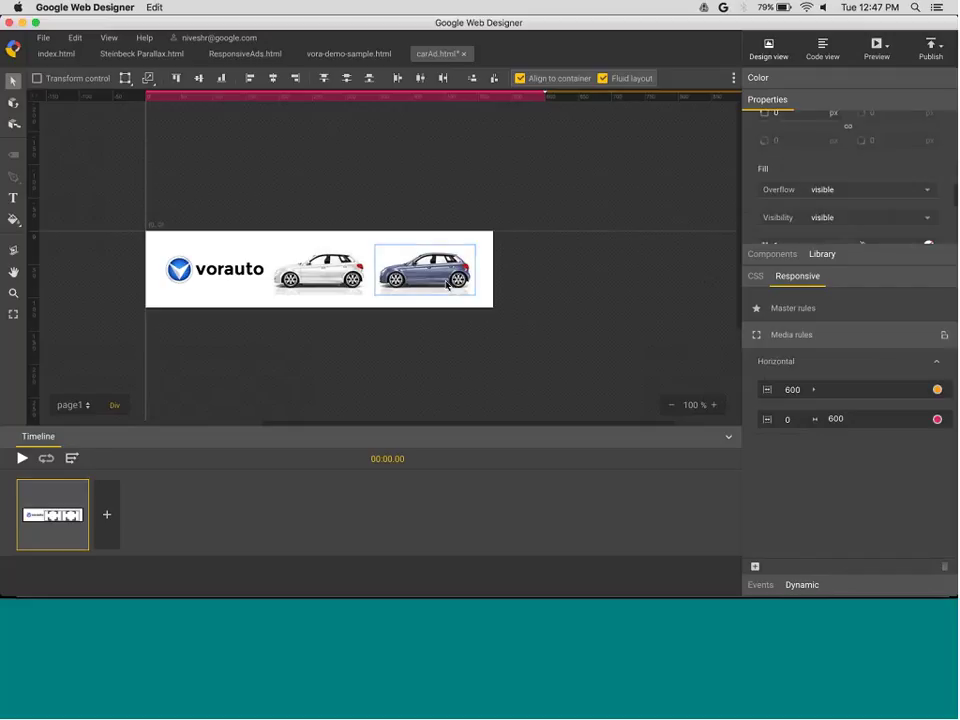
pyautogui.click(830, 218)
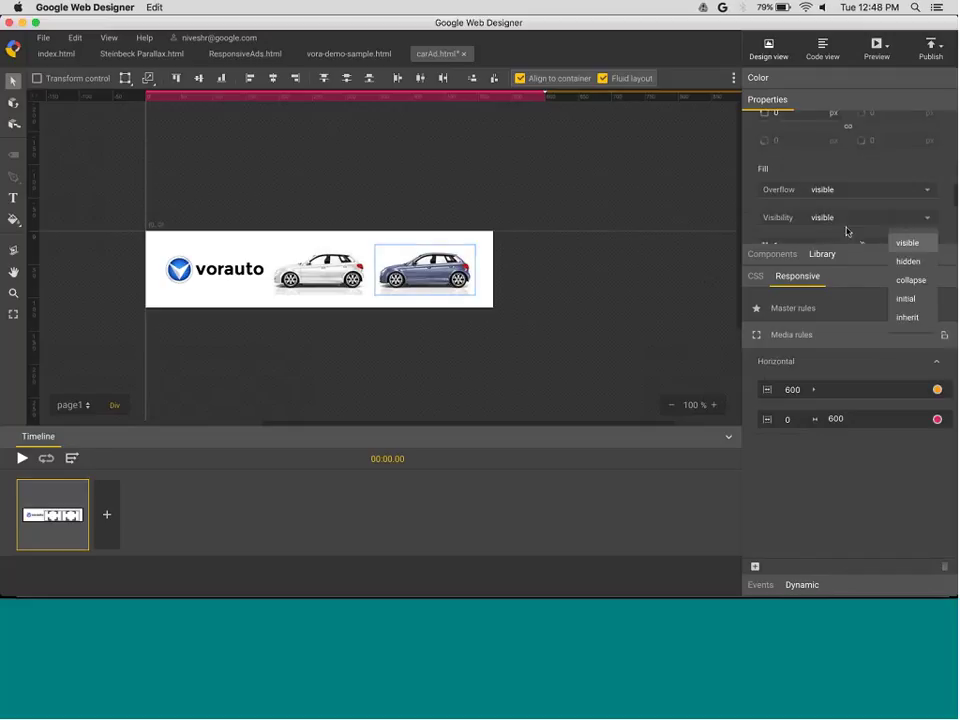
pyautogui.click(903, 262)
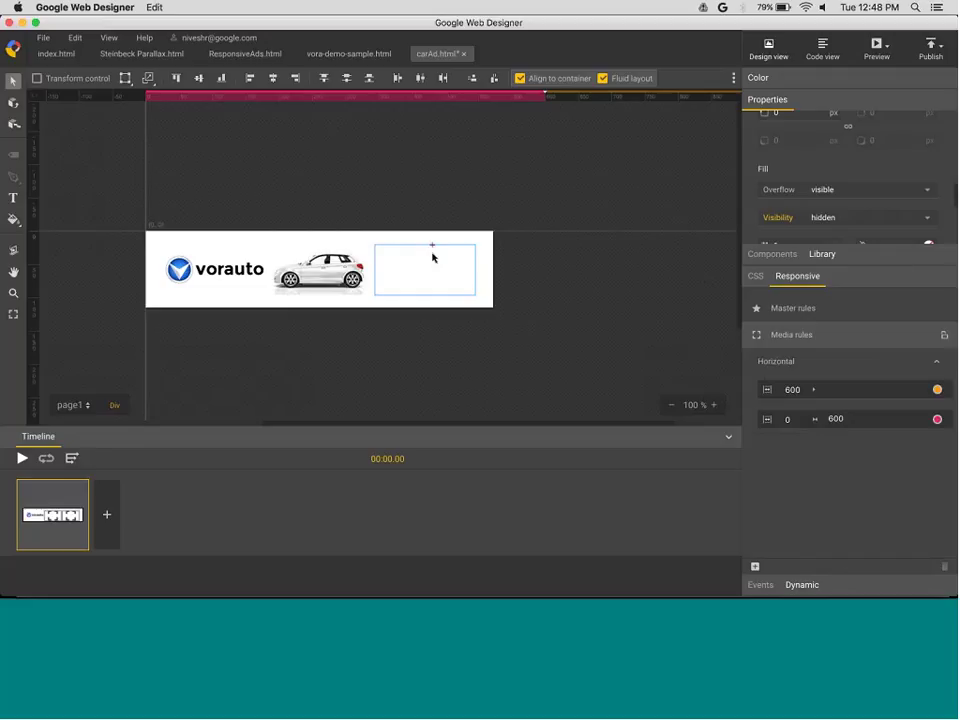
pyautogui.moveTo(433, 257); pyautogui.dragTo(434, 161)
pyautogui.moveTo(434, 160); pyautogui.dragTo(432, 151)
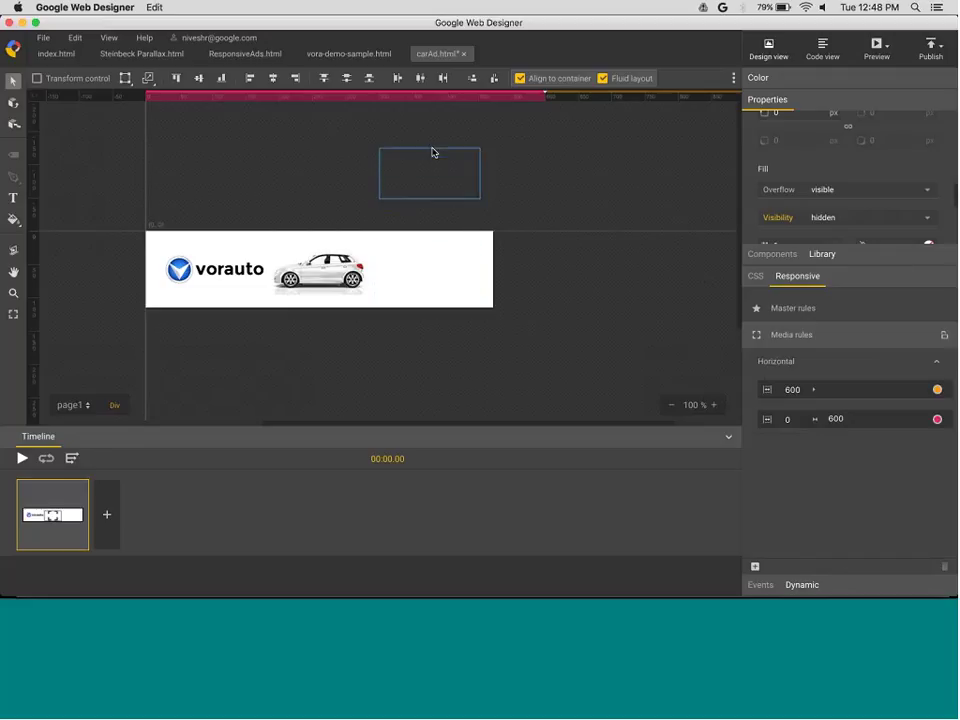
# Deselect the hidden car and set the element outlines to Outlines only
pyautogui.click(225, 198)
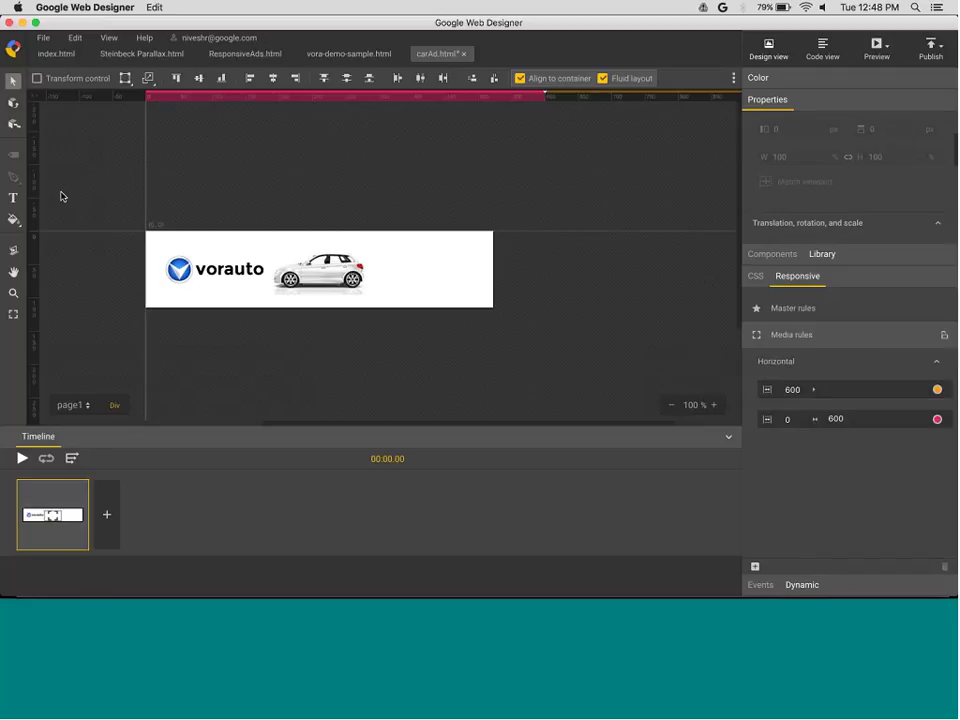
pyautogui.click(109, 37)
pyautogui.moveTo(128, 58)
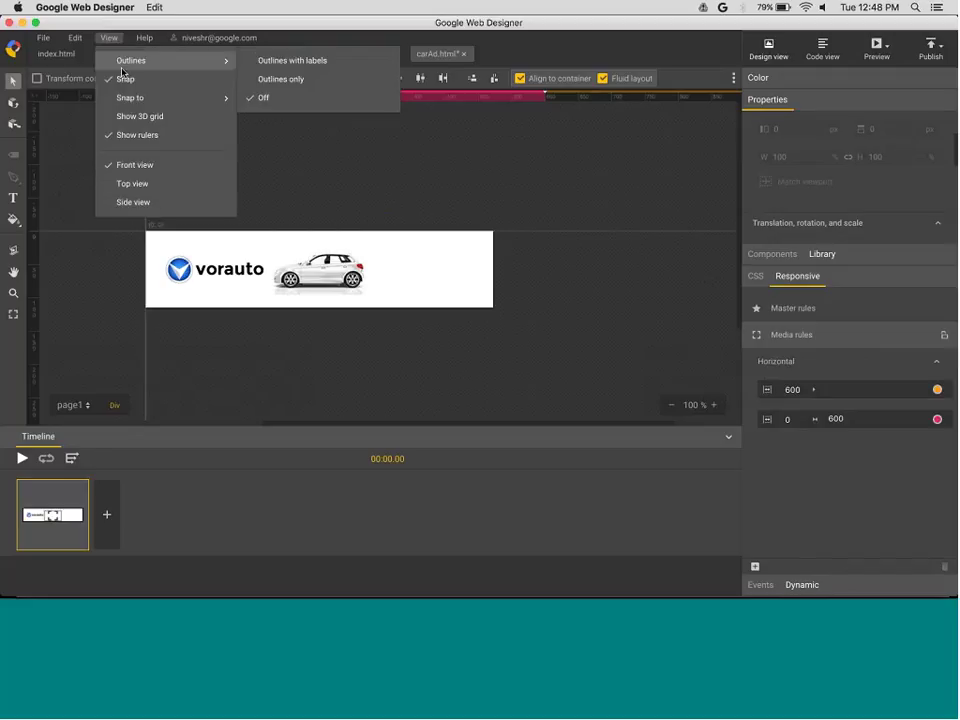
pyautogui.click(259, 81)
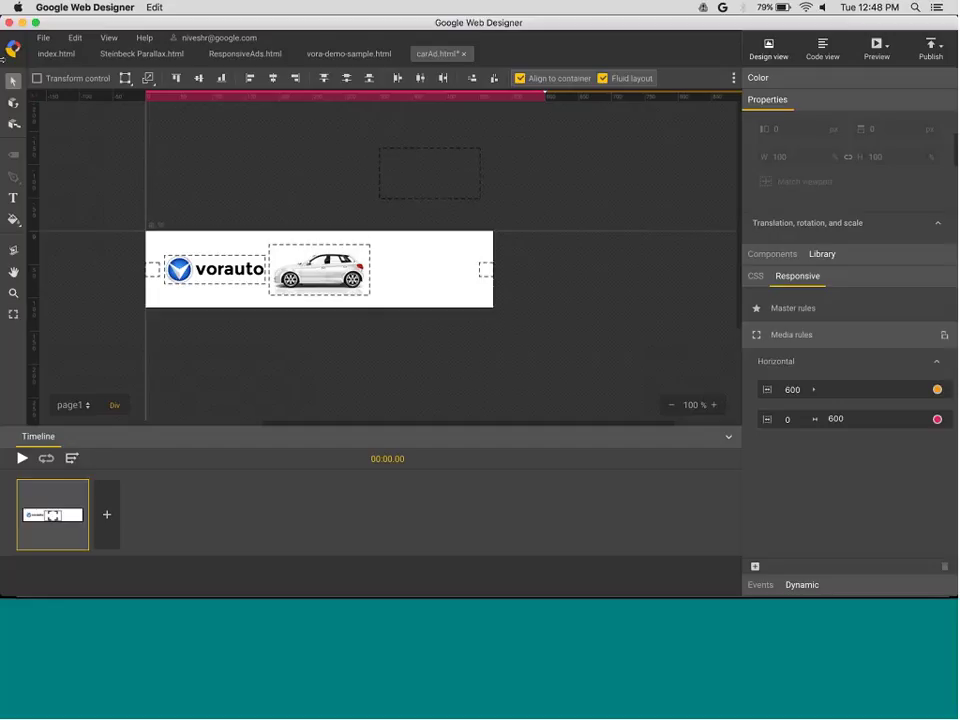
# Examine the max-width 599px and min-width 600px media queries in the carAd.html code
pyautogui.moveTo(96, 238); pyautogui.dragTo(546, 302)
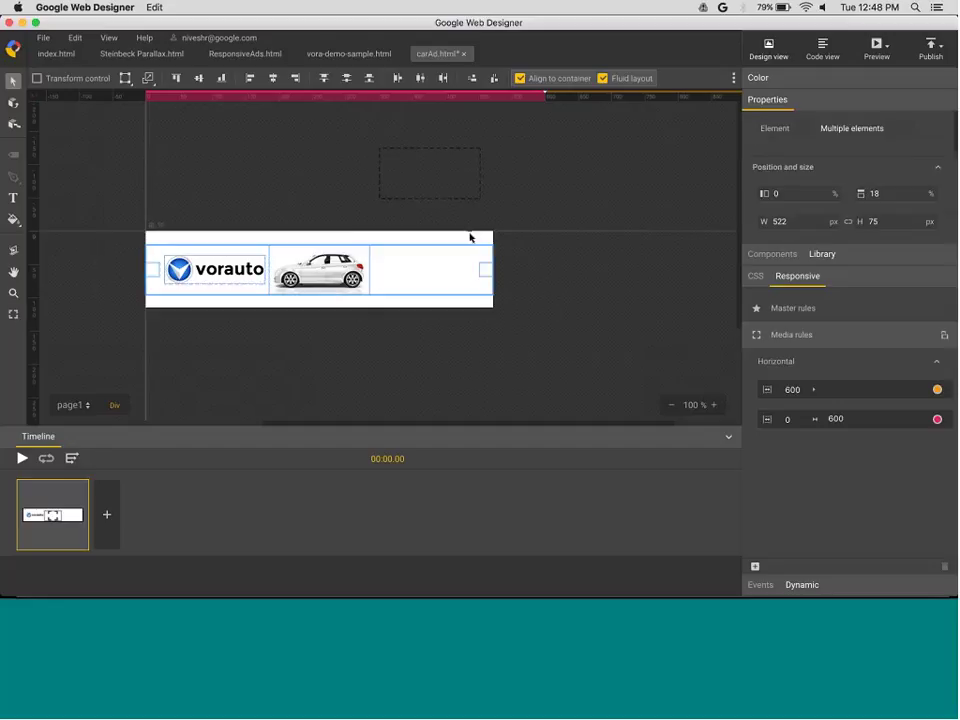
pyautogui.click(164, 197)
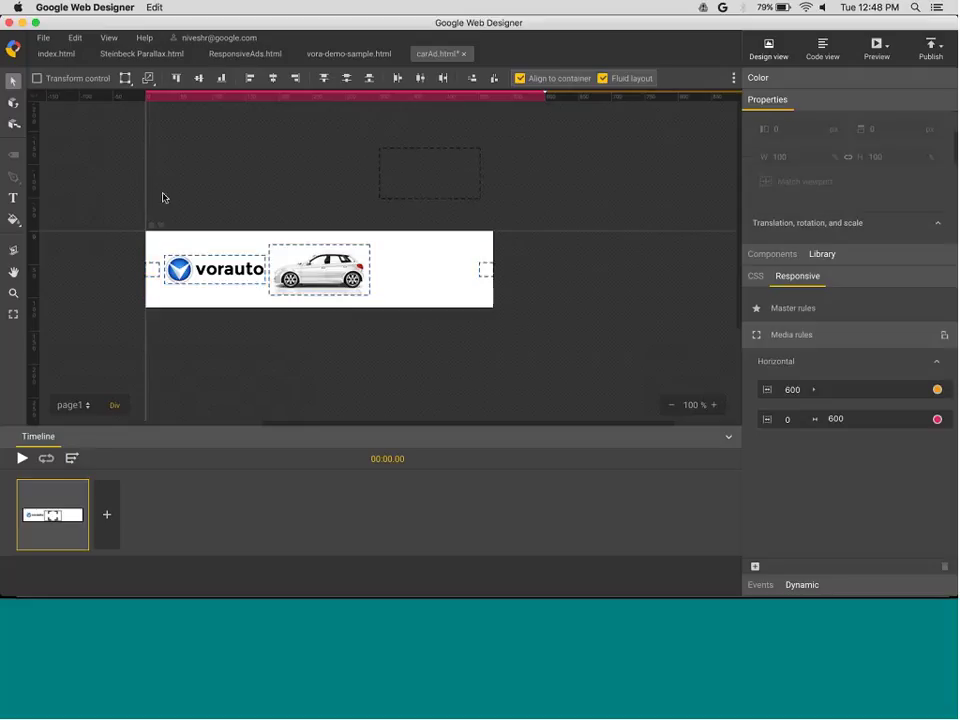
pyautogui.click(821, 48)
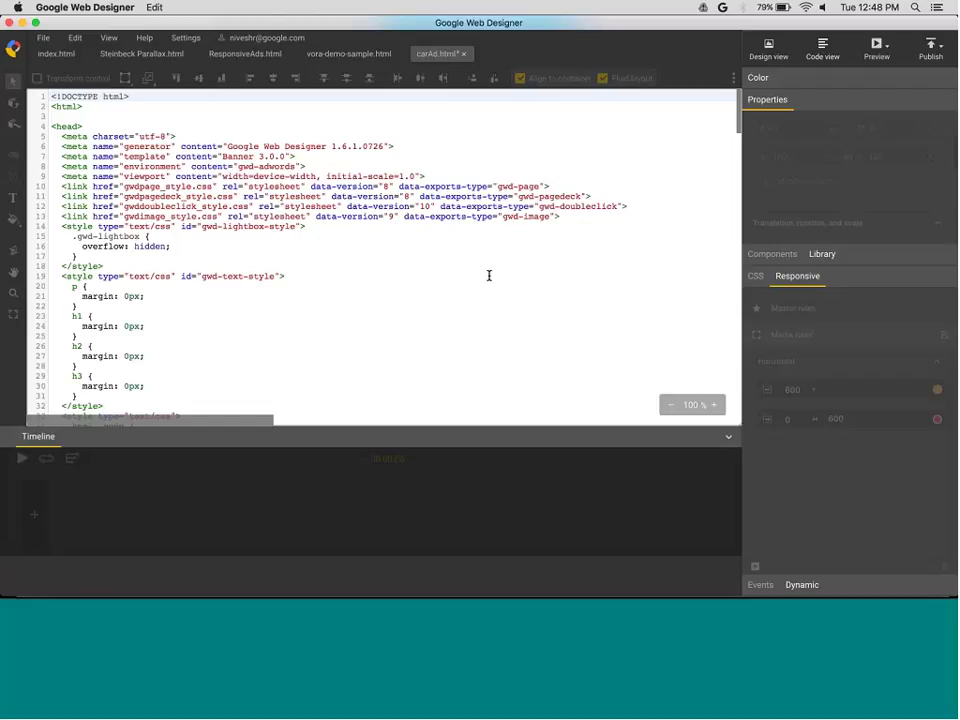
pyautogui.scroll(-12, 489, 275)
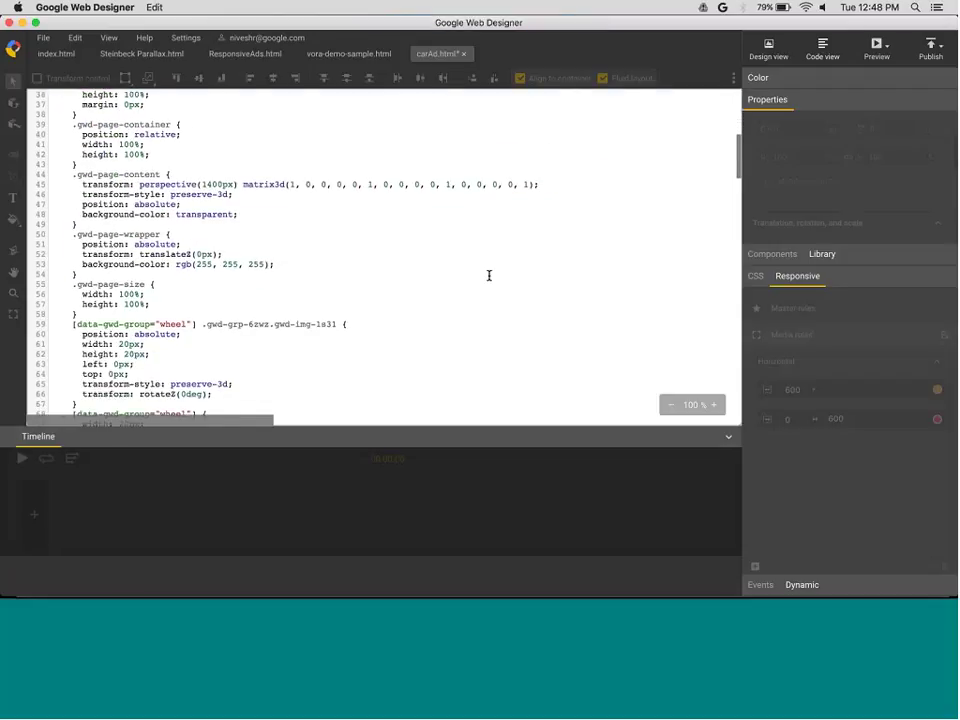
pyautogui.scroll(-20, 489, 275)
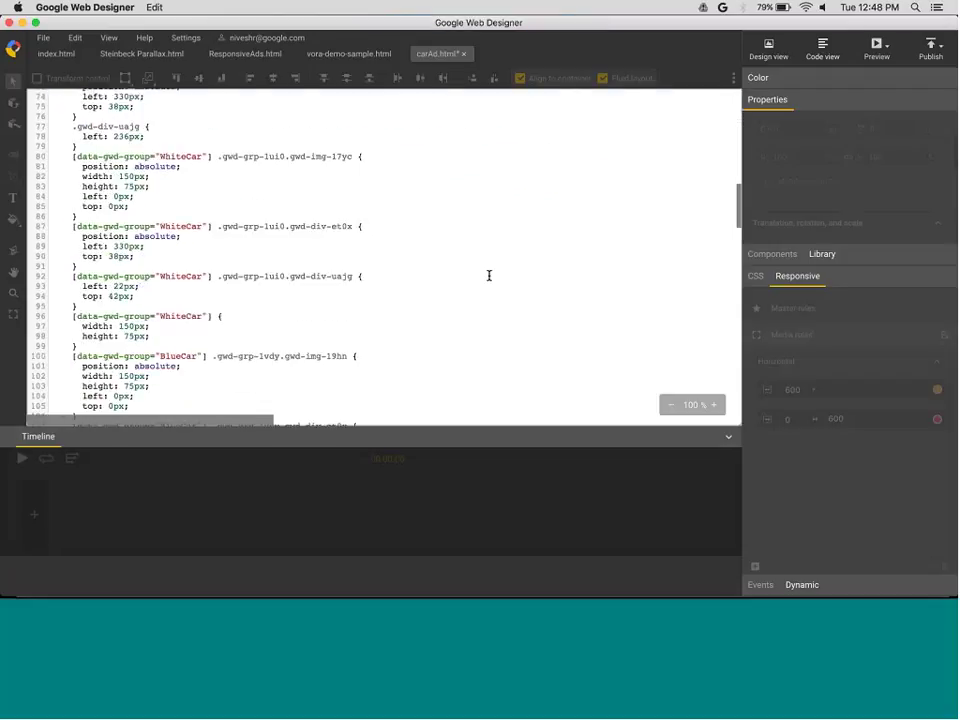
pyautogui.scroll(-18, 489, 275)
pyautogui.scroll(3, 489, 275)
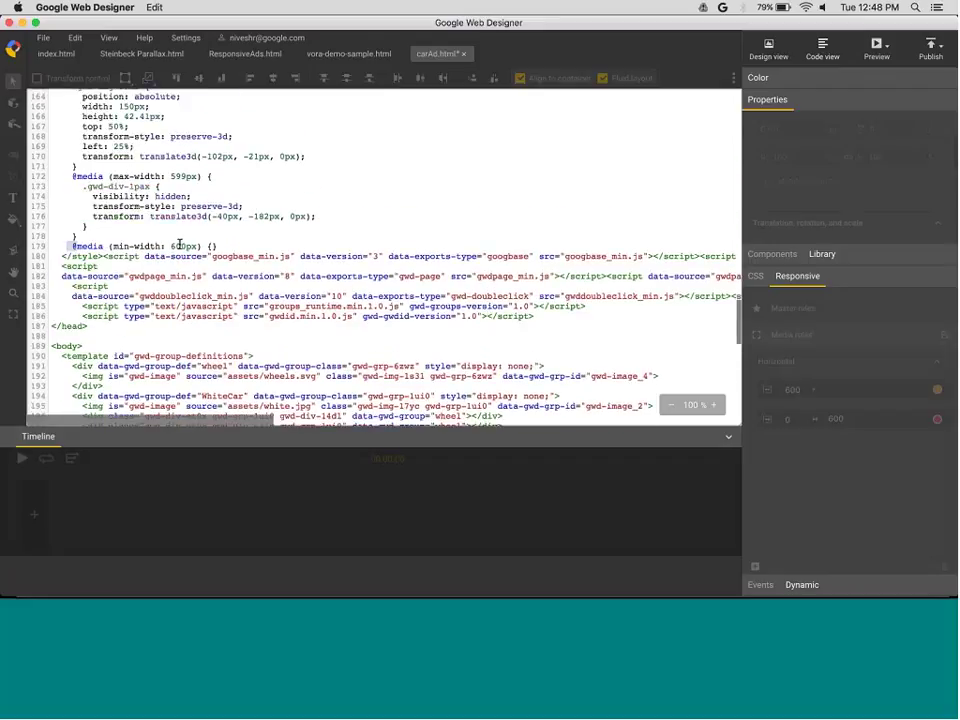
pyautogui.moveTo(71, 246); pyautogui.dragTo(229, 243)
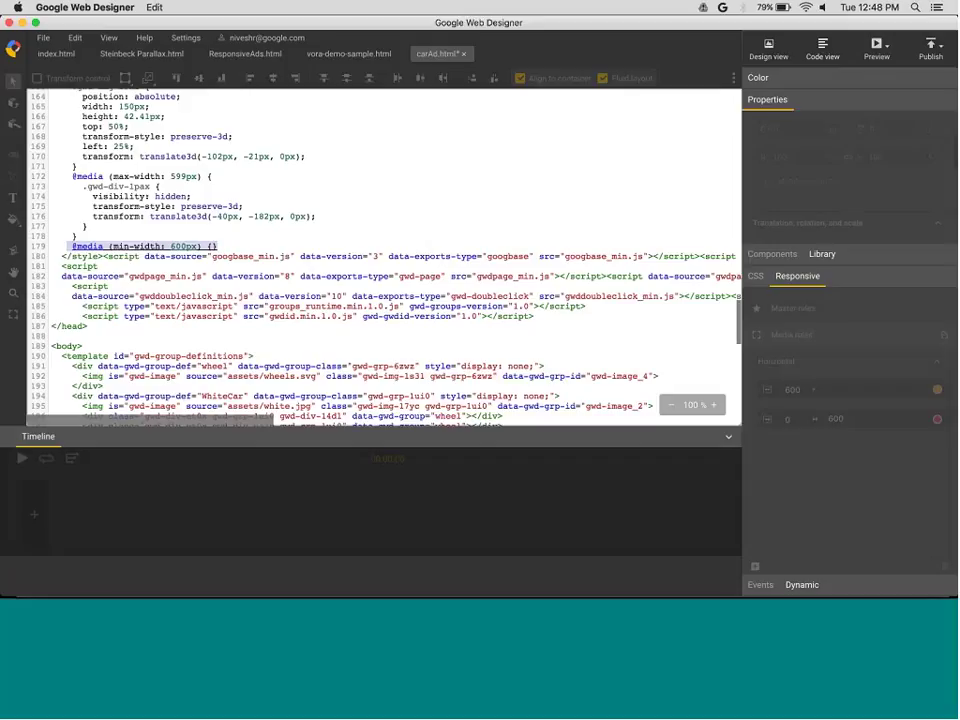
pyautogui.moveTo(52, 176); pyautogui.dragTo(111, 231)
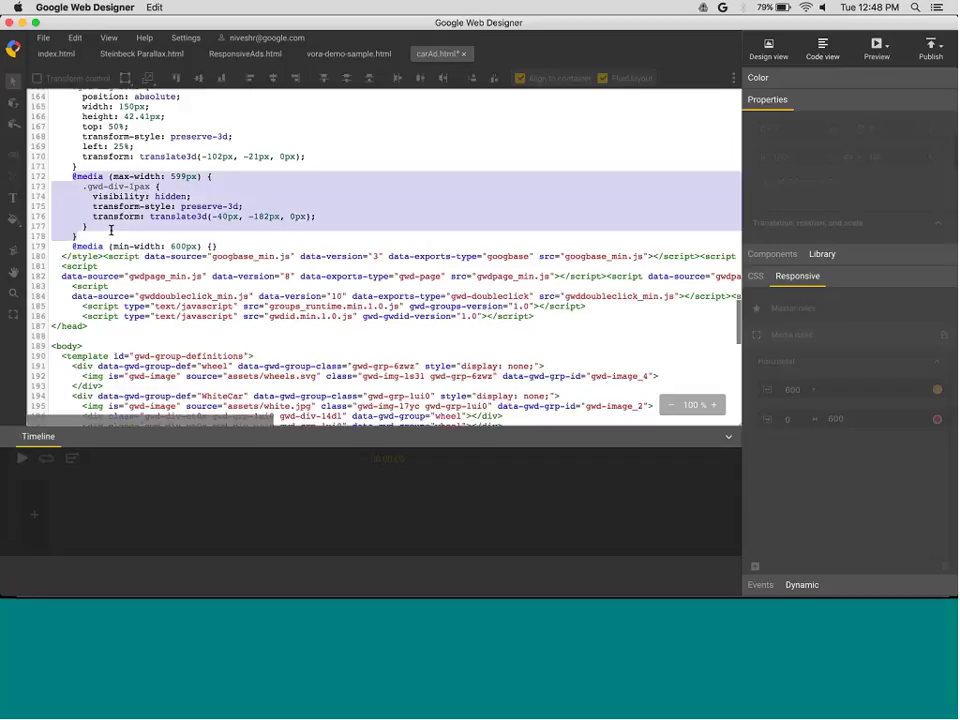
pyautogui.click(111, 229)
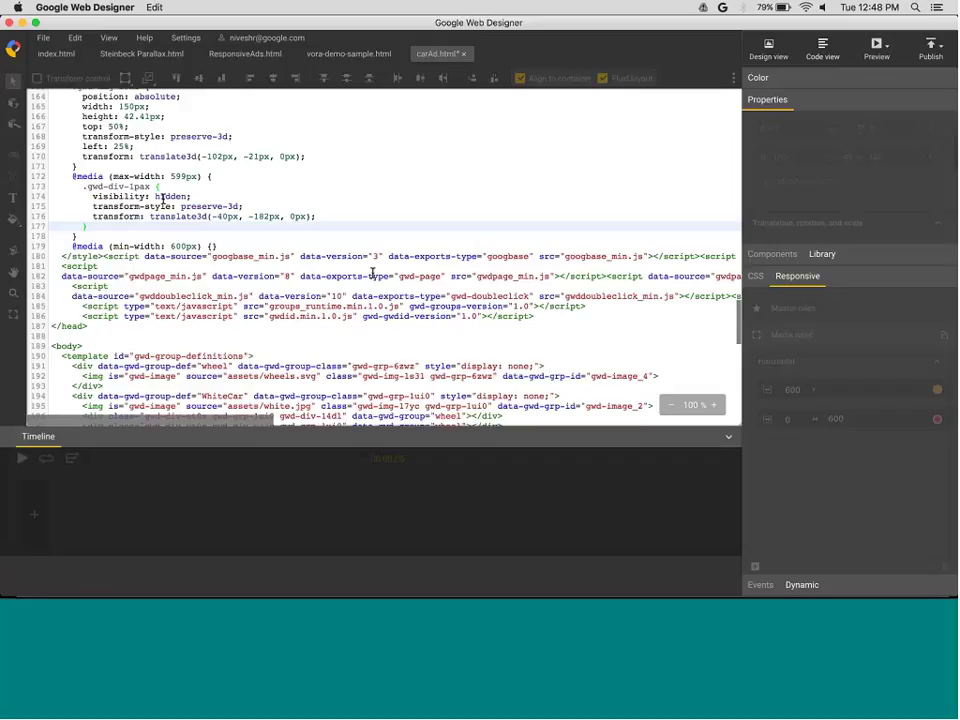
pyautogui.scroll(-2, 372, 274)
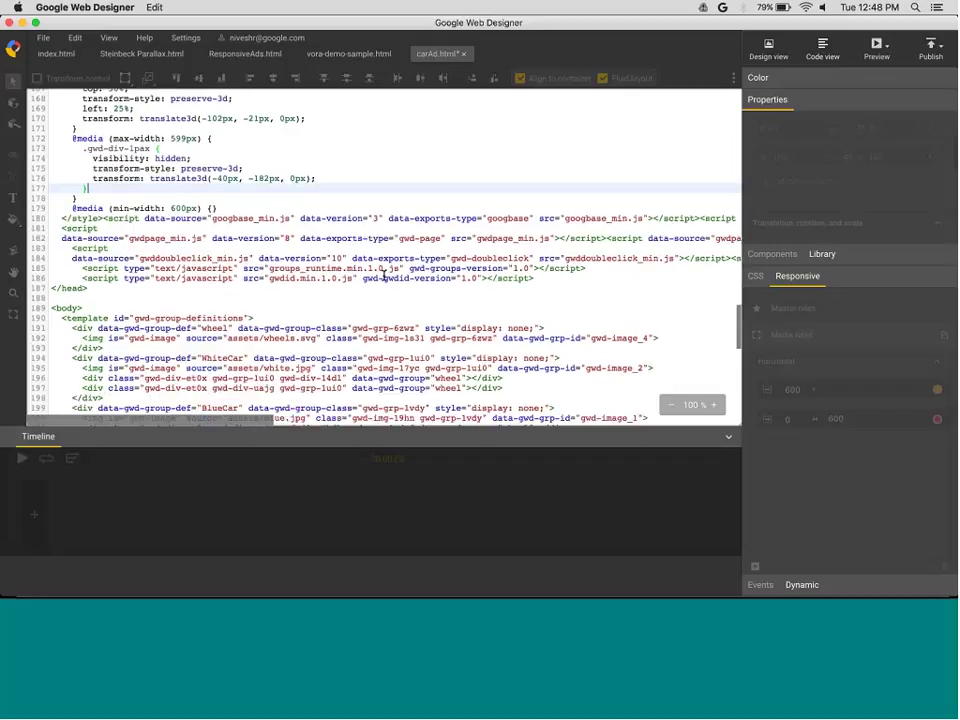
pyautogui.scroll(3, 383, 274)
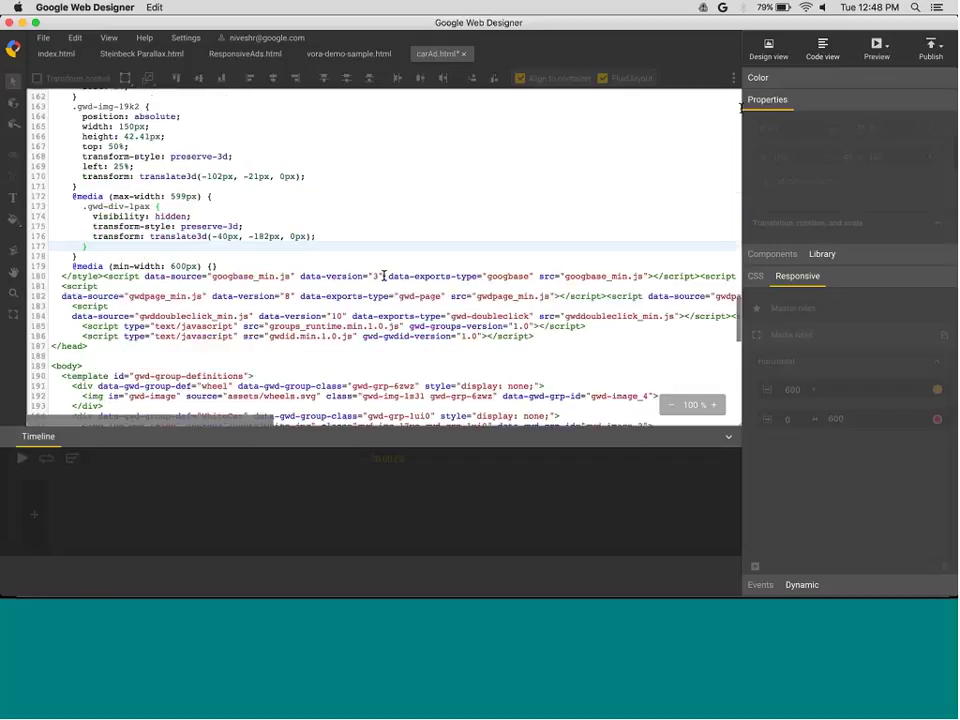
# Back in the design view, distribute the logo, white car and edge spacers evenly across the banner's width
pyautogui.click(769, 49)
pyautogui.moveTo(146, 232); pyautogui.dragTo(542, 324)
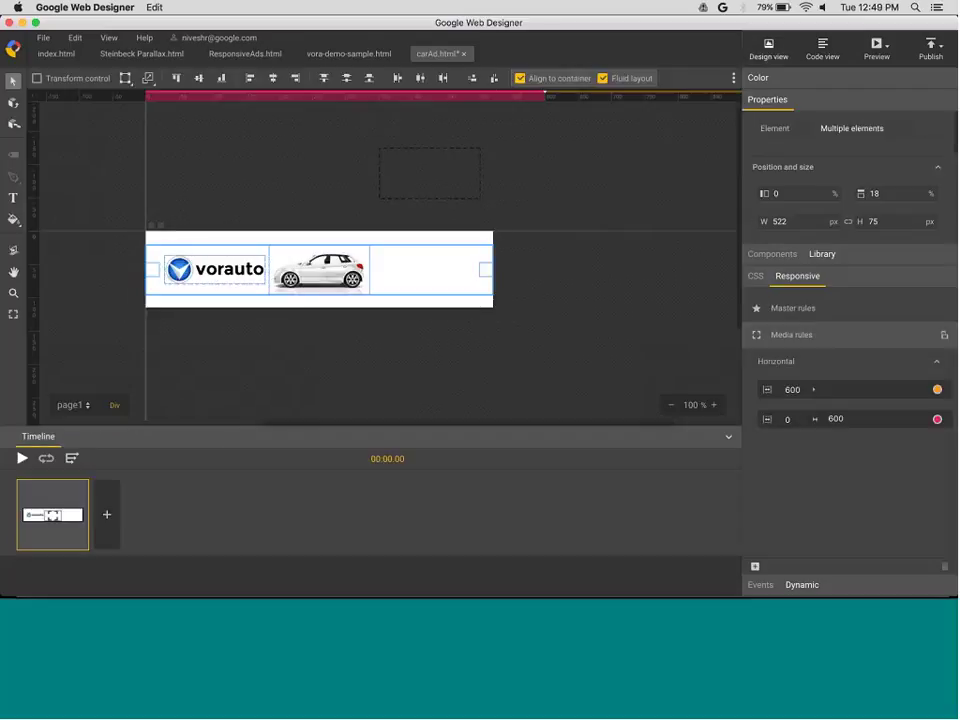
pyautogui.click(491, 84)
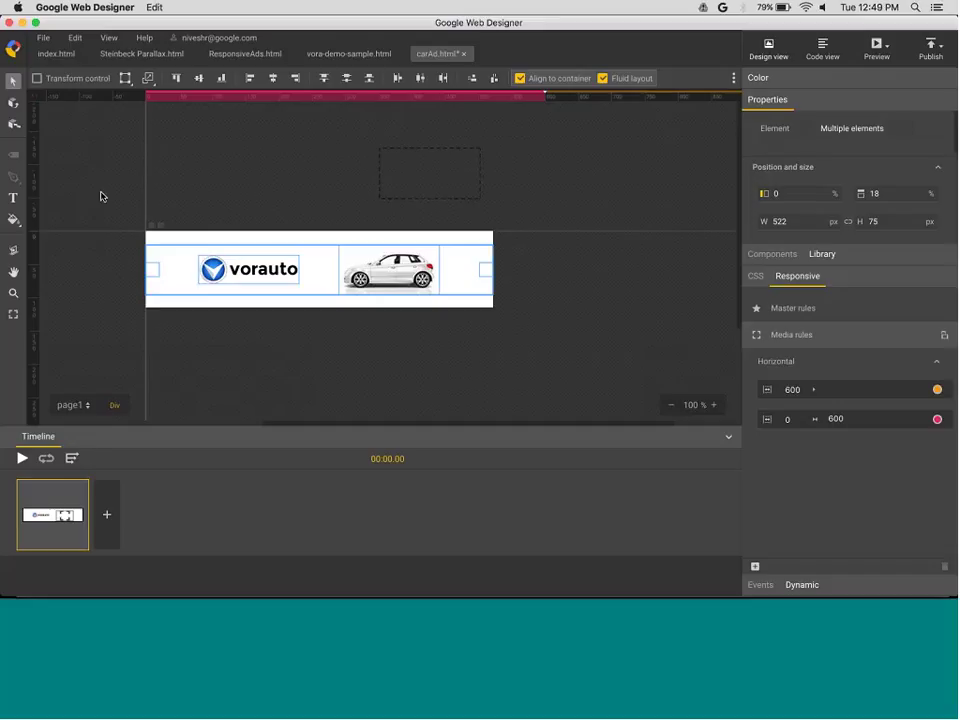
# Shrink the banner to about 409 × 126 px, add a width breakpoint and set it to 420 px
pyautogui.click(13, 314)
pyautogui.moveTo(492, 292); pyautogui.dragTo(420, 313)
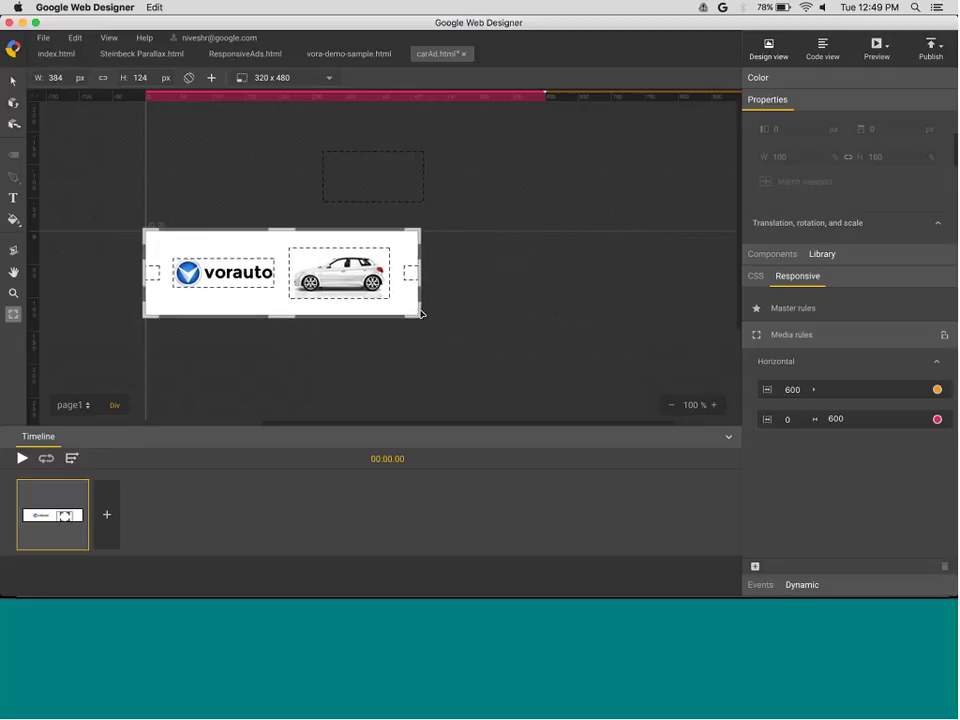
pyautogui.click(755, 566)
pyautogui.click(778, 519)
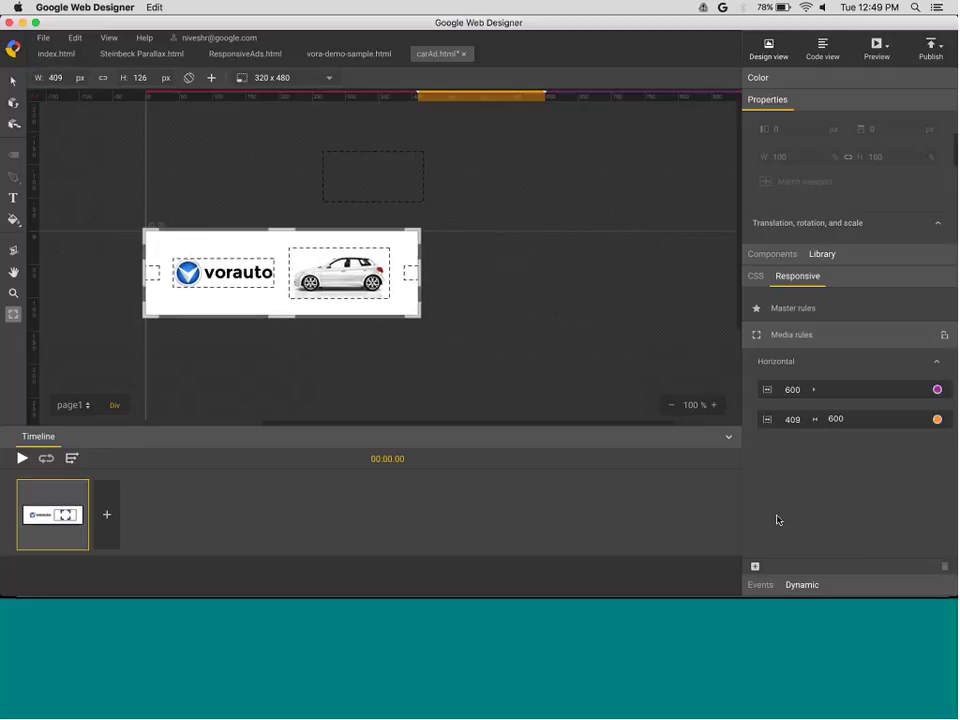
pyautogui.doubleClick(792, 420)
pyautogui.write('42')
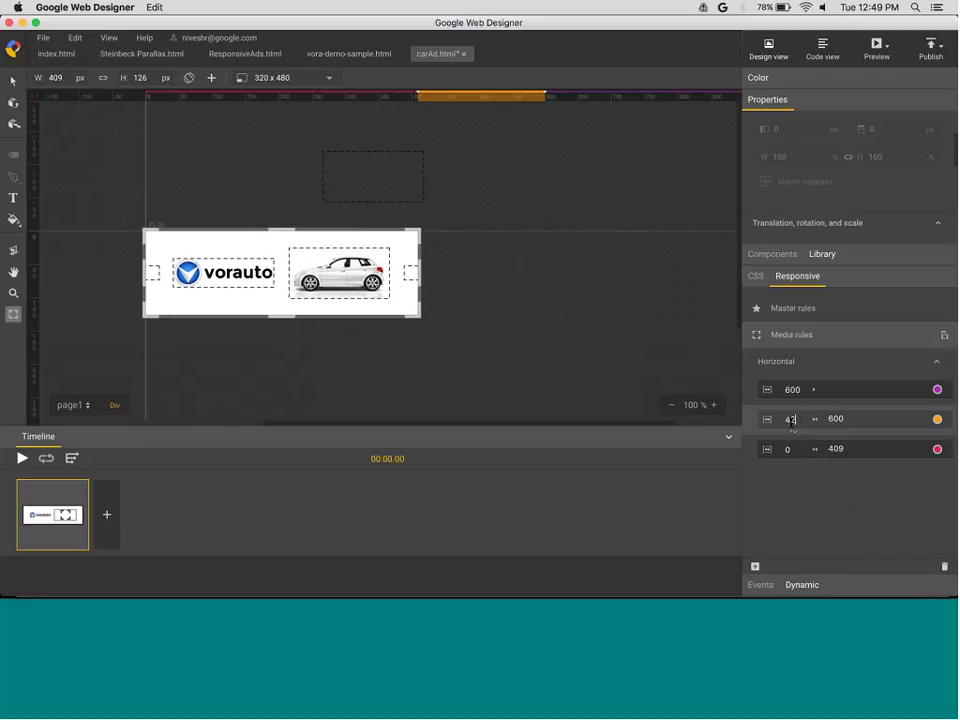
pyautogui.write('0')
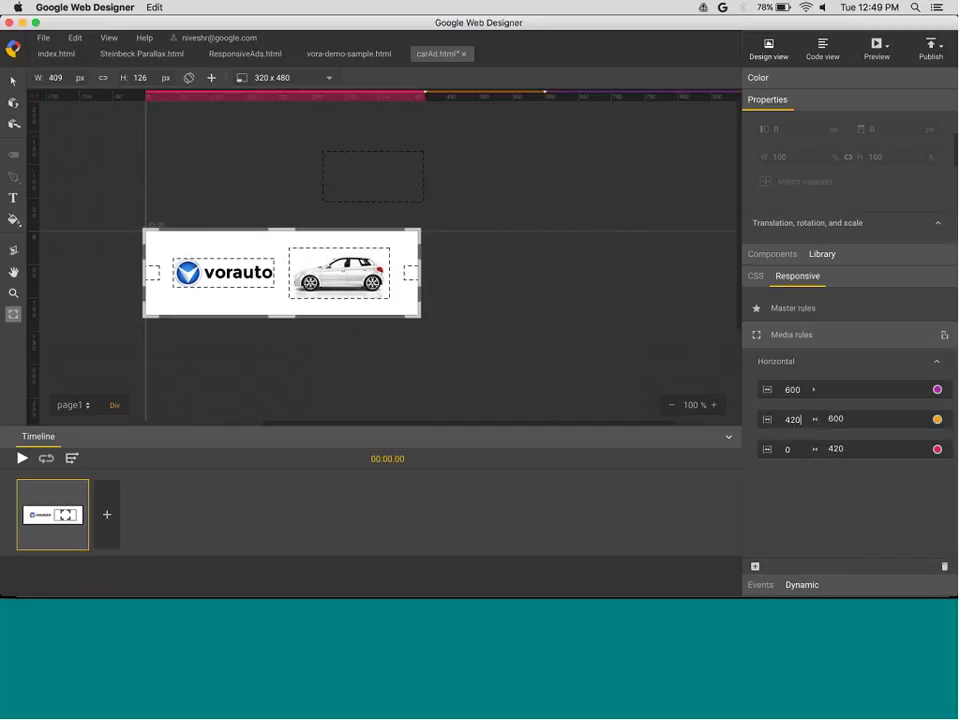
pyautogui.press('Return')
# Resize the banner to about 312 × 230 px and stack the logo above the white car, with the spacers at the upper and lower edges
pyautogui.moveTo(426, 318); pyautogui.dragTo(347, 390)
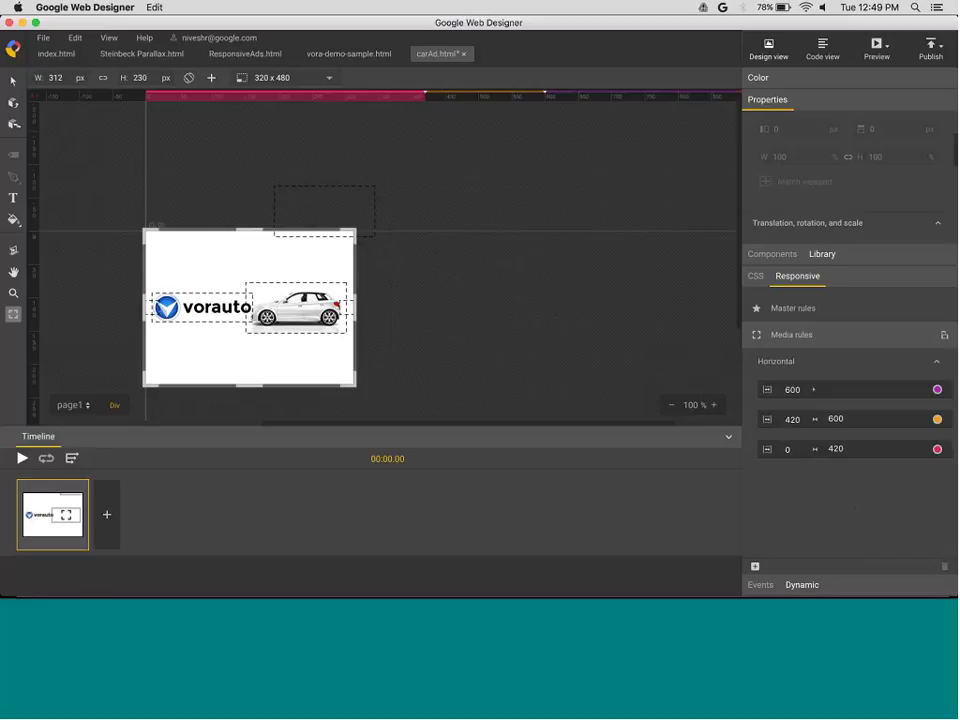
pyautogui.click(15, 82)
pyautogui.click(160, 302)
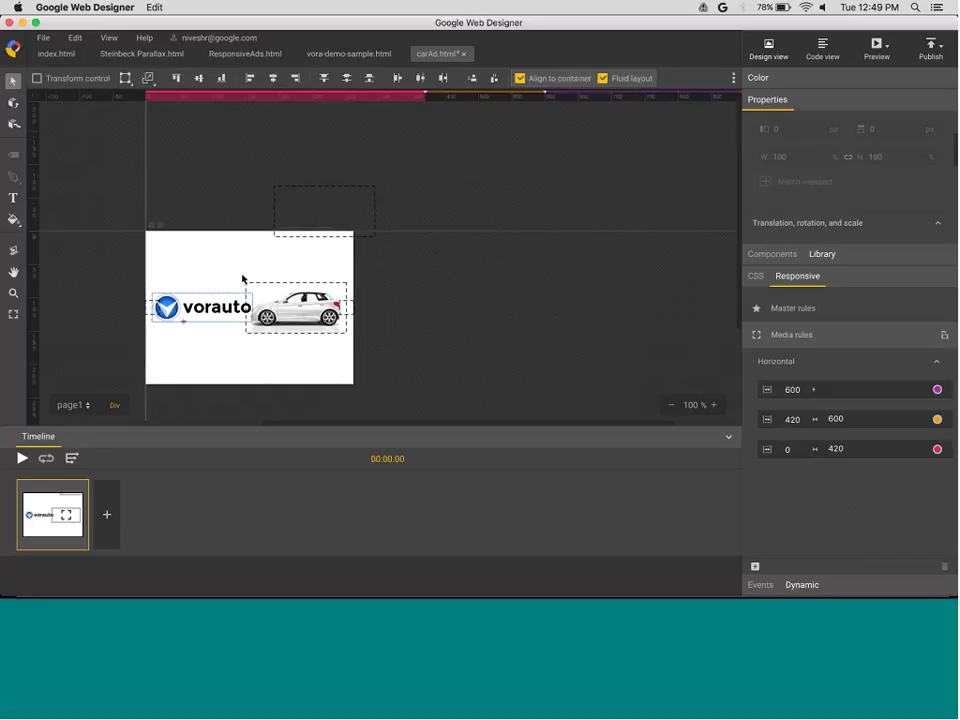
pyautogui.moveTo(188, 320); pyautogui.dragTo(253, 279)
pyautogui.moveTo(300, 307); pyautogui.dragTo(252, 315)
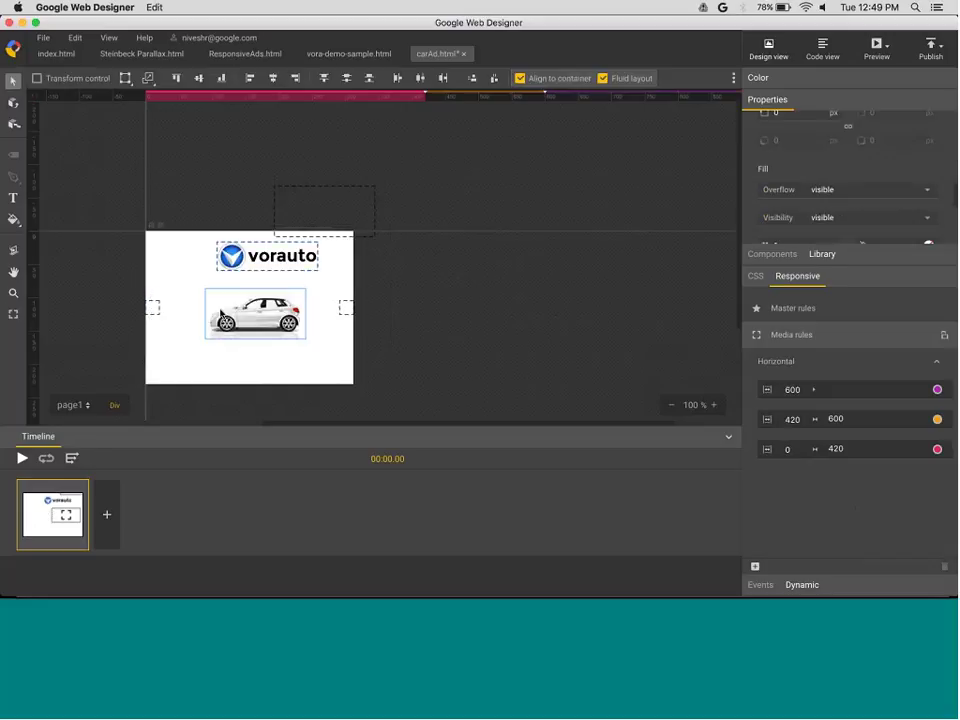
pyautogui.moveTo(346, 307); pyautogui.dragTo(259, 372)
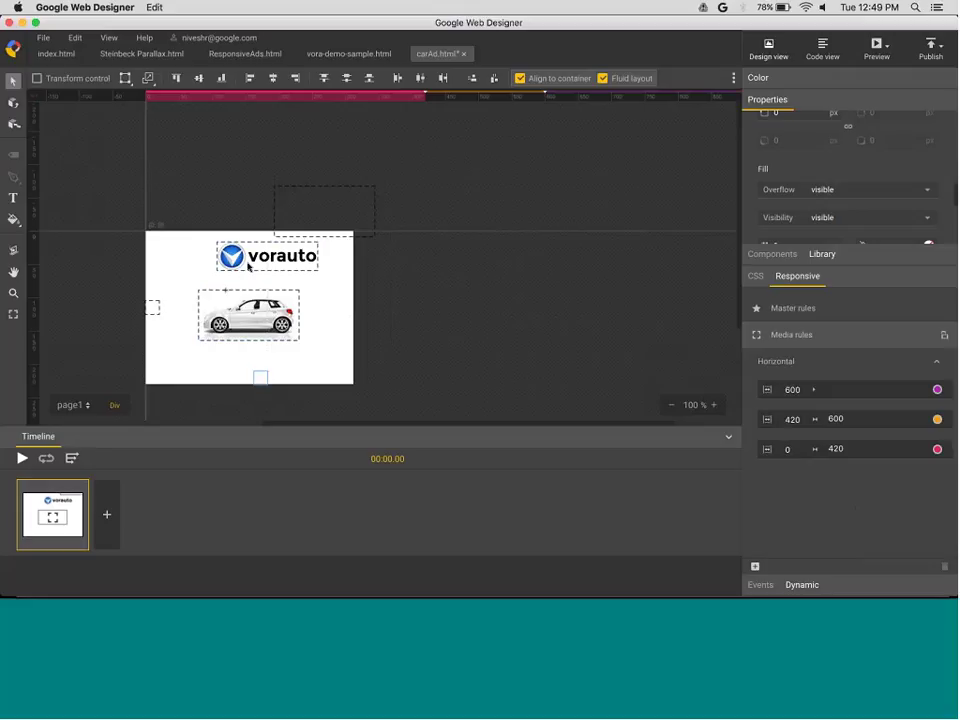
pyautogui.moveTo(248, 268); pyautogui.dragTo(219, 271)
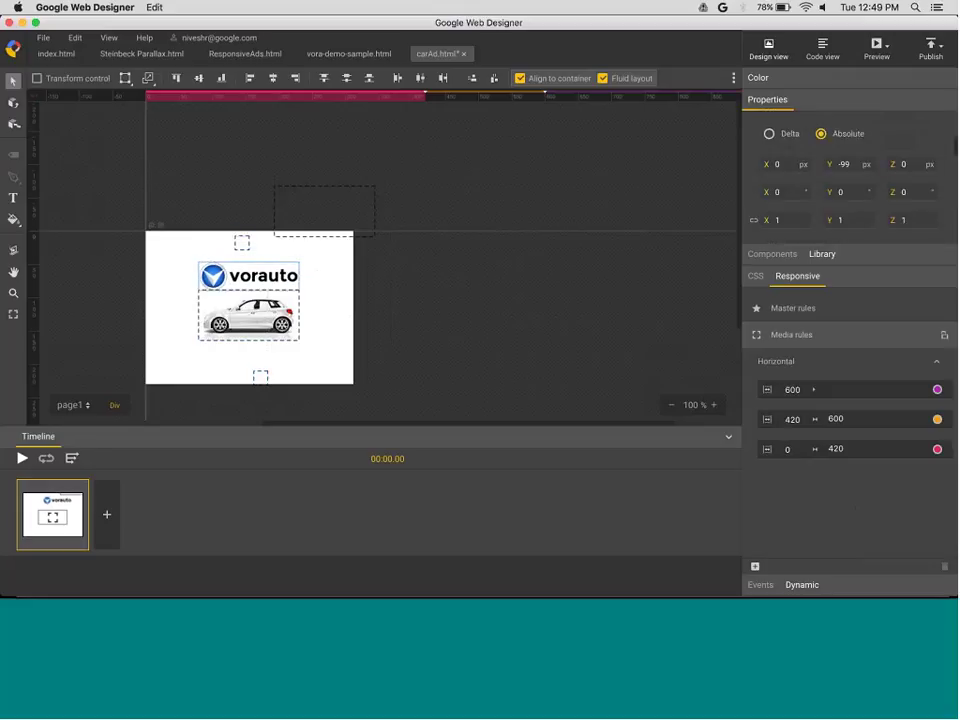
# Center the logo, white car and both spacers horizontally and distribute them evenly down the banner's height
pyautogui.moveTo(165, 211); pyautogui.dragTo(262, 370)
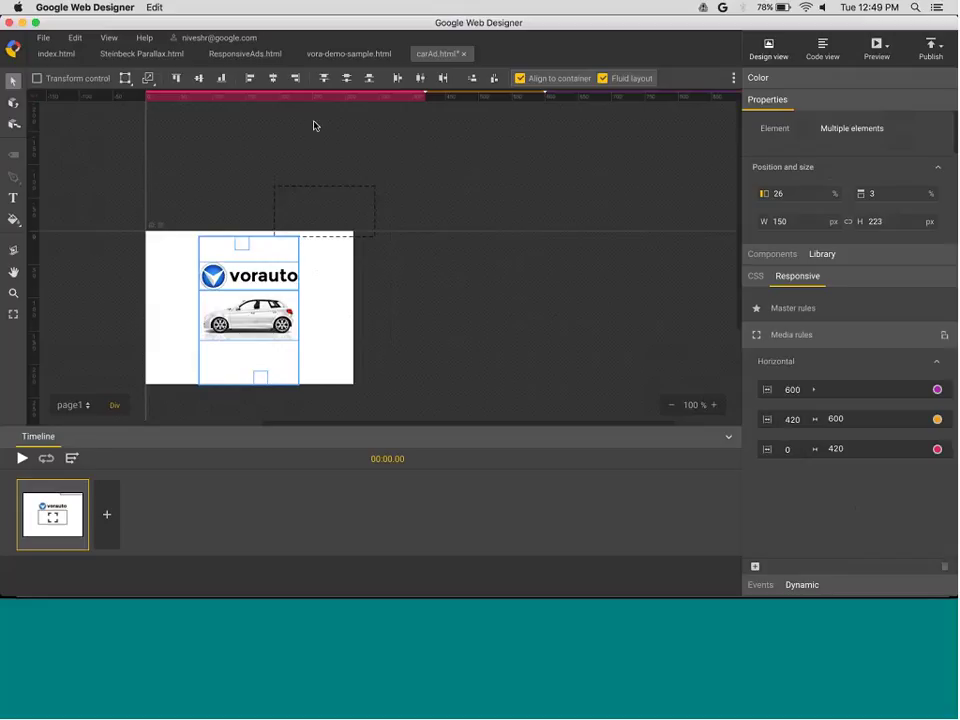
pyautogui.click(273, 80)
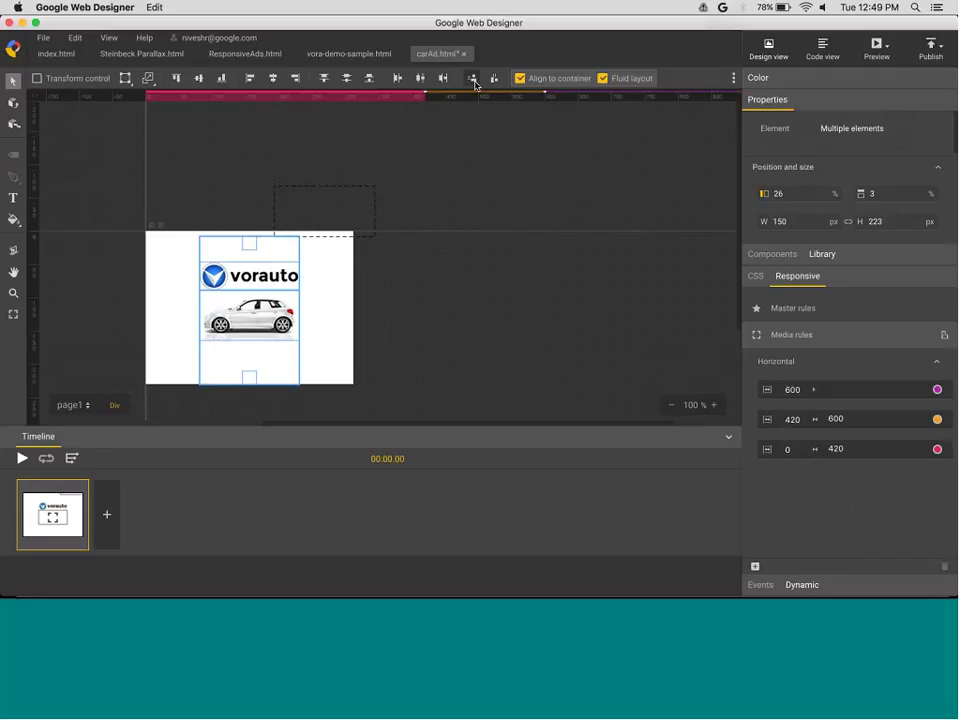
pyautogui.click(473, 80)
# Turn off the element outlines and deselect the banner elements
pyautogui.click(13, 314)
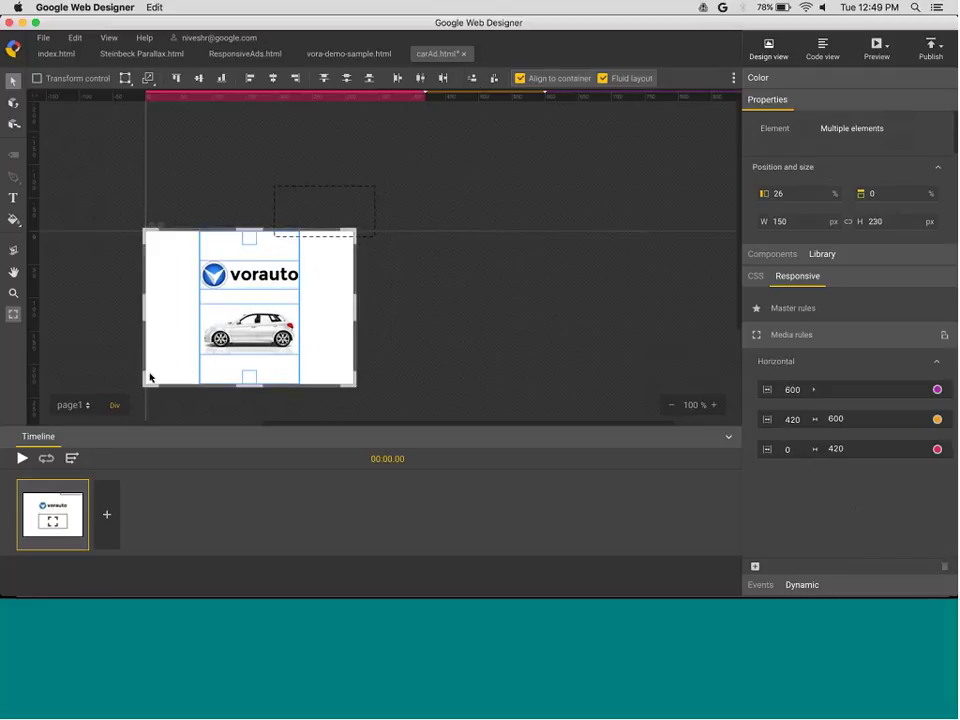
pyautogui.click(108, 37)
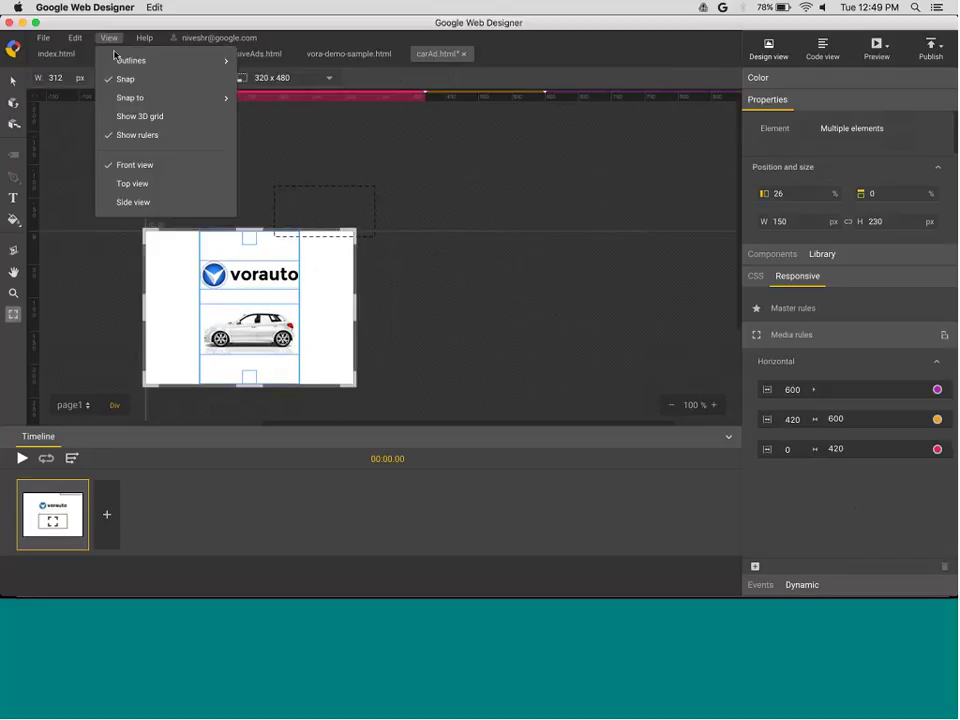
pyautogui.moveTo(199, 60)
pyautogui.click(263, 98)
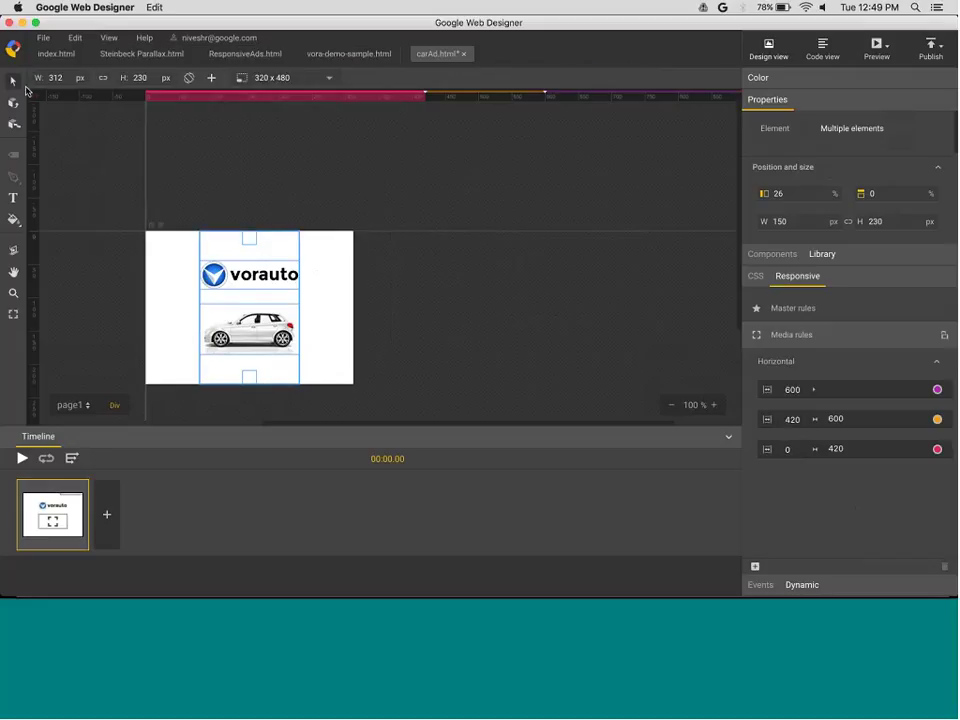
pyautogui.press('v')
pyautogui.click(390, 334)
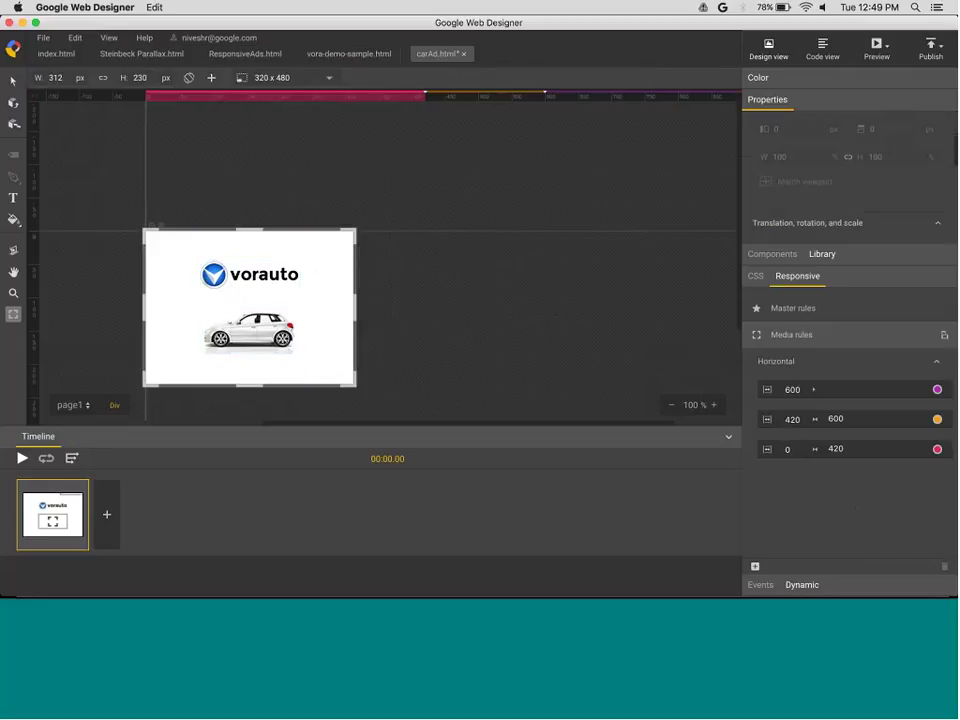
# Compare the banner layout at about 728 × 123 px and about 328 × 251 px
pyautogui.moveTo(355, 386); pyautogui.dragTo(630, 316)
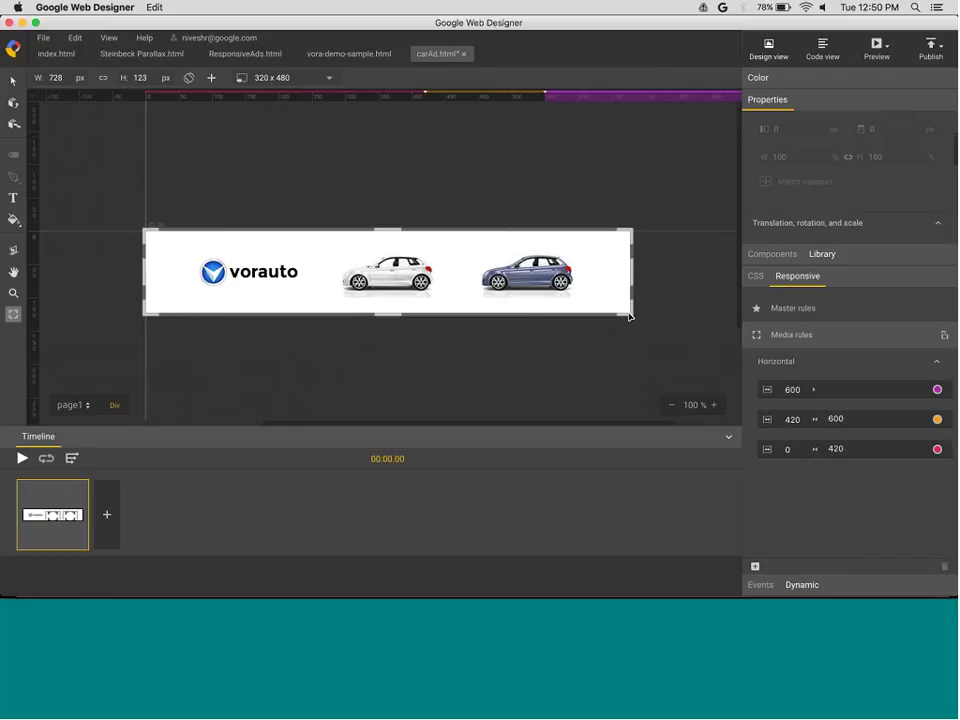
pyautogui.moveTo(630, 316); pyautogui.dragTo(364, 401)
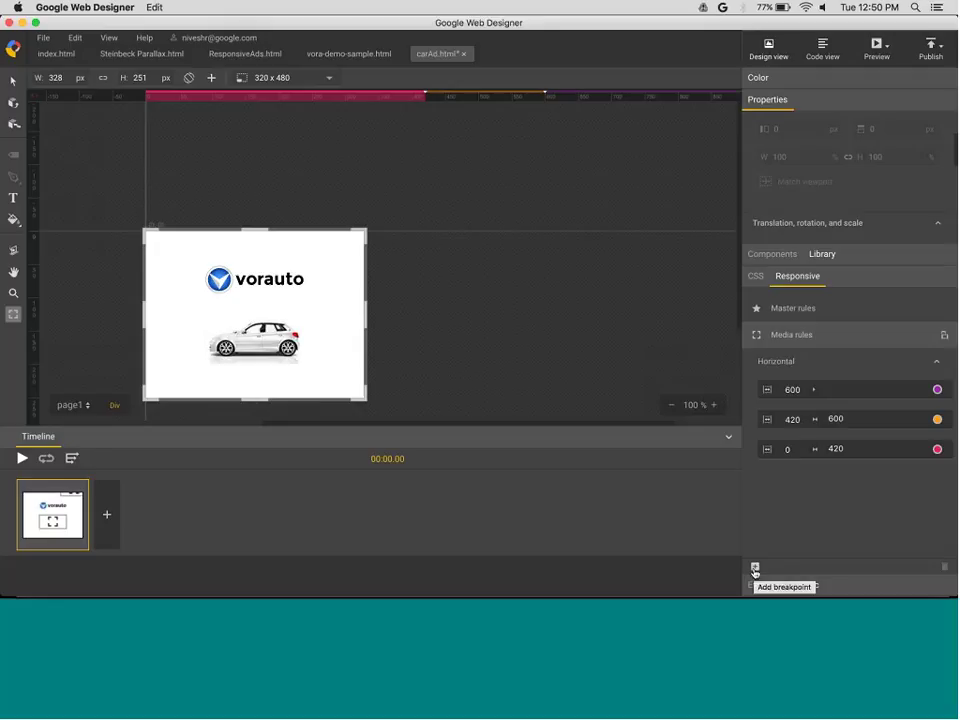
# Make the banner about 292 px tall and add a height breakpoint set to 300 px
pyautogui.scroll(-4, 450, 336)
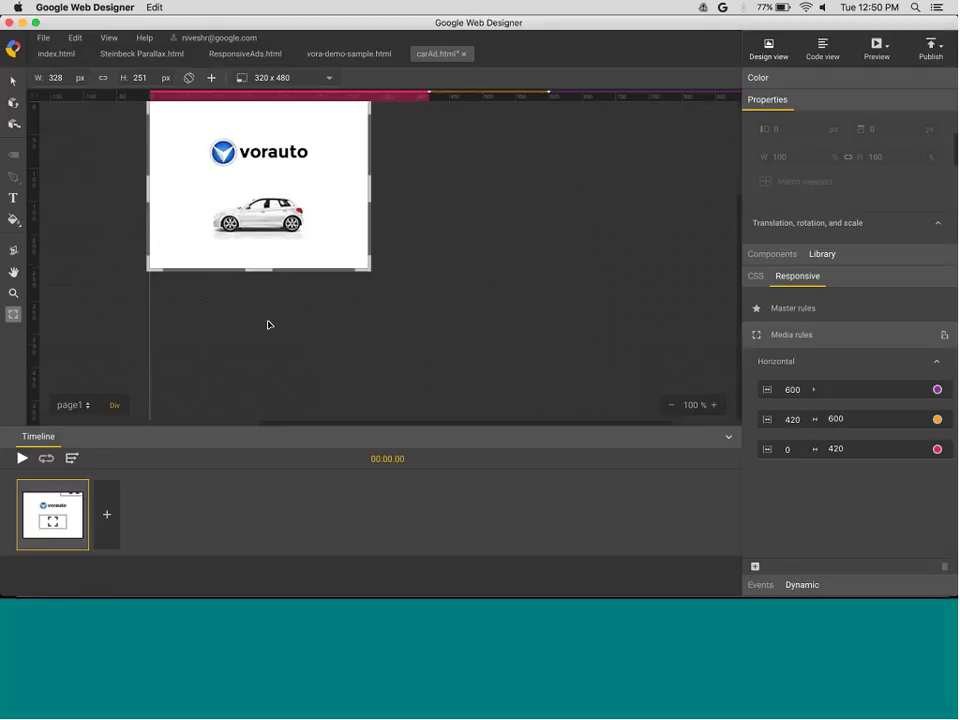
pyautogui.moveTo(268, 325); pyautogui.dragTo(266, 298)
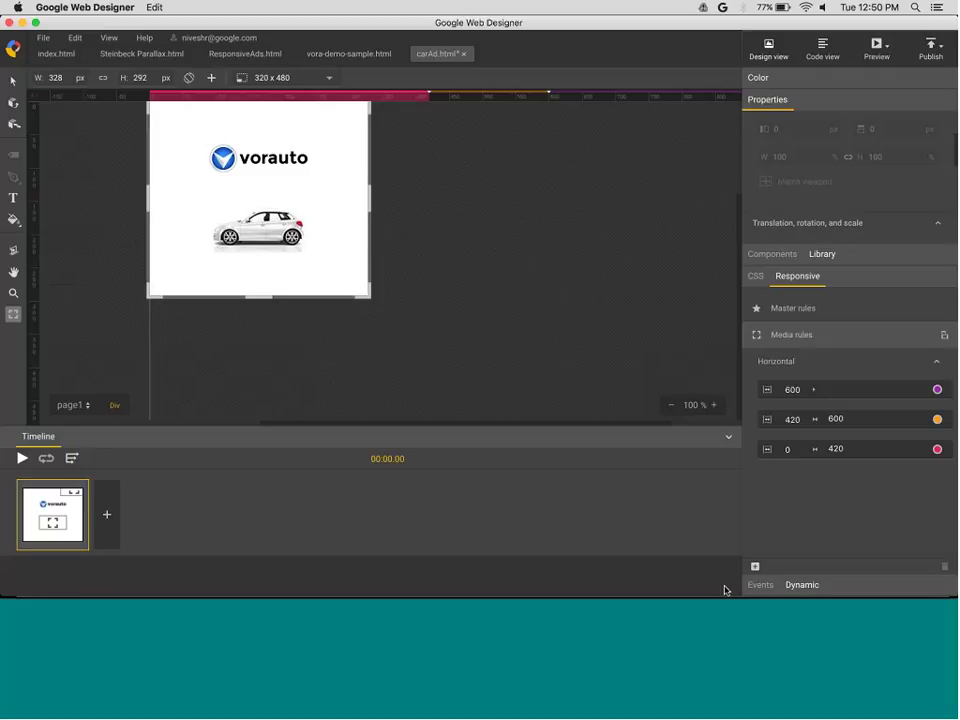
pyautogui.click(755, 566)
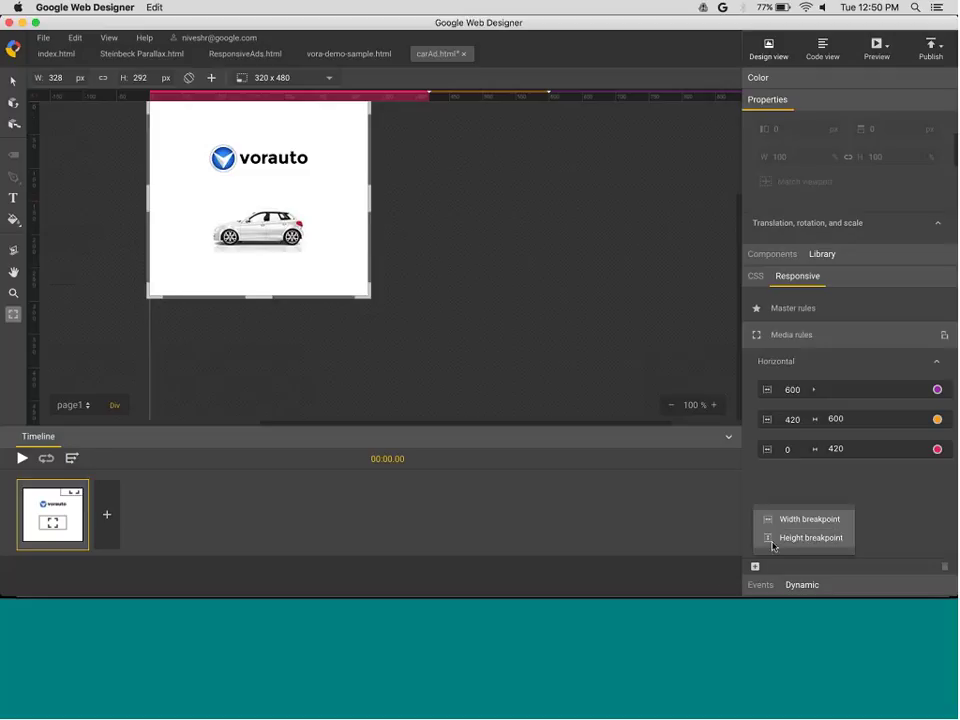
pyautogui.click(772, 538)
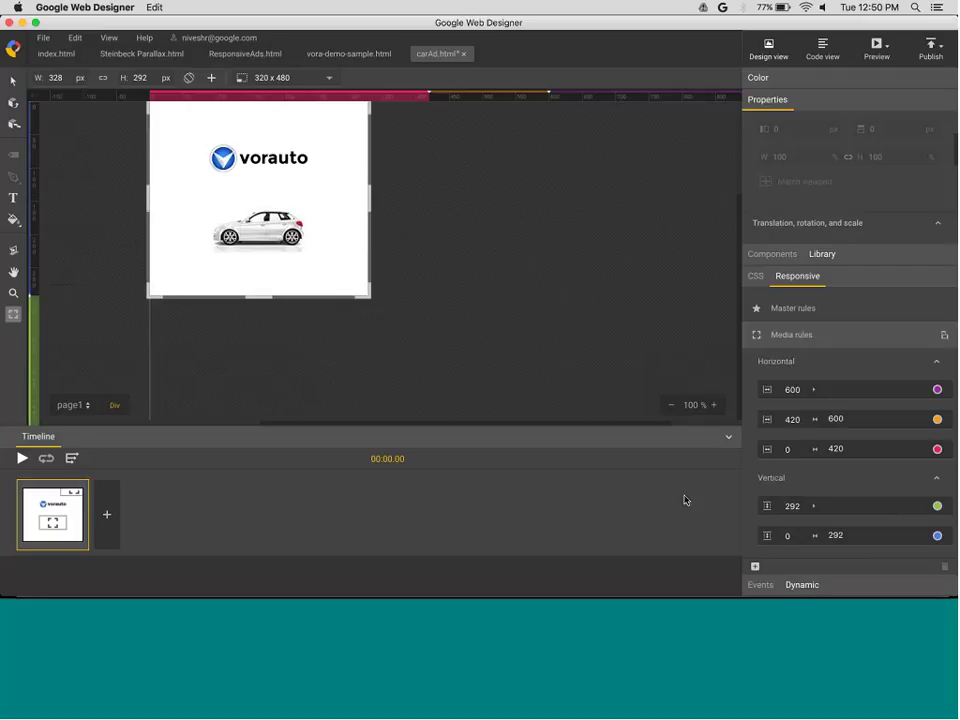
pyautogui.click(786, 505)
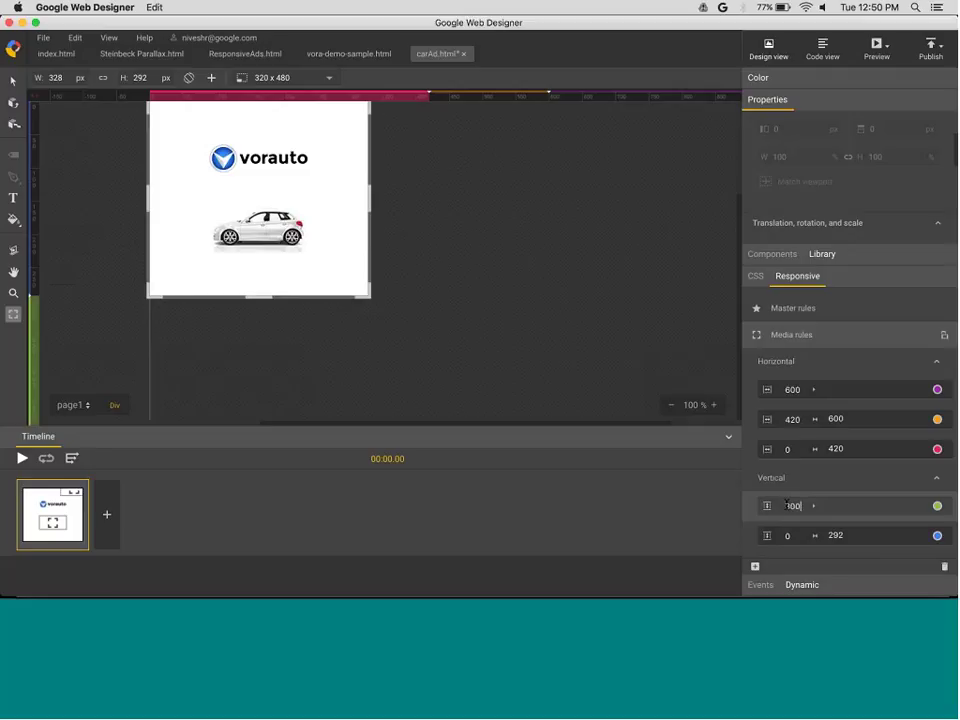
pyautogui.doubleClick(790, 505)
pyautogui.write('300')
# Enlarge the banner to about 328 × 357 px and show the element outlines without labels
pyautogui.moveTo(258, 297); pyautogui.dragTo(257, 345)
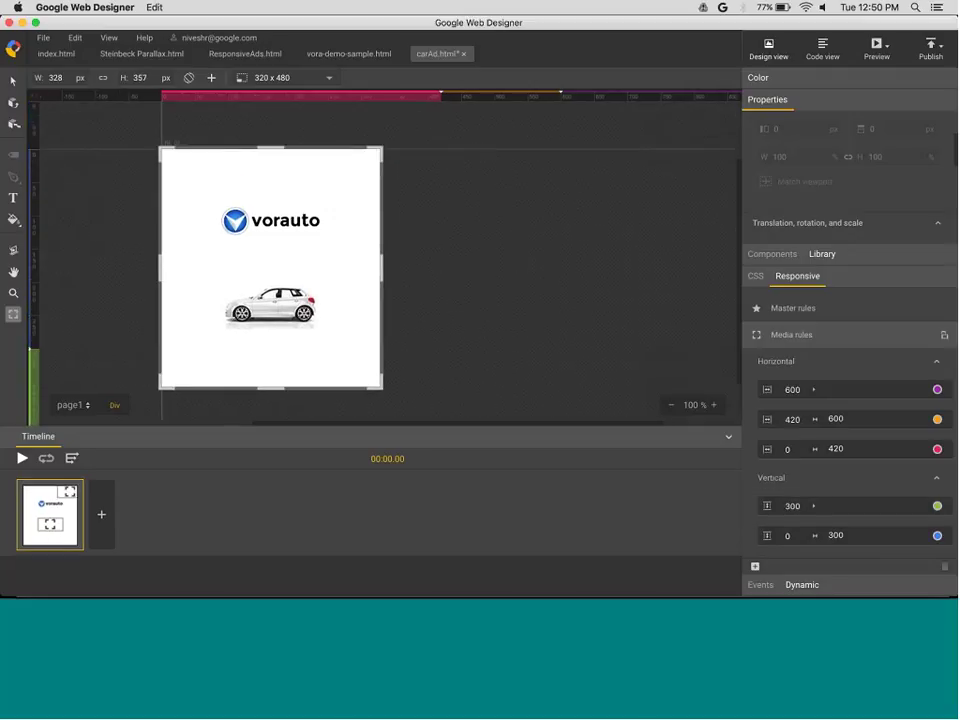
pyautogui.press('v')
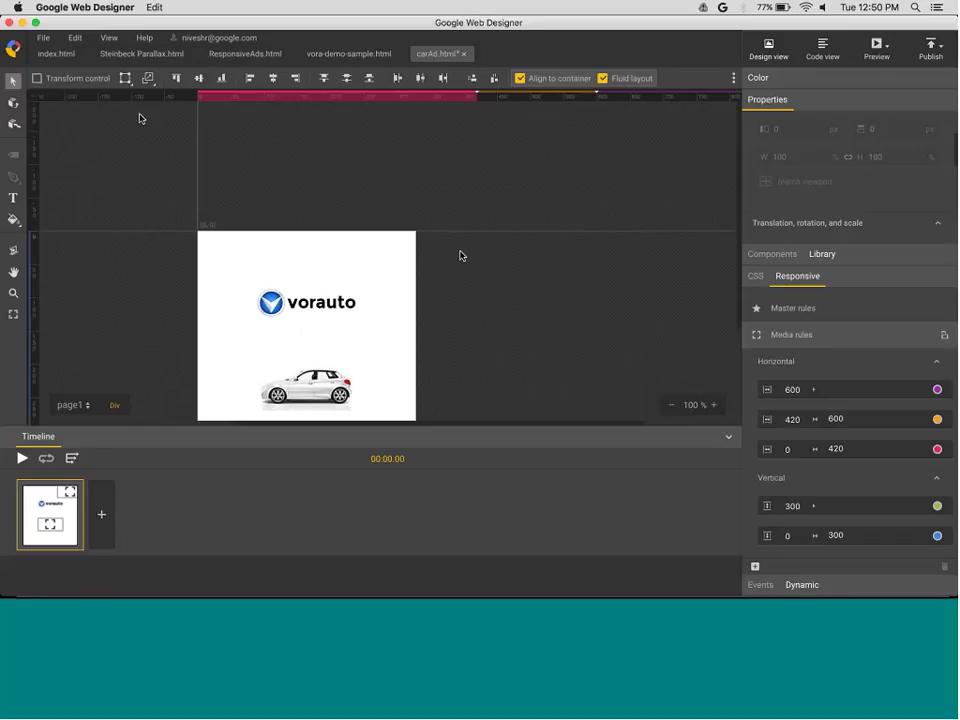
pyautogui.click(108, 37)
pyautogui.moveTo(205, 64)
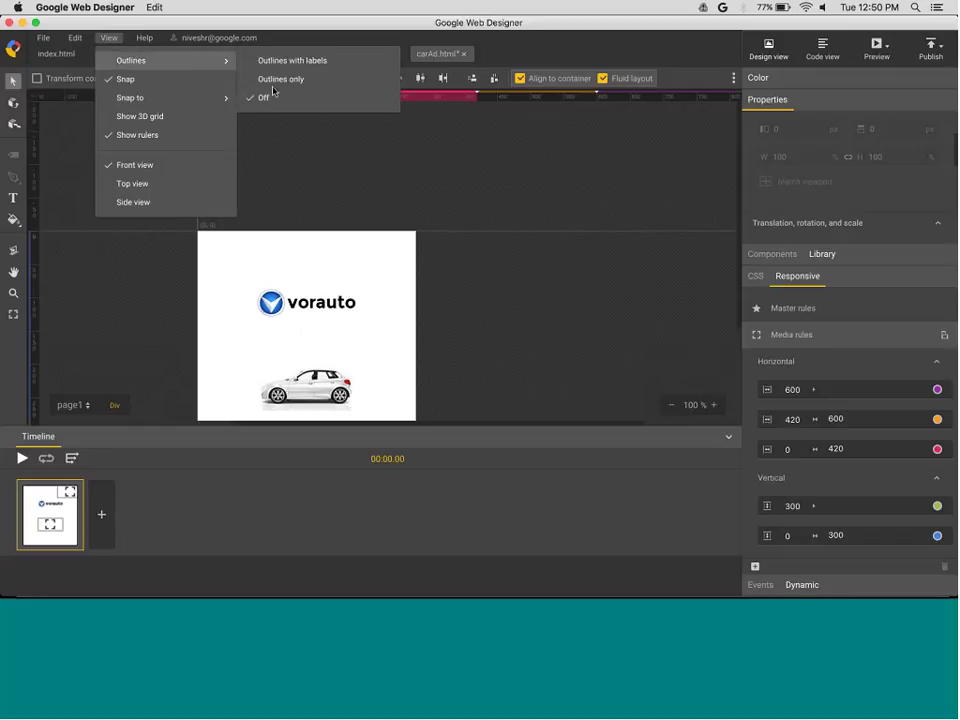
pyautogui.click(285, 77)
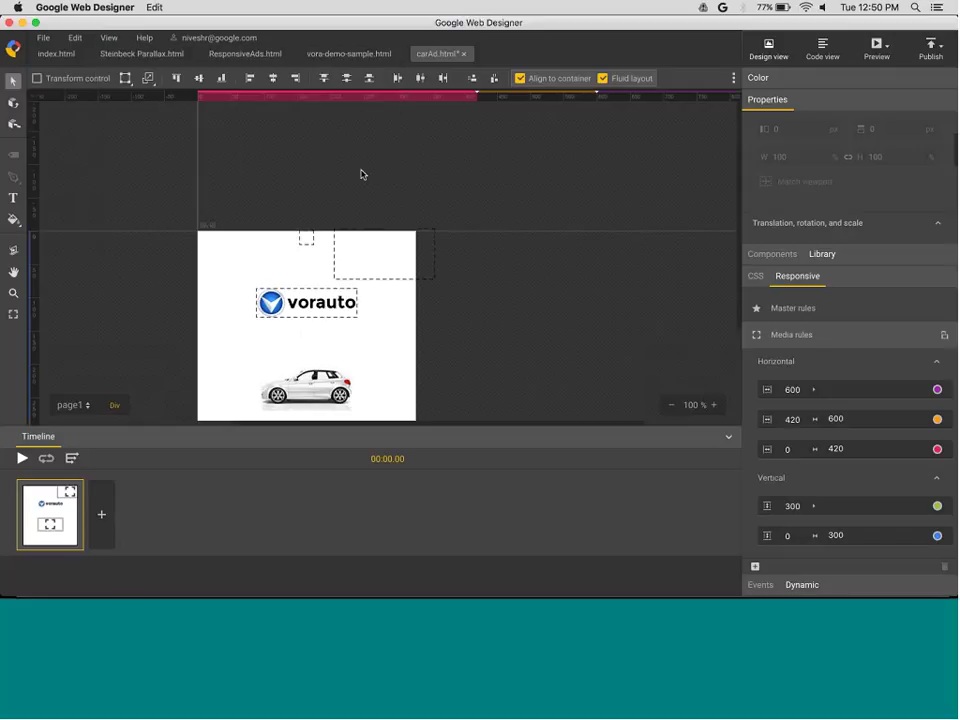
# Remove the visibility override from the hidden blue car near the banner's upper edge
pyautogui.click(377, 261)
pyautogui.scroll(-3, 505, 313)
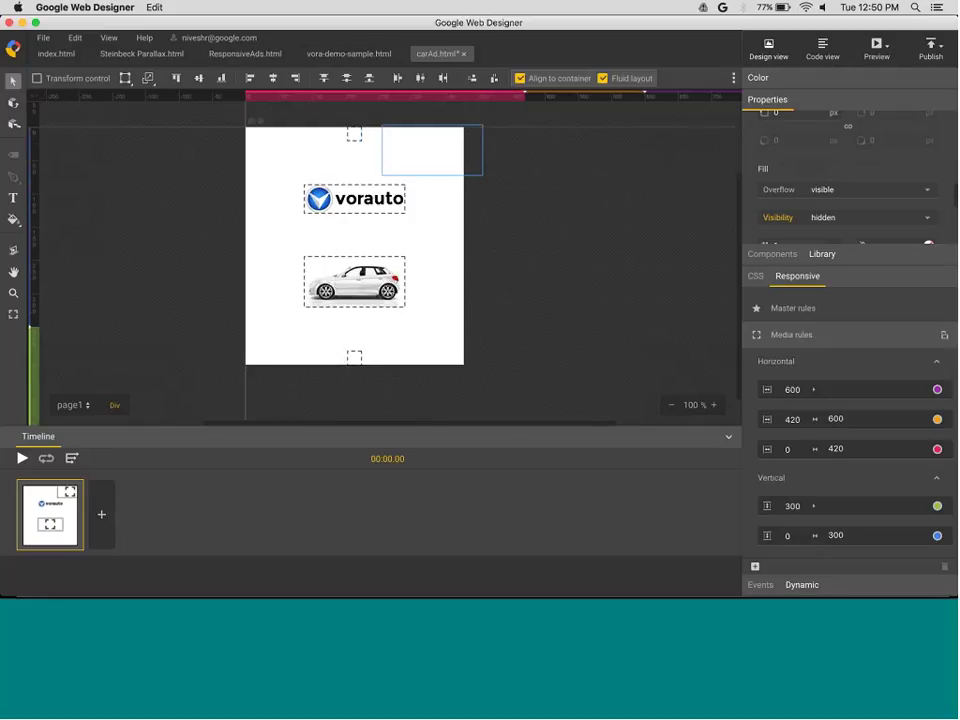
pyautogui.click(777, 219)
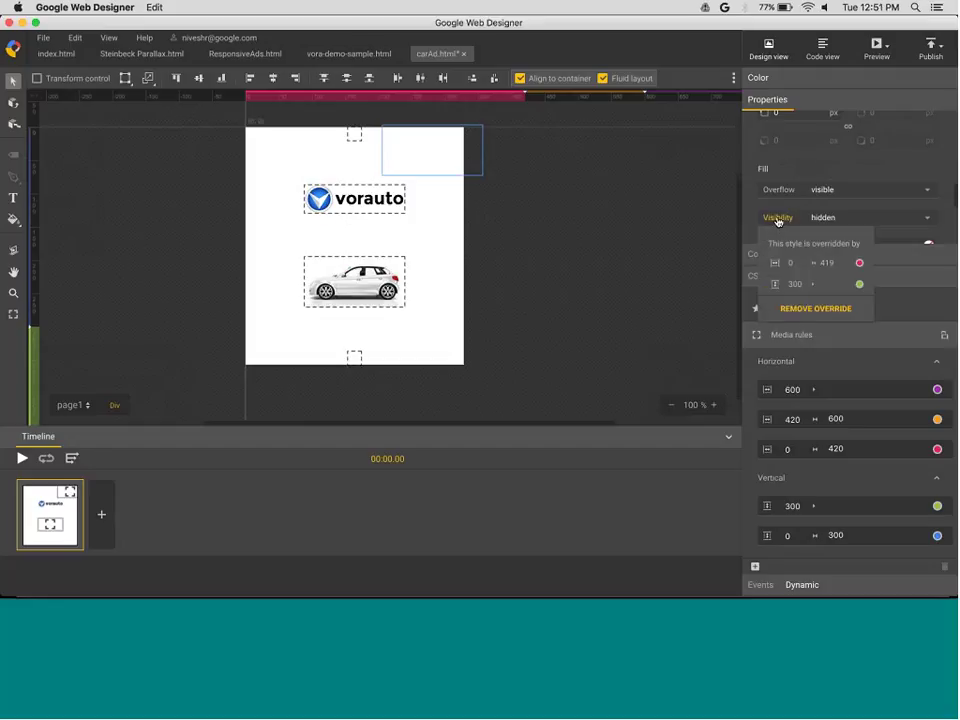
pyautogui.click(792, 309)
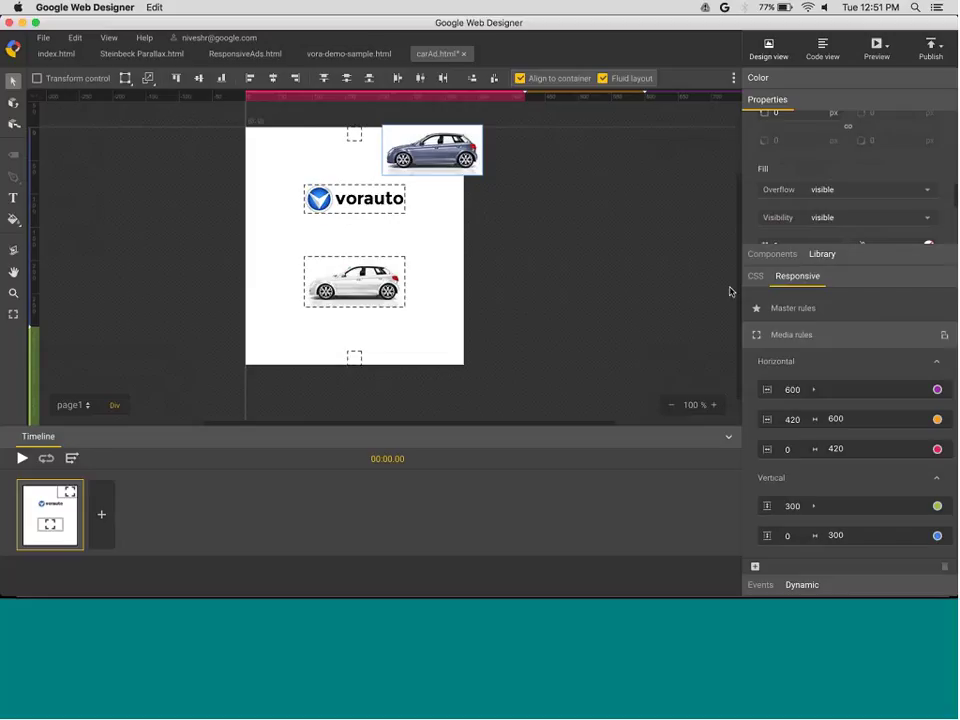
# Stack the white and blue cars below the logo, with all elements and both spacers centered horizontally and evenly distributed down the banner
pyautogui.moveTo(432, 150); pyautogui.dragTo(357, 282)
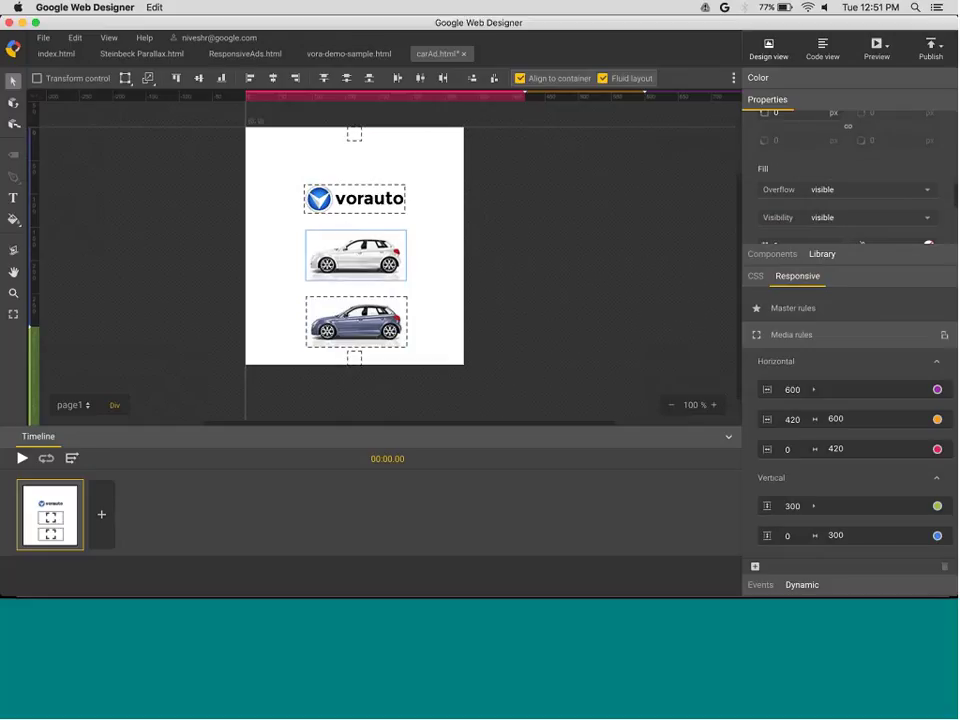
pyautogui.moveTo(294, 118); pyautogui.dragTo(429, 396)
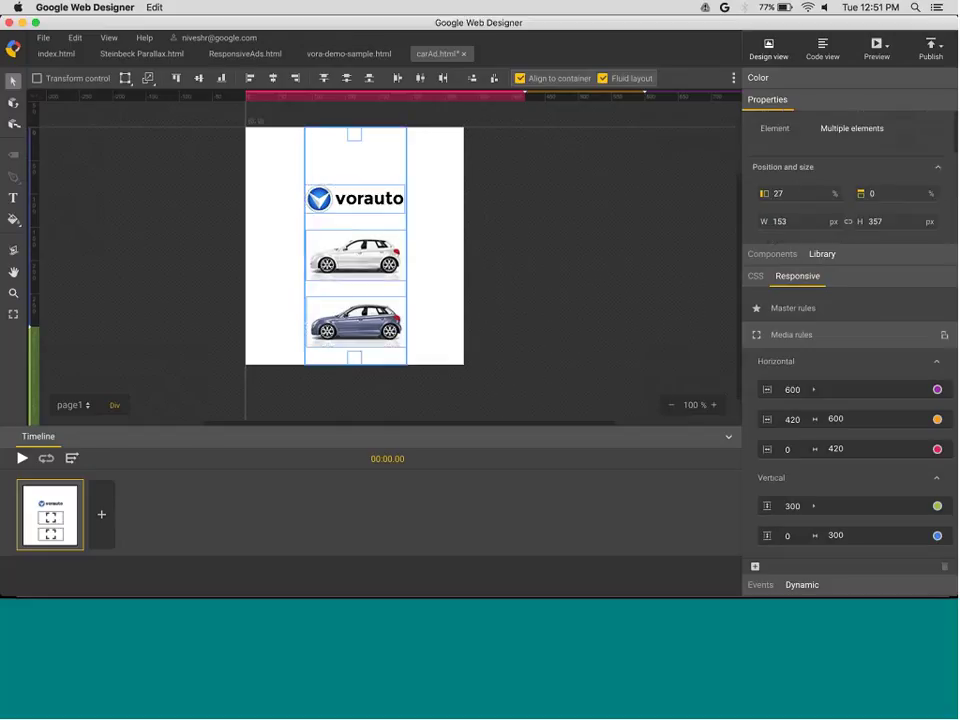
pyautogui.click(473, 79)
# Deselect the banner elements and turn off the element outlines
pyautogui.click(13, 315)
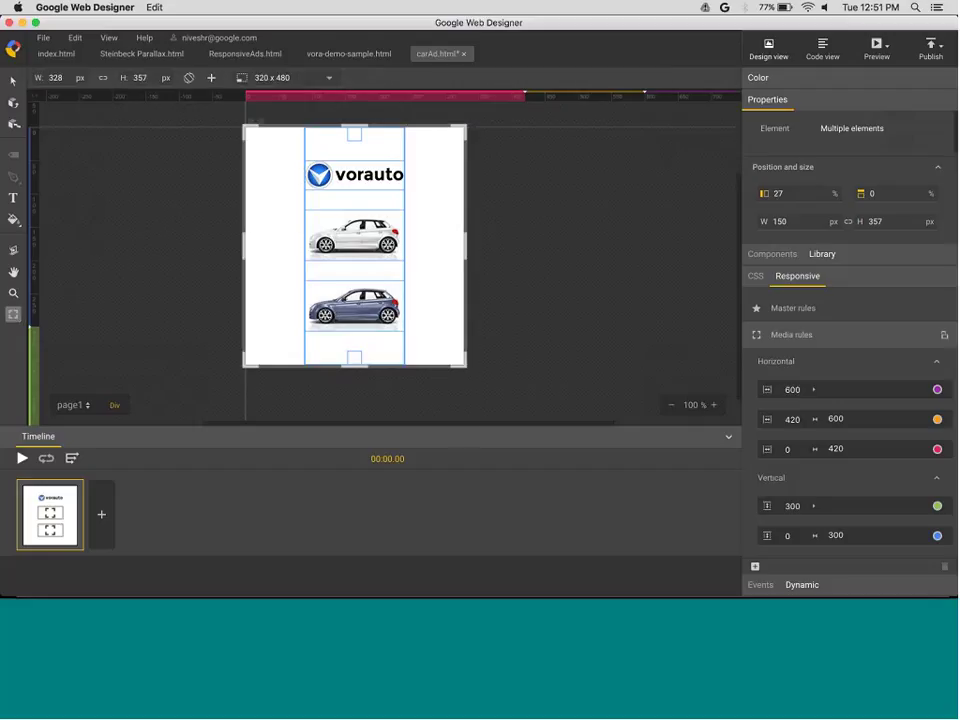
pyautogui.click(12, 80)
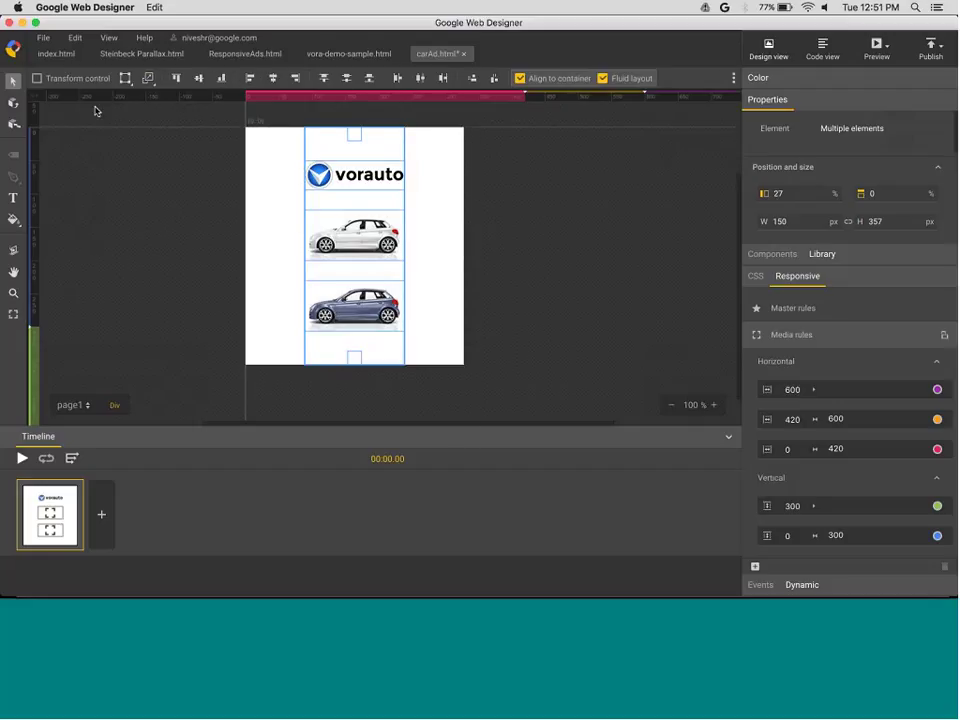
pyautogui.click(108, 37)
pyautogui.moveTo(133, 61)
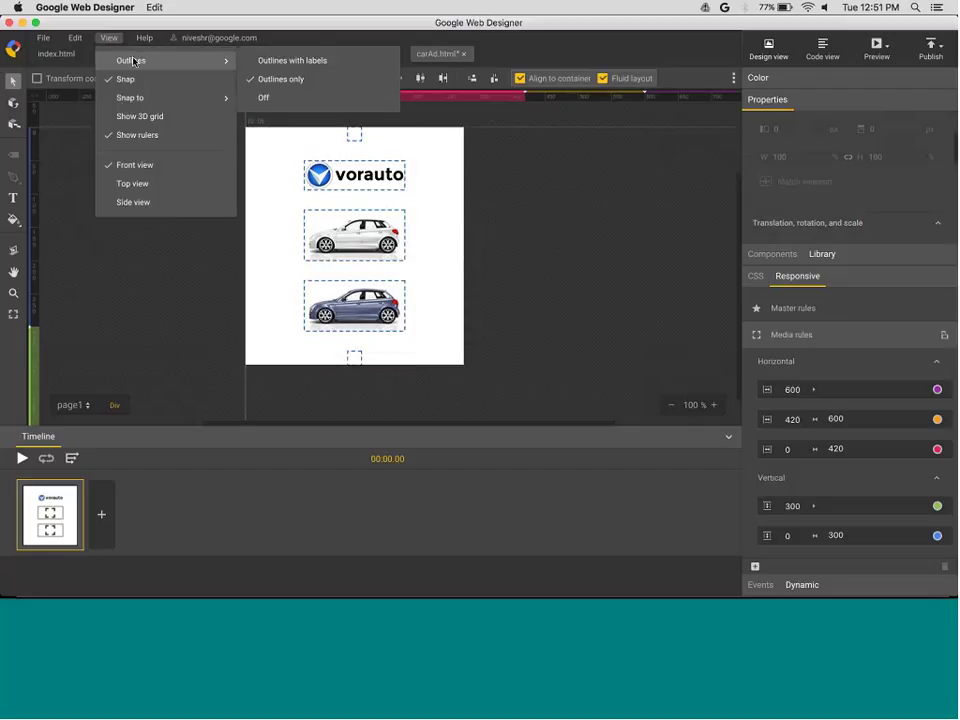
pyautogui.click(263, 97)
# Check the banner layout at about 502 × 254 px and at the 728 x 90 ad size
pyautogui.click(13, 314)
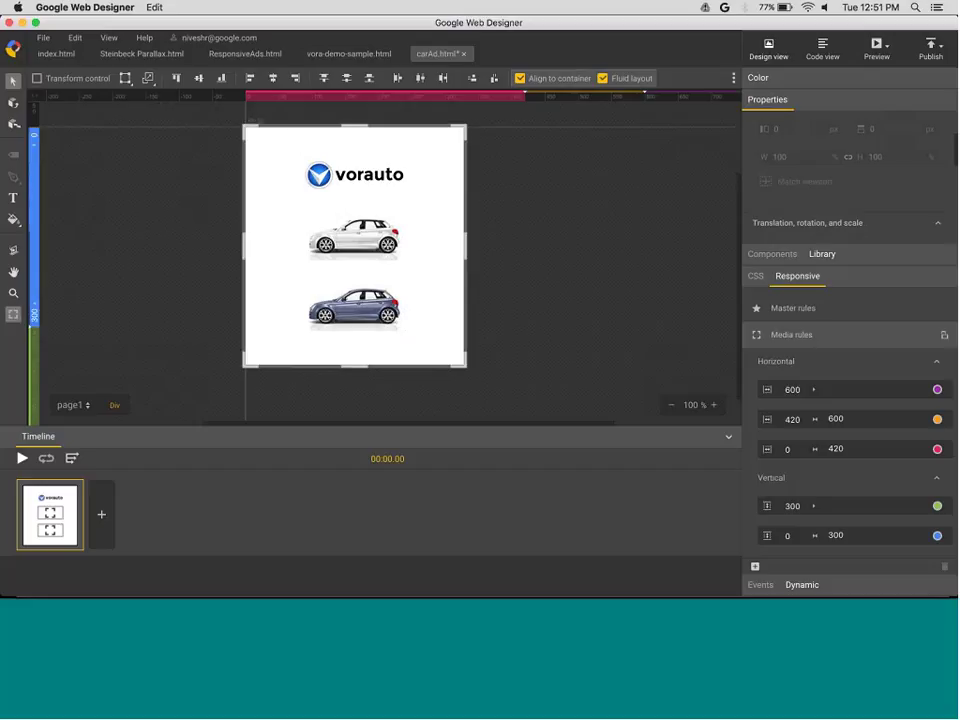
pyautogui.moveTo(462, 370); pyautogui.dragTo(462, 278)
pyautogui.moveTo(455, 386); pyautogui.dragTo(581, 301)
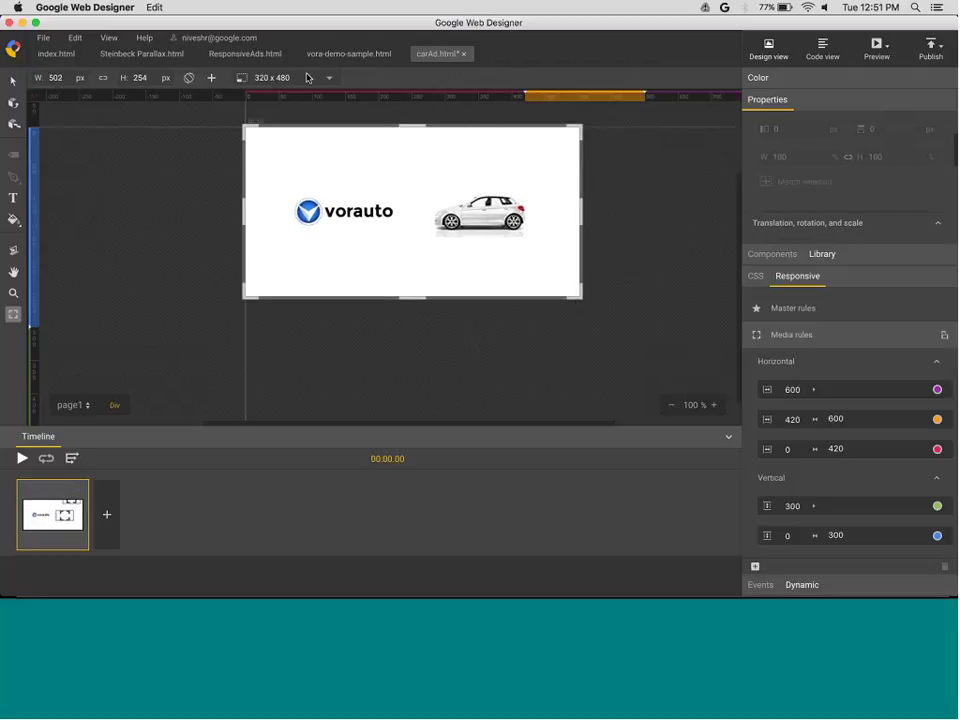
pyautogui.click(307, 78)
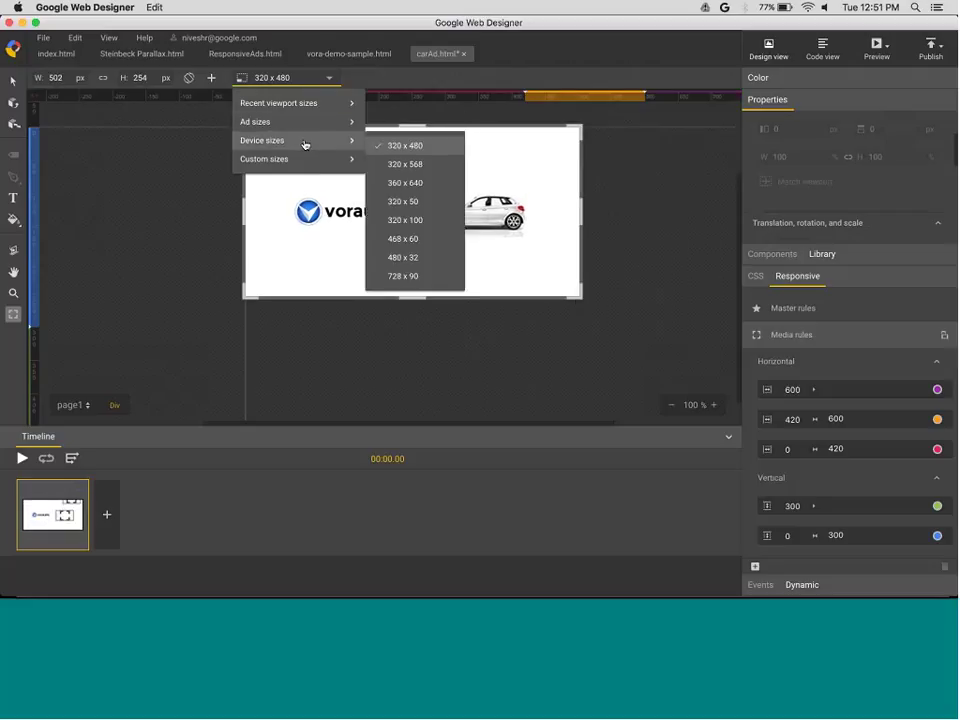
pyautogui.moveTo(305, 122)
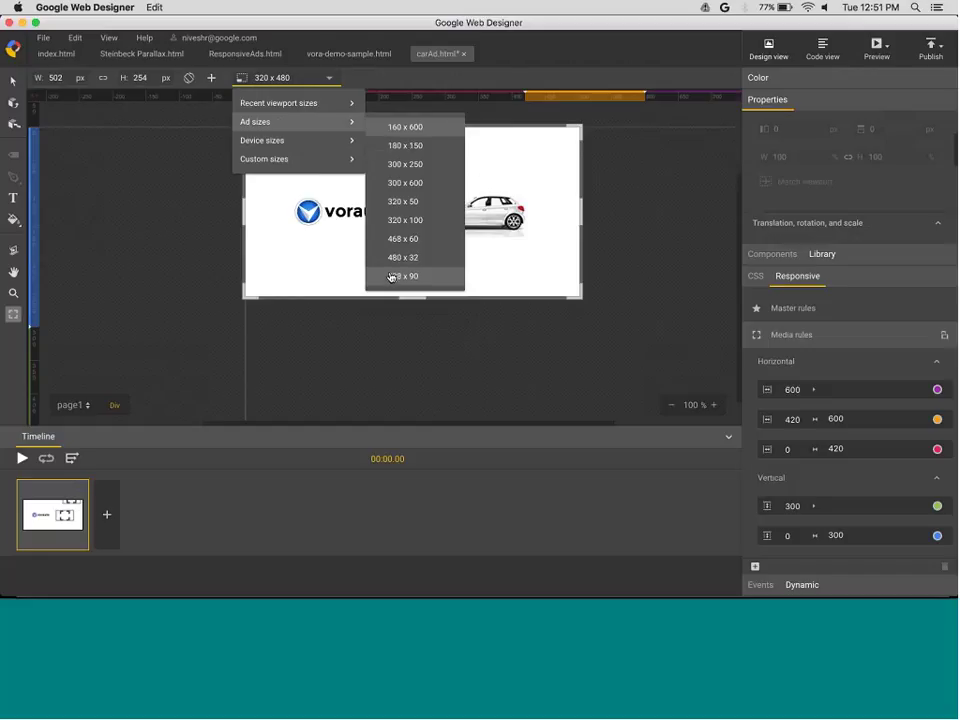
pyautogui.click(393, 276)
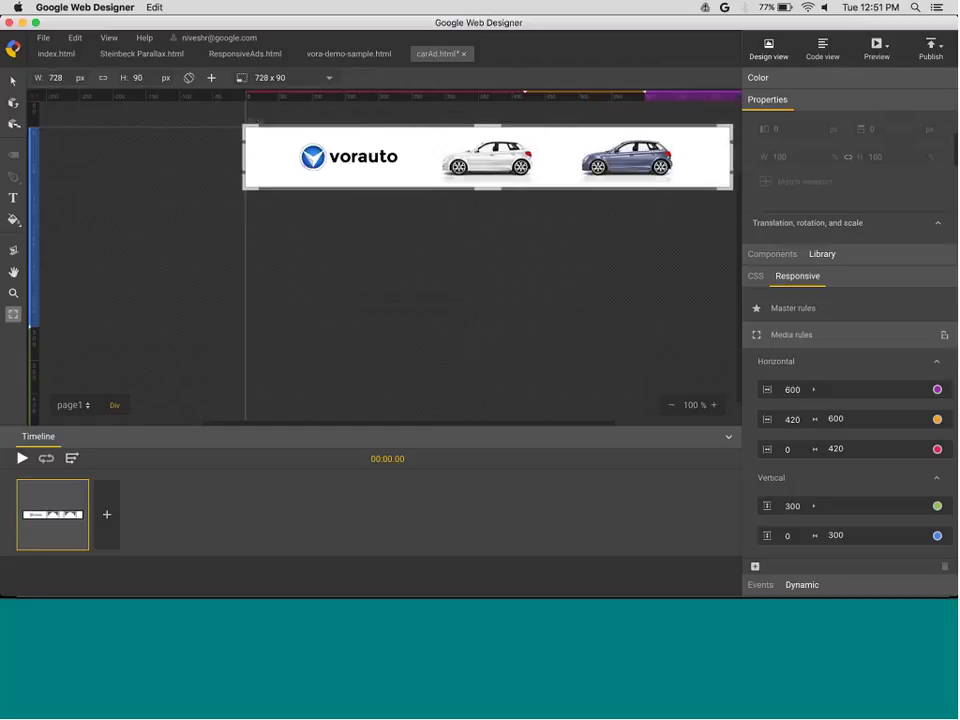
# Check the banner layout at the 360 x 640 device size in portrait and landscape orientation
pyautogui.click(262, 78)
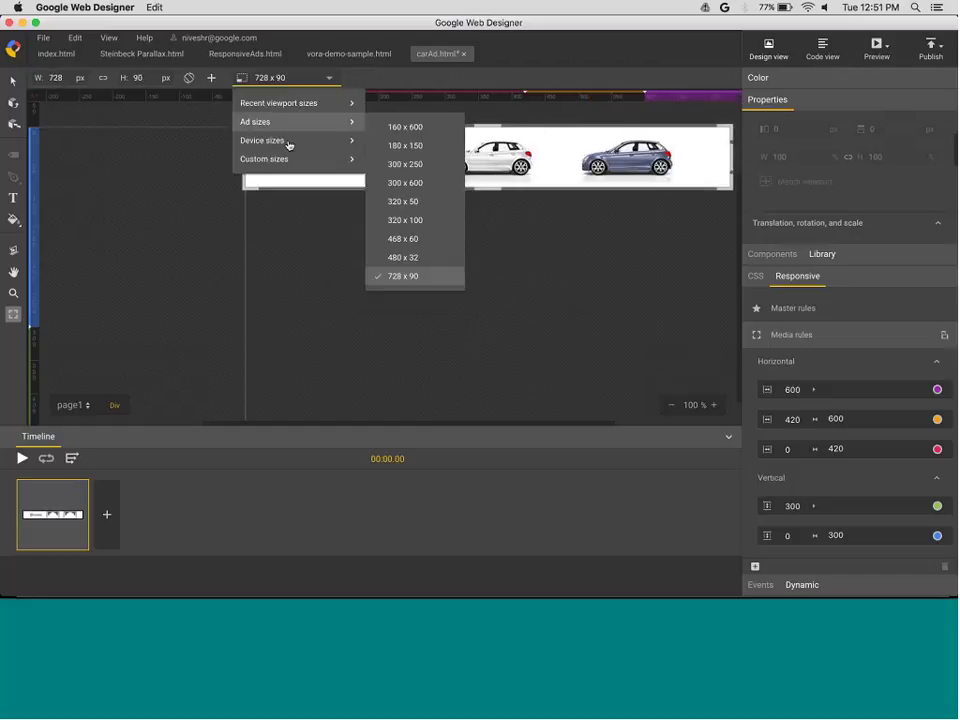
pyautogui.moveTo(300, 159)
pyautogui.moveTo(340, 140)
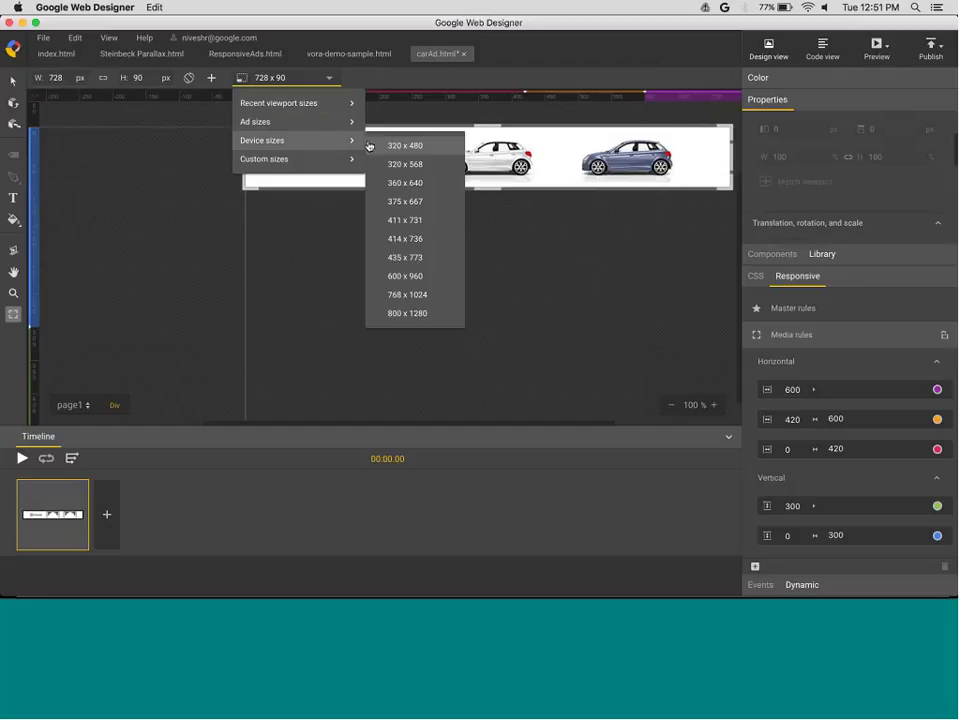
pyautogui.click(404, 184)
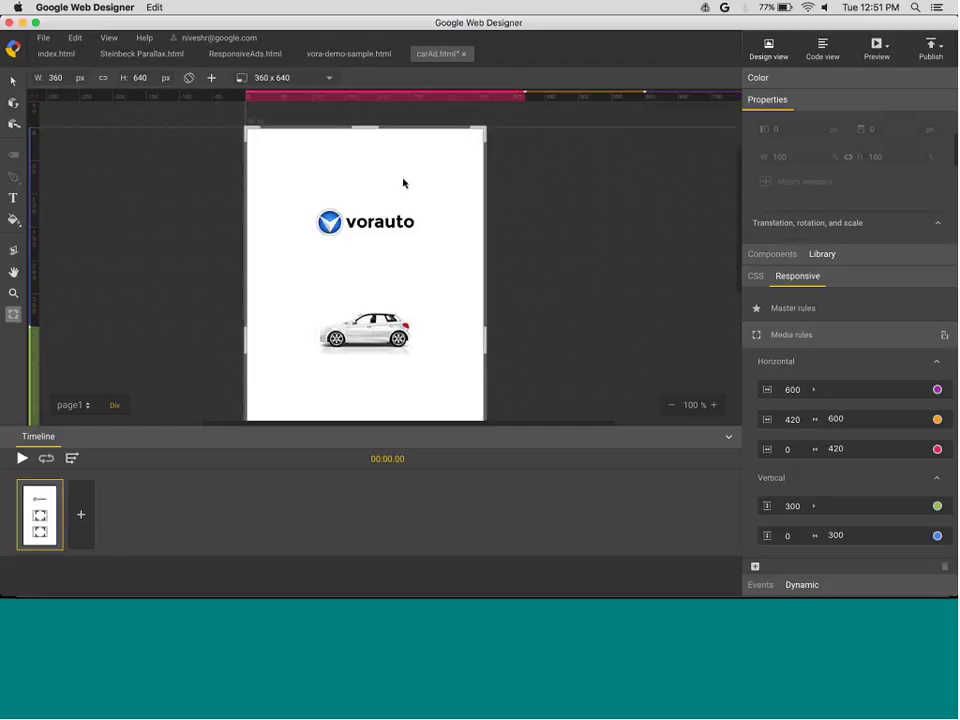
pyautogui.click(190, 79)
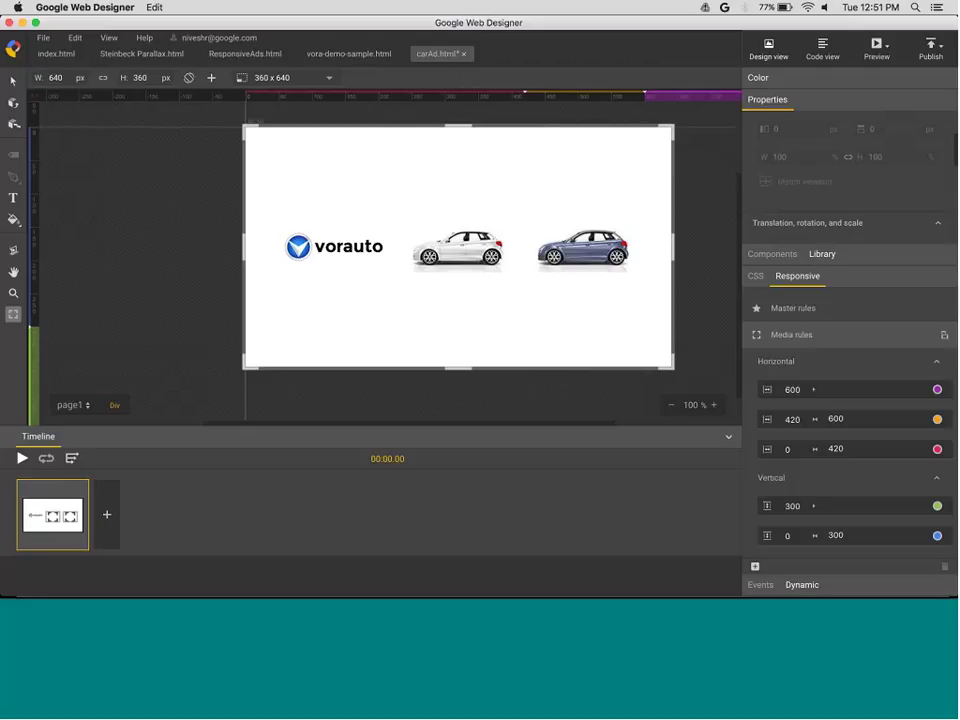
# Resize the banner to about 810 × 172 px
pyautogui.press('v')
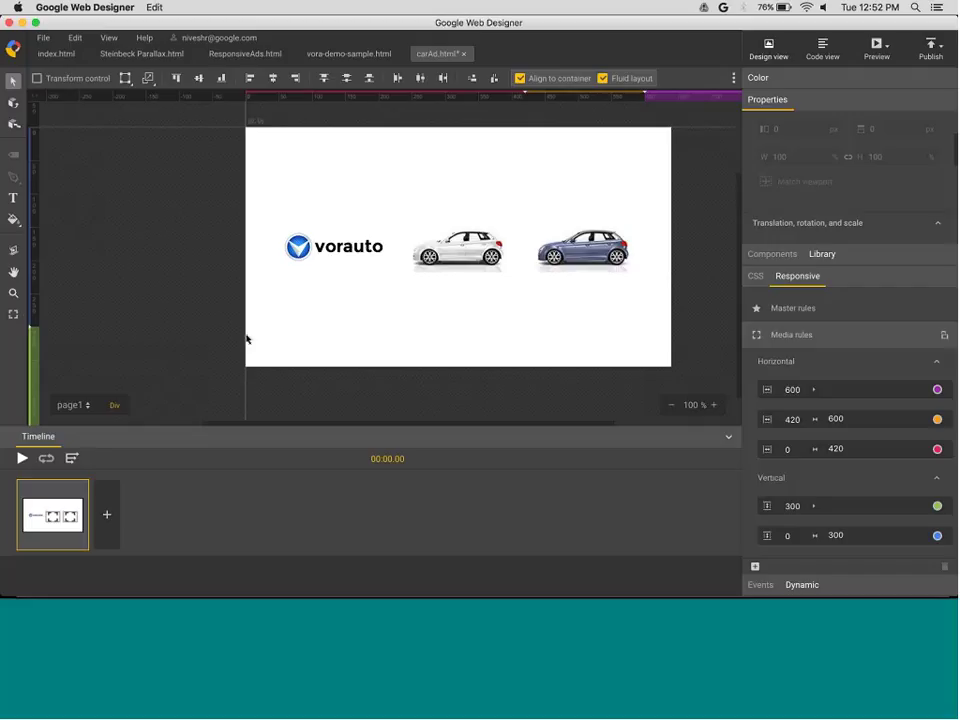
pyautogui.click(14, 315)
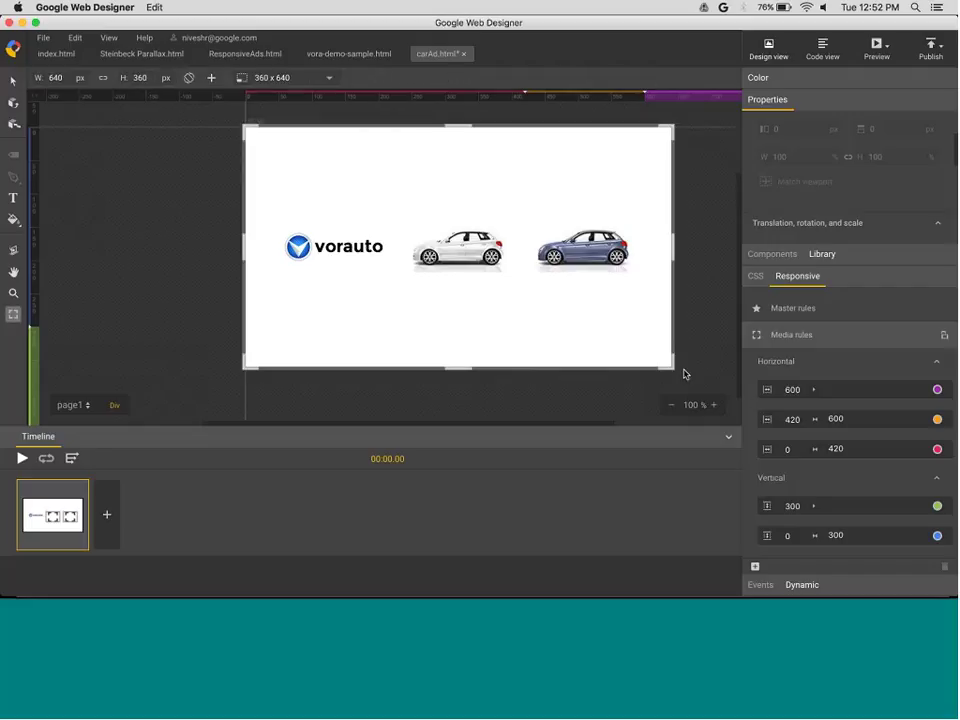
pyautogui.moveTo(672, 367); pyautogui.dragTo(706, 243)
pyautogui.hscroll(5, 600, 304)
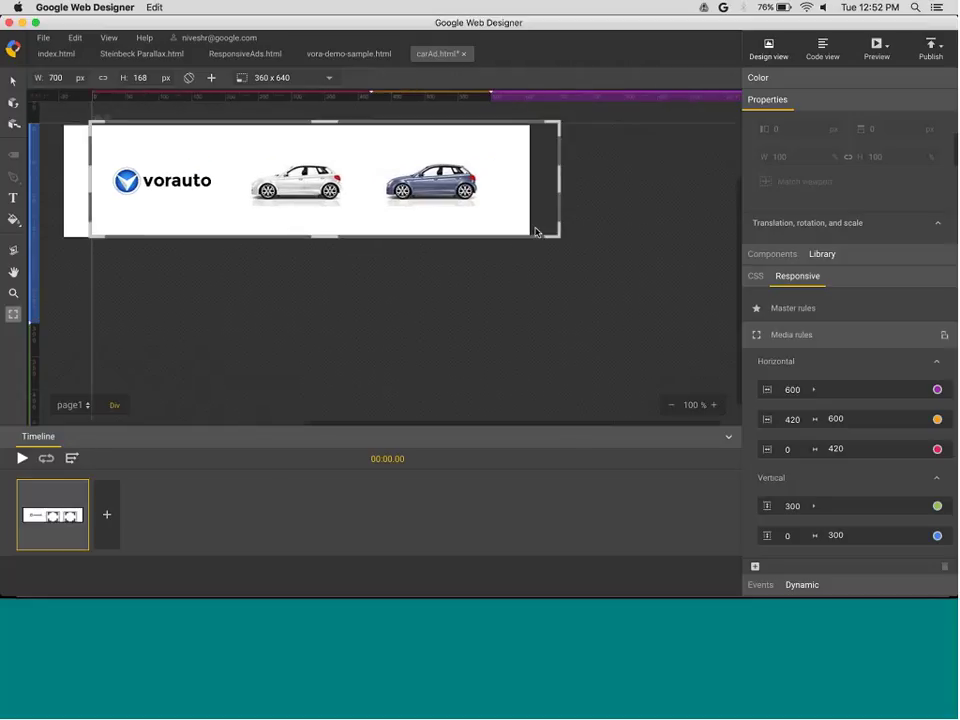
pyautogui.moveTo(571, 235); pyautogui.dragTo(589, 240)
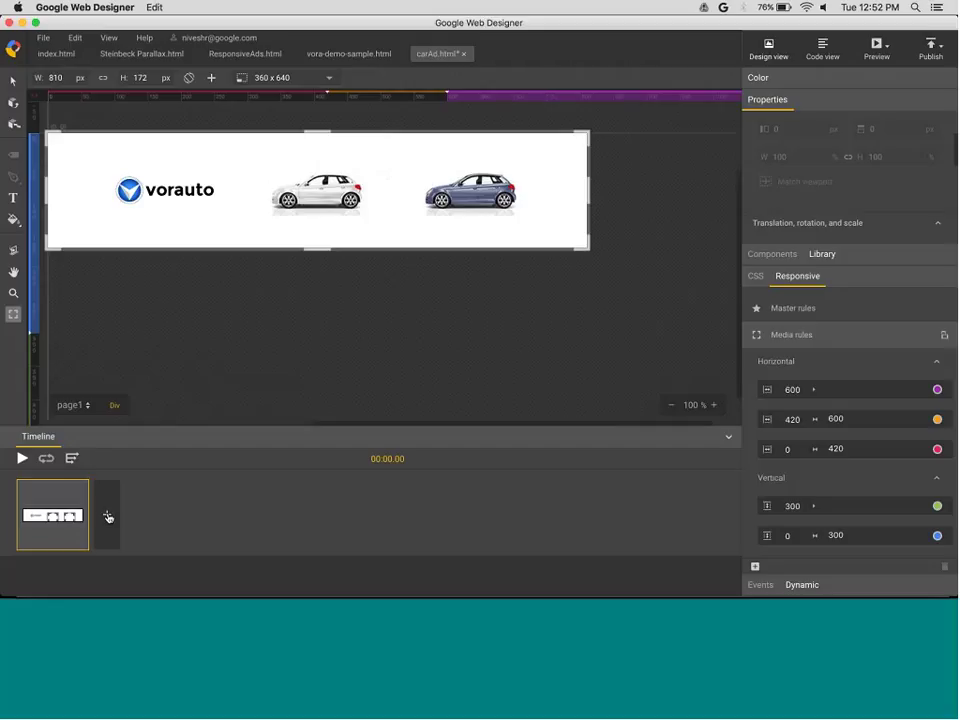
# Add a second keyframe to the timeline and open the transition settings between the two keyframes
pyautogui.click(107, 516)
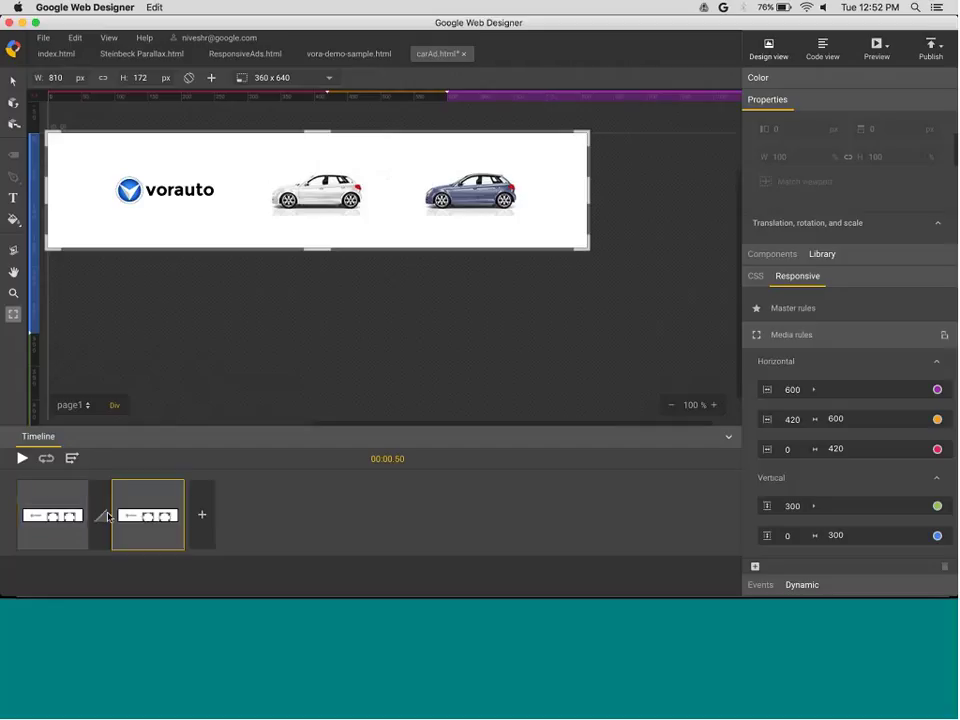
pyautogui.click(100, 515)
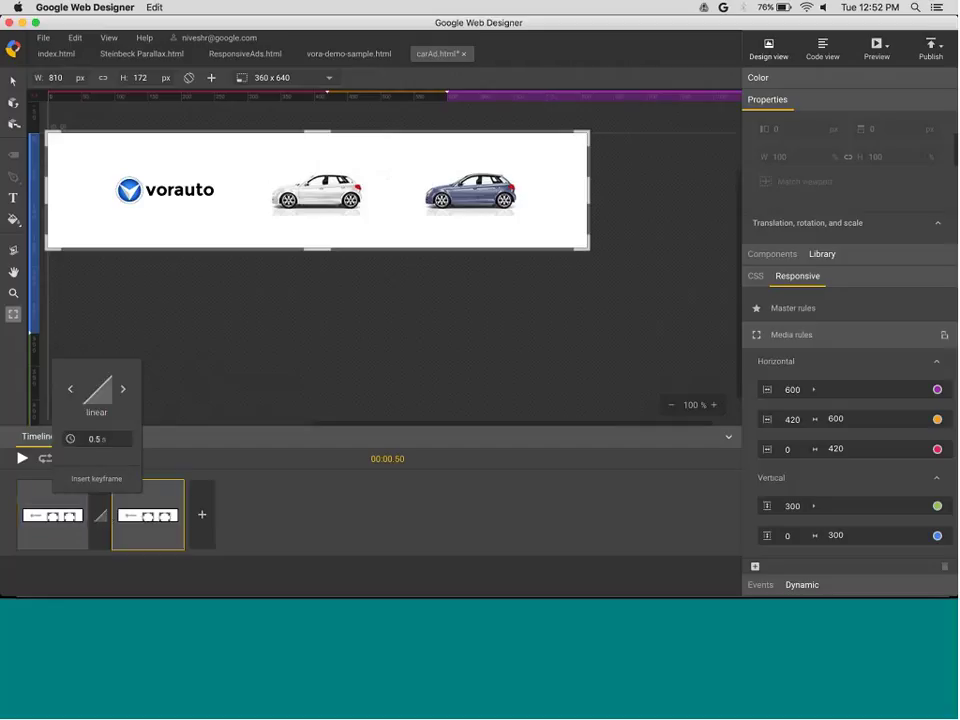
# At the first keyframe, move the white and blue cars together horizontally off the banner, past its right edge
pyautogui.click(60, 518)
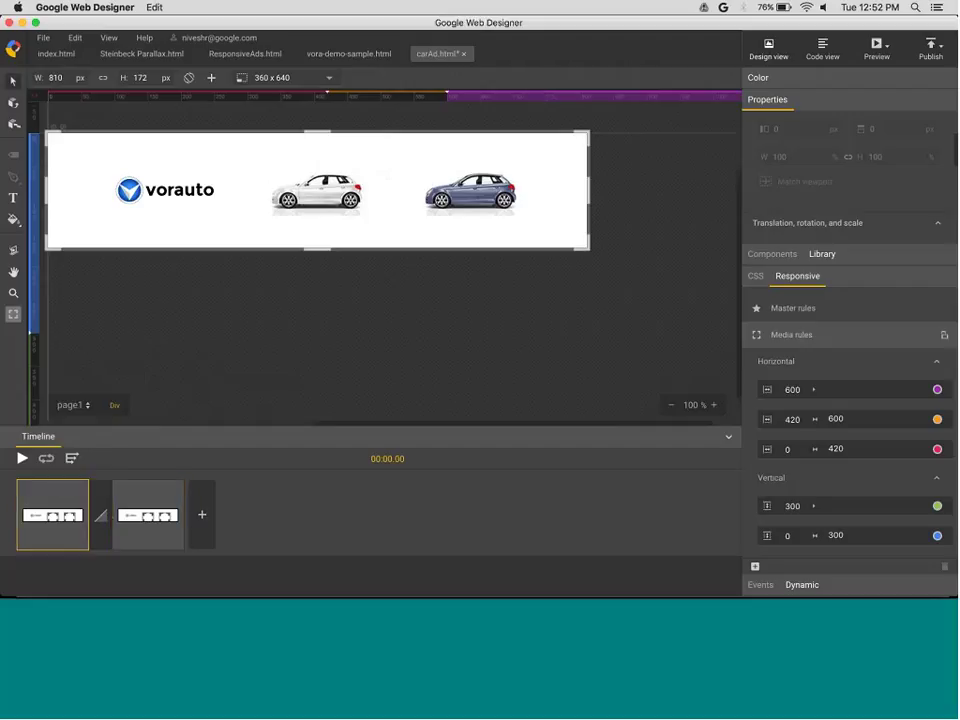
pyautogui.click(13, 80)
pyautogui.click(318, 188)
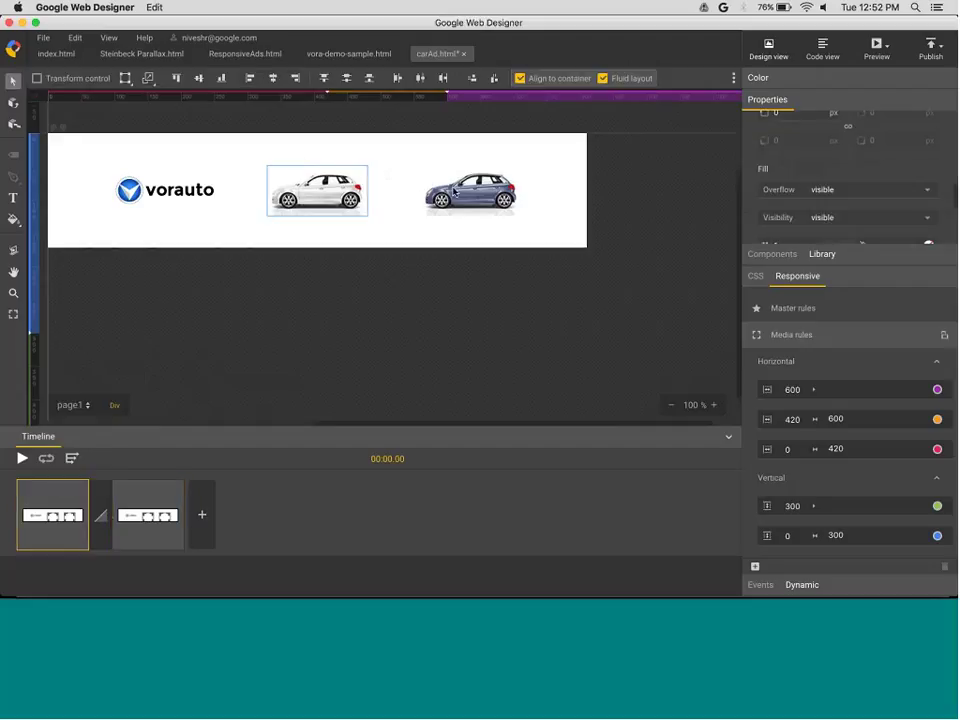
pyautogui.keyDown('shift'); pyautogui.click(455, 191); pyautogui.keyUp('shift')
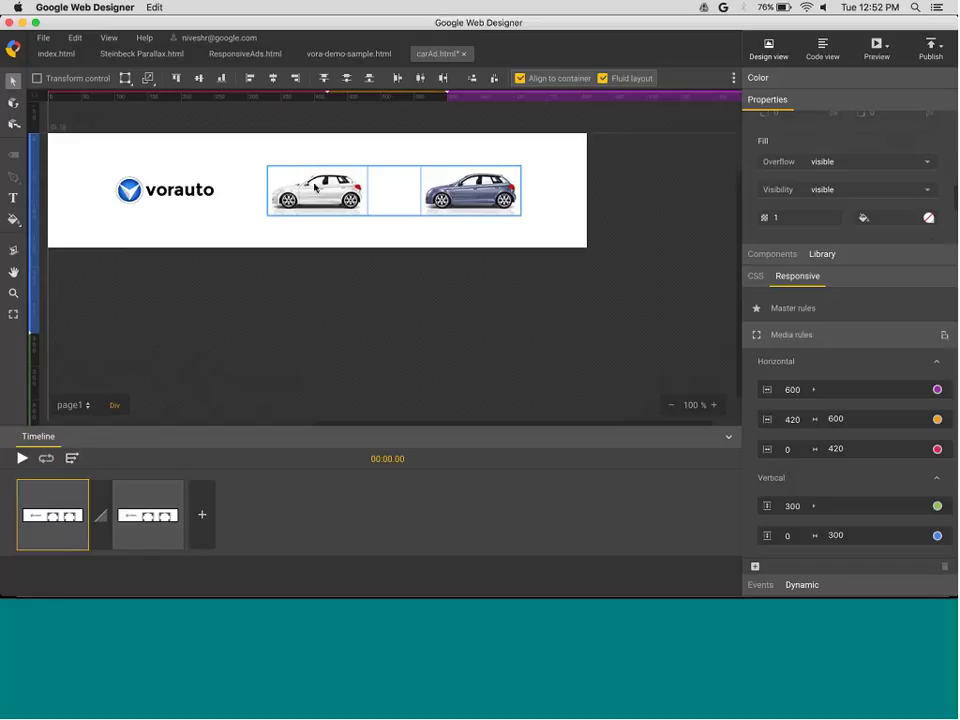
pyautogui.moveTo(315, 187); pyautogui.dragTo(692, 200)
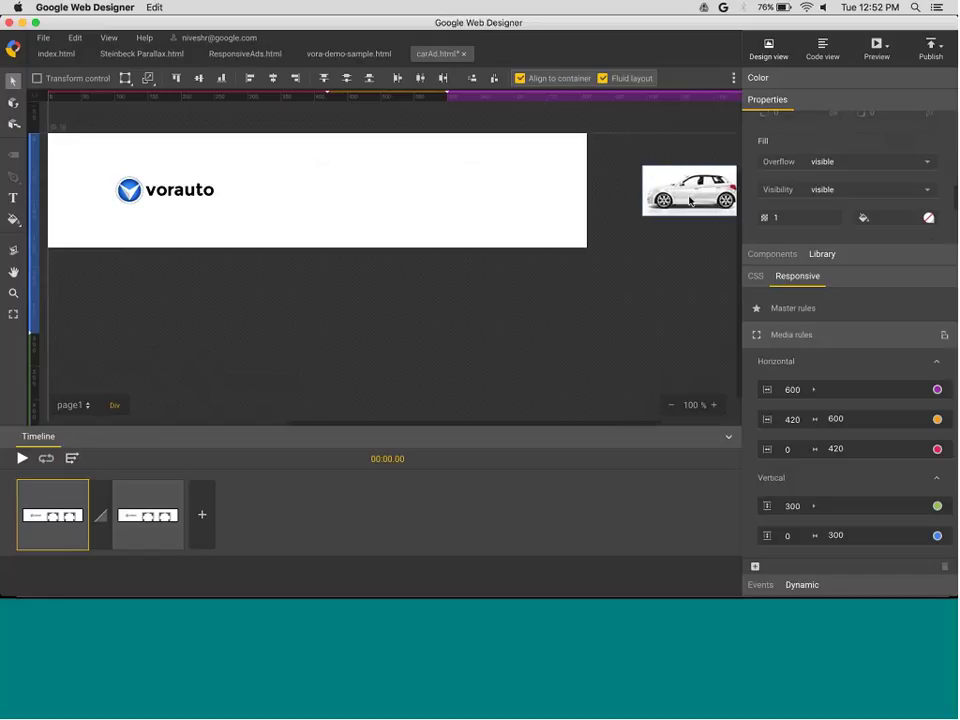
pyautogui.click(669, 265)
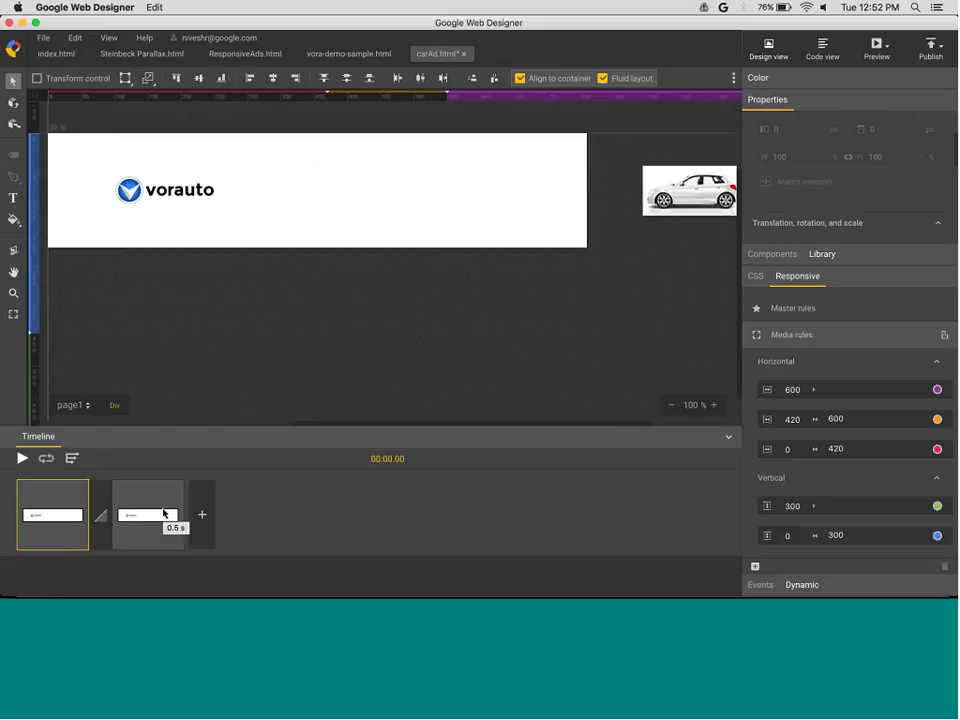
# At the second keyframe, move both cars back inside the banner beside the logo
pyautogui.click(164, 513)
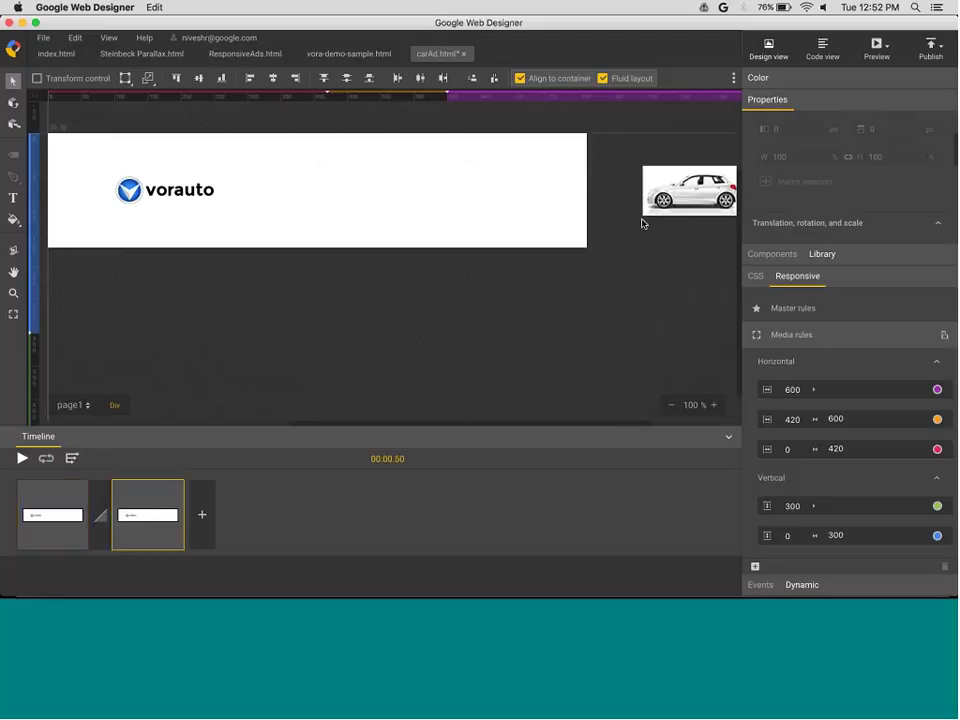
pyautogui.hscroll(3, 643, 222)
pyautogui.click(530, 212)
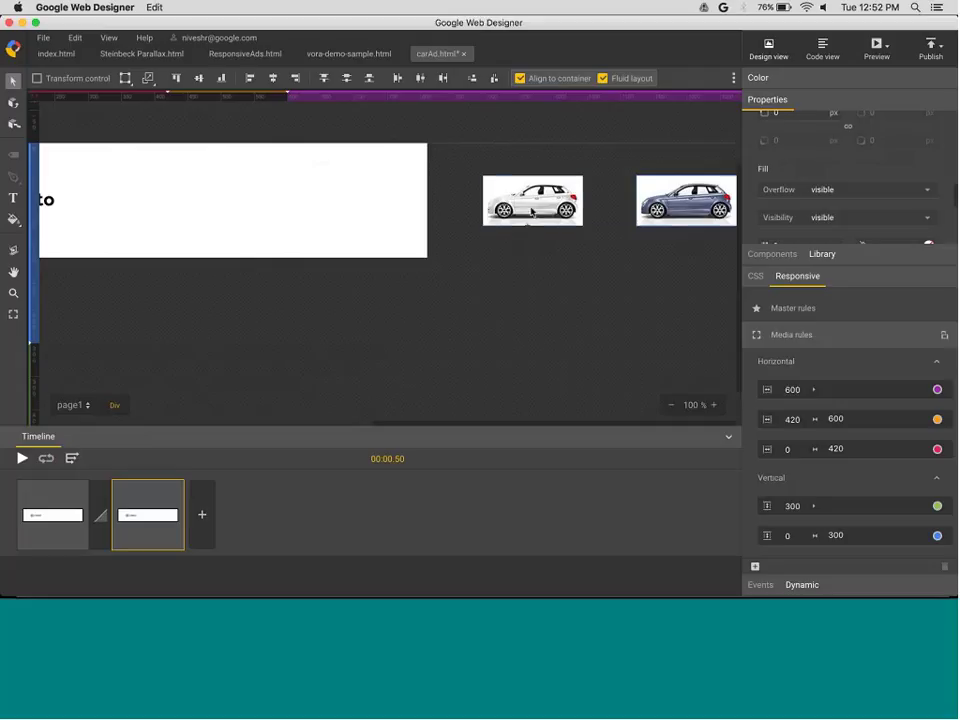
pyautogui.moveTo(532, 212); pyautogui.dragTo(153, 205)
pyautogui.click(58, 321)
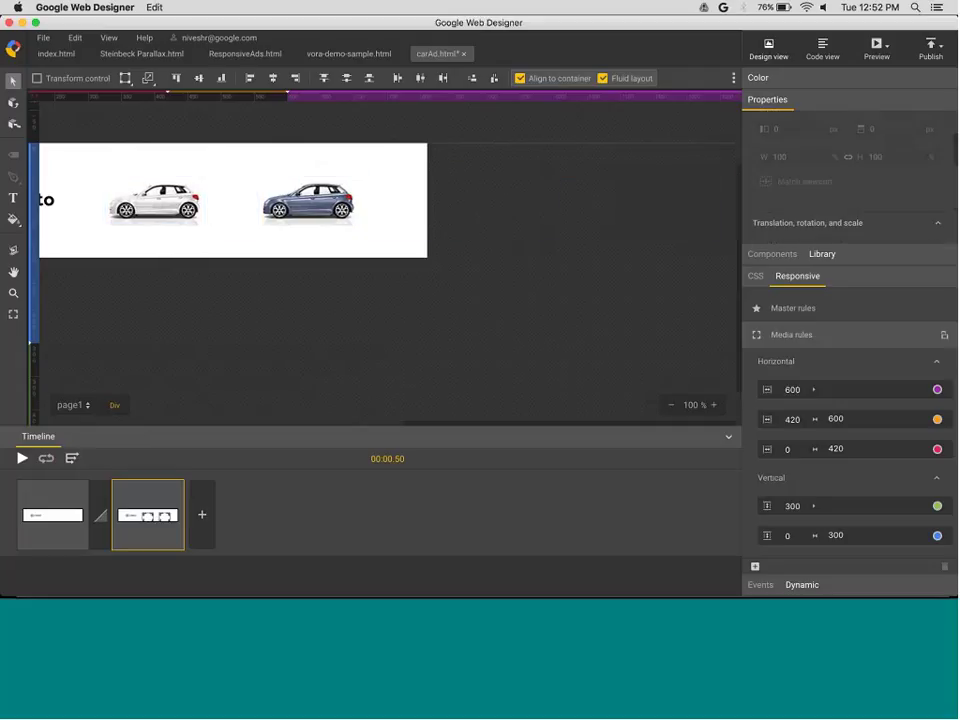
# Play the animation to check how the cars drive into the banner
pyautogui.hscroll(-3, 186, 372)
pyautogui.hscroll(-3, 186, 372)
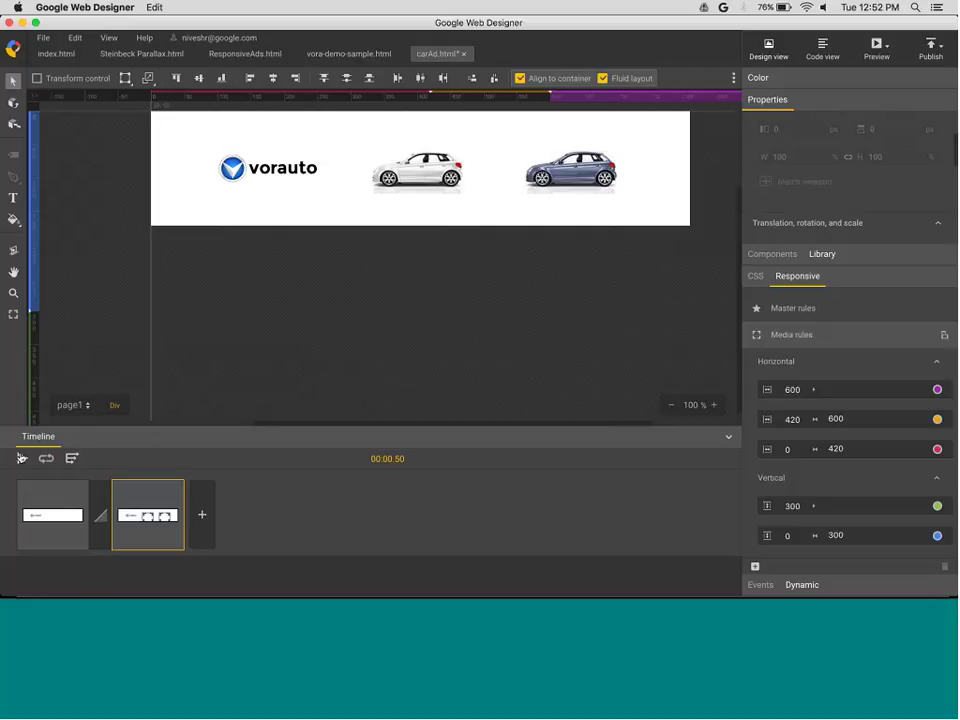
pyautogui.click(20, 458)
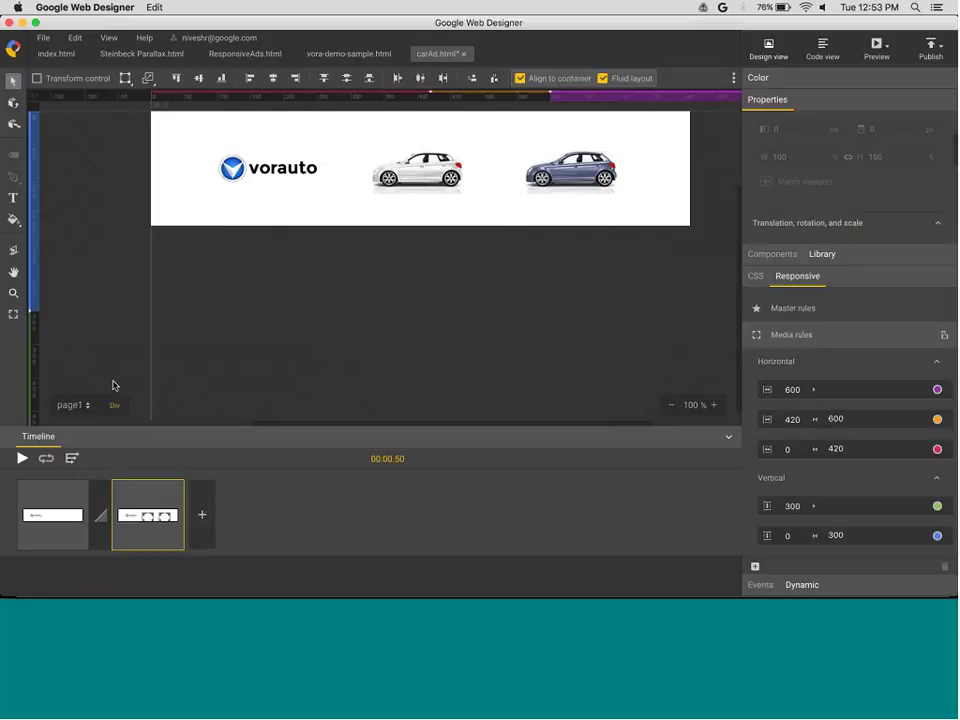
# Set the transition between the two keyframes to 1 s with ease easing, and replay the animation
pyautogui.click(100, 515)
pyautogui.doubleClick(97, 439)
pyautogui.press('BackSpace')
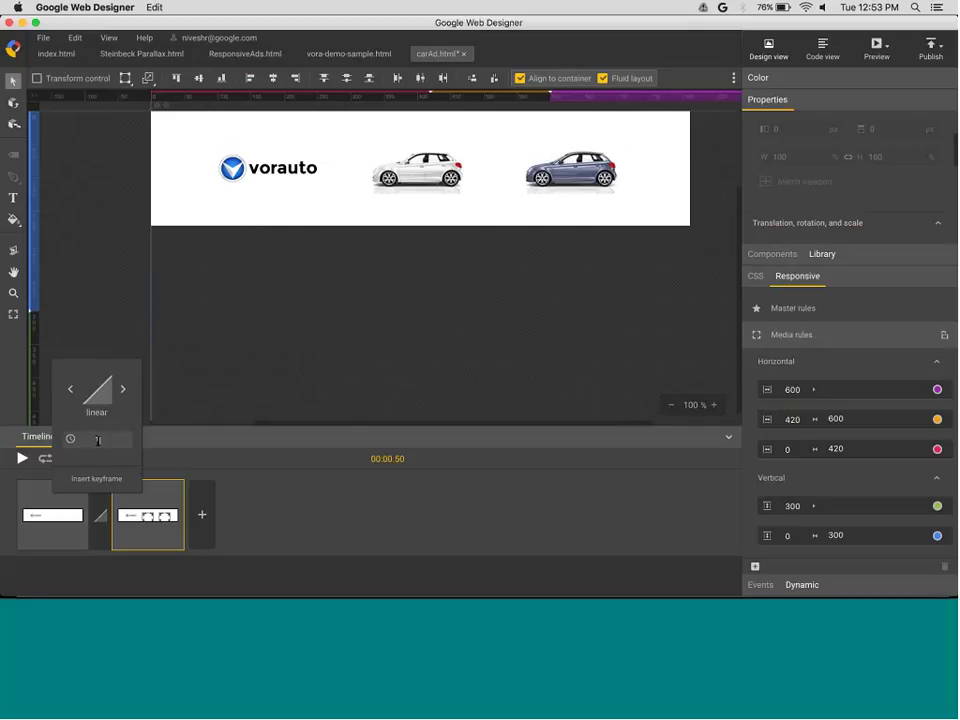
pyautogui.write('1')
pyautogui.press('Return')
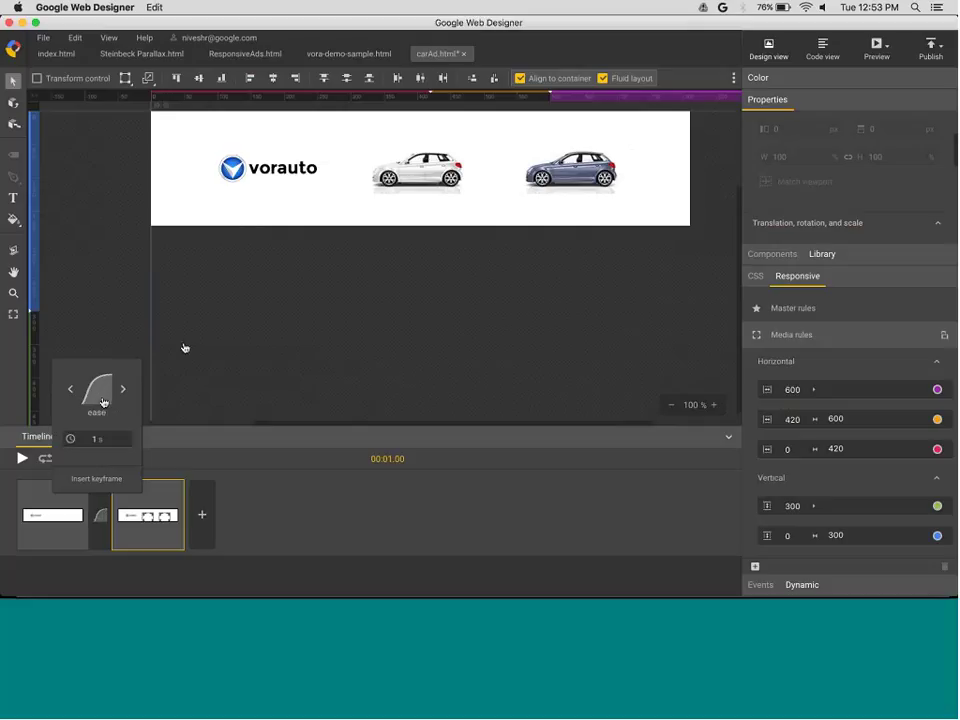
pyautogui.click(195, 340)
pyautogui.click(22, 458)
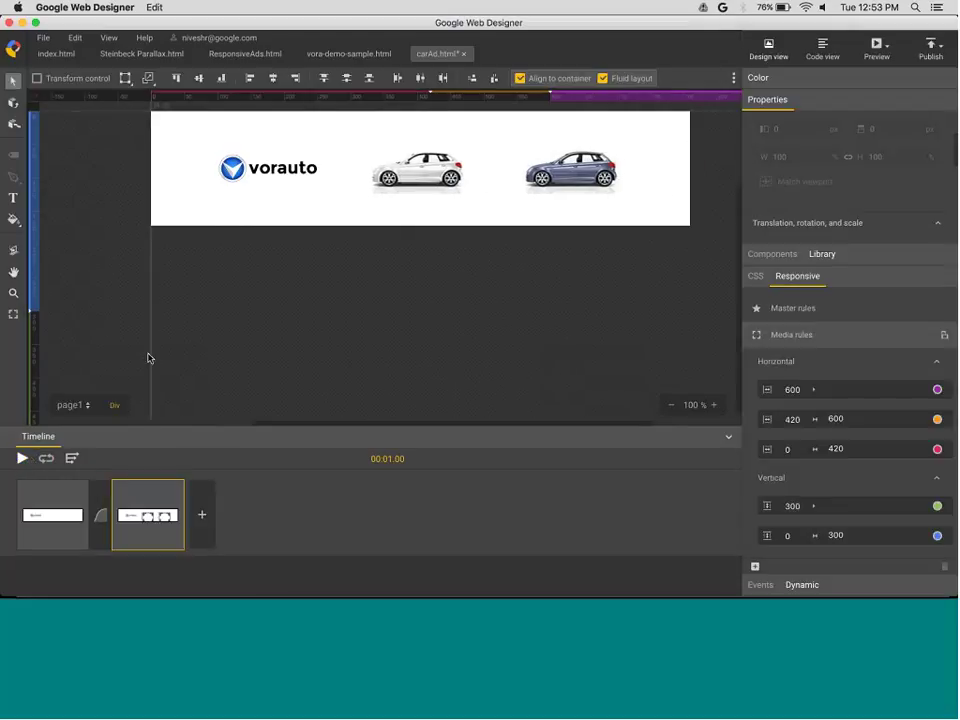
# Switch the timeline to the layer view and inspect which media rules override the blue_car animation
pyautogui.click(72, 458)
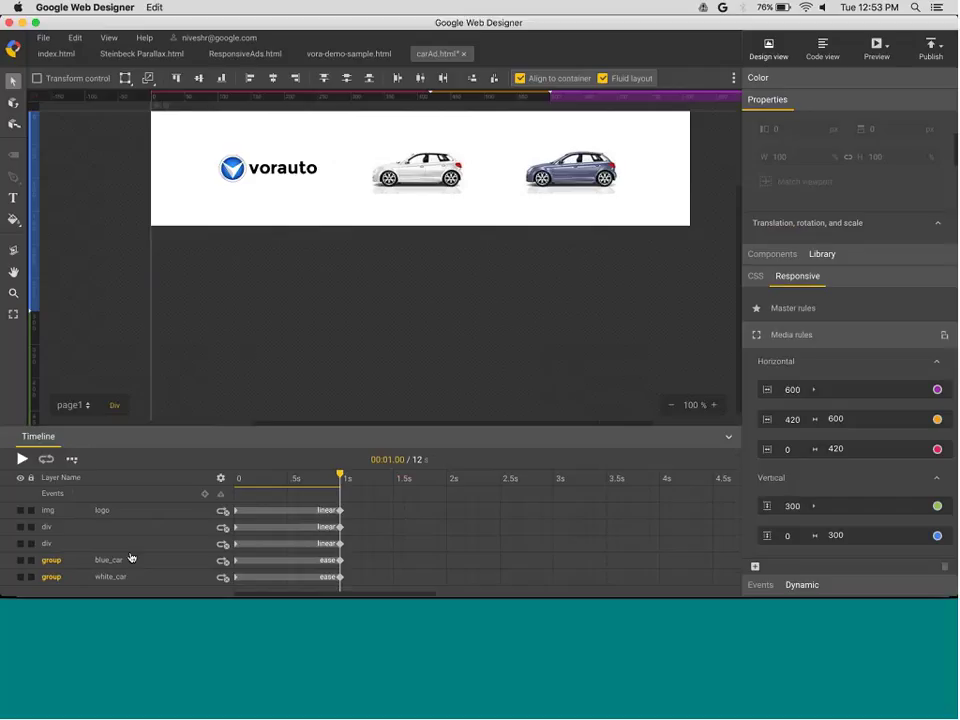
pyautogui.click(59, 566)
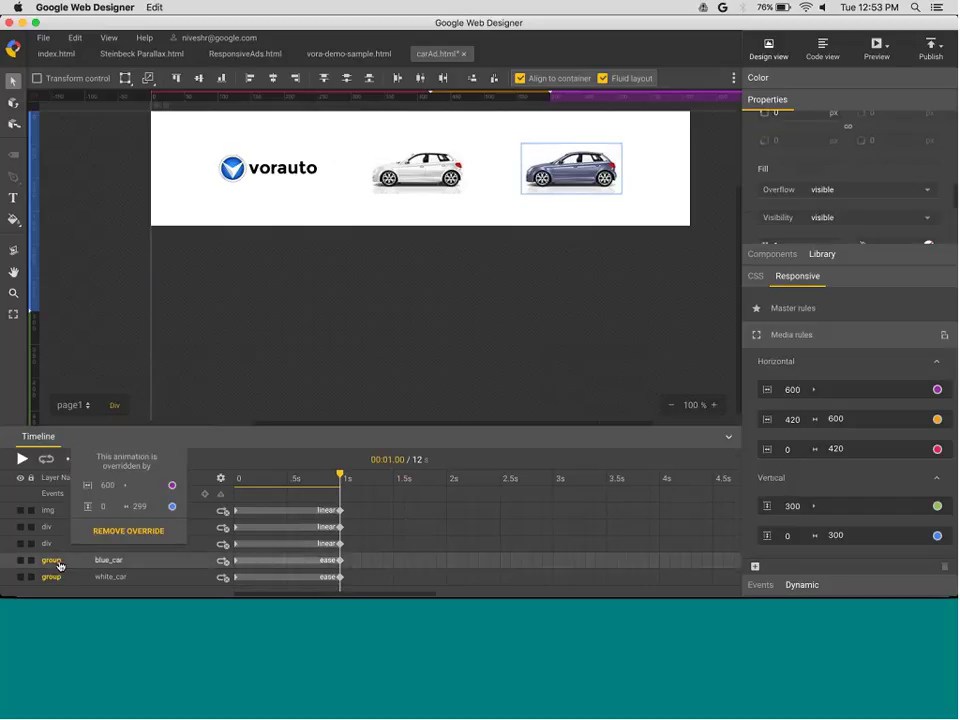
pyautogui.click(152, 323)
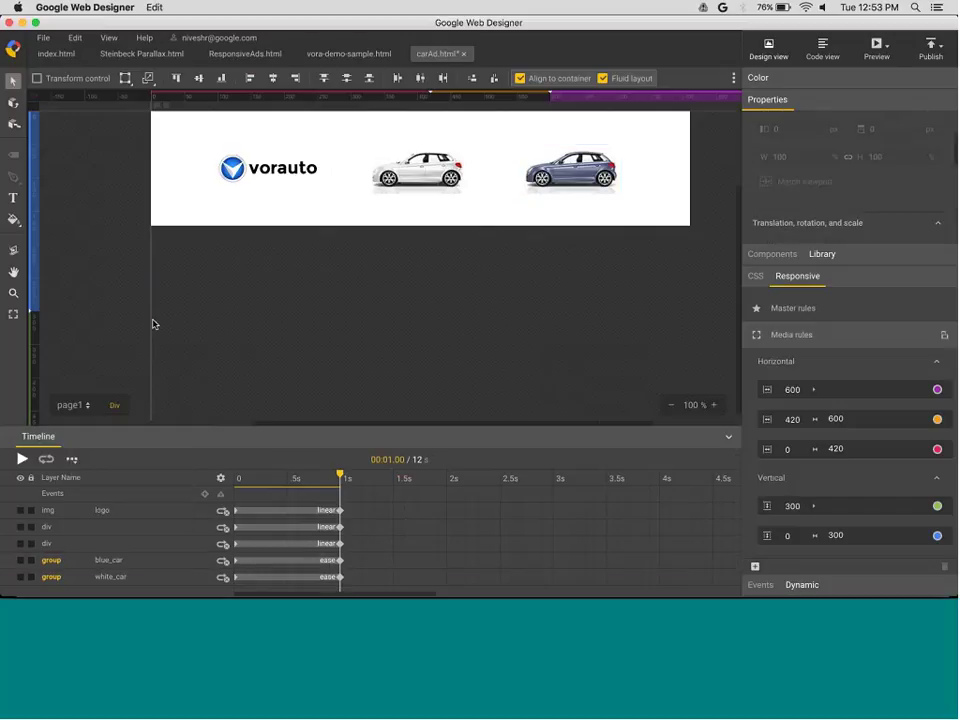
# Resize the banner to about 493 × 166 px and insert a keyframe for white_car at 1 s
pyautogui.click(13, 315)
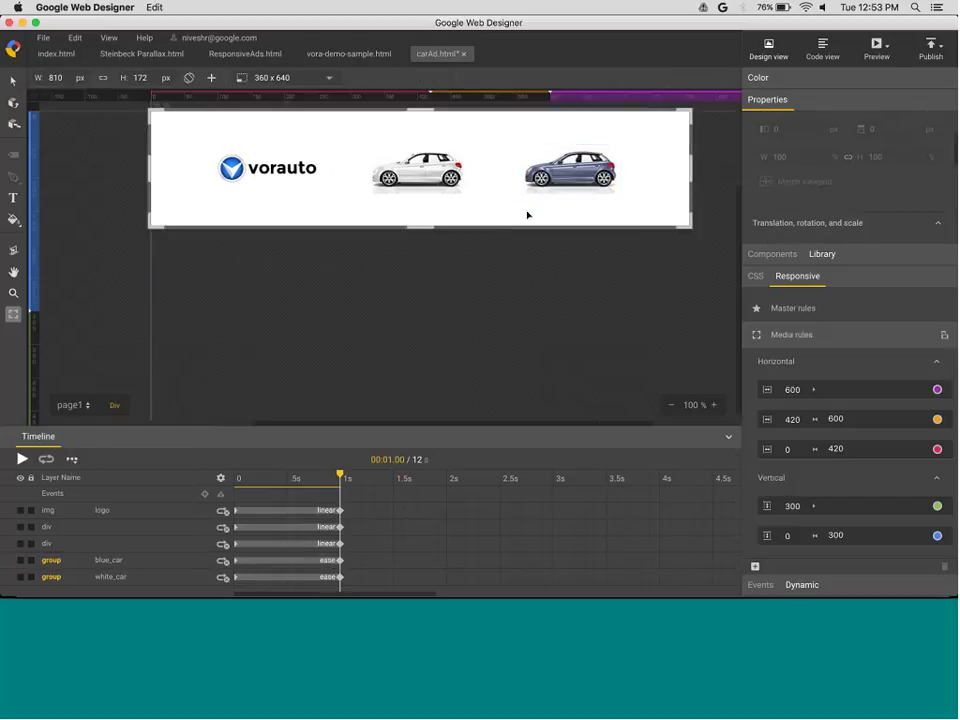
pyautogui.moveTo(528, 215); pyautogui.dragTo(480, 212)
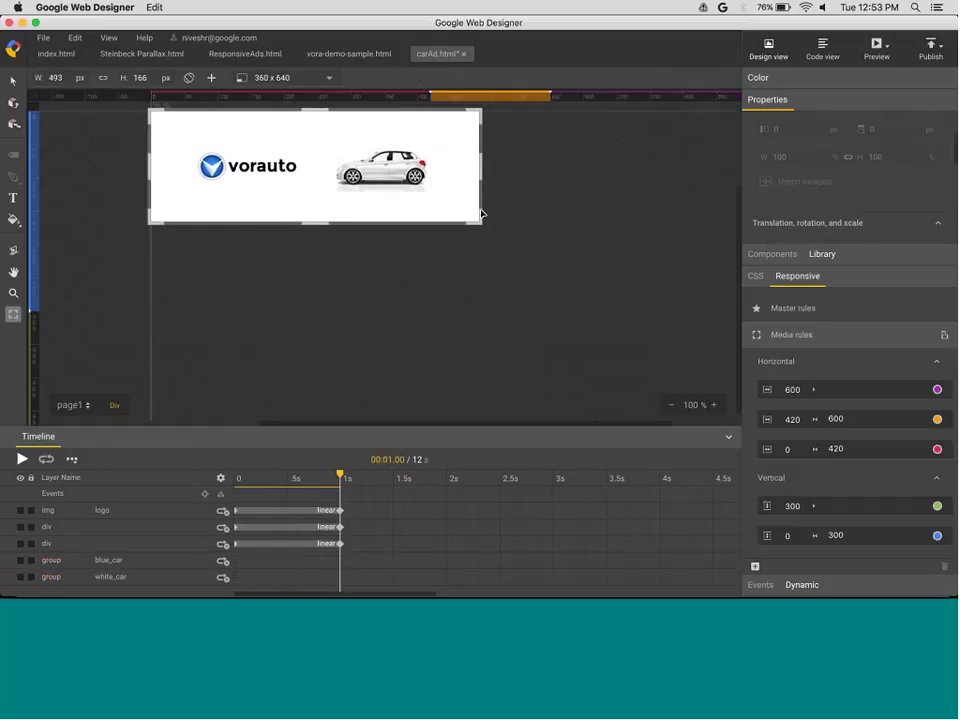
pyautogui.click(341, 578)
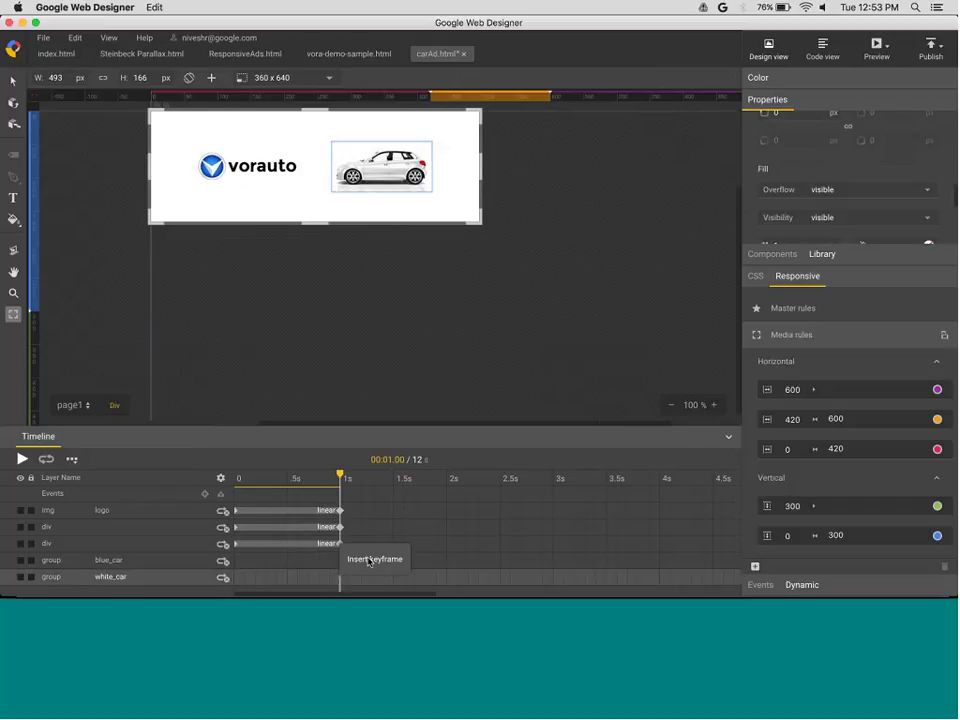
pyautogui.click(368, 560)
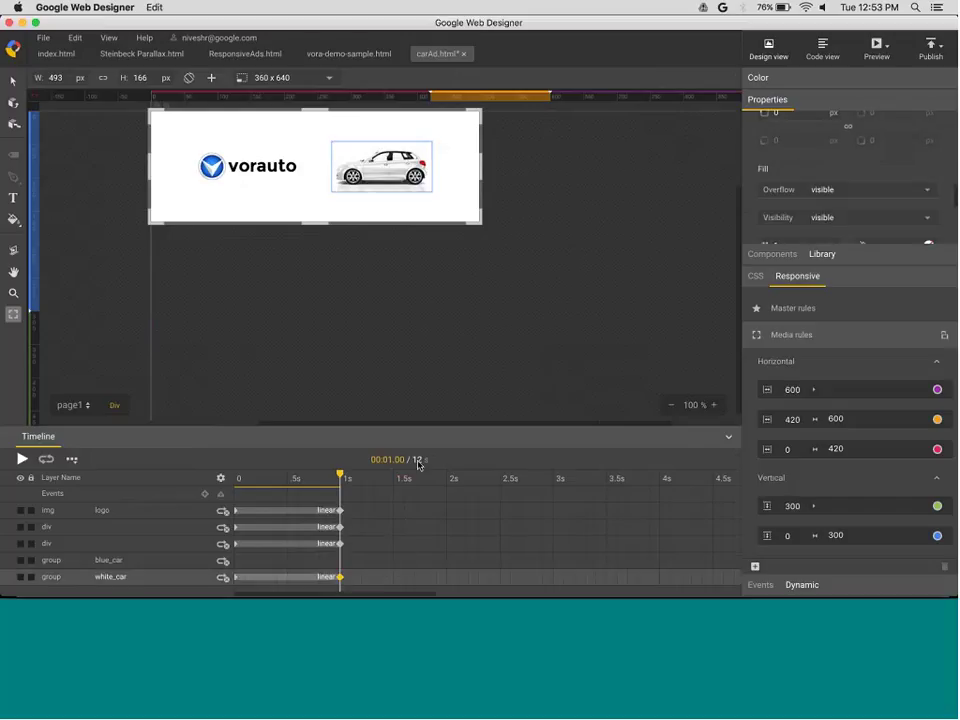
# Place the white car outside the banner's right edge at 0 s and beside the logo inside the banner at 1 s
pyautogui.click(12, 84)
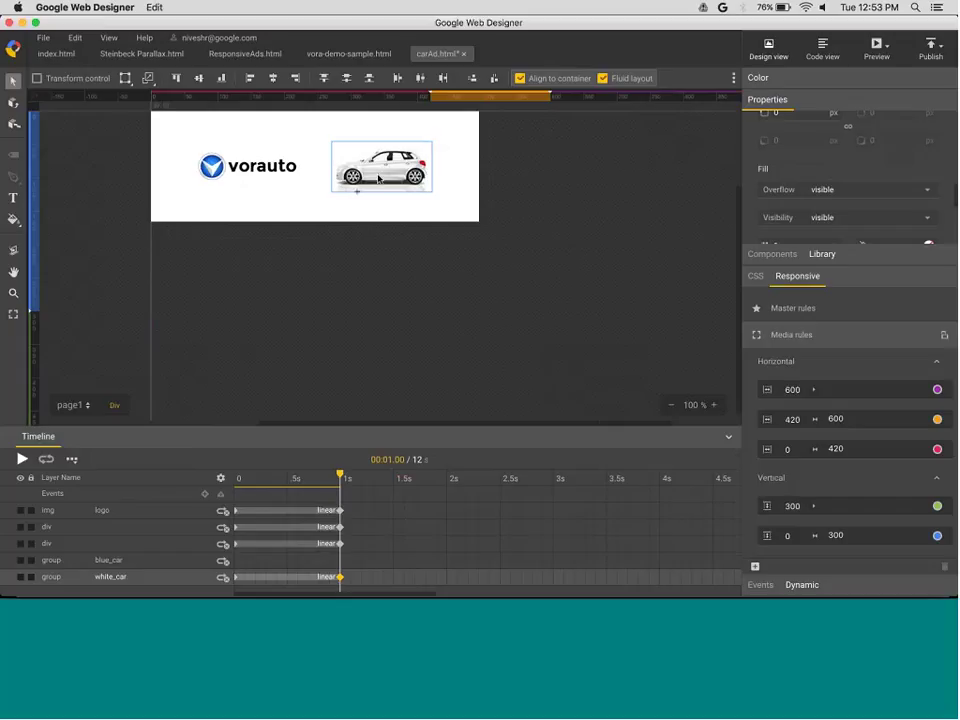
pyautogui.moveTo(399, 189); pyautogui.dragTo(612, 190)
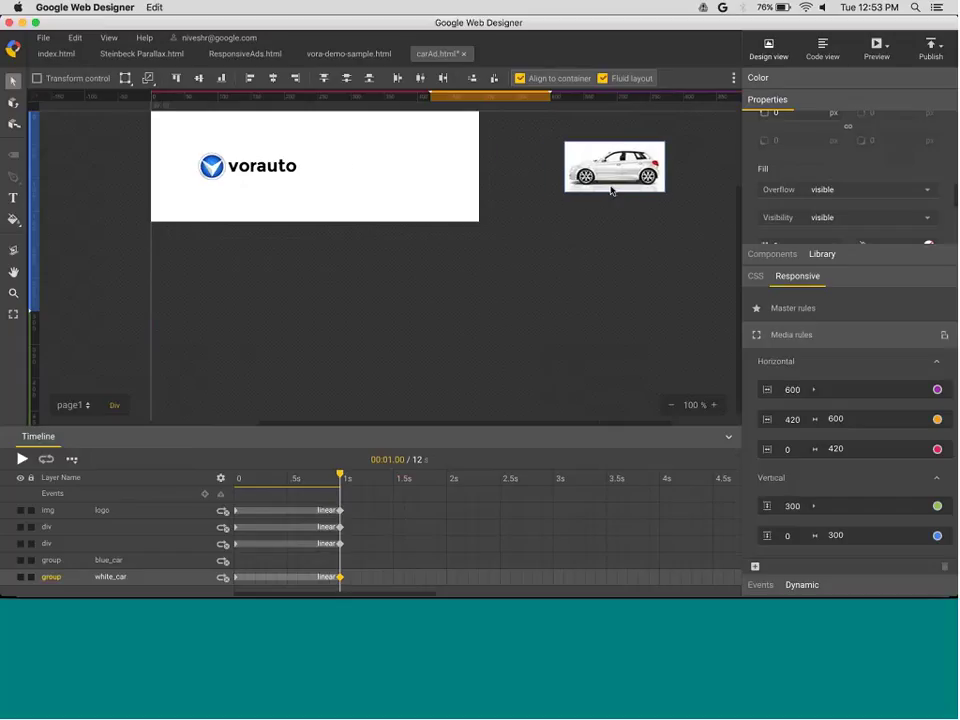
pyautogui.press('cmd+z')
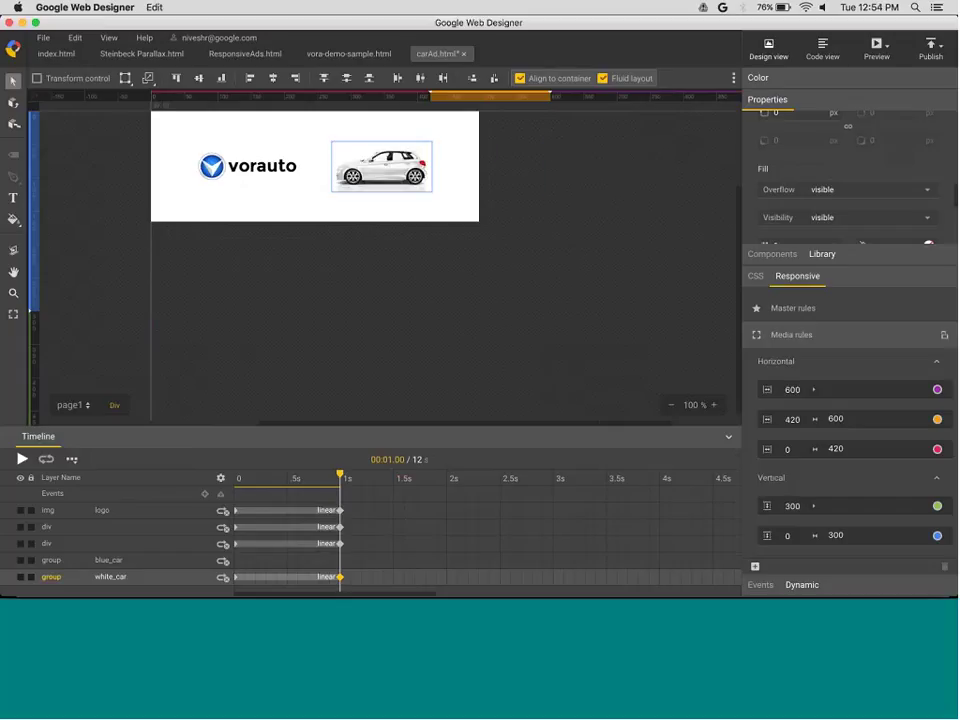
pyautogui.click(234, 579)
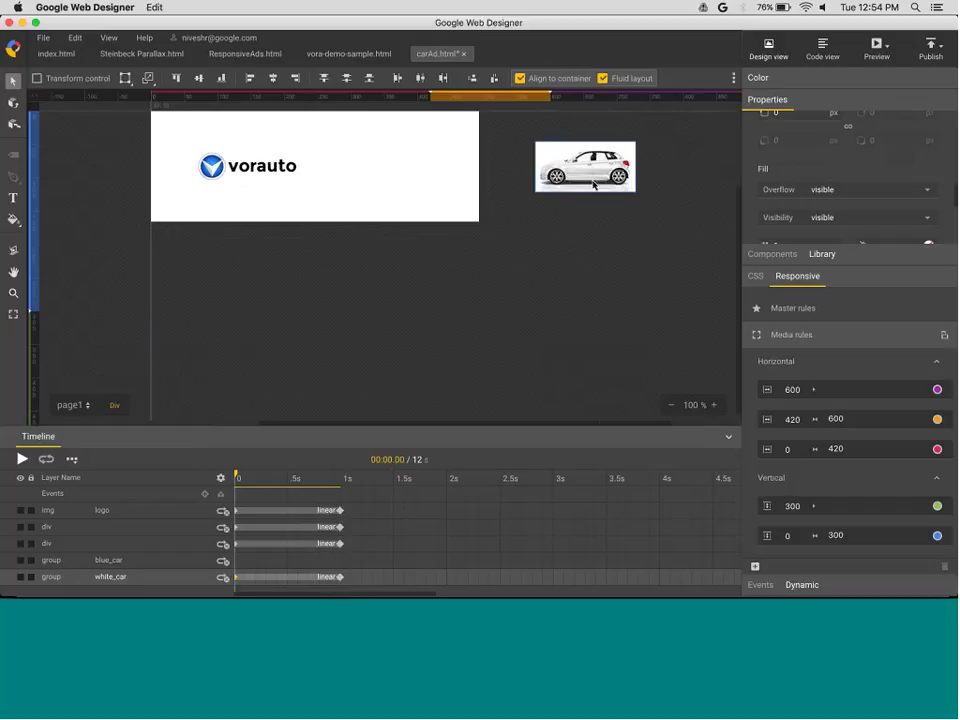
pyautogui.click(340, 478)
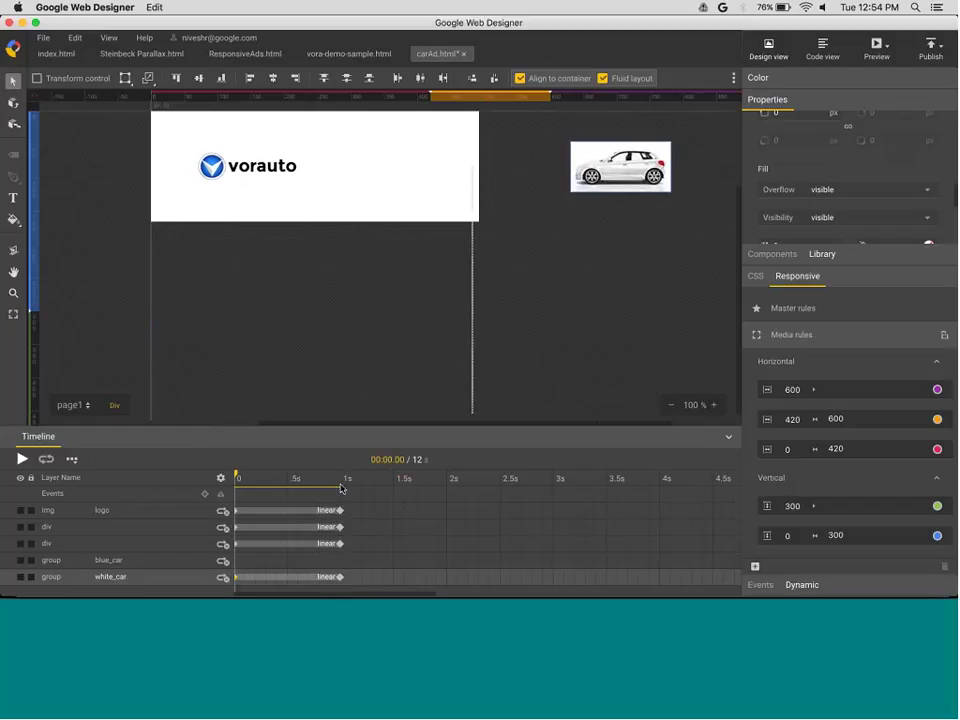
pyautogui.click(387, 171)
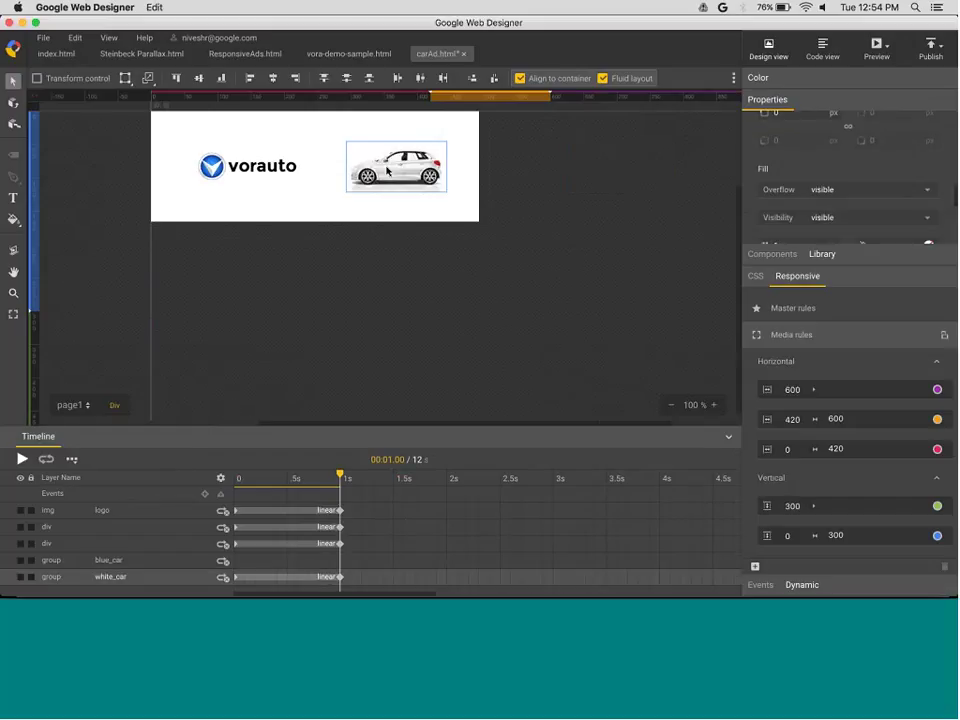
pyautogui.click(297, 130)
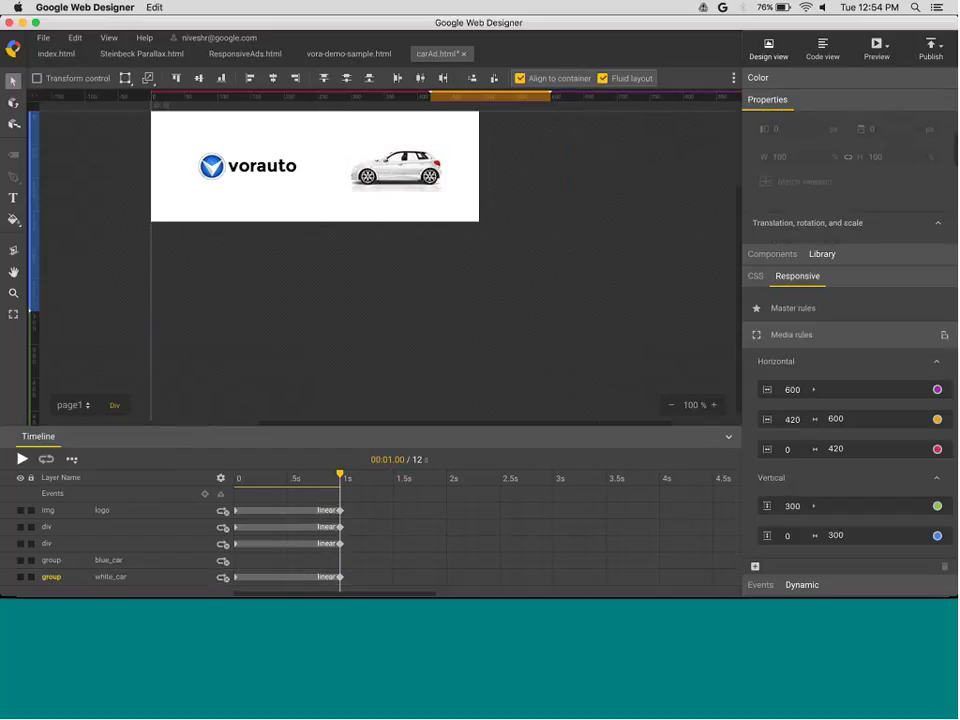
# Play the animation and change the white_car layer's easing to ease
pyautogui.click(22, 457)
pyautogui.click(307, 578)
pyautogui.rightClick(308, 577)
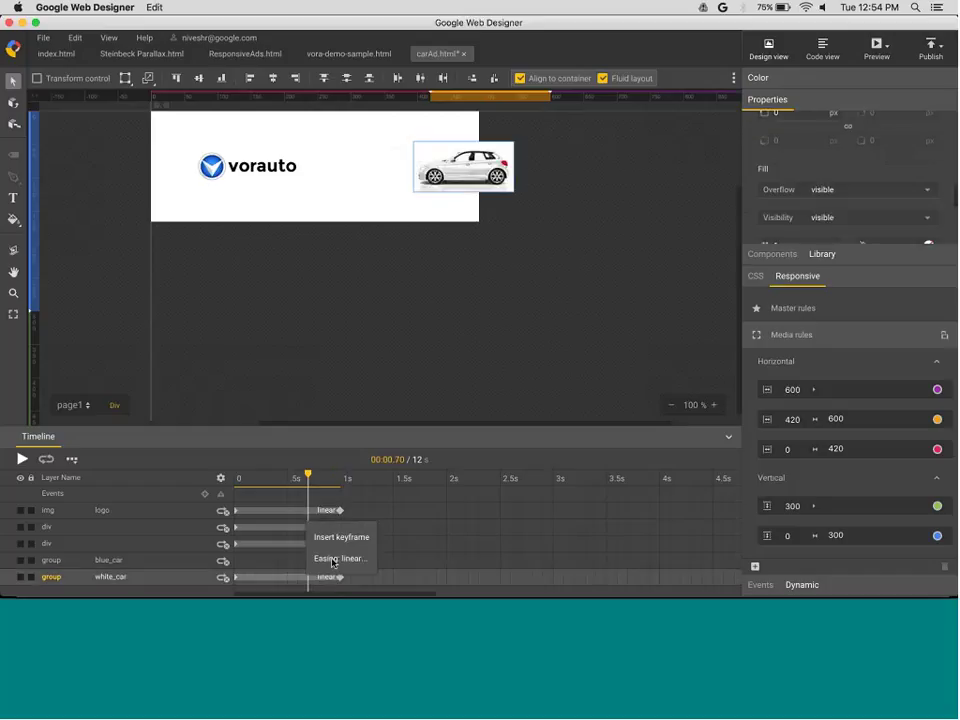
pyautogui.click(333, 563)
pyautogui.click(556, 381)
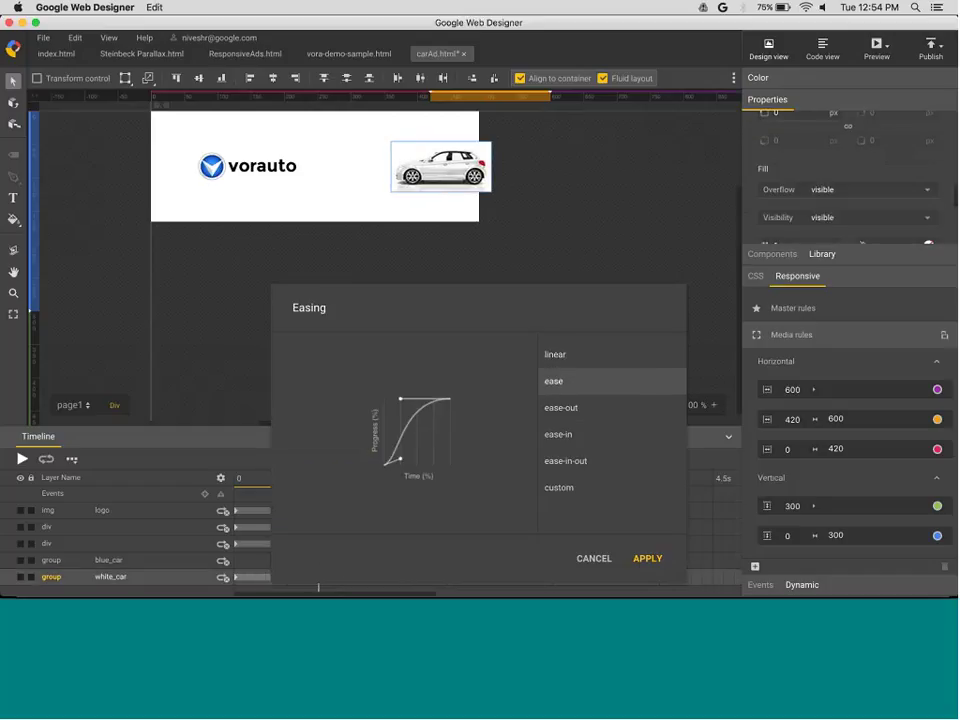
pyautogui.click(647, 558)
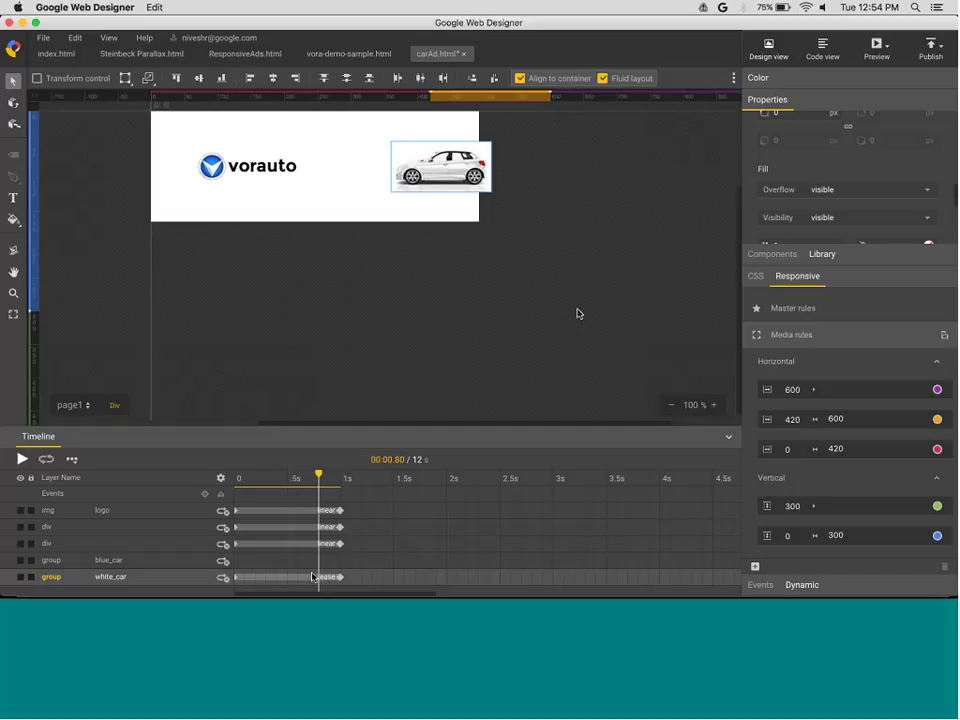
# Rewind the timeline to 0 s and play the animation at banner sizes of about 798 × 182 px and 505 × 182 px
pyautogui.click(319, 474)
pyautogui.moveTo(319, 474); pyautogui.dragTo(237, 474)
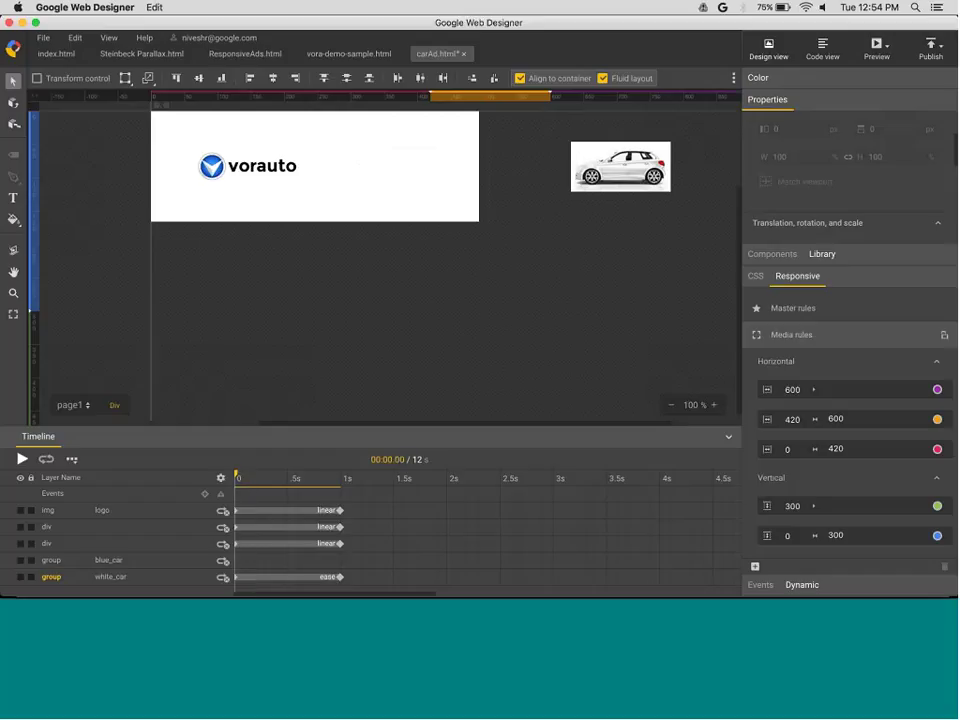
pyautogui.click(13, 314)
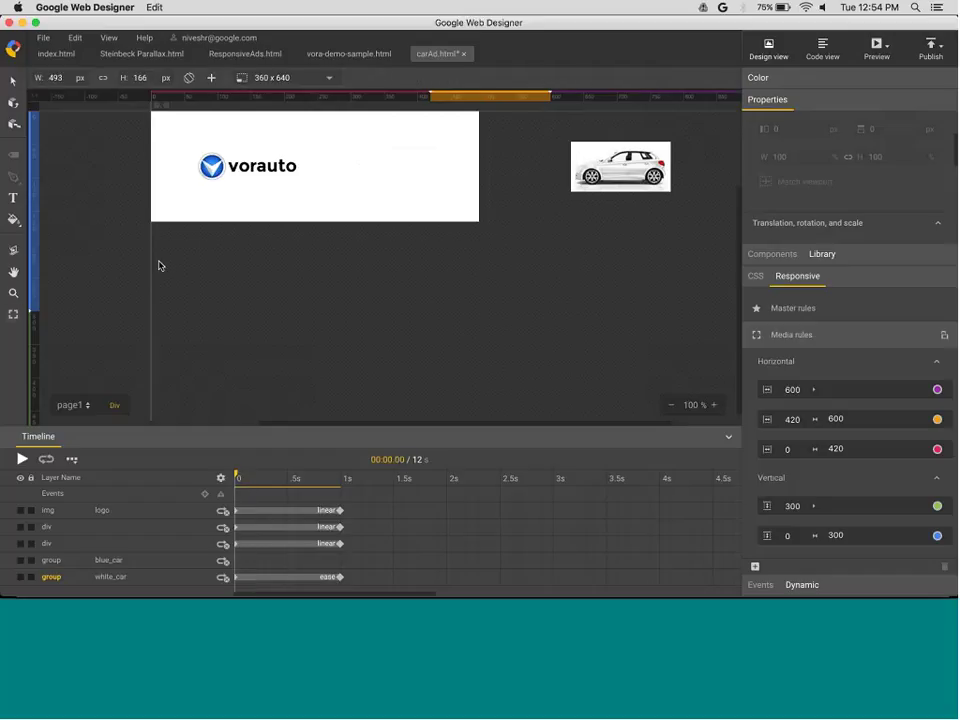
pyautogui.moveTo(478, 222); pyautogui.dragTo(683, 234)
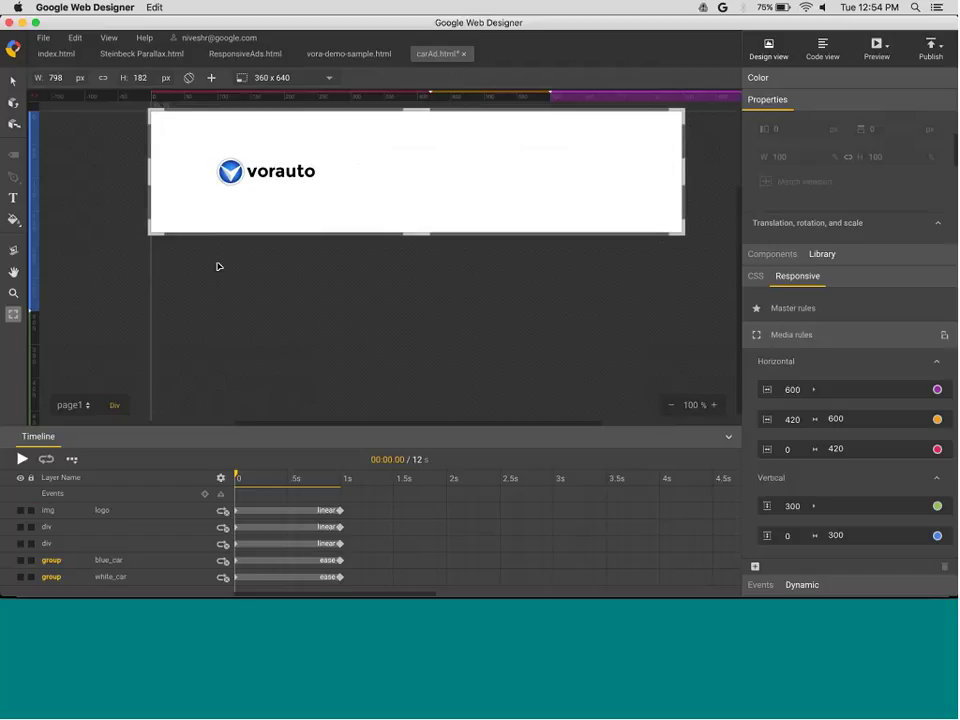
pyautogui.click(21, 461)
pyautogui.moveTo(684, 184); pyautogui.dragTo(489, 186)
pyautogui.click(22, 460)
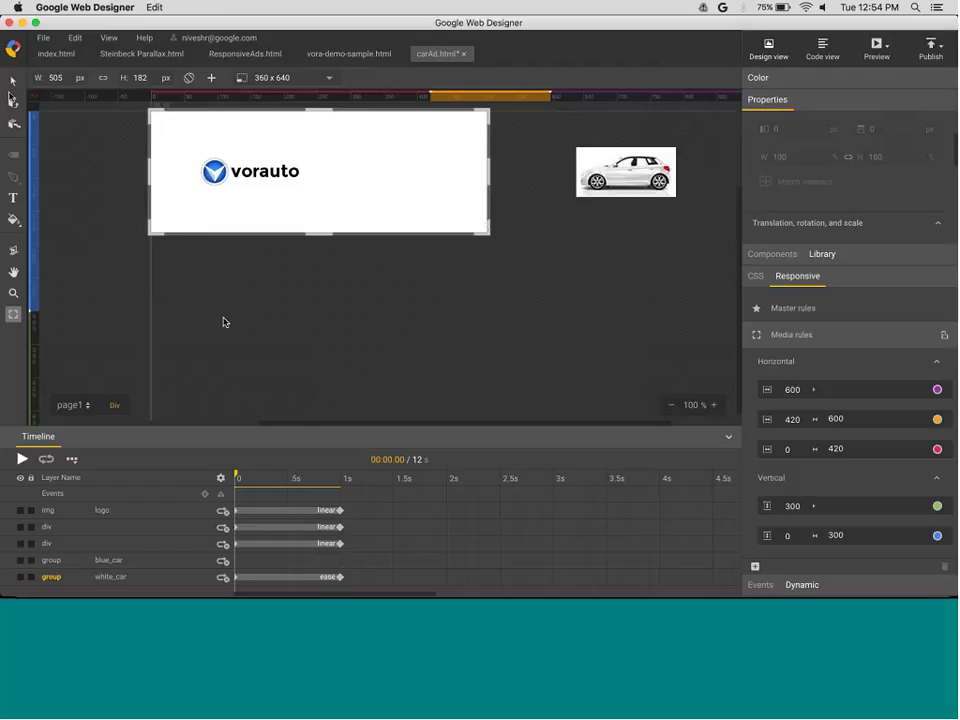
# Resize the banner to about 303 × 198 px and insert a keyframe for white_car at 1 s
pyautogui.moveTo(489, 230); pyautogui.dragTo(355, 239)
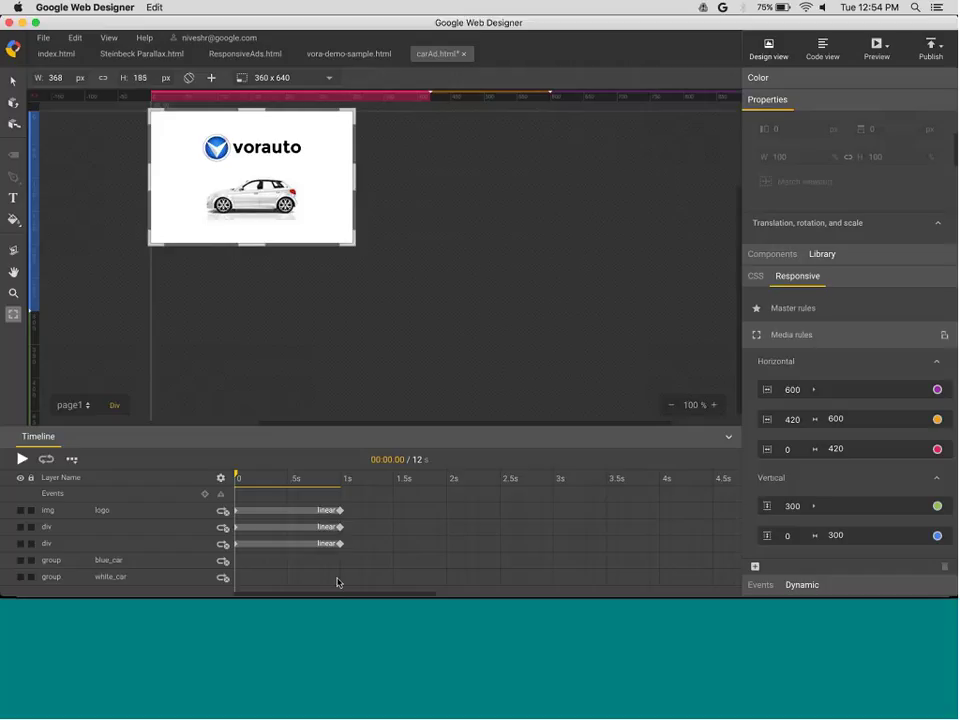
pyautogui.click(339, 579)
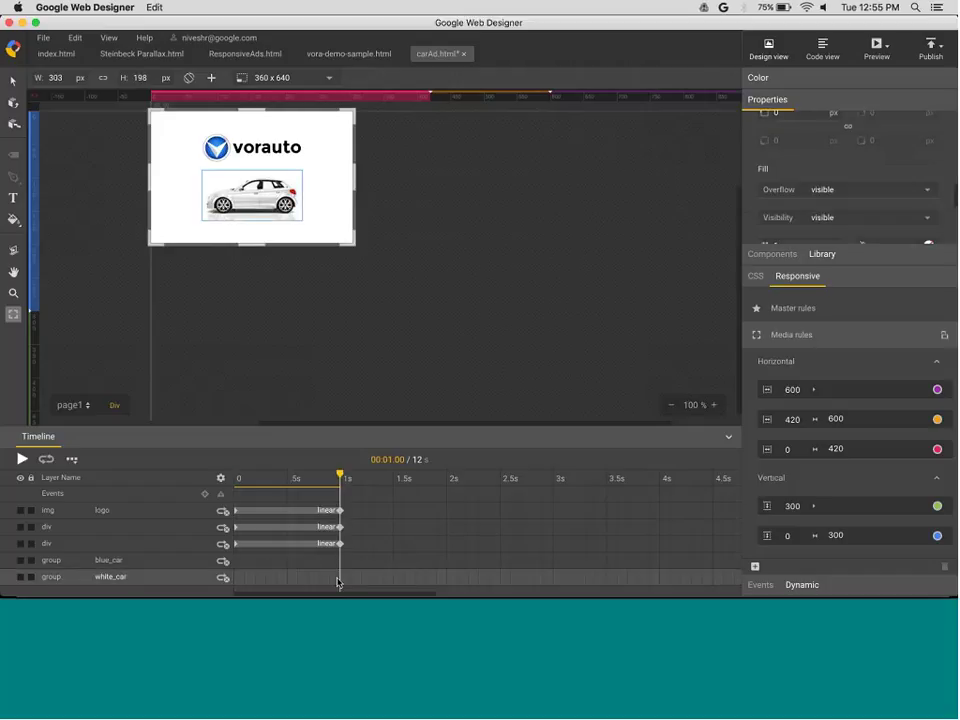
pyautogui.click(353, 566)
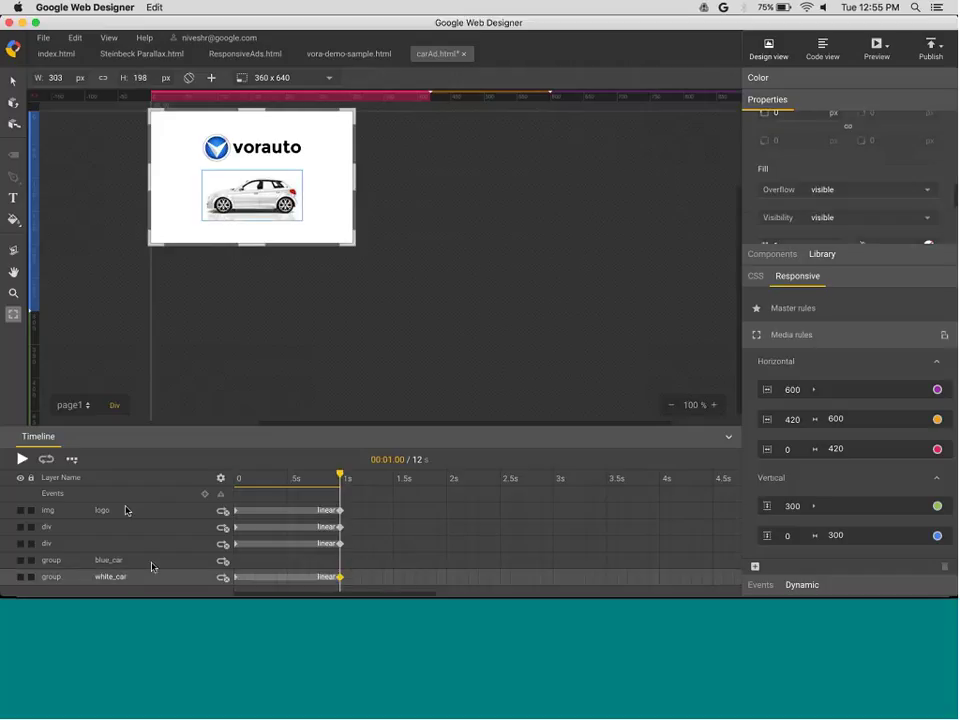
# Place the white car outside the banner's right edge at 0 s and below the logo inside the banner at 1 s
pyautogui.press('Home')
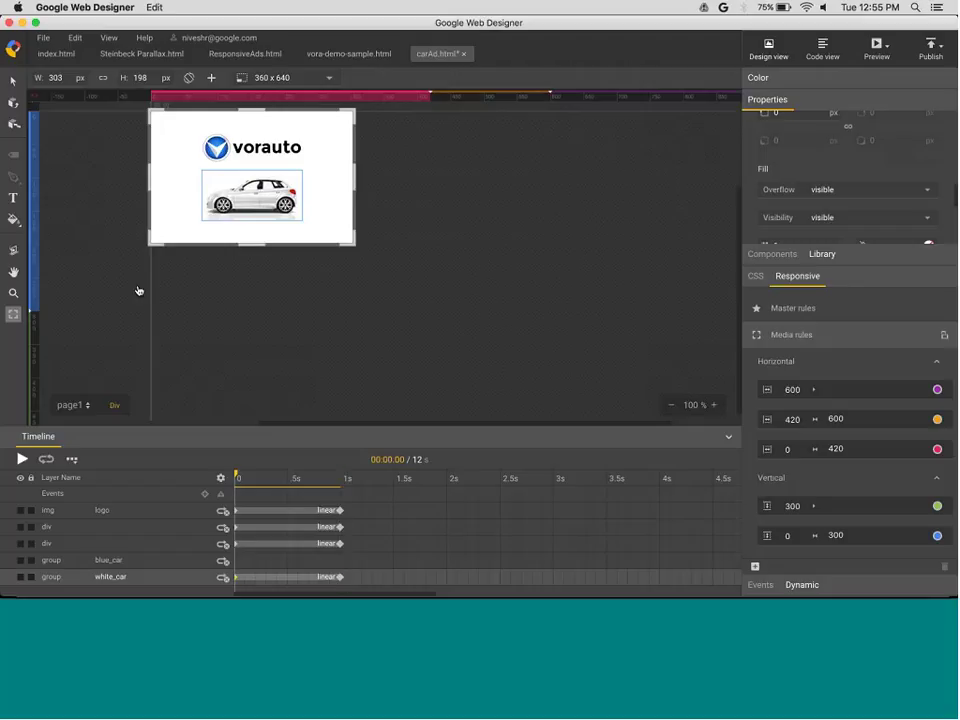
pyautogui.click(14, 82)
pyautogui.moveTo(270, 209); pyautogui.dragTo(257, 229)
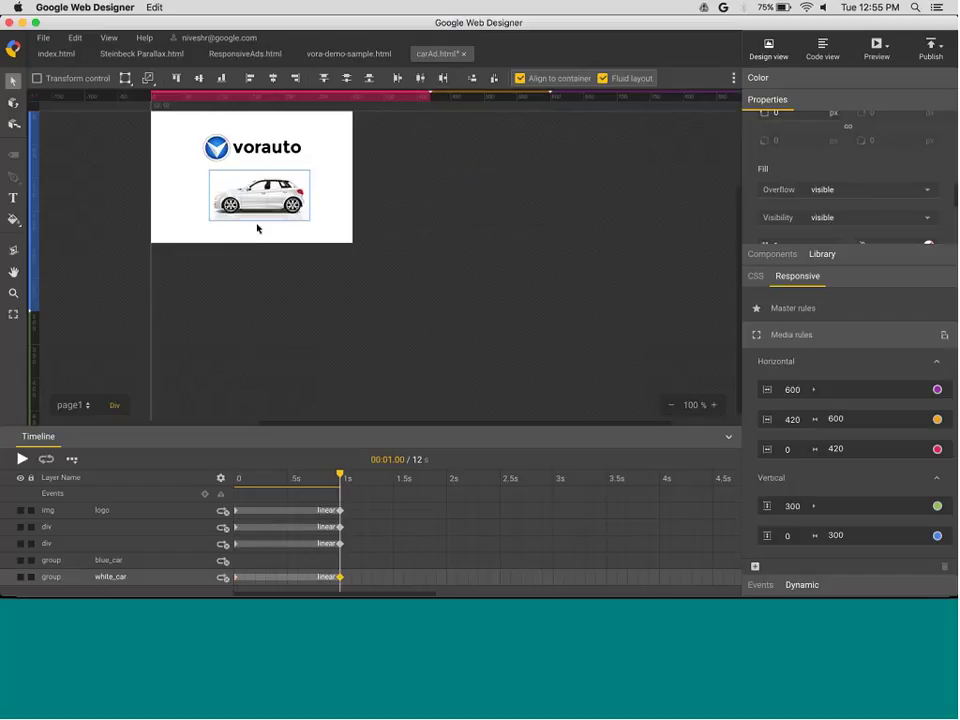
# Change the white_car layer's easing to ease, play the animation and rewind the timeline to 0 s
pyautogui.rightClick(313, 580)
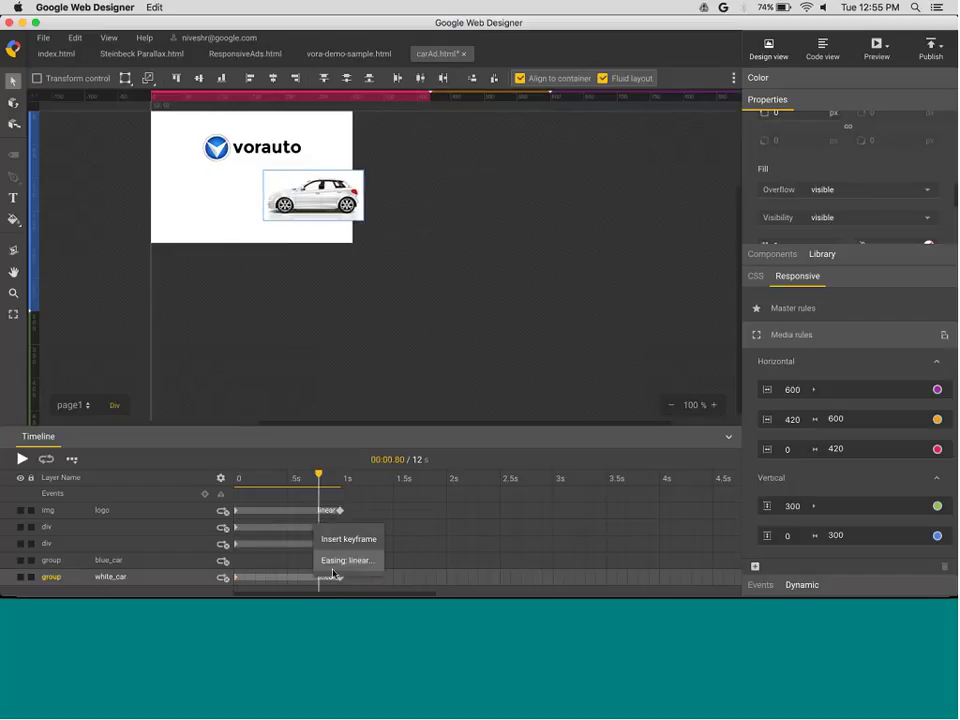
pyautogui.click(335, 559)
pyautogui.click(556, 386)
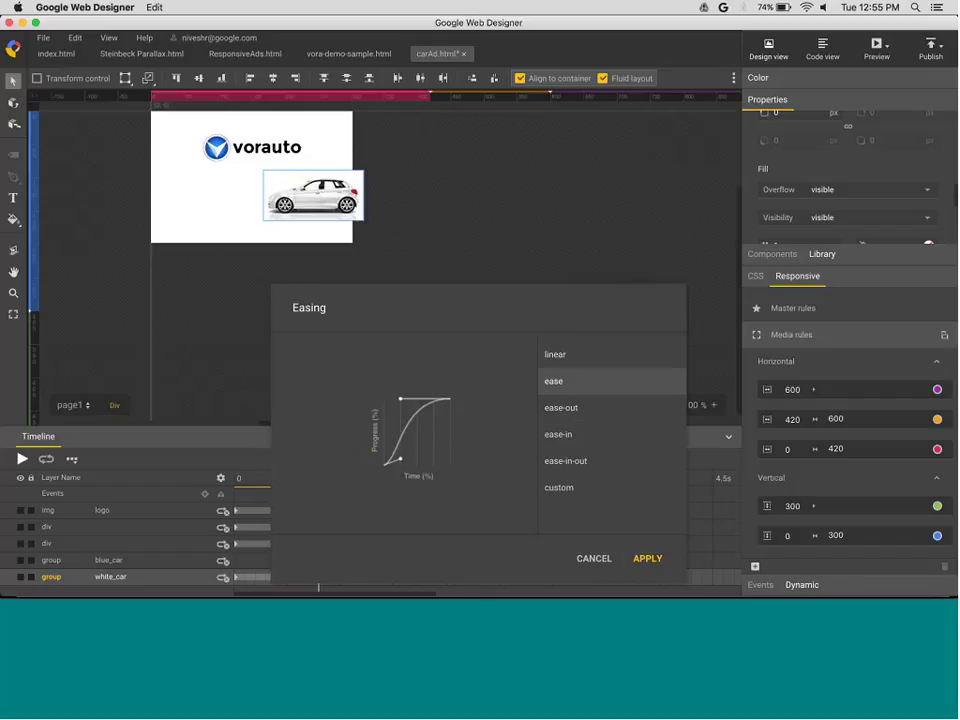
pyautogui.click(647, 558)
pyautogui.click(553, 233)
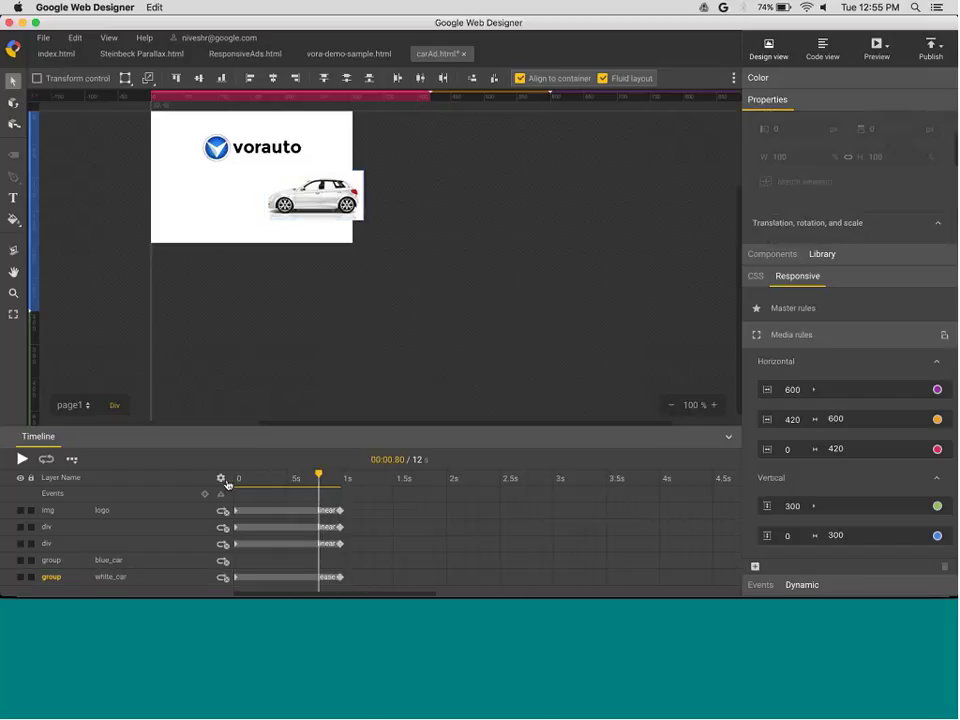
pyautogui.press('space')
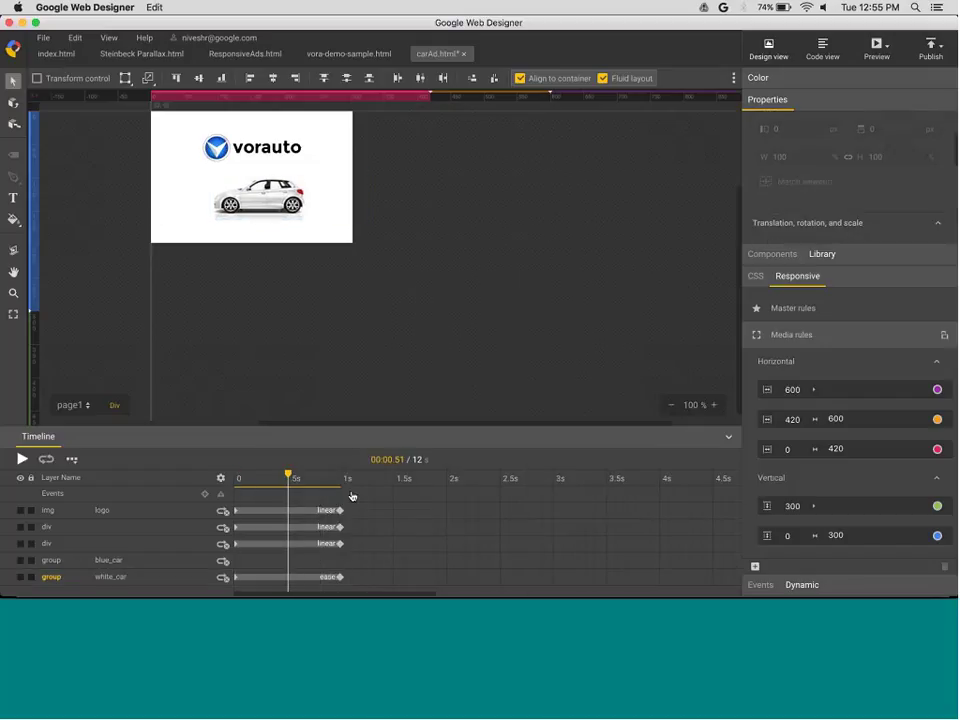
pyautogui.press('s')
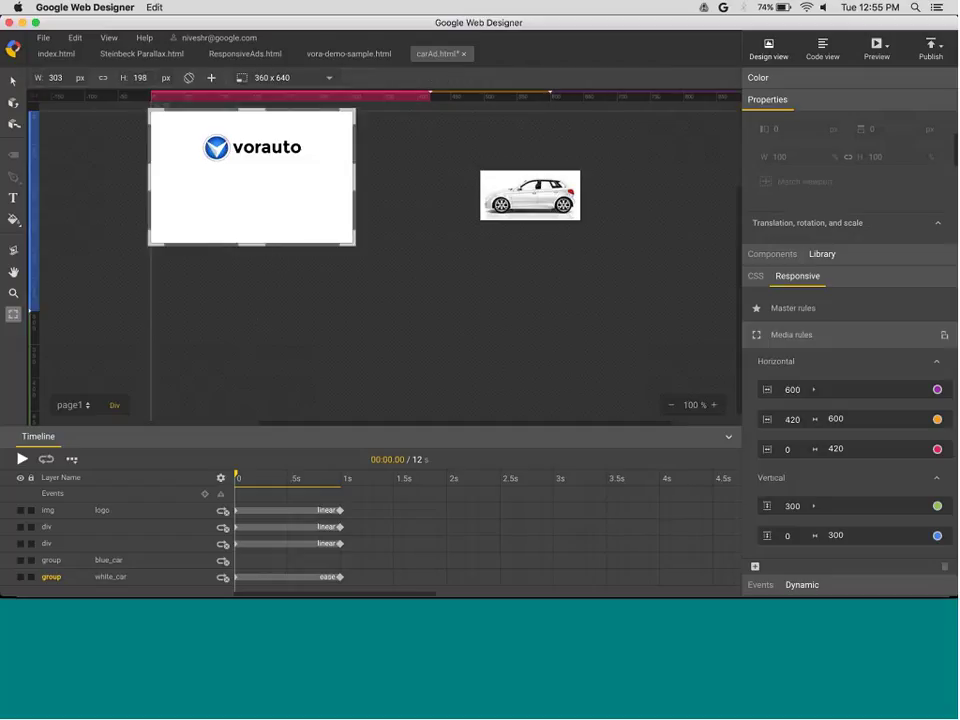
# Resize the banner to about 303 × 265 px and 849 × 232 px, and preview it in Chrome
pyautogui.moveTo(253, 245); pyautogui.dragTo(239, 290)
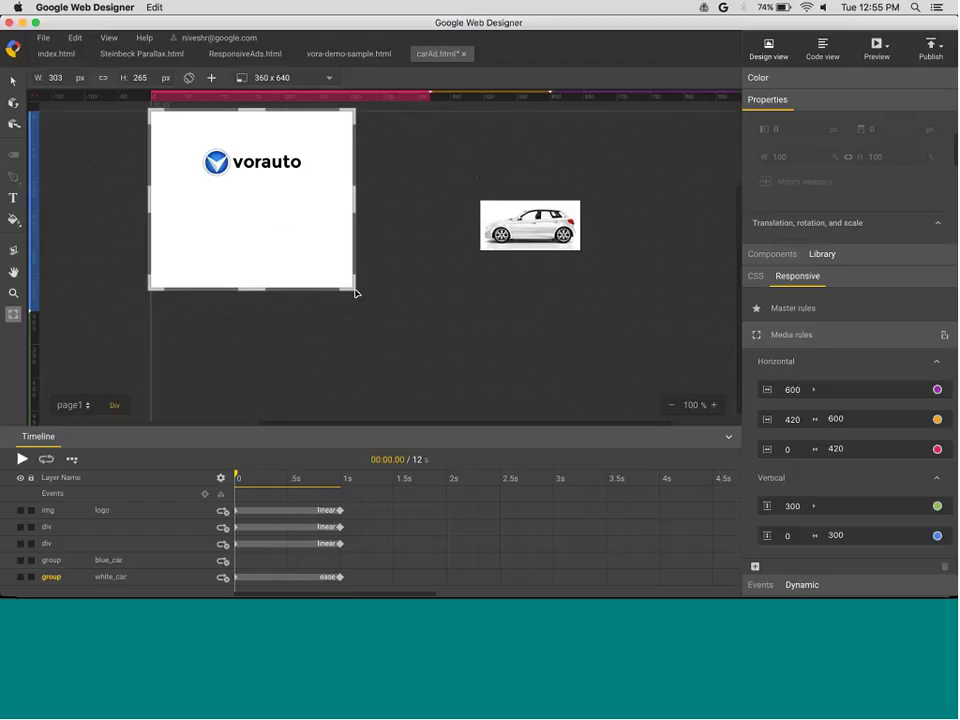
pyautogui.moveTo(355, 293); pyautogui.dragTo(720, 272)
pyautogui.press('super+Return')
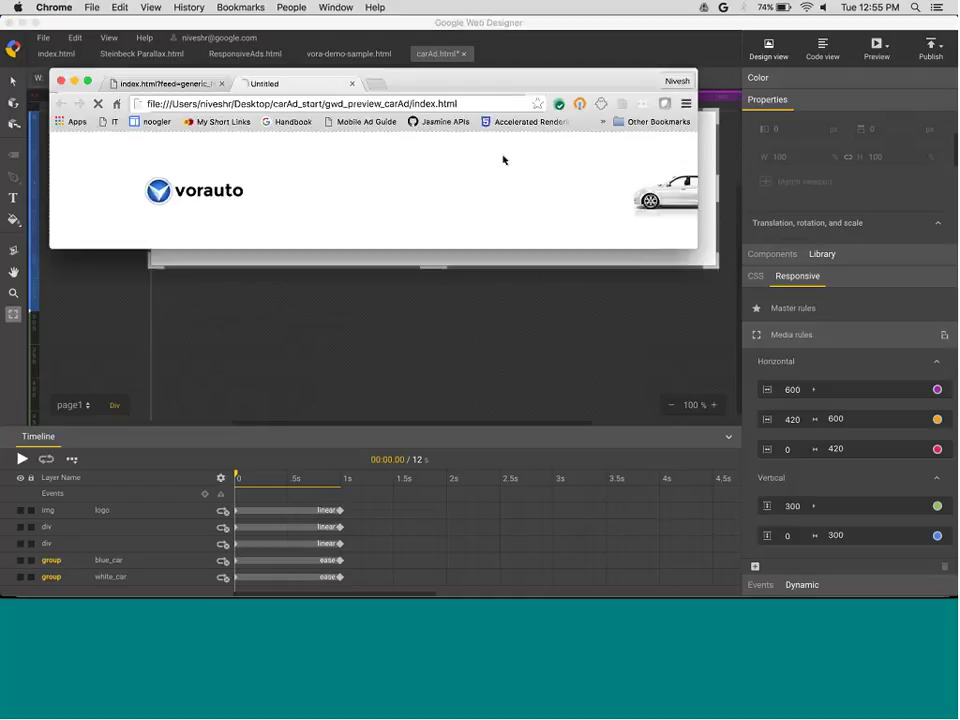
# Switch to the Chrome preview, narrow its window, reload the banner to check the animation, and return to Google Web Designer
pyautogui.click(886, 50)
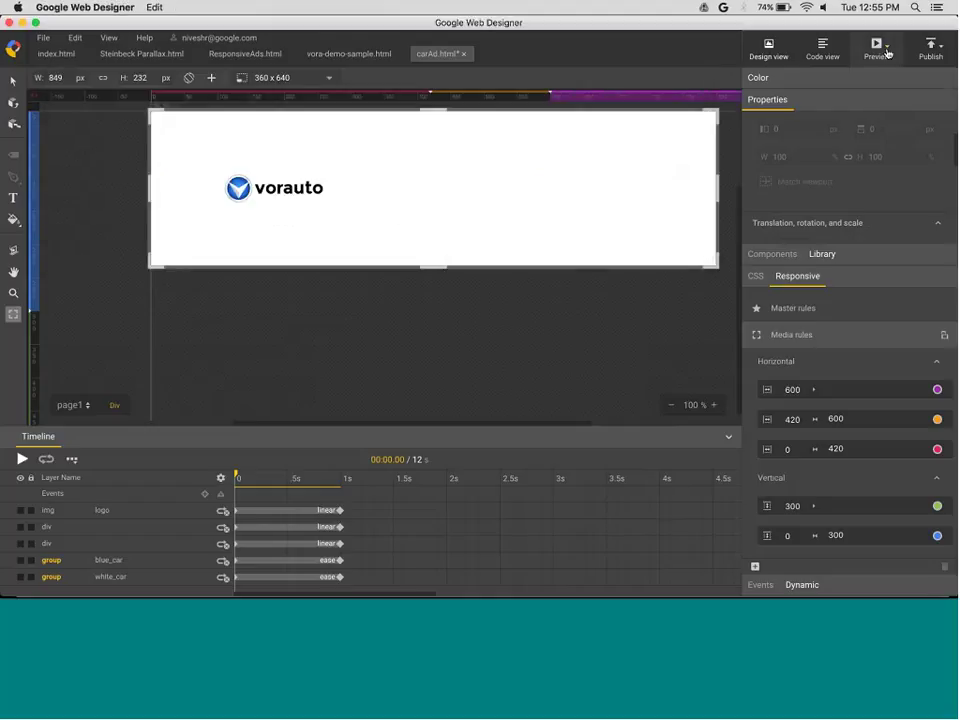
pyautogui.click(887, 47)
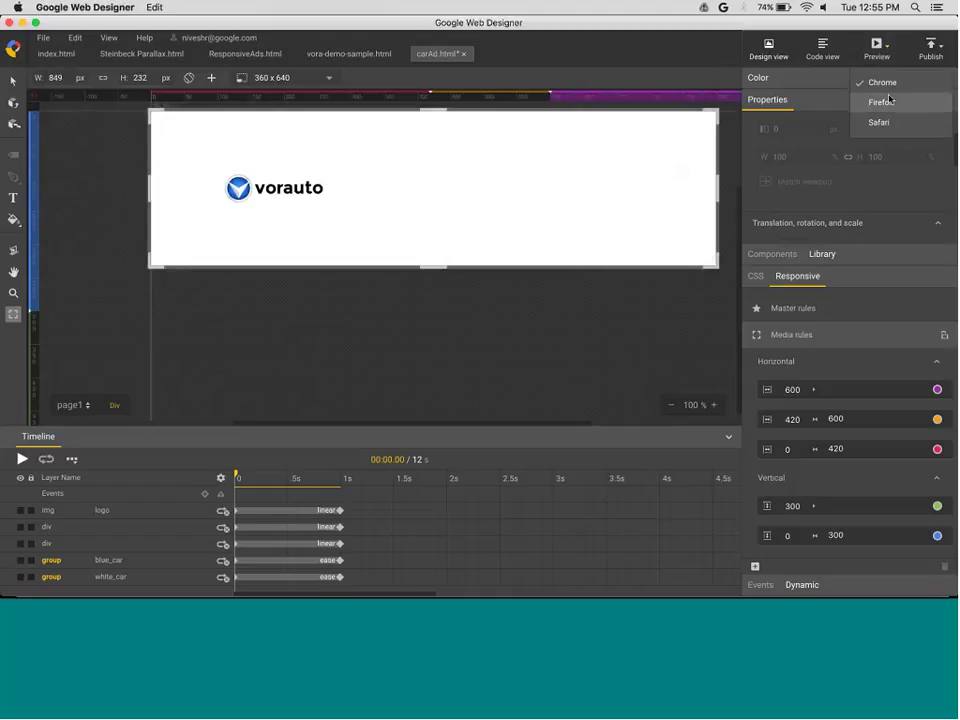
pyautogui.moveTo(269, 578)
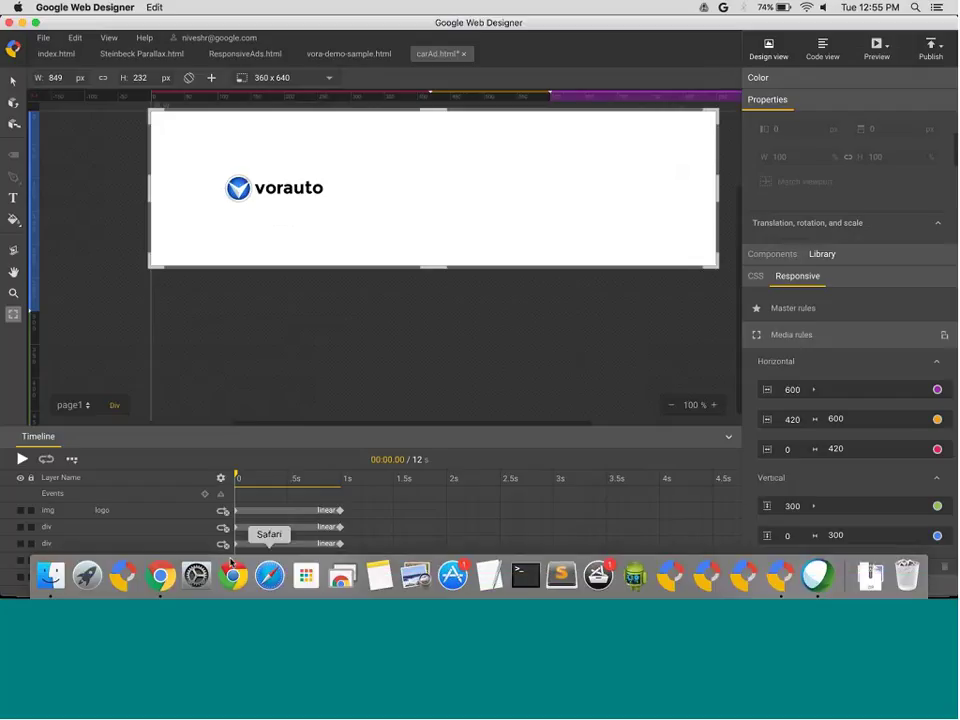
pyautogui.click(160, 575)
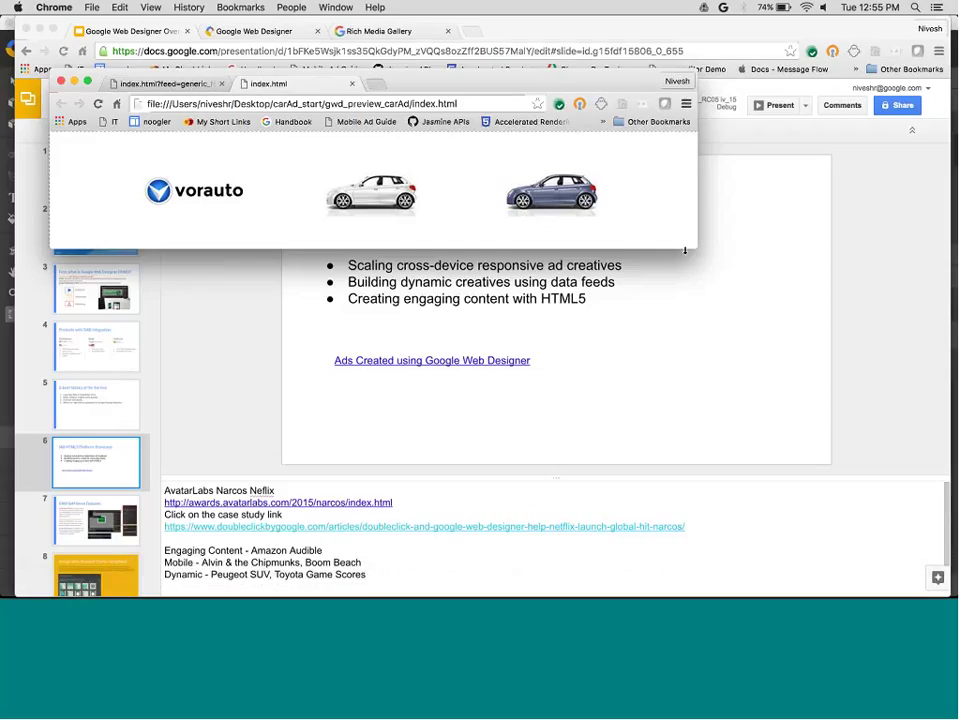
pyautogui.moveTo(693, 246); pyautogui.dragTo(334, 306)
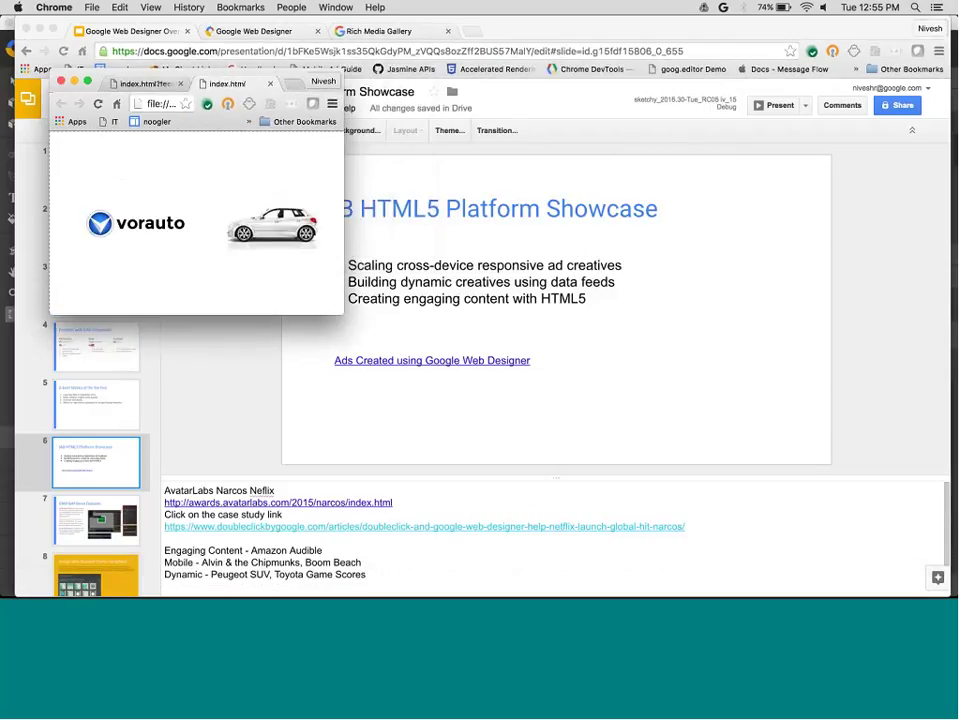
pyautogui.click(97, 104)
pyautogui.press('super+Tab')
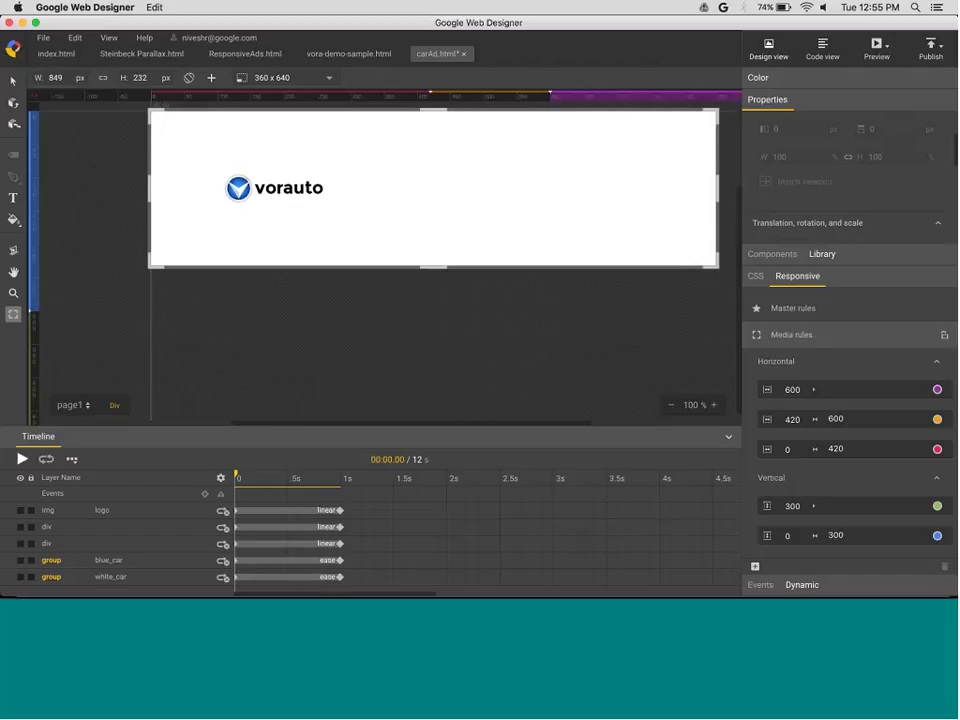
# Switch responsive editing from the media rules to the master rules and activate the Selection tool
pyautogui.click(811, 256)
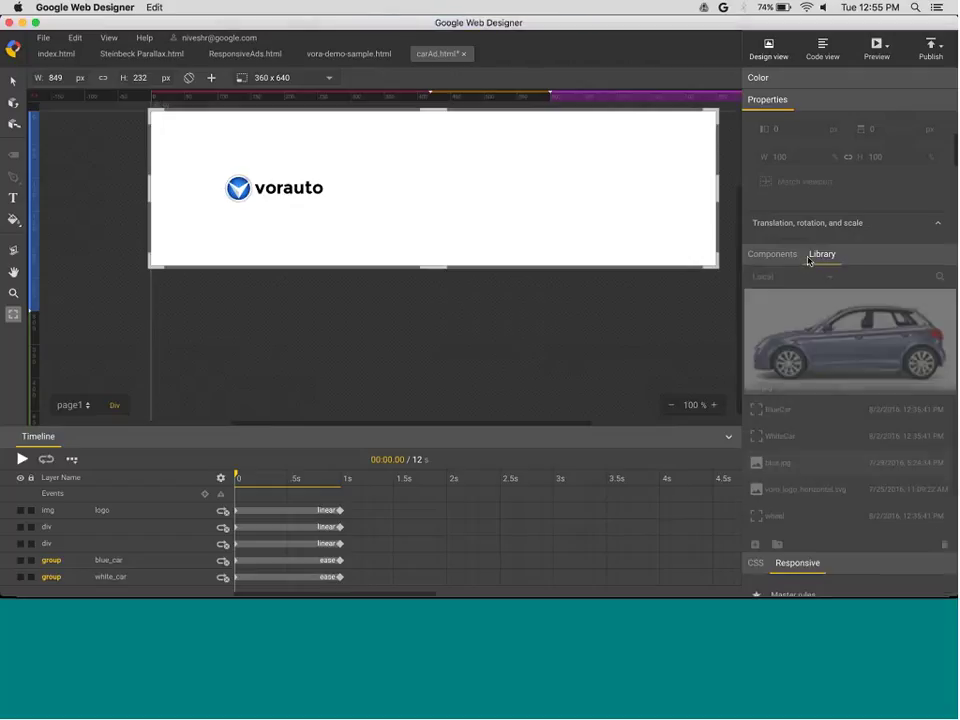
pyautogui.click(810, 257)
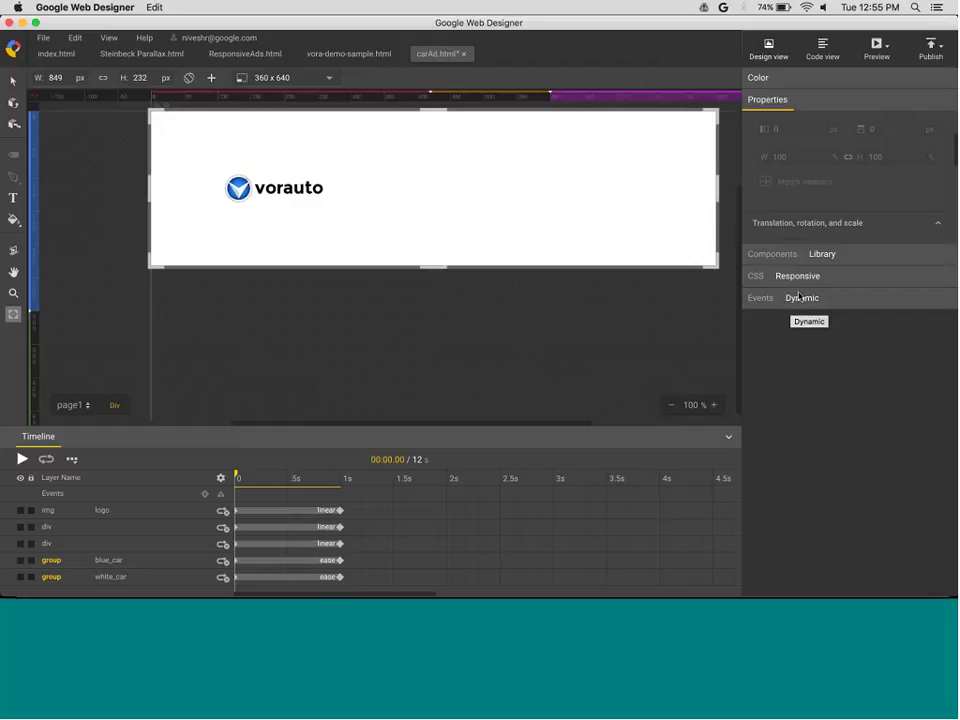
pyautogui.click(784, 276)
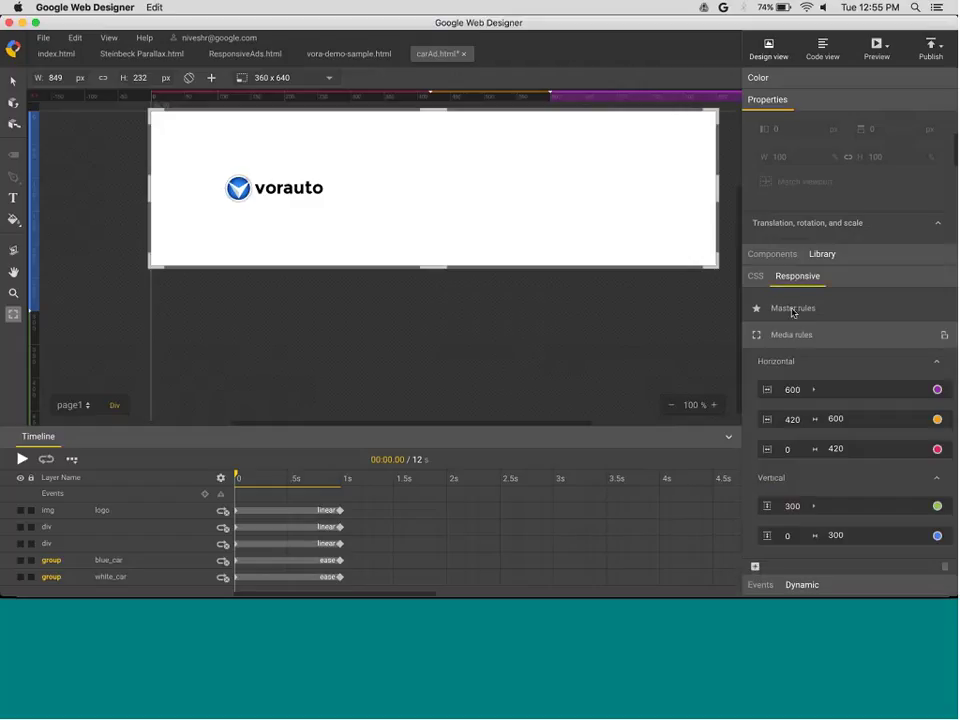
pyautogui.click(792, 310)
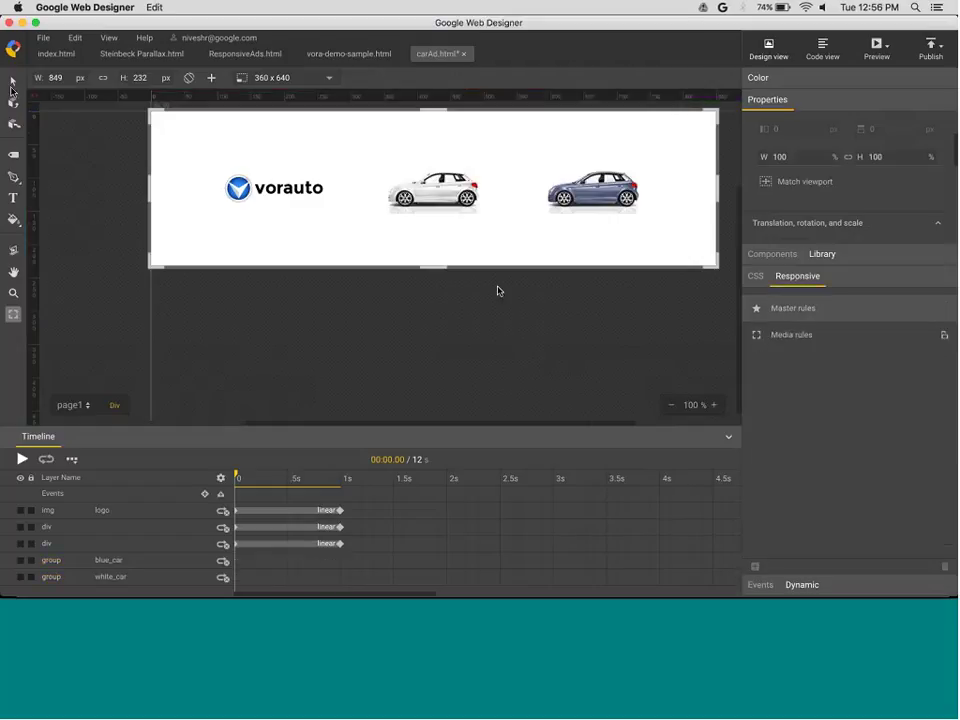
pyautogui.press('v')
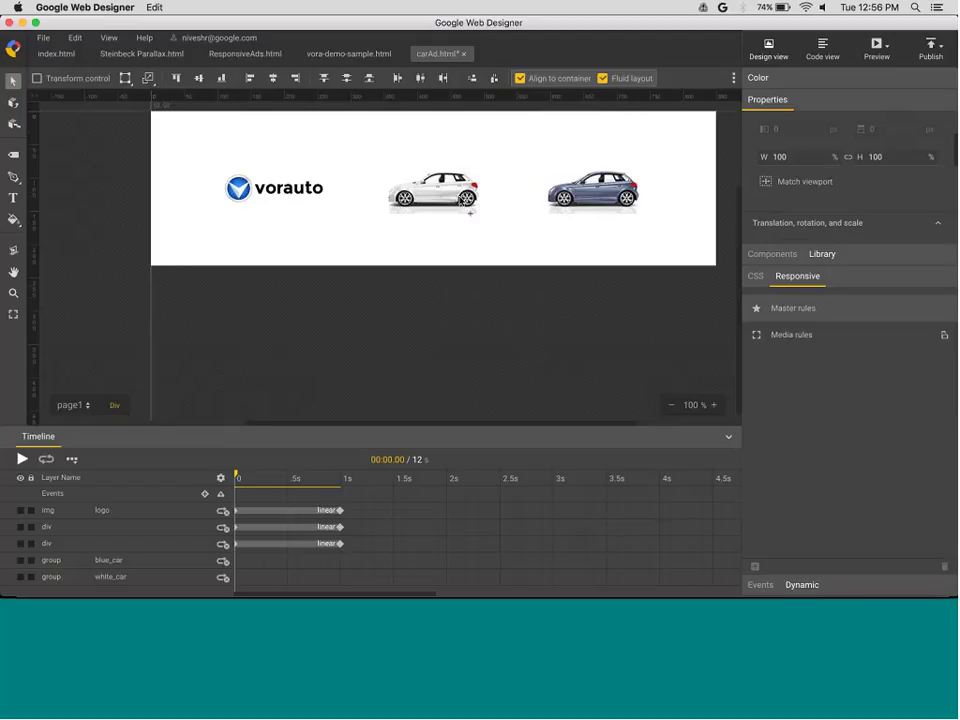
# Open the white_car group, select its rear wheel and view the wheel's properties
pyautogui.click(462, 199)
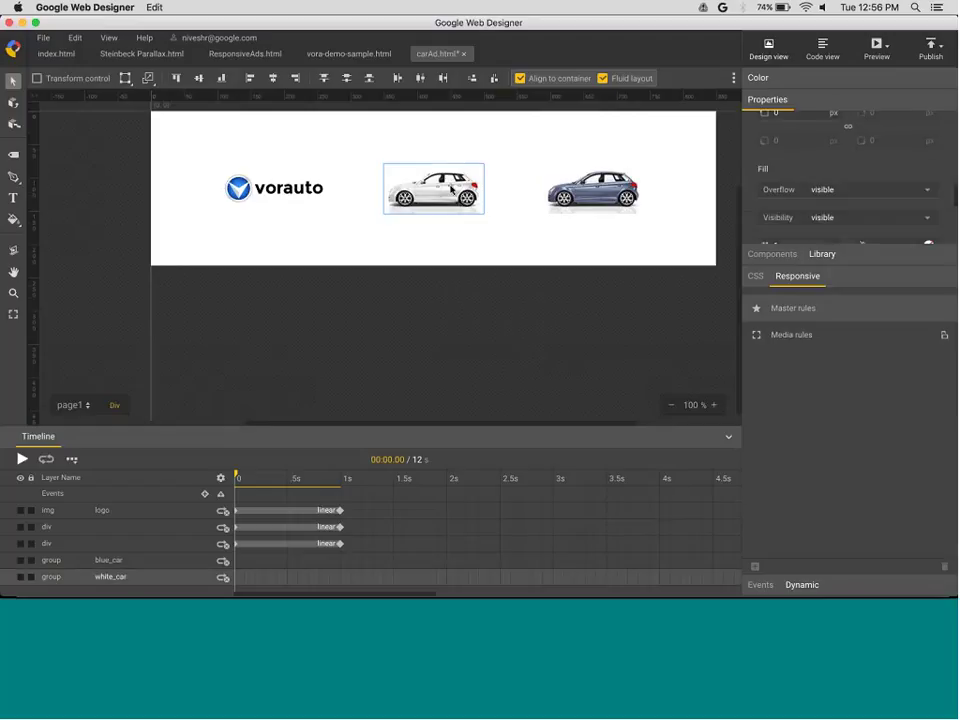
pyautogui.doubleClick(451, 189)
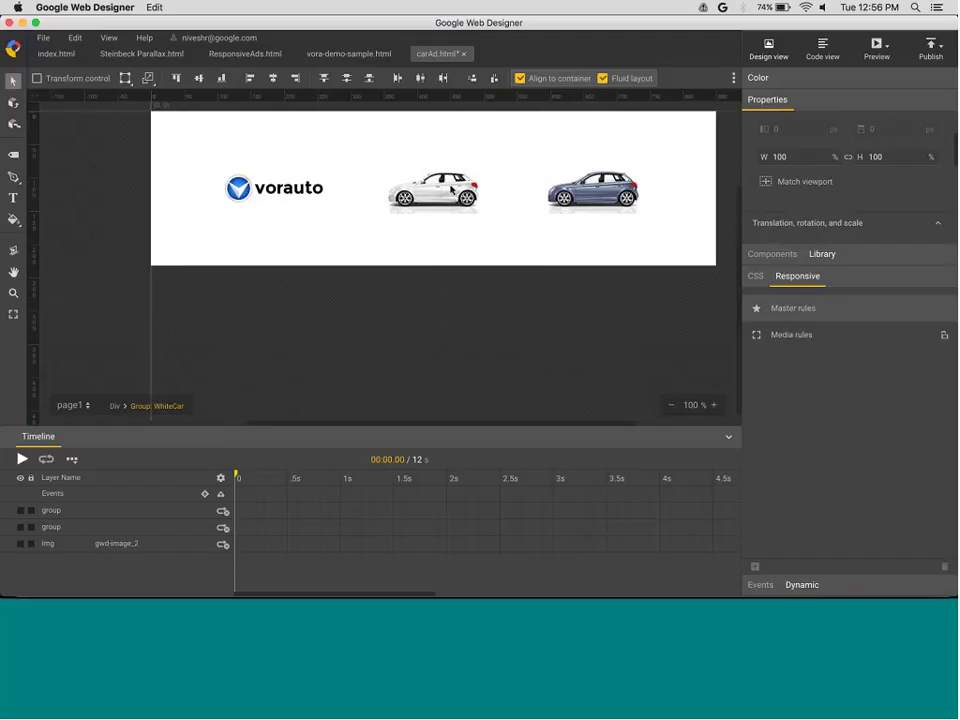
pyautogui.click(451, 189)
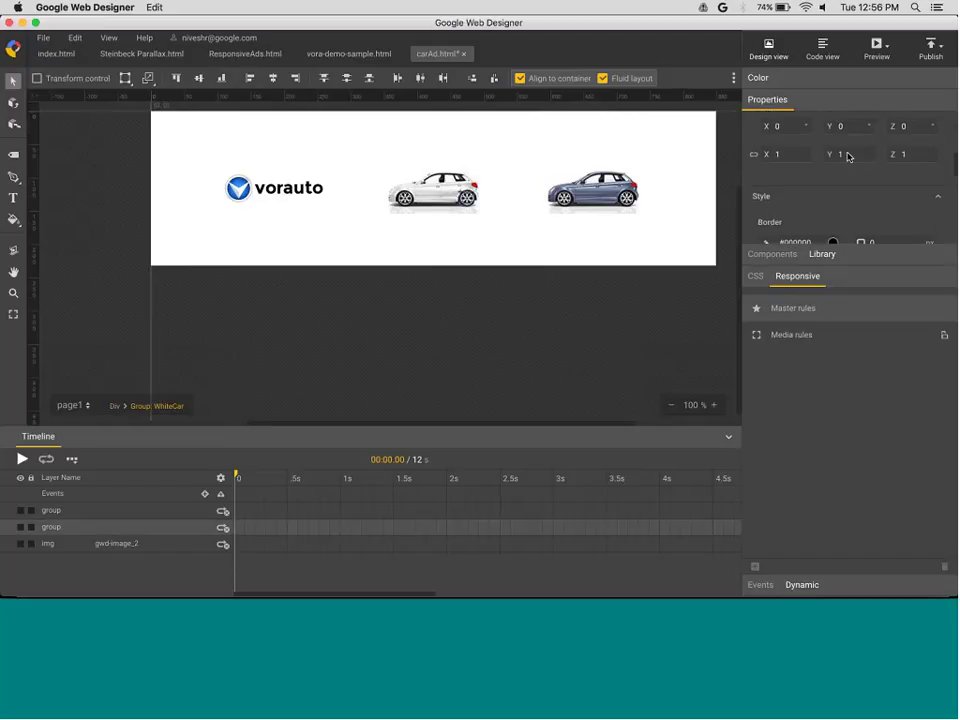
pyautogui.scroll(3, 848, 158)
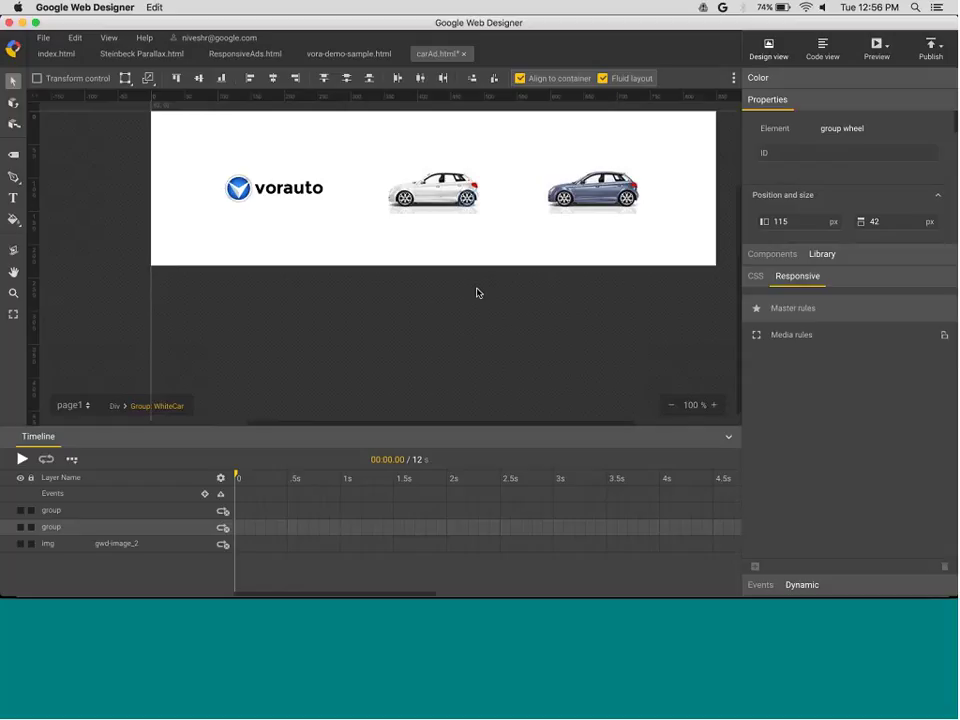
# Open the wheel group from the library for editing
pyautogui.click(825, 255)
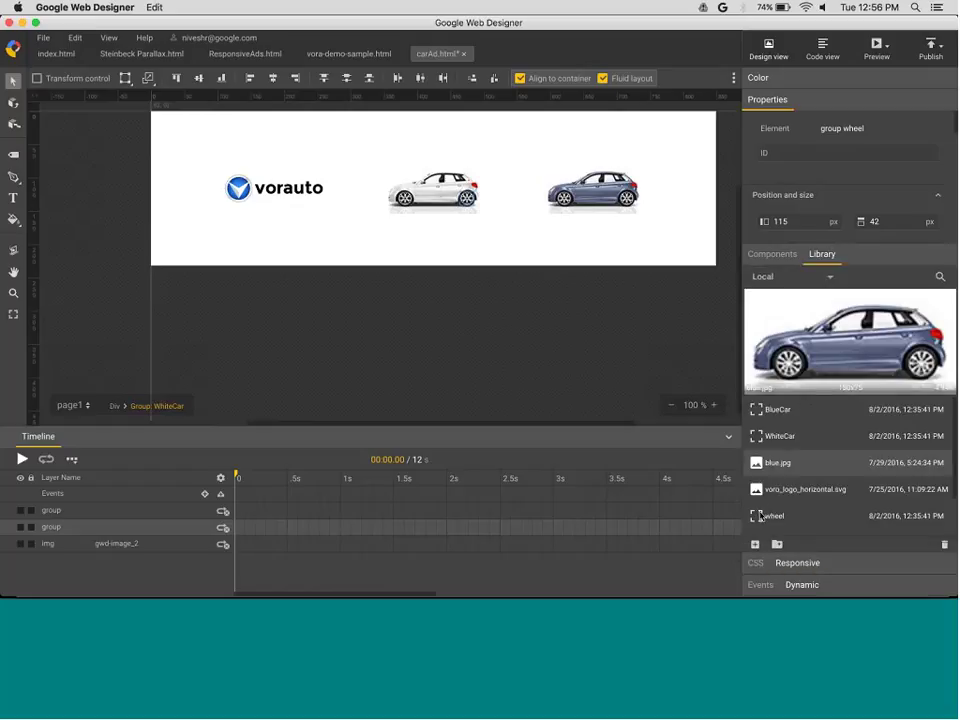
pyautogui.click(760, 516)
pyautogui.rightClick(760, 516)
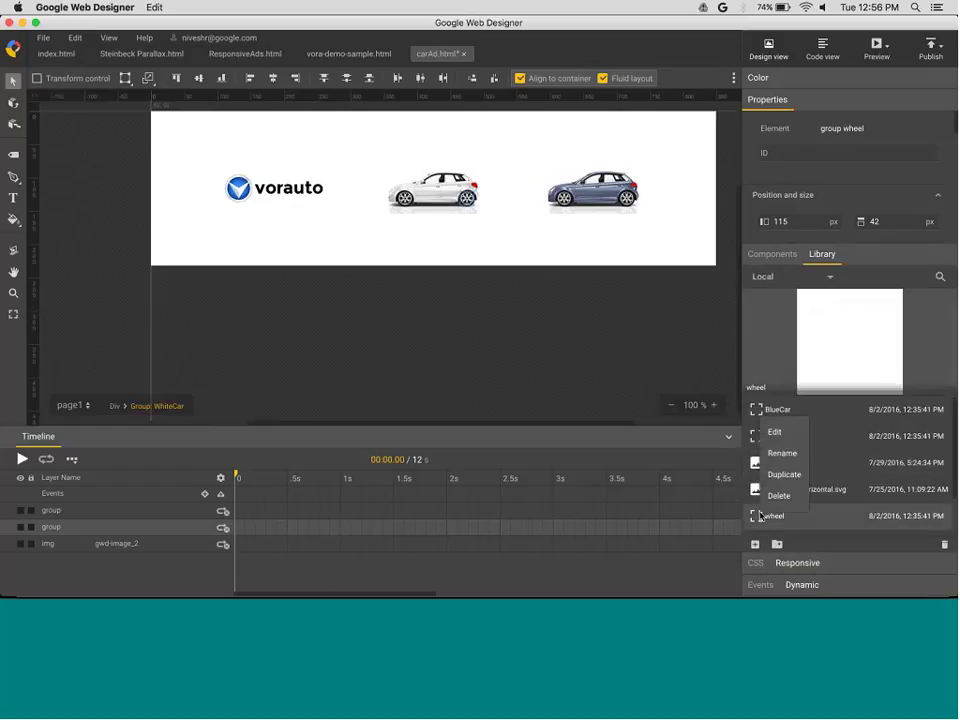
pyautogui.click(775, 432)
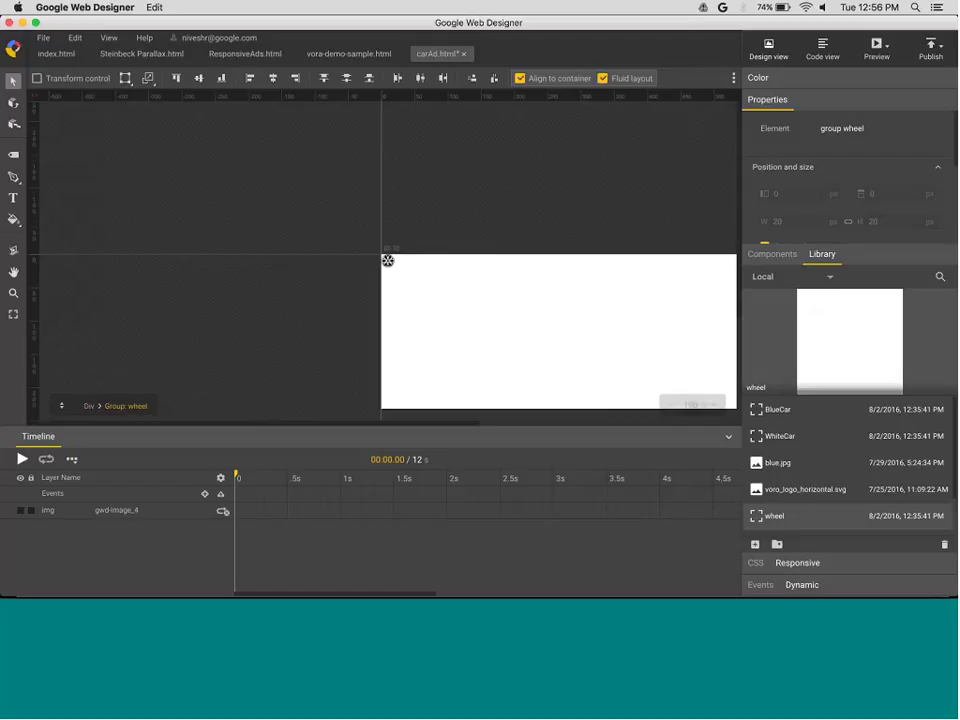
# Insert a keyframe for the wheel image at 1 s and set its Z rotation to -720°
pyautogui.click(341, 513)
pyautogui.rightClick(343, 514)
pyautogui.click(352, 525)
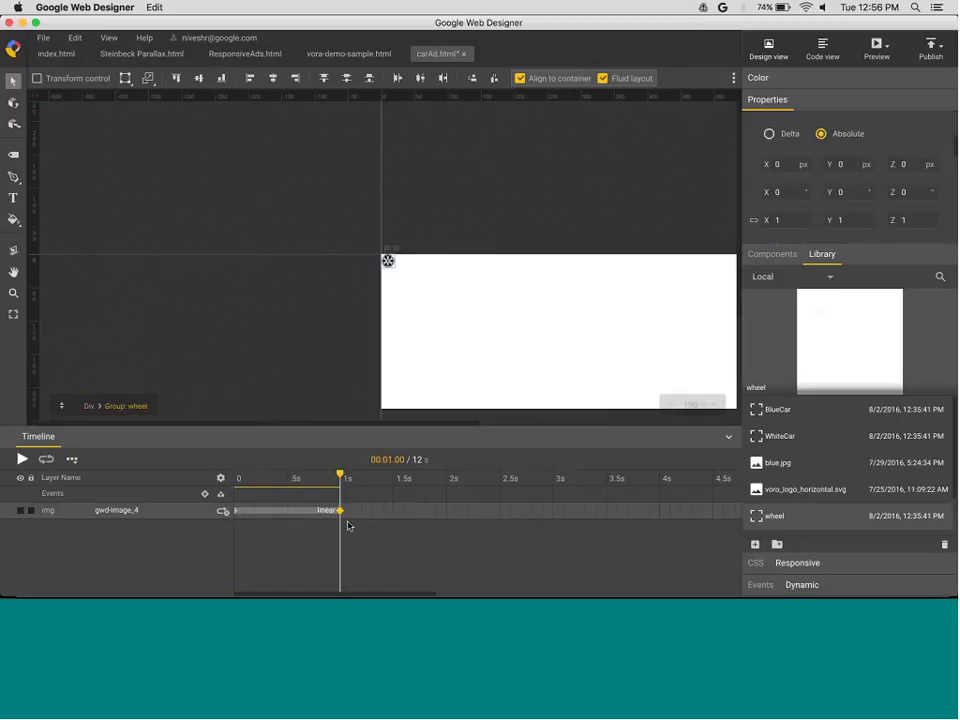
pyautogui.click(914, 194)
pyautogui.write('-72')
# Change the wheel image's easing to ease and return from the wheel group to the main banner Div
pyautogui.click(318, 512)
pyautogui.rightClick(319, 514)
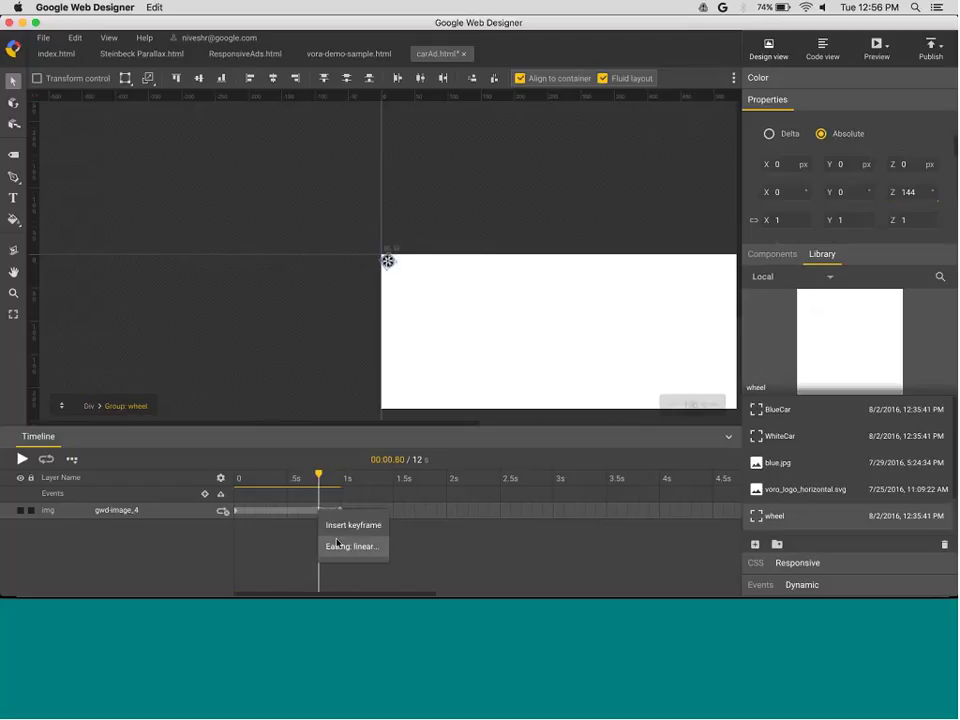
pyautogui.click(337, 543)
pyautogui.click(572, 378)
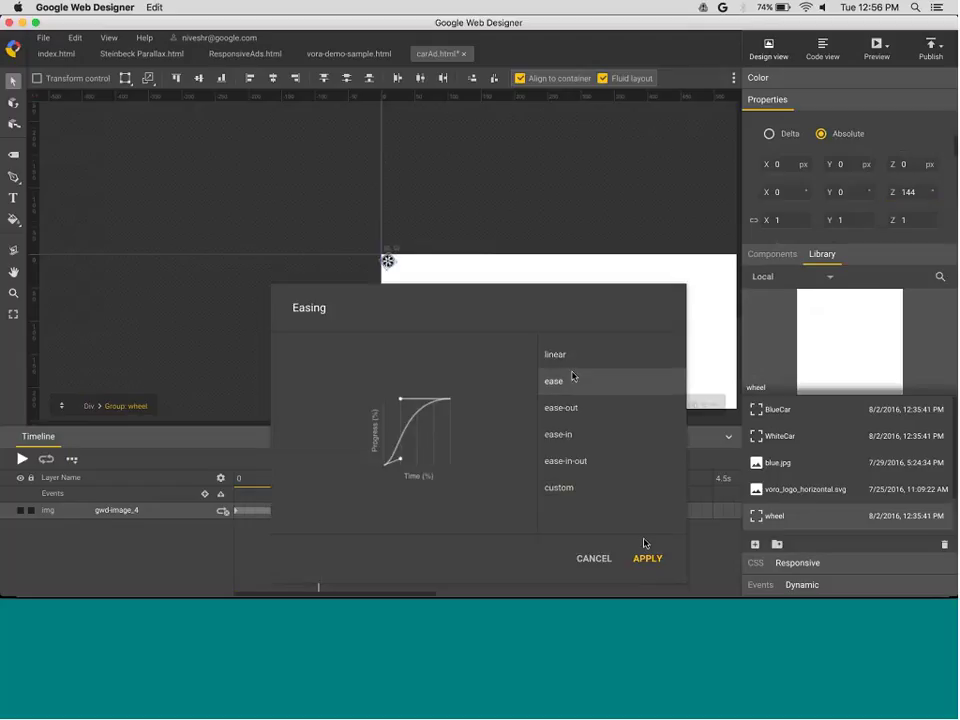
pyautogui.click(646, 561)
pyautogui.click(388, 261)
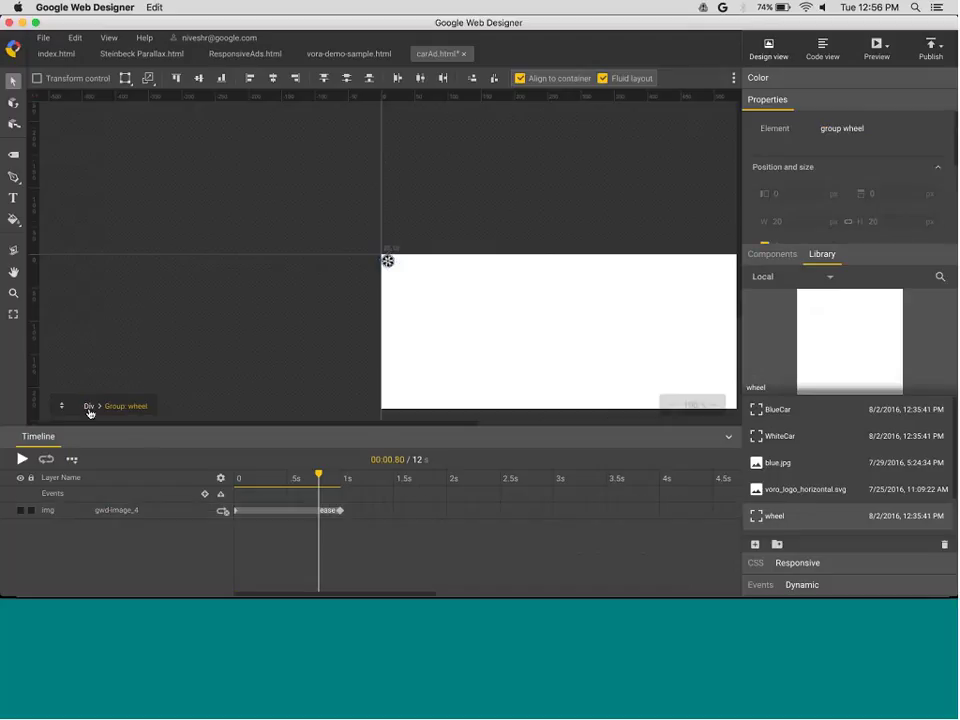
pyautogui.doubleClick(199, 231)
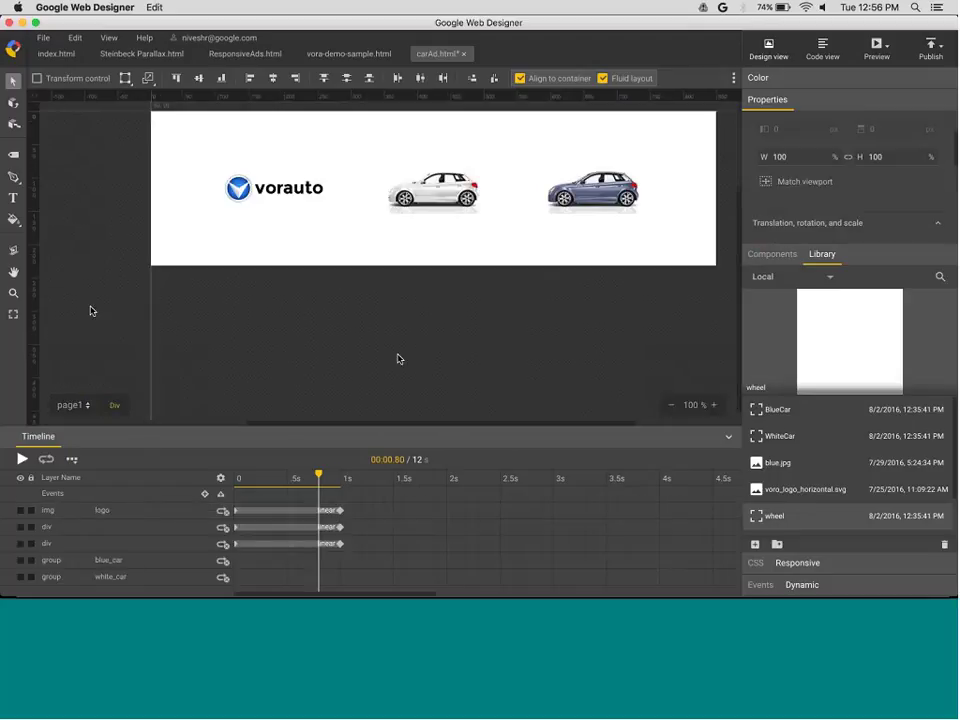
# Return the timeline playhead to 0 s and switch the responsive editing mode to media rules
pyautogui.click(13, 314)
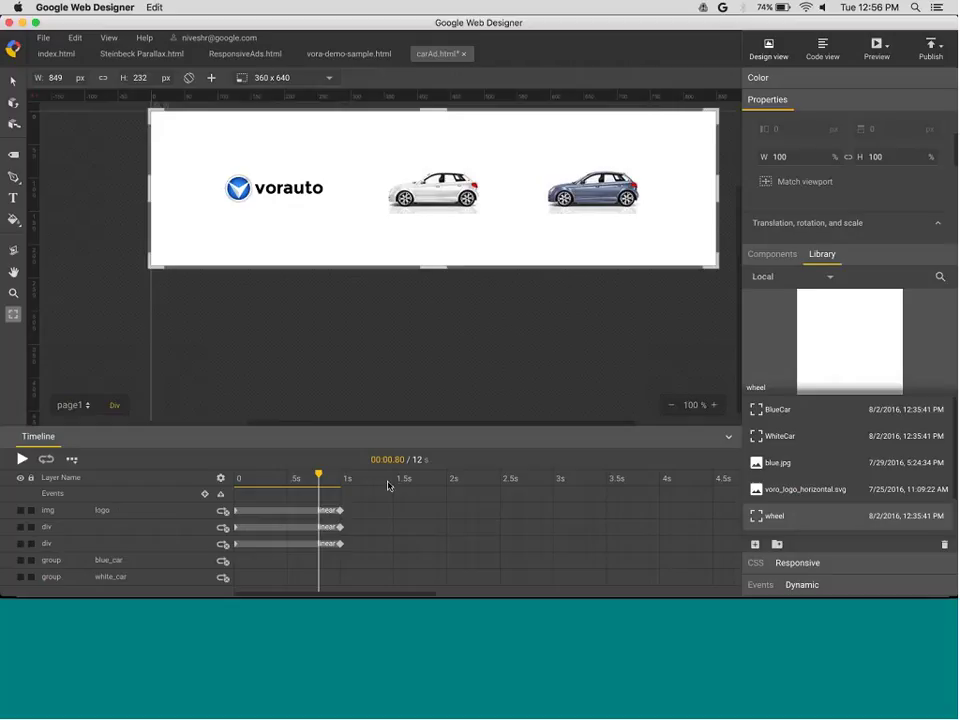
pyautogui.moveTo(316, 474); pyautogui.dragTo(225, 482)
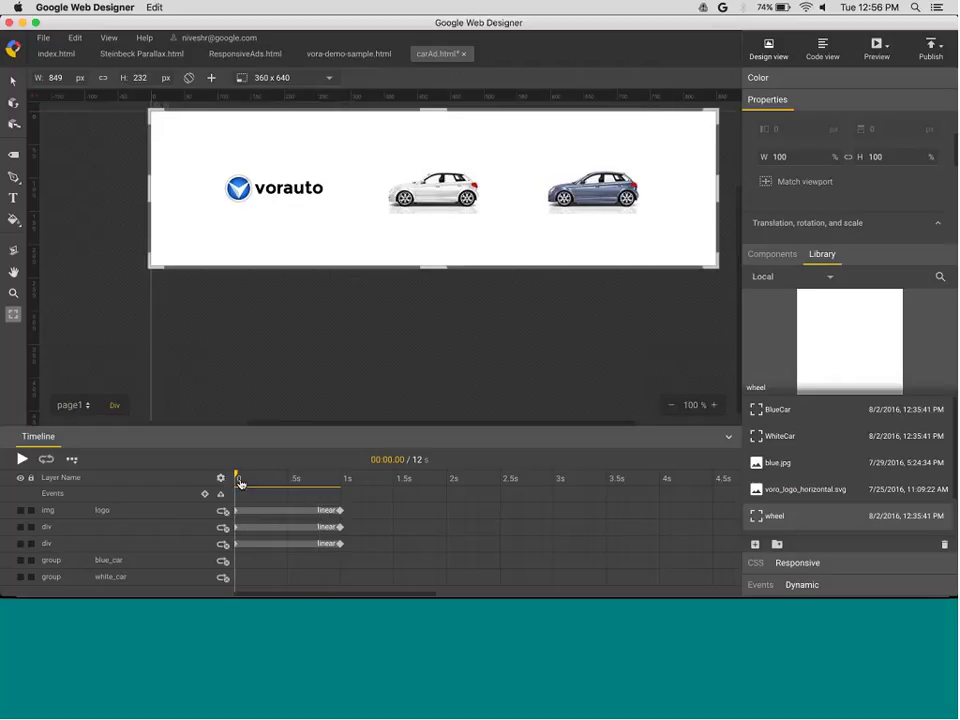
pyautogui.press('space')
pyautogui.press('space')
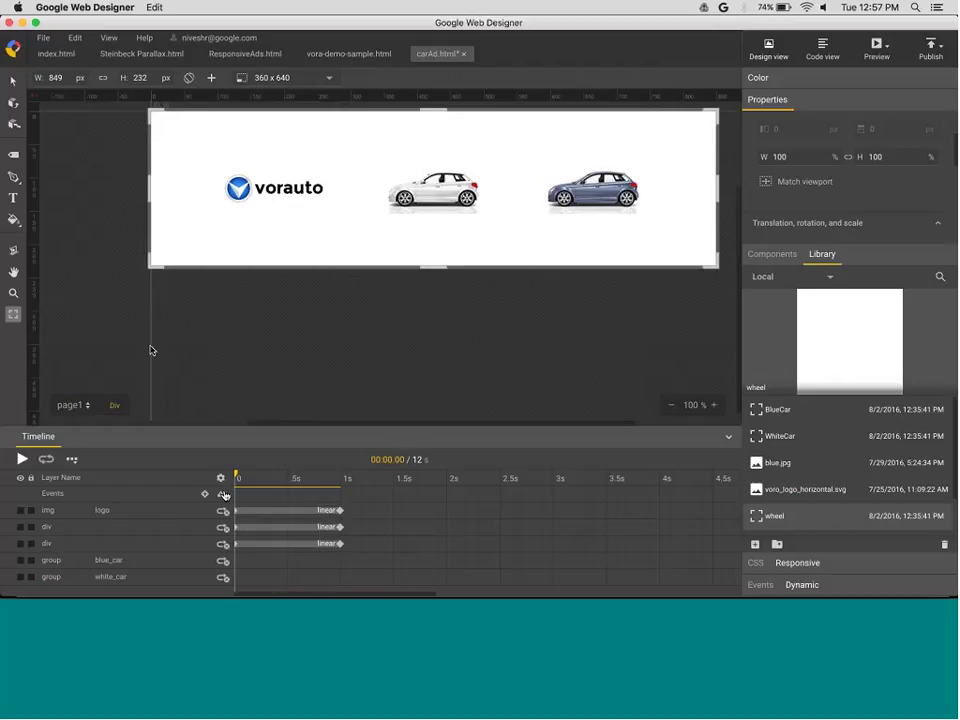
pyautogui.click(822, 254)
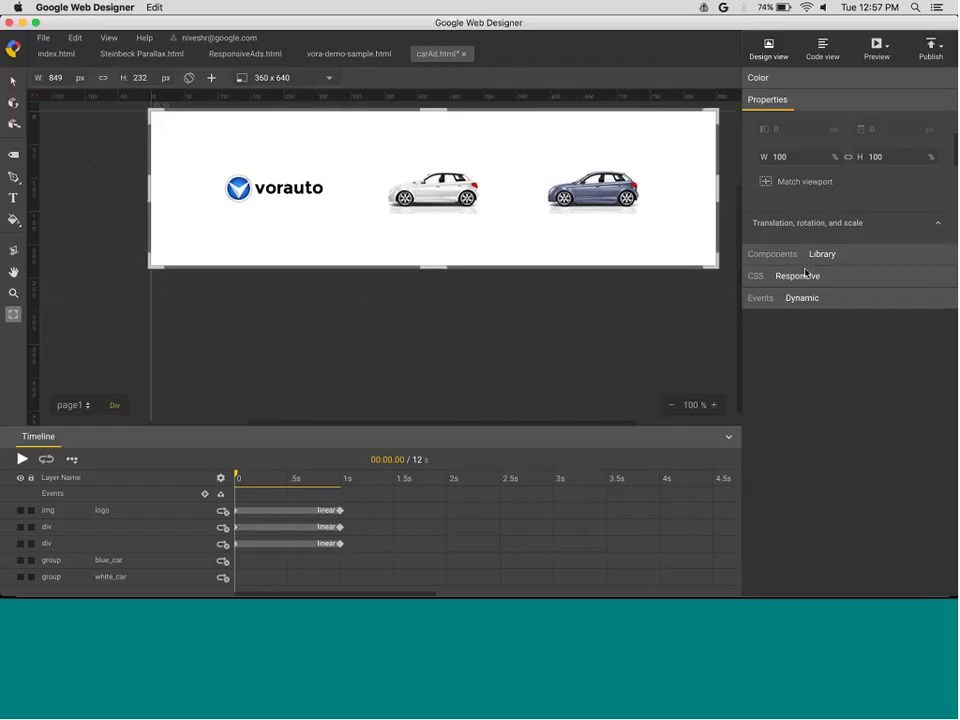
pyautogui.click(800, 276)
pyautogui.click(800, 336)
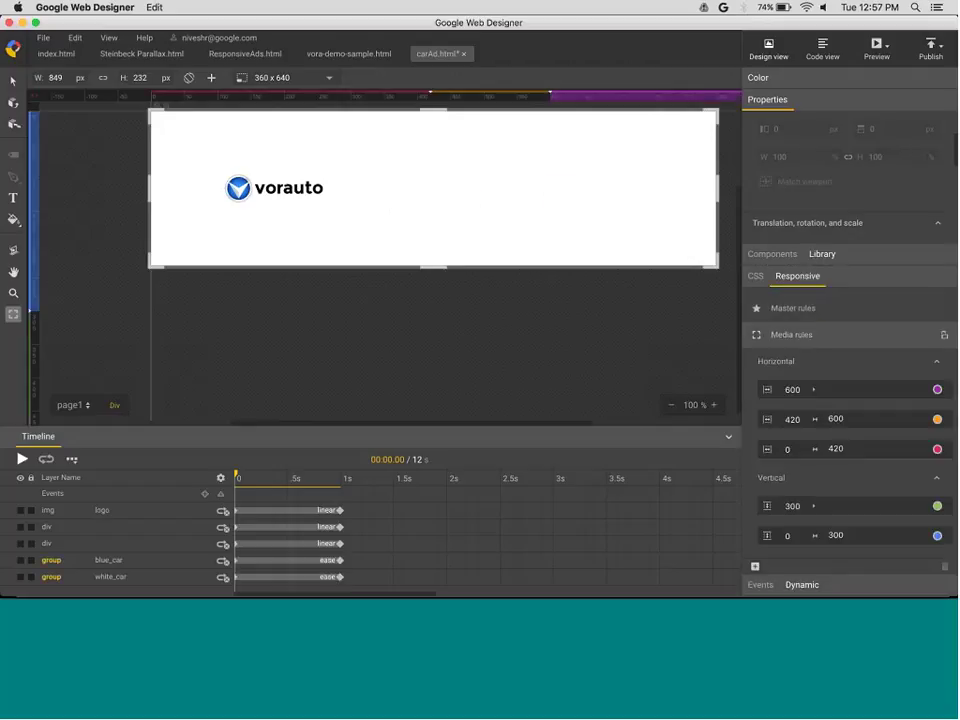
# Play the timeline animation with the stage at 848 × 205 px and again at 498 × 205 px
pyautogui.moveTo(715, 265); pyautogui.dragTo(715, 248)
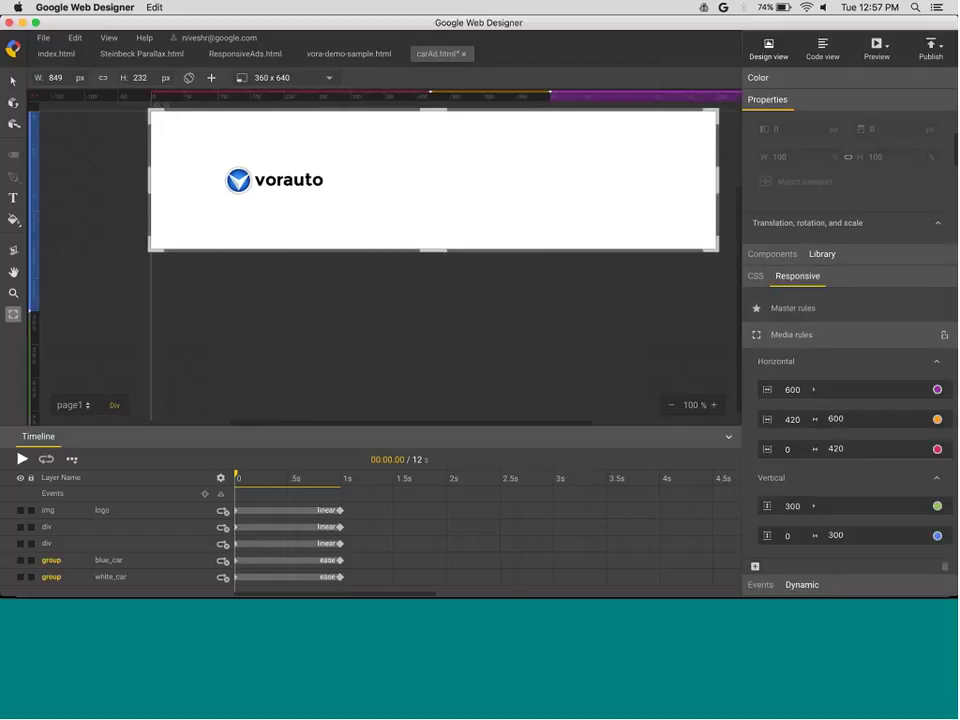
pyautogui.click(21, 459)
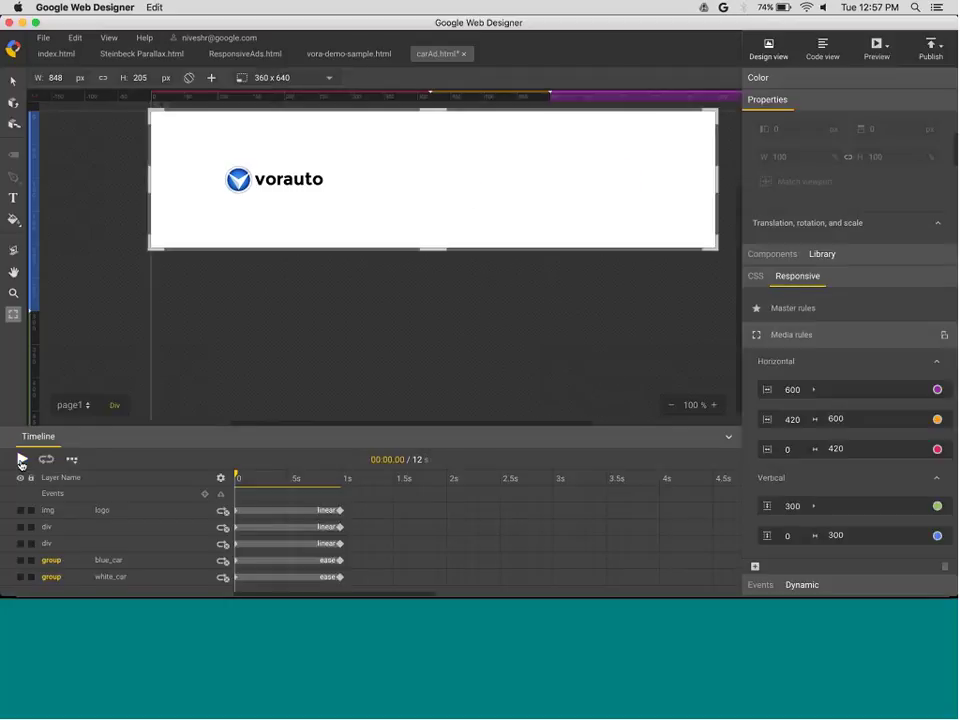
pyautogui.click(21, 460)
pyautogui.moveTo(717, 180); pyautogui.dragTo(488, 196)
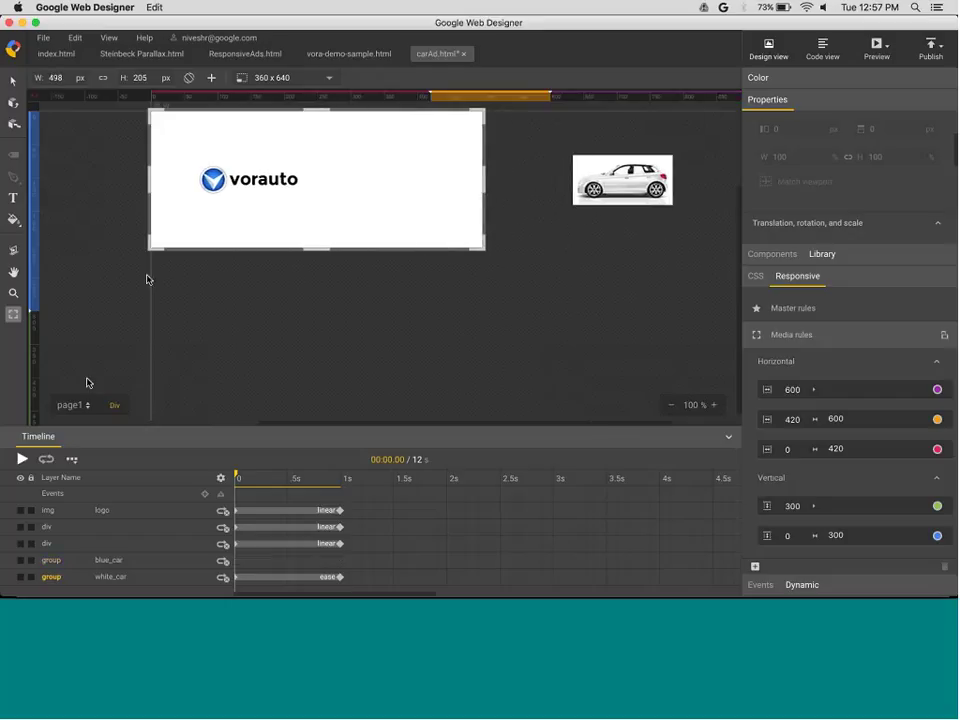
pyautogui.click(22, 459)
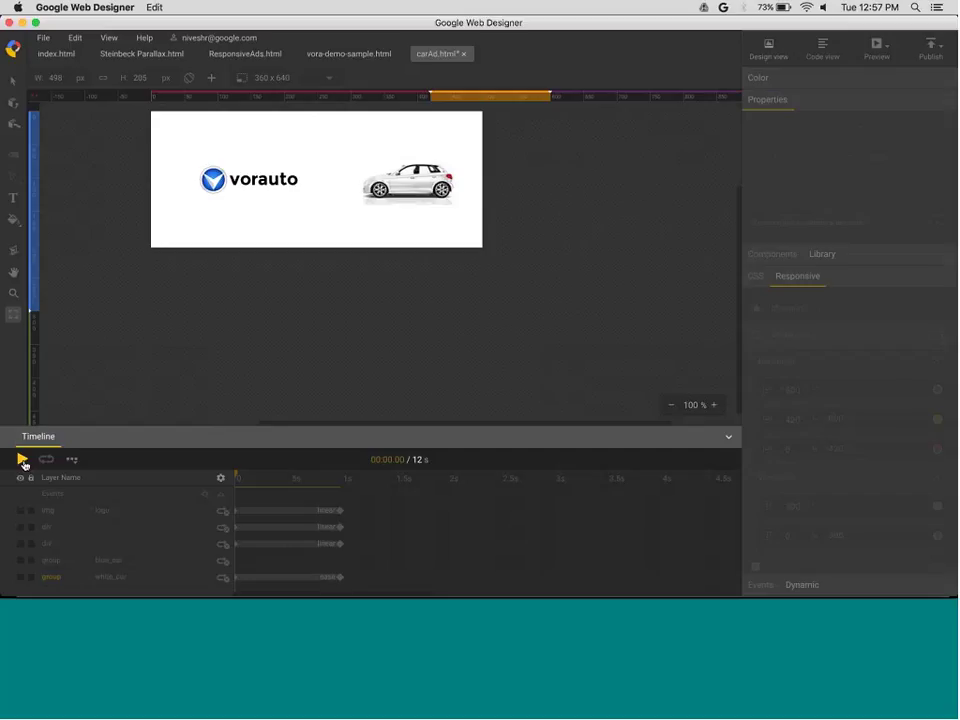
# Preview the ad in Chrome, reload it and resize the window wider and narrower, and return to Google Web Designer
pyautogui.press('super+Return')
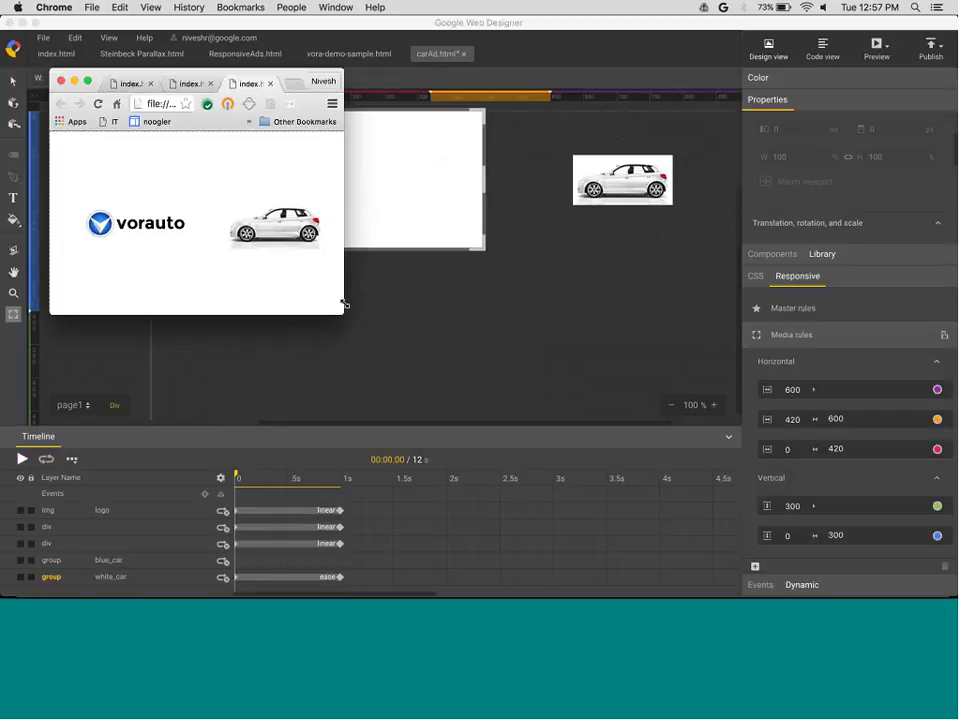
pyautogui.moveTo(344, 313); pyautogui.dragTo(564, 264)
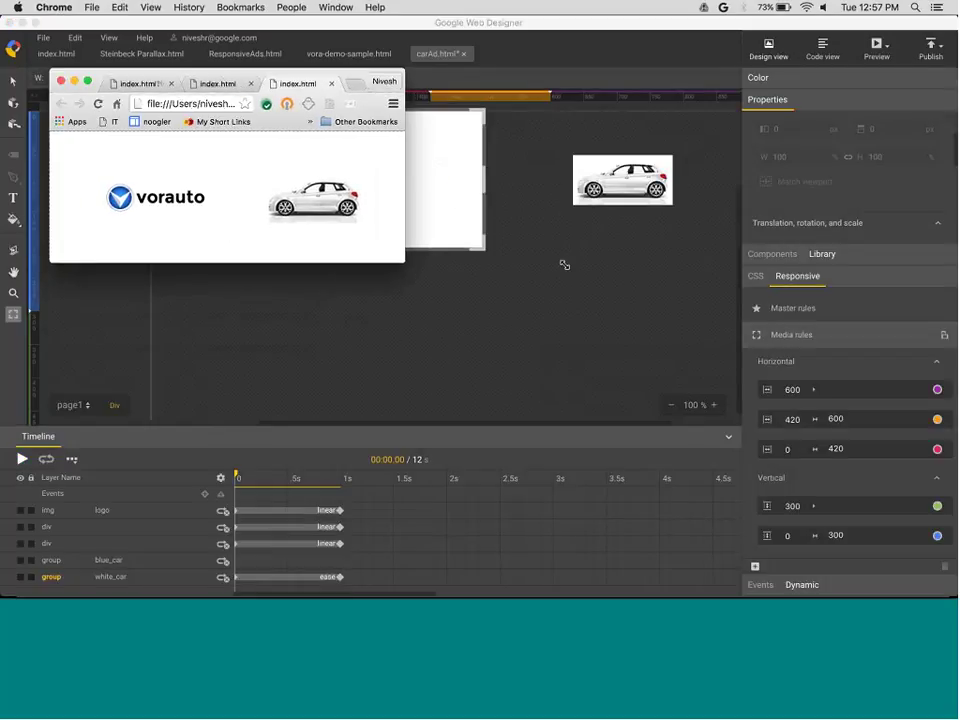
pyautogui.click(97, 103)
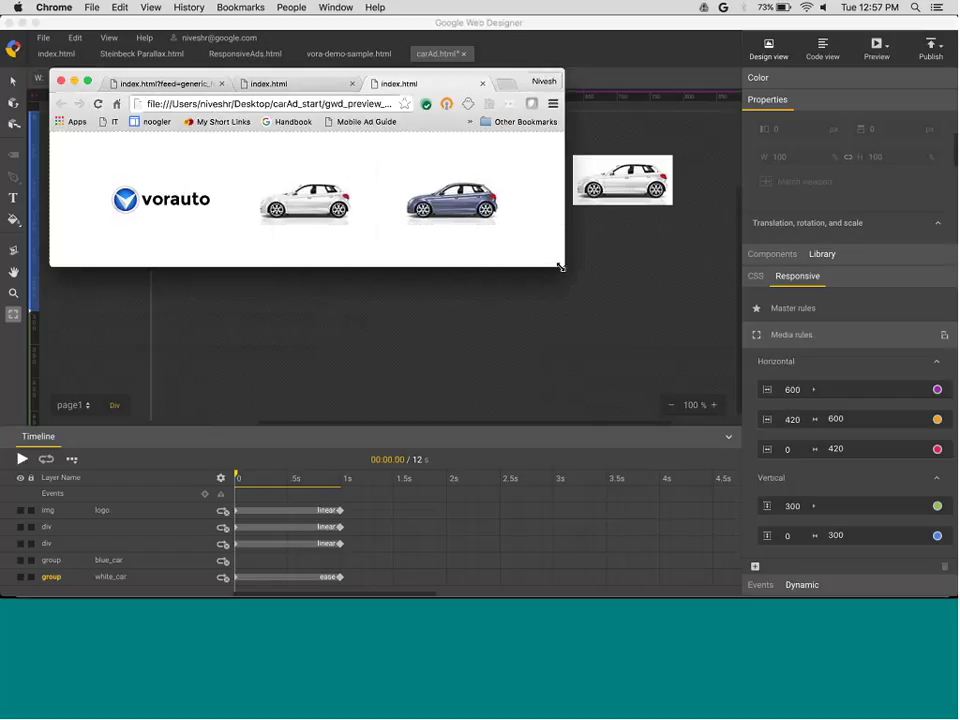
pyautogui.moveTo(559, 266); pyautogui.dragTo(403, 285)
pyautogui.click(489, 321)
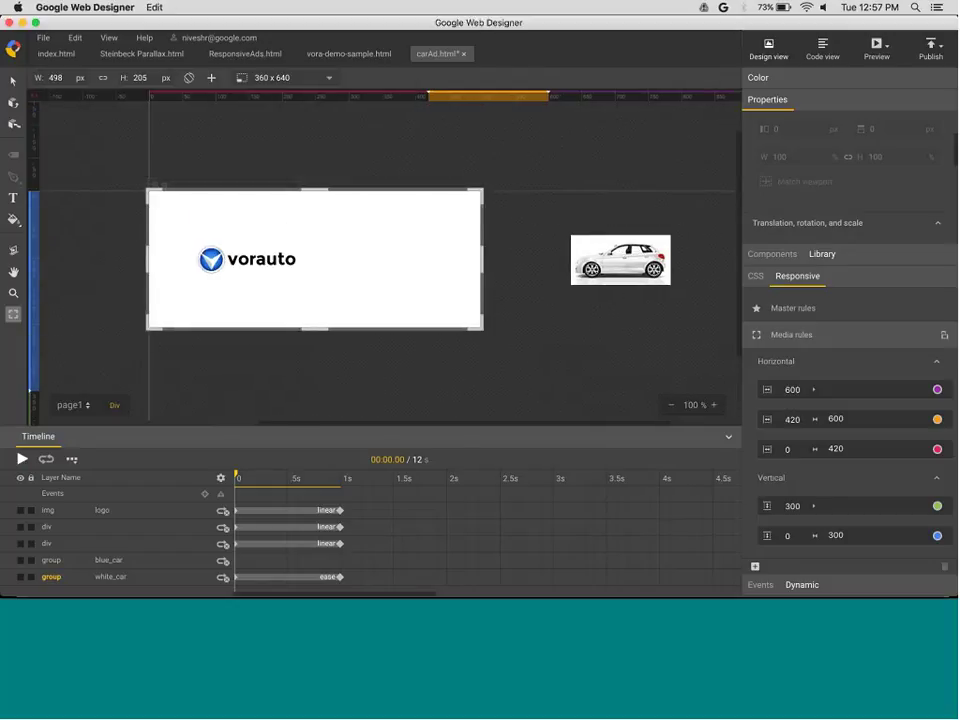
# Switch the responsive editing mode to master rules and place a Tap Area component on the banner
pyautogui.click(497, 219)
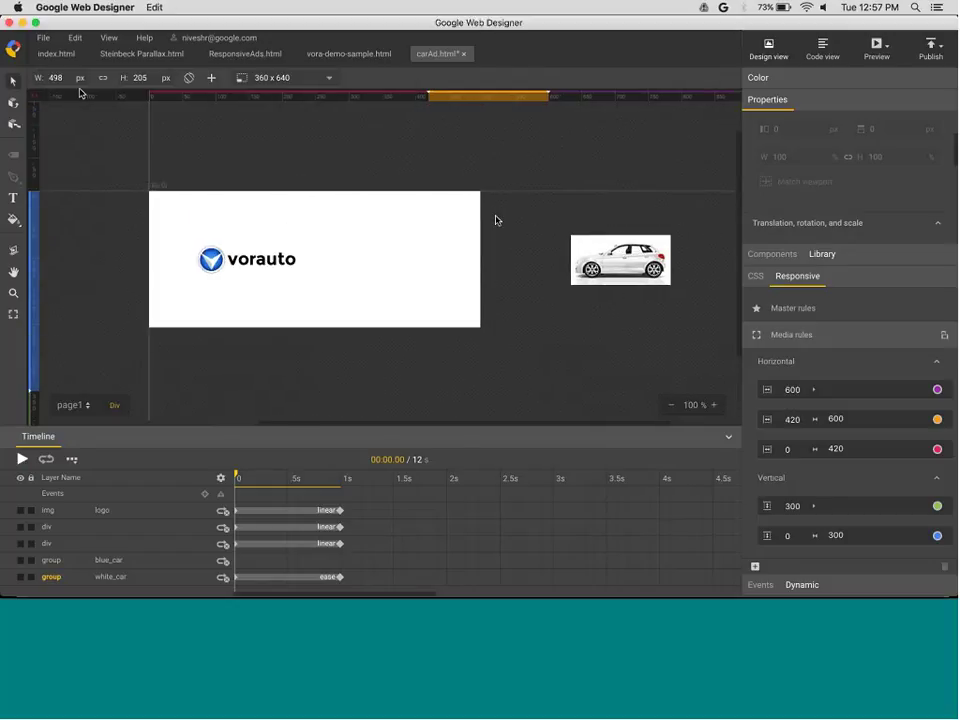
pyautogui.click(786, 312)
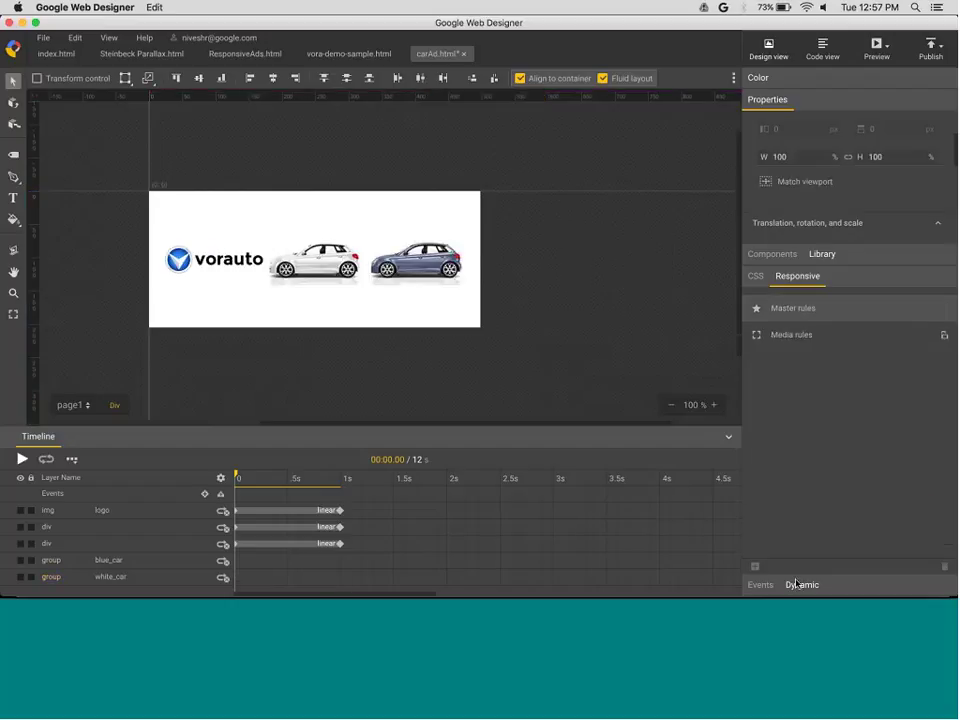
pyautogui.click(772, 254)
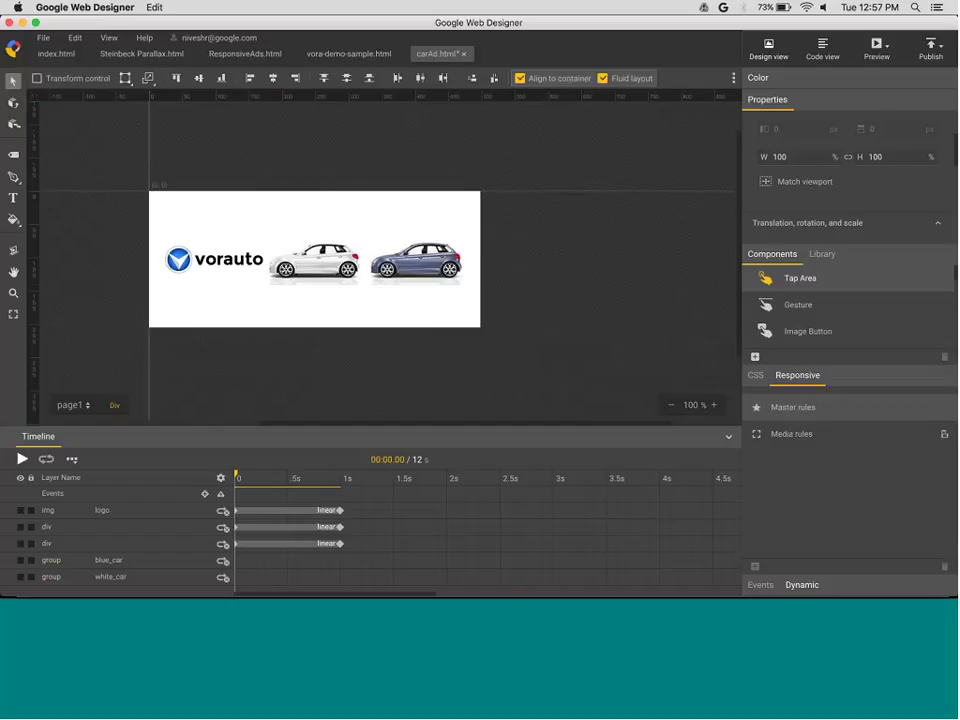
pyautogui.click(798, 376)
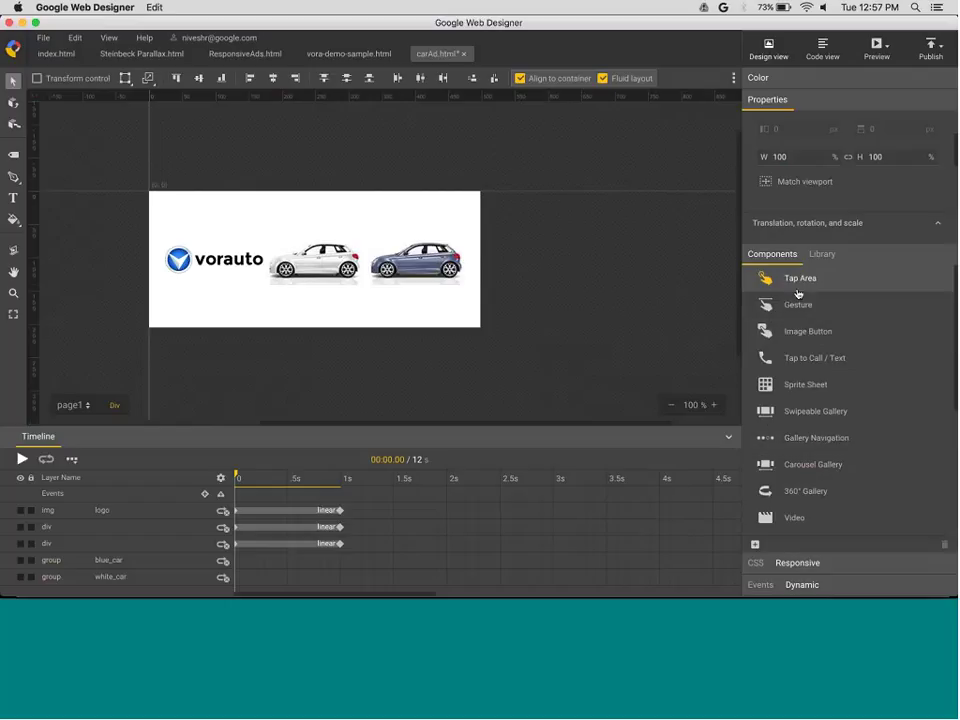
pyautogui.moveTo(184, 209); pyautogui.dragTo(148, 196)
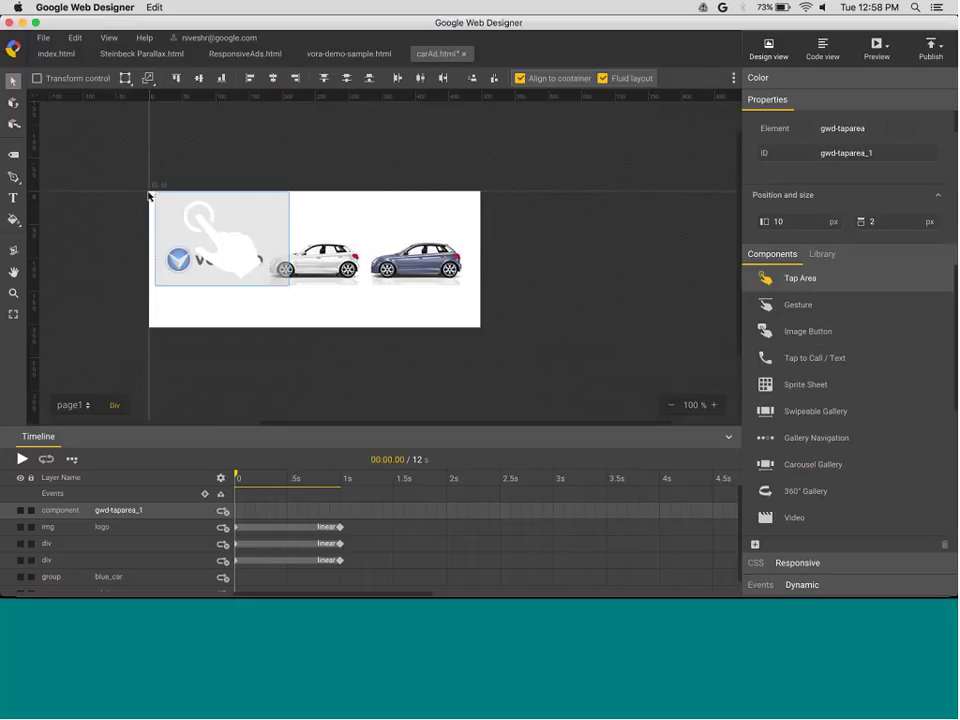
# Set the tap area's position to 0, 0 px and its width and height to 100%
pyautogui.doubleClick(796, 225)
pyautogui.write('0')
pyautogui.scroll(-1, 796, 226)
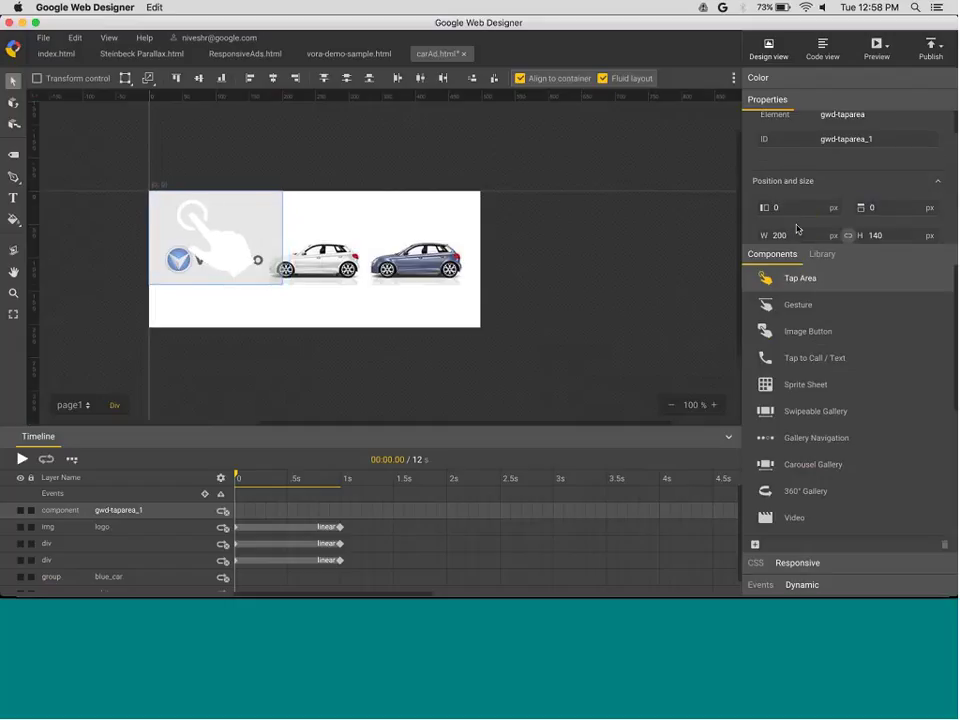
pyautogui.click(831, 237)
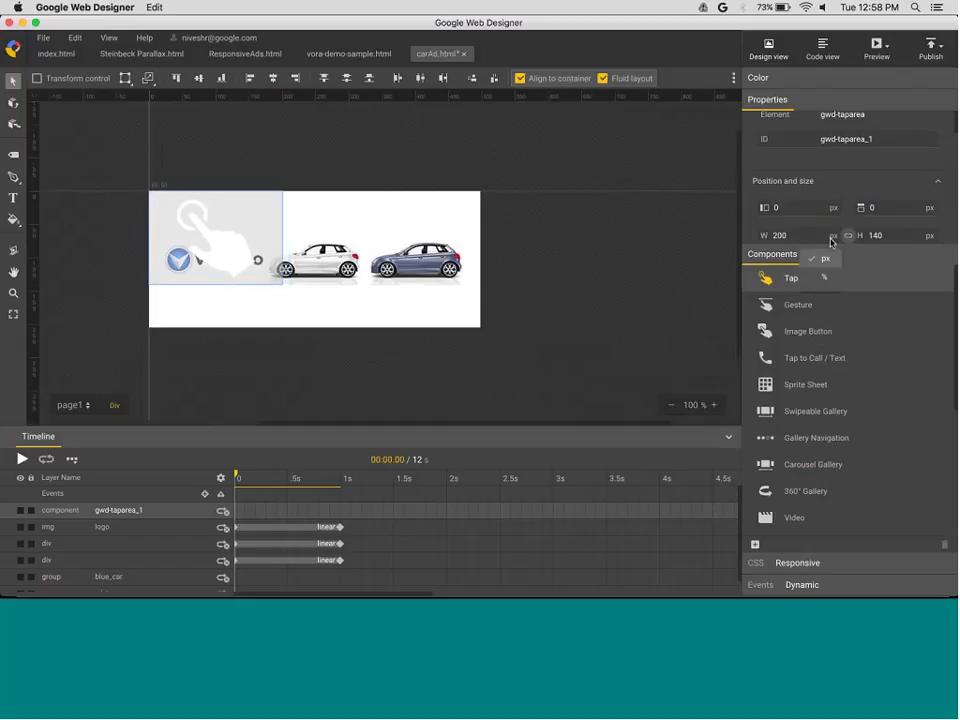
pyautogui.click(826, 258)
pyautogui.click(833, 240)
pyautogui.click(825, 277)
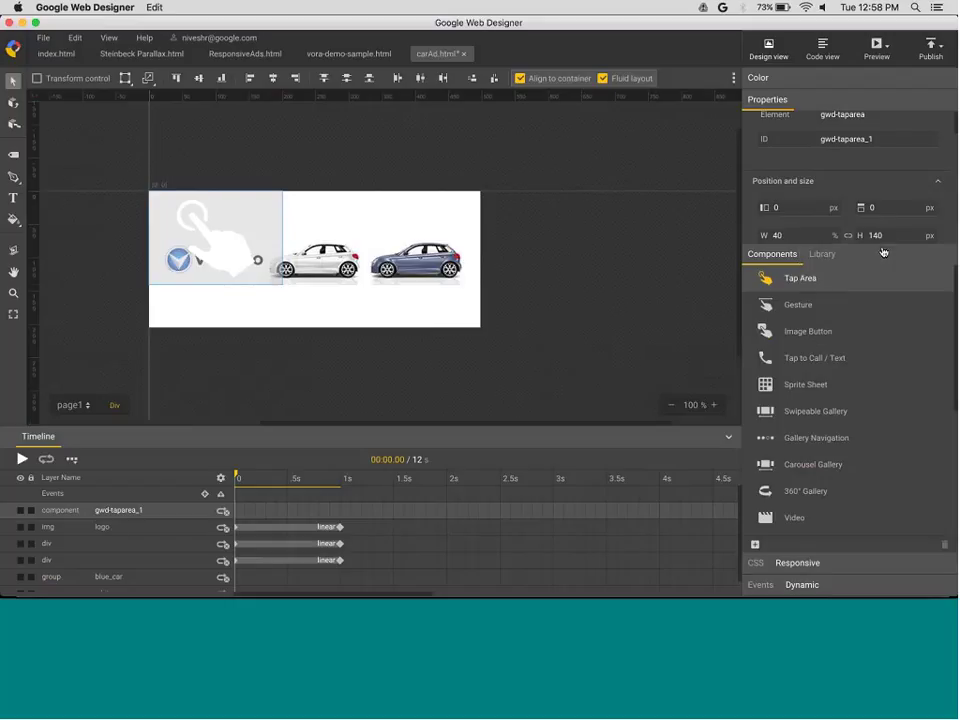
pyautogui.click(929, 236)
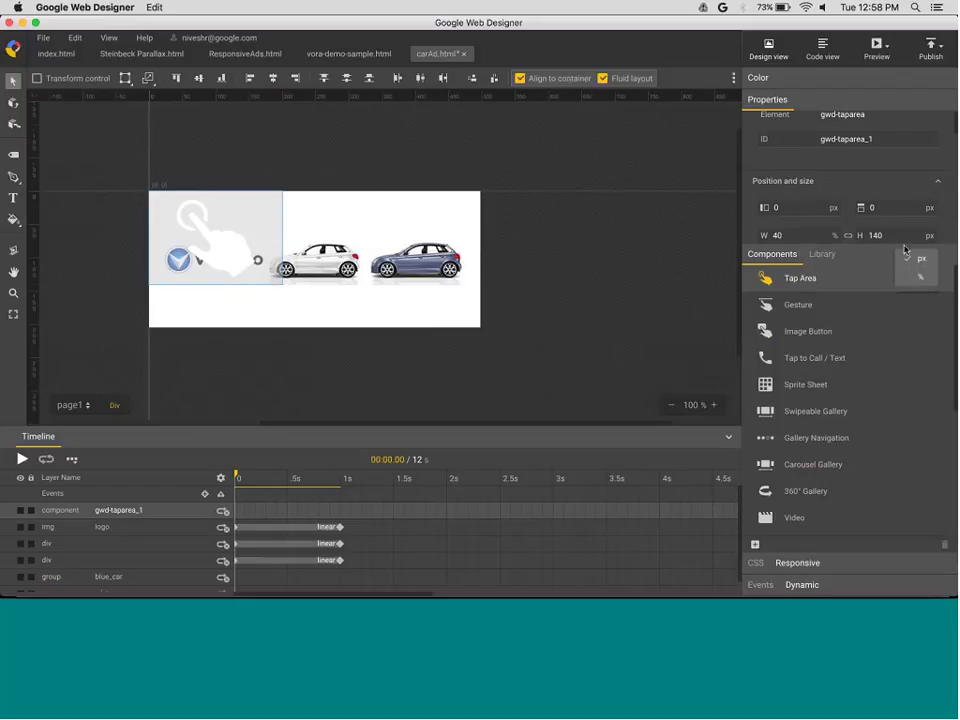
pyautogui.click(918, 274)
pyautogui.write('100')
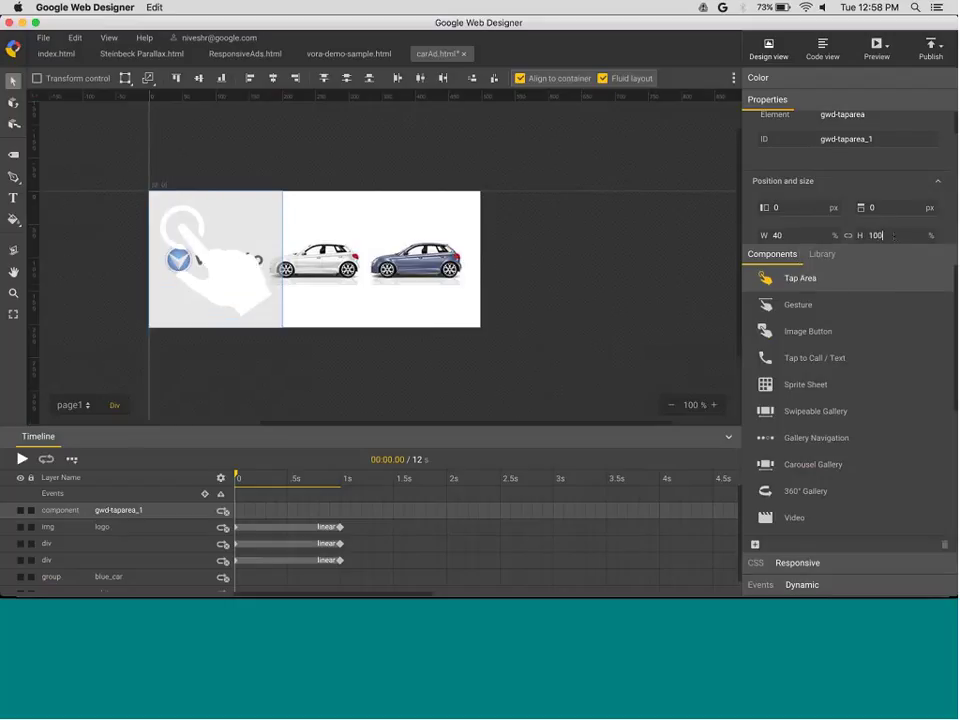
pyautogui.write('100')
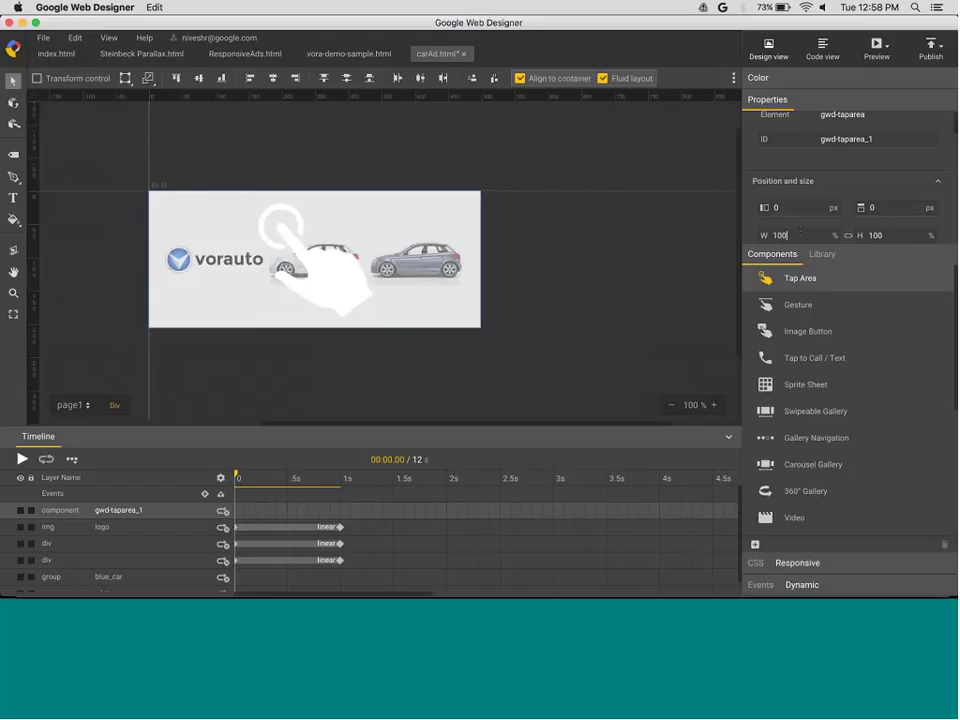
pyautogui.click(497, 187)
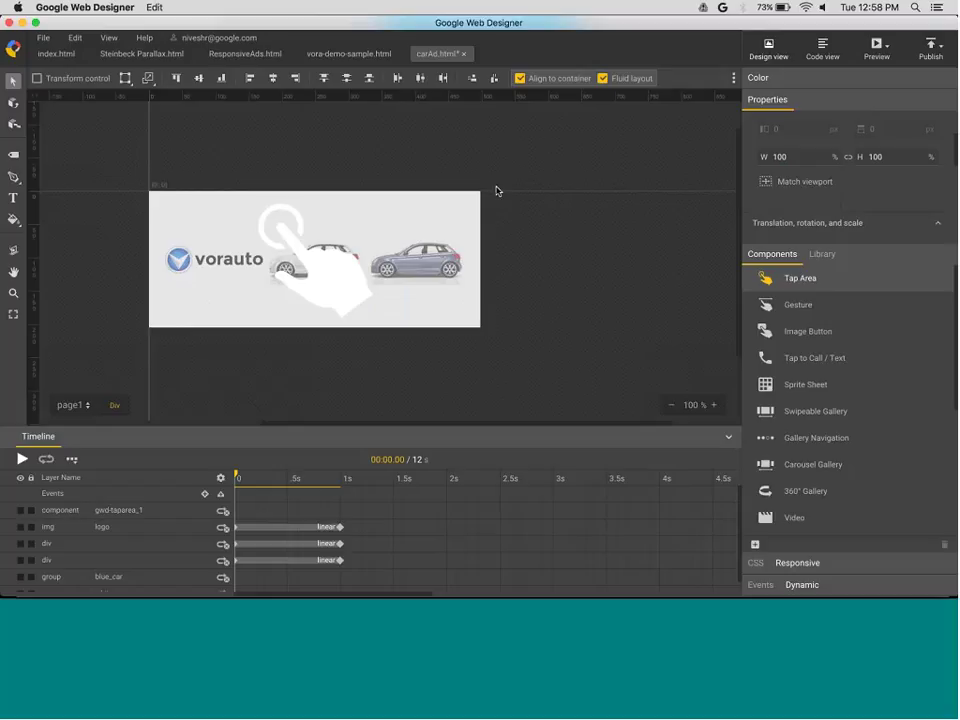
# Rename the tap area's ID as exit_btn and deselect it
pyautogui.click(444, 205)
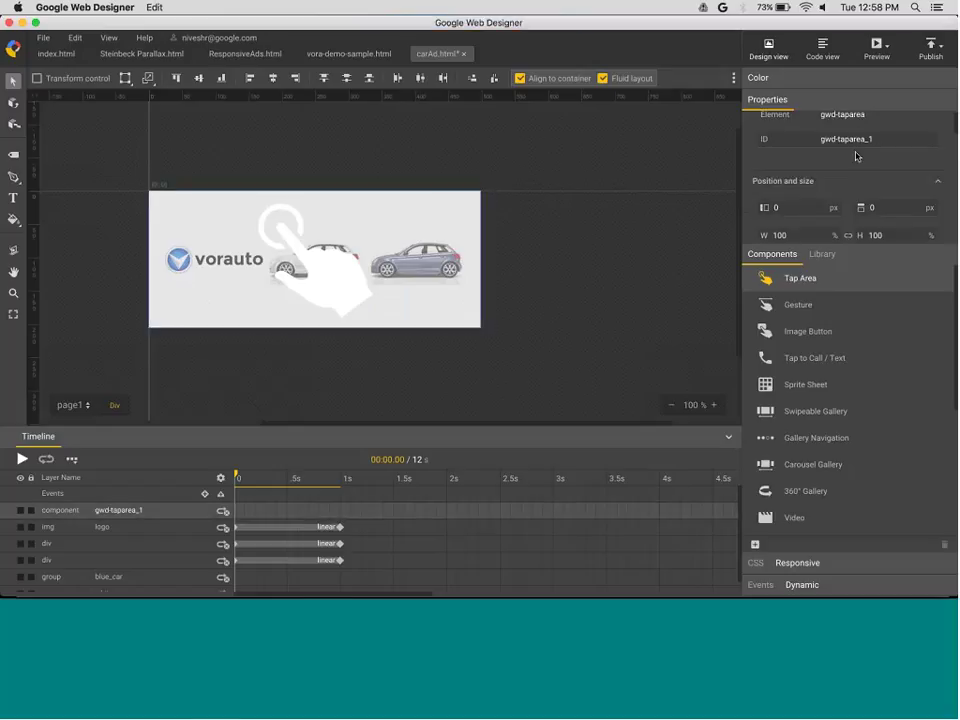
pyautogui.doubleClick(846, 139)
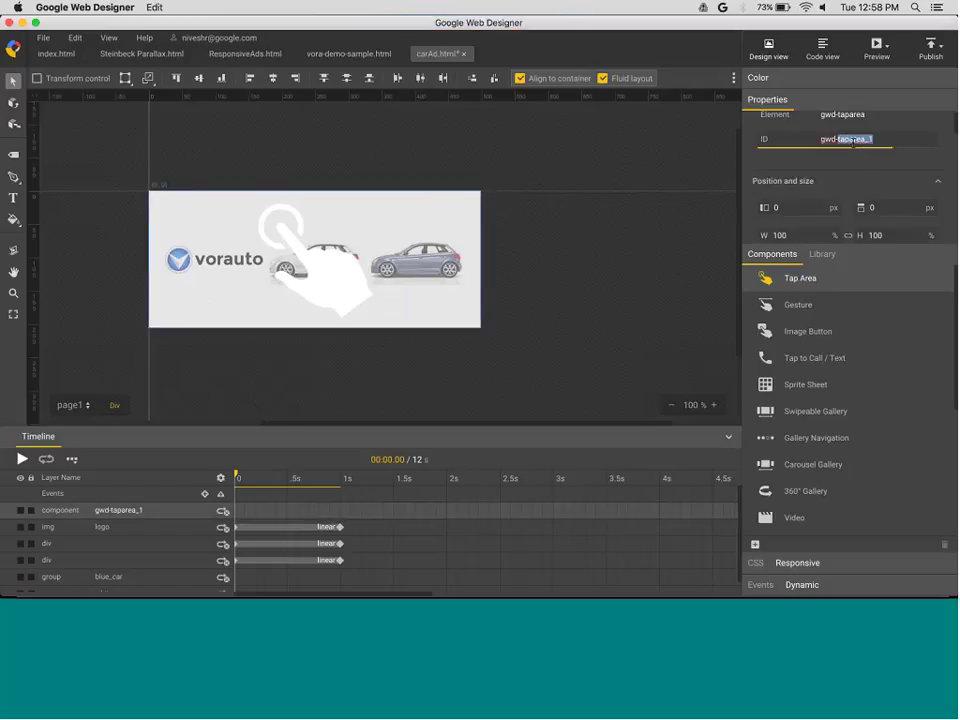
pyautogui.tripleClick(853, 140)
pyautogui.write('exit_btn')
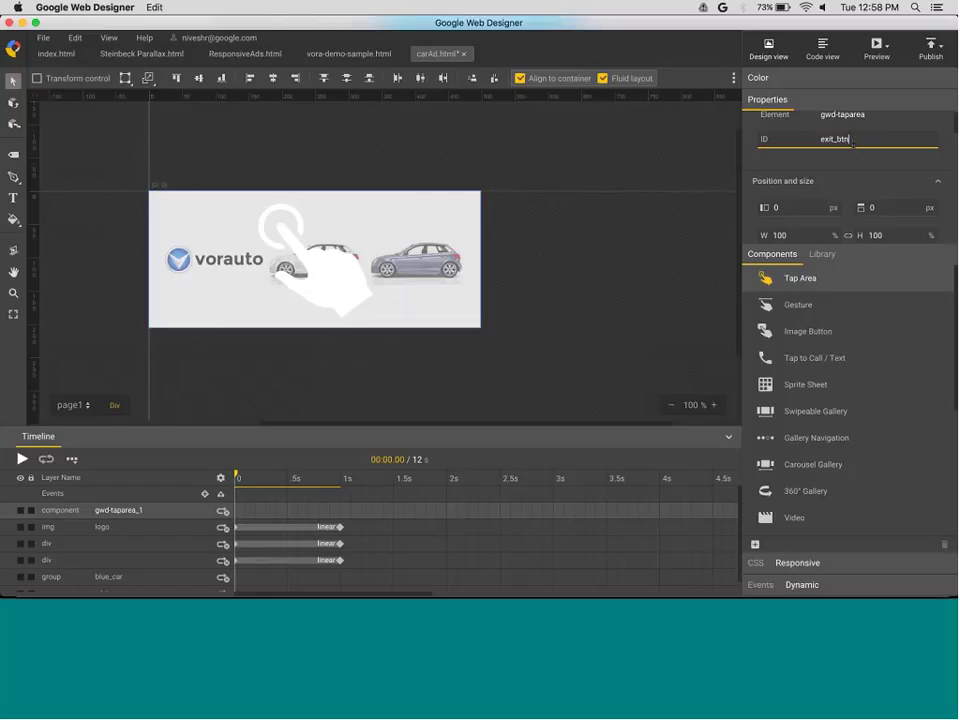
pyautogui.press('Return')
pyautogui.click(484, 189)
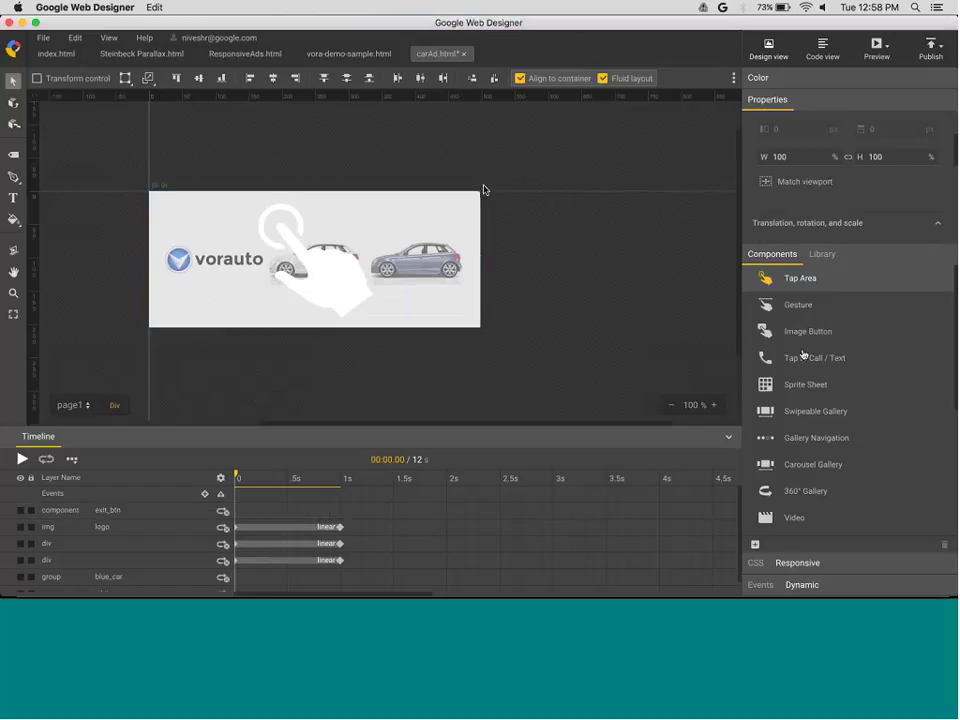
# Start adding dynamic properties to the ad and choose Sample Retail as the data schema
pyautogui.click(799, 594)
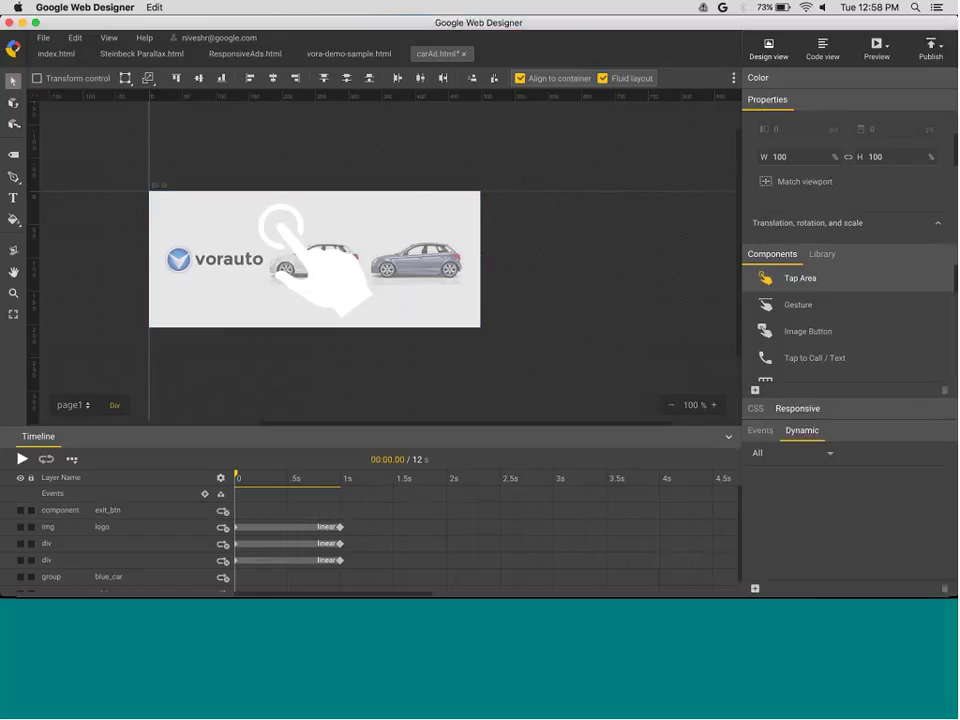
pyautogui.click(756, 589)
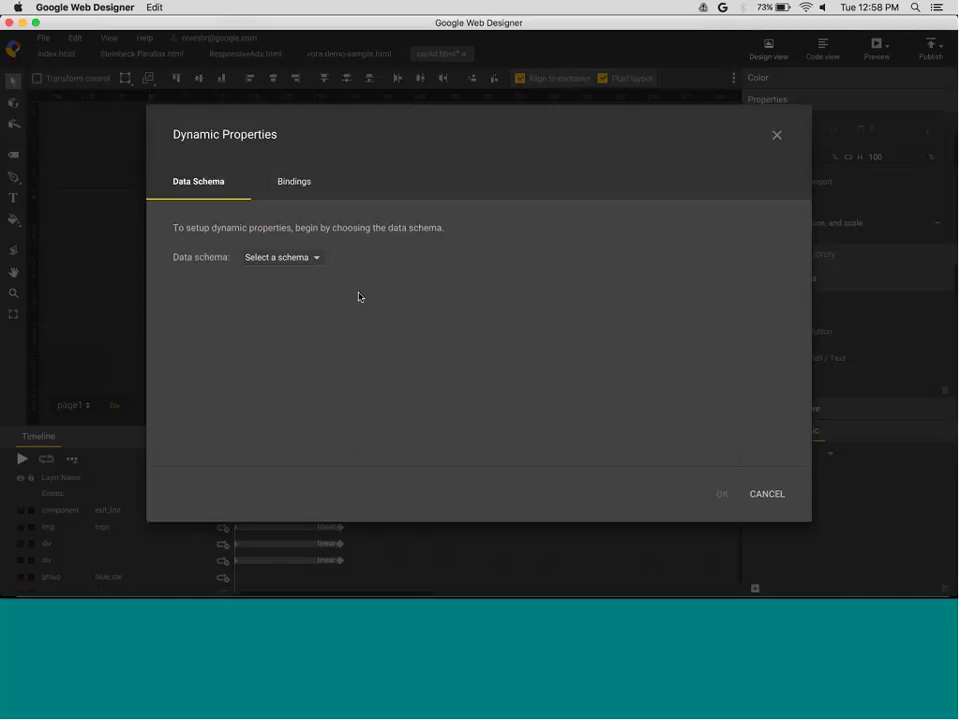
pyautogui.click(298, 259)
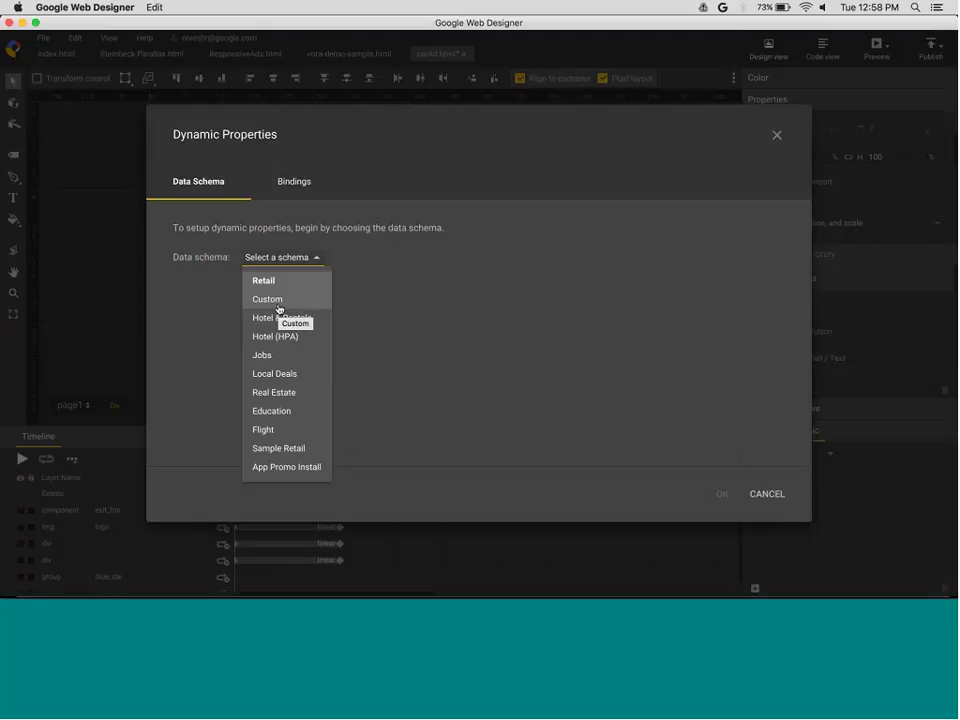
pyautogui.click(276, 449)
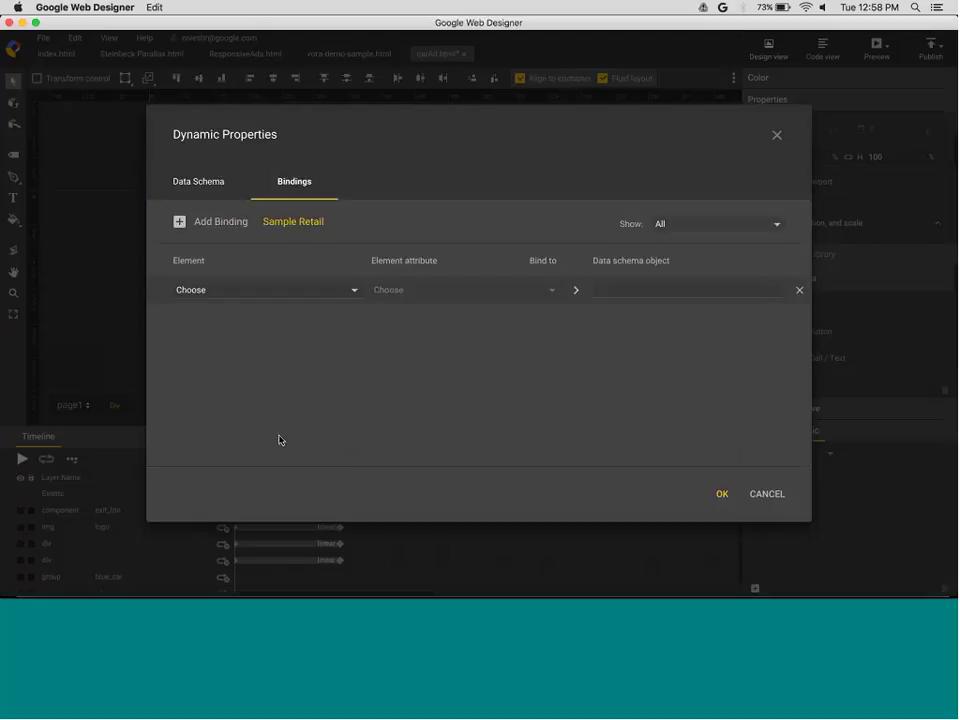
# Set the new binding's element to gwd-taparea #exit_btn and its attribute to Exit override URL
pyautogui.click(314, 294)
pyautogui.scroll(-5, 271, 382)
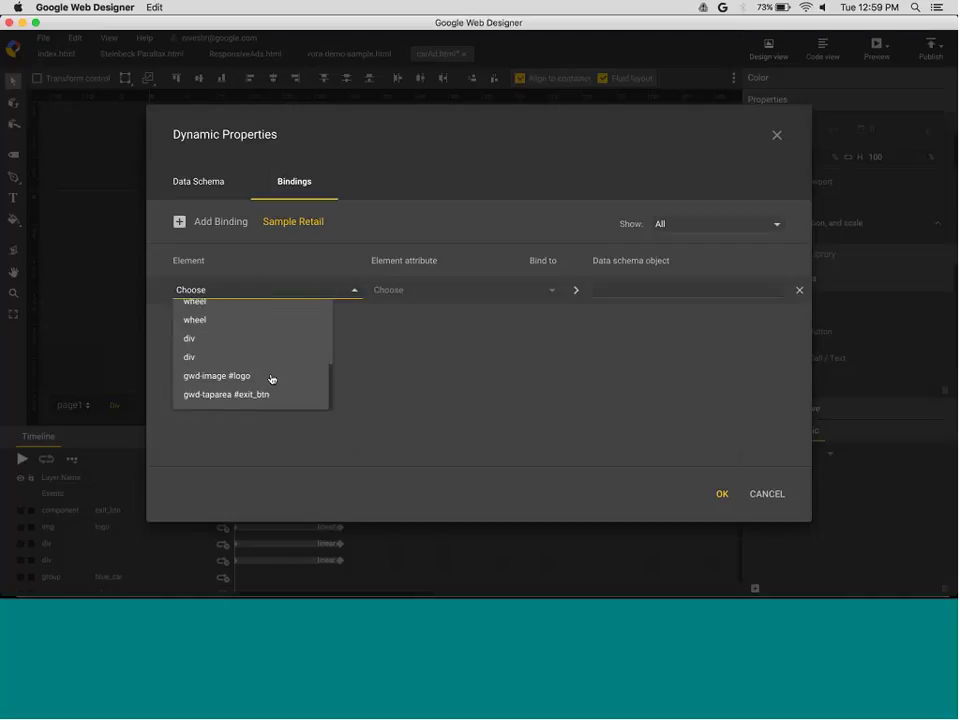
pyautogui.click(268, 393)
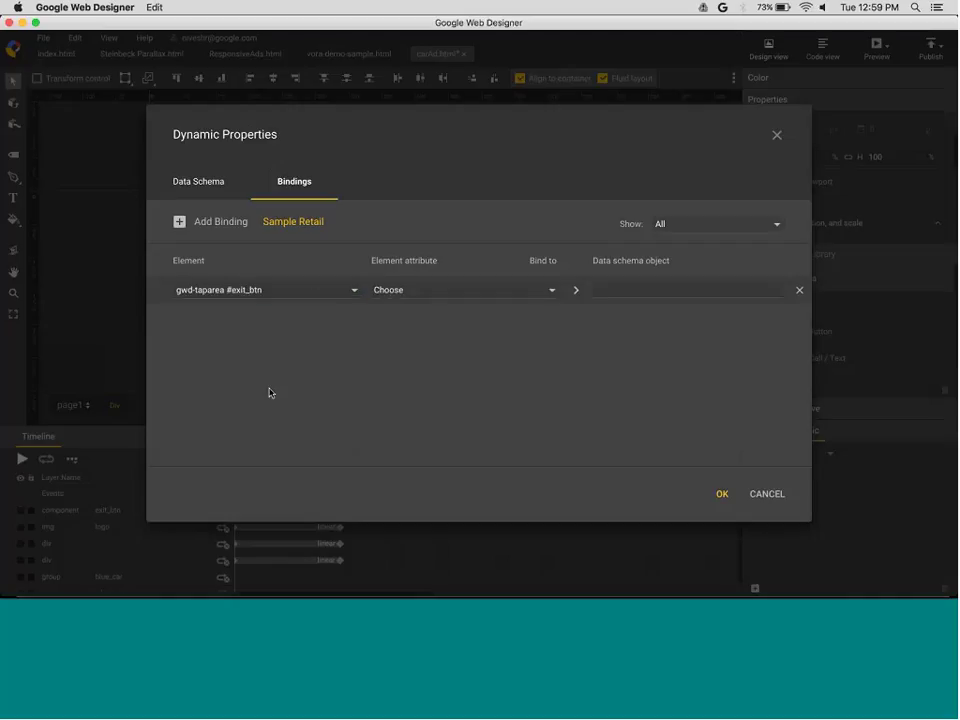
pyautogui.click(410, 292)
pyautogui.scroll(-5, 411, 375)
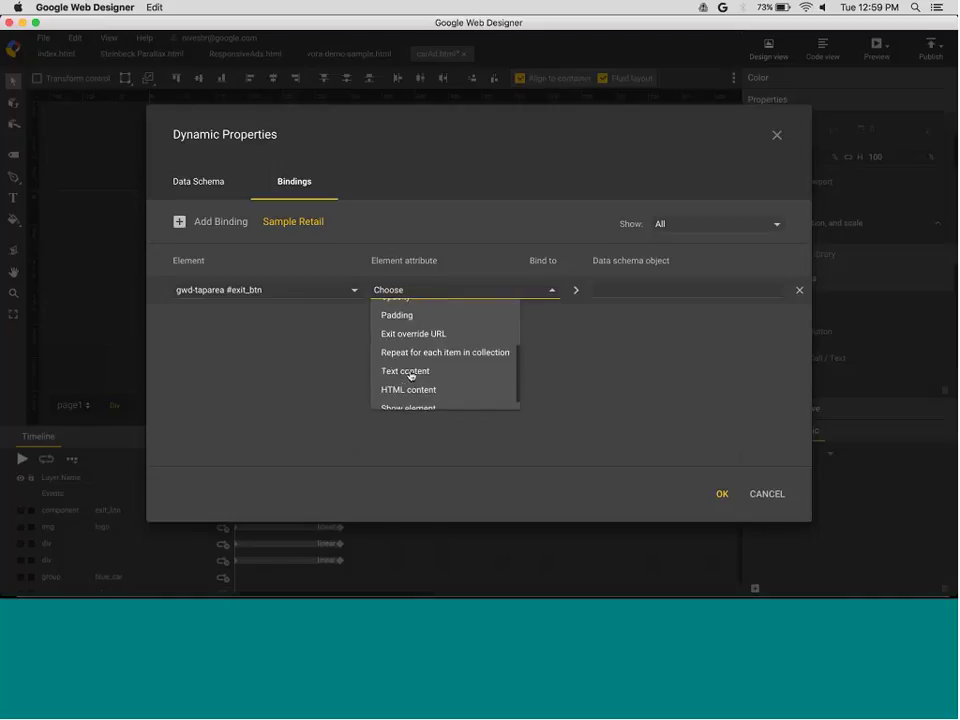
pyautogui.scroll(5, 411, 373)
pyautogui.scroll(1, 412, 360)
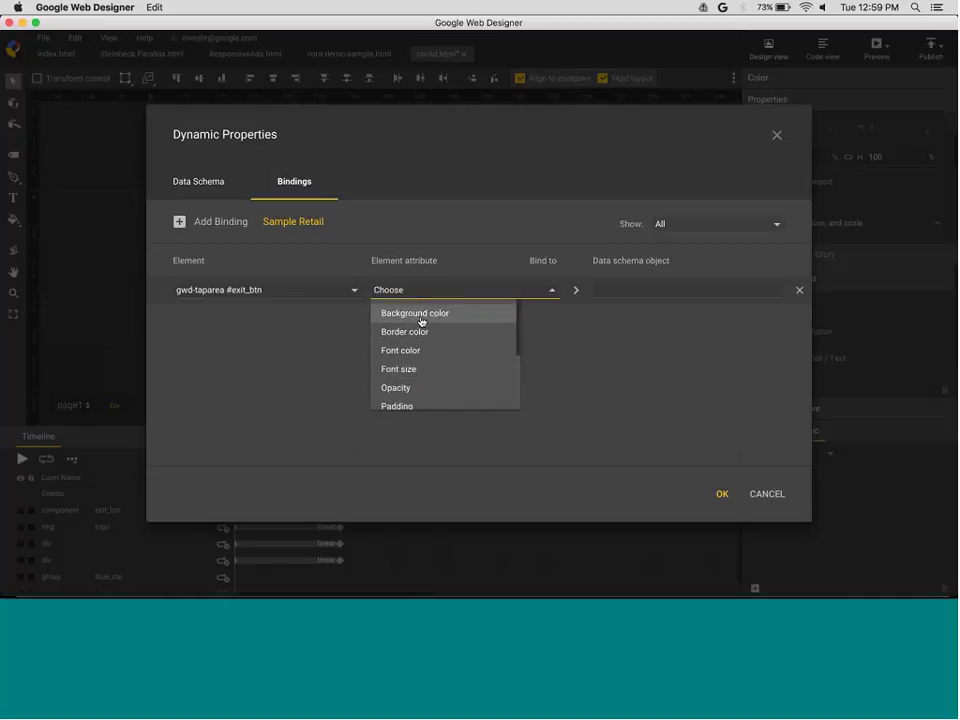
pyautogui.scroll(-4, 421, 320)
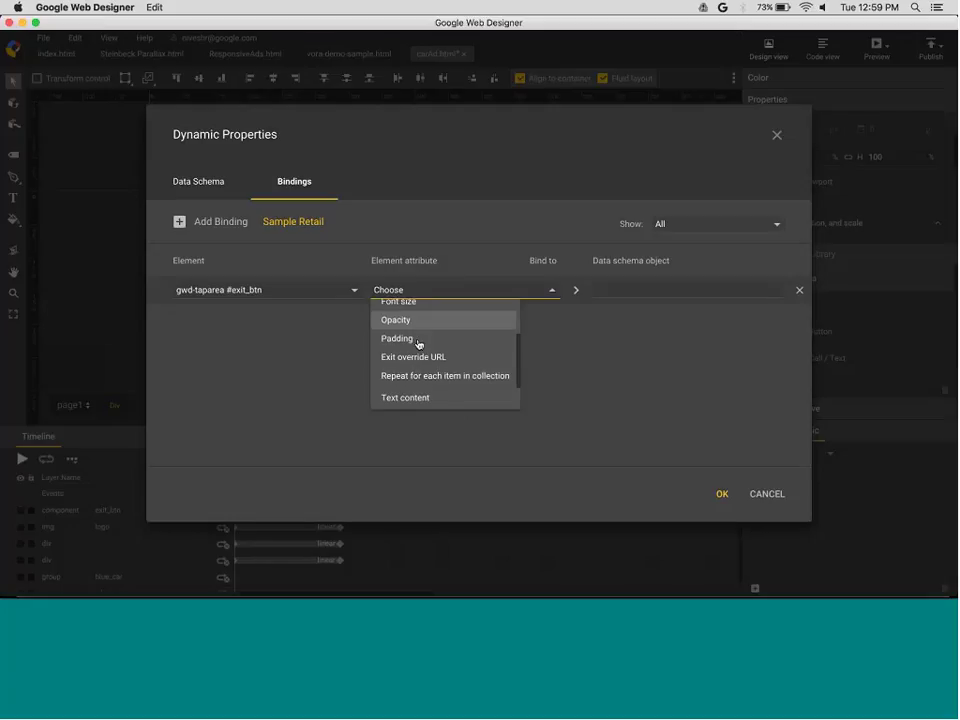
pyautogui.click(418, 344)
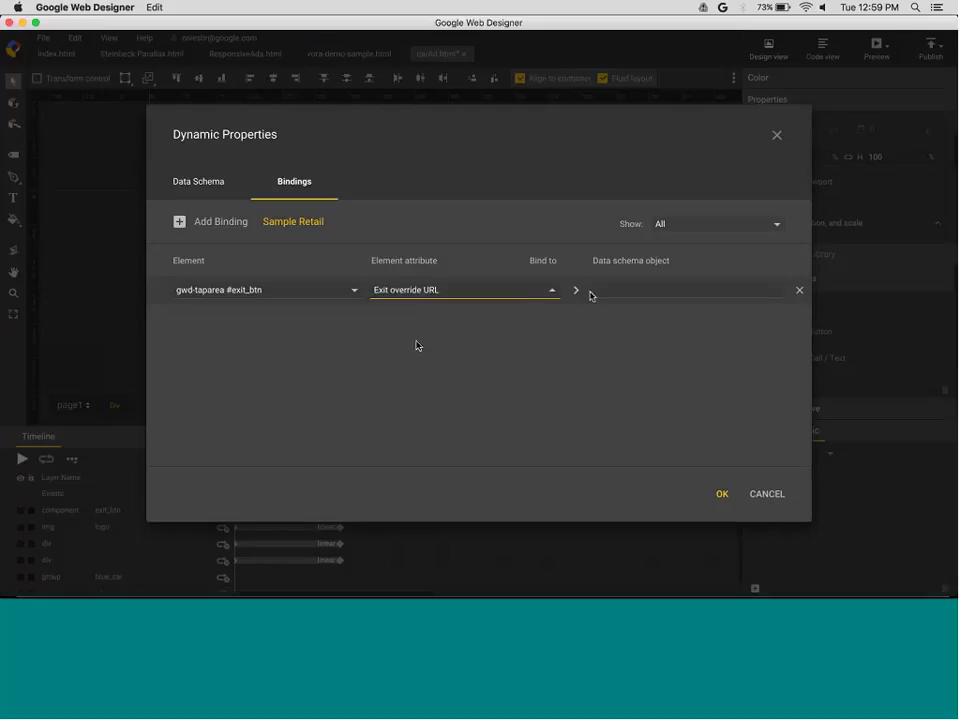
# Bind the exit override URL to the Headline.cta schema object and confirm the dynamic properties
pyautogui.click(592, 292)
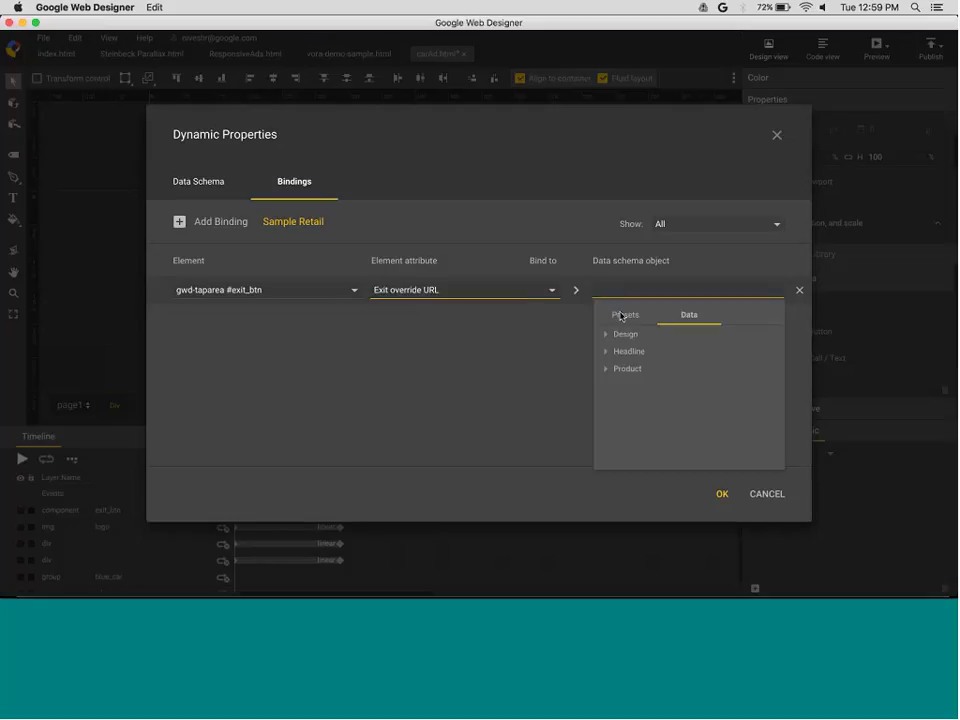
pyautogui.click(620, 316)
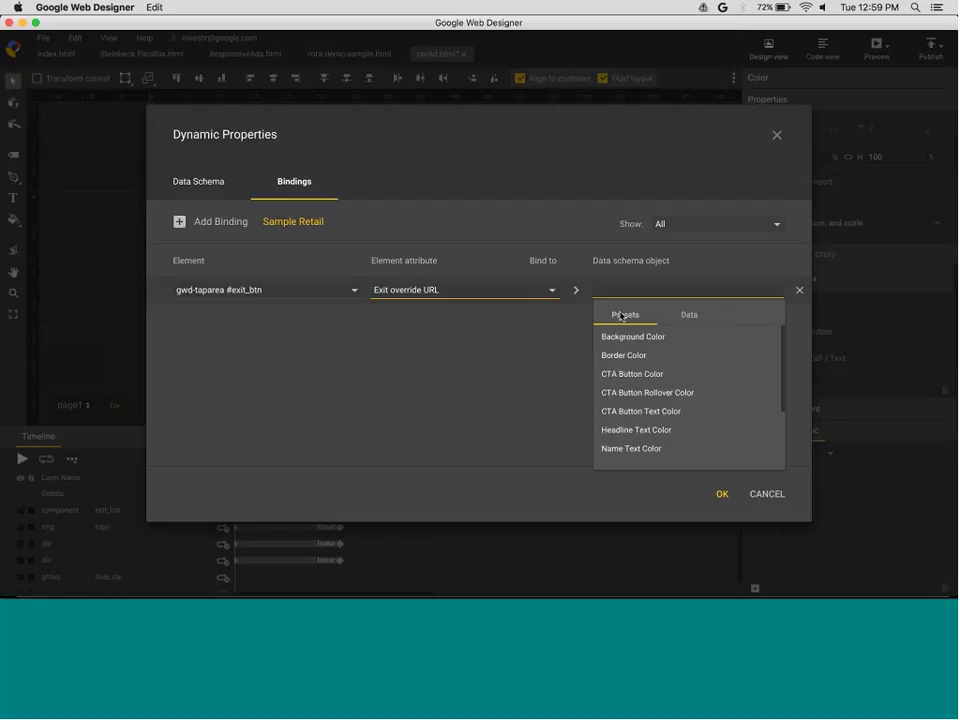
pyautogui.click(690, 315)
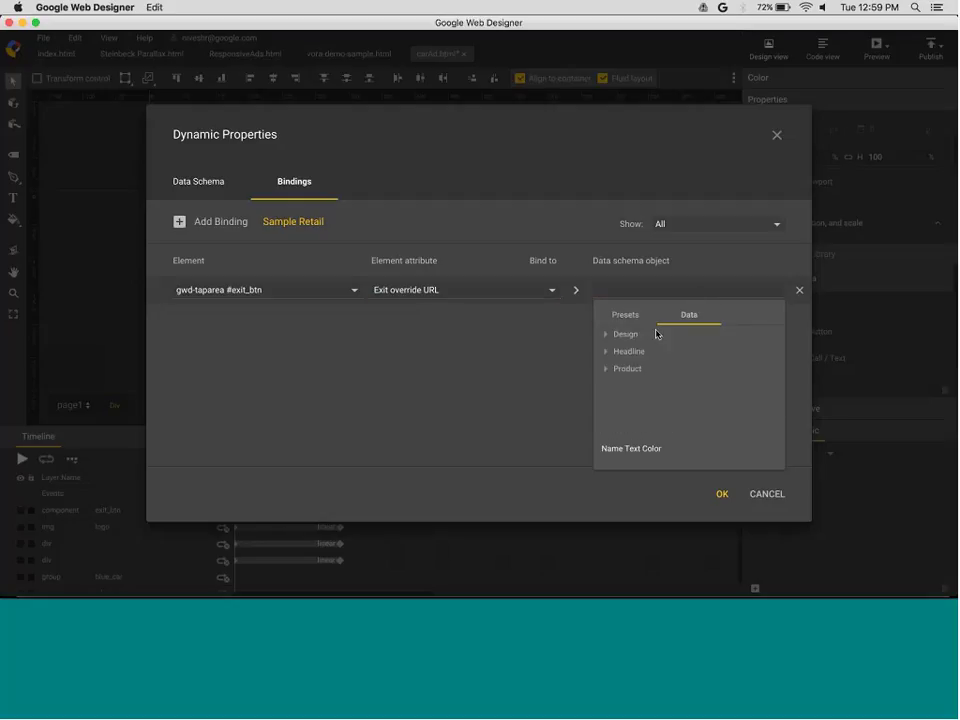
pyautogui.click(606, 351)
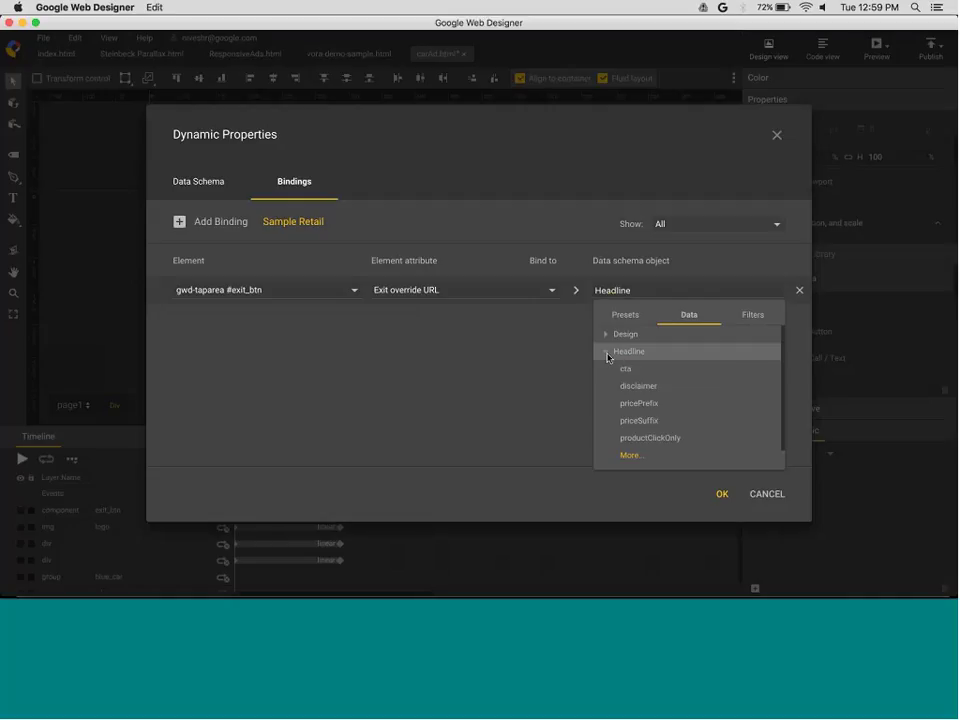
pyautogui.click(607, 355)
pyautogui.click(606, 369)
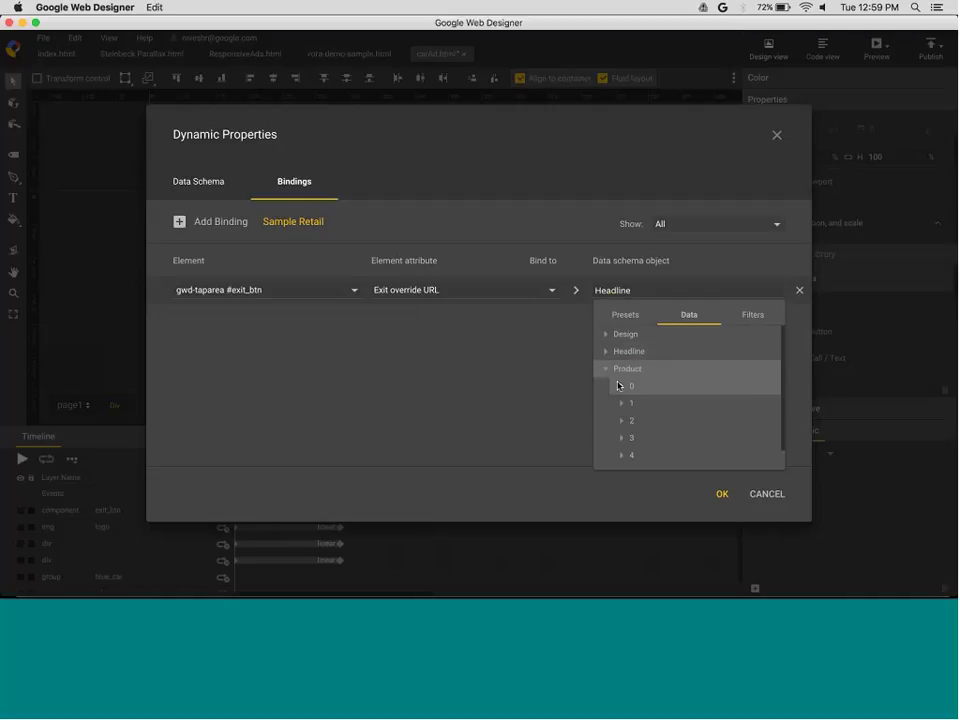
pyautogui.click(618, 386)
pyautogui.click(618, 386)
pyautogui.click(606, 355)
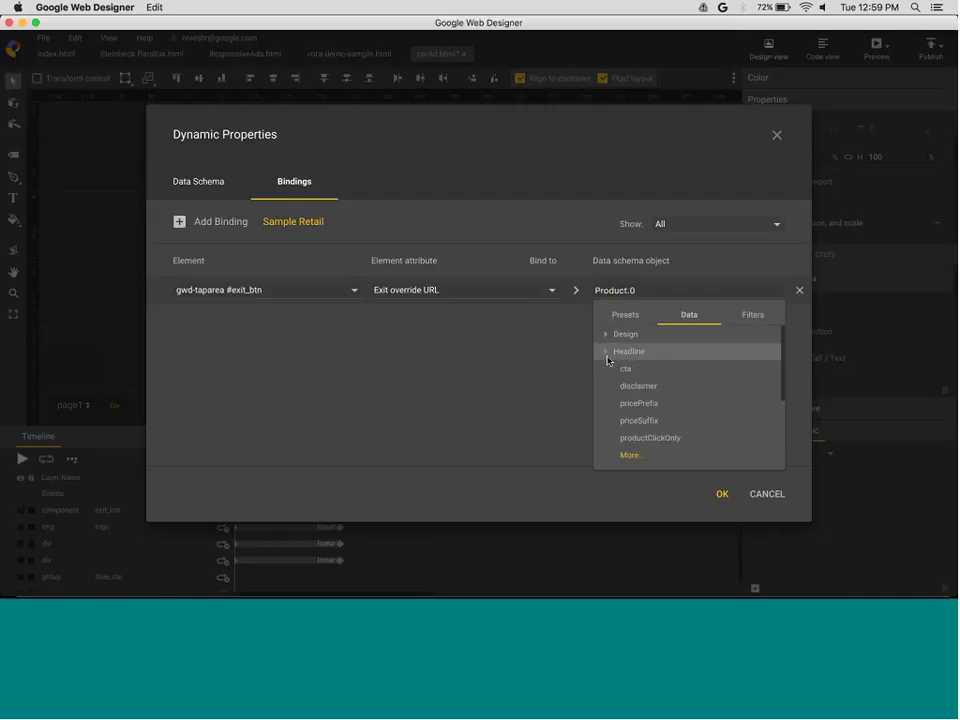
pyautogui.click(625, 368)
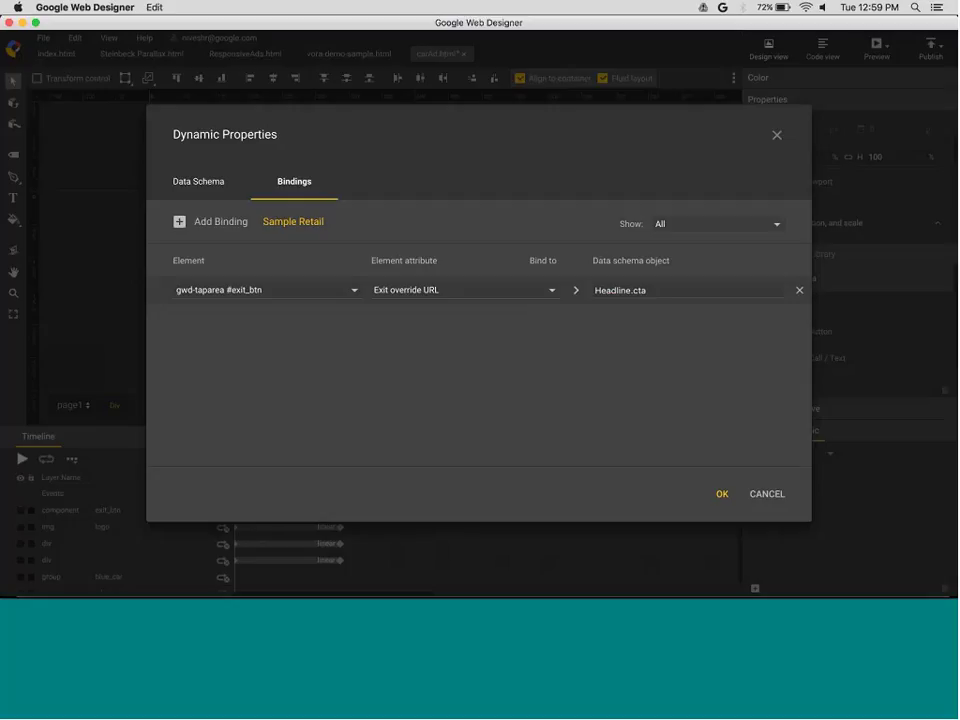
pyautogui.click(722, 494)
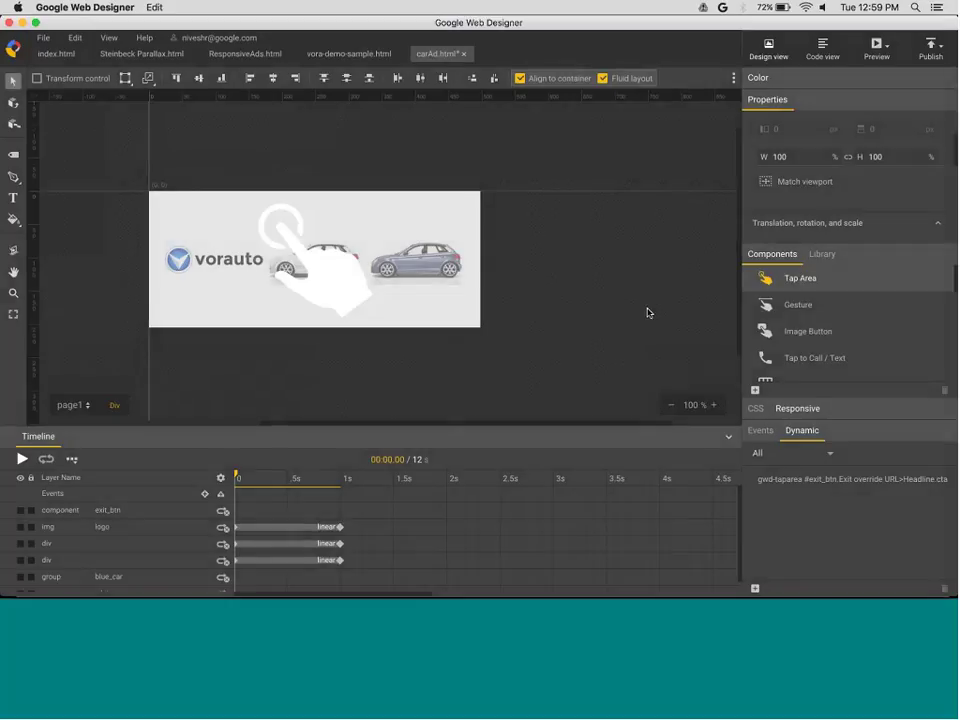
# Preview the banner in Chrome and check which sample feeds are available
pyautogui.press('super+Return')
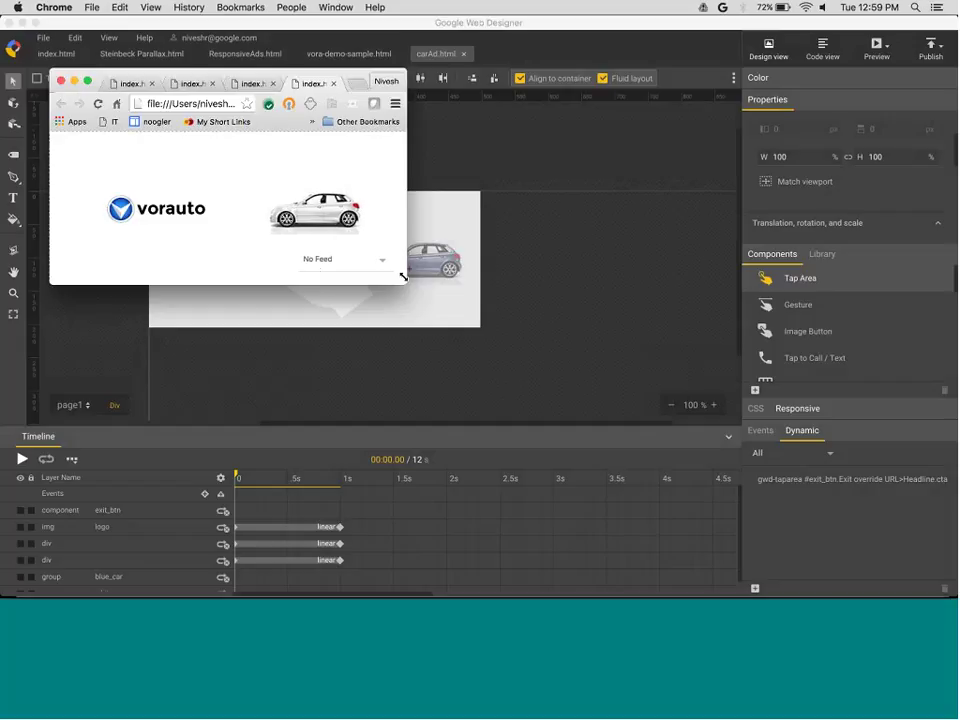
pyautogui.click(348, 268)
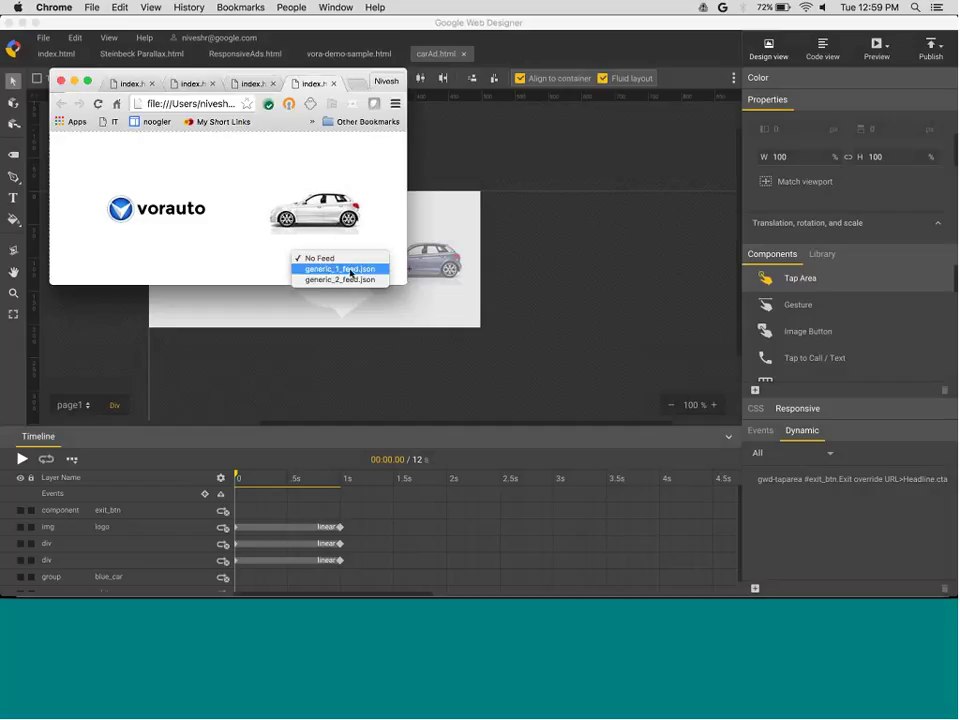
pyautogui.click(378, 243)
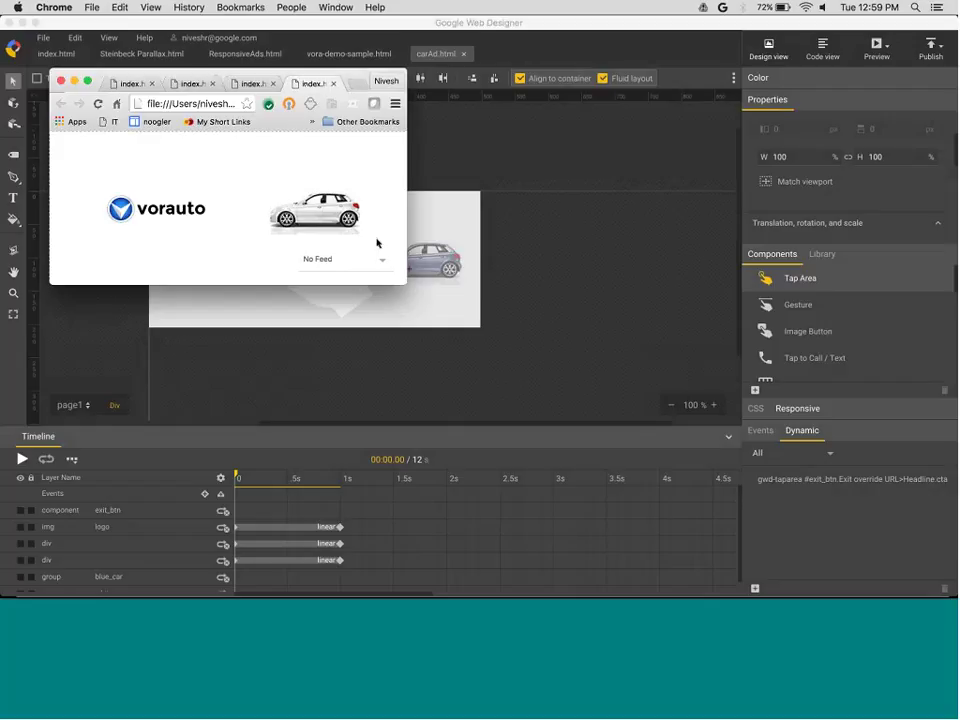
# Switch to Finder and copy generic_NY_feed.json and generic_SF_feed.json from the Desktop into the feeds folder of carAd_start
pyautogui.press('super+Tab')
pyautogui.press('super+Tab')
pyautogui.press('super+Tab')
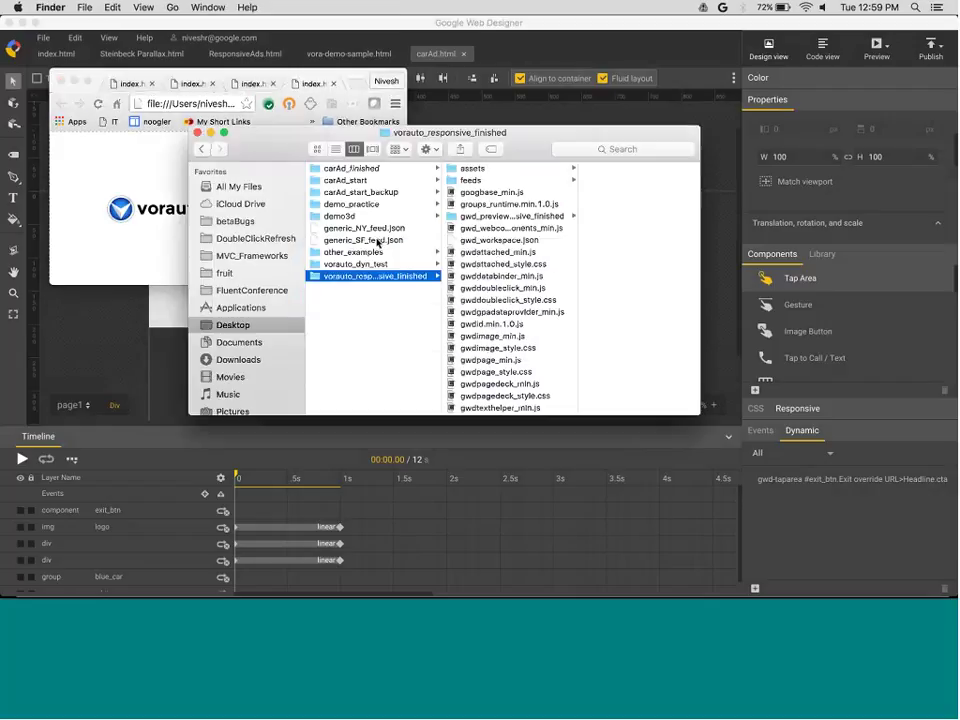
pyautogui.click(362, 228)
pyautogui.keyDown('shift'); pyautogui.click(362, 241); pyautogui.keyUp('shift')
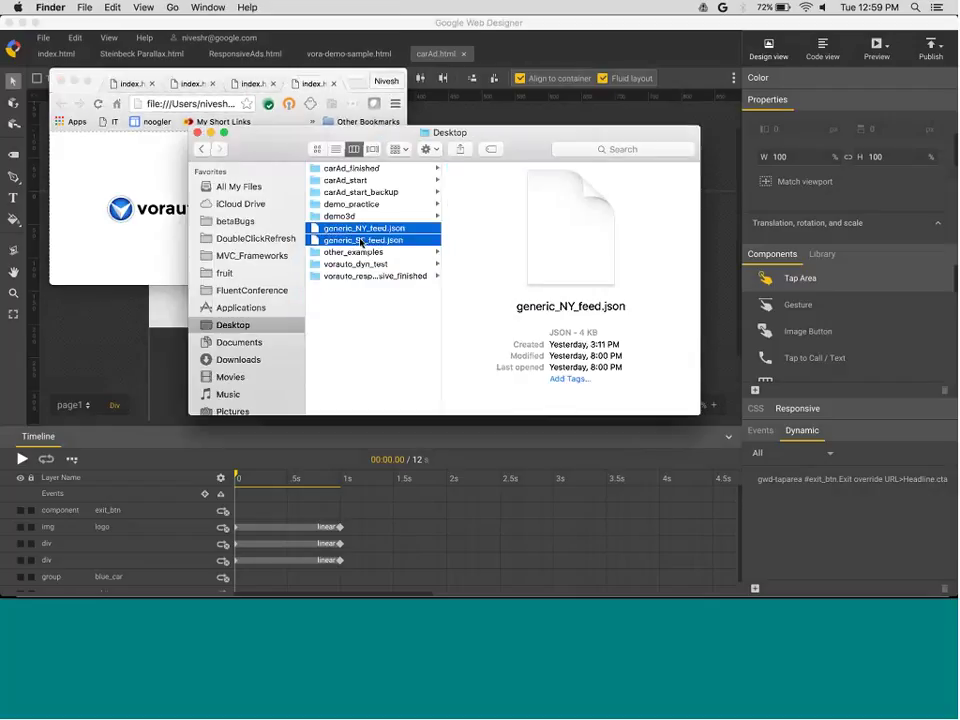
pyautogui.click(376, 182)
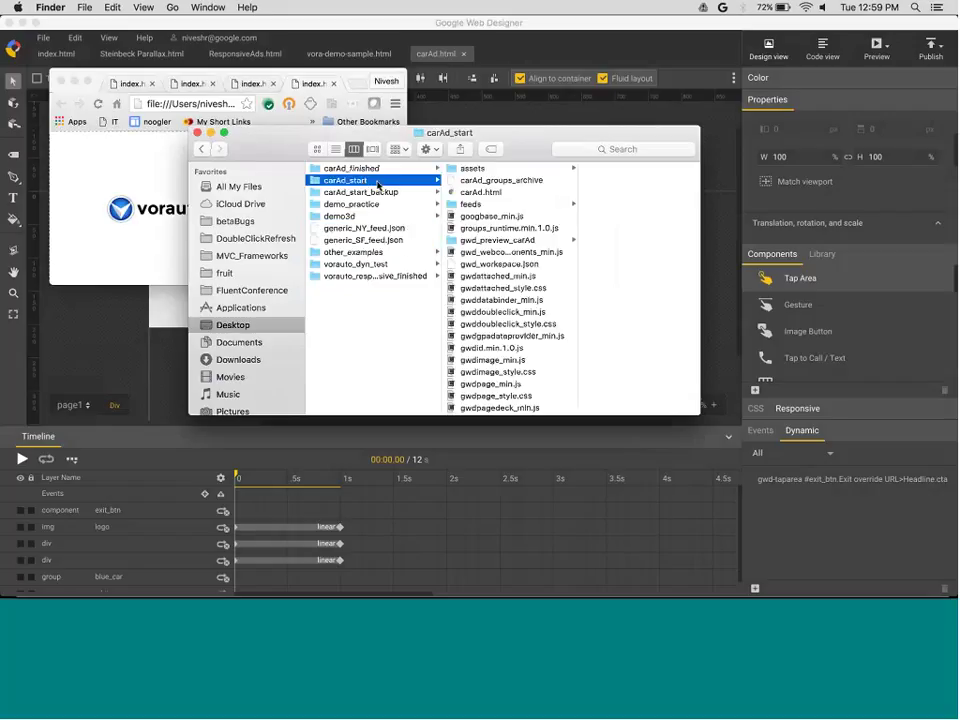
pyautogui.click(470, 204)
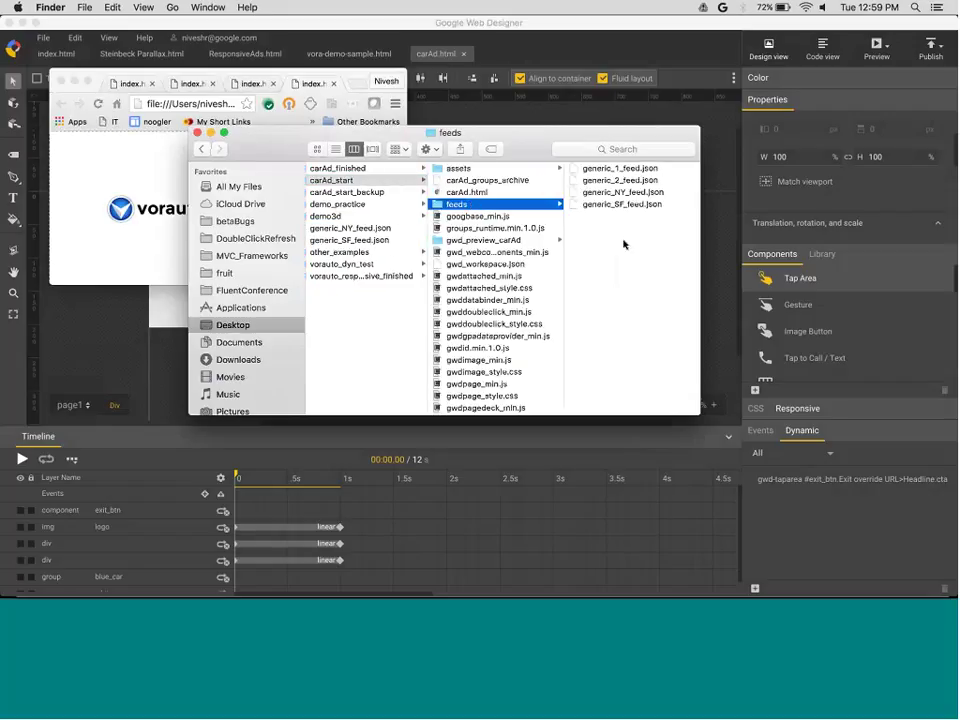
# Return to Google Web Designer and preview the banner in Chrome with the generic_NY_feed.json feed
pyautogui.click(718, 130)
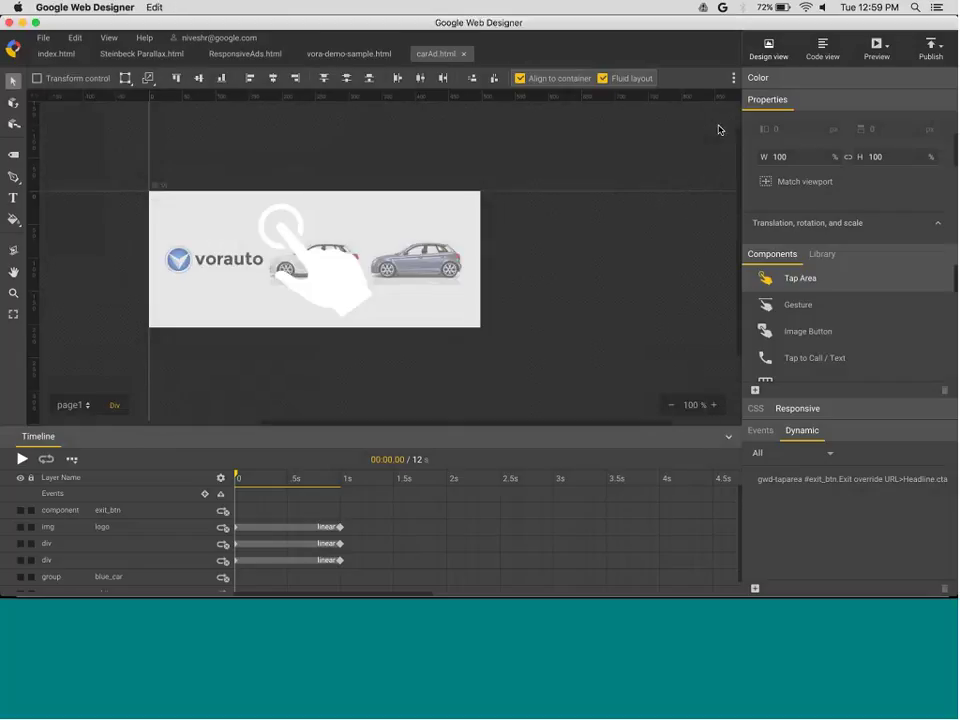
pyautogui.press('super+Return')
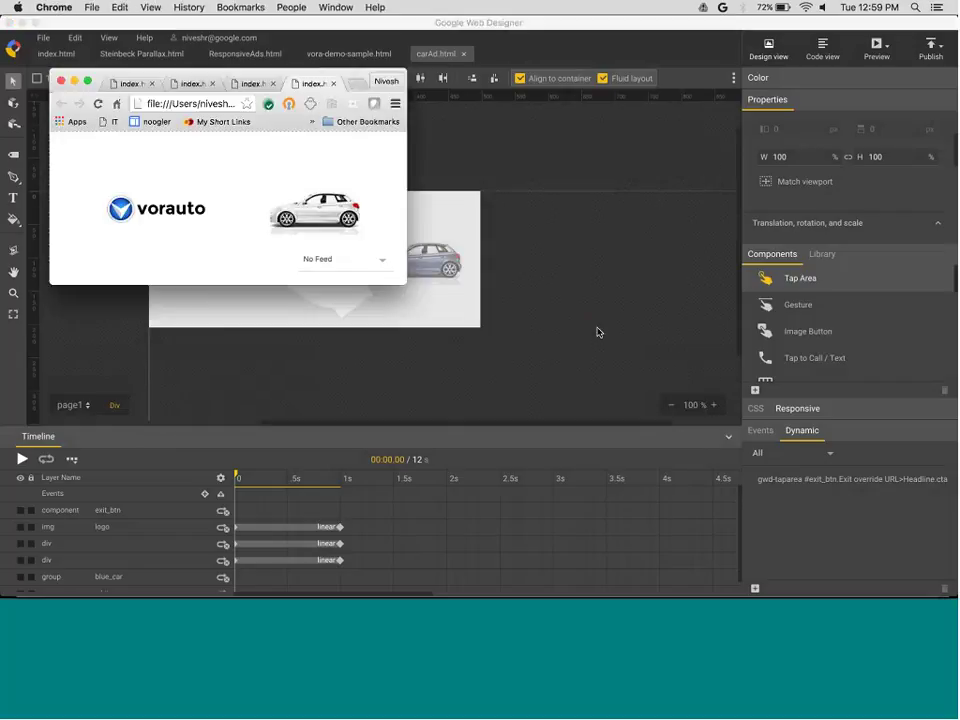
pyautogui.click(379, 263)
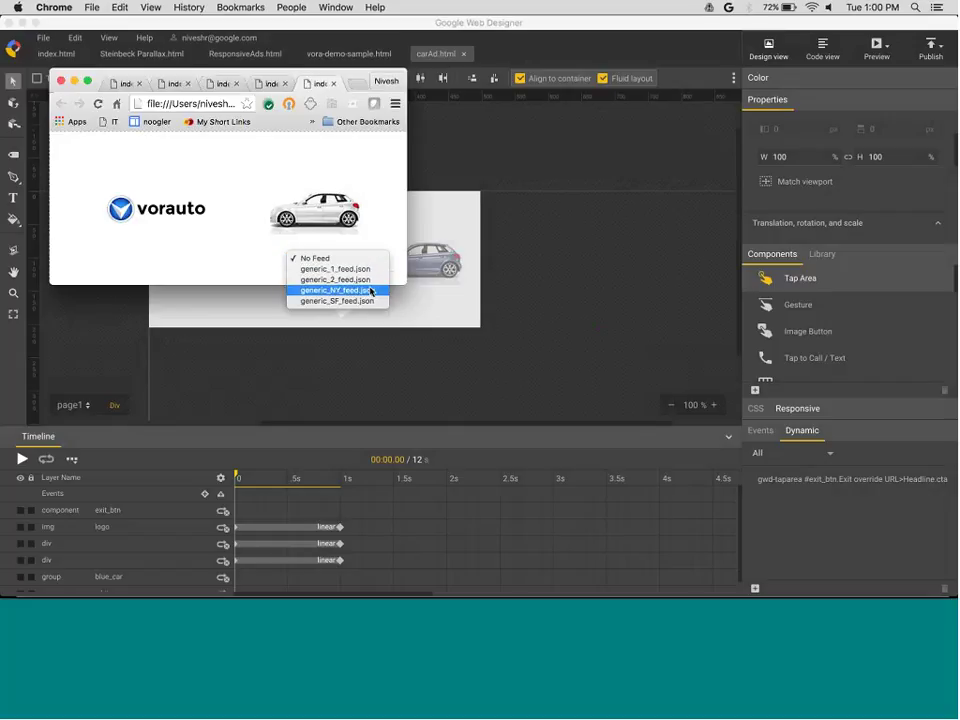
pyautogui.click(370, 290)
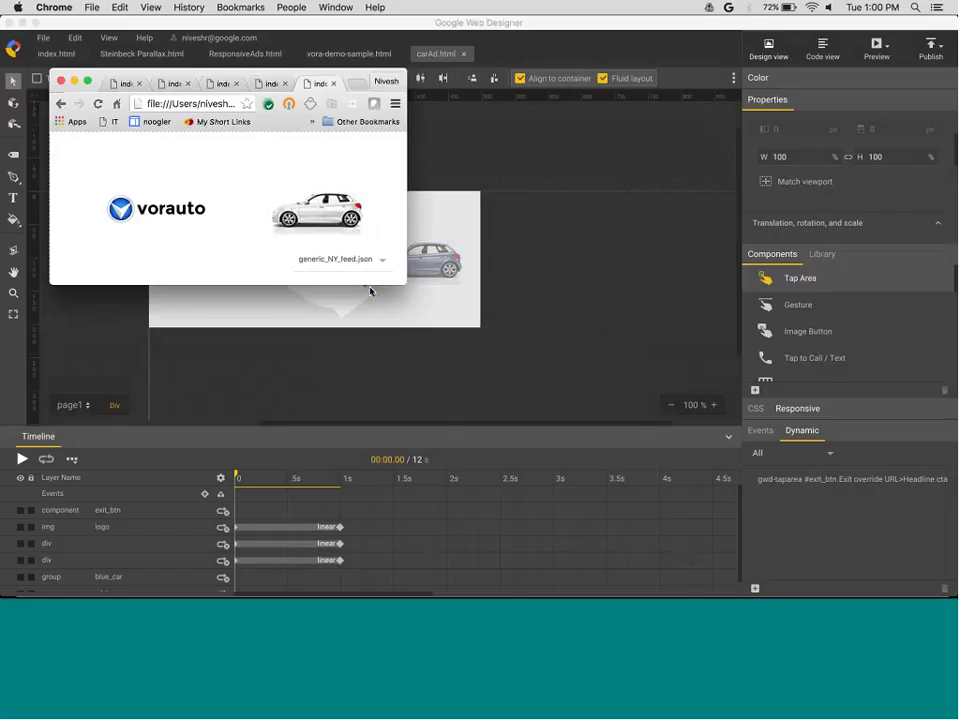
# Test the banner's exit with the New York feed and examine the opened map page in an enlarged browser window
pyautogui.click(231, 171)
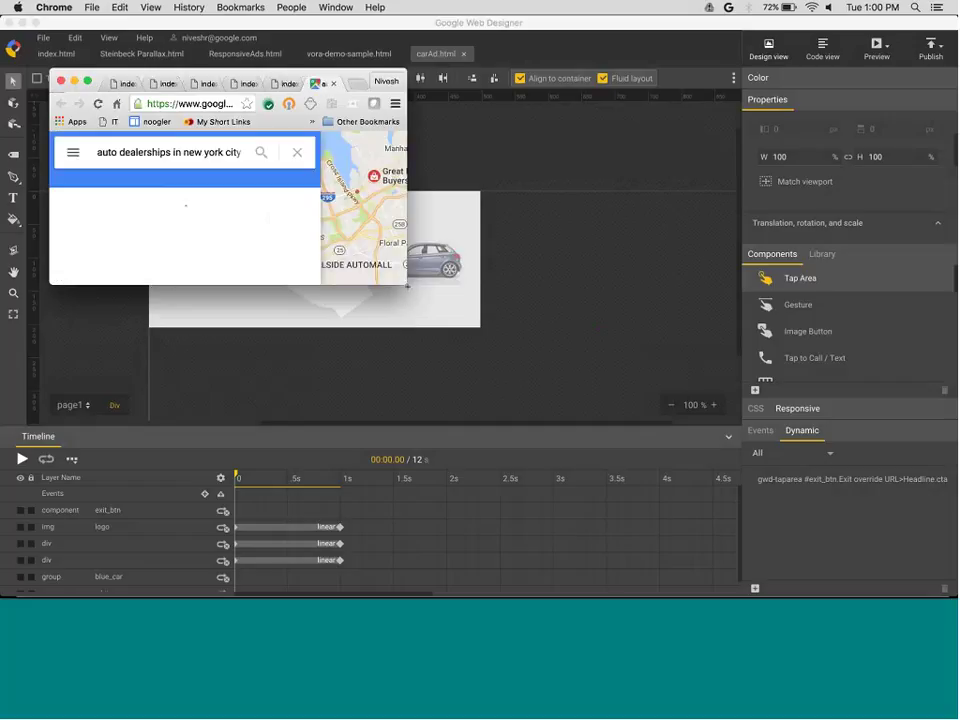
pyautogui.moveTo(405, 285); pyautogui.dragTo(850, 517)
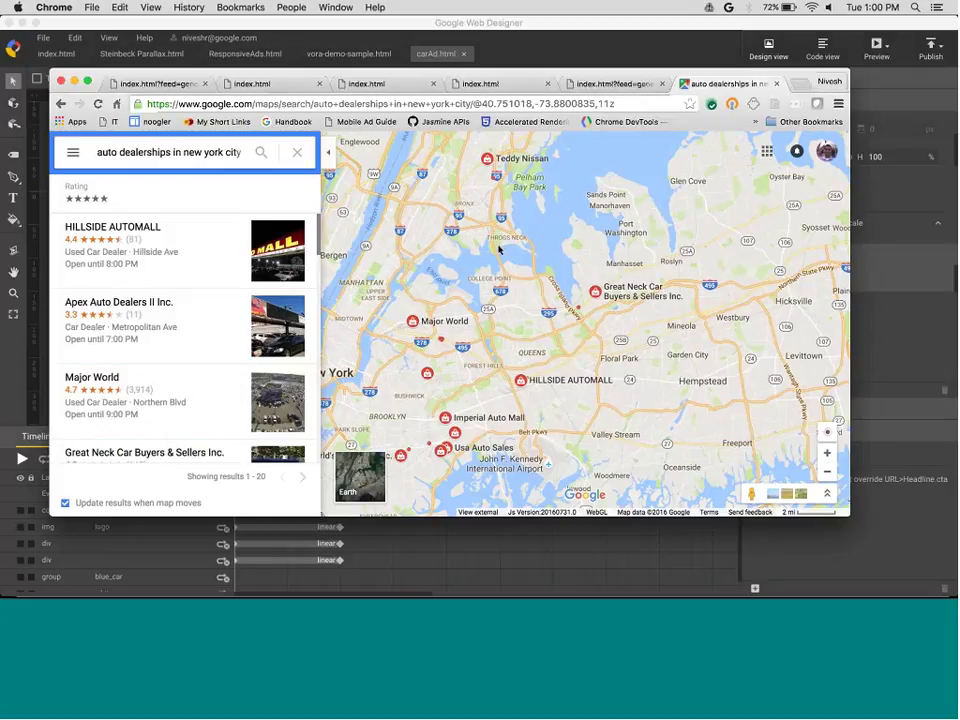
pyautogui.moveTo(499, 249); pyautogui.dragTo(602, 413)
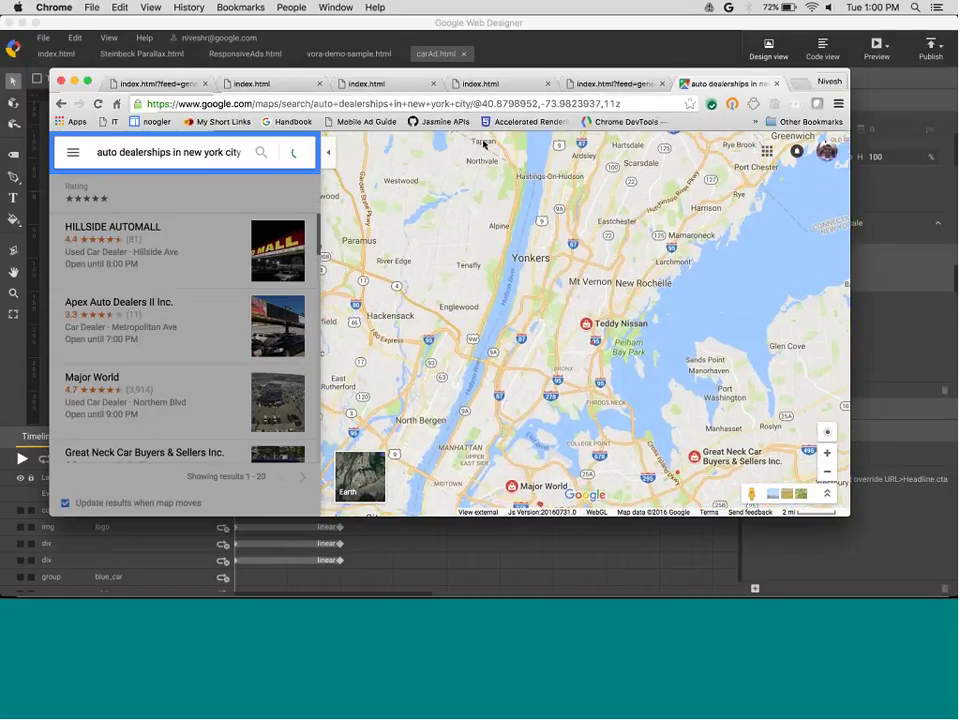
# Switch the banner preview to the generic_SF_feed.json feed and test its exit
pyautogui.click(608, 82)
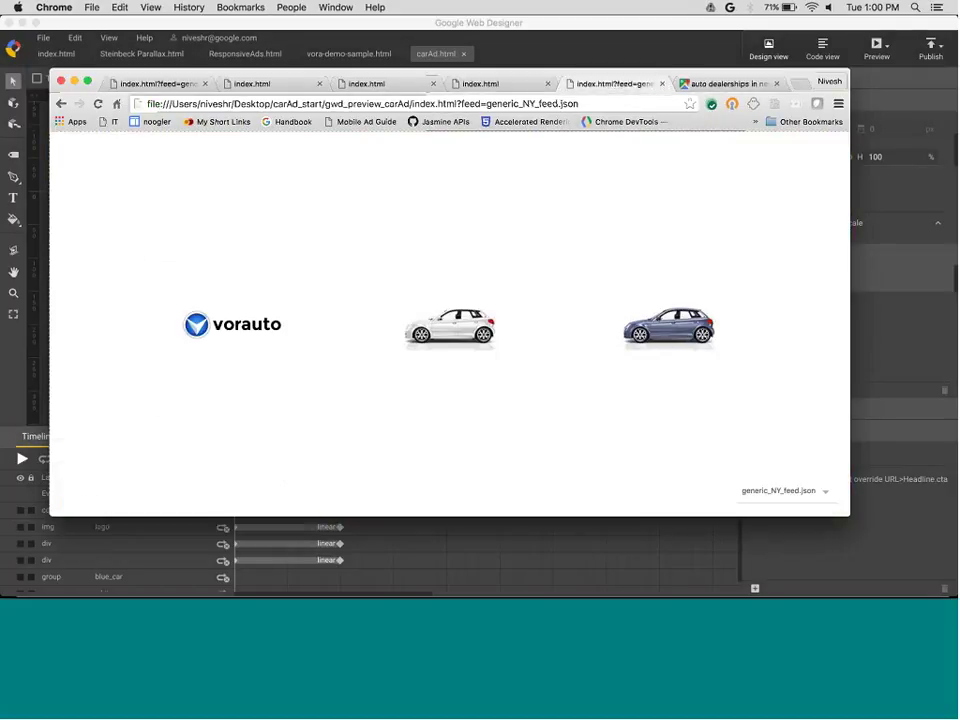
pyautogui.click(766, 490)
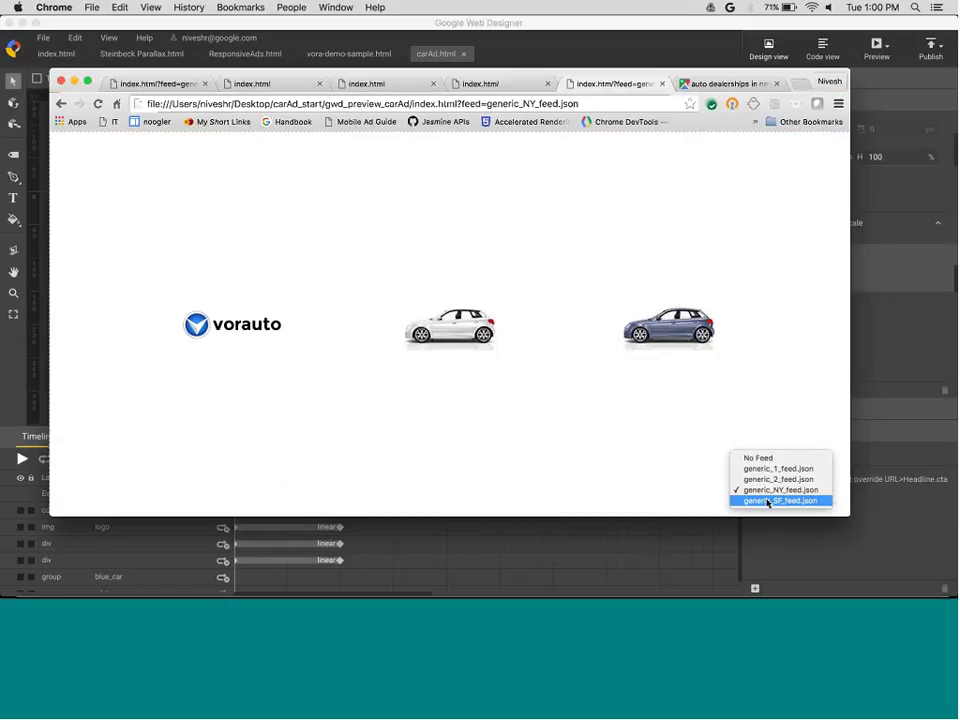
pyautogui.click(768, 501)
pyautogui.click(561, 240)
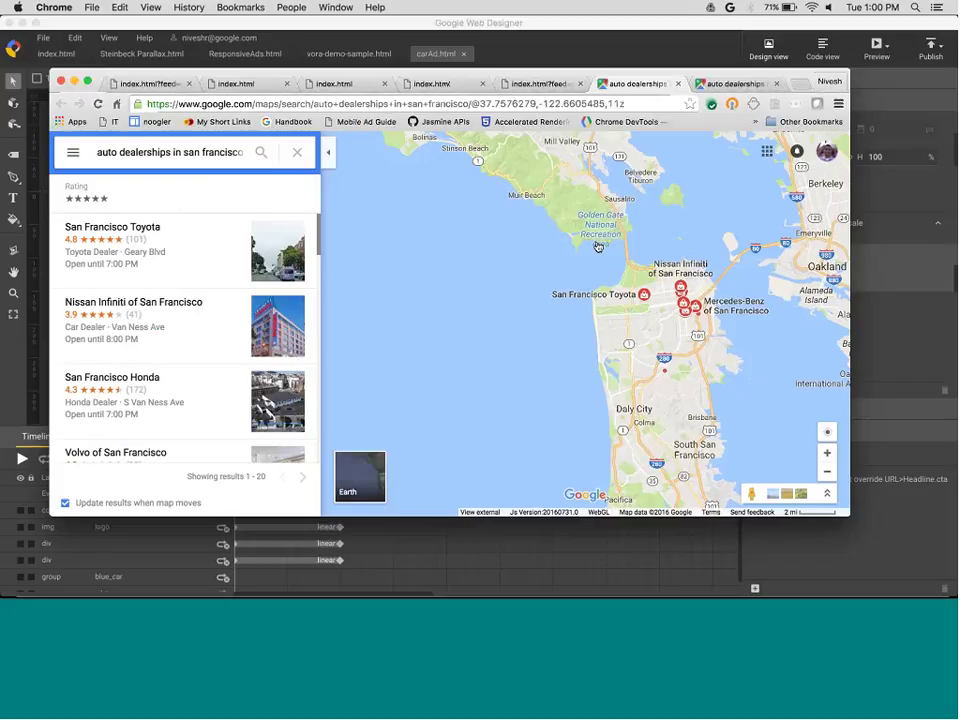
# Switch to Google Web Designer and show page1_1 of the index.html document
pyautogui.press('super+Tab')
pyautogui.press('super+Tab')
pyautogui.press('super+Tab')
pyautogui.press('super+Tab')
pyautogui.press('super+Tab')
pyautogui.press('super+Tab')
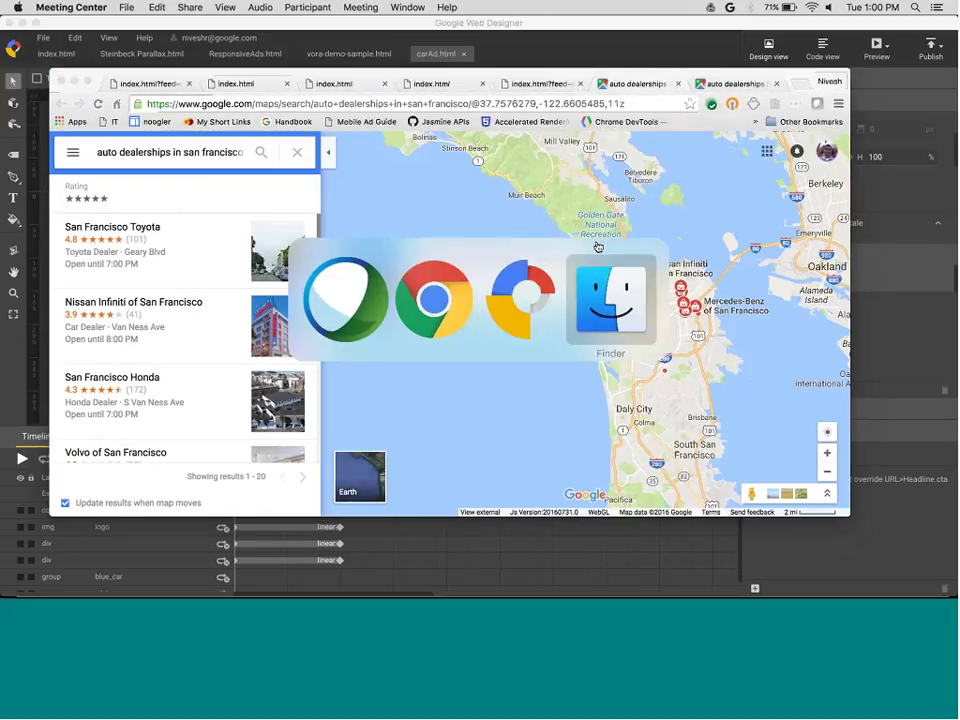
pyautogui.press('super+Tab')
pyautogui.press('super+Tab')
pyautogui.press('super+Tab')
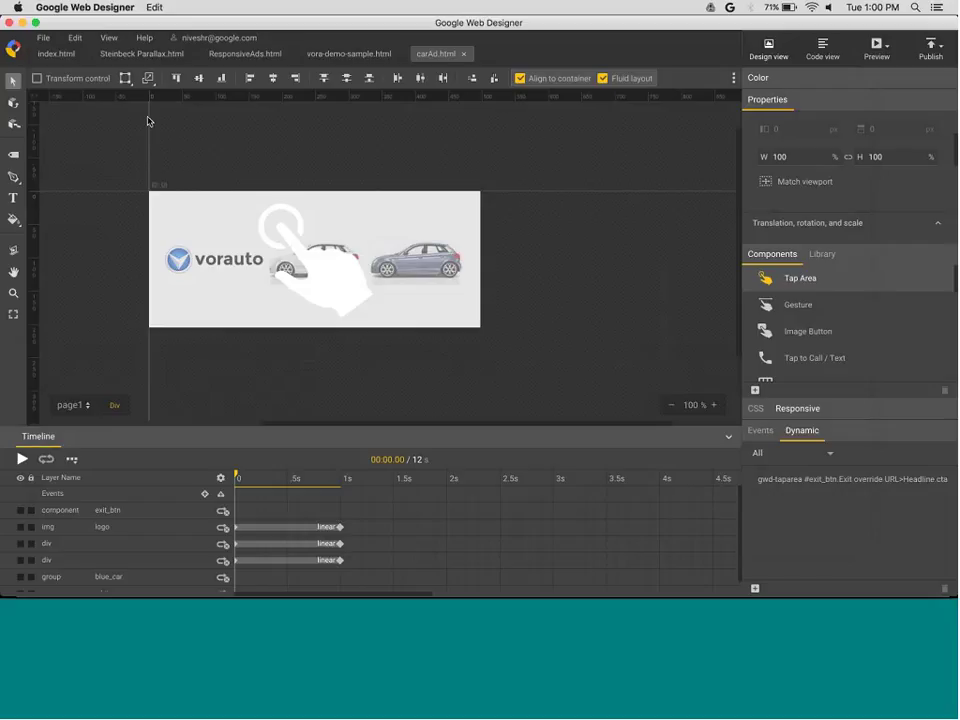
pyautogui.click(69, 64)
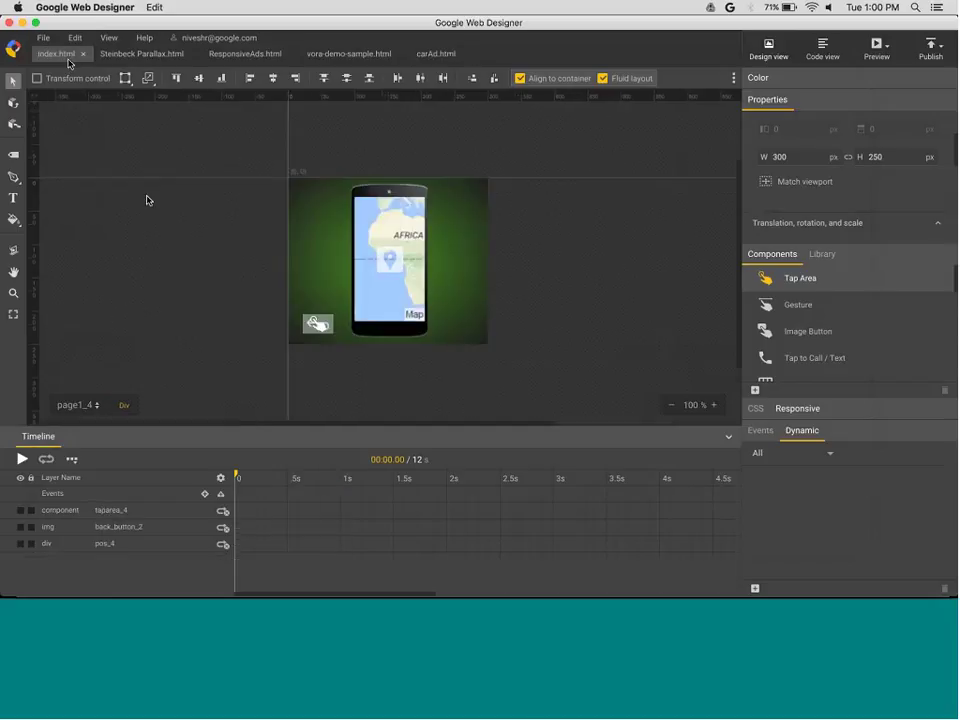
pyautogui.click(93, 407)
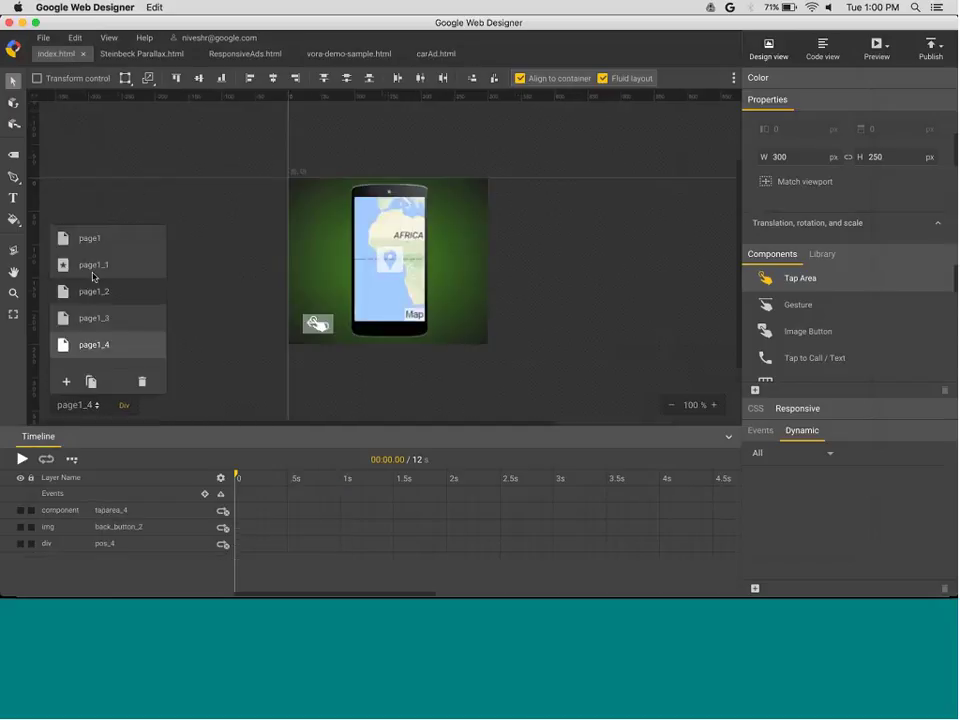
pyautogui.click(93, 266)
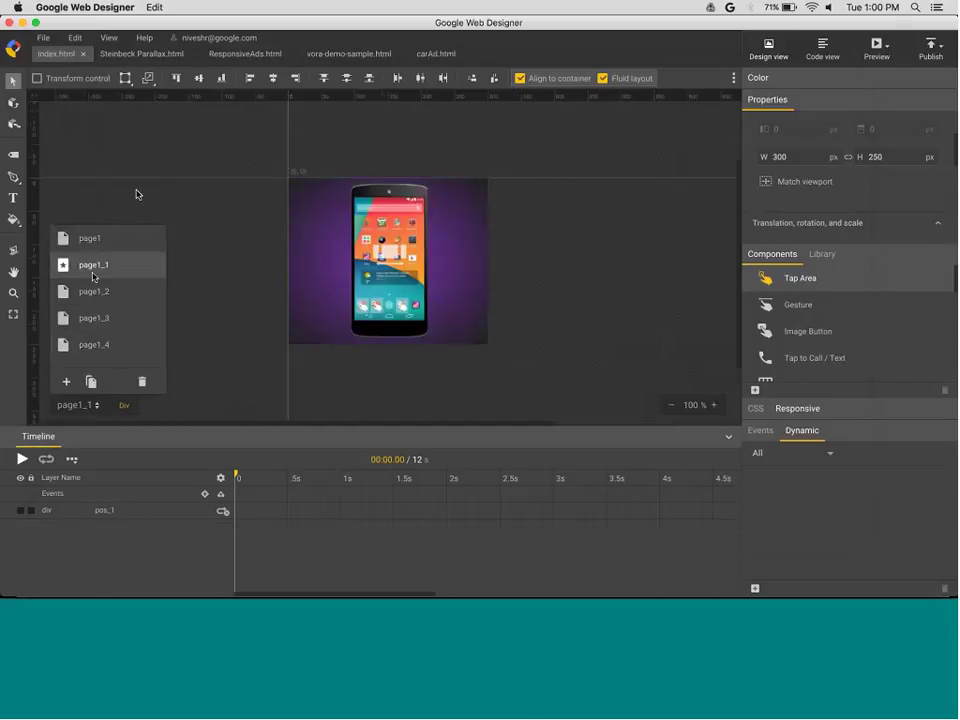
# Preview index.html in Chrome and test two of the phone's app icons, going back to the home screen after each
pyautogui.press('super+Return')
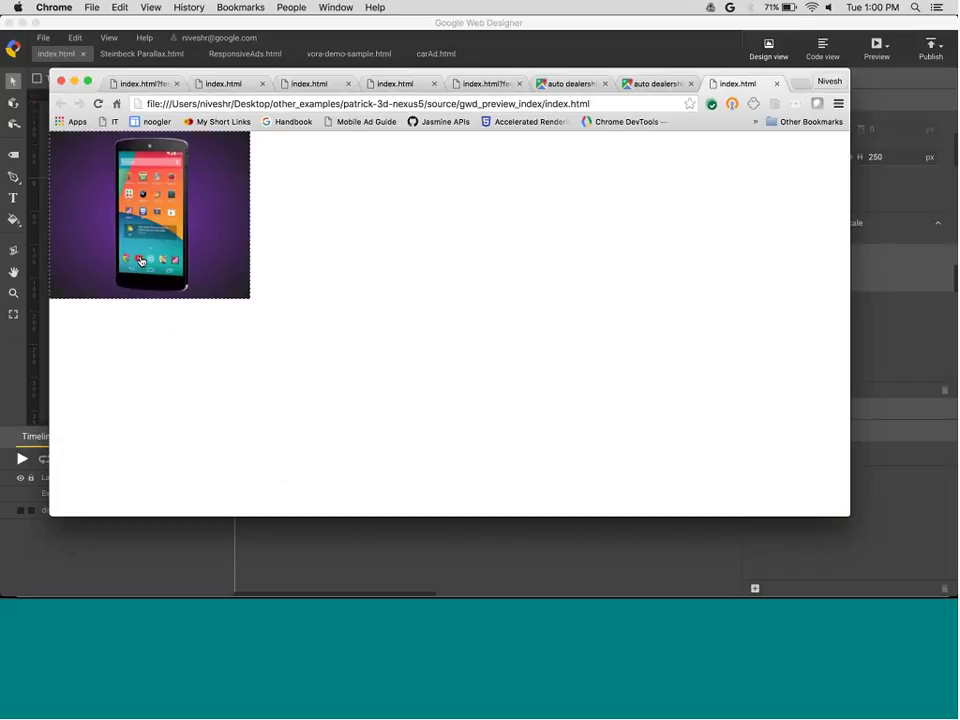
pyautogui.click(146, 257)
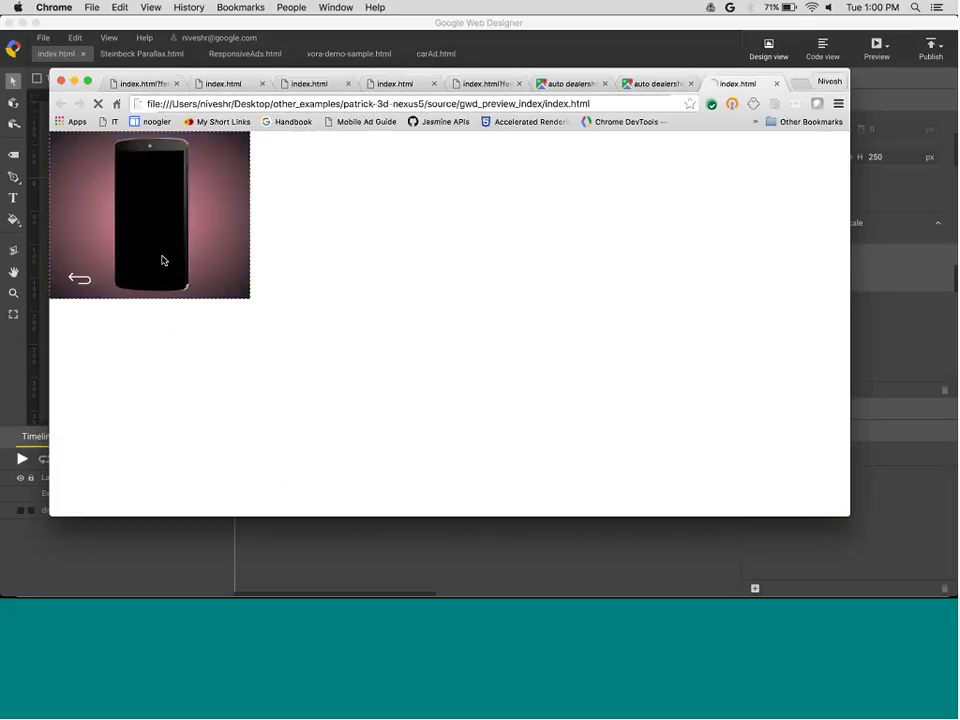
pyautogui.click(80, 279)
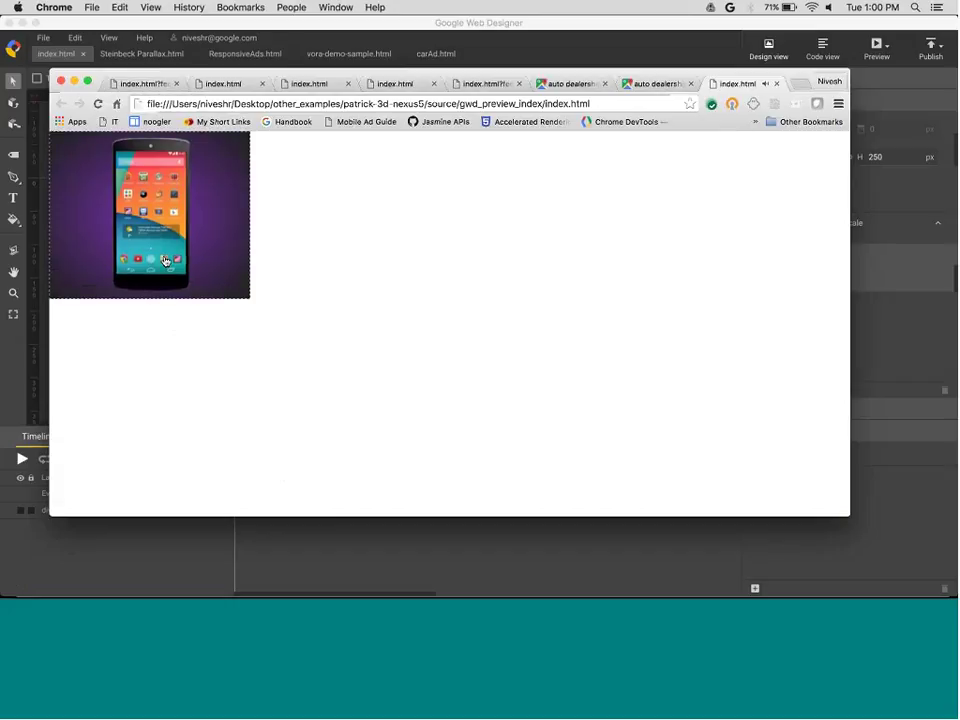
pyautogui.click(166, 261)
pyautogui.click(82, 279)
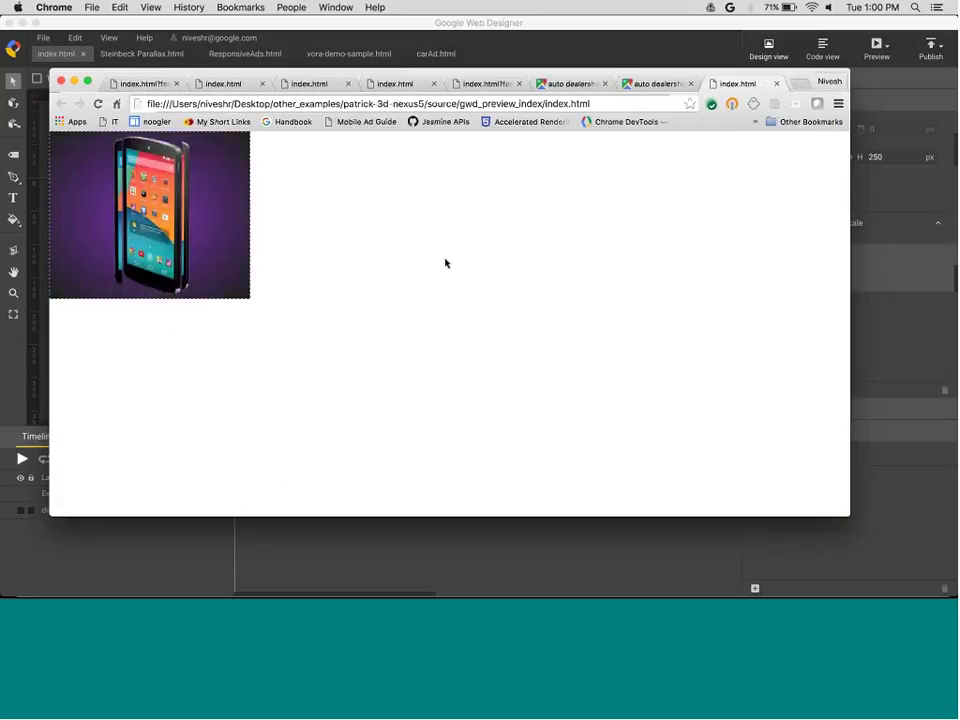
# Return to Google Web Designer, scrub the Steinbeck Parallax.html timeline to about 2 s, and preview the animation in Chrome before closing its preview
pyautogui.press('super+Tab')
pyautogui.click(446, 264)
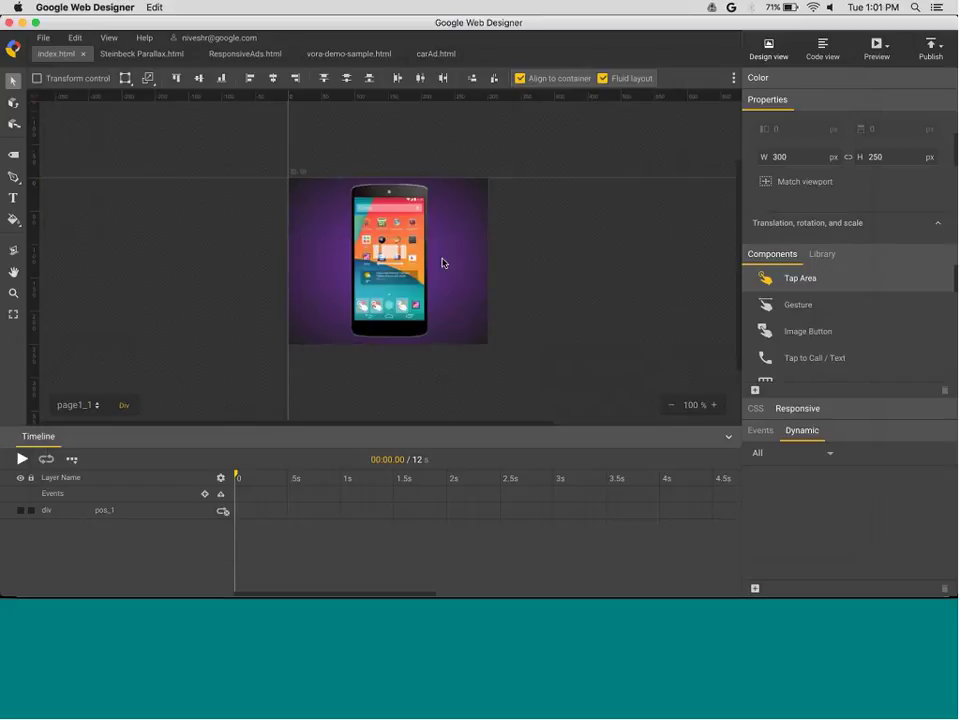
pyautogui.click(155, 55)
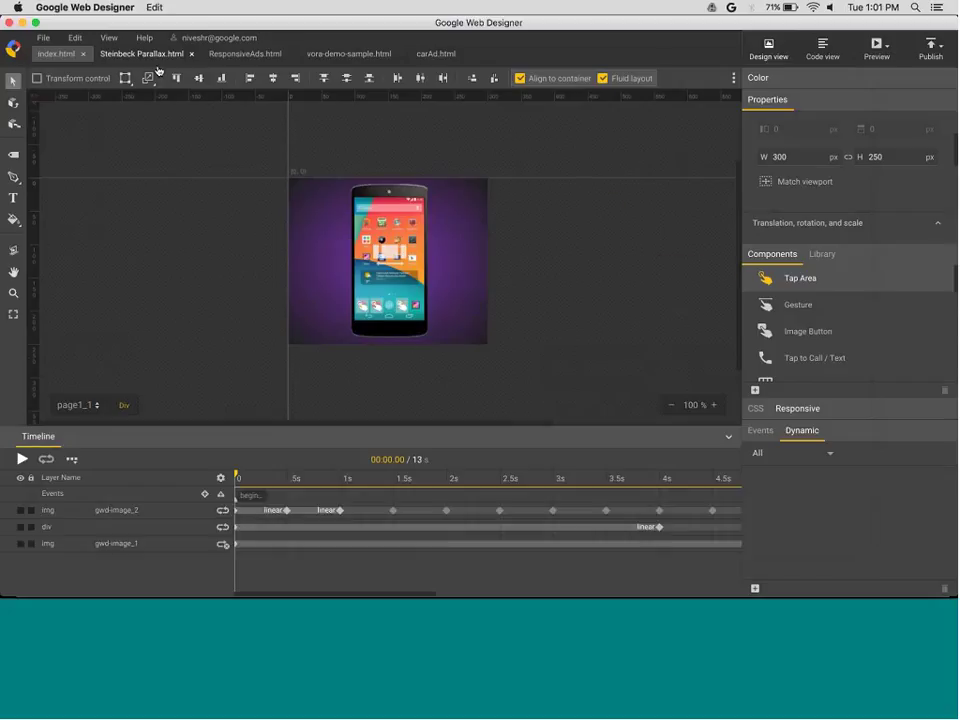
pyautogui.moveTo(236, 475); pyautogui.dragTo(435, 495)
pyautogui.press('super+Return')
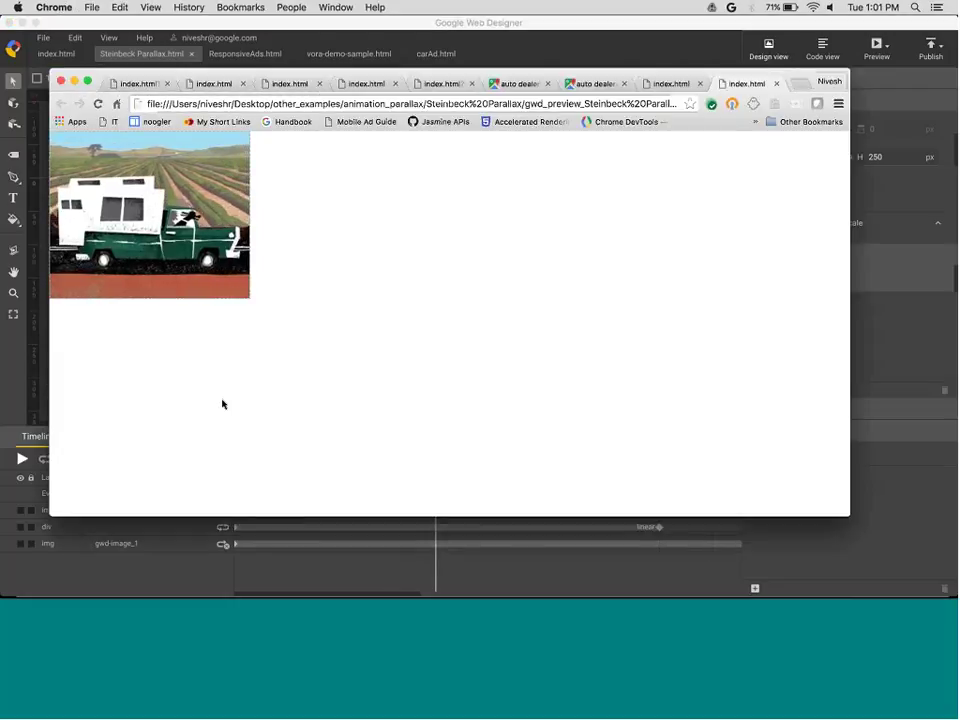
pyautogui.press('super+w')
# Switch back to Google Web Designer and display the responsive media rules of ResponsiveAds.html
pyautogui.press('super+Tab')
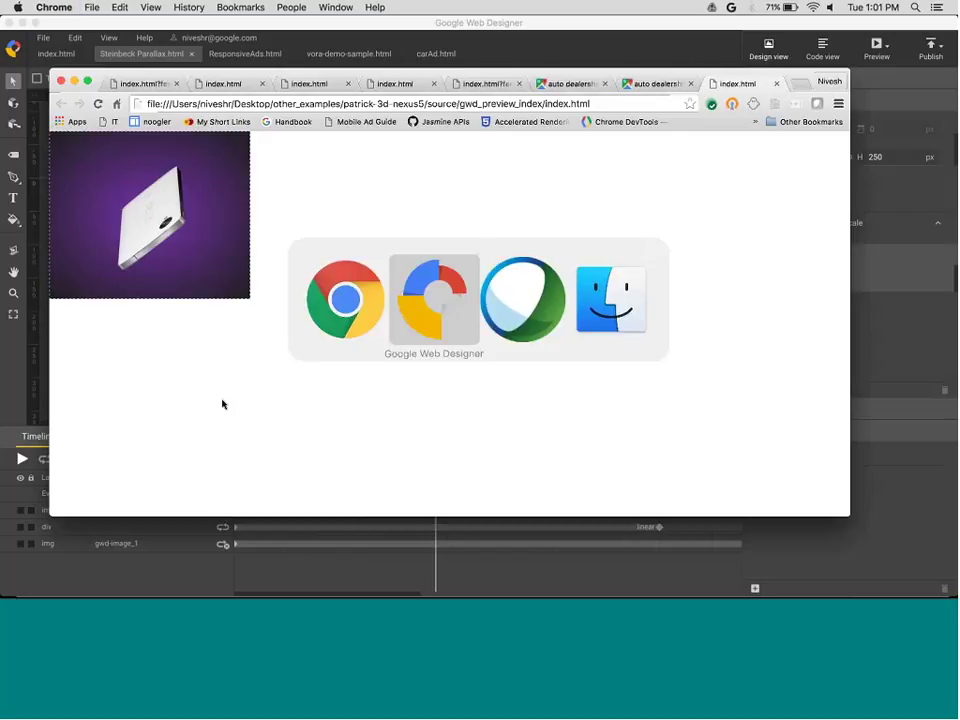
pyautogui.click(243, 55)
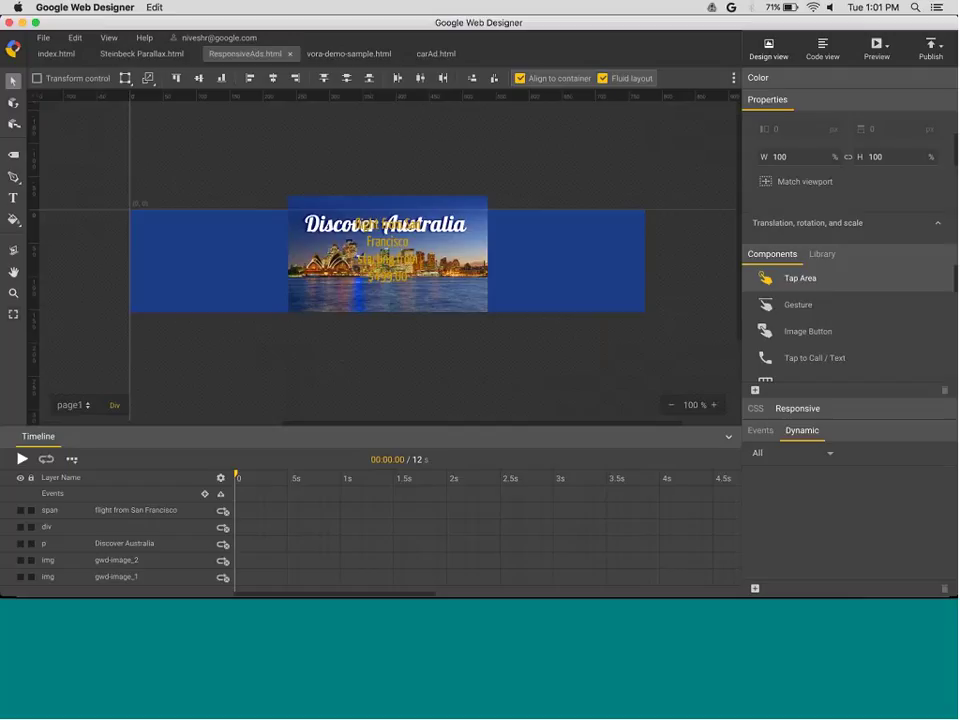
pyautogui.click(797, 408)
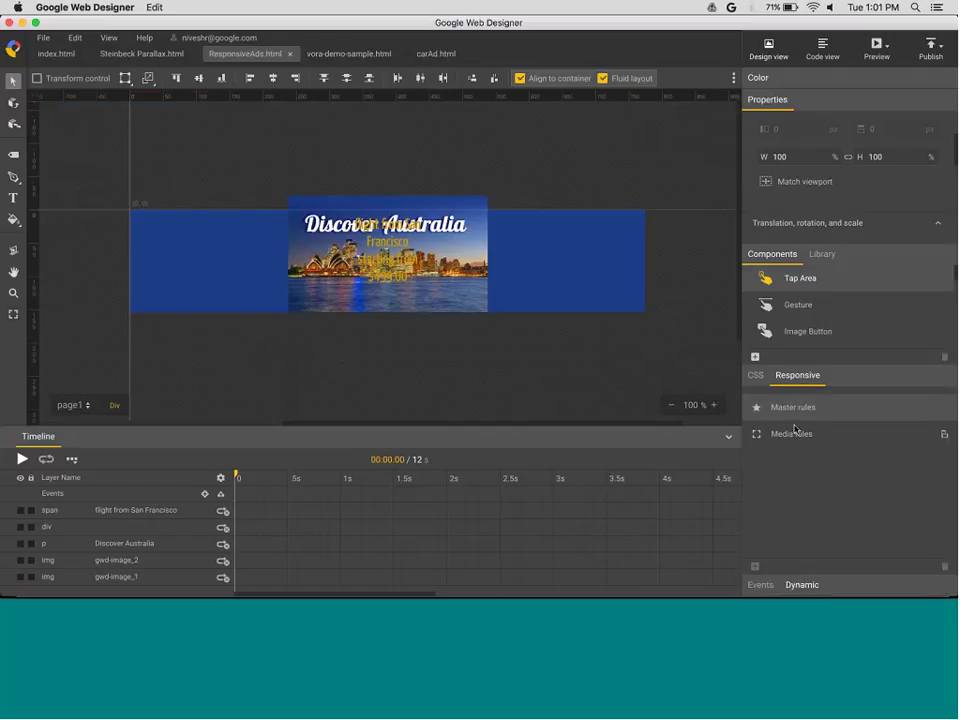
pyautogui.click(795, 433)
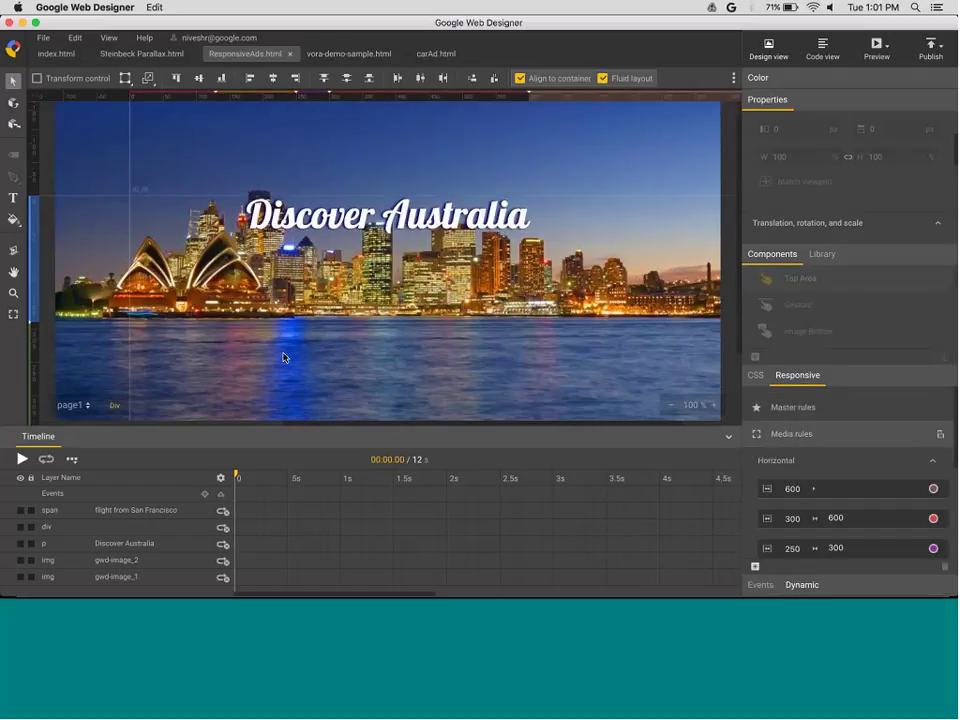
# Test the Discover Australia banner's responsiveness by shrinking its viewport and enlarging it to about 779 × 445 px
pyautogui.click(14, 313)
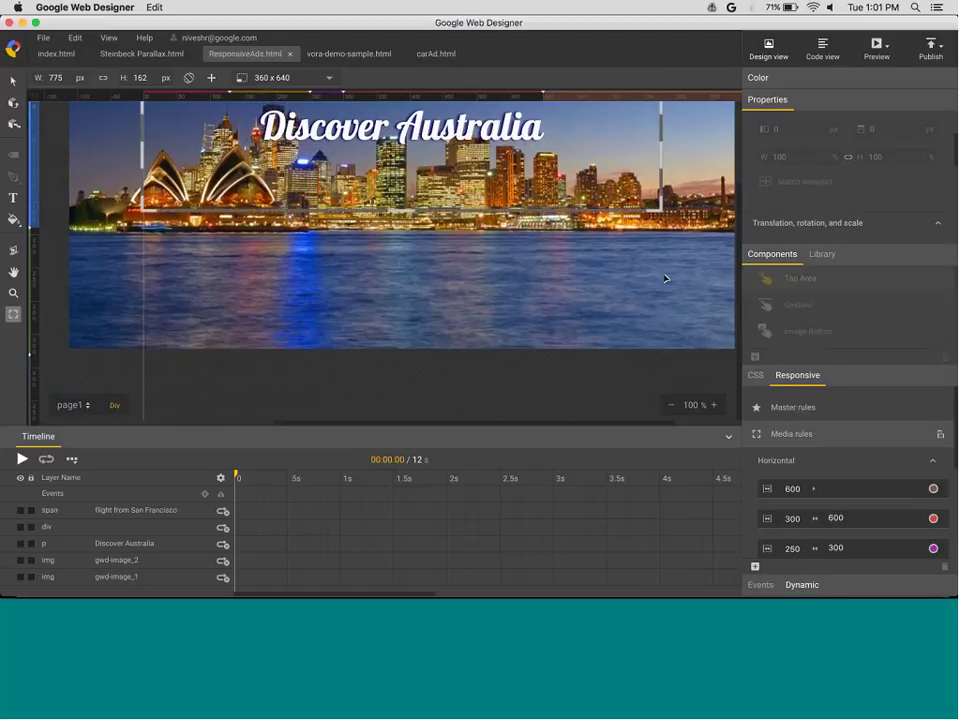
pyautogui.moveTo(669, 332); pyautogui.dragTo(365, 340)
pyautogui.moveTo(364, 284); pyautogui.dragTo(666, 324)
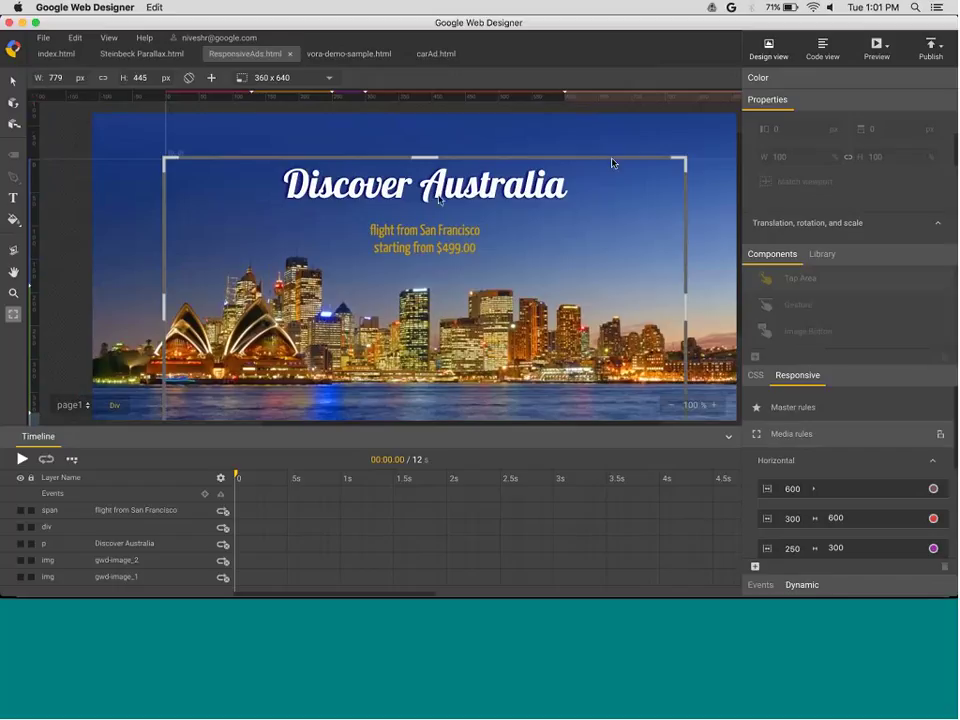
pyautogui.click(823, 50)
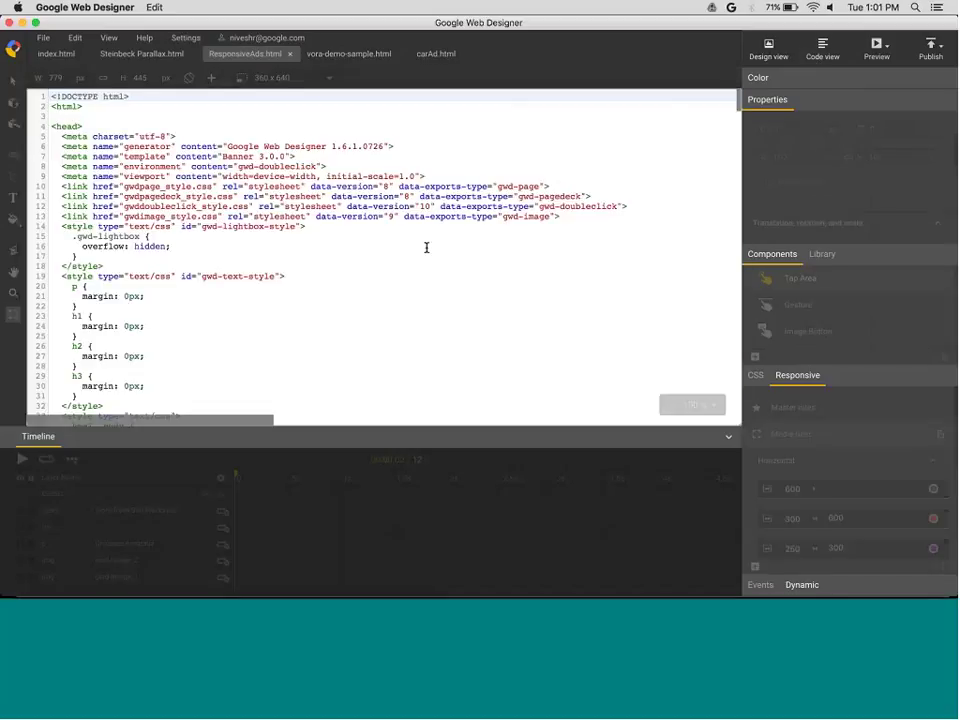
pyautogui.scroll(-20, 426, 247)
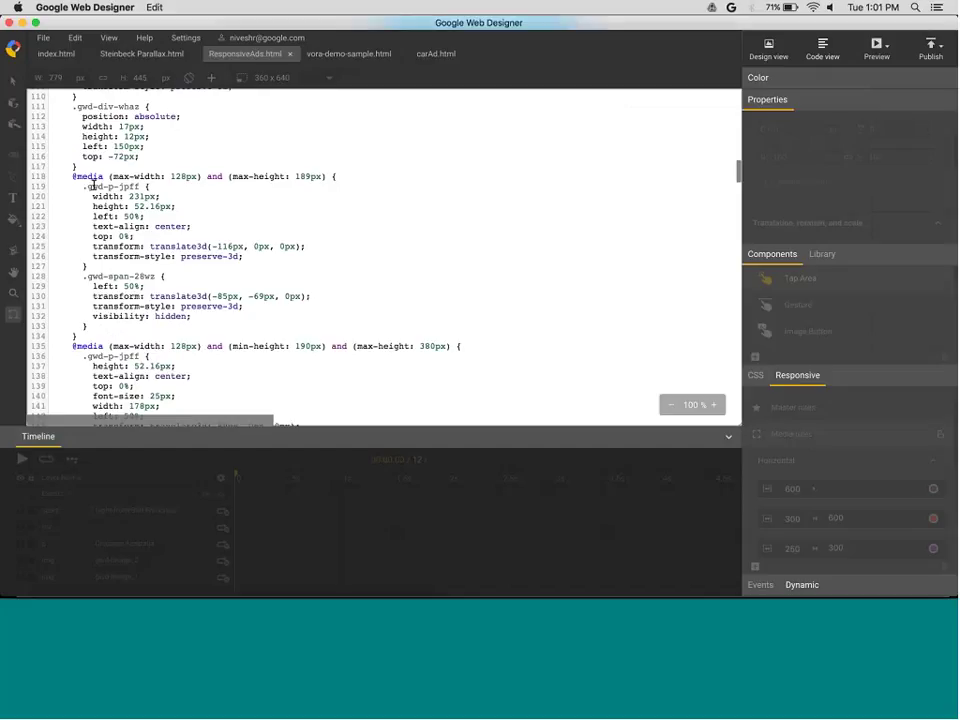
pyautogui.scroll(-12, 92, 186)
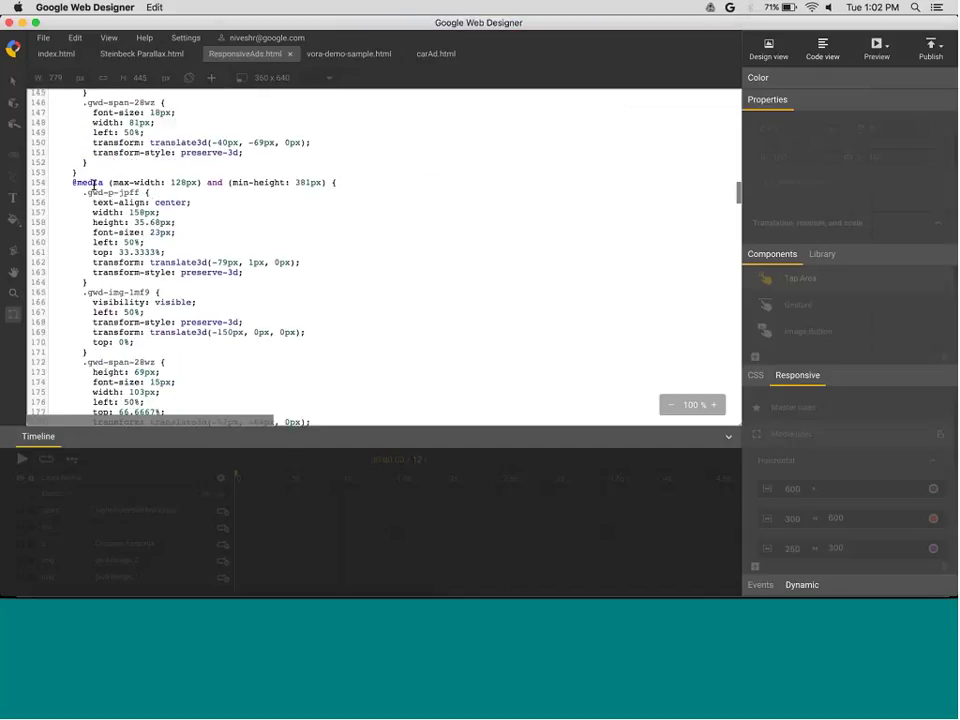
pyautogui.scroll(-2, 92, 186)
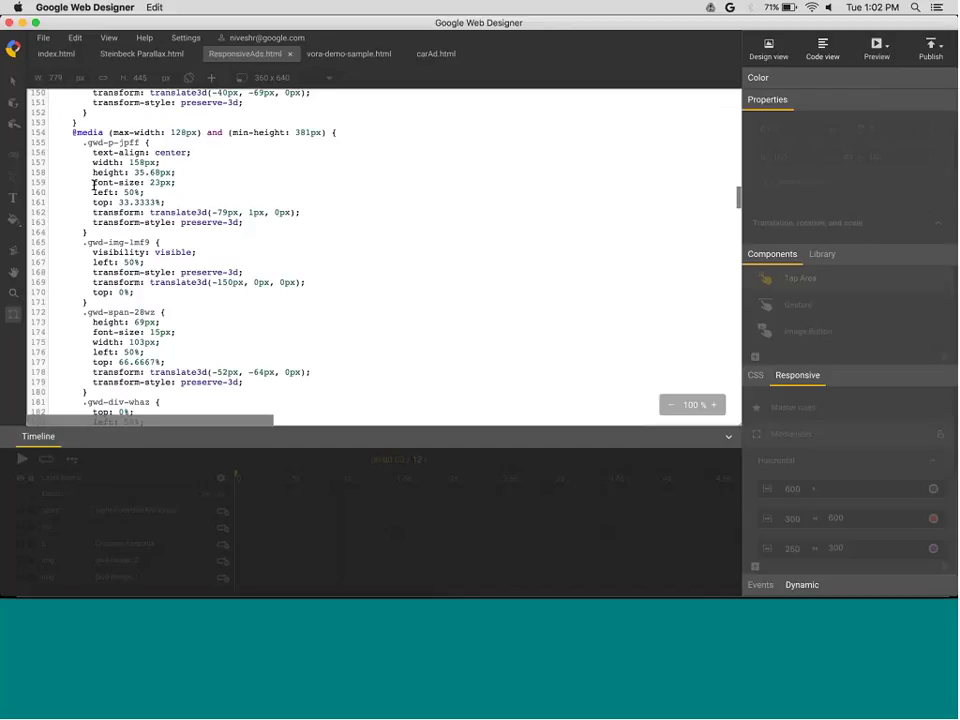
pyautogui.click(766, 47)
# Review the local publishing settings for ResponsiveAds.html and close them without publishing
pyautogui.click(930, 57)
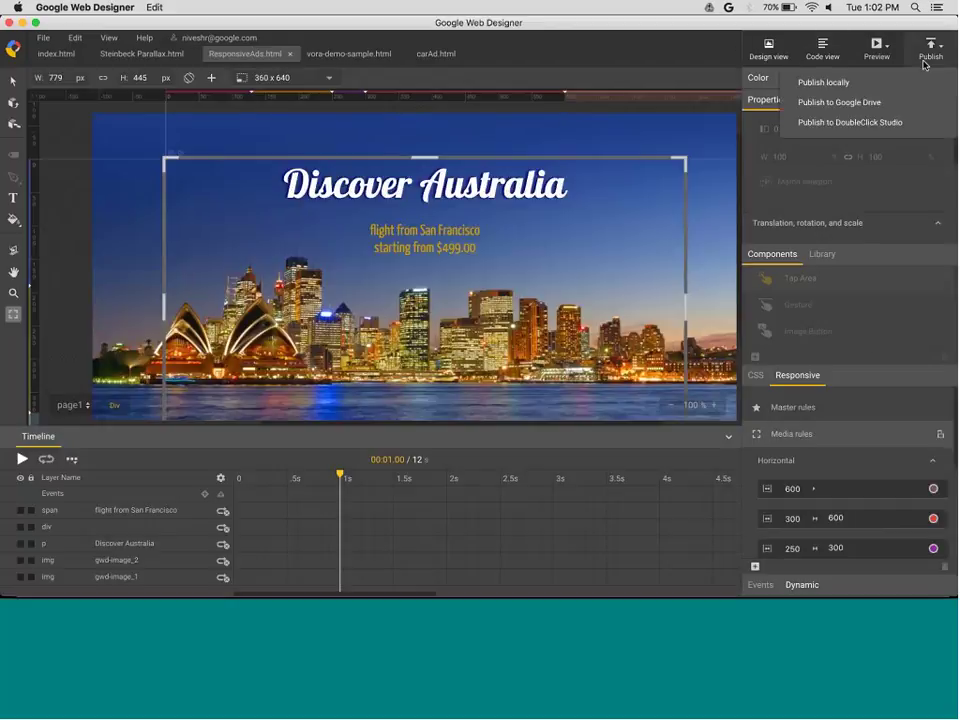
pyautogui.click(840, 79)
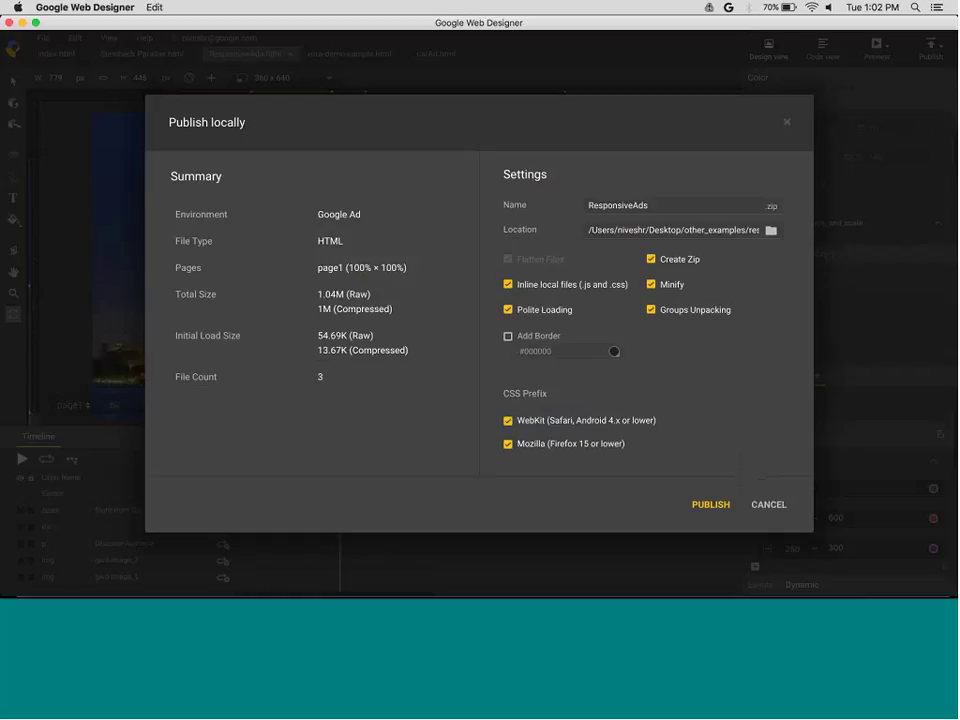
pyautogui.click(782, 506)
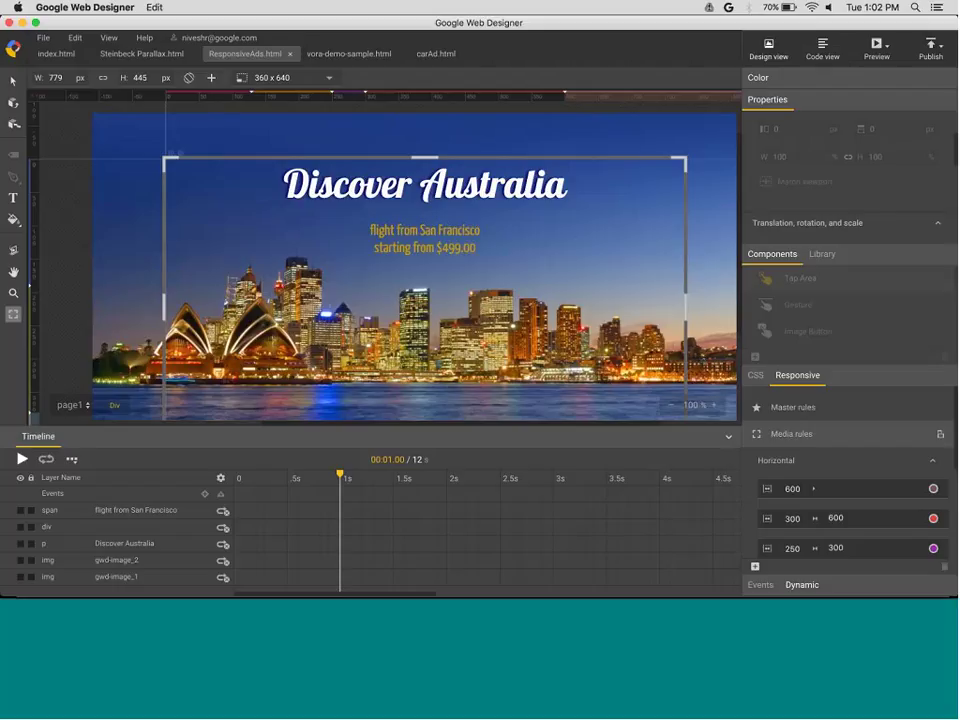
# Switch through the open documents back to carAd.html
pyautogui.click(56, 53)
pyautogui.hotkey('ctrl', 'shift', 'Tab')
pyautogui.hotkey('ctrl', 'shift', 'Tab')
pyautogui.hotkey('ctrl', 'shift', 'Tab')
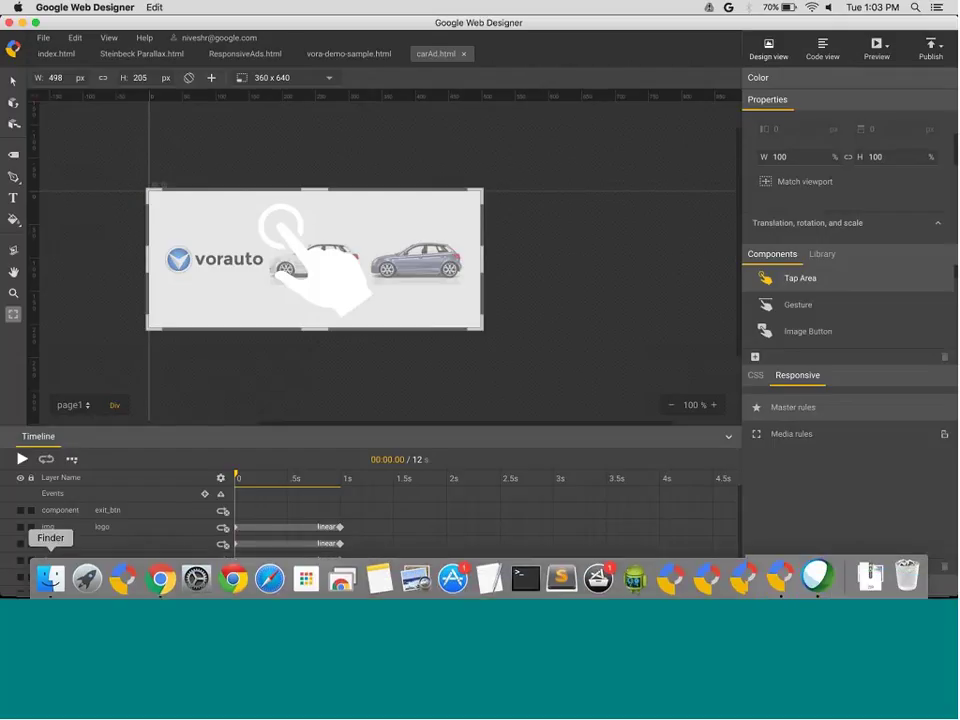
# Open generic_SF_feed.json from the feeds folder of carAd_start
pyautogui.click(43, 38)
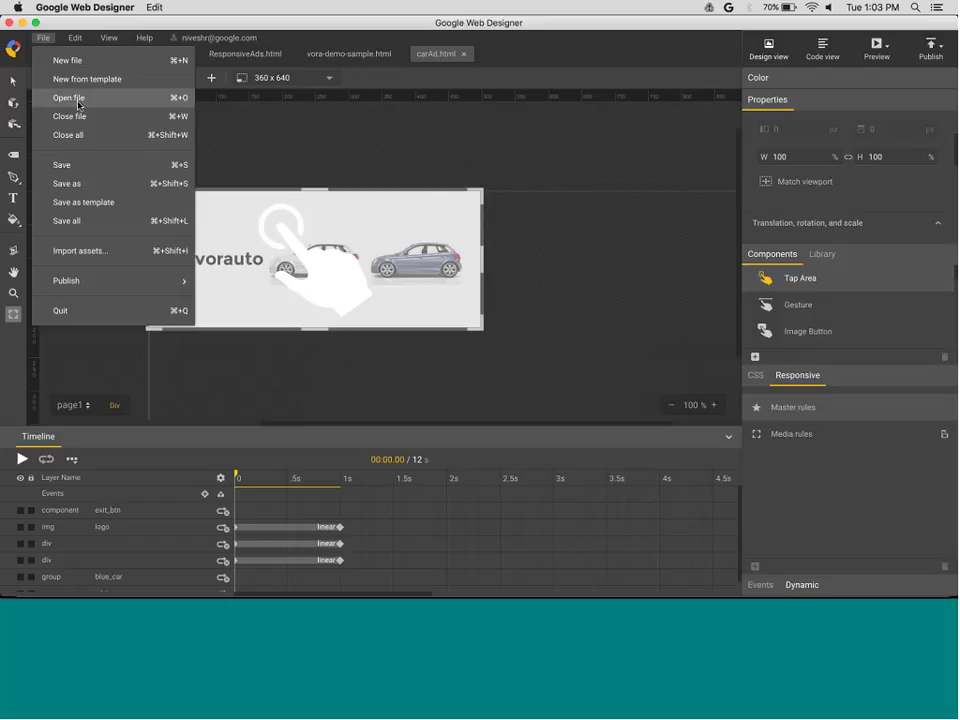
pyautogui.click(78, 100)
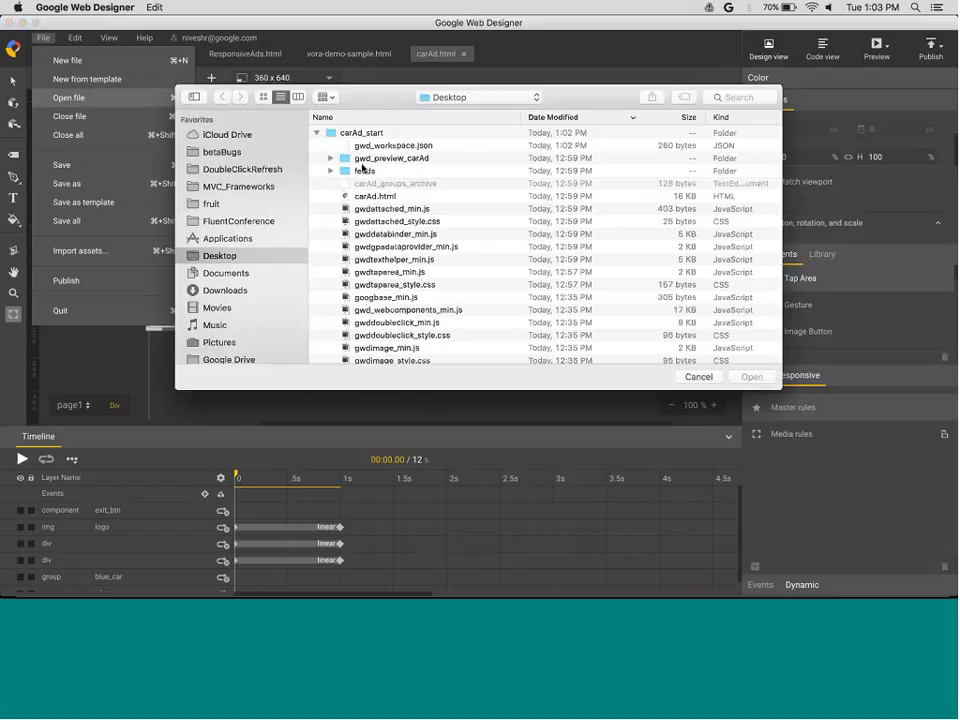
pyautogui.scroll(-10, 375, 210)
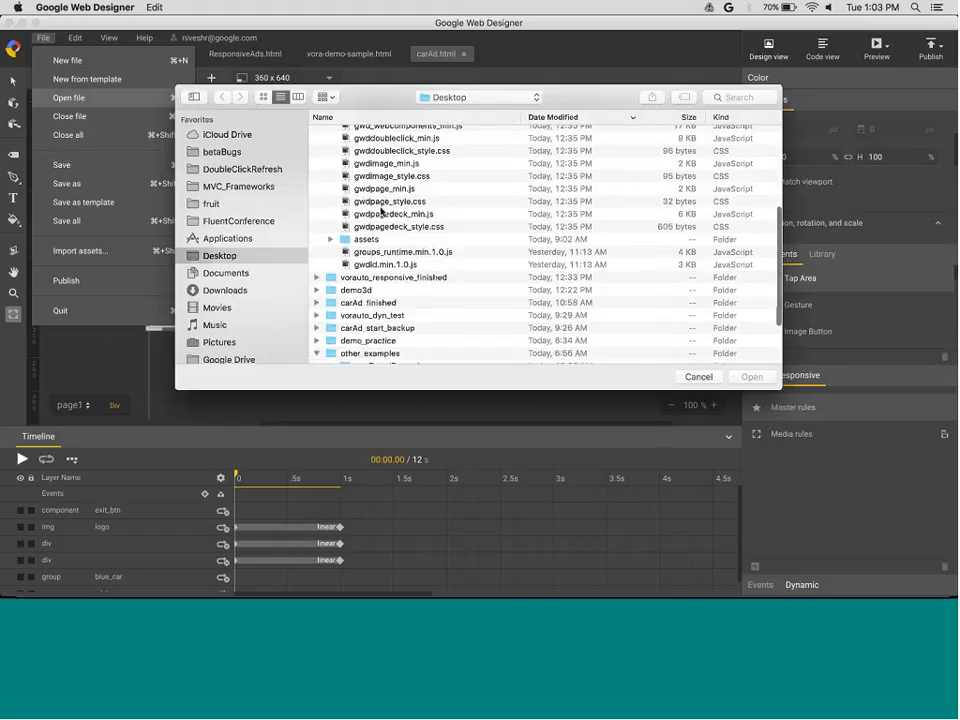
pyautogui.scroll(10, 350, 180)
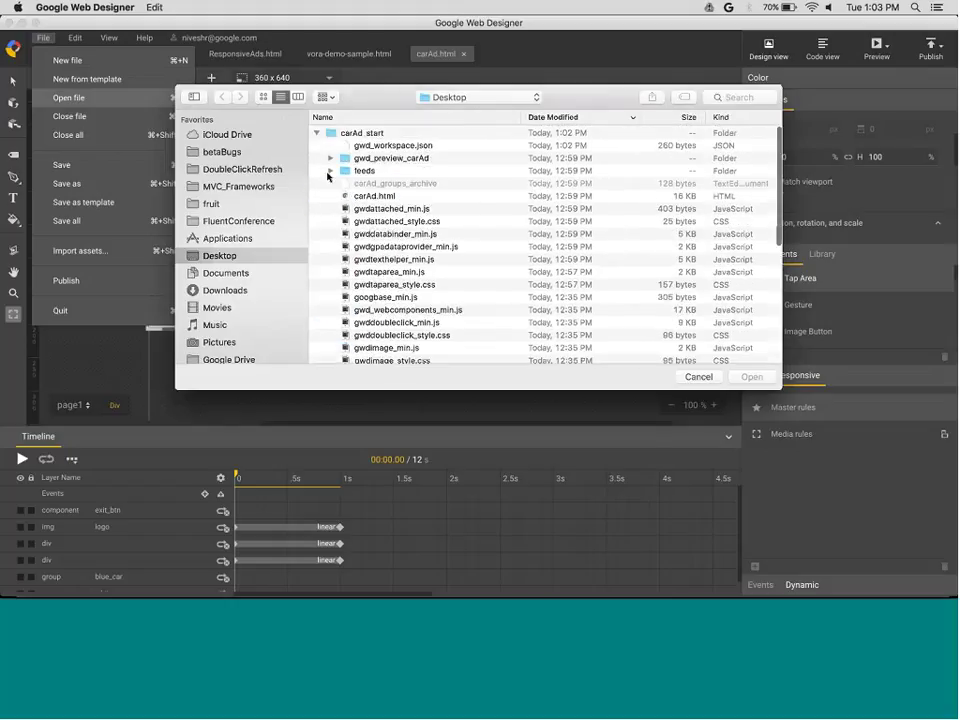
pyautogui.click(330, 171)
pyautogui.click(390, 209)
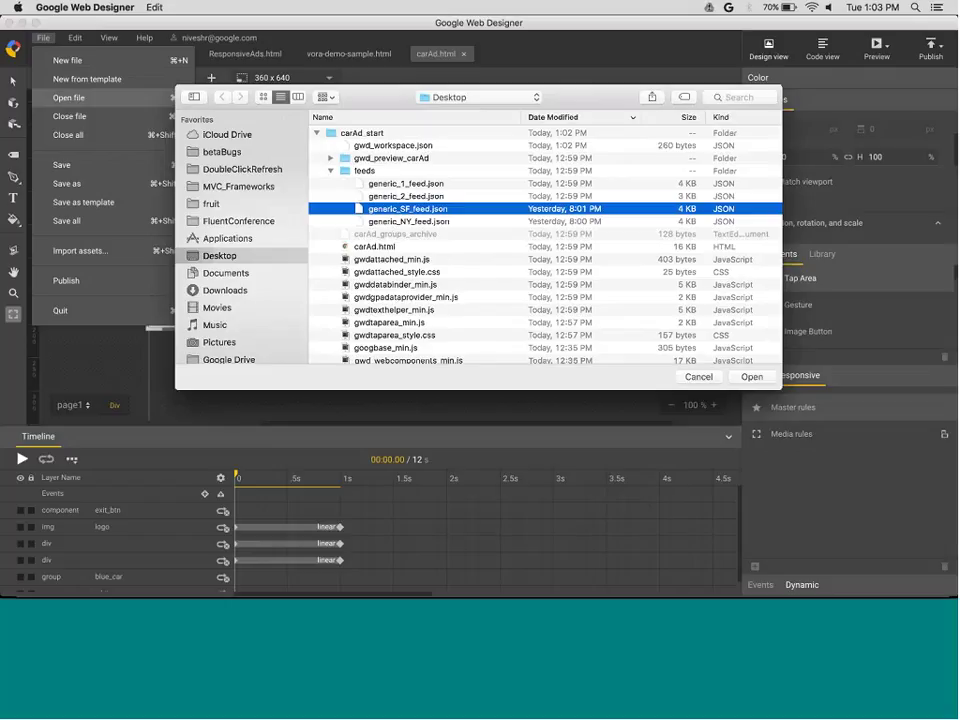
pyautogui.click(752, 375)
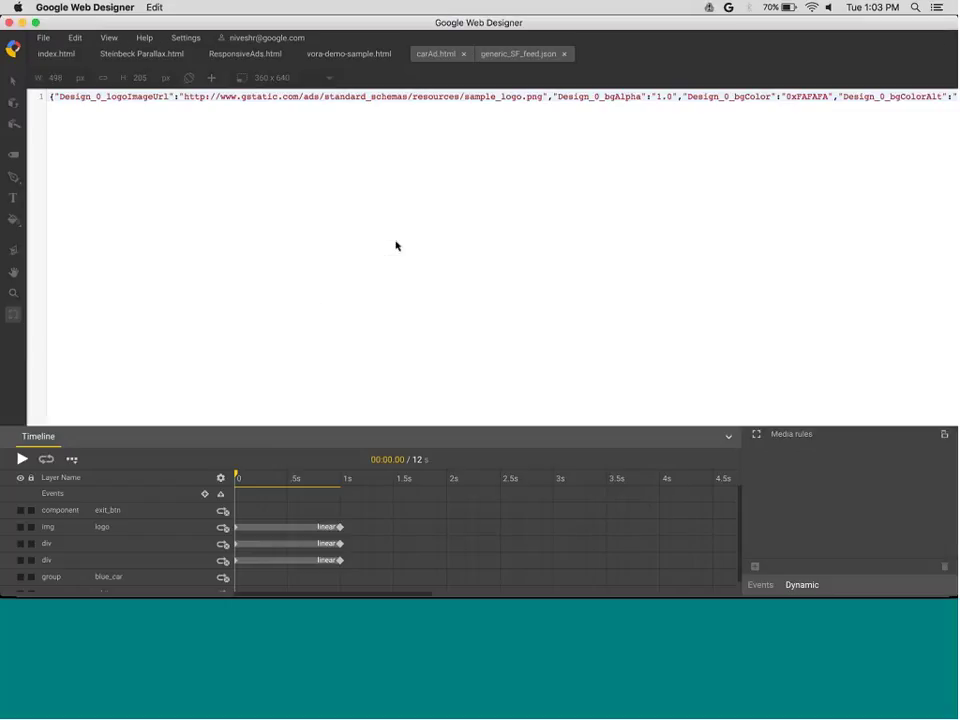
# Look through the Design values in generic_SF_feed.json and search the file for "new york" and "san francisco"
pyautogui.hscroll(10, 296, 122)
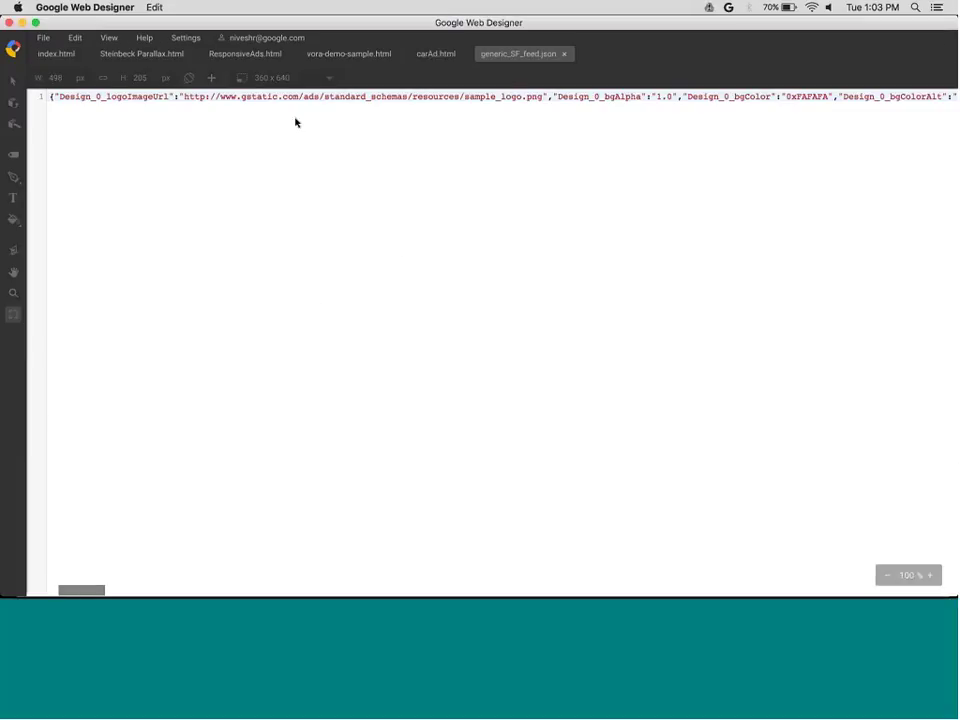
pyautogui.hscroll(5, 313, 95)
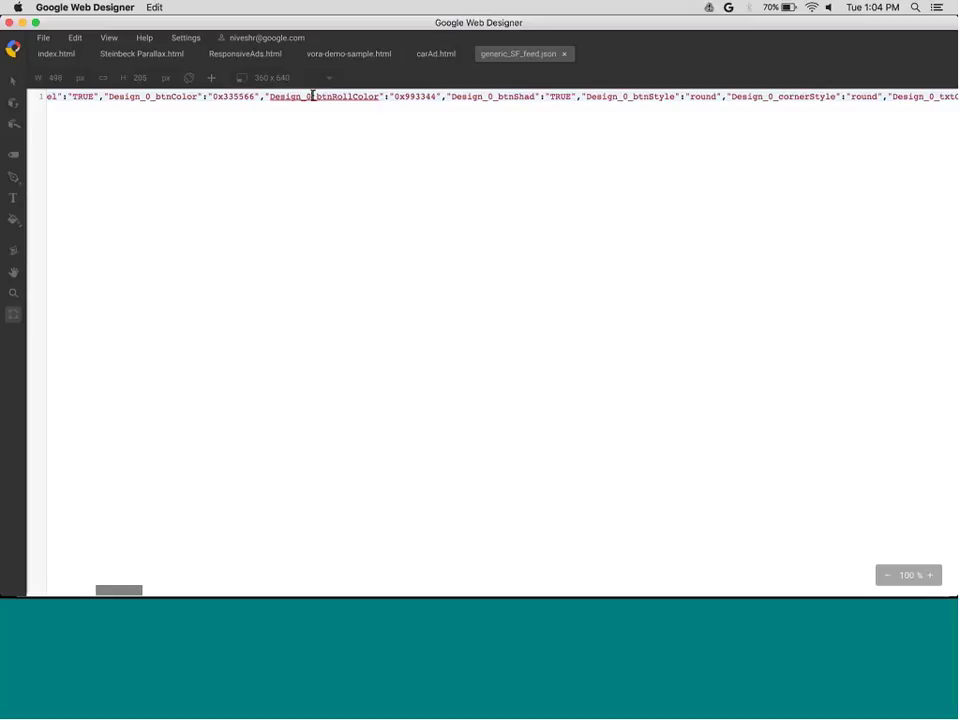
pyautogui.click(312, 96)
pyautogui.hscroll(5, 403, 120)
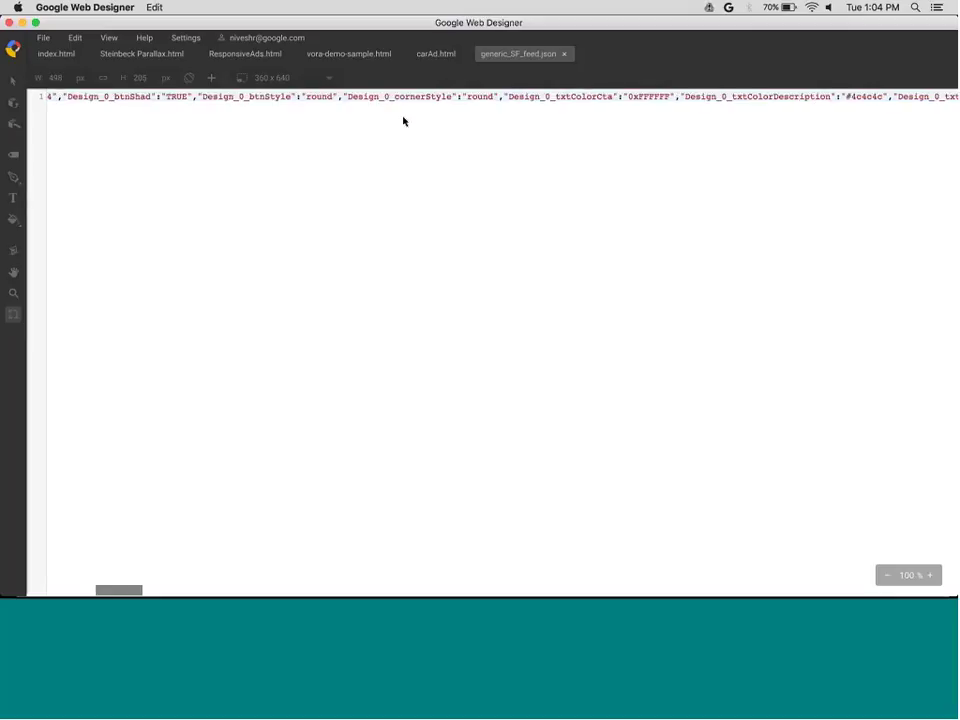
pyautogui.hscroll(1, 403, 120)
pyautogui.press('super+f')
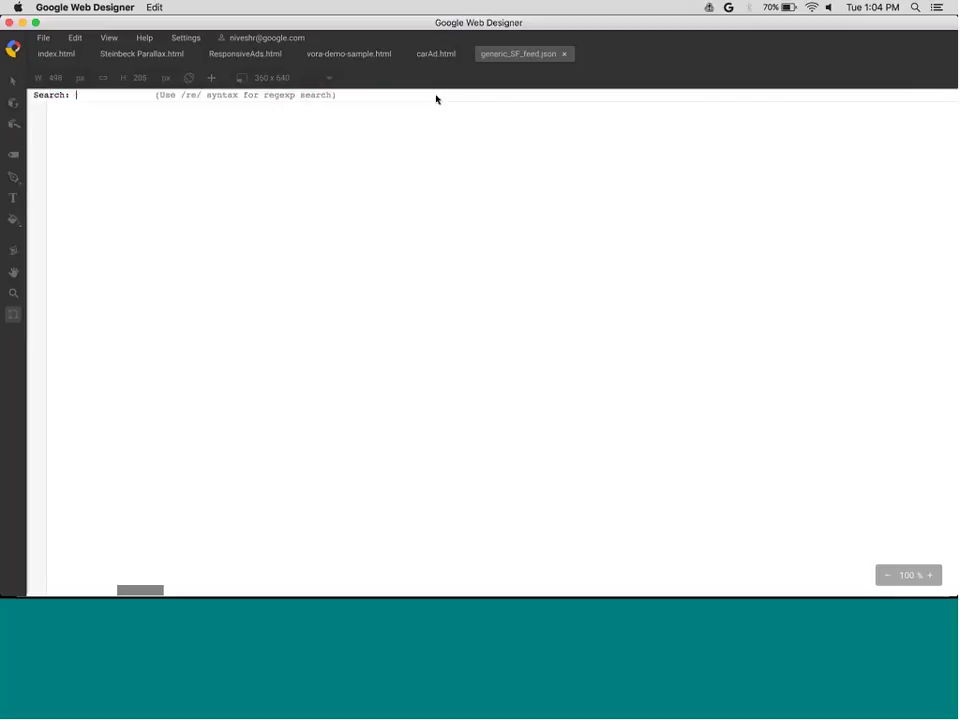
pyautogui.write('new york')
pyautogui.press('Return')
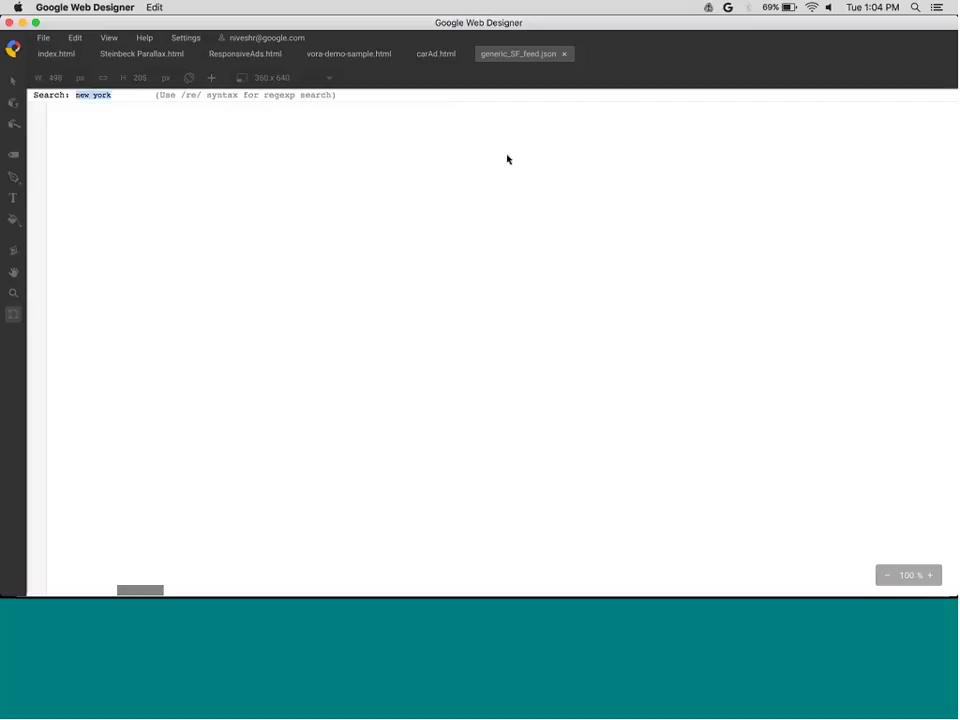
pyautogui.write('san francisco')
pyautogui.press('Return')
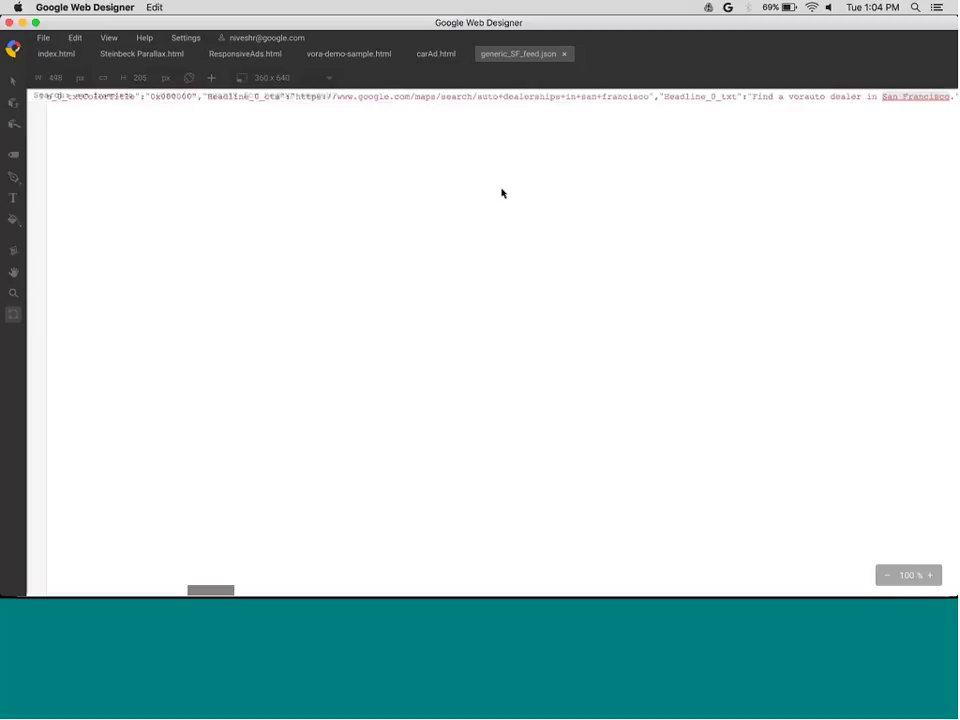
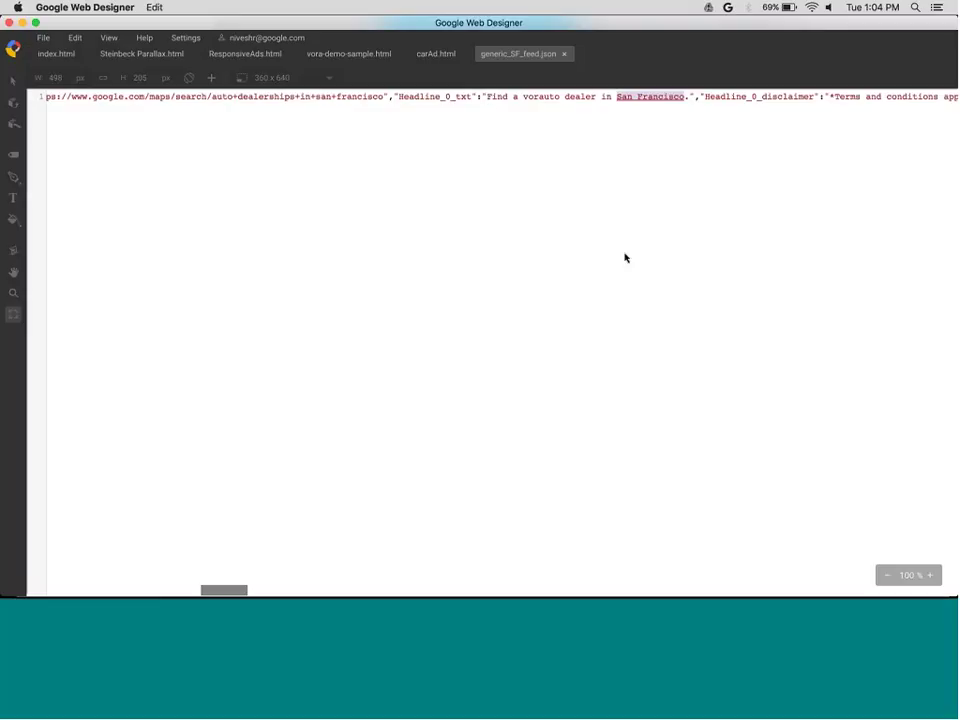
# Open the exit_btn exit override URL binding in carAd.html and browse the Design fields of the data schema
pyautogui.click(433, 55)
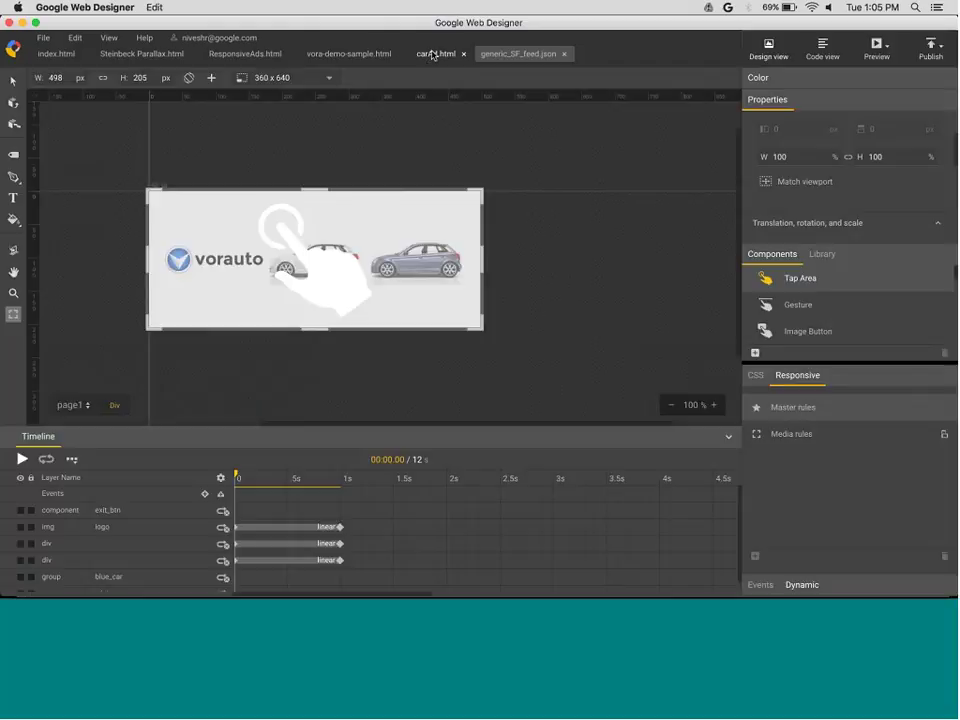
pyautogui.click(799, 582)
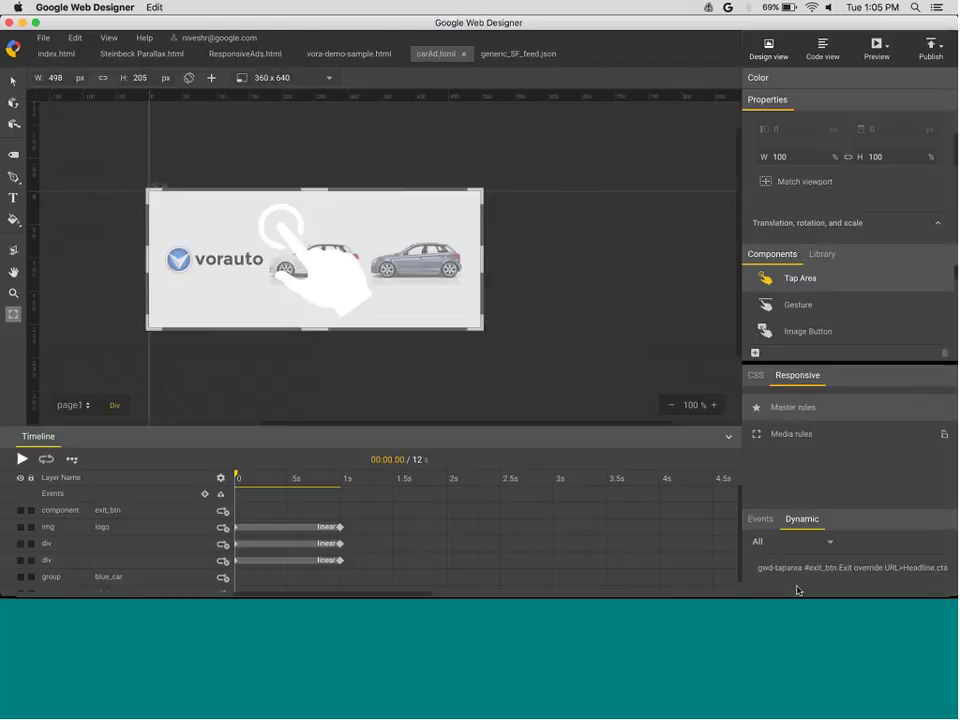
pyautogui.doubleClick(799, 453)
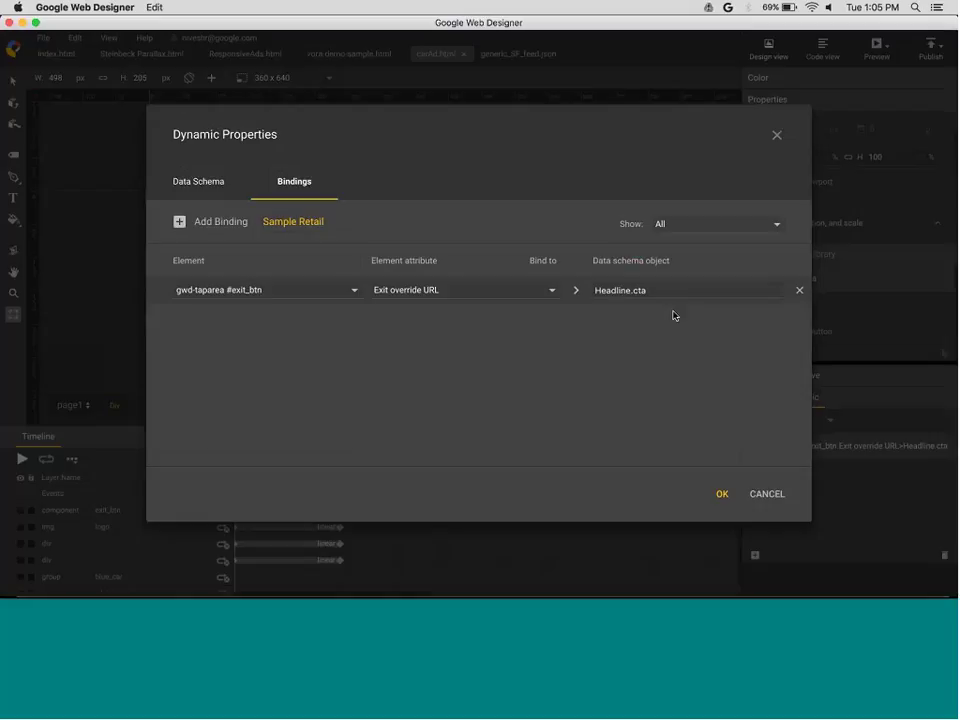
pyautogui.click(629, 291)
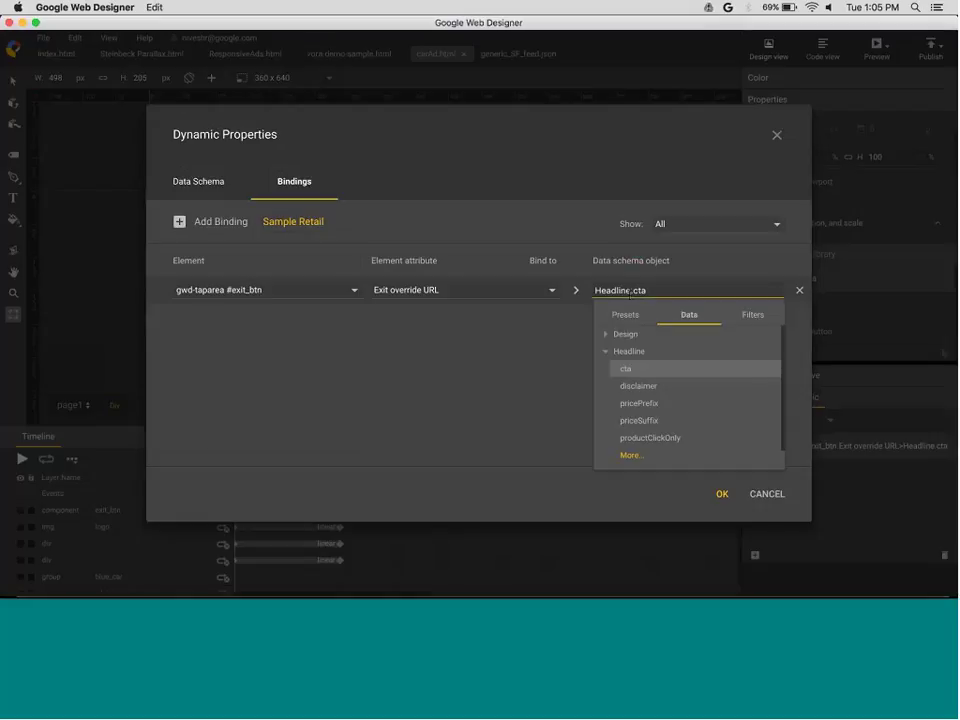
pyautogui.click(608, 341)
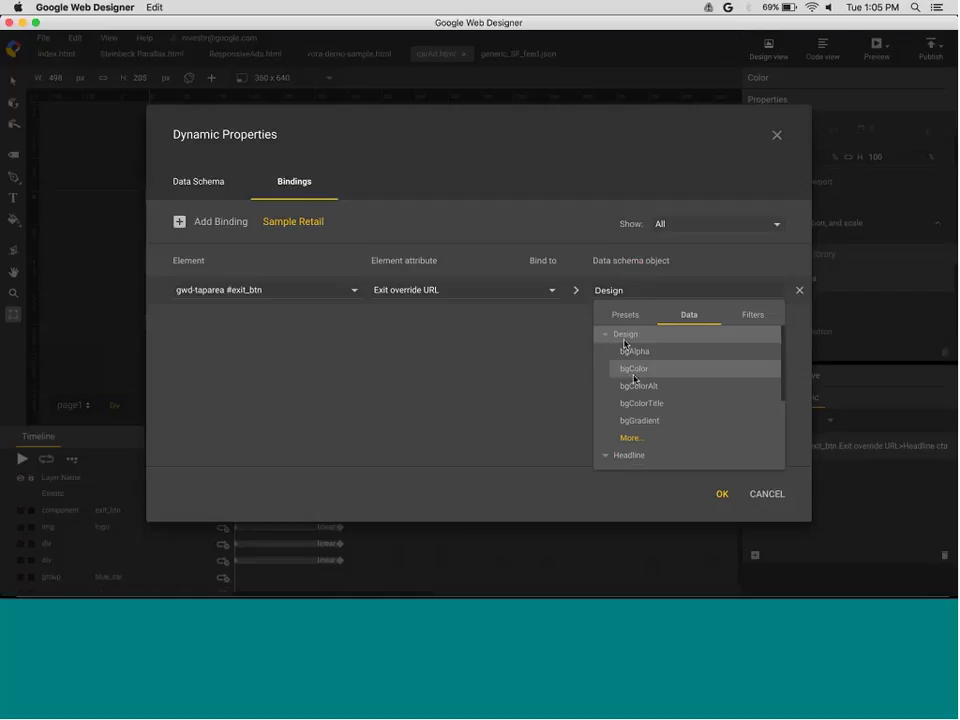
pyautogui.click(636, 437)
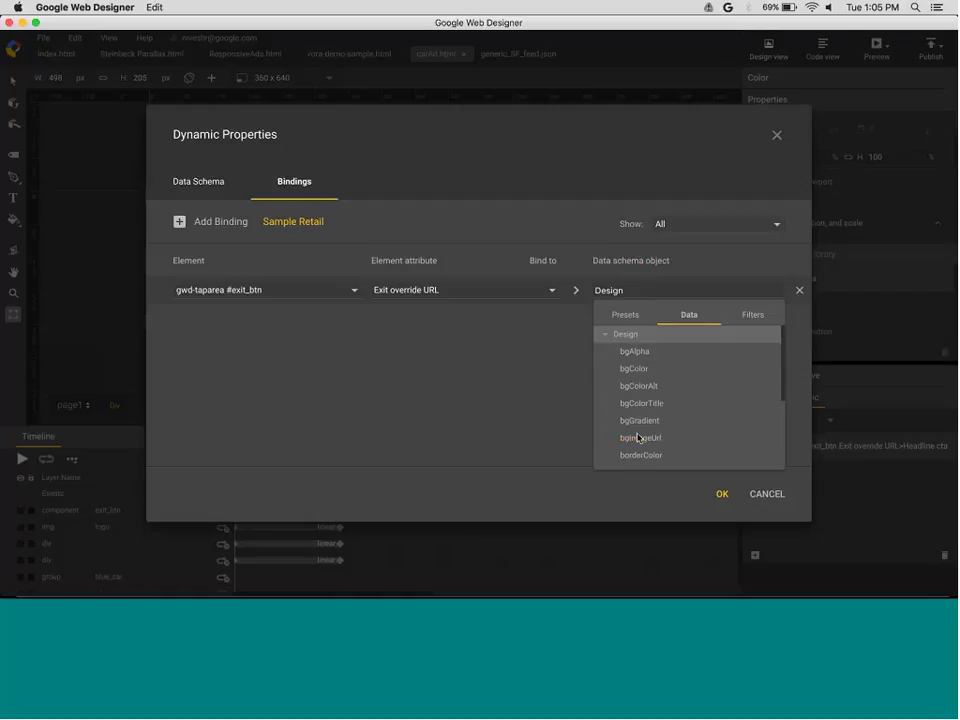
pyautogui.scroll(-3, 638, 437)
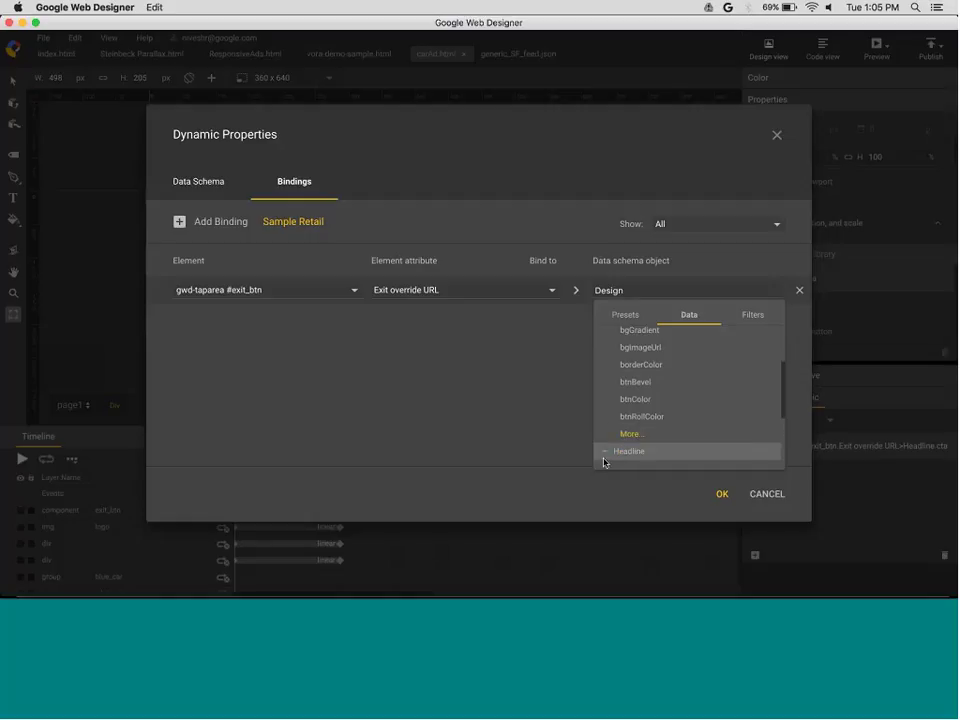
pyautogui.scroll(3, 606, 360)
pyautogui.click(605, 334)
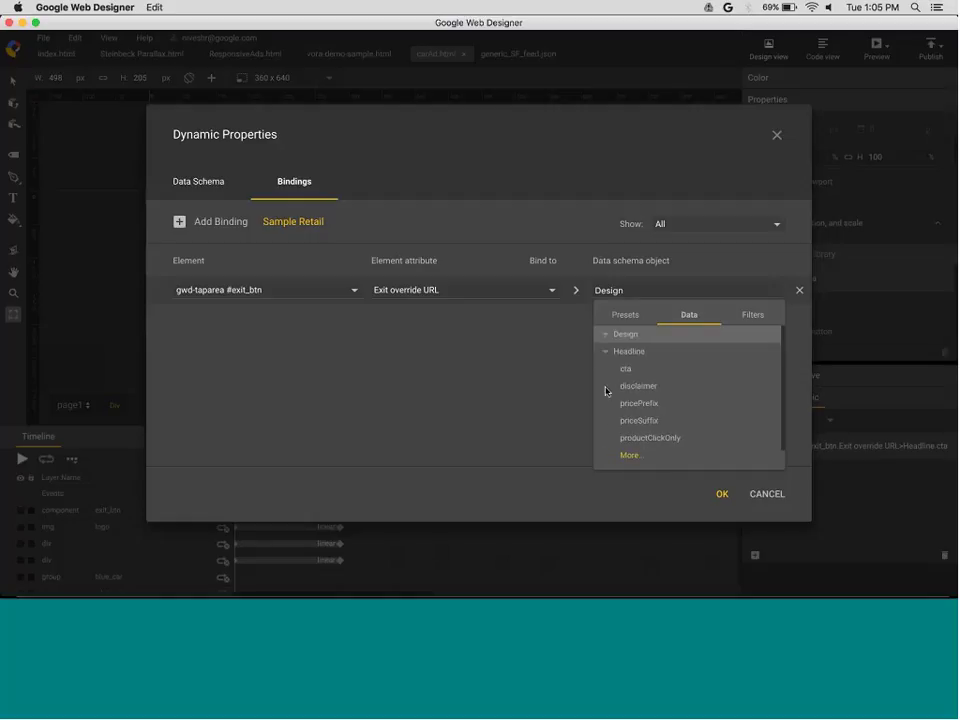
# Browse the Headline and Product fields available to the exit_btn binding and cancel the Dynamic Properties without changes
pyautogui.scroll(-1, 634, 377)
pyautogui.click(636, 439)
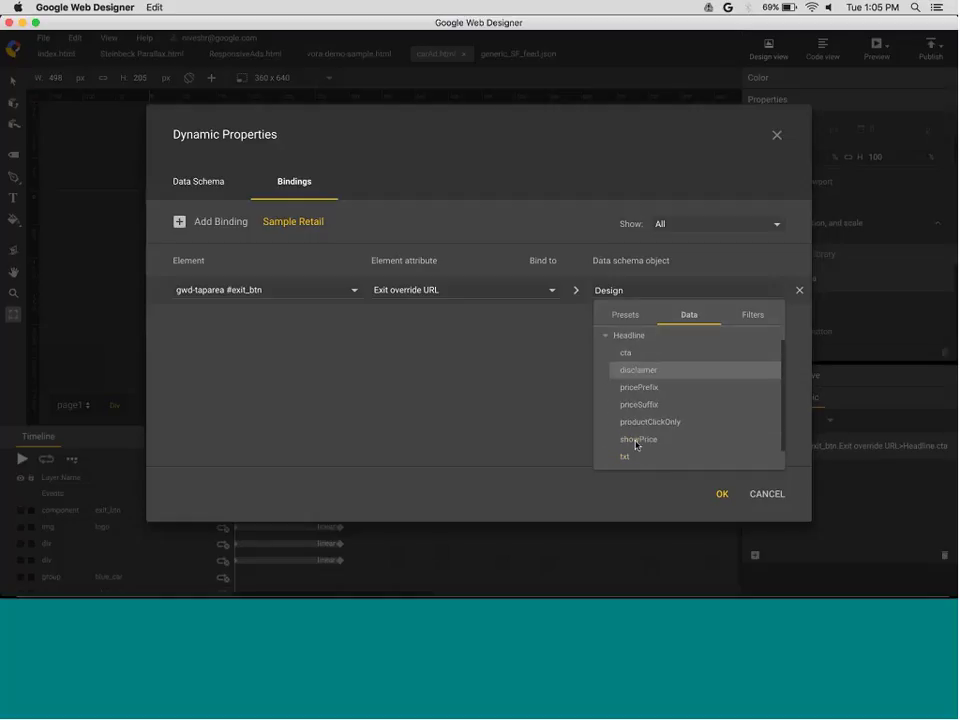
pyautogui.scroll(-1, 620, 450)
pyautogui.click(606, 457)
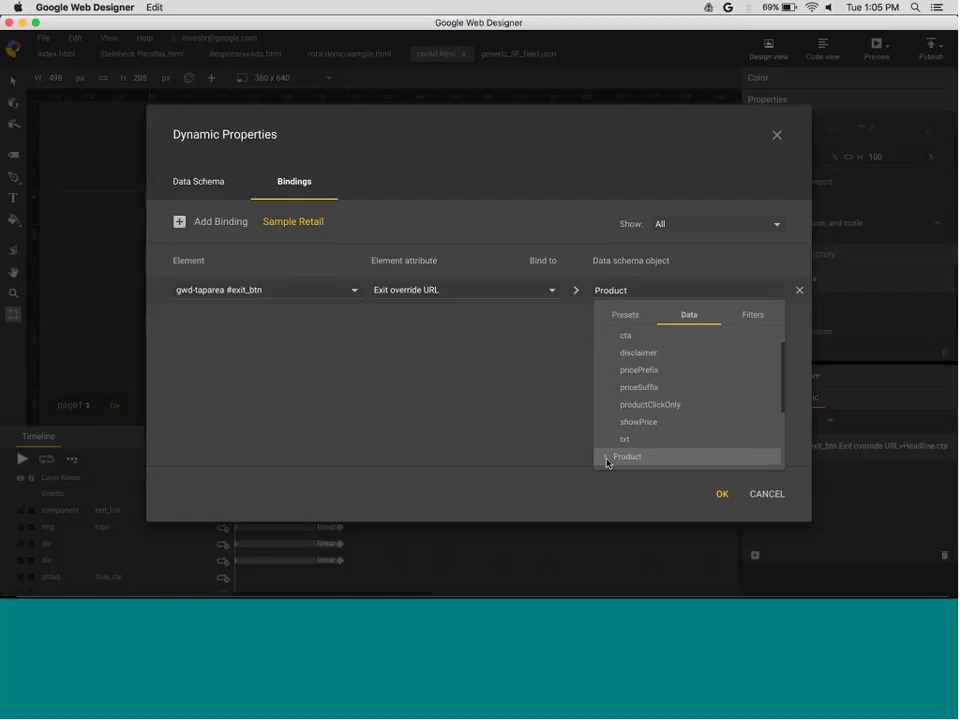
pyautogui.click(621, 421)
pyautogui.scroll(-2, 621, 422)
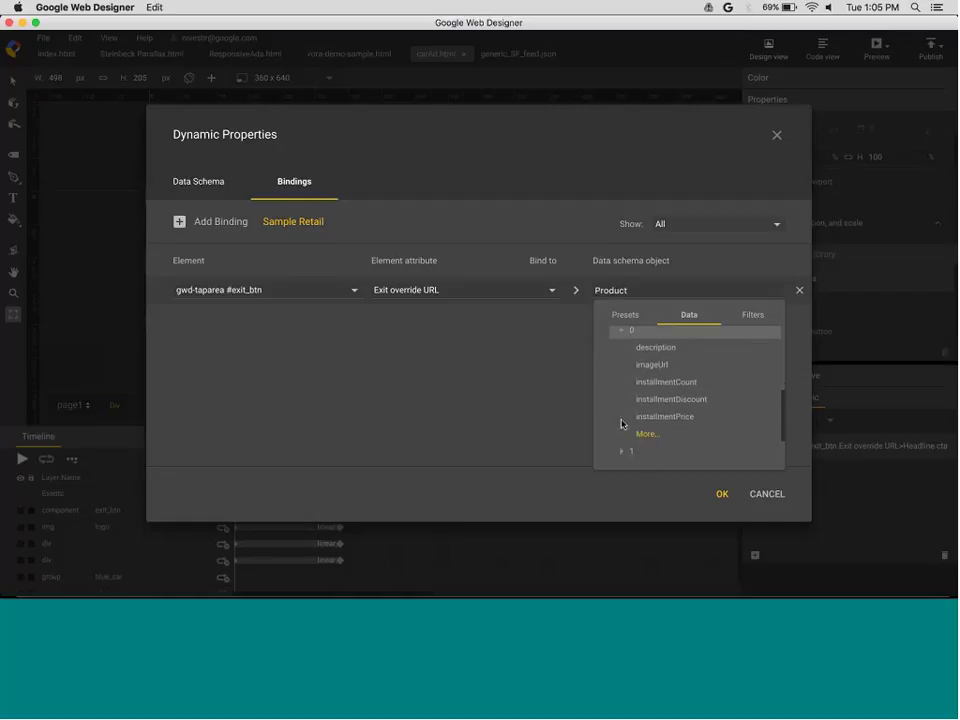
pyautogui.click(765, 498)
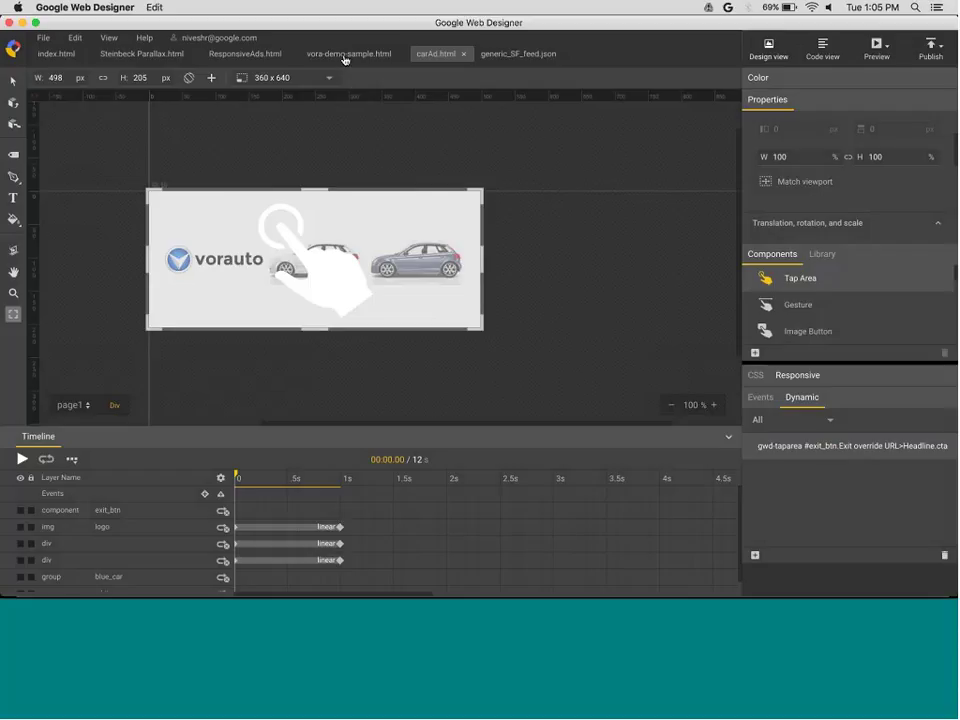
# Open the dynamic bindings of vora-demo-sample.html and check the element choices for page1 and the binding display filter options
pyautogui.click(344, 56)
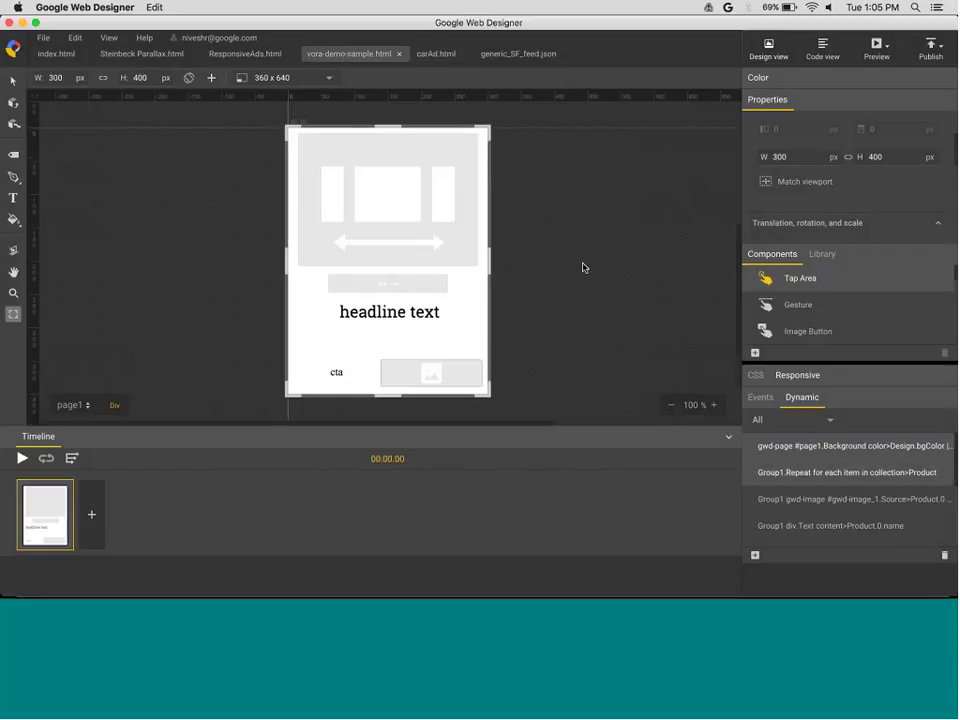
pyautogui.doubleClick(811, 456)
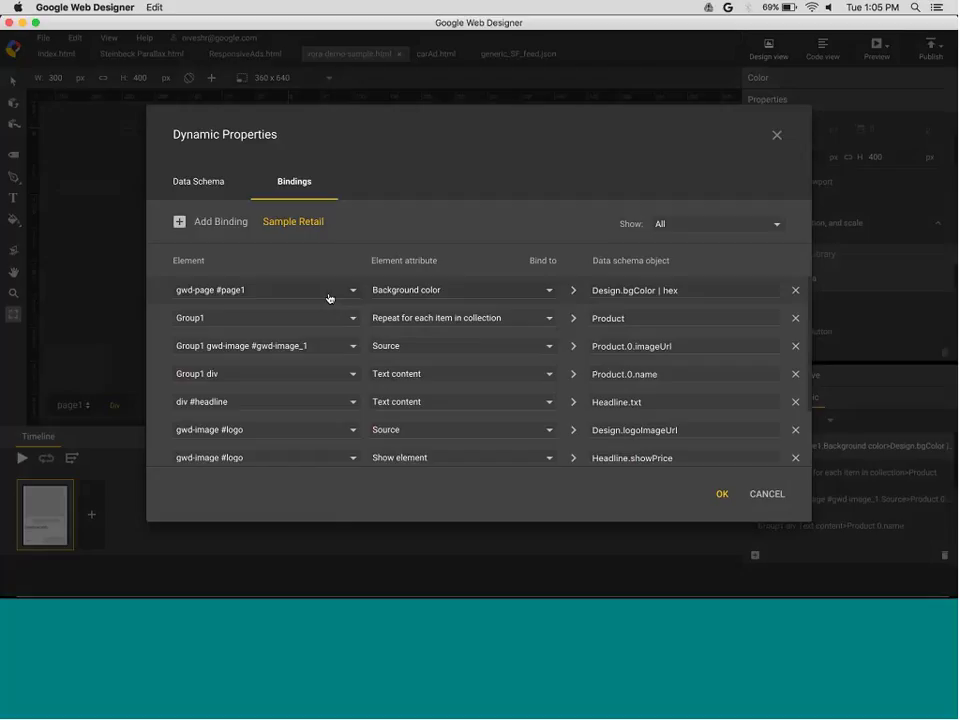
pyautogui.click(336, 295)
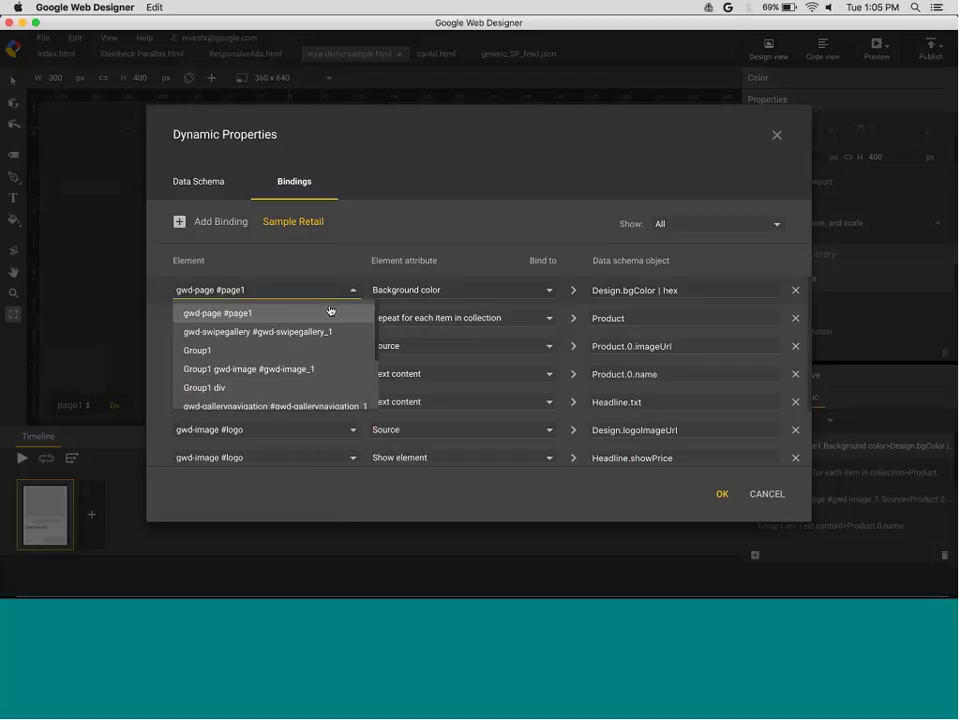
pyautogui.click(332, 313)
pyautogui.click(664, 227)
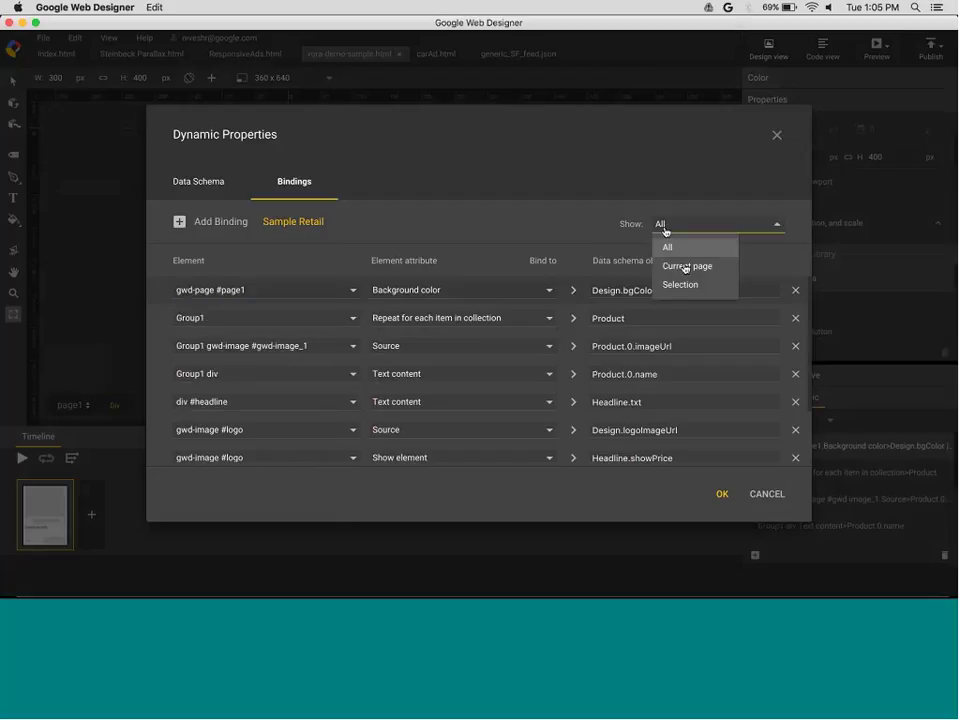
pyautogui.click(534, 223)
# Review the attribute options of page1's binding and the remaining bindings, and accept the Dynamic Properties
pyautogui.click(506, 292)
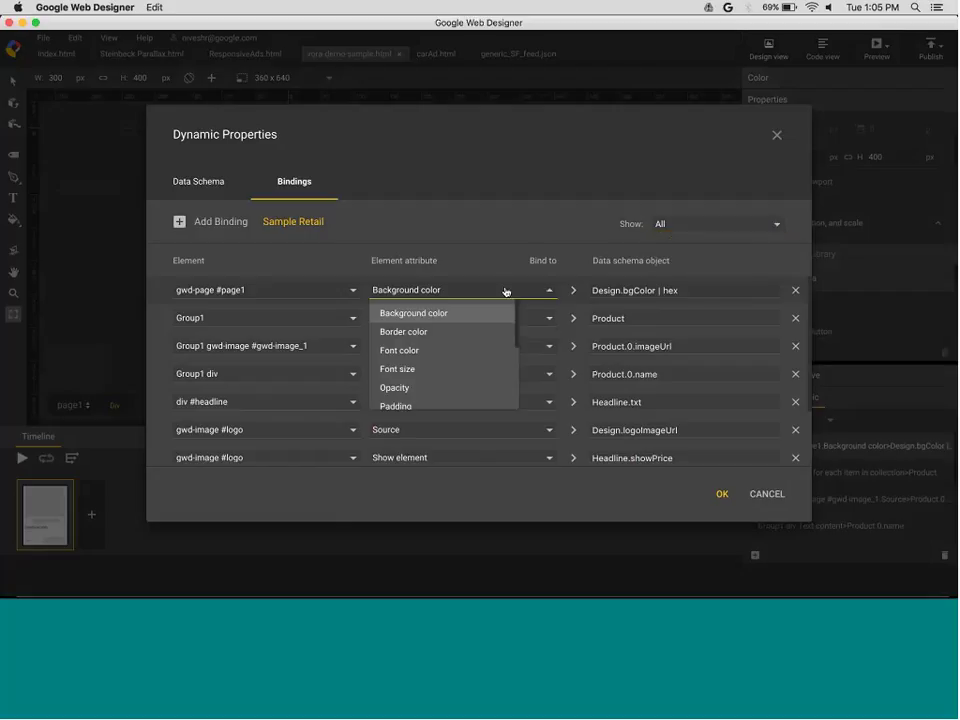
pyautogui.scroll(-10, 478, 390)
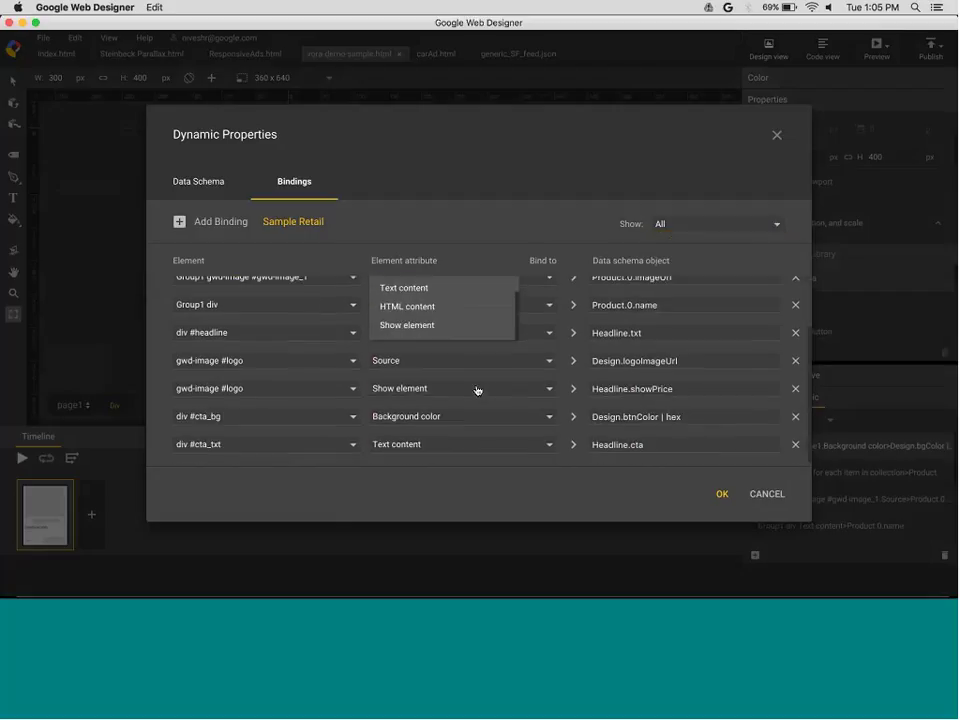
pyautogui.click(536, 212)
pyautogui.scroll(3, 645, 303)
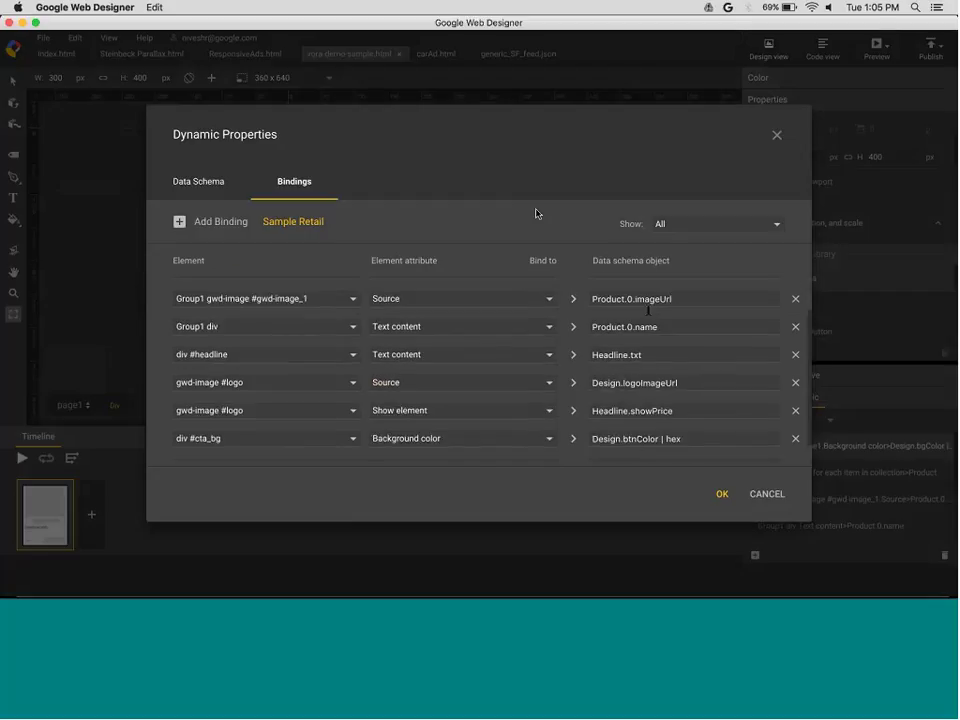
pyautogui.click(721, 494)
# Preview vora-demo-sample.html in Chrome with generic_1_feed.json and vora-car.json, close the preview and return to Google Web Designer
pyautogui.press('super+Return')
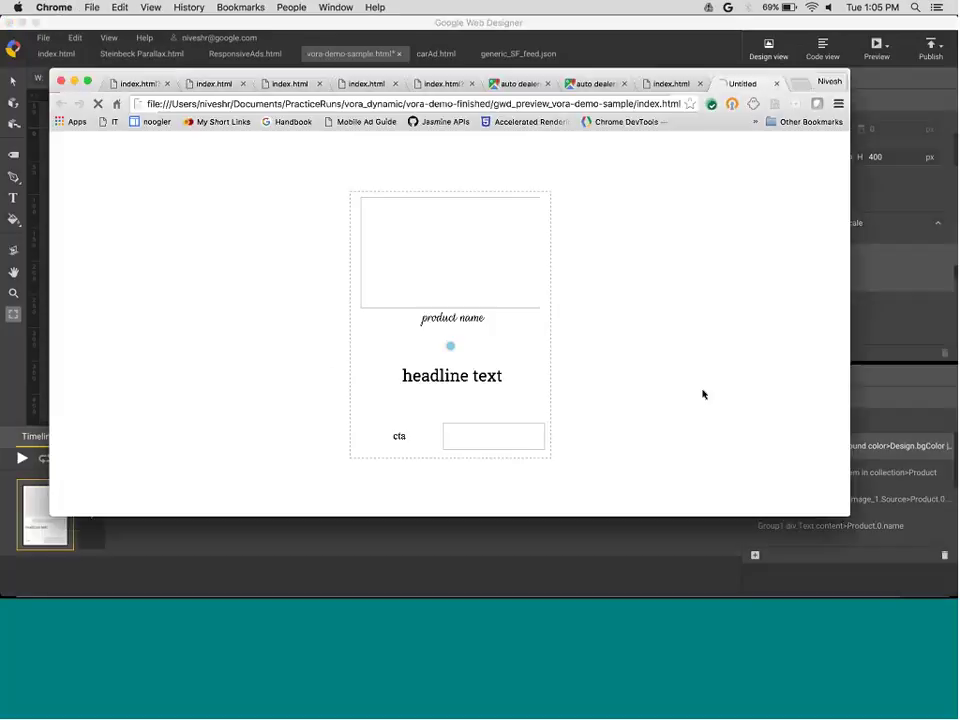
pyautogui.click(771, 492)
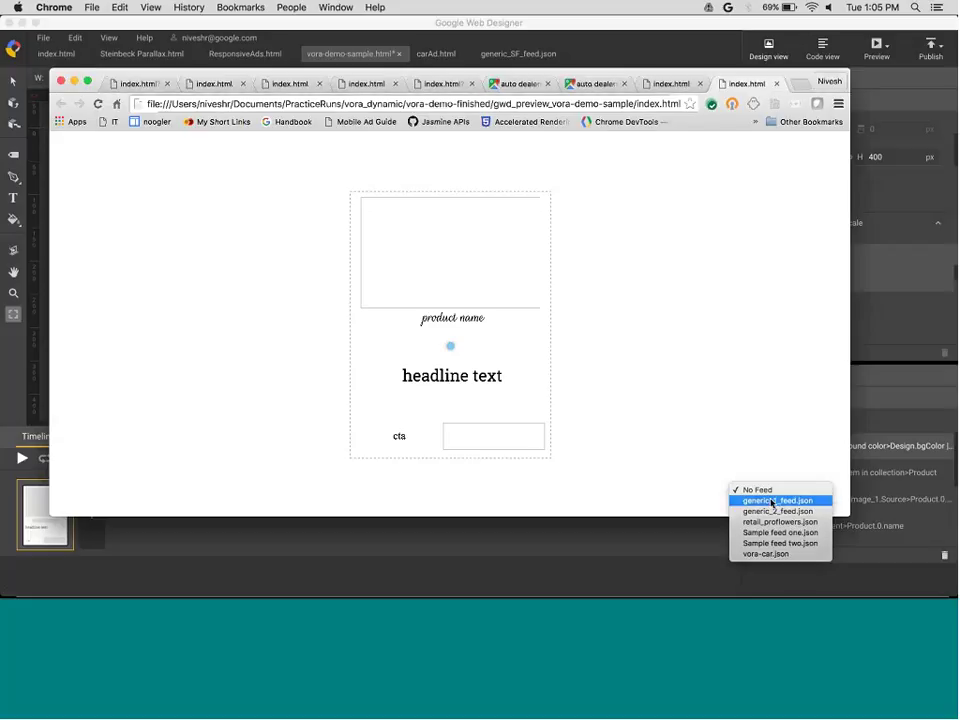
pyautogui.click(751, 500)
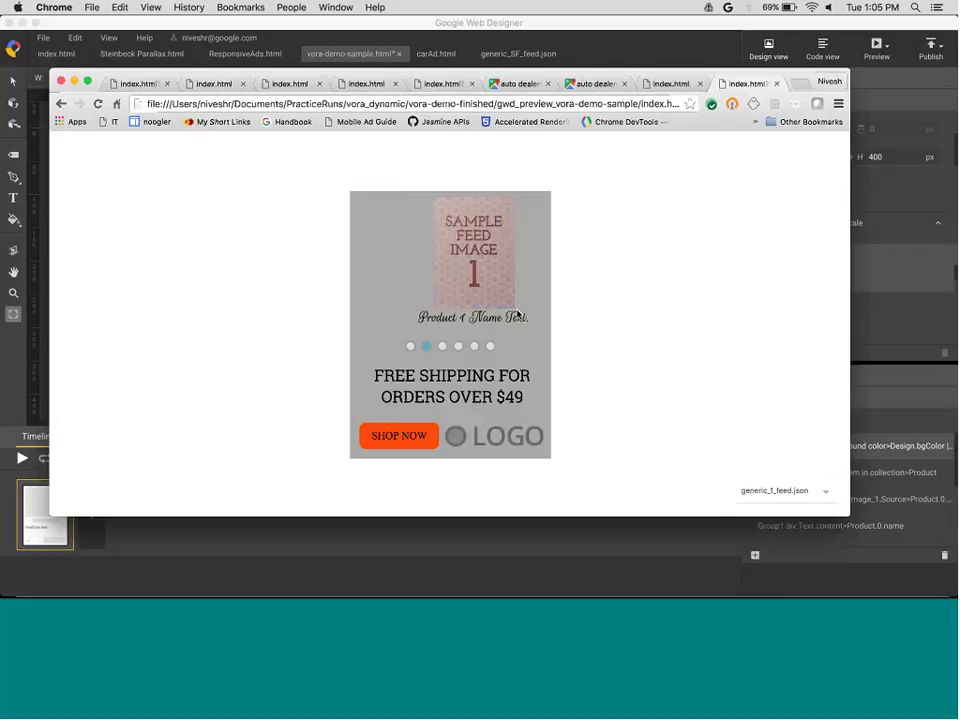
pyautogui.click(775, 491)
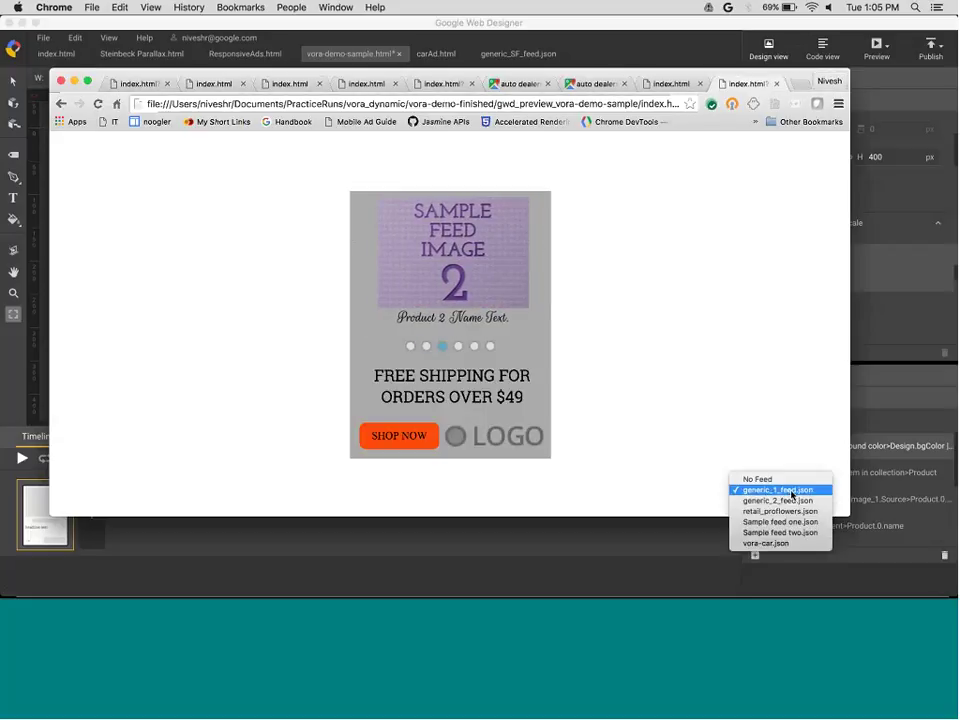
pyautogui.click(780, 543)
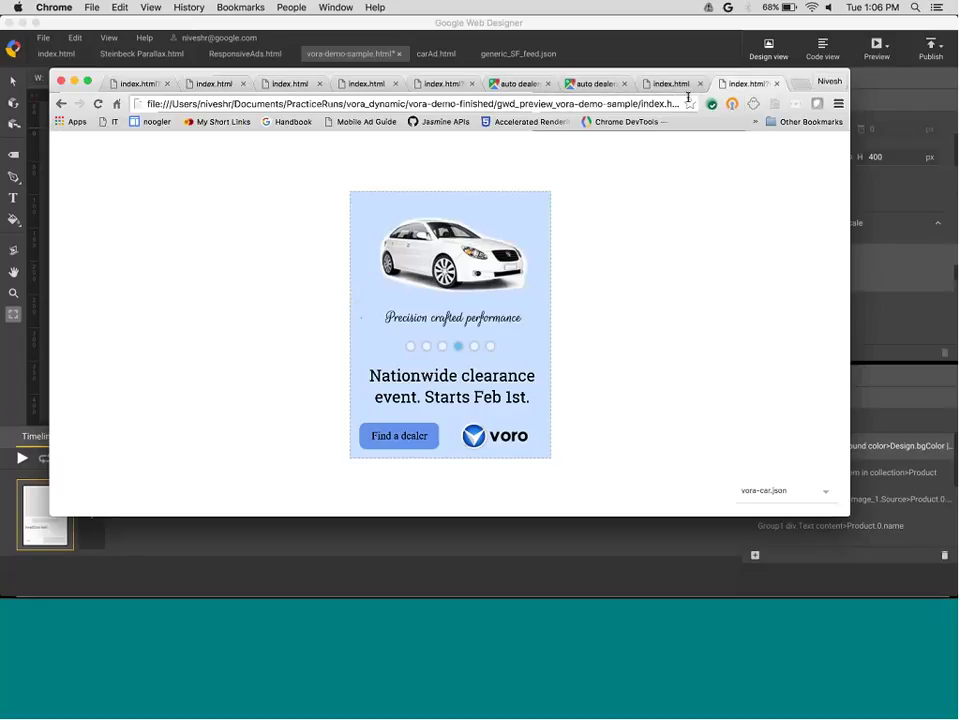
pyautogui.press('super+w')
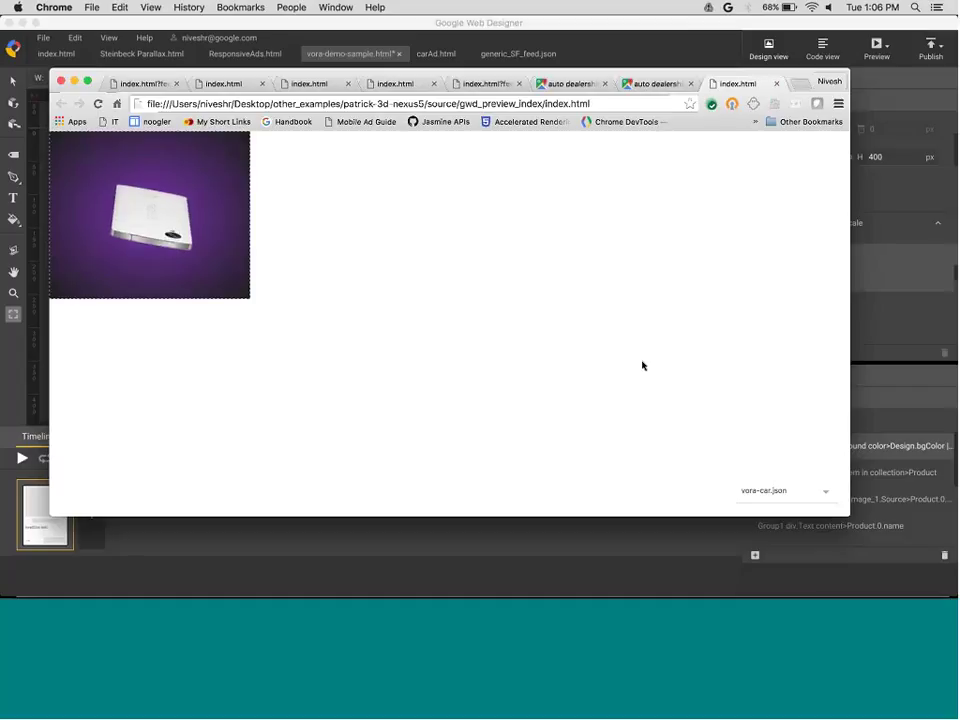
pyautogui.press('super+Tab')
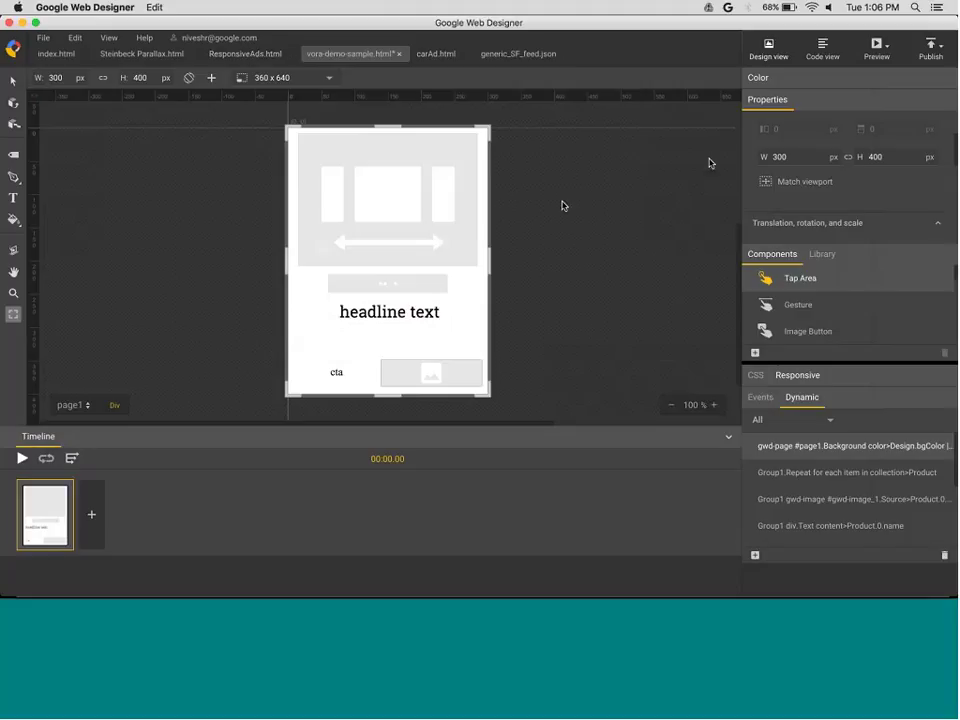
# Switch through generic_SF_feed.json and index.html back to vora-demo-sample.html
pyautogui.click(522, 55)
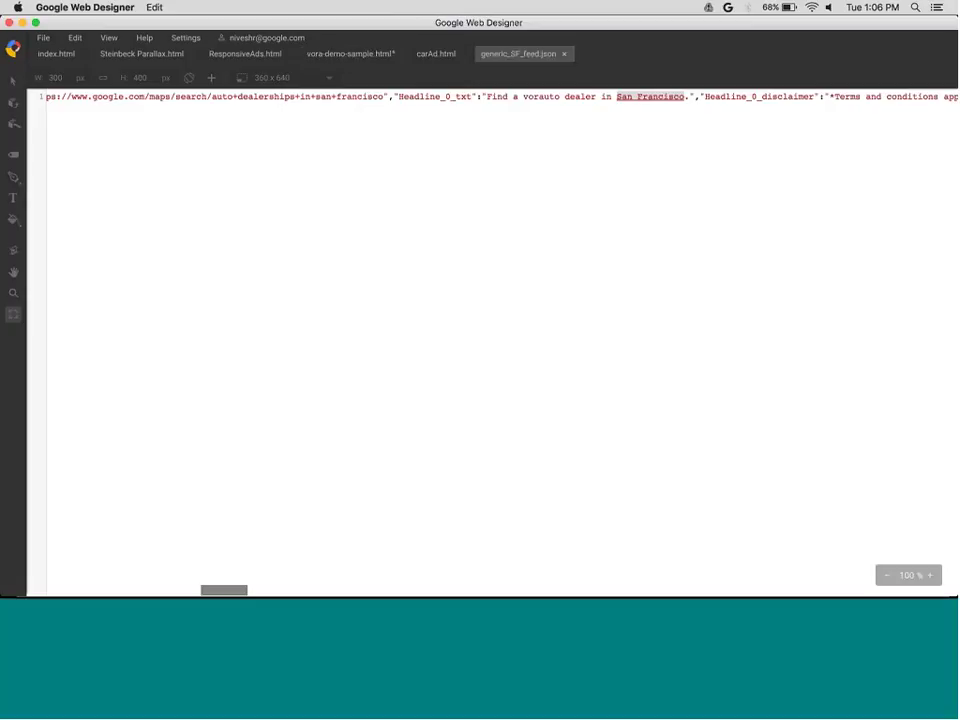
pyautogui.click(56, 54)
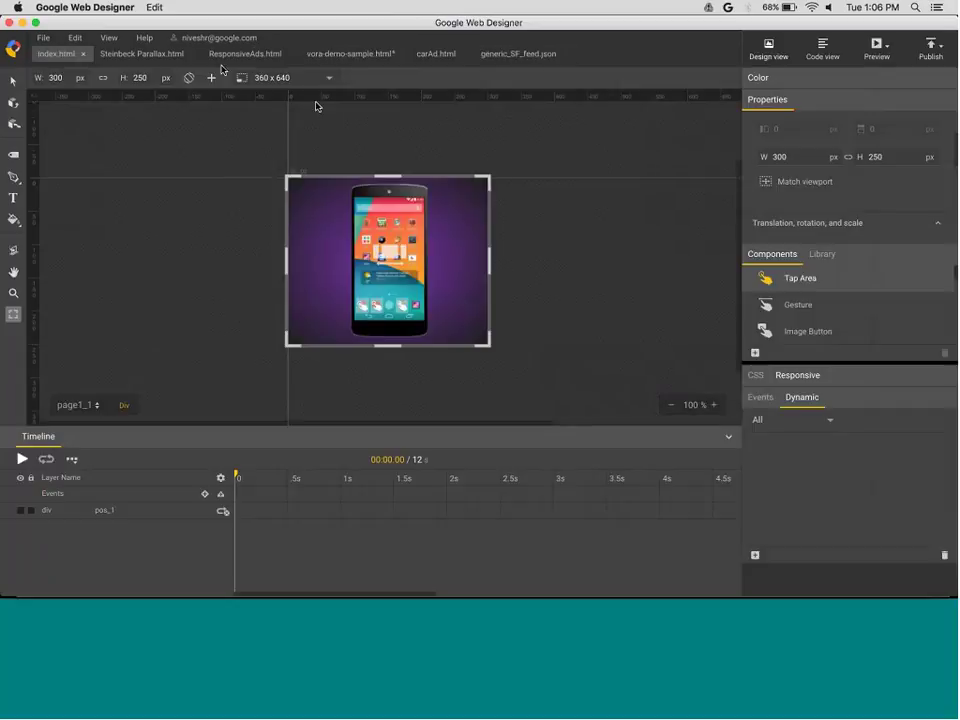
pyautogui.click(354, 56)
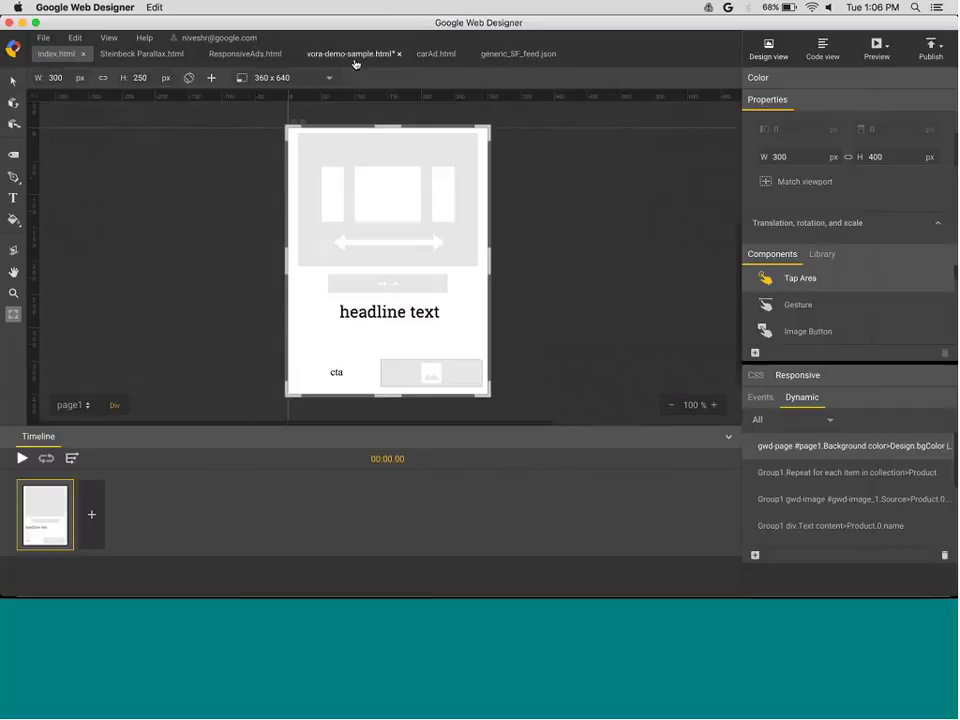
# Examine the styles and script references in the vora-demo-sample.html source code and return to the visual design
pyautogui.click(822, 48)
pyautogui.scroll(-20, 133, 260)
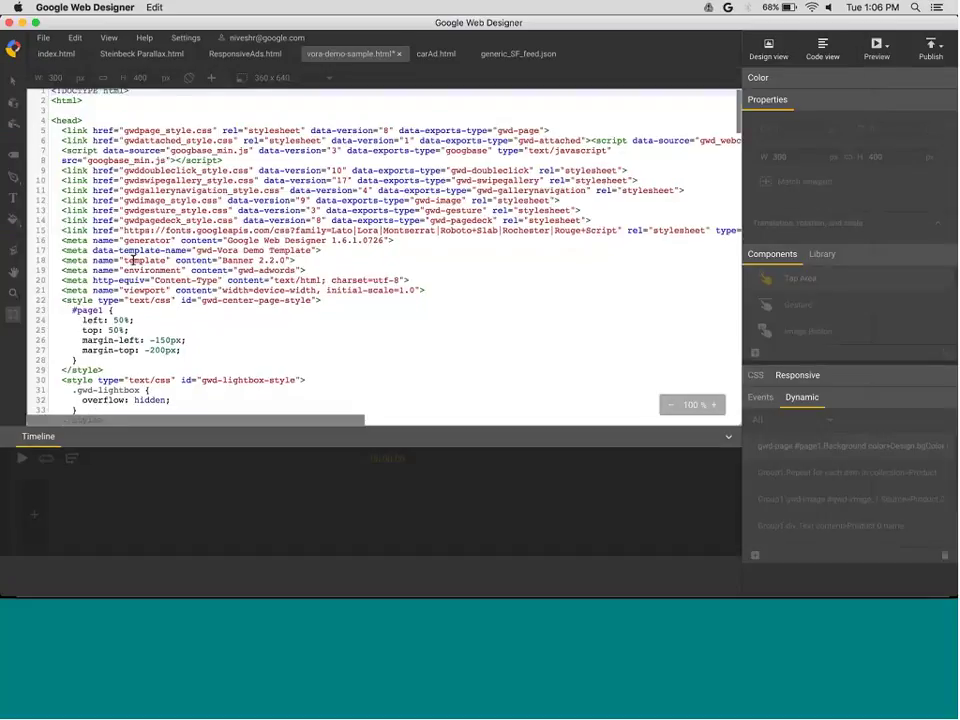
pyautogui.scroll(-8, 133, 260)
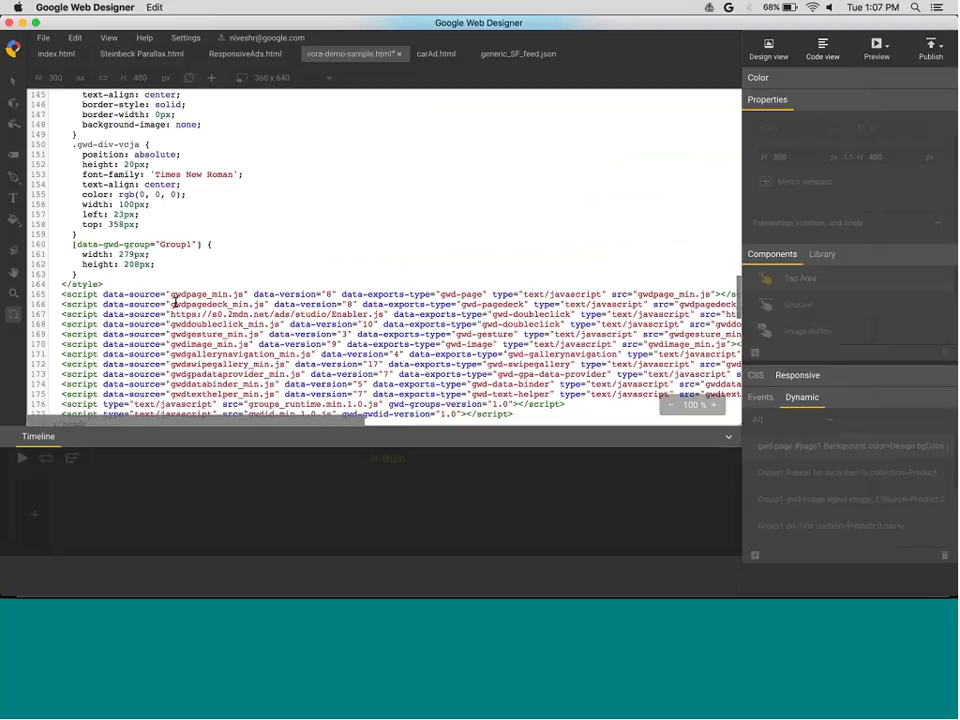
pyautogui.scroll(-2, 175, 302)
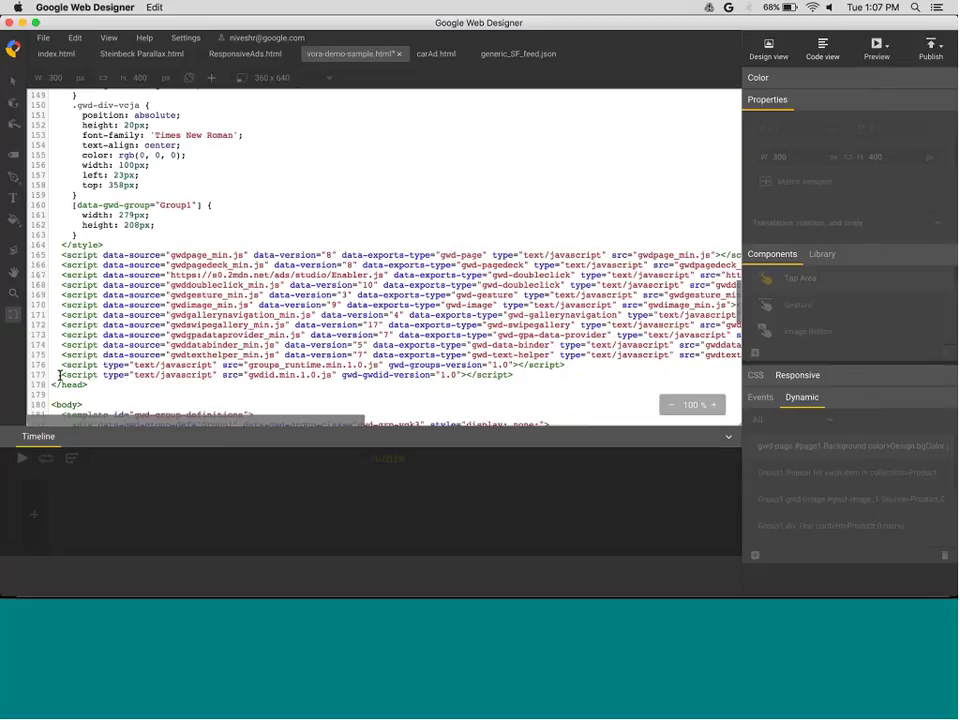
pyautogui.click(768, 48)
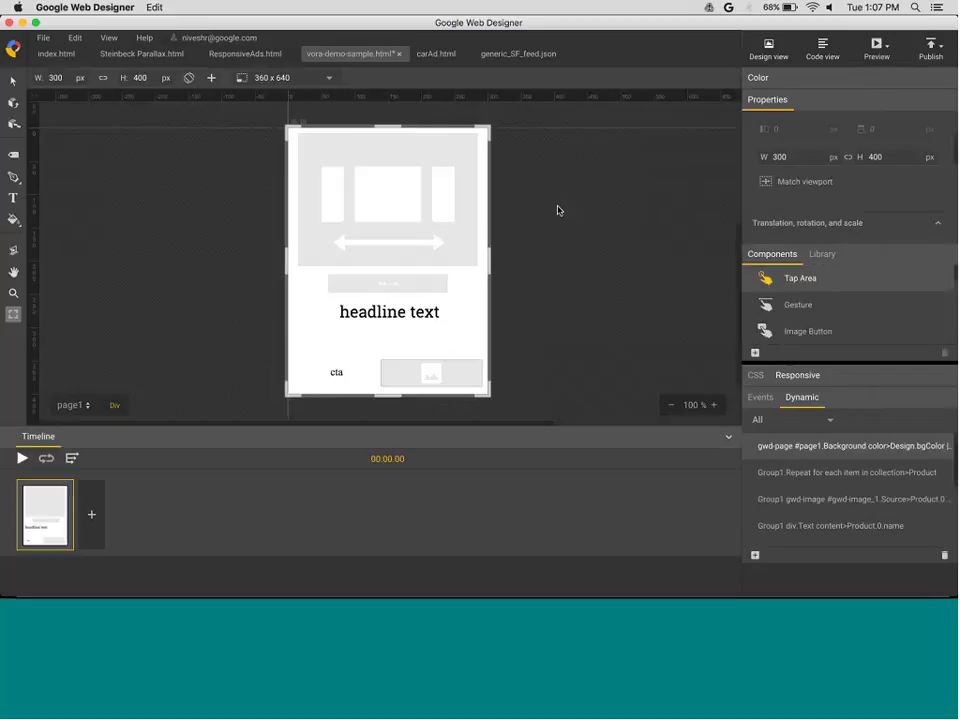
# Create a blank 300 x 250 DoubleClick banner file named test
pyautogui.press('super+n')
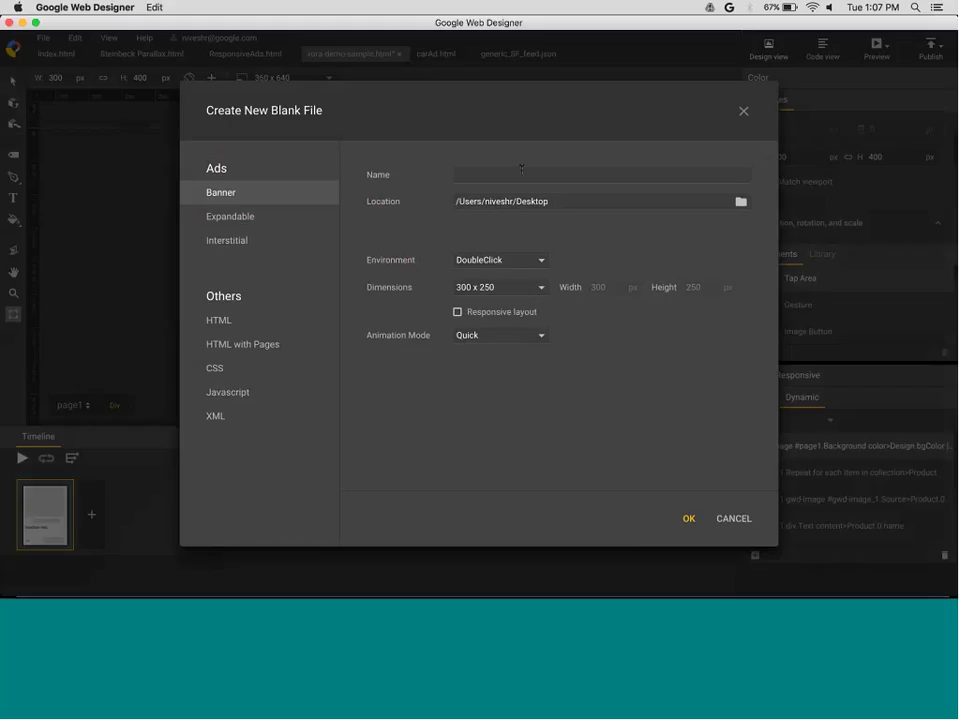
pyautogui.click(521, 170)
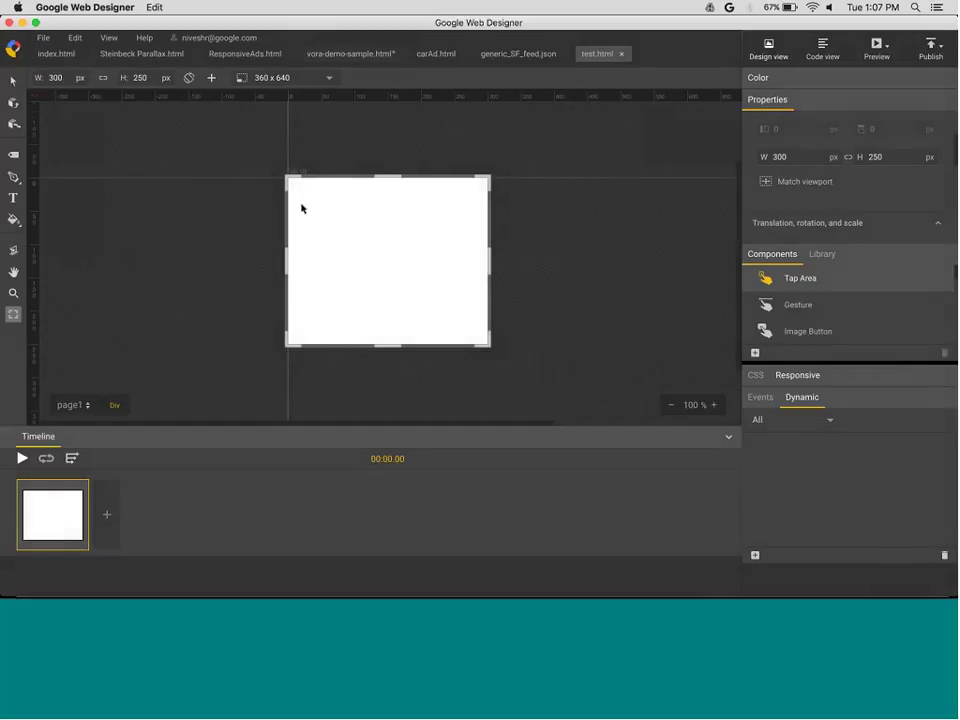
# Draw a div on the page at about 20, 39 px and fill it with a dark red (923D3D) to black radial gradient
pyautogui.press('d')
pyautogui.moveTo(301, 204)
pyautogui.mouseDown()
pyautogui.moveTo(407, 302)
pyautogui.moveTo(446, 321)
pyautogui.mouseUp()
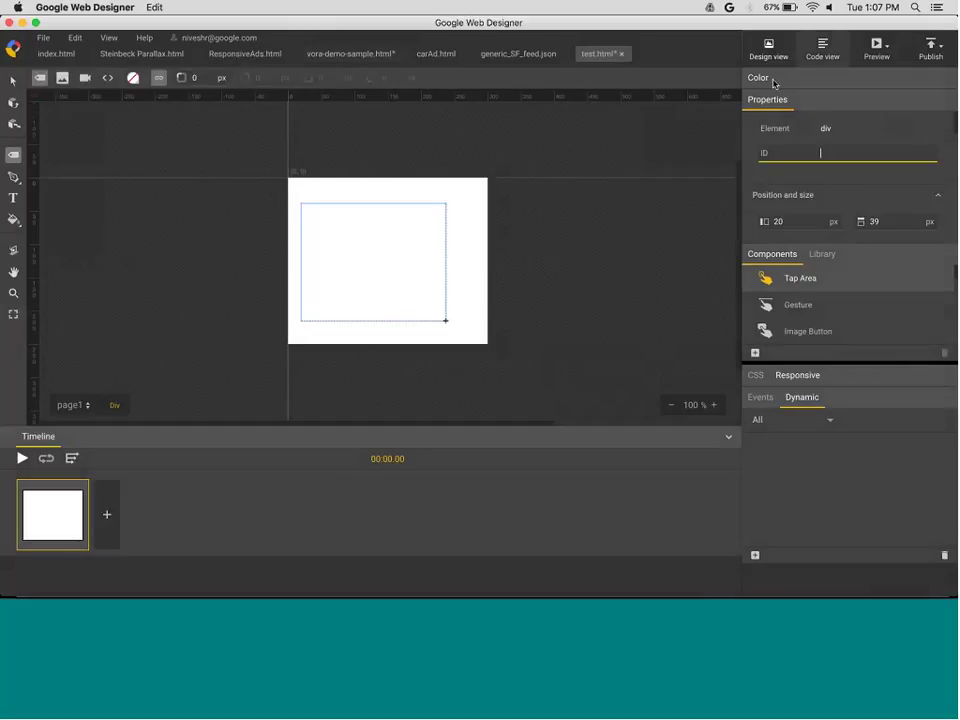
pyautogui.click(776, 79)
pyautogui.click(846, 153)
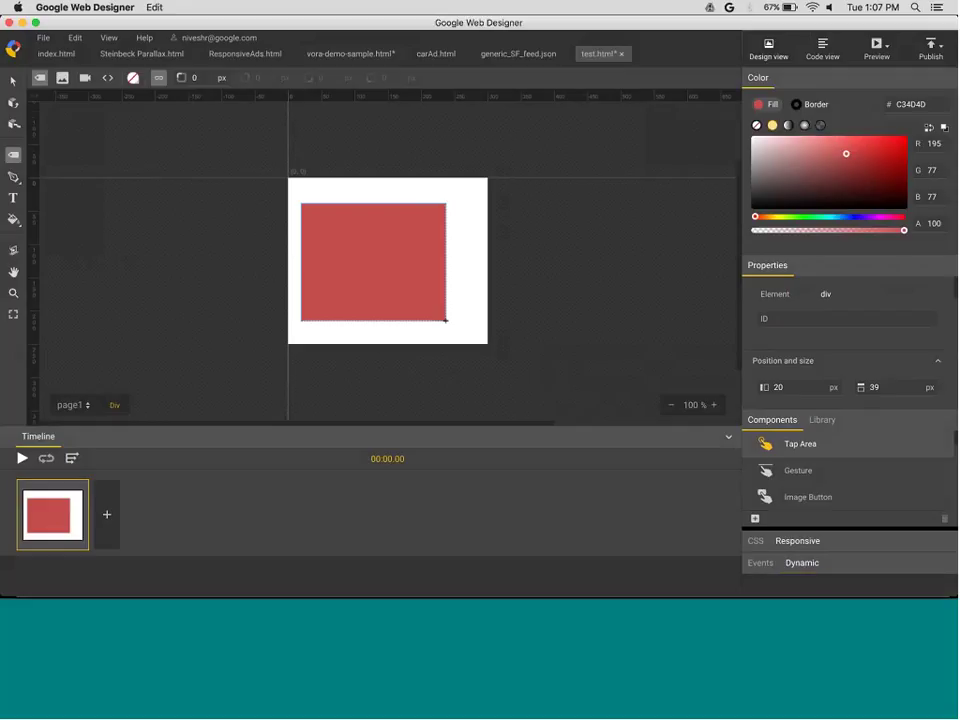
pyautogui.click(805, 123)
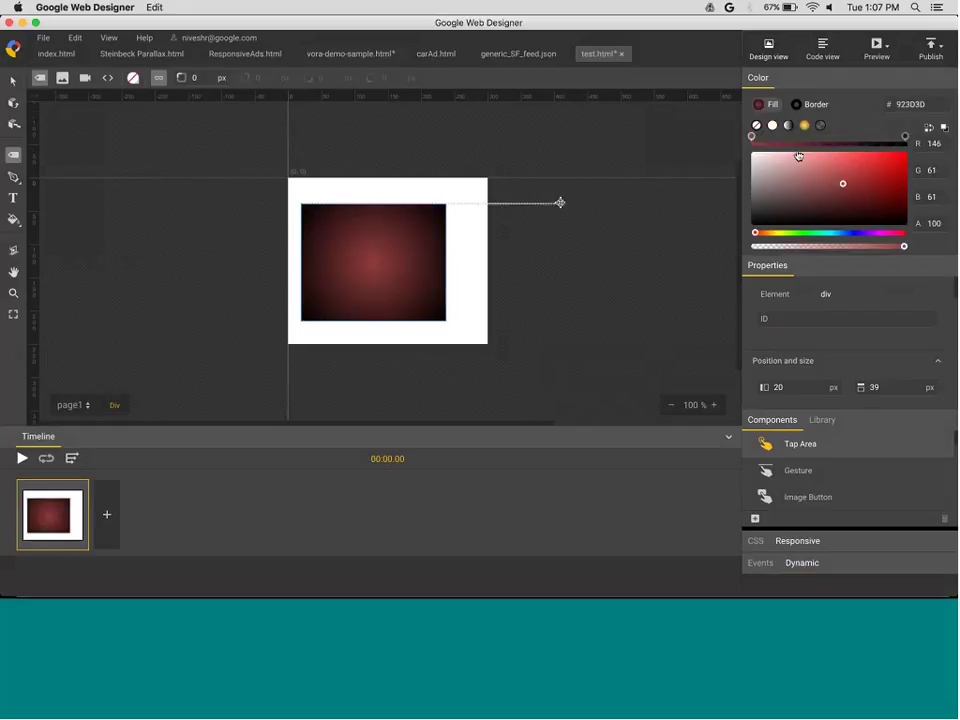
# Set the gradient div's ID to clickme
pyautogui.press('v')
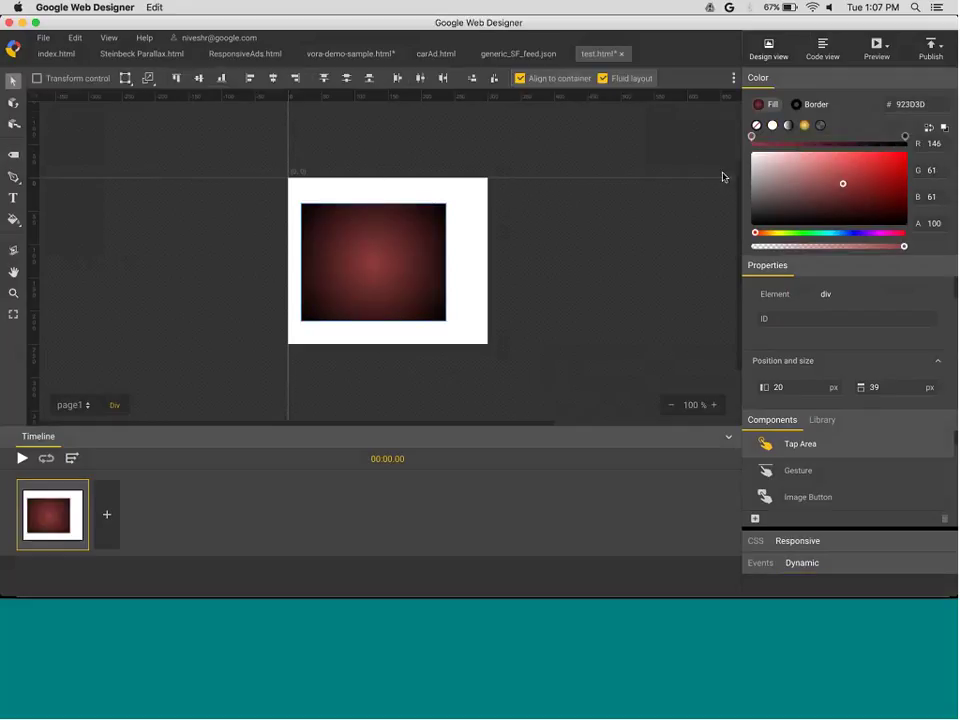
pyautogui.click(815, 318)
pyautogui.press('l')
pyautogui.press('k')
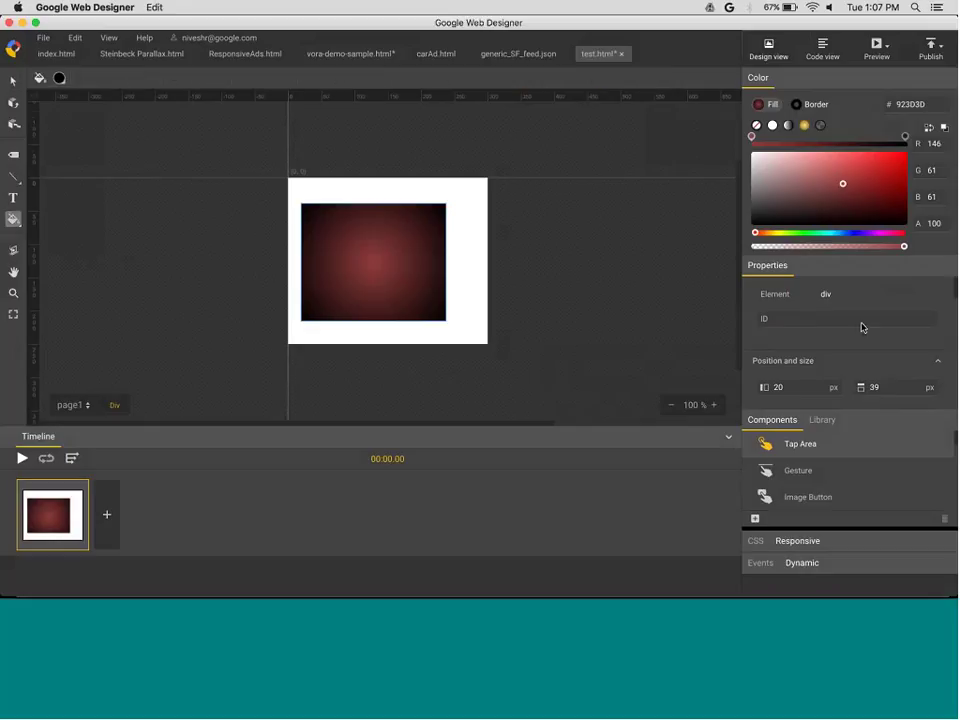
pyautogui.click(862, 326)
pyautogui.write('clickme')
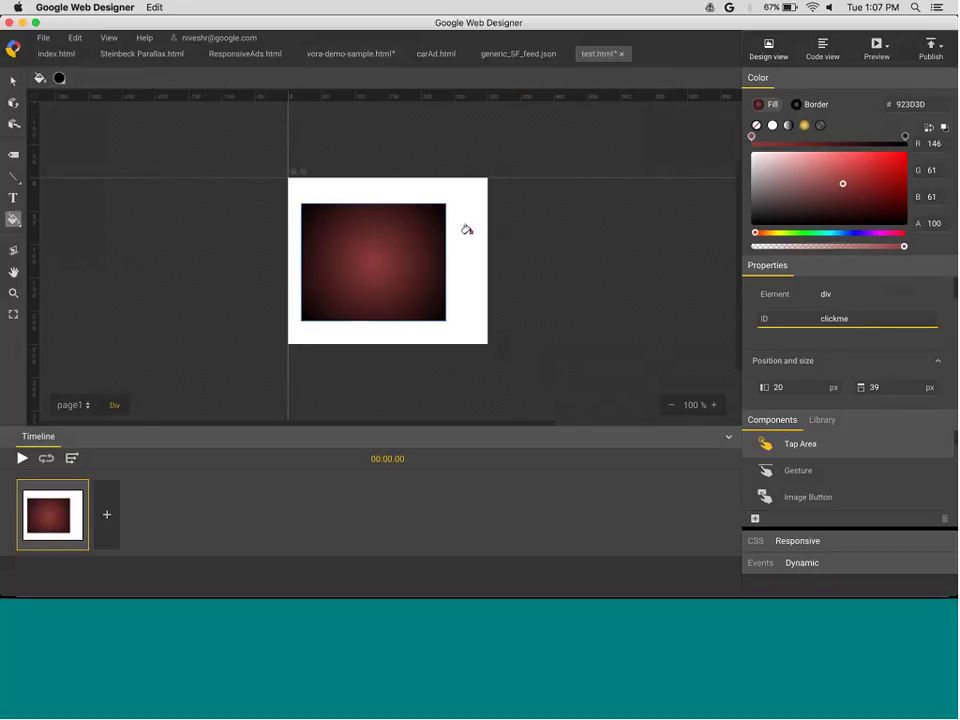
pyautogui.click(467, 227)
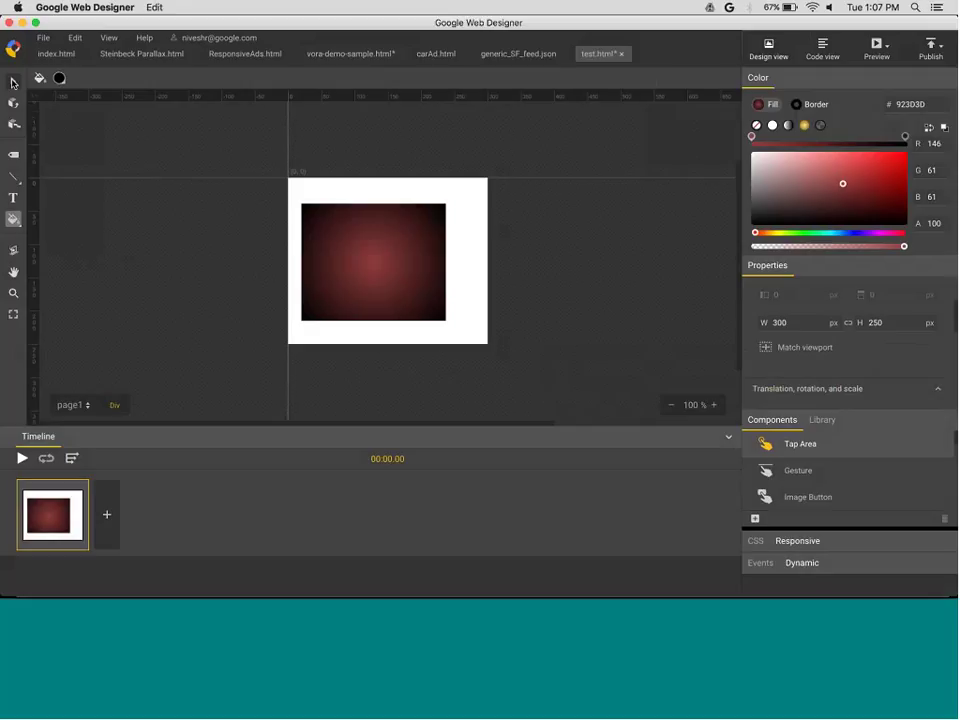
pyautogui.click(12, 83)
pyautogui.click(306, 251)
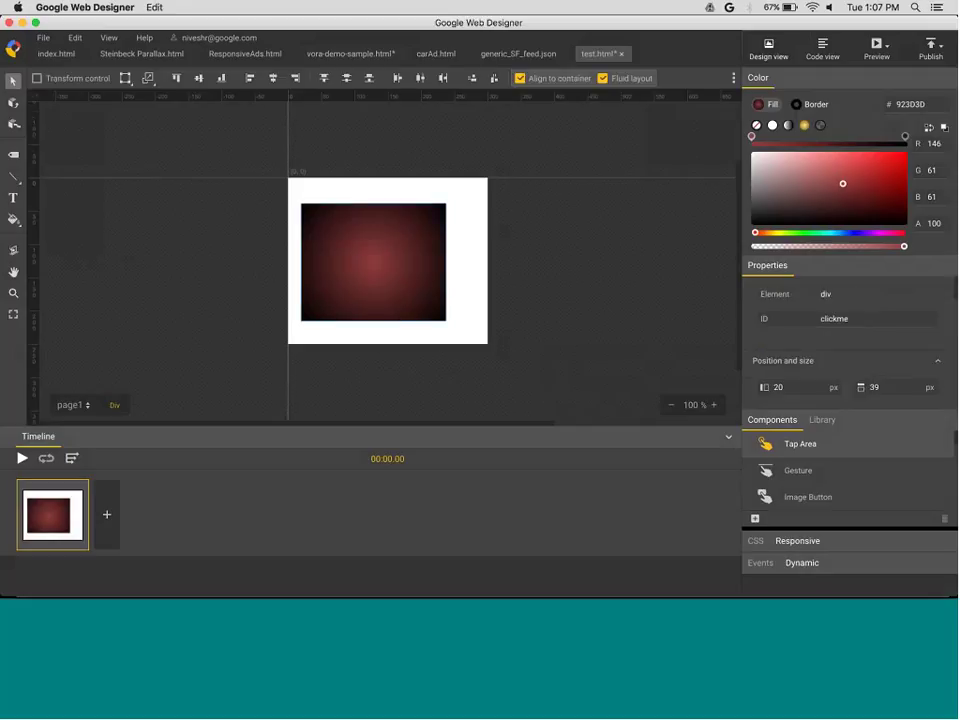
# Switch to Chrome and search the web for "double click greensock cdn" in a new tab
pyautogui.click(161, 574)
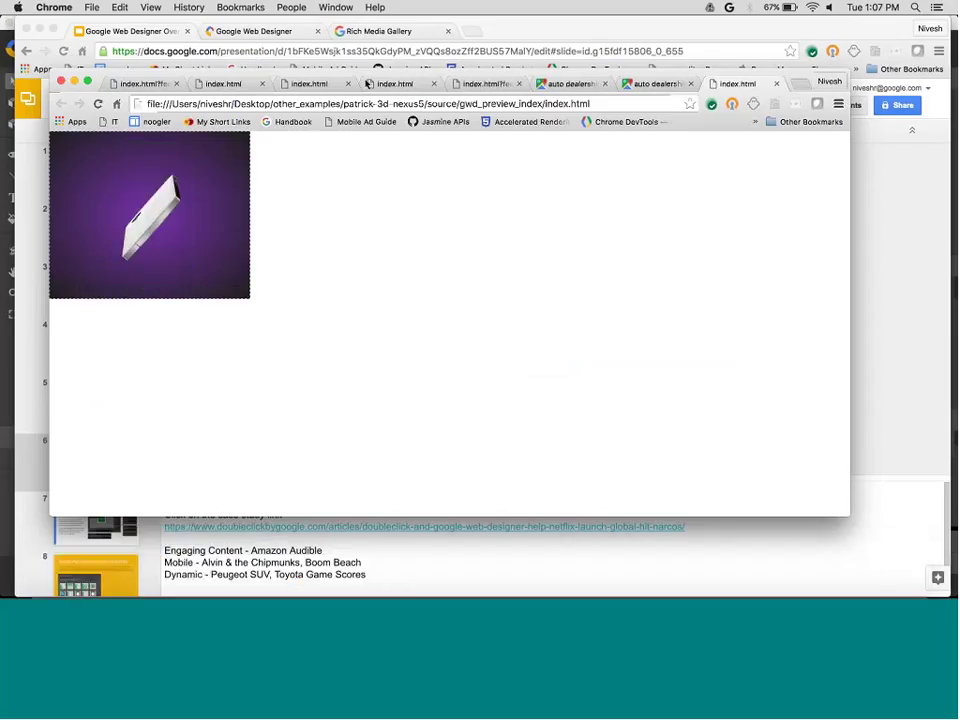
pyautogui.click(805, 84)
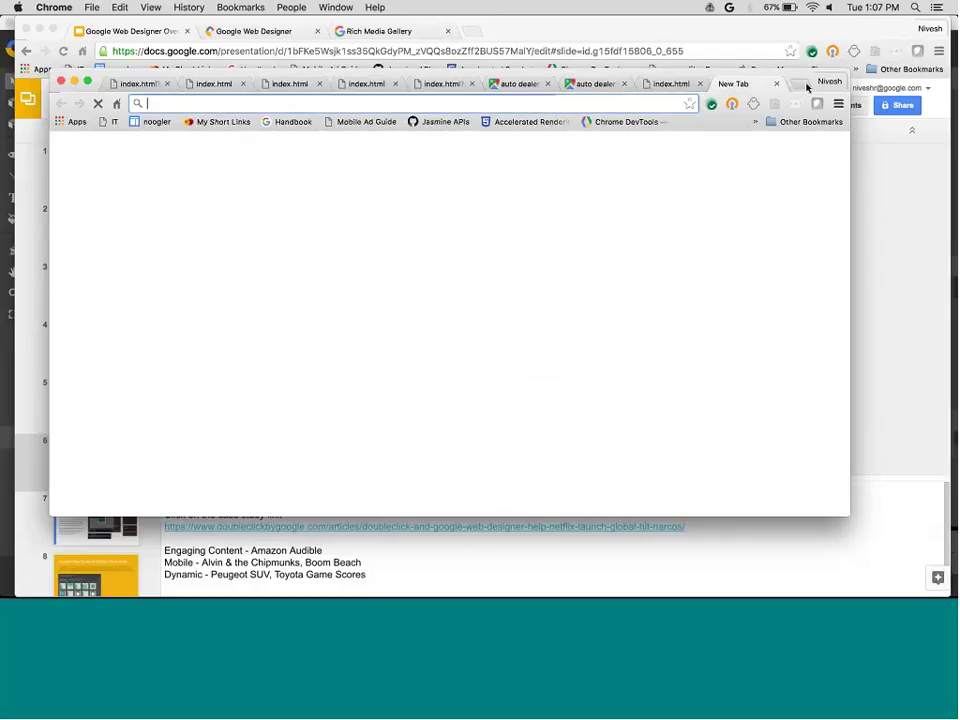
pyautogui.write('double click')
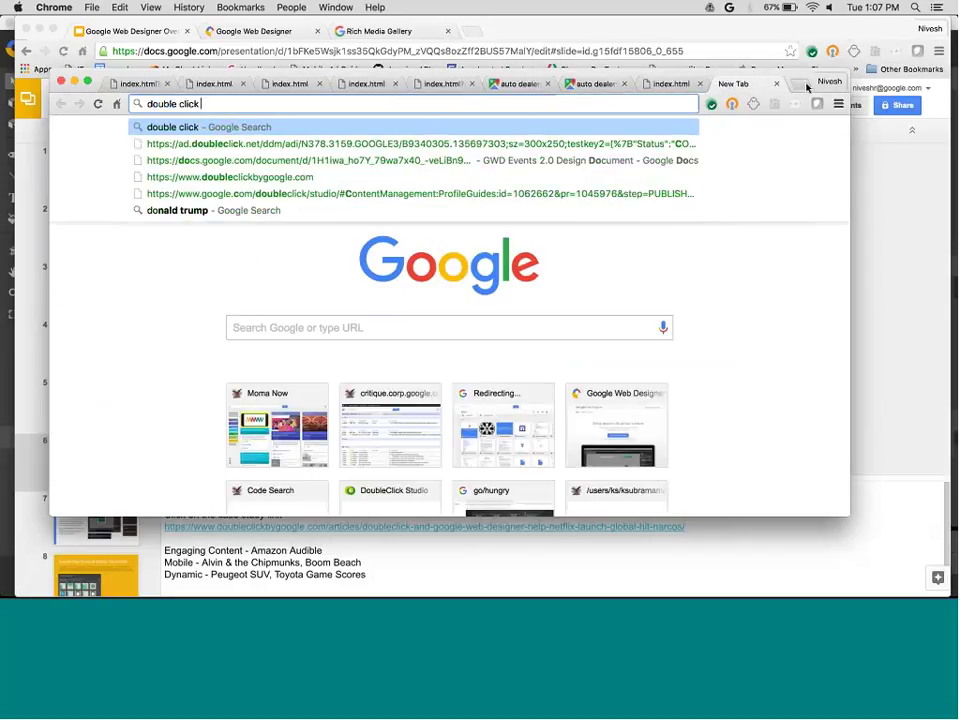
pyautogui.write(' g')
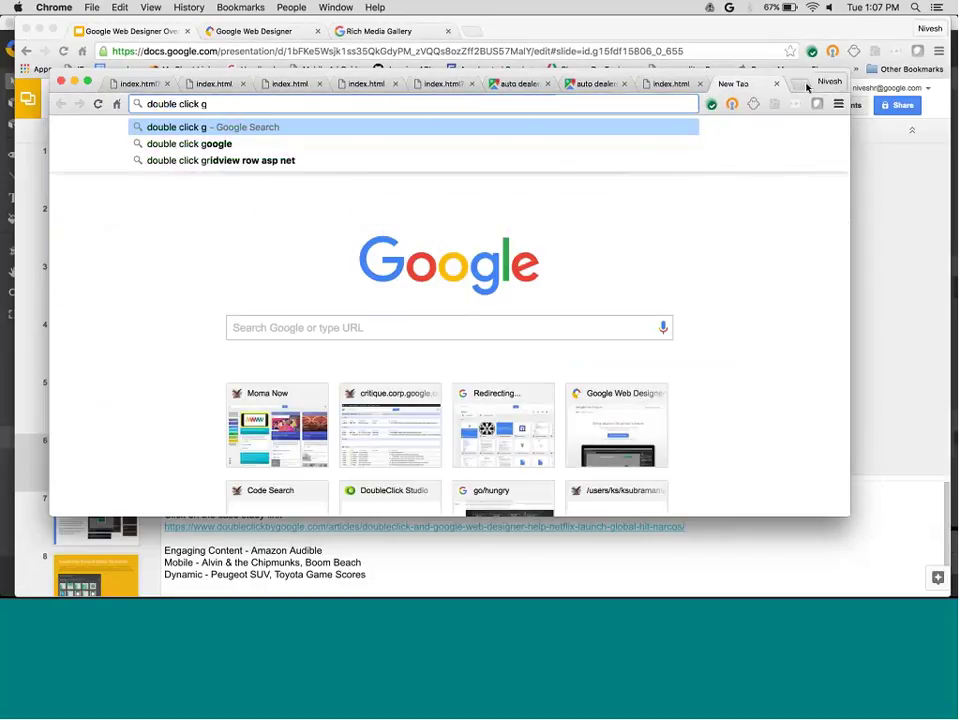
pyautogui.write('reensco')
pyautogui.press('BackSpace')
pyautogui.press('BackSpace')
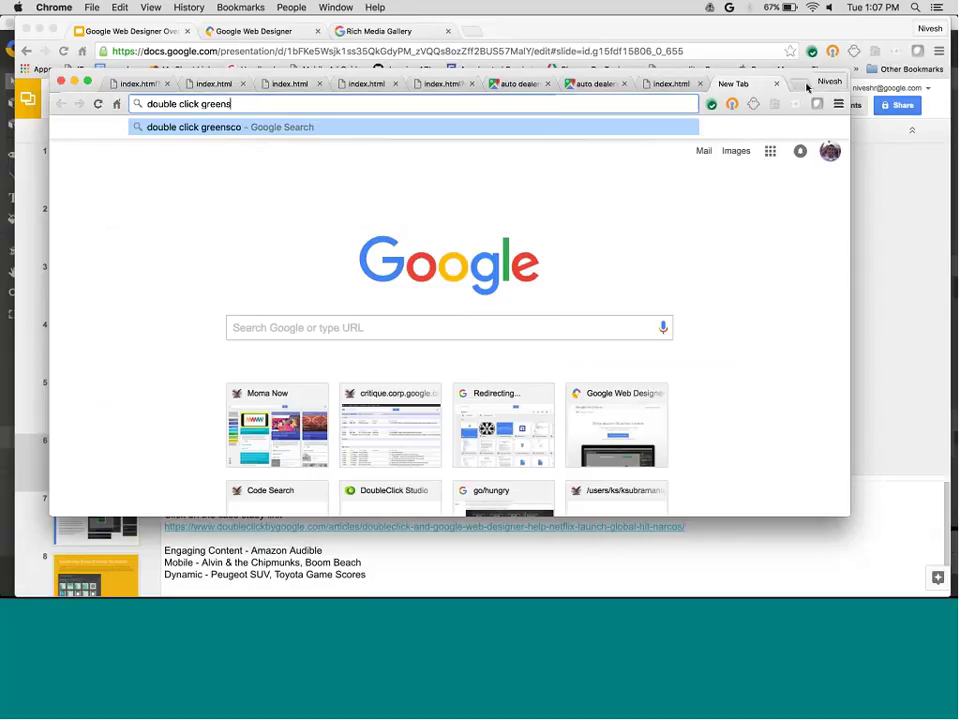
pyautogui.write('ock cd')
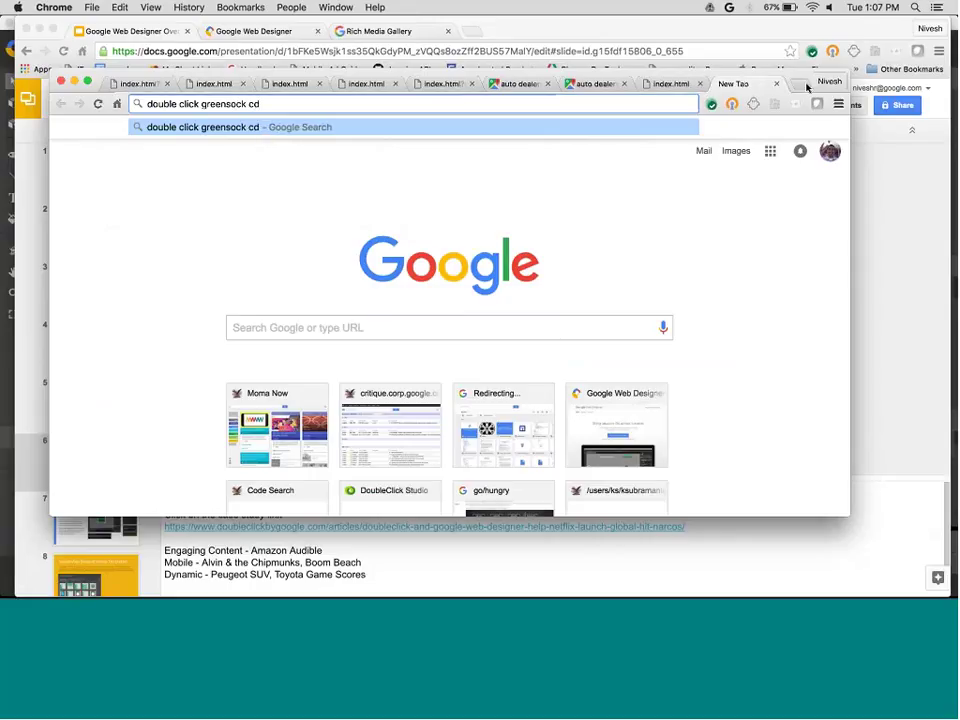
pyautogui.write('n')
pyautogui.press('Return')
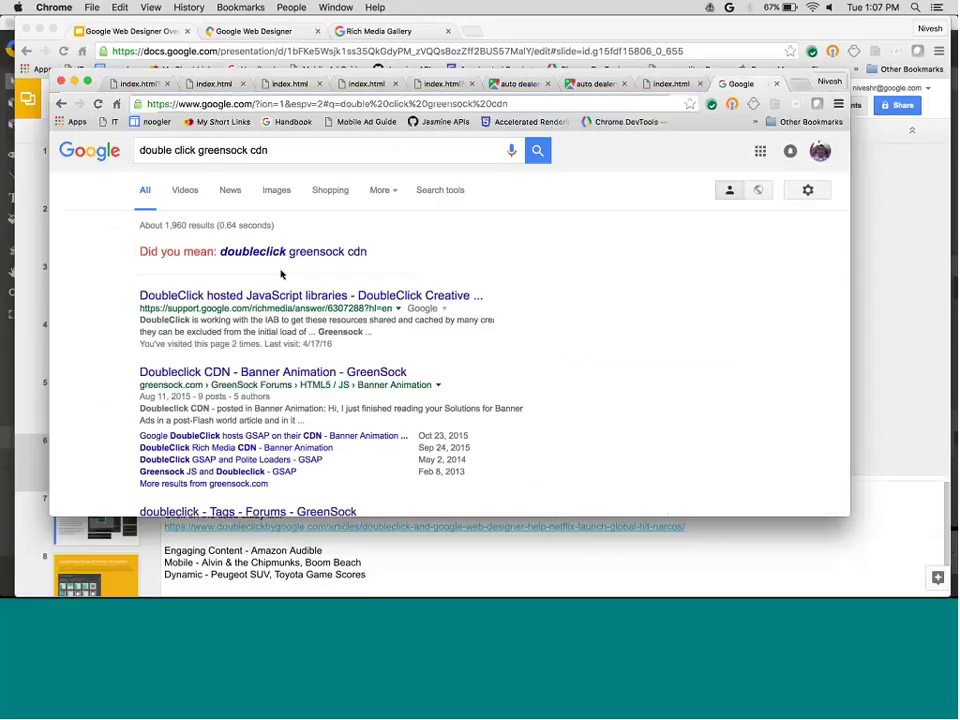
# Open the DoubleClick hosted JavaScript libraries article and copy the hosted TweenLite 1.18.5 URL from its Greensock section
pyautogui.click(272, 297)
pyautogui.scroll(-3, 418, 430)
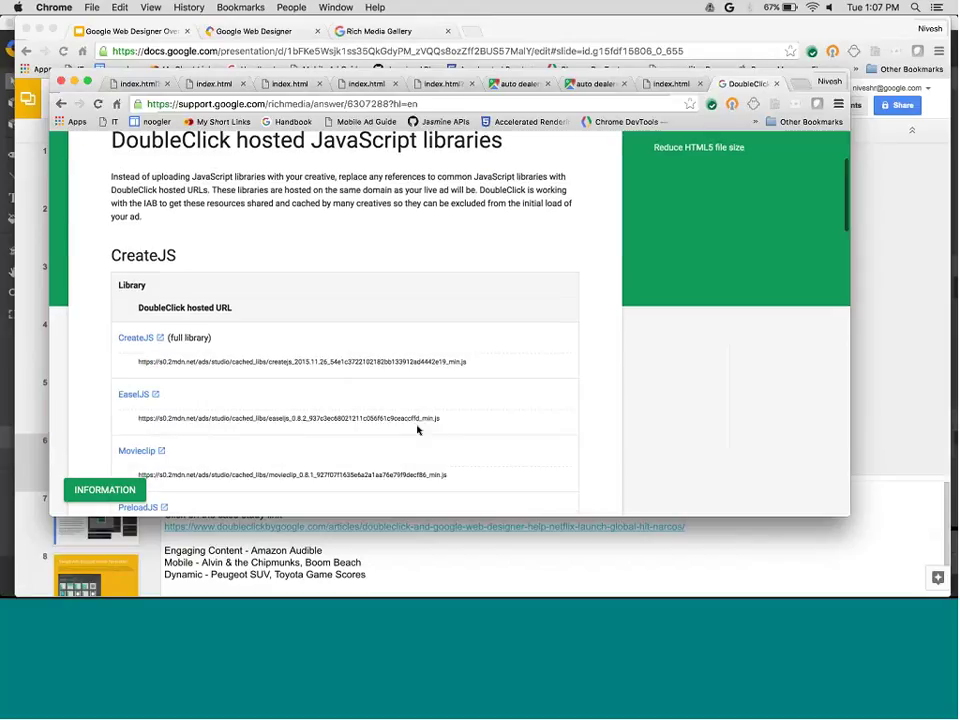
pyautogui.scroll(-10, 418, 430)
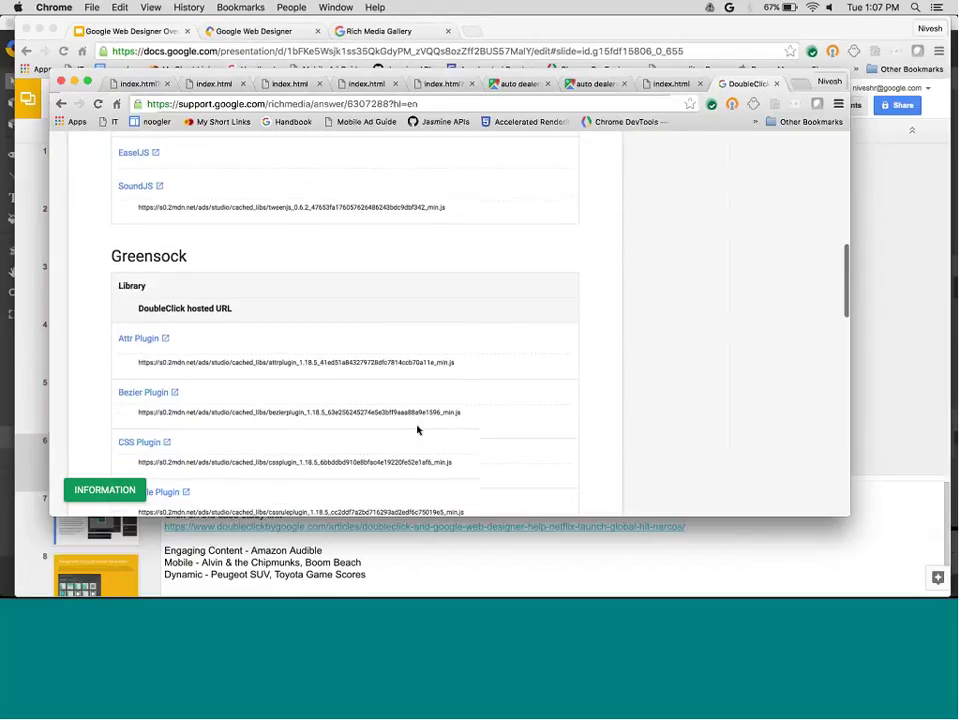
pyautogui.scroll(-5, 418, 430)
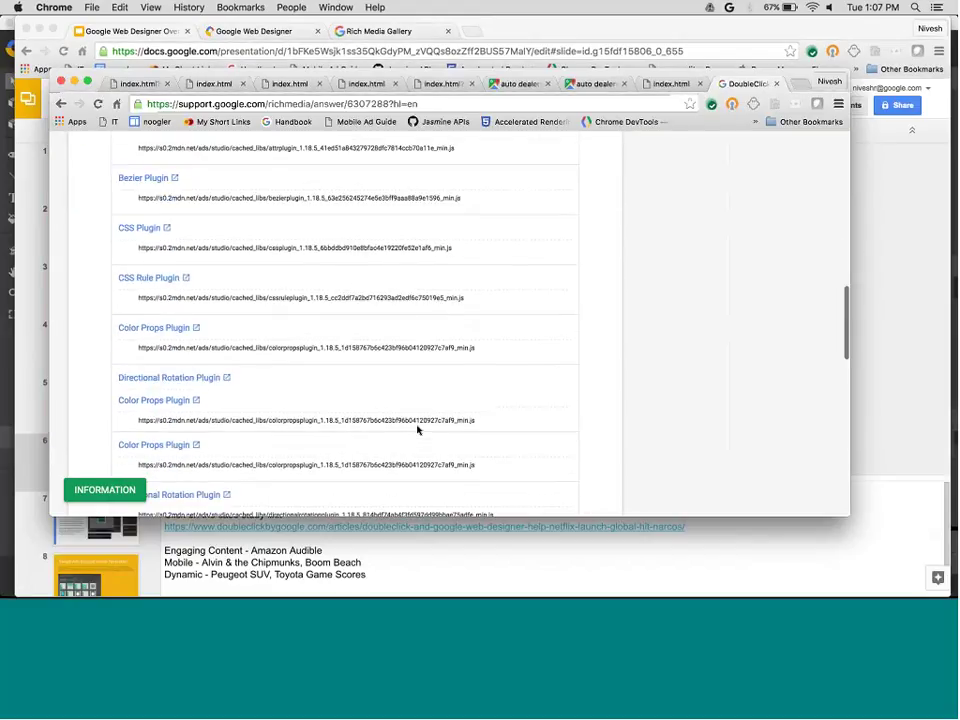
pyautogui.scroll(-8, 418, 430)
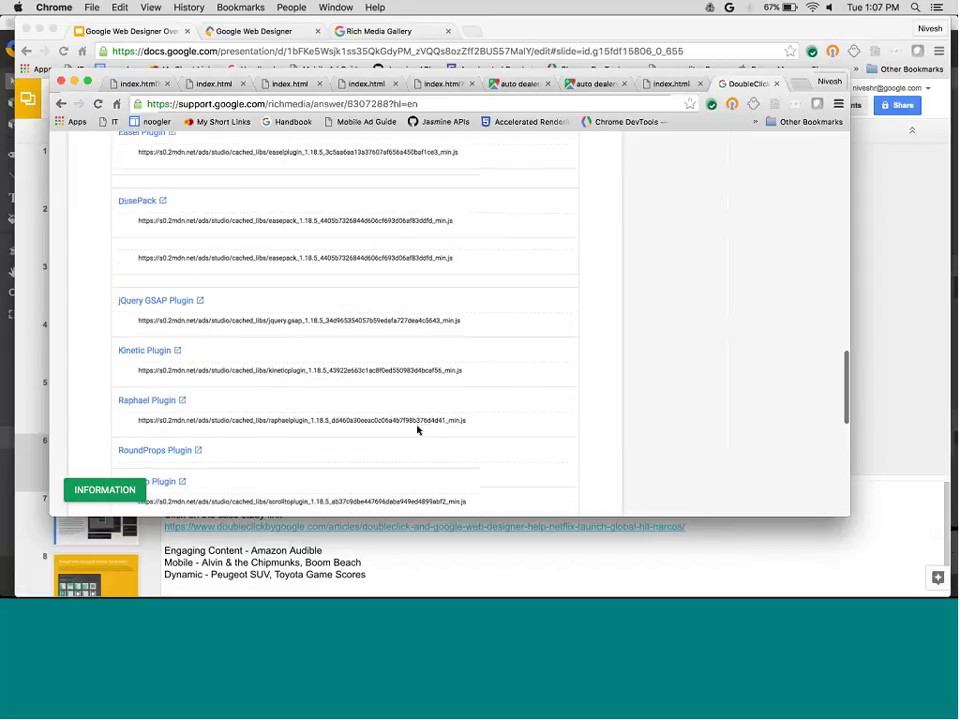
pyautogui.scroll(-6, 418, 430)
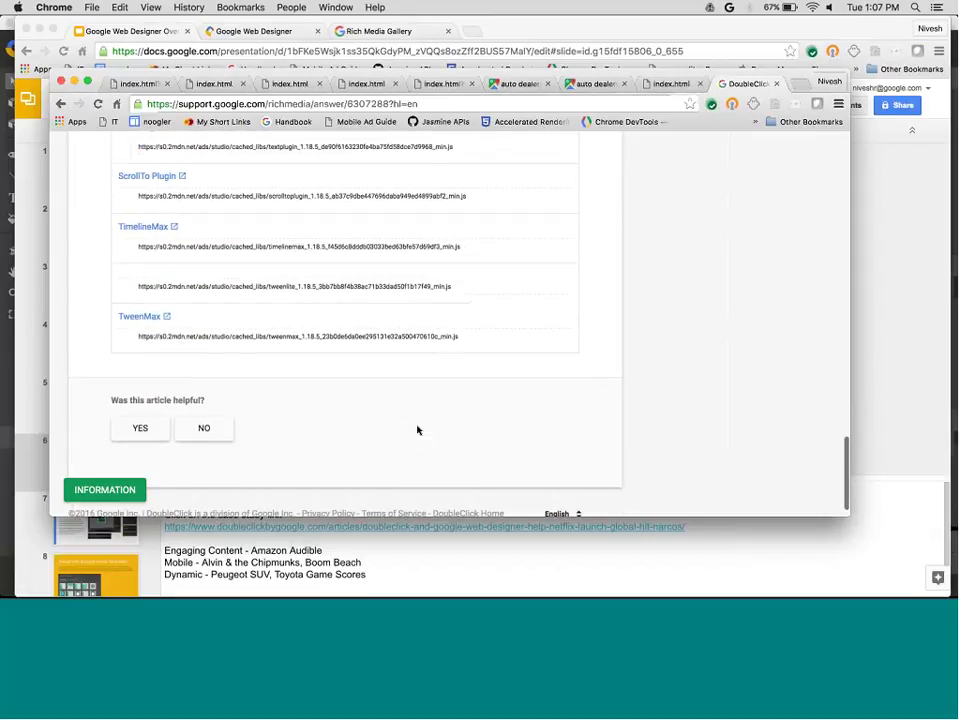
pyautogui.moveTo(137, 286); pyautogui.dragTo(482, 287)
# Back in Google Web Designer's code for test.html, add a script tag sourcing the copied TweenLite URL just above the gwd-init-code script
pyautogui.press('super+Tab')
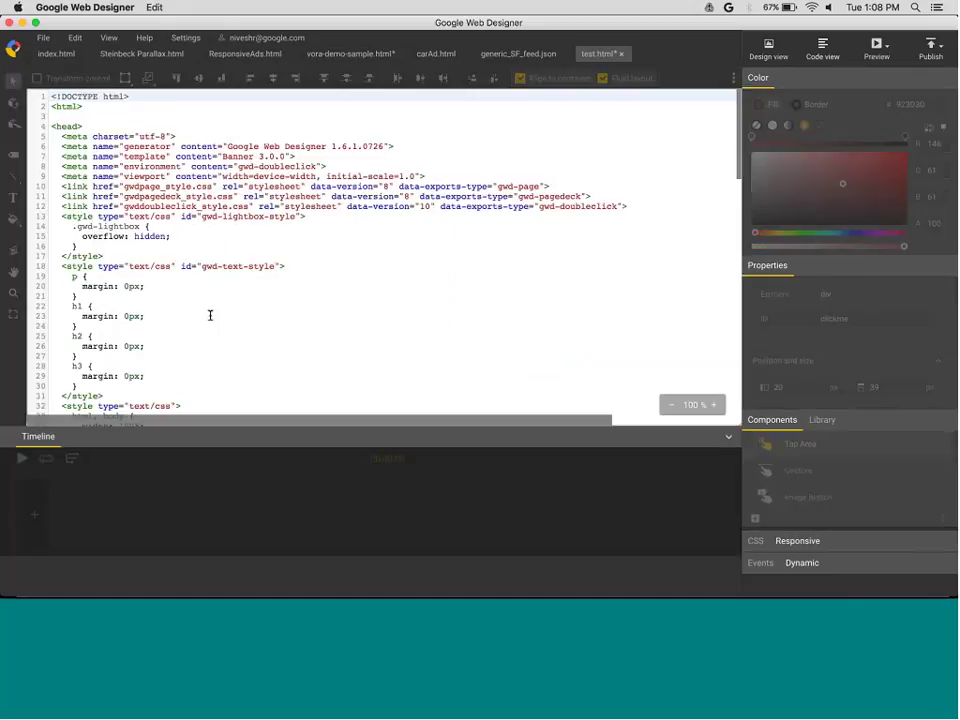
pyautogui.scroll(-20, 210, 315)
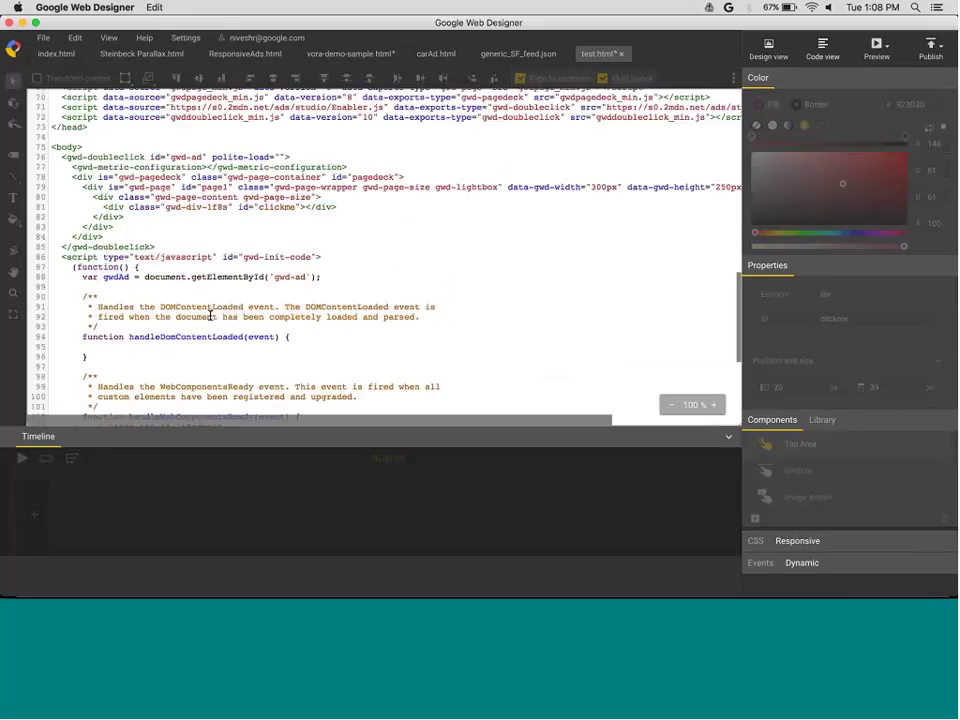
pyautogui.scroll(3, 210, 315)
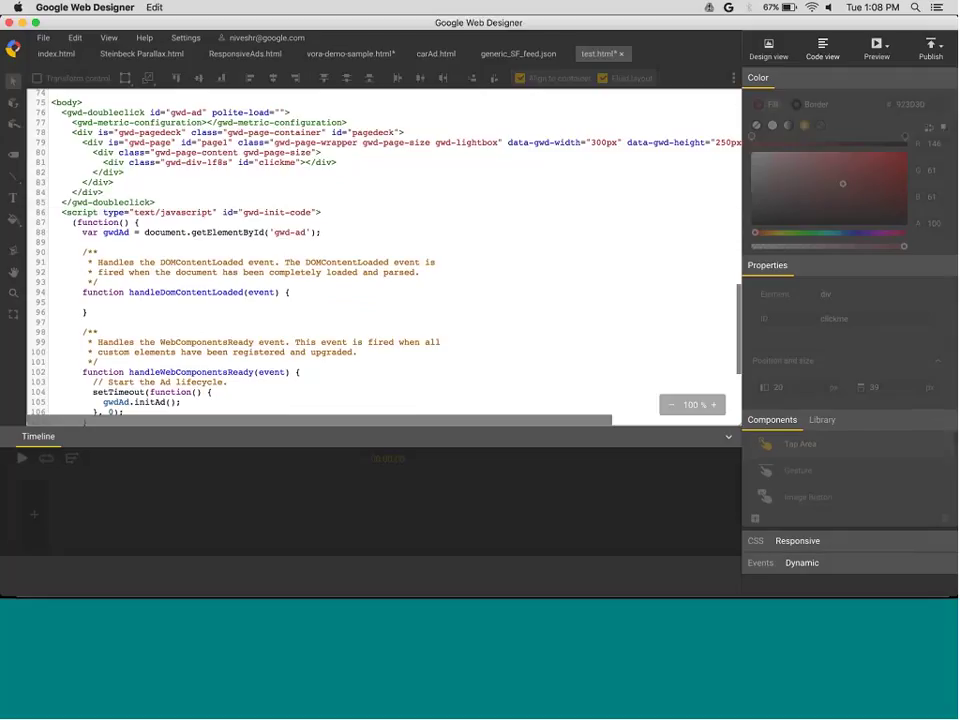
pyautogui.click(333, 208)
pyautogui.press('Return')
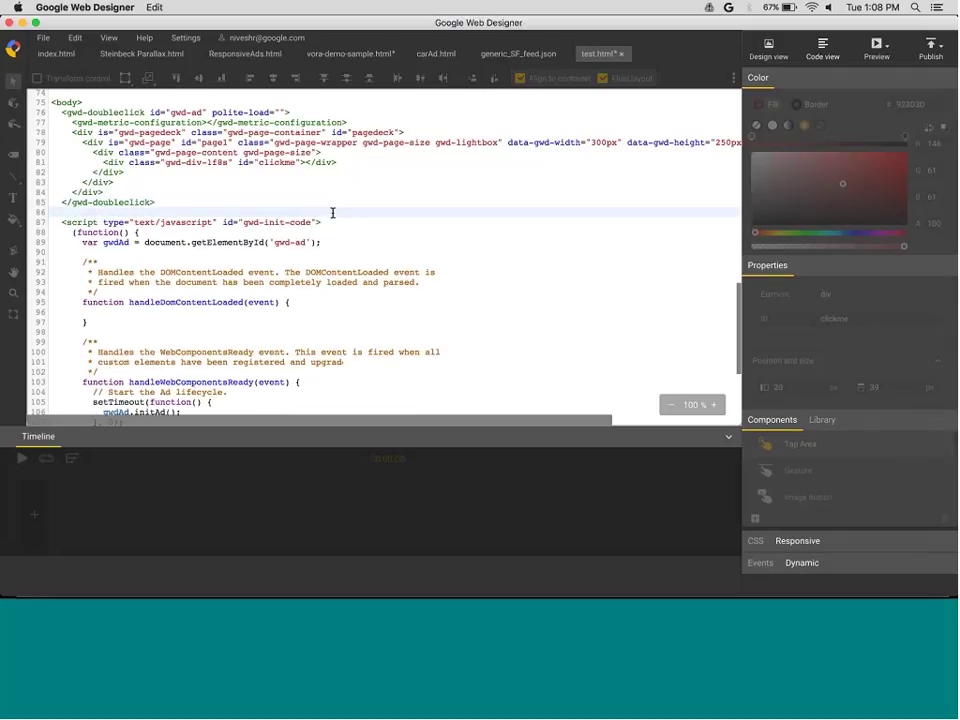
pyautogui.write('<script>')
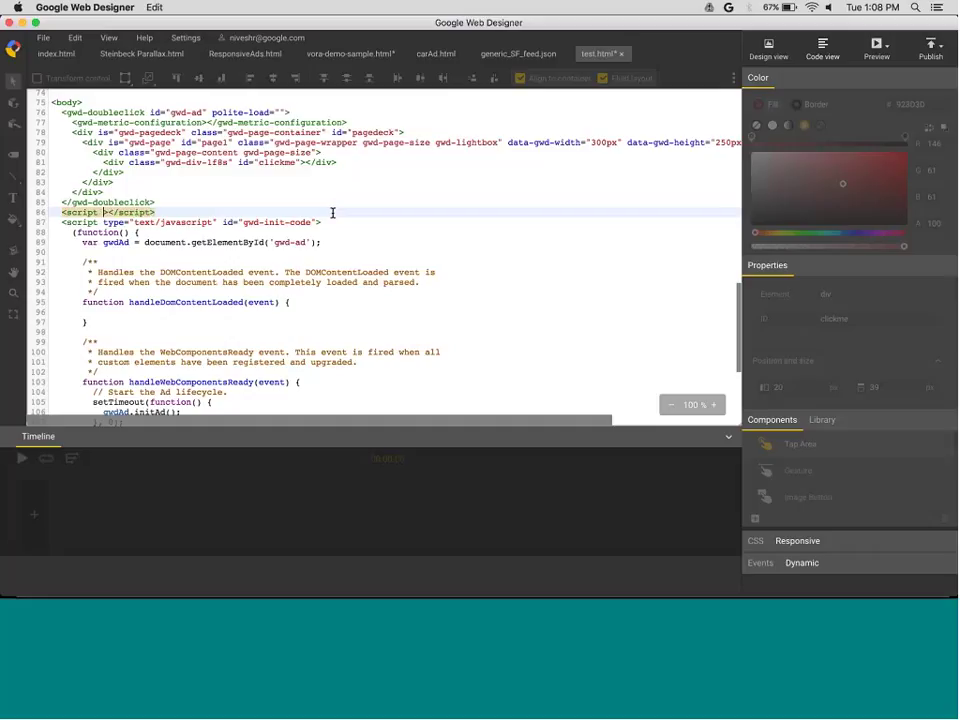
pyautogui.write(' src="')
pyautogui.write('https://s0.2mdn.net/ads/studio/cached_libs/tweenlite_1.18.5_3bb7bb8f4b38ac71b33dad50f1b17f49_min.js')
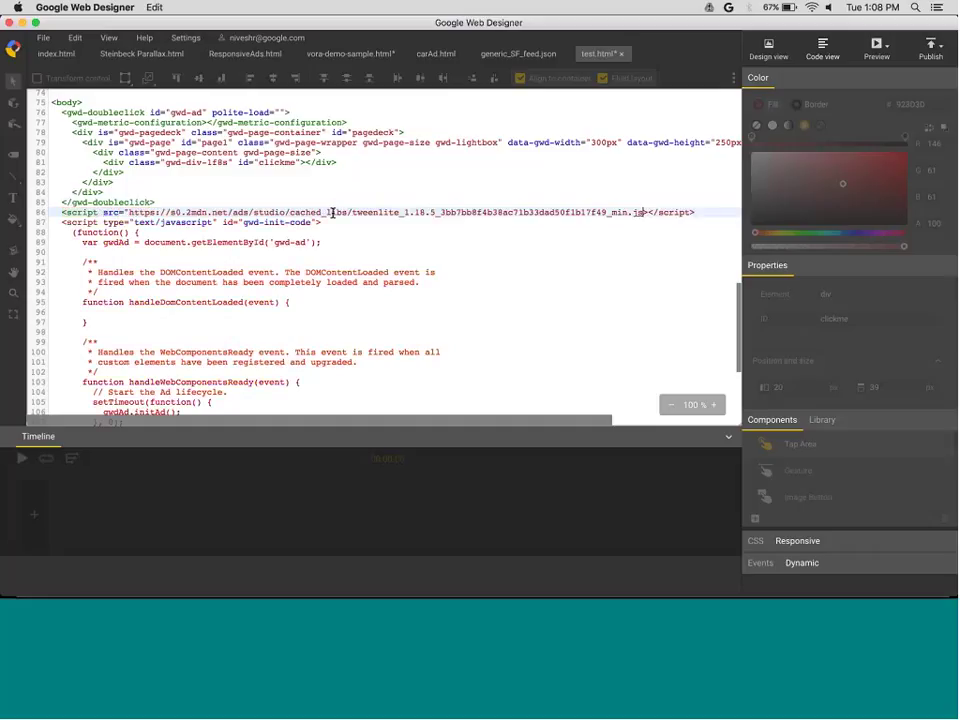
pyautogui.click(494, 291)
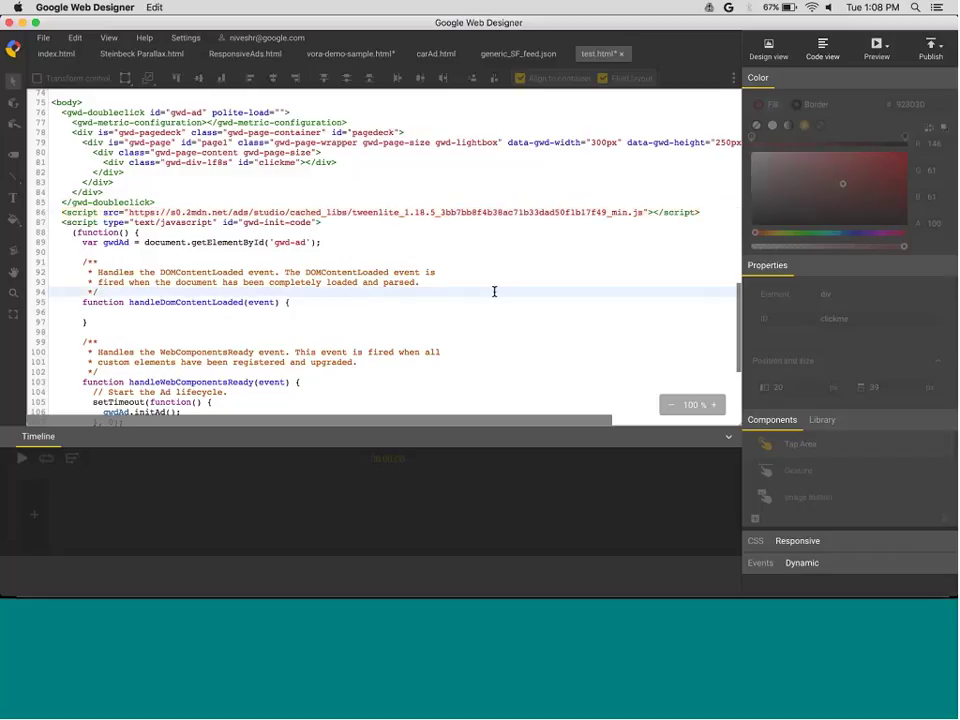
# In Design view, add a mouse click event to the clickme div with a new custom action whose function is named animate
pyautogui.click(768, 50)
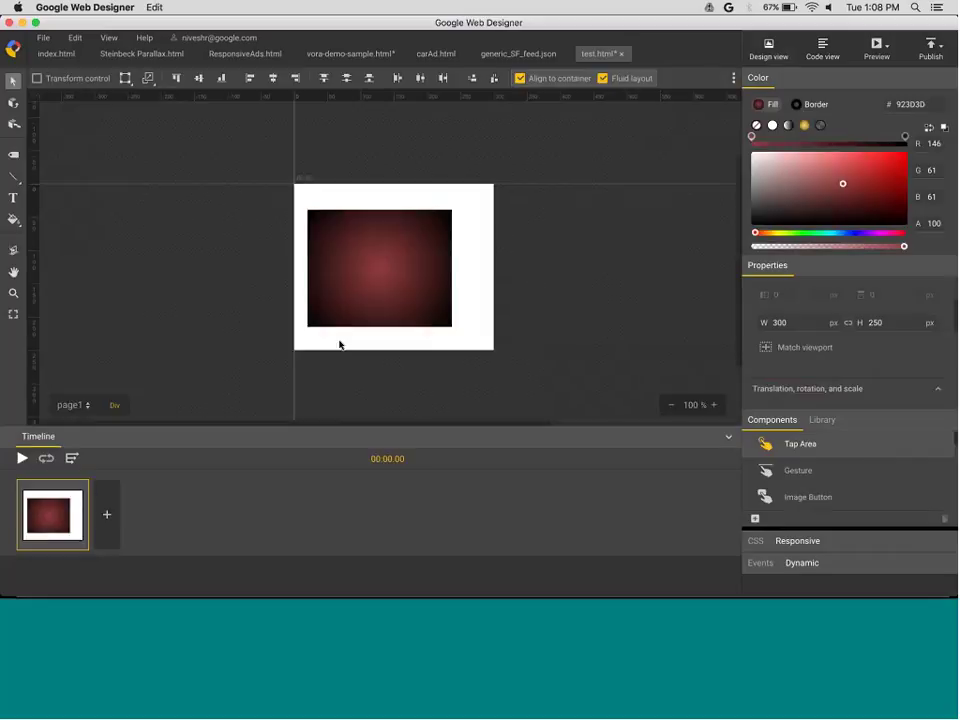
pyautogui.click(330, 289)
pyautogui.click(828, 362)
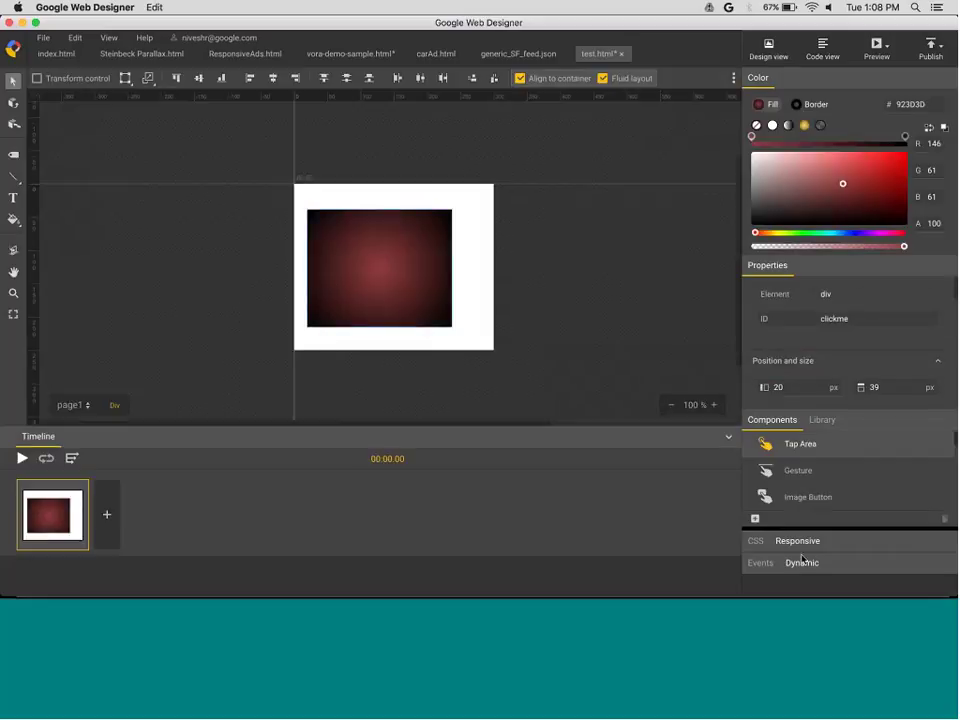
pyautogui.click(768, 266)
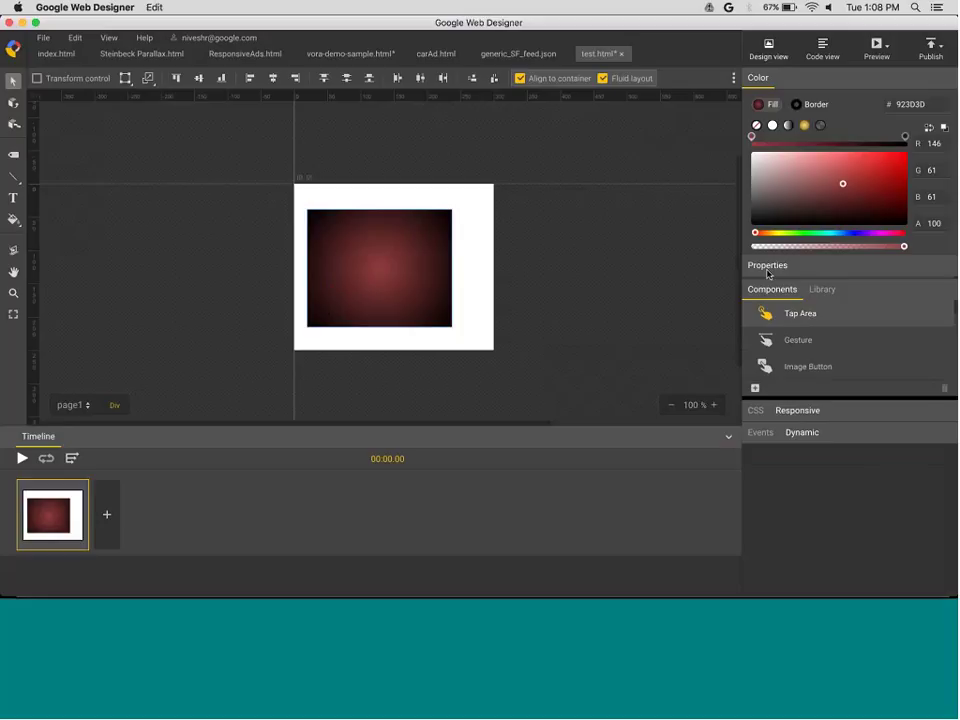
pyautogui.rightClick(410, 258)
pyautogui.click(433, 334)
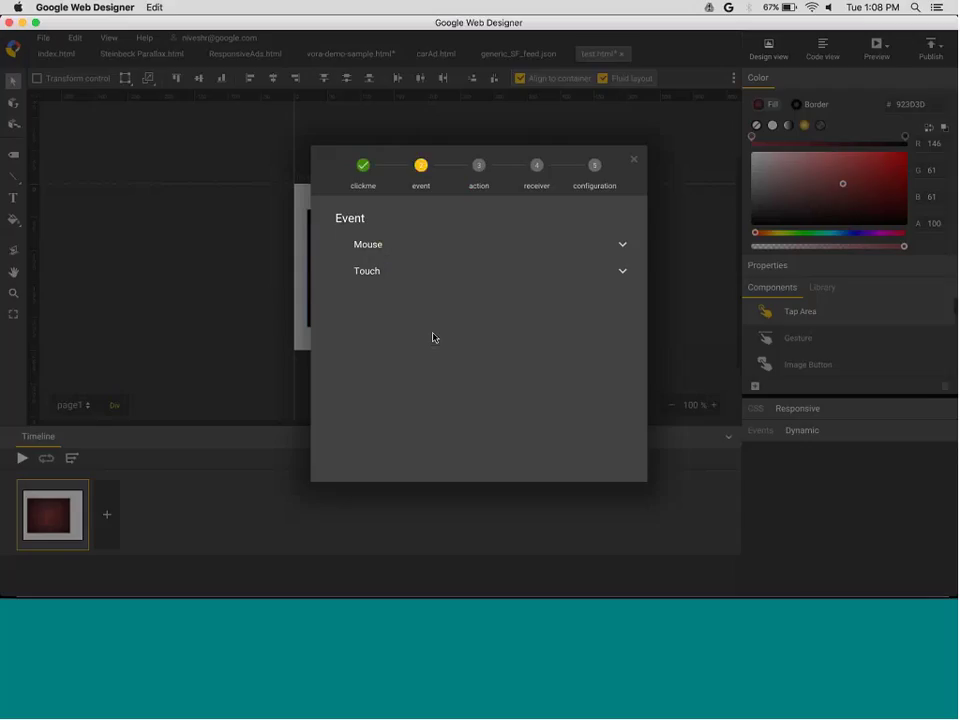
pyautogui.click(375, 248)
pyautogui.click(380, 270)
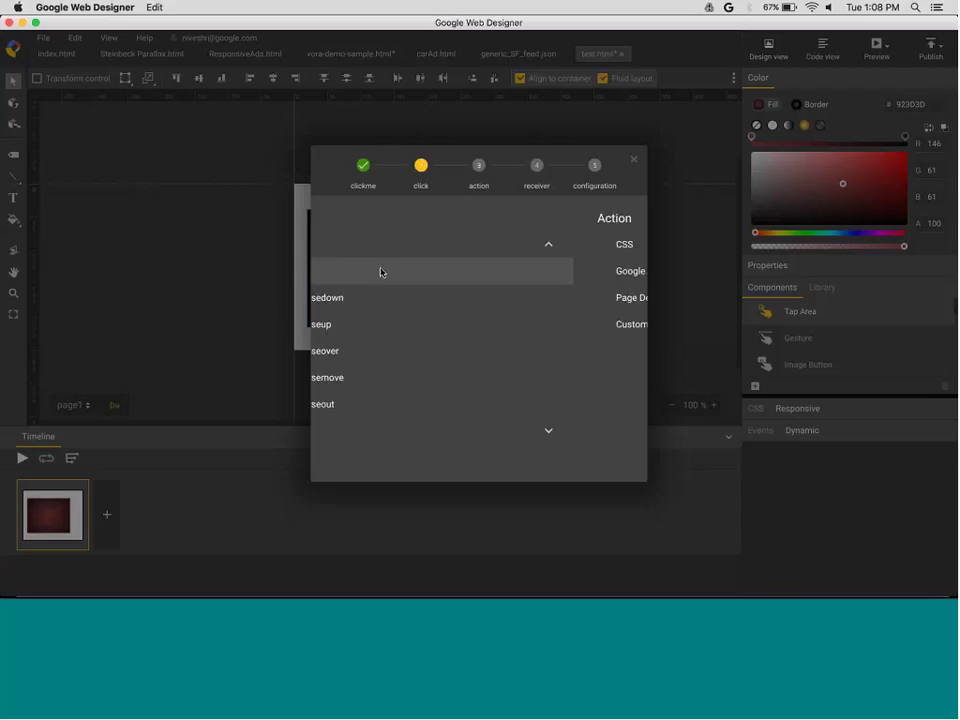
pyautogui.click(382, 325)
pyautogui.click(380, 351)
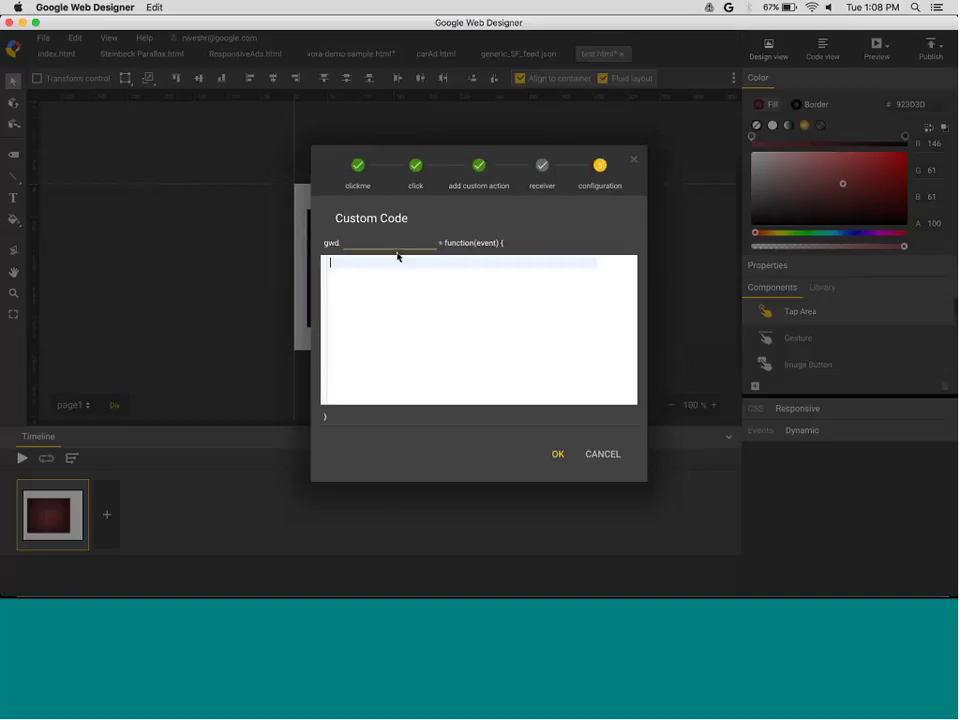
pyautogui.write('animate')
pyautogui.click(385, 285)
# Switch to Chrome, open the linked TweenLite page, and copy the two statements inside the Animate CSS Properties example's onload function
pyautogui.press('super+Tab')
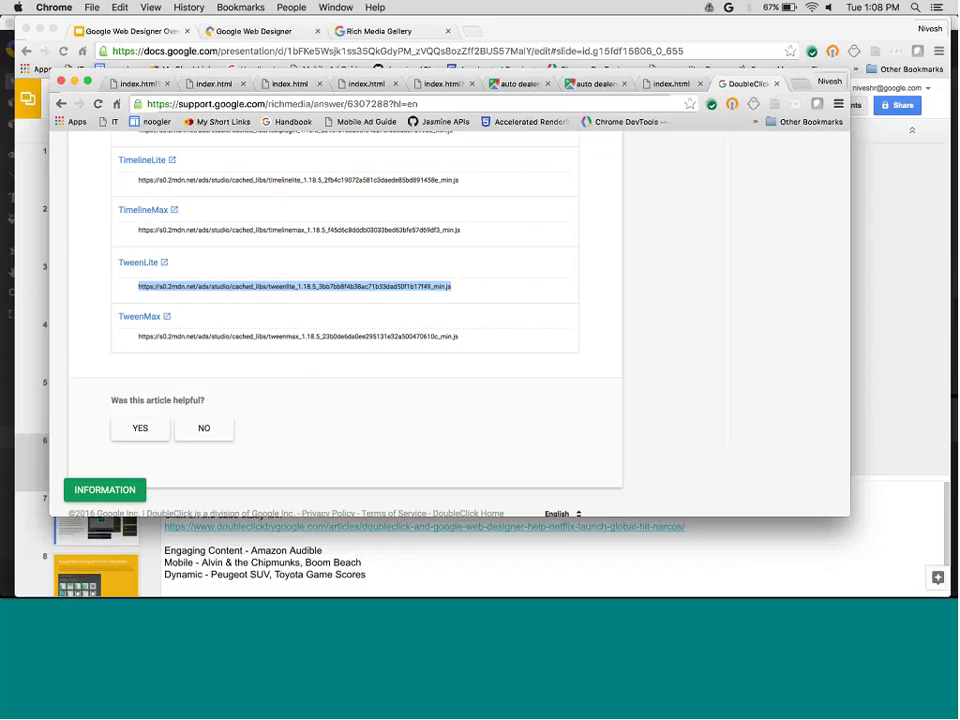
pyautogui.click(137, 262)
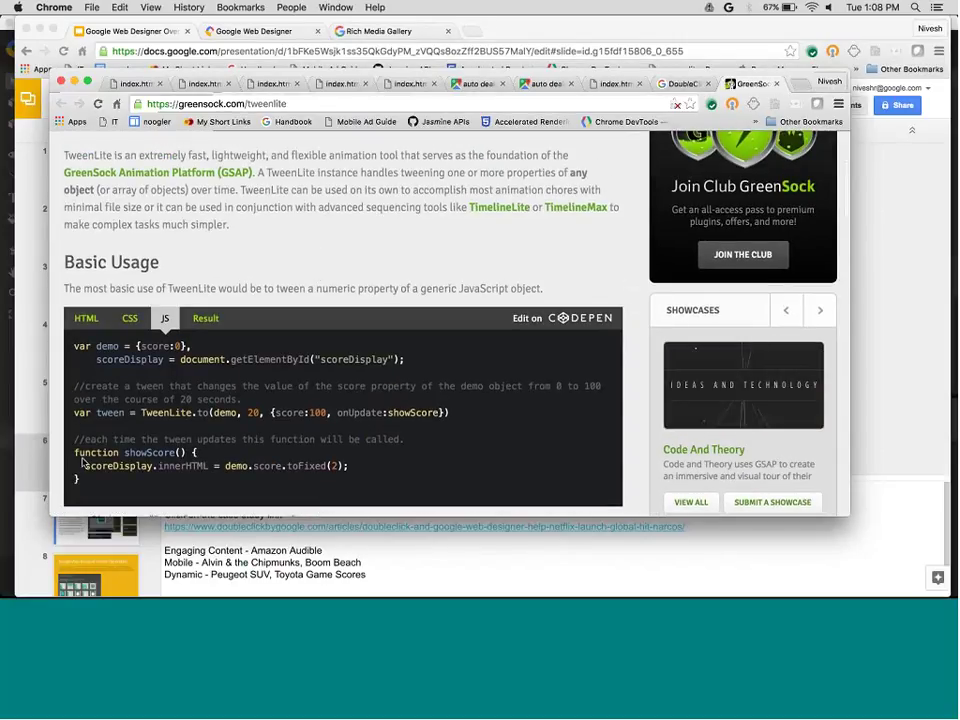
pyautogui.scroll(-3, 80, 445)
pyautogui.scroll(-2, 84, 462)
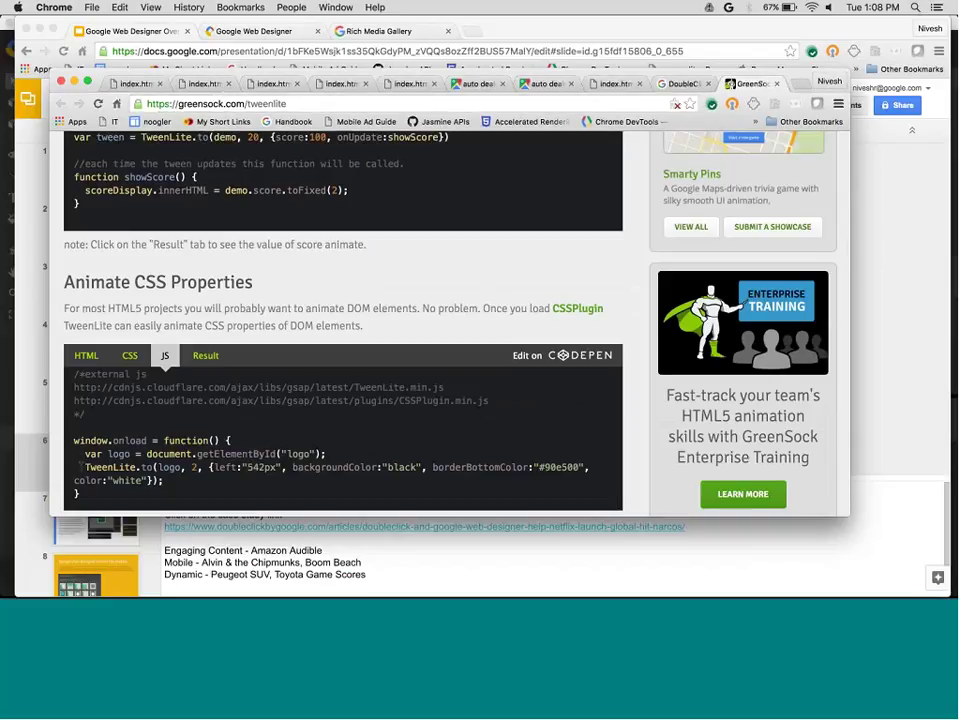
pyautogui.moveTo(84, 453); pyautogui.dragTo(711, 466)
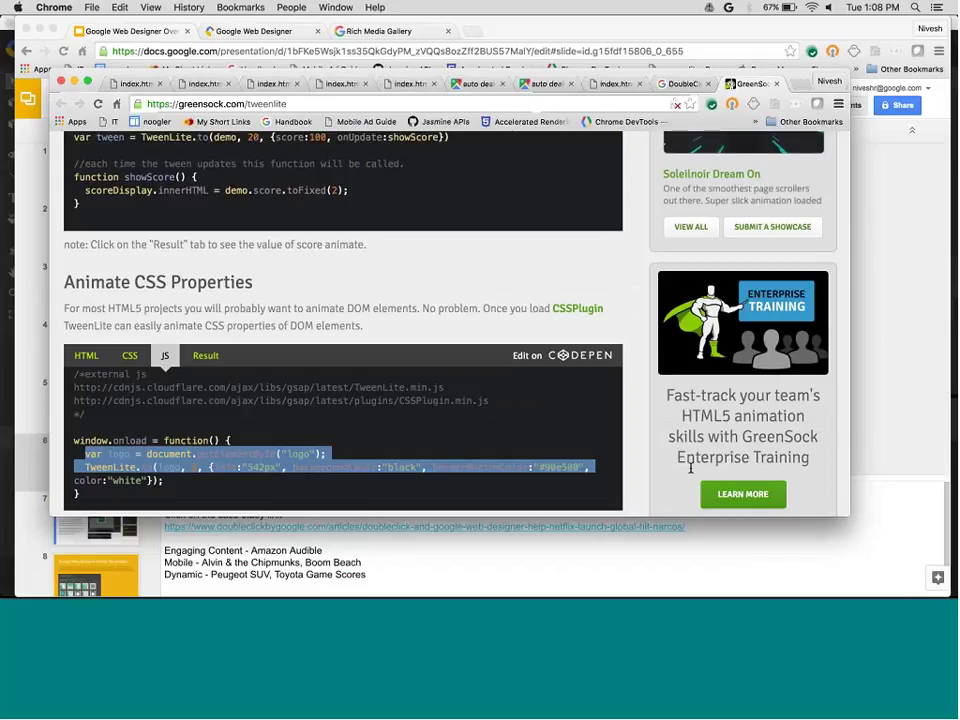
pyautogui.hotkey('shift', 'Down')
# Back in Google Web Designer, paste the copied code into the animate function, change the element ID to "clickme", and save the event
pyautogui.press('super+Tab')
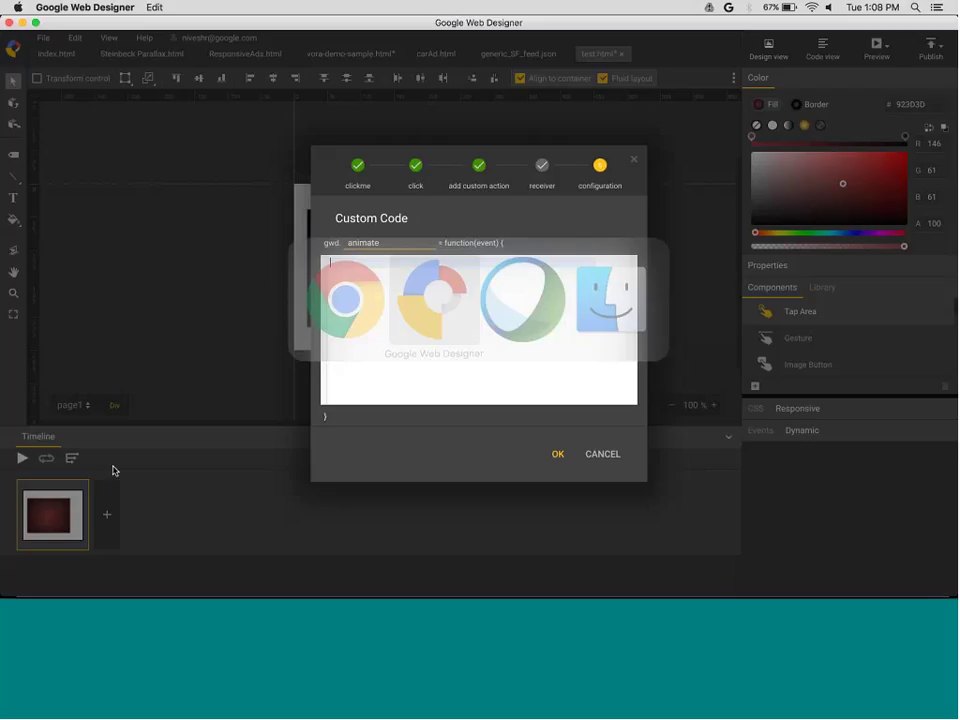
pyautogui.press('super+v')
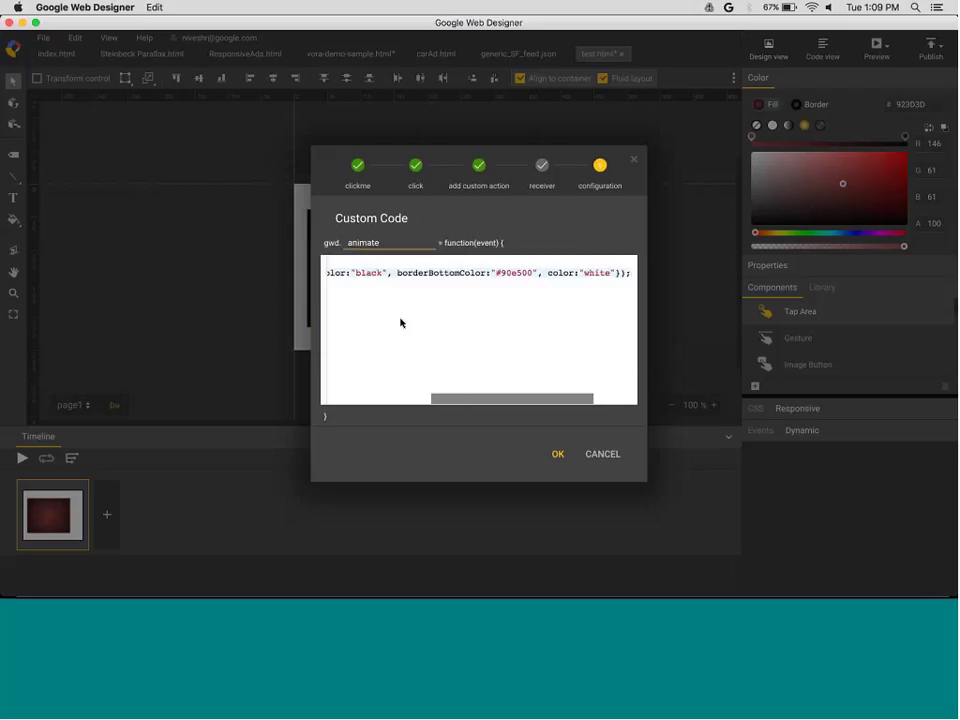
pyautogui.hscroll(-10, 400, 322)
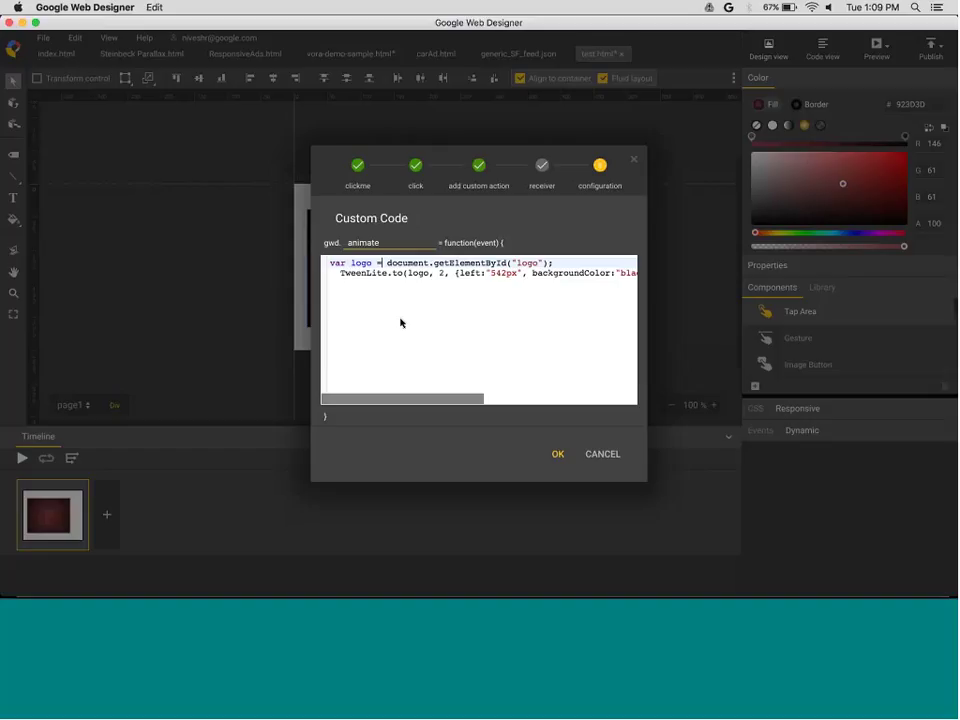
pyautogui.write('clickme')
pyautogui.moveTo(481, 400); pyautogui.dragTo(546, 401)
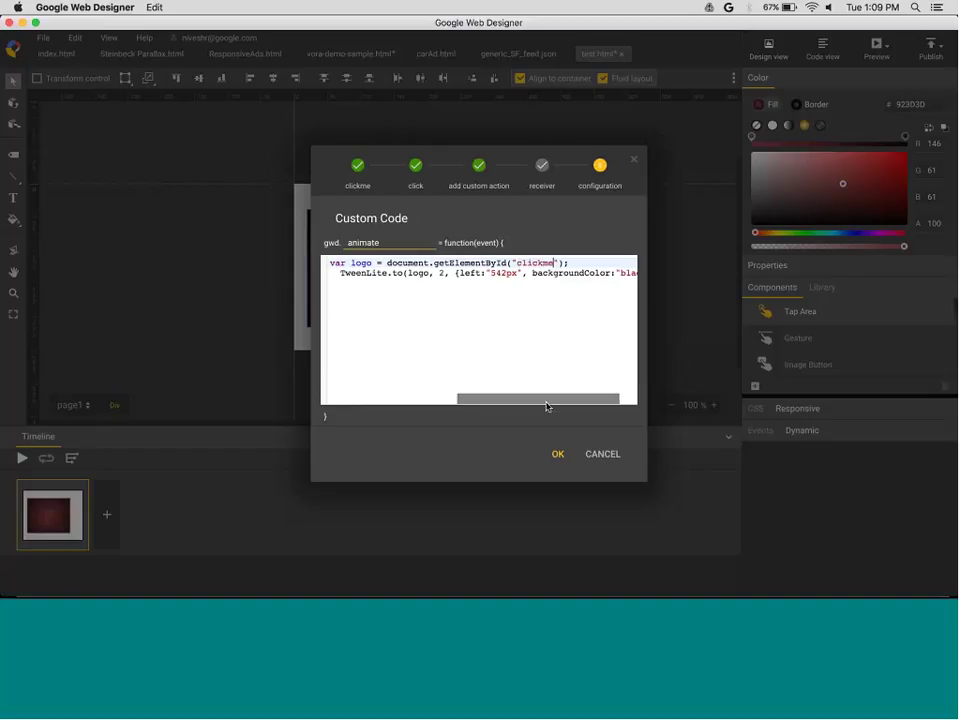
pyautogui.click(556, 454)
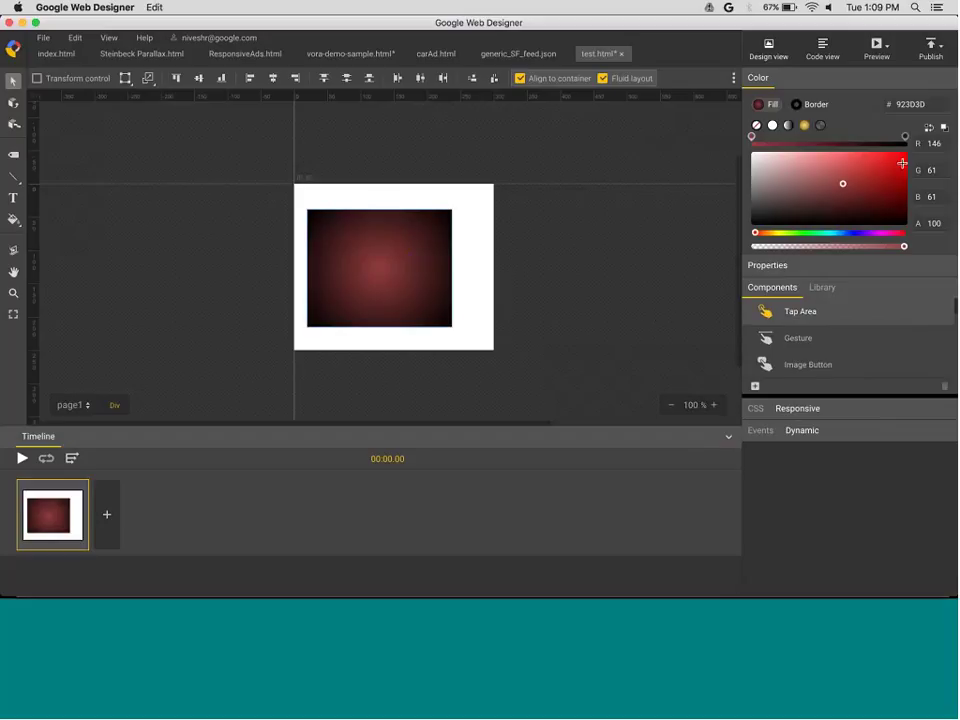
# Preview the banner in Chrome, close the preview, and return to Google Web Designer
pyautogui.click(782, 266)
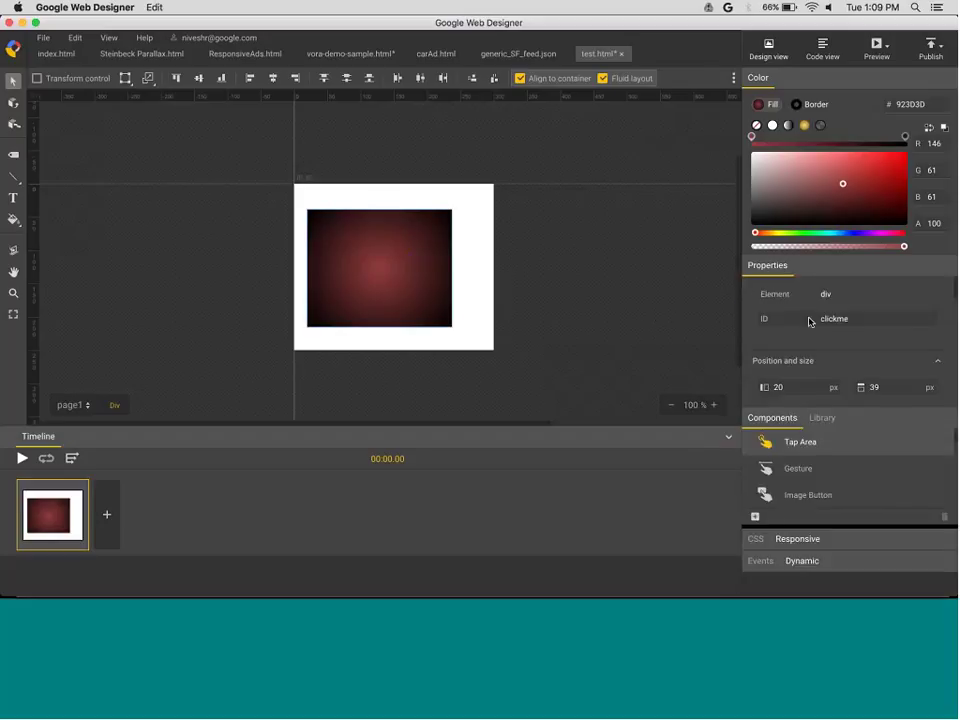
pyautogui.click(638, 311)
pyautogui.press('super+Return')
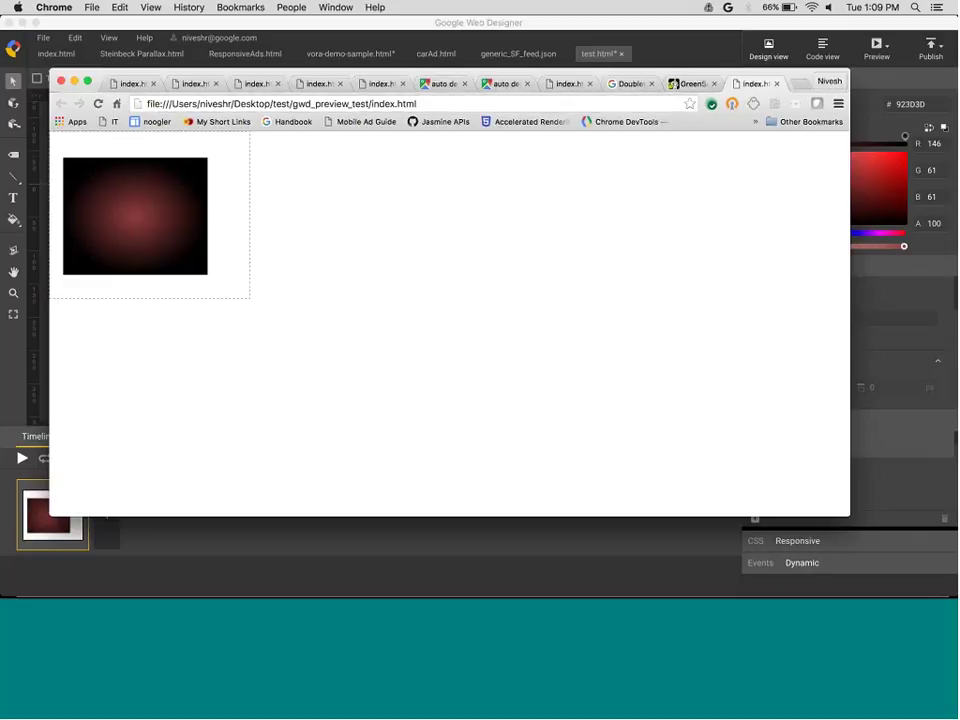
pyautogui.press('super+w')
pyautogui.press('super+Tab')
pyautogui.press('super+Tab')
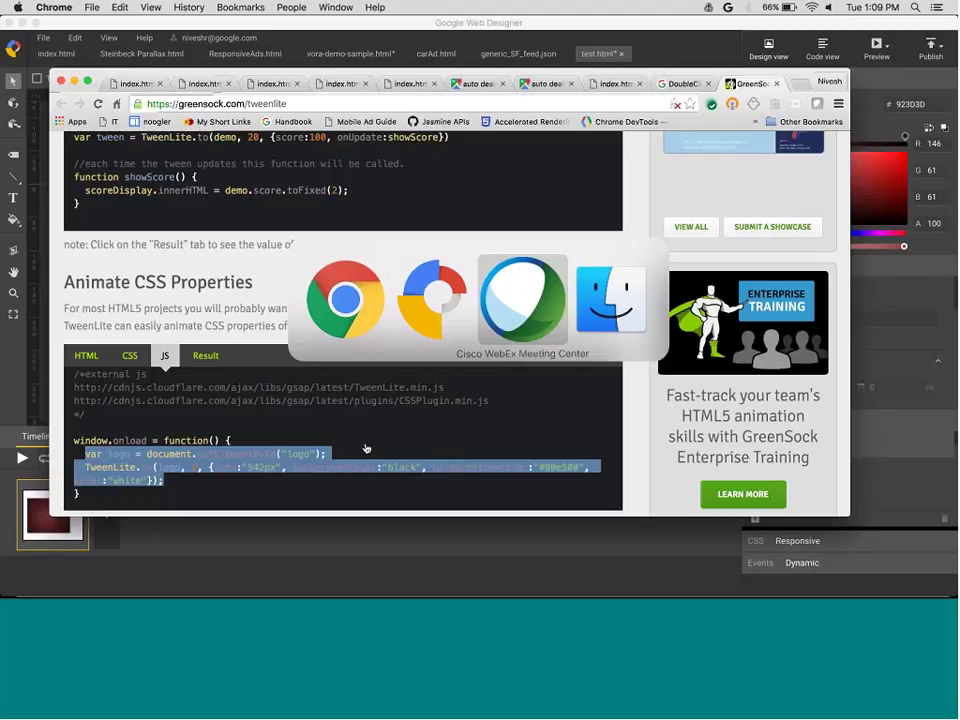
pyautogui.press('super+Tab')
pyautogui.press('super+shift+Tab')
pyautogui.press('super+shift+Tab')
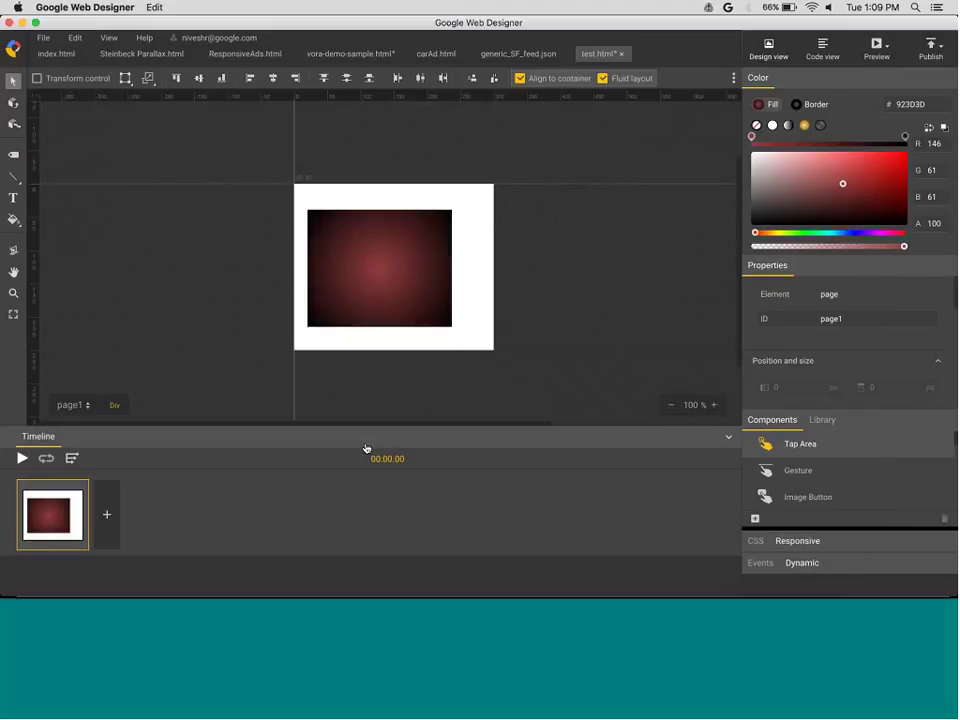
# Reopen the clickme div's gwd.animate custom code and delete the backgroundColor, borderBottomColor and color properties from the tween
pyautogui.click(381, 276)
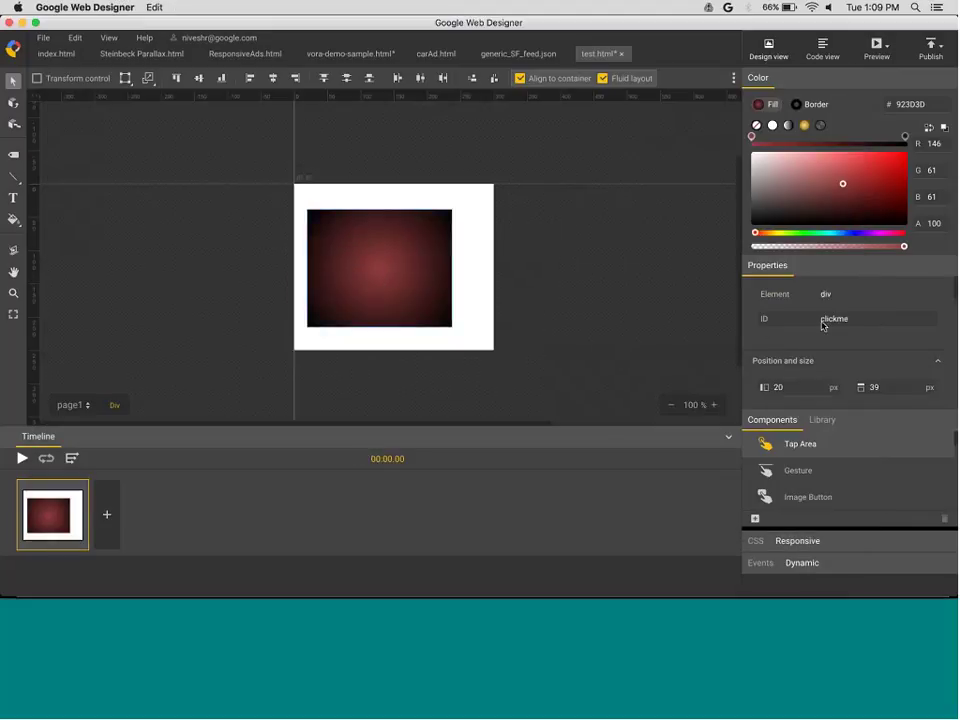
pyautogui.click(762, 563)
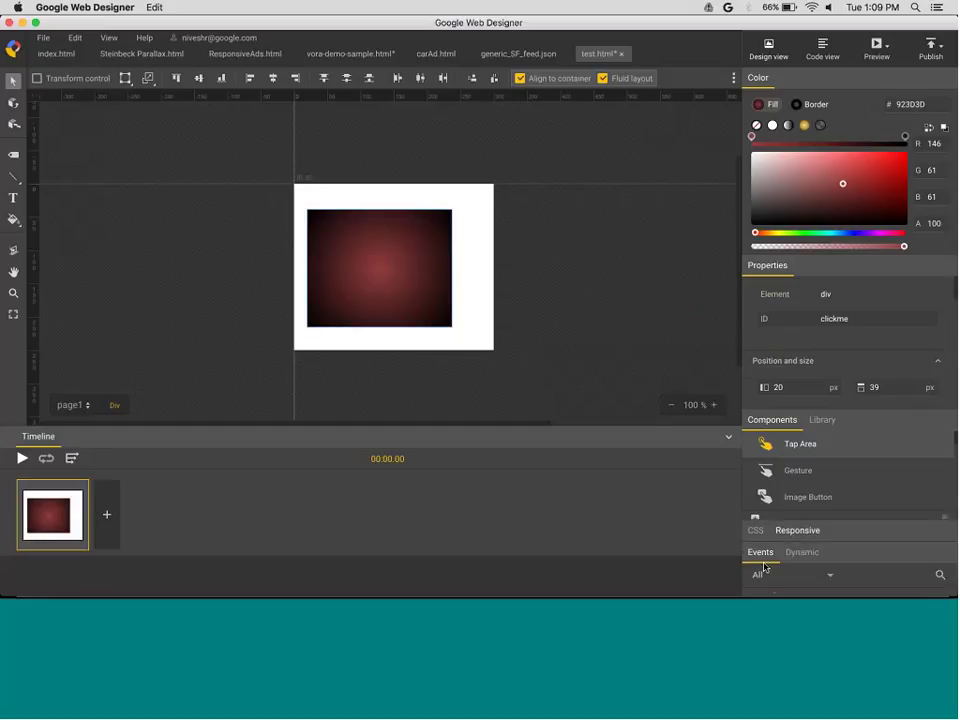
pyautogui.doubleClick(777, 514)
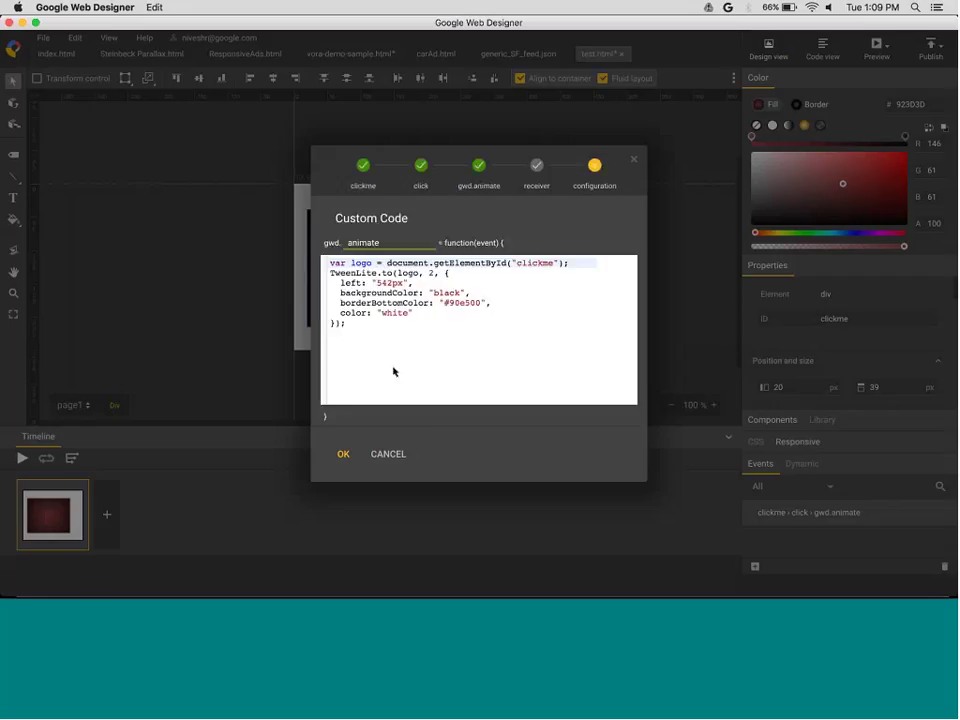
pyautogui.doubleClick(360, 262)
pyautogui.click(360, 262)
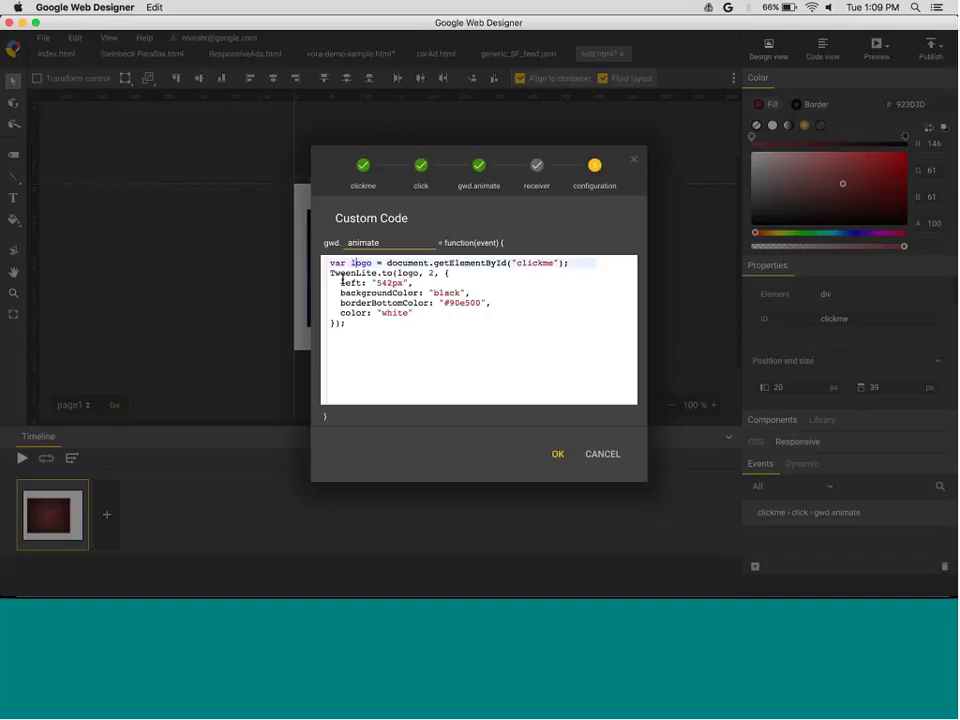
pyautogui.press('Down')
pyautogui.press('Down')
pyautogui.press('Down')
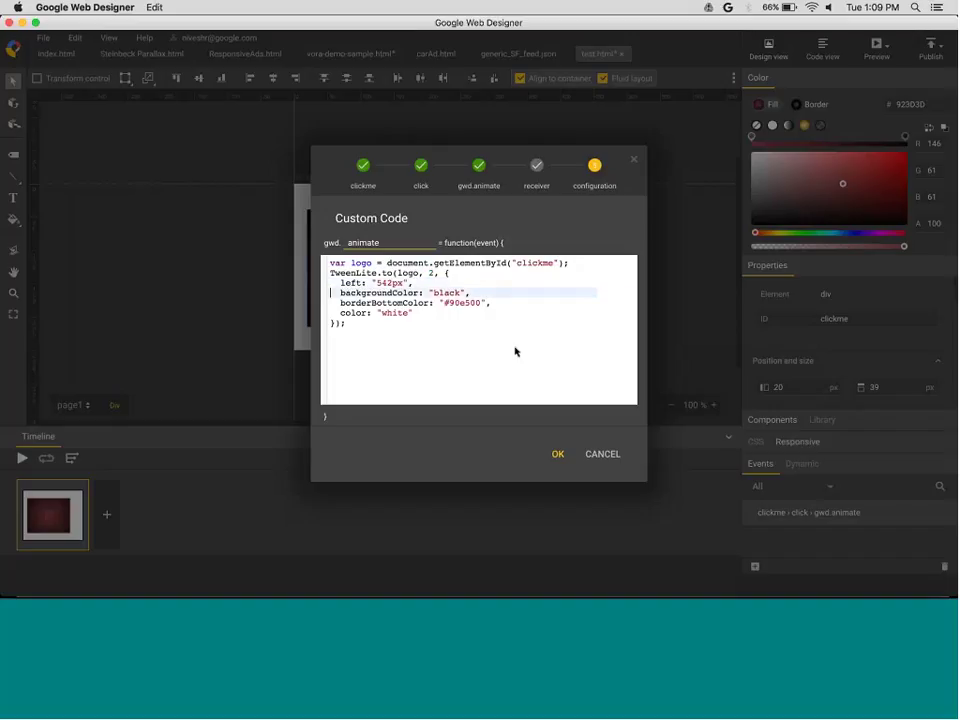
pyautogui.hotkey('shift', 'Down')
pyautogui.hotkey('shift', 'Down')
pyautogui.hotkey('shift', 'Down')
pyautogui.press('BackSpace')
# Remove the trailing comma after the tween's left value and save the custom code
pyautogui.press('Left')
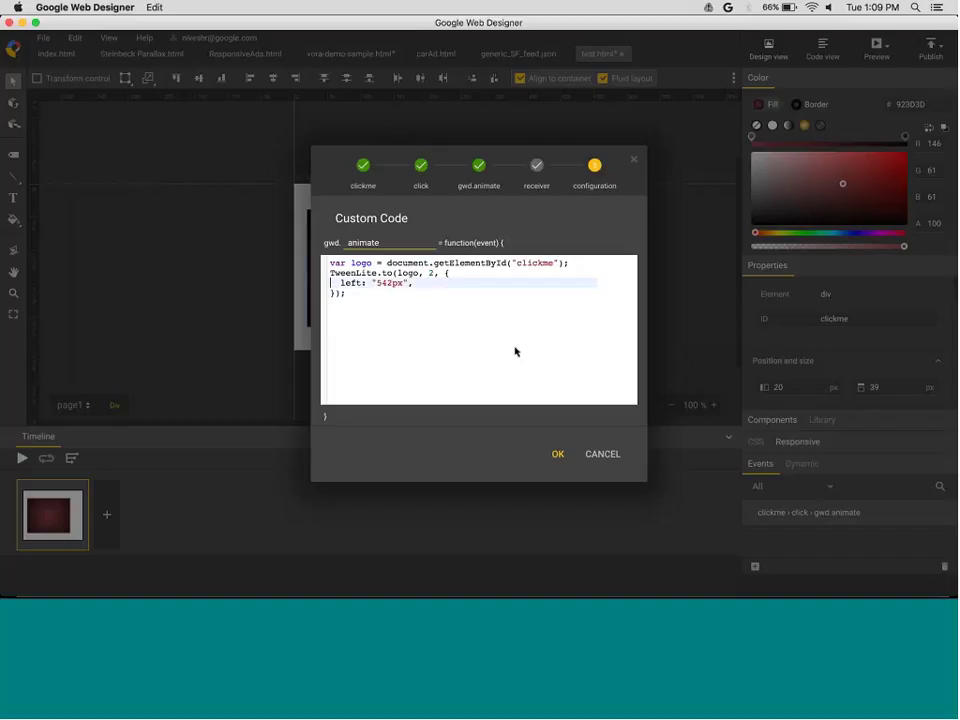
pyautogui.press('BackSpace')
pyautogui.press('Left')
pyautogui.press('Left')
pyautogui.press('Left')
pyautogui.press('Left')
pyautogui.press('Left')
pyautogui.press('Left')
pyautogui.press('Left')
pyautogui.press('Left')
pyautogui.press('Left')
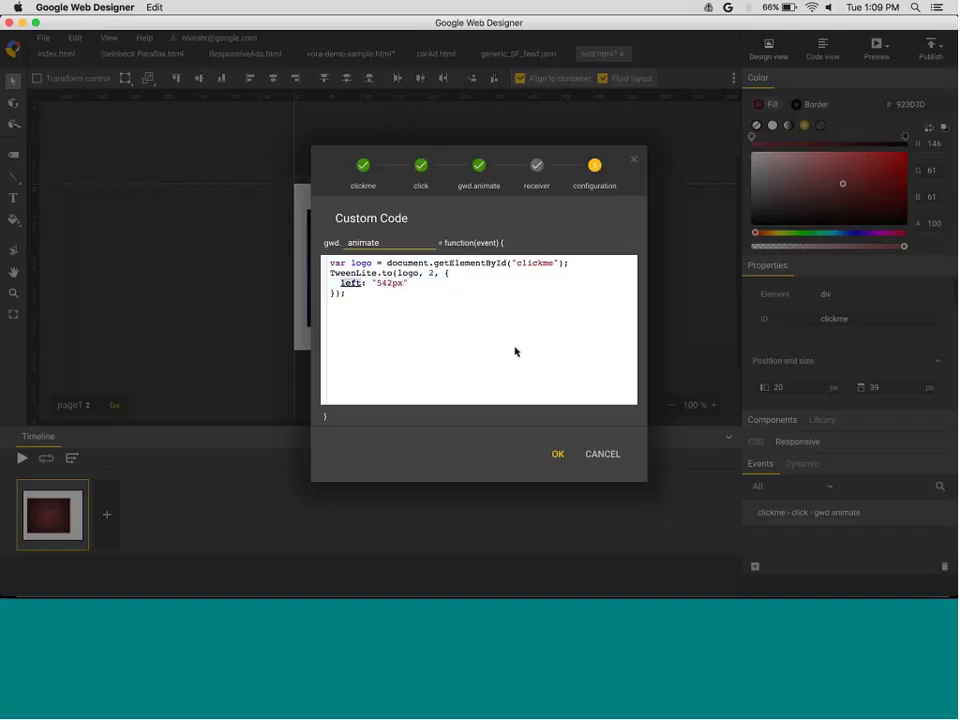
pyautogui.click(560, 454)
# Preview the edited banner in Chrome again, close that preview, and go back to Google Web Designer
pyautogui.press('super+Return')
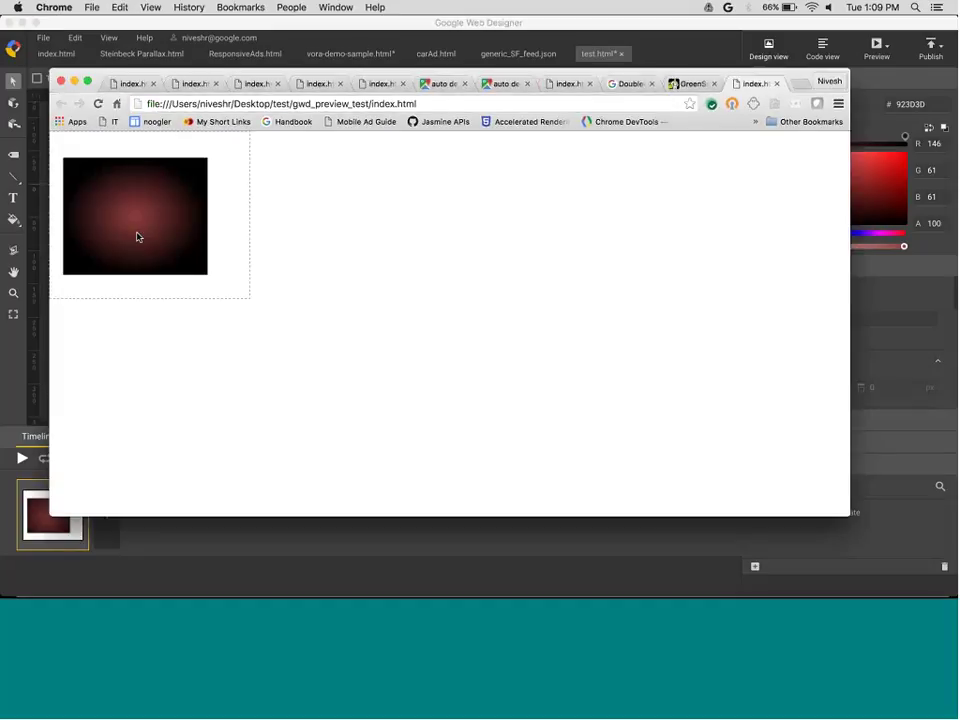
pyautogui.press('super+w')
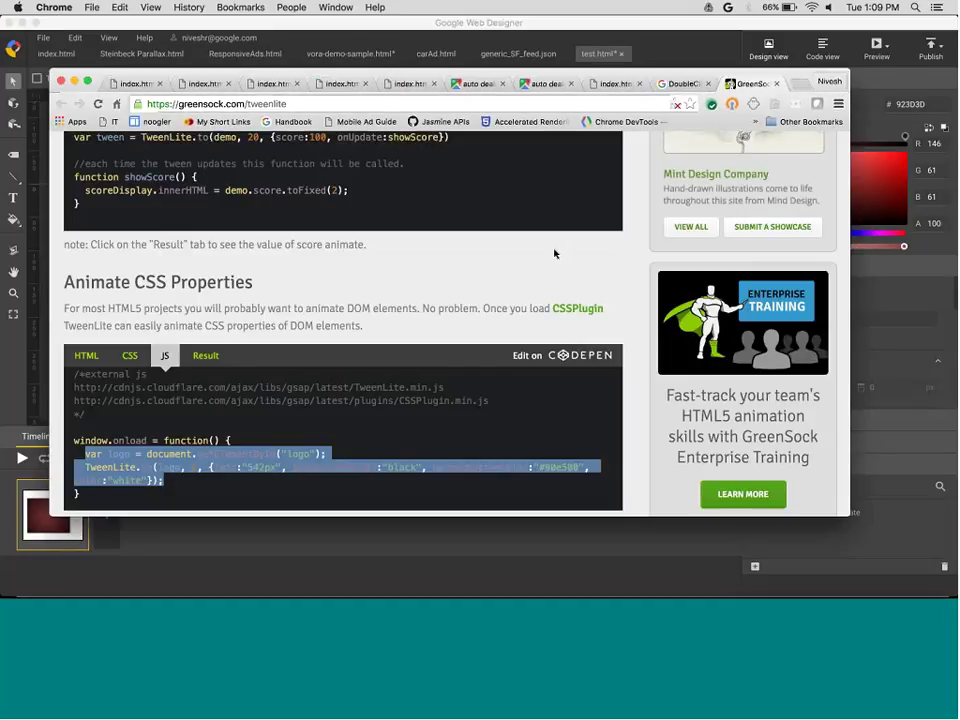
pyautogui.press('super+Tab')
pyautogui.press('super+o')
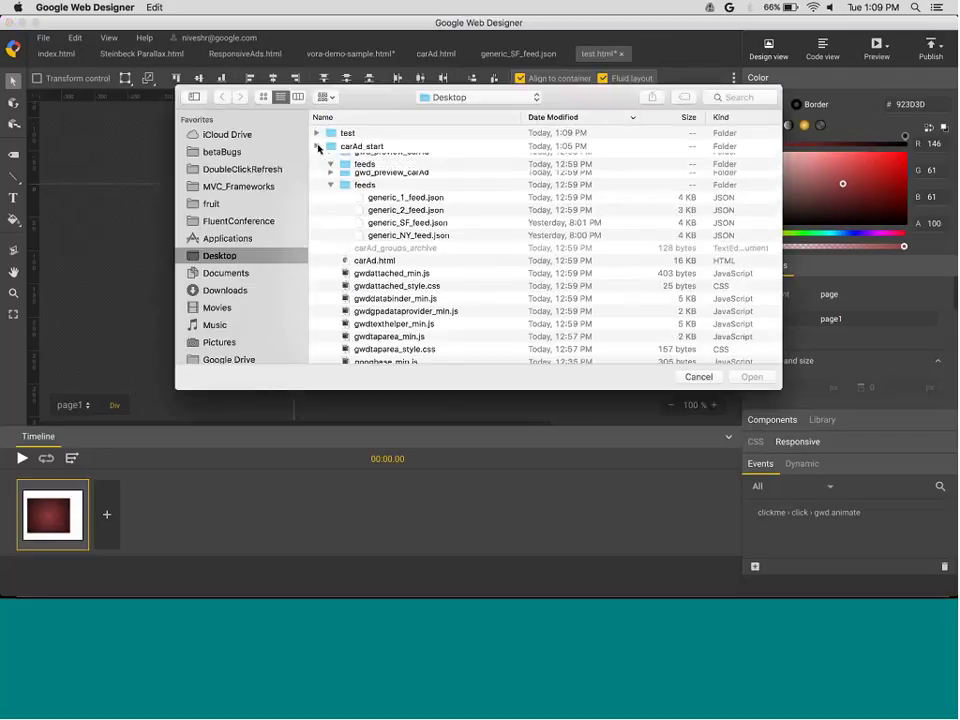
pyautogui.click(317, 146)
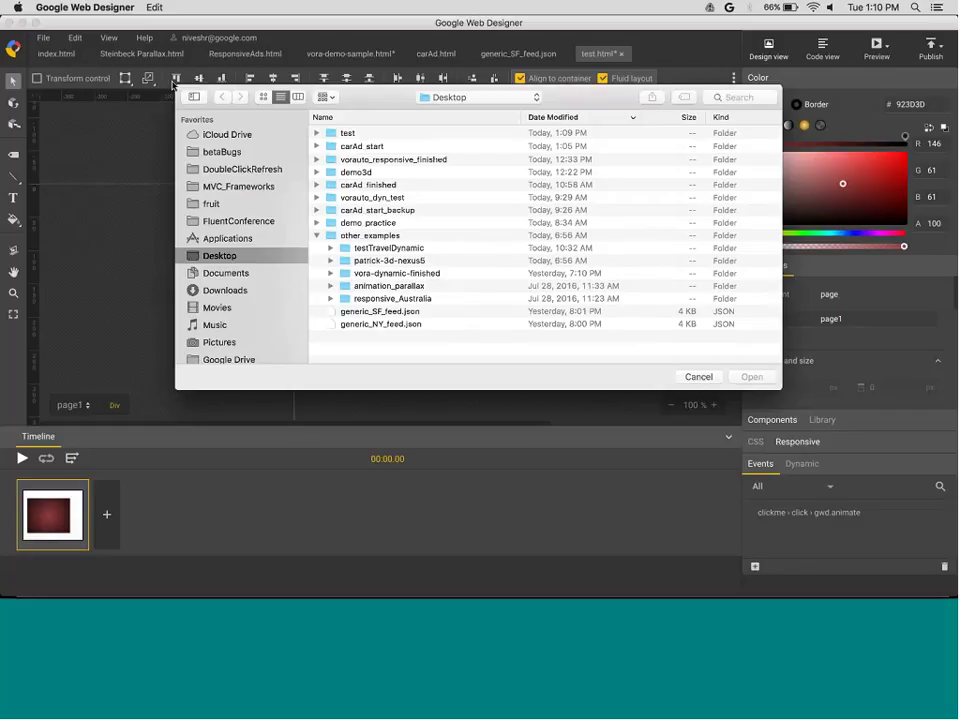
pyautogui.click(713, 380)
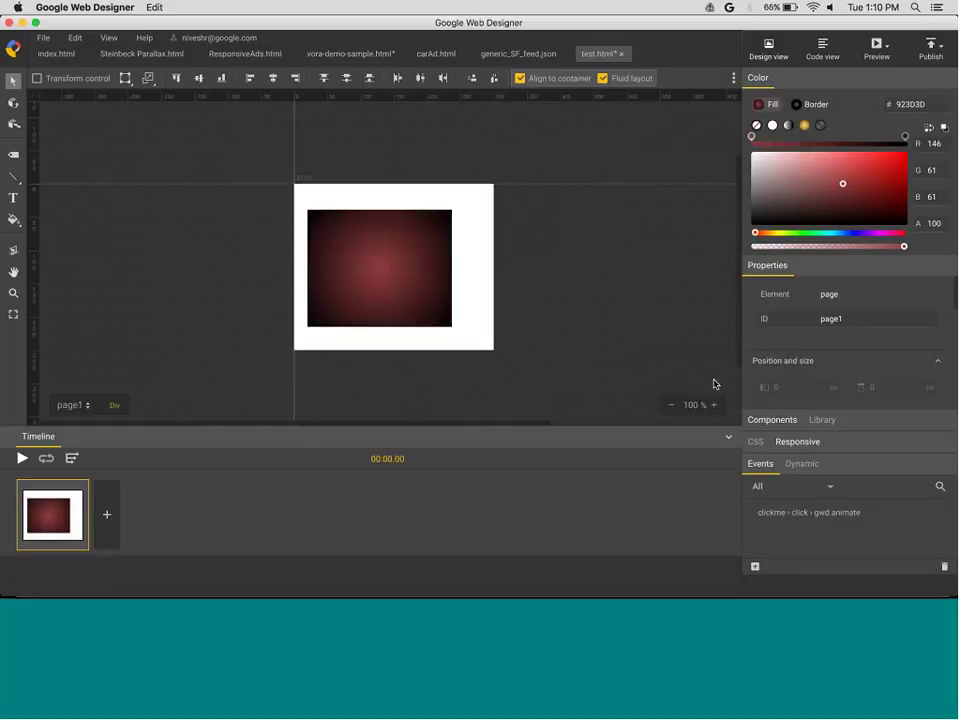
pyautogui.press('super+Tab')
pyautogui.press('super+Tab')
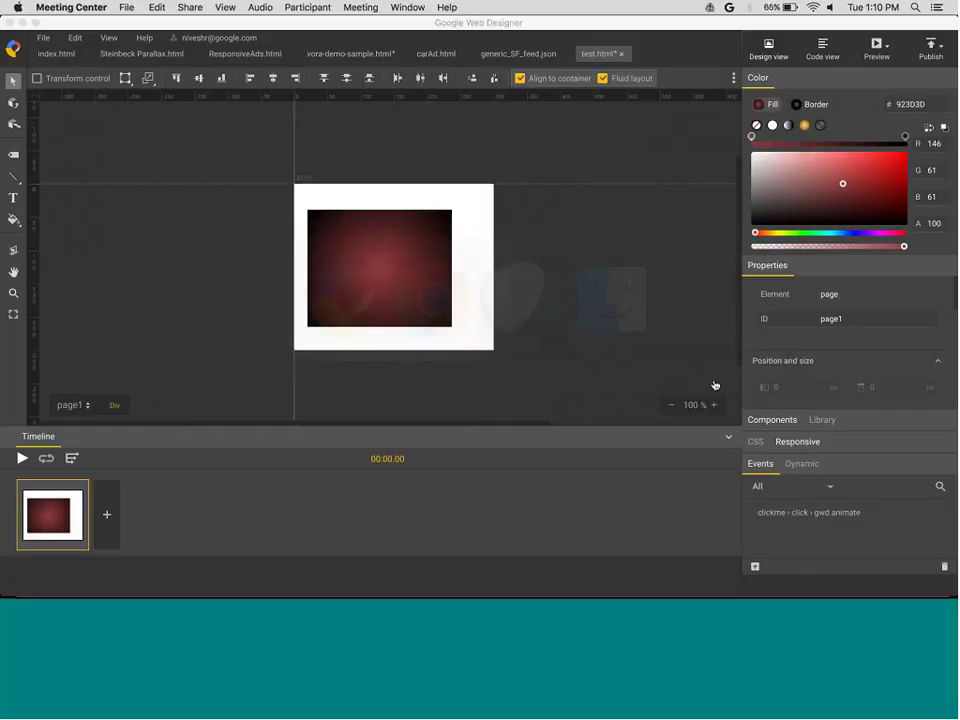
pyautogui.click(232, 8)
pyautogui.click(150, 25)
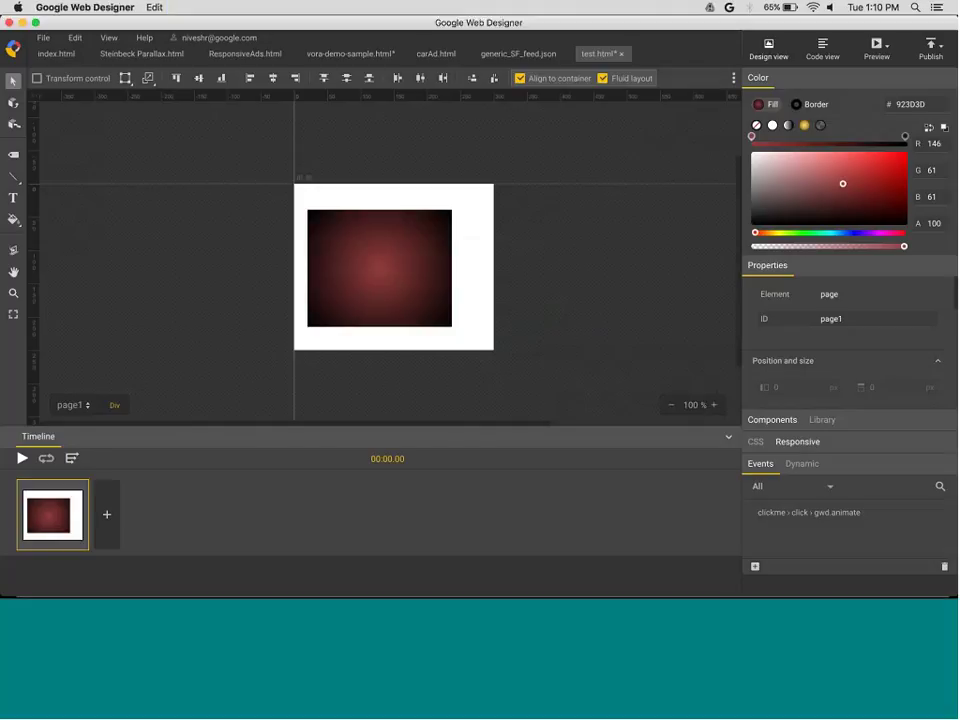
pyautogui.press('super+Tab')
pyautogui.press('super+Tab')
pyautogui.press('super+Tab')
pyautogui.press('super+Tab')
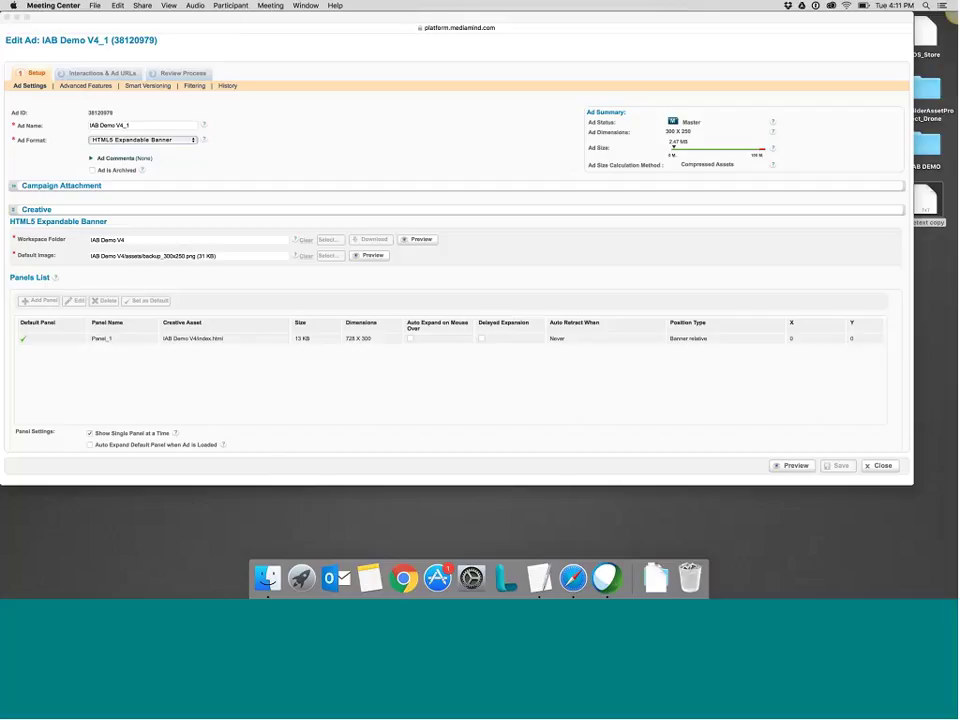
# Move the Edit Ad window for IAB Demo V4_1 aside to uncover the Sizmek MDX browser window behind it
pyautogui.moveTo(47, 21); pyautogui.dragTo(94, 94)
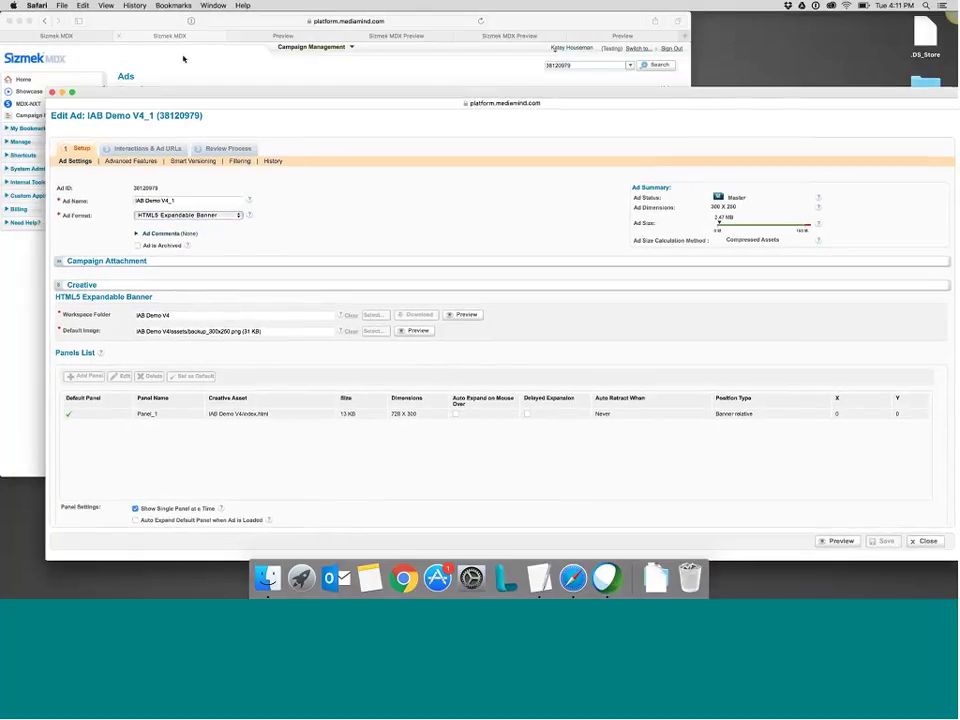
# Bring up the versions preview of the IAB Demo V4_1 ad and expand the first version's banner
pyautogui.click(184, 58)
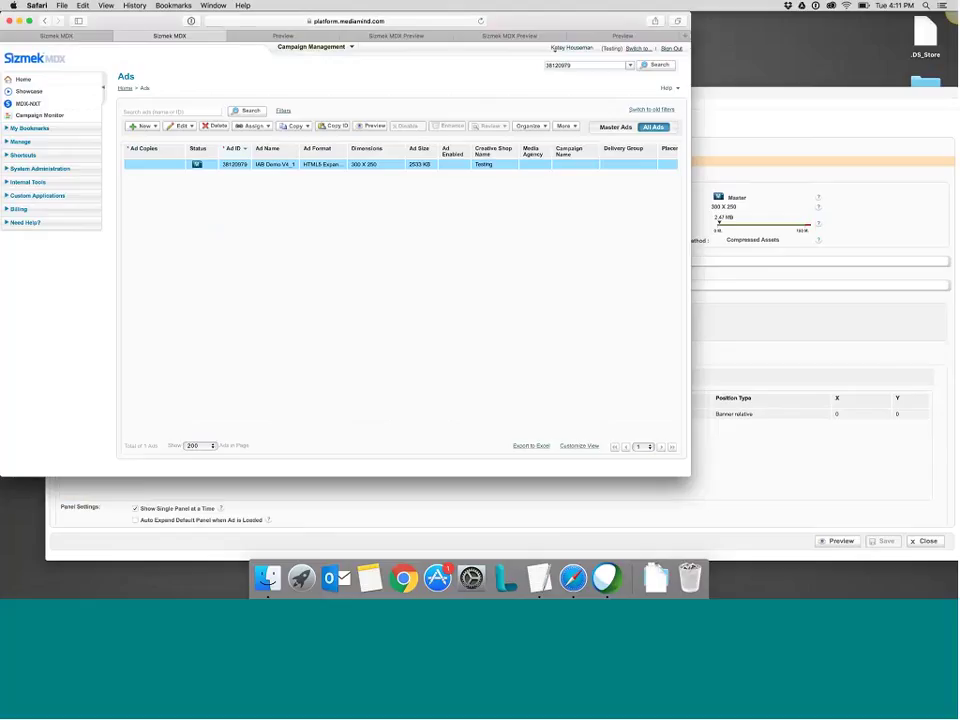
pyautogui.moveTo(100, 41); pyautogui.dragTo(105, 54)
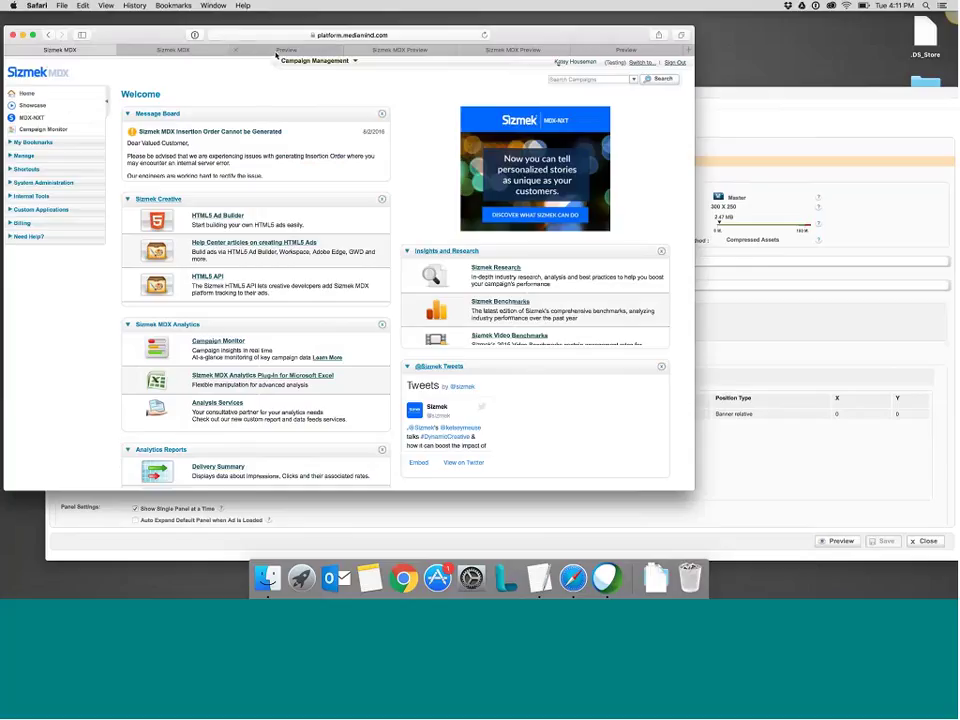
pyautogui.click(278, 50)
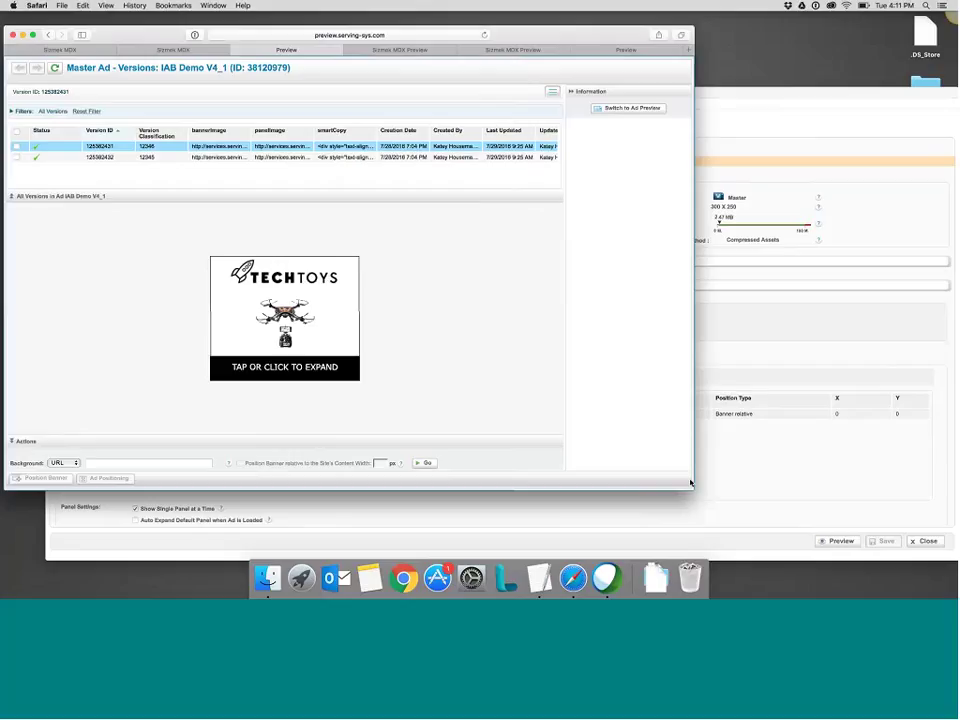
pyautogui.click(272, 368)
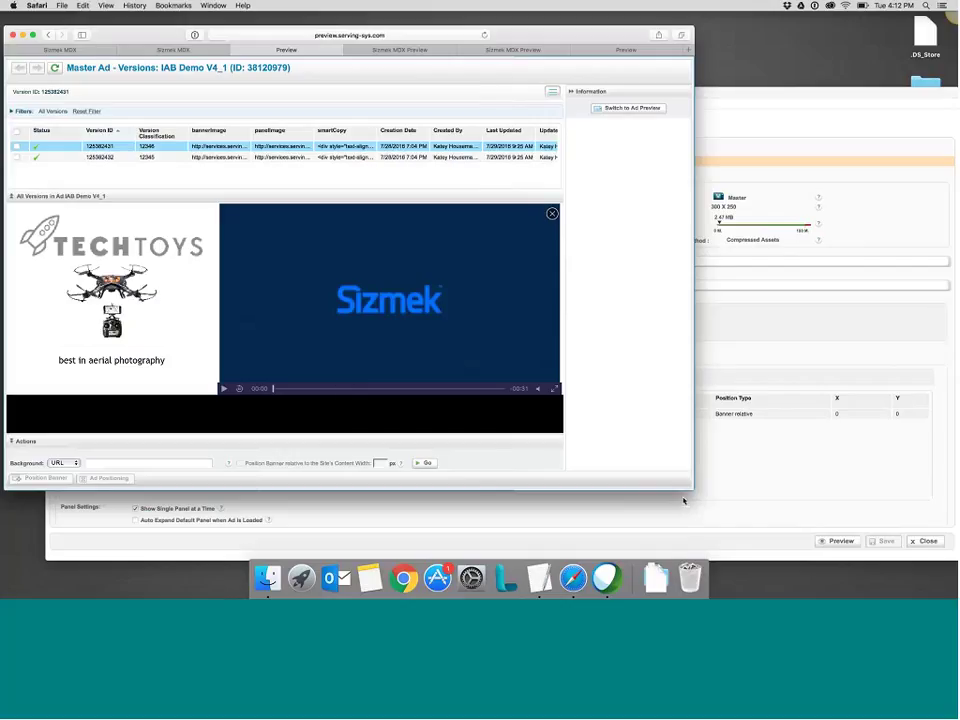
pyautogui.moveTo(607, 440); pyautogui.dragTo(630, 450)
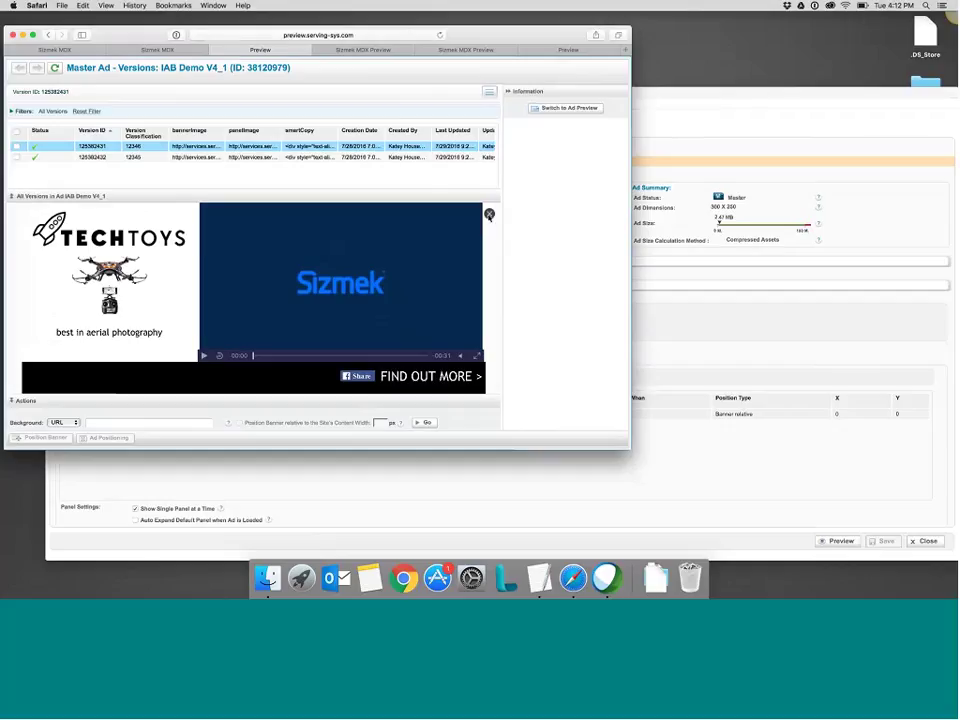
# Collapse the expanded panel, then select the second ad version and expand its banner
pyautogui.click(489, 213)
pyautogui.click(188, 158)
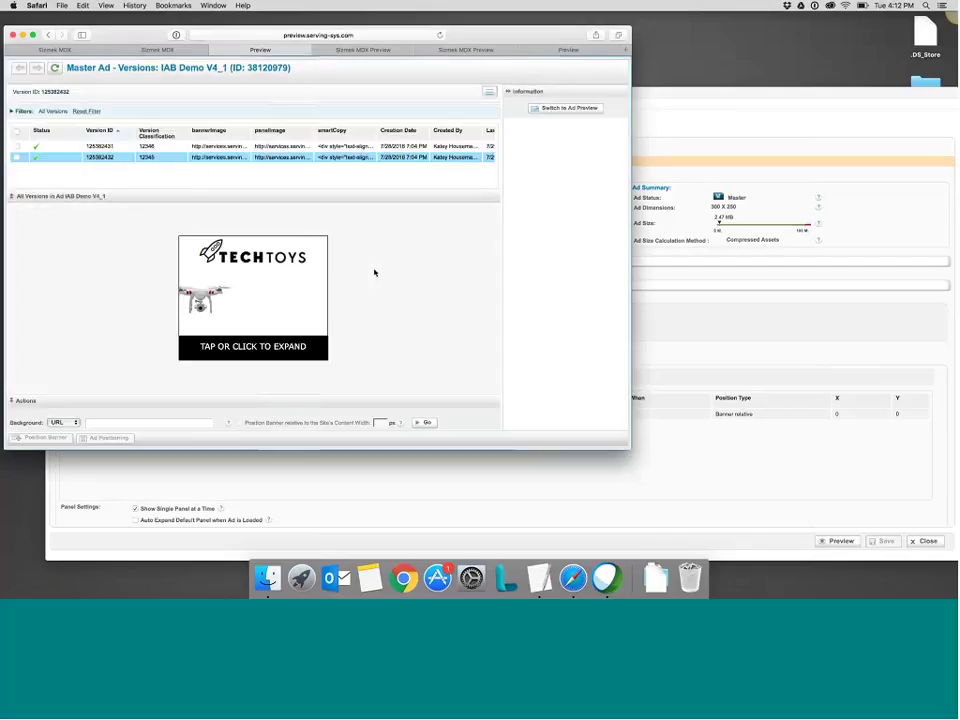
pyautogui.click(314, 327)
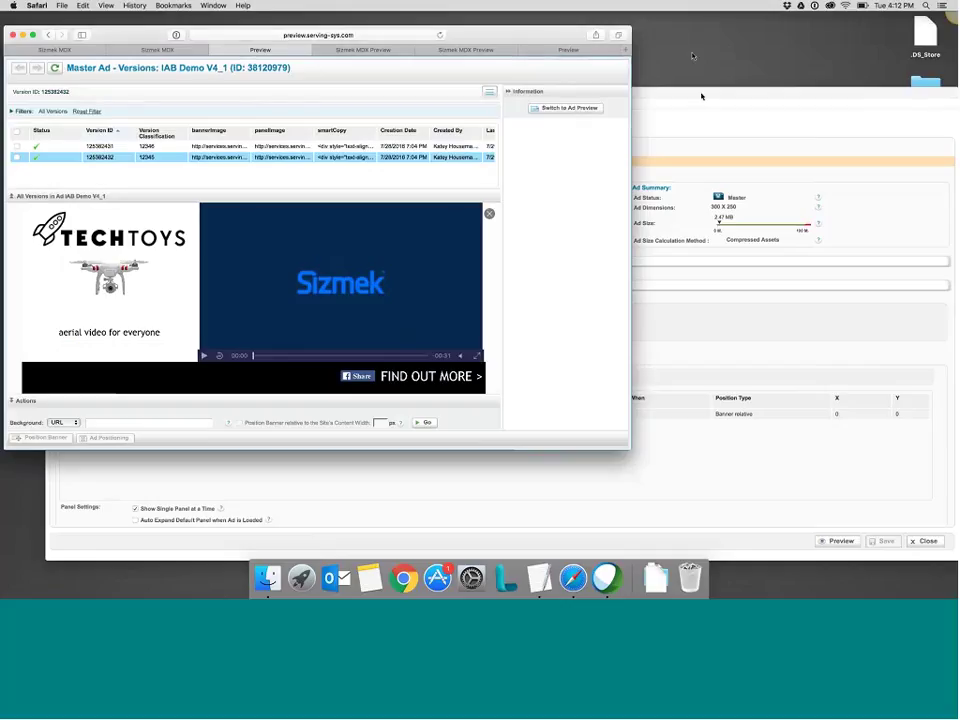
# Return to the Edit Ad window and examine the smart item values of the ad's versions under Smart Versioning
pyautogui.moveTo(700, 97); pyautogui.dragTo(687, 54)
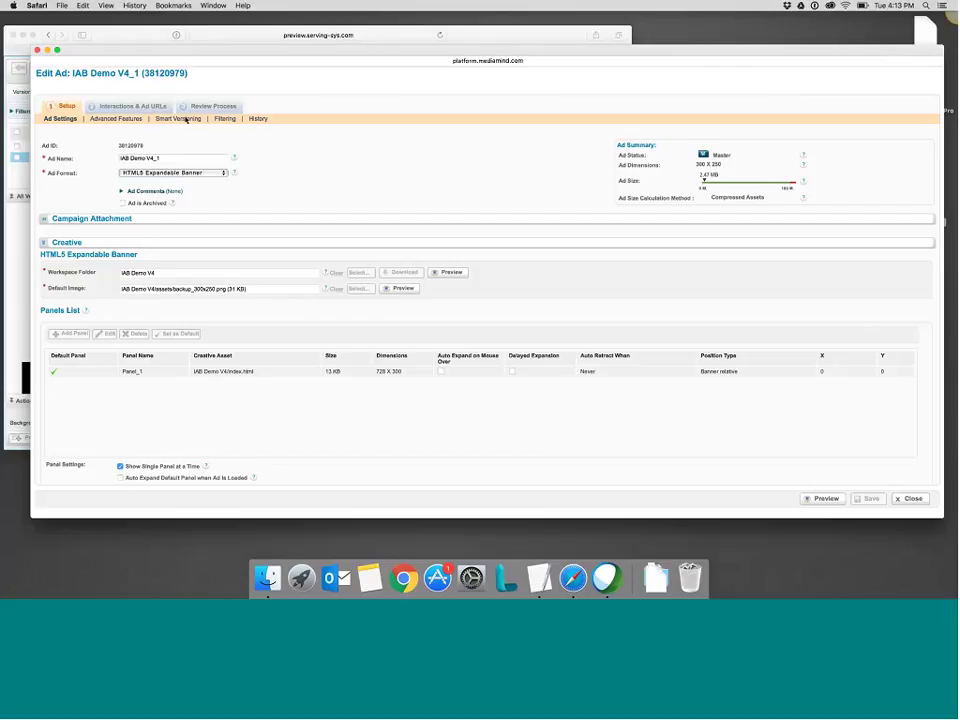
pyautogui.click(186, 120)
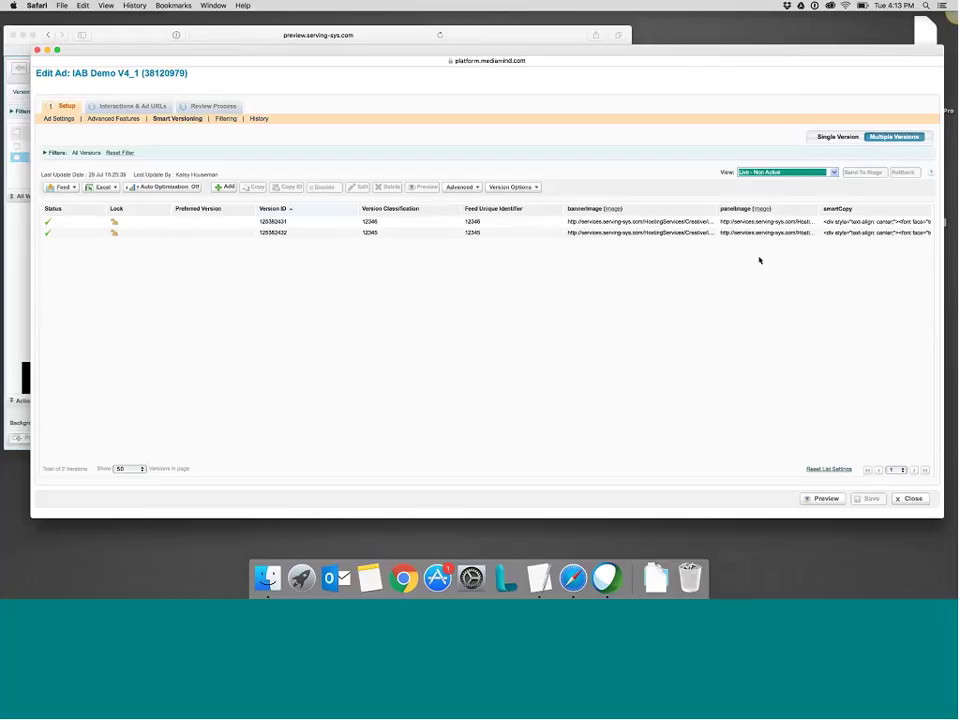
pyautogui.click(703, 222)
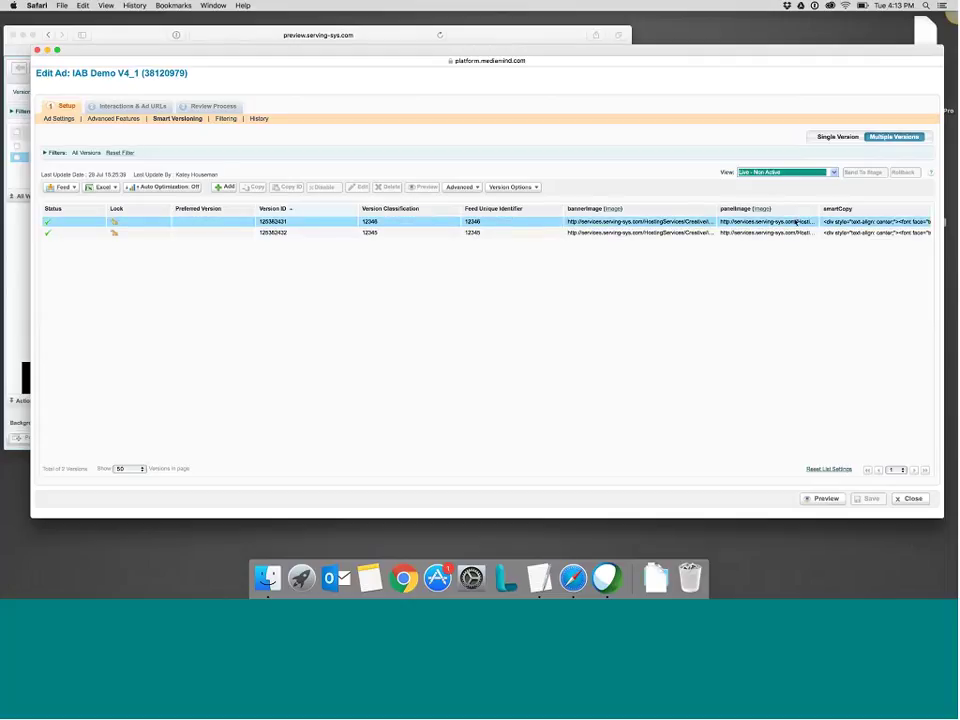
pyautogui.hscroll(10, 768, 439)
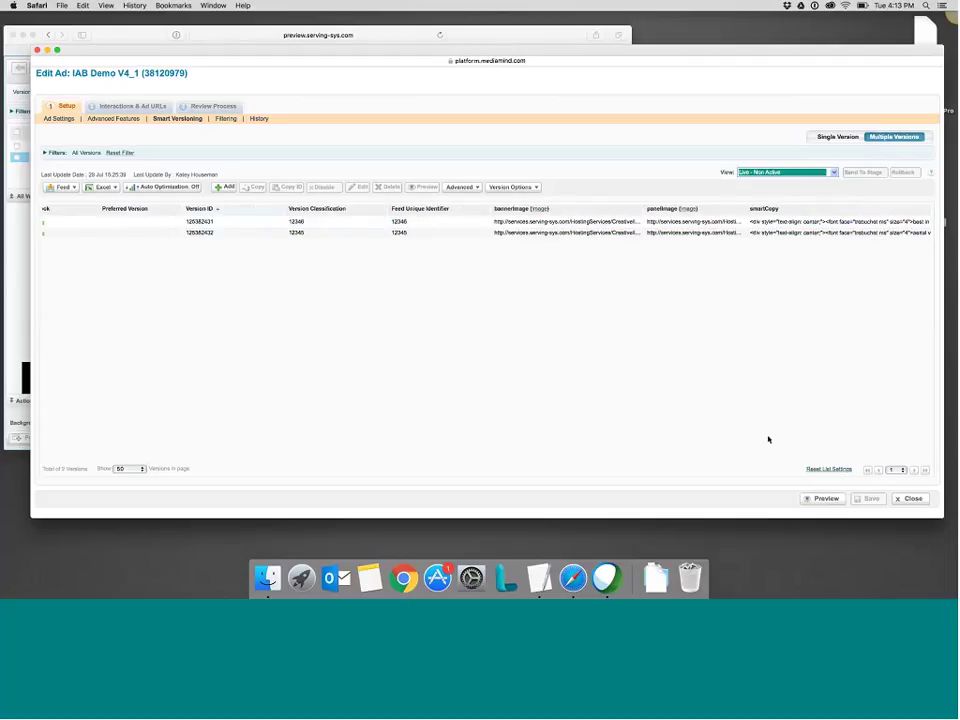
pyautogui.hscroll(-10, 768, 439)
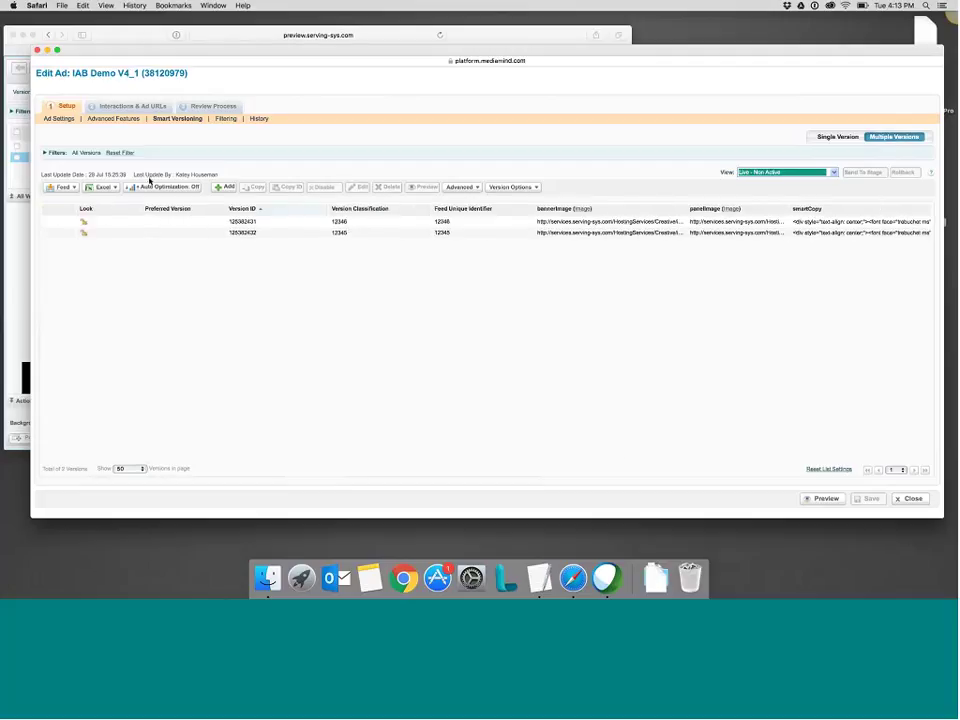
# Open the Subscribe to Data Feed settings and highlight the Data Feed URL
pyautogui.click(62, 188)
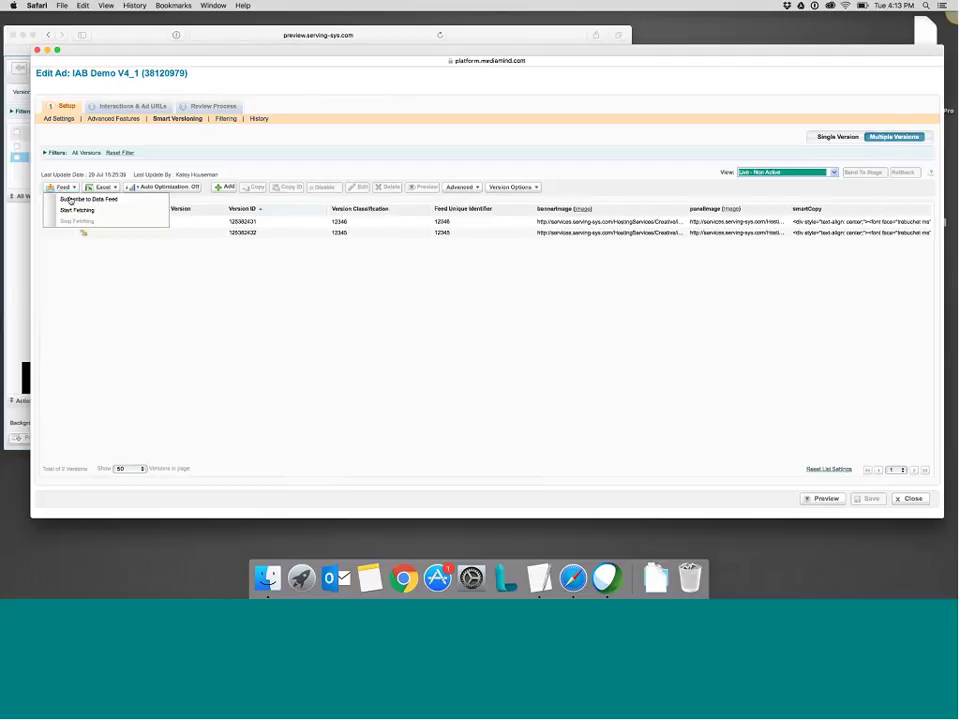
pyautogui.click(70, 200)
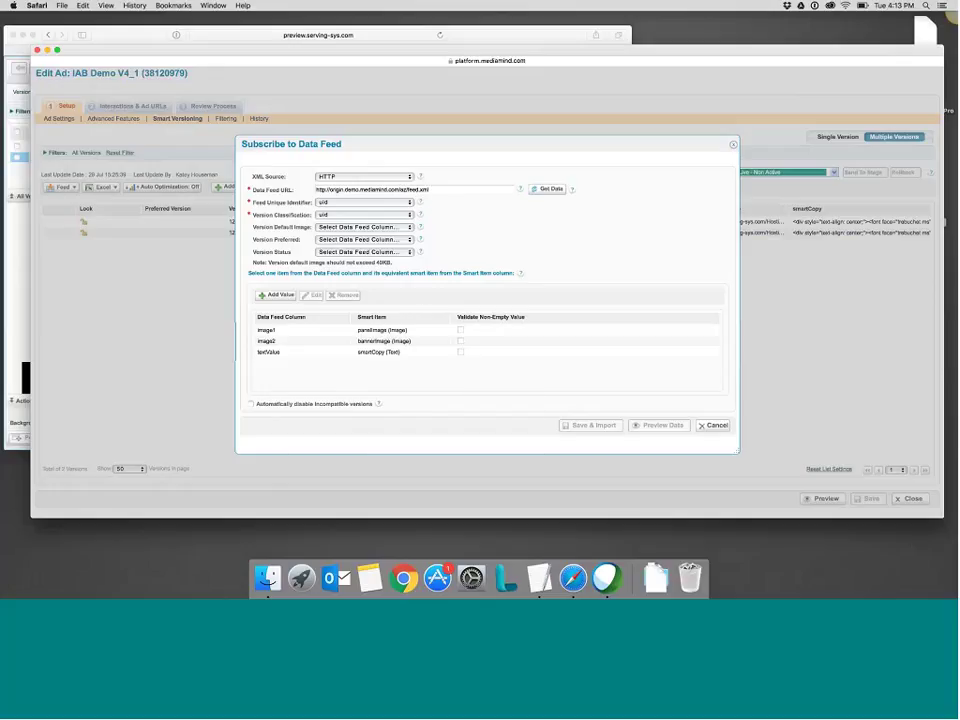
pyautogui.click(439, 189)
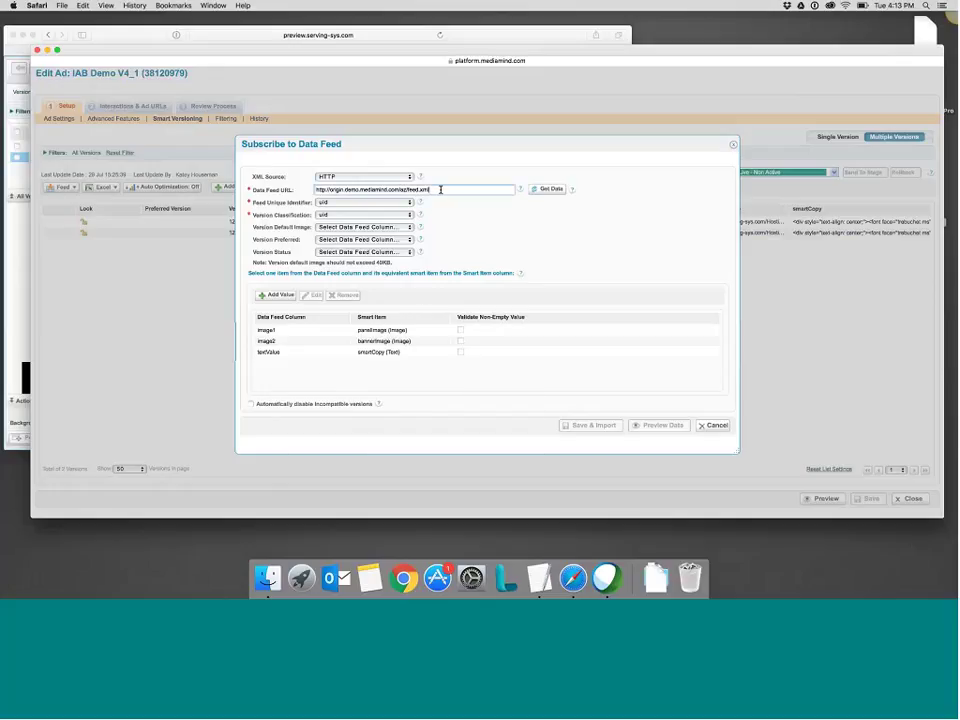
pyautogui.moveTo(439, 189); pyautogui.dragTo(411, 184)
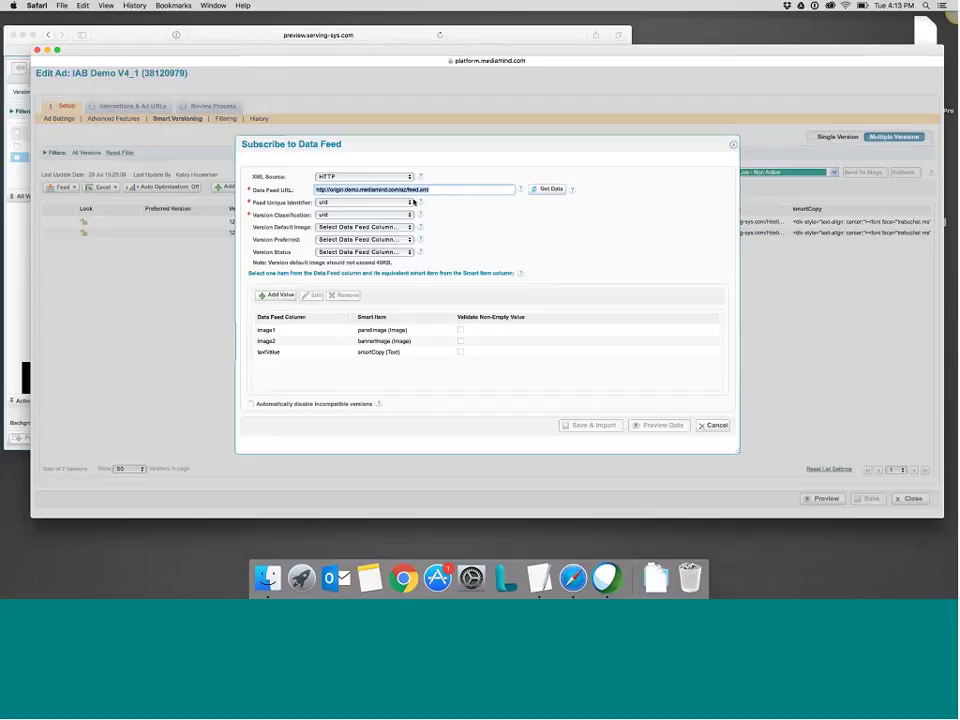
# Add a data feed value that maps the image1 column to the bannerImage smart item
pyautogui.click(285, 299)
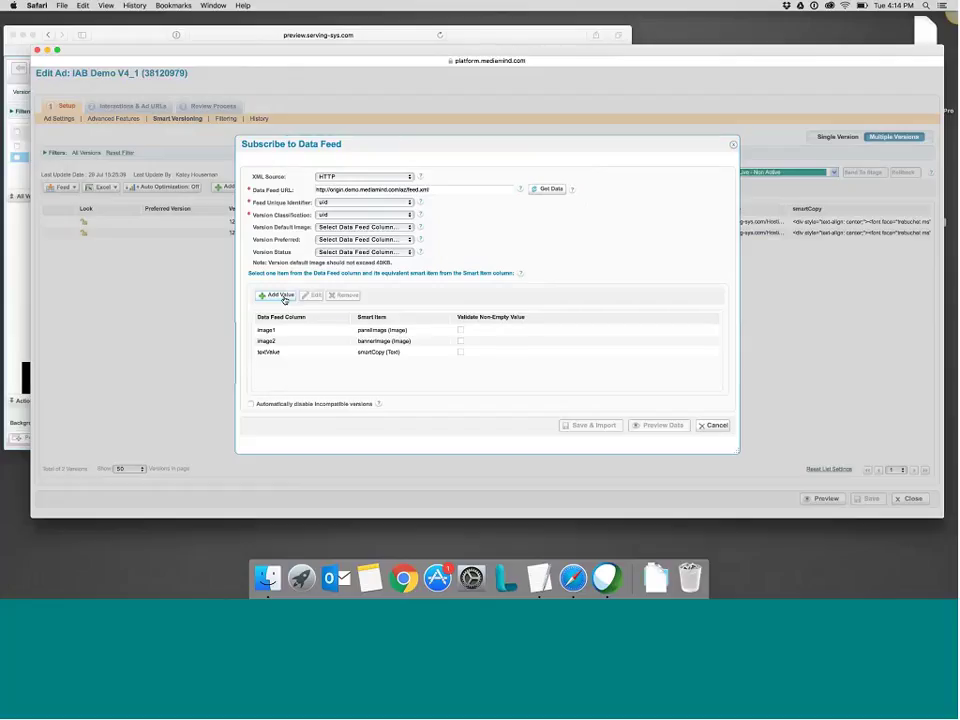
pyautogui.click(284, 298)
pyautogui.click(336, 330)
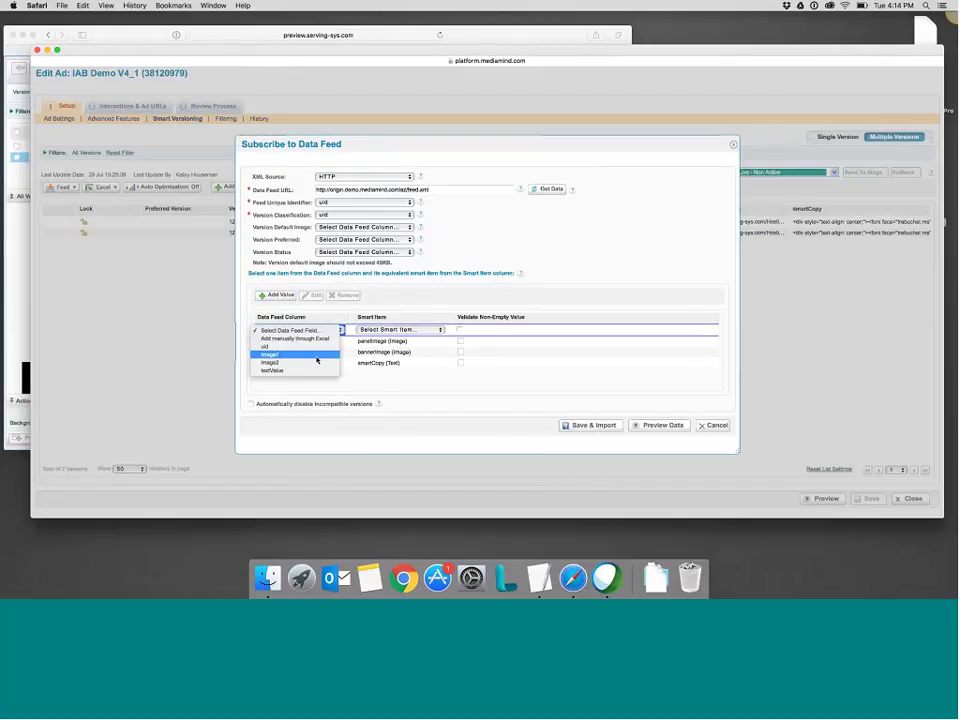
pyautogui.click(316, 356)
pyautogui.click(425, 331)
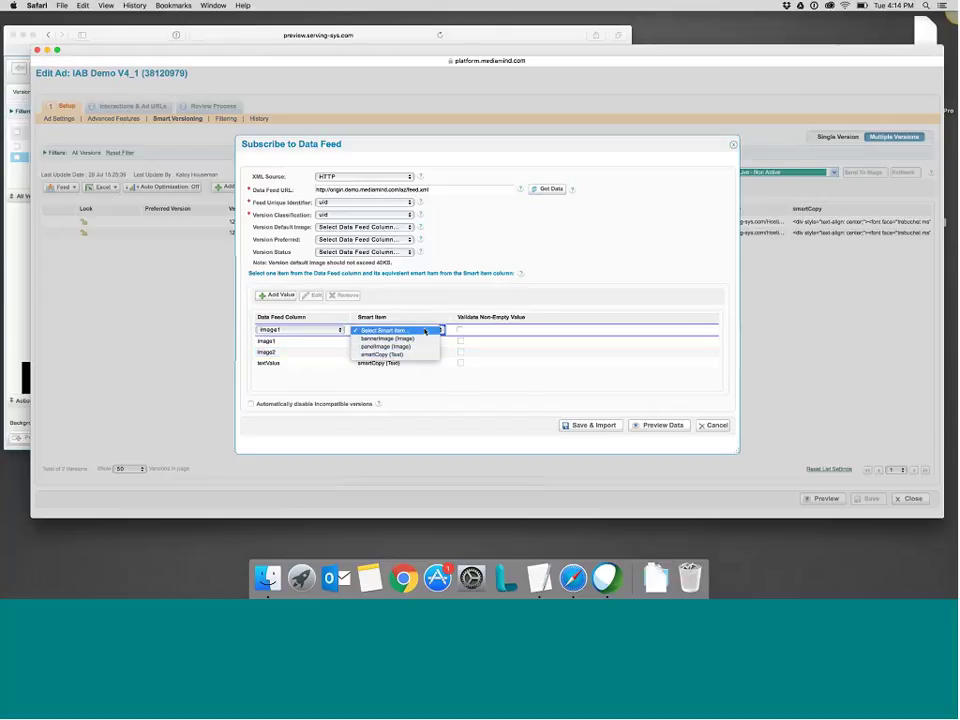
pyautogui.click(403, 342)
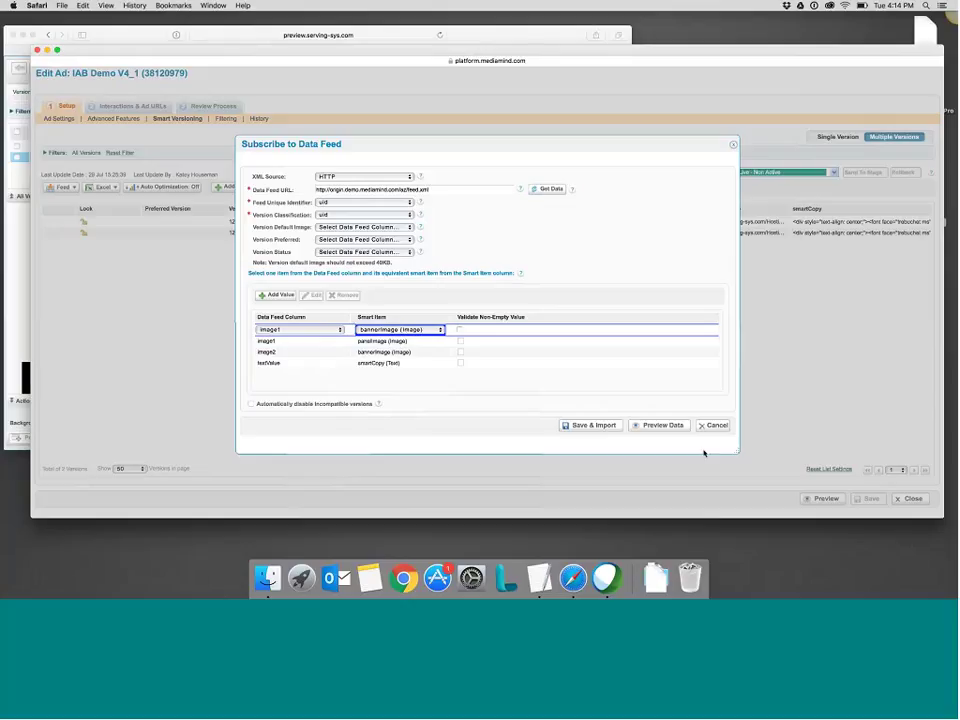
# Remove the newly added image1 to bannerImage mapping and exit the data feed subscription without saving
pyautogui.click(470, 352)
pyautogui.click(538, 332)
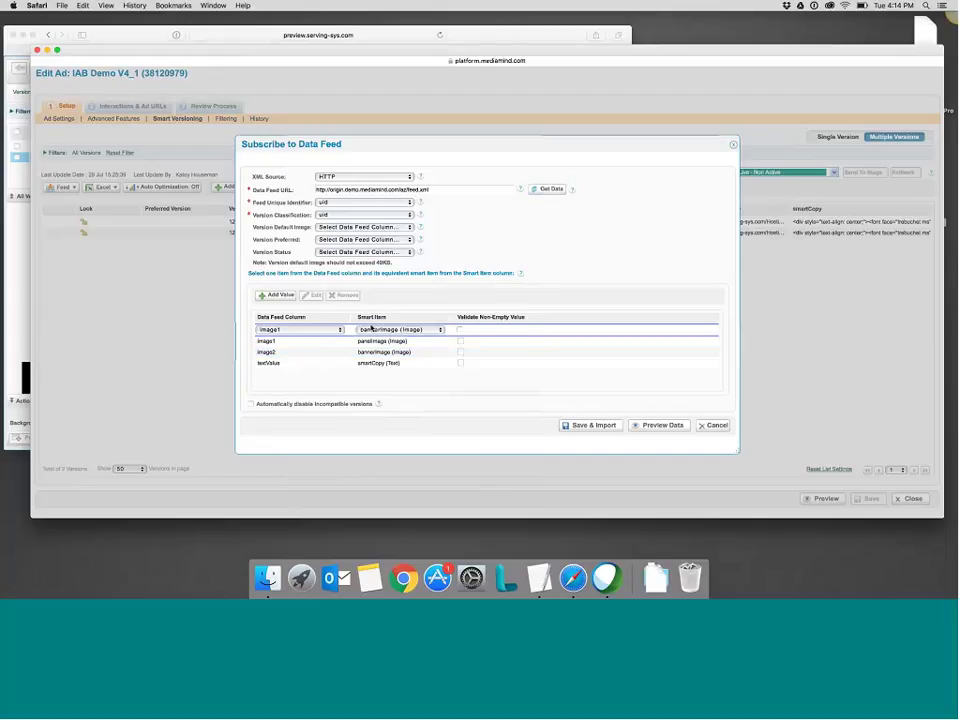
pyautogui.click(480, 332)
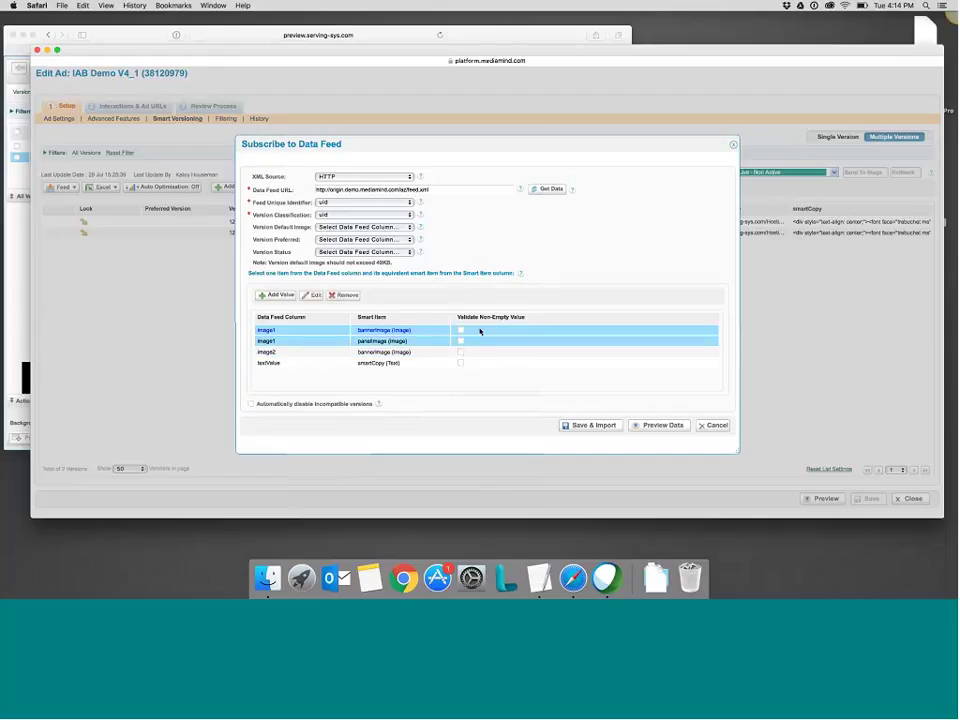
pyautogui.click(347, 297)
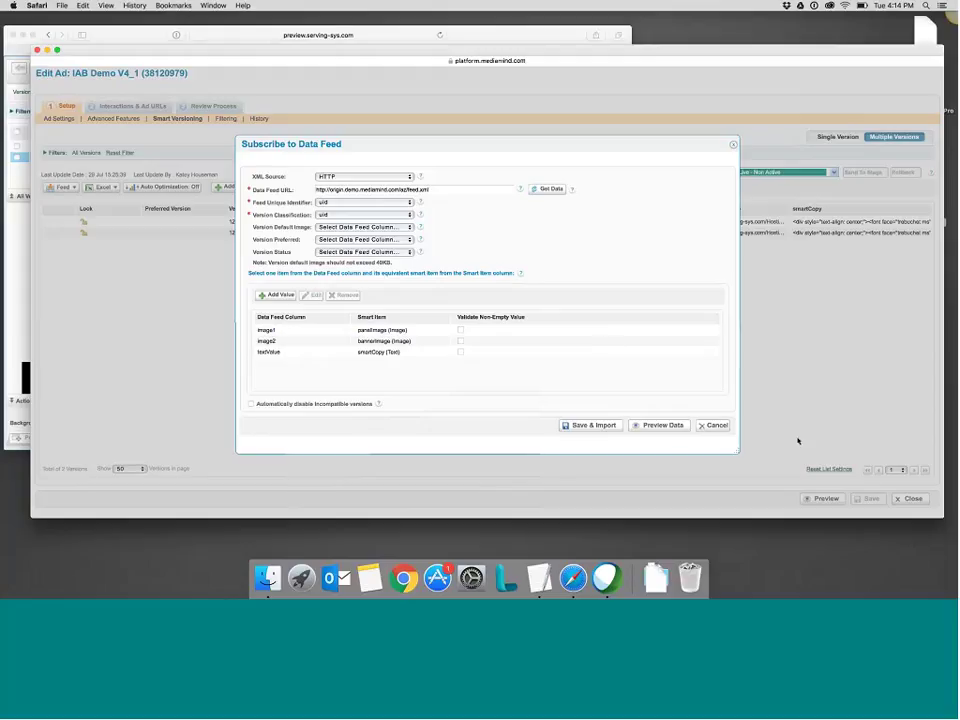
pyautogui.click(717, 428)
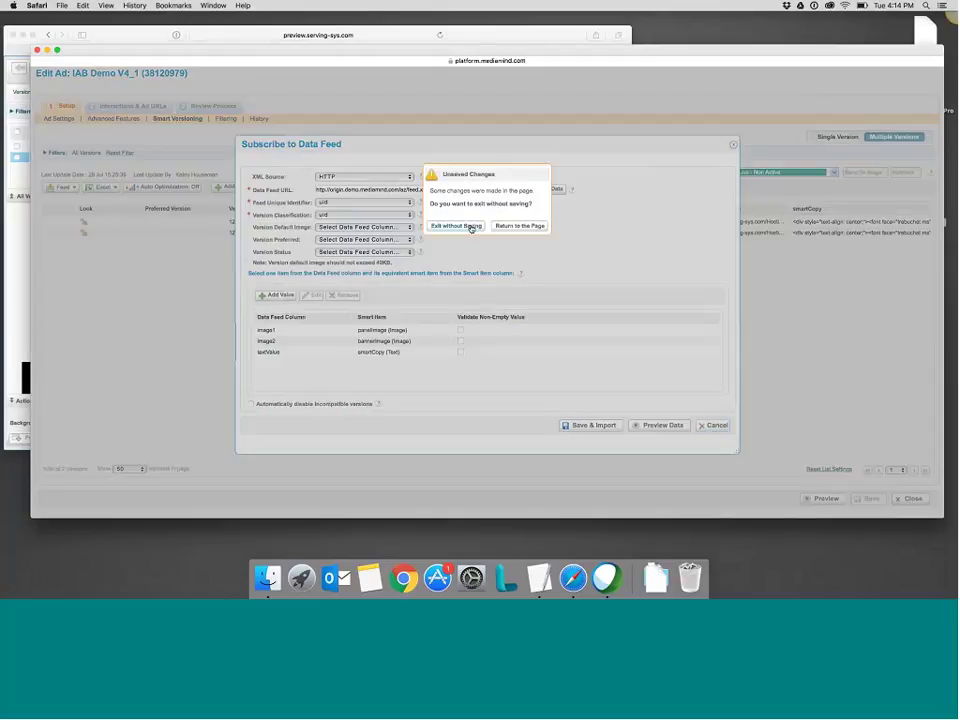
pyautogui.click(471, 228)
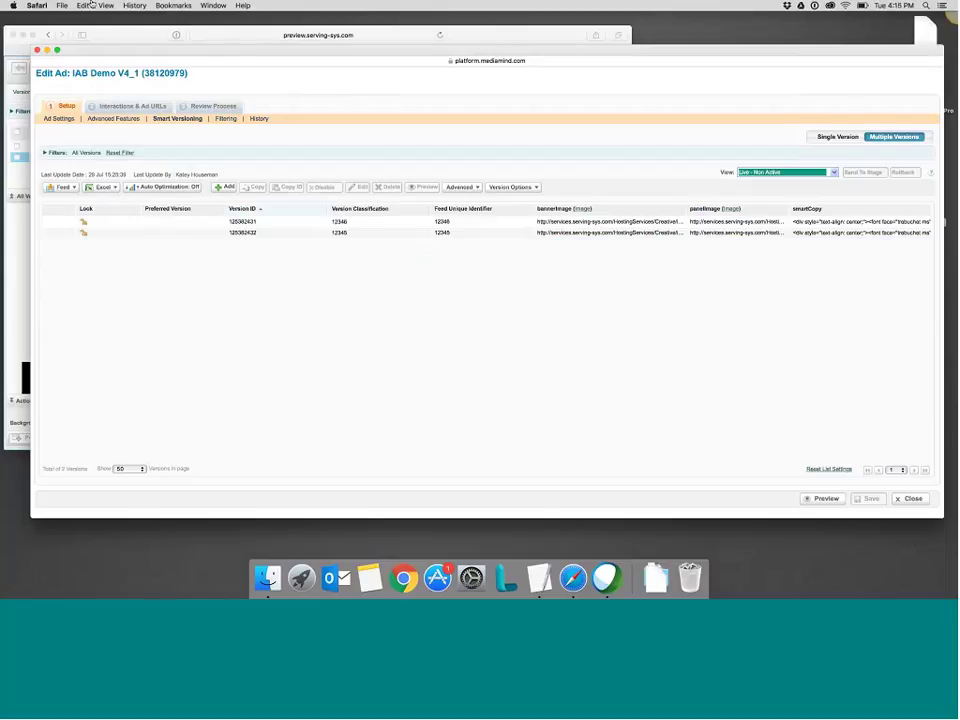
# Launch HTML5 Ad Builder from the Sizmek MDX home page and enlarge the browser window to the full screen width
pyautogui.click(124, 37)
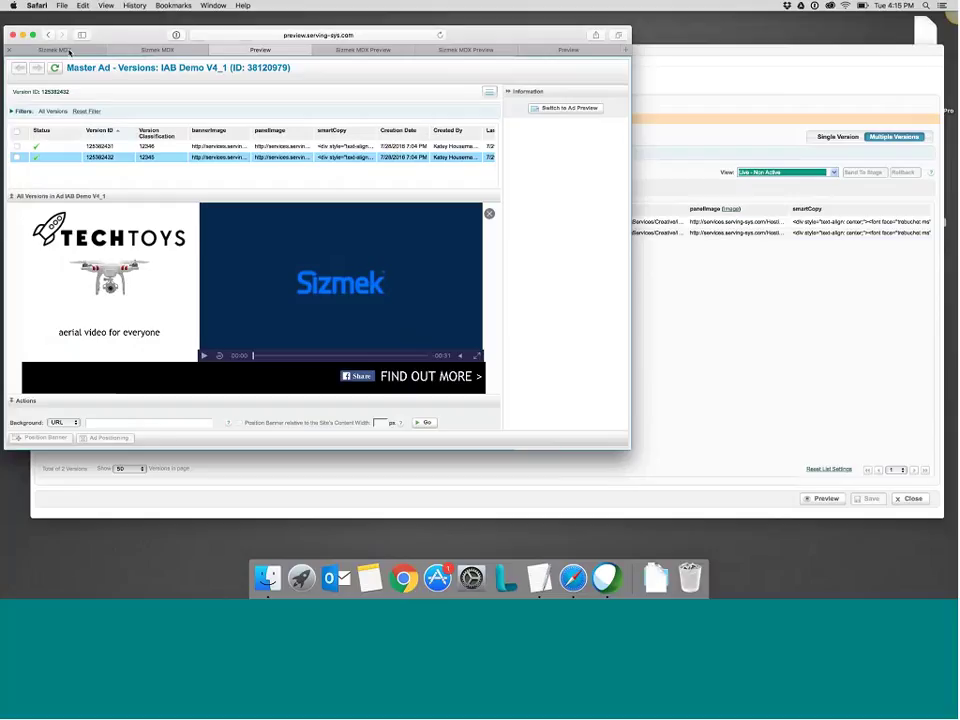
pyautogui.click(68, 50)
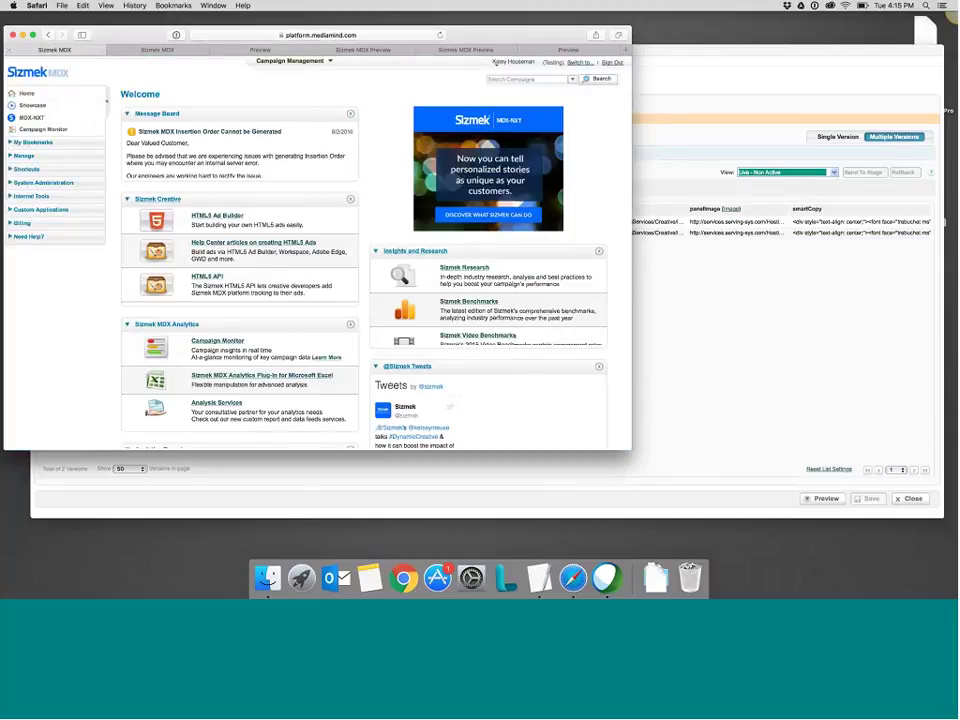
pyautogui.click(231, 219)
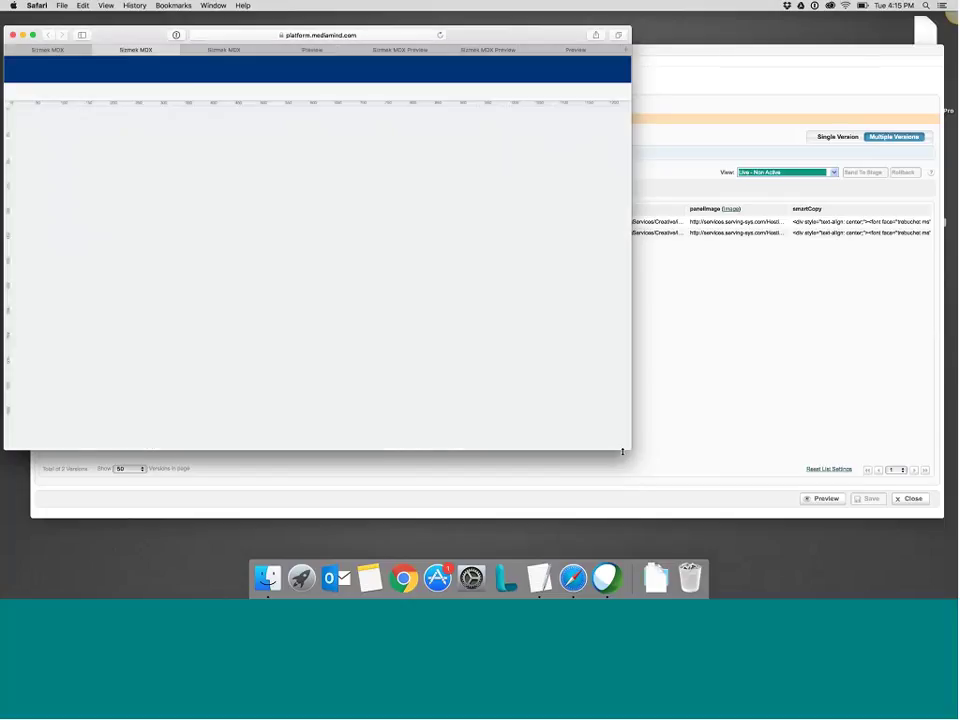
pyautogui.moveTo(631, 450); pyautogui.dragTo(958, 533)
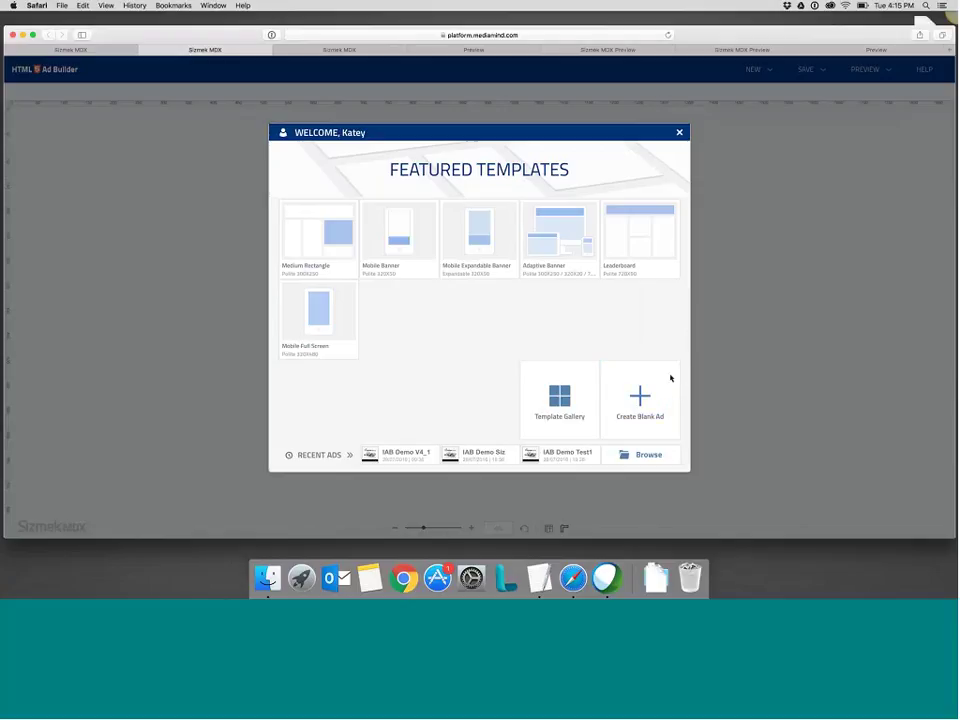
# Open the Template Gallery and look through the Basic and Formats template lists
pyautogui.click(565, 396)
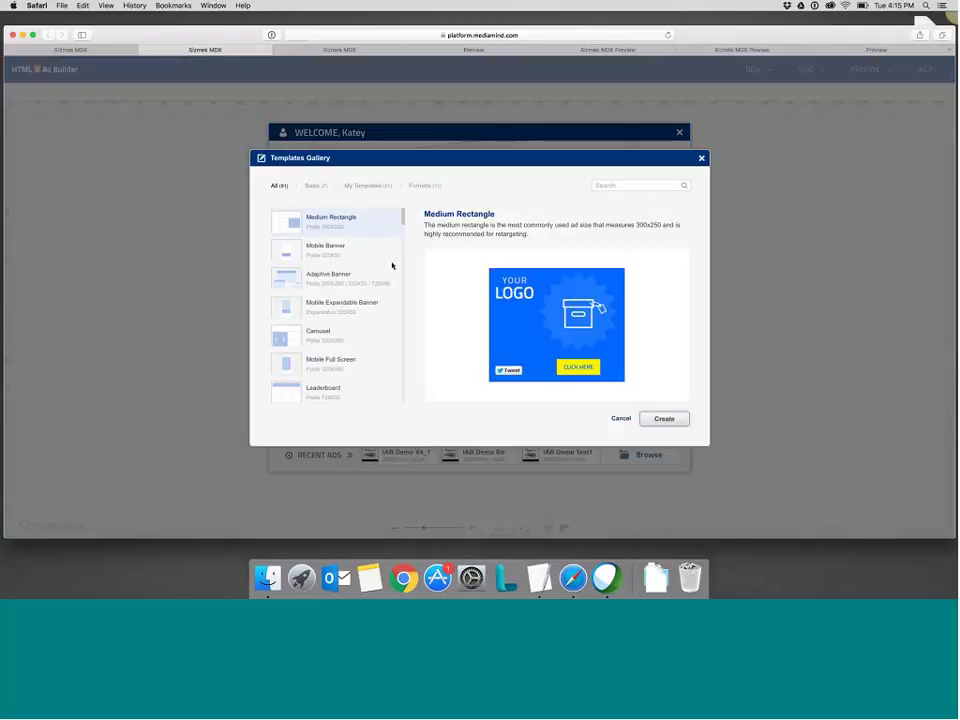
pyautogui.click(316, 187)
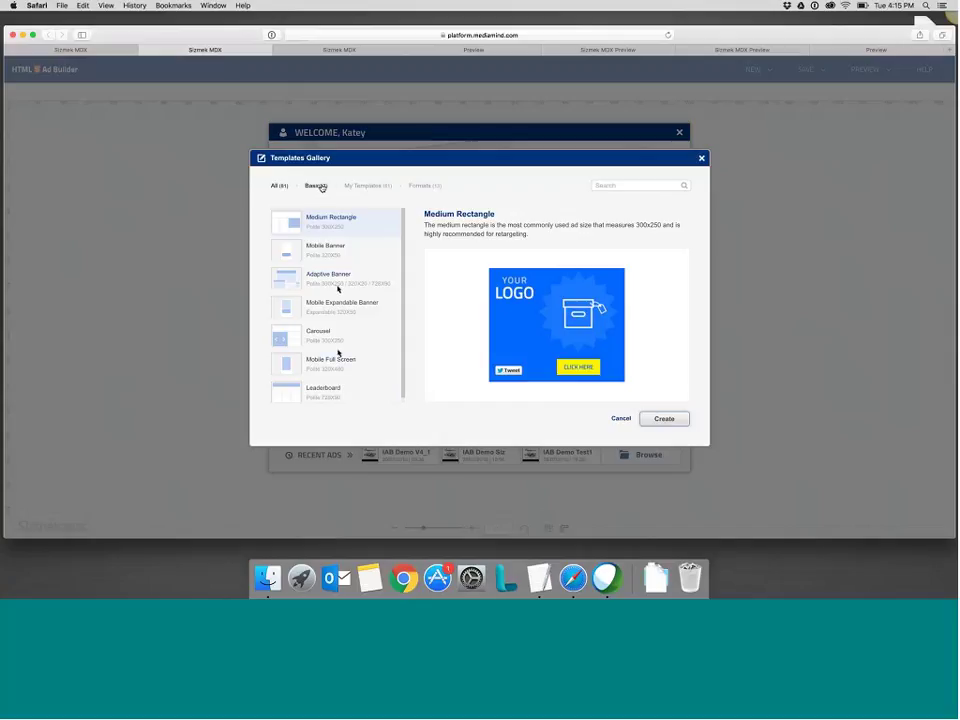
pyautogui.scroll(-1, 337, 353)
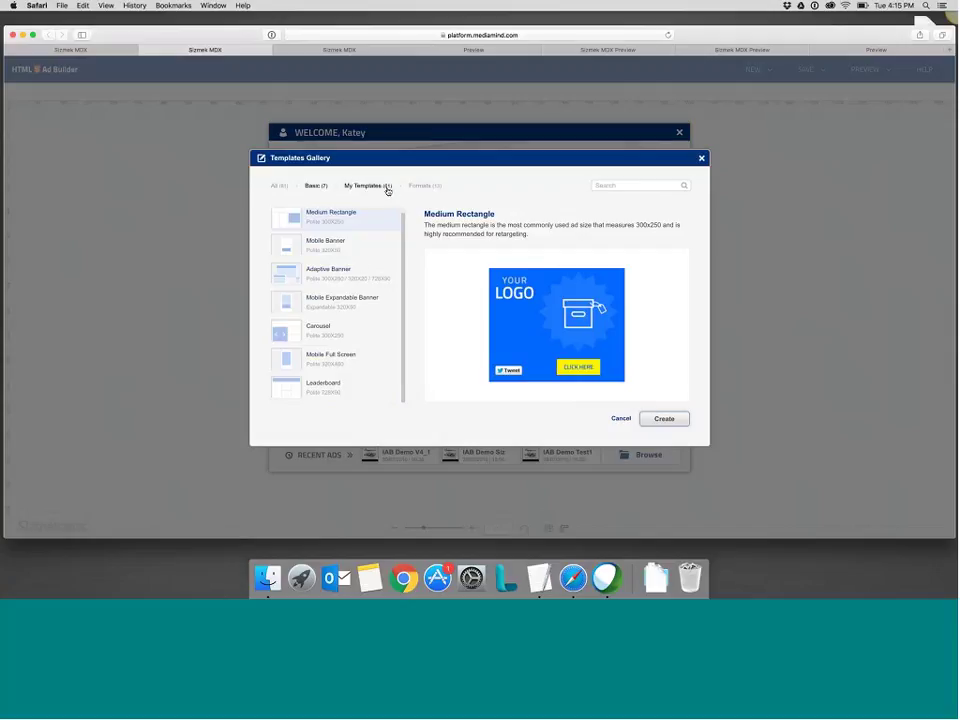
pyautogui.click(424, 186)
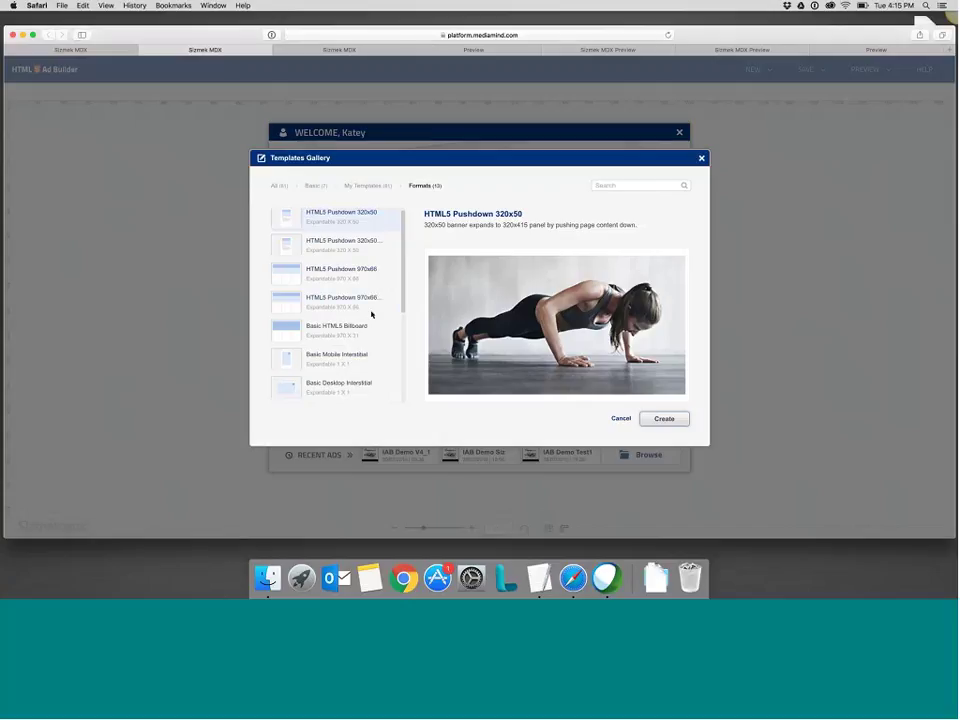
pyautogui.scroll(-5, 371, 315)
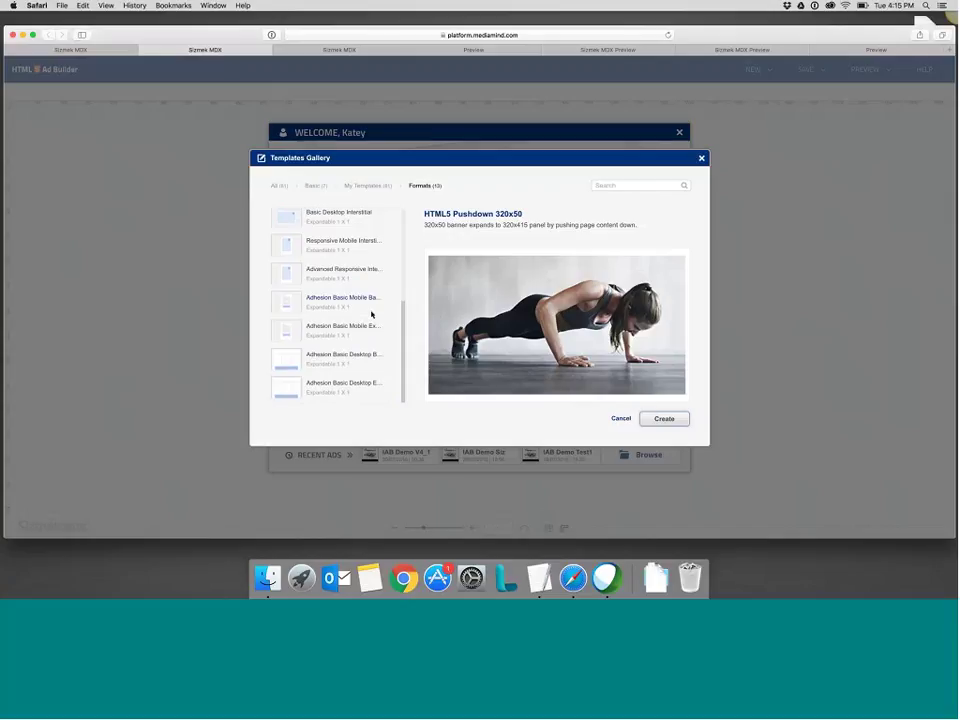
pyautogui.moveTo(403, 328); pyautogui.dragTo(368, 176)
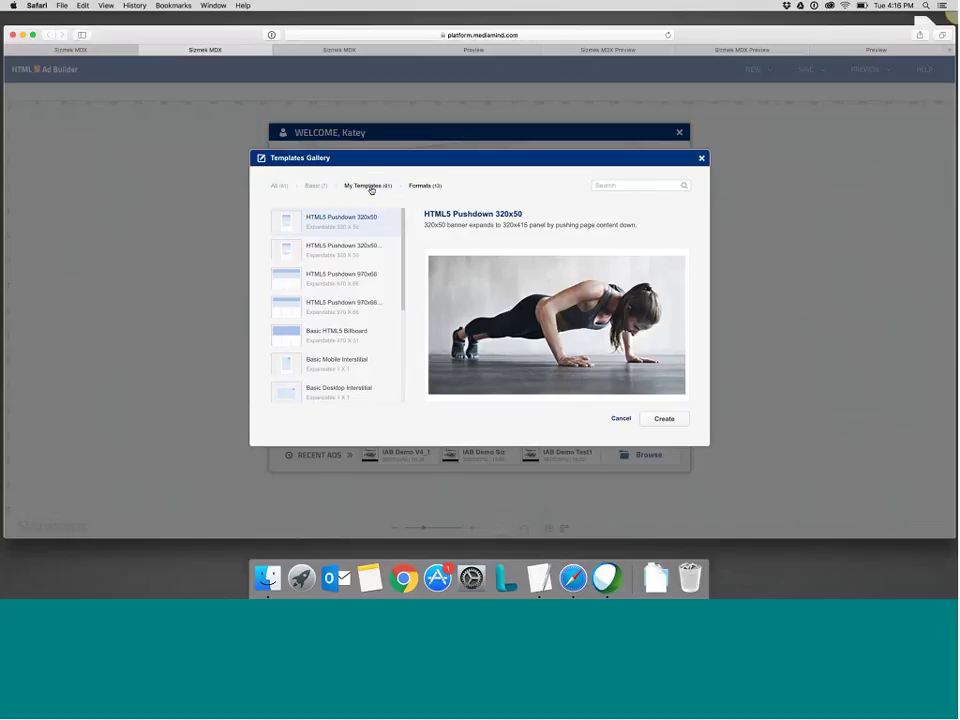
# Look through the My Templates list in the Template Gallery, then leave the gallery without creating an ad
pyautogui.click(370, 188)
pyautogui.scroll(-5, 373, 334)
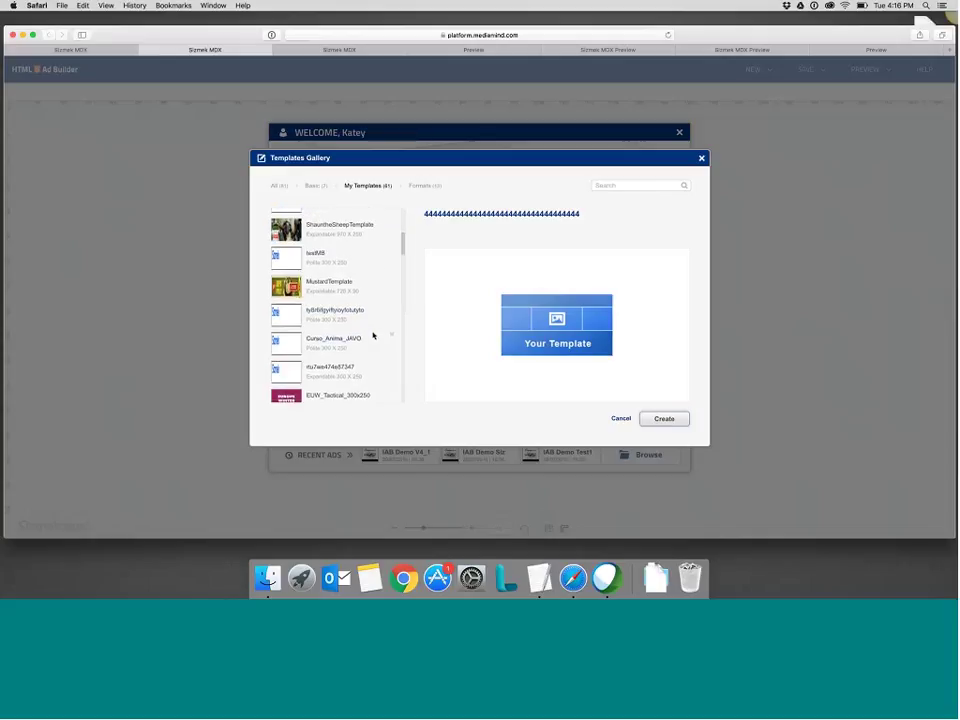
pyautogui.scroll(-10, 373, 335)
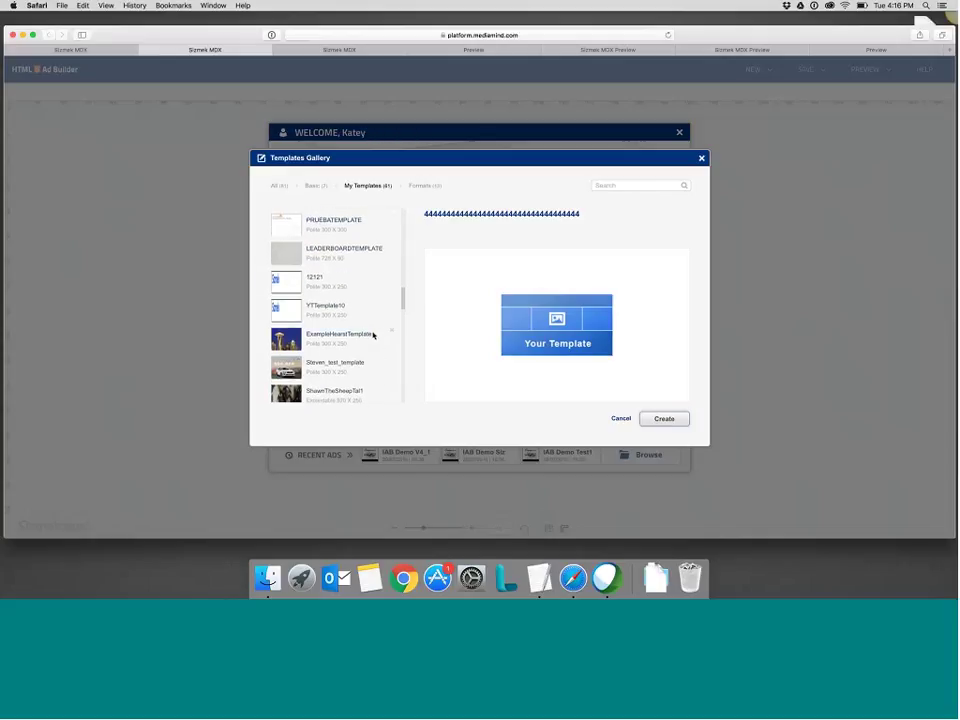
pyautogui.scroll(-5, 373, 335)
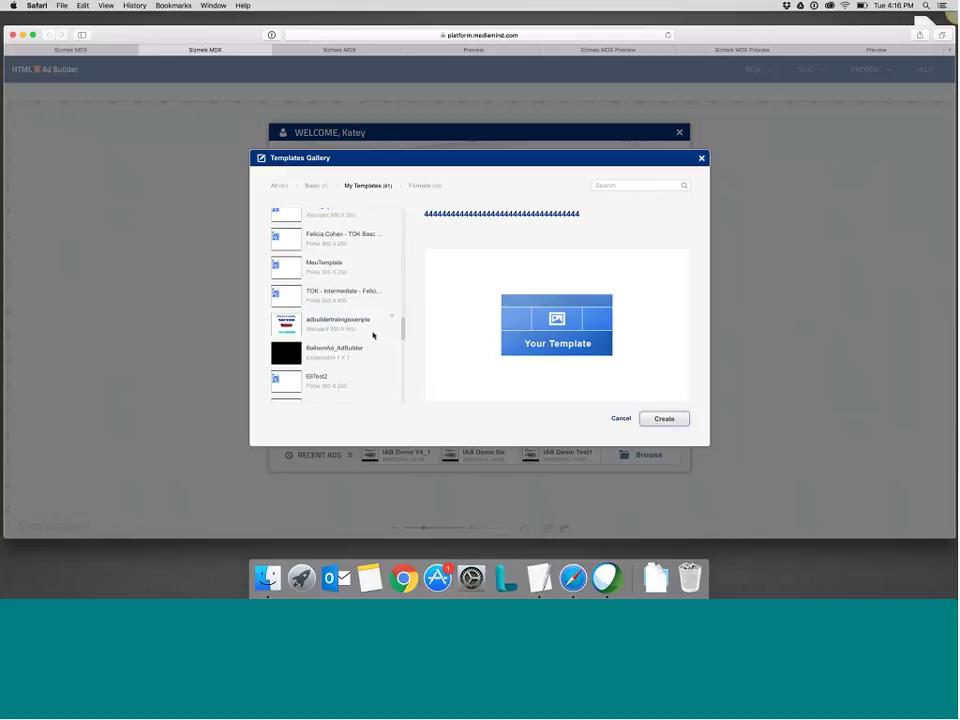
pyautogui.scroll(20, 373, 335)
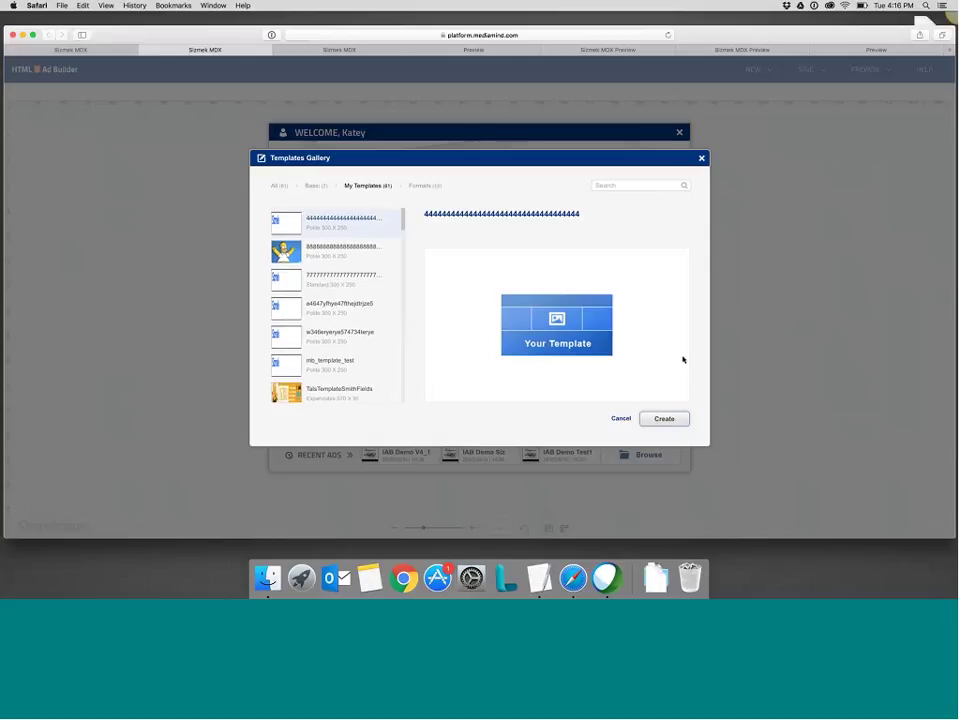
pyautogui.click(621, 419)
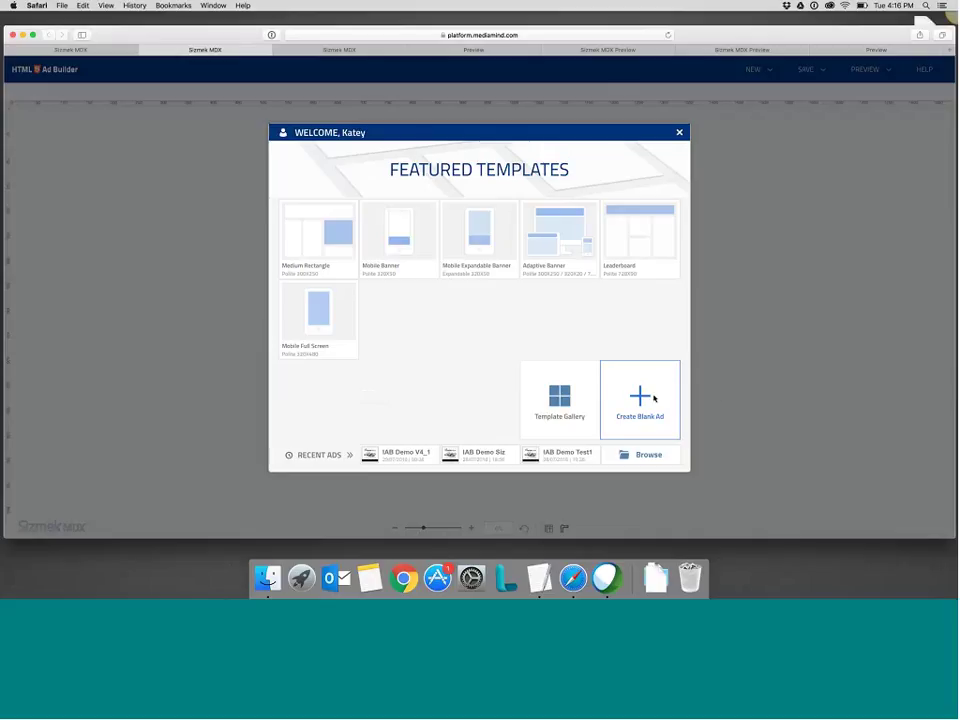
# Start a blank ad named "IAB Demo Sizmek" with the Expandable format and 300 X 250 Medium Rectangle dimensions
pyautogui.click(654, 398)
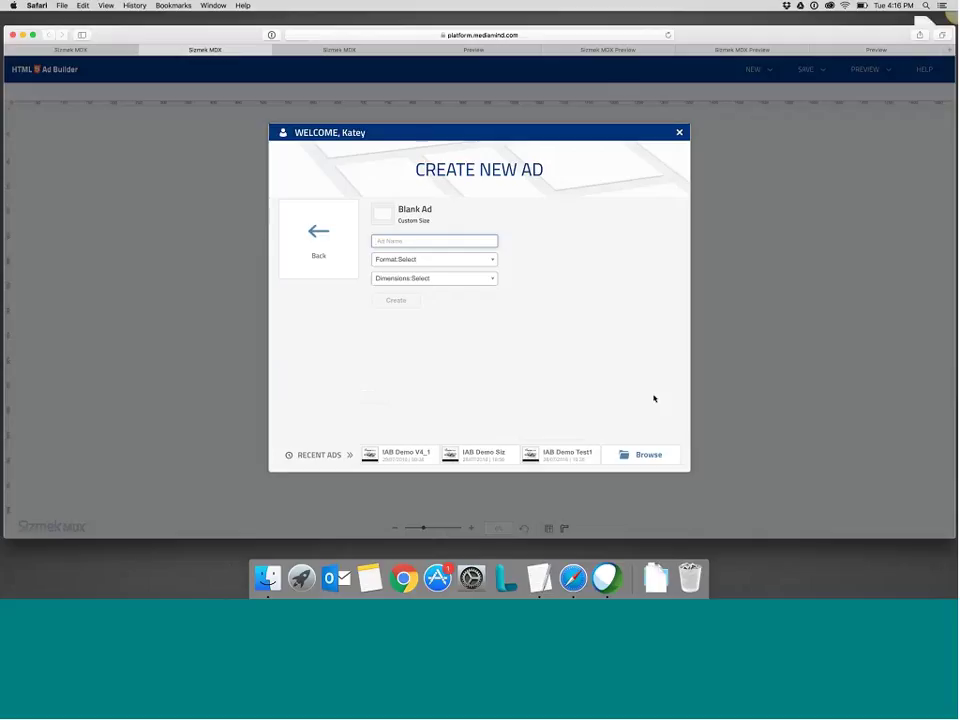
pyautogui.write('IAB Demo Sizmek')
pyautogui.click(413, 259)
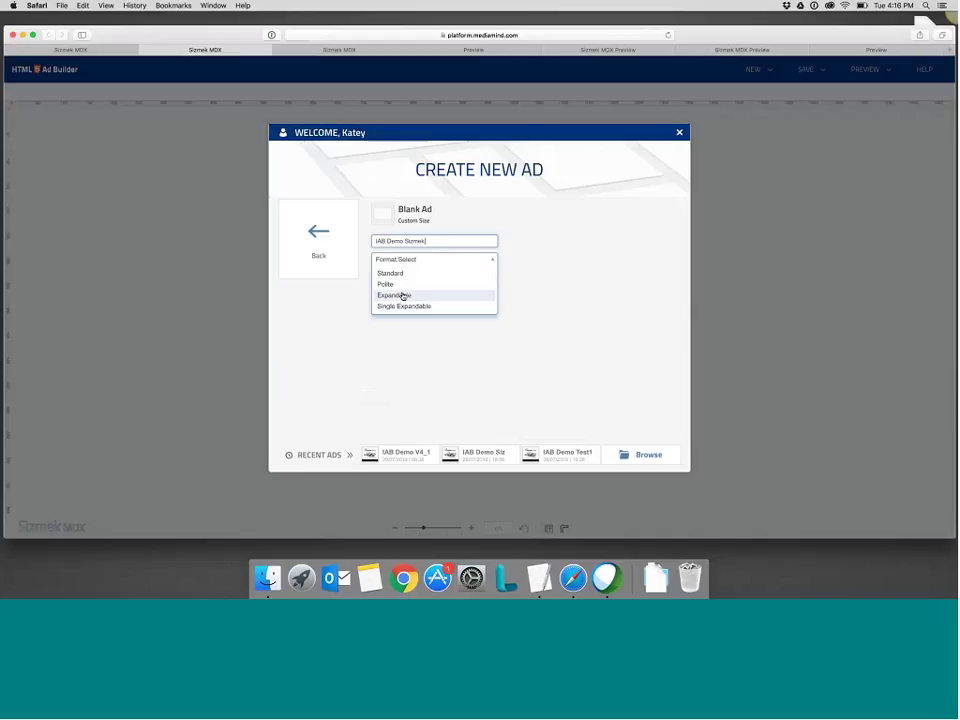
pyautogui.click(403, 296)
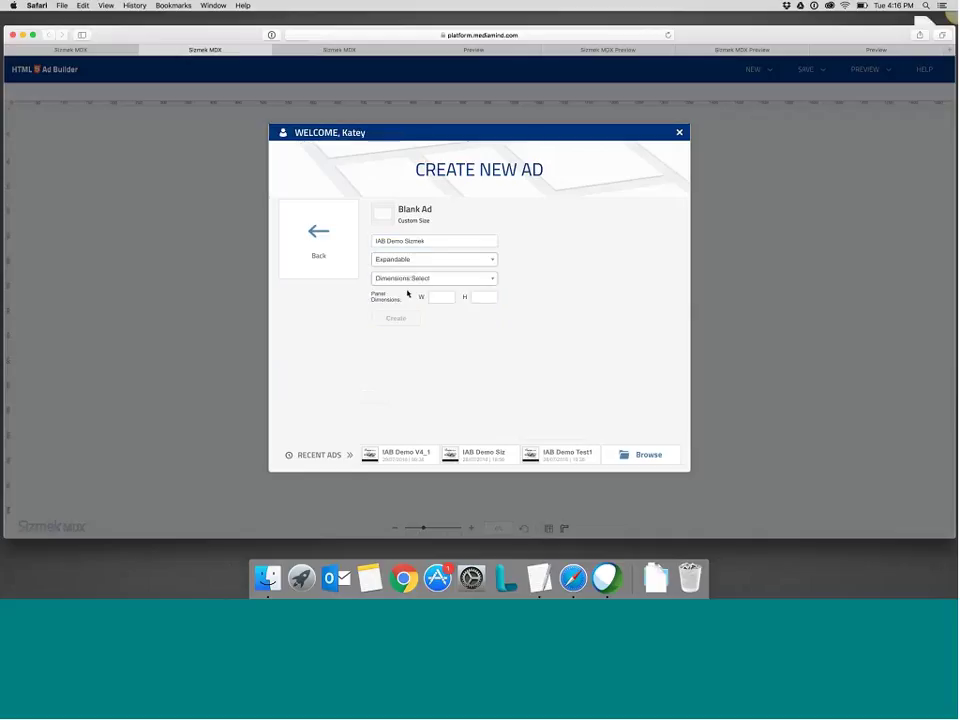
pyautogui.click(427, 282)
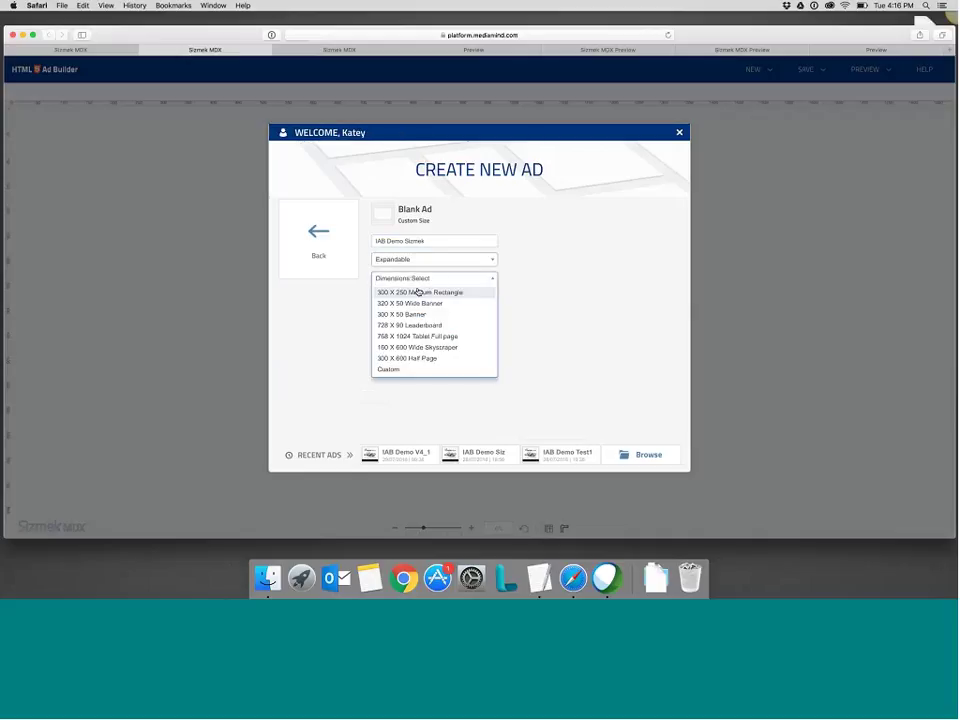
pyautogui.click(418, 291)
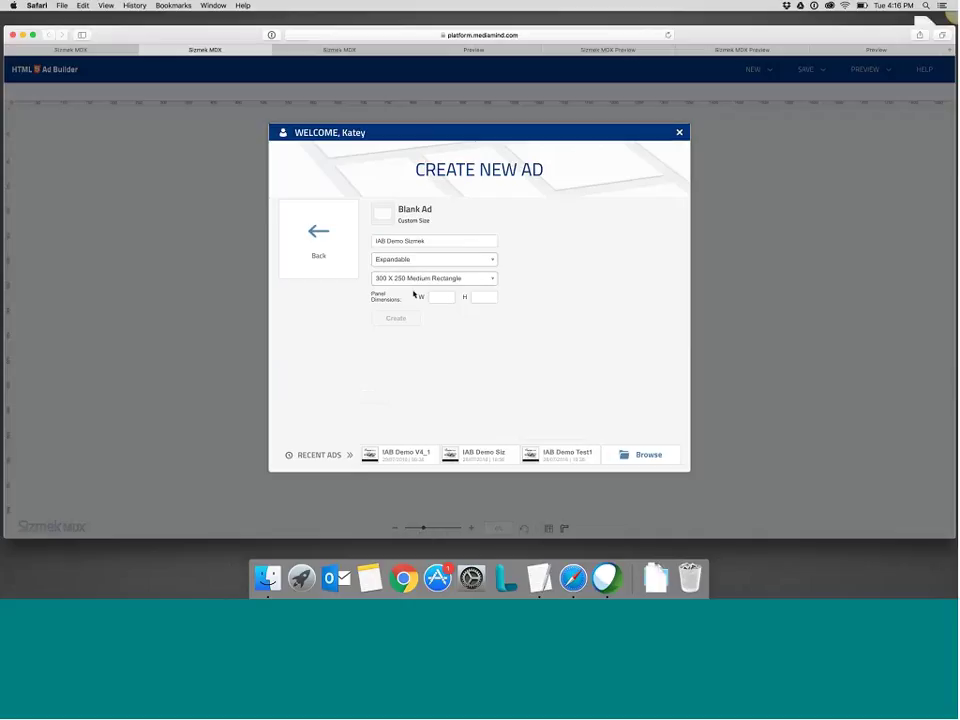
# Set the panel dimensions to 728 wide by 300 high and create the ad
pyautogui.click(443, 294)
pyautogui.write('728')
pyautogui.press('Tab')
pyautogui.write('300')
pyautogui.click(400, 318)
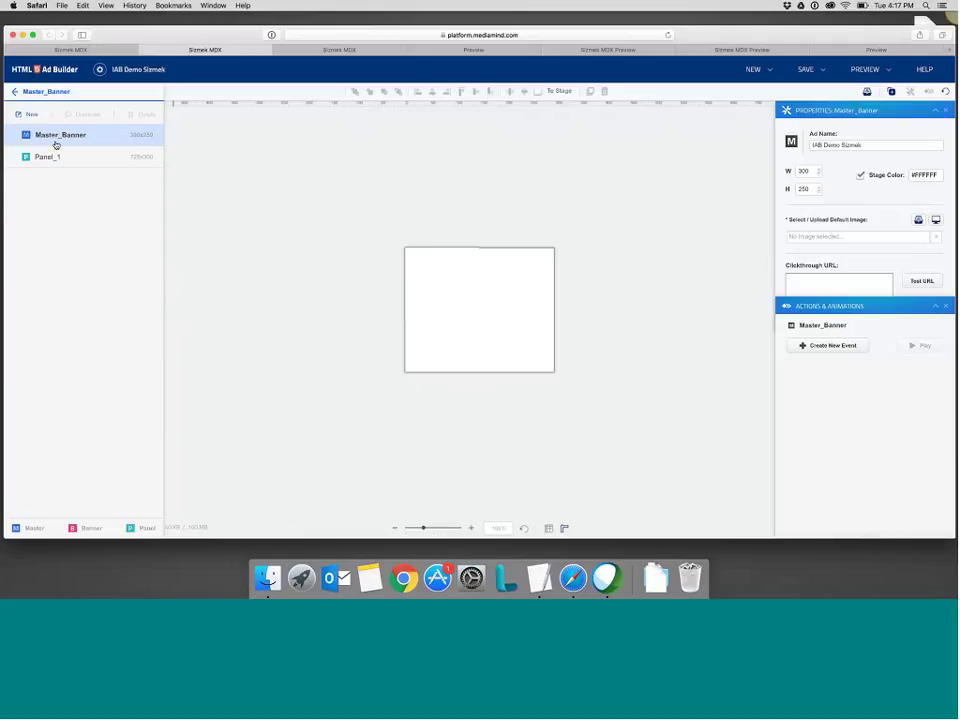
# View the Master_Banner and Panel_1 stages and display the list of available components
pyautogui.click(81, 155)
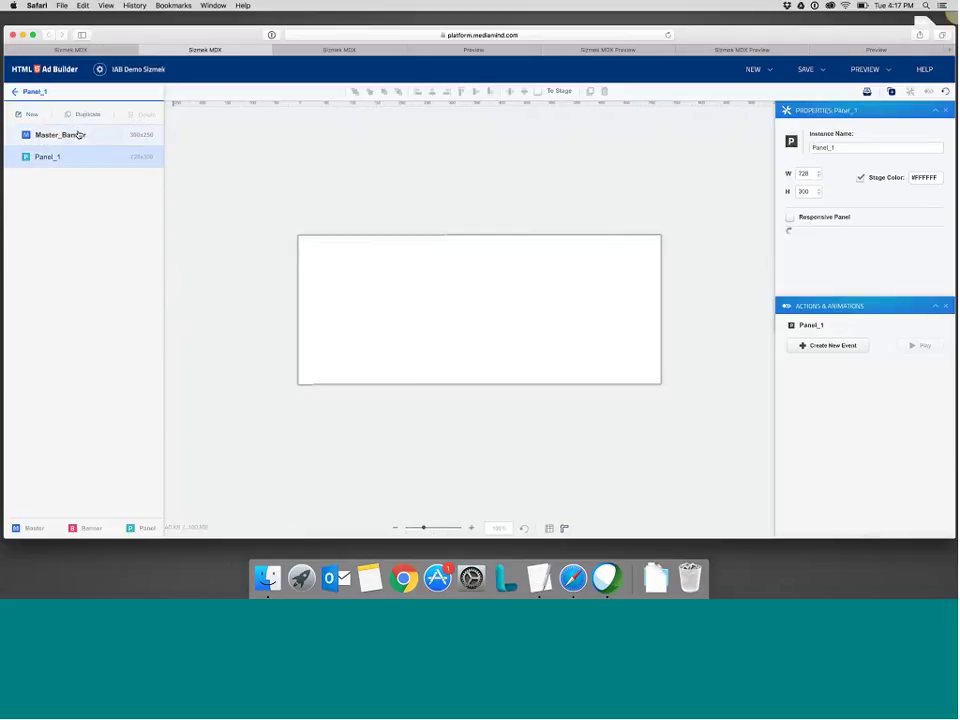
pyautogui.click(79, 134)
pyautogui.click(77, 164)
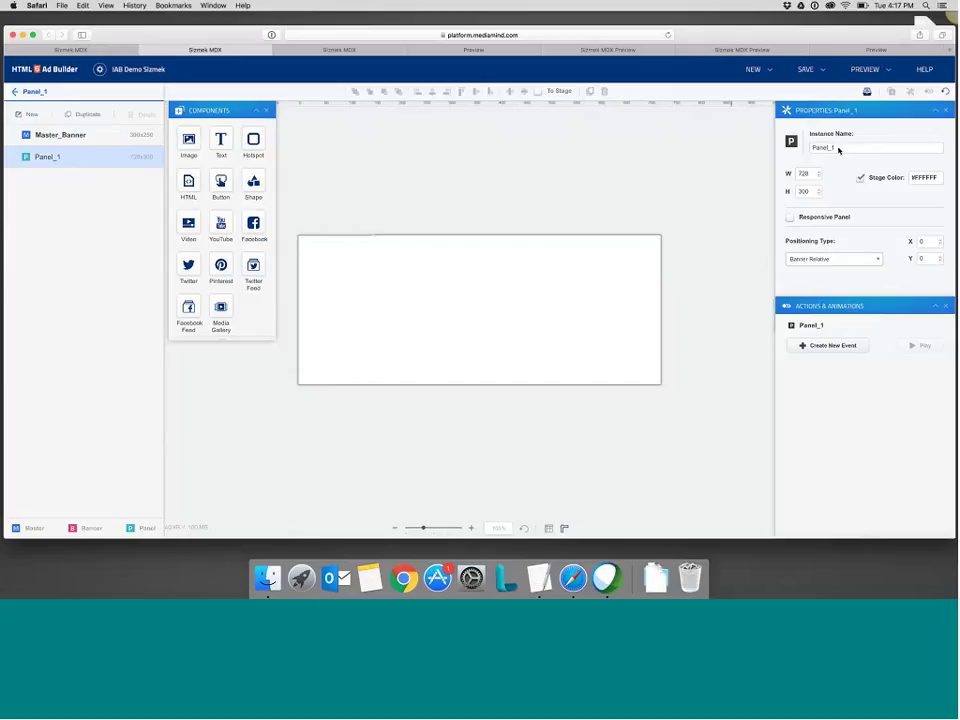
pyautogui.click(891, 92)
pyautogui.click(893, 92)
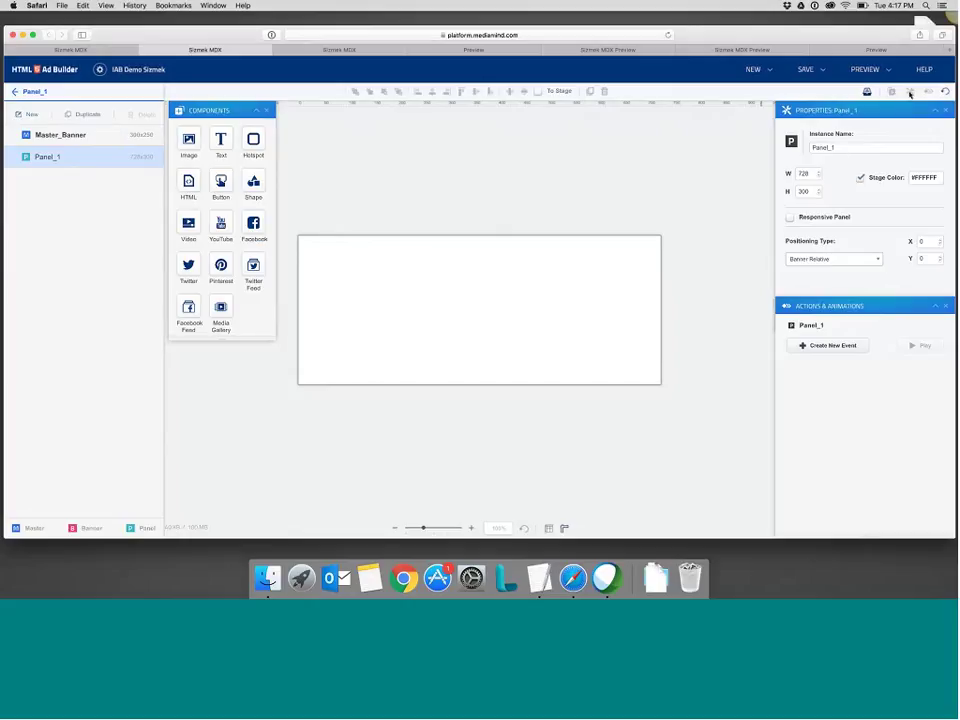
pyautogui.click(909, 92)
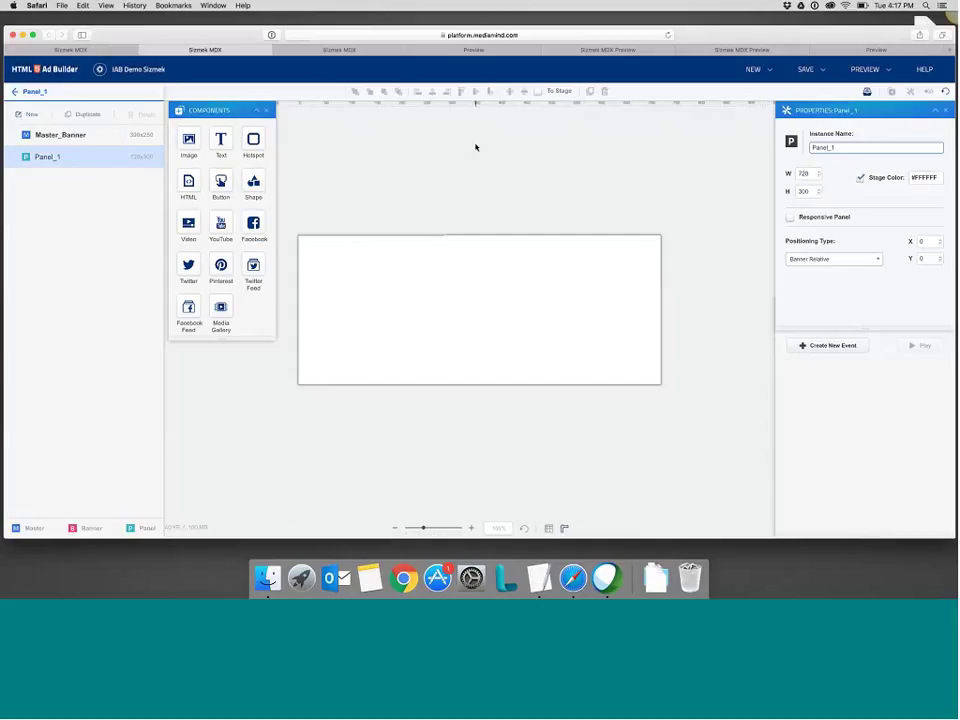
# Add an image component to Master_Banner and check the asset library for an image to load into it
pyautogui.click(60, 135)
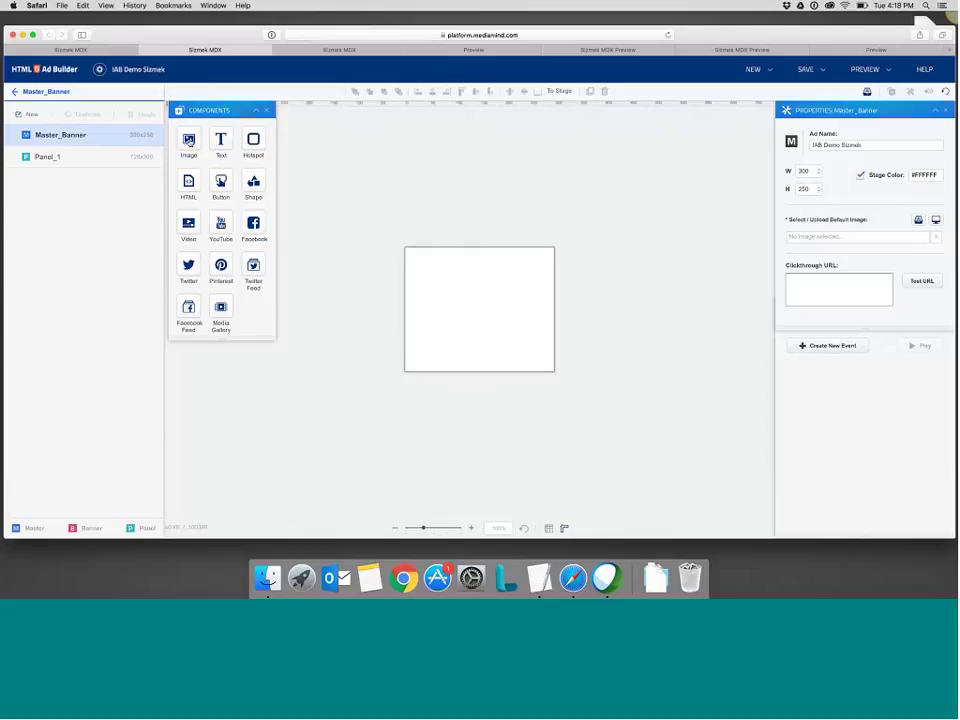
pyautogui.click(189, 141)
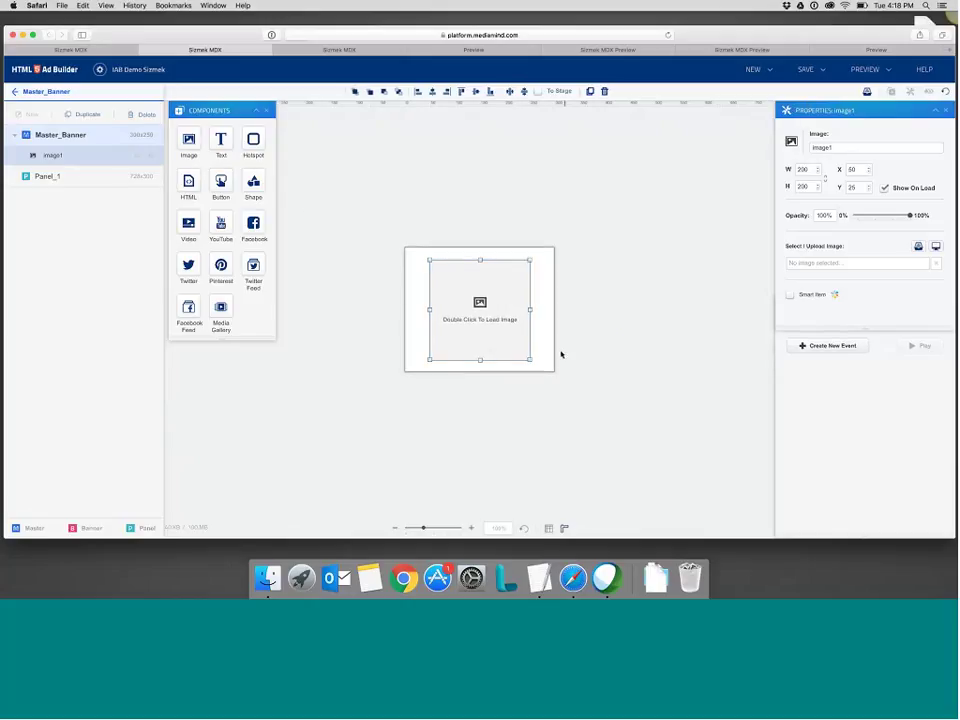
pyautogui.moveTo(490, 304)
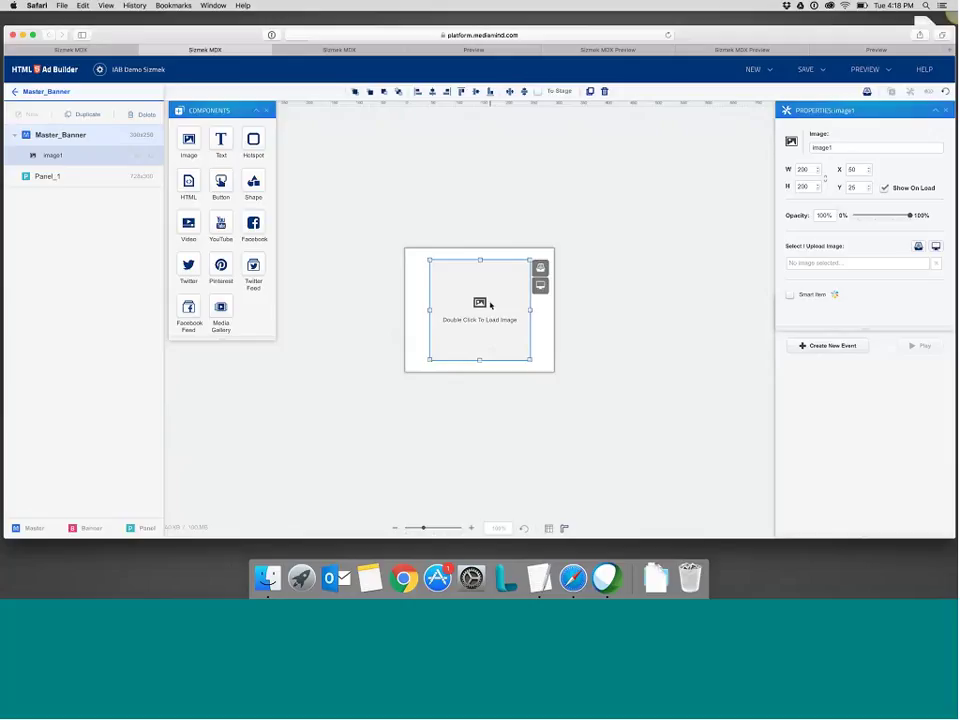
pyautogui.click(540, 268)
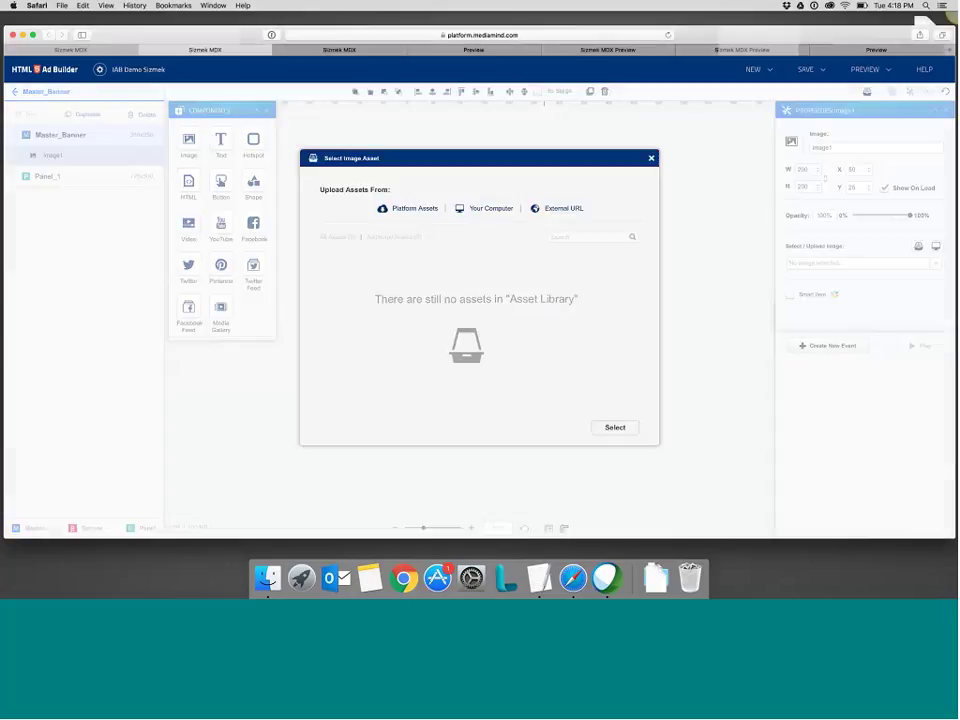
pyautogui.click(625, 433)
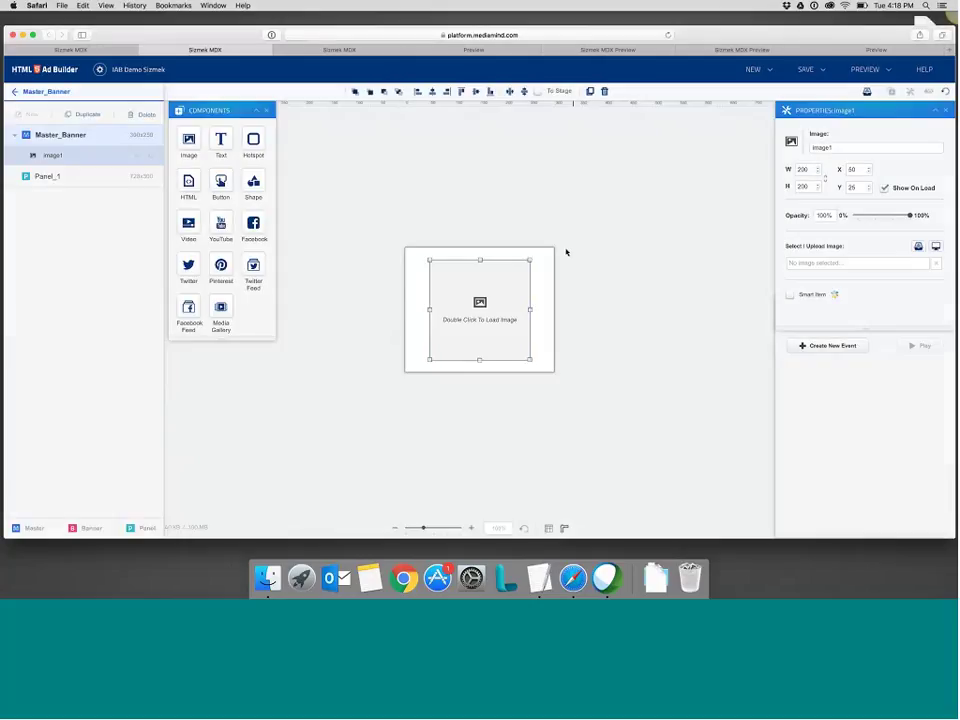
# Load bannerLogo.png from the desktop's IAB DEMO folder into the banner's image component and move it to about X 27, Y 15
pyautogui.moveTo(540, 276)
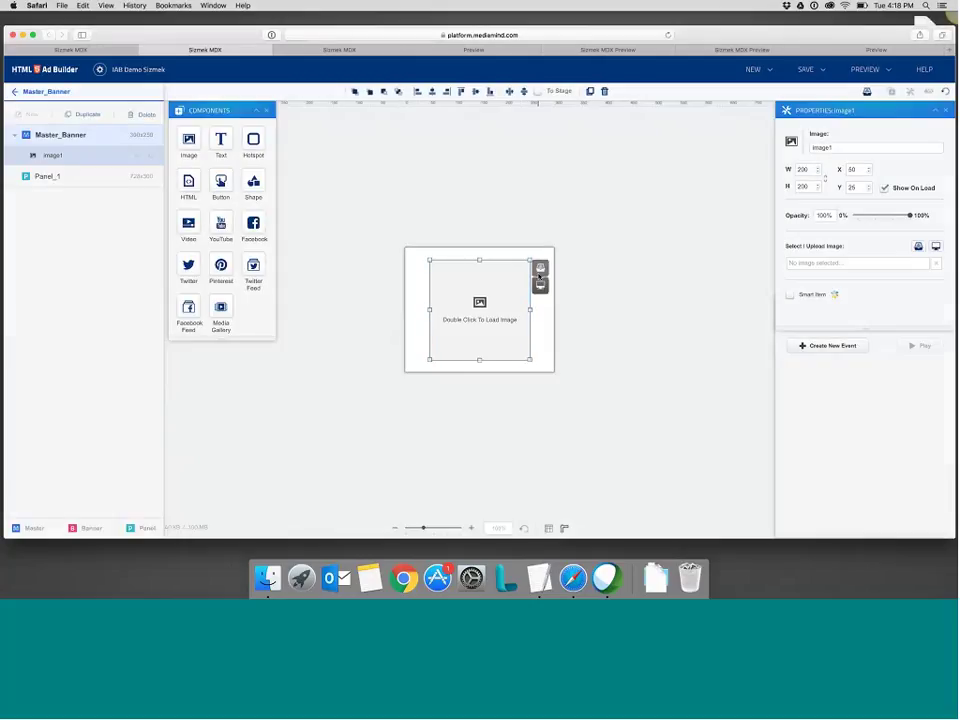
pyautogui.click(541, 268)
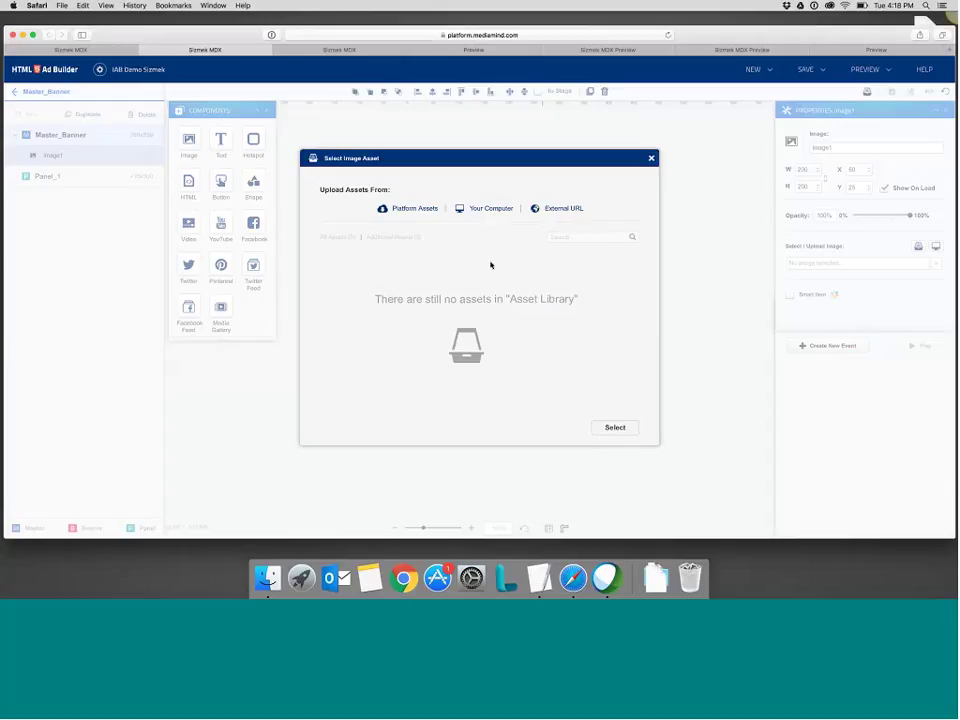
pyautogui.click(489, 210)
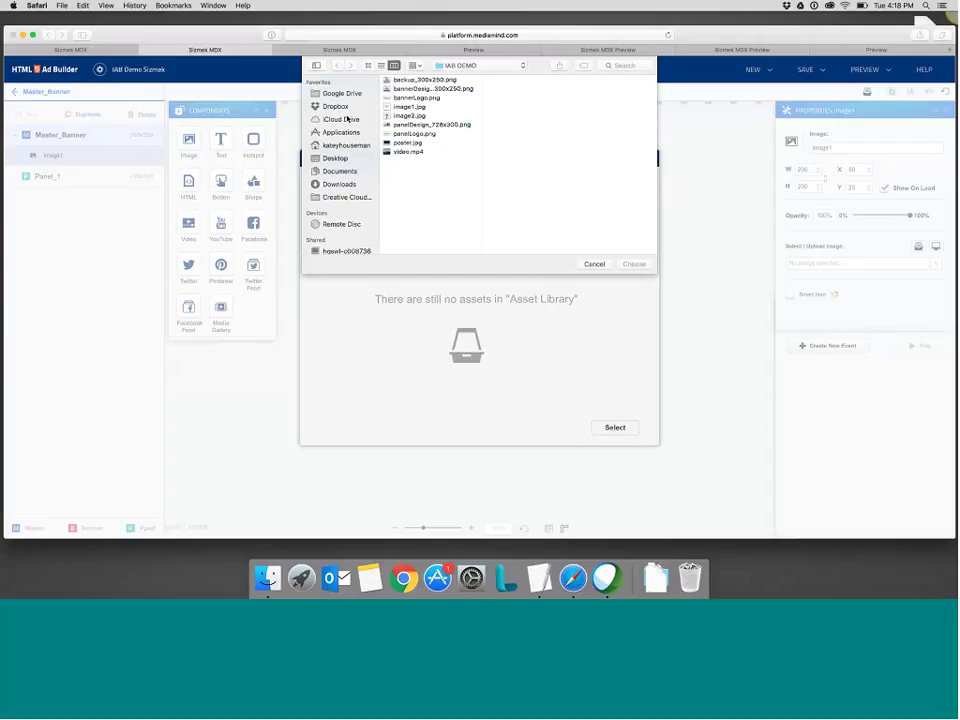
pyautogui.click(335, 158)
pyautogui.click(440, 88)
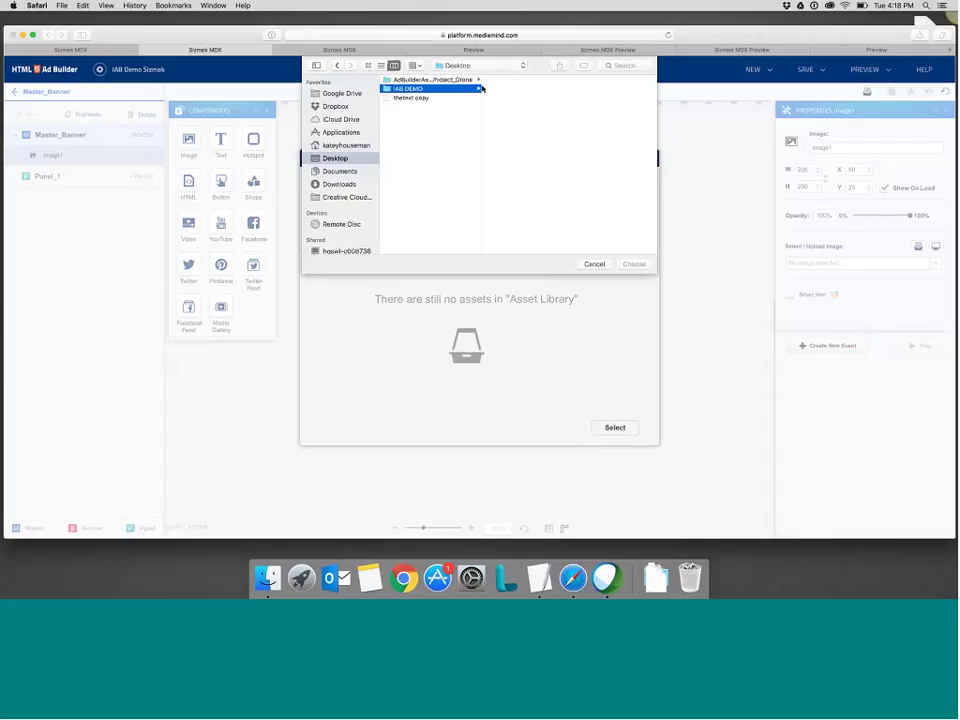
pyautogui.press('Right')
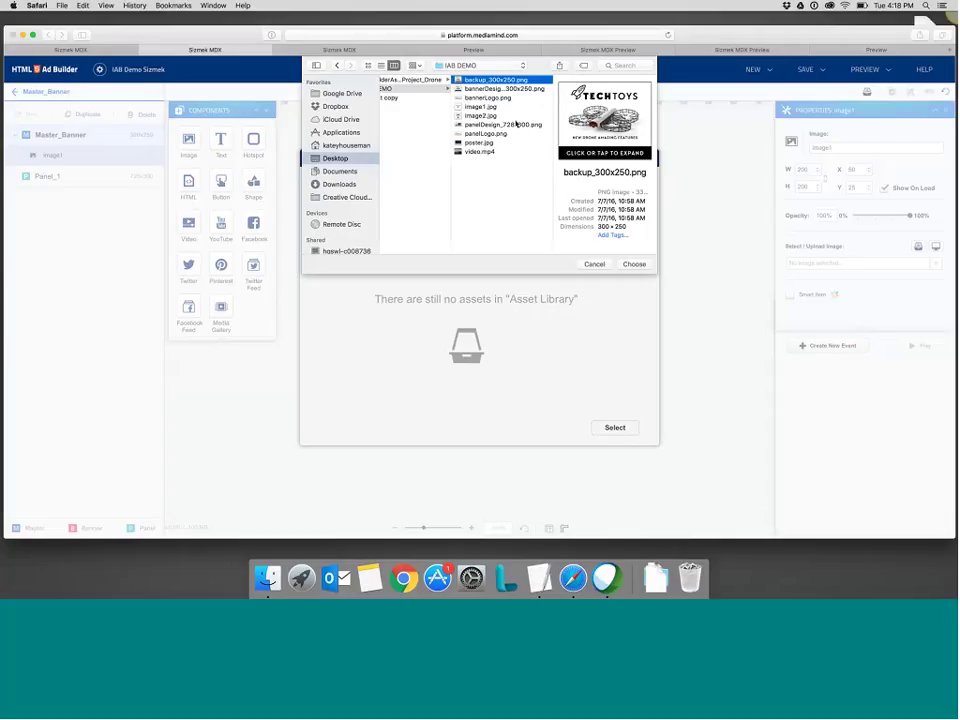
pyautogui.click(486, 106)
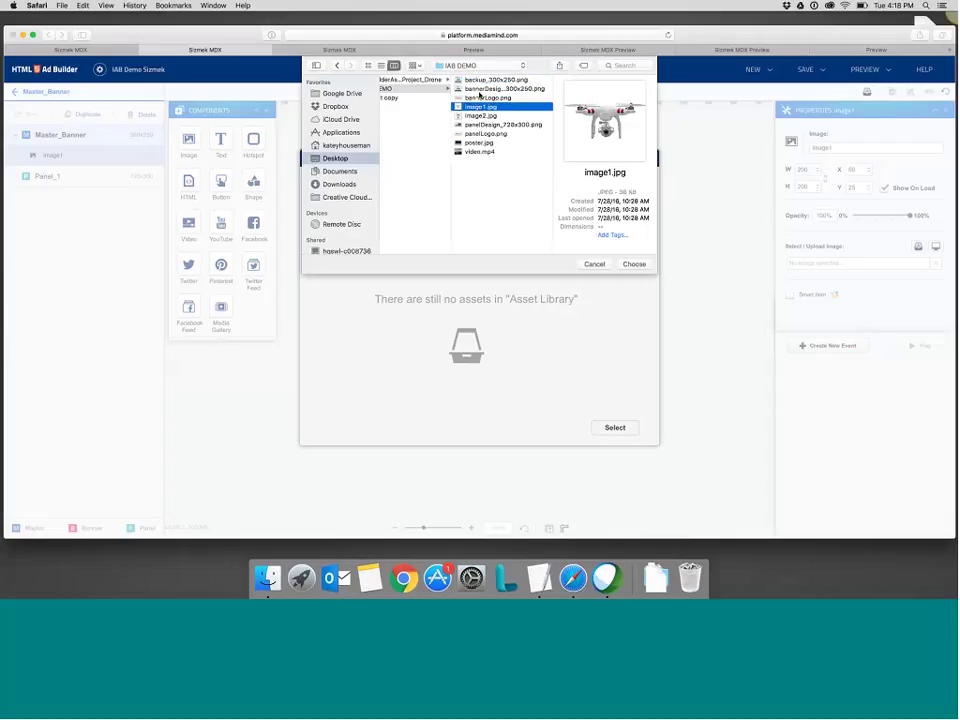
pyautogui.click(482, 98)
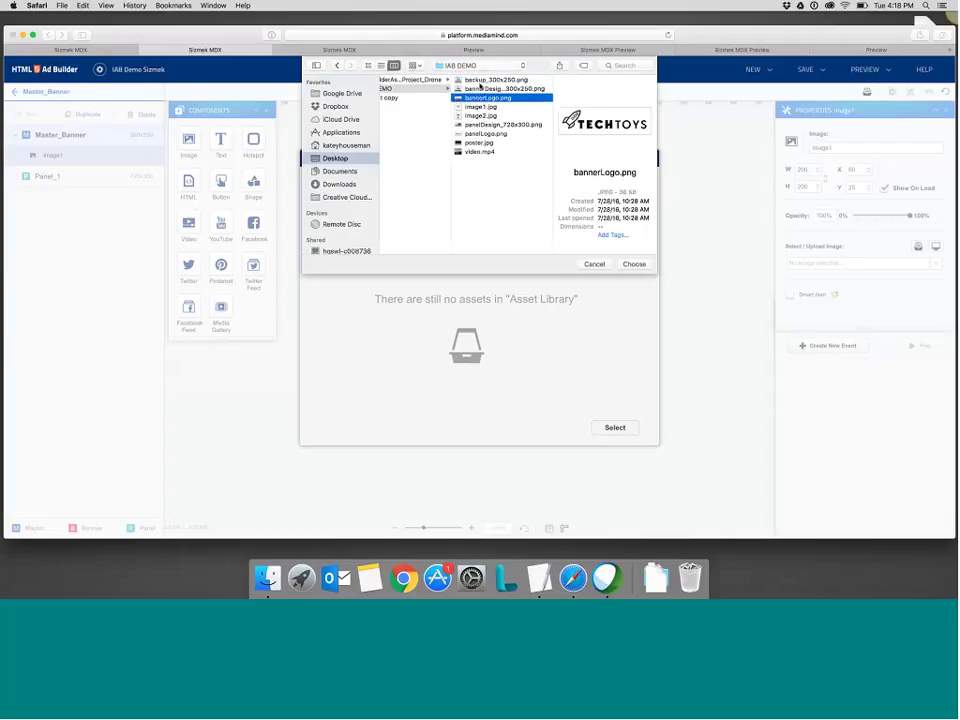
pyautogui.click(633, 264)
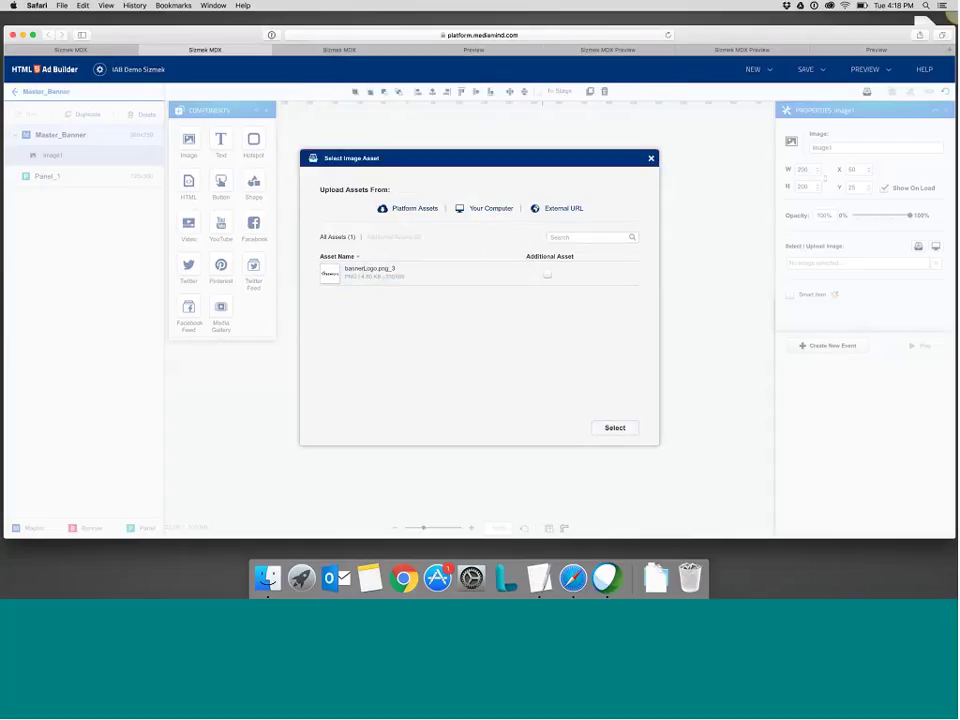
pyautogui.click(611, 428)
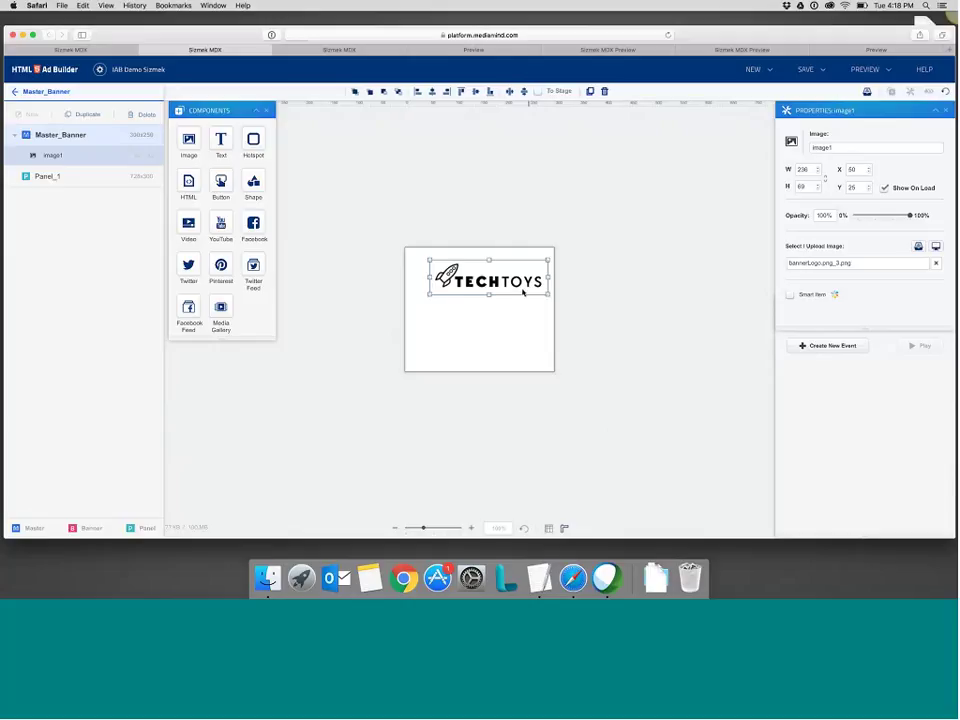
pyautogui.moveTo(499, 276); pyautogui.dragTo(487, 271)
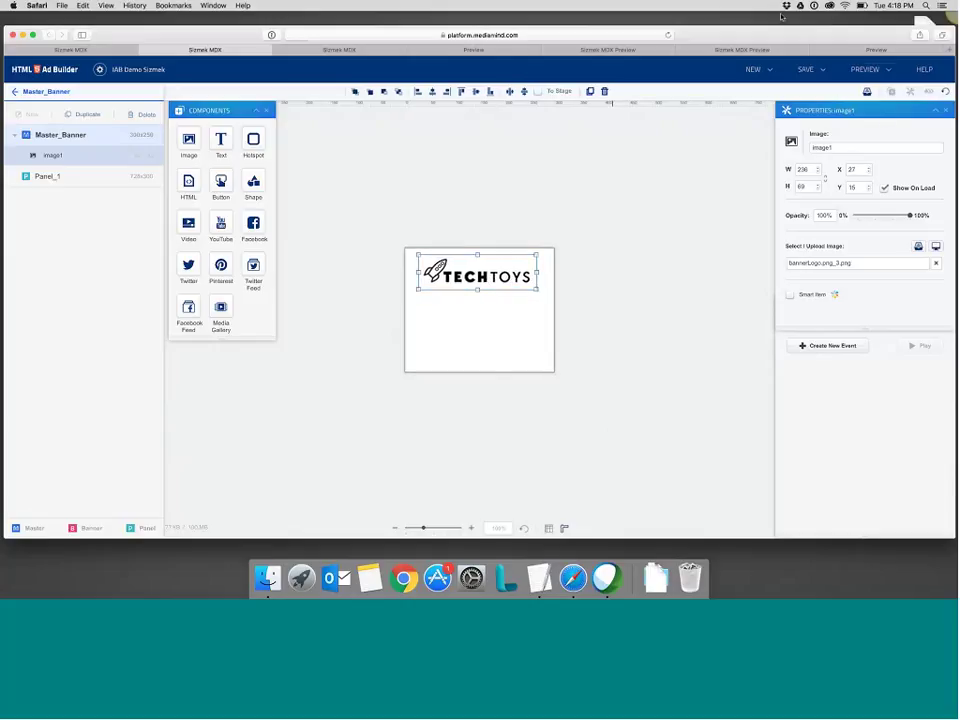
# Upload bannerLogo.png, image1.jpg, panelLogo.png, poster.jpg and video.mp4 from the IAB DEMO folder to the Asset Library
pyautogui.click(866, 91)
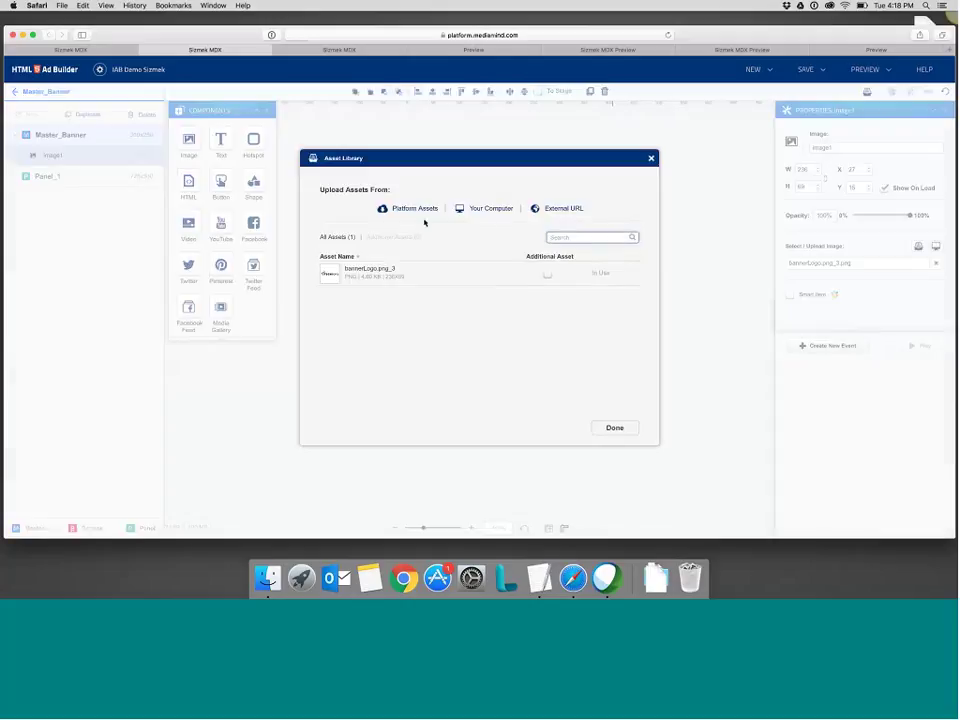
pyautogui.click(487, 210)
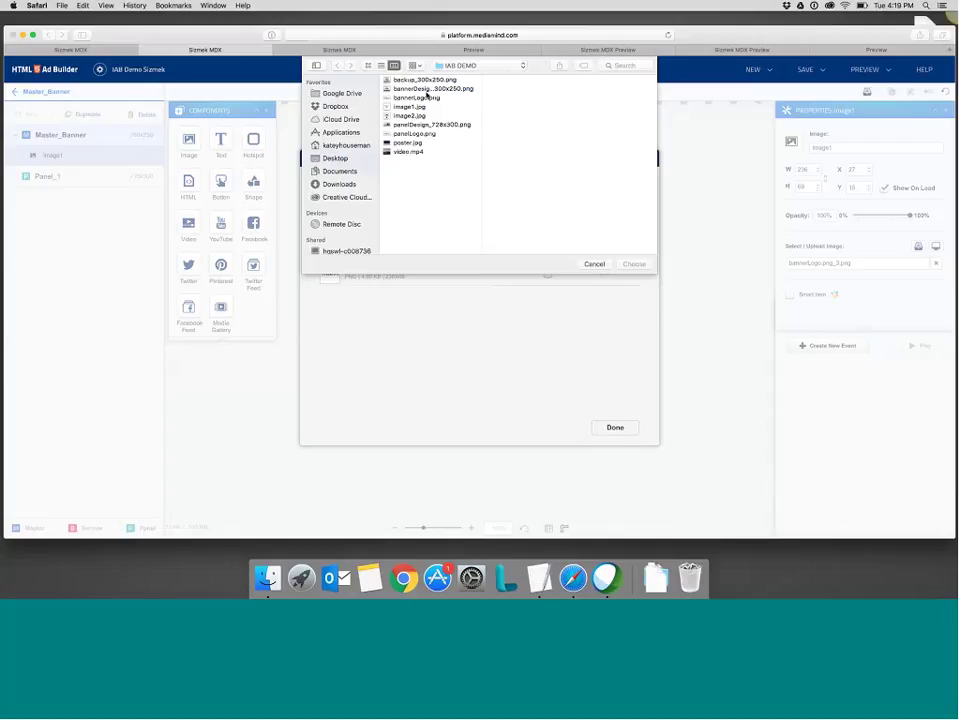
pyautogui.click(426, 97)
pyautogui.keyDown('shift'); pyautogui.click(418, 151); pyautogui.keyUp('shift')
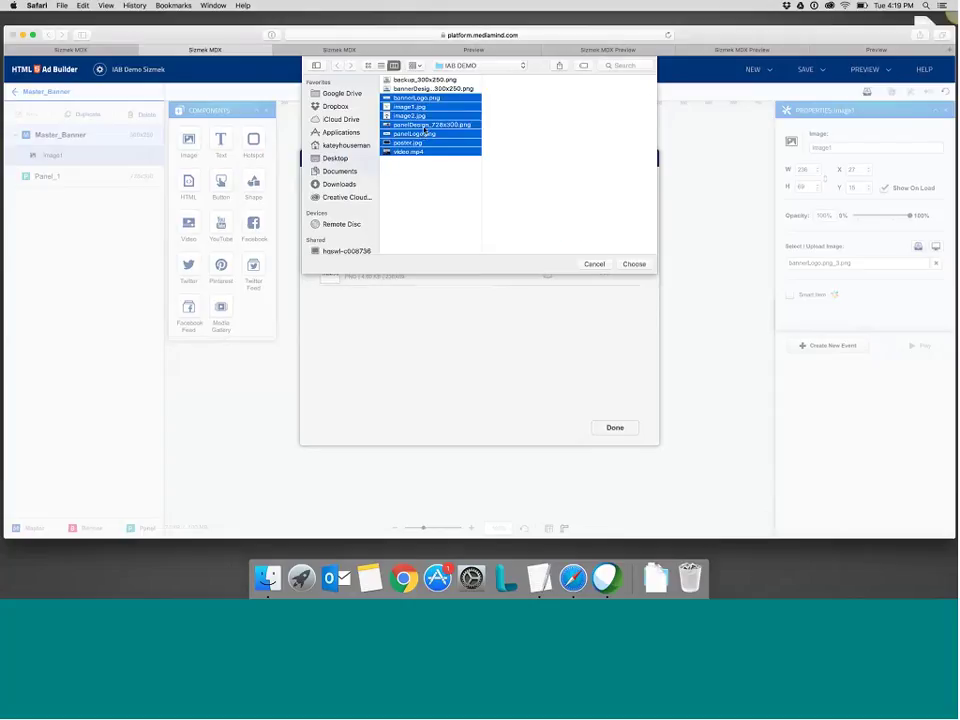
pyautogui.keyDown('super'); pyautogui.click(424, 125); pyautogui.keyUp('super')
pyautogui.keyDown('super'); pyautogui.click(414, 116); pyautogui.keyUp('super')
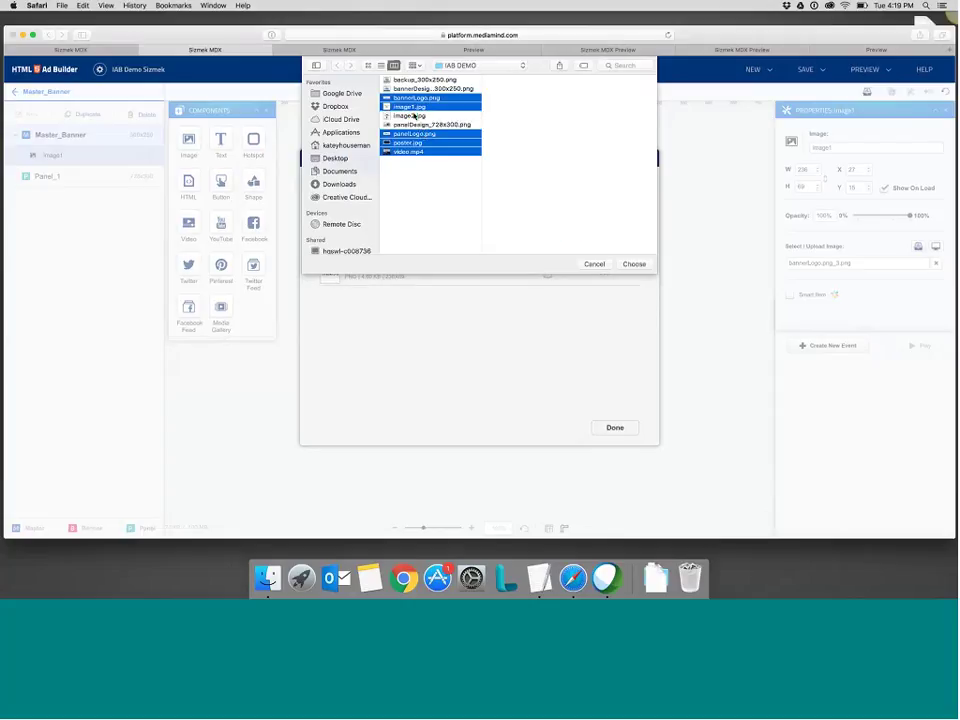
pyautogui.click(634, 263)
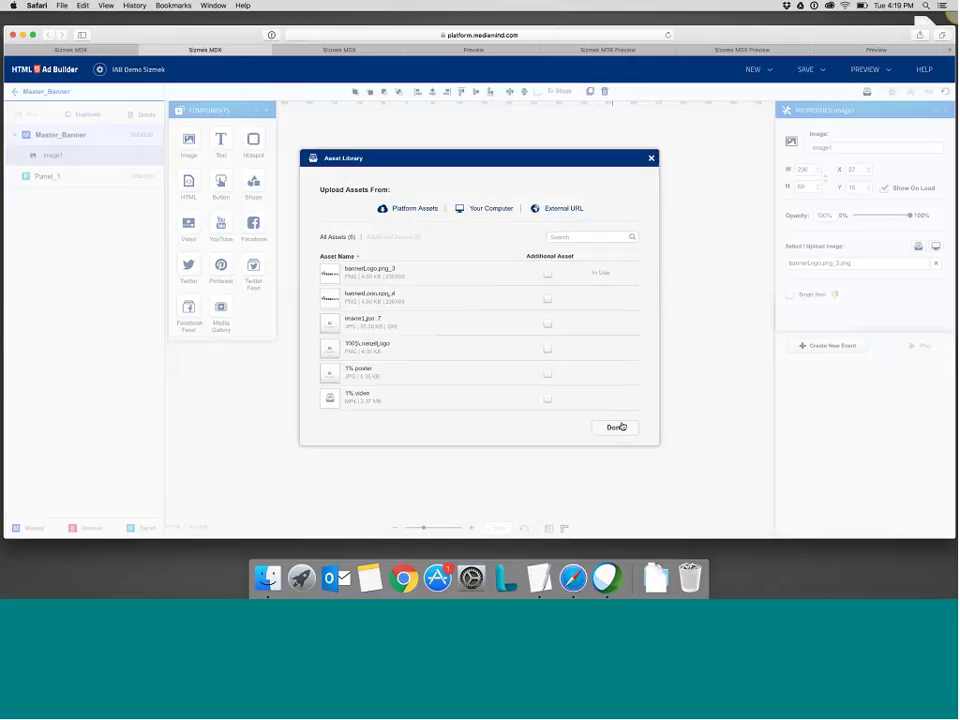
# Close the Asset Library and move the banner's logo image to about X 35, Y 13
pyautogui.click(618, 427)
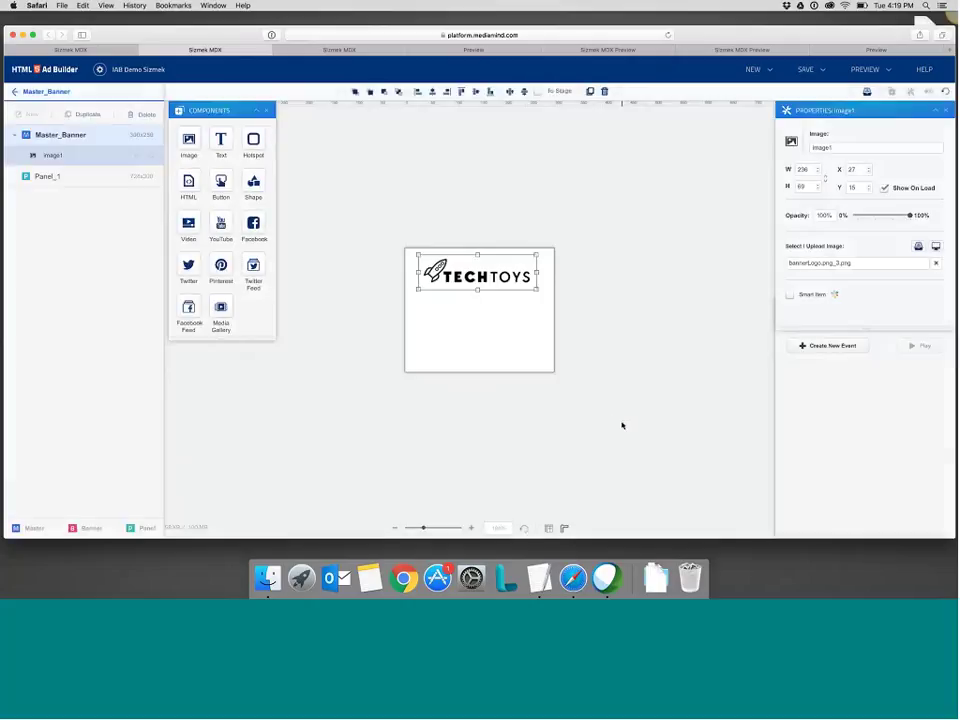
pyautogui.moveTo(503, 283); pyautogui.dragTo(497, 277)
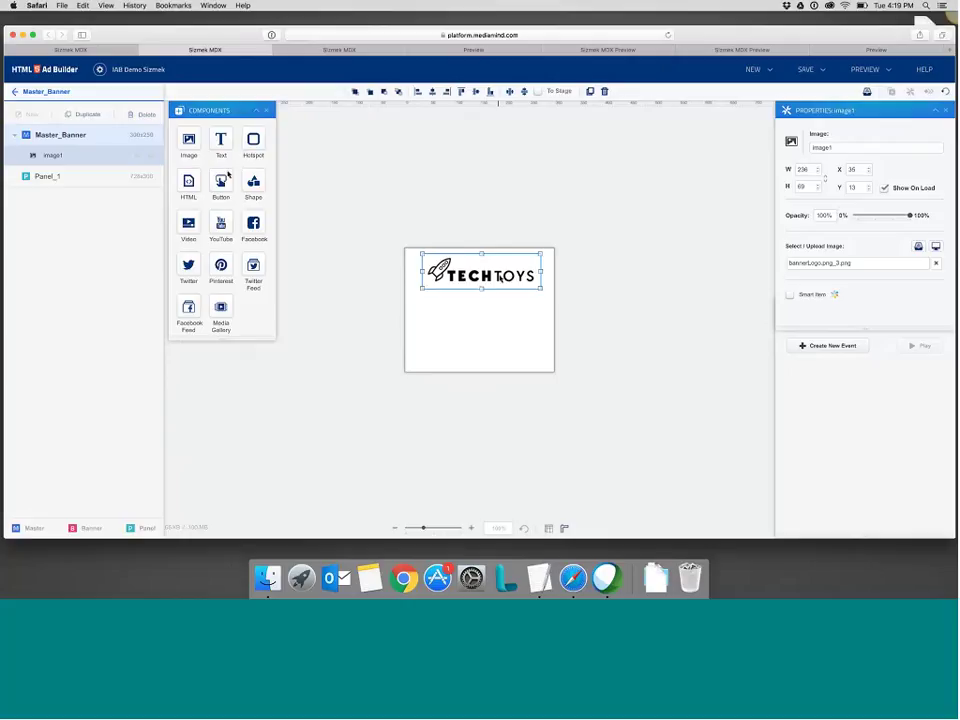
# Add a second image component to Master_Banner, load image1.jpg from the asset library and move it to about X 16, Y 47
pyautogui.click(189, 141)
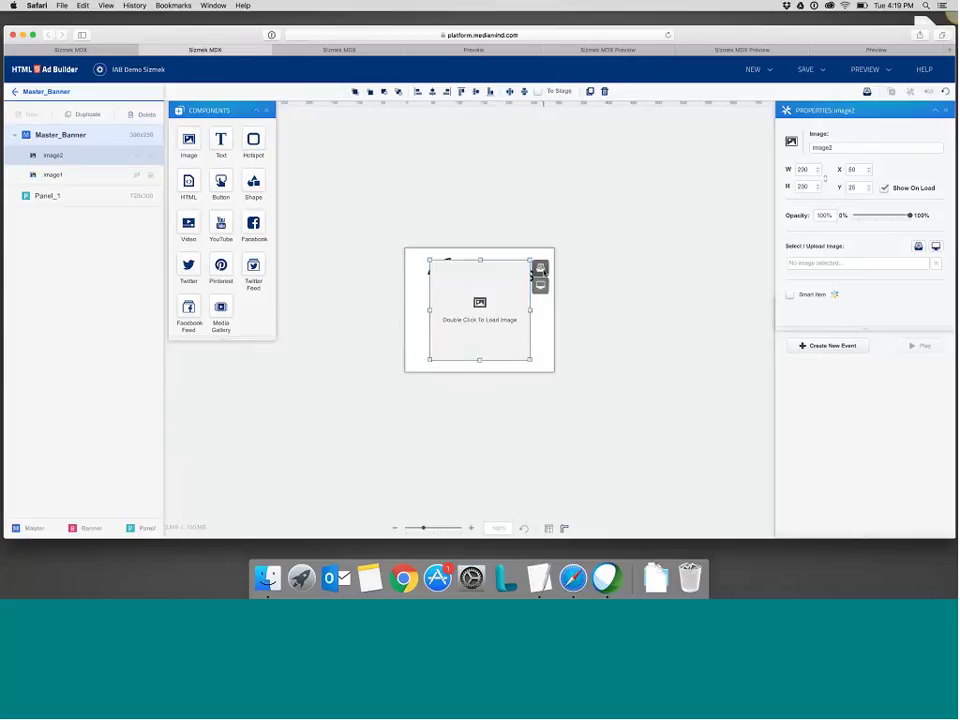
pyautogui.click(540, 268)
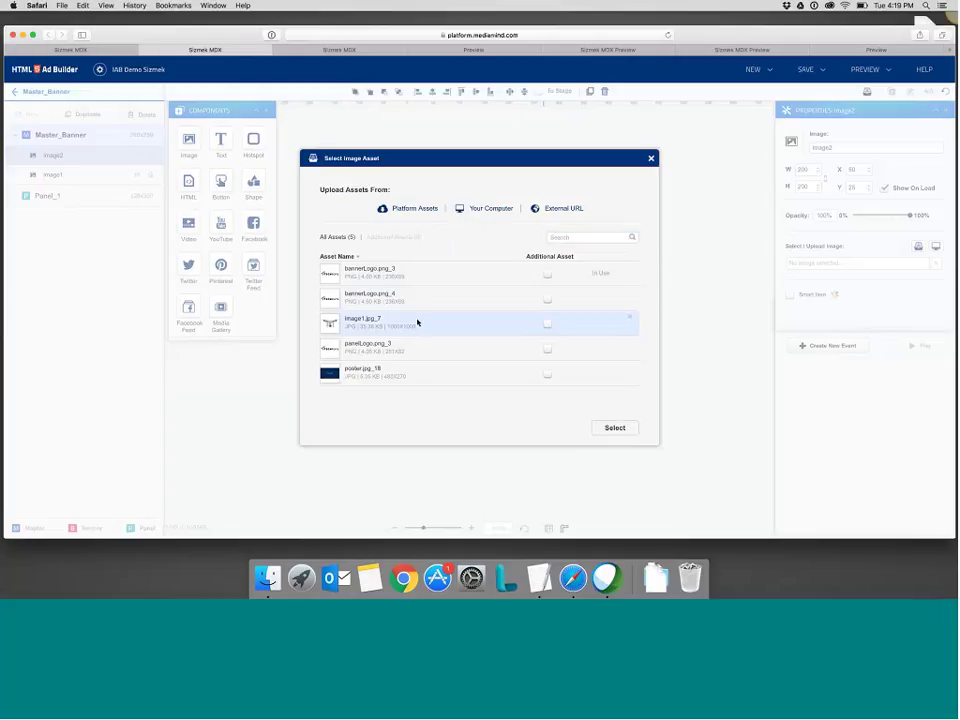
pyautogui.click(619, 428)
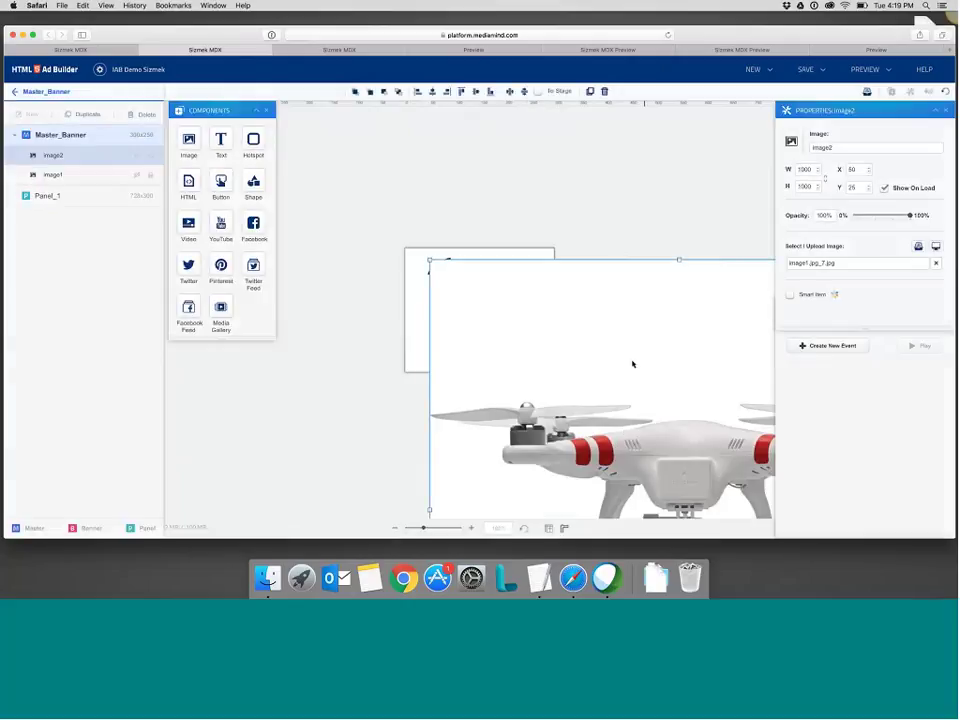
pyautogui.moveTo(600, 343); pyautogui.dragTo(626, 356)
# Set the drone image's width and height to 125
pyautogui.doubleClick(806, 169)
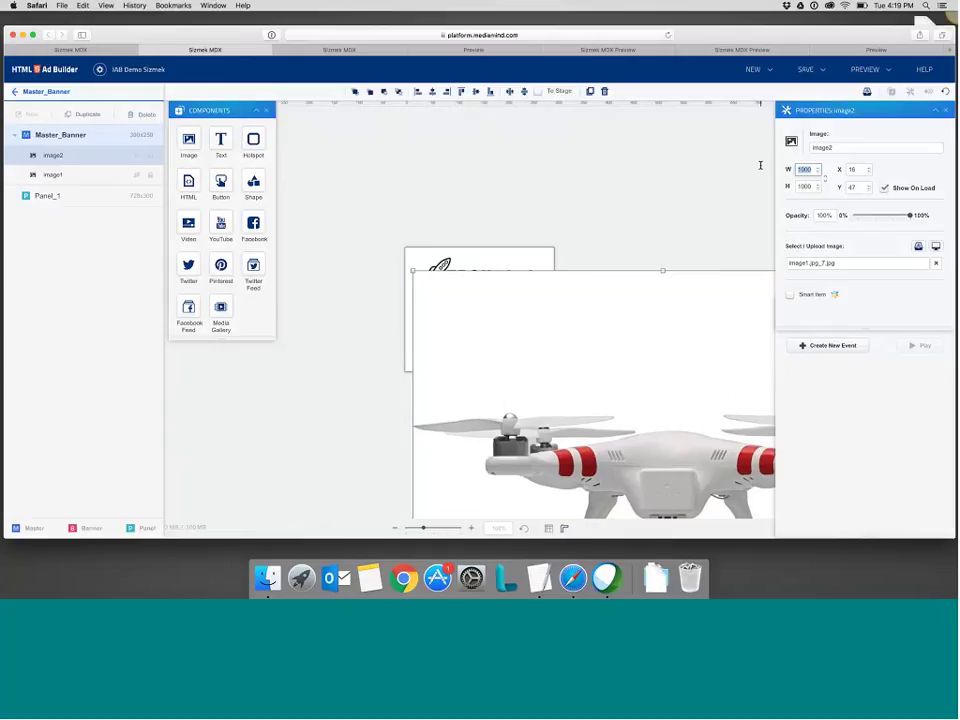
pyautogui.write('125')
pyautogui.press('Tab')
pyautogui.write('125')
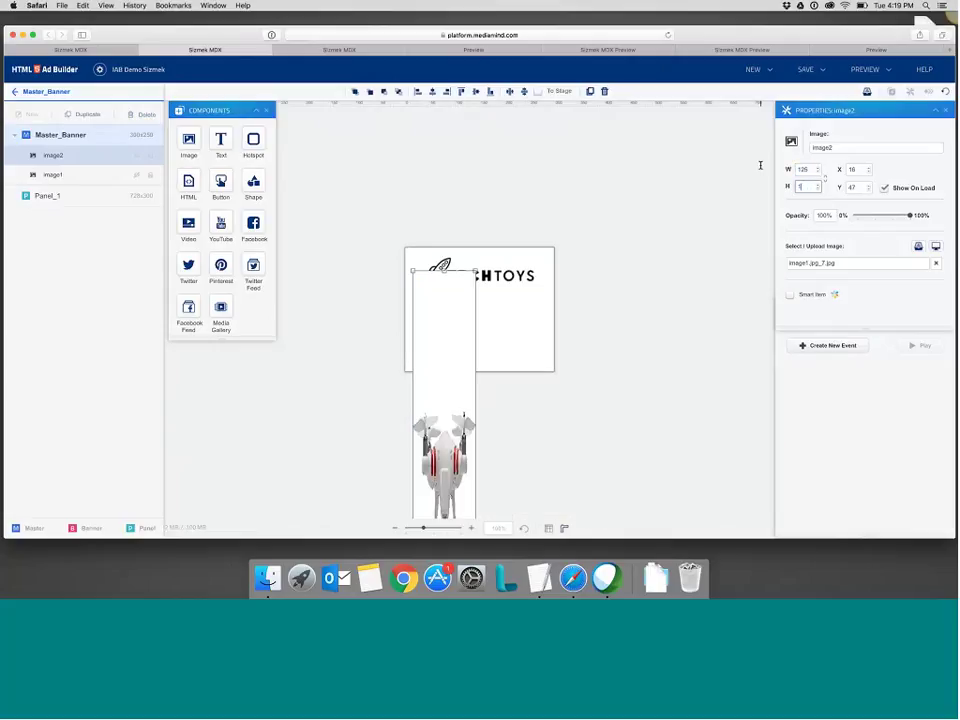
pyautogui.press('Tab')
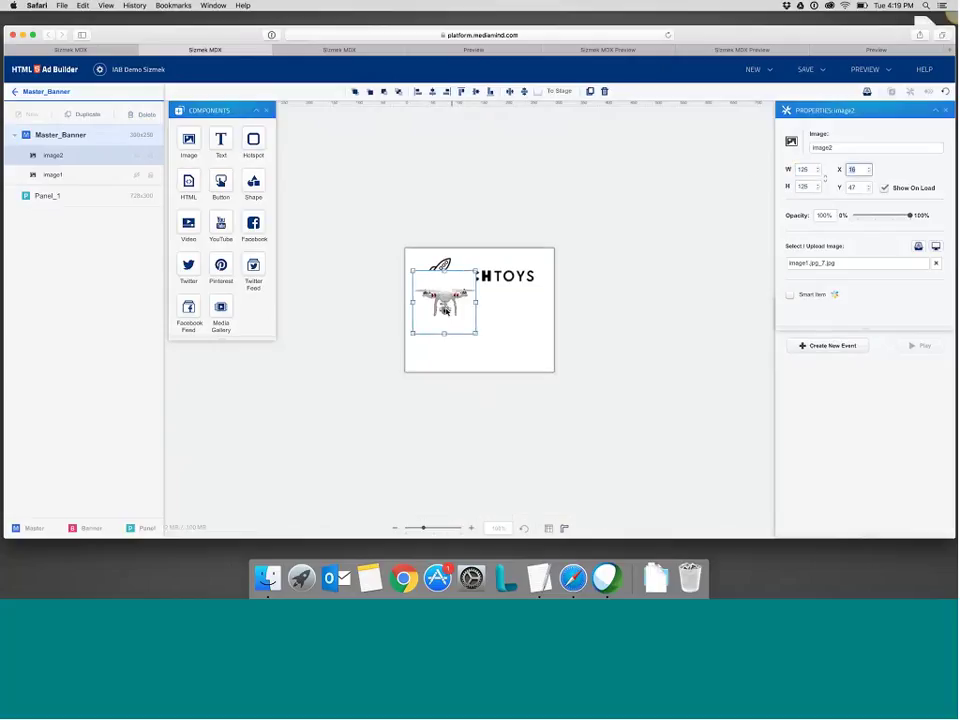
# Move the drone image below the logo and align it to the horizontal and vertical centre of the stage
pyautogui.moveTo(448, 320); pyautogui.dragTo(483, 329)
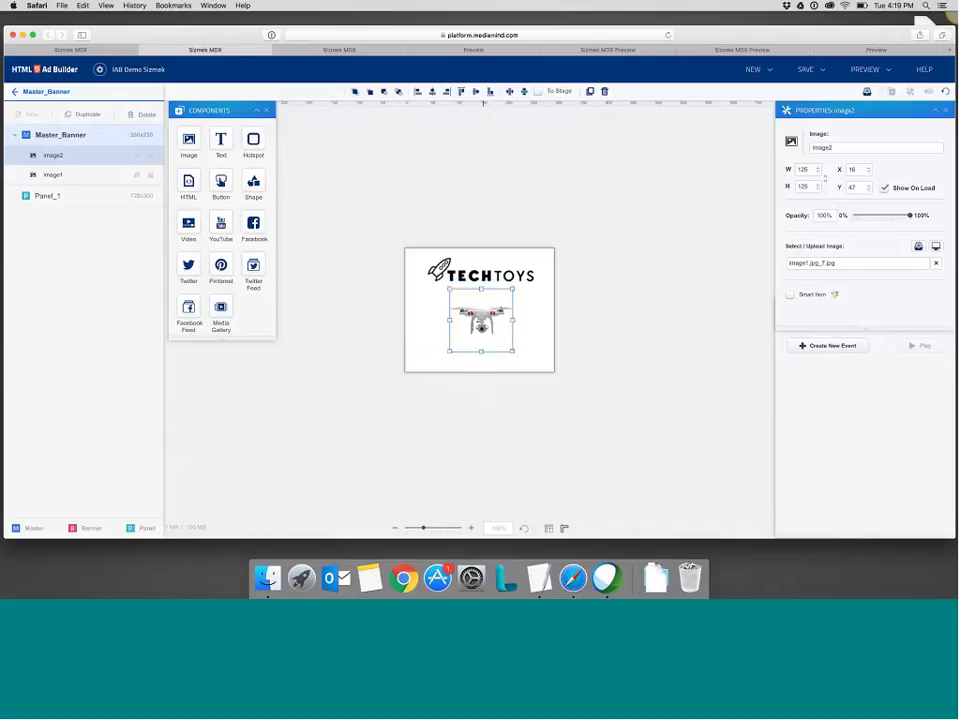
pyautogui.click(431, 93)
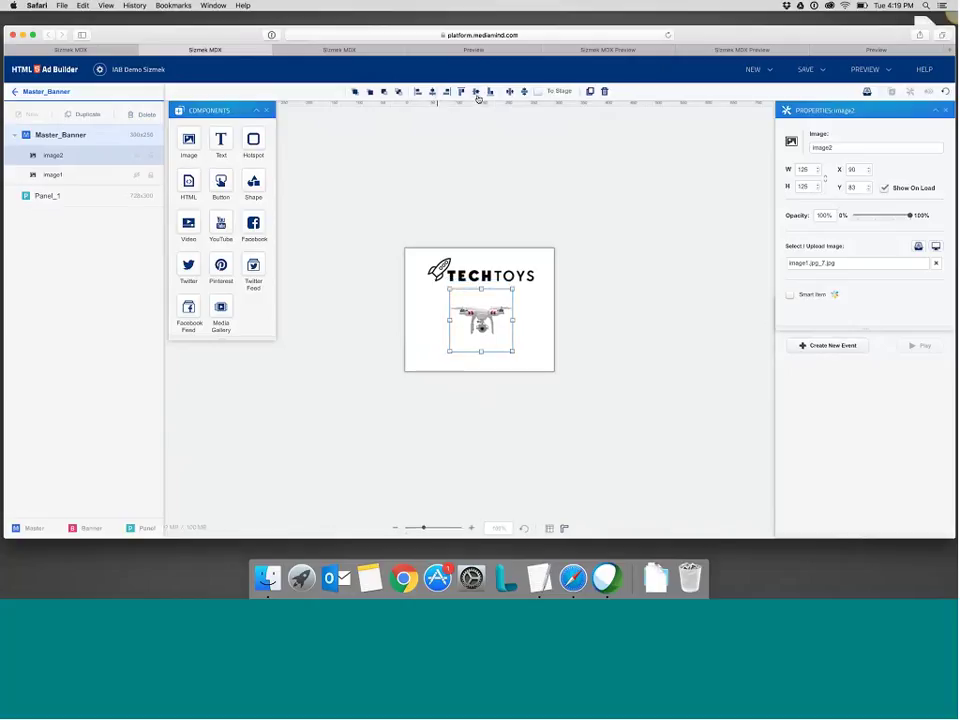
pyautogui.click(539, 91)
pyautogui.click(476, 91)
pyautogui.click(432, 91)
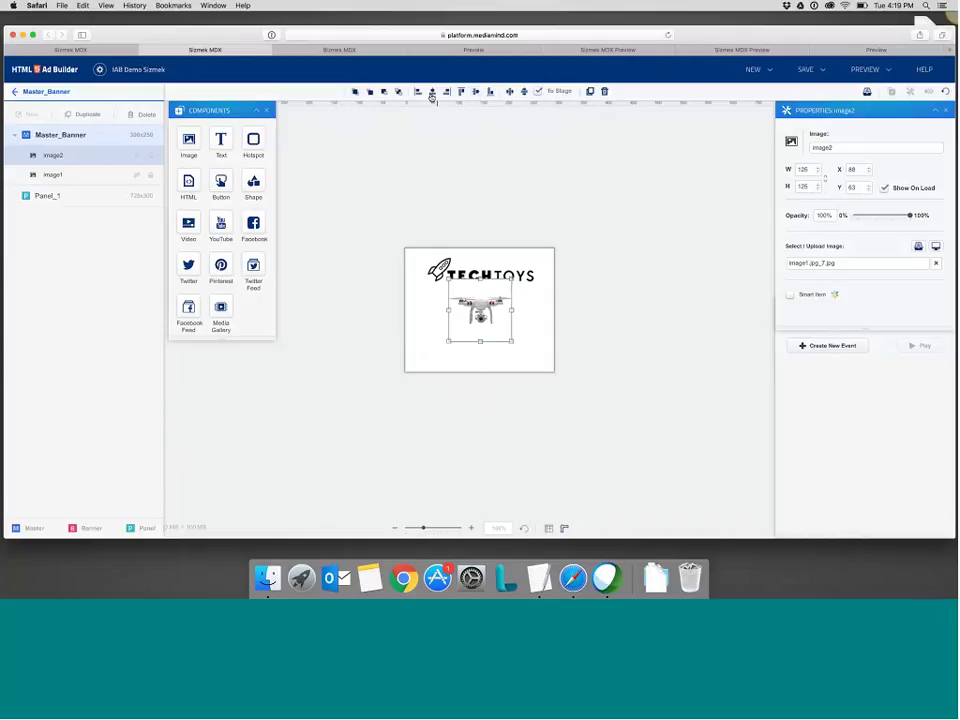
# Align the logo image to the top and horizontal centre of the stage
pyautogui.click(441, 269)
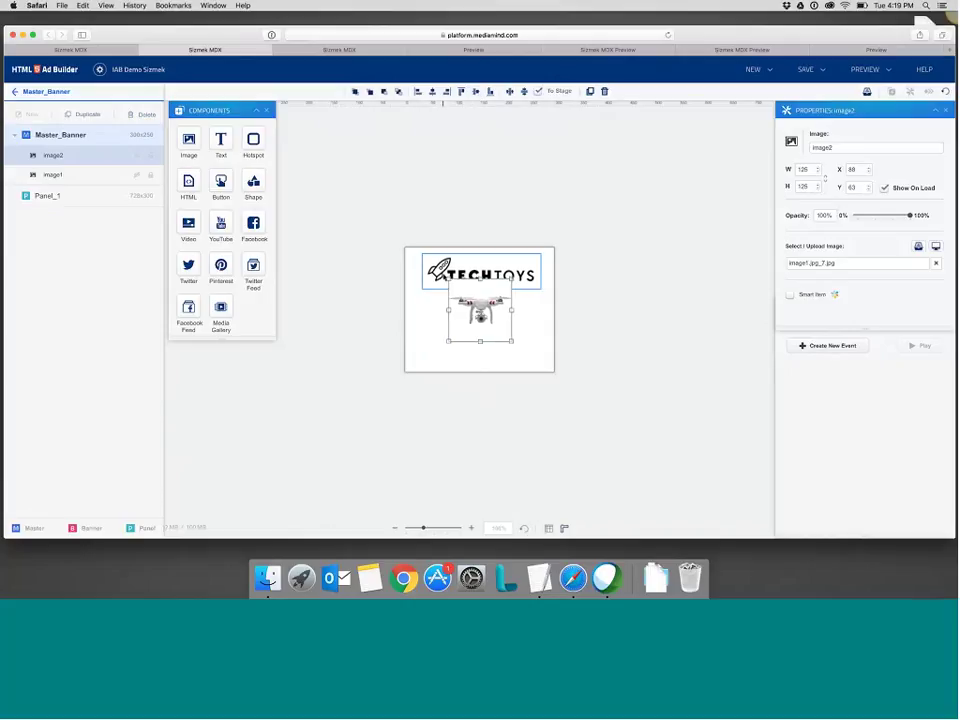
pyautogui.click(462, 91)
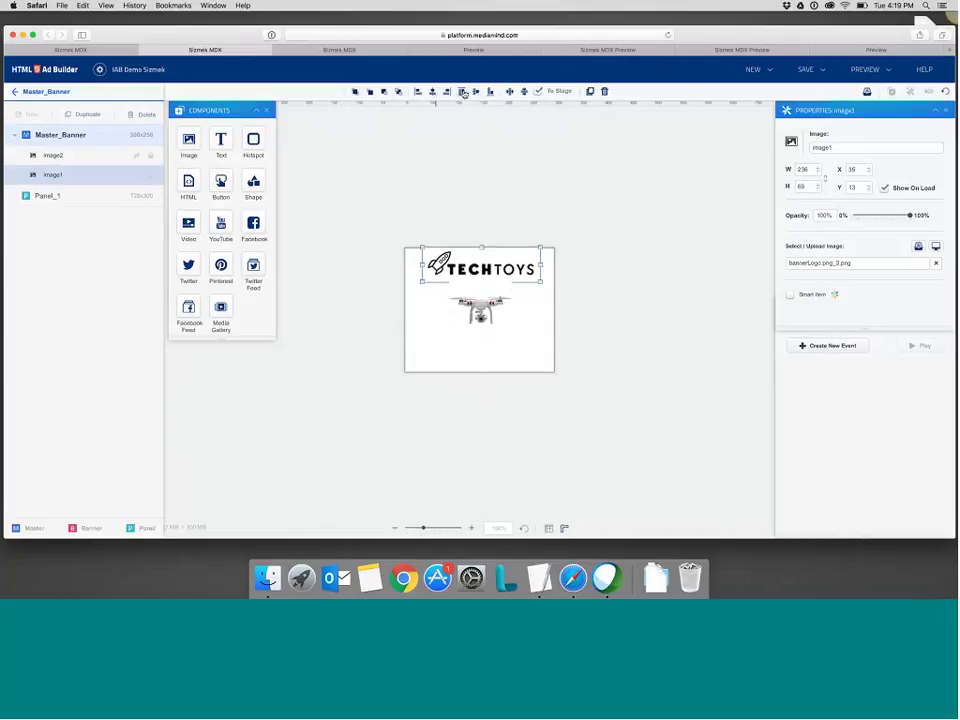
pyautogui.click(460, 92)
pyautogui.click(649, 279)
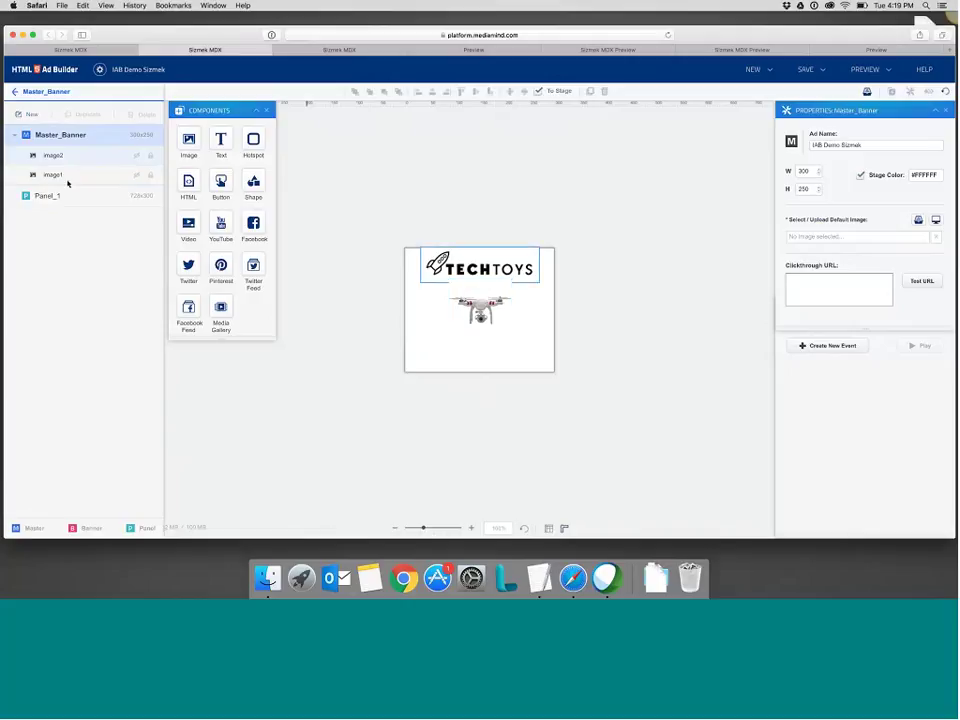
# Rename the drone image component as bannerProduct
pyautogui.click(478, 325)
pyautogui.click(812, 148)
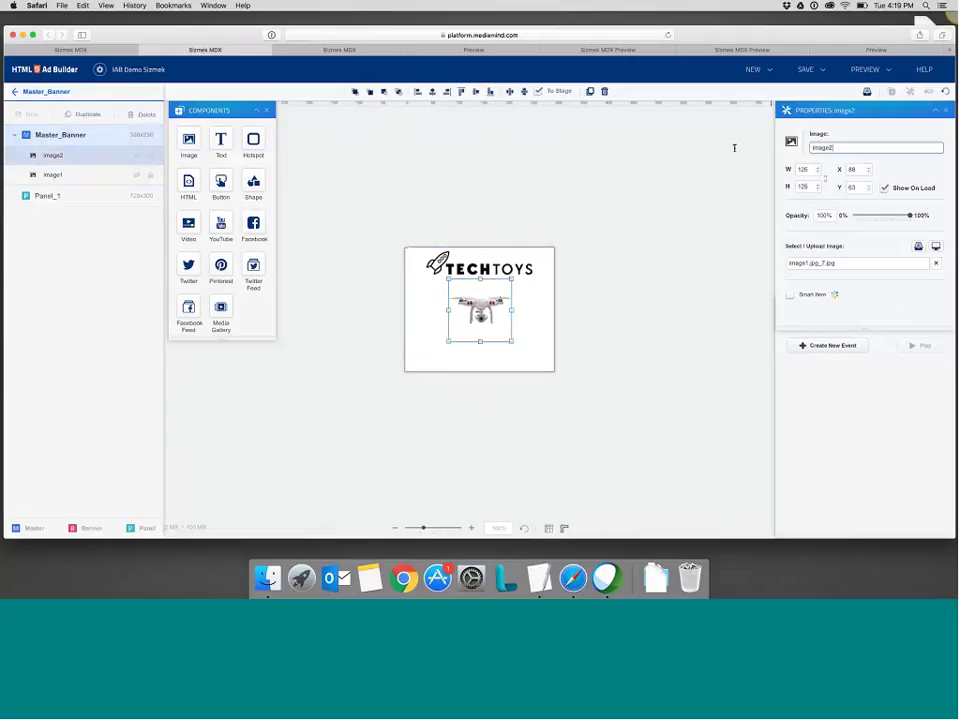
pyautogui.press('super+a')
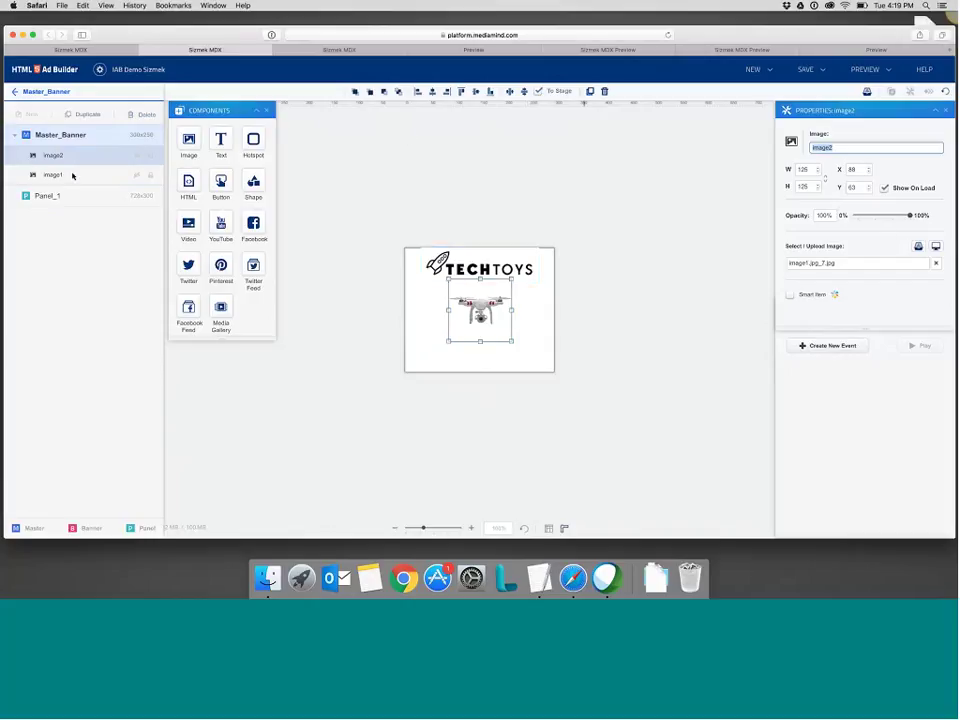
pyautogui.write('bannerProduct')
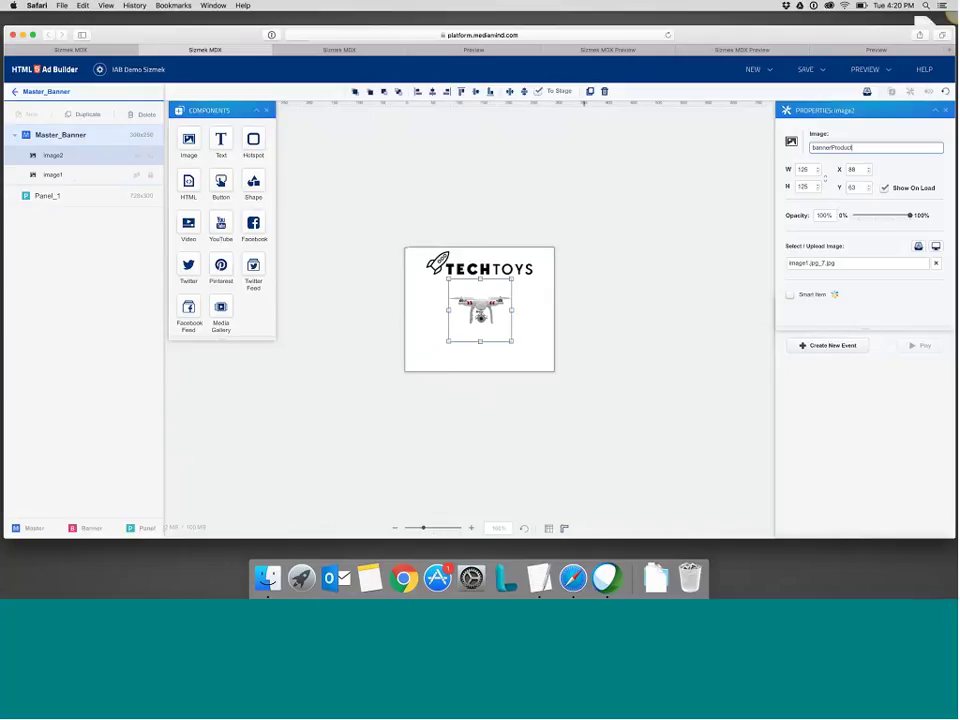
pyautogui.press('Tab')
pyautogui.click(31, 204)
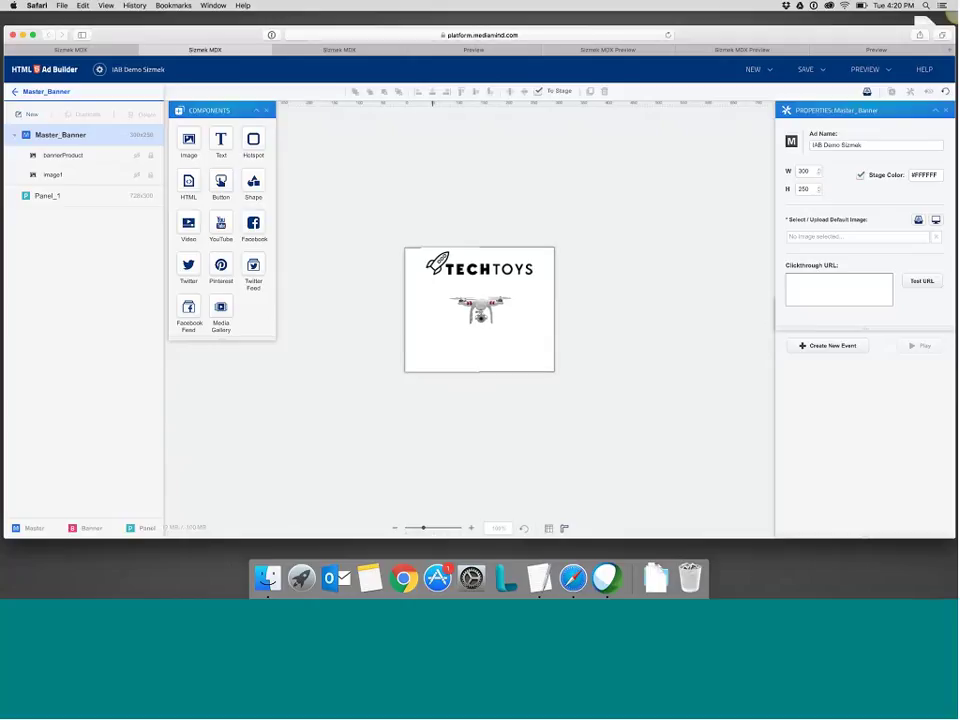
# Add a rectangle shape to Master_Banner and set its width to 300 and height to 50
pyautogui.click(254, 185)
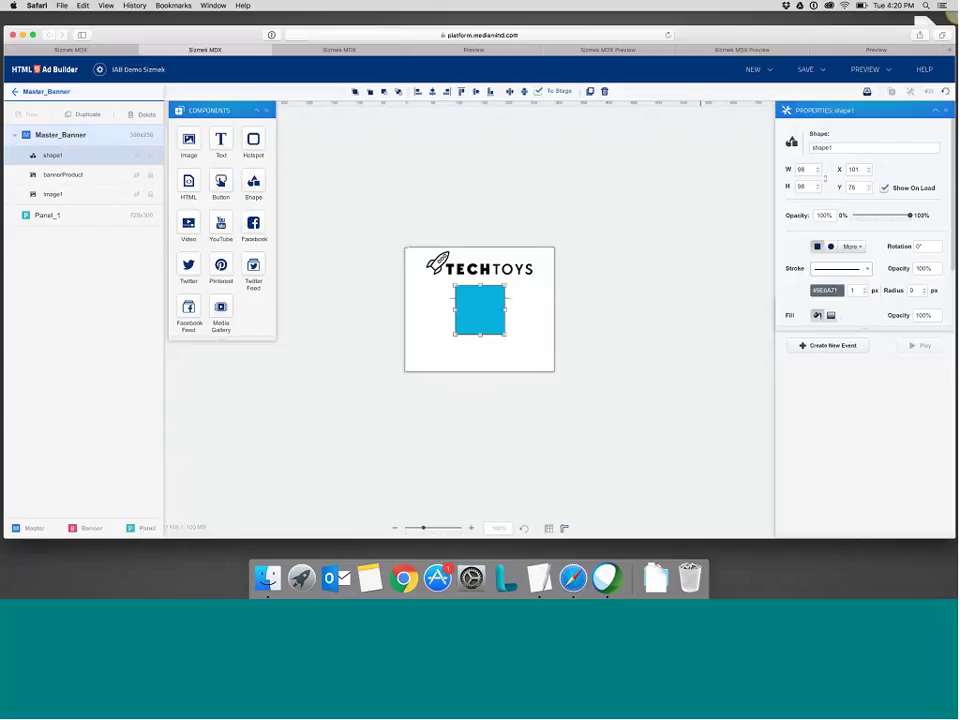
pyautogui.moveTo(810, 169); pyautogui.dragTo(717, 168)
pyautogui.write('300')
pyautogui.press('Tab')
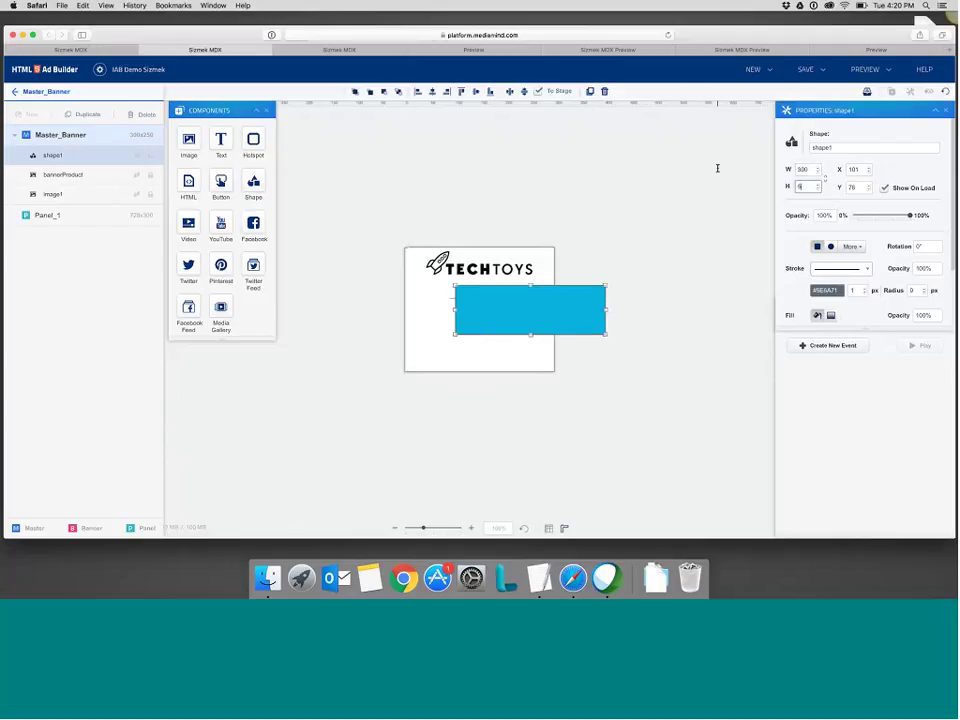
pyautogui.write('50')
pyautogui.press('Tab')
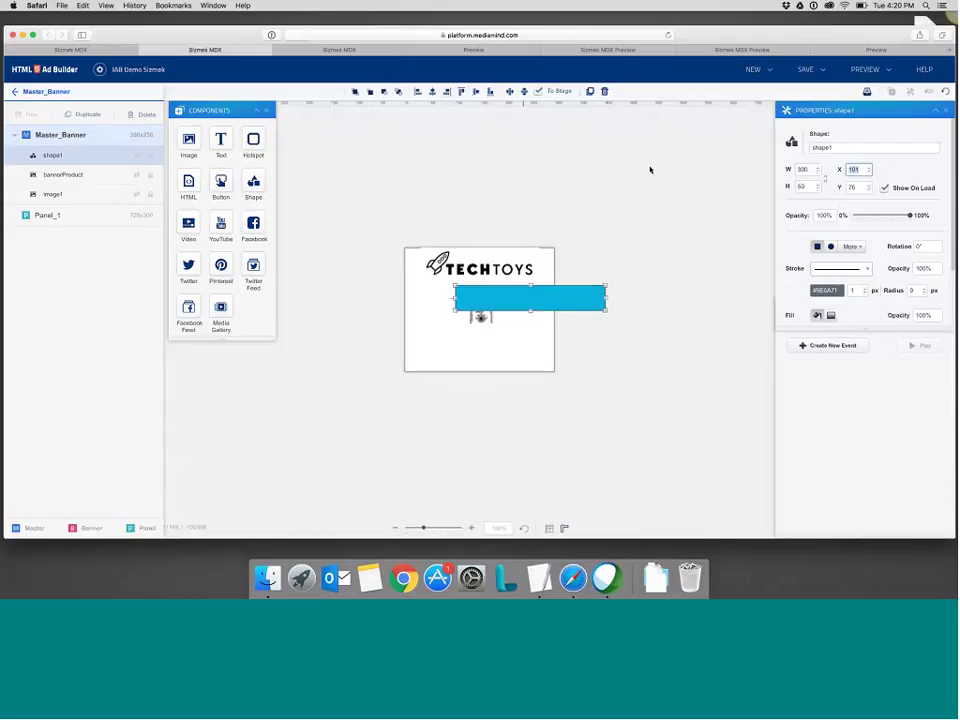
# Align the rectangle to the bottom and horizontal centre of the stage
pyautogui.click(489, 94)
pyautogui.click(476, 95)
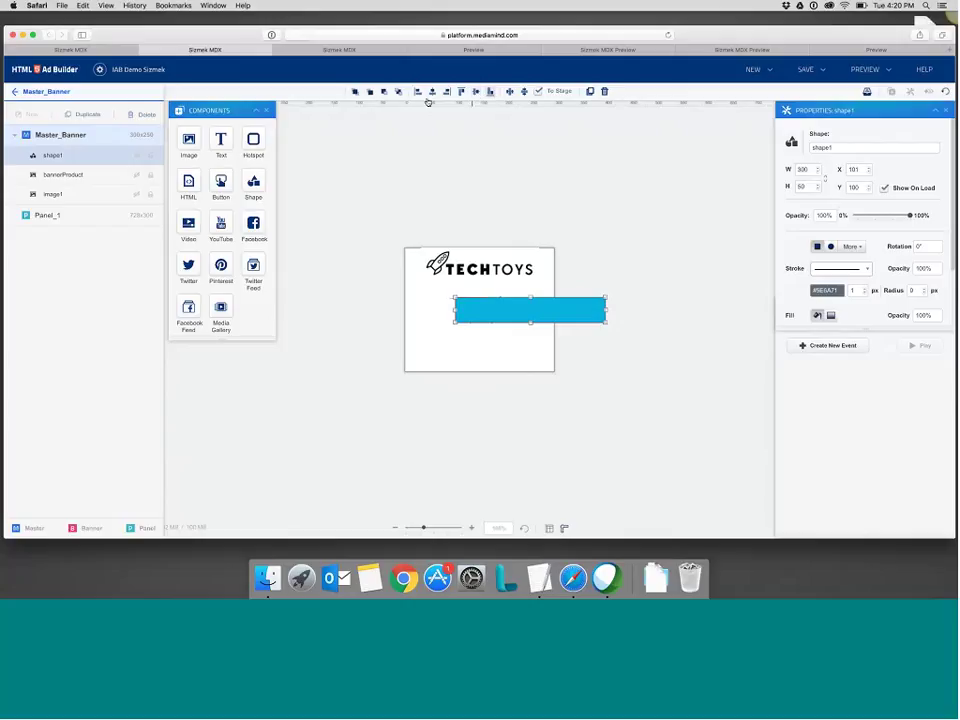
pyautogui.click(489, 94)
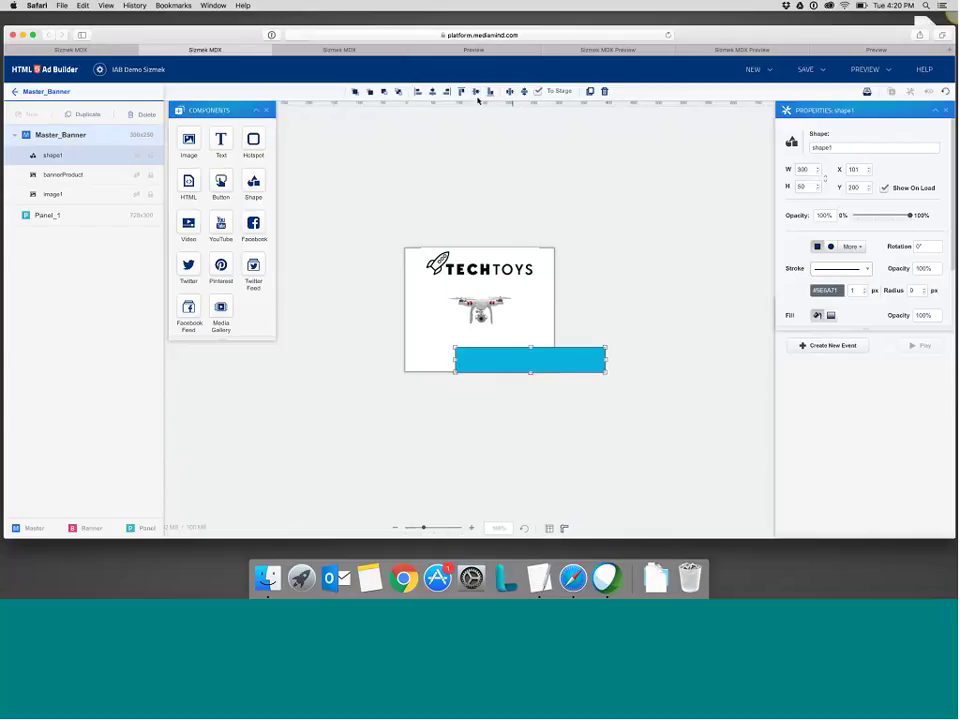
pyautogui.click(432, 93)
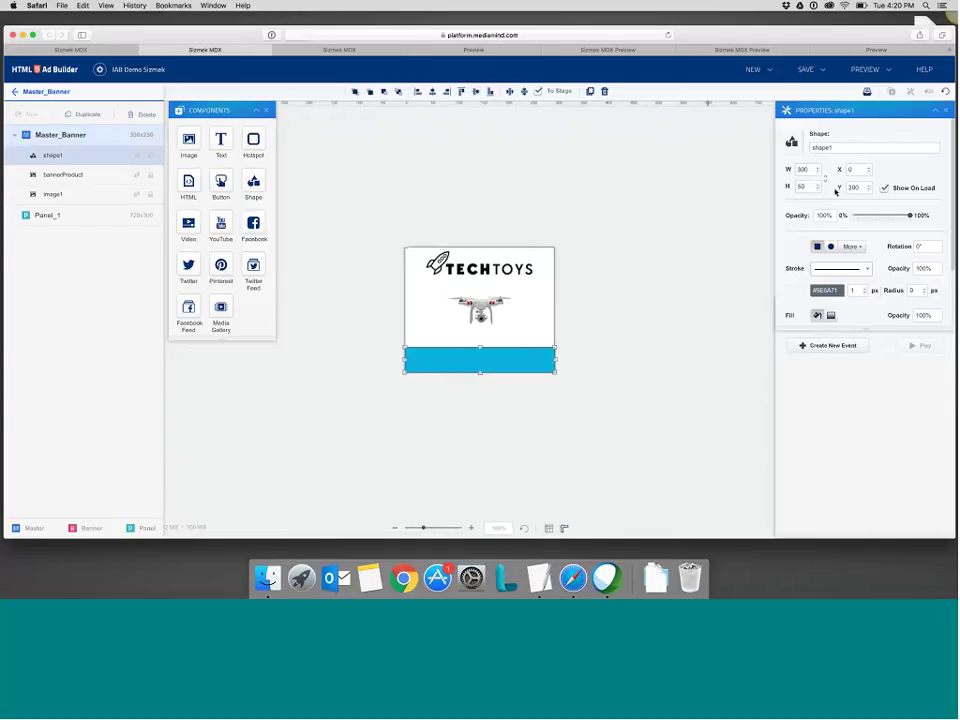
# Set the rectangle's stroke to 0 px and its fill colour to black, #000000
pyautogui.click(864, 293)
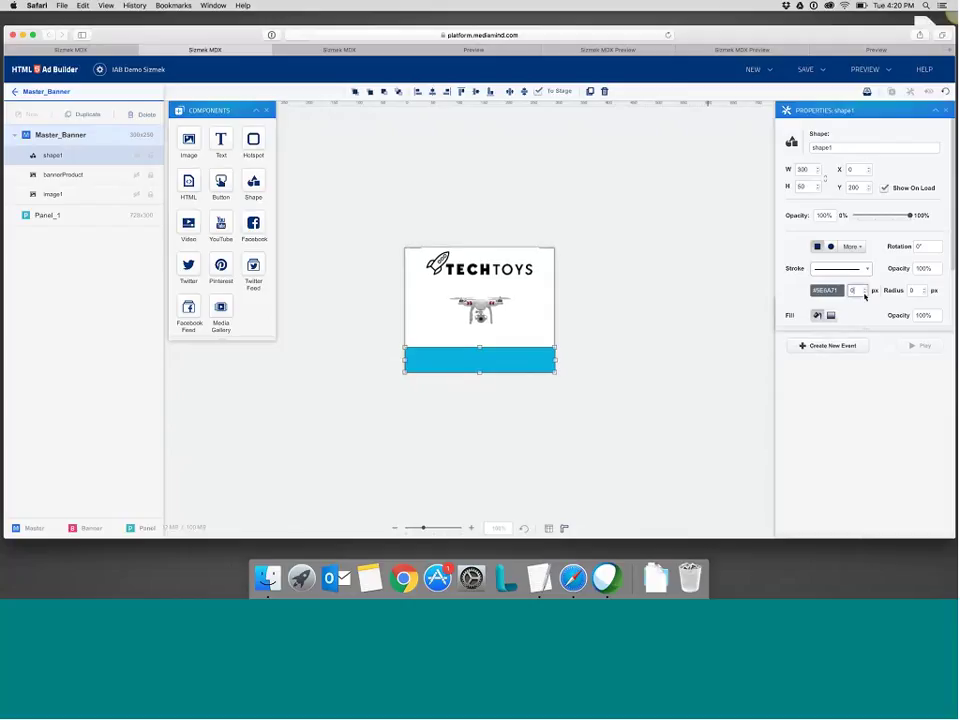
pyautogui.scroll(-2, 864, 293)
pyautogui.click(833, 245)
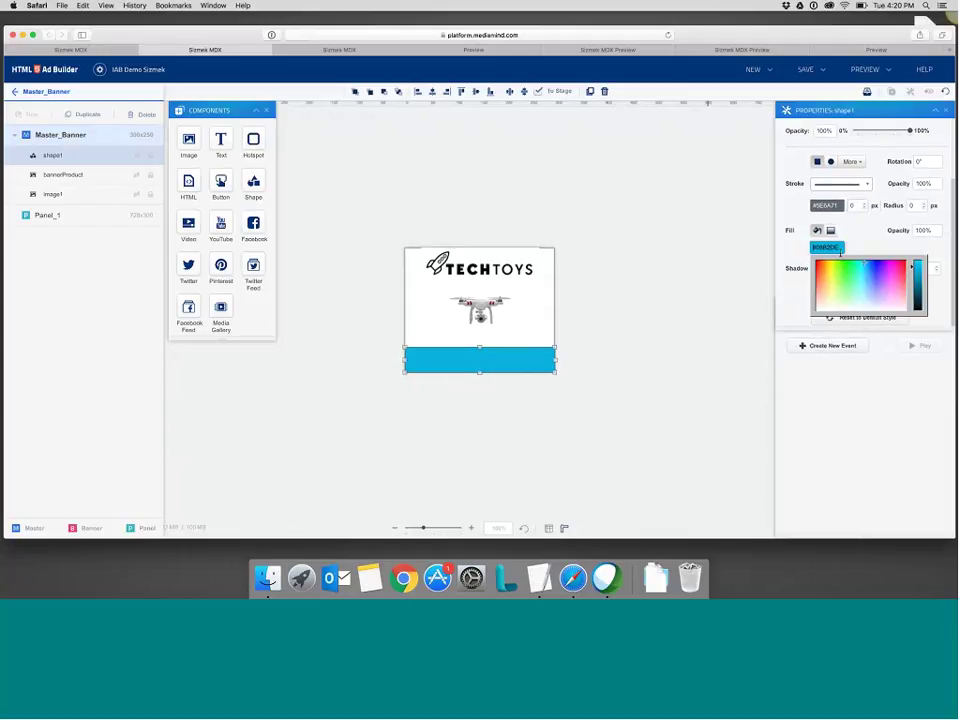
pyautogui.click(916, 314)
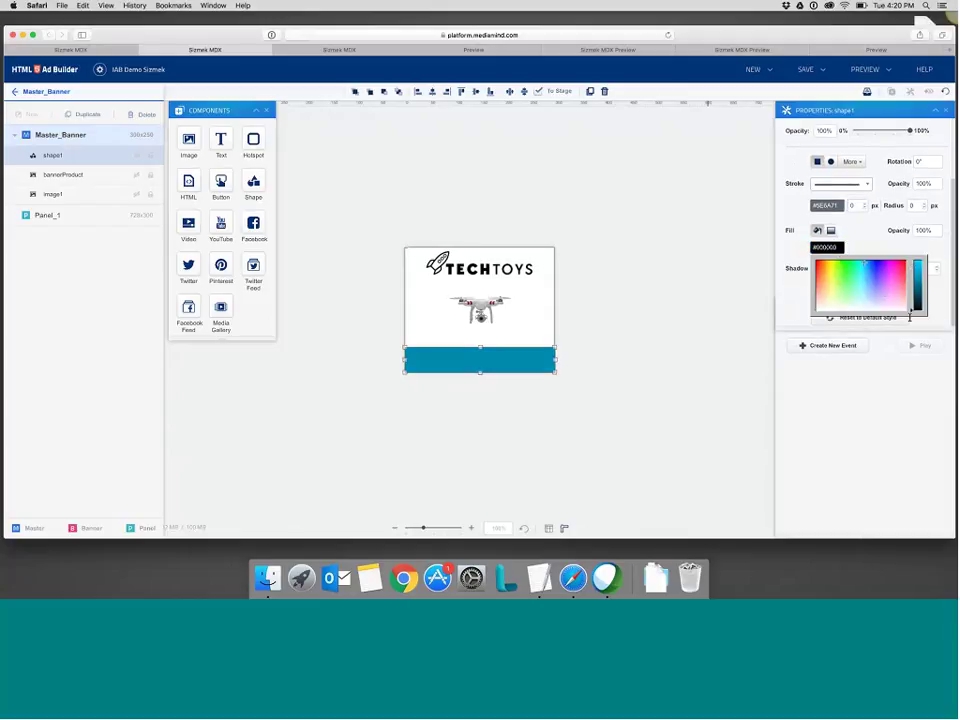
pyautogui.click(789, 291)
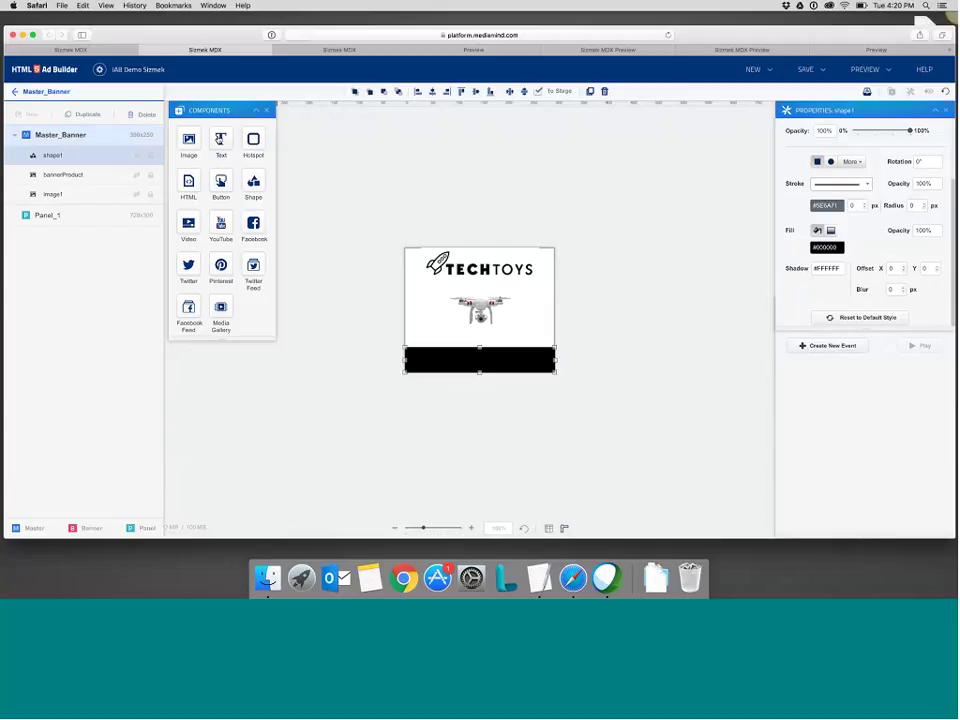
# Add a text component reading "tap or click to expand" to the banner and set its colour to white, #FFFFFF
pyautogui.click(221, 140)
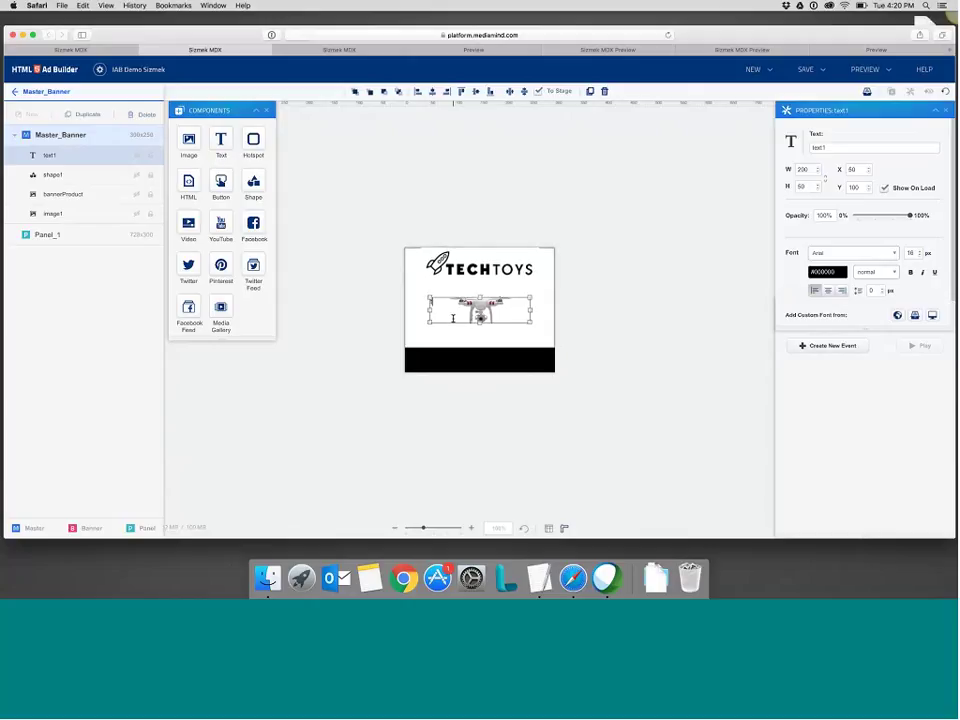
pyautogui.write('tap or click to expand')
pyautogui.click(831, 276)
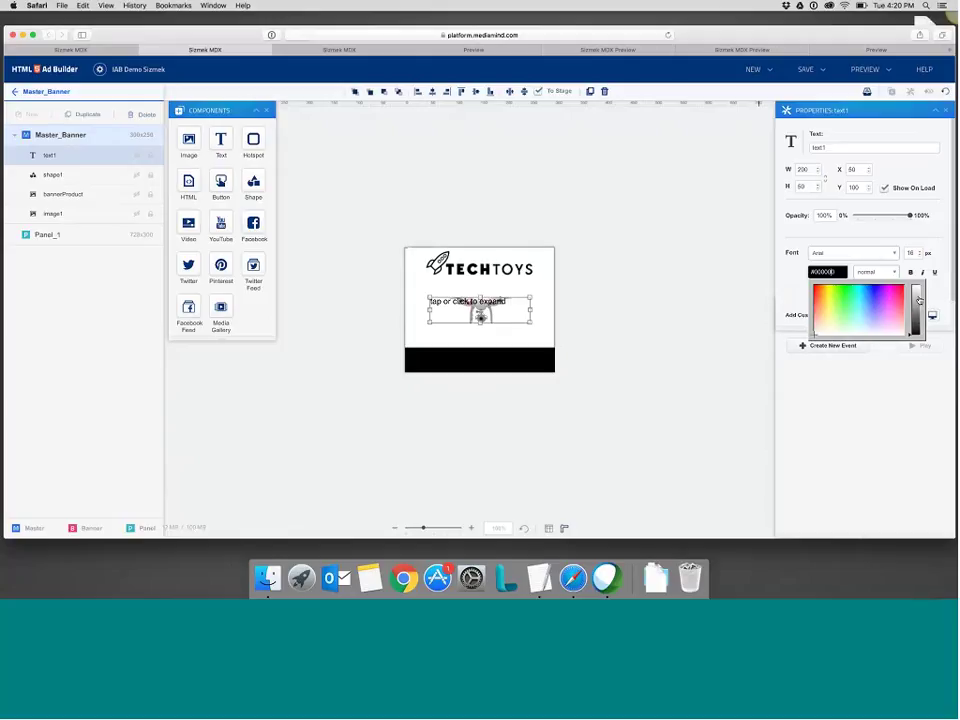
pyautogui.moveTo(926, 312); pyautogui.dragTo(917, 268)
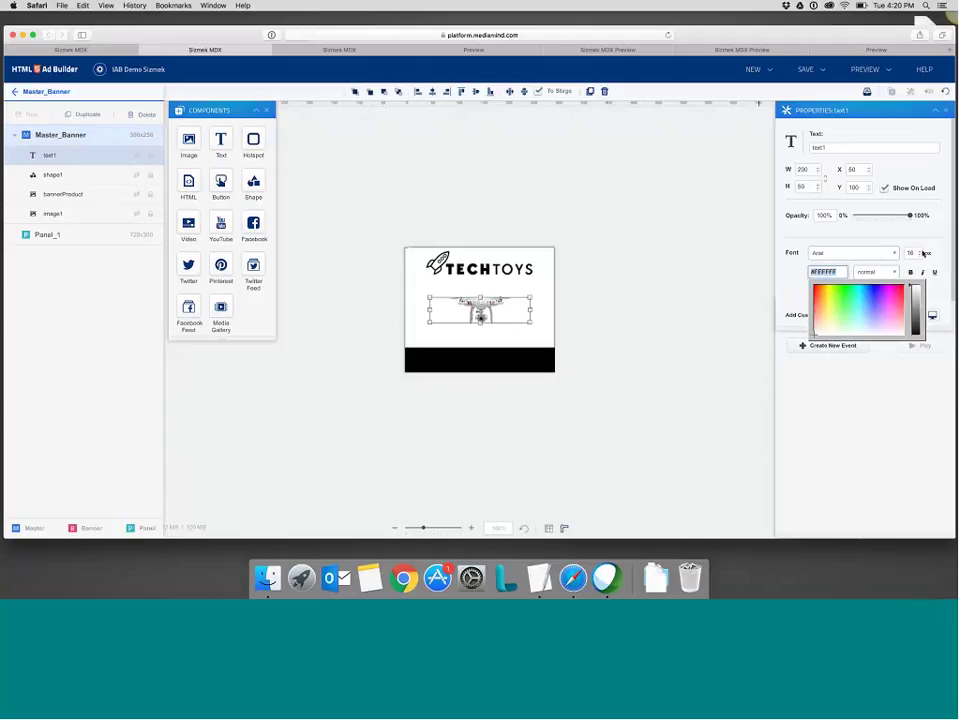
pyautogui.click(926, 252)
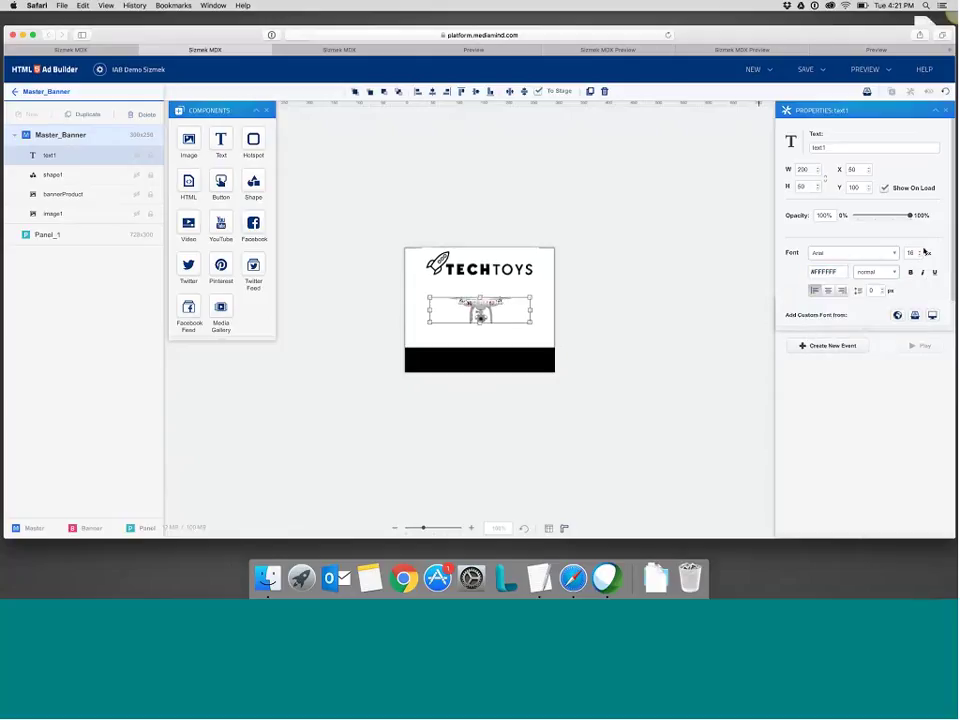
# Check the text's font size and weight options and centre-align the text in its box
pyautogui.click(921, 251)
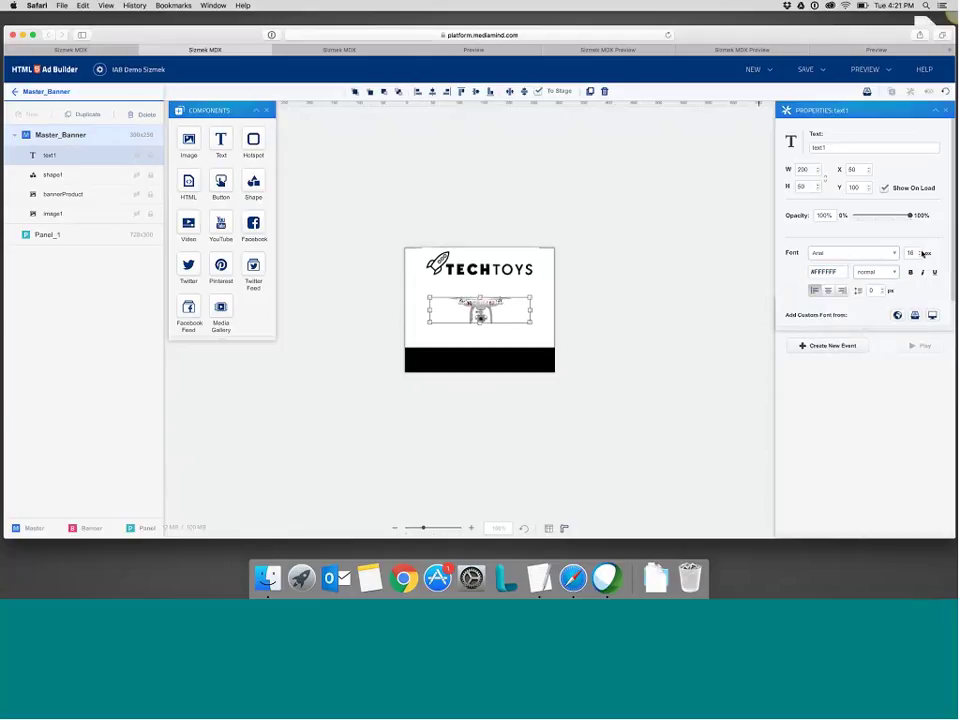
pyautogui.click(922, 255)
pyautogui.click(896, 273)
pyautogui.click(870, 283)
pyautogui.click(829, 291)
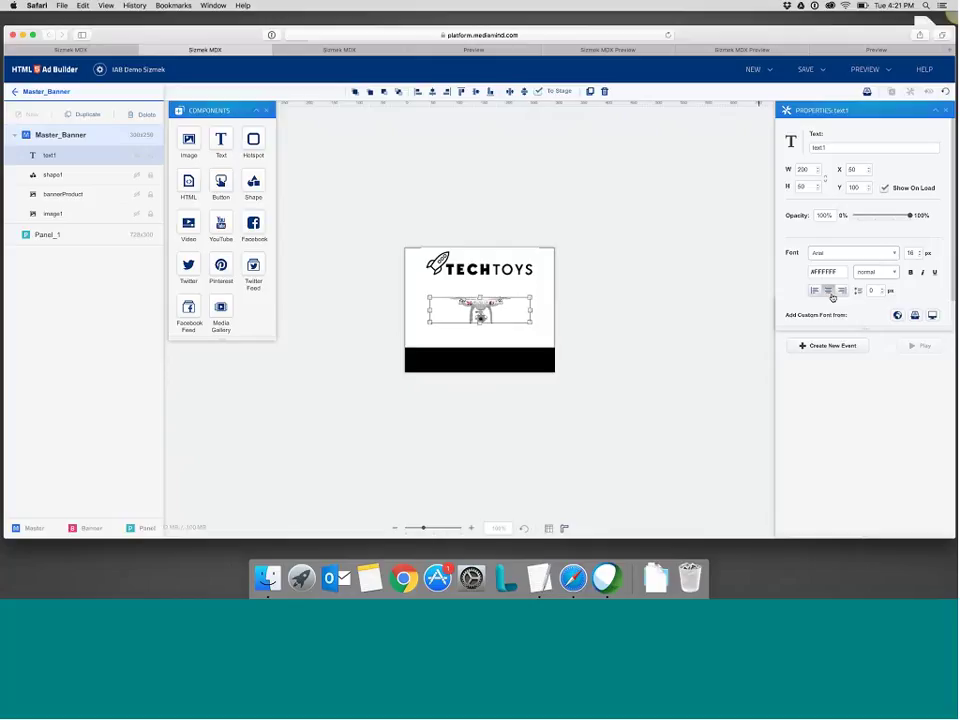
# Look at the settings for adding a custom web font to the text
pyautogui.click(897, 316)
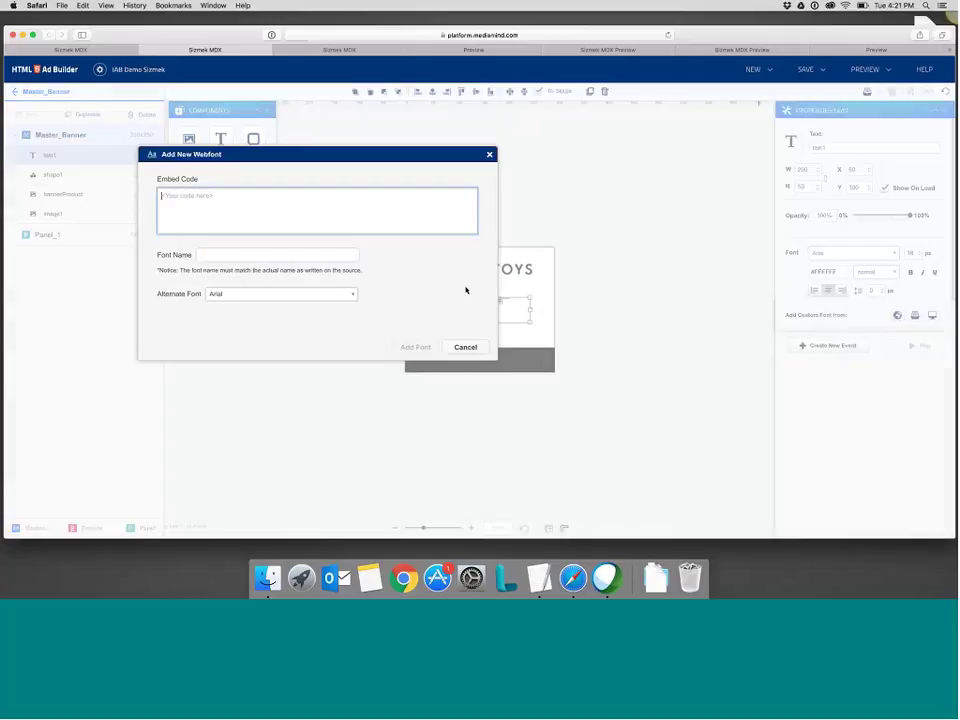
pyautogui.click(465, 354)
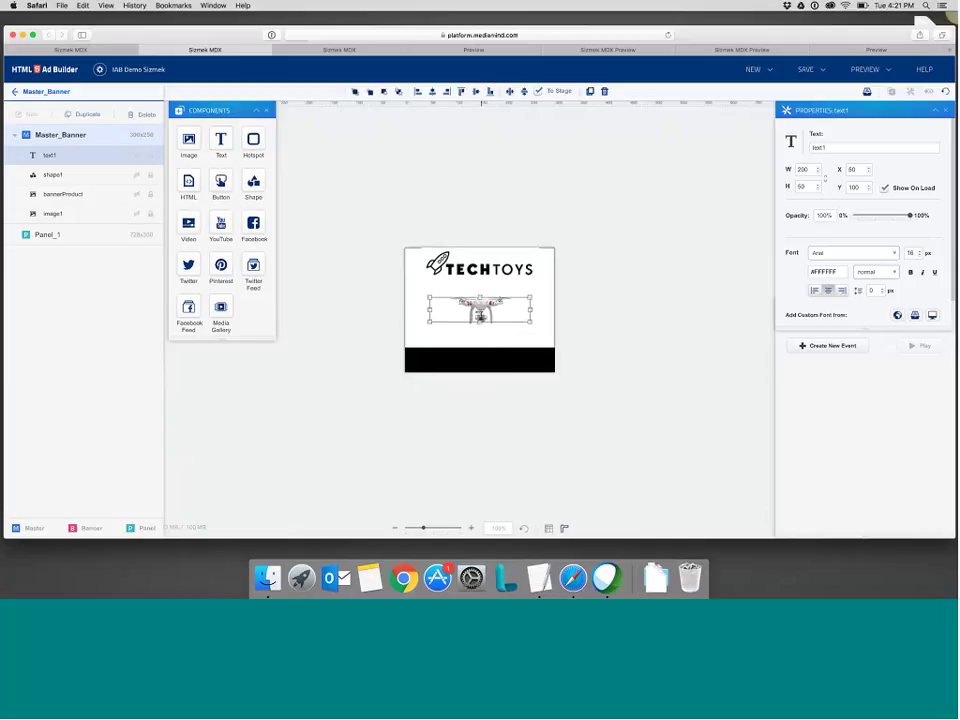
# Shorten the expand text's box to about 31 px high and align it to the bottom of the stage
pyautogui.moveTo(480, 318); pyautogui.dragTo(480, 308)
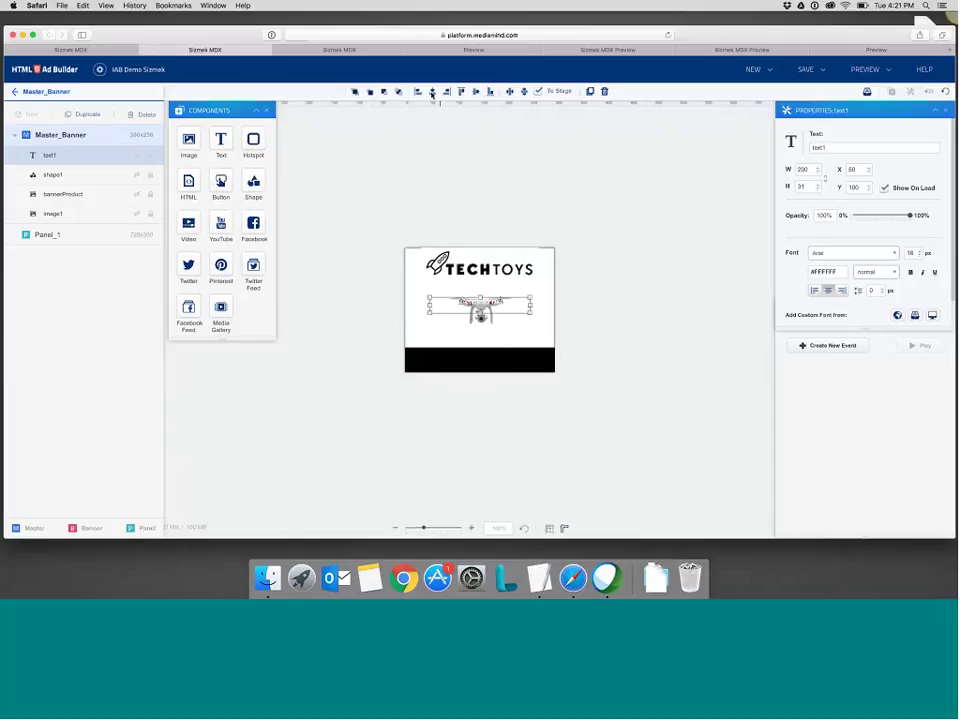
pyautogui.click(490, 91)
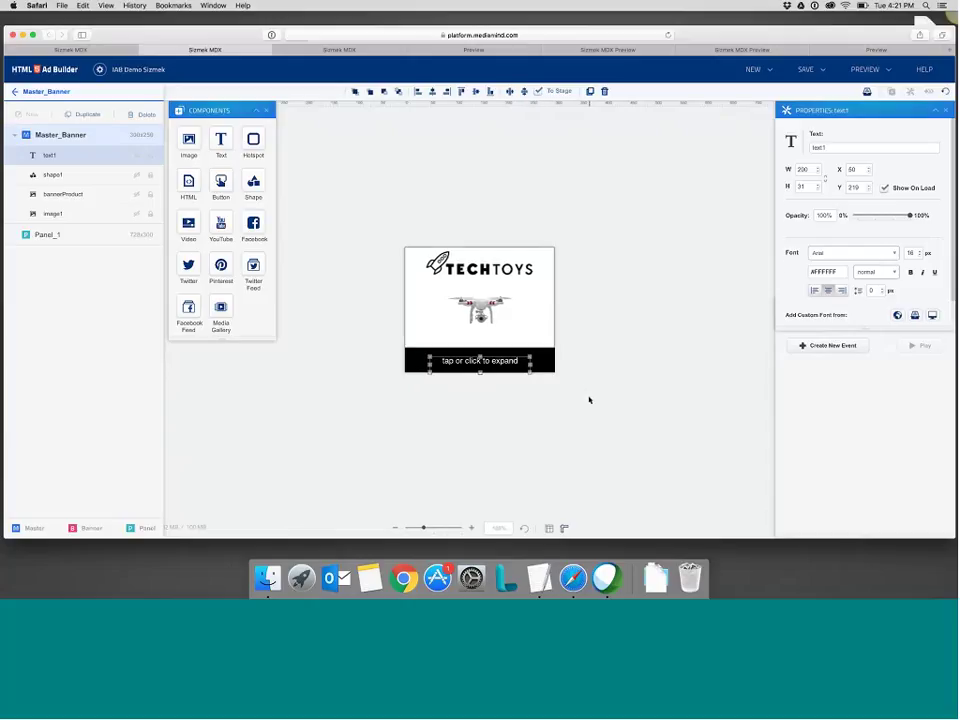
pyautogui.click(568, 360)
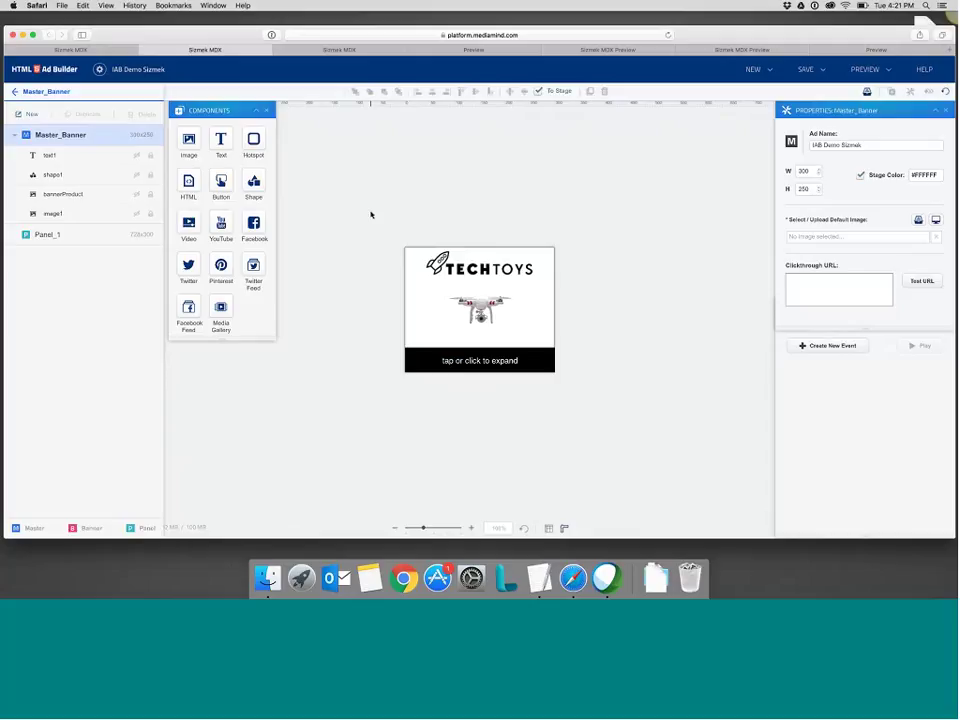
# Add a hotspot covering the whole banner, 300 wide and 250 high, at X 0 and Y 0
pyautogui.click(255, 141)
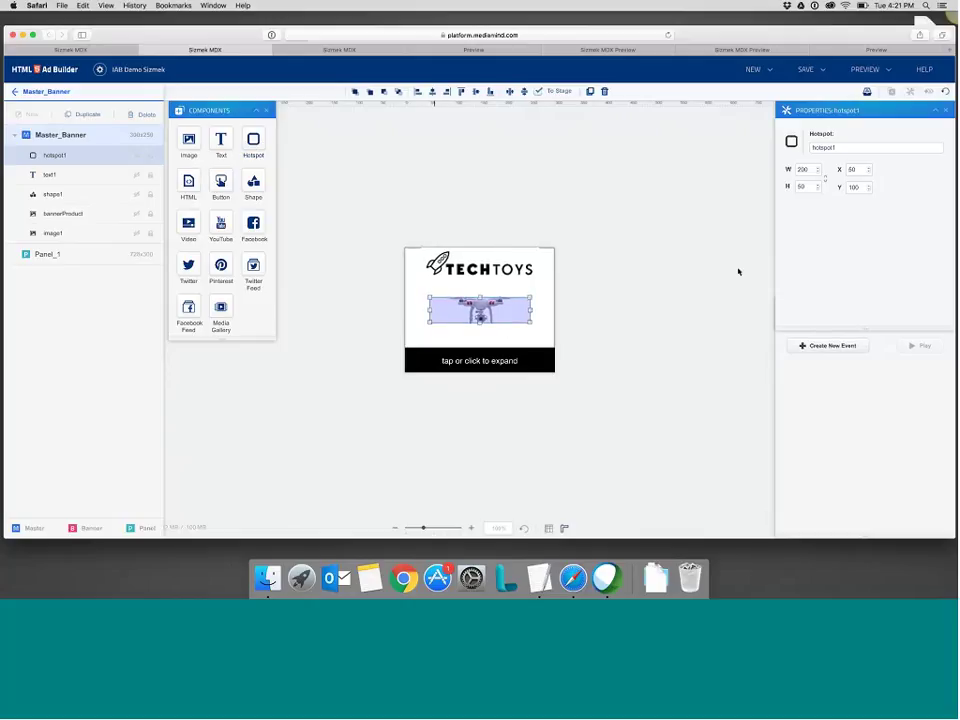
pyautogui.moveTo(813, 170); pyautogui.dragTo(765, 168)
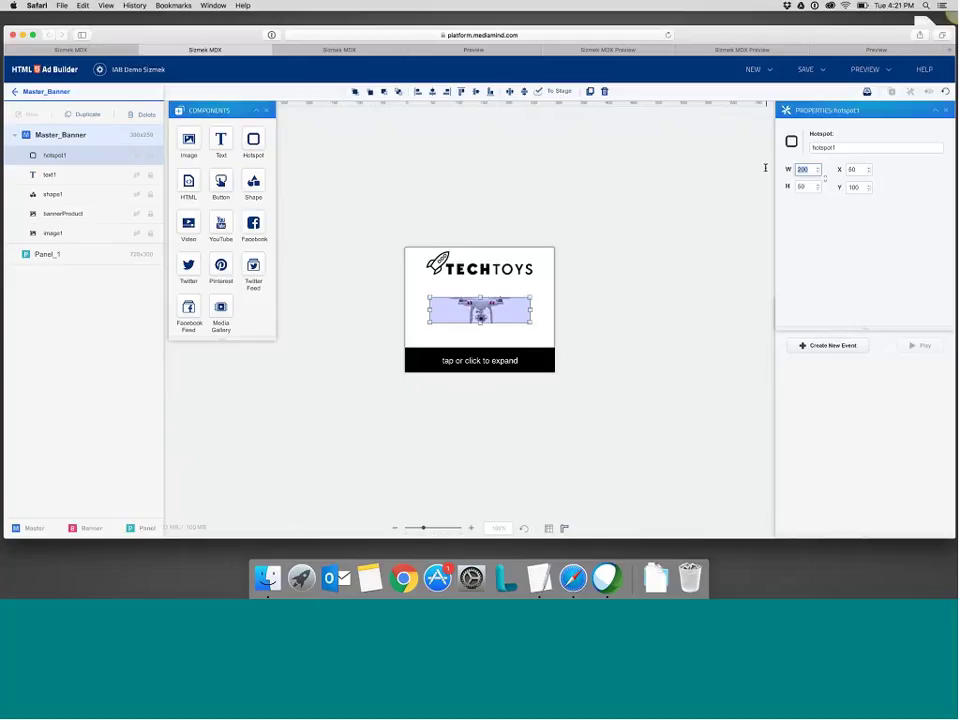
pyautogui.write('300')
pyautogui.press('Tab')
pyautogui.write('250')
pyautogui.press('Tab')
pyautogui.write('0')
pyautogui.press('Tab')
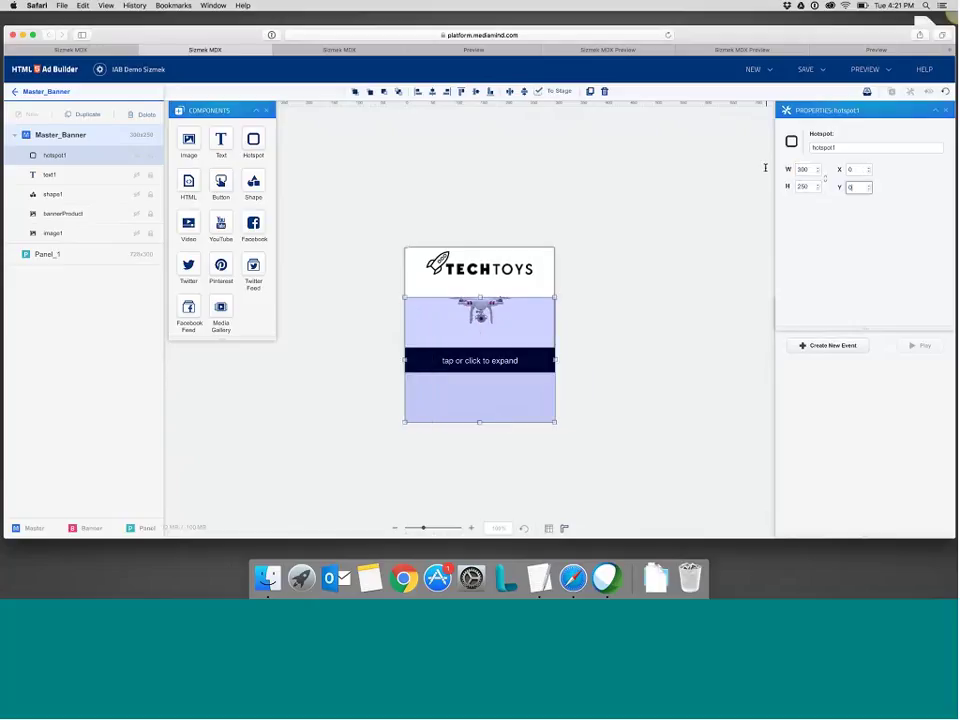
pyautogui.write('0')
pyautogui.press('Tab')
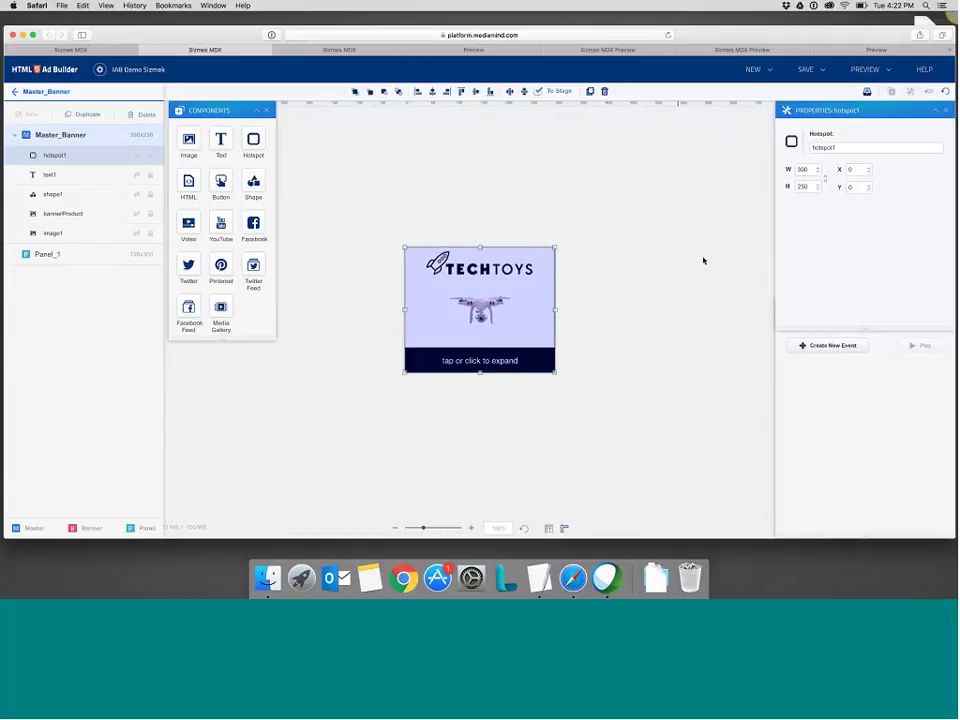
# Create a Tap/Click event for the hotspot
pyautogui.click(820, 345)
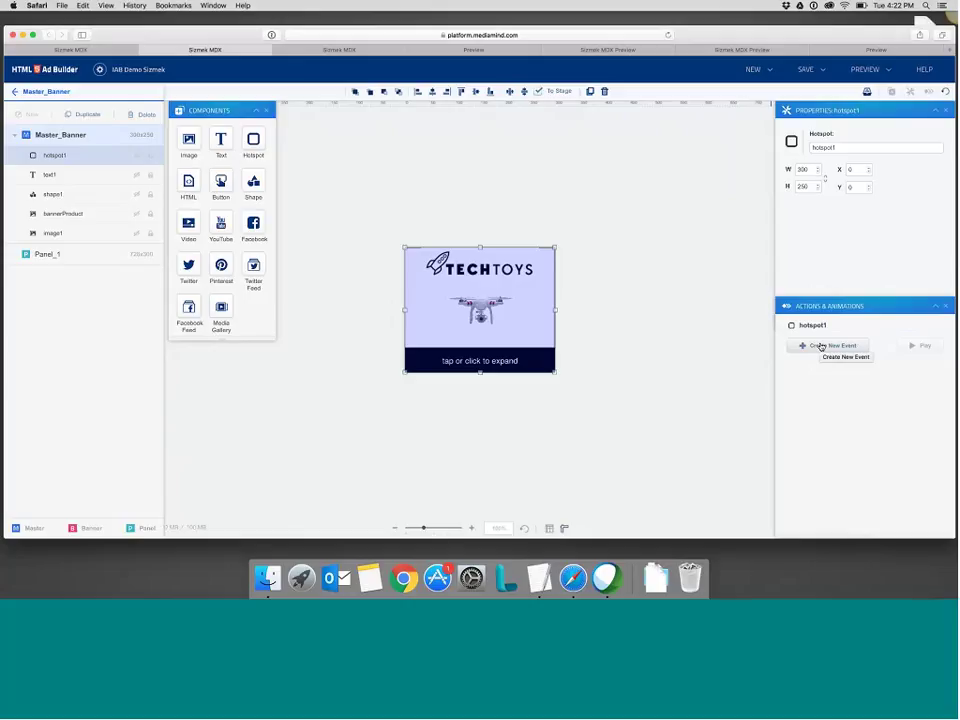
pyautogui.click(820, 345)
pyautogui.click(846, 372)
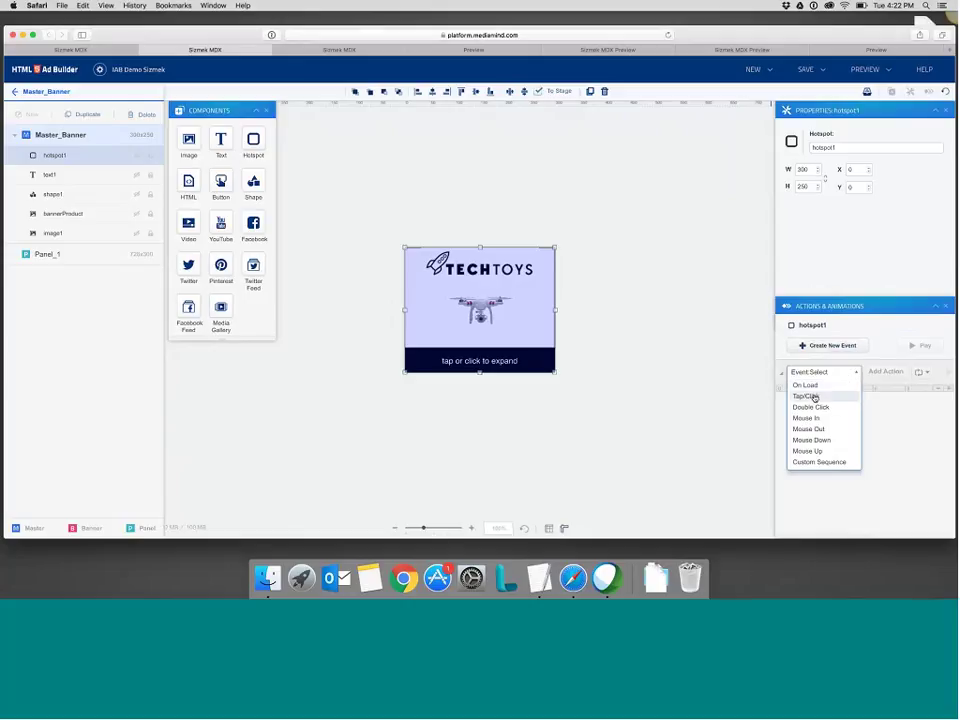
pyautogui.click(806, 396)
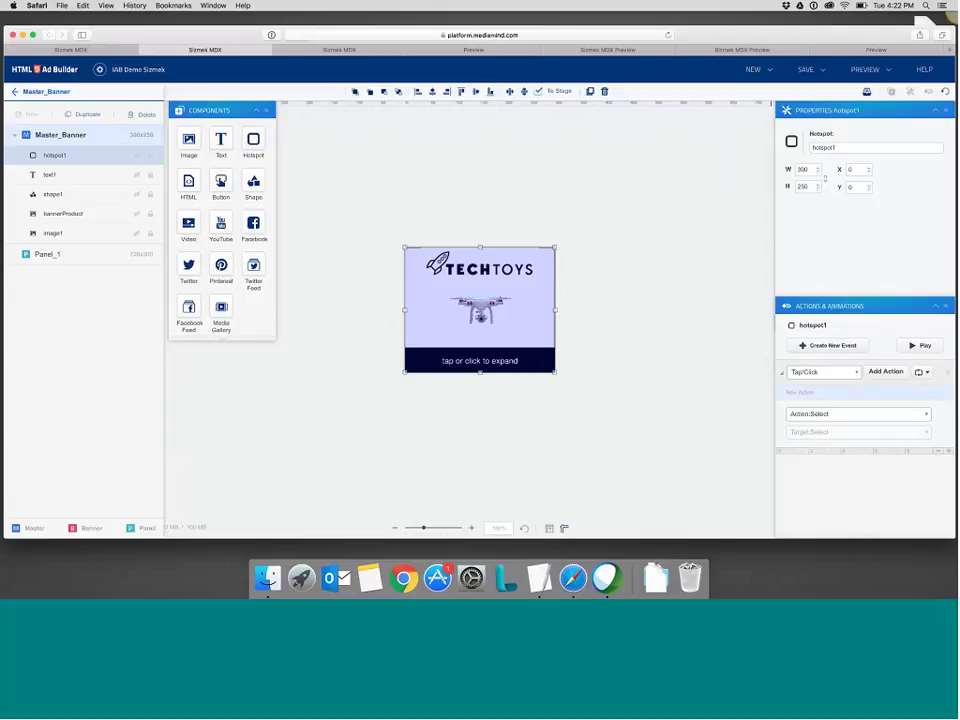
# Give the hotspot's Tap/Click event the Expand To Full Screen action with Panel_1 as its target
pyautogui.click(836, 414)
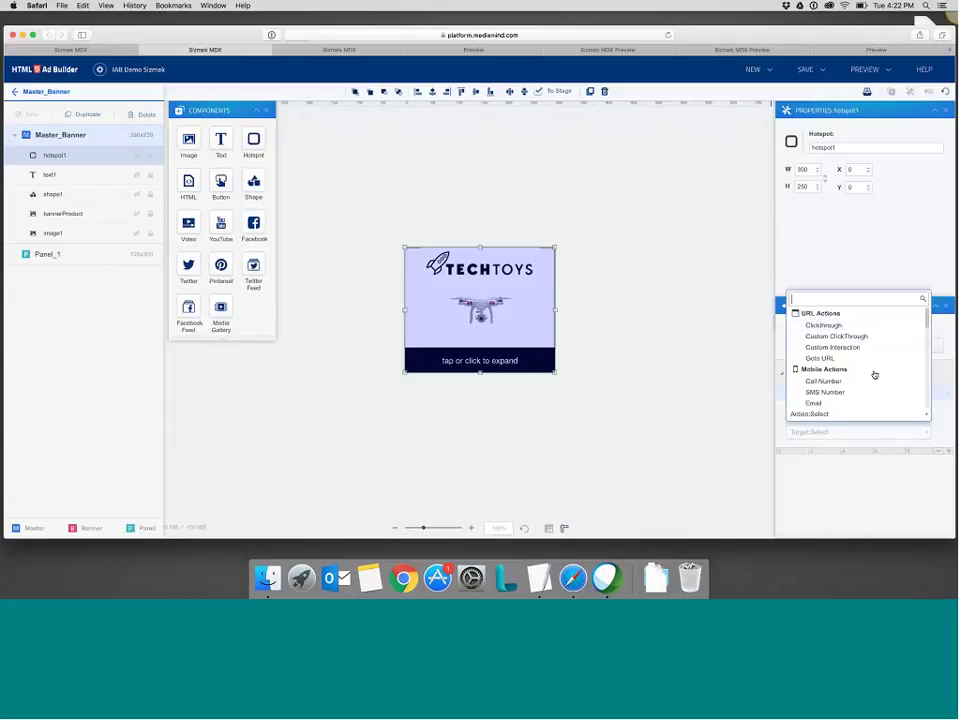
pyautogui.scroll(-3, 928, 348)
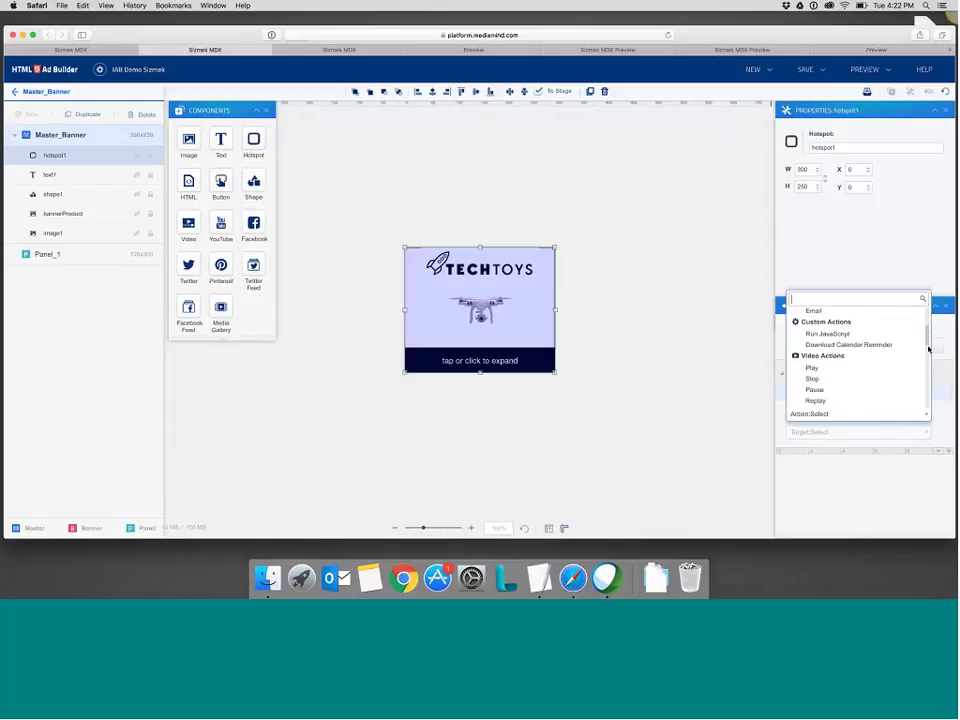
pyautogui.scroll(-3, 928, 350)
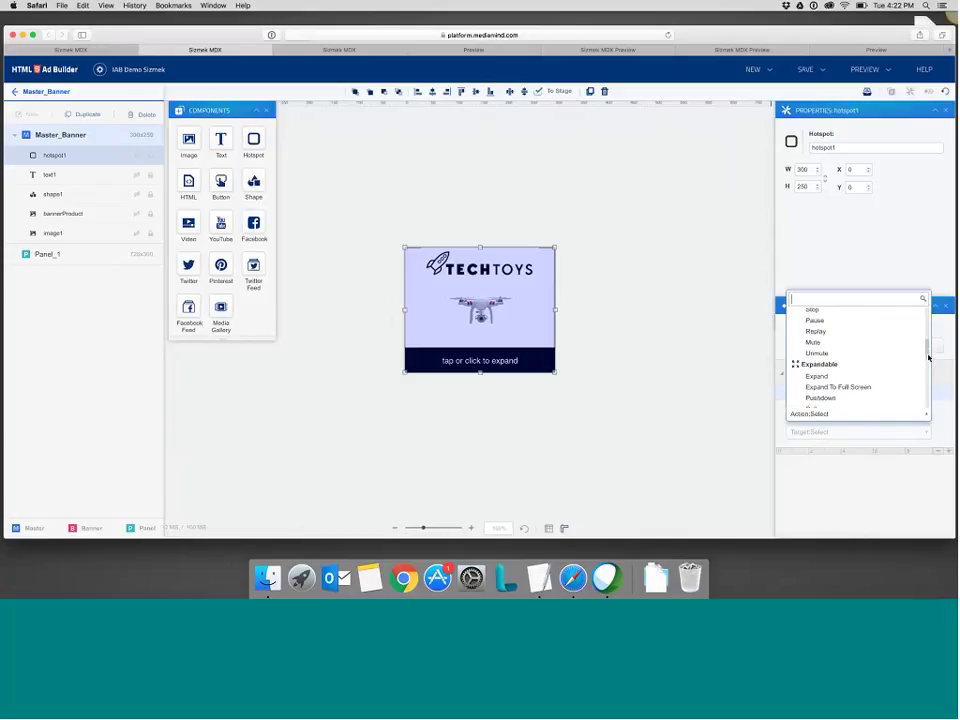
pyautogui.click(875, 386)
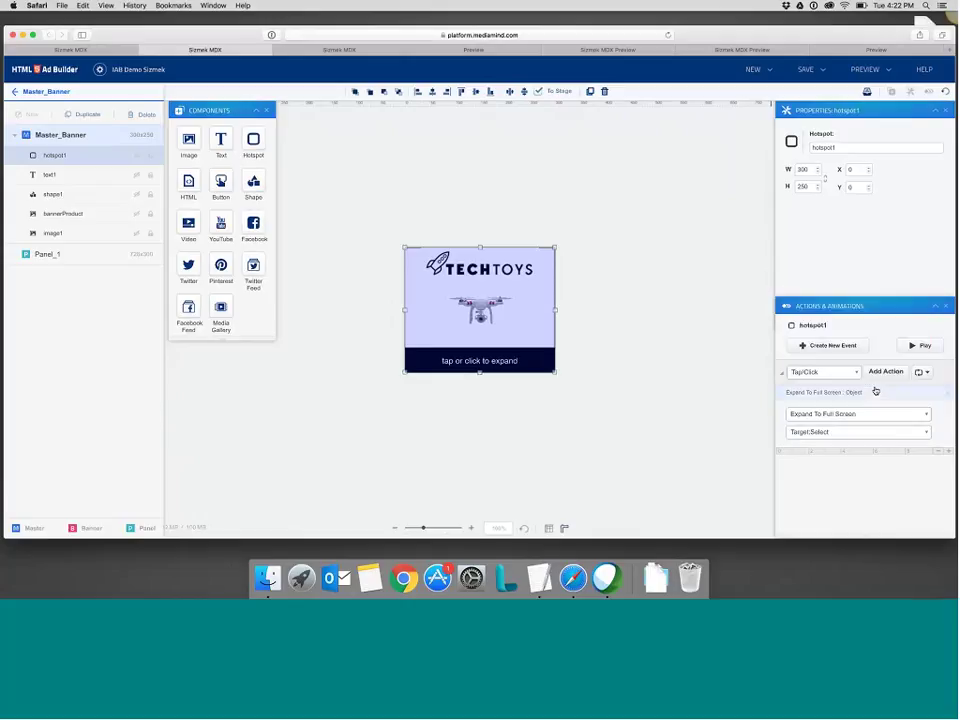
pyautogui.click(827, 434)
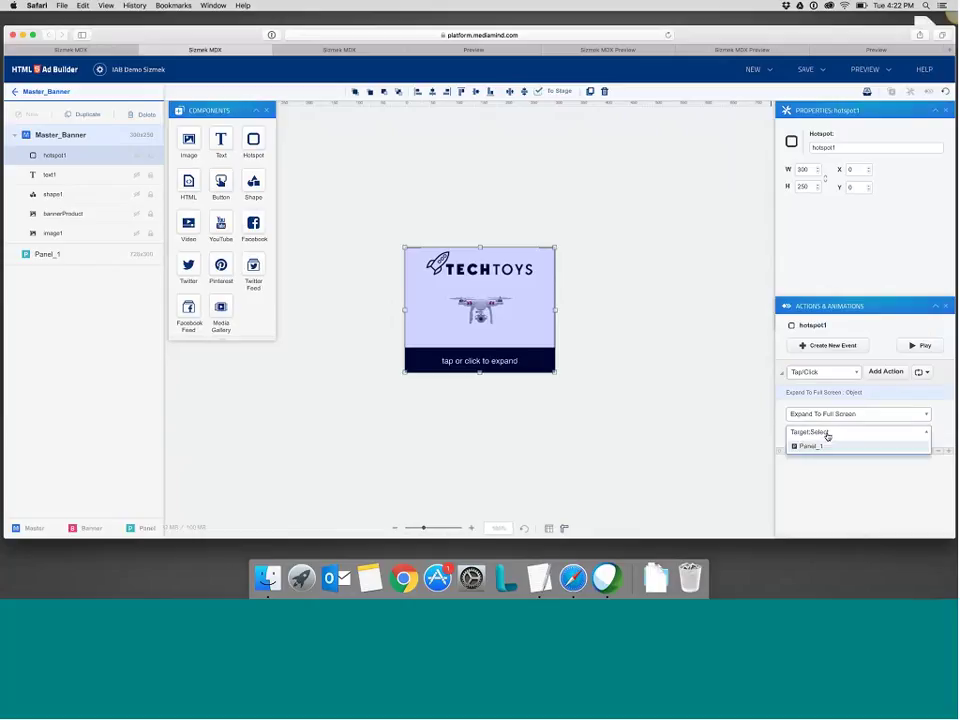
pyautogui.click(812, 448)
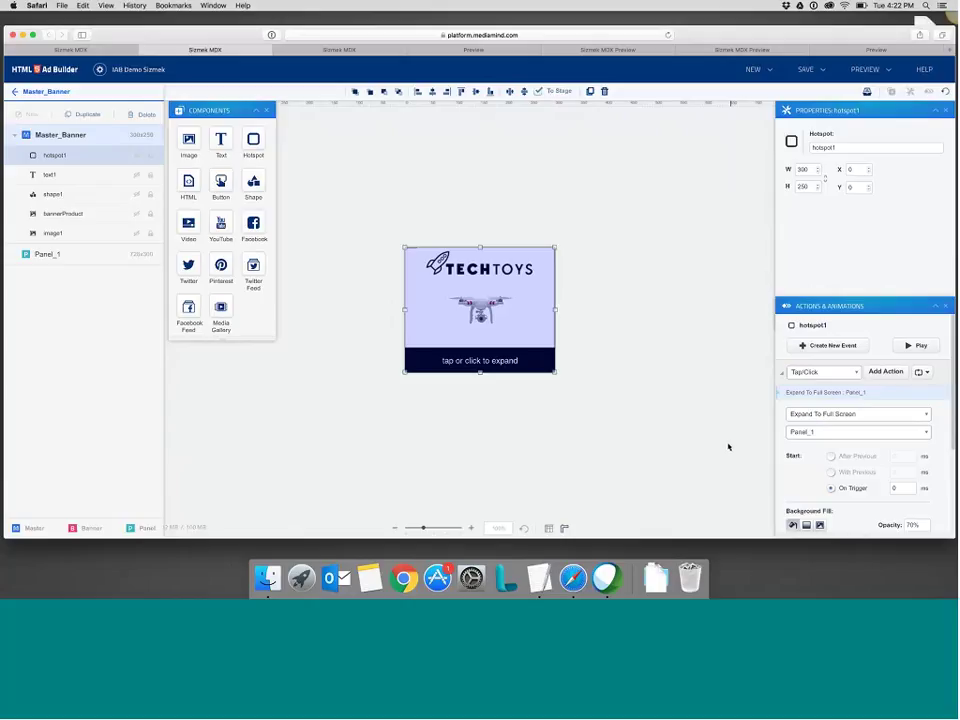
pyautogui.click(673, 311)
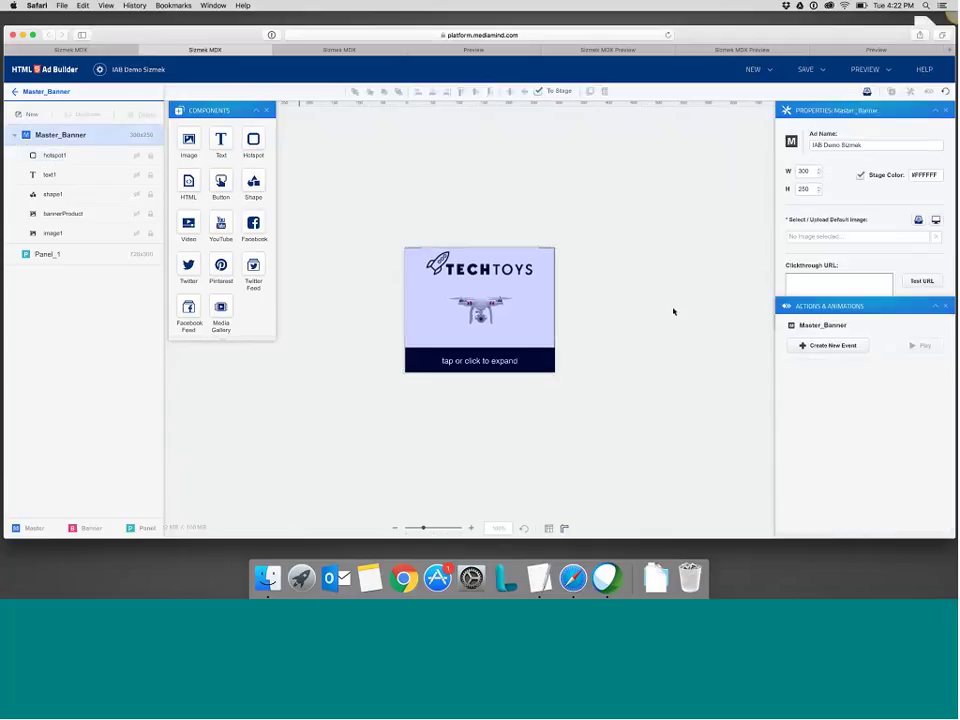
# Add a video component to Panel_1 and move it to the right part of the panel, at about X 431, Y 39
pyautogui.click(60, 259)
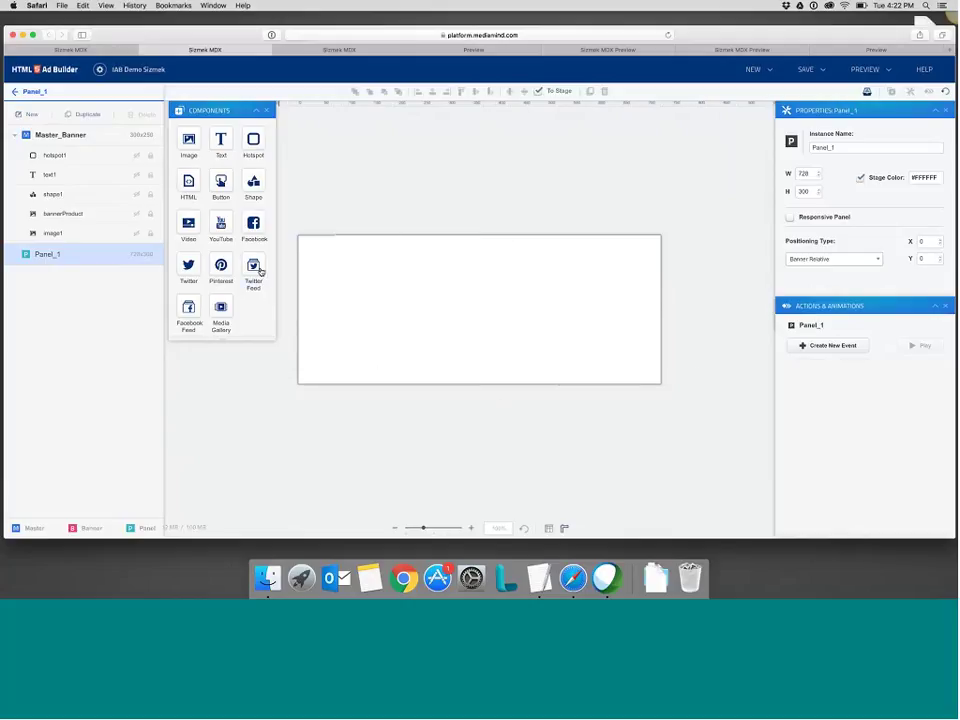
pyautogui.click(189, 225)
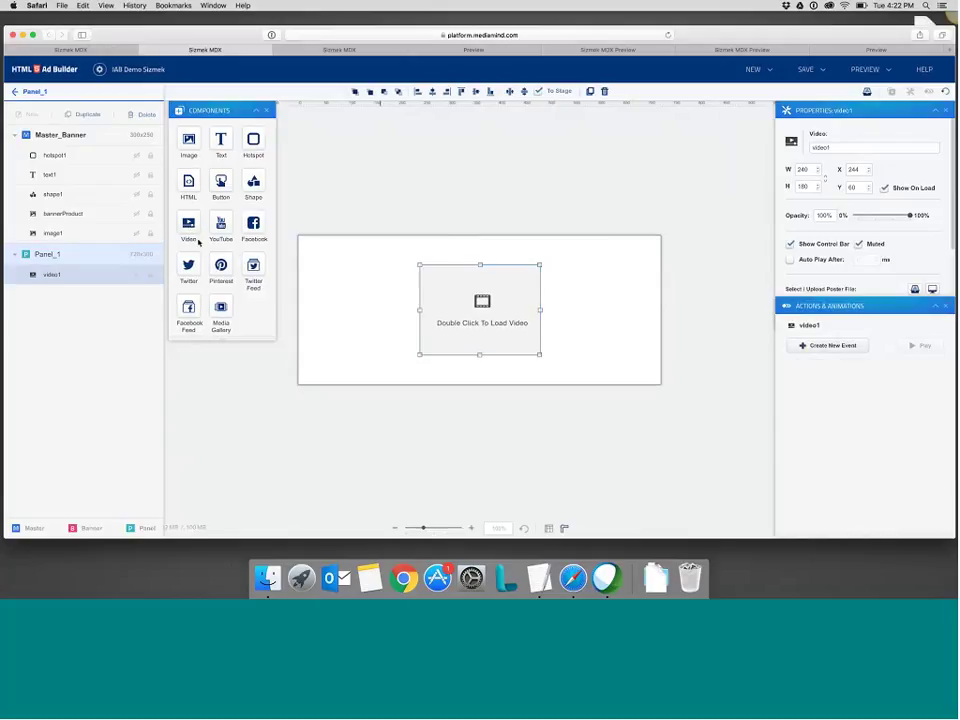
pyautogui.moveTo(475, 326); pyautogui.dragTo(569, 316)
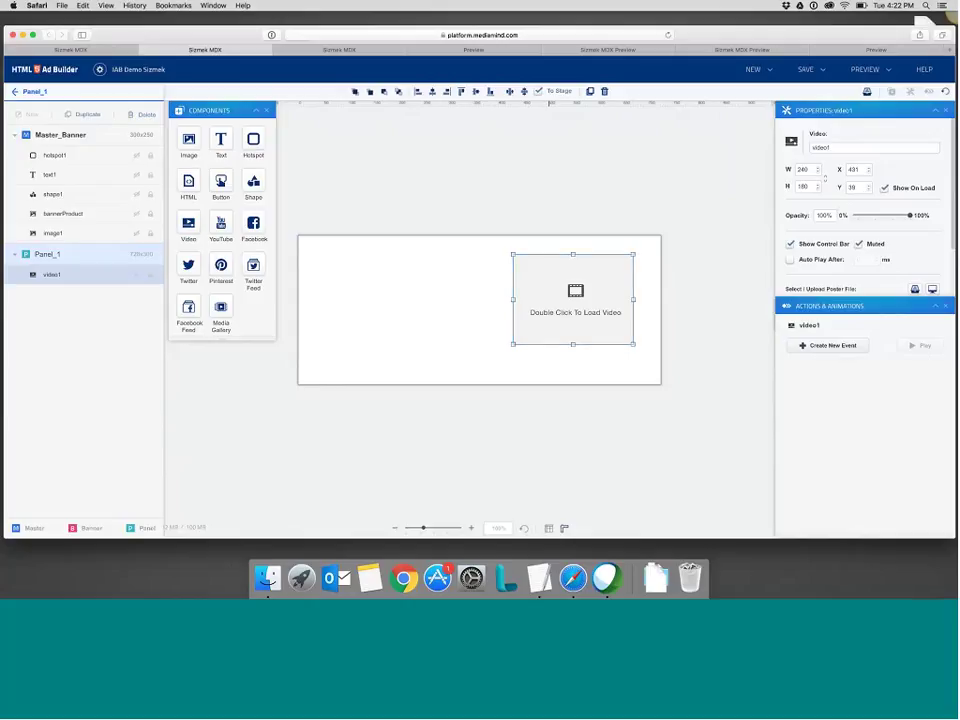
# Set the video to 400 wide and 250 high at X 328 and align it to the top of the panel
pyautogui.doubleClick(803, 169)
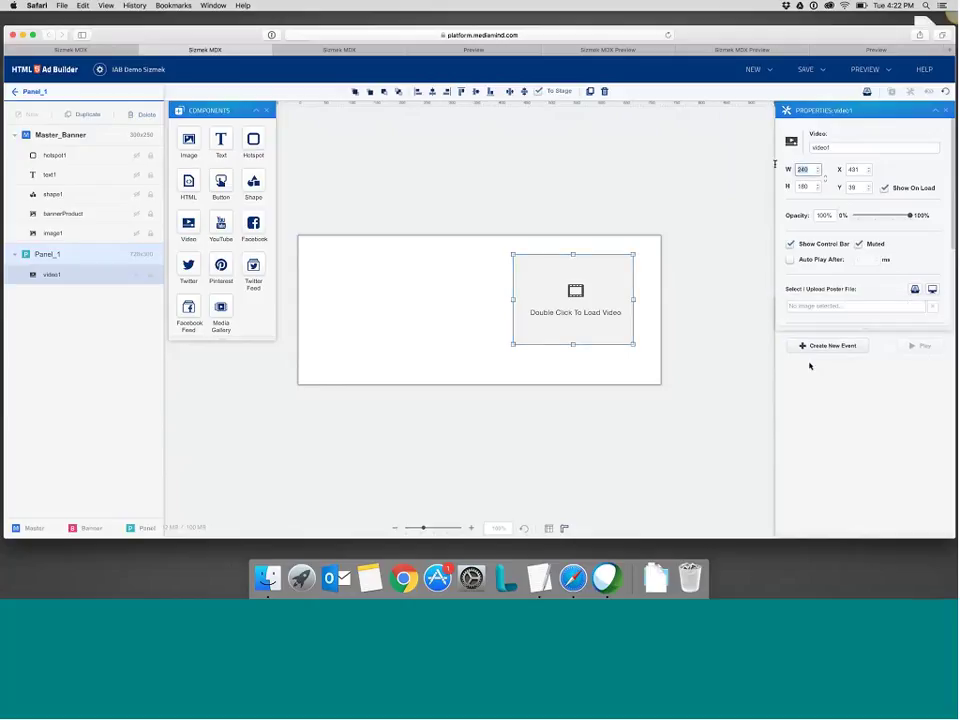
pyautogui.write('400')
pyautogui.press('Tab')
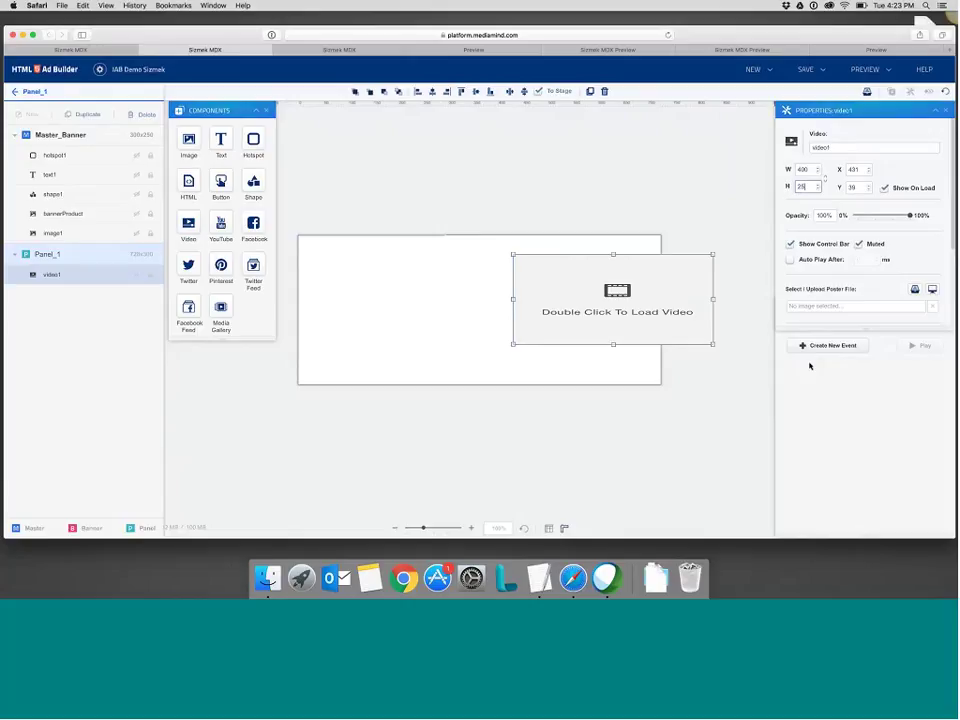
pyautogui.write('250')
pyautogui.press('Tab')
pyautogui.write('308')
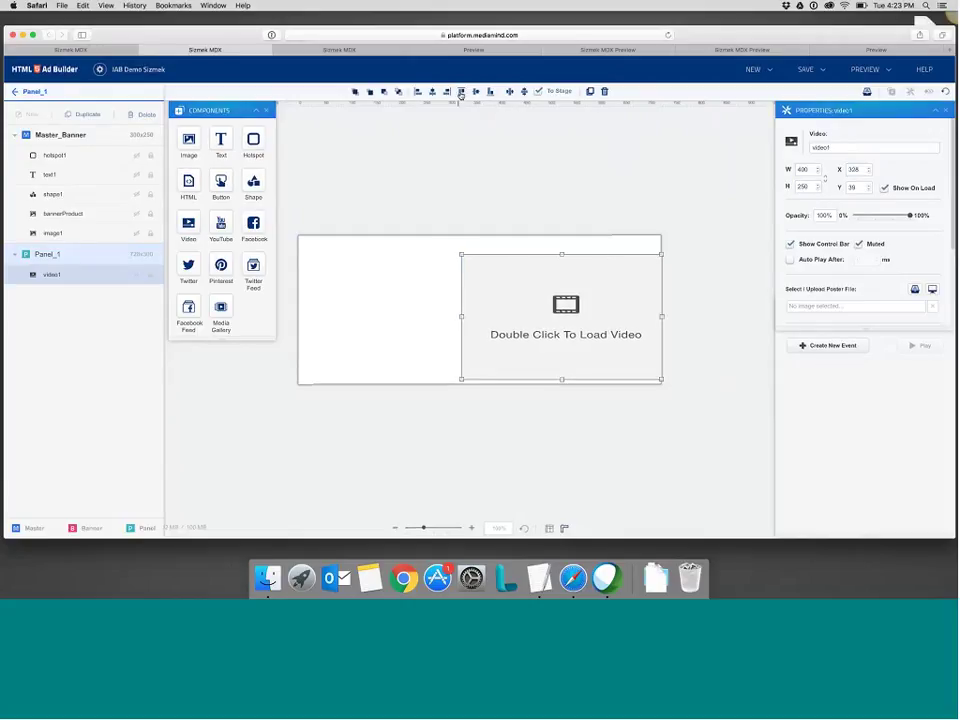
pyautogui.click(461, 92)
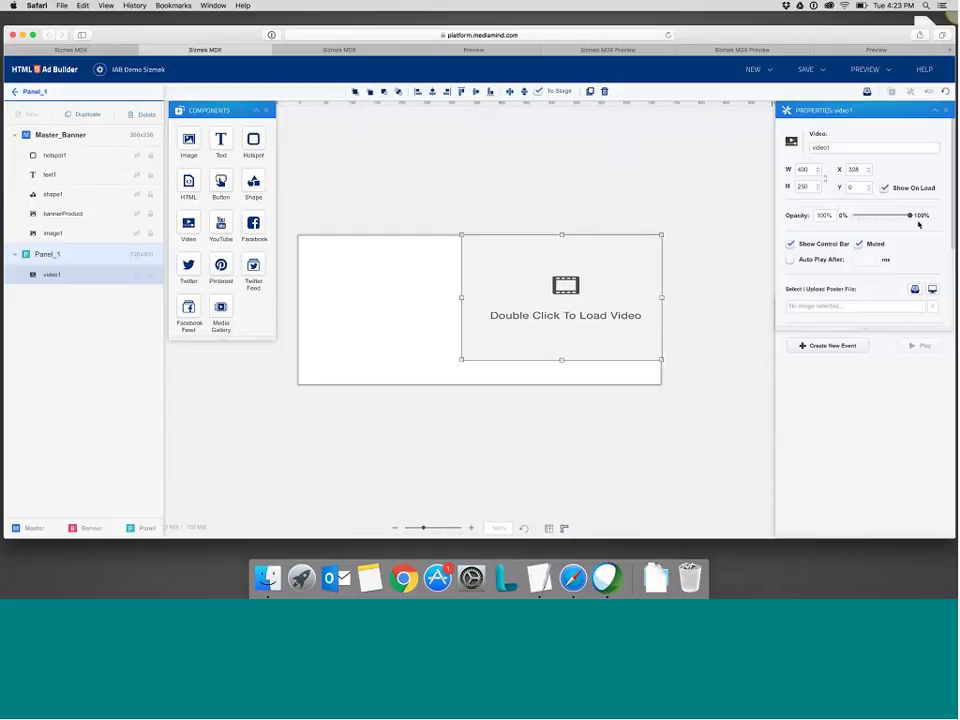
# Assign the existing assets poster.jpg_18 as the video's poster file and video.mp4_70 as its video file
pyautogui.scroll(-3, 878, 269)
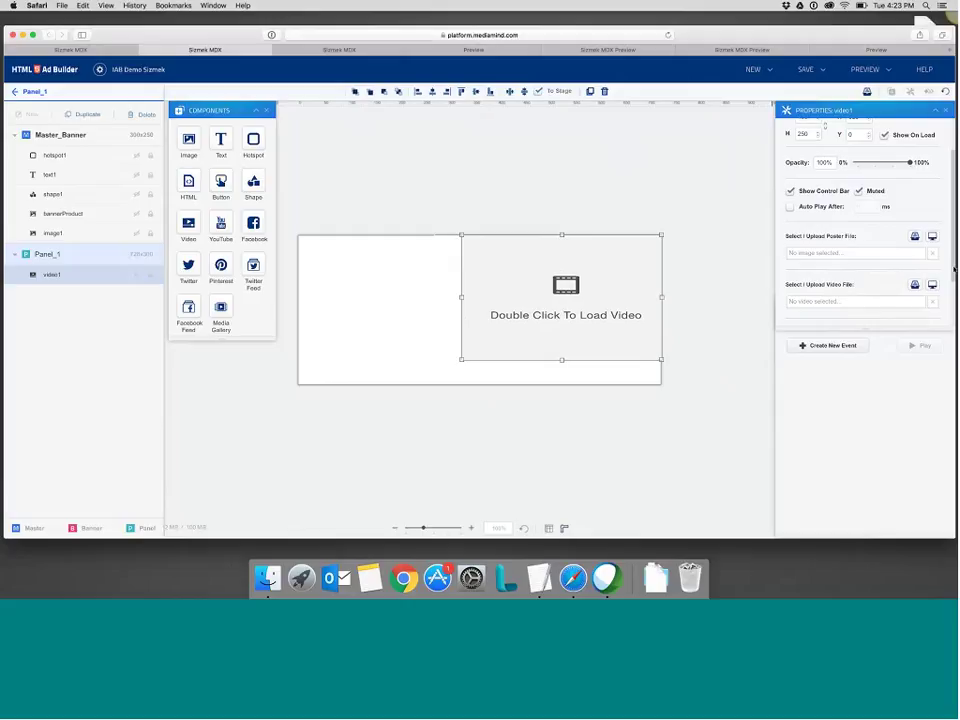
pyautogui.click(914, 236)
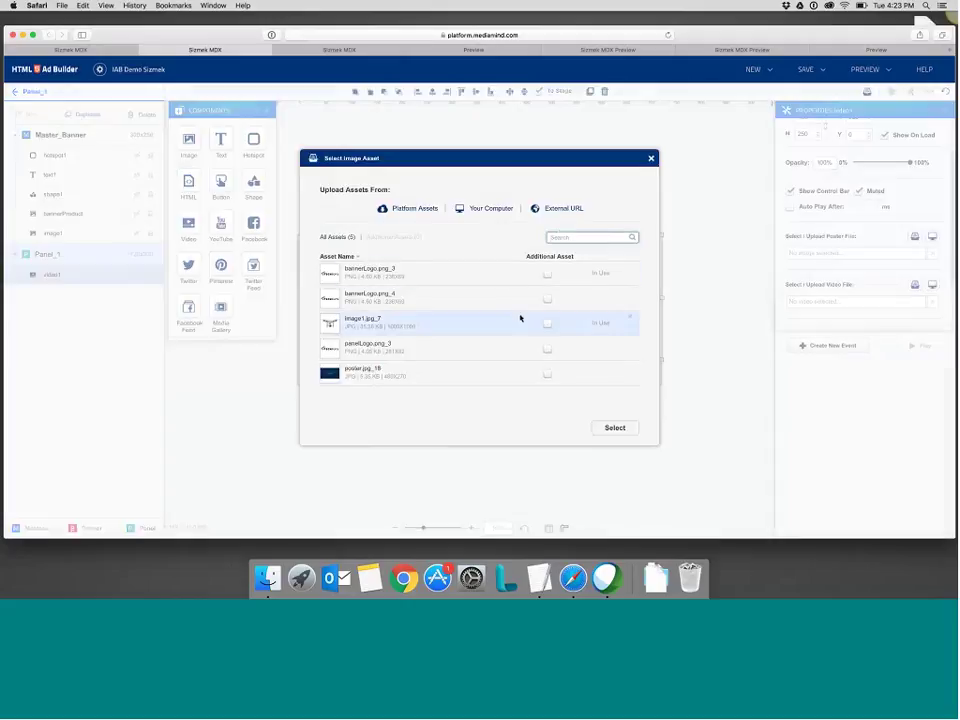
pyautogui.click(426, 373)
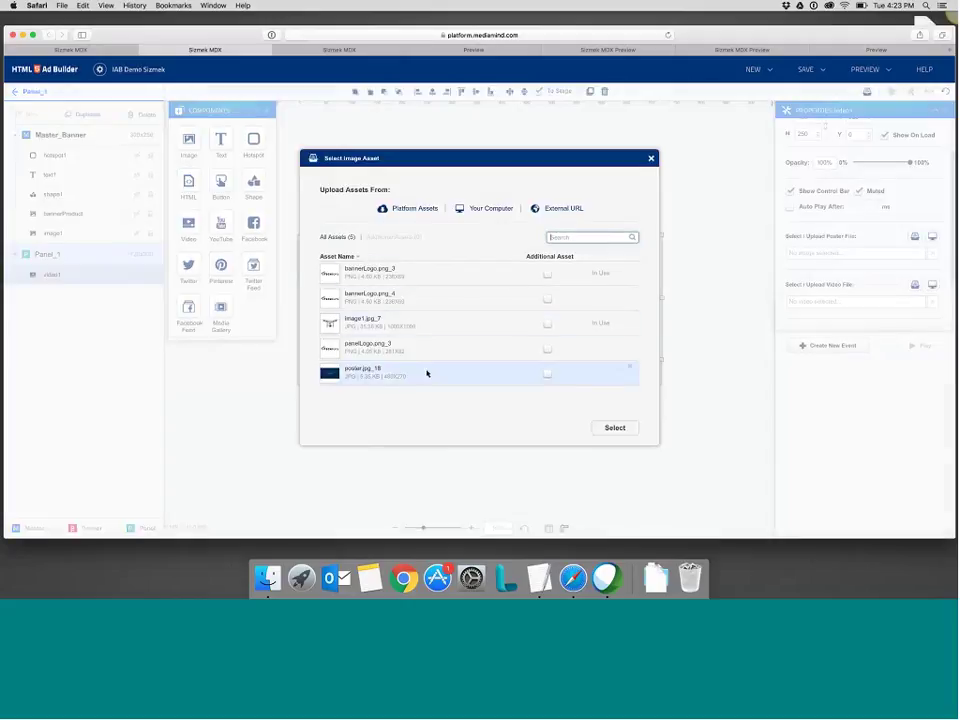
pyautogui.click(616, 430)
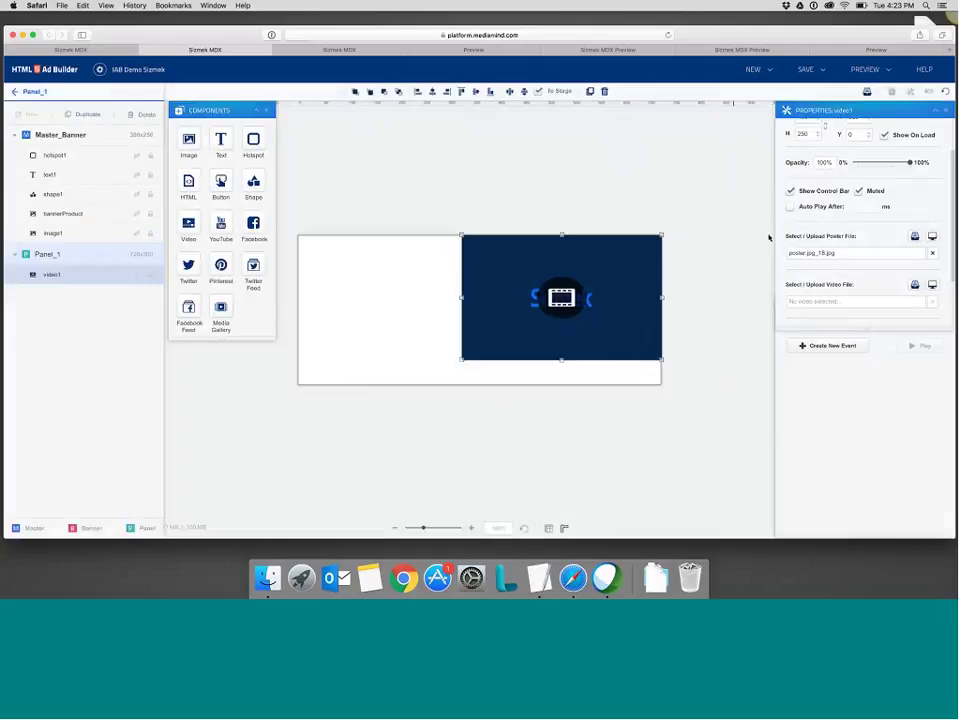
pyautogui.click(914, 284)
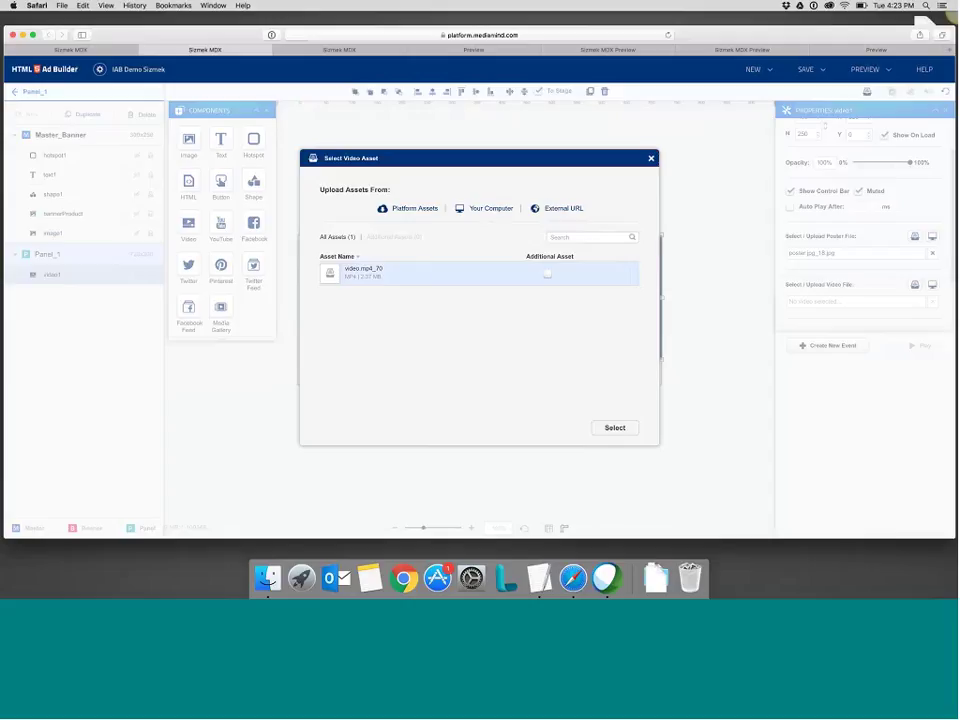
pyautogui.click(618, 430)
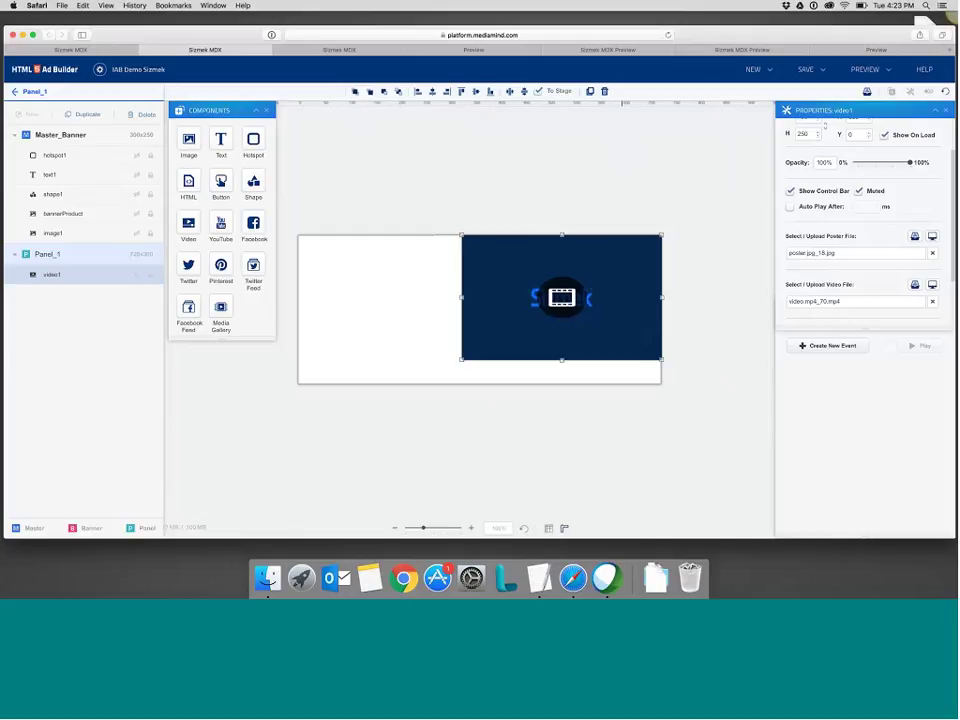
pyautogui.click(476, 189)
# Add an image to Panel_1 using the bannerLogo.png_4 asset and move it above the white area's centre, at about X 46, Y 1
pyautogui.click(189, 141)
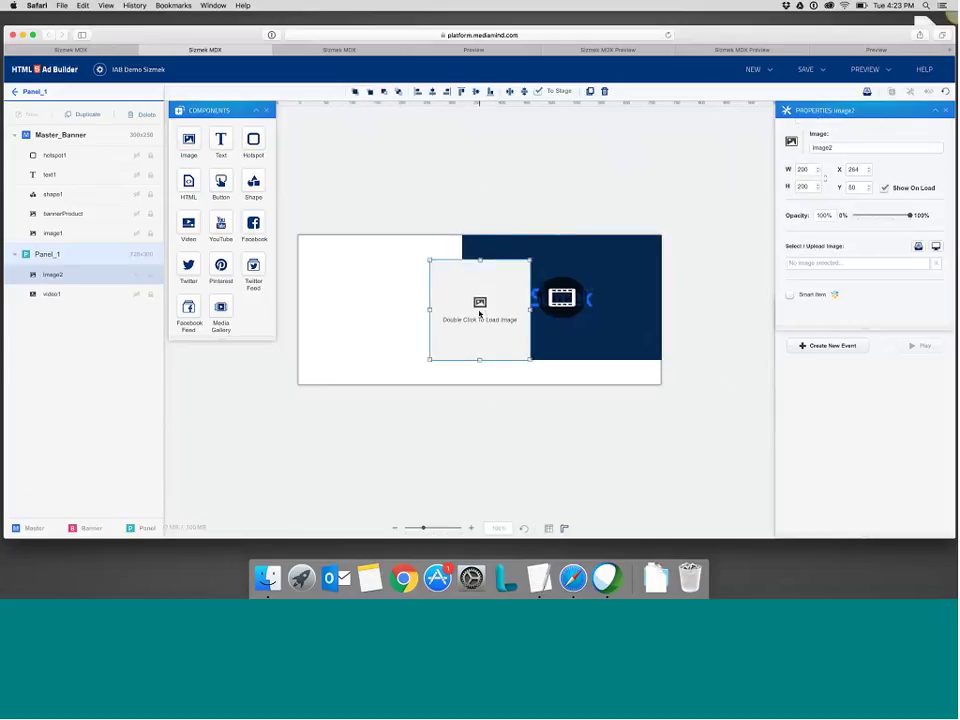
pyautogui.moveTo(481, 311)
pyautogui.click(540, 268)
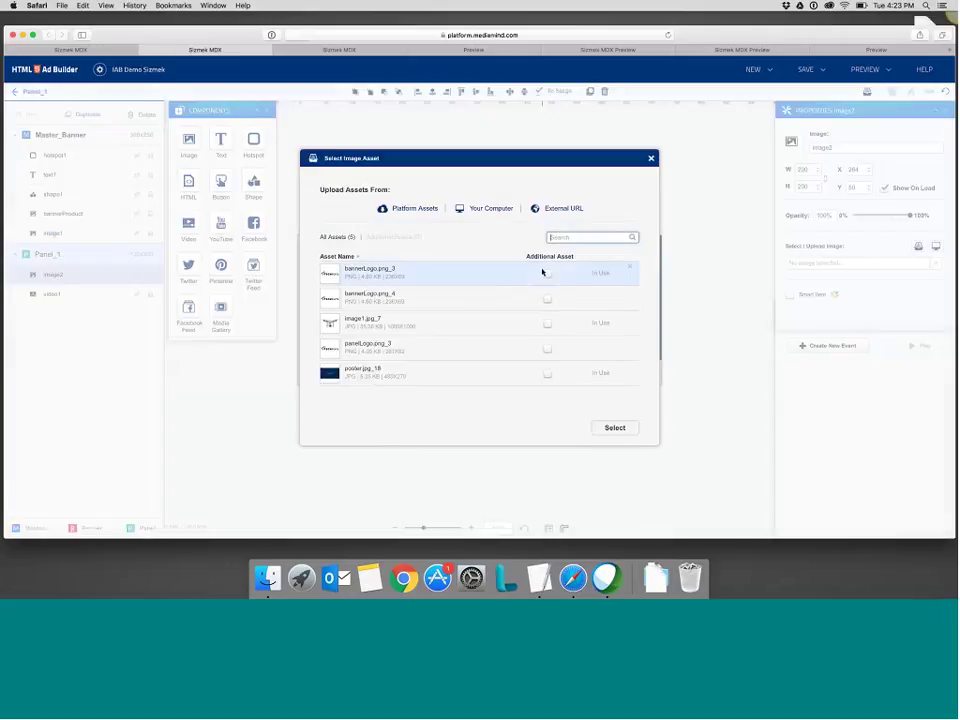
pyautogui.click(414, 302)
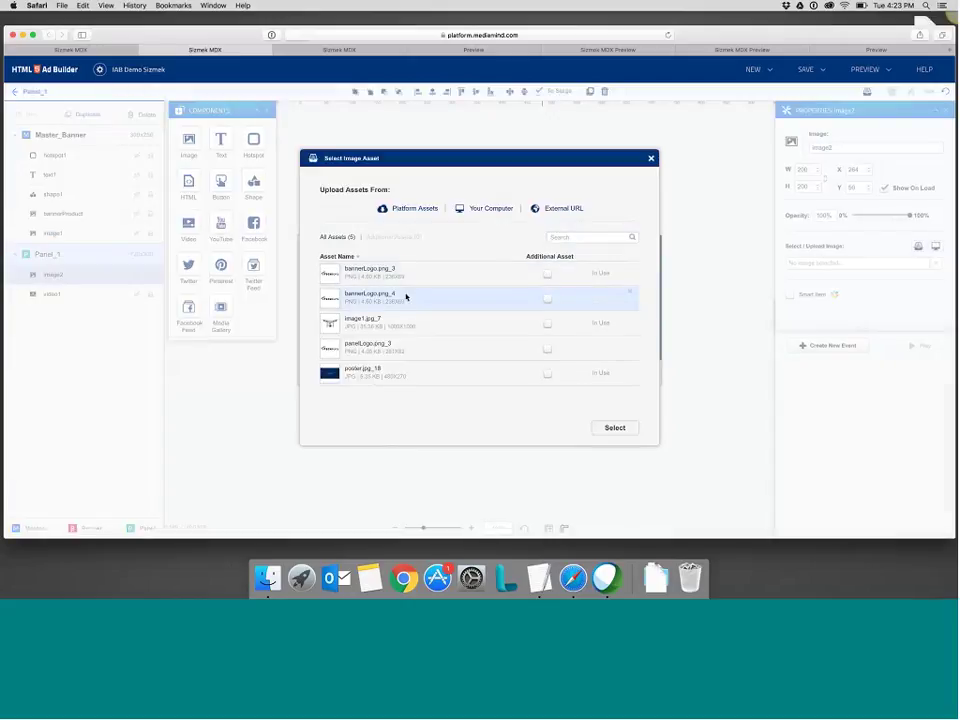
pyautogui.click(615, 427)
pyautogui.moveTo(444, 274); pyautogui.dragTo(362, 245)
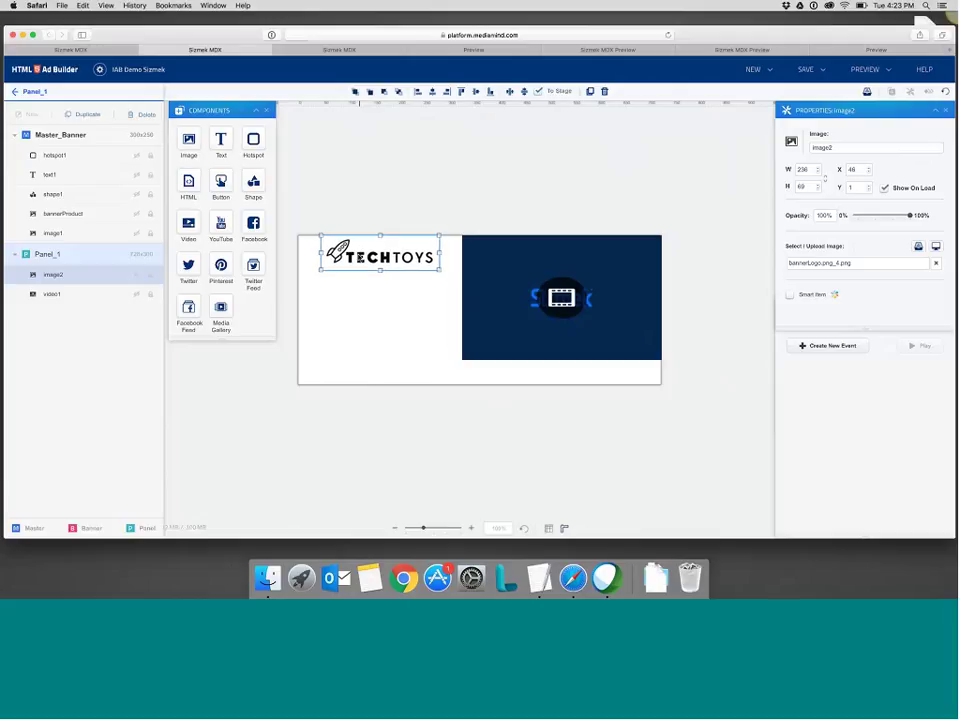
# Add another image component to Panel_1 and load the existing drone asset image1.jpg_7 into it
pyautogui.click(189, 143)
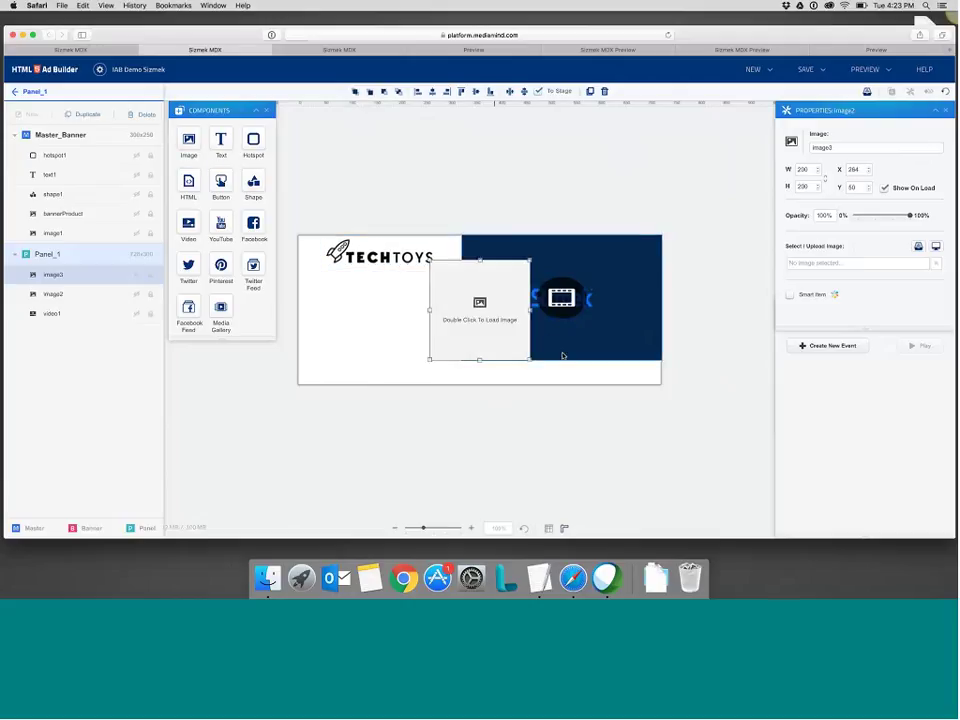
pyautogui.doubleClick(481, 302)
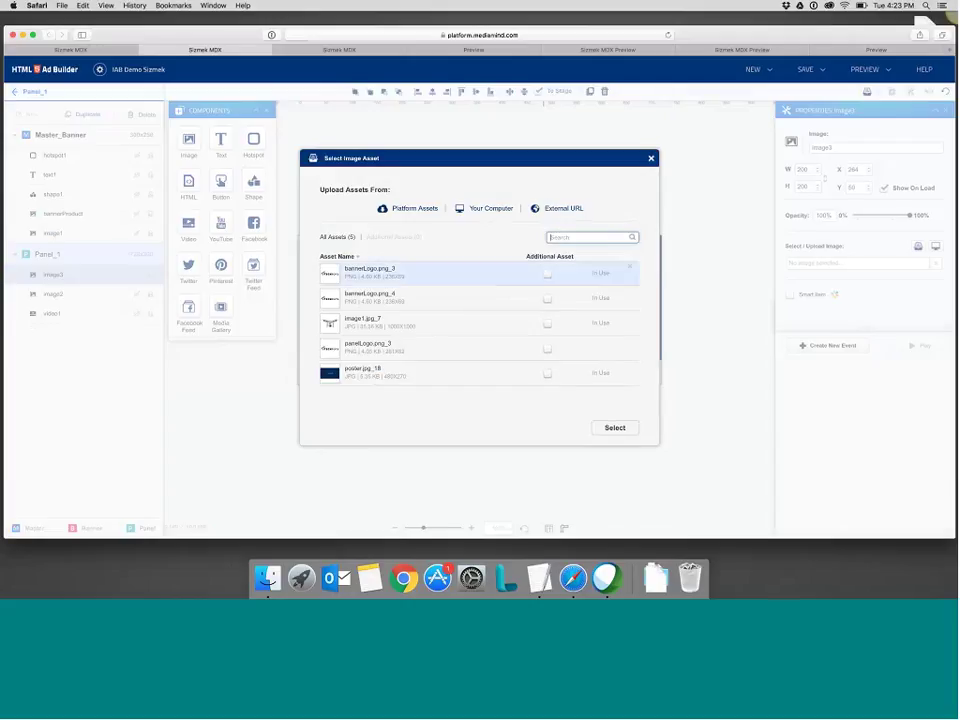
pyautogui.click(400, 322)
pyautogui.click(615, 427)
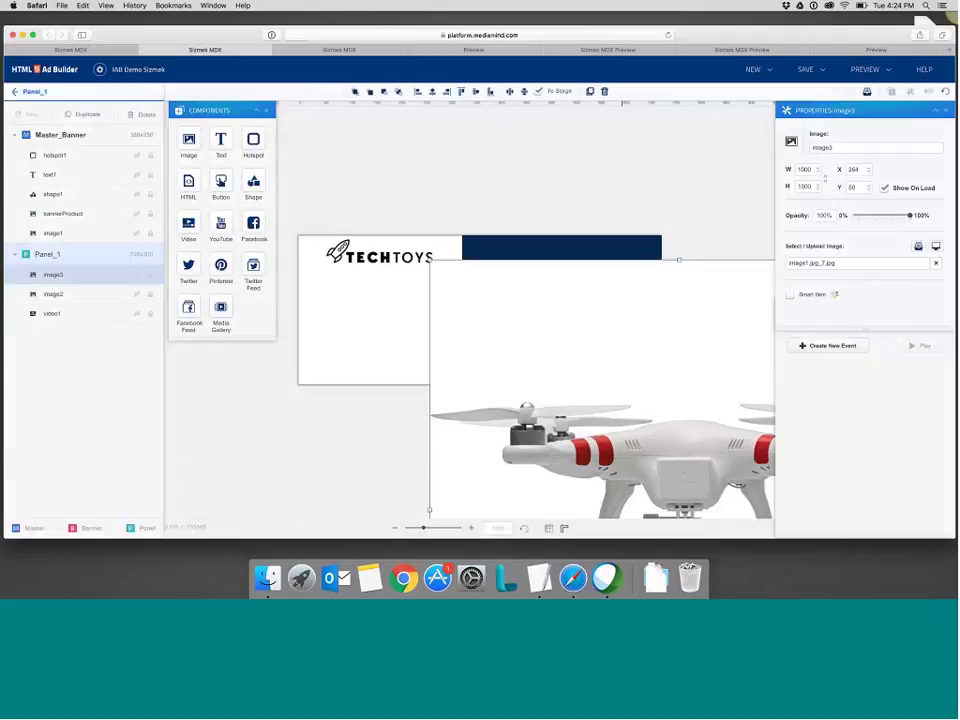
# Resize the drone image to 125 by 125 and move it beneath the logo, at about X 109
pyautogui.click(817, 167)
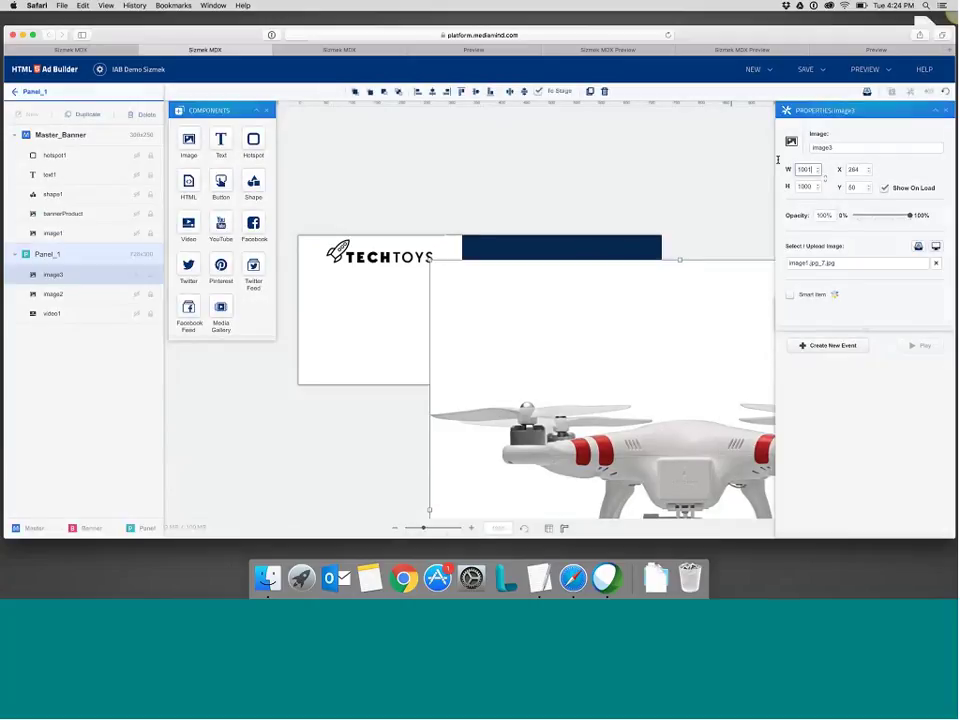
pyautogui.write('125')
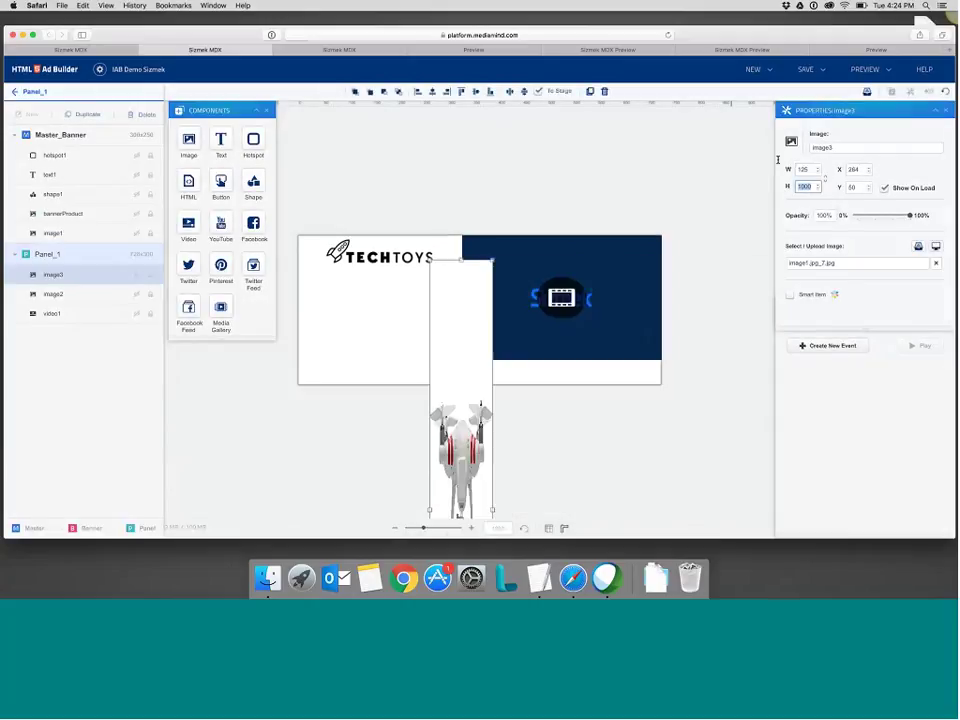
pyautogui.press('Tab')
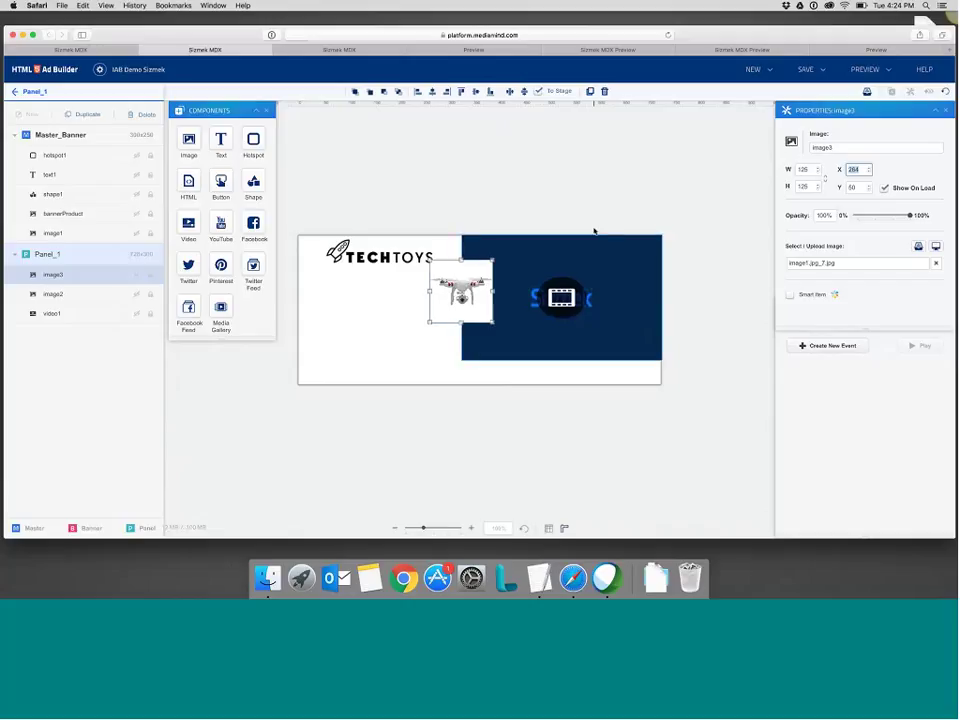
pyautogui.write('72')
pyautogui.press('Tab')
pyautogui.write('84')
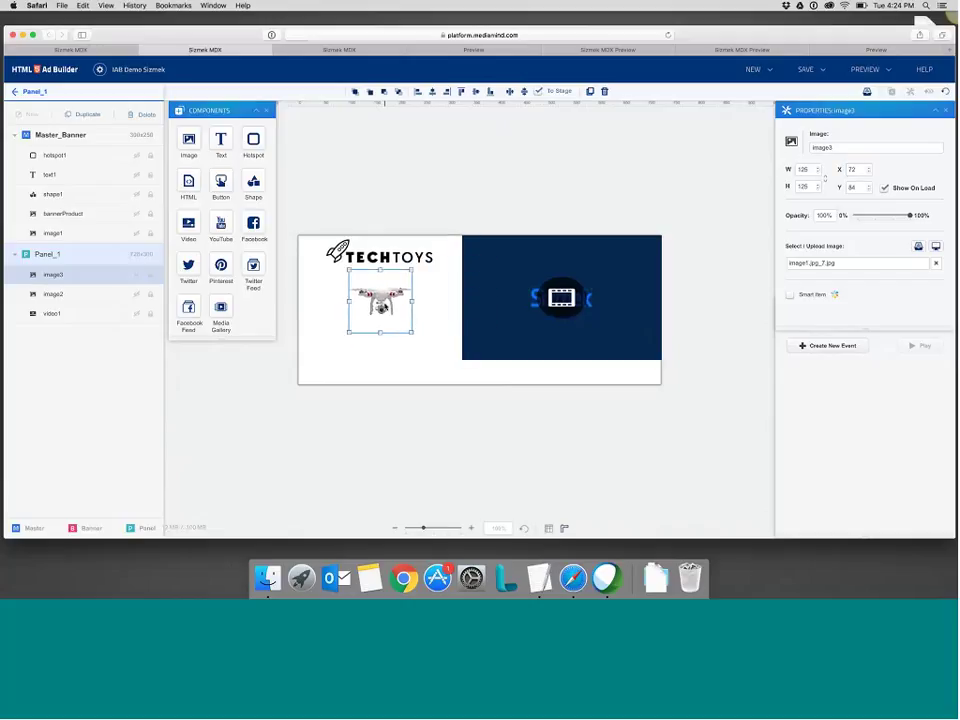
pyautogui.moveTo(384, 300); pyautogui.dragTo(388, 302)
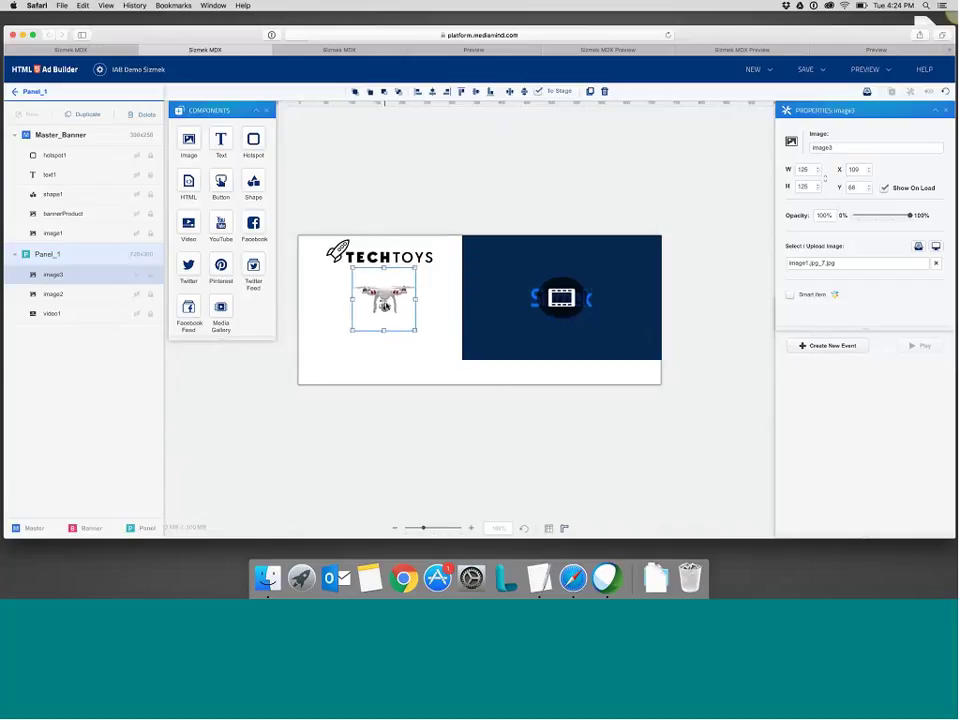
pyautogui.click(328, 179)
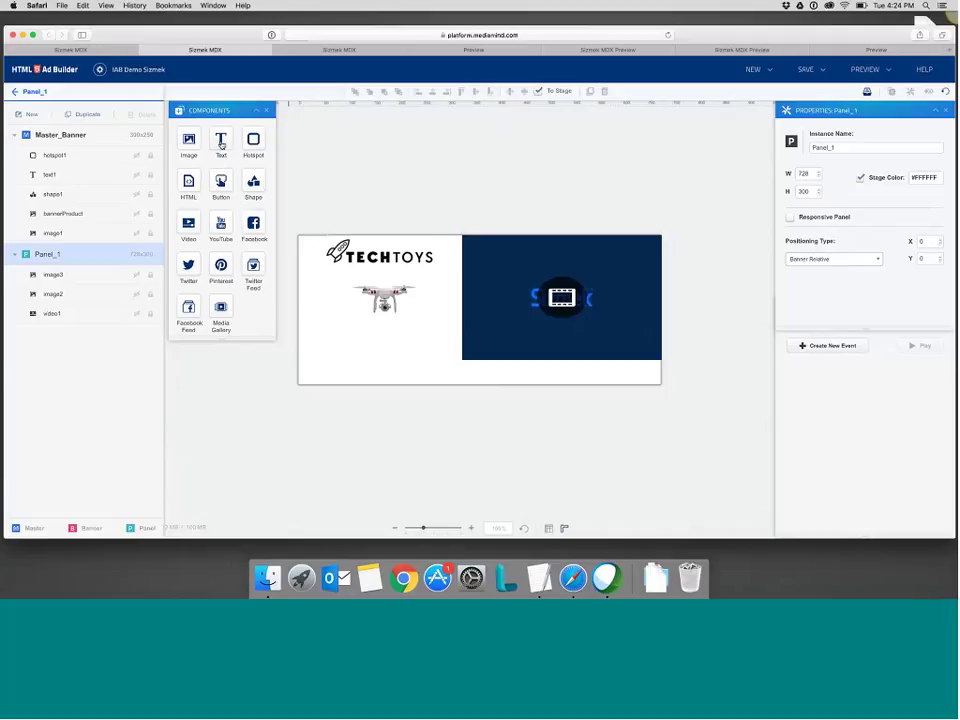
# Add the centred text "this will become dynamic!", widen its box to about 243, and place it below the drone at about X 49, Y 170
pyautogui.click(221, 141)
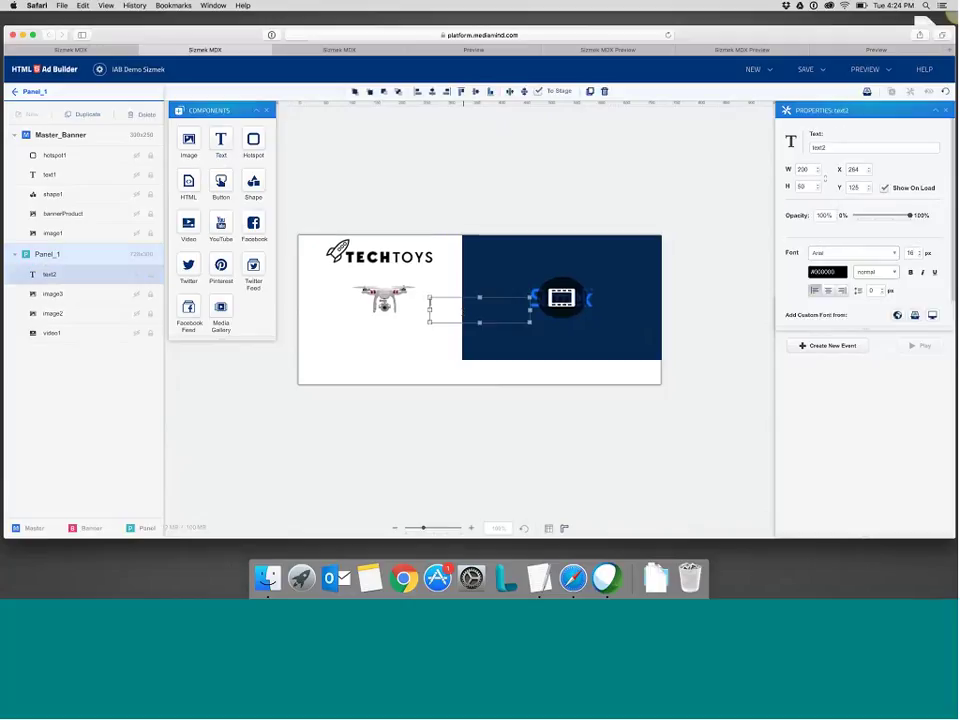
pyautogui.write('this will b')
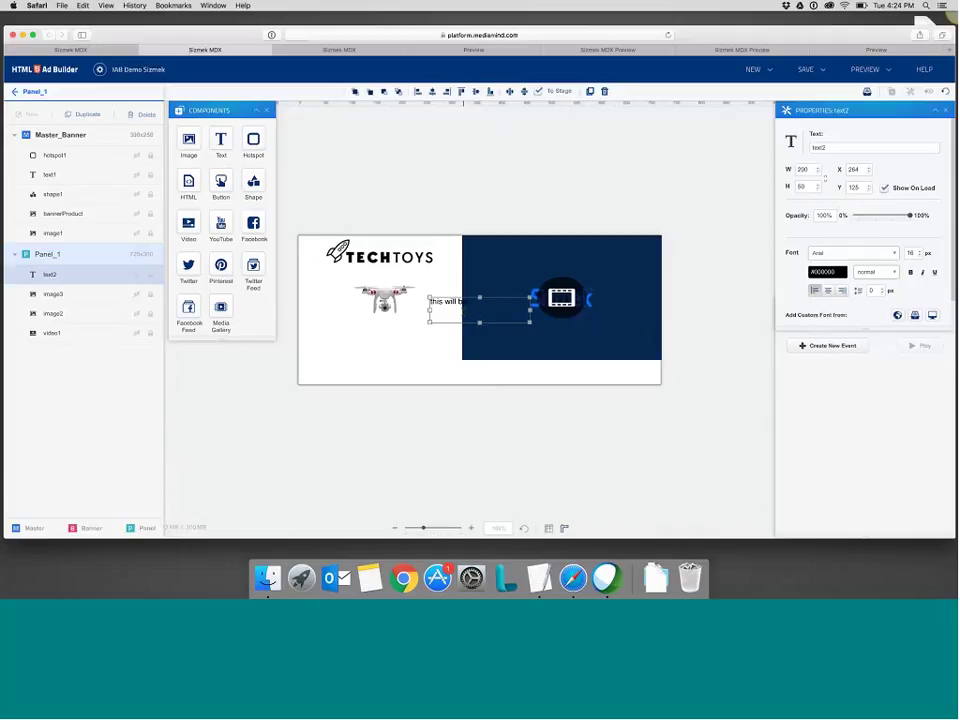
pyautogui.write('e replaced')
pyautogui.click(828, 291)
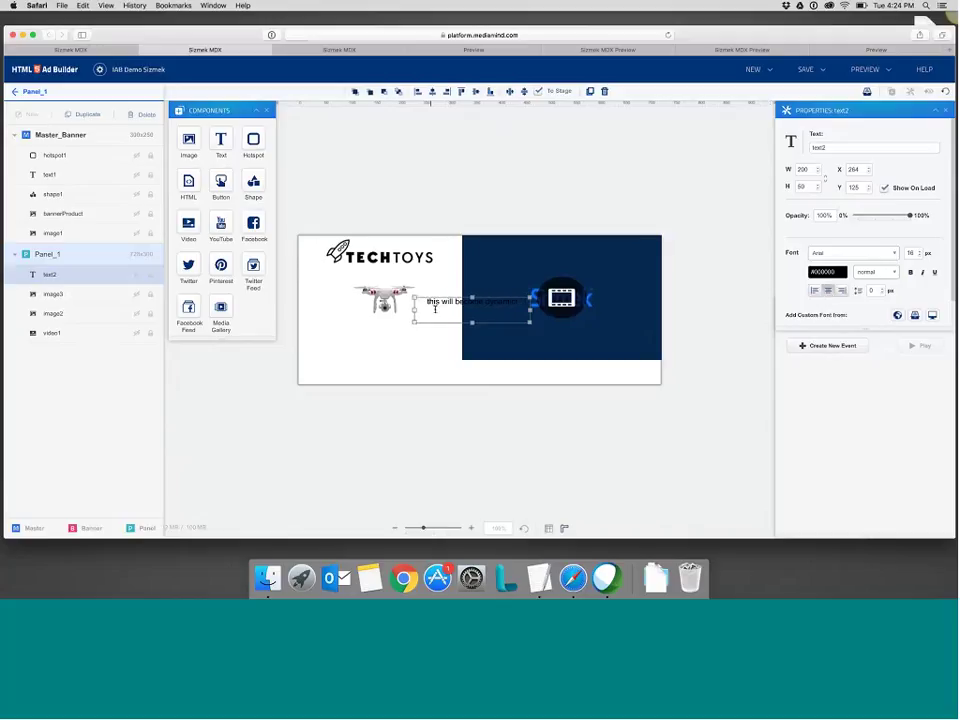
pyautogui.click(445, 303)
pyautogui.moveTo(447, 303); pyautogui.dragTo(366, 322)
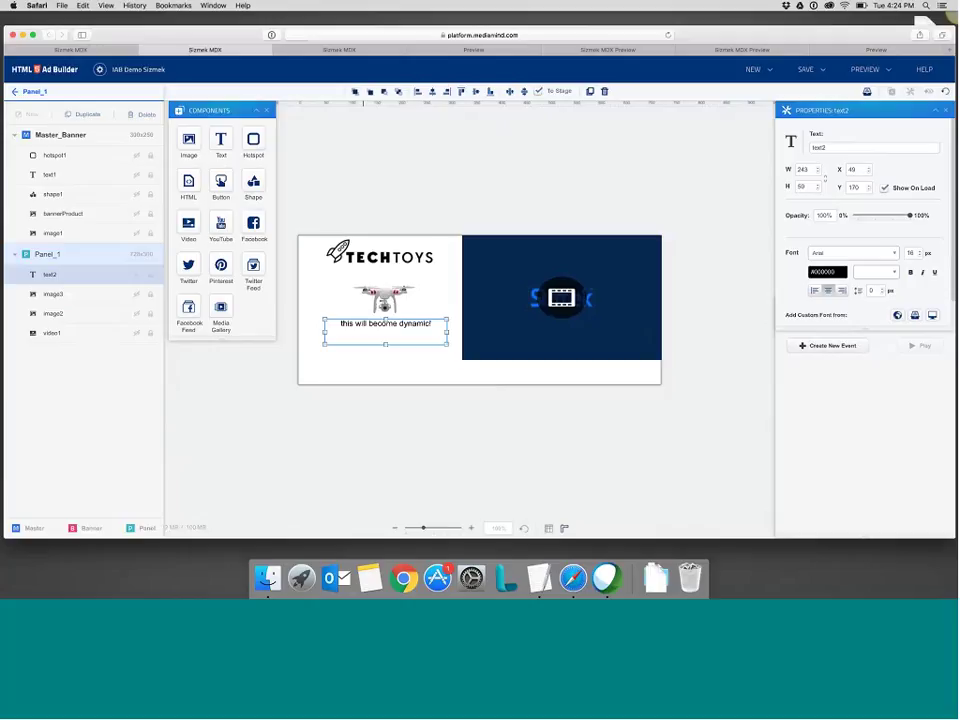
pyautogui.click(458, 195)
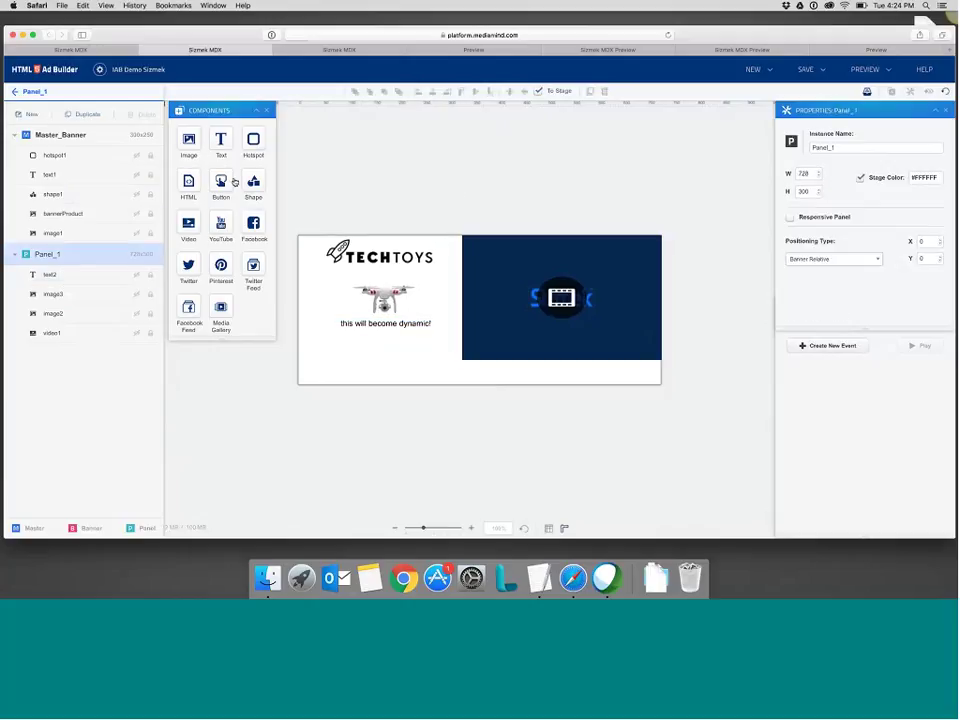
# Add a rectangular shape to Panel_1 and size it 728 wide by 50 high
pyautogui.moveTo(259, 187); pyautogui.dragTo(480, 310)
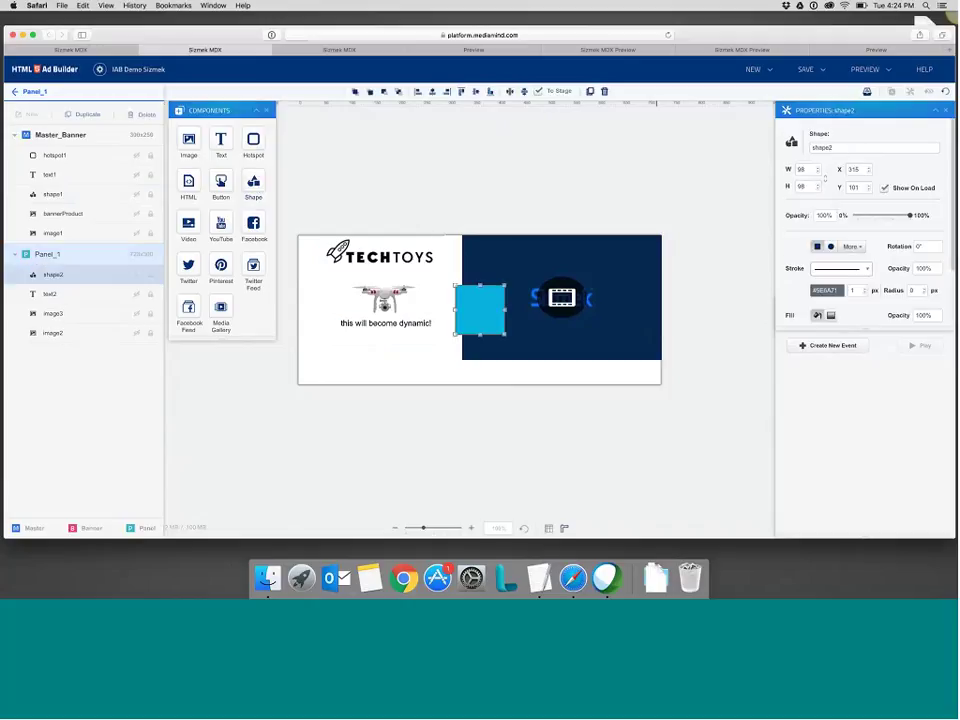
pyautogui.write('728')
pyautogui.press('Tab')
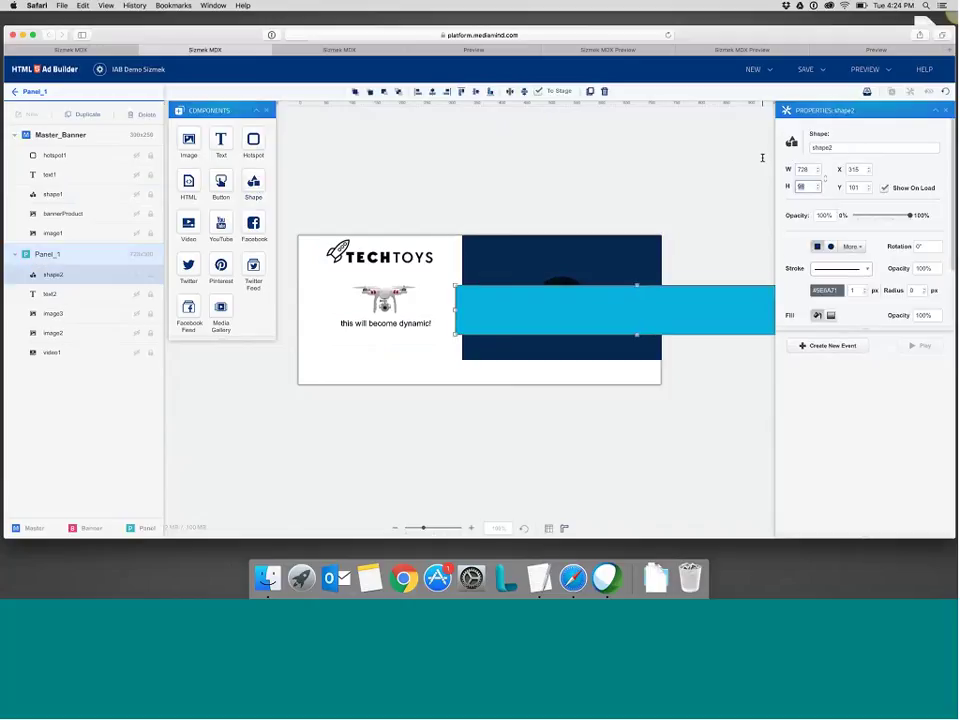
pyautogui.write('50')
pyautogui.press('Tab')
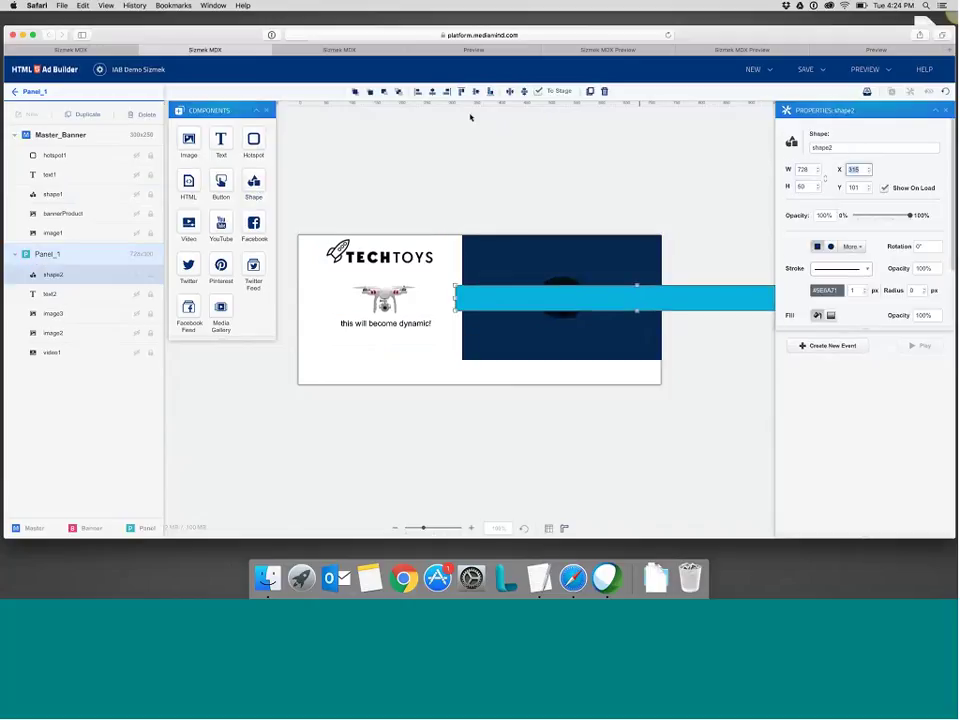
# Set the shape's stroke width to 0 px and its fill color to #000000
pyautogui.click(862, 292)
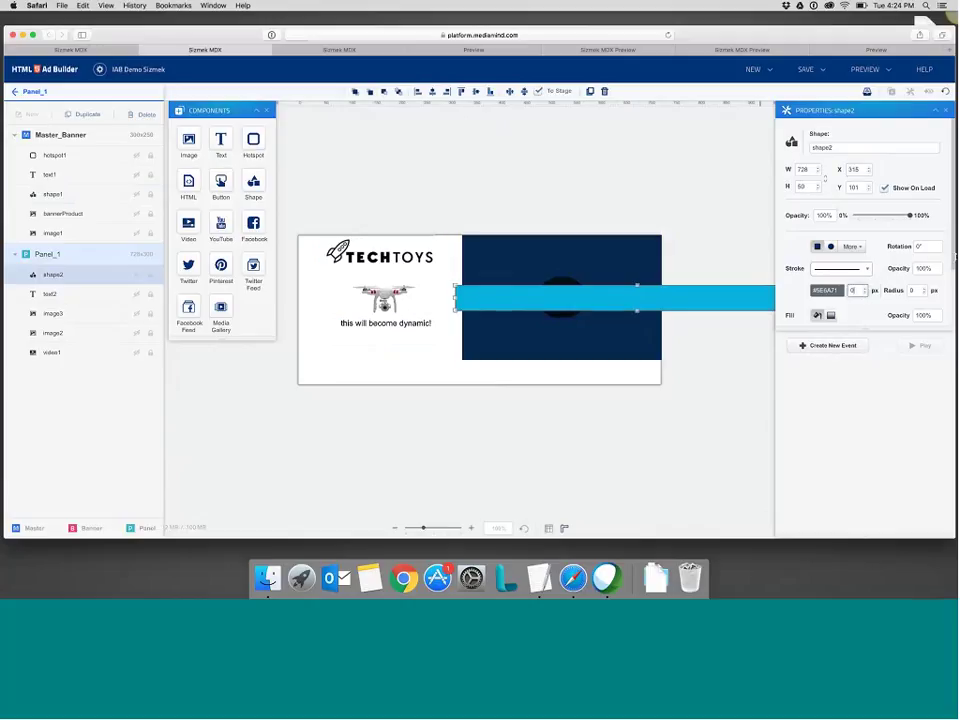
pyautogui.scroll(-2, 862, 292)
pyautogui.click(827, 286)
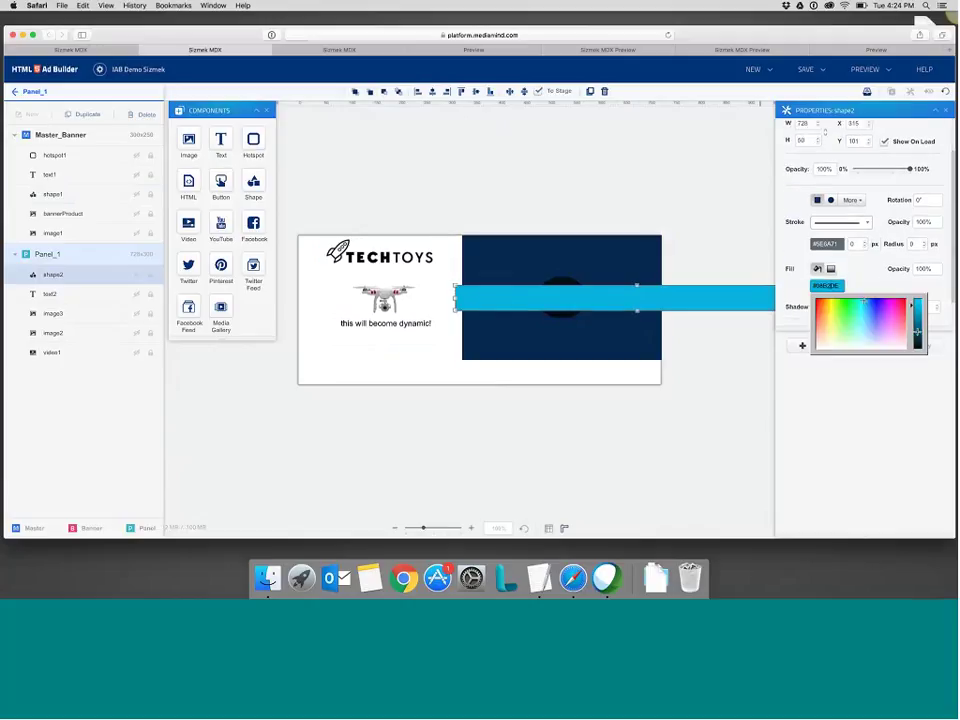
pyautogui.write('#000000')
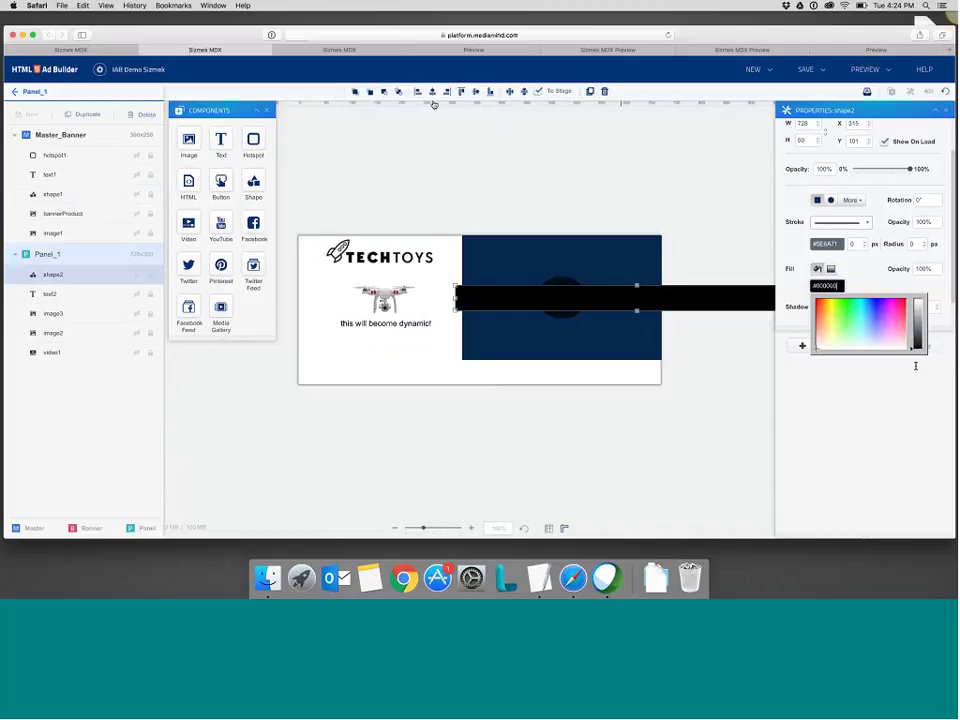
# Align the black bar with the bottom of the panel so it spans the full width at X 0, Y 250
pyautogui.click(492, 93)
pyautogui.click(492, 93)
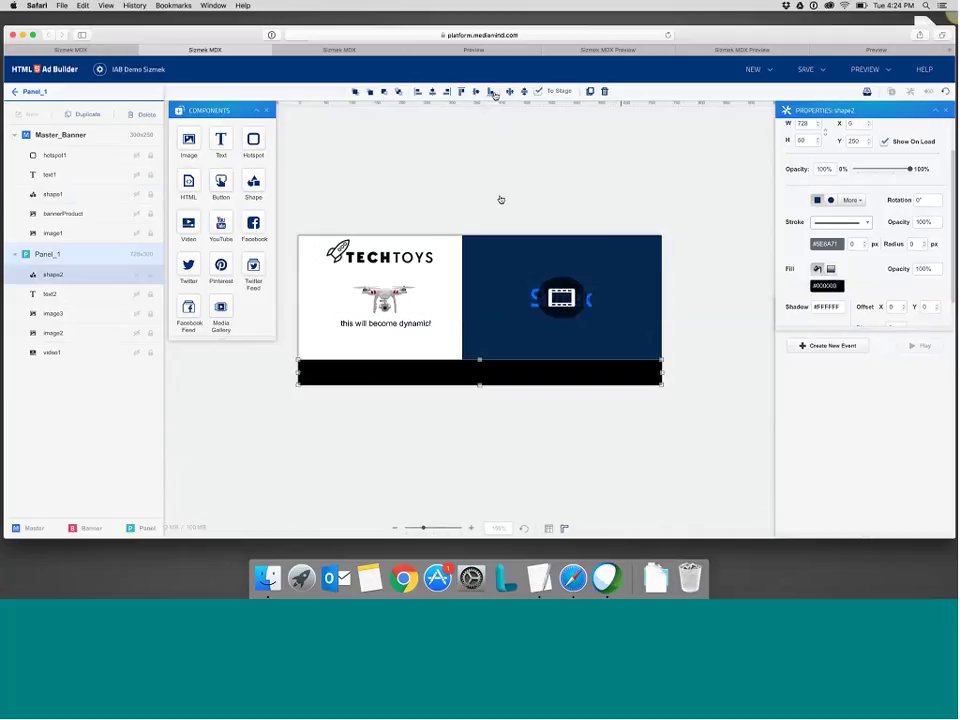
pyautogui.click(444, 182)
# Add the right-aligned text "find out more >>" in #FFFFFF and place it at the black bar's right end, at about X 518, Y 262
pyautogui.click(222, 141)
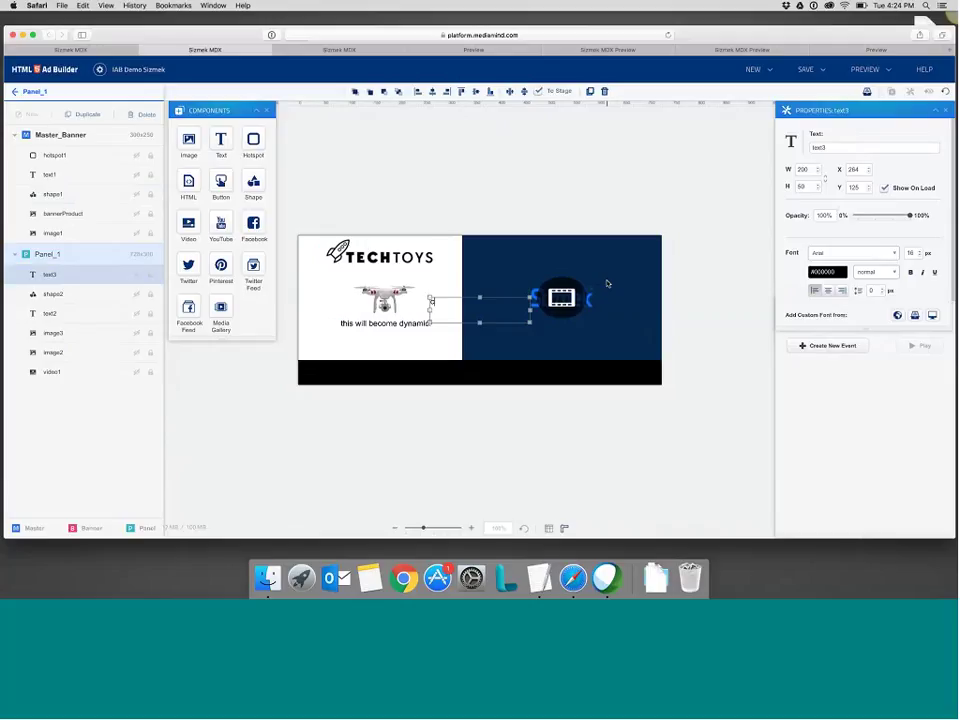
pyautogui.write('find out more')
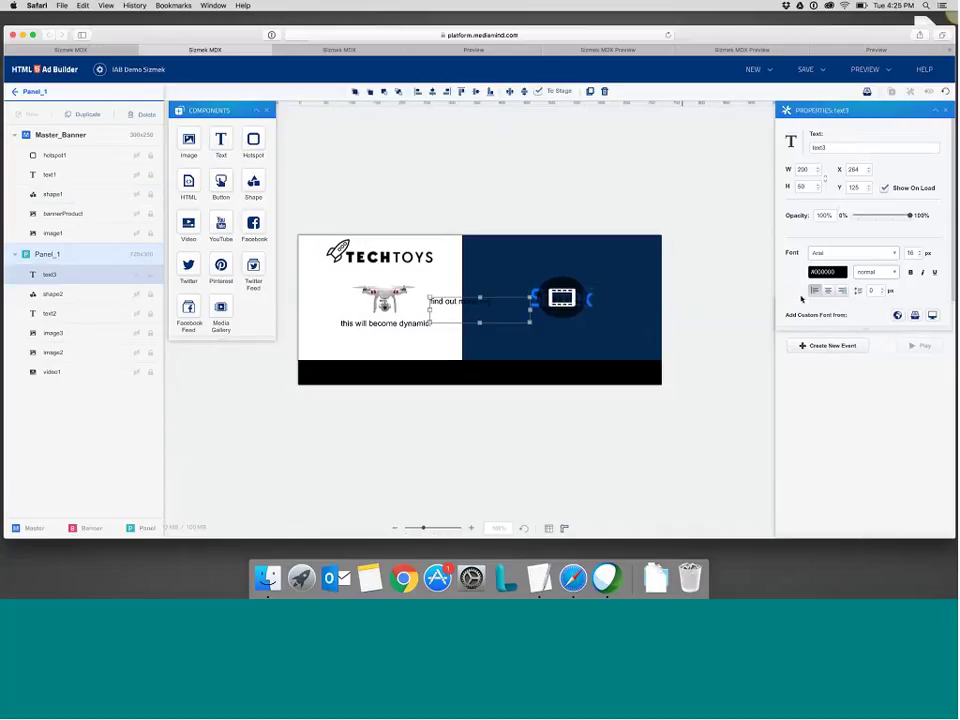
pyautogui.click(827, 271)
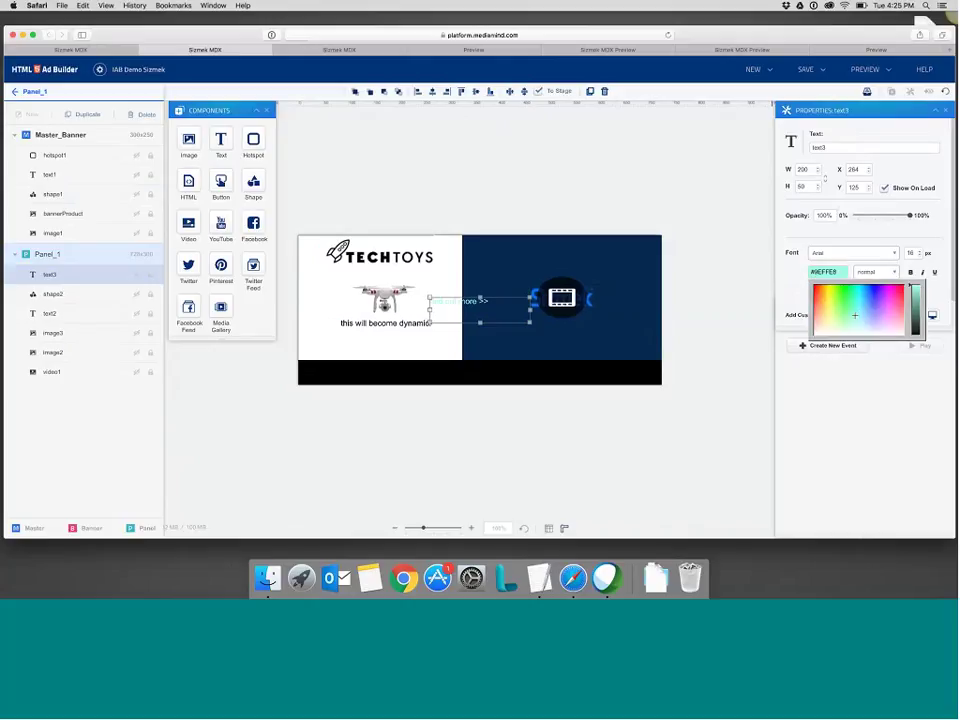
pyautogui.click(814, 334)
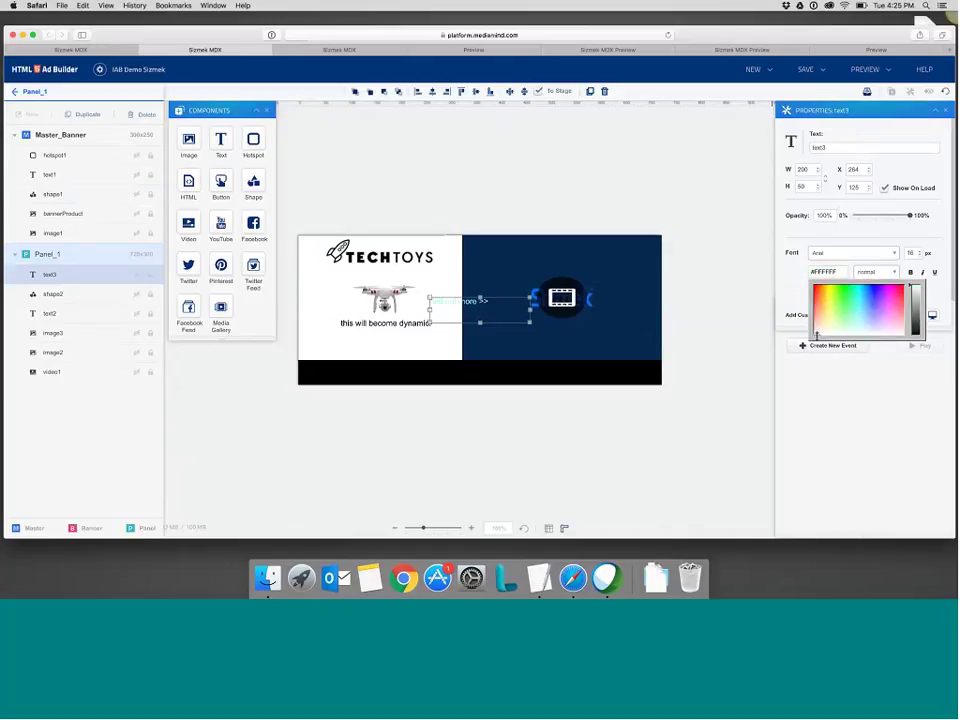
pyautogui.click(782, 285)
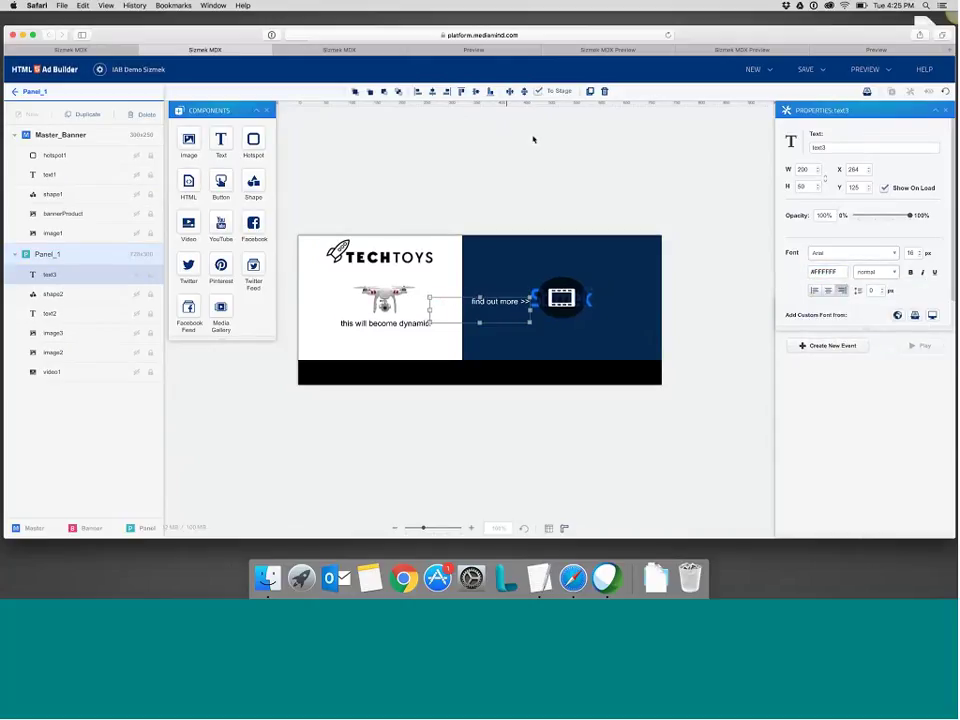
pyautogui.moveTo(500, 310)
pyautogui.mouseDown()
pyautogui.moveTo(623, 374)
pyautogui.moveTo(645, 372)
pyautogui.mouseUp()
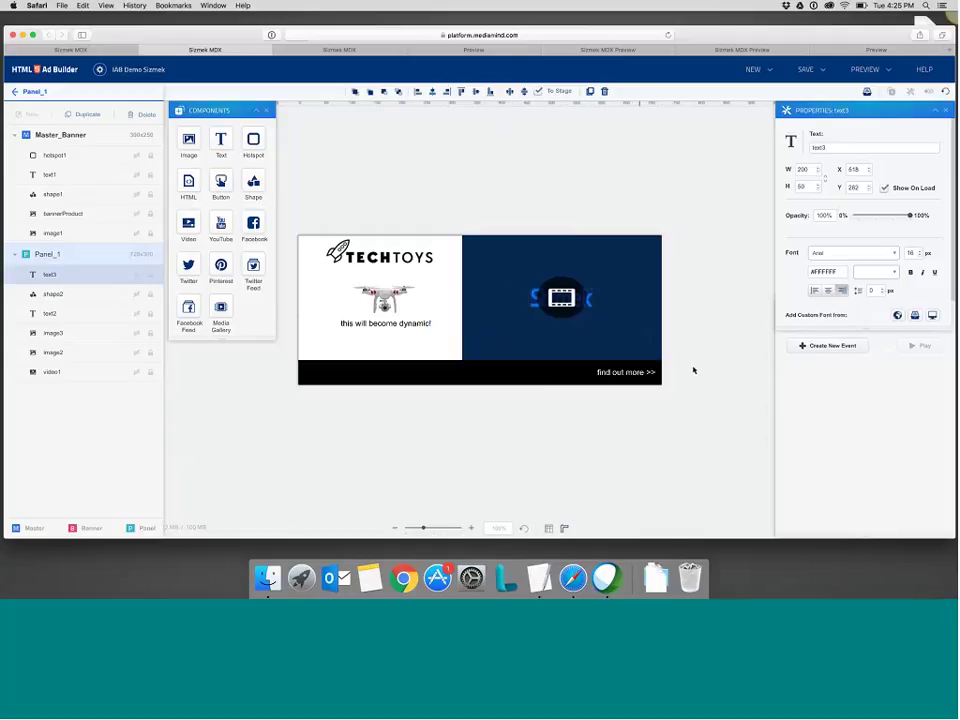
pyautogui.click(692, 369)
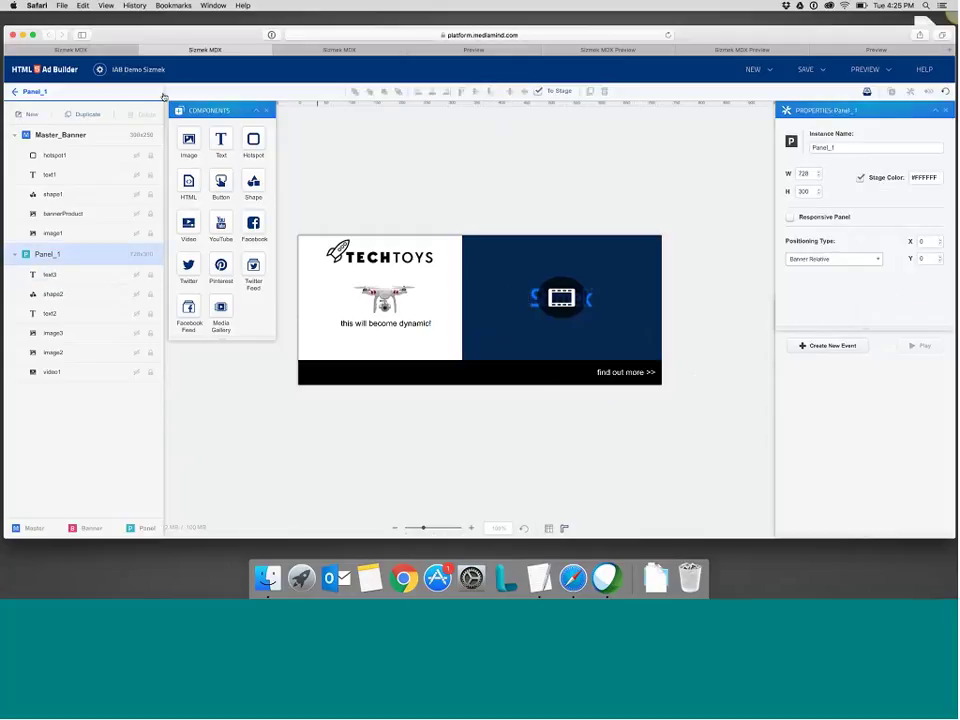
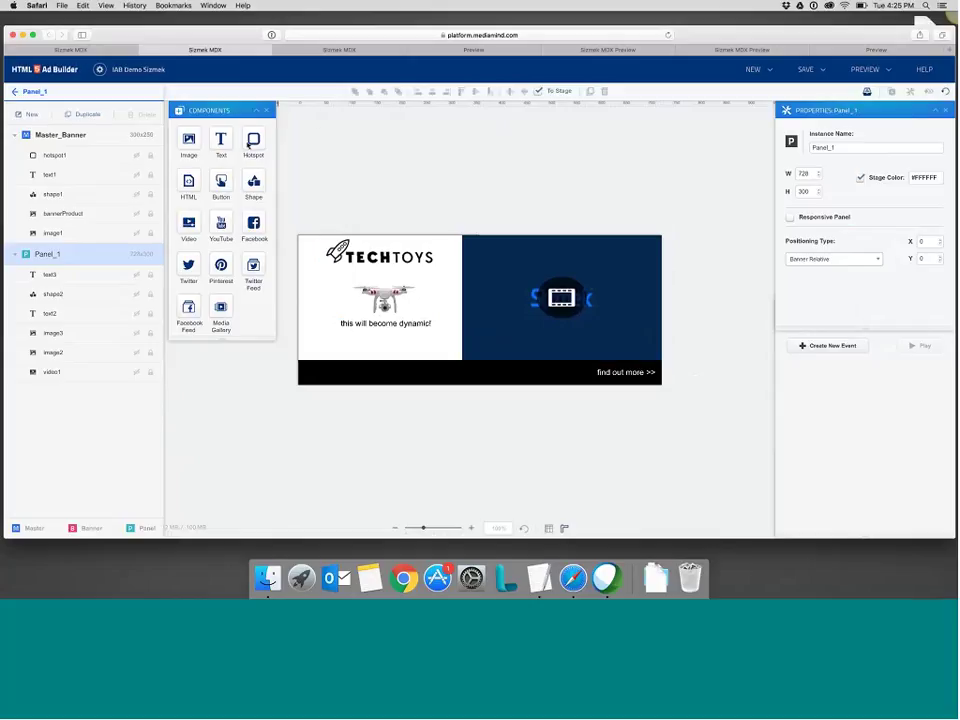
# Add a hotspot covering all of Panel_1, sized 728 wide by 300 high and placed at X 0, Y 0
pyautogui.click(259, 142)
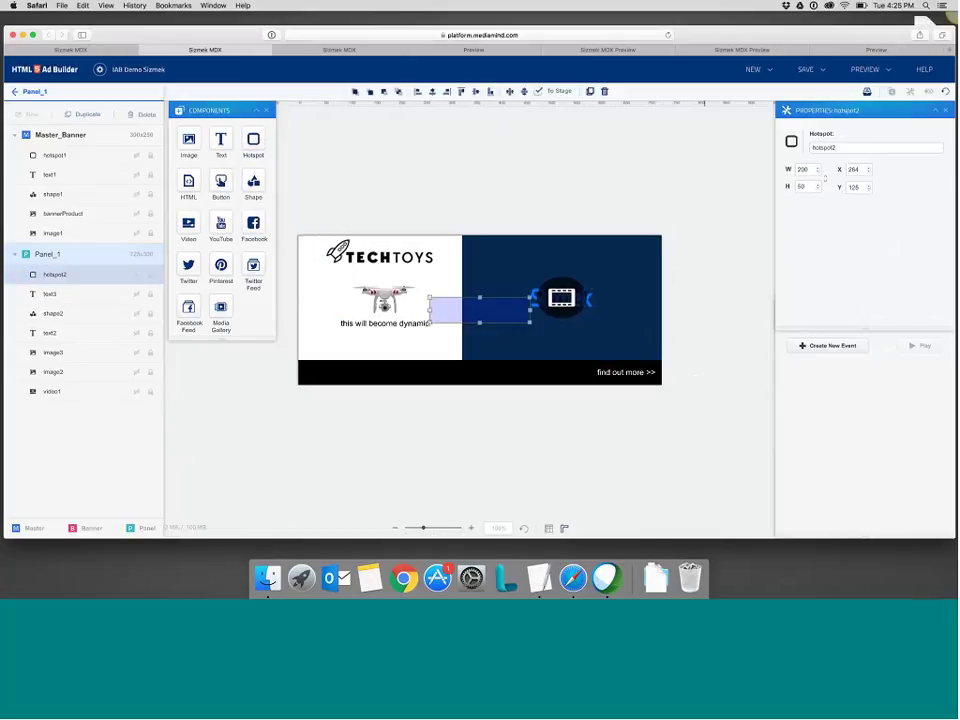
pyautogui.click(803, 169)
pyautogui.write('728')
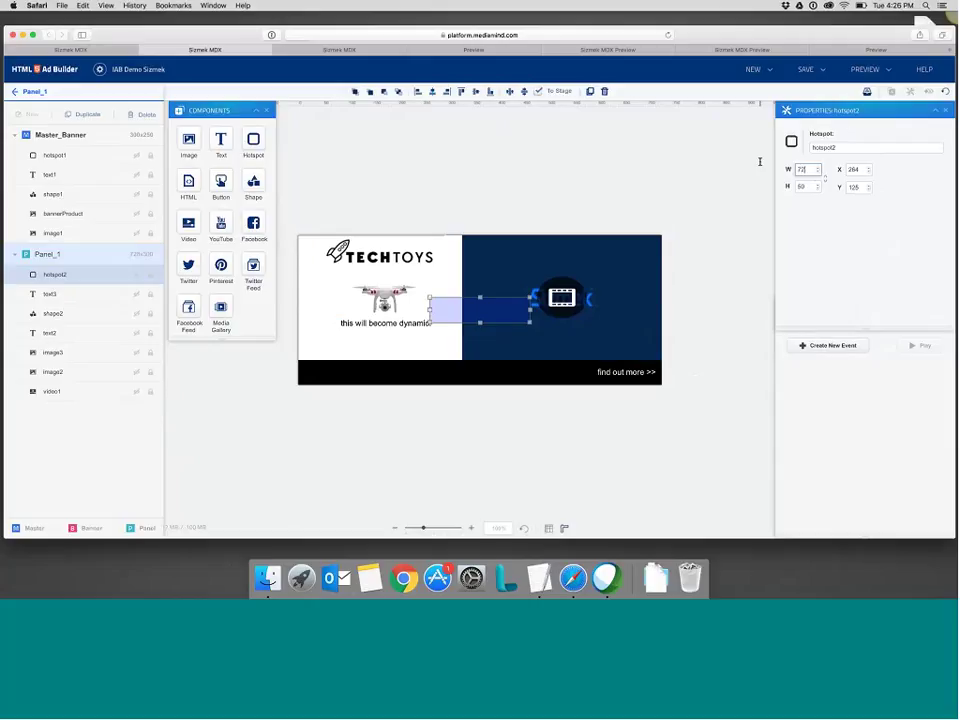
pyautogui.press('Tab')
pyautogui.write('300')
pyautogui.press('Tab')
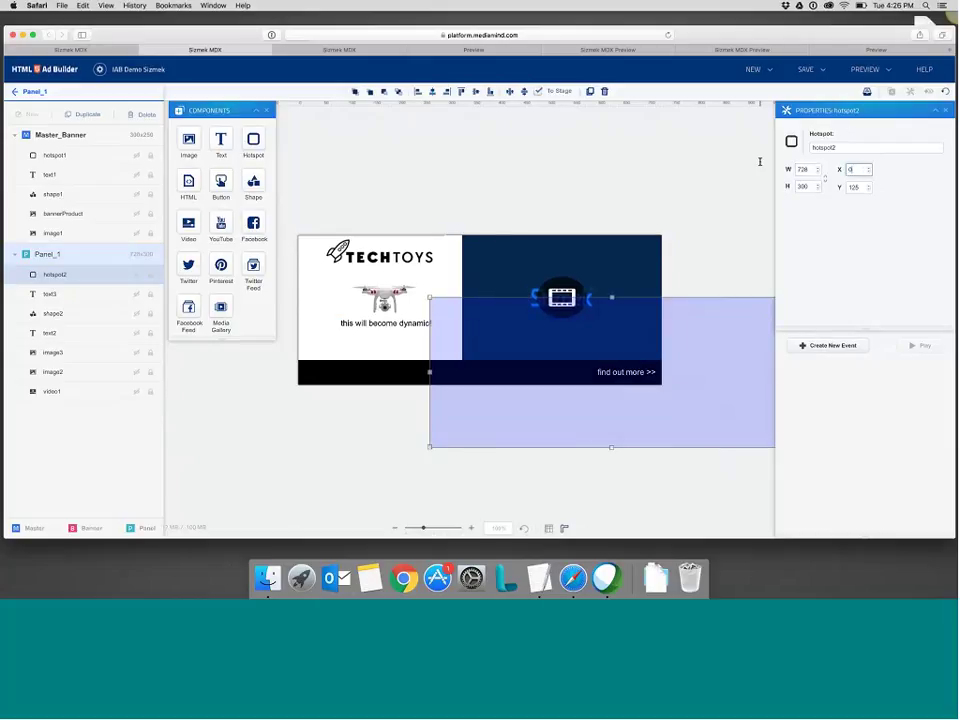
pyautogui.write('0')
pyautogui.press('Tab')
pyautogui.write('0')
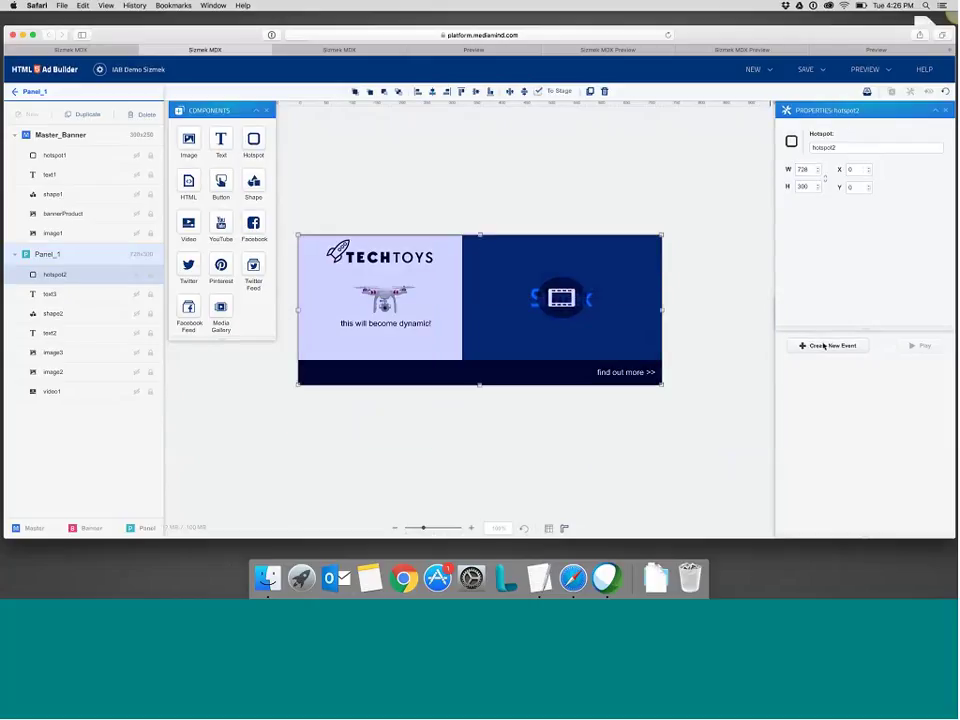
# Give the panel's hotspot a Tap/Click event that triggers a Clickthrough action
pyautogui.click(821, 345)
pyautogui.click(811, 372)
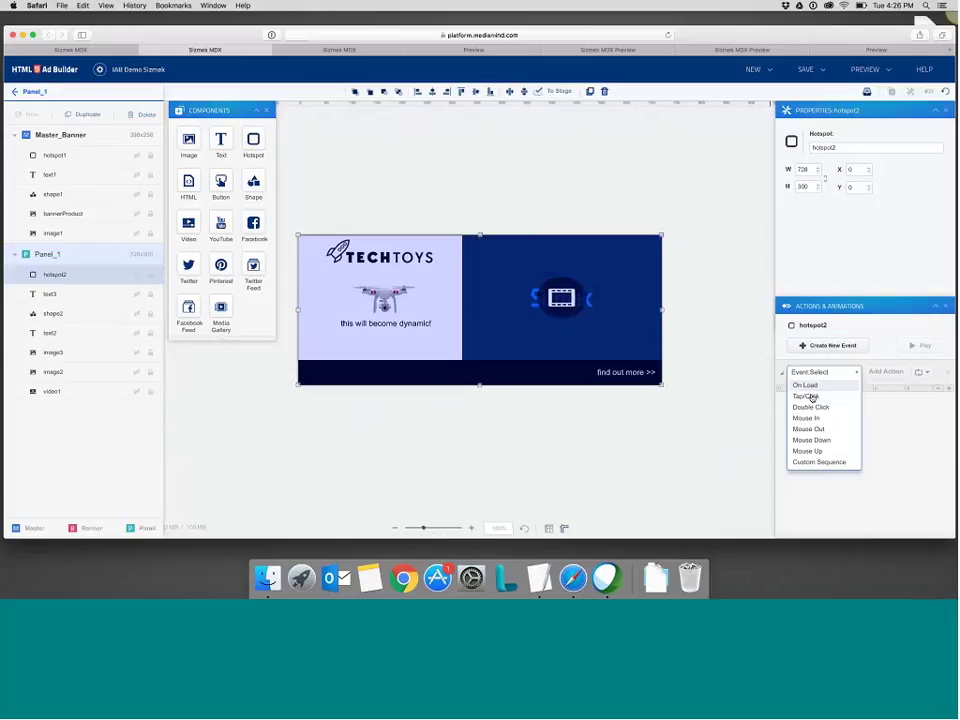
pyautogui.click(810, 396)
pyautogui.click(819, 411)
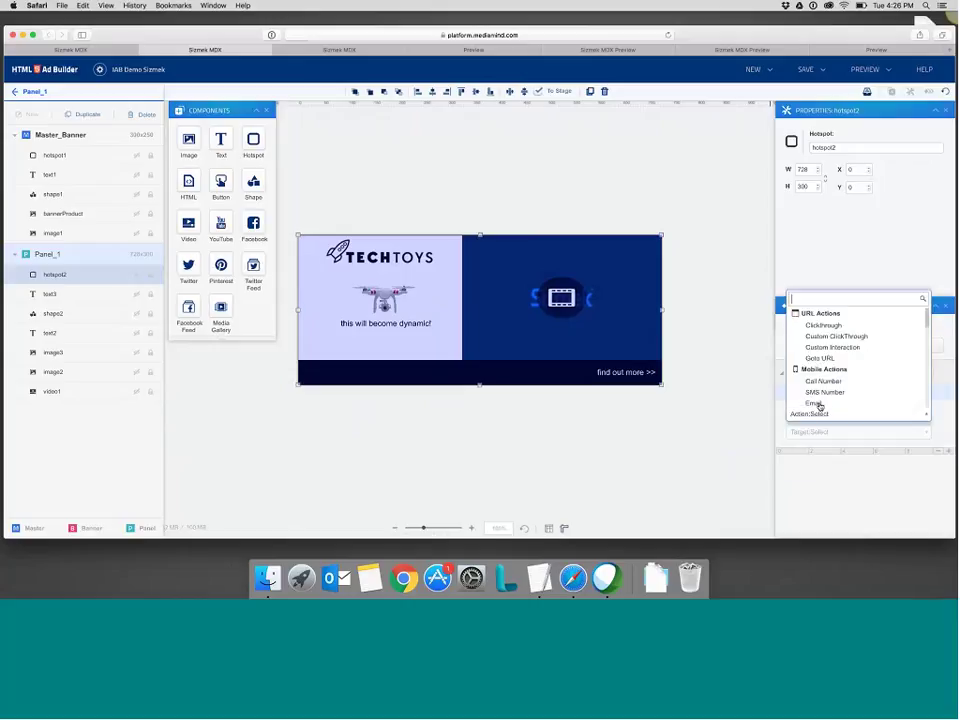
pyautogui.click(822, 326)
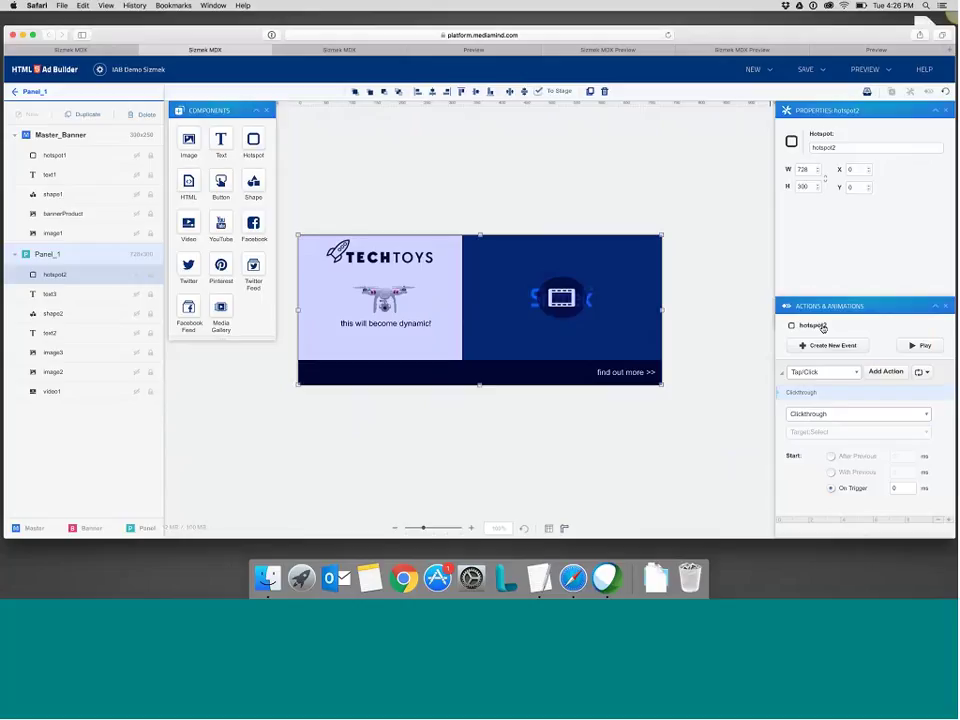
# Make Panel_1 a responsive panel
pyautogui.click(690, 195)
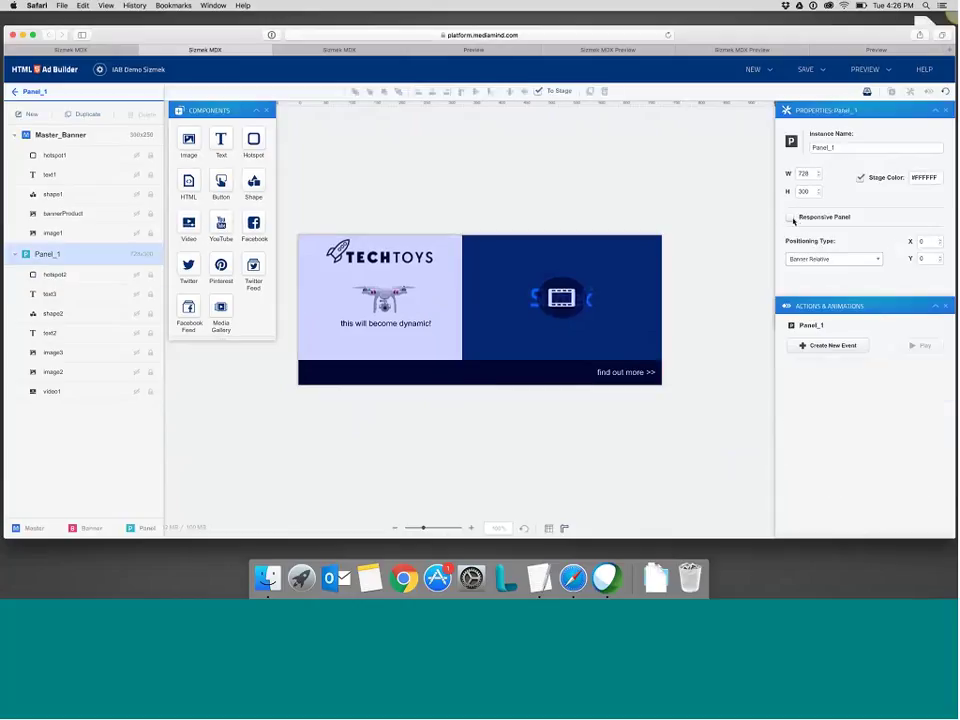
pyautogui.click(792, 218)
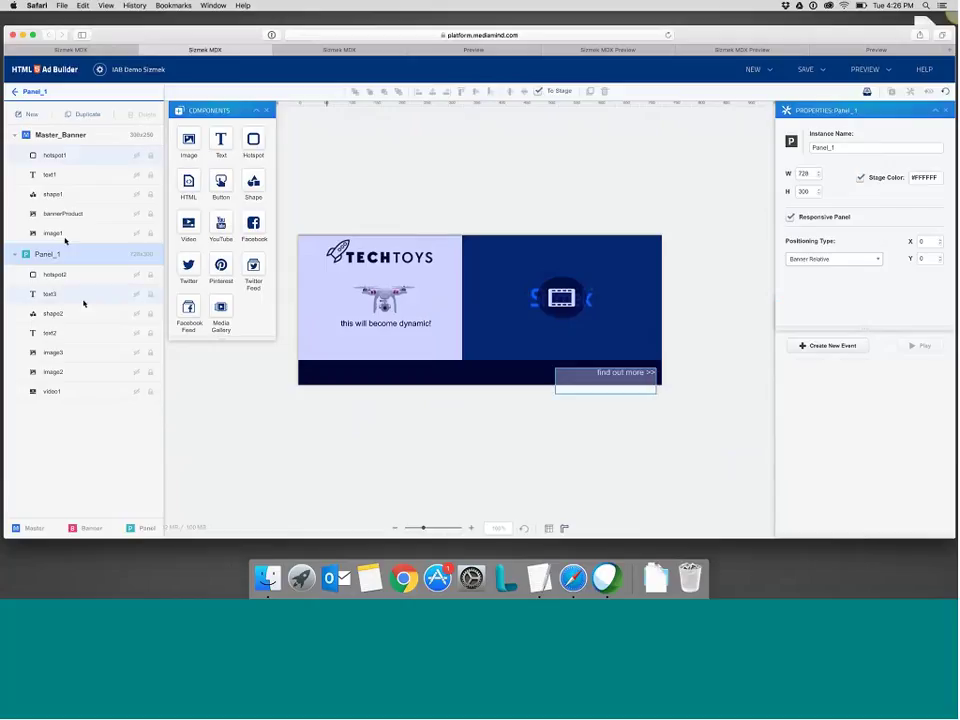
# Mark the bannerProduct image in Master_Banner as a smart item
pyautogui.click(62, 135)
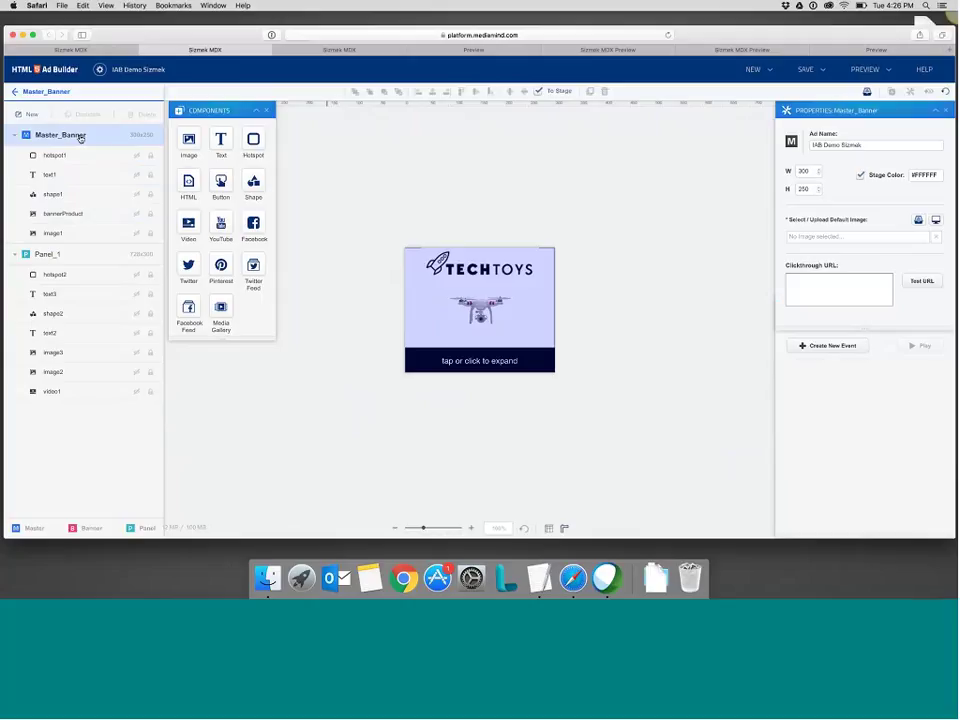
pyautogui.click(65, 216)
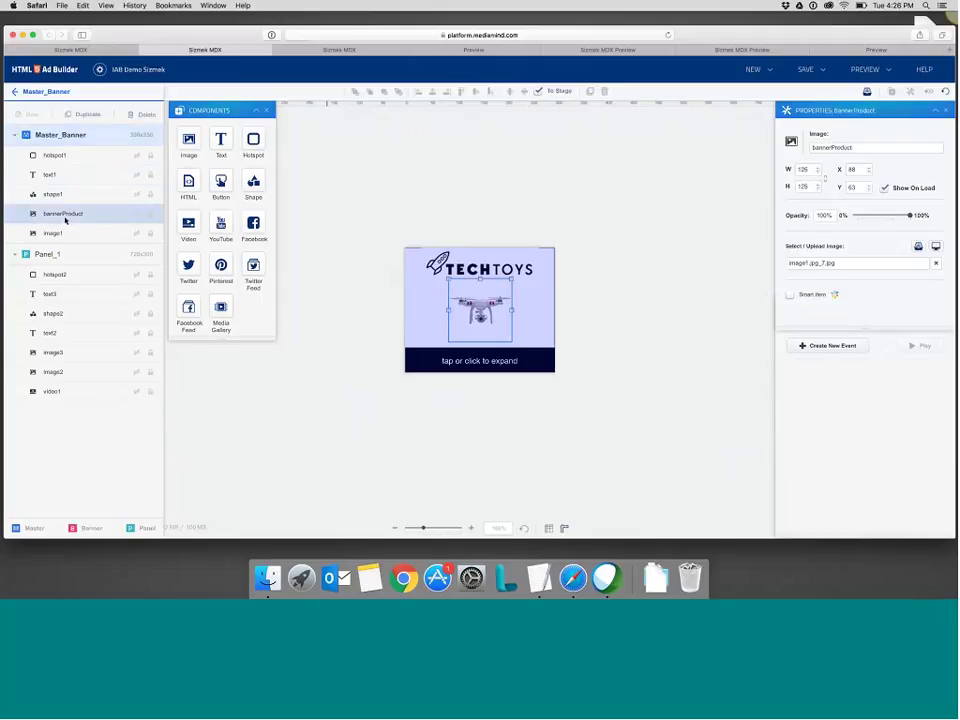
pyautogui.click(790, 296)
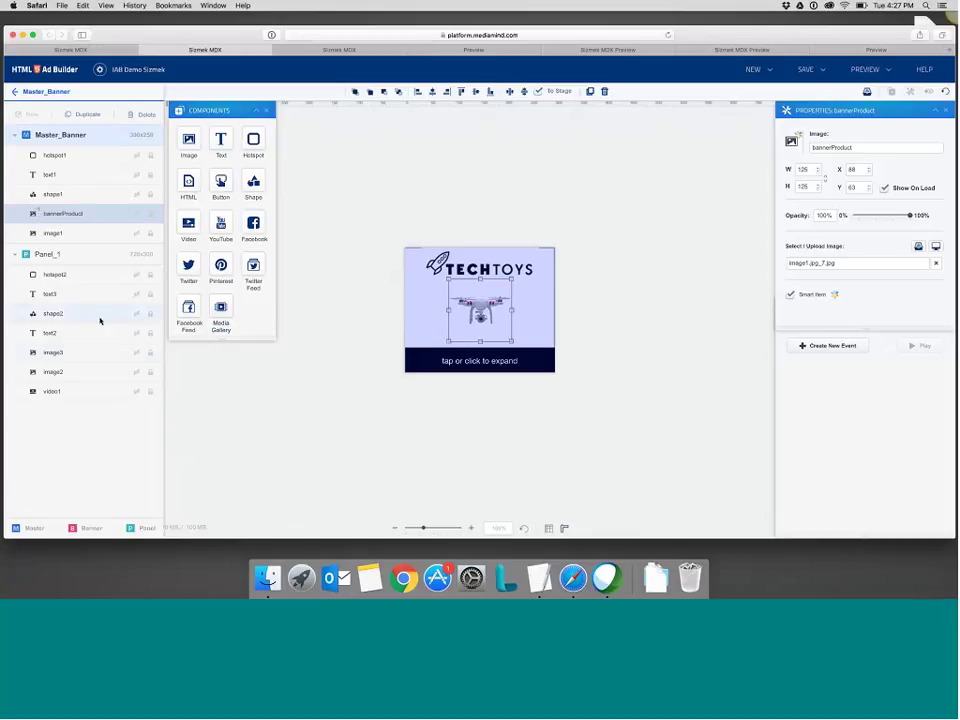
# Rename the drone image in Panel_1 as panelProduct and mark it as a smart item
pyautogui.click(66, 255)
pyautogui.click(70, 354)
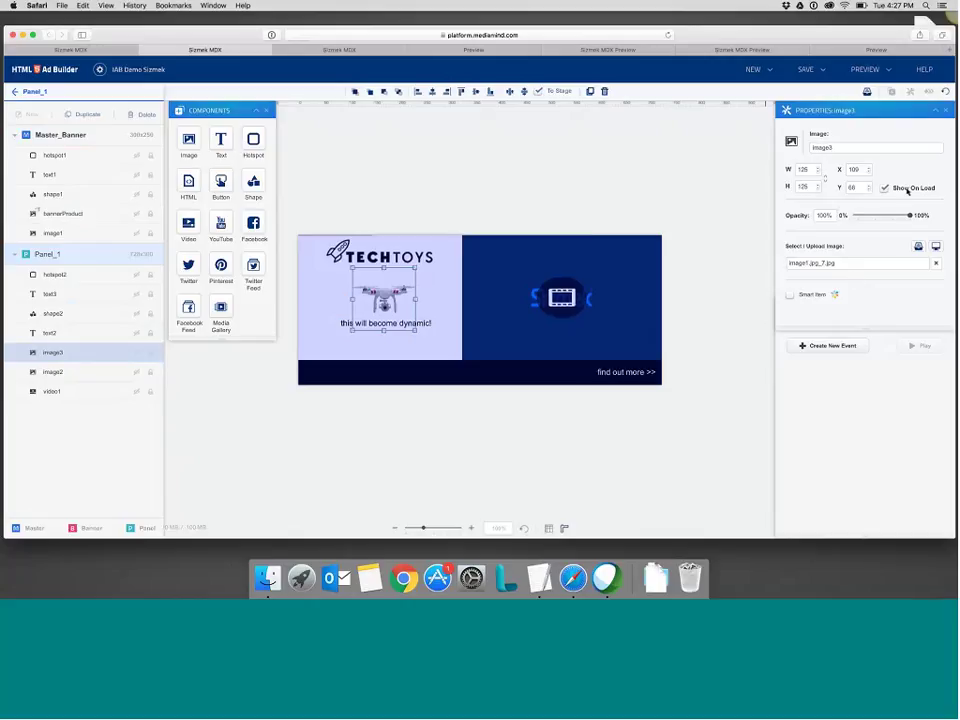
pyautogui.click(835, 150)
pyautogui.press('super+a')
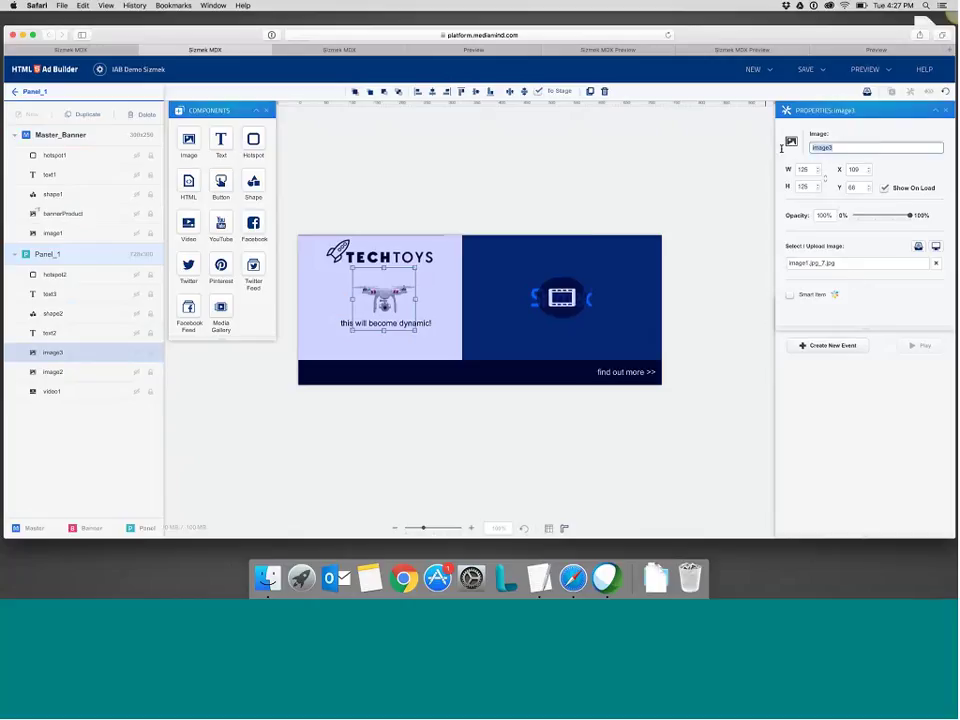
pyautogui.write('panelProduct')
pyautogui.press('Return')
pyautogui.click(790, 295)
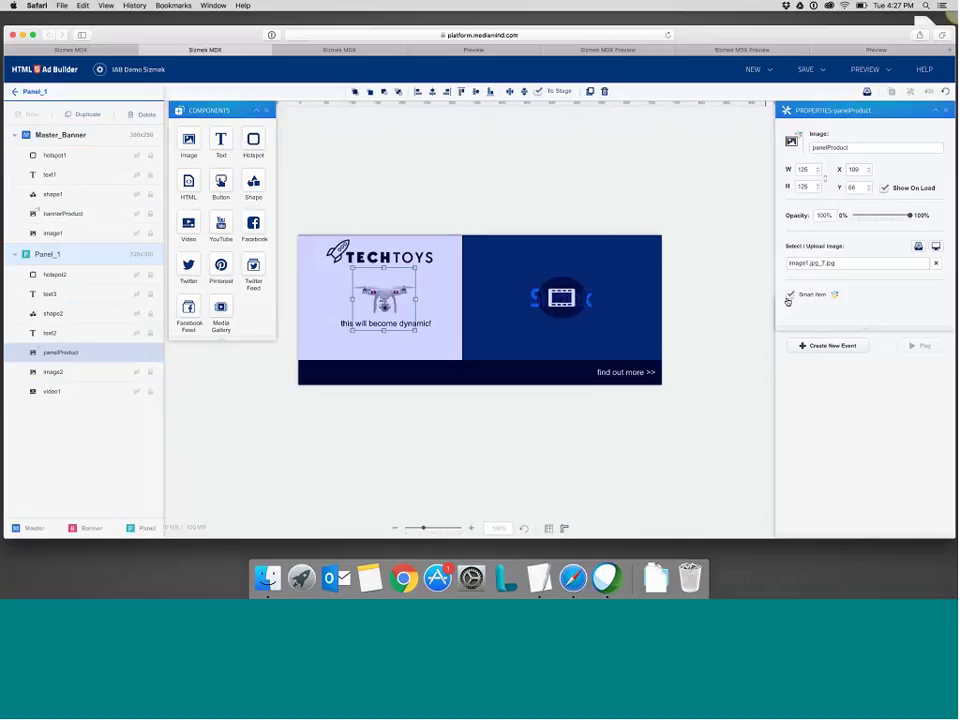
# Rename the "this will become dynamic!" text in Panel_1 as smartCopy and mark it as a smart item
pyautogui.click(70, 335)
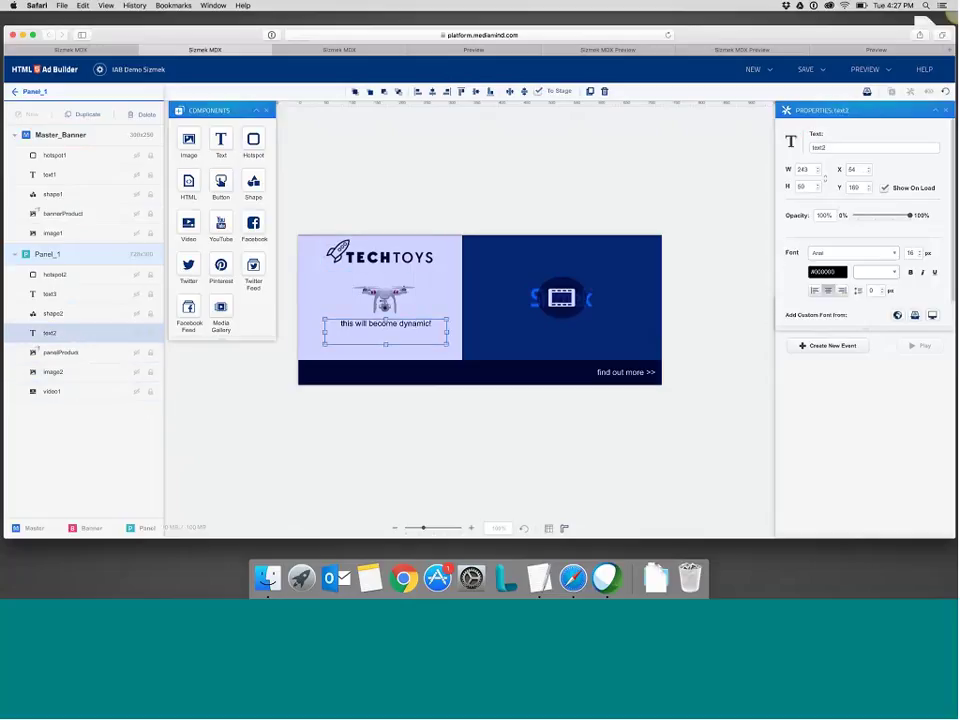
pyautogui.doubleClick(822, 147)
pyautogui.write('sm')
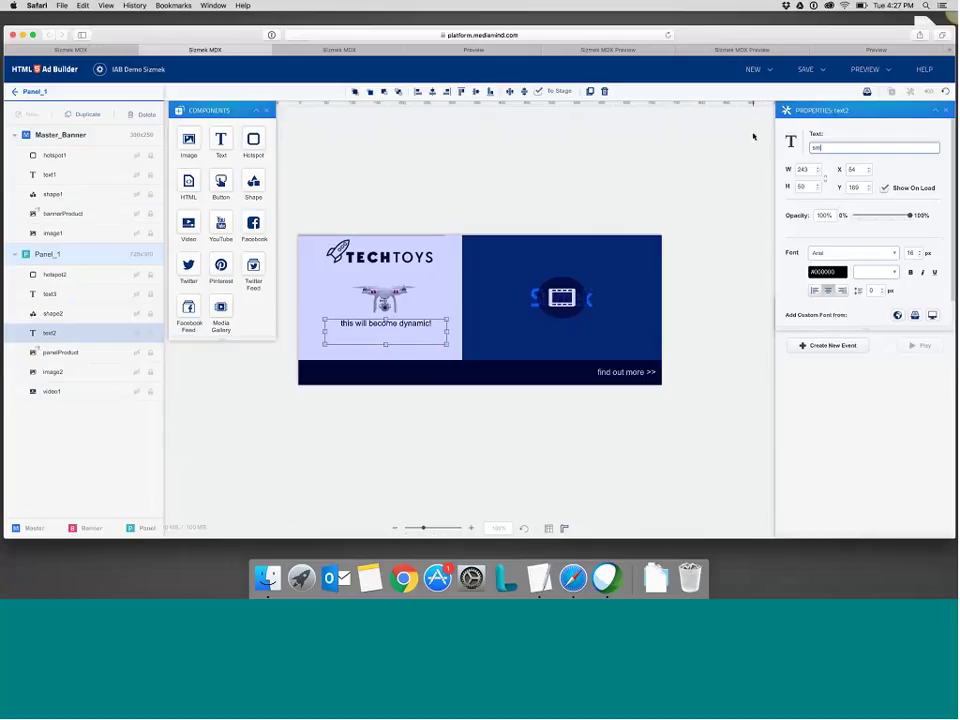
pyautogui.write('artCopy')
pyautogui.press('Return')
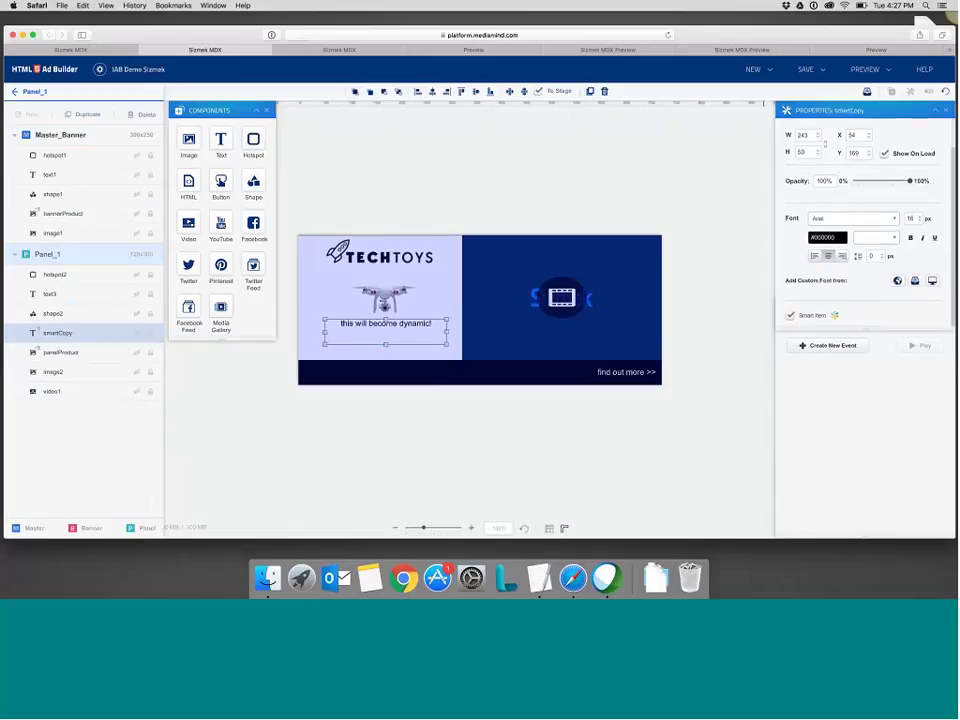
pyautogui.click(230, 420)
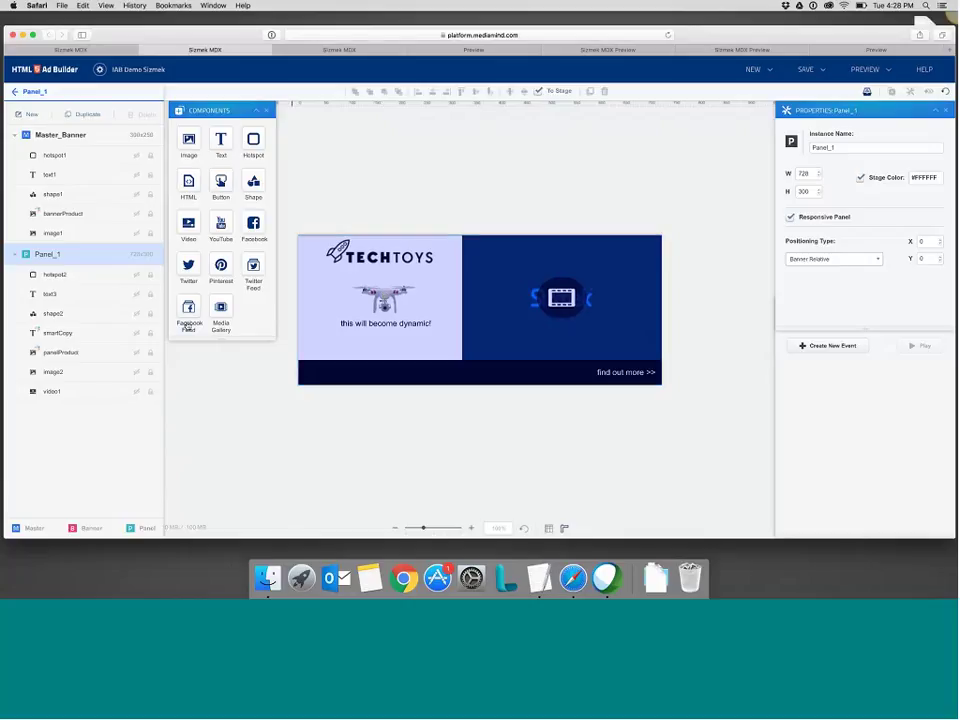
# Turn off Show On Load for the TechToys logo image in Panel_1
pyautogui.click(86, 261)
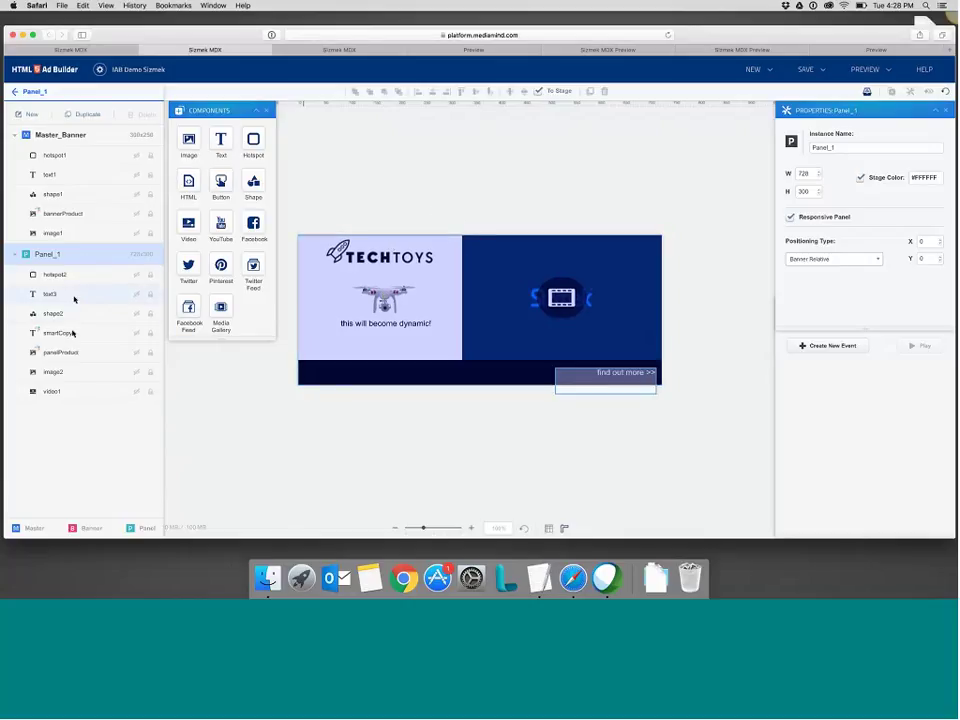
pyautogui.click(68, 375)
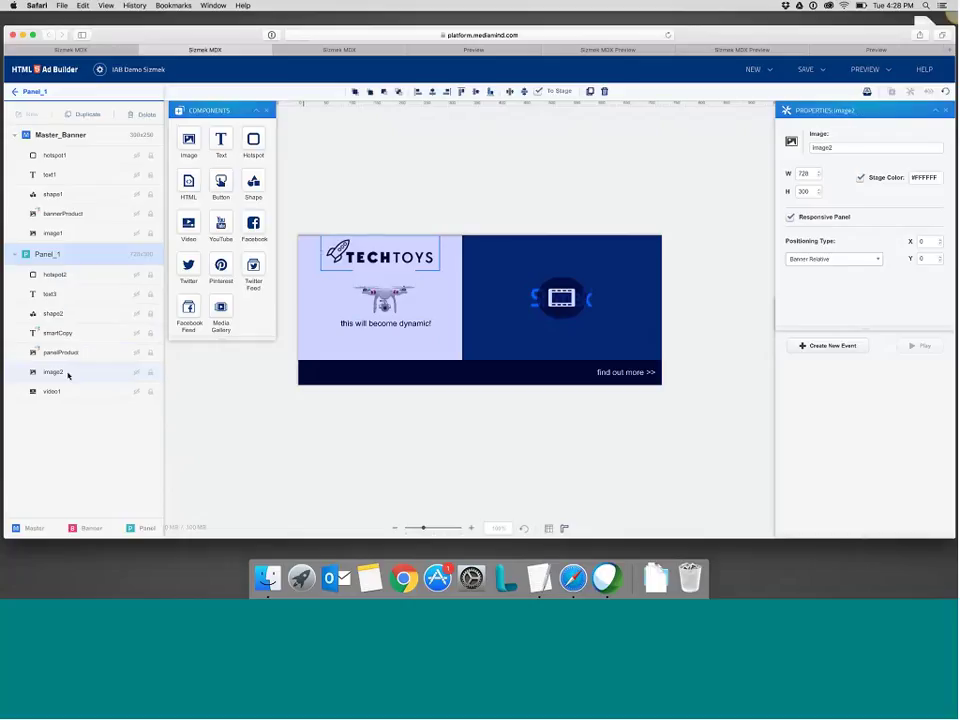
pyautogui.click(884, 189)
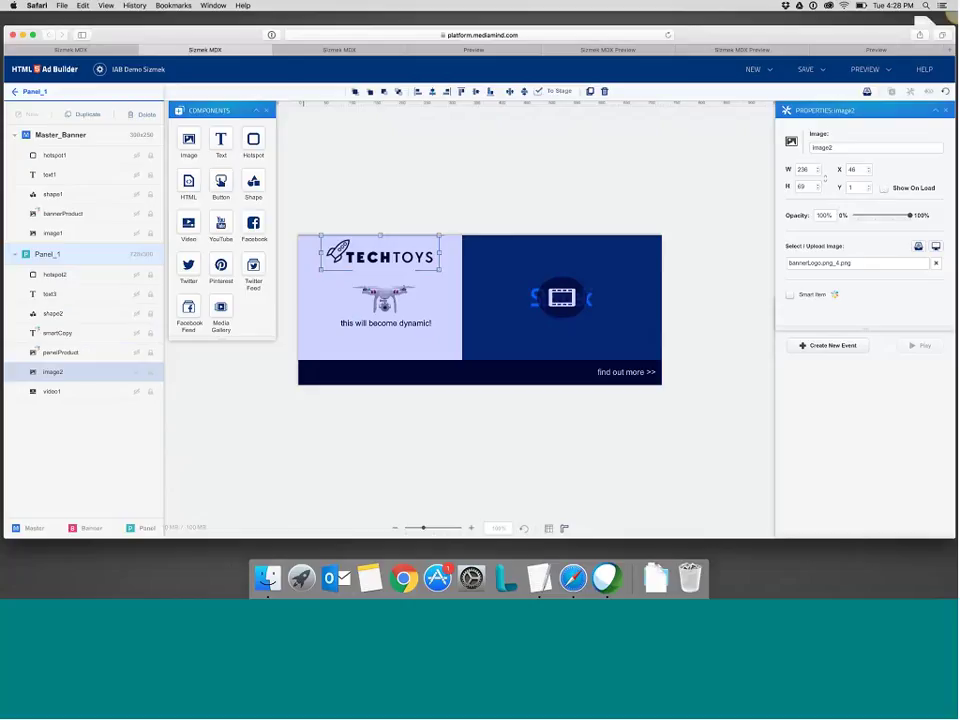
pyautogui.click(748, 317)
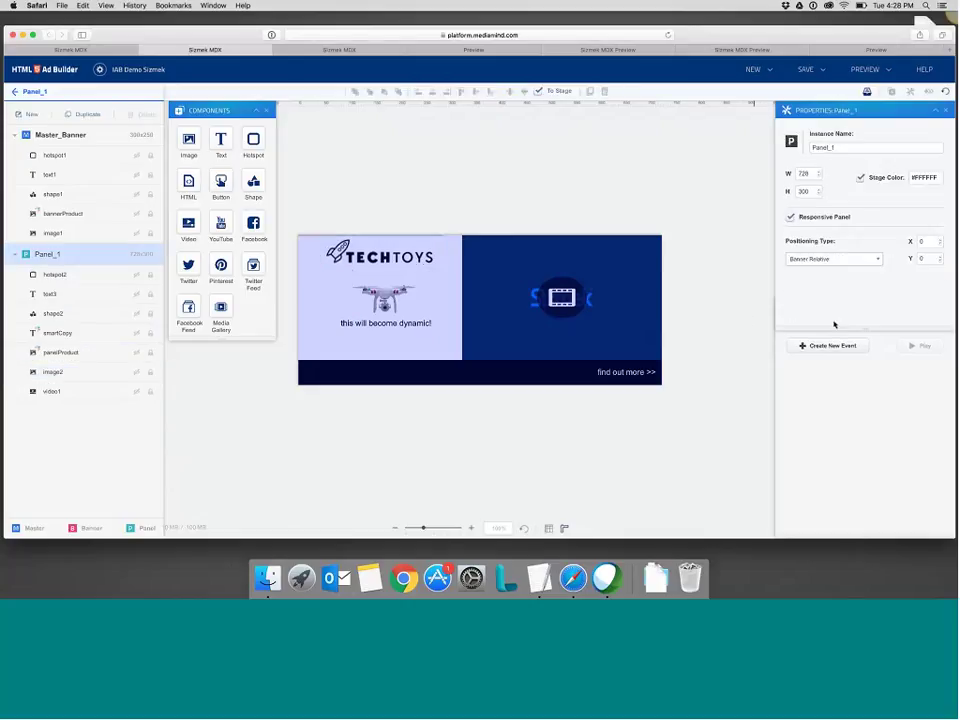
# Create an On Expand event for Panel_1
pyautogui.moveTo(862, 319); pyautogui.dragTo(860, 298)
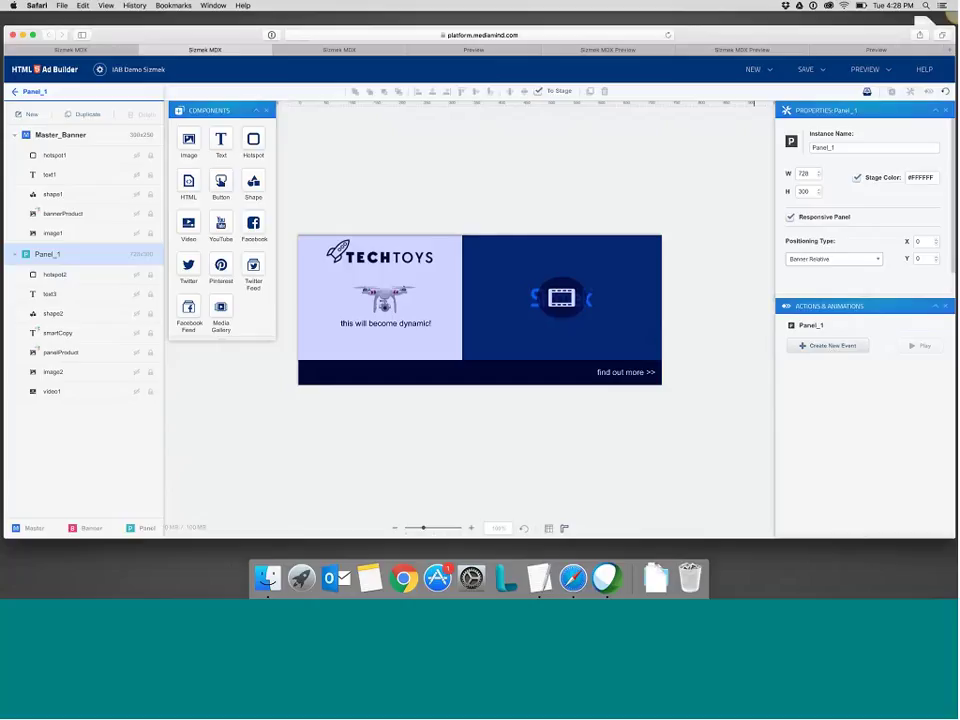
pyautogui.click(842, 348)
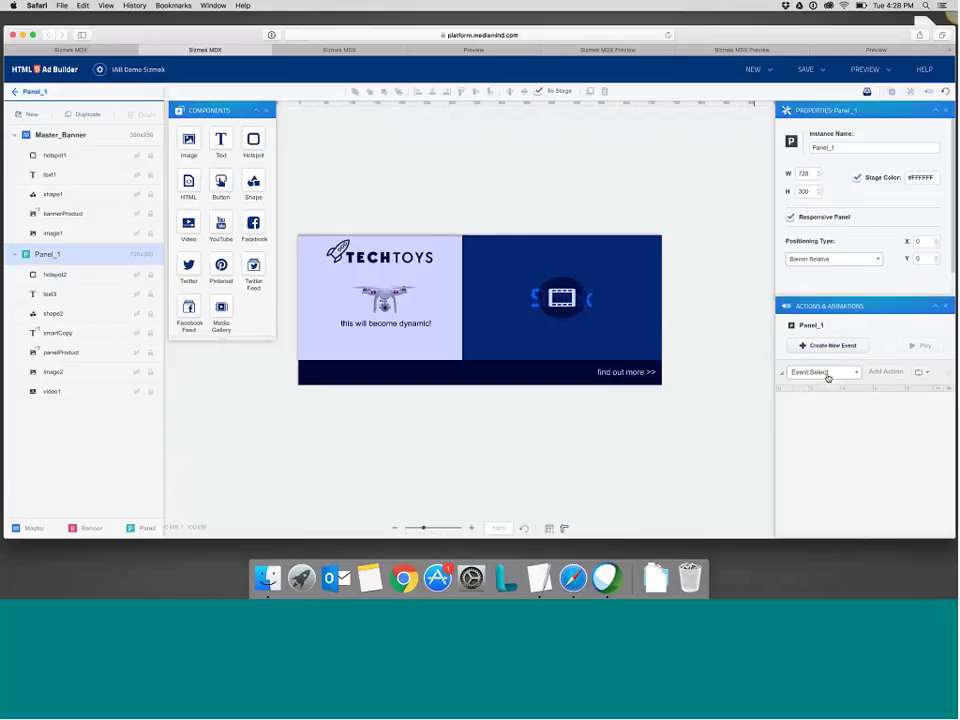
pyautogui.click(826, 374)
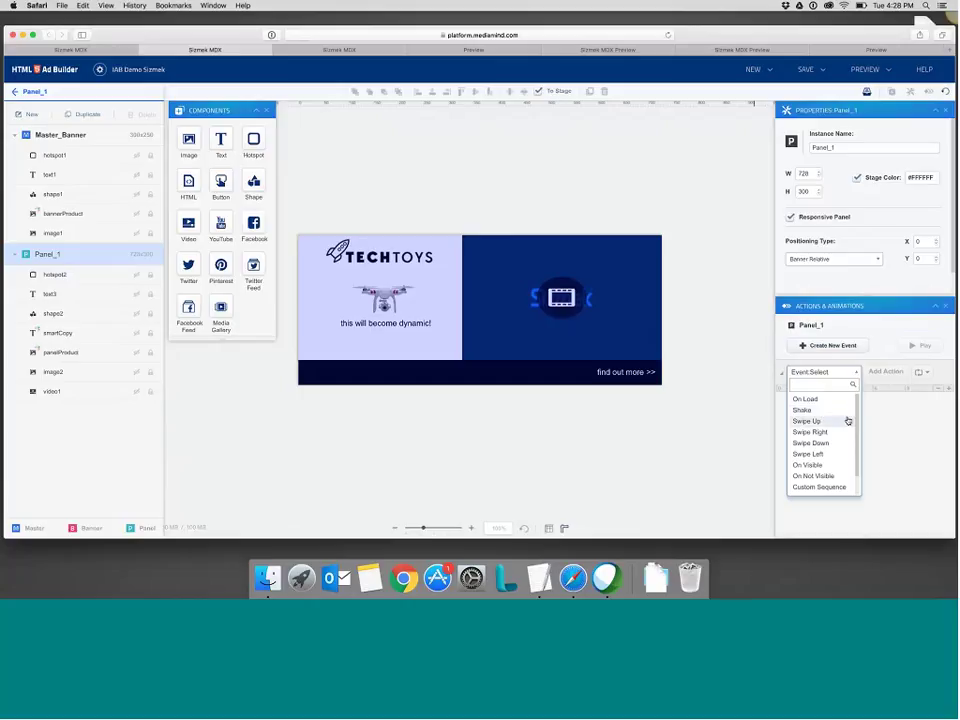
pyautogui.scroll(-2, 835, 477)
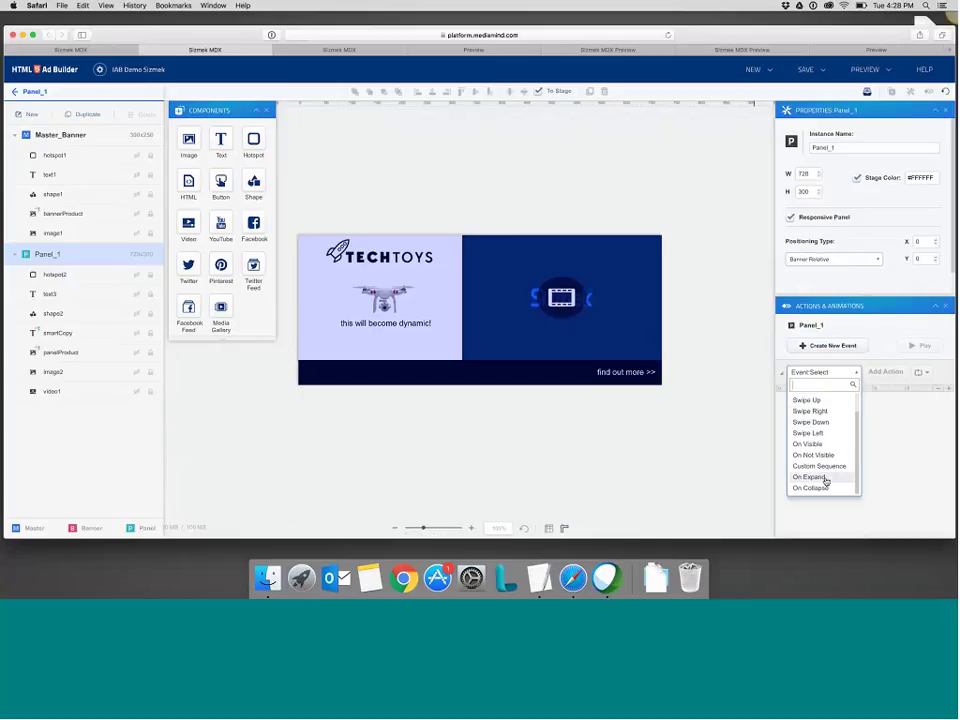
pyautogui.click(826, 478)
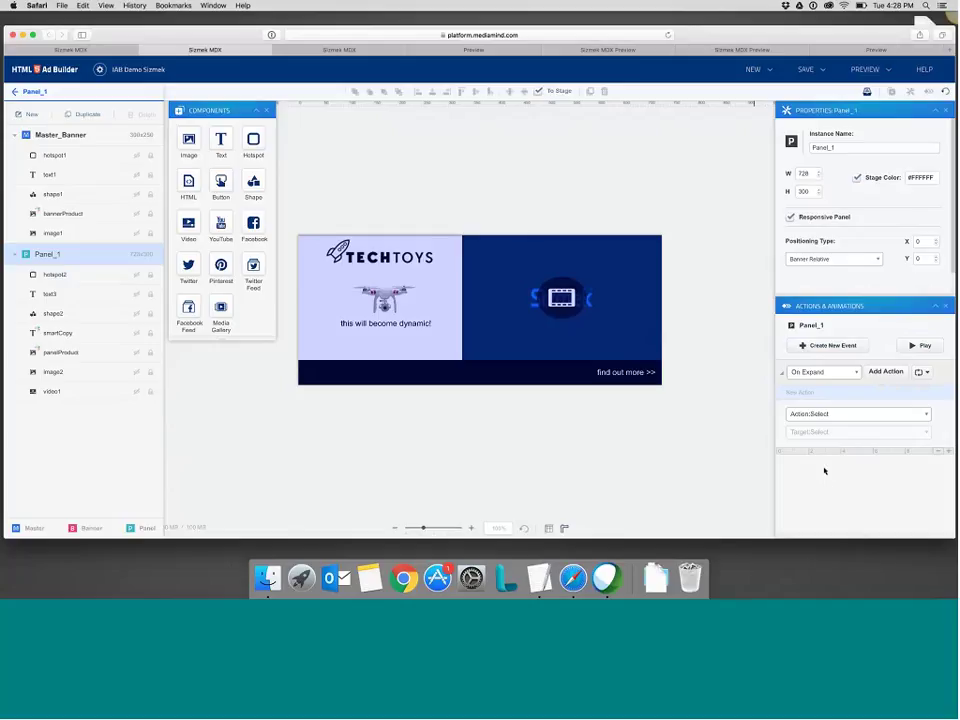
pyautogui.click(825, 374)
pyautogui.scroll(1, 825, 408)
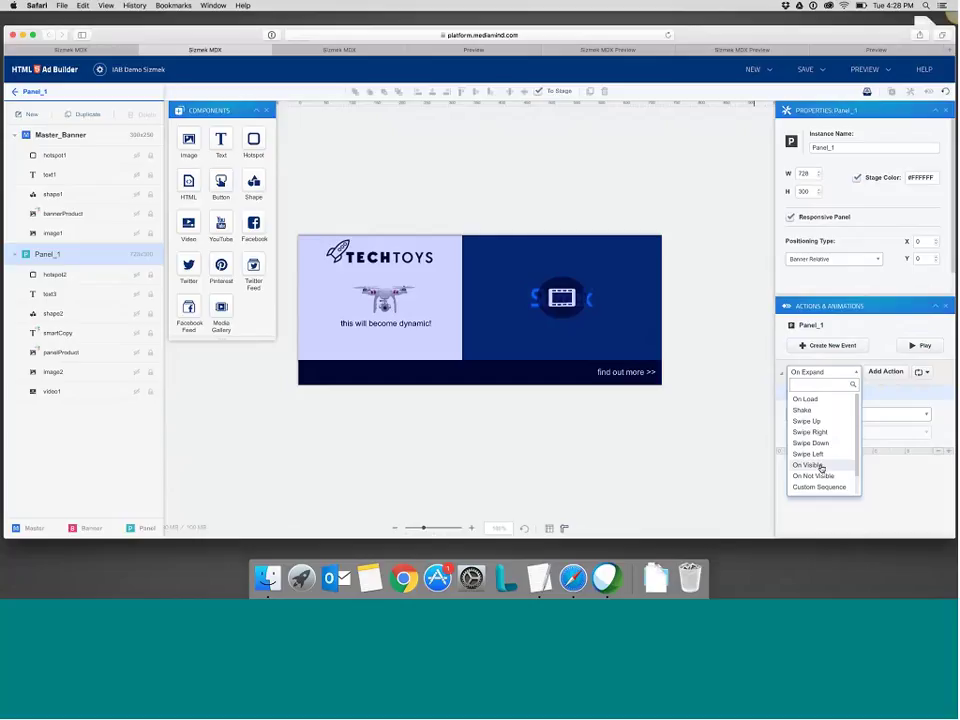
pyautogui.scroll(-2, 853, 450)
pyautogui.click(880, 478)
# Set the action of Panel_1's On Expand event to the Fade In animation
pyautogui.click(845, 414)
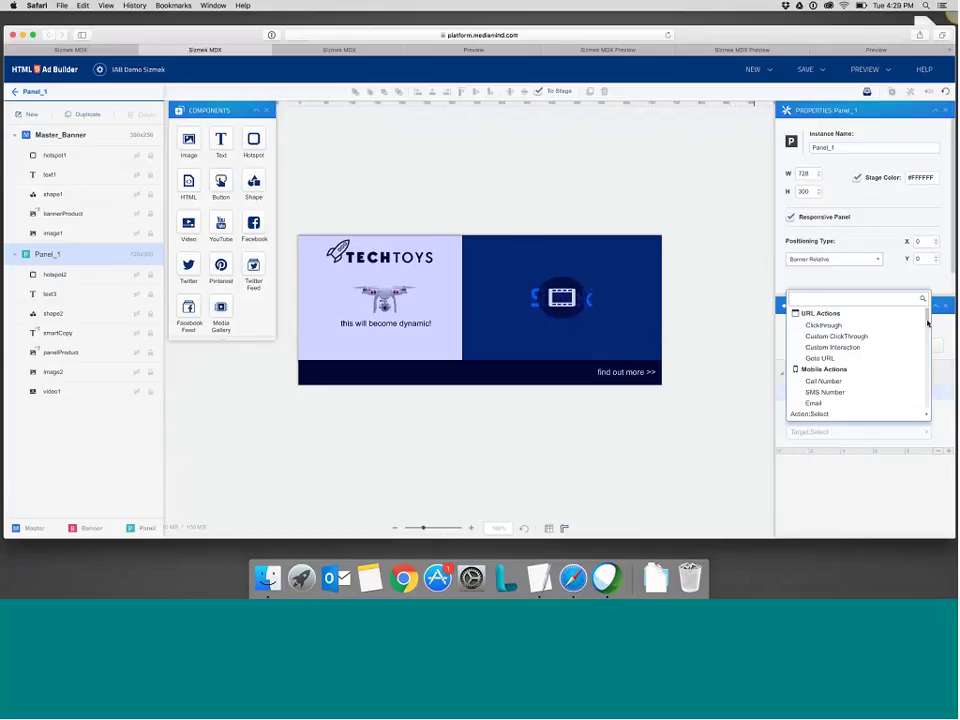
pyautogui.scroll(-5, 925, 365)
pyautogui.scroll(-3, 932, 375)
pyautogui.scroll(3, 932, 377)
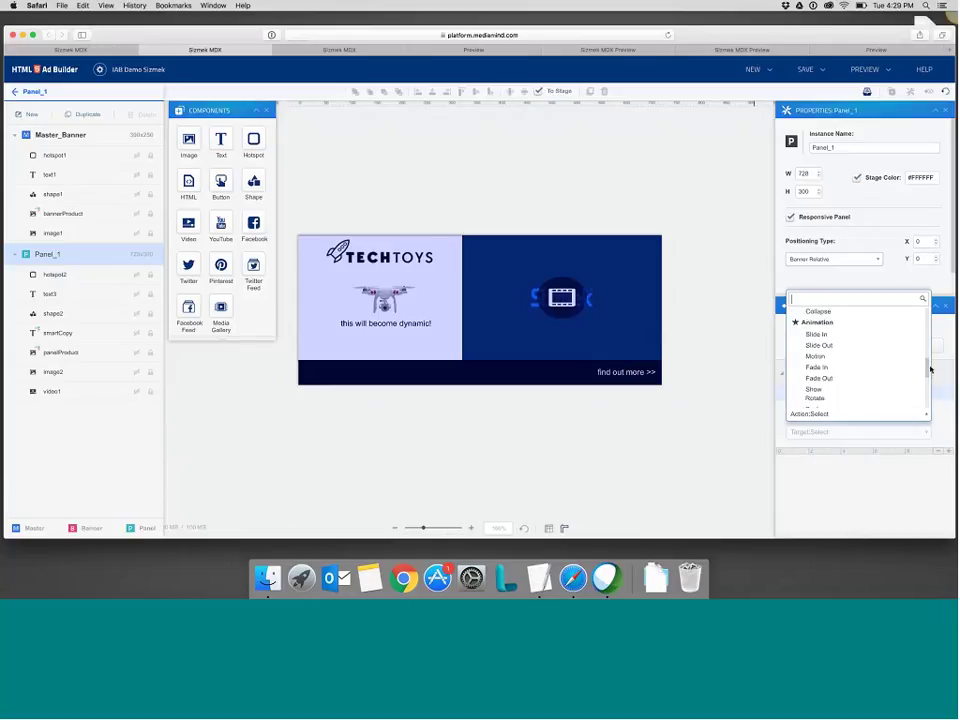
pyautogui.scroll(-1, 930, 380)
pyautogui.scroll(-2, 930, 378)
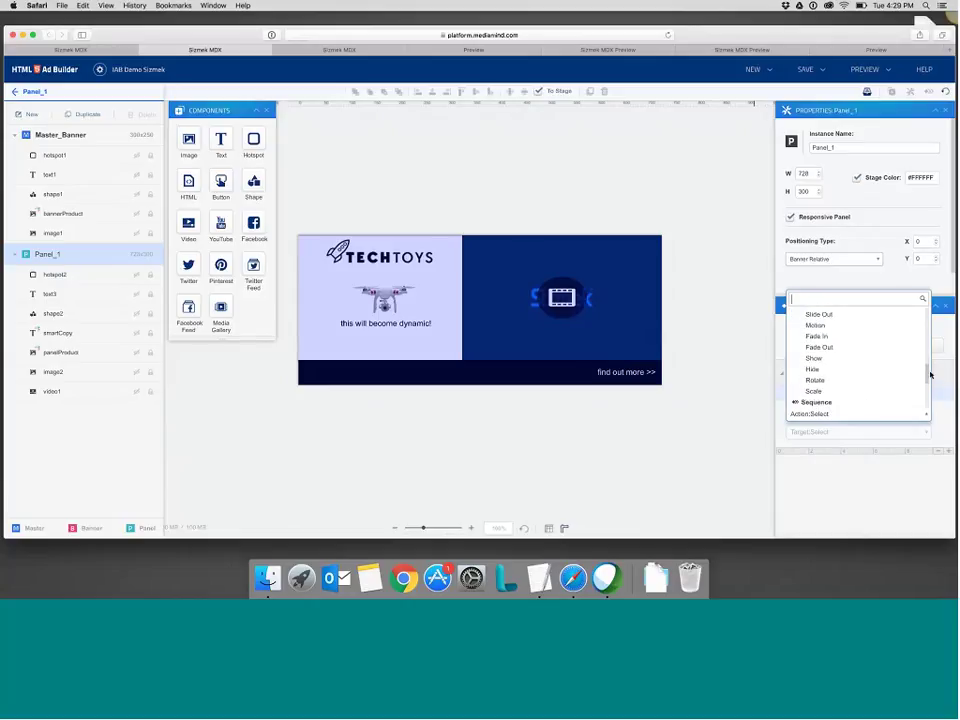
pyautogui.scroll(2, 930, 378)
pyautogui.scroll(-1, 930, 378)
pyautogui.scroll(1, 930, 378)
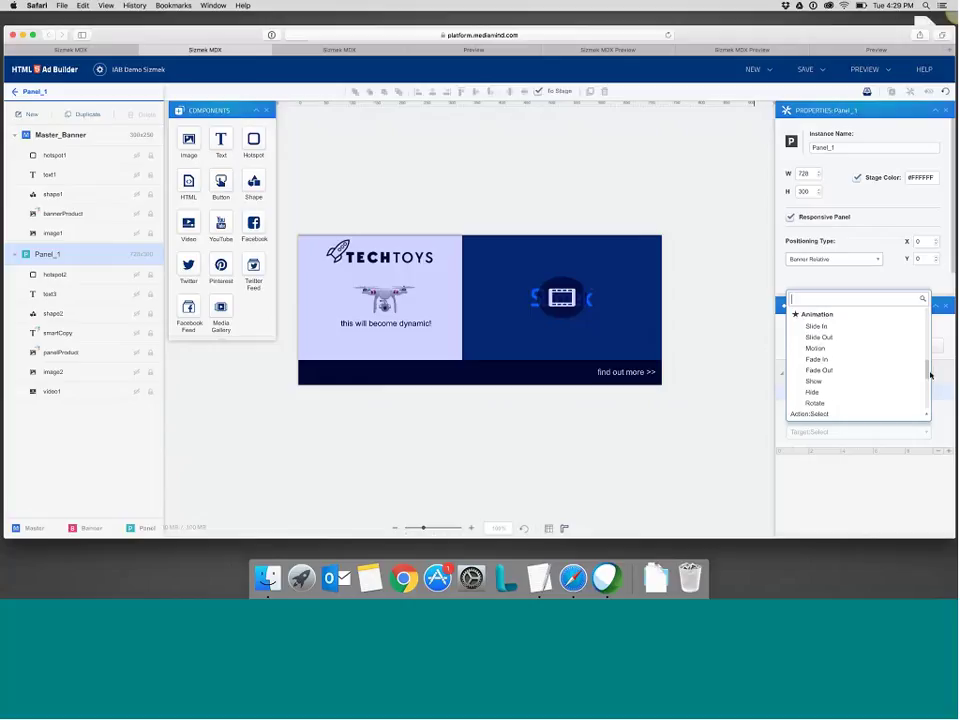
pyautogui.scroll(-1, 930, 376)
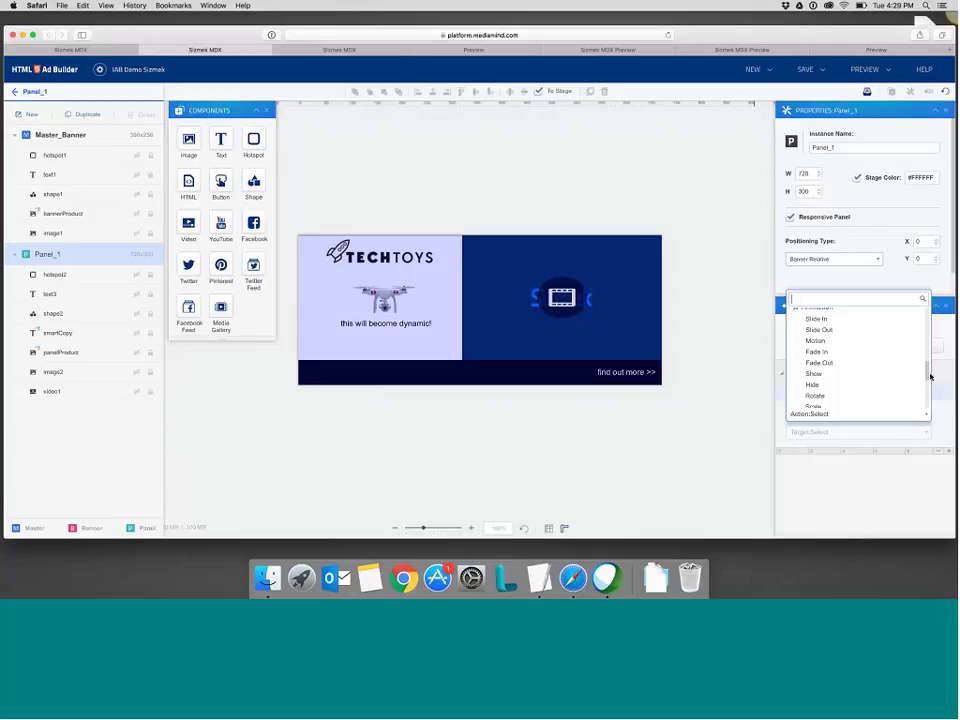
pyautogui.click(837, 352)
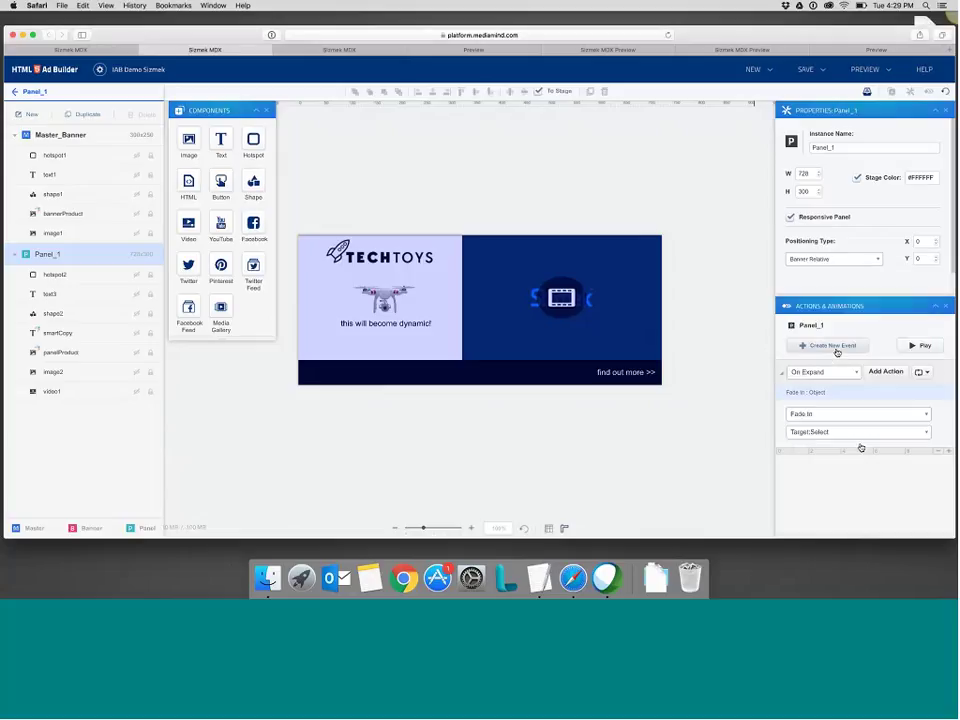
# Target the On Expand Fade In action at image2 and give it Ease In easing
pyautogui.click(830, 433)
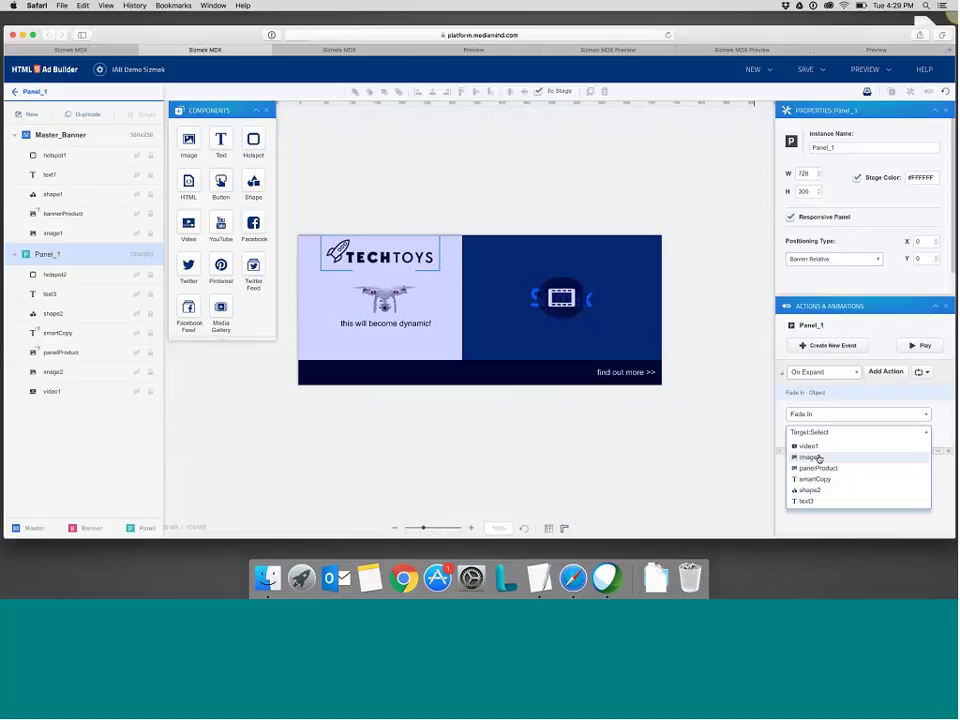
pyautogui.click(818, 458)
pyautogui.scroll(-3, 818, 458)
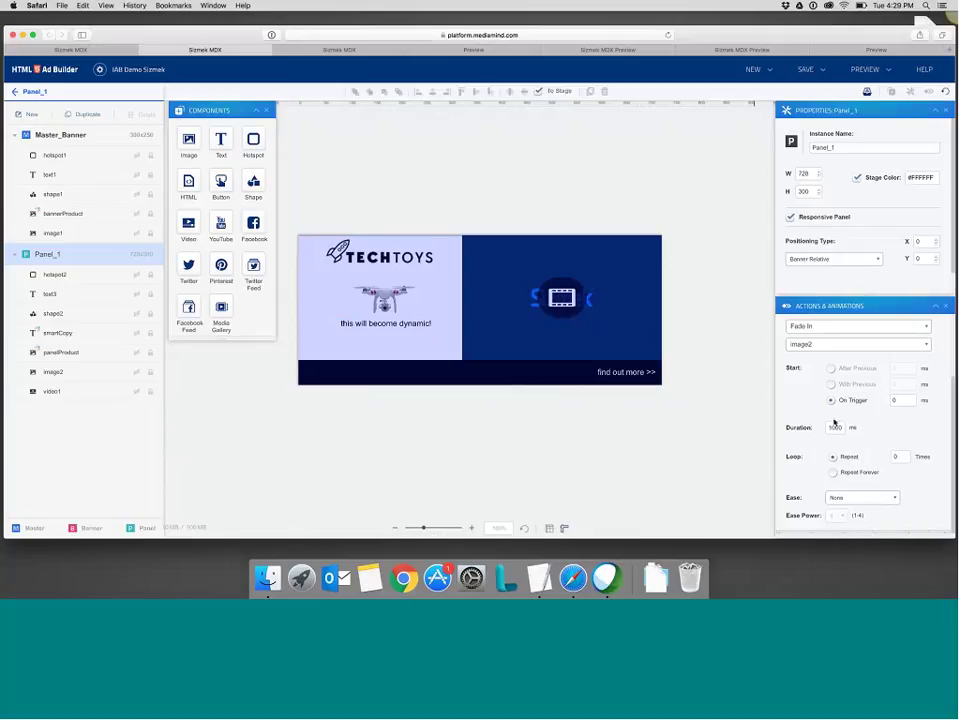
pyautogui.click(862, 499)
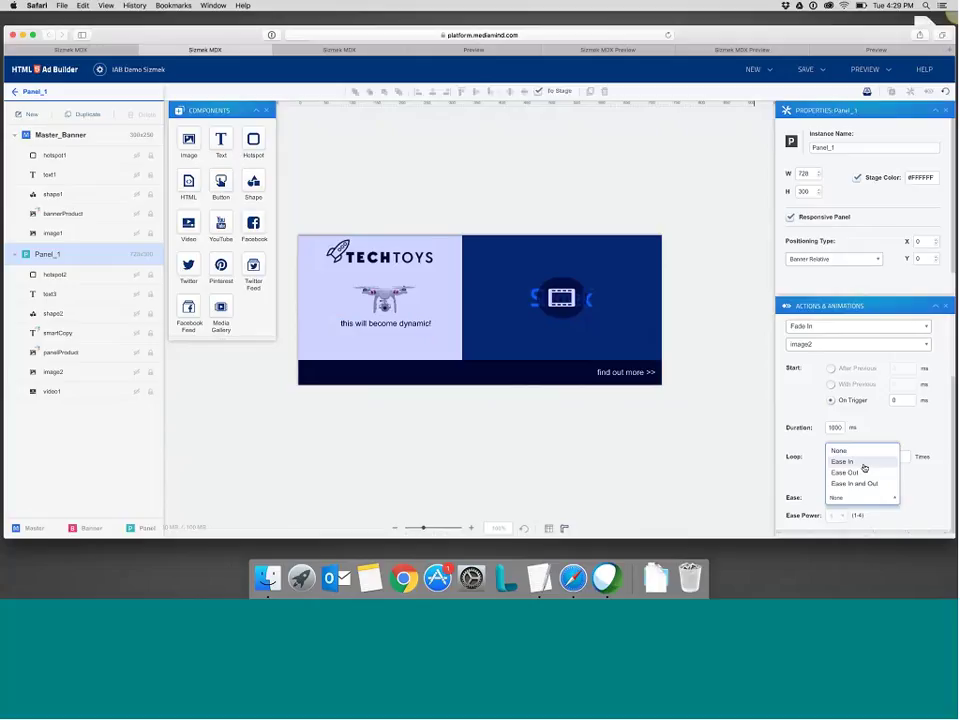
pyautogui.click(864, 468)
pyautogui.scroll(2, 872, 449)
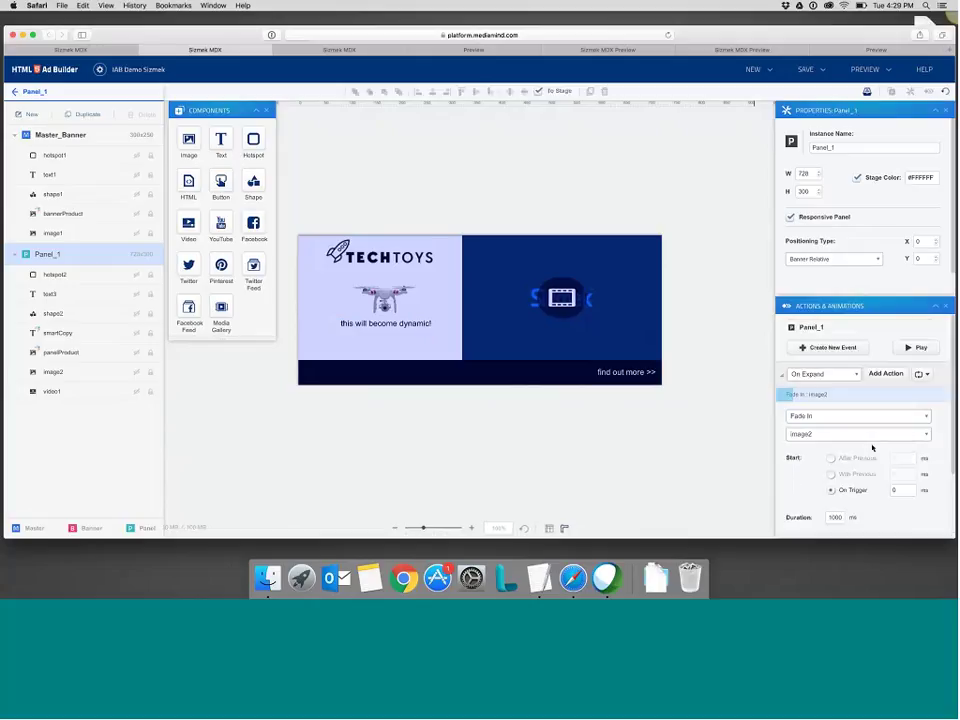
pyautogui.click(792, 392)
pyautogui.scroll(-1, 885, 464)
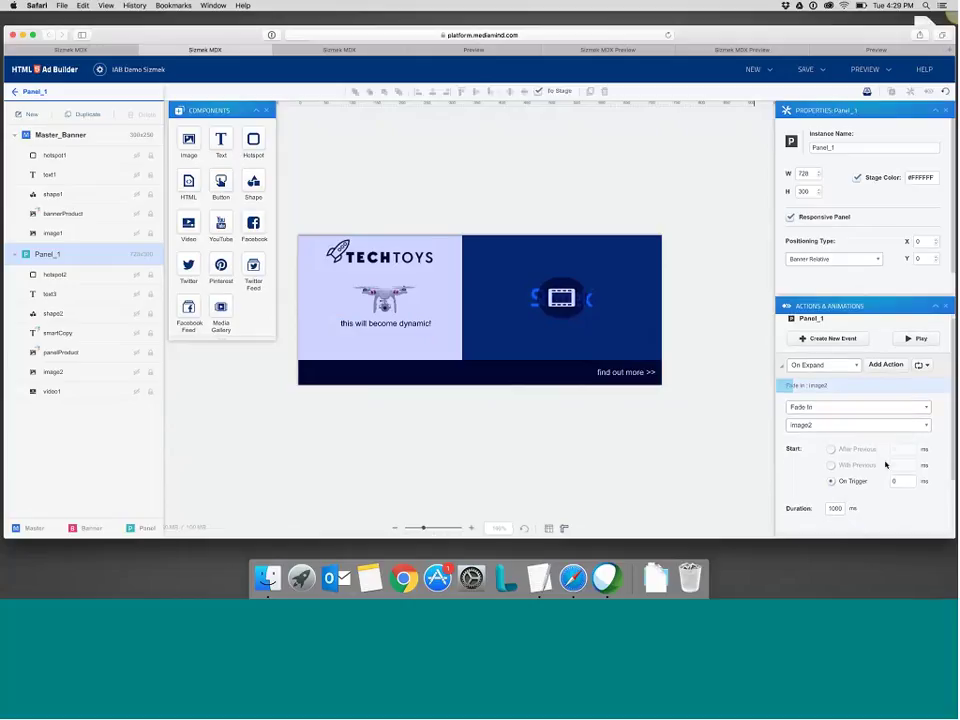
pyautogui.scroll(-3, 885, 464)
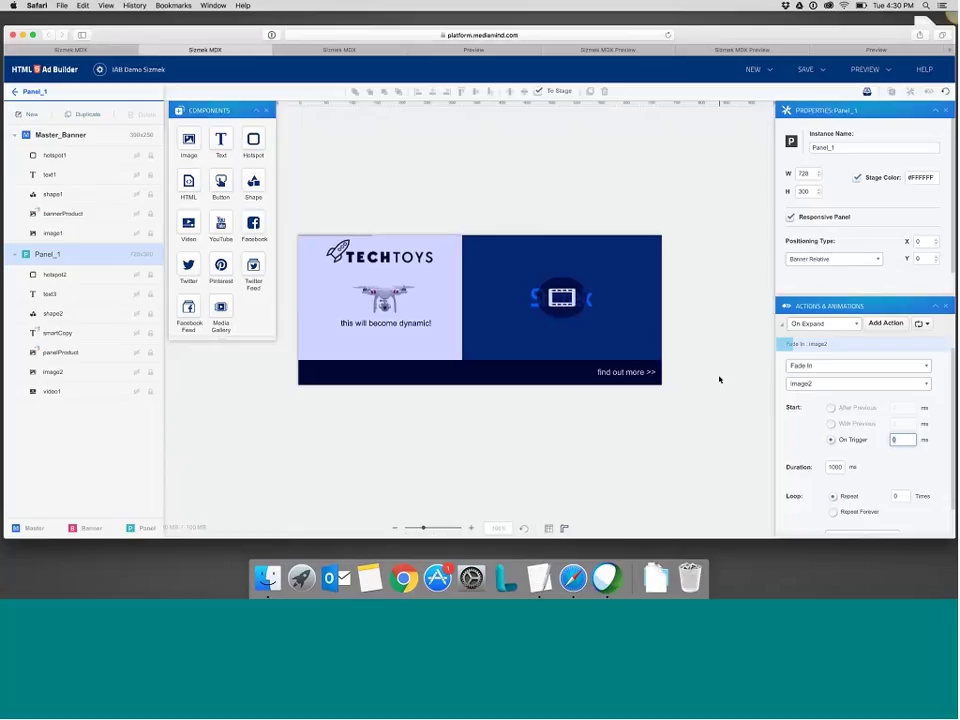
pyautogui.click(867, 344)
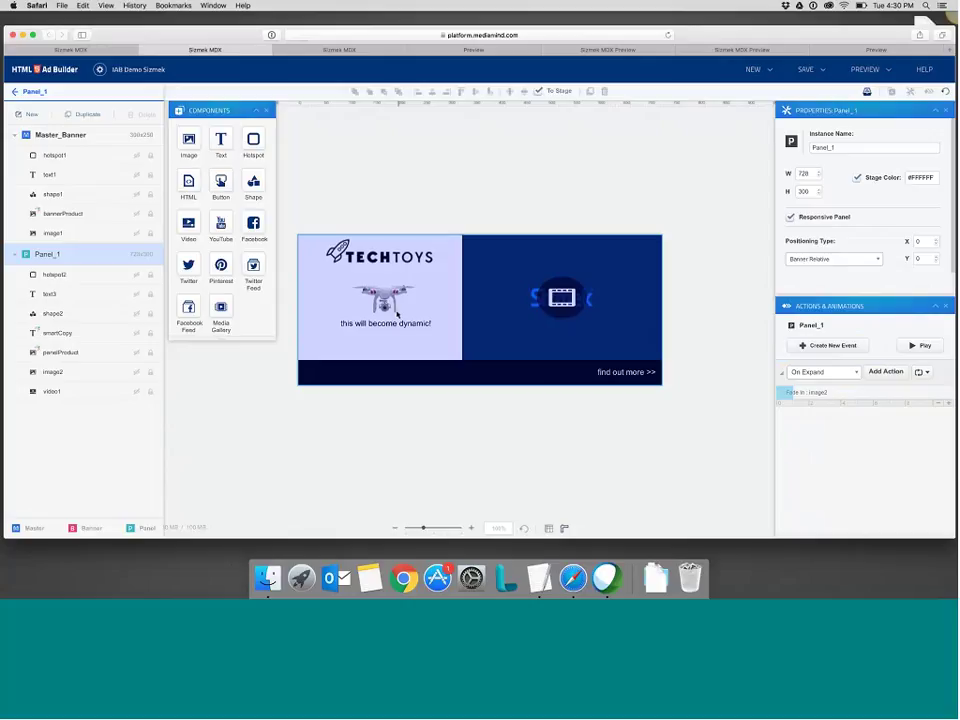
# Add a Slide In action targeting panelProduct to Panel_1's On Expand event
pyautogui.click(883, 372)
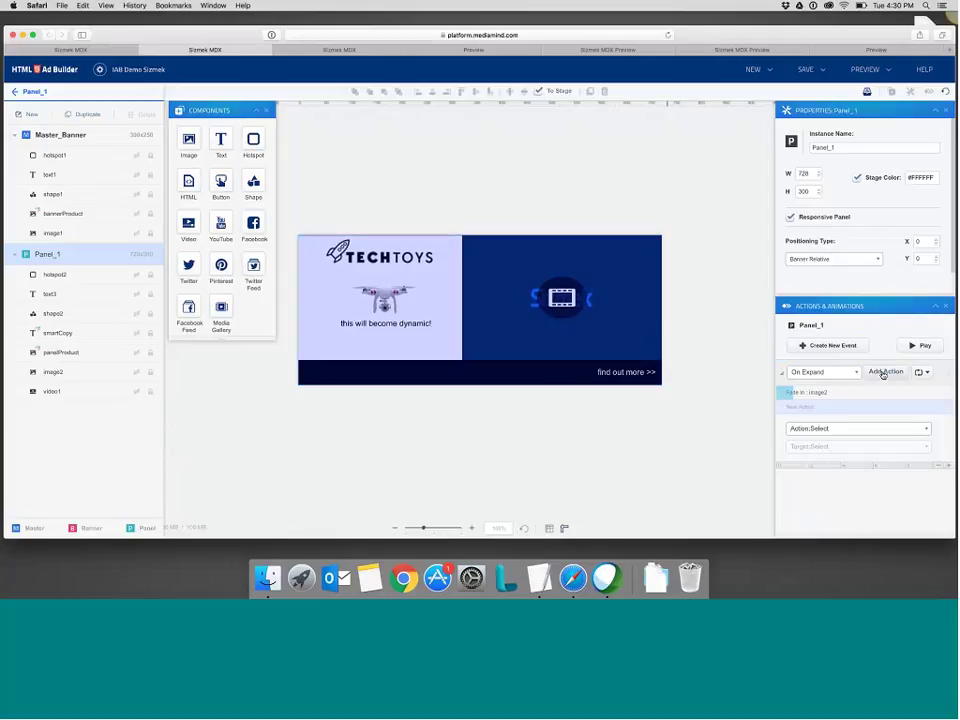
pyautogui.click(840, 430)
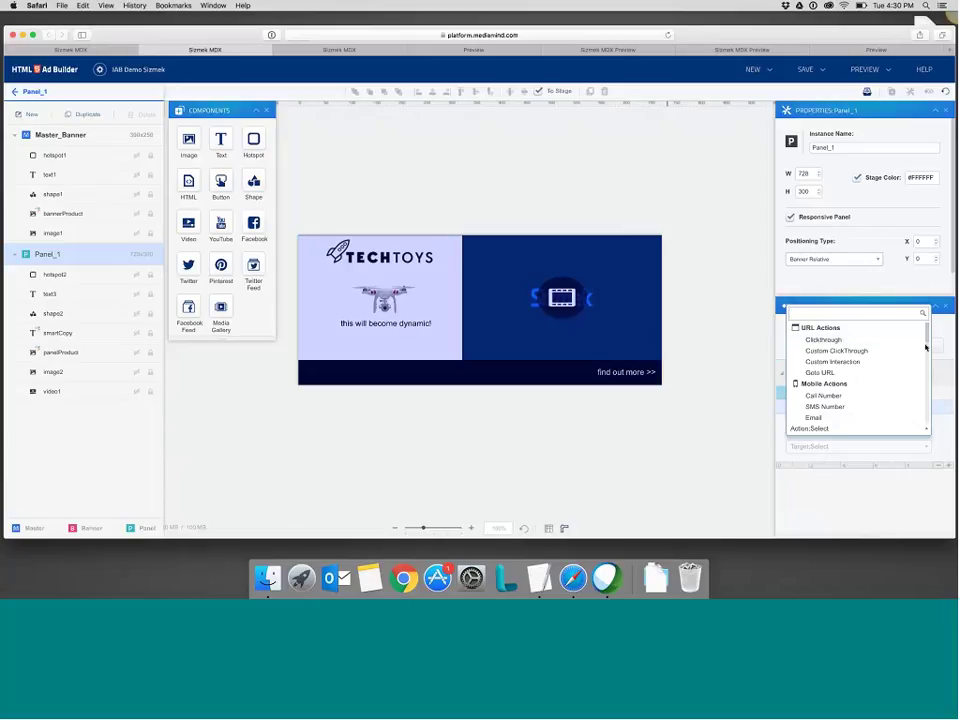
pyautogui.scroll(-5, 920, 378)
pyautogui.scroll(-3, 918, 382)
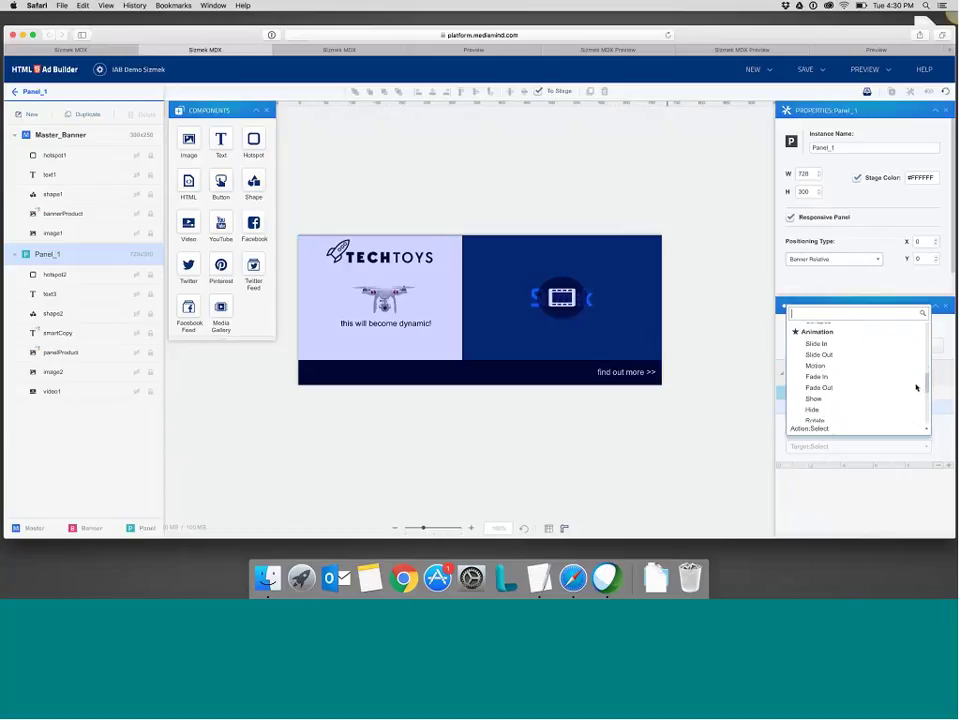
pyautogui.click(857, 346)
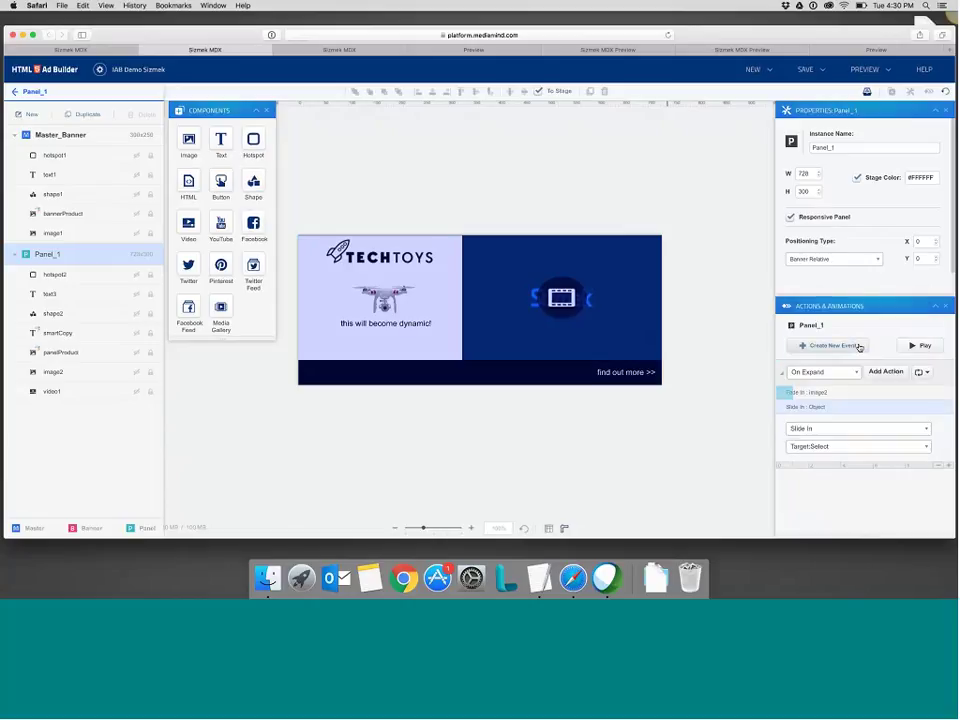
pyautogui.click(825, 447)
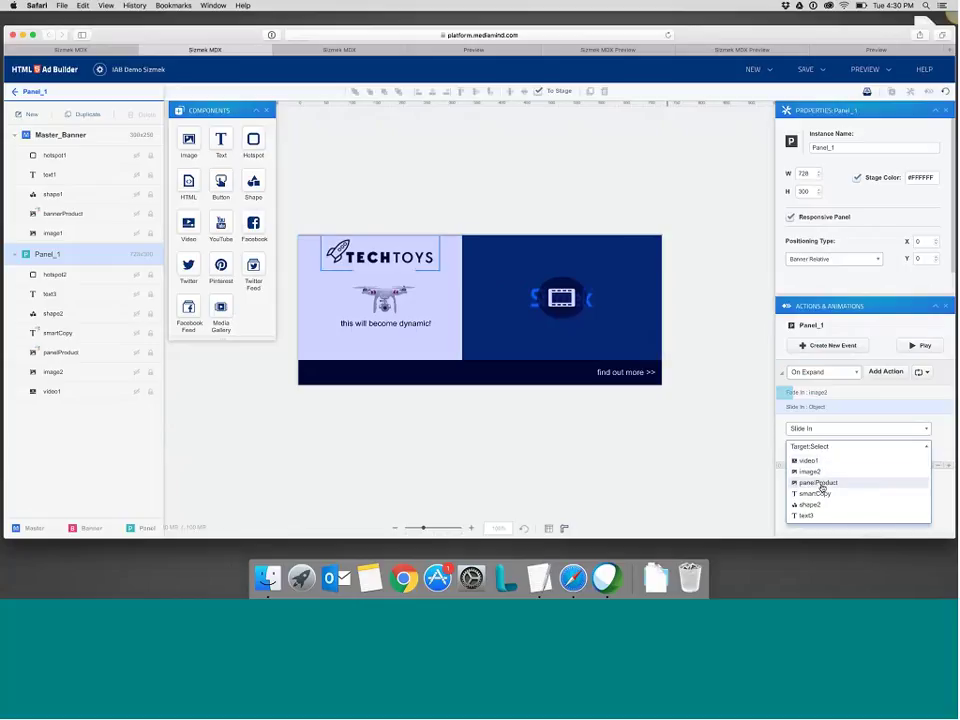
pyautogui.click(820, 483)
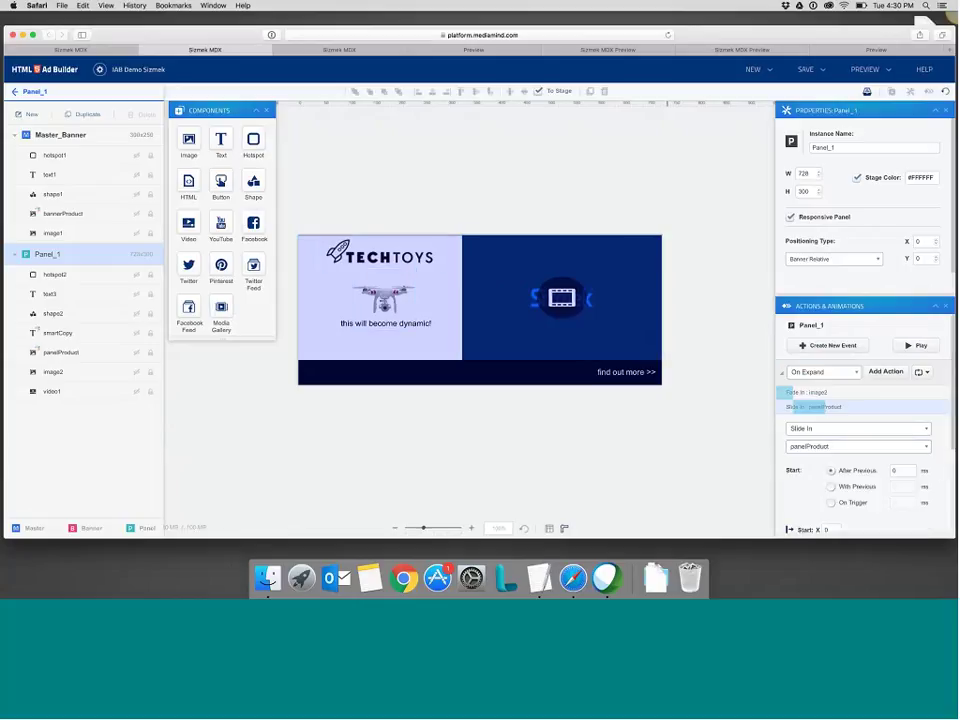
# Shorten the panelProduct Slide In to about 1415 ms on the timeline and set it to start After Previous
pyautogui.scroll(-1, 917, 450)
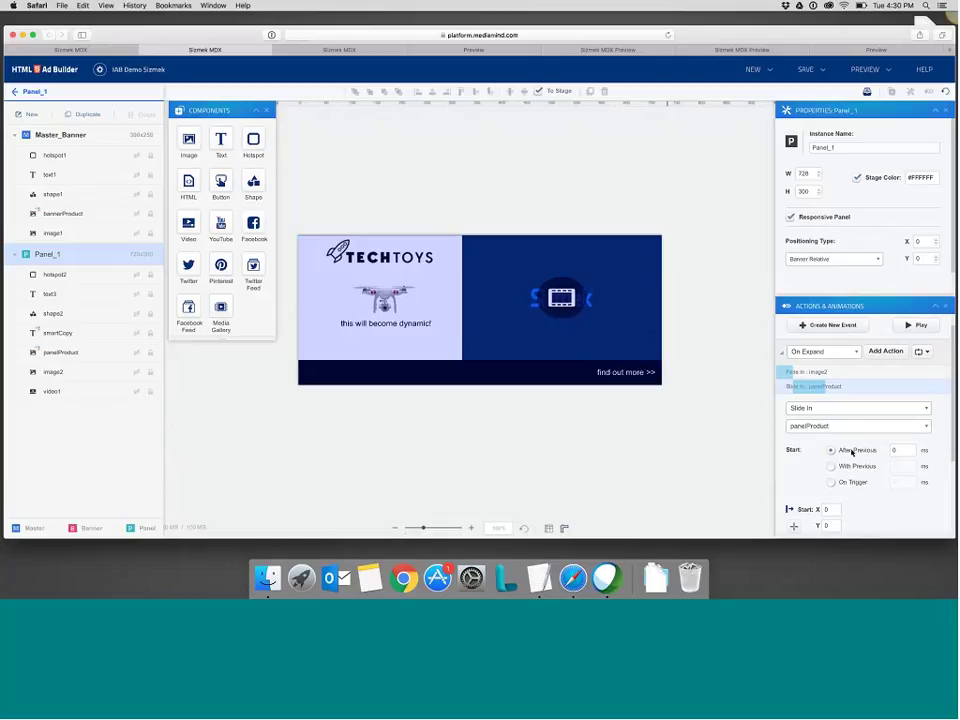
pyautogui.click(832, 483)
pyautogui.moveTo(792, 386)
pyautogui.mouseDown()
pyautogui.moveTo(849, 385)
pyautogui.moveTo(800, 388)
pyautogui.mouseUp()
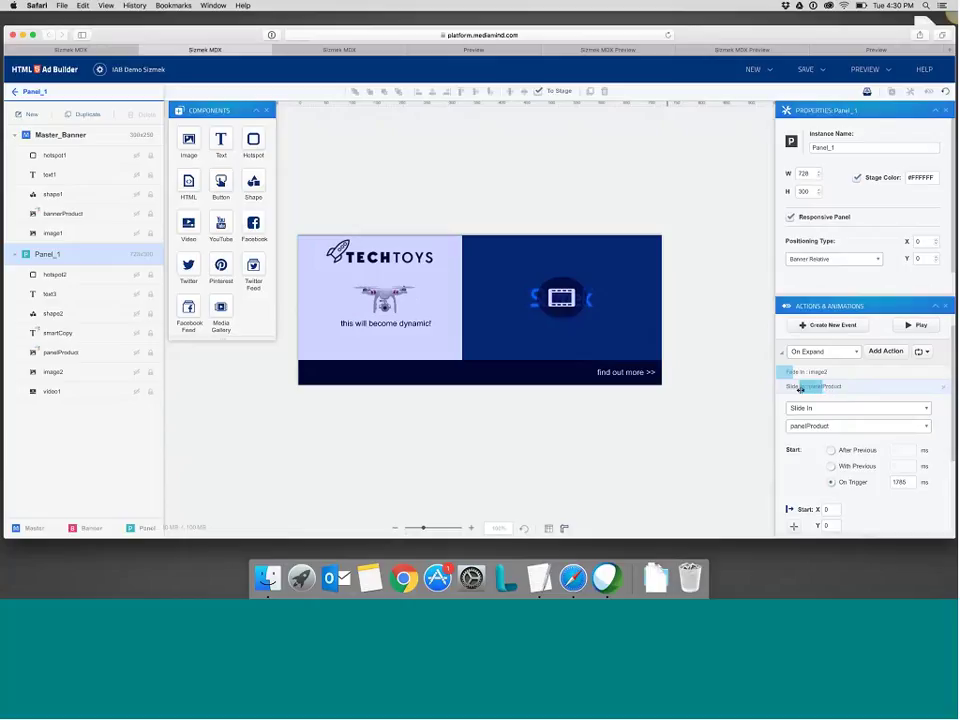
pyautogui.click(898, 388)
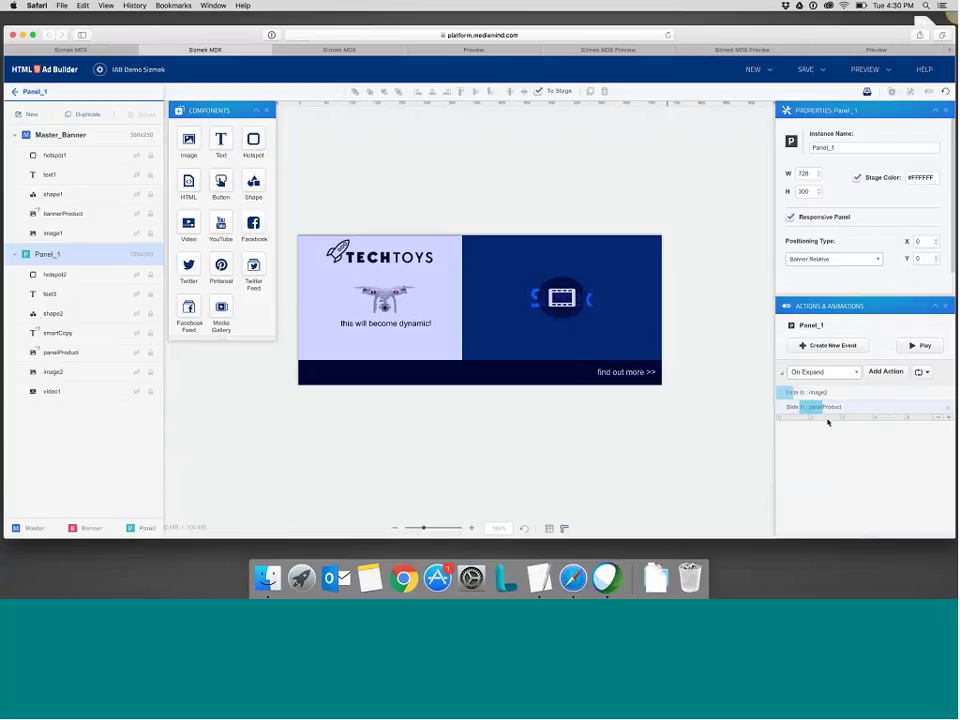
pyautogui.click(945, 420)
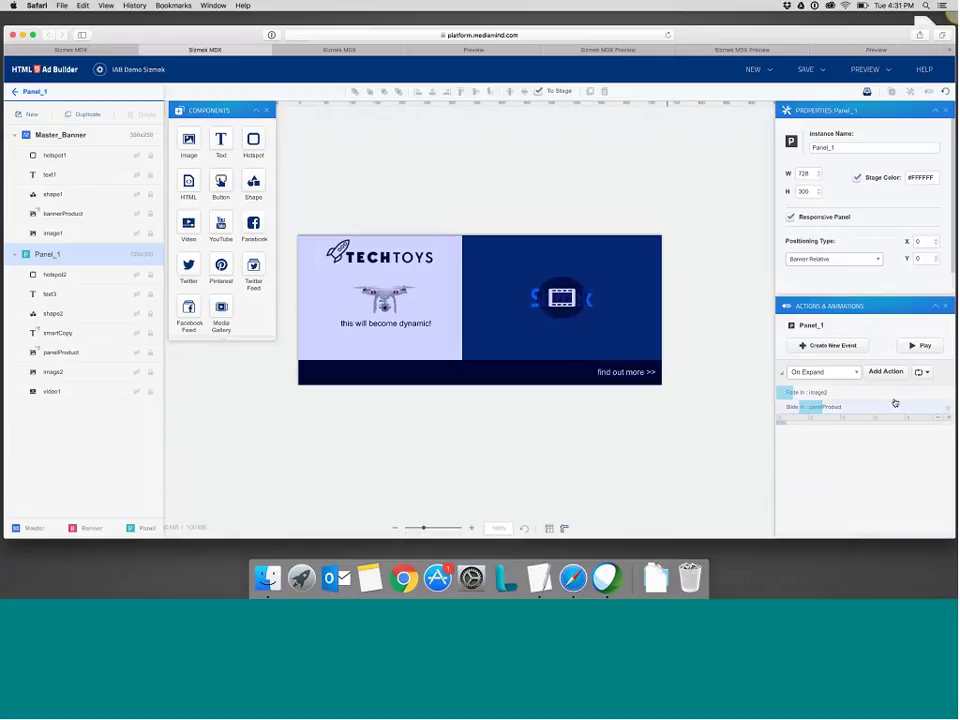
pyautogui.click(812, 407)
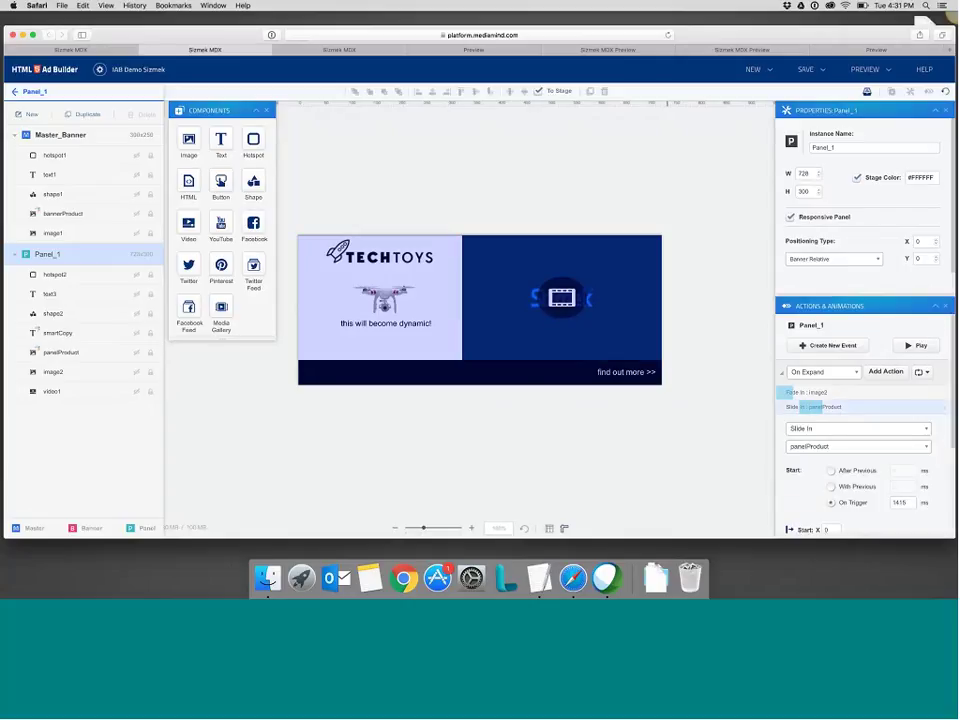
pyautogui.click(831, 471)
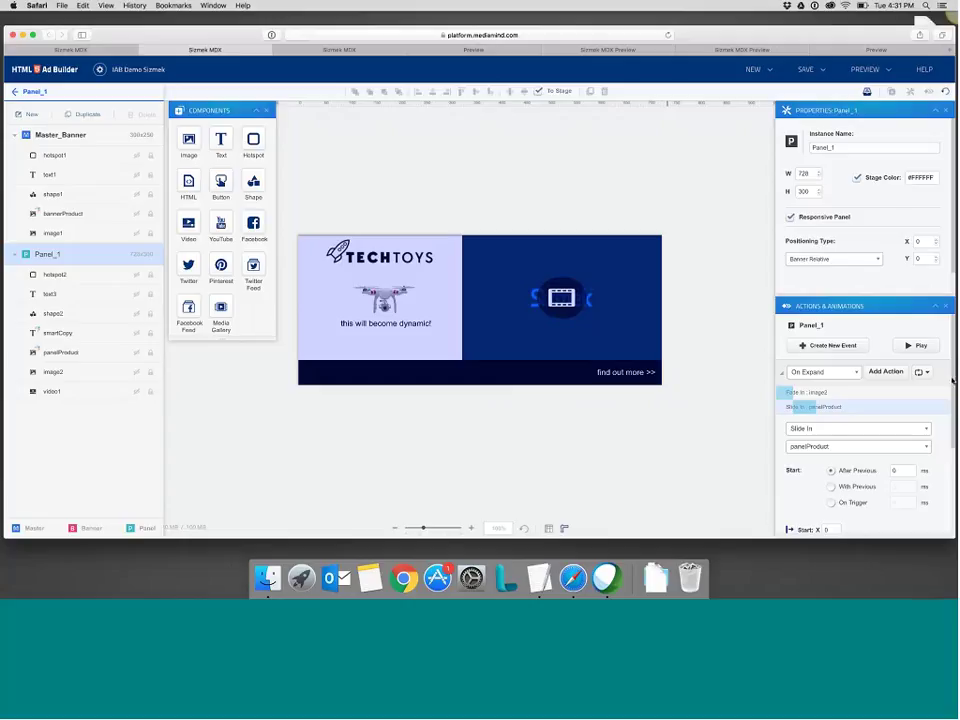
# Set the panelProduct Slide In's start position off stage at X -171, Y 72 and play the On Expand animations
pyautogui.moveTo(952, 380); pyautogui.dragTo(956, 452)
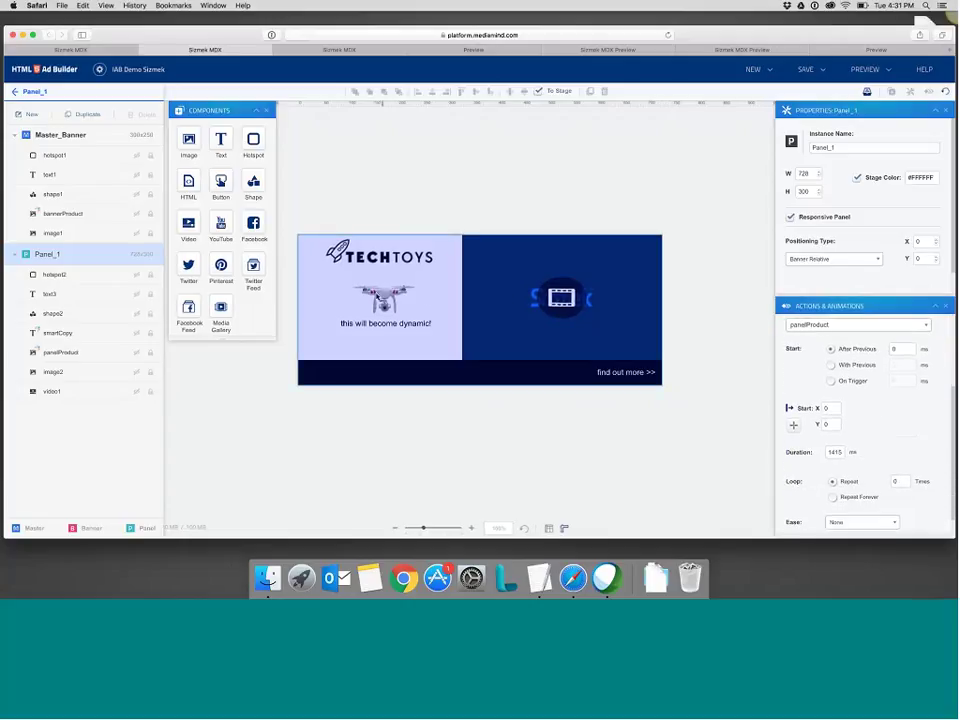
pyautogui.click(355, 100)
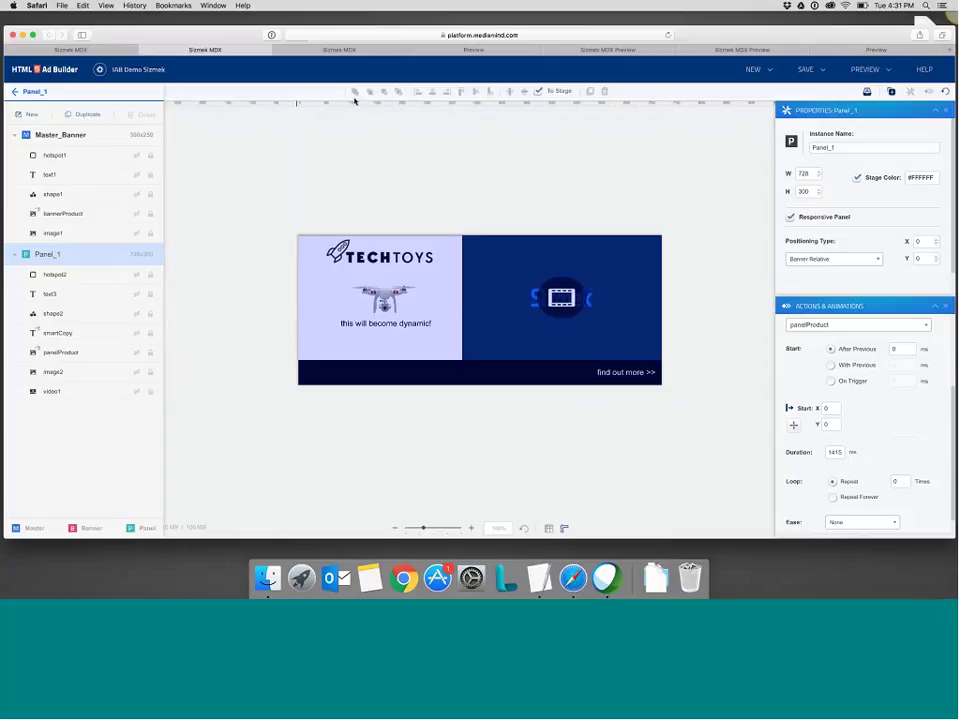
pyautogui.click(795, 425)
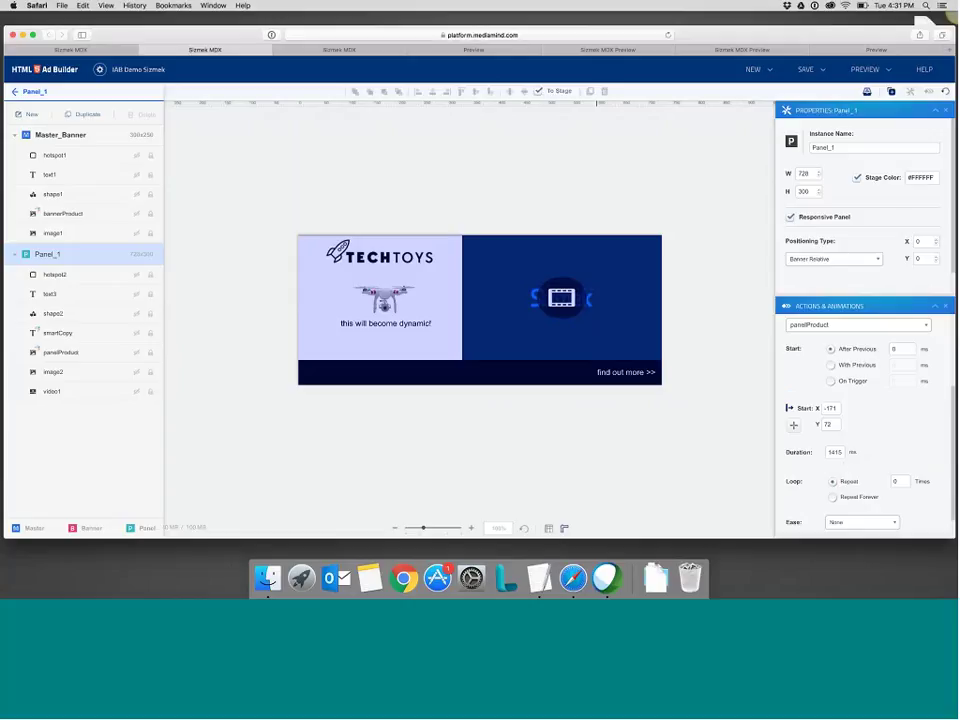
pyautogui.click(862, 522)
pyautogui.press('Escape')
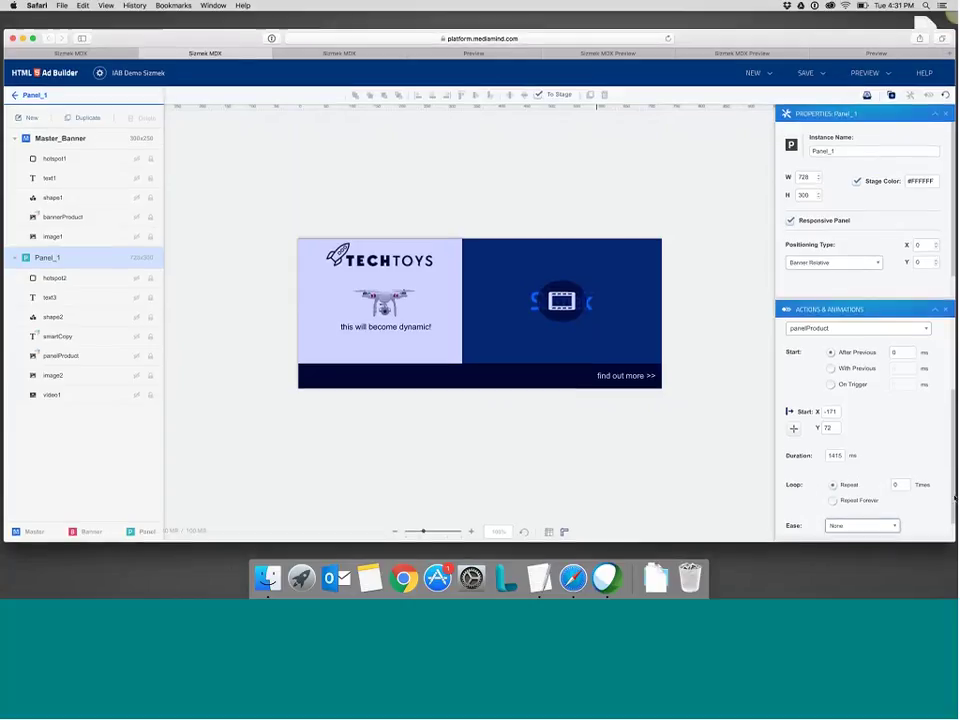
pyautogui.moveTo(954, 497); pyautogui.dragTo(942, 393)
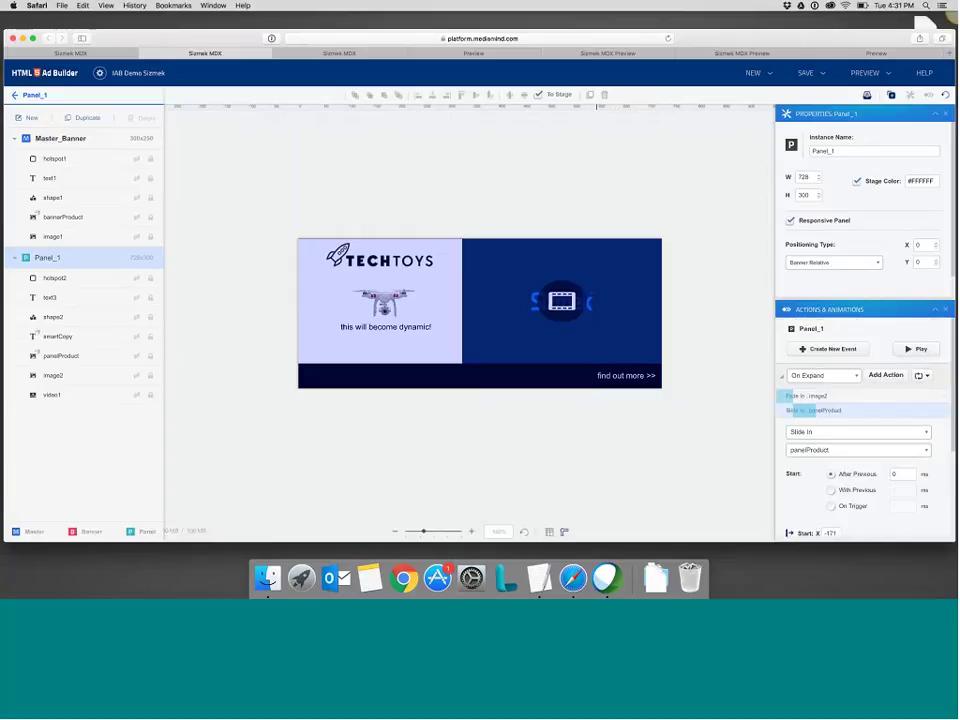
pyautogui.click(876, 414)
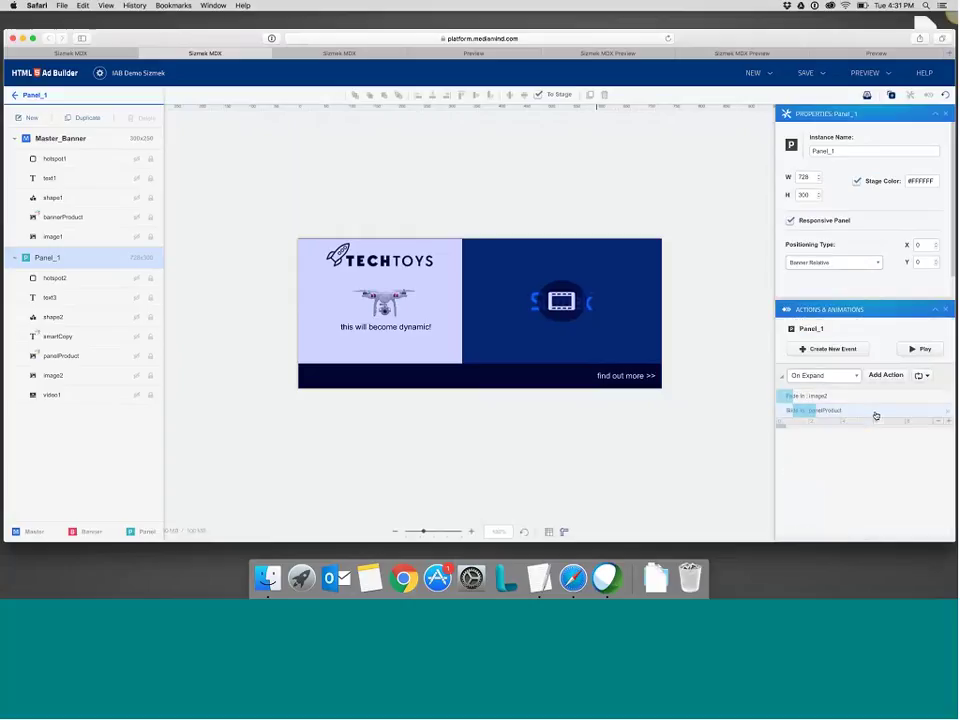
pyautogui.click(925, 349)
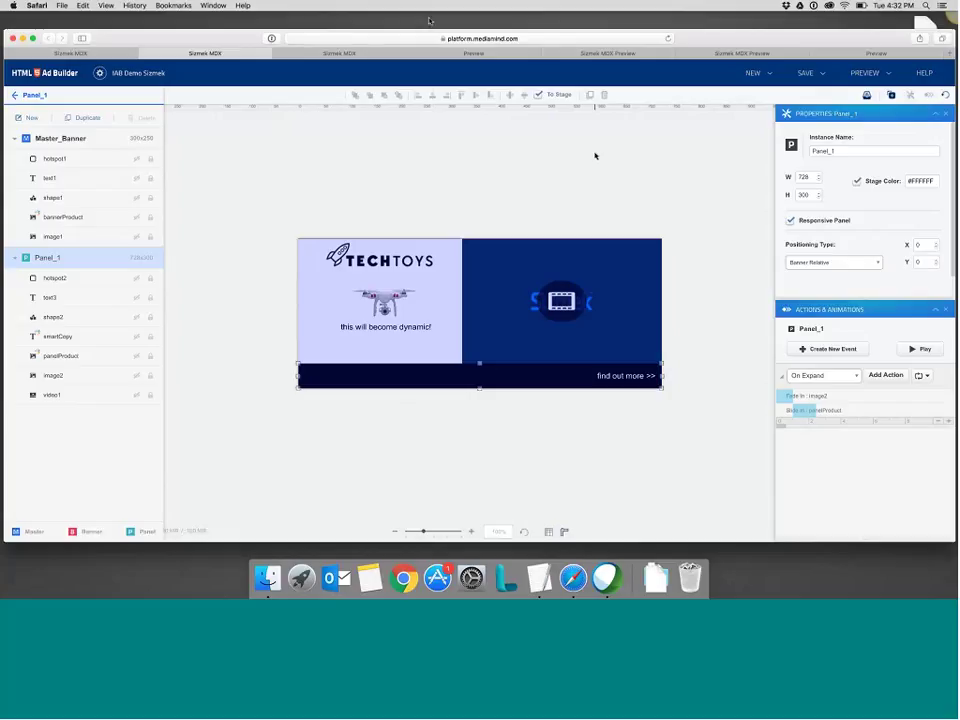
# Review the open previews of the IAB Demo V4_1 ad versions and the Citroën DISTRI_300x250 ad
pyautogui.click(359, 56)
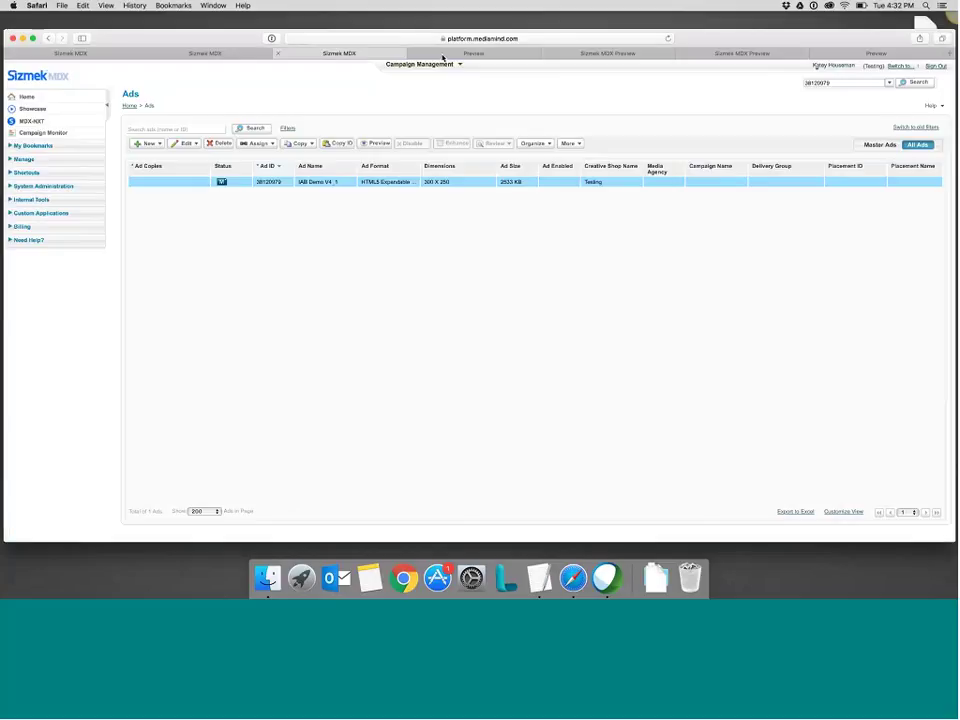
pyautogui.click(445, 57)
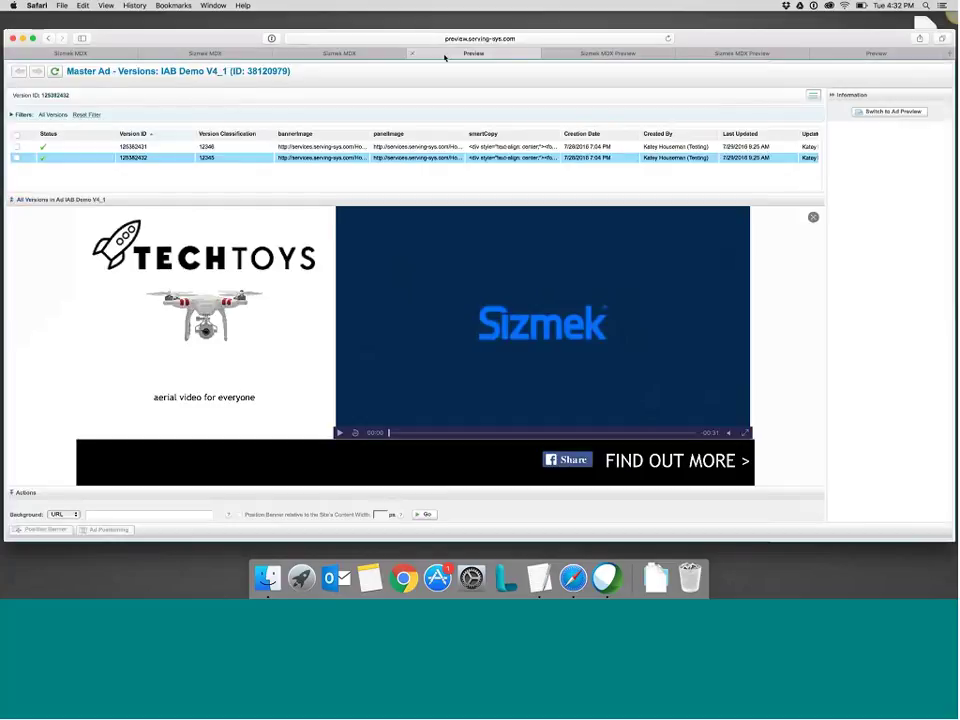
pyautogui.click(556, 54)
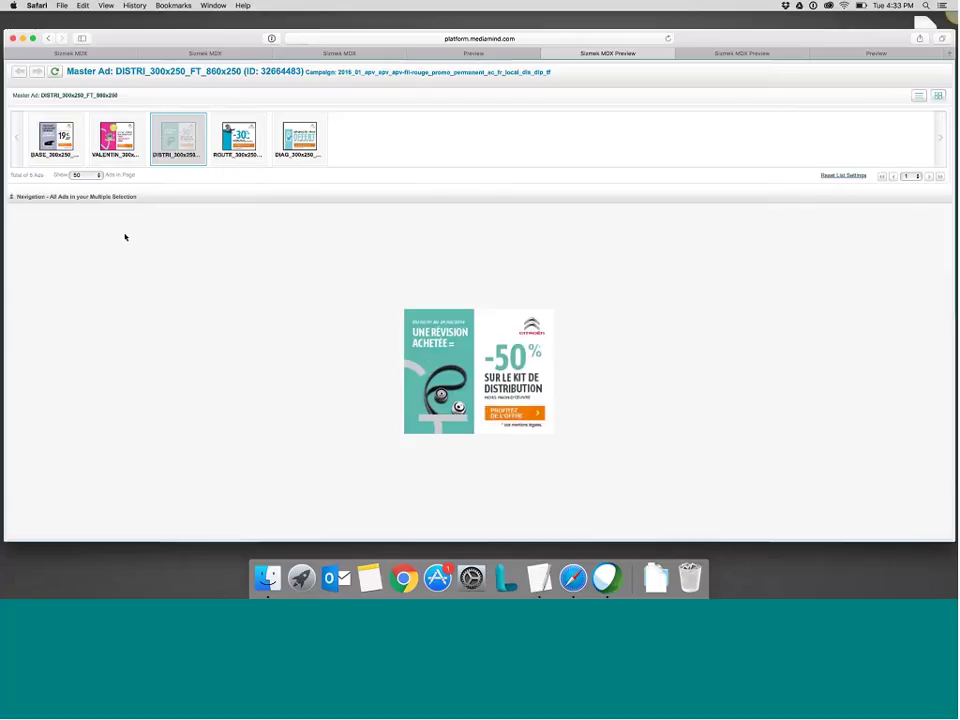
# Replay the Mune_300x600_video ad preview and try the colour swatches in the ToyotaReplicaShowcase ad
pyautogui.click(767, 56)
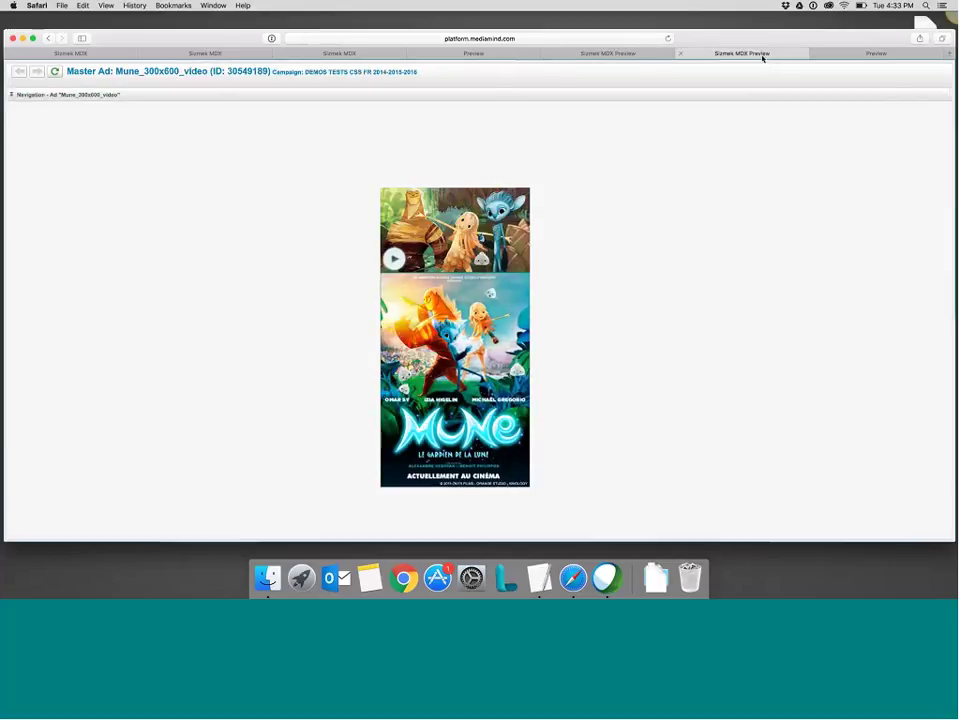
pyautogui.click(57, 74)
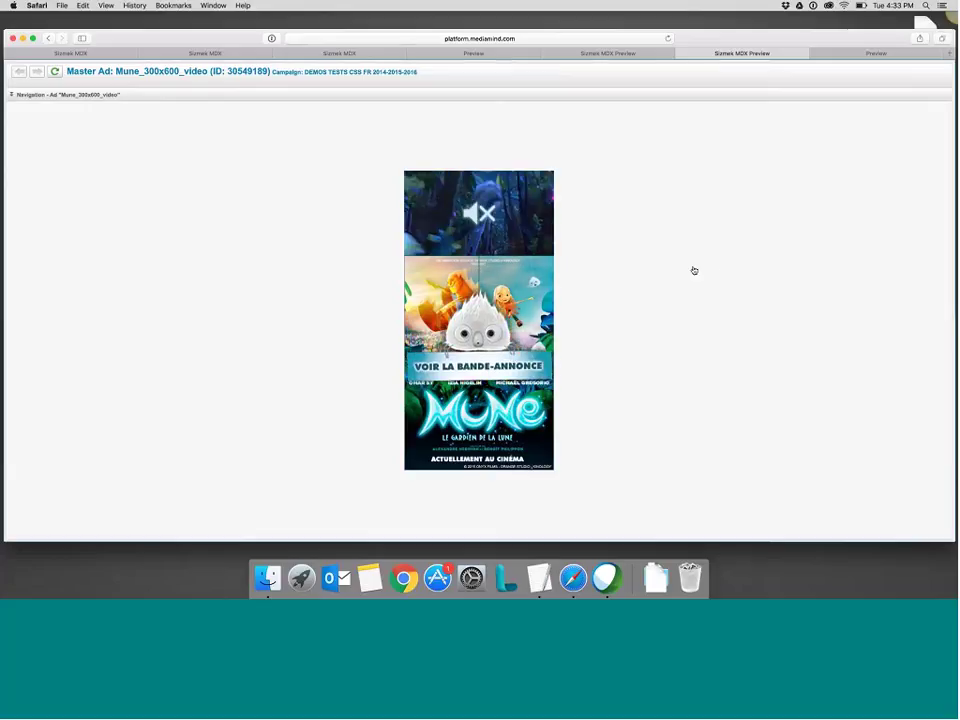
pyautogui.click(857, 57)
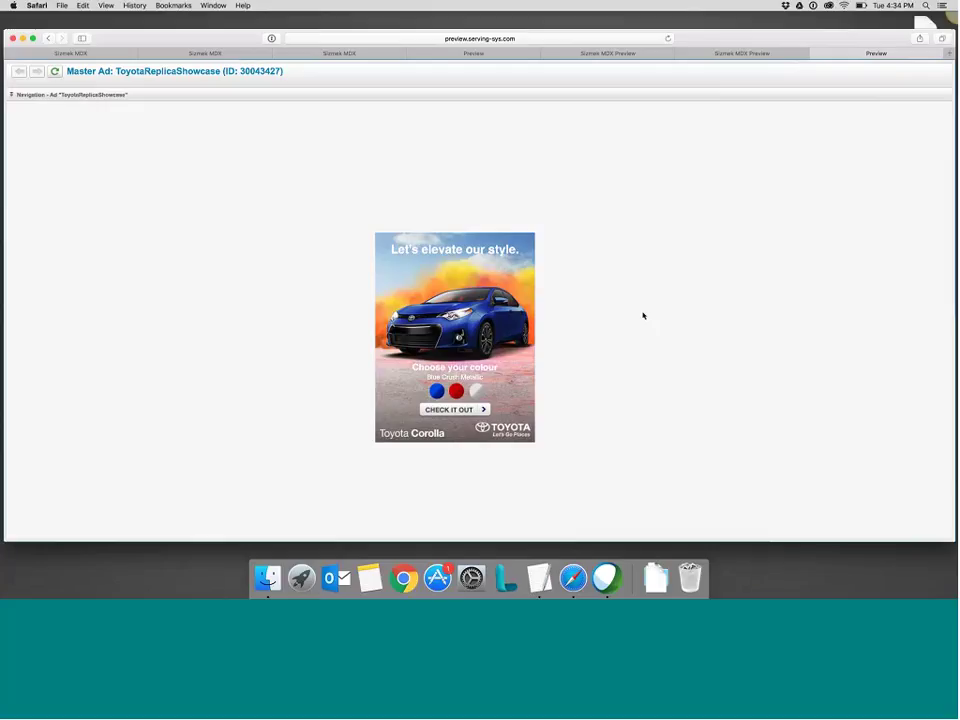
pyautogui.click(437, 392)
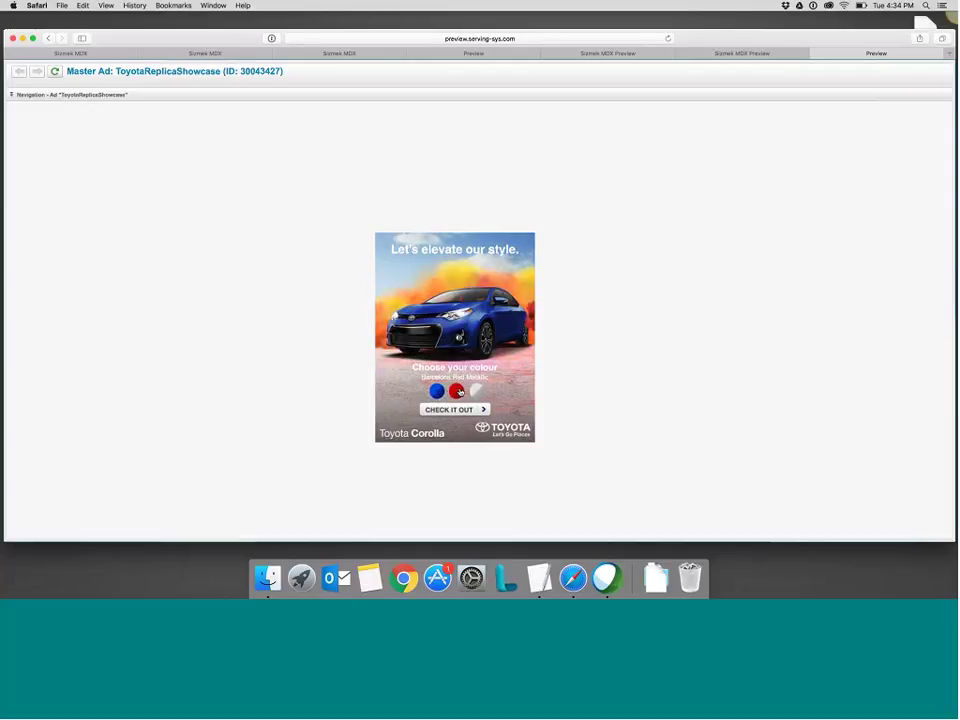
# Preview the Toyota Corolla ad in its red, silver and blue colour options, and return to the TechToys ad project
pyautogui.click(455, 392)
pyautogui.click(477, 392)
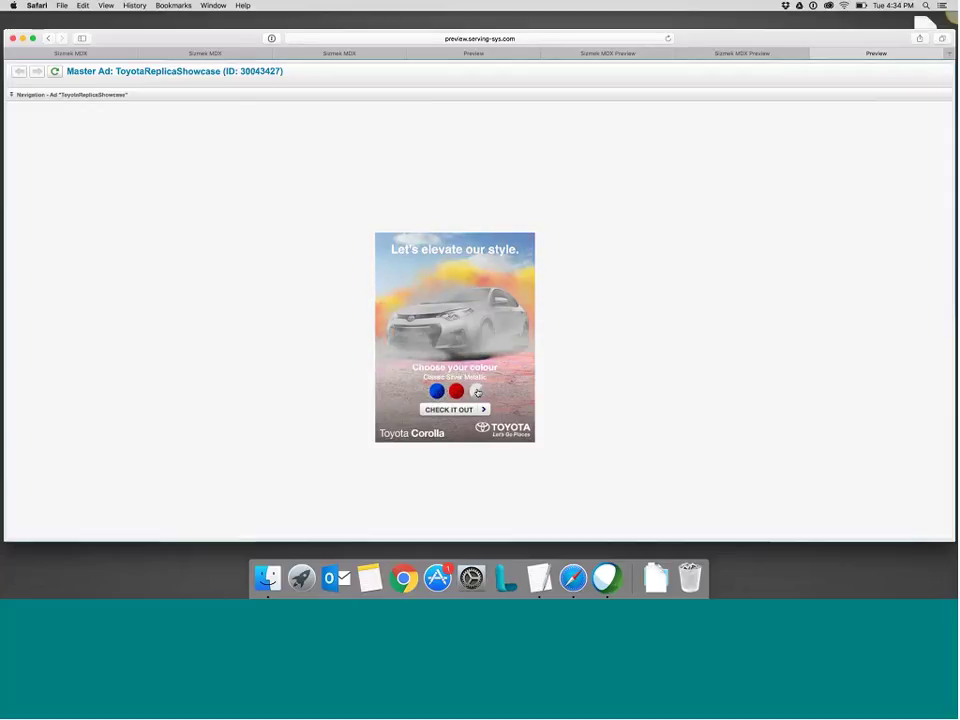
pyautogui.click(457, 392)
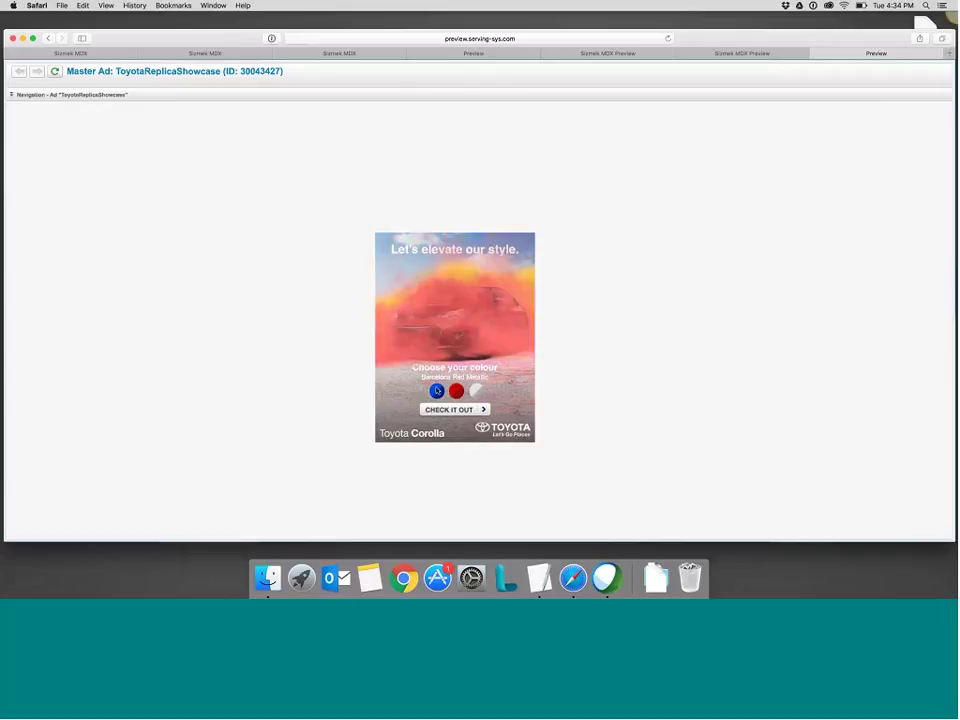
pyautogui.click(437, 392)
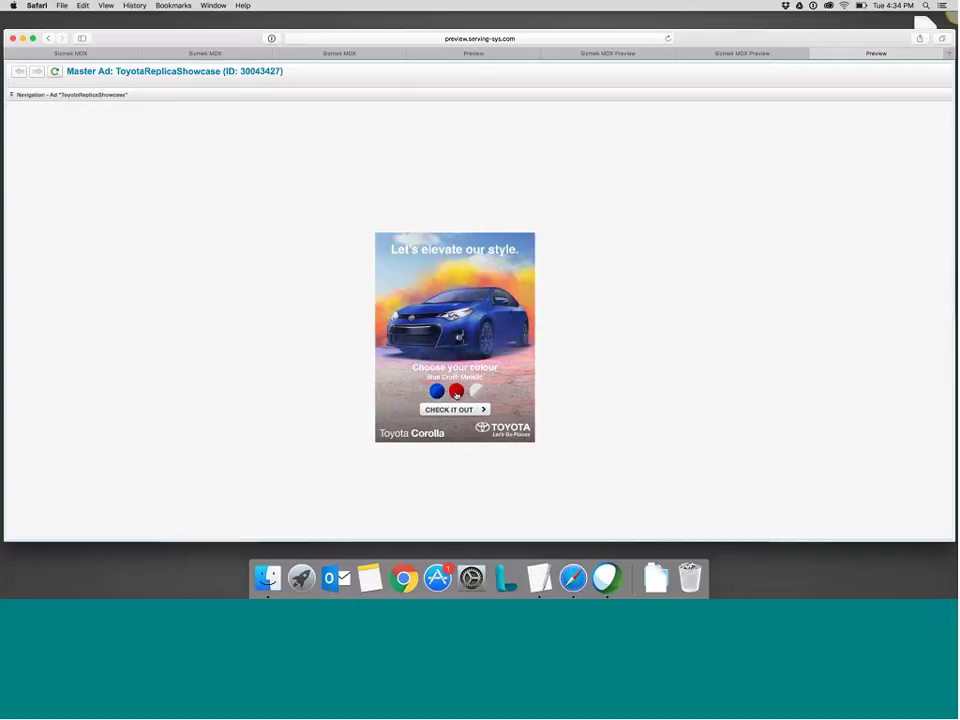
pyautogui.click(456, 392)
pyautogui.click(477, 392)
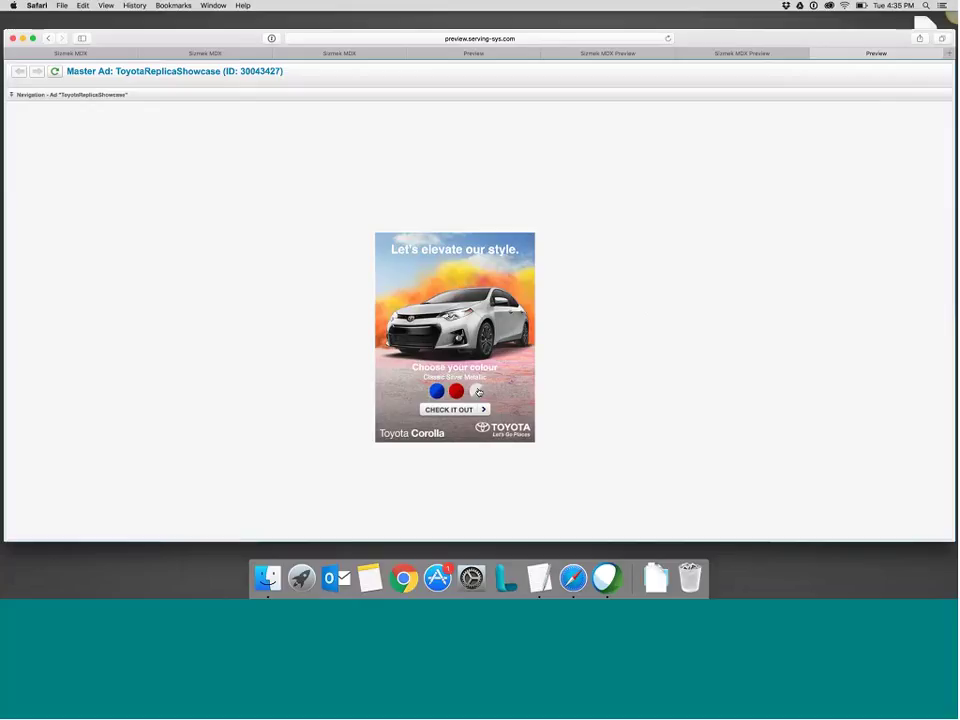
pyautogui.click(208, 53)
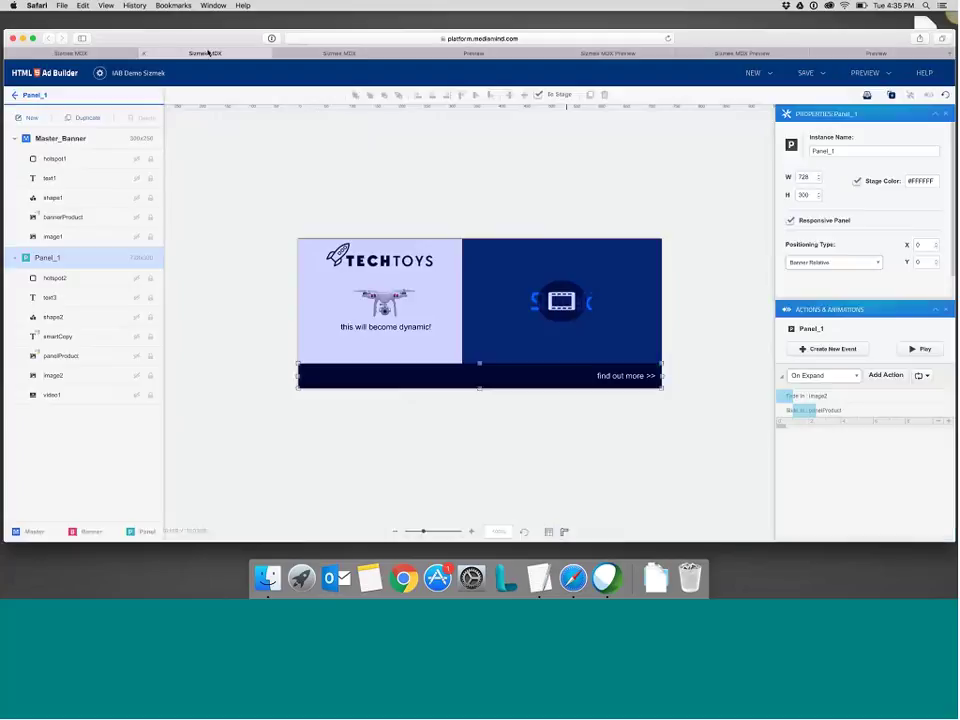
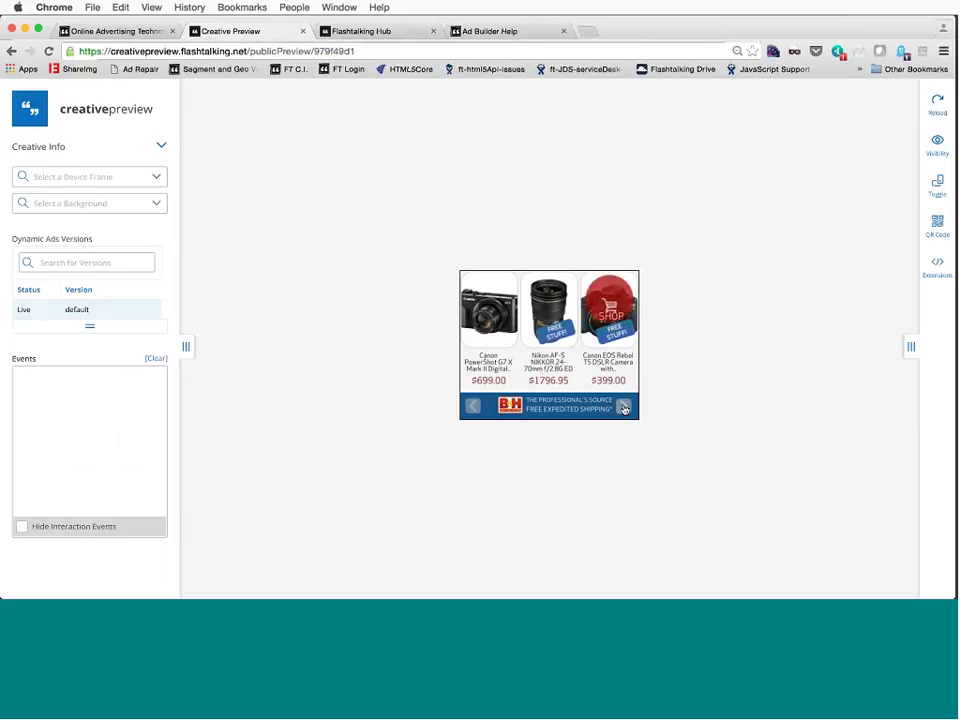
# Advance the product carousel in the B&H ad preview through two further sets of products
pyautogui.click(623, 406)
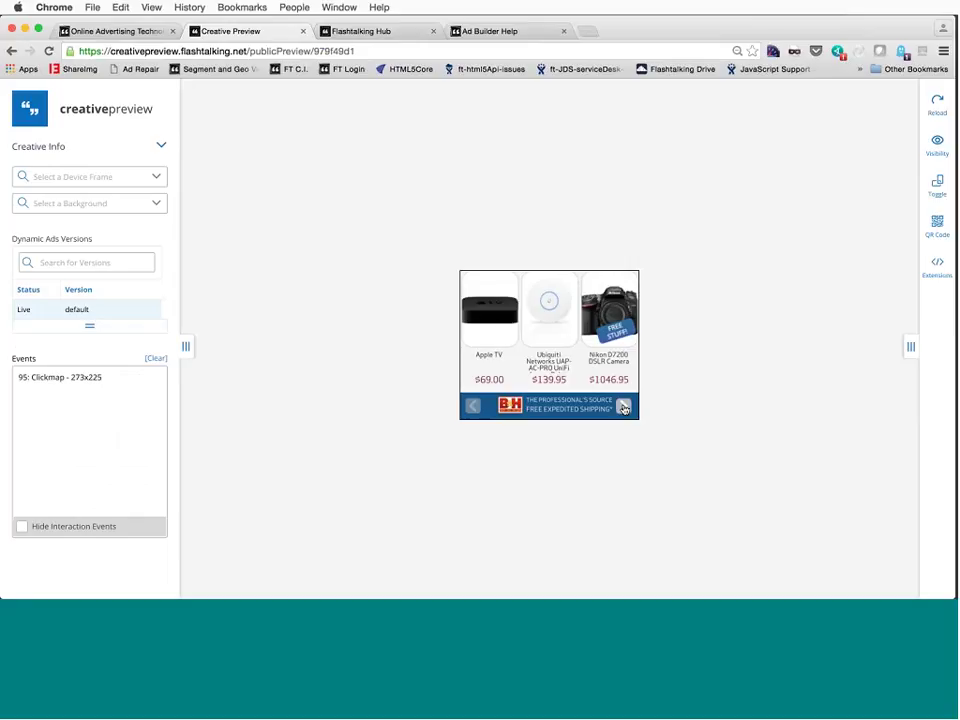
pyautogui.click(623, 406)
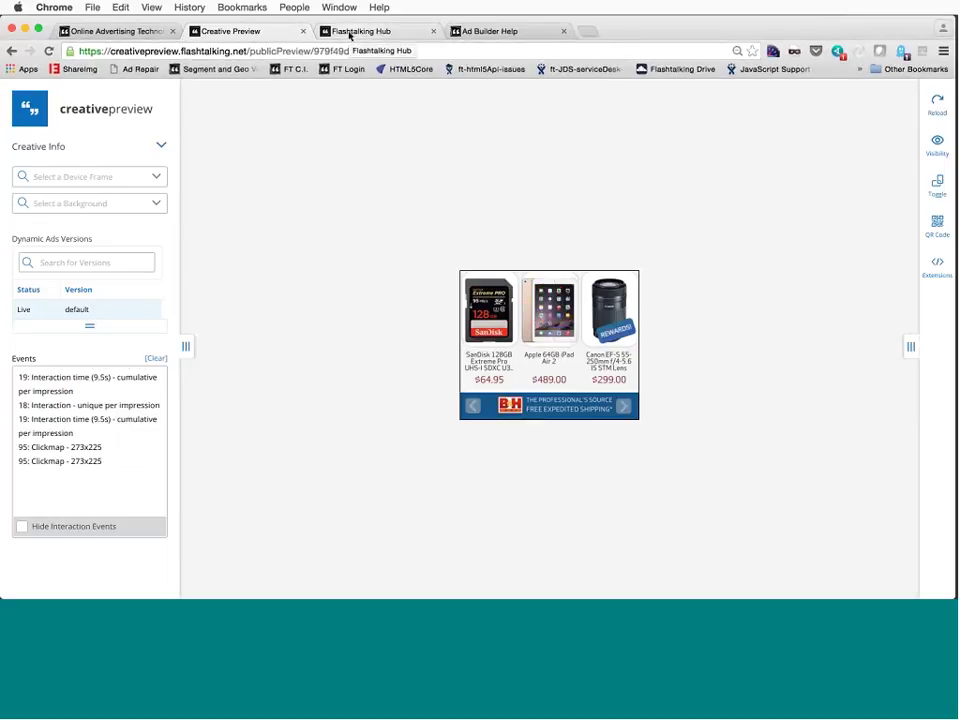
# Launch adbuilder from the Flashtalking Hub and log in with the prefilled account credentials
pyautogui.click(348, 33)
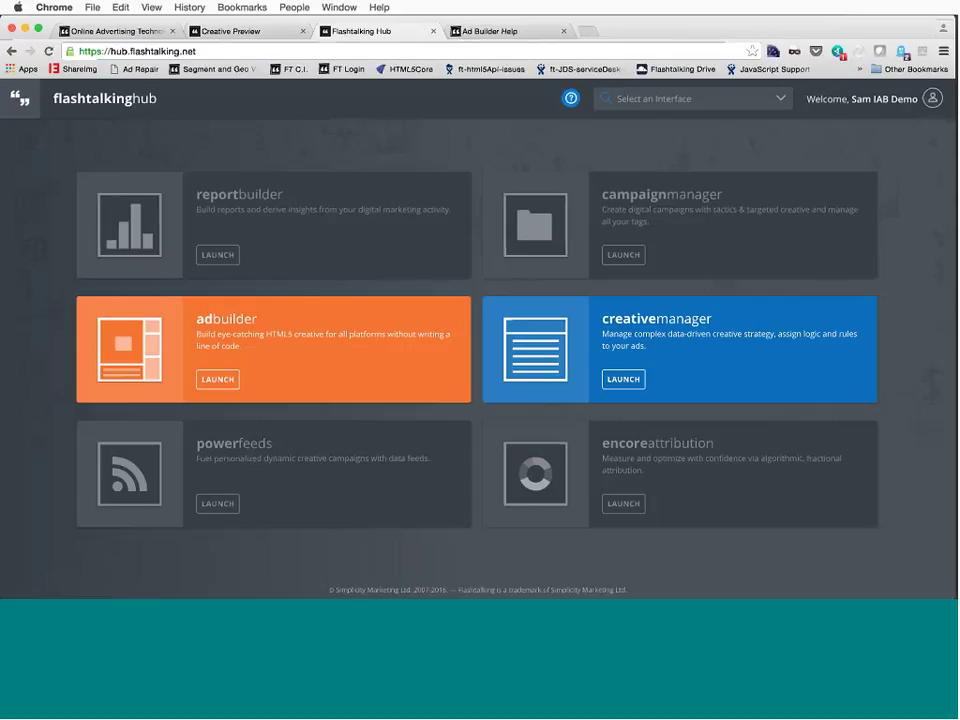
pyautogui.click(548, 54)
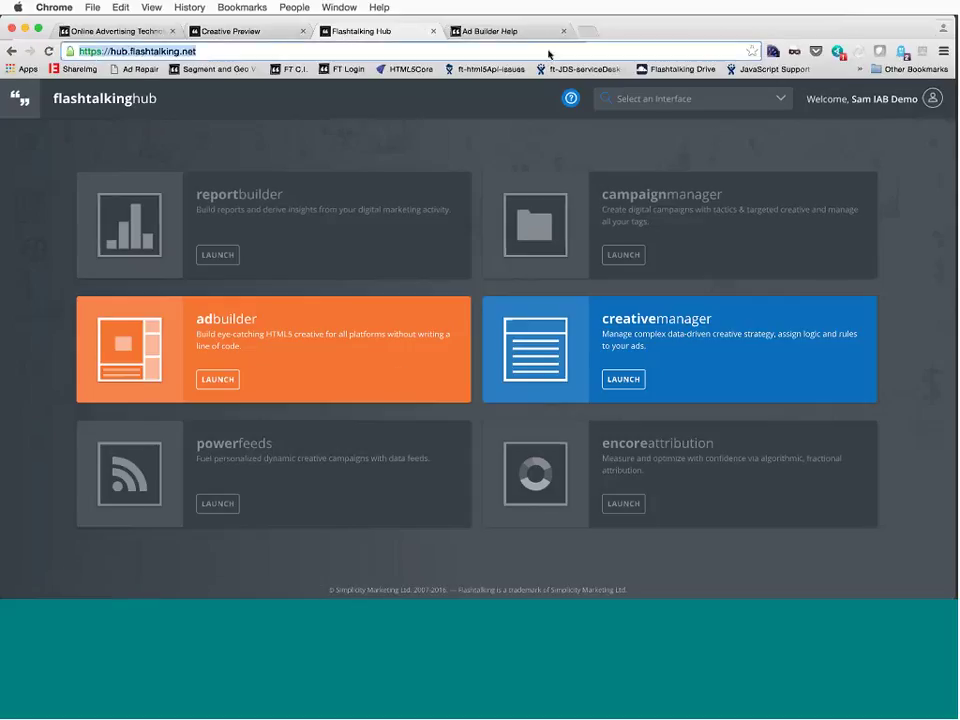
pyautogui.press('Return')
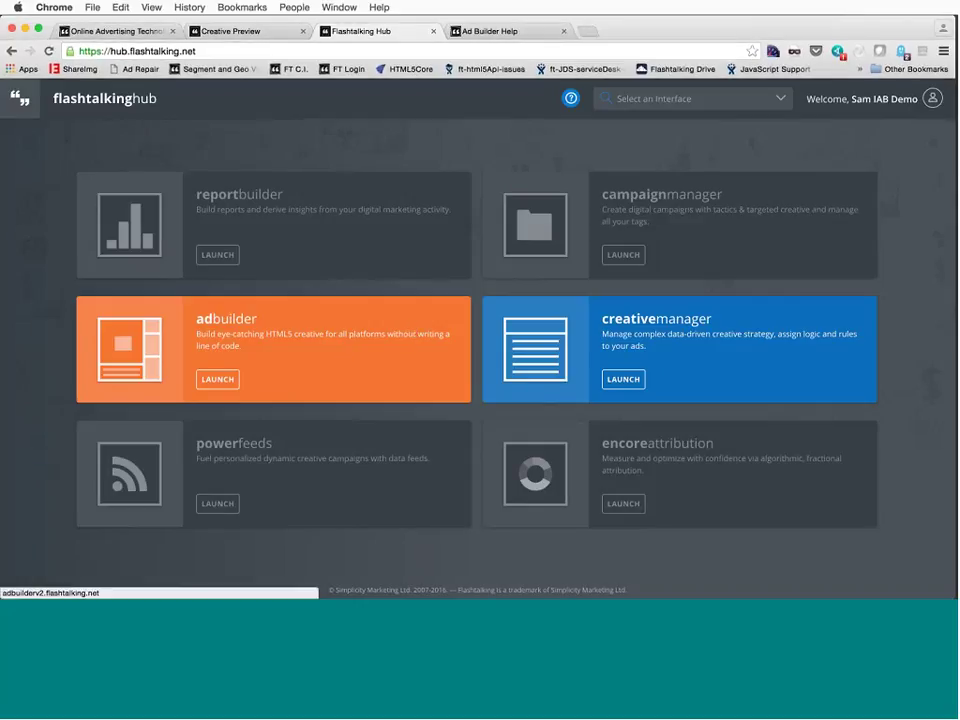
pyautogui.click(218, 377)
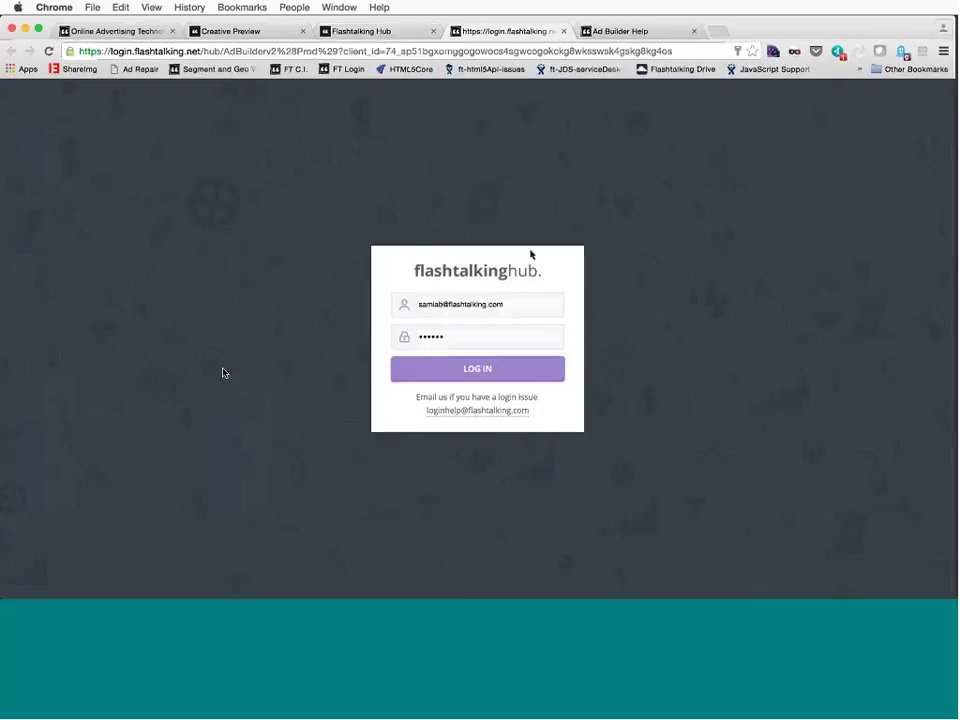
pyautogui.click(487, 370)
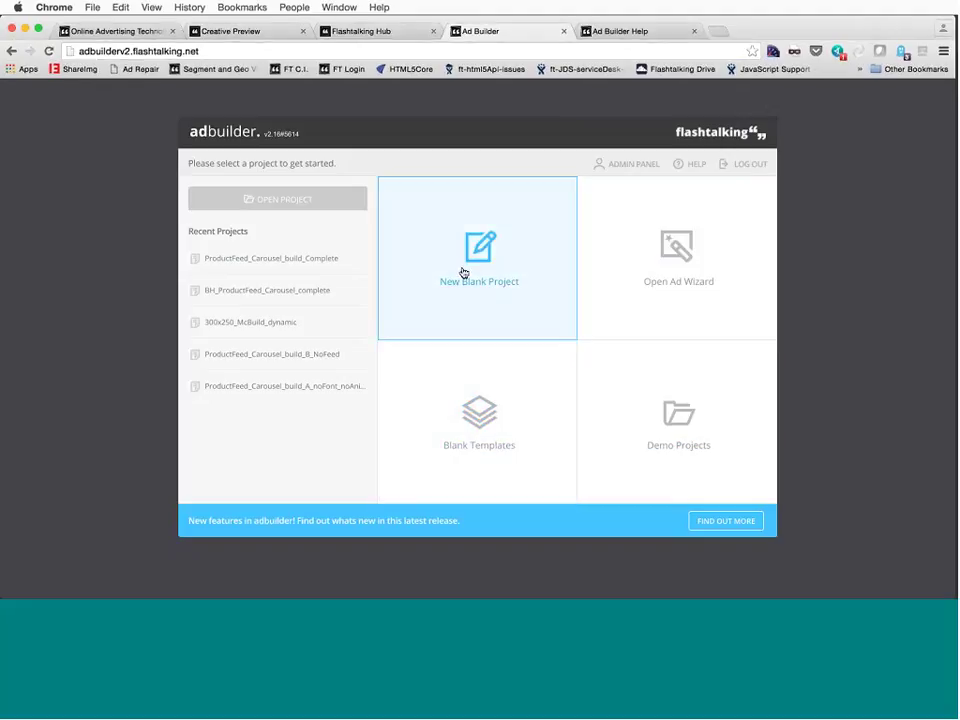
# Create a new blank project and look over the available project commands and settings
pyautogui.click(463, 272)
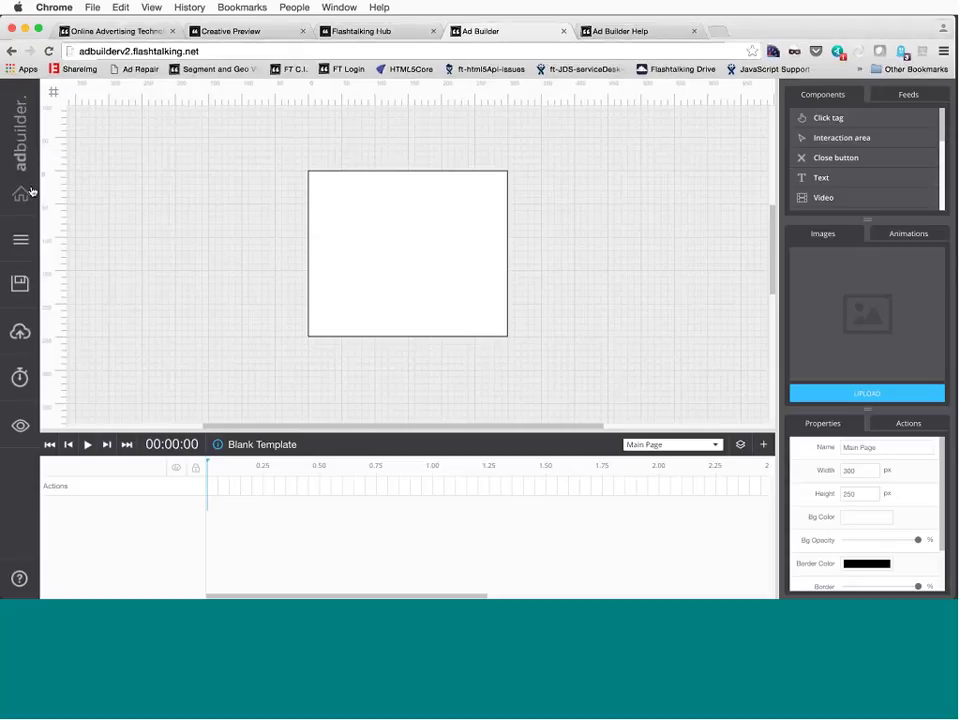
pyautogui.click(18, 239)
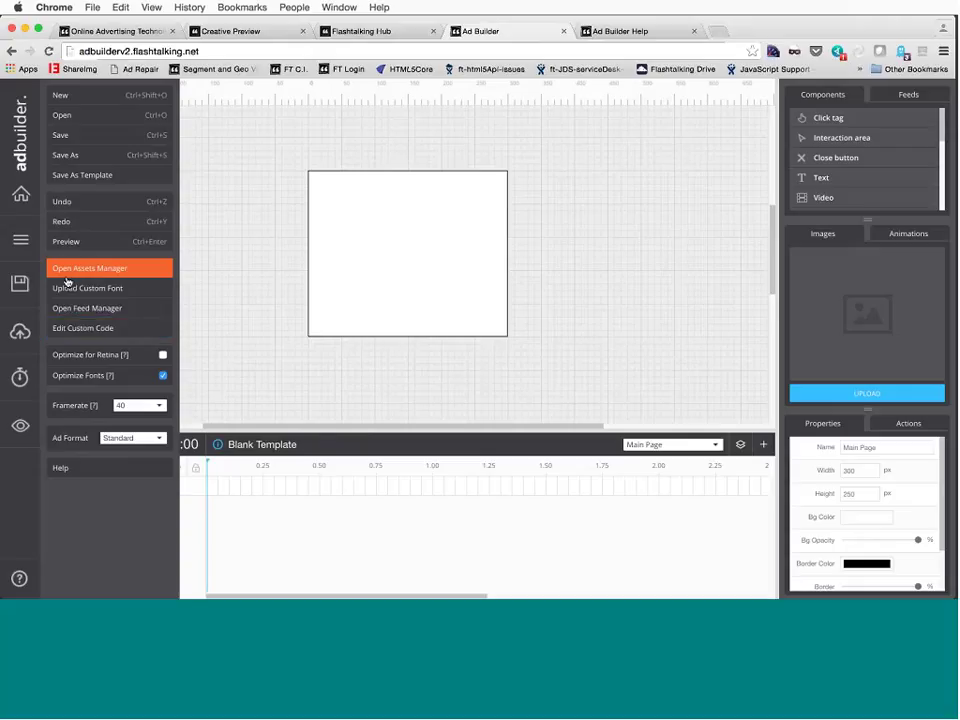
pyautogui.click(14, 243)
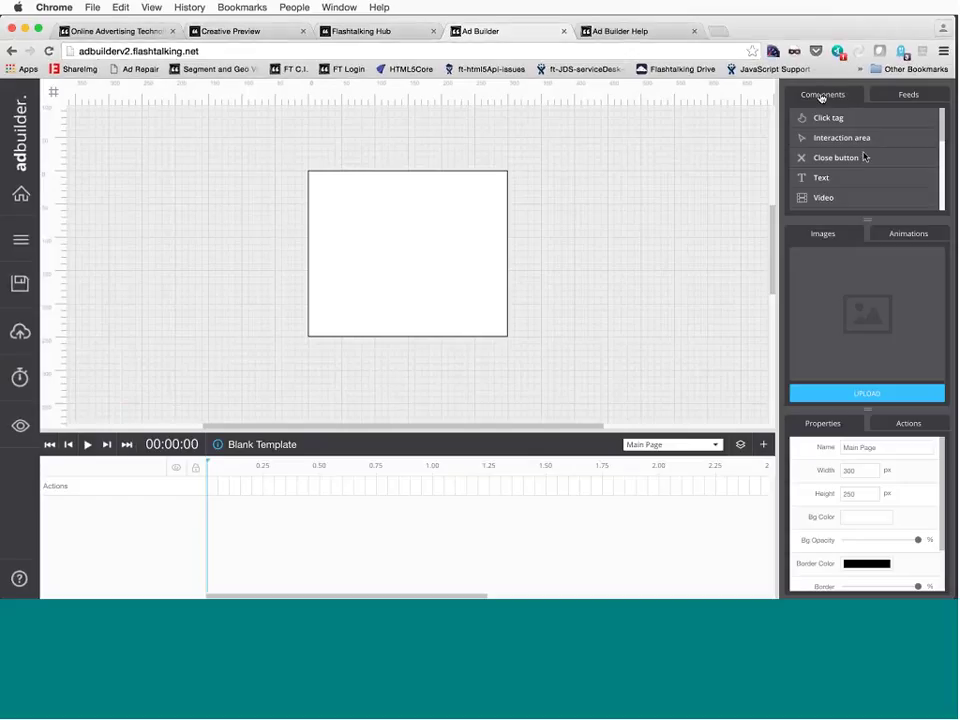
# Add a YouTube Video component across the width of the blank ad and preview the ad
pyautogui.moveTo(864, 168)
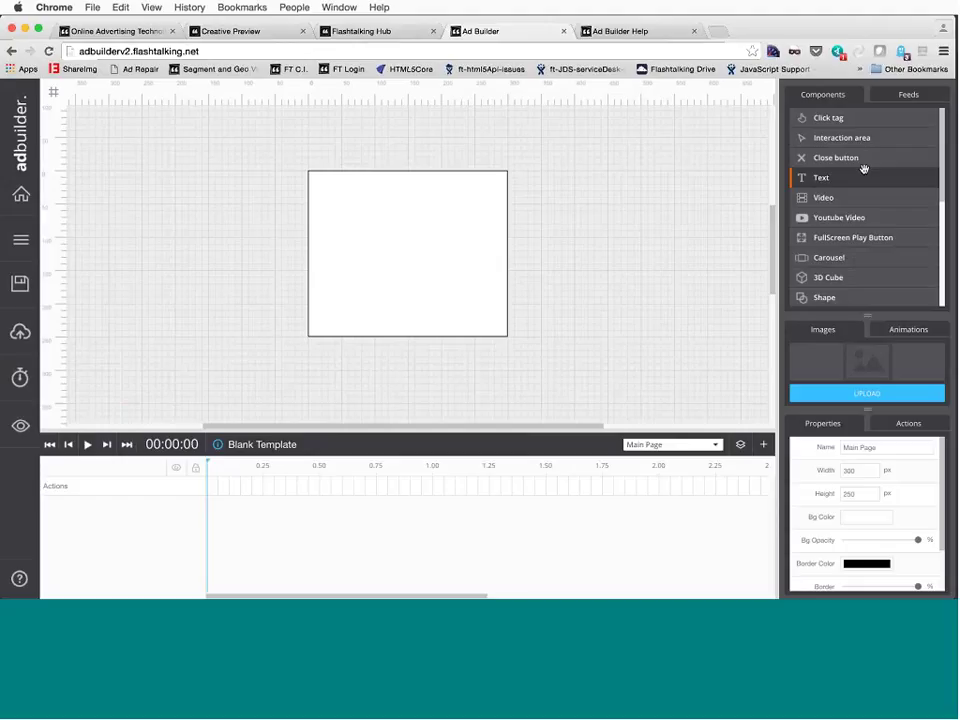
pyautogui.scroll(-1, 864, 168)
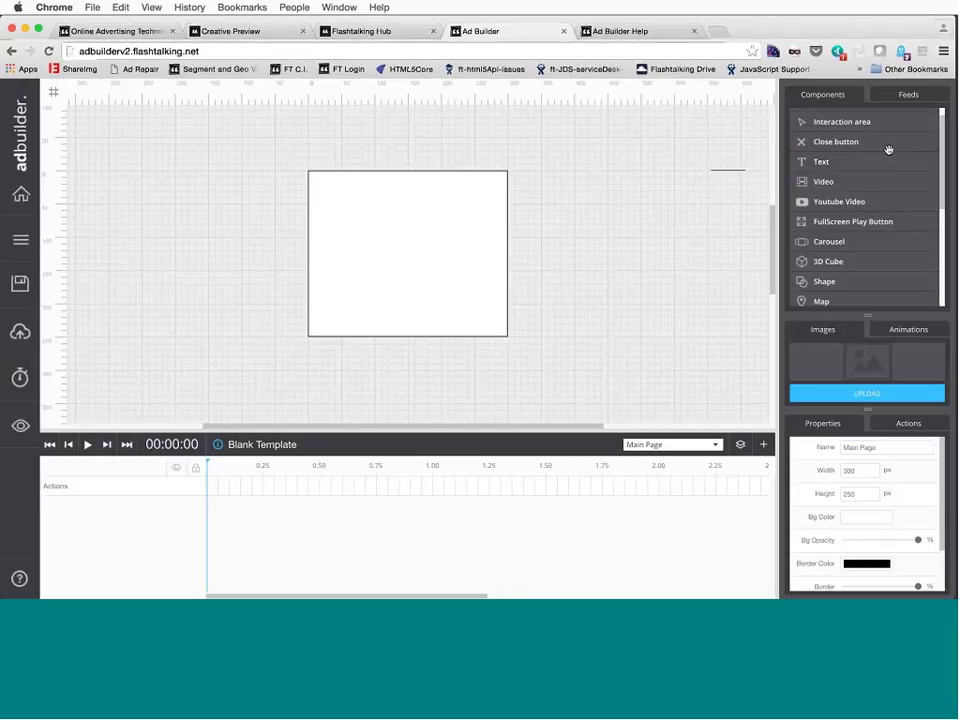
pyautogui.scroll(-2, 832, 177)
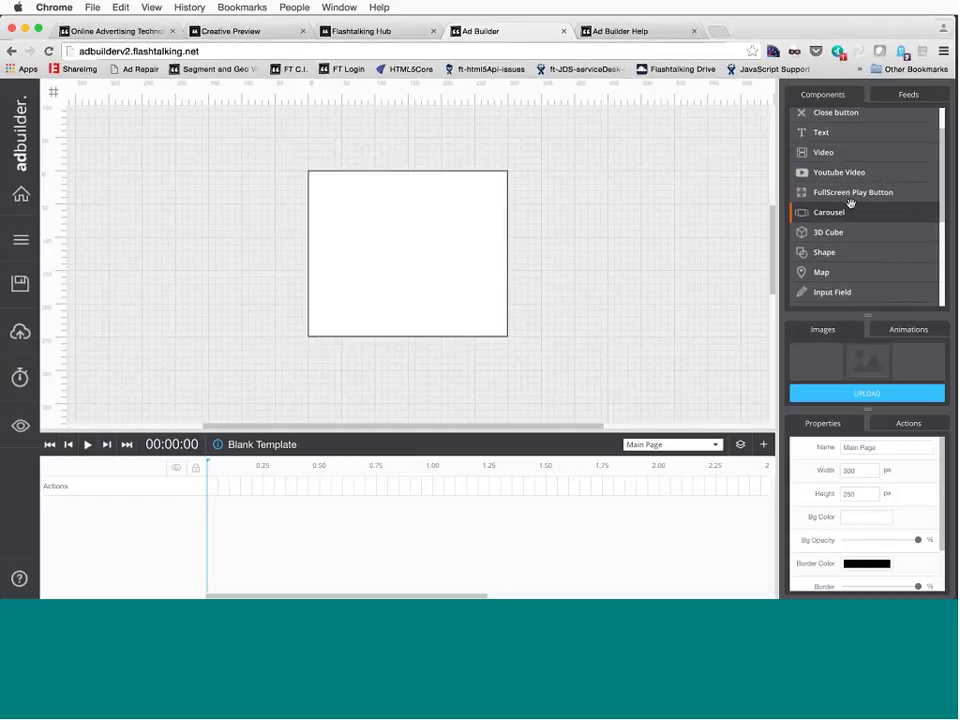
pyautogui.scroll(-1, 848, 194)
pyautogui.scroll(2, 852, 180)
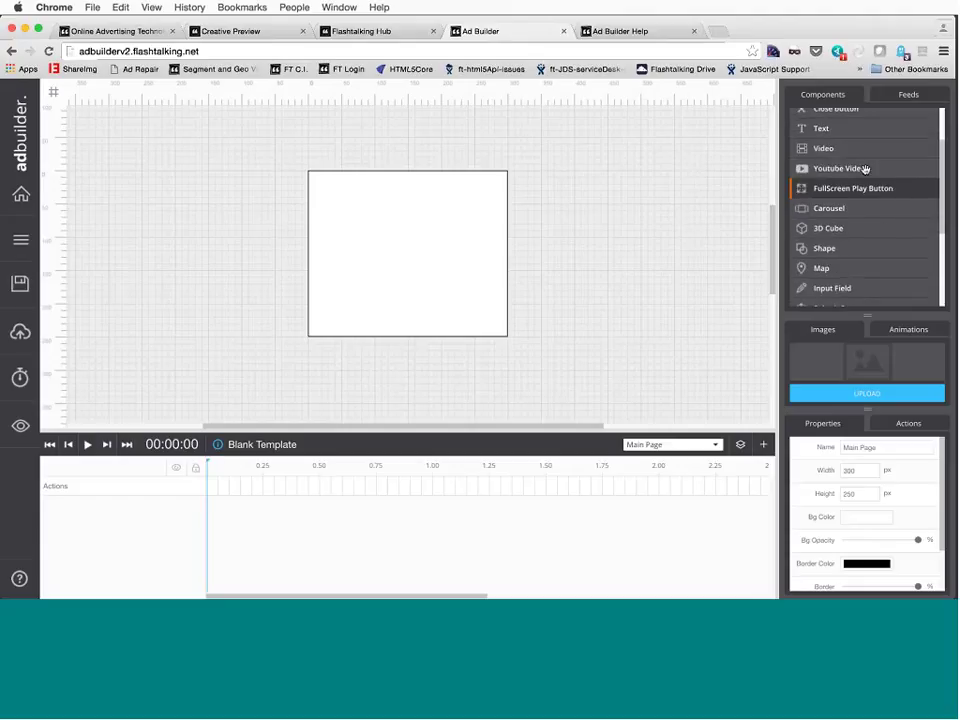
pyautogui.moveTo(850, 188); pyautogui.dragTo(318, 190)
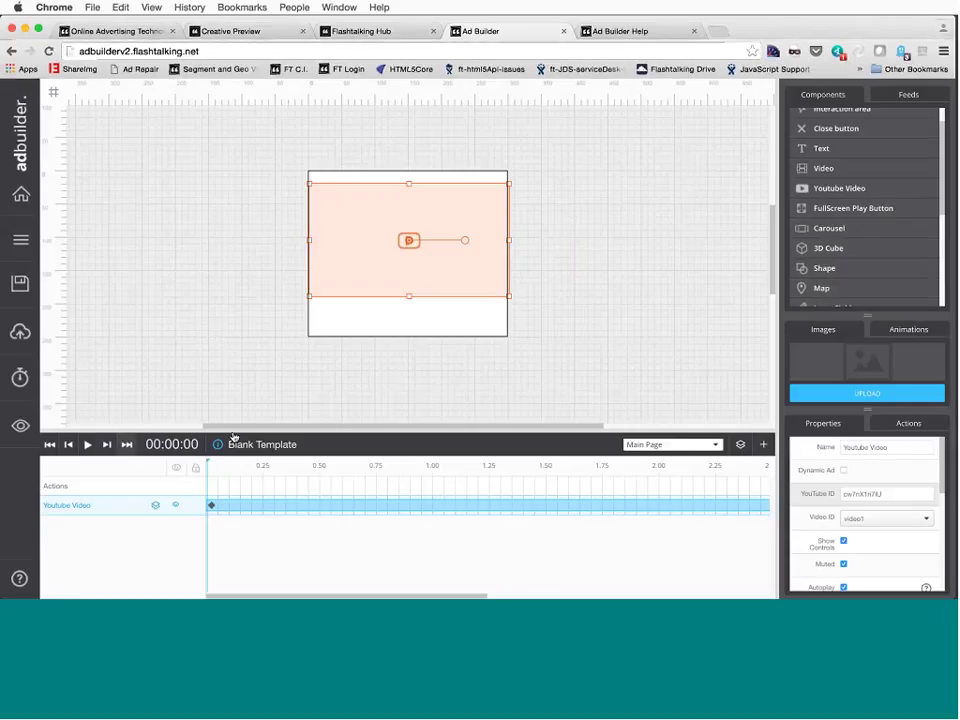
pyautogui.click(20, 425)
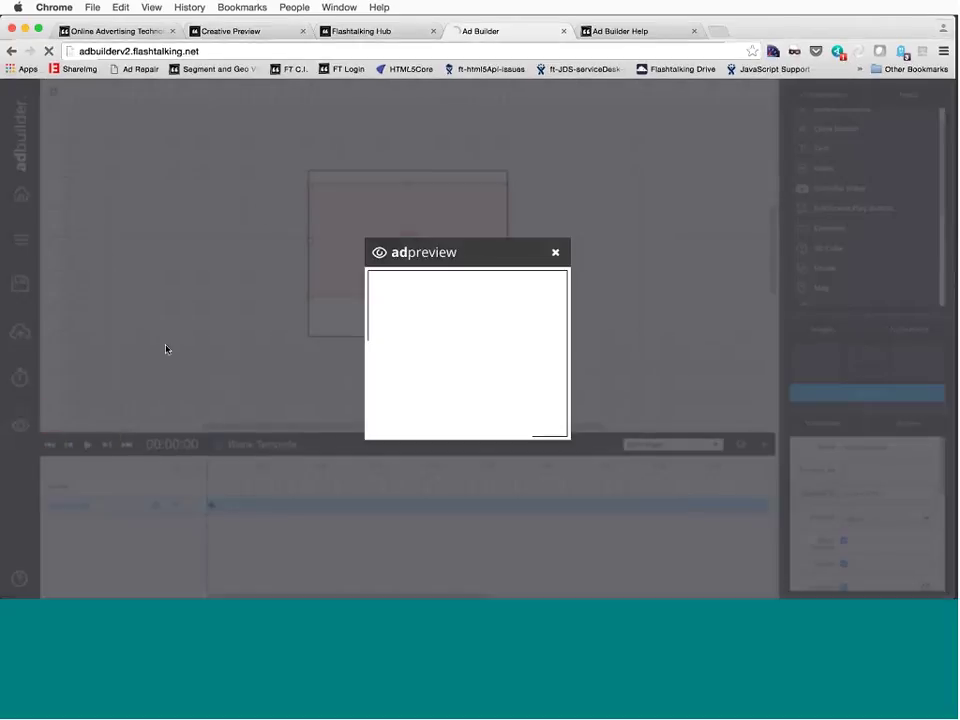
pyautogui.click(555, 254)
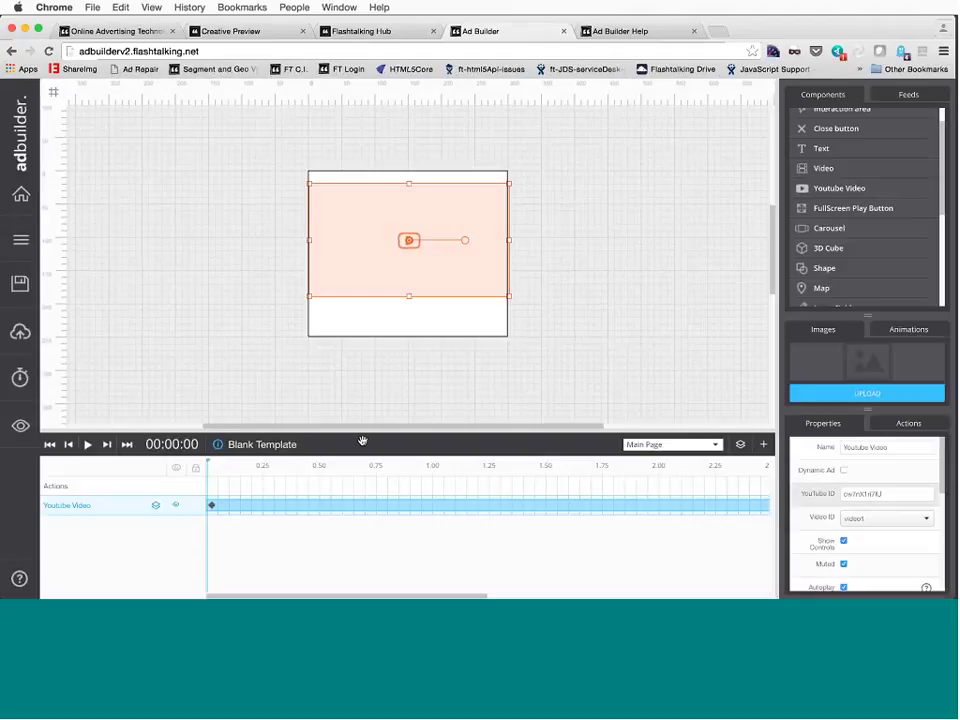
# Examine the YouTube video's ID and playback properties, and delete the video from the ad
pyautogui.doubleClick(853, 496)
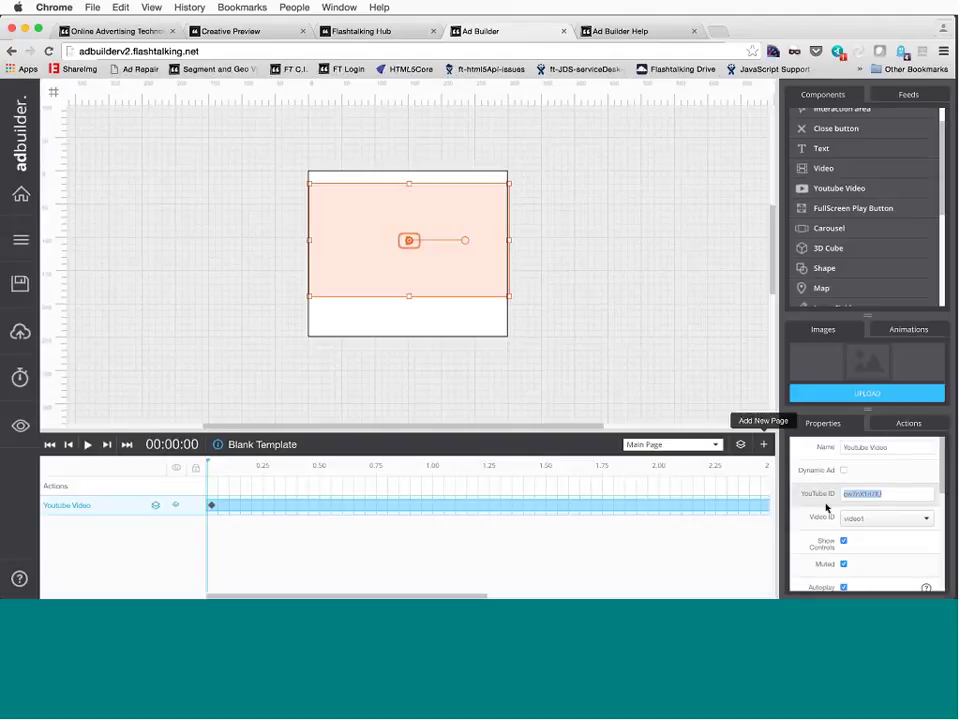
pyautogui.scroll(-3, 818, 530)
pyautogui.scroll(3, 818, 527)
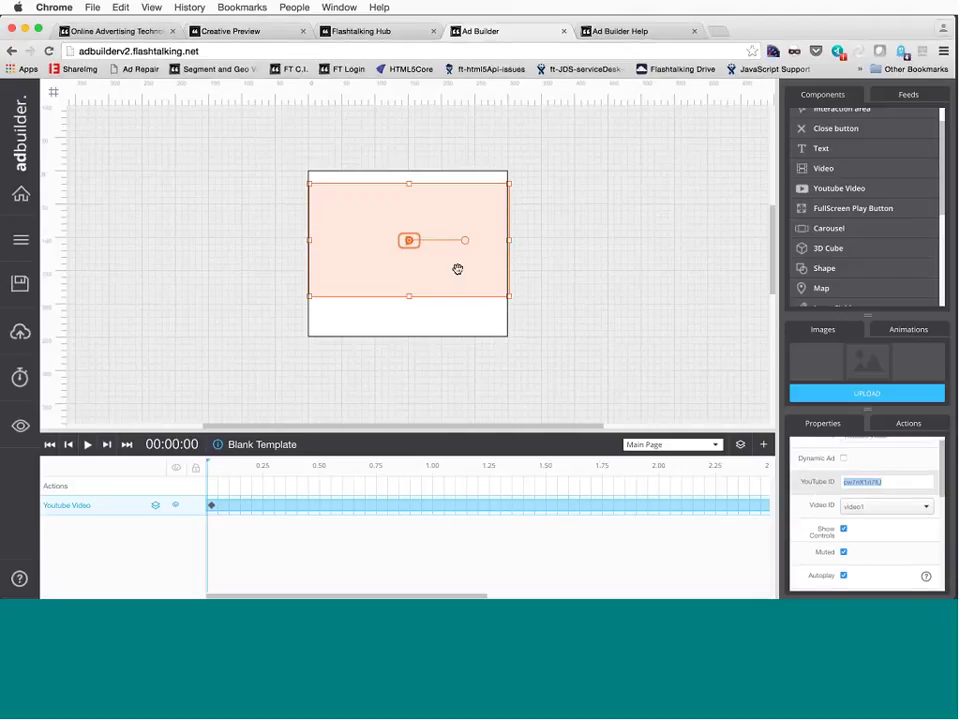
pyautogui.press('BackSpace')
pyautogui.press('BackSpace')
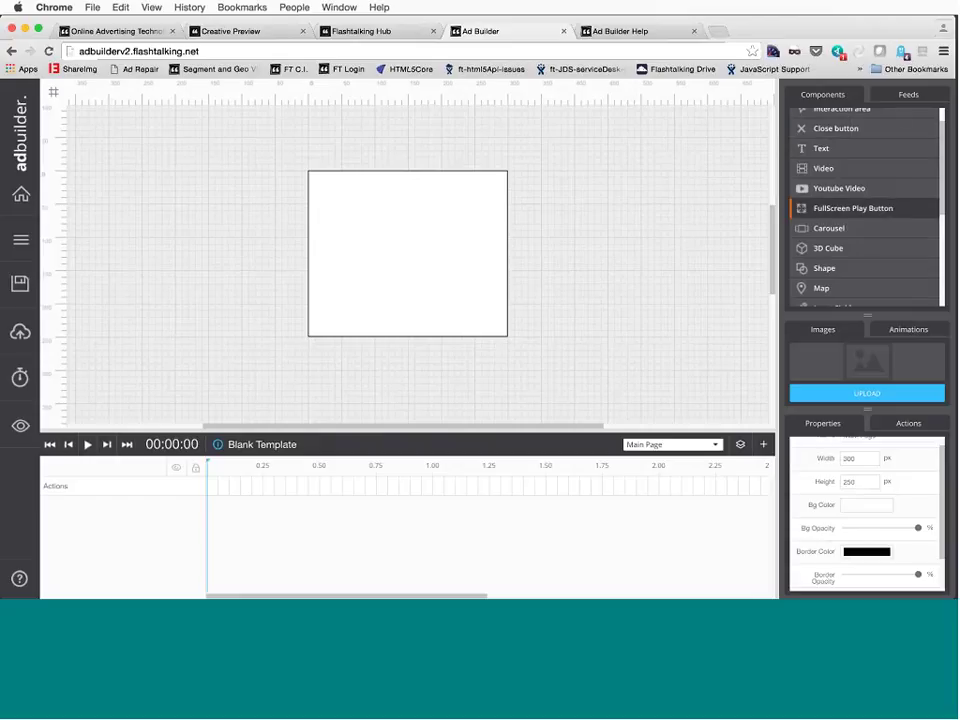
# Look over the project's feeds and animations, and enlarge the area showing the main page's properties
pyautogui.click(908, 94)
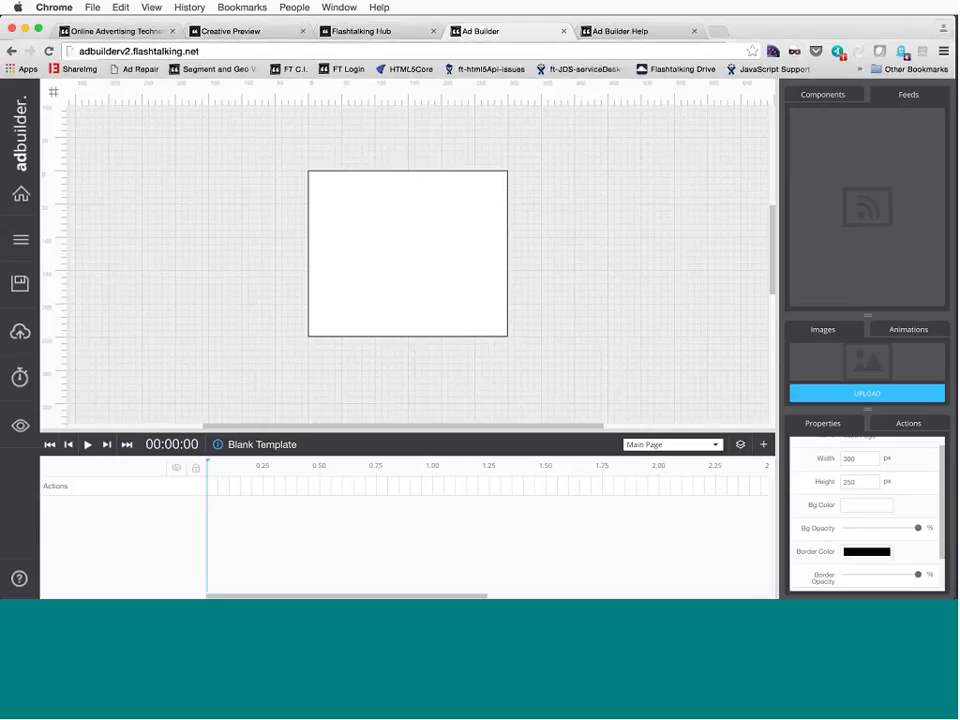
pyautogui.moveTo(868, 315); pyautogui.dragTo(851, 199)
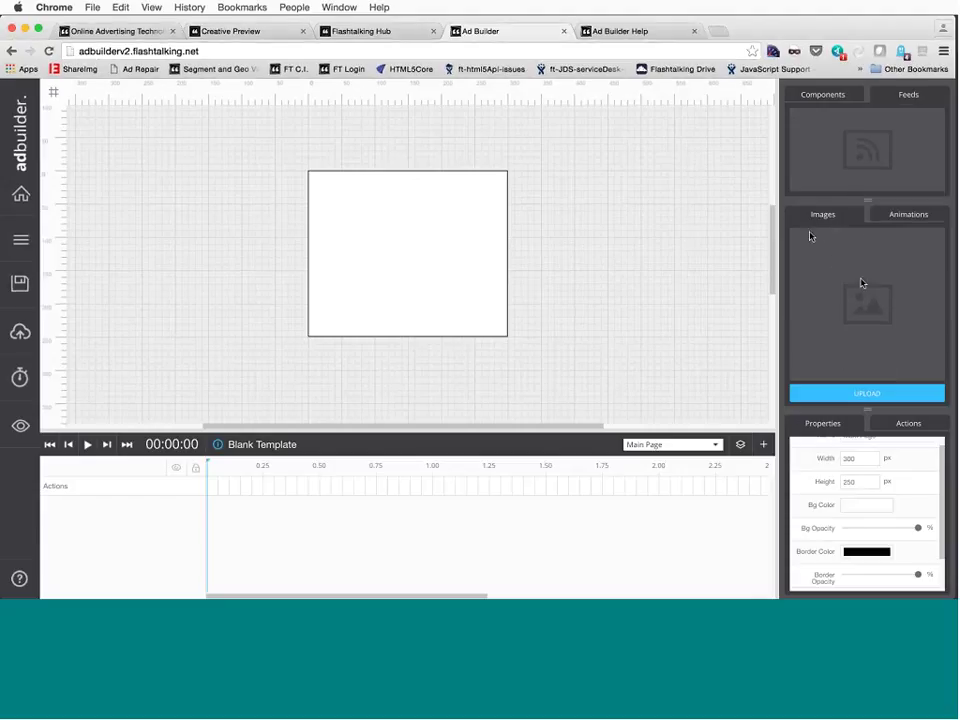
pyautogui.click(907, 215)
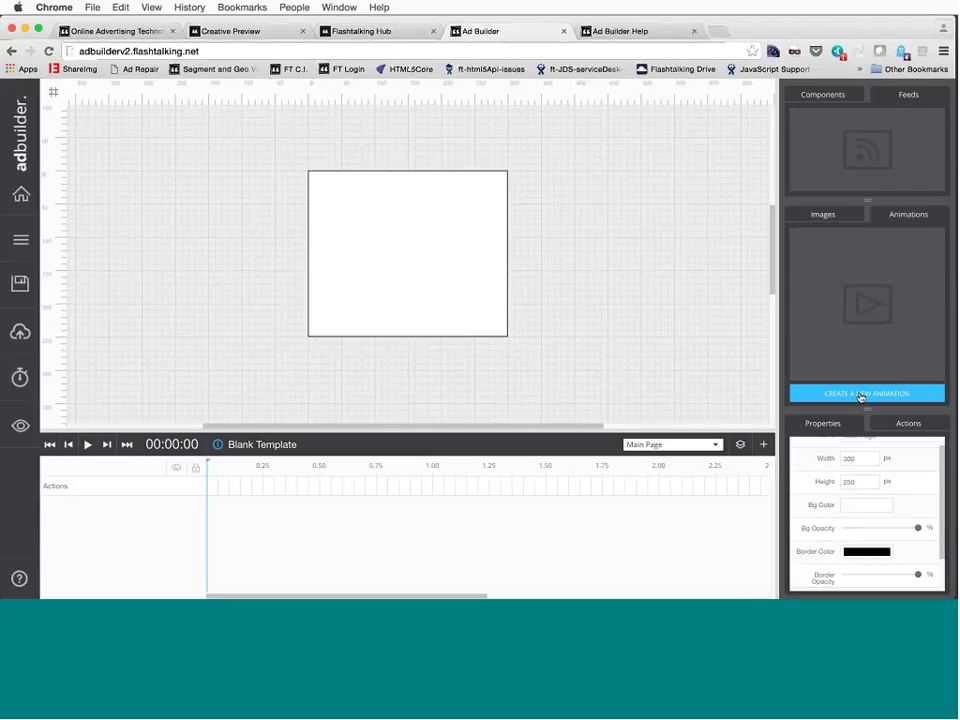
pyautogui.moveTo(868, 411); pyautogui.dragTo(868, 290)
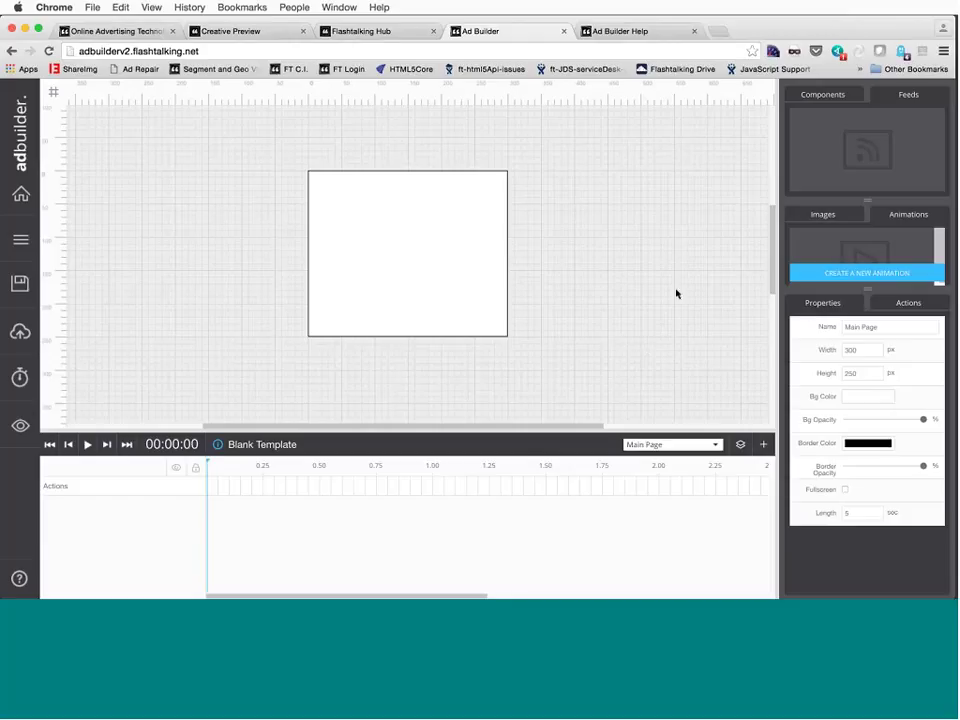
# Add an action to the blank project with Click as trigger, Page as source and Goto And Play as effect
pyautogui.click(880, 301)
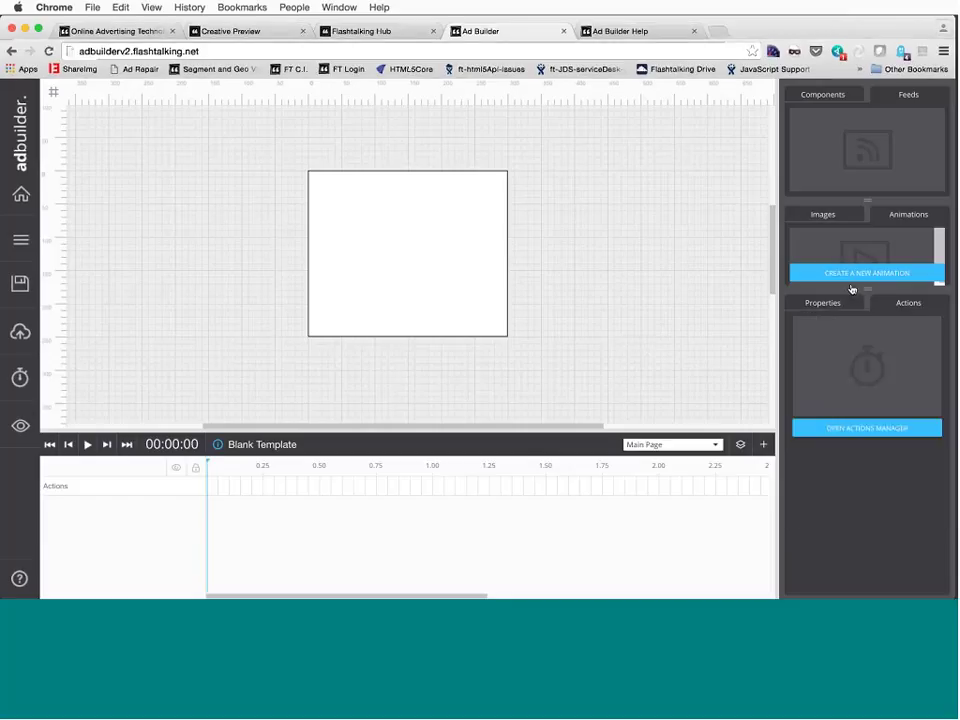
pyautogui.click(867, 428)
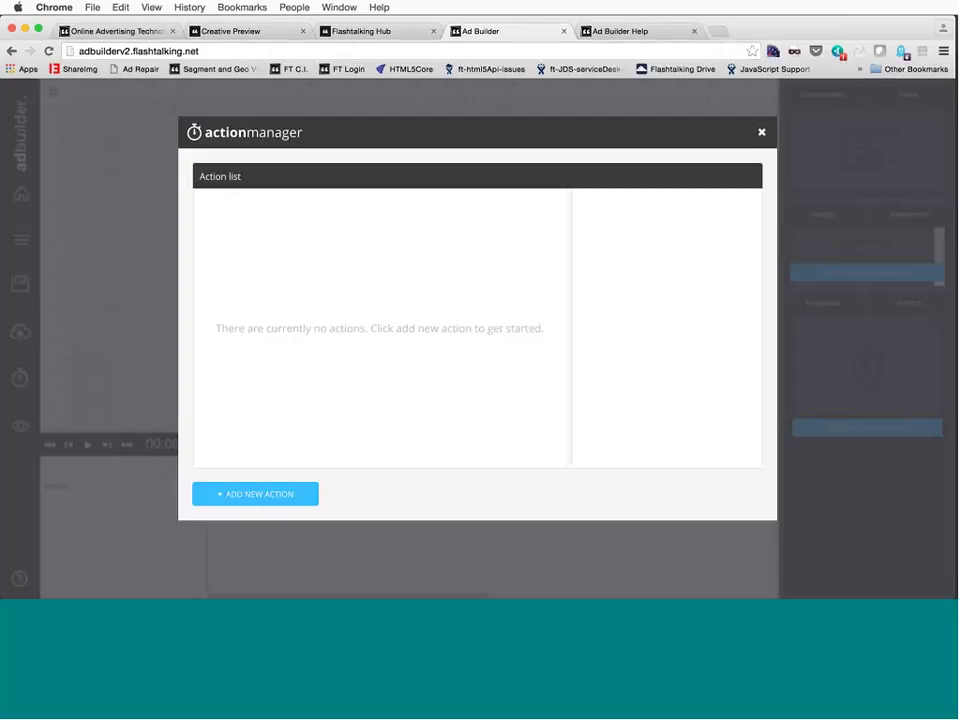
pyautogui.click(256, 494)
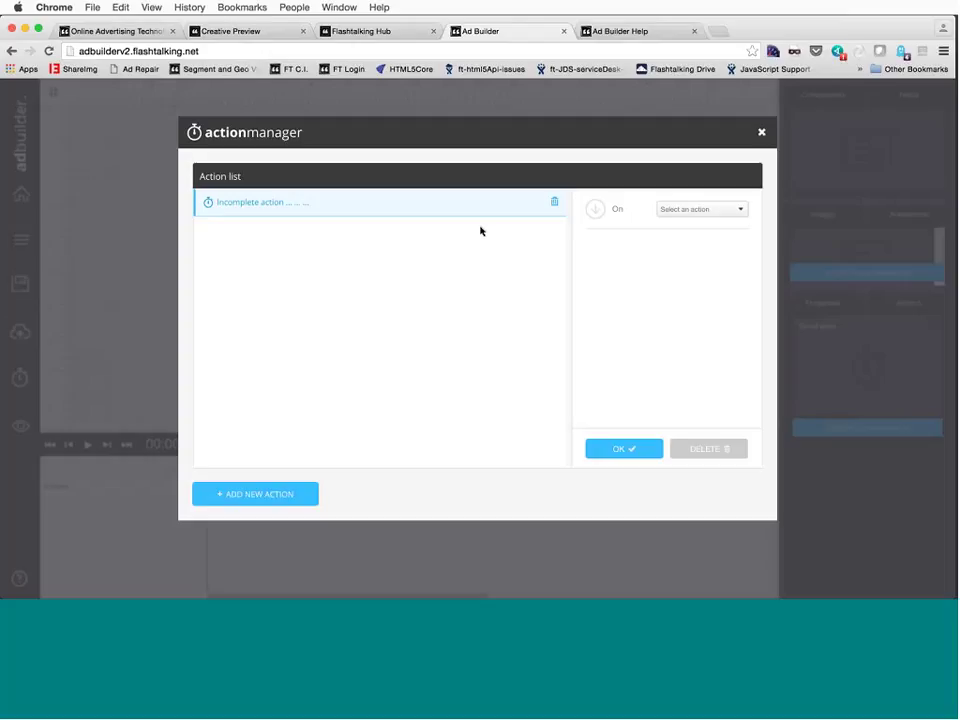
pyautogui.click(690, 213)
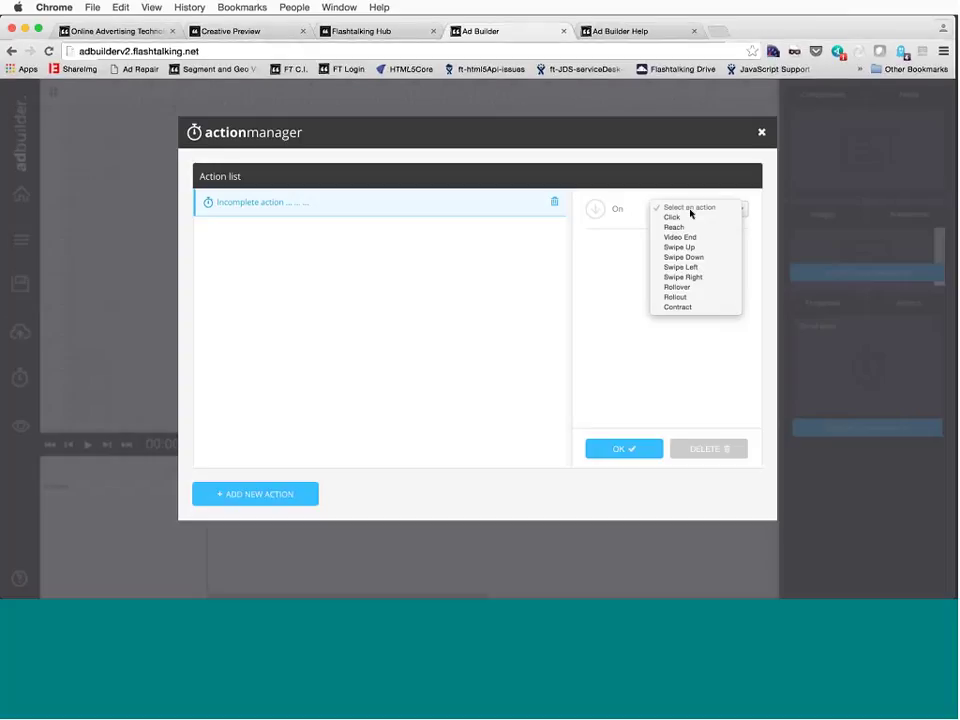
pyautogui.click(686, 218)
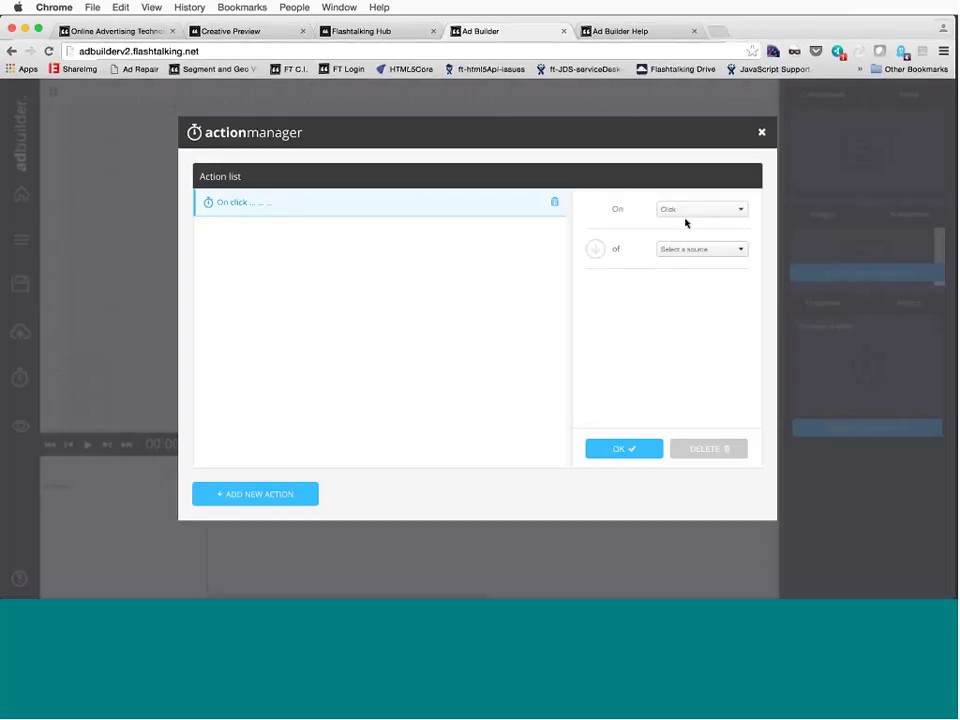
pyautogui.click(694, 256)
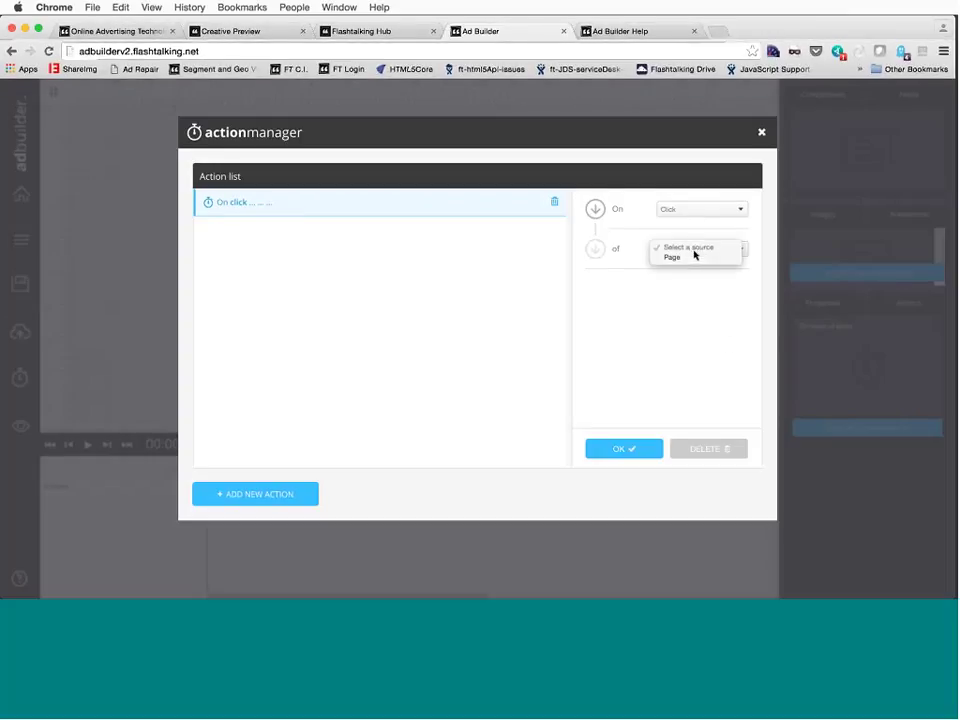
pyautogui.click(694, 256)
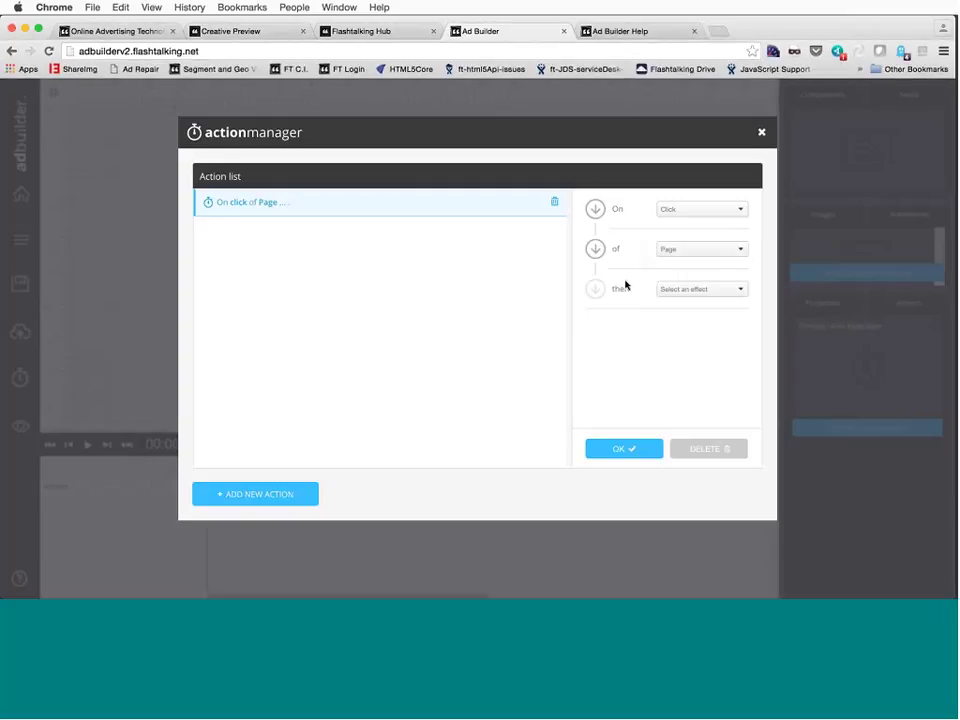
pyautogui.click(678, 293)
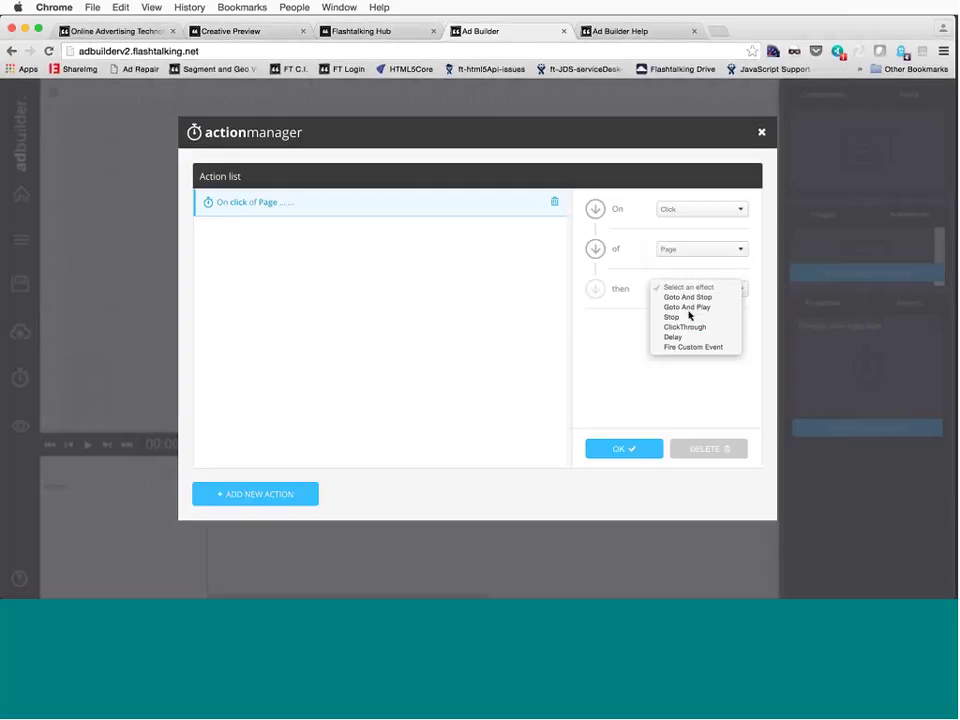
pyautogui.click(687, 307)
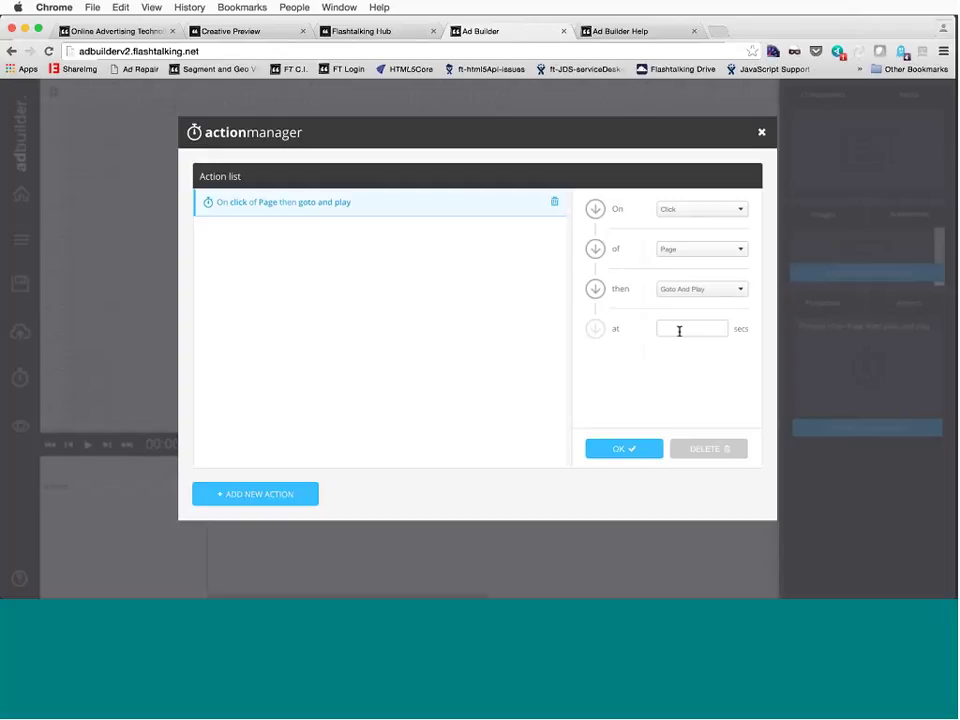
pyautogui.click(761, 133)
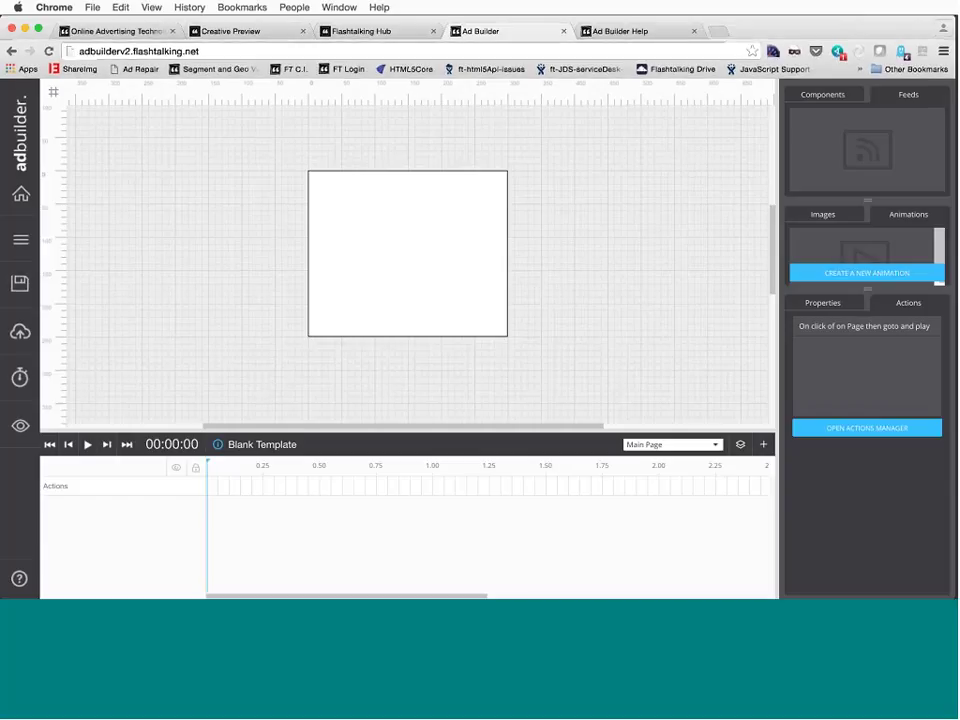
# Look over the Ad Builder help guide's topics and overview, and return to the project
pyautogui.click(18, 580)
pyautogui.scroll(-5, 332, 291)
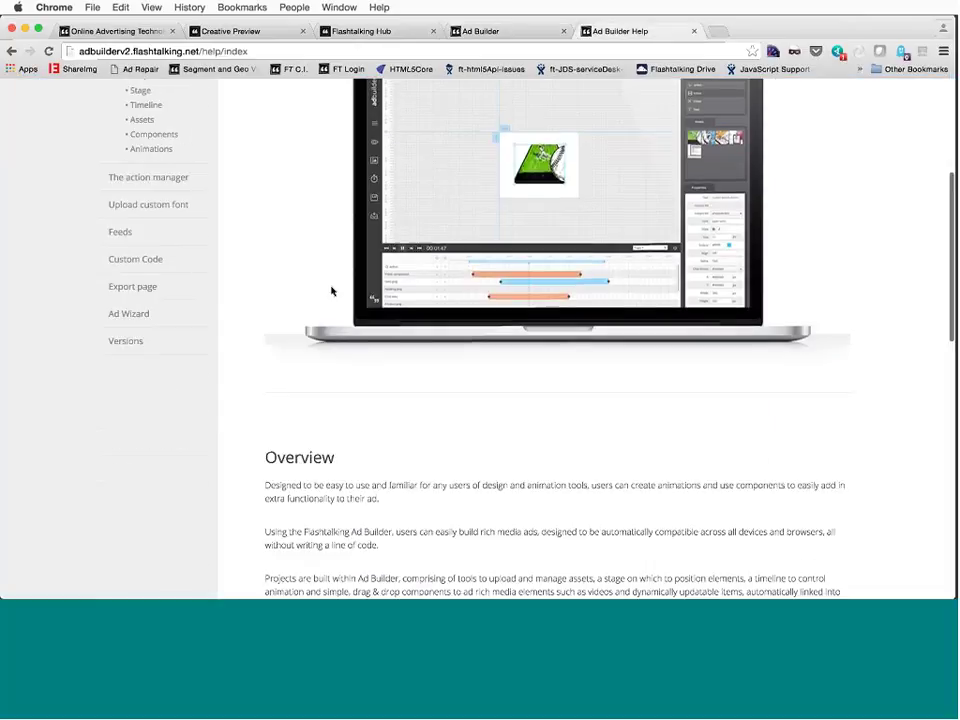
pyautogui.scroll(7, 330, 289)
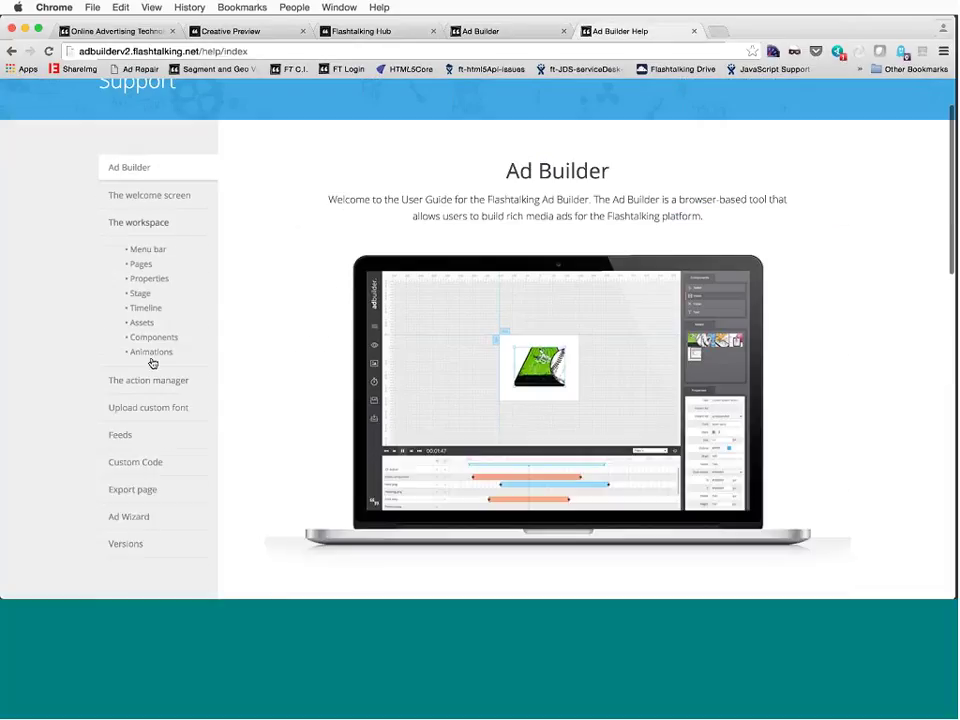
pyautogui.click(694, 31)
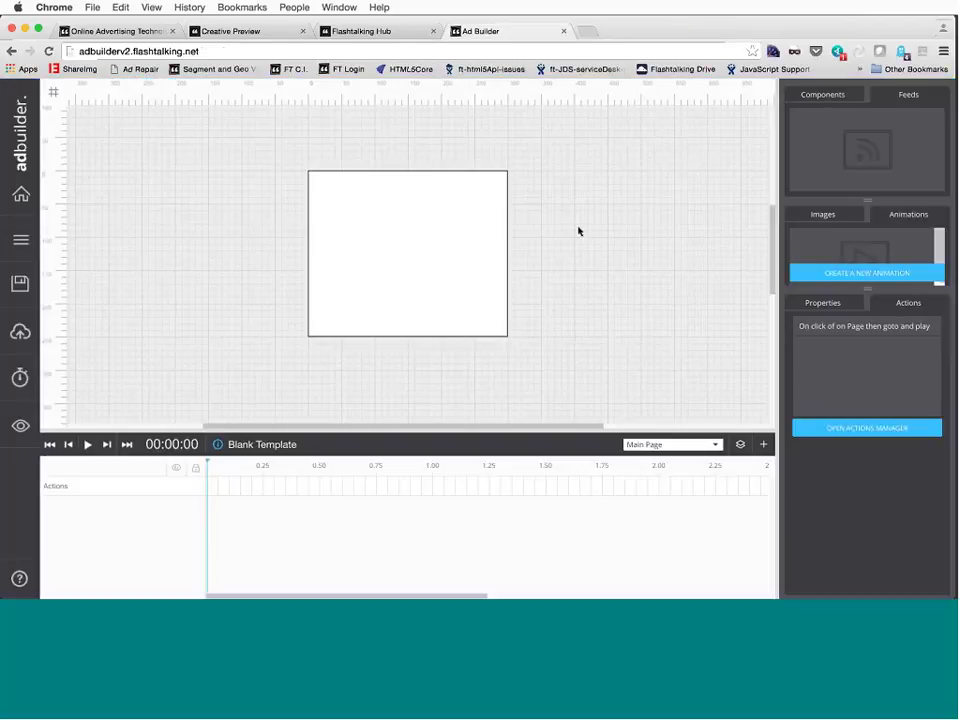
# Open the existing project ProductFeed_Carousel_build_A_noFont_noAnim from the HTML5 Platform Showcase group
pyautogui.click(20, 196)
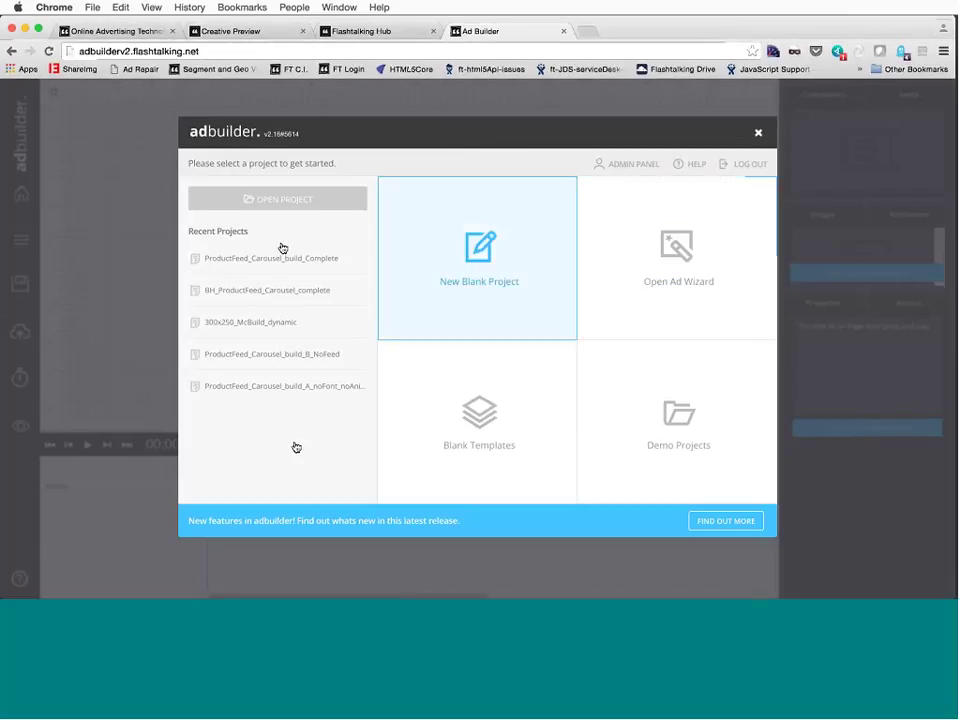
pyautogui.click(300, 203)
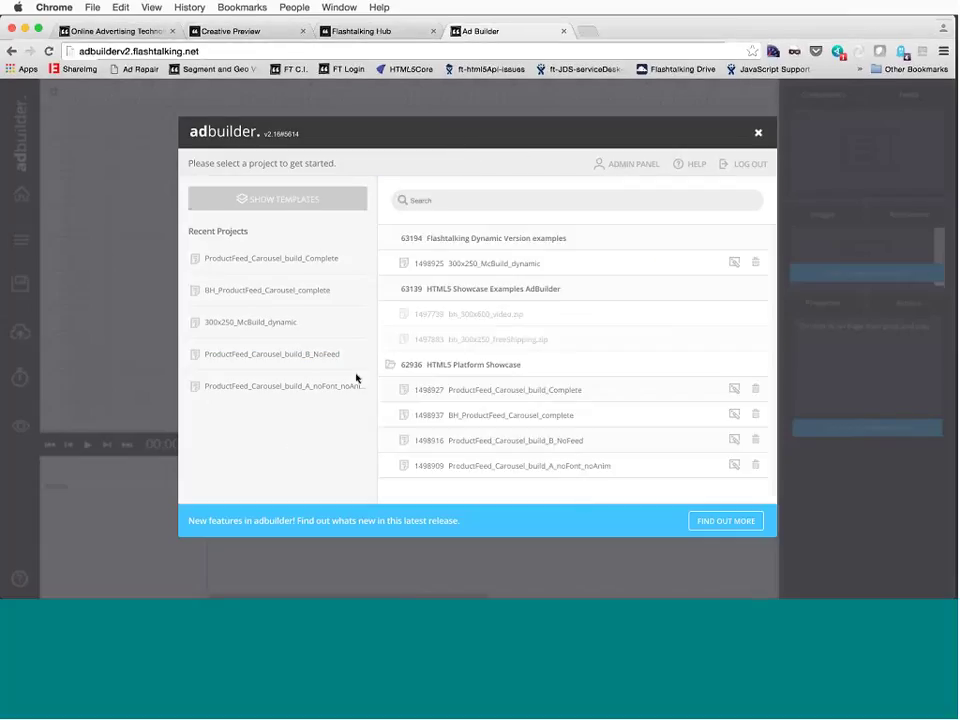
pyautogui.click(501, 367)
pyautogui.click(499, 367)
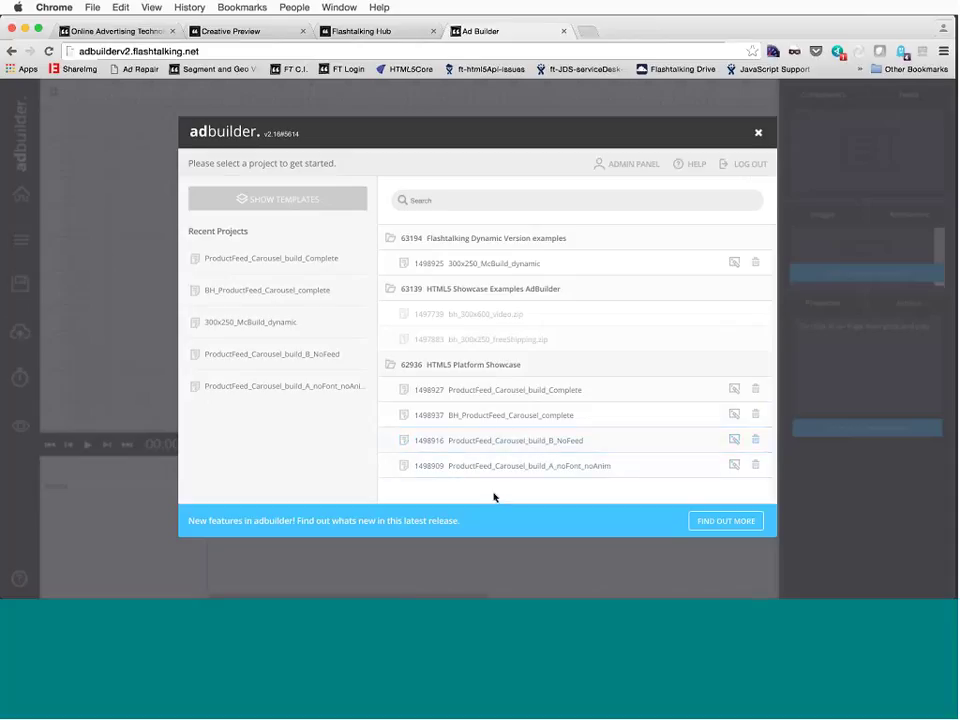
pyautogui.click(478, 466)
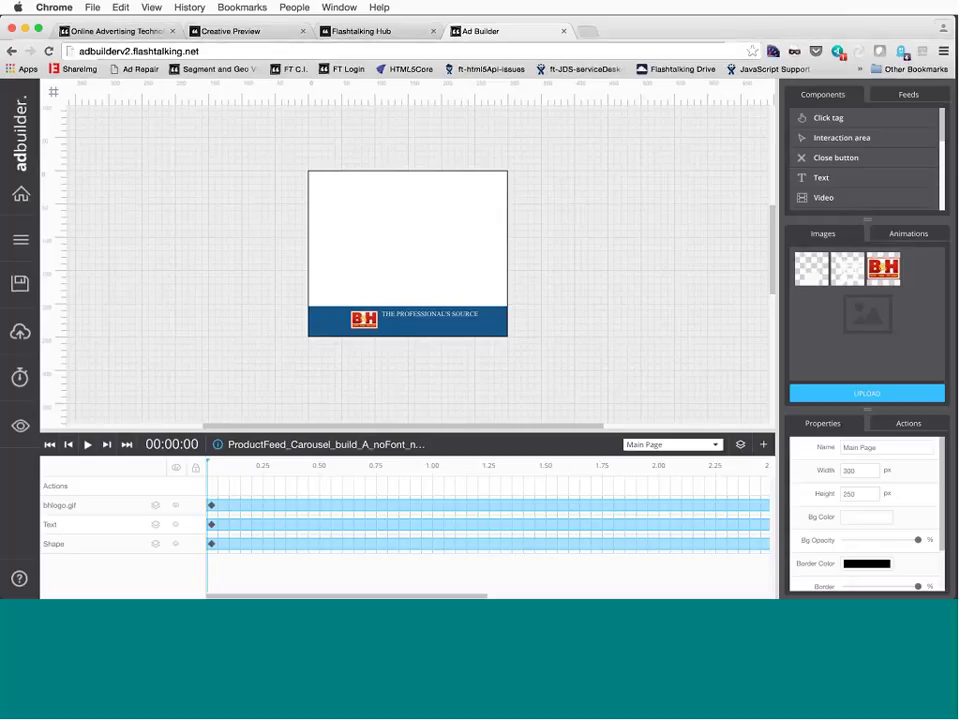
# Examine the blue footer shape, the B&H logo and the tagline text on the ad's main page
pyautogui.click(330, 327)
pyautogui.click(255, 345)
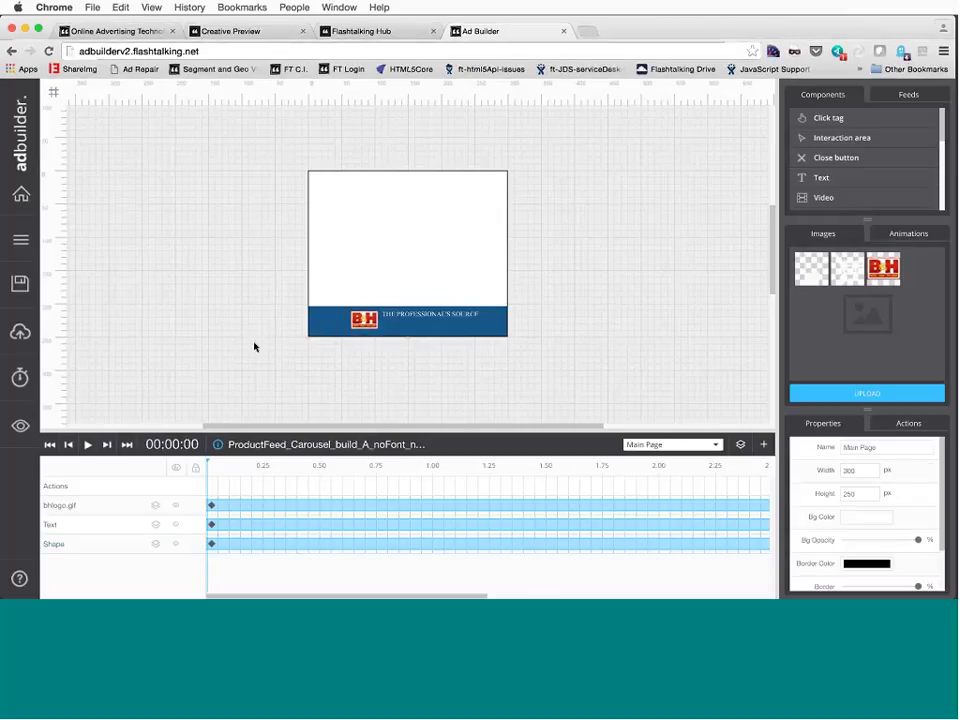
pyautogui.click(364, 318)
pyautogui.click(435, 316)
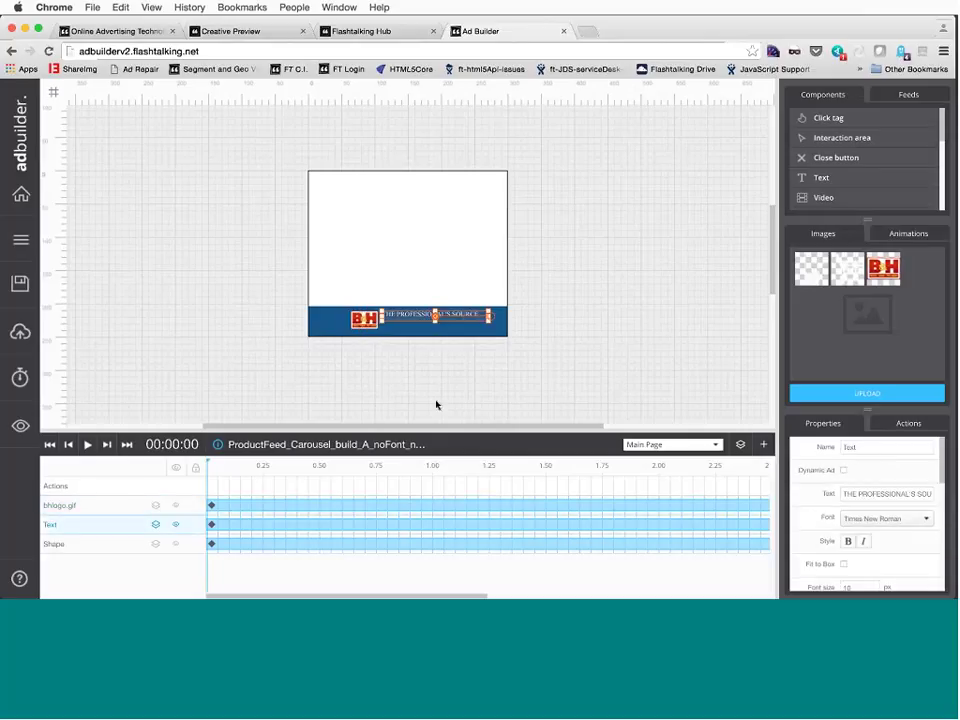
pyautogui.click(411, 388)
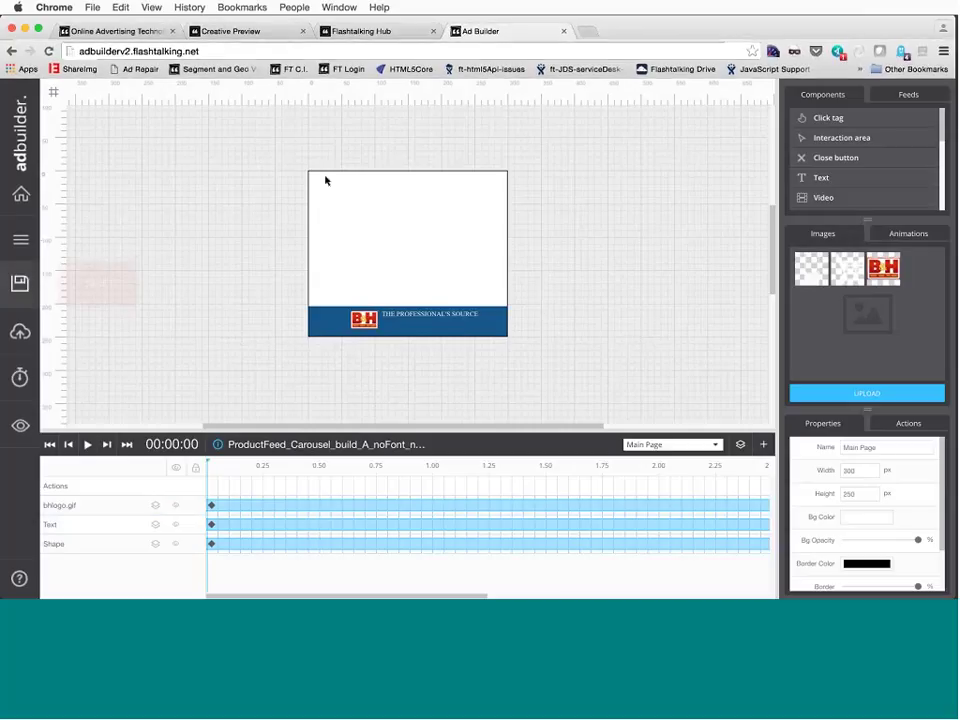
# Upload the image arrow.png from the productCarousel_assets folder to the project's assets
pyautogui.click(22, 242)
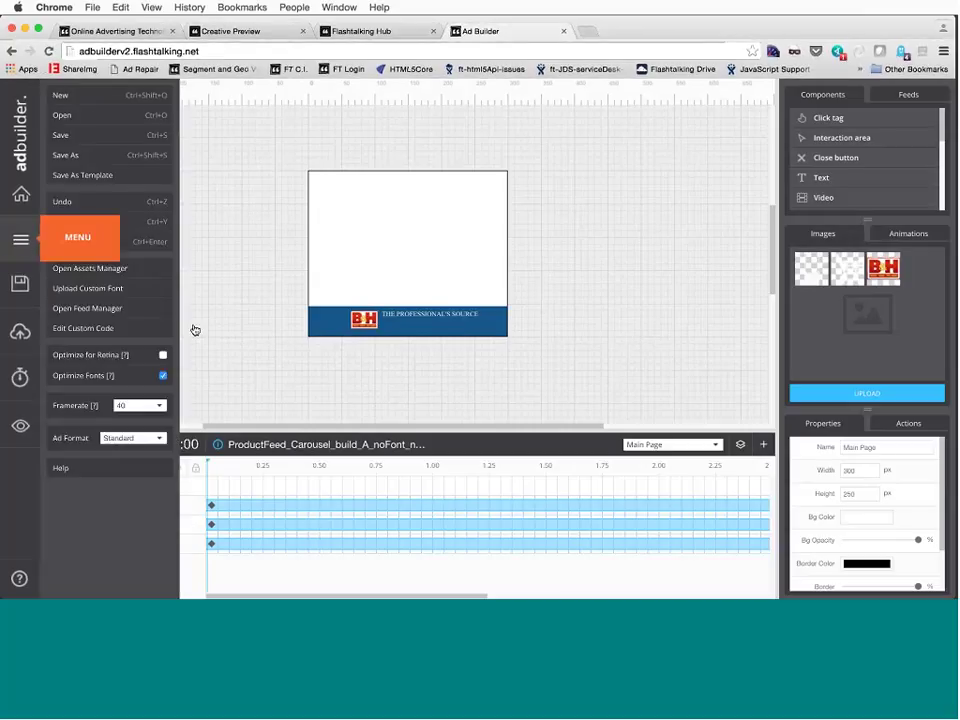
pyautogui.click(20, 333)
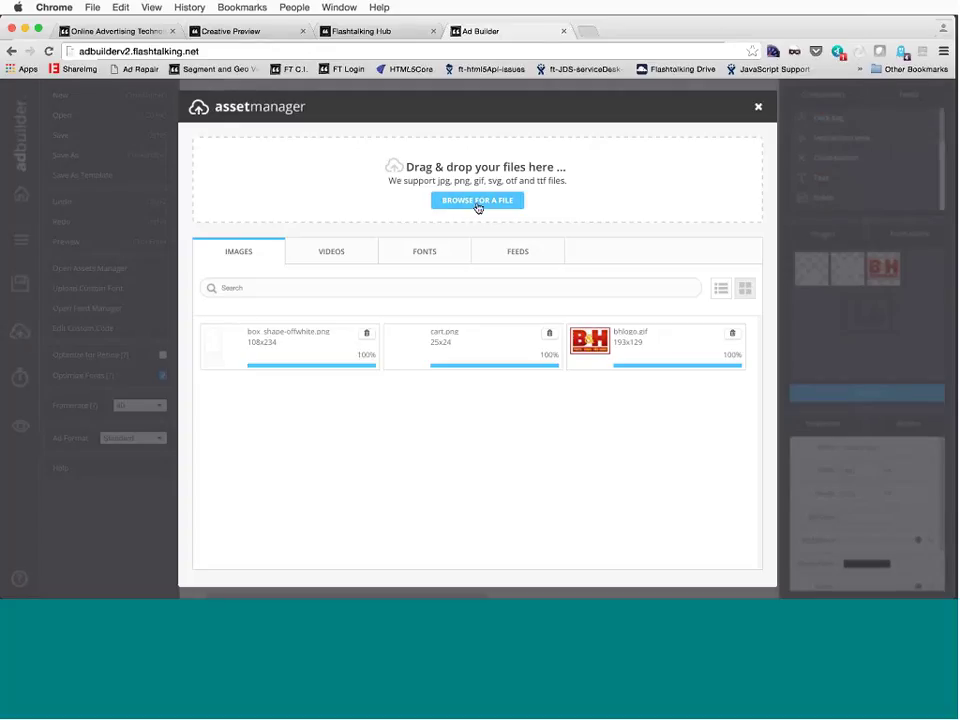
pyautogui.click(478, 204)
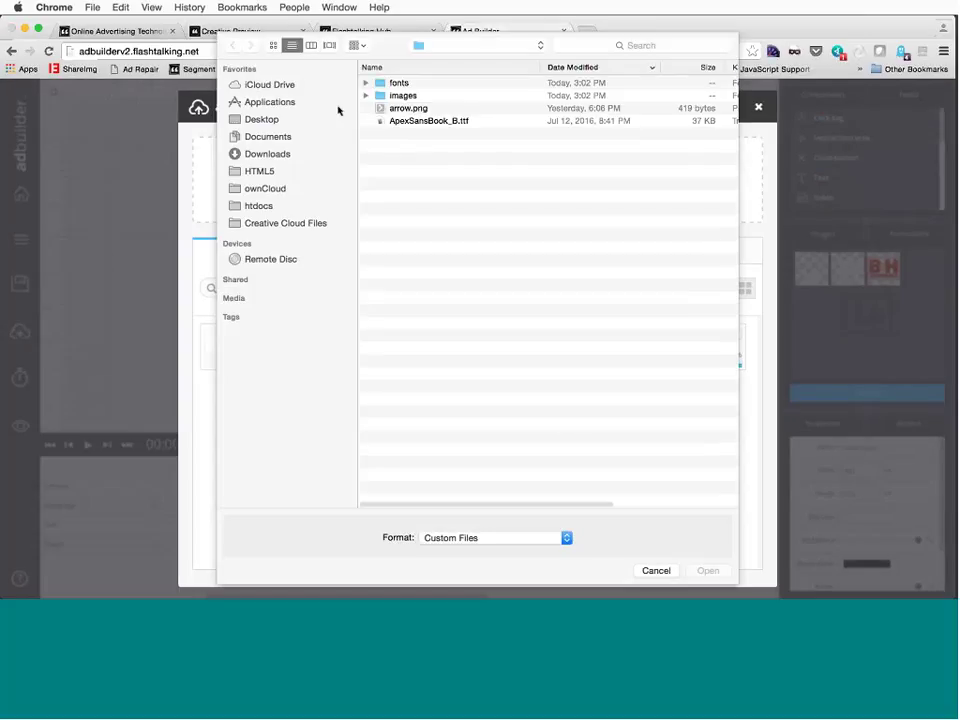
pyautogui.click(405, 108)
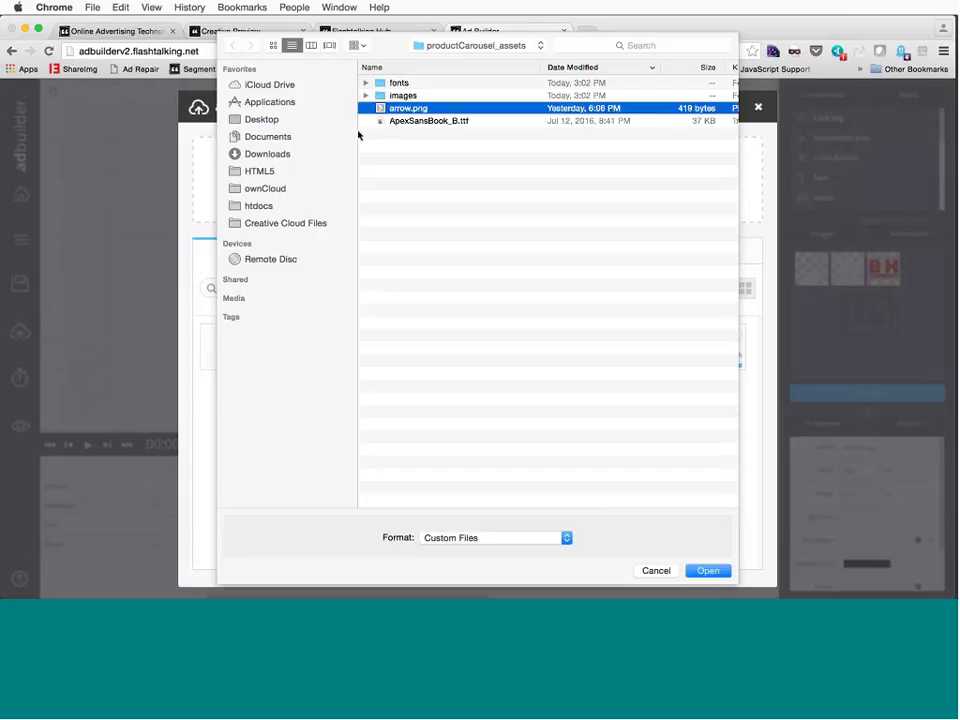
pyautogui.click(705, 571)
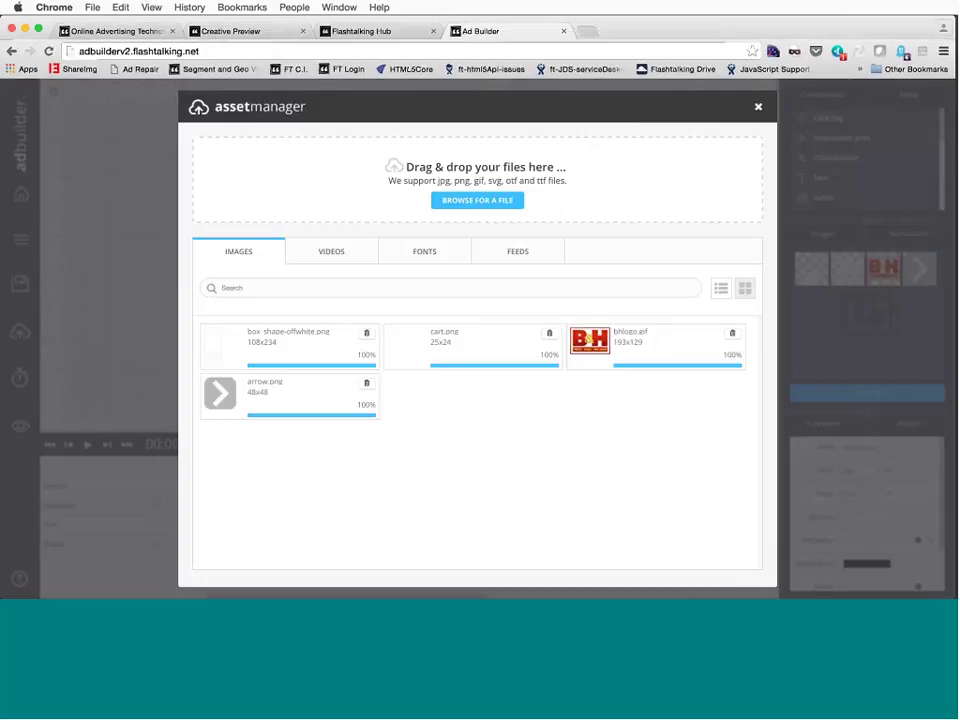
# Upload the custom font ApexSansBook_B.ttf to the project's font assets and return to the stage
pyautogui.click(395, 256)
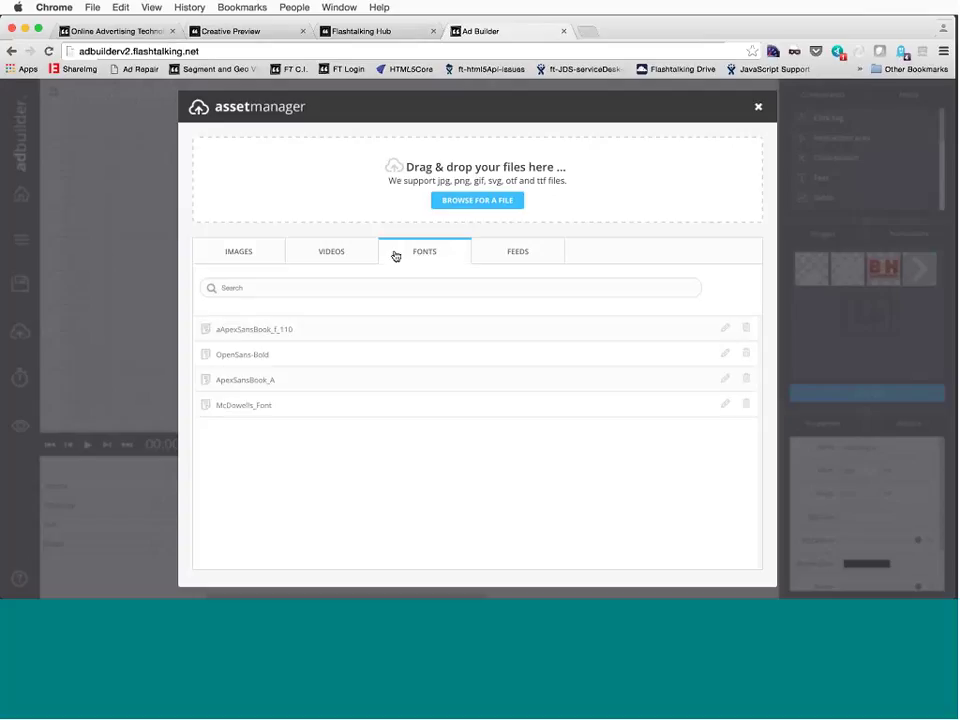
pyautogui.click(478, 200)
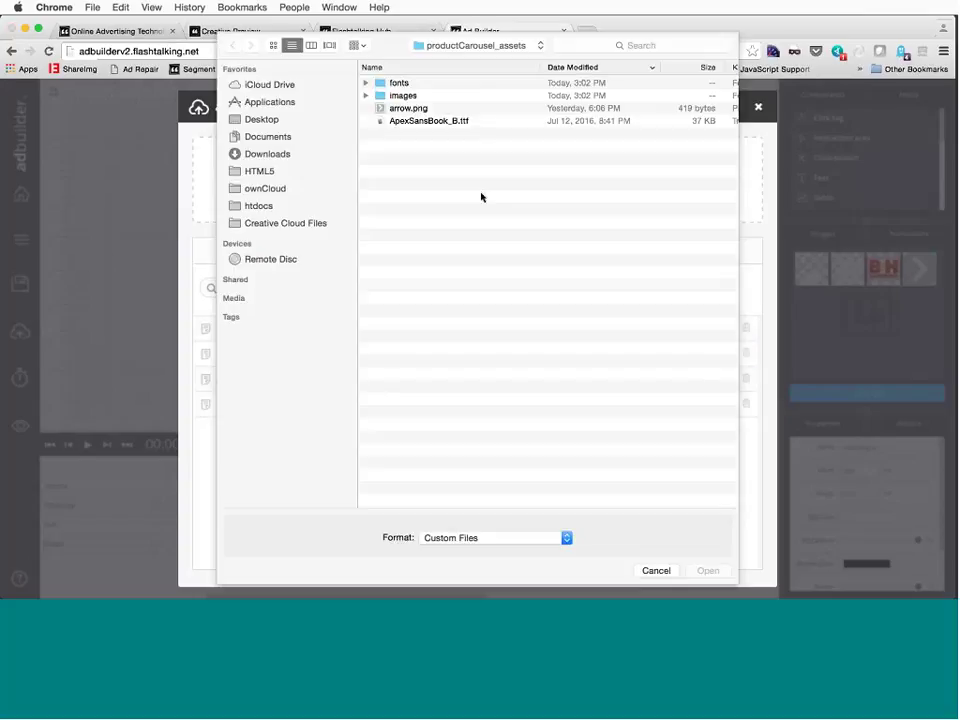
pyautogui.click(438, 122)
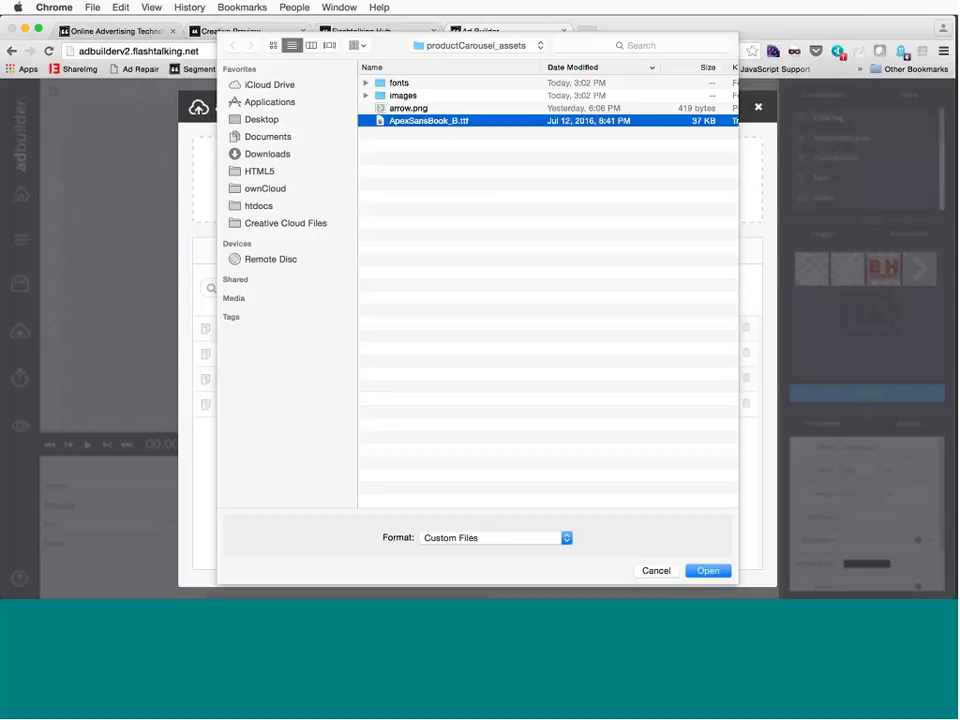
pyautogui.click(707, 570)
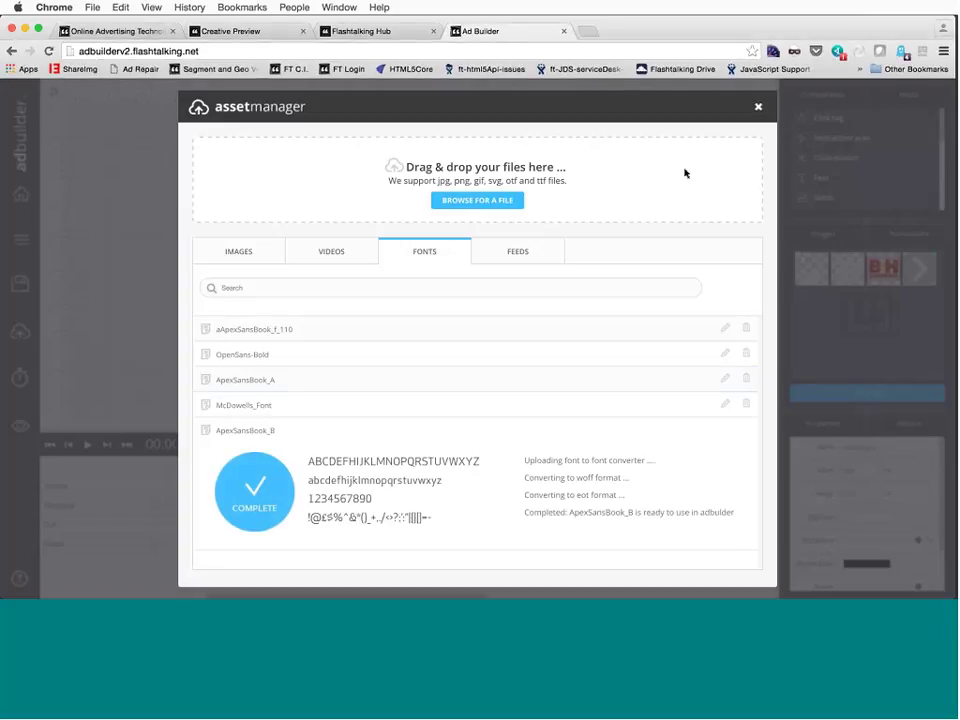
pyautogui.click(758, 108)
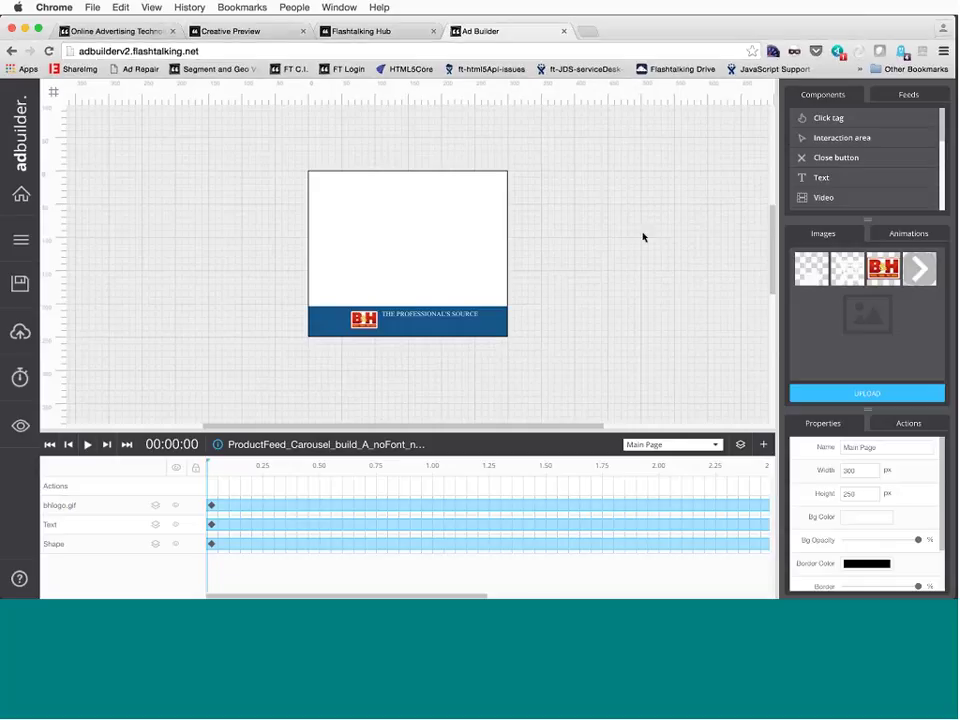
# Set the font of the footer tagline "THE PROFESSIONAL'S SOURCE" to ApexSansBook_B
pyautogui.click(410, 318)
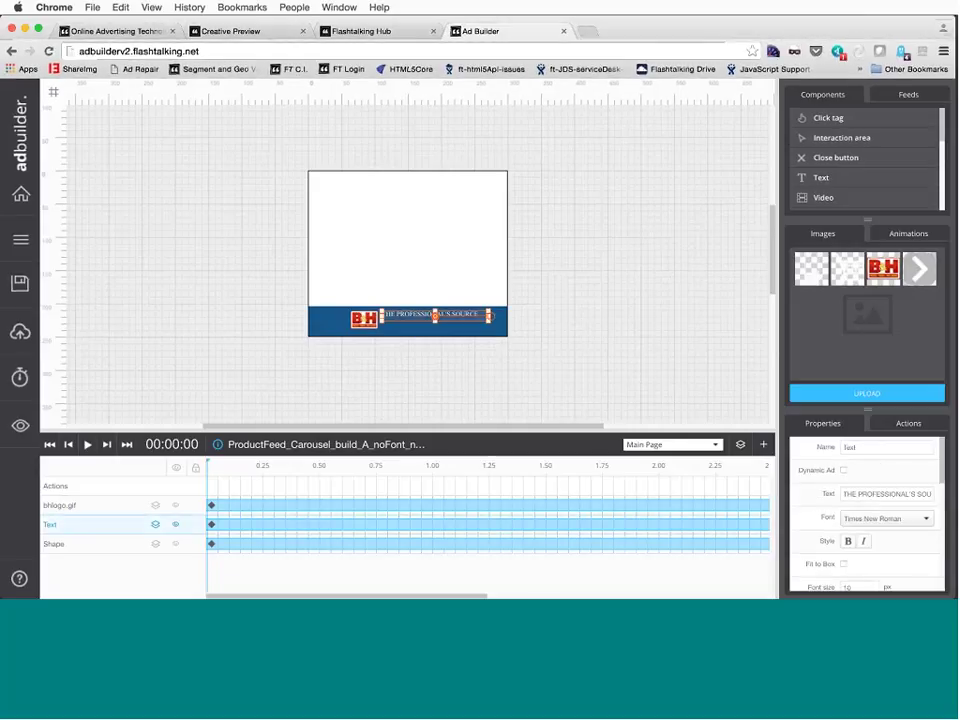
pyautogui.click(873, 517)
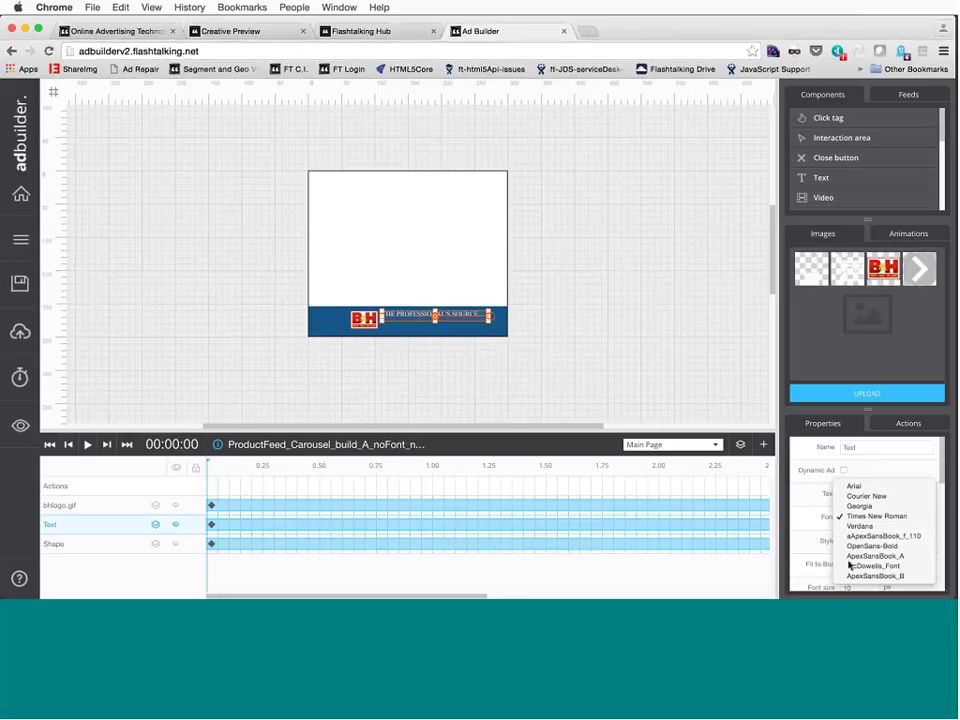
pyautogui.click(878, 577)
pyautogui.click(652, 355)
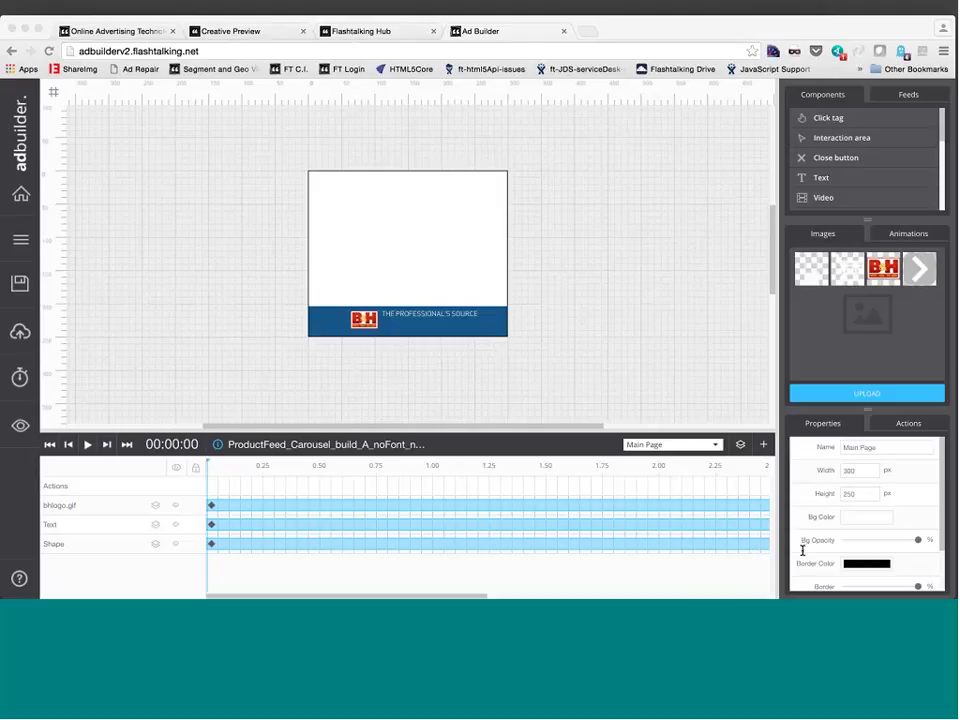
# Add a text element in the blue footer below the tagline reading "FREE EXPEDITED SHIPPING*"
pyautogui.click(633, 329)
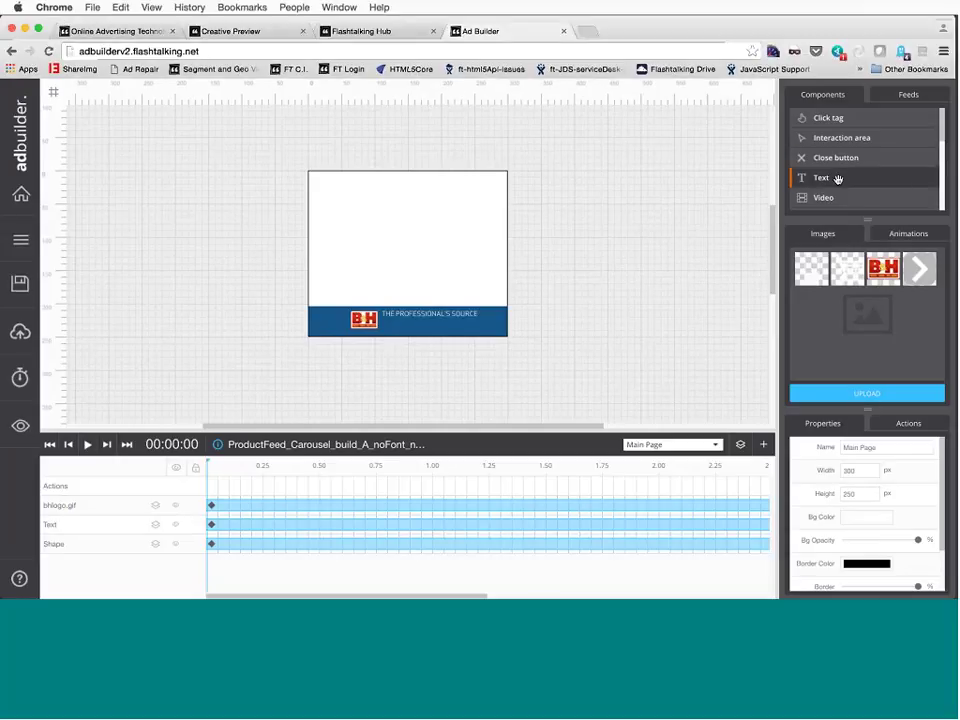
pyautogui.moveTo(836, 177); pyautogui.dragTo(395, 339)
pyautogui.moveTo(397, 334); pyautogui.dragTo(400, 333)
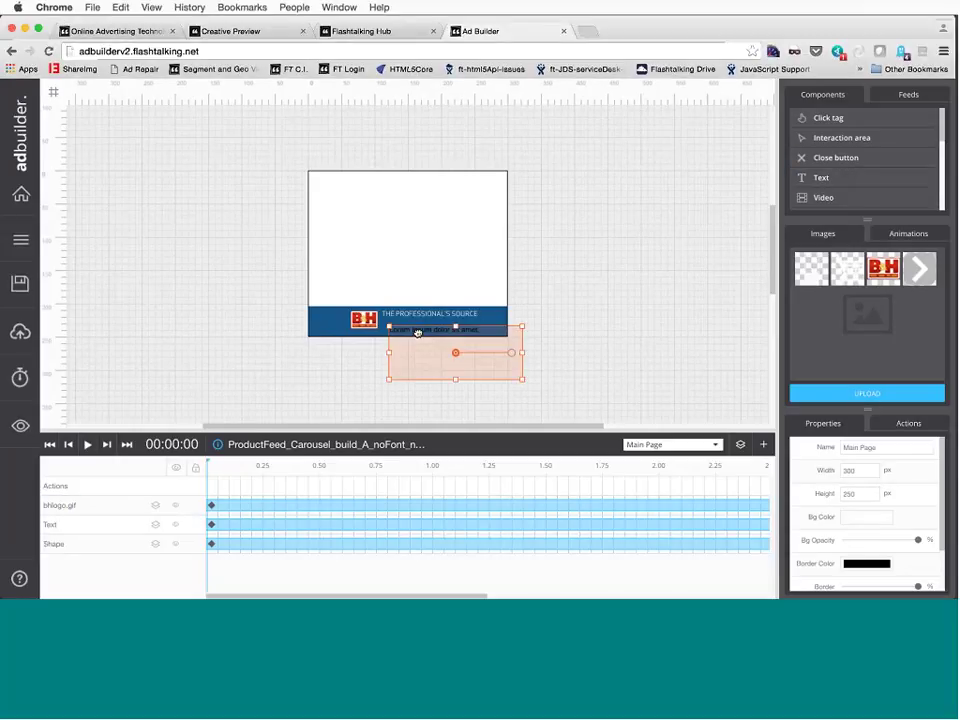
pyautogui.doubleClick(408, 330)
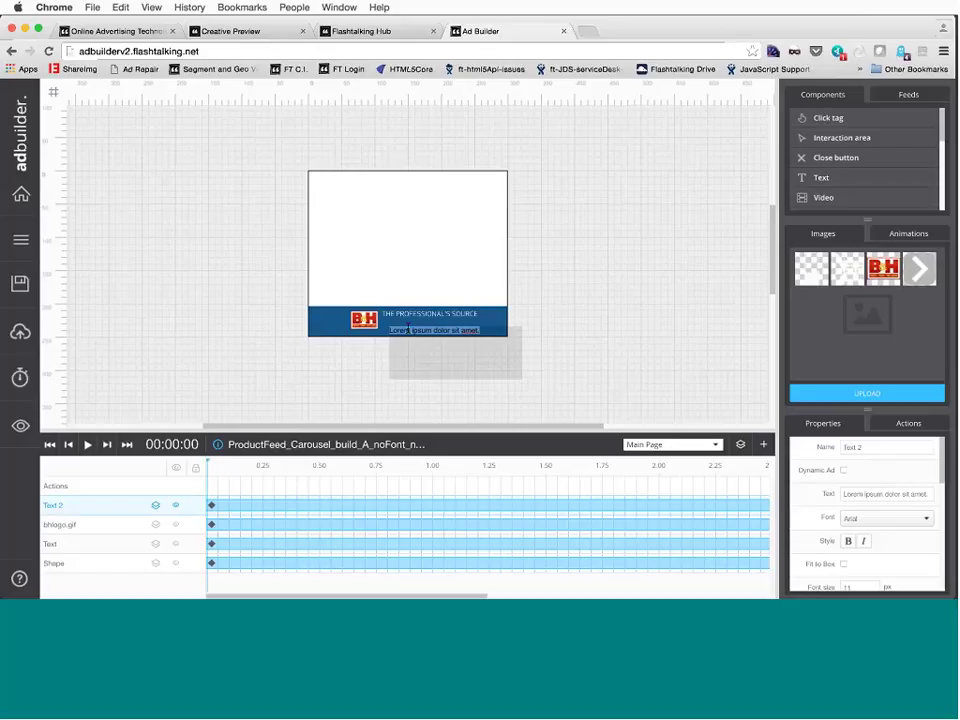
pyautogui.write('FREE EXPEDITED SHIPPING!*')
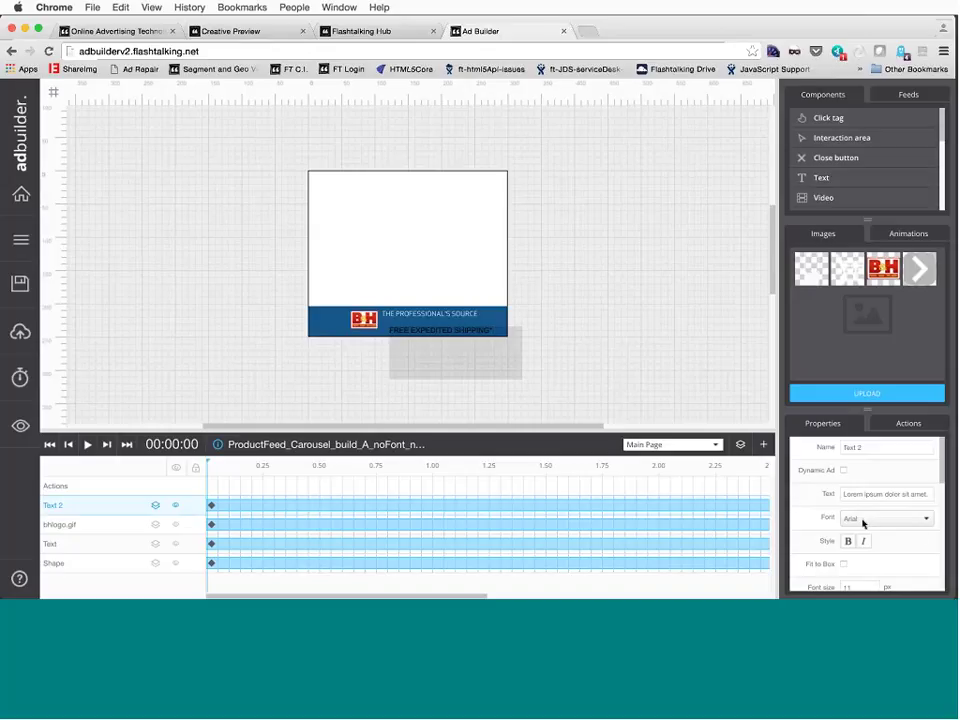
# Set the shipping text's font to ApexSansBook_B and its color to white
pyautogui.click(905, 518)
pyautogui.click(876, 587)
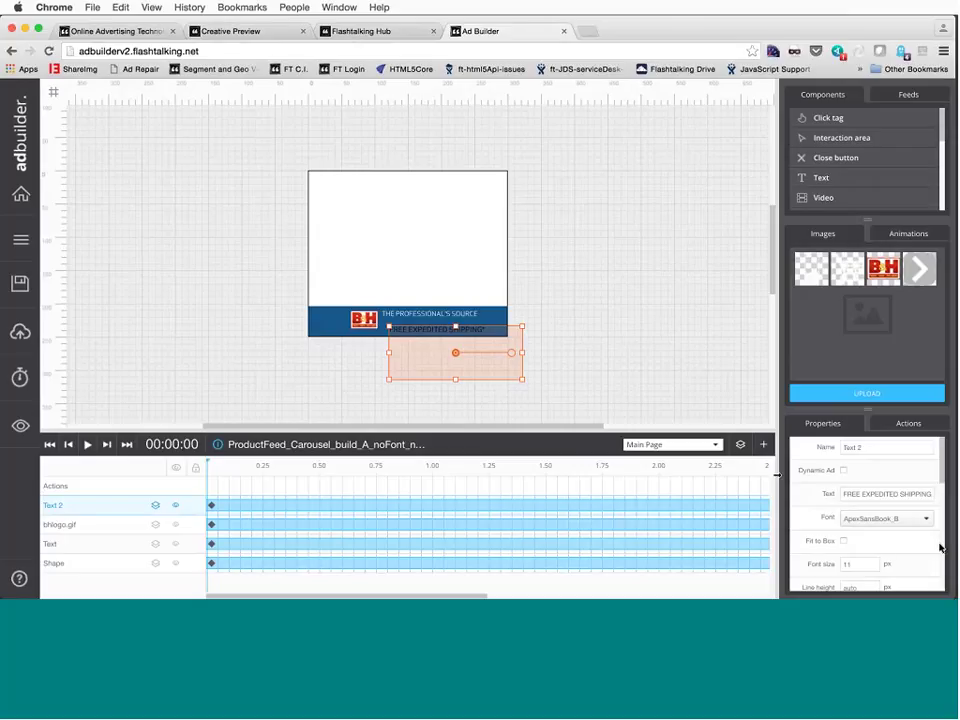
pyautogui.scroll(-3, 900, 546)
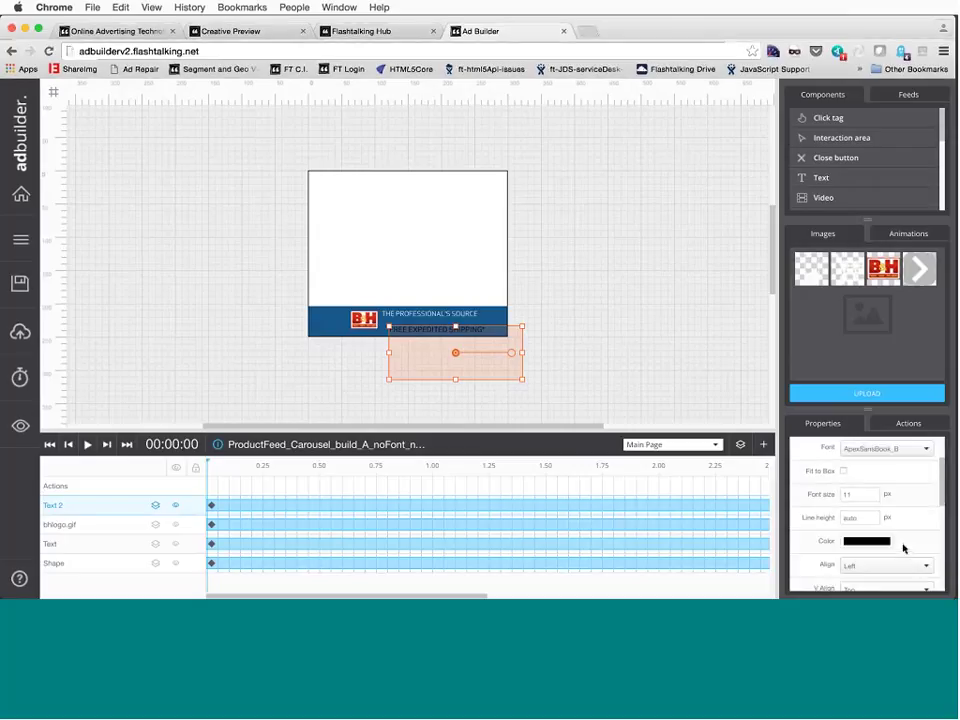
pyautogui.click(872, 515)
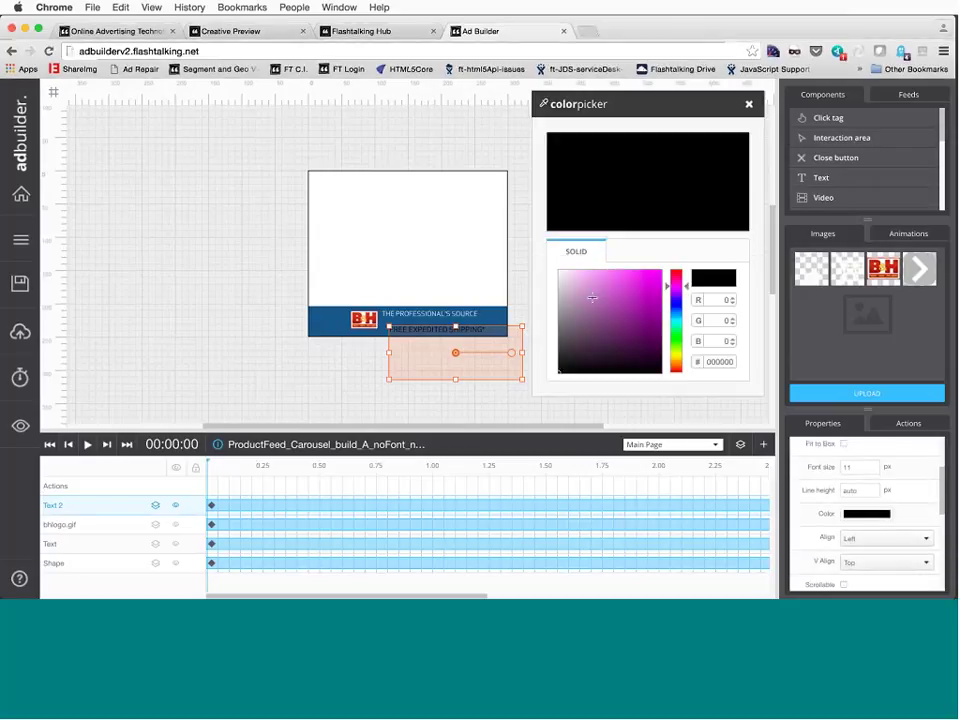
pyautogui.moveTo(592, 297); pyautogui.dragTo(550, 266)
pyautogui.click(748, 104)
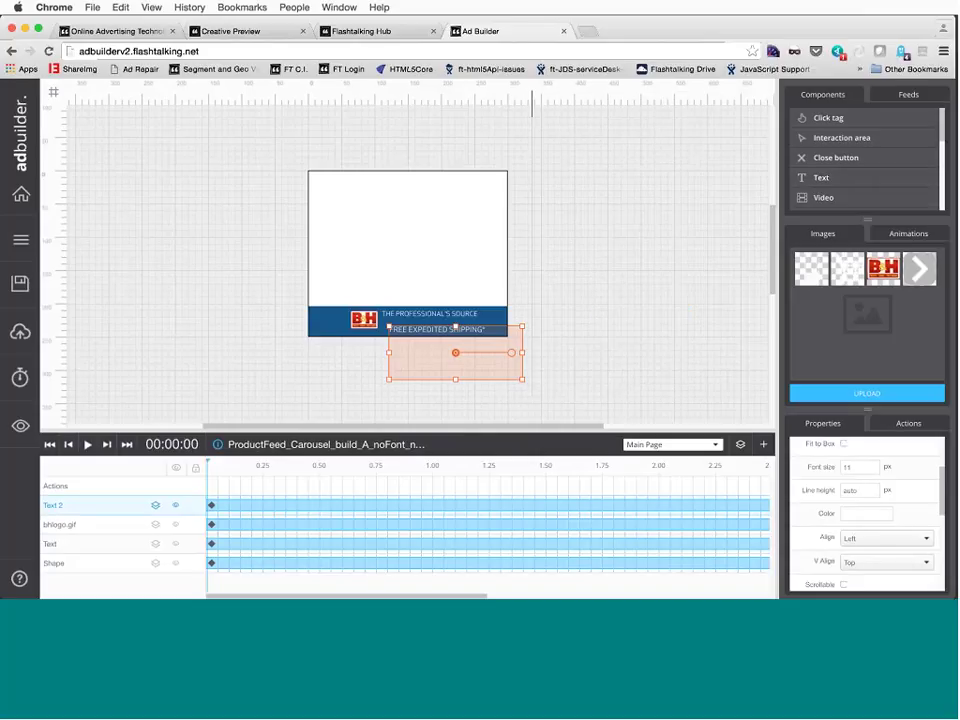
# Set the shipping text box to X 111, Y 227, width 188 and height 23 px
pyautogui.scroll(-5, 815, 545)
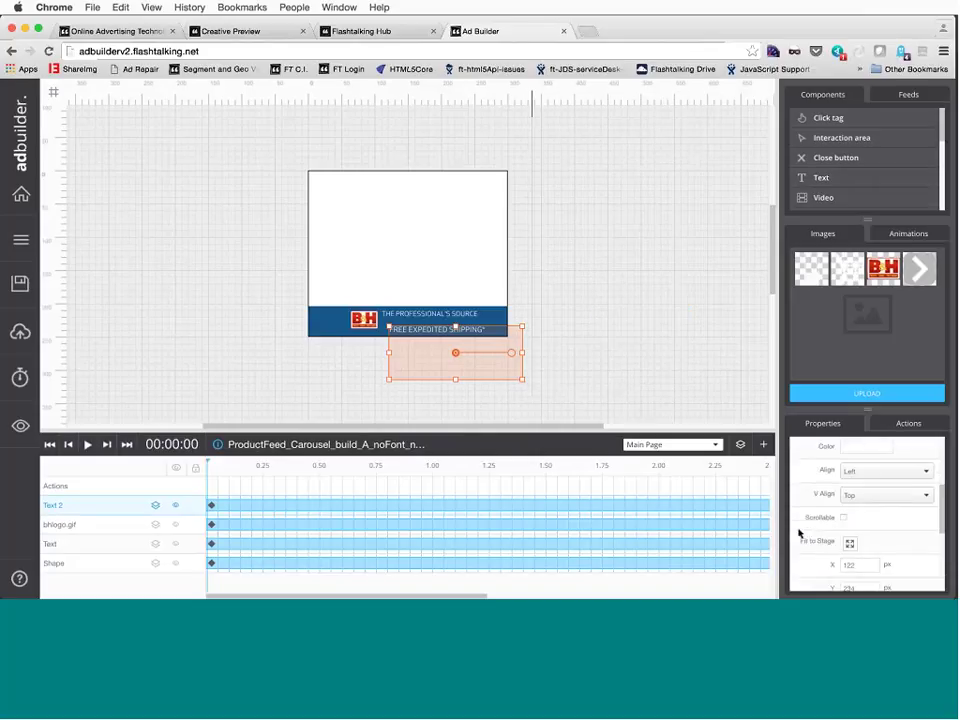
pyautogui.doubleClick(865, 530)
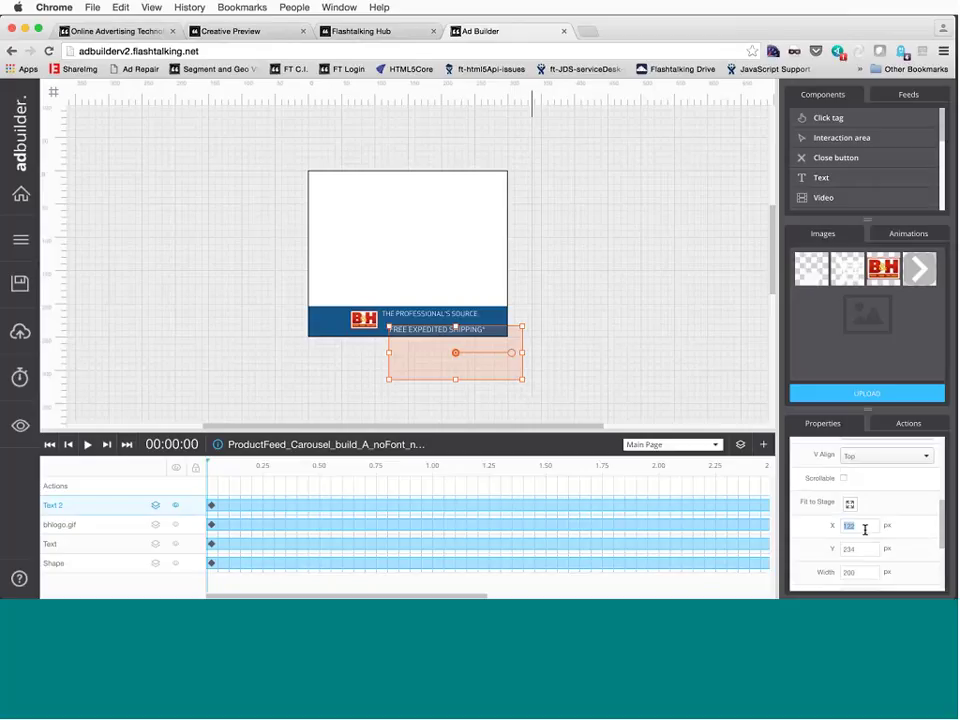
pyautogui.write('111')
pyautogui.press('Tab')
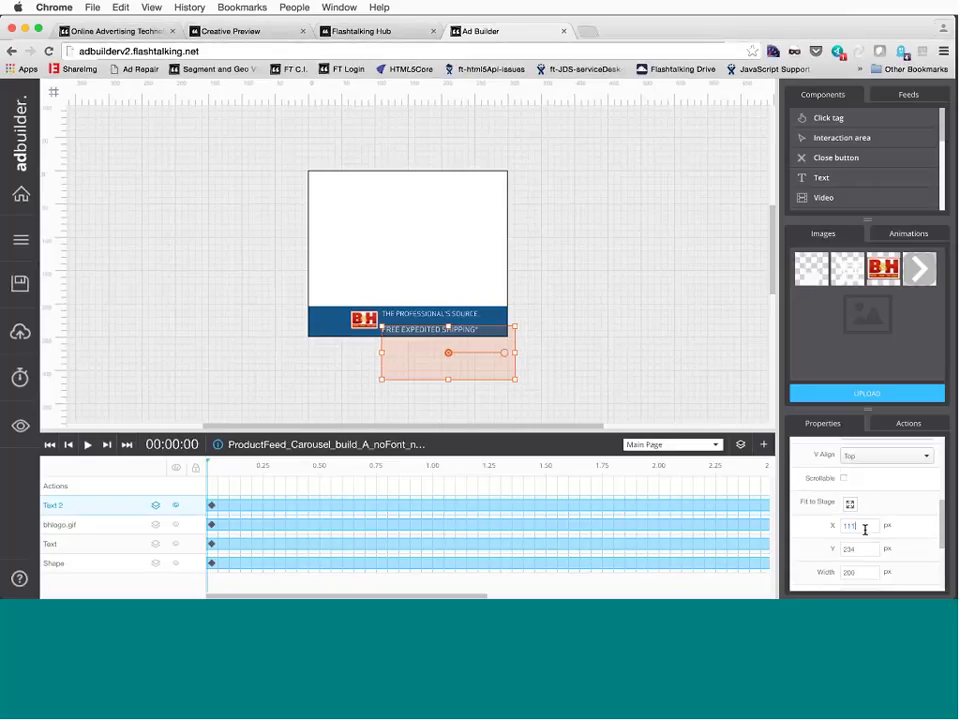
pyautogui.press('Tab')
pyautogui.write('23')
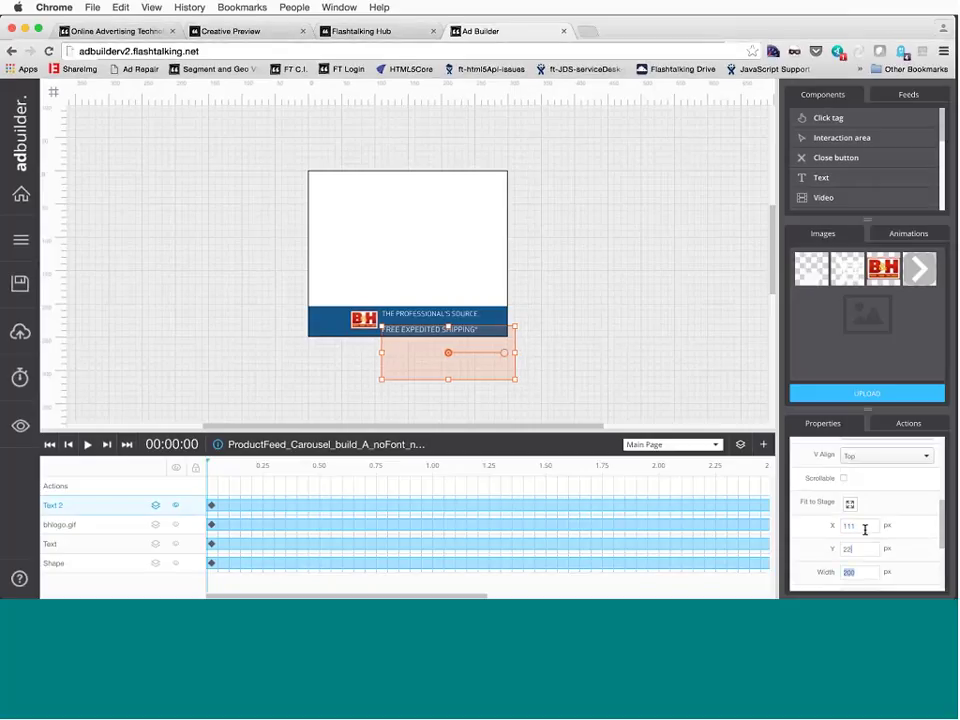
pyautogui.write('7')
pyautogui.press('Tab')
pyautogui.press('Tab')
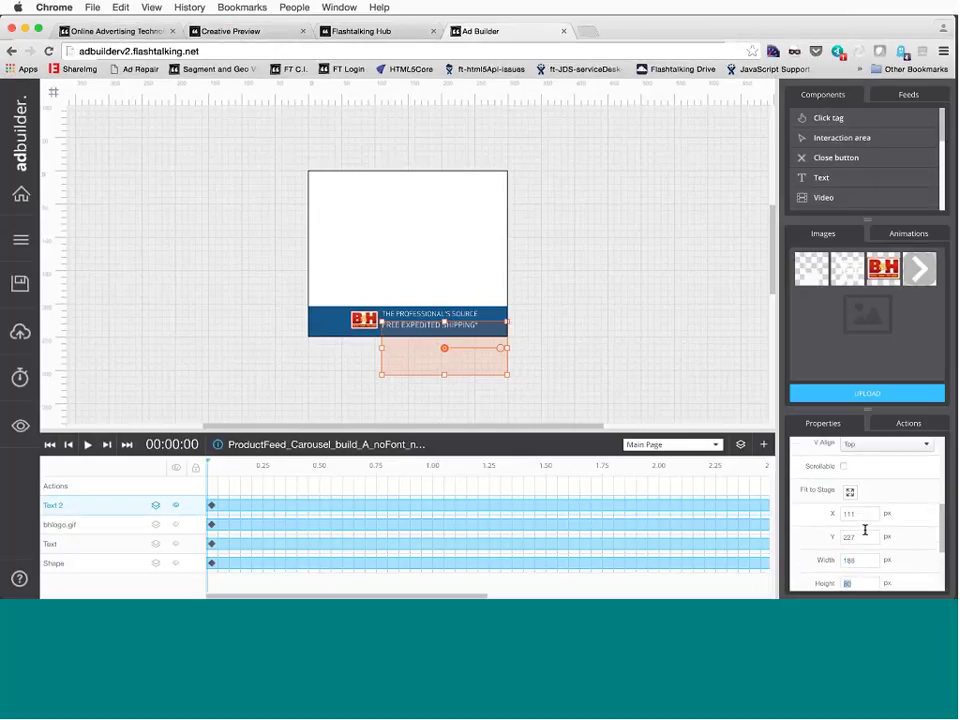
pyautogui.write('23')
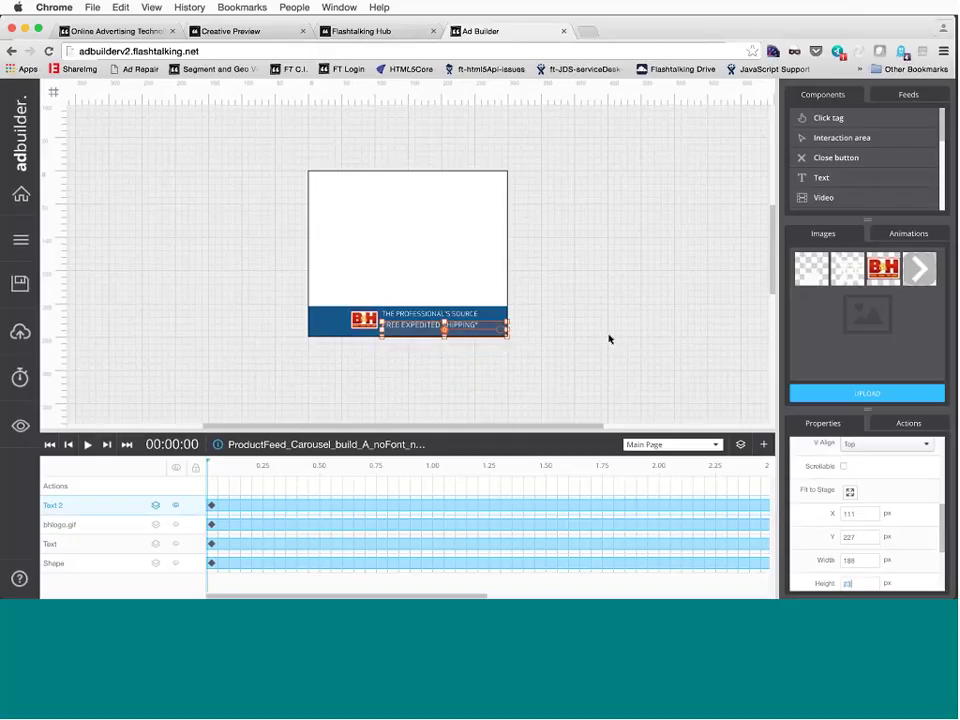
pyautogui.click(609, 339)
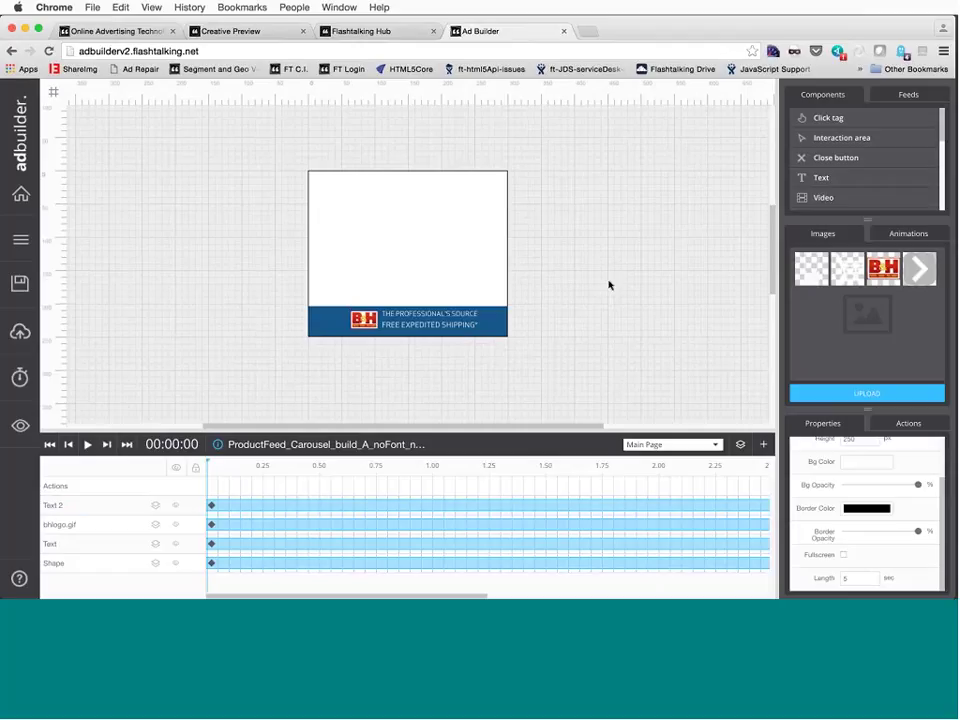
# Open the existing arrowAnimation and delete it from the project, ending on the Main Page
pyautogui.click(715, 446)
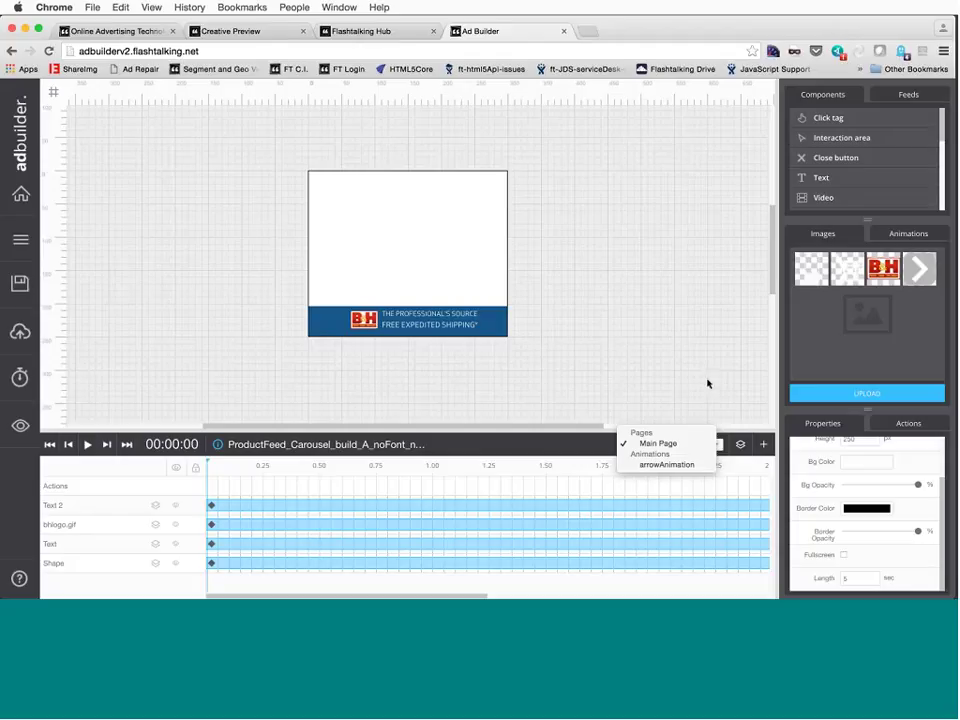
pyautogui.click(682, 467)
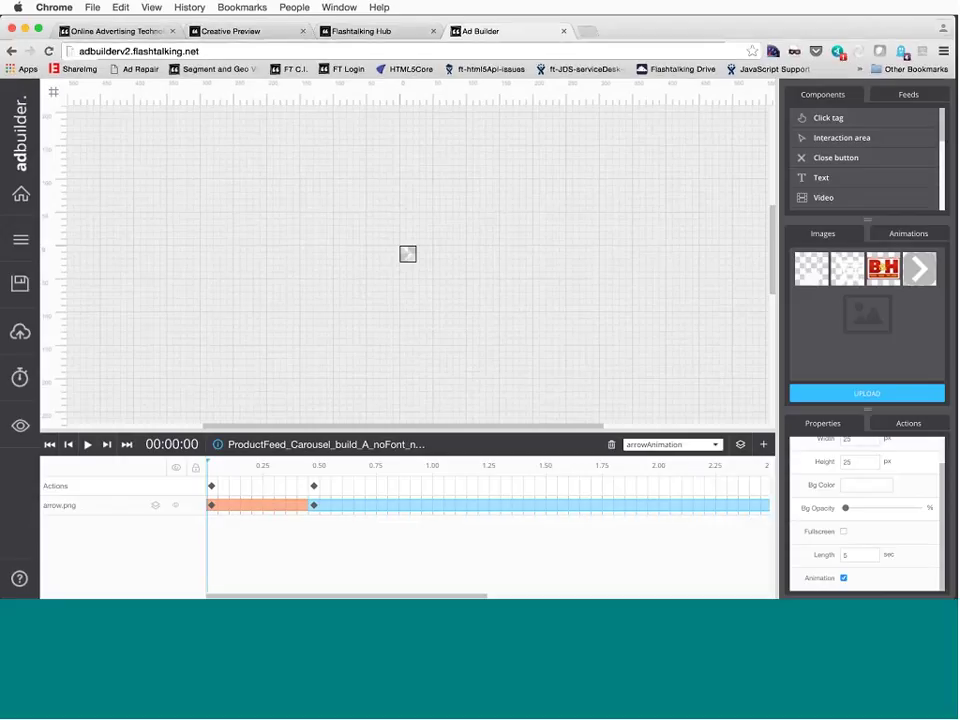
pyautogui.click(909, 233)
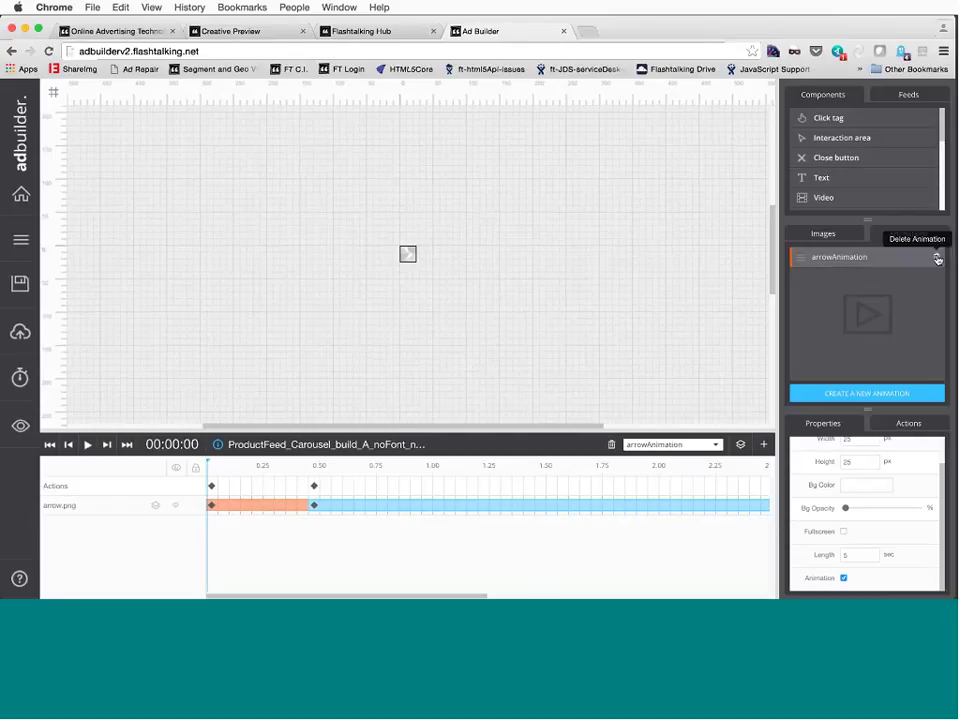
pyautogui.click(935, 257)
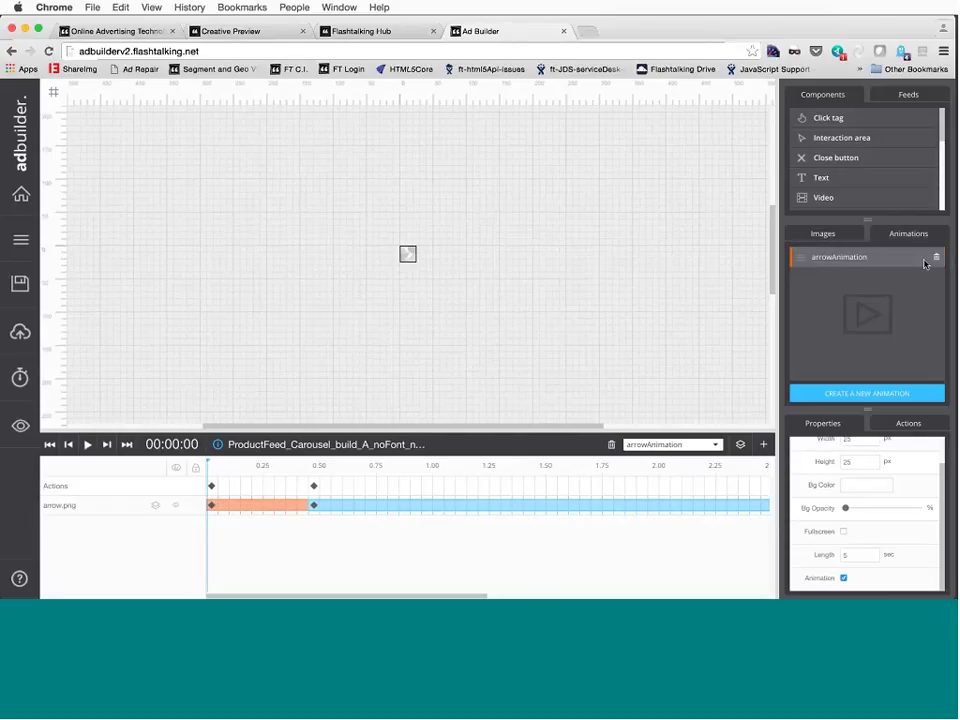
pyautogui.click(923, 259)
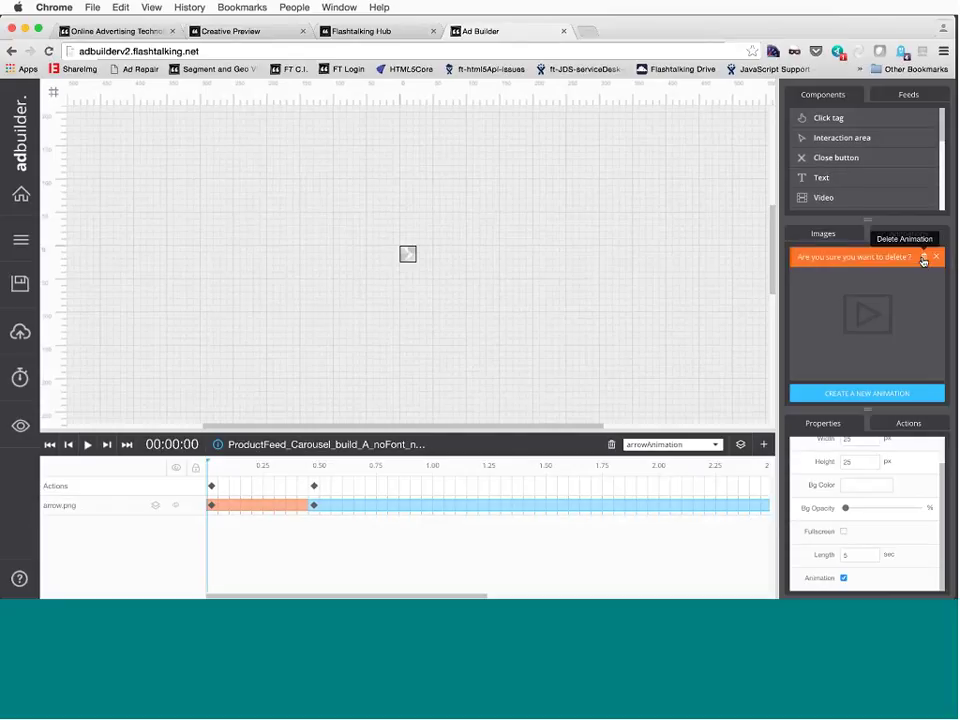
pyautogui.click(923, 259)
pyautogui.click(705, 444)
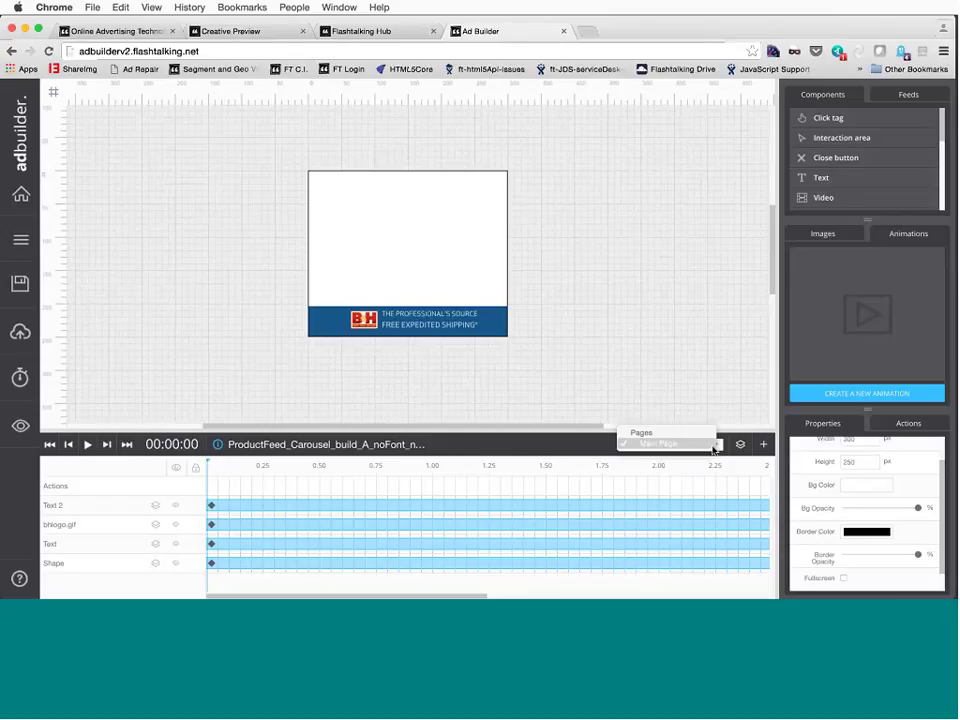
pyautogui.click(630, 444)
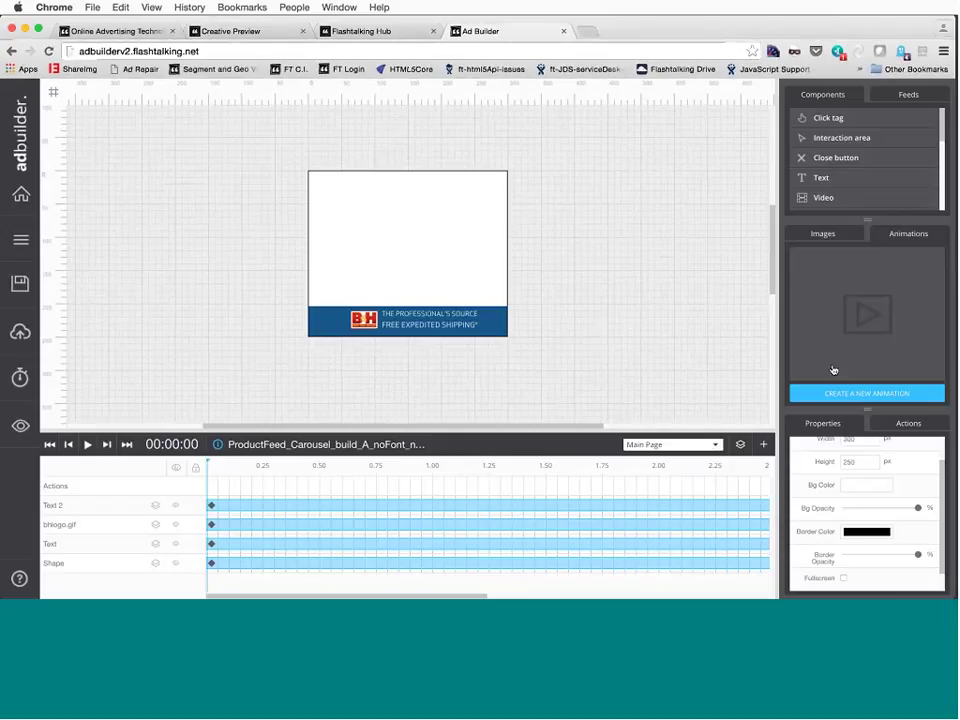
# Create a new animation and place the arrow.png image beside its stage
pyautogui.click(868, 395)
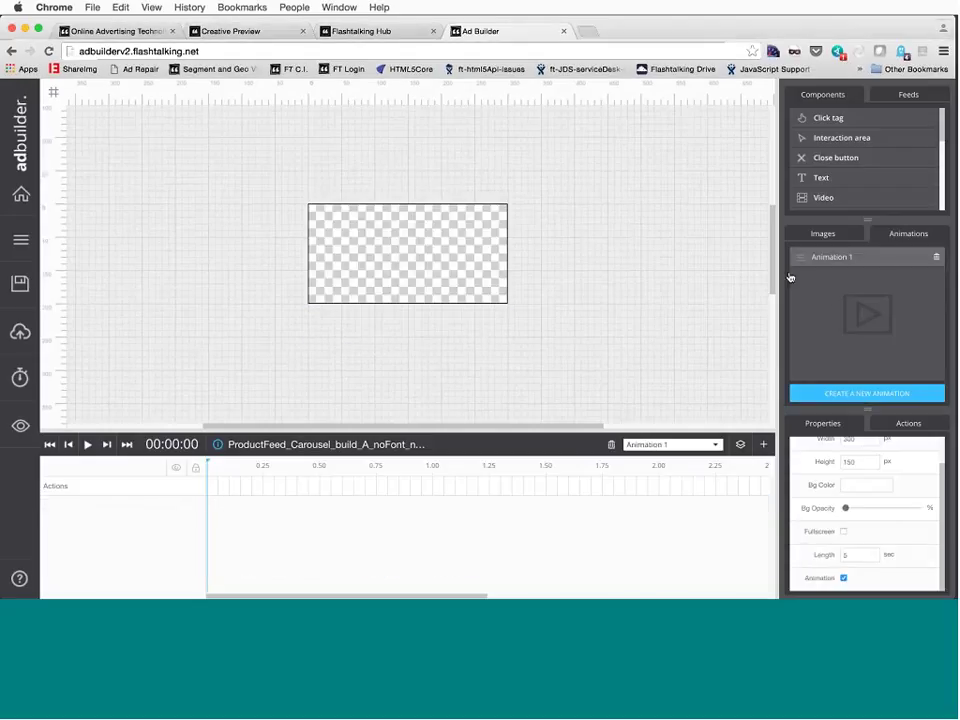
pyautogui.click(823, 233)
pyautogui.moveTo(726, 239); pyautogui.dragTo(521, 221)
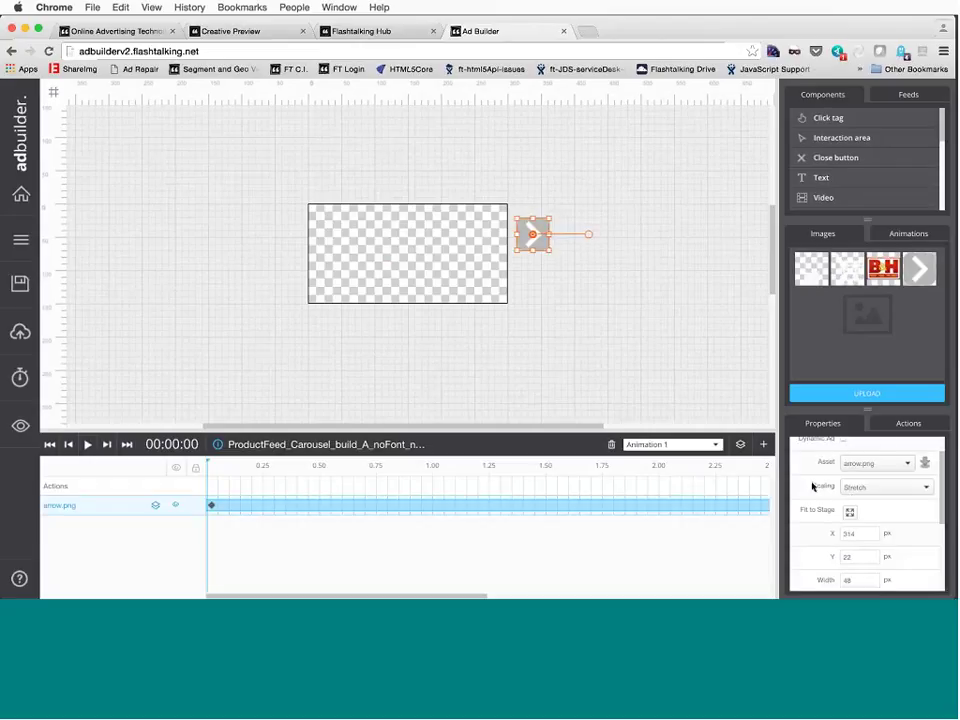
# Resize the new animation's stage to 25 px wide and 25 px high
pyautogui.scroll(2, 830, 485)
pyautogui.click(553, 336)
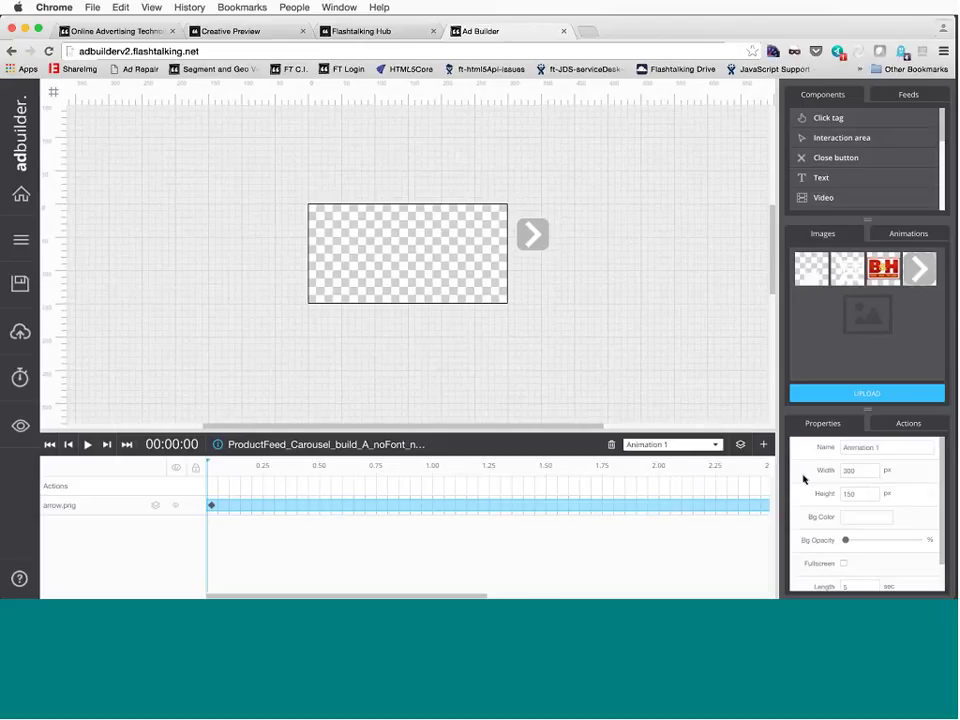
pyautogui.scroll(-2, 803, 479)
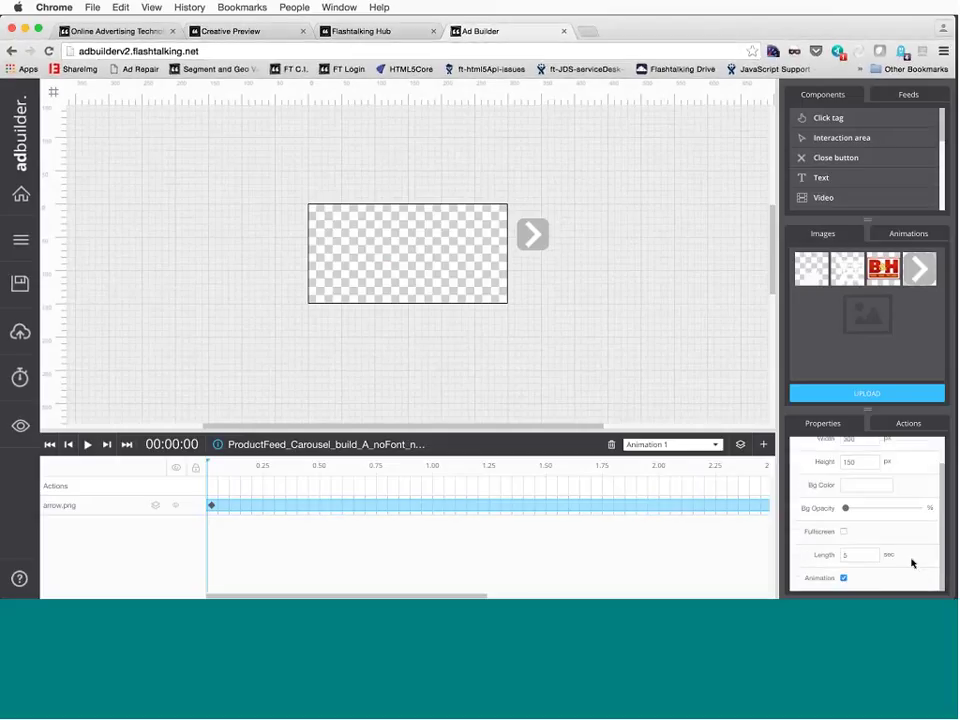
pyautogui.scroll(2, 820, 514)
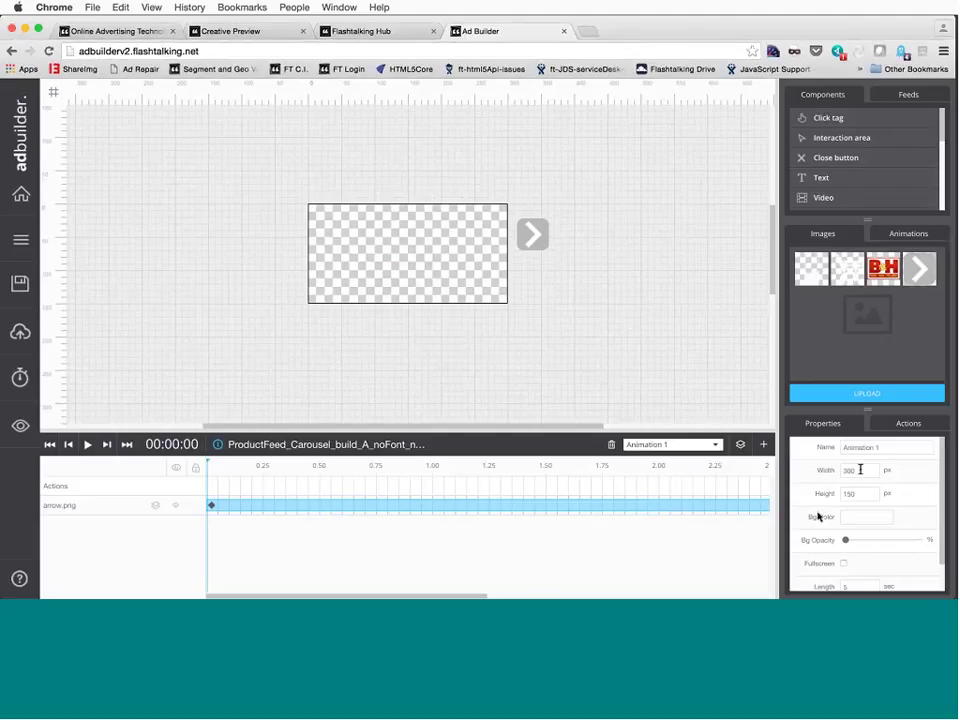
pyautogui.doubleClick(860, 469)
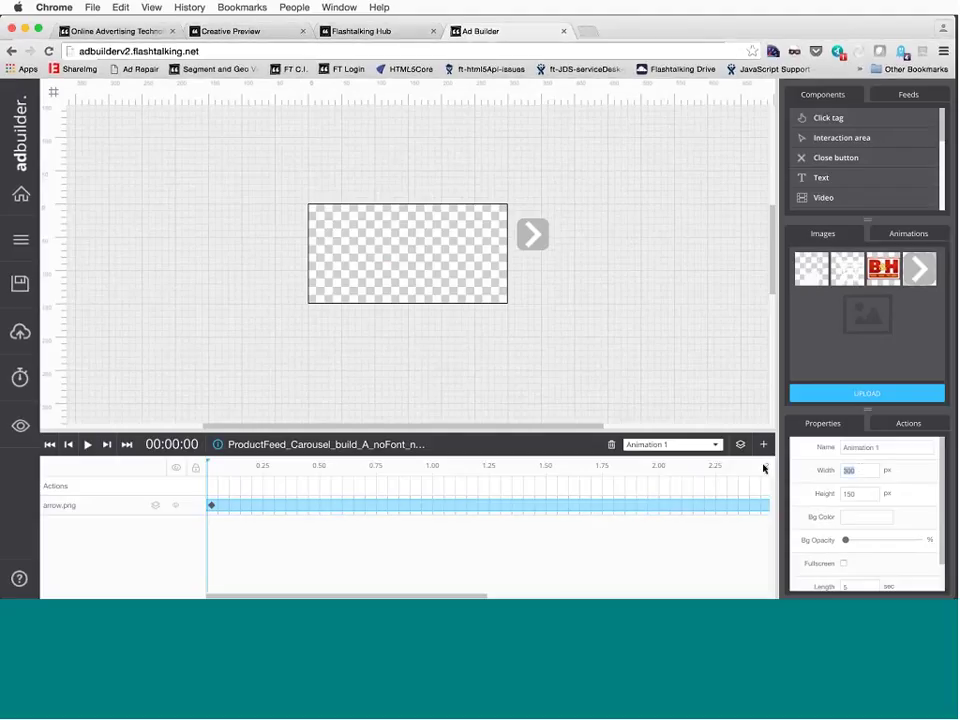
pyautogui.write('25')
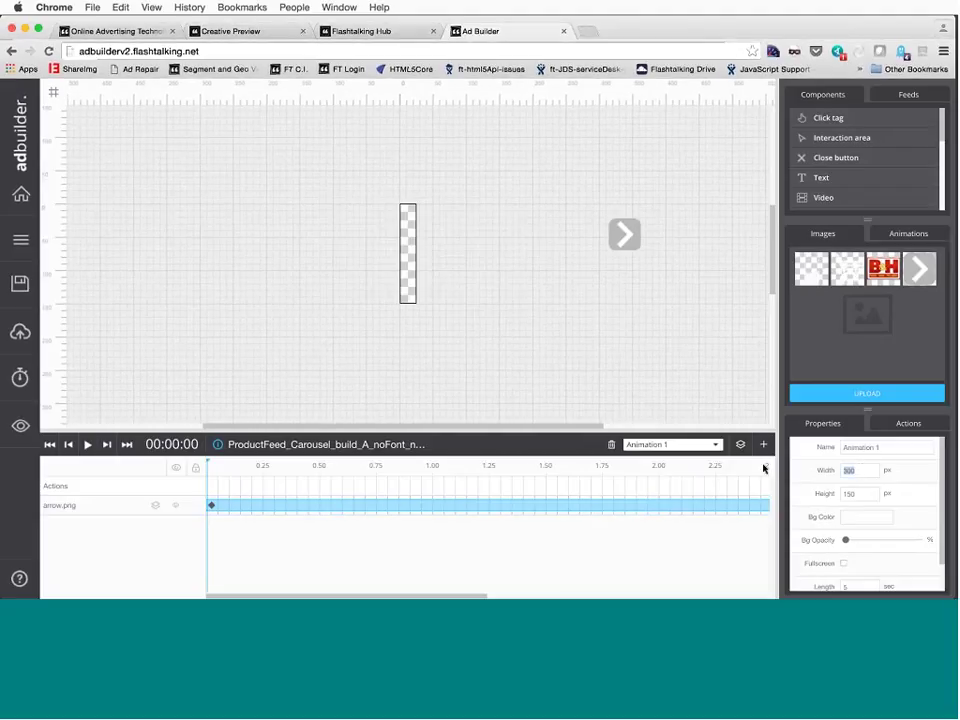
pyautogui.press('Tab')
pyautogui.write('25')
# Fit the arrow image to the animation stage at X 0, Y 0, and add a keyframe for it at about 0.52 seconds
pyautogui.moveTo(620, 283); pyautogui.dragTo(620, 283)
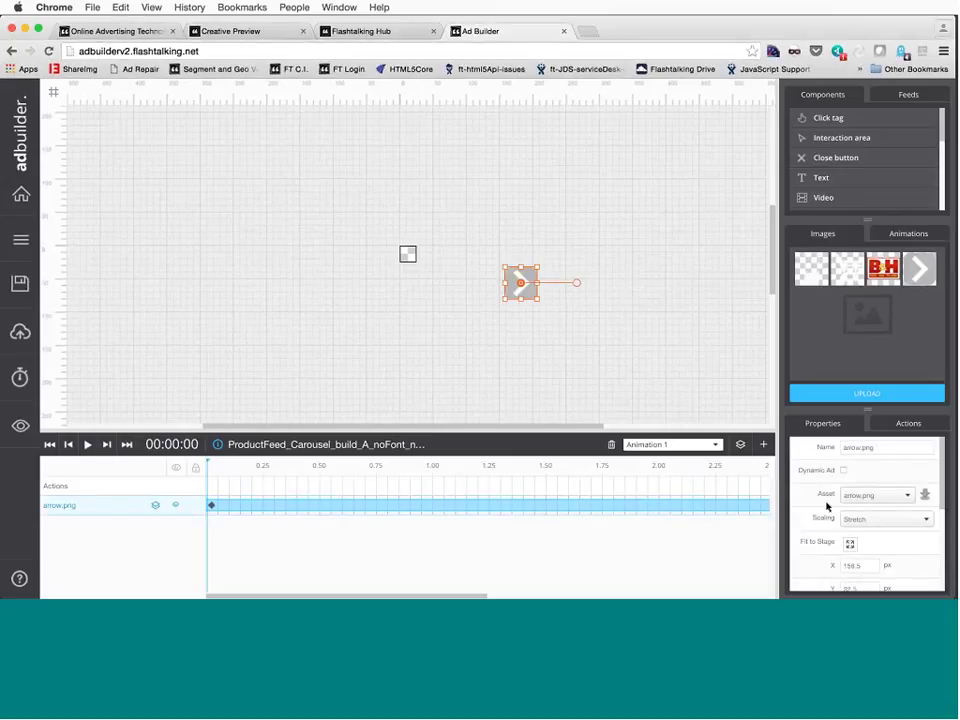
pyautogui.scroll(-2, 825, 508)
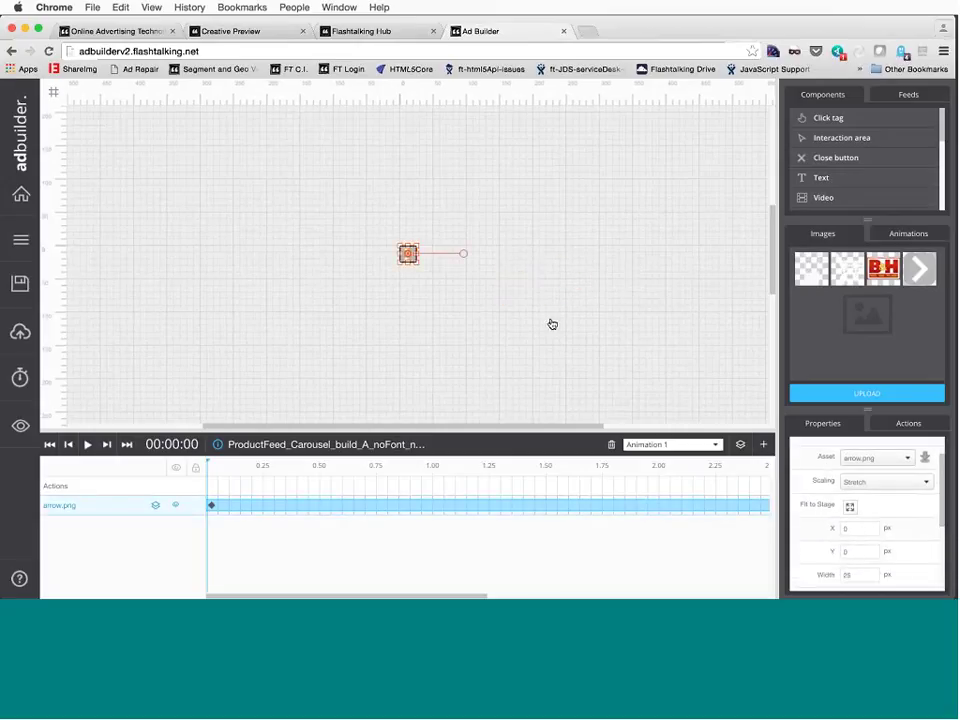
pyautogui.click(340, 378)
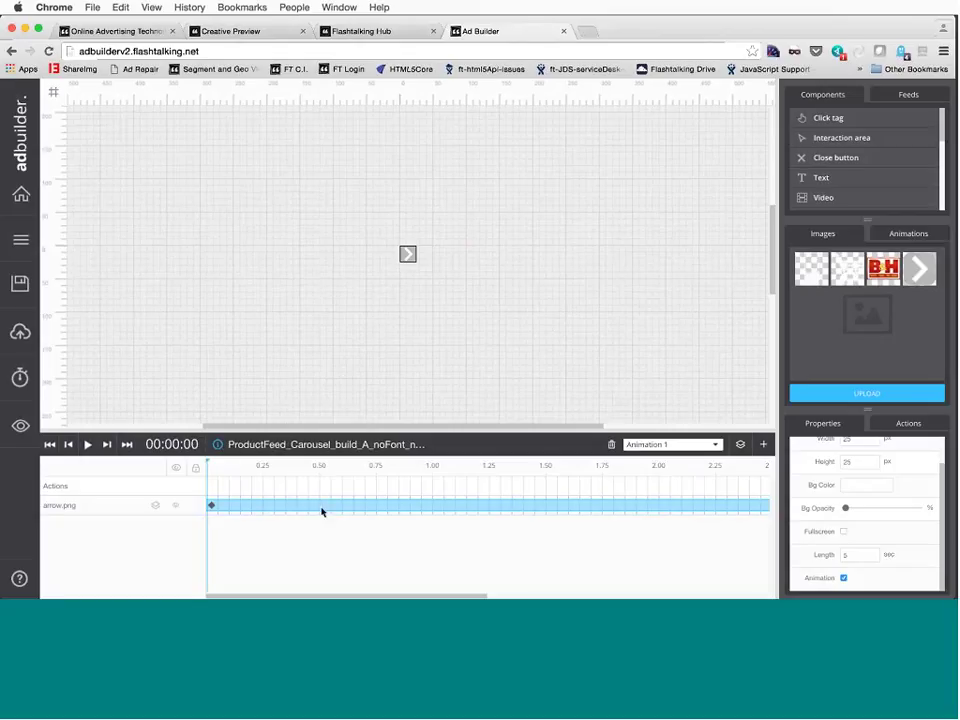
pyautogui.click(322, 509)
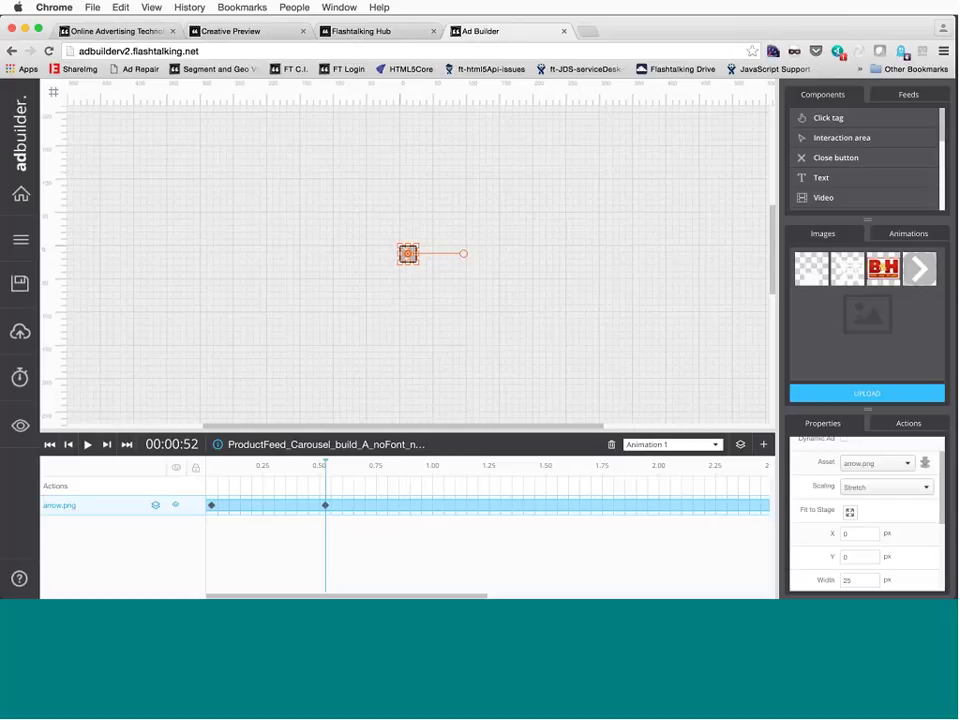
# Add a timeline action to the arrow animation that stops playback on reaching 0 secs
pyautogui.doubleClick(209, 487)
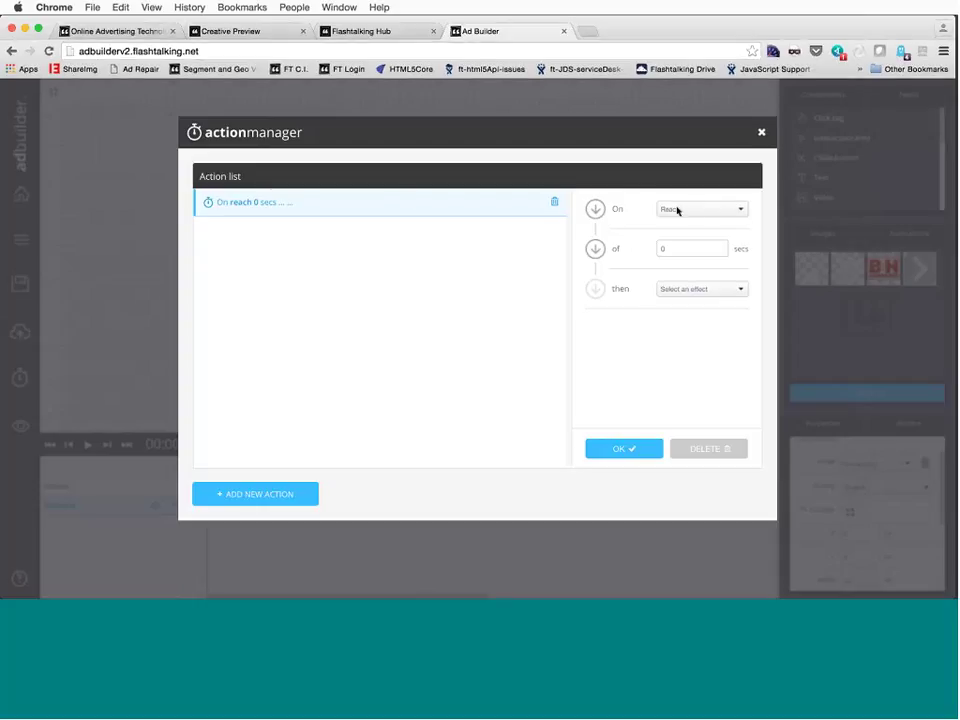
pyautogui.click(690, 289)
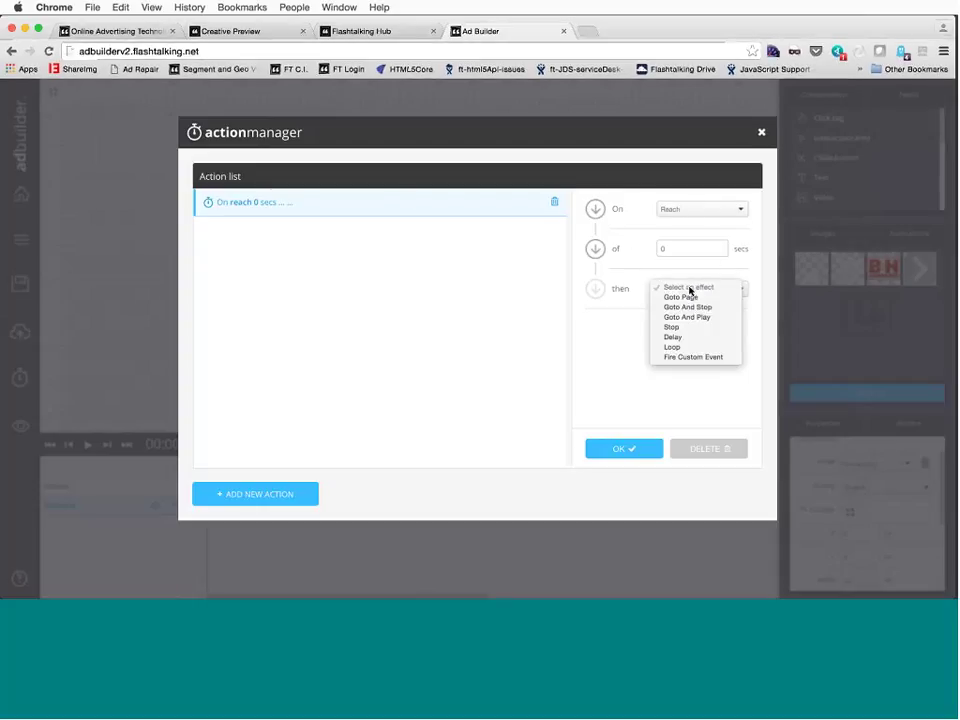
pyautogui.click(703, 327)
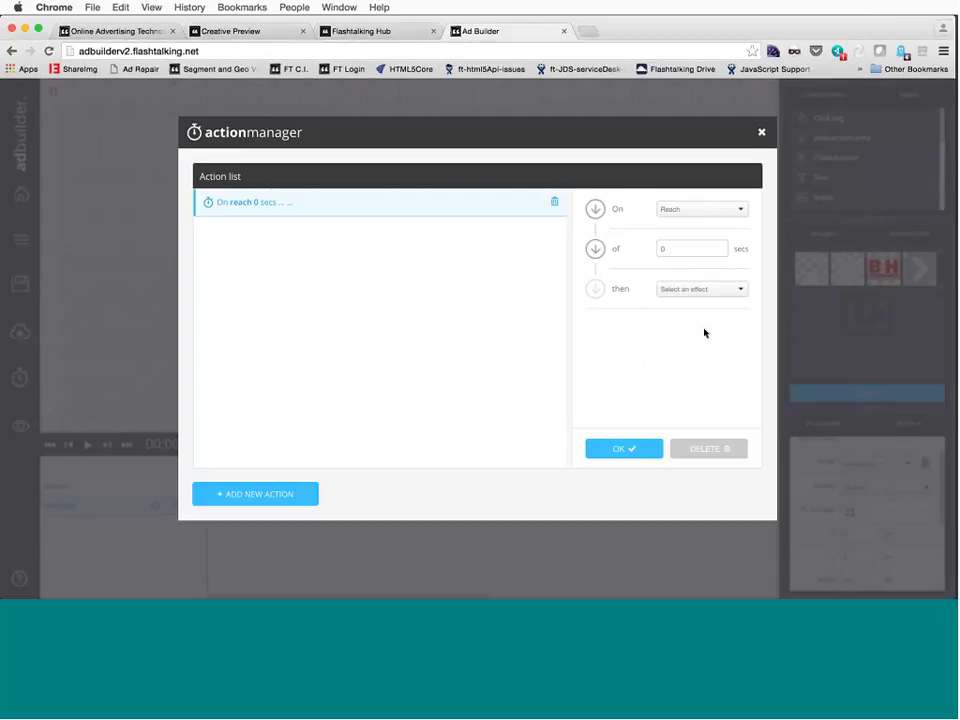
pyautogui.click(604, 450)
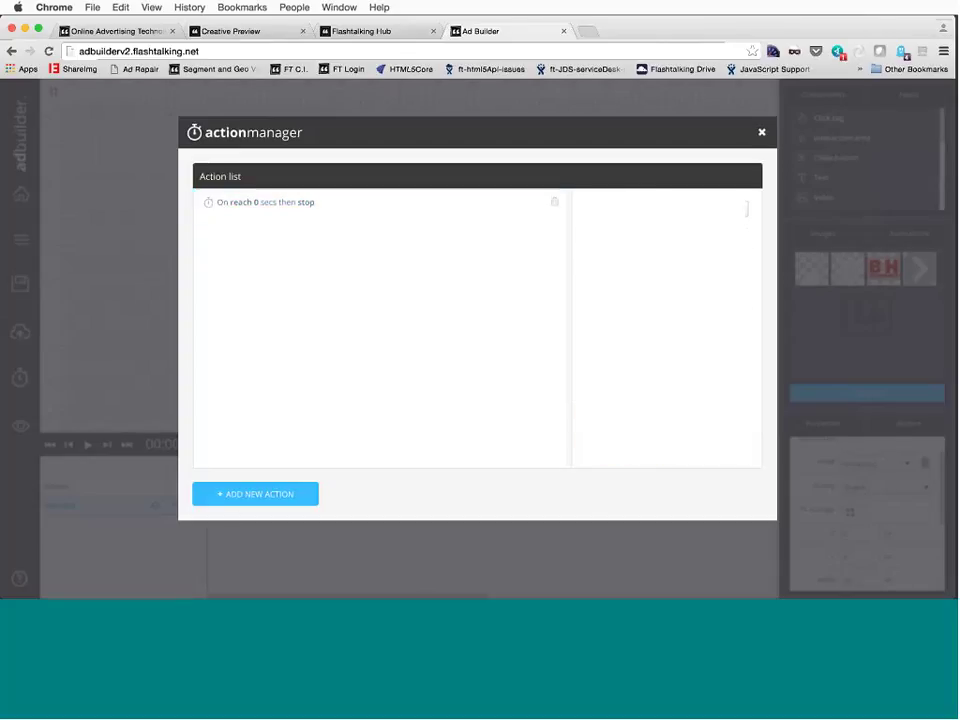
# Add an action that goes to and plays at 0.045 secs on rollover of the Page
pyautogui.click(268, 494)
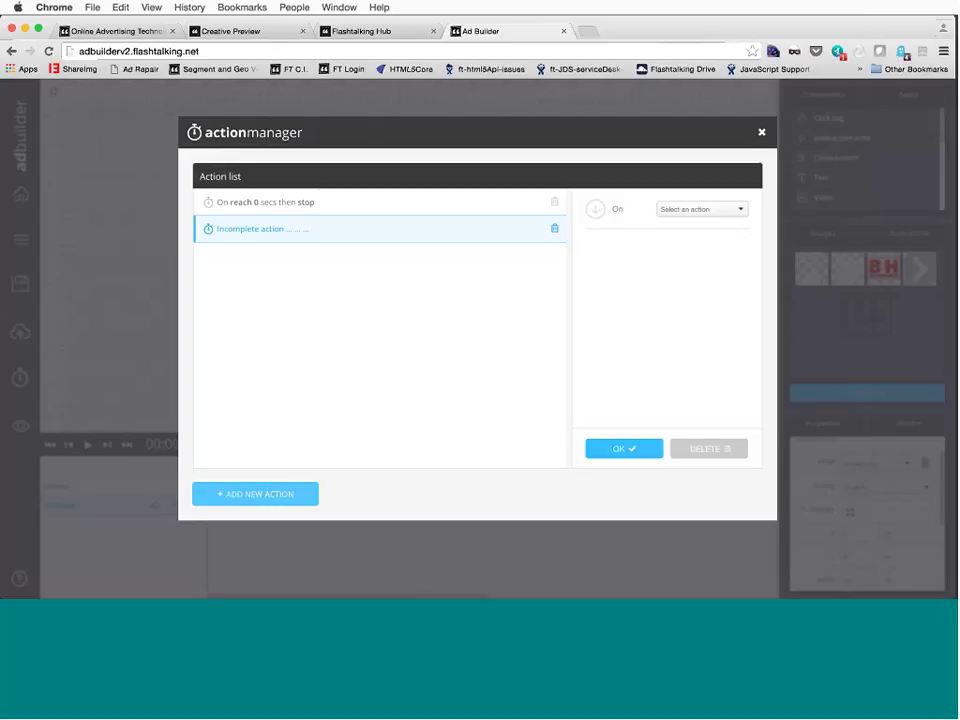
pyautogui.click(696, 210)
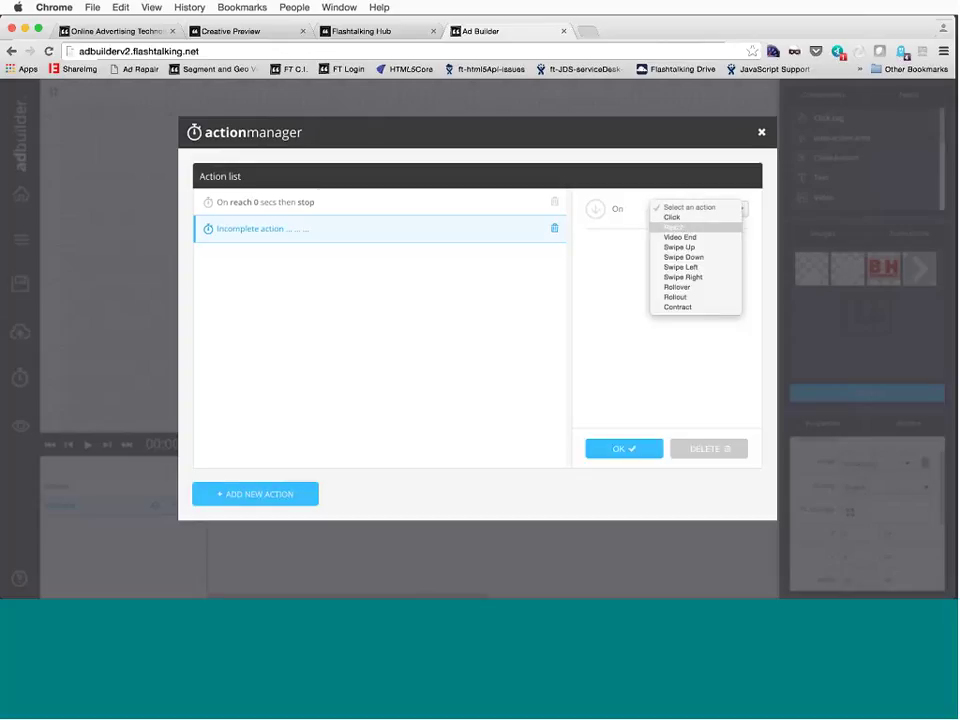
pyautogui.click(681, 288)
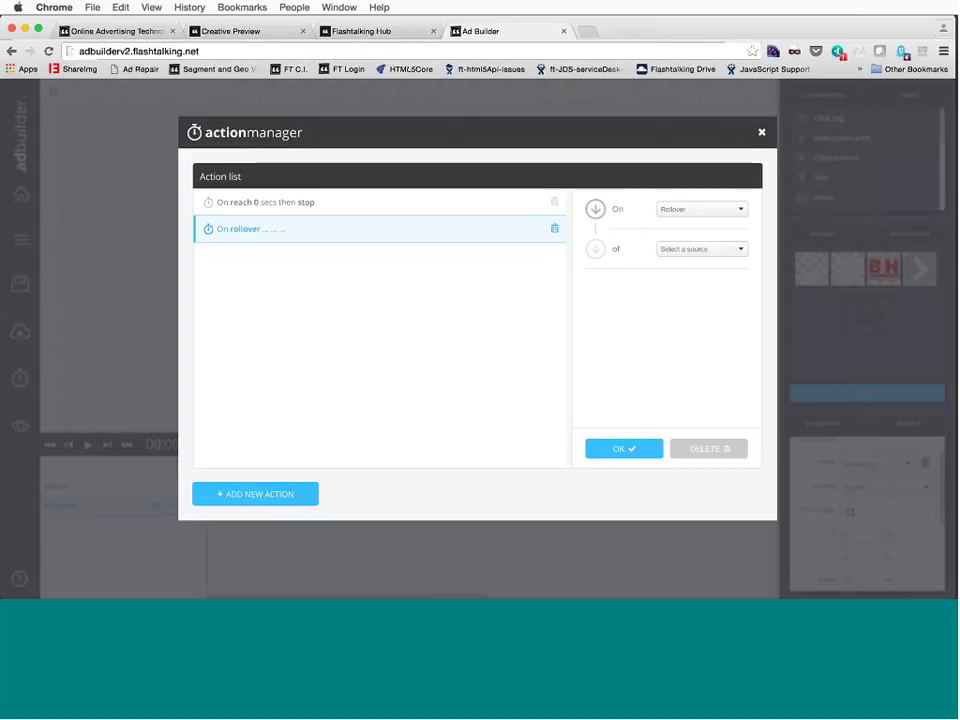
pyautogui.click(672, 252)
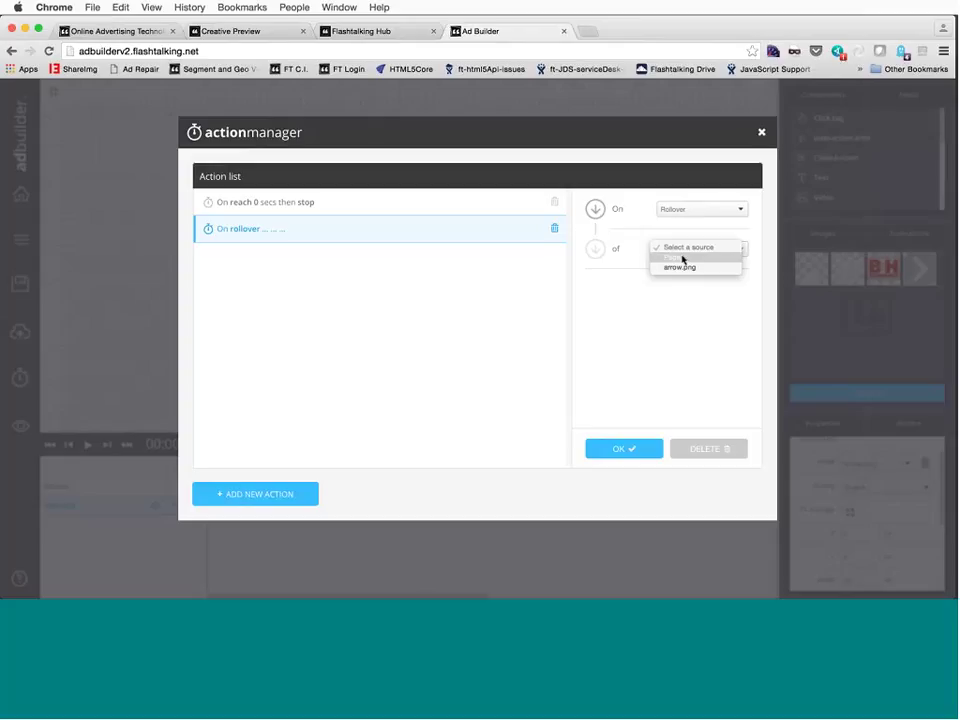
pyautogui.click(683, 259)
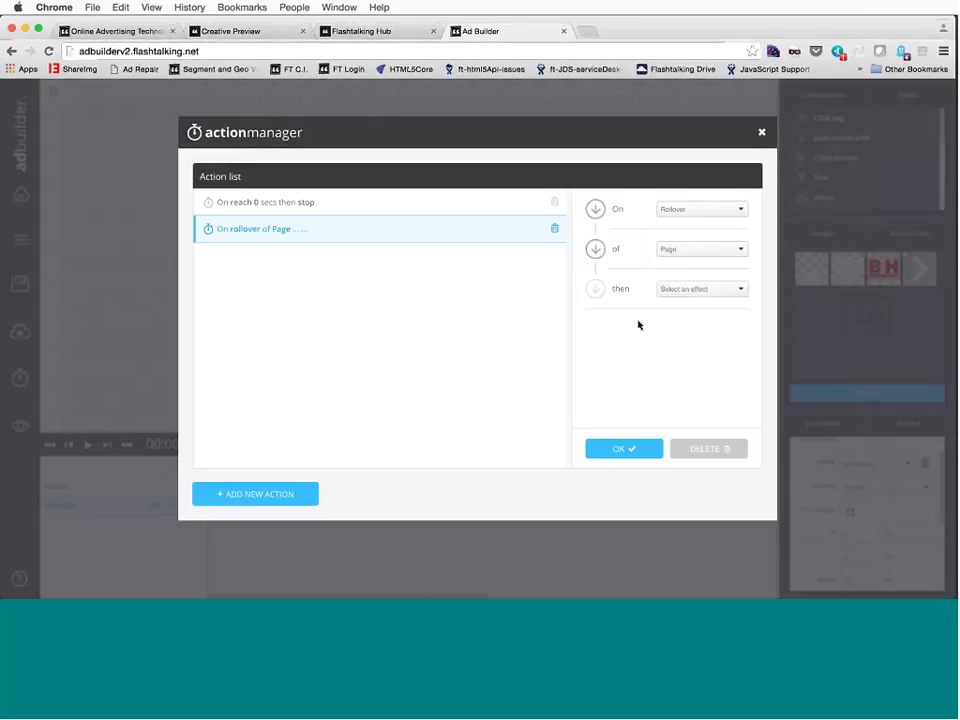
pyautogui.click(679, 288)
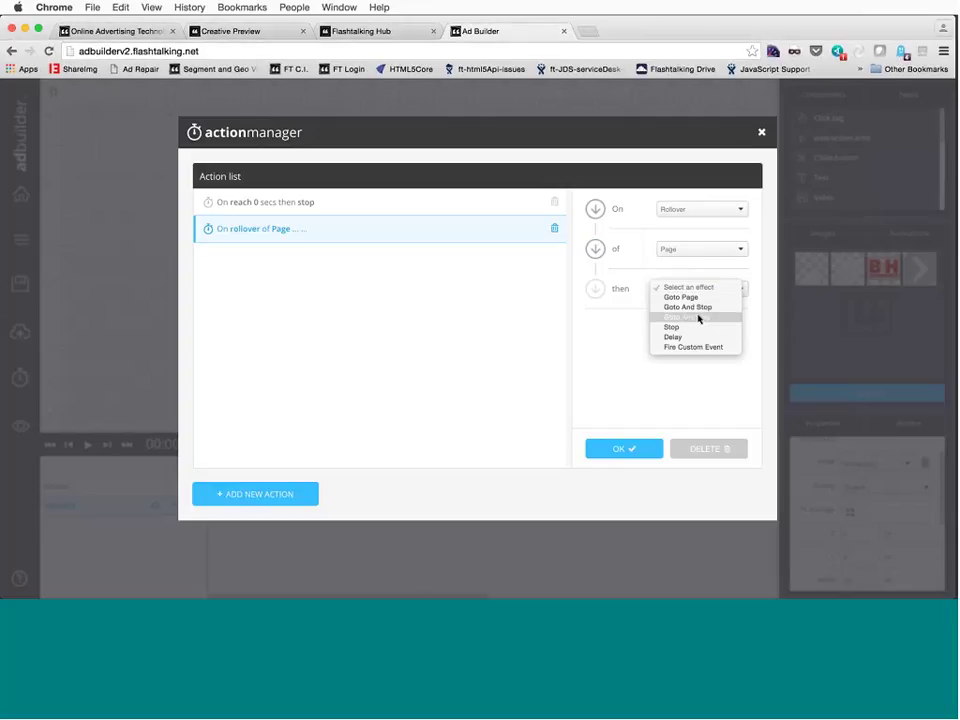
pyautogui.click(698, 317)
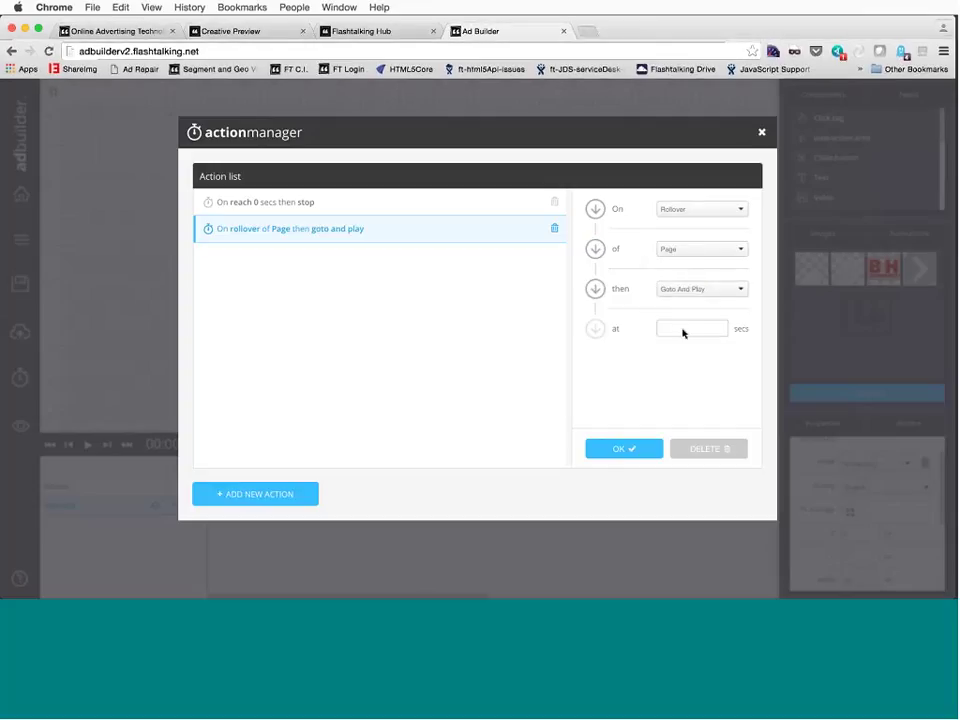
pyautogui.write('.045')
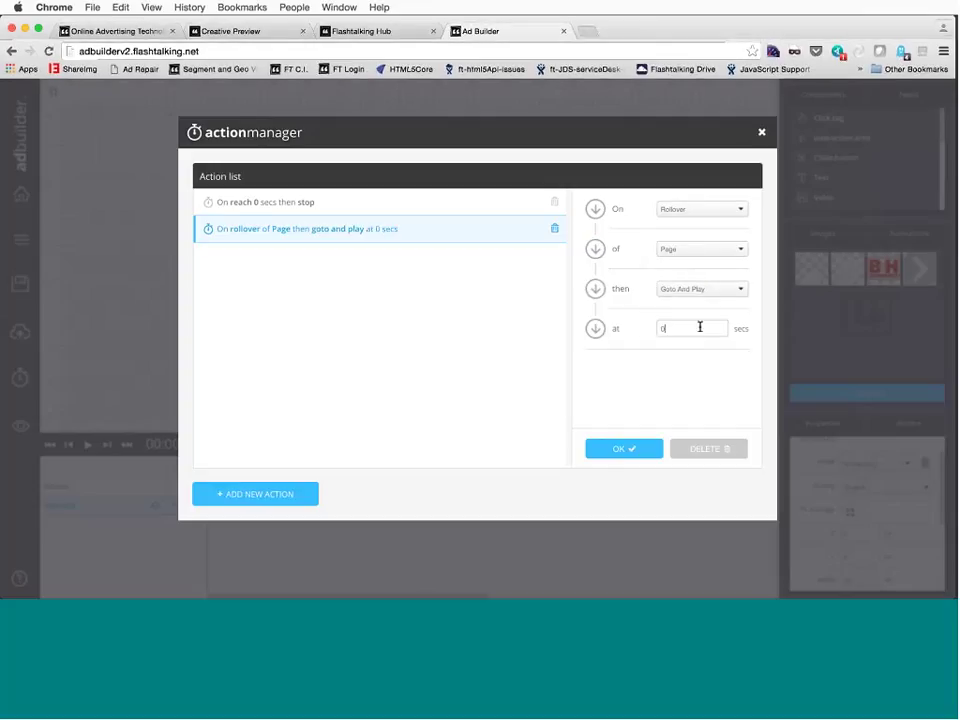
pyautogui.click(630, 447)
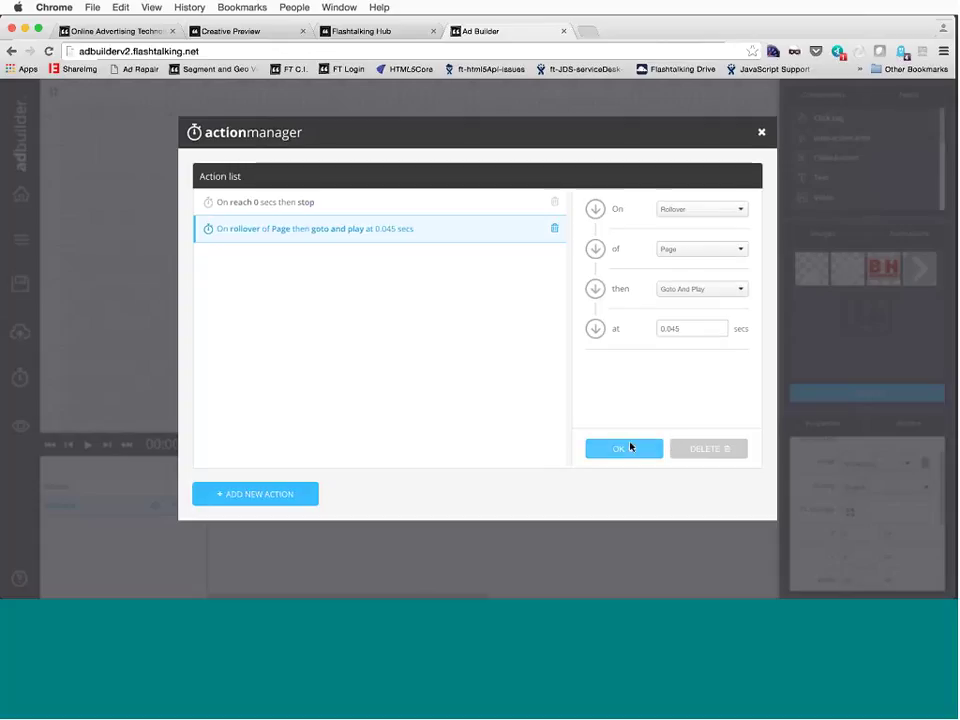
# Add an action that goes to and stops at 0 secs on rollout of the Page, and close the action manager
pyautogui.click(231, 488)
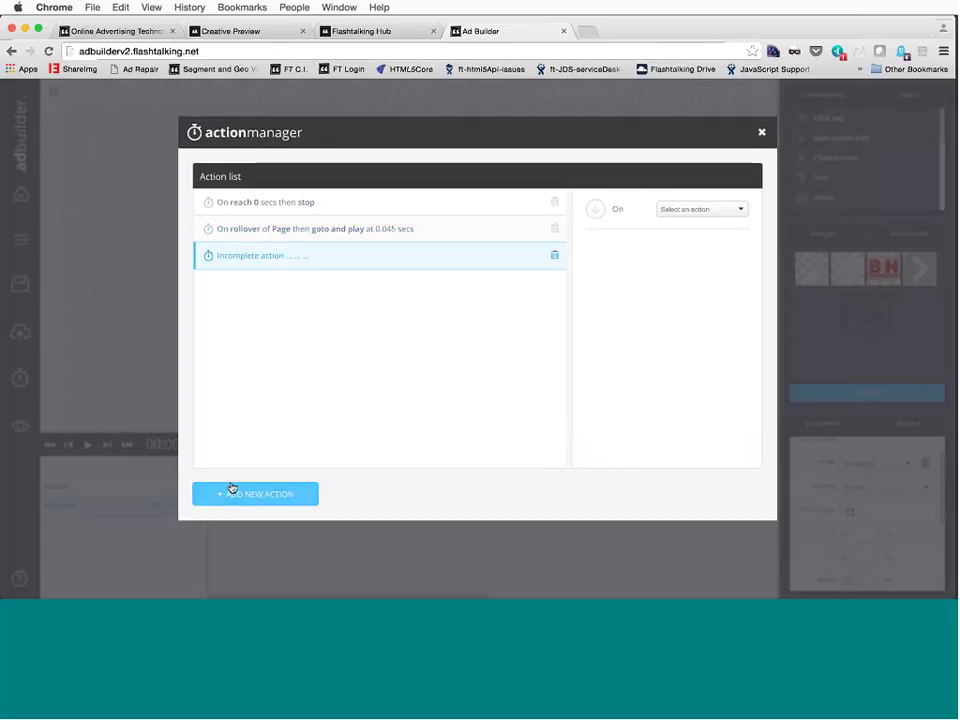
pyautogui.click(688, 210)
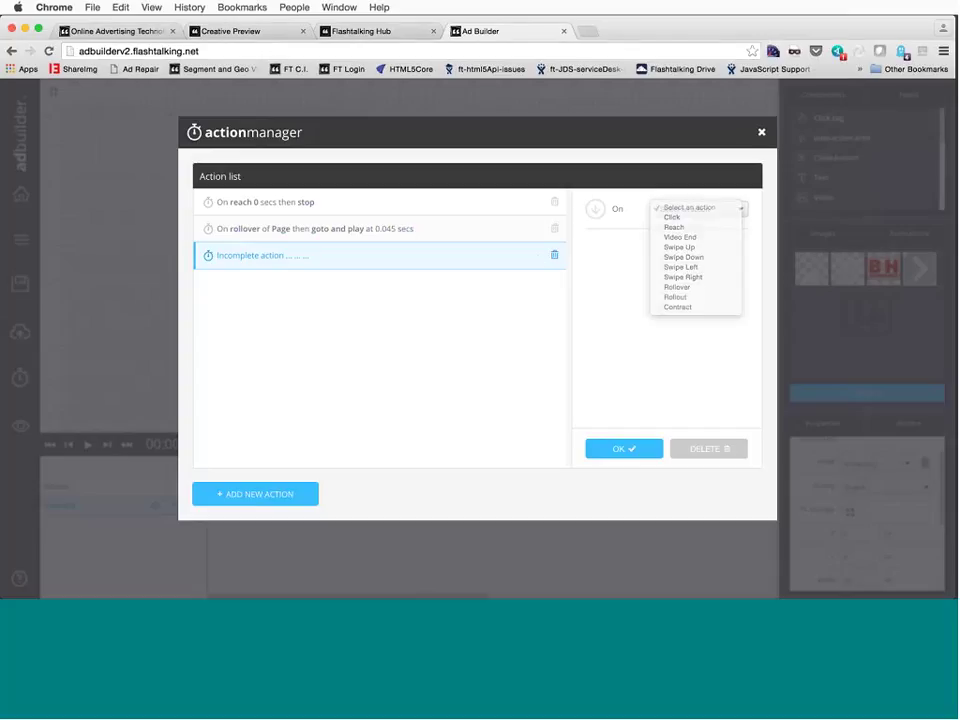
pyautogui.click(699, 298)
pyautogui.click(664, 252)
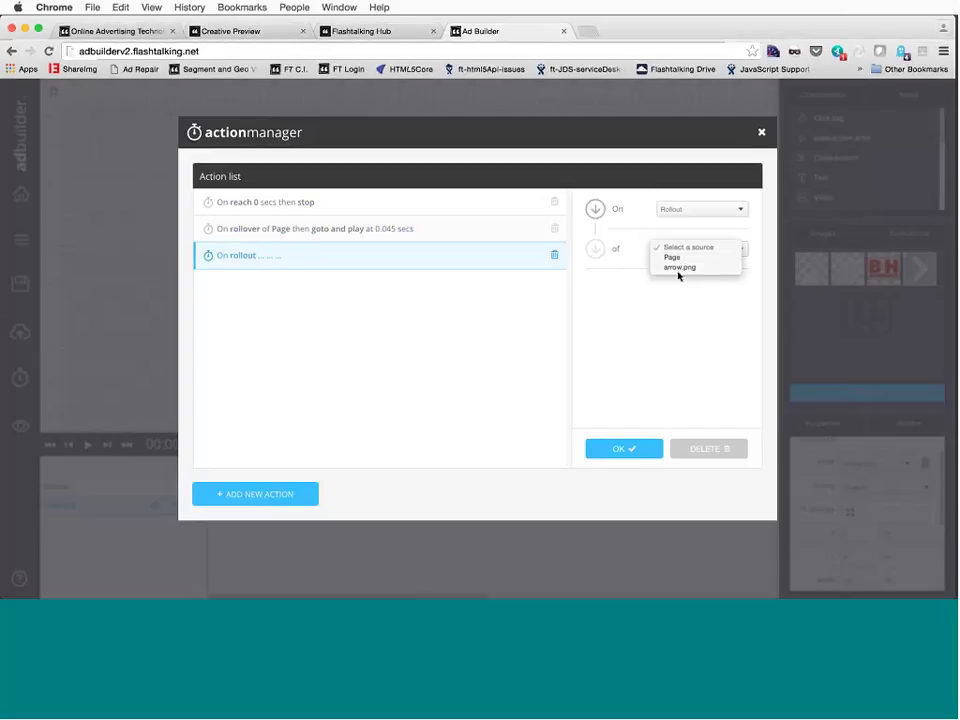
pyautogui.click(667, 258)
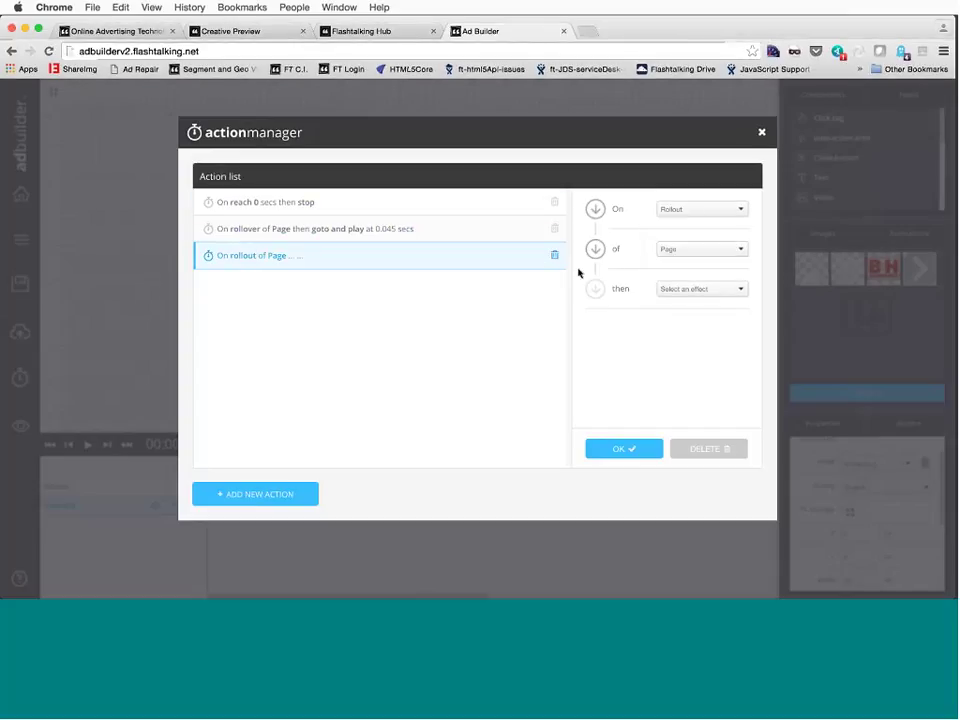
pyautogui.click(670, 290)
pyautogui.click(666, 312)
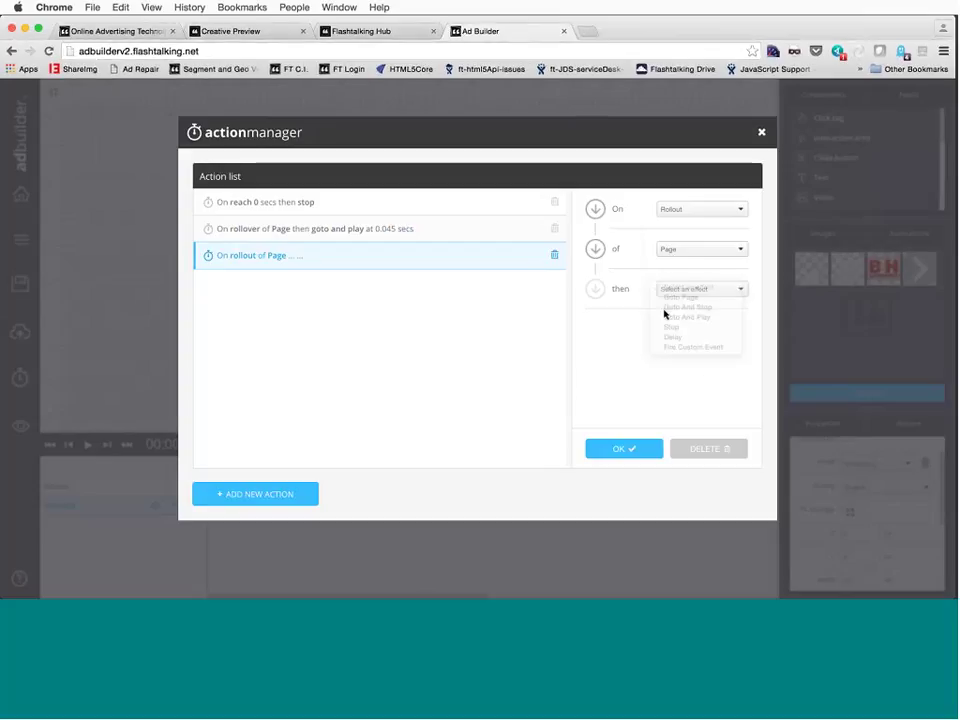
pyautogui.click(684, 324)
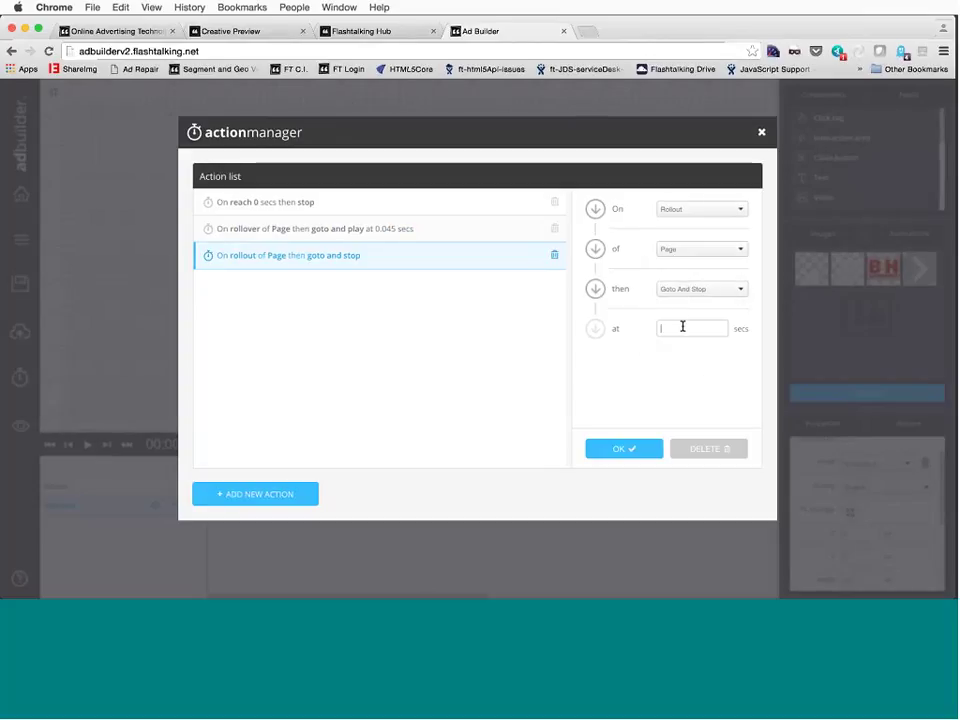
pyautogui.write('0')
pyautogui.click(621, 447)
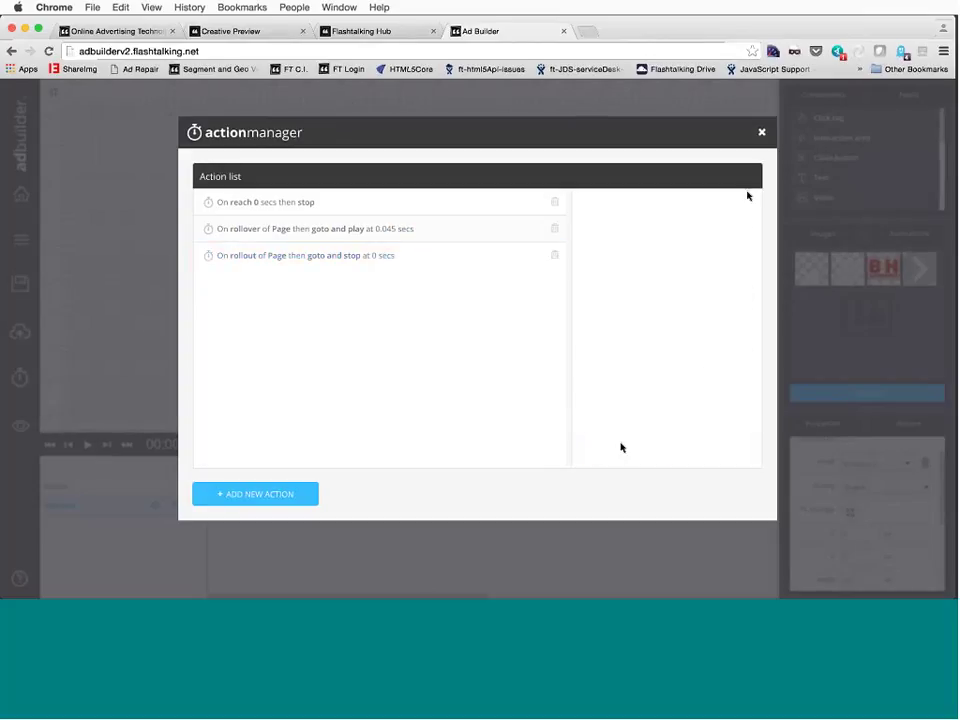
pyautogui.click(762, 133)
pyautogui.click(267, 314)
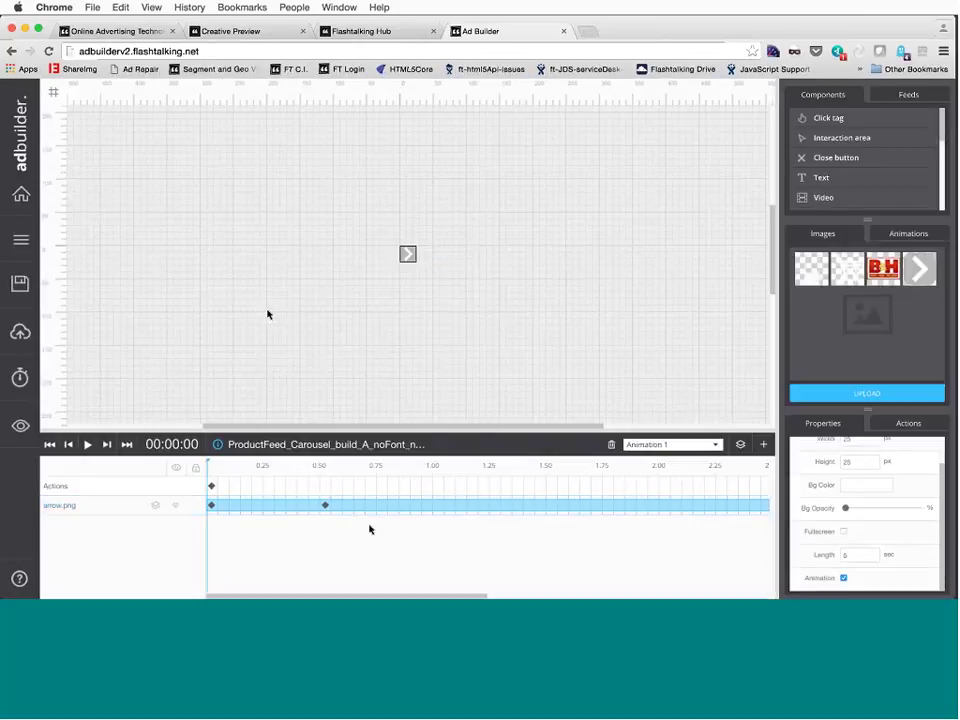
# Add an action at the arrow's second keyframe that, on reaching 0.5 secs, goes to and stops at 0.52 secs
pyautogui.click(210, 487)
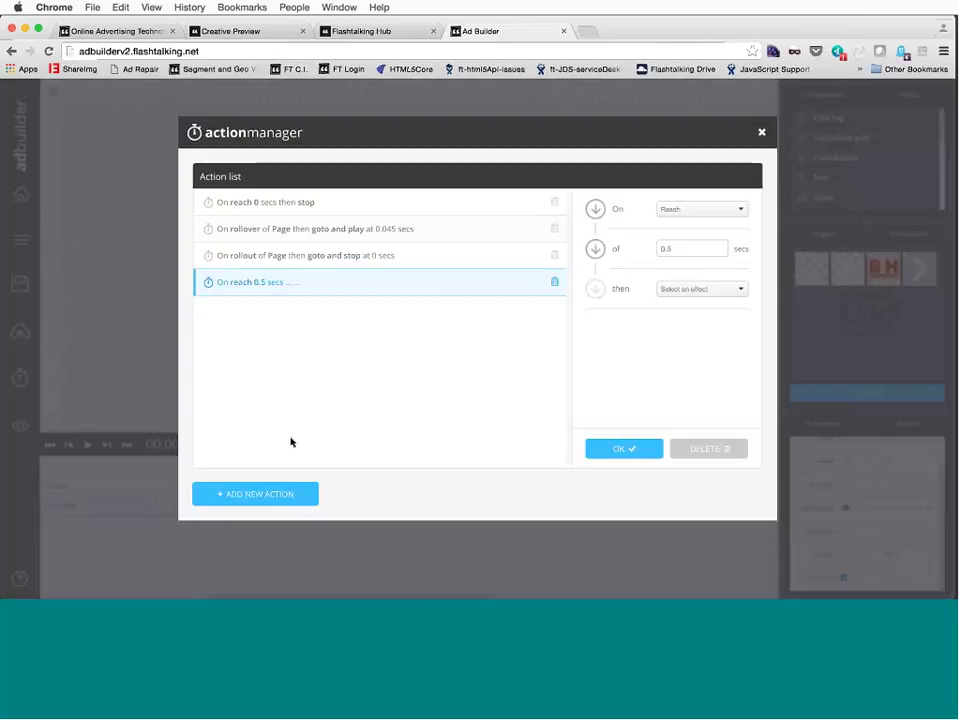
pyautogui.doubleClick(326, 491)
pyautogui.click(698, 289)
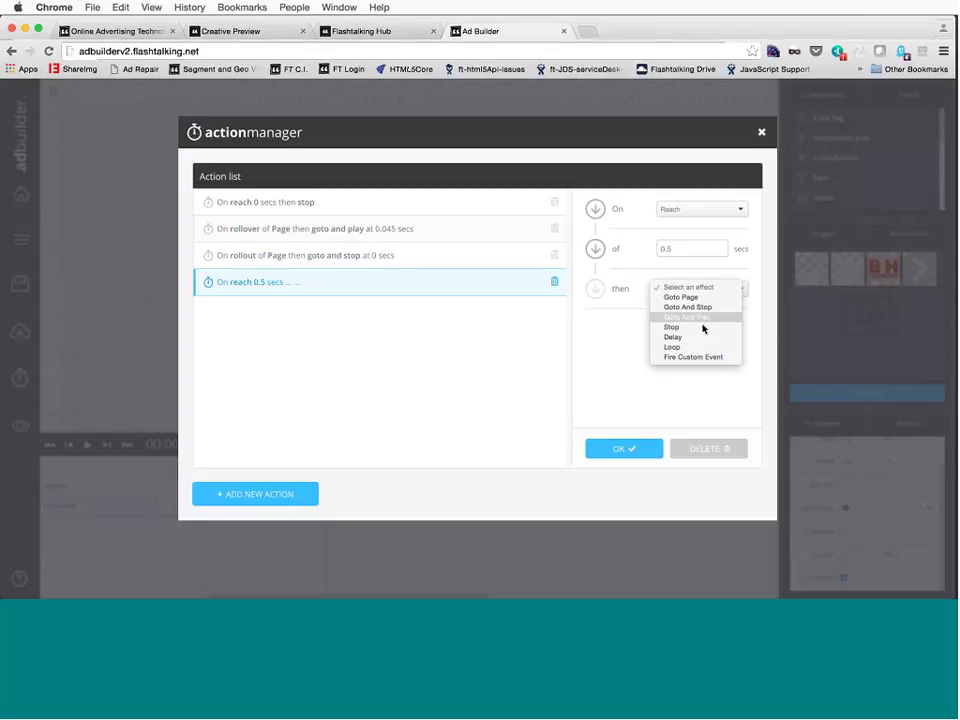
pyautogui.click(688, 307)
pyautogui.click(688, 330)
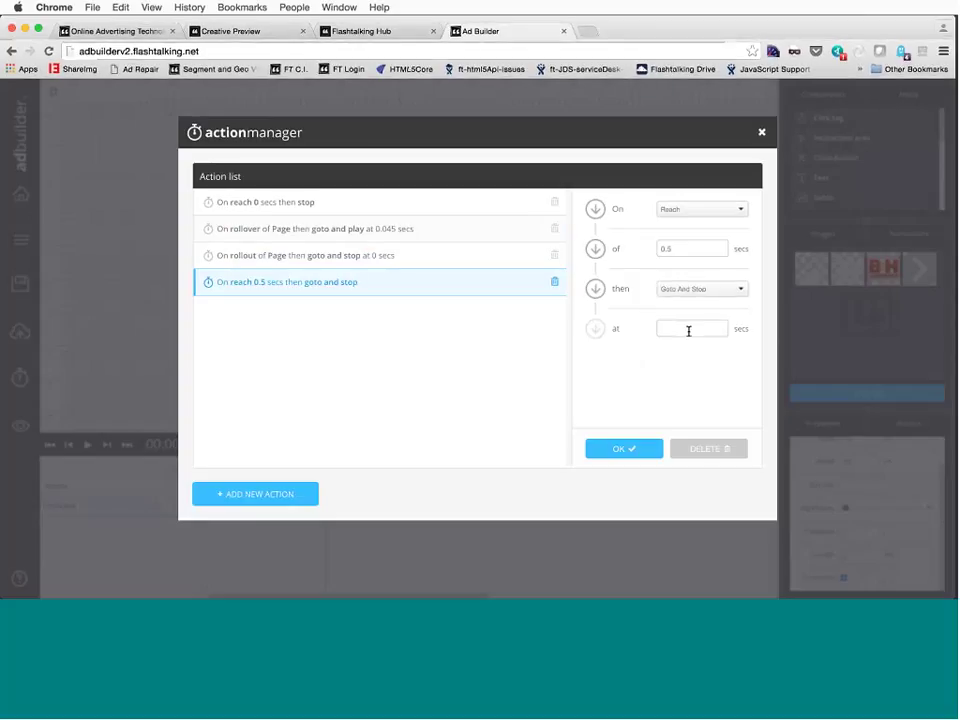
pyautogui.write('0.52')
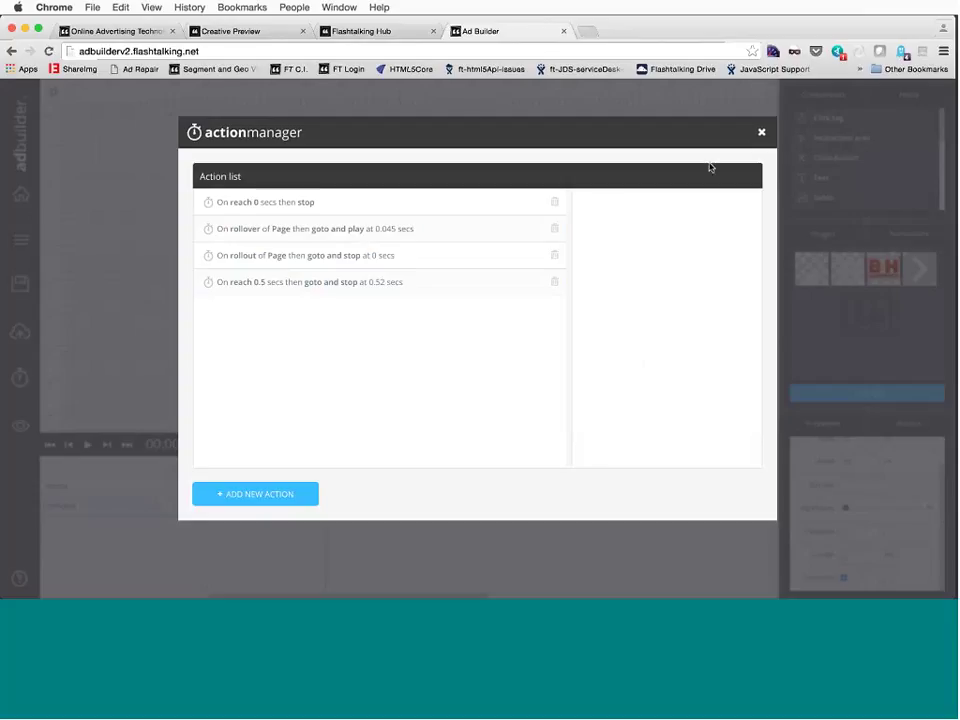
pyautogui.click(761, 132)
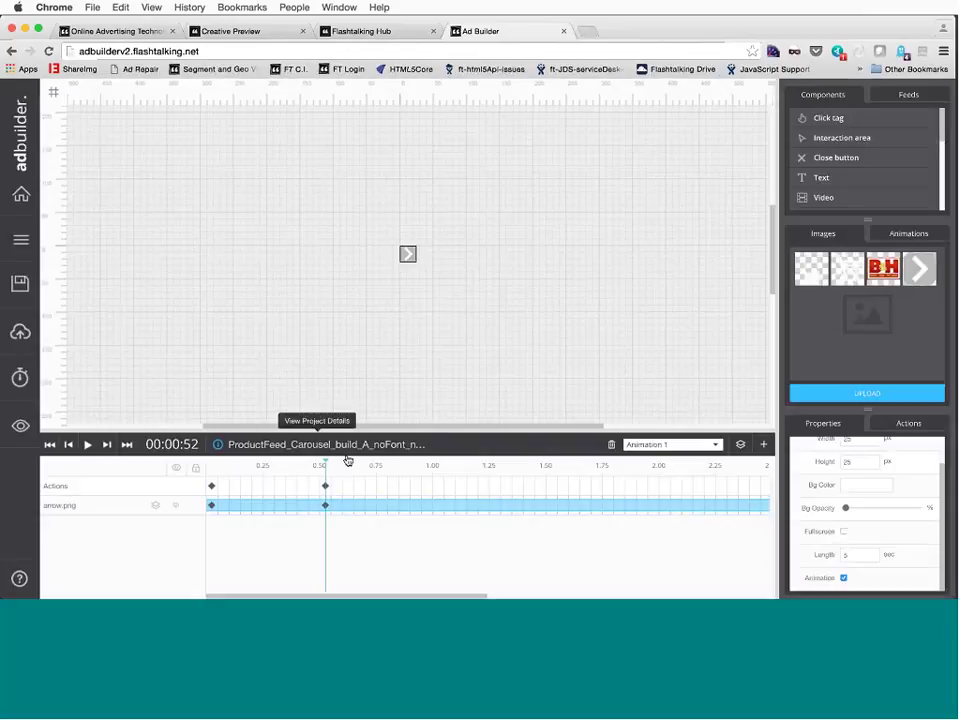
# Lower the arrow image's opacity to roughly half at the 0-second keyframe and scrub the timeline to preview the fade
pyautogui.click(210, 466)
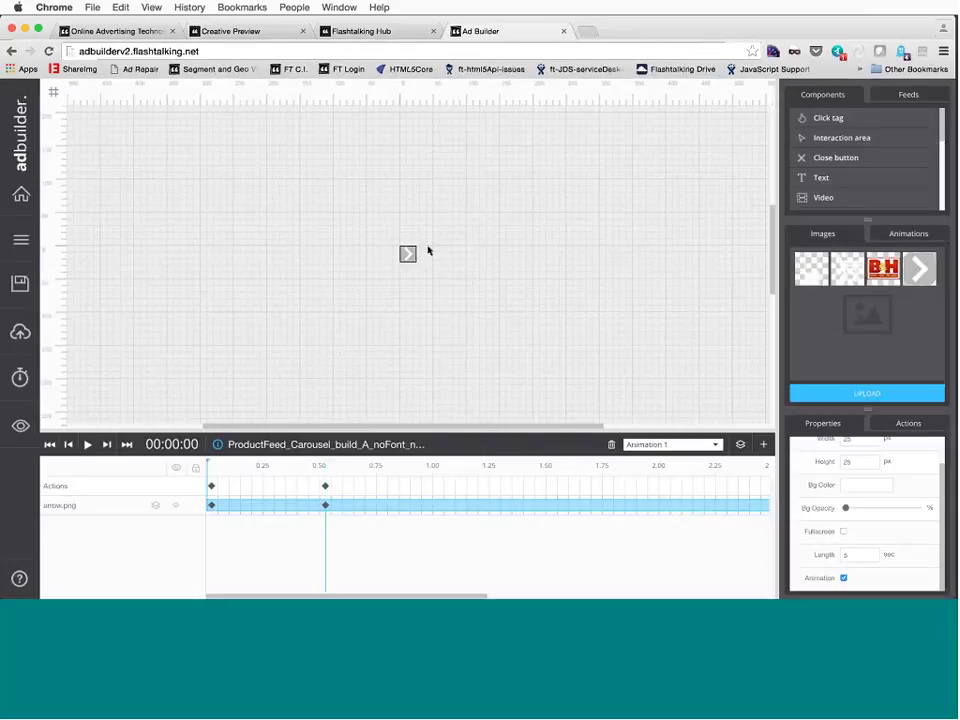
pyautogui.click(407, 254)
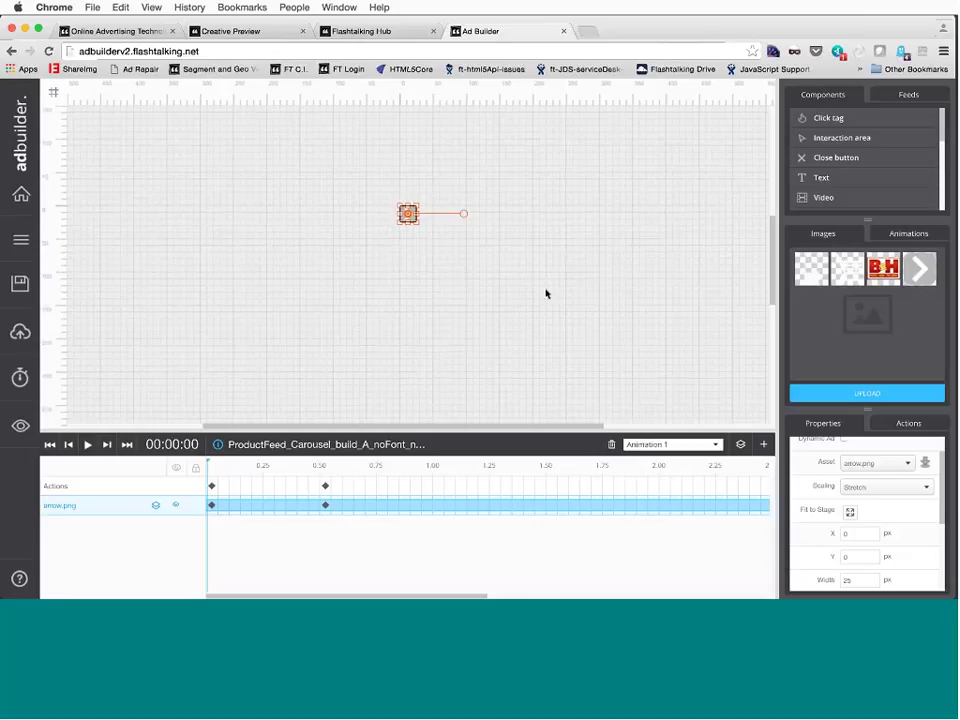
pyautogui.scroll(-4, 800, 532)
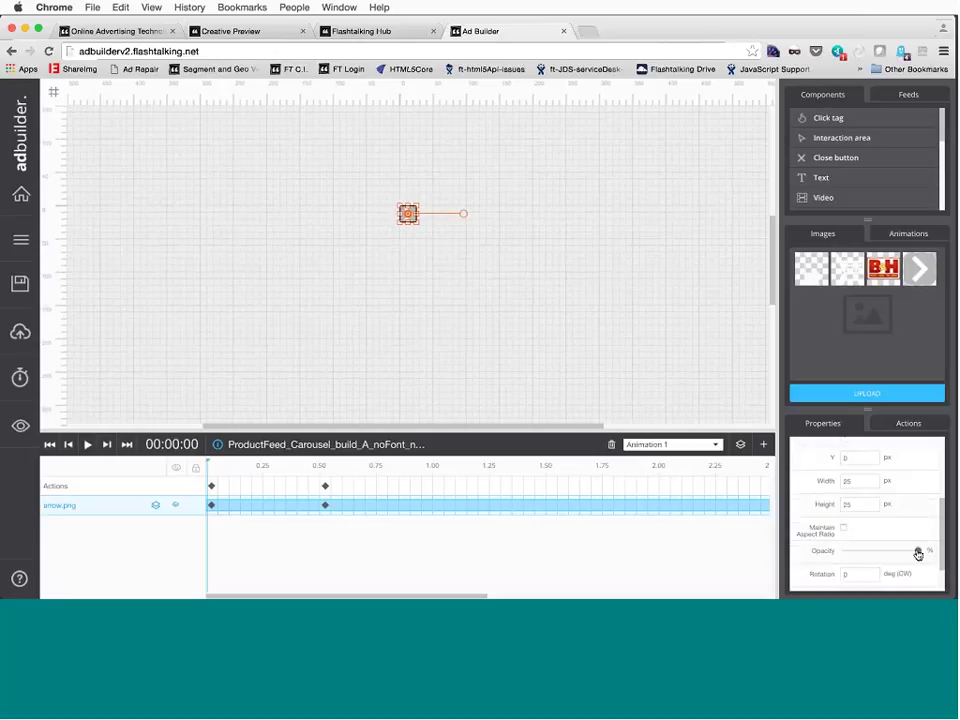
pyautogui.moveTo(918, 554); pyautogui.dragTo(883, 553)
pyautogui.click(620, 340)
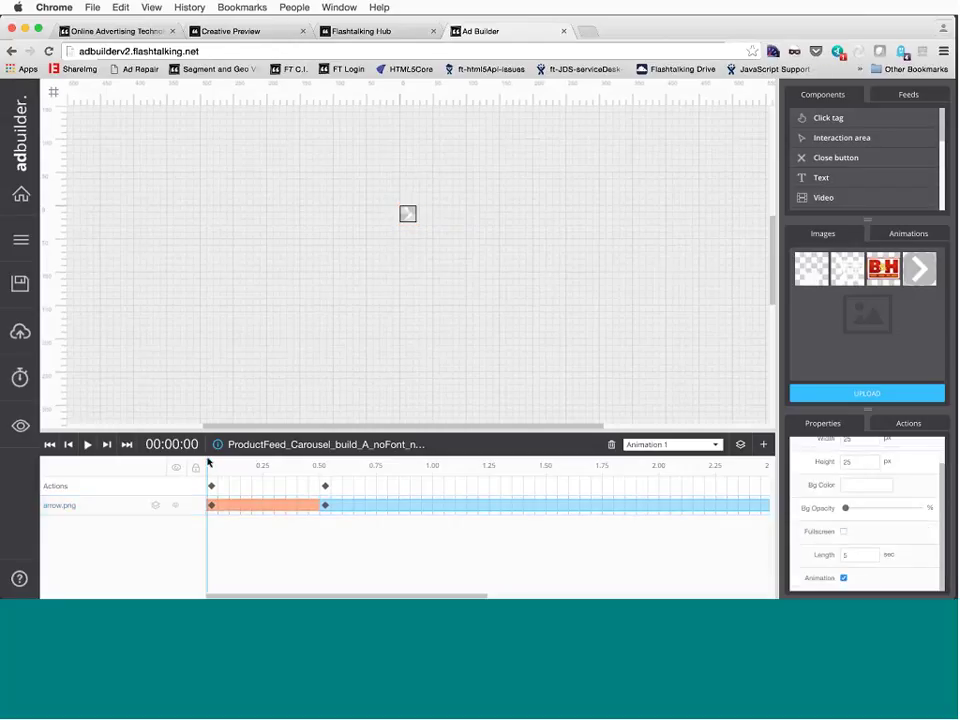
pyautogui.moveTo(214, 463)
pyautogui.mouseDown()
pyautogui.moveTo(313, 466)
pyautogui.moveTo(207, 467)
pyautogui.moveTo(317, 466)
pyautogui.moveTo(209, 467)
pyautogui.mouseUp()
pyautogui.moveTo(284, 472); pyautogui.dragTo(337, 466)
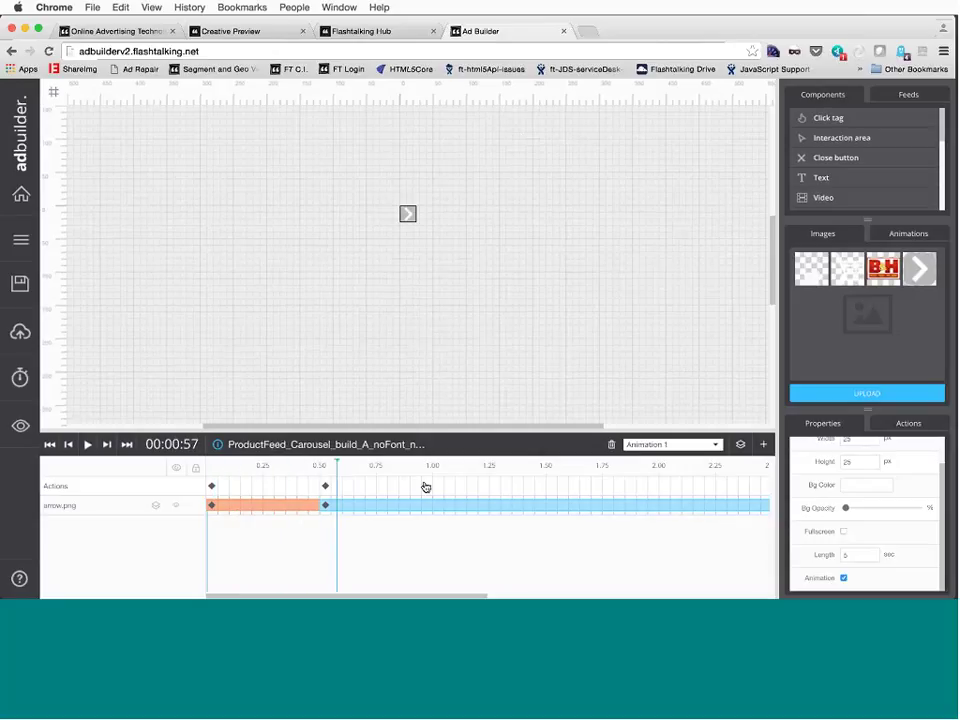
# Return to the Main Page and place Animation 1 at the right end of the blue banner, about X 267, Y 215
pyautogui.click(714, 446)
pyautogui.click(658, 422)
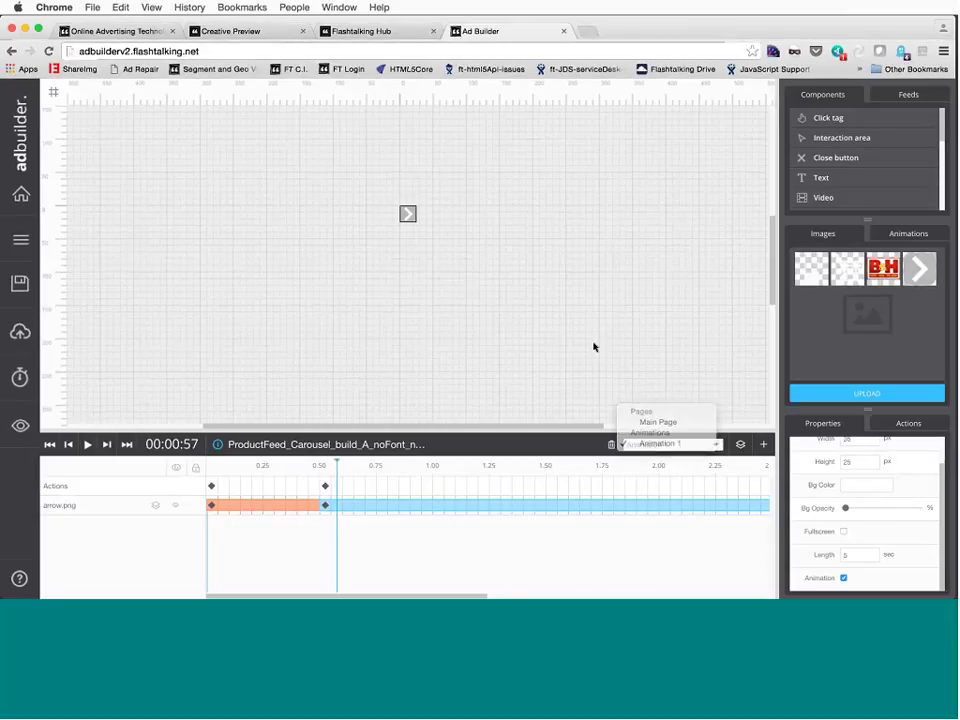
pyautogui.click(910, 233)
pyautogui.moveTo(800, 258); pyautogui.dragTo(561, 287)
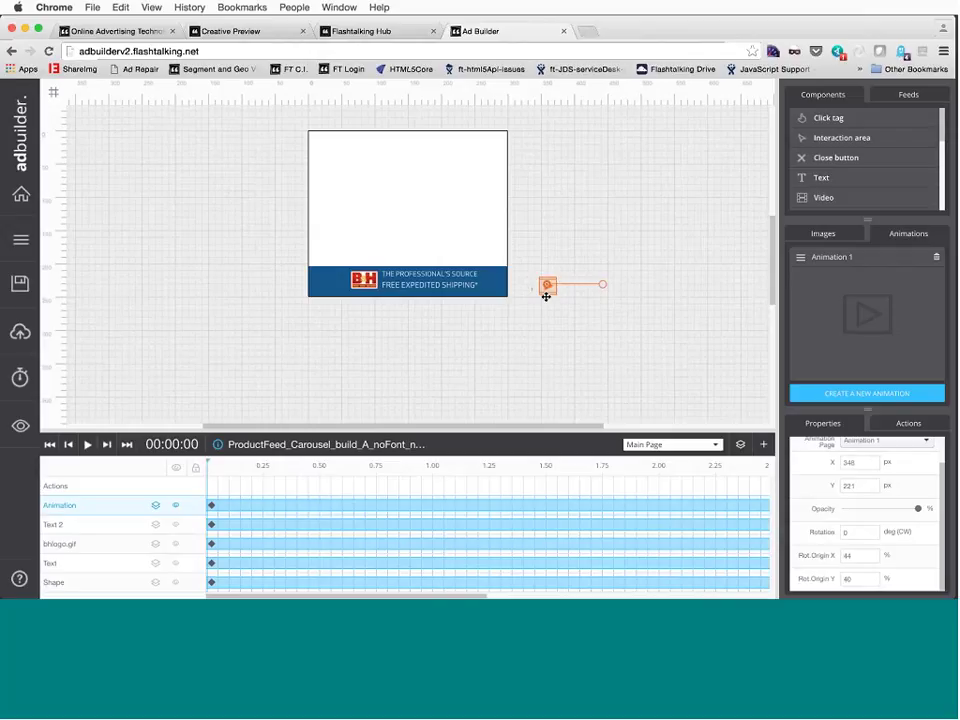
pyautogui.moveTo(547, 292); pyautogui.dragTo(495, 286)
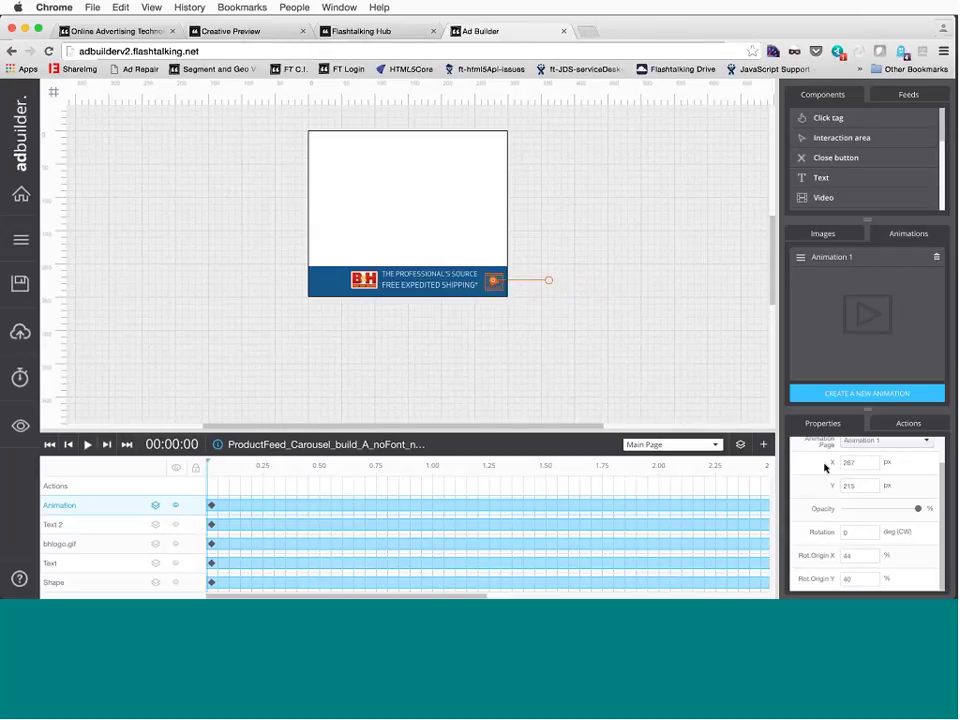
# Rename the Animation layer on the Main Page as arrowNext
pyautogui.scroll(1, 860, 465)
pyautogui.doubleClick(886, 447)
pyautogui.write('a')
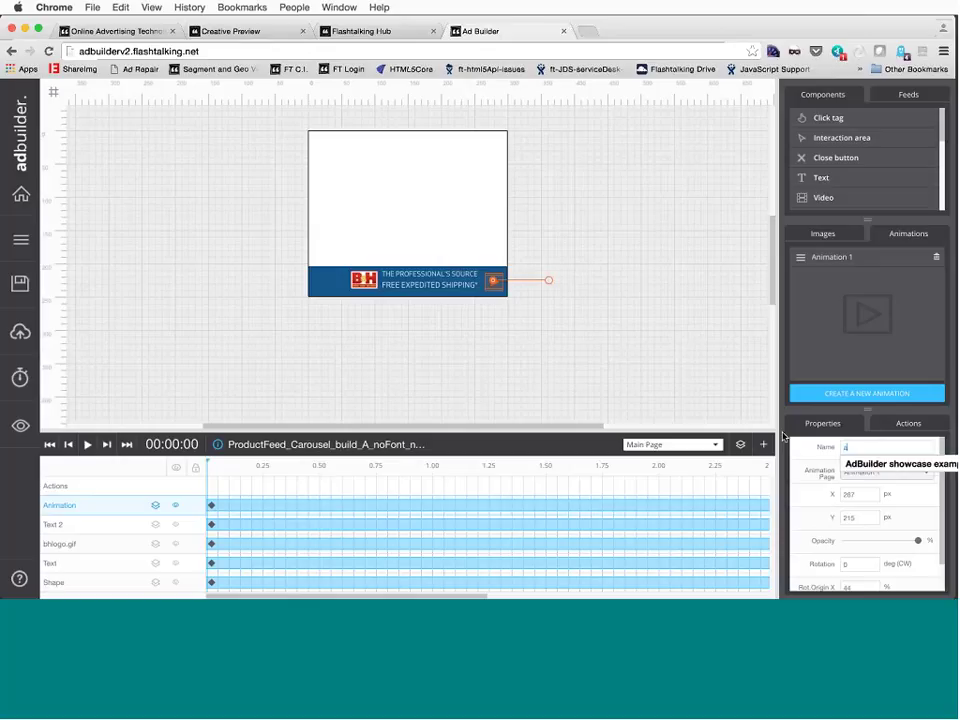
pyautogui.write('rrow')
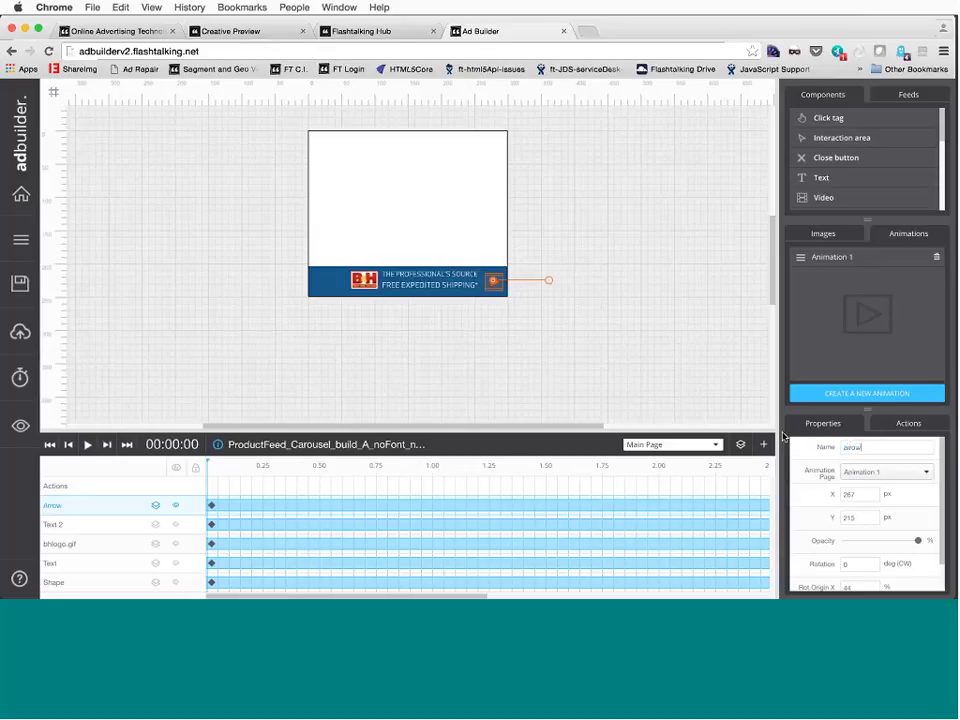
pyautogui.write('Hext')
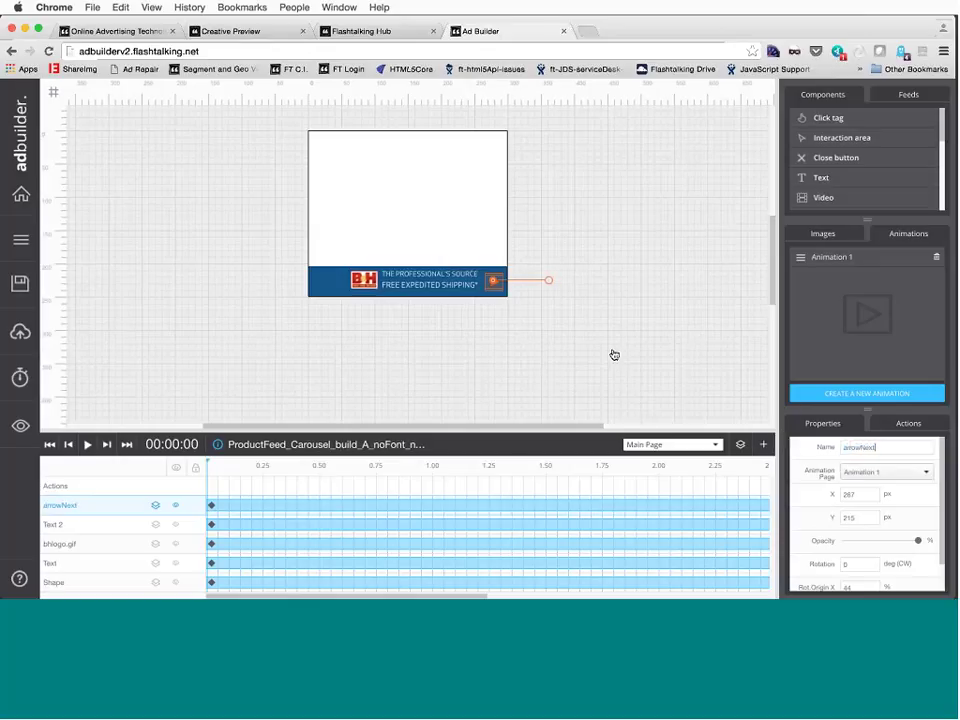
pyautogui.click(614, 355)
# Duplicate the arrowNext layer to the Main Page and rename the copy as arrowPrev
pyautogui.click(494, 281)
pyautogui.click(155, 505)
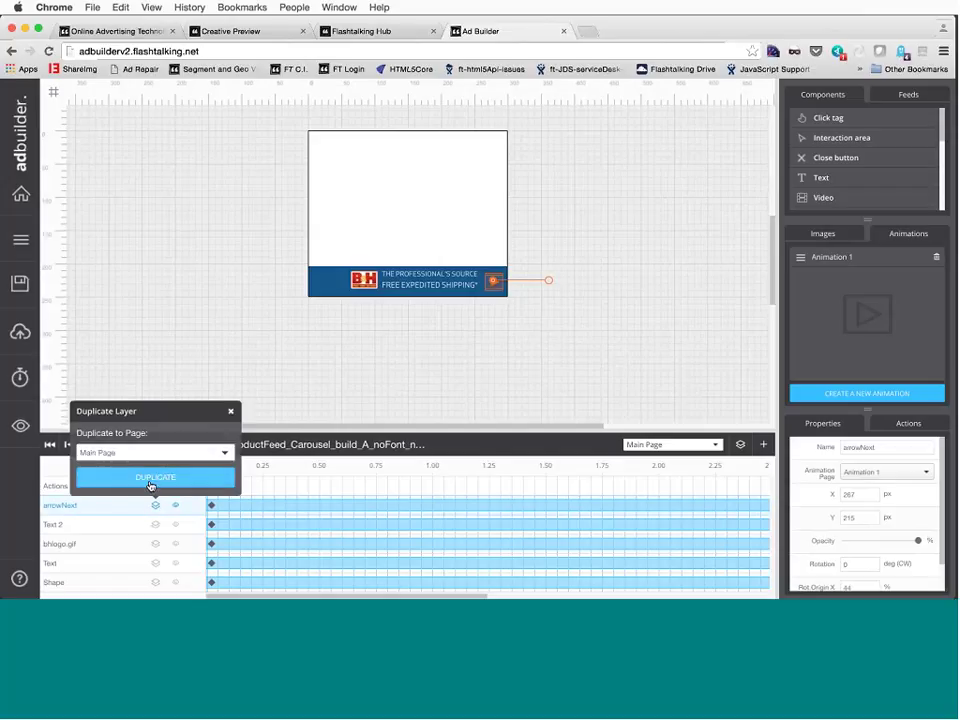
pyautogui.click(128, 478)
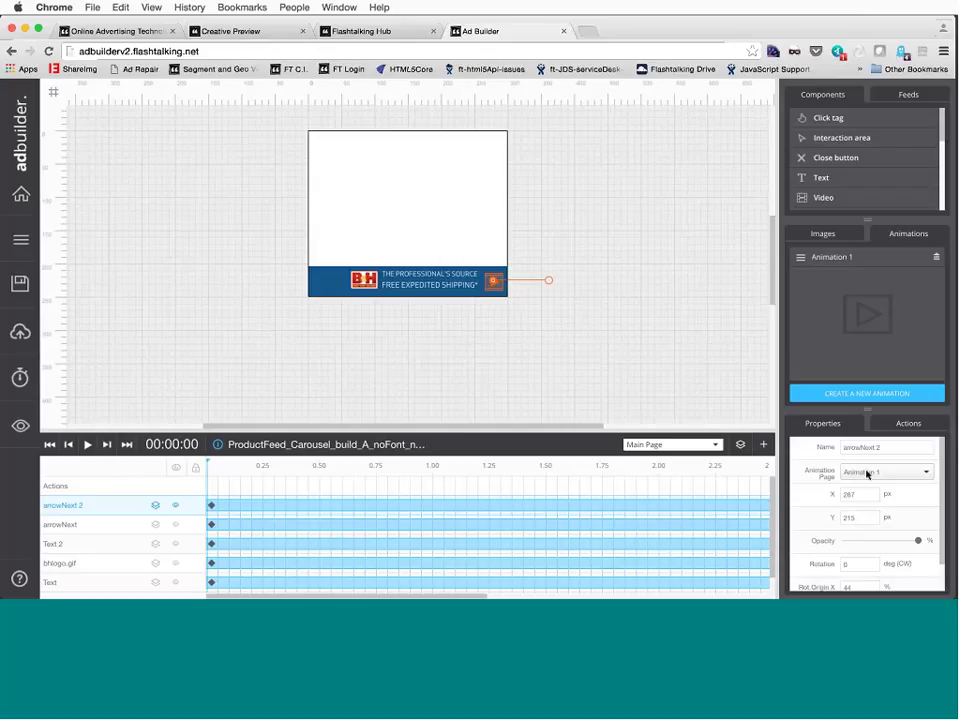
pyautogui.moveTo(889, 450); pyautogui.dragTo(858, 448)
pyautogui.write('Prev')
# Set arrowPrev's X to 10 px and its rotation to 180 degrees, and level the two arrows in the blue banner
pyautogui.moveTo(854, 495); pyautogui.dragTo(821, 498)
pyautogui.write('10')
pyautogui.press('Tab')
pyautogui.scroll(-1, 800, 499)
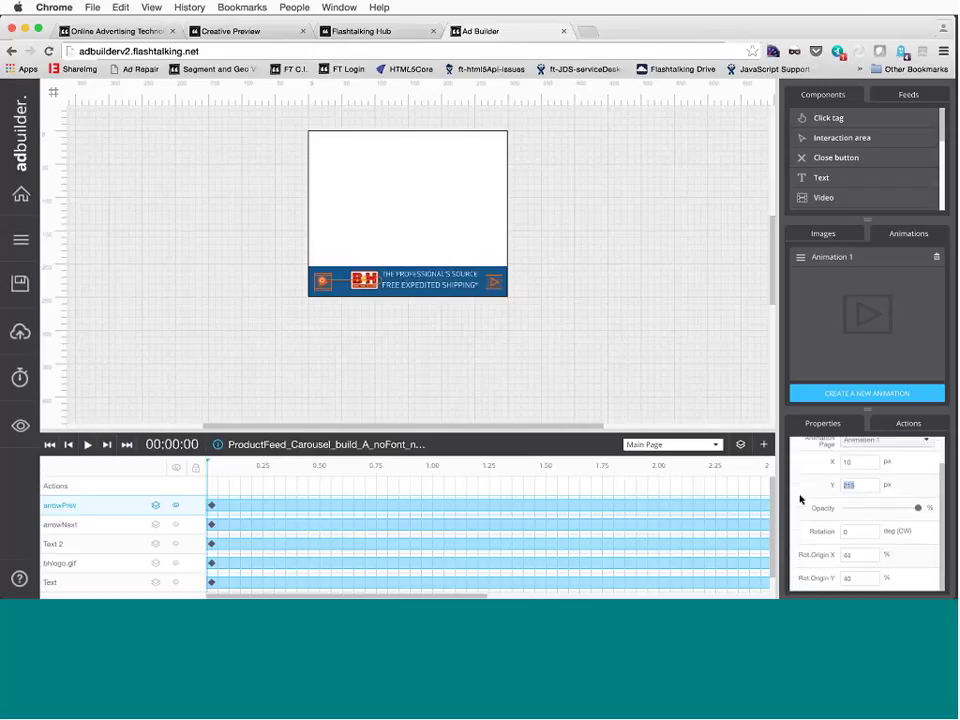
pyautogui.click(861, 530)
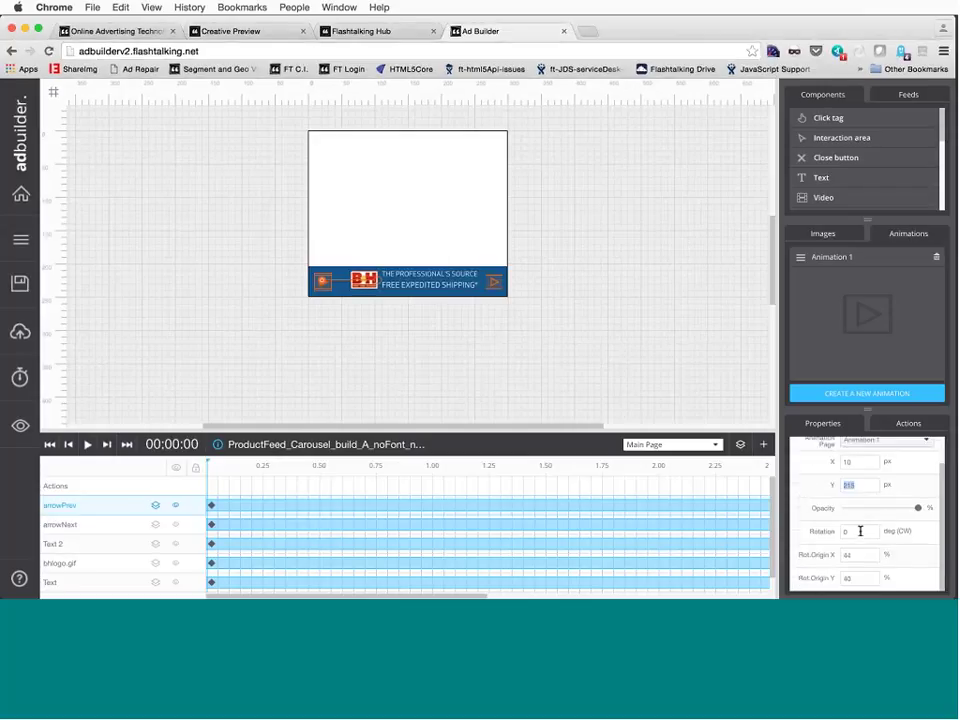
pyautogui.write('180')
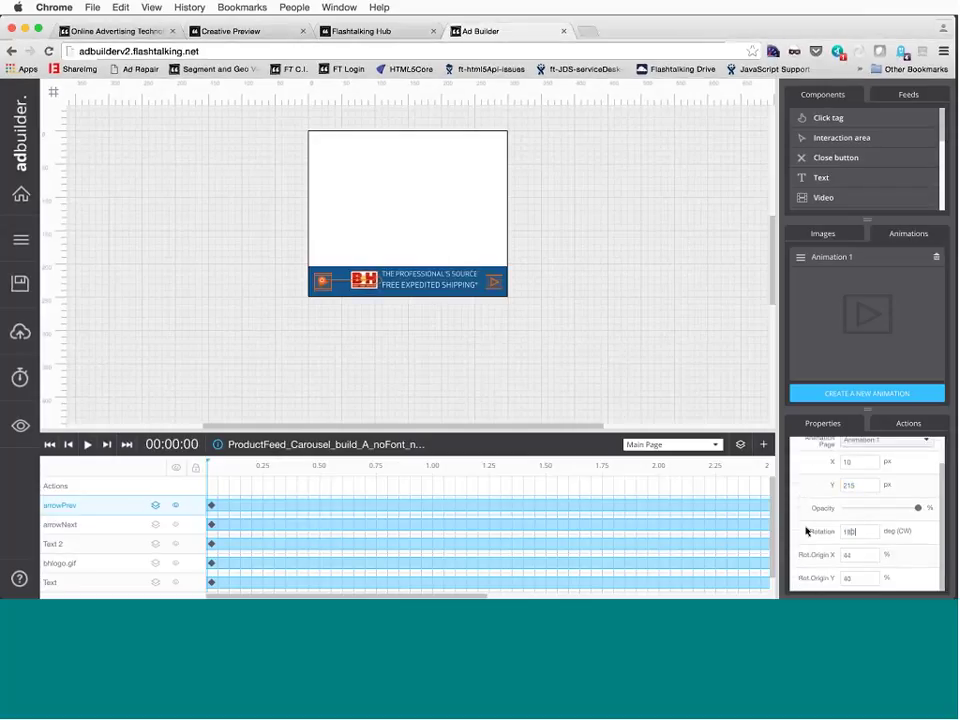
pyautogui.click(493, 360)
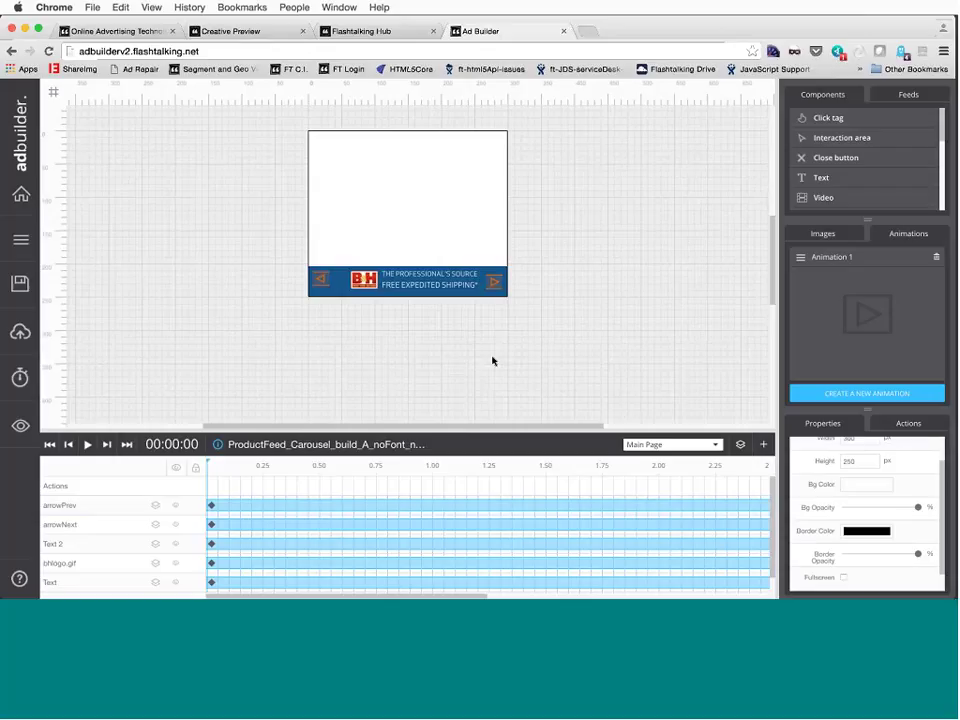
pyautogui.click(324, 280)
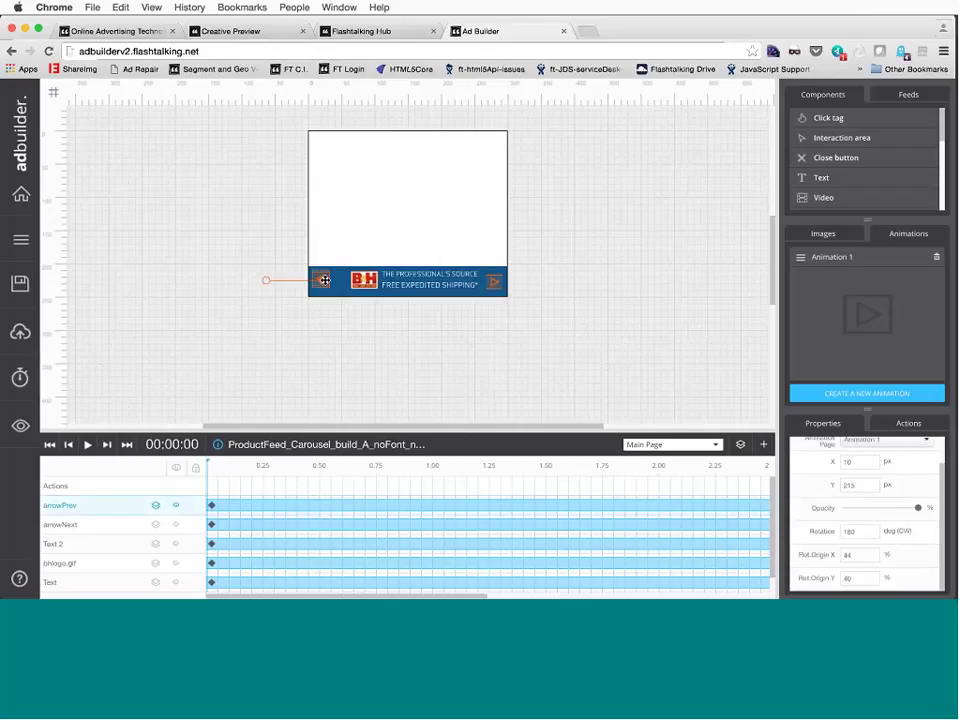
pyautogui.click(493, 282)
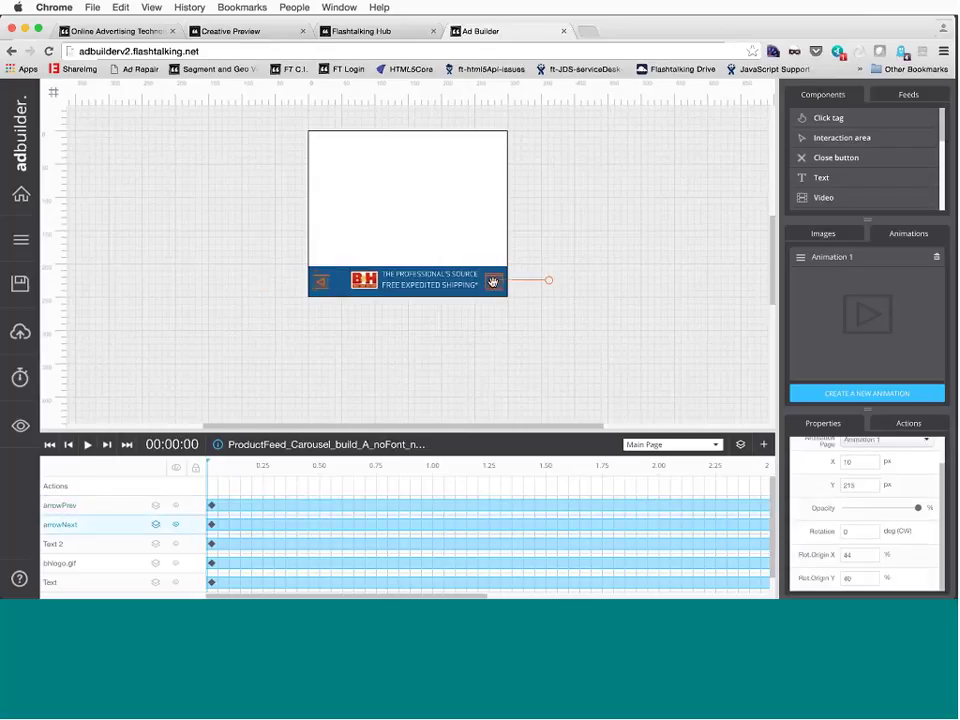
pyautogui.click(576, 336)
# Save the project and preview the ad with both arrows, closing the preview when done
pyautogui.click(23, 296)
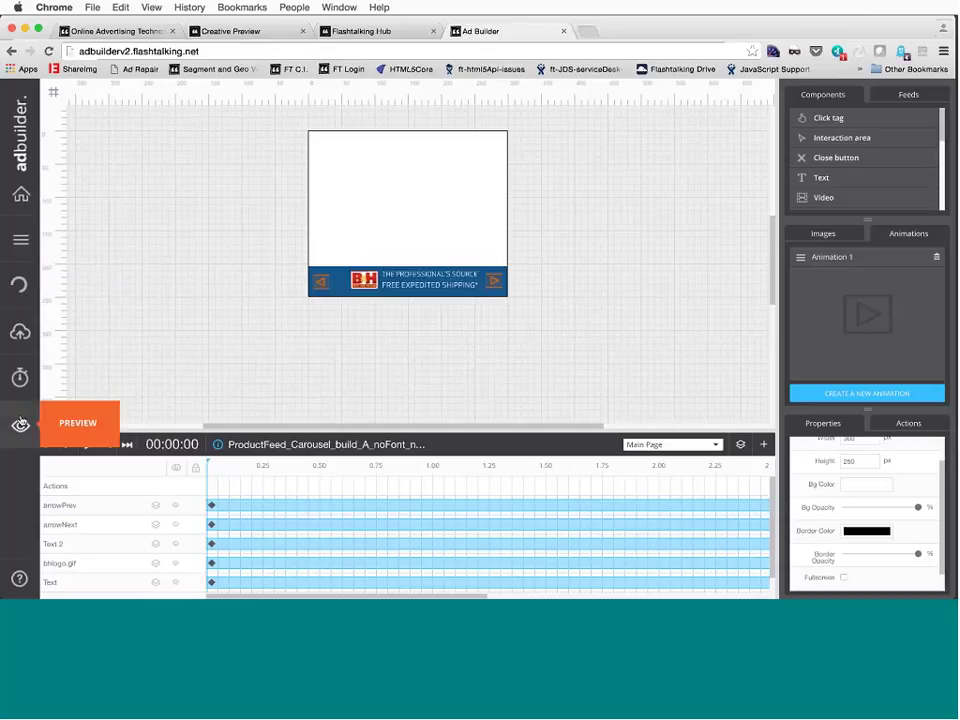
pyautogui.click(20, 424)
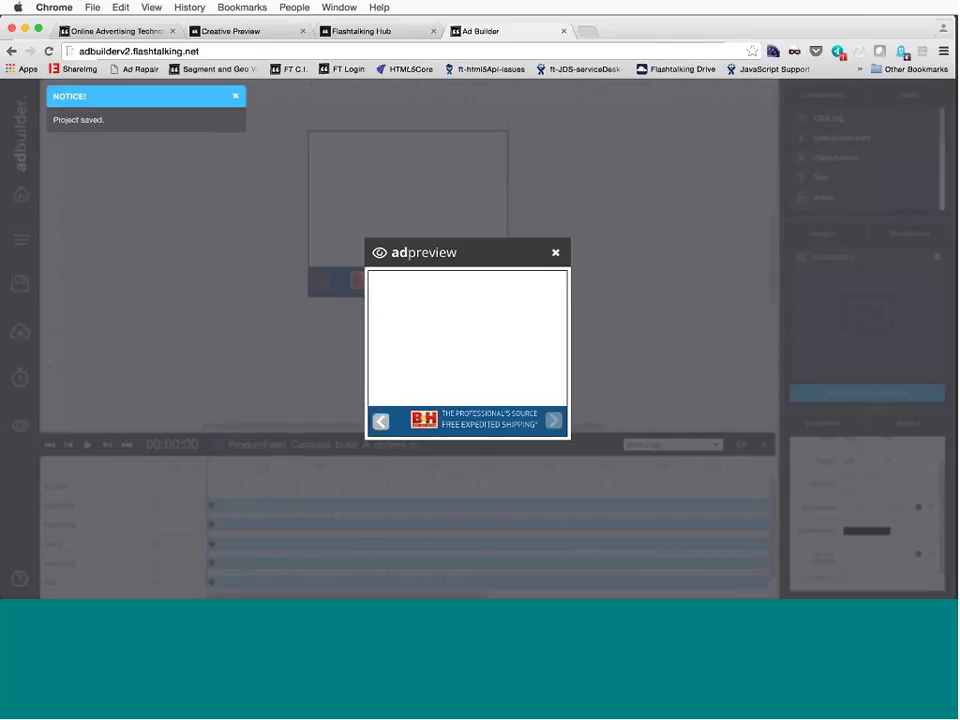
pyautogui.click(558, 253)
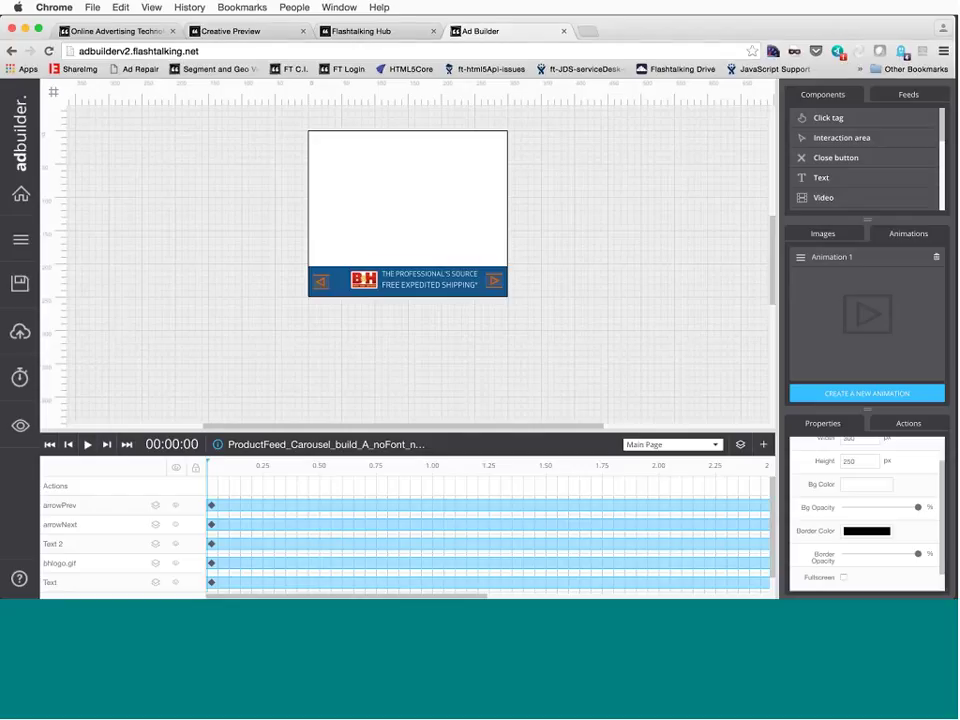
pyautogui.click(17, 248)
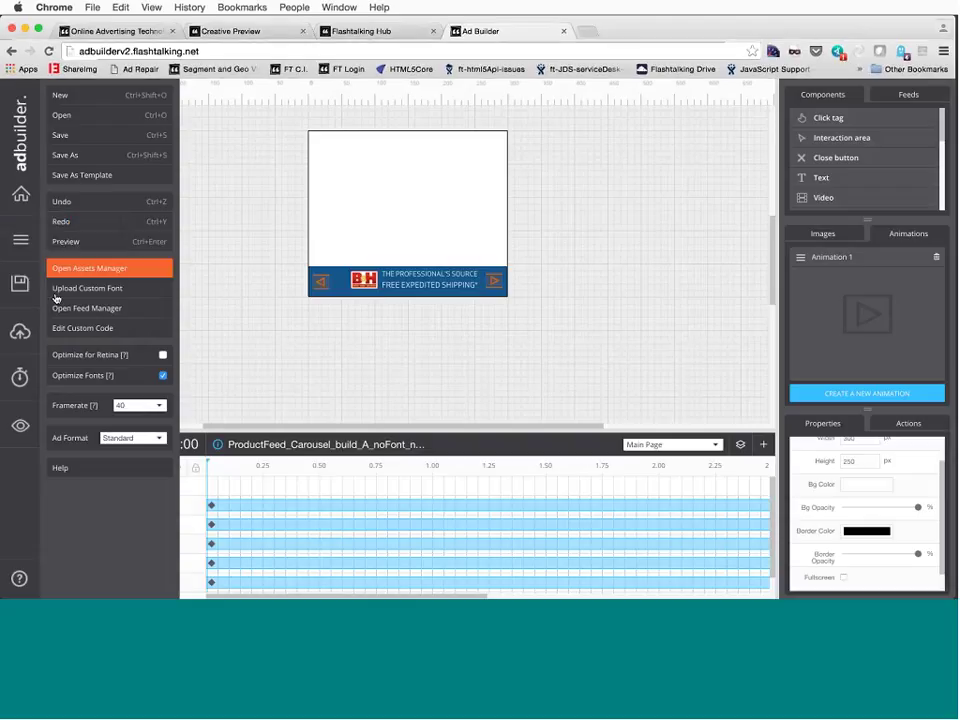
pyautogui.click(103, 313)
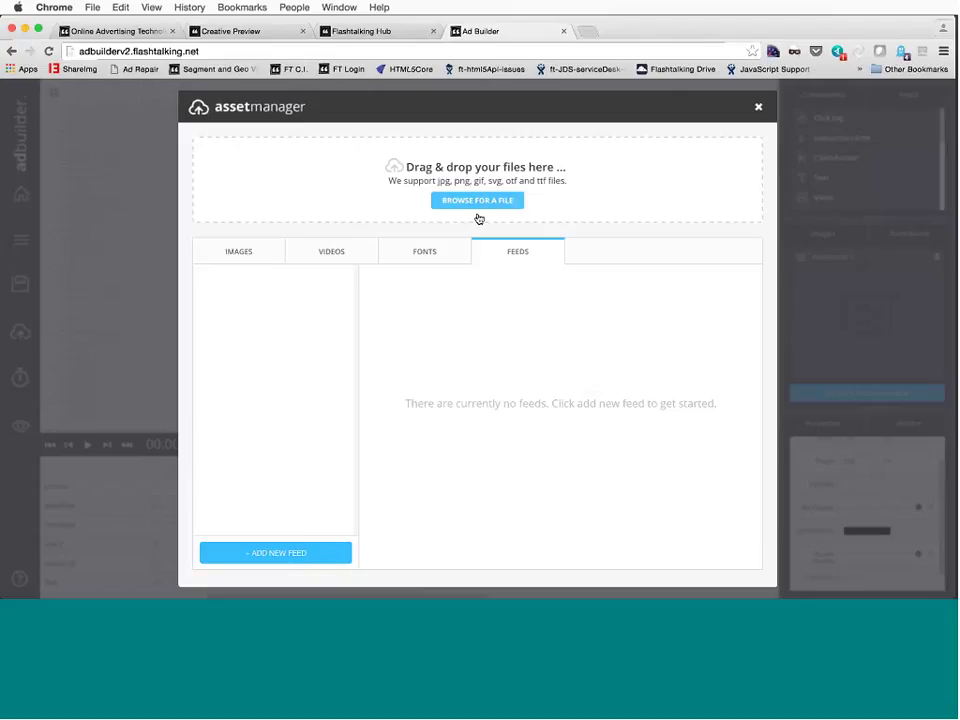
pyautogui.click(273, 555)
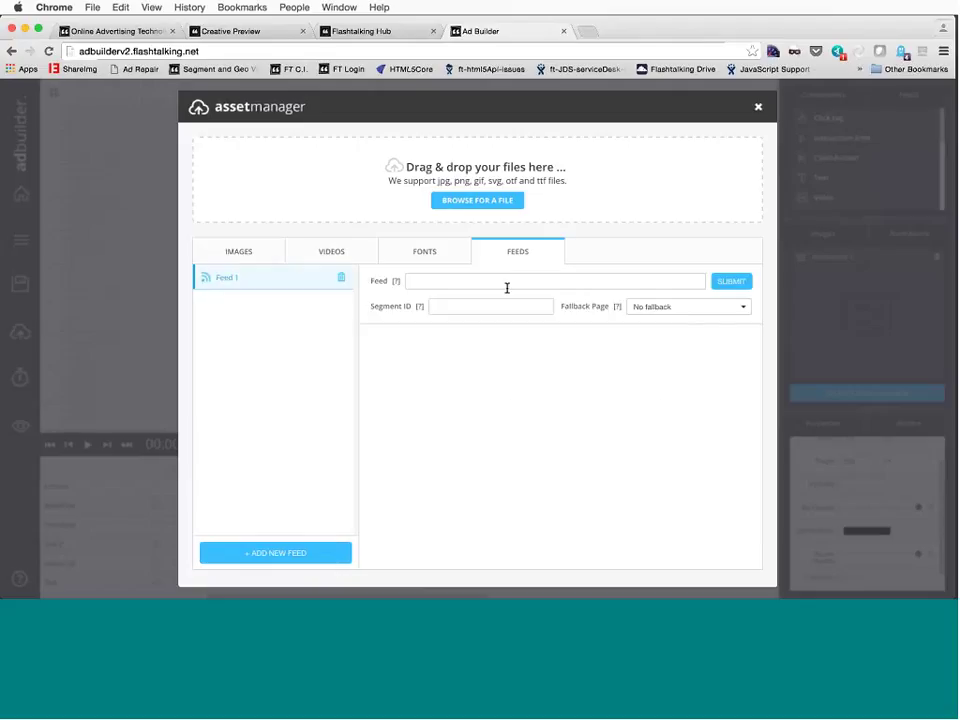
pyautogui.click(430, 281)
pyautogui.write('https://ftr.flashtalking.com/services/bnh/FB907/cross_sell.php?product_id=32')
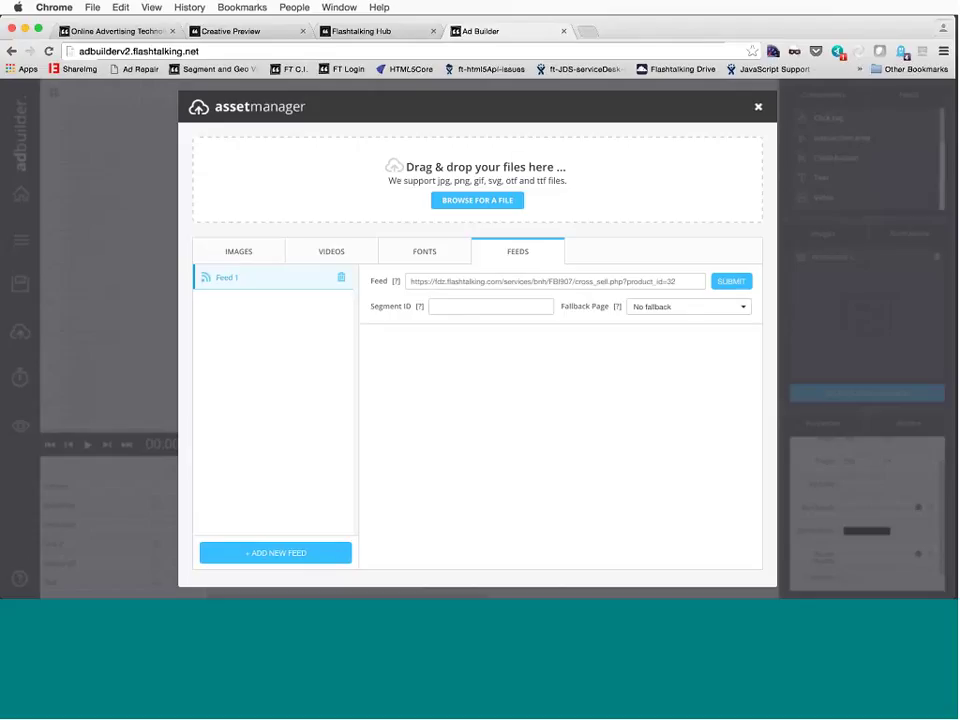
pyautogui.click(731, 281)
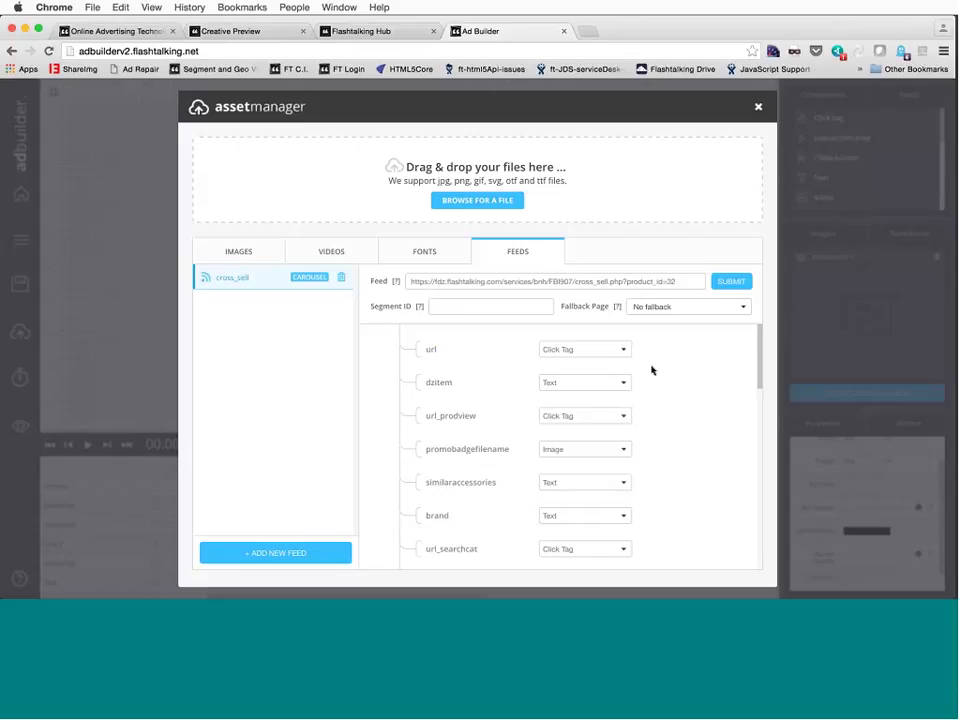
pyautogui.scroll(-4, 651, 370)
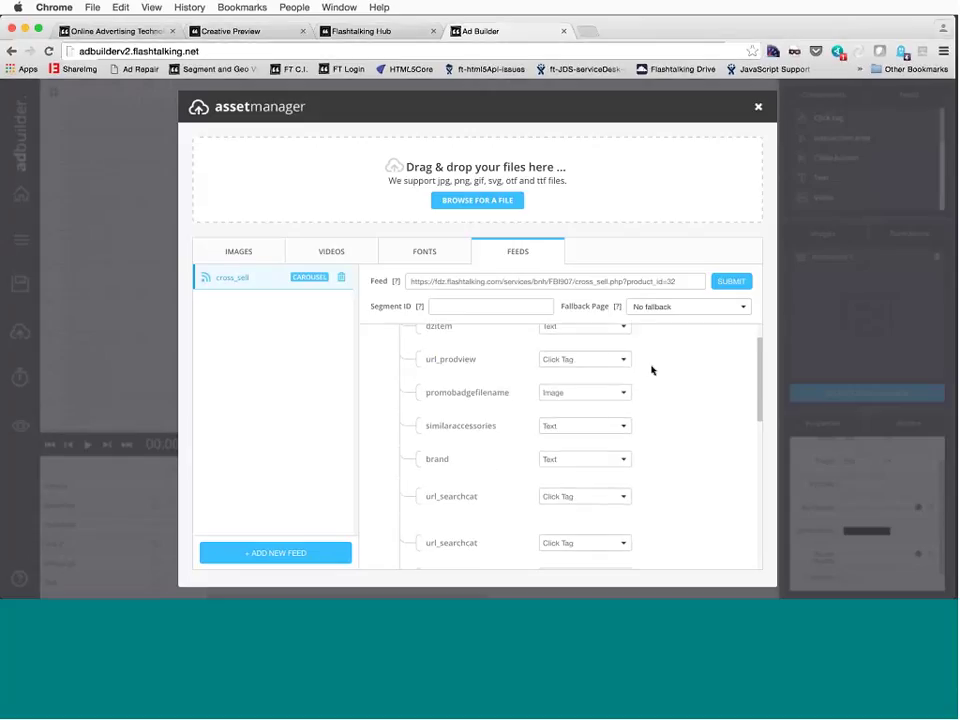
pyautogui.scroll(-10, 651, 370)
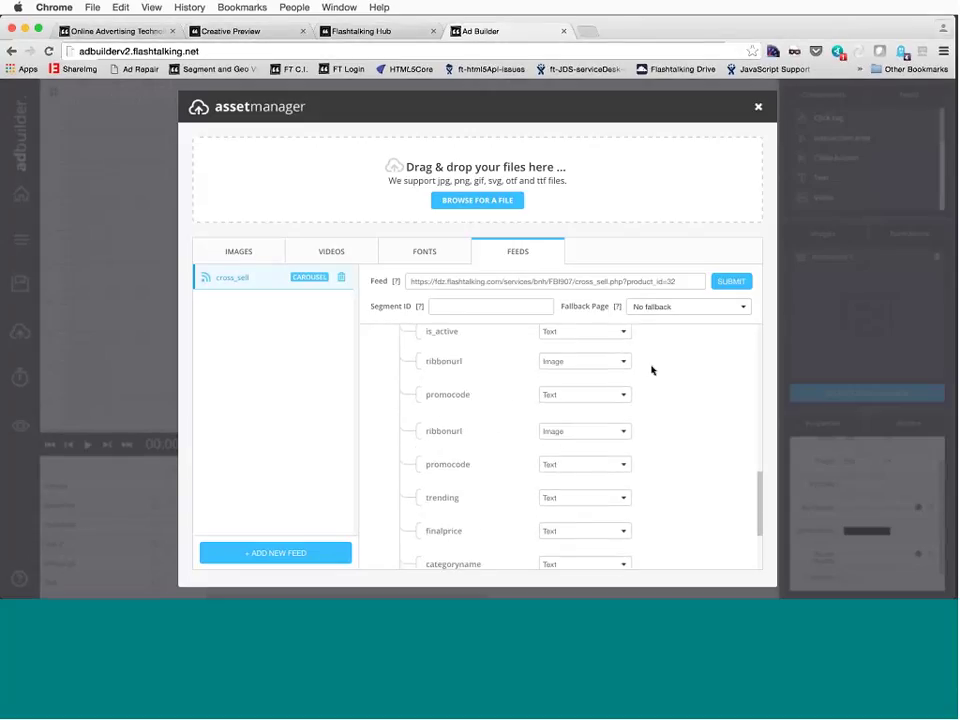
pyautogui.scroll(15, 651, 370)
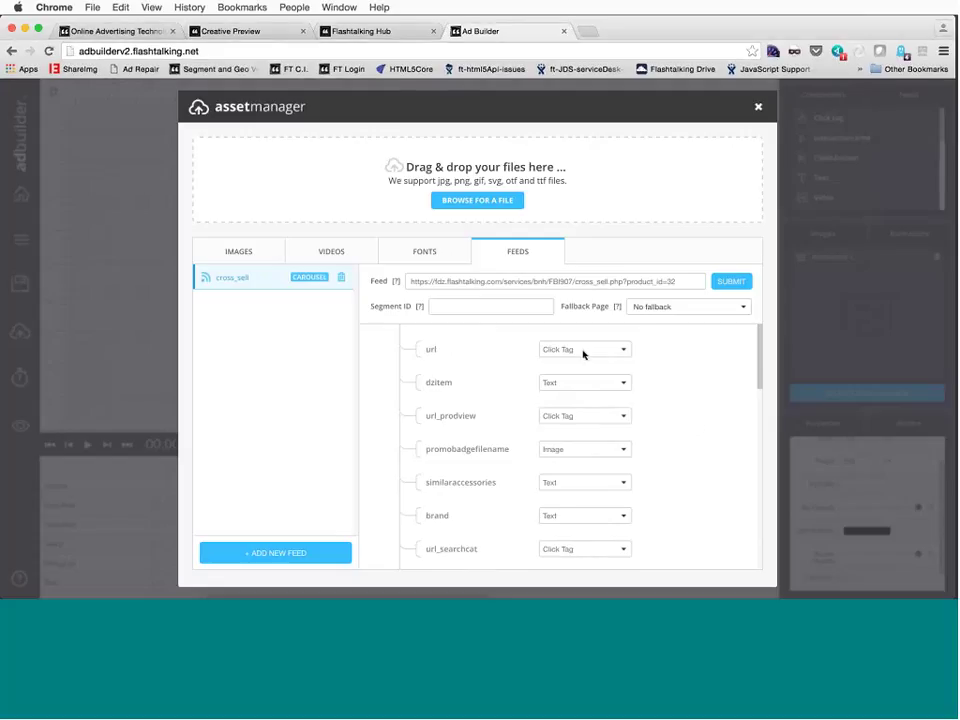
pyautogui.click(758, 106)
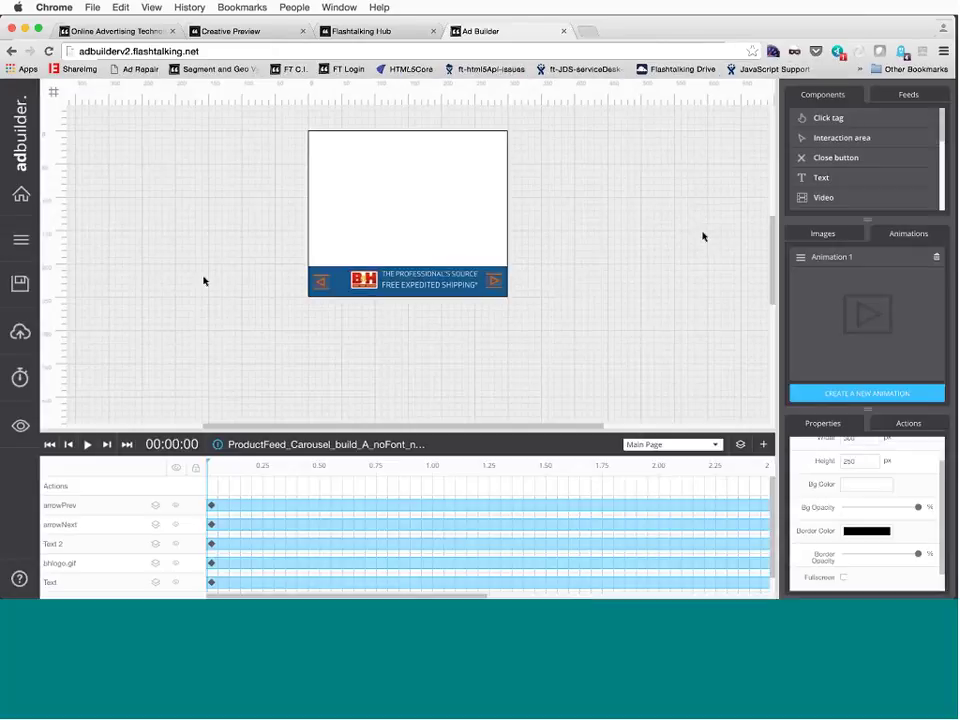
# Place the cross_sell Carousel from the feed on the Main Page and fit it to the stage
pyautogui.click(909, 95)
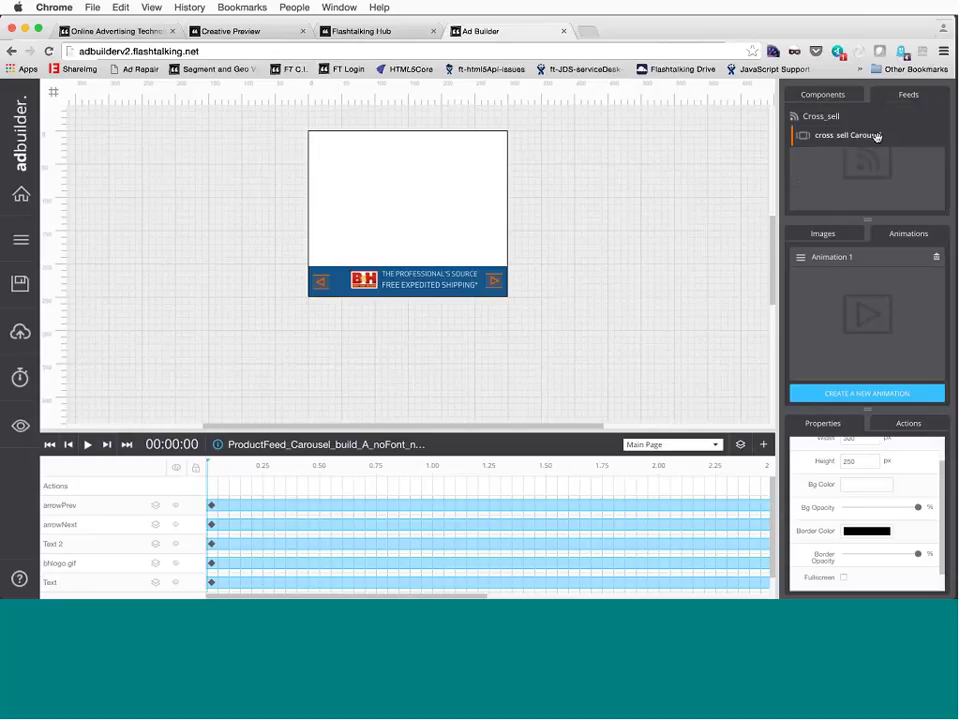
pyautogui.moveTo(820, 135); pyautogui.dragTo(414, 163)
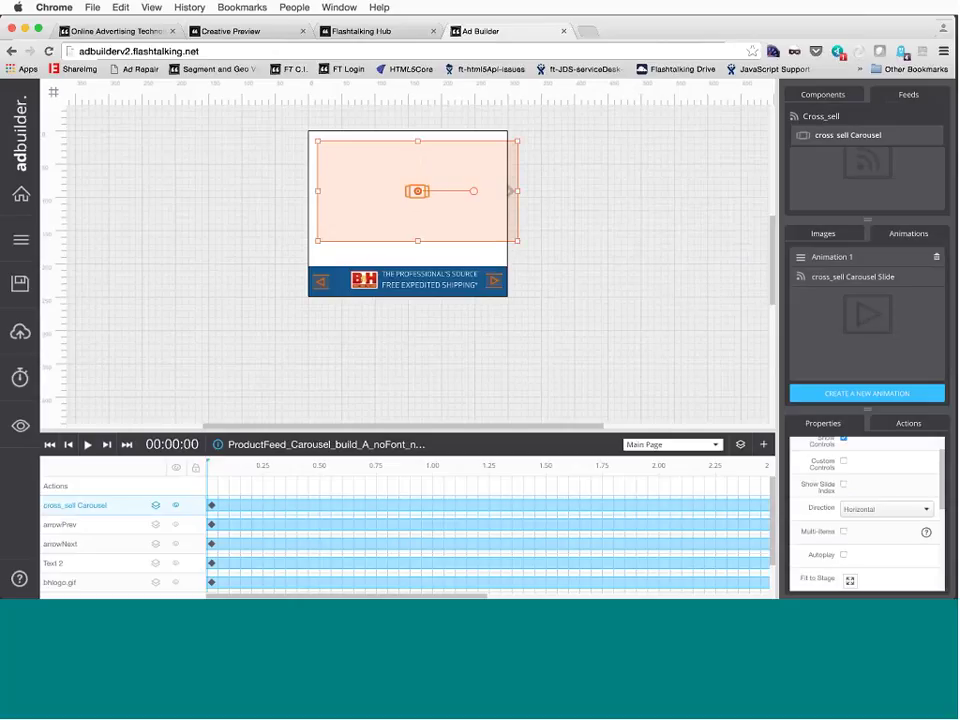
pyautogui.scroll(2, 810, 482)
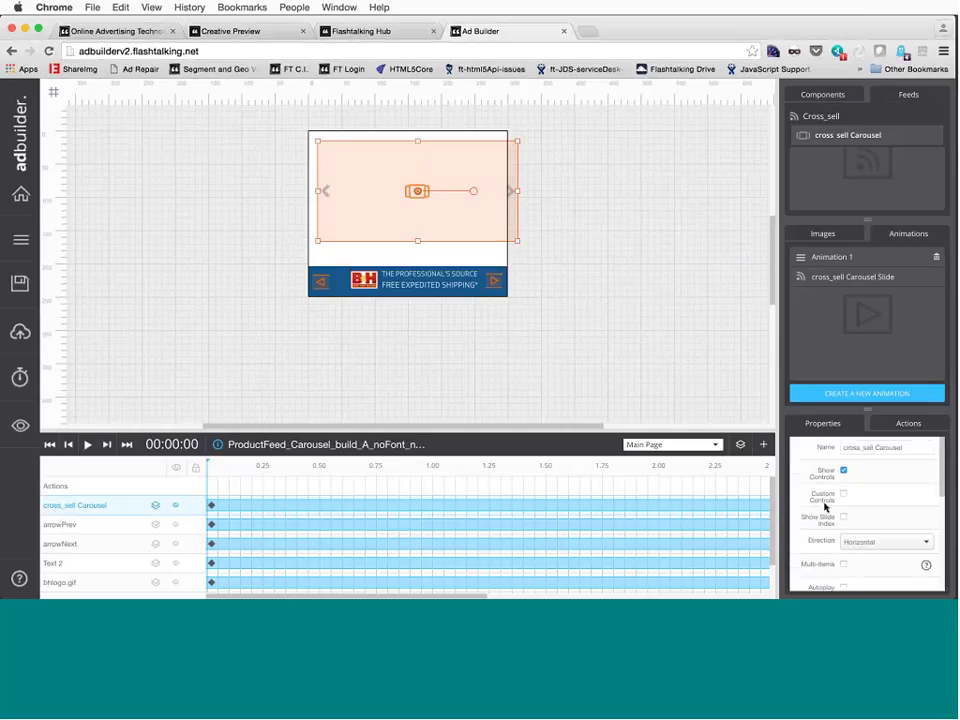
pyautogui.scroll(-1, 866, 515)
pyautogui.scroll(-2, 810, 538)
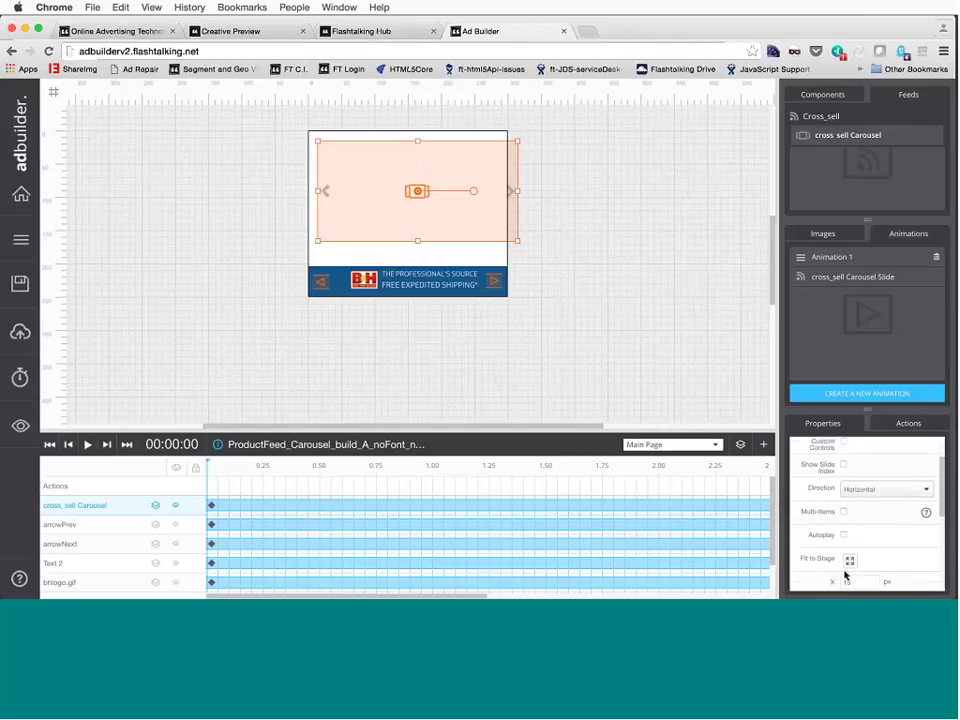
pyautogui.scroll(-1, 815, 550)
pyautogui.click(809, 543)
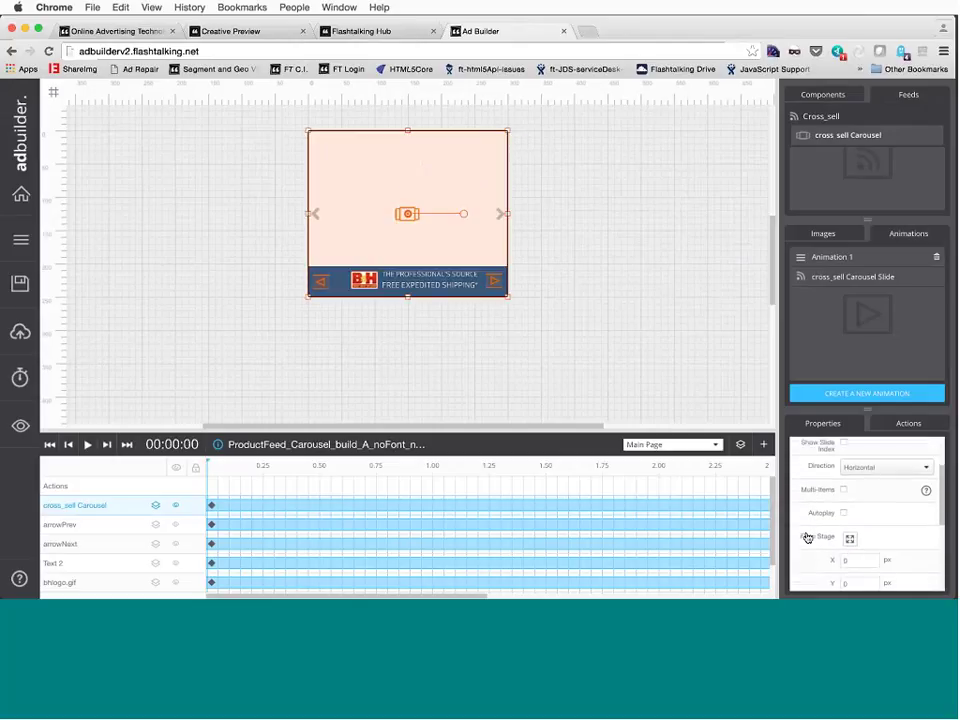
# Set the carousel's height to 205 px so it ends above the blue banner
pyautogui.scroll(-2, 808, 537)
pyautogui.scroll(-2, 807, 537)
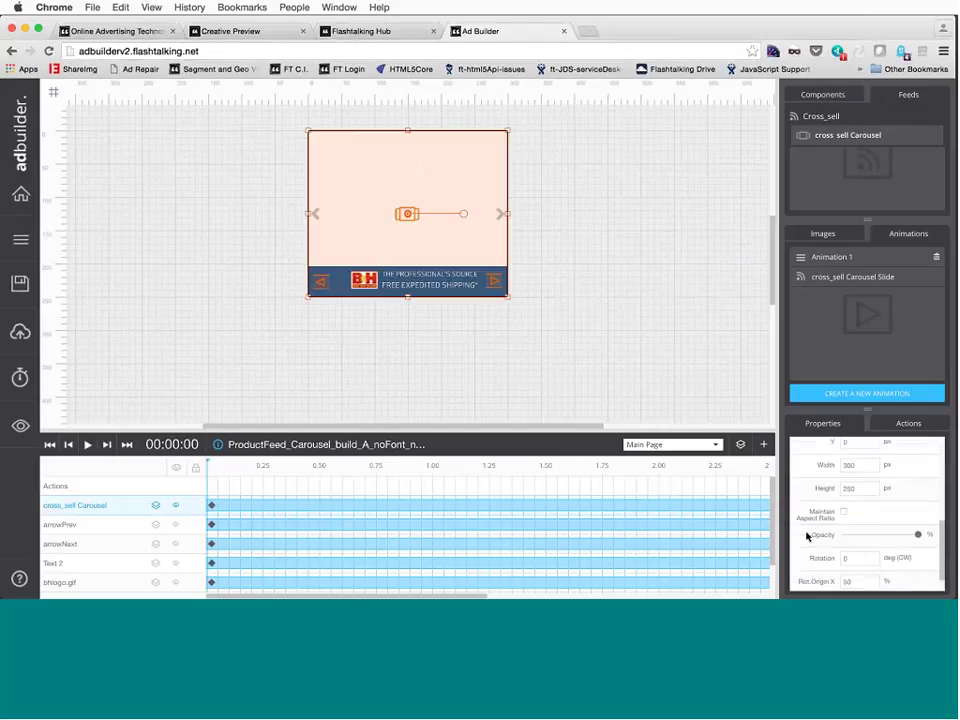
pyautogui.click(815, 490)
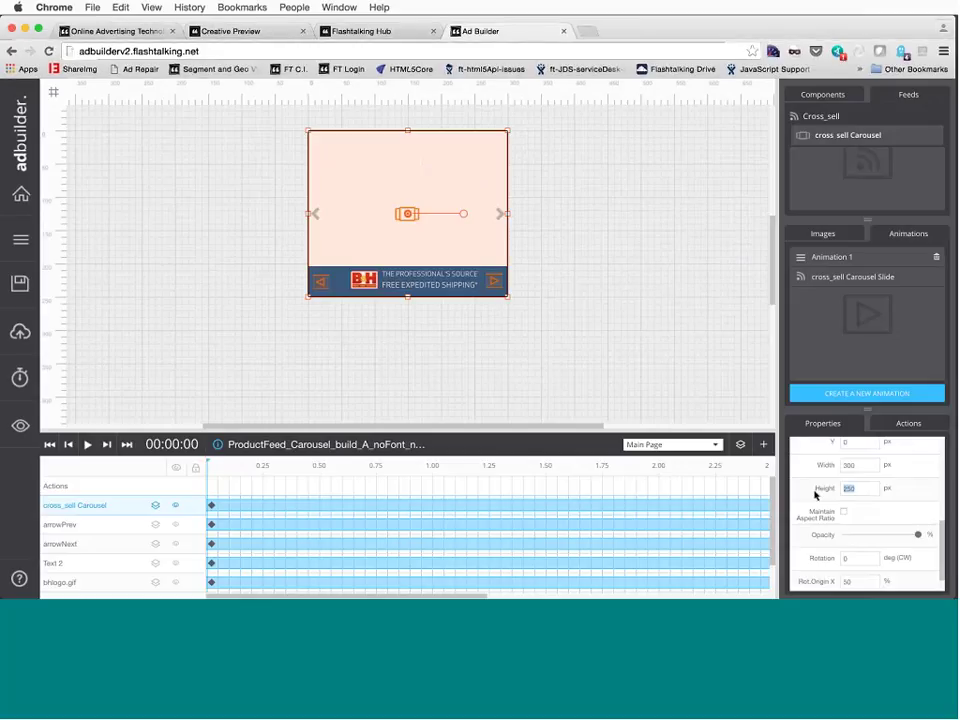
pyautogui.click(364, 240)
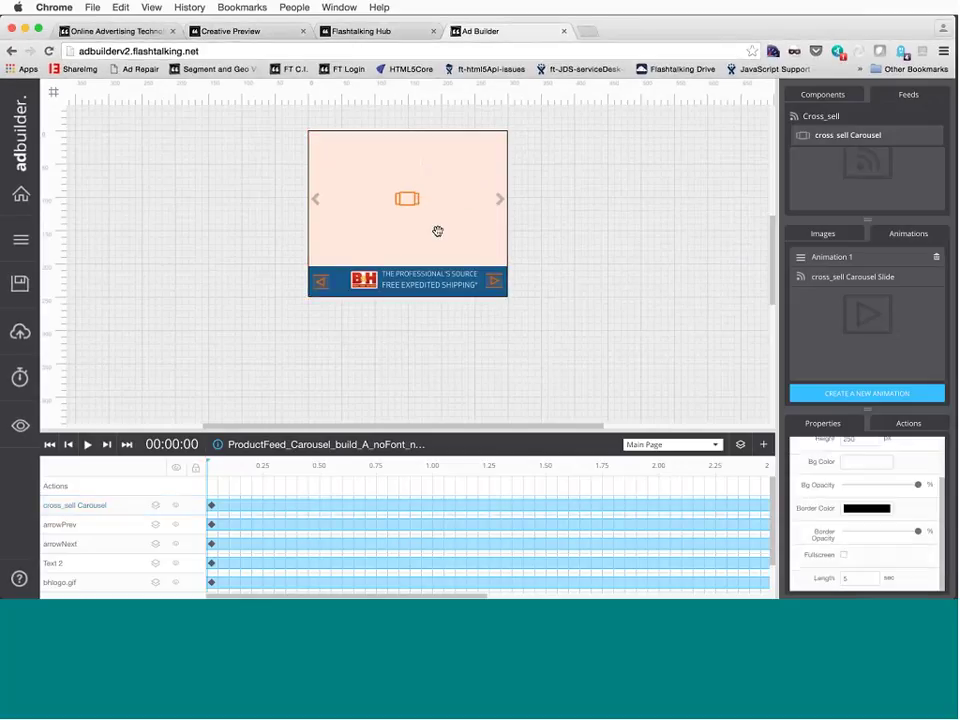
# Open the cross_sell Carousel Slide for editing and enlarge the list of feed fields
pyautogui.click(717, 446)
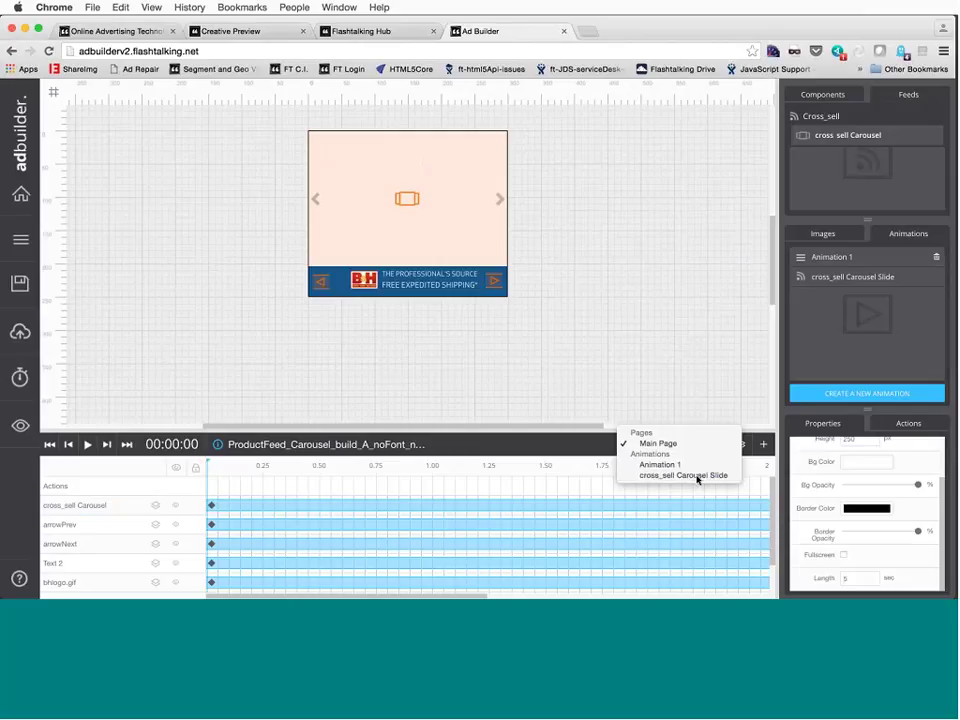
pyautogui.click(660, 309)
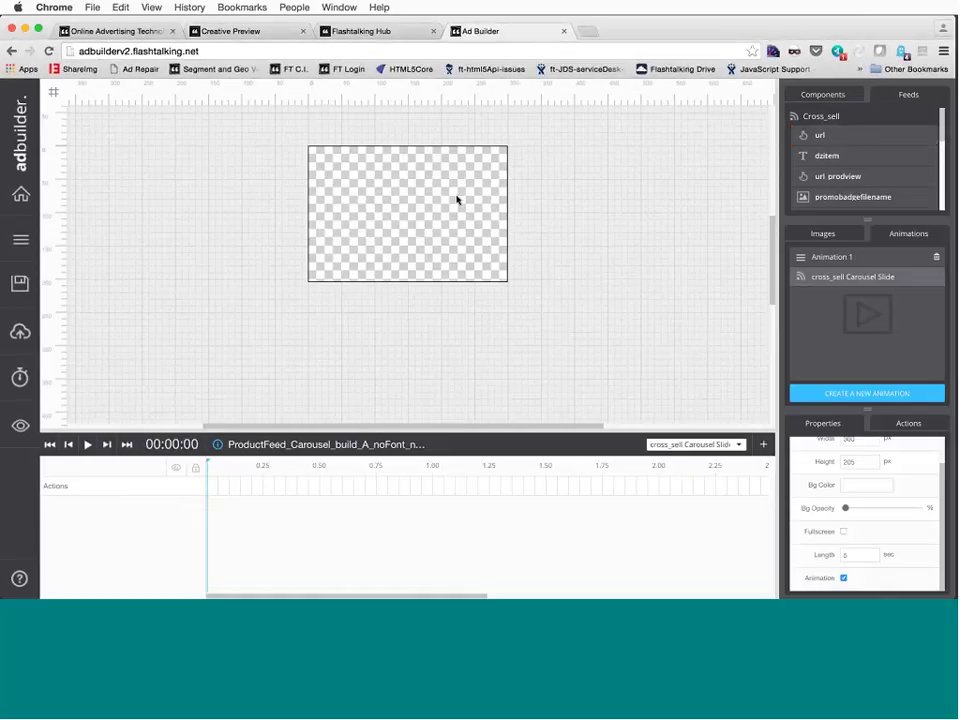
pyautogui.scroll(-5, 850, 170)
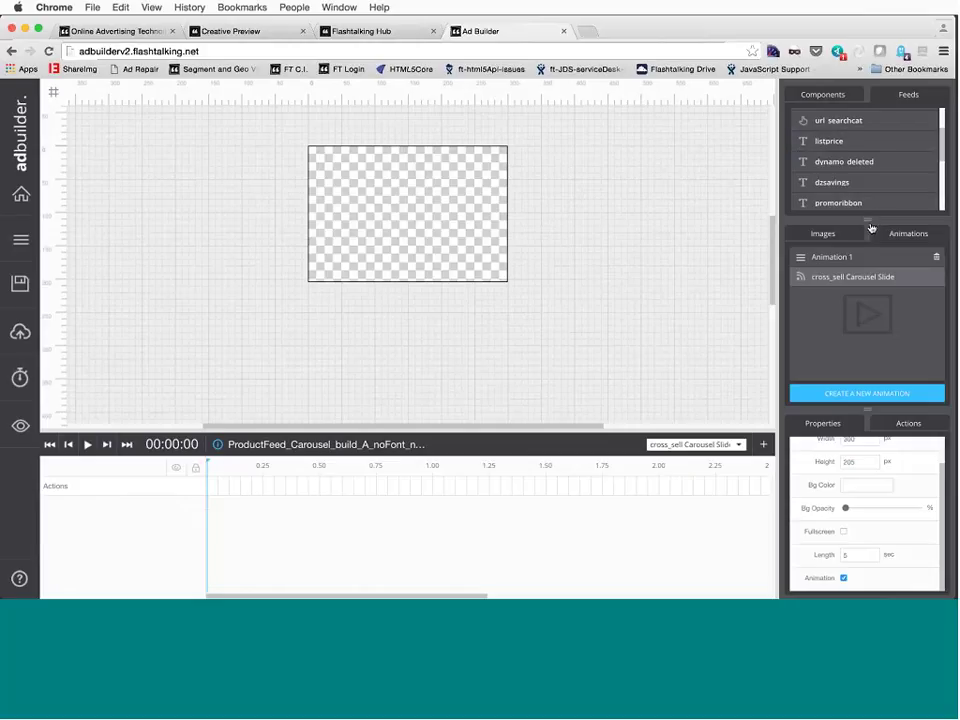
pyautogui.moveTo(876, 222); pyautogui.dragTo(877, 304)
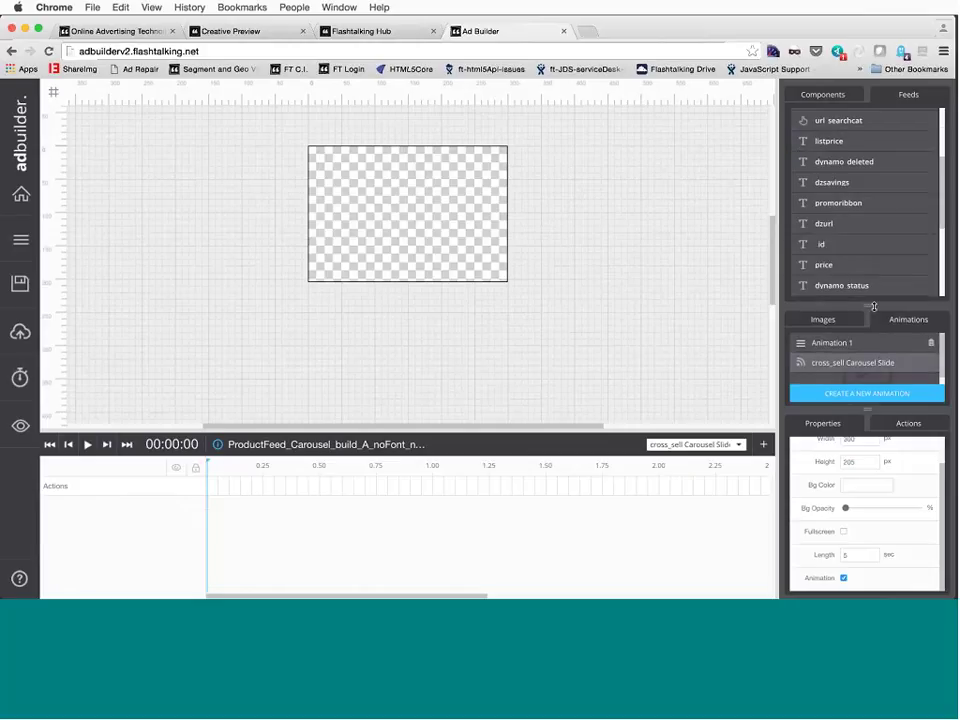
# Place the imageurl feed field on the carousel slide near its upper-left corner, at about X 18, Y 16 px
pyautogui.scroll(3, 853, 168)
pyautogui.scroll(-10, 853, 168)
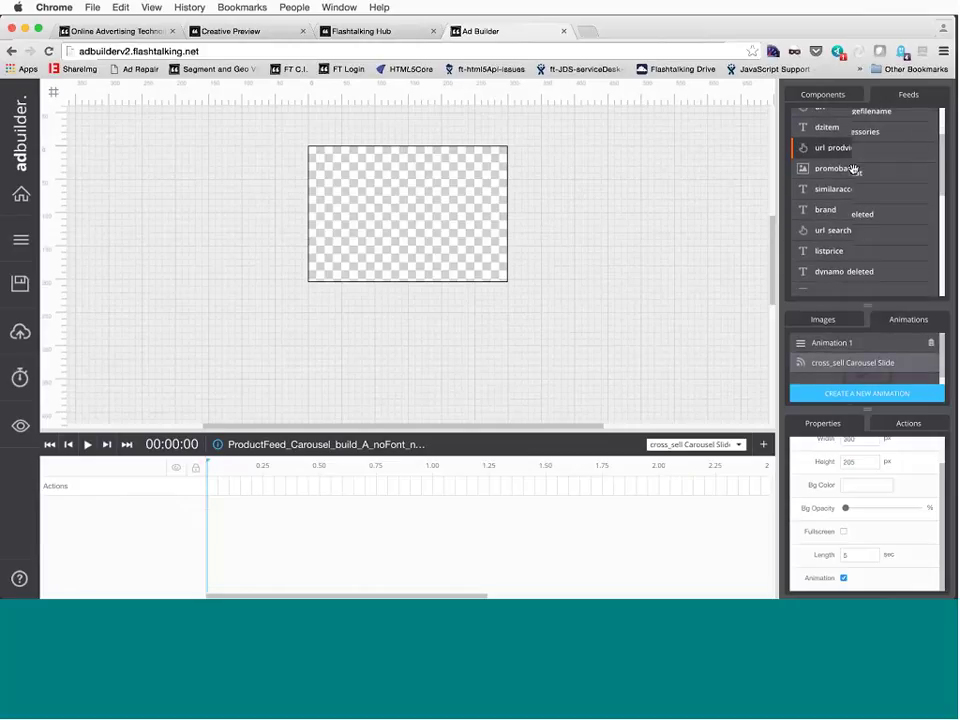
pyautogui.moveTo(833, 216); pyautogui.dragTo(311, 214)
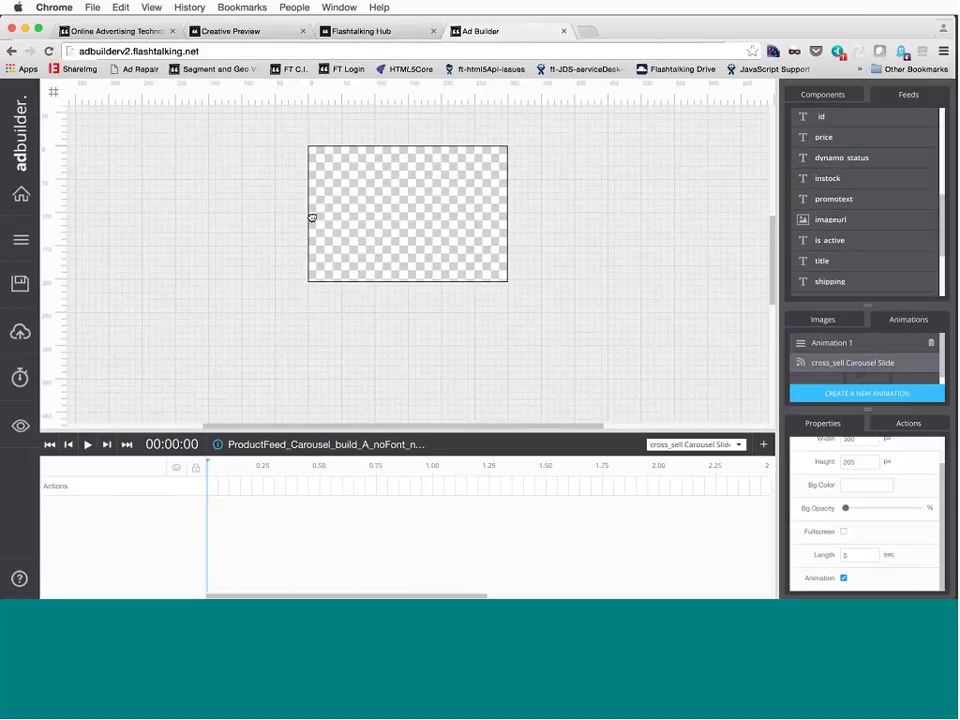
pyautogui.moveTo(329, 163); pyautogui.dragTo(326, 162)
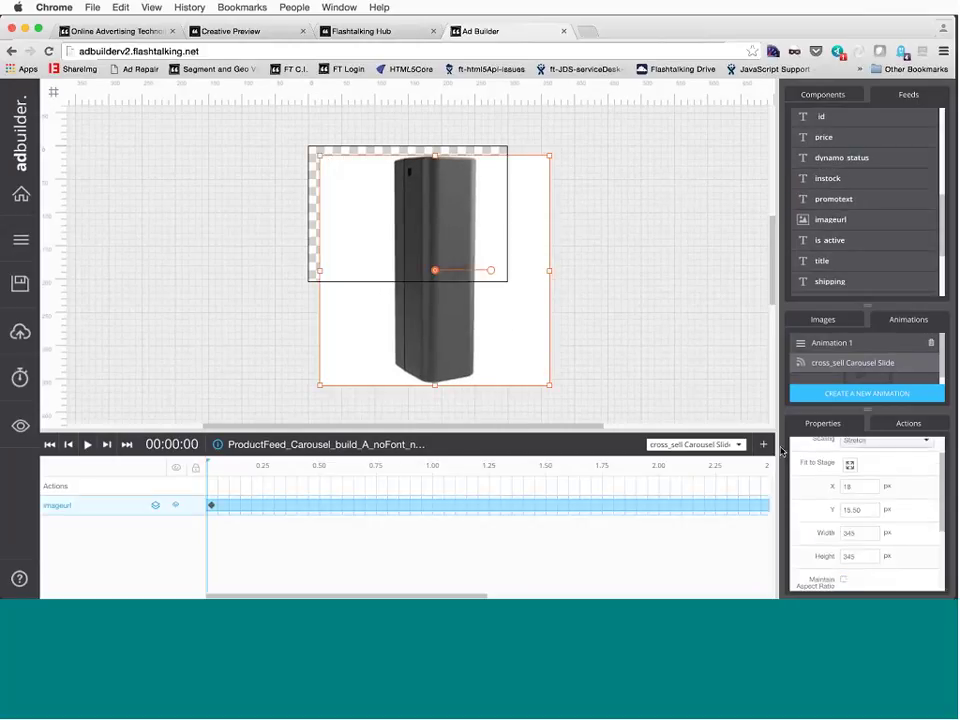
# Position the product image at X 20, Y 28 px and resize it to 150 x 150 px
pyautogui.click(807, 489)
pyautogui.write('20')
pyautogui.press('Tab')
pyautogui.write('28')
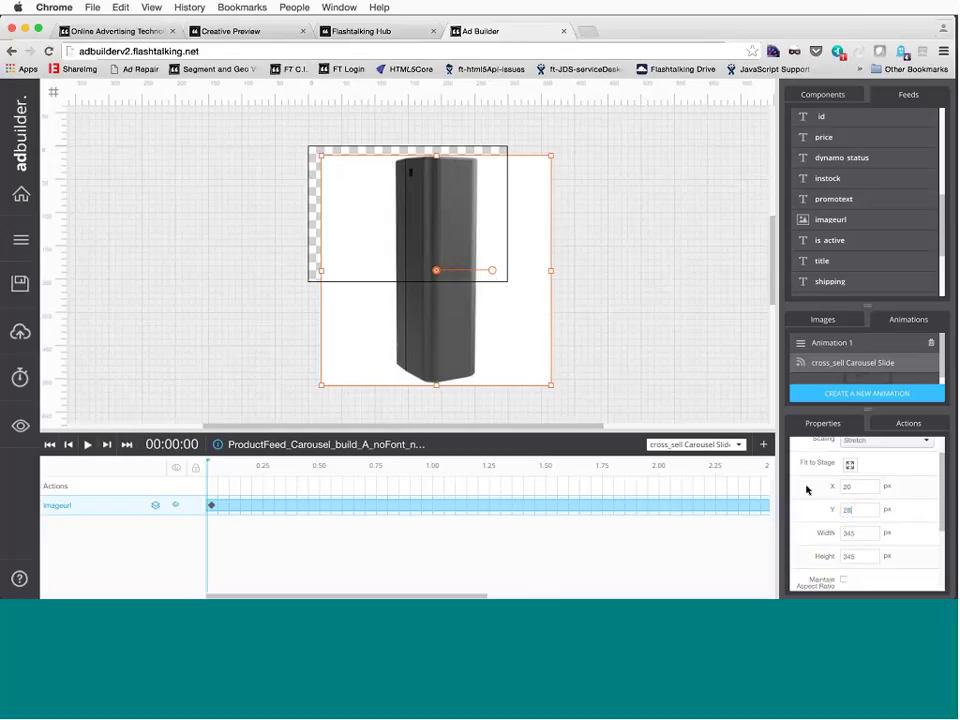
pyautogui.press('Tab')
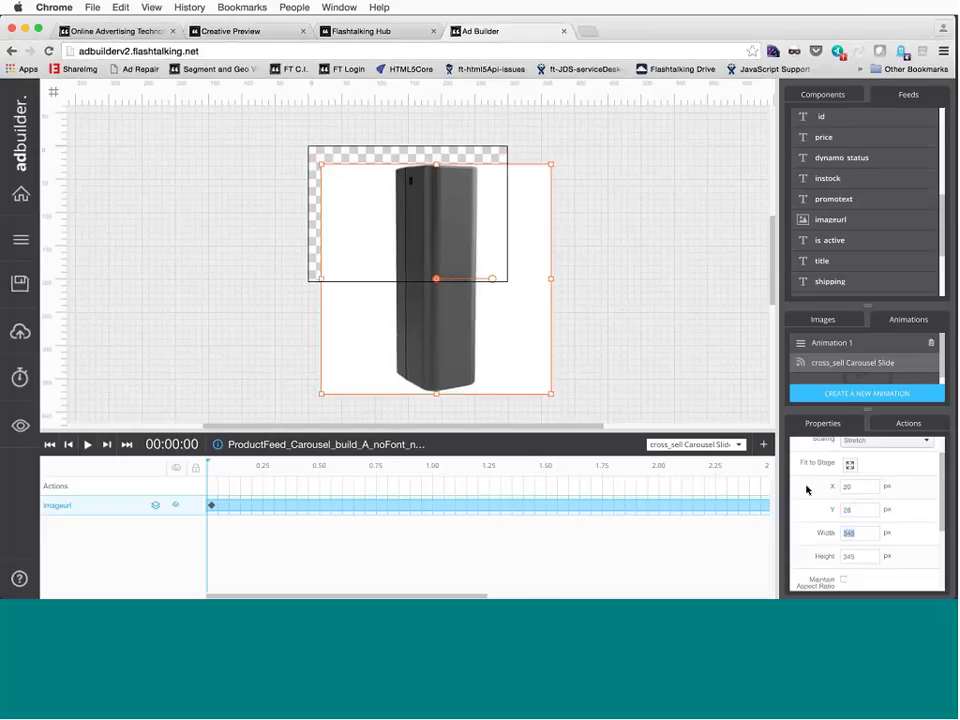
pyautogui.write('150')
pyautogui.press('Tab')
pyautogui.write('1')
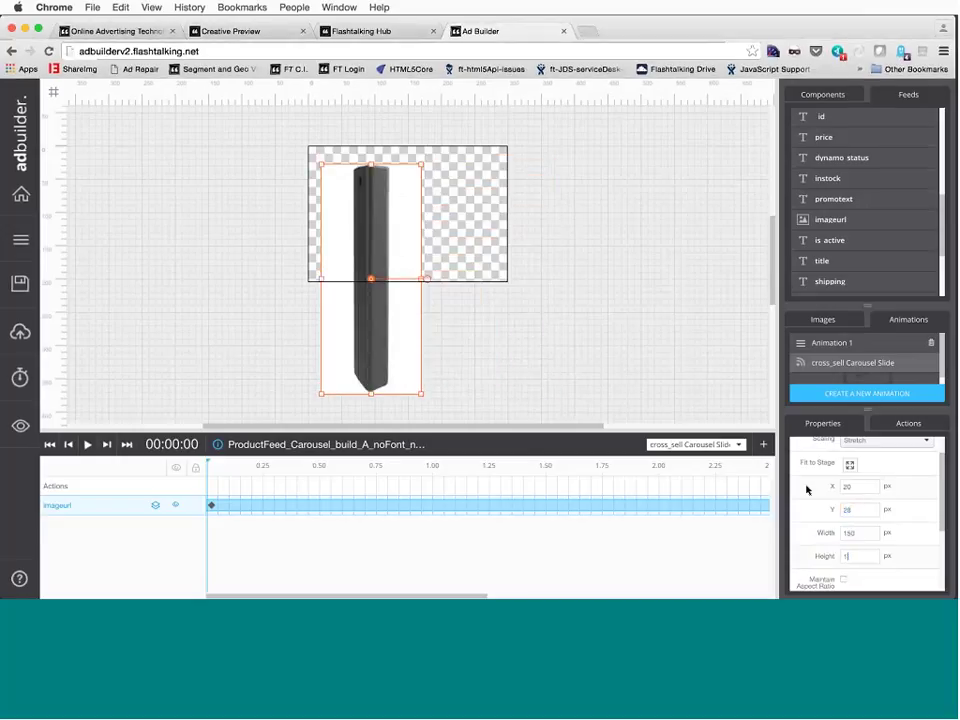
pyautogui.write('50')
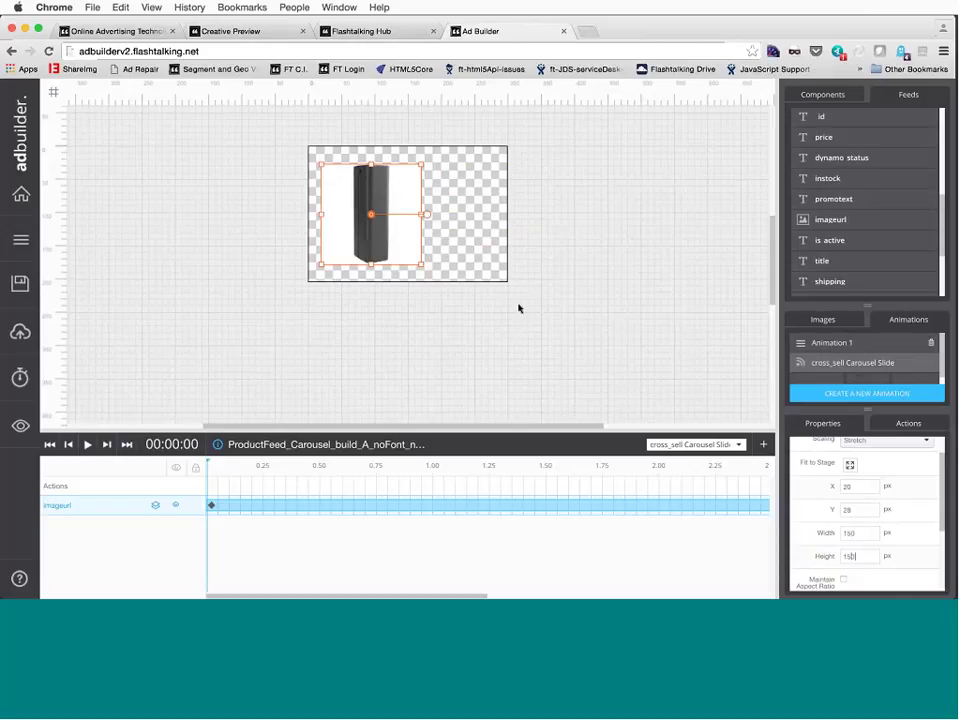
# Place the title feed field beside the product image at about X 197, Y 42 px, starting at 0.47 s on the timeline
pyautogui.scroll(-3, 518, 308)
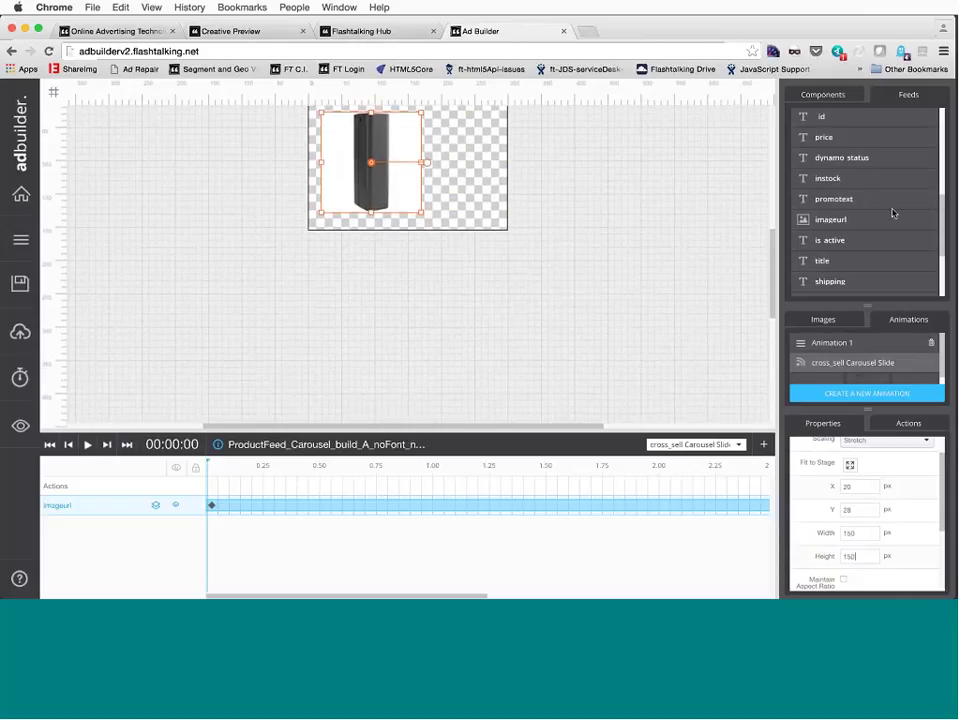
pyautogui.scroll(-2, 892, 208)
pyautogui.moveTo(831, 227); pyautogui.dragTo(505, 118)
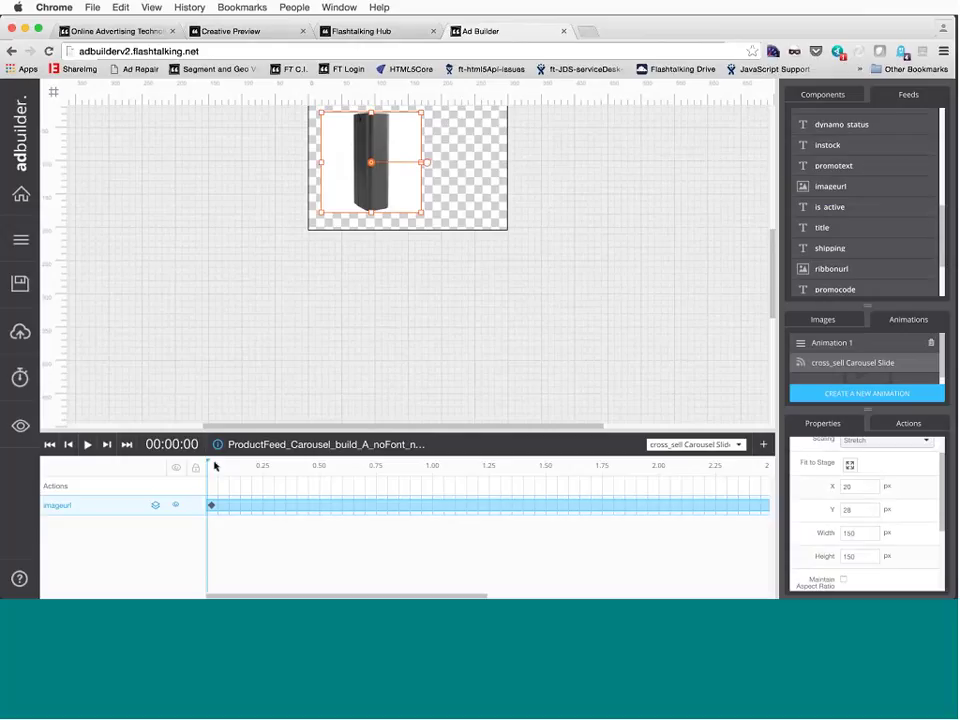
pyautogui.click(291, 478)
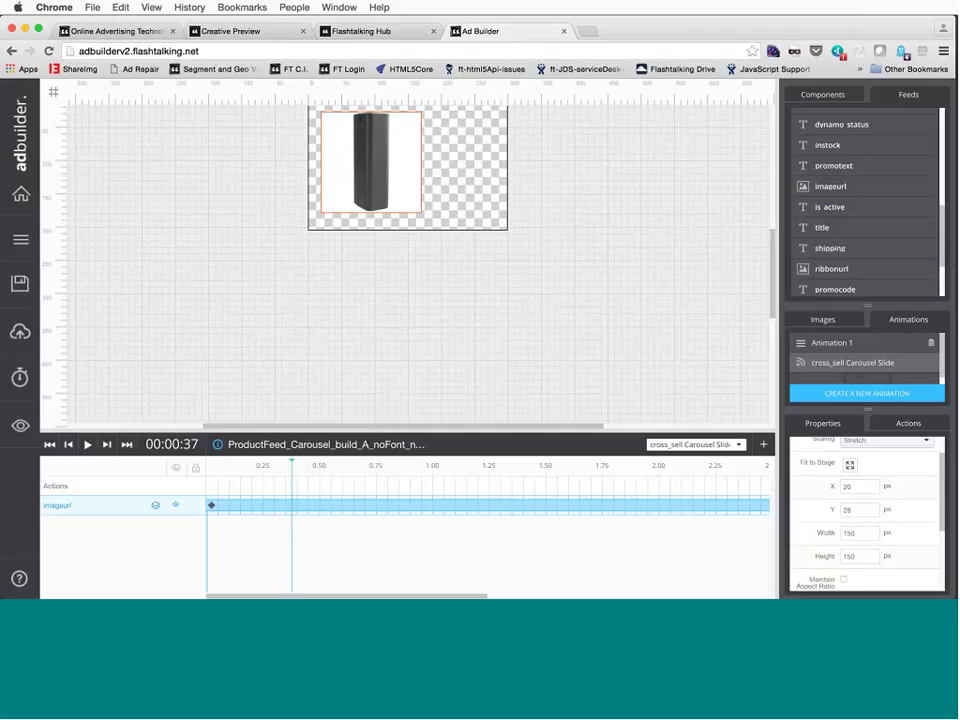
pyautogui.click(315, 467)
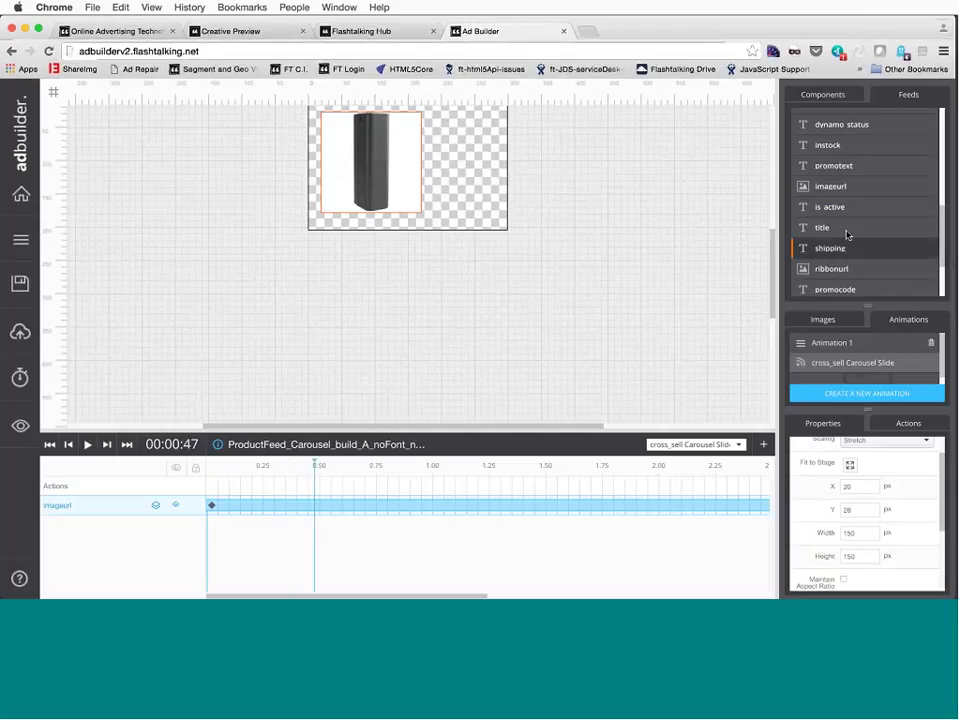
pyautogui.moveTo(607, 163); pyautogui.dragTo(444, 126)
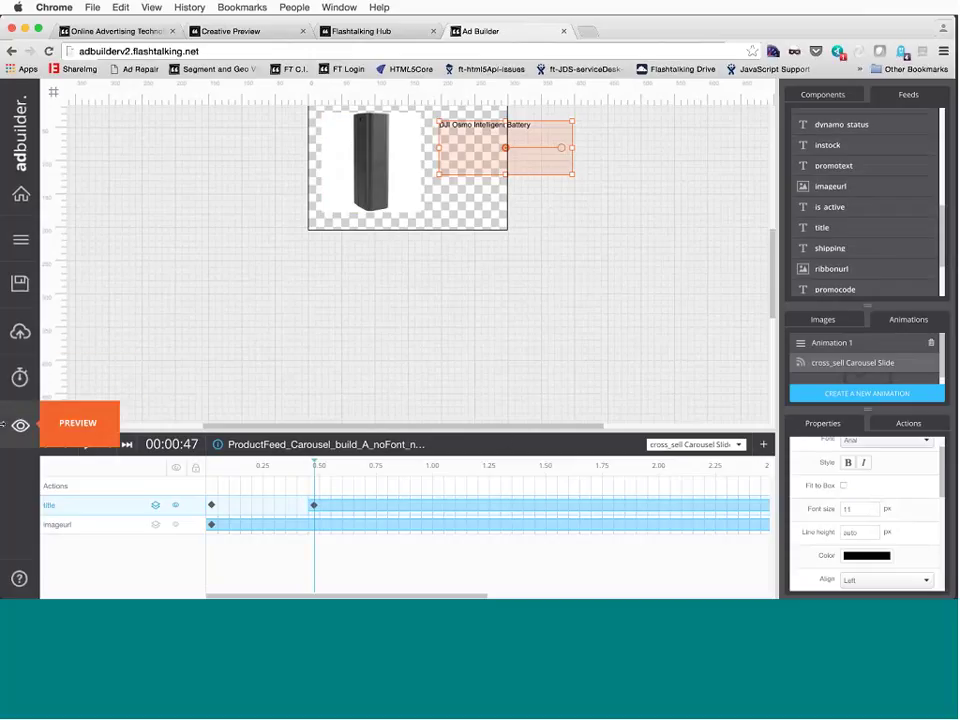
# Format the title text in ApexSansBook_B with a 16 px font size and 20 px line height
pyautogui.doubleClick(853, 510)
pyautogui.write('1')
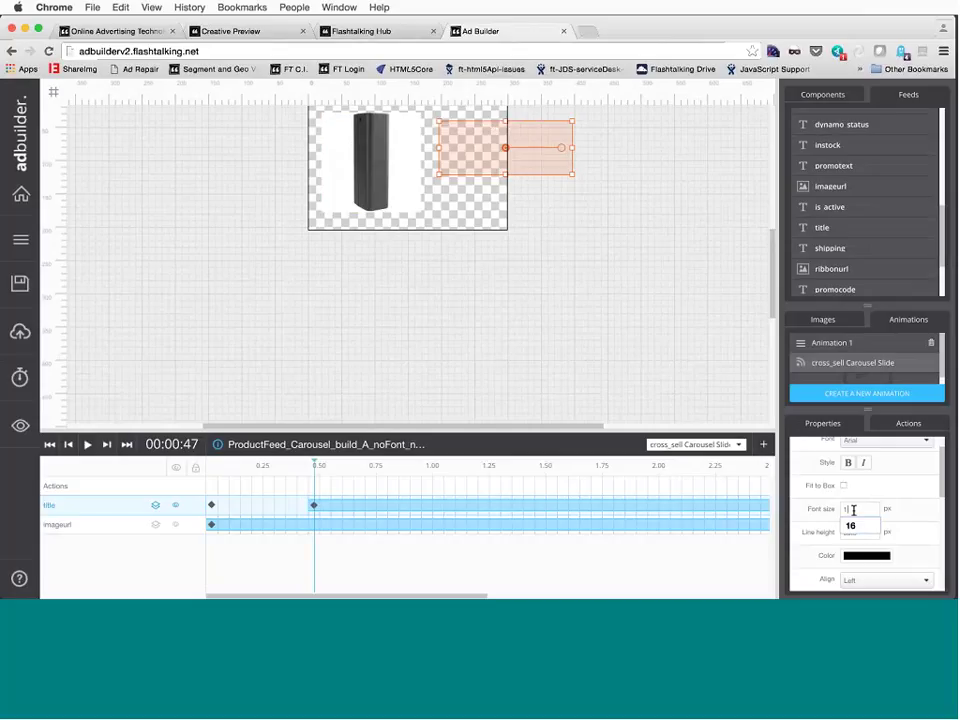
pyautogui.write('8')
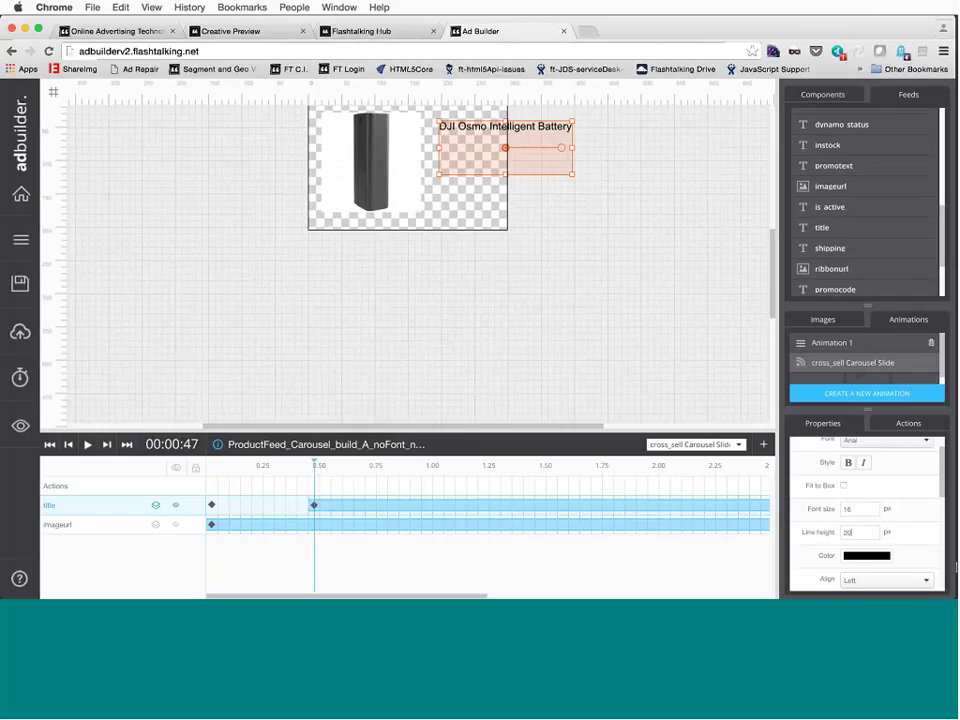
pyautogui.scroll(-2, 821, 532)
pyautogui.scroll(3, 821, 532)
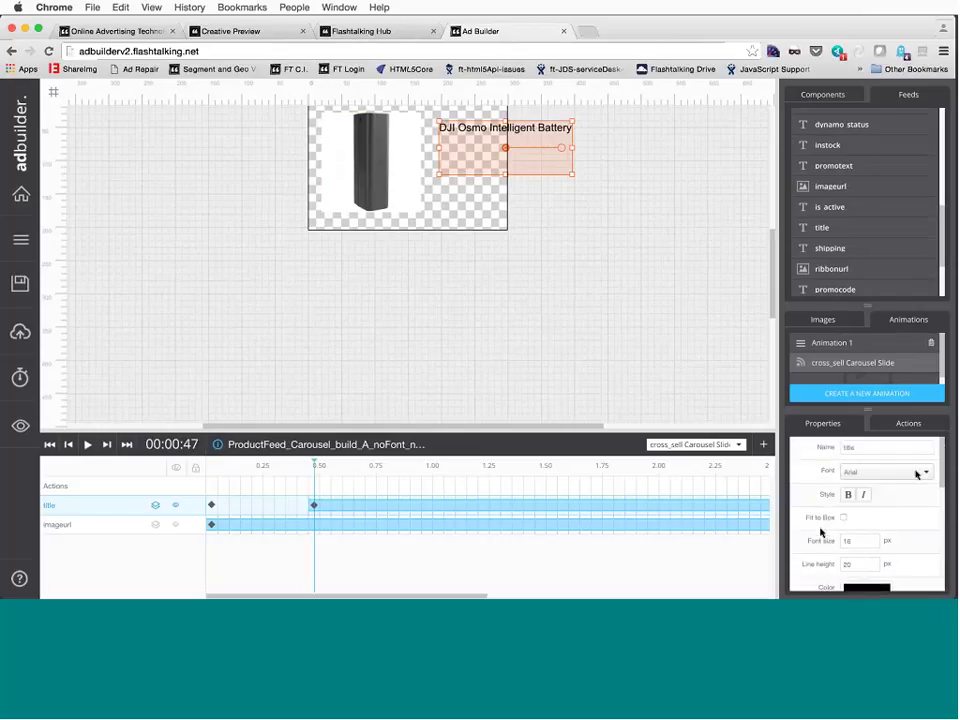
pyautogui.click(916, 475)
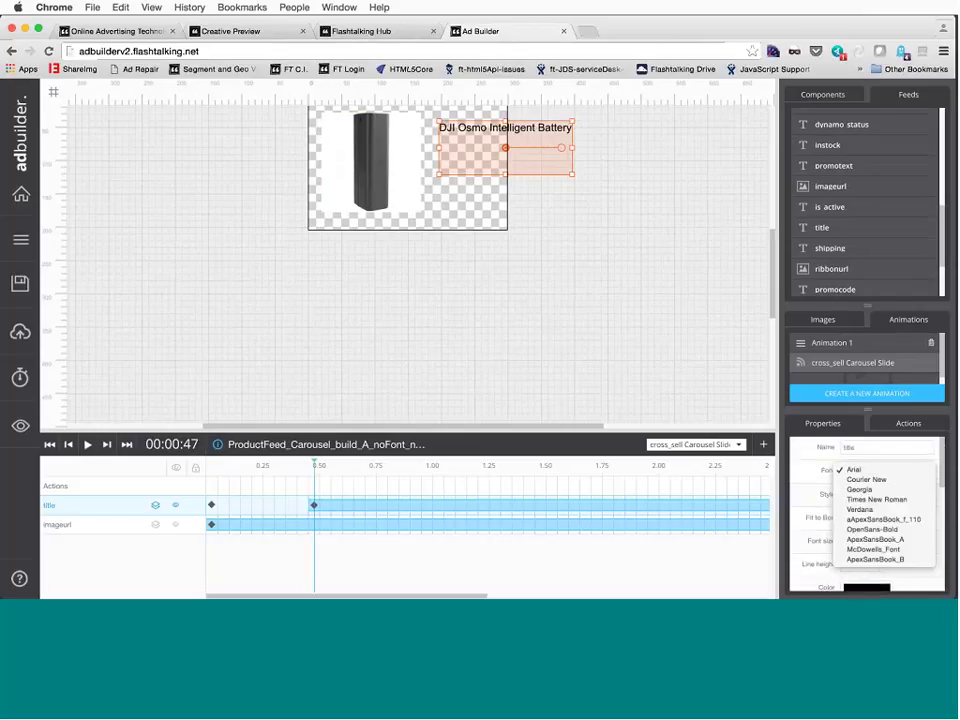
pyautogui.click(893, 560)
# Position the title at X 182, Y 46 px, set its width to 120 px and deselect it
pyautogui.scroll(-2, 810, 528)
pyautogui.scroll(-5, 810, 528)
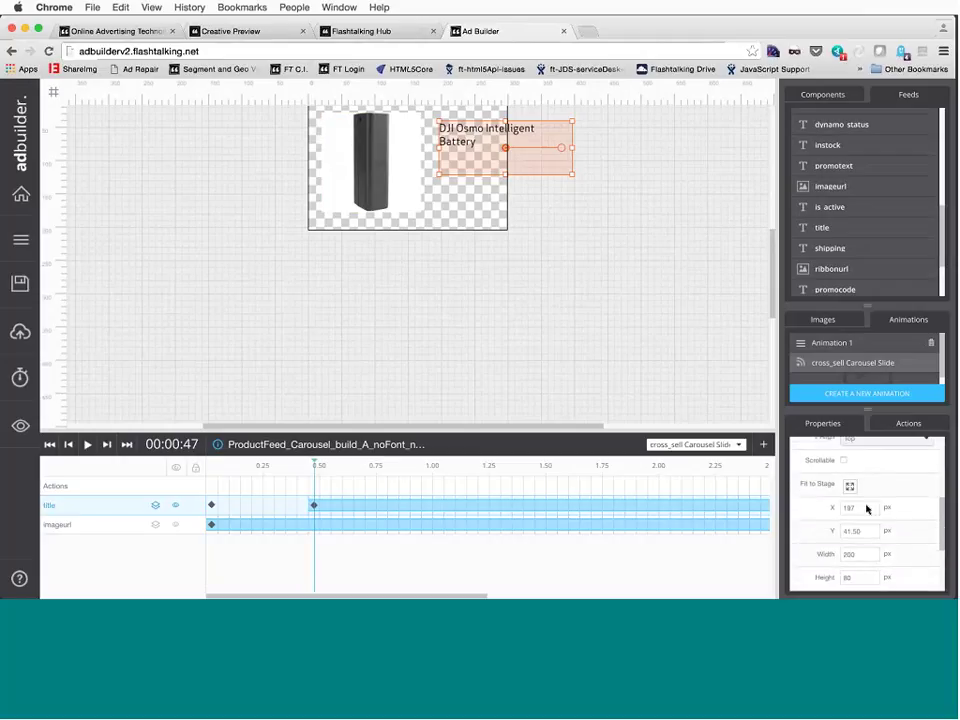
pyautogui.doubleClick(866, 509)
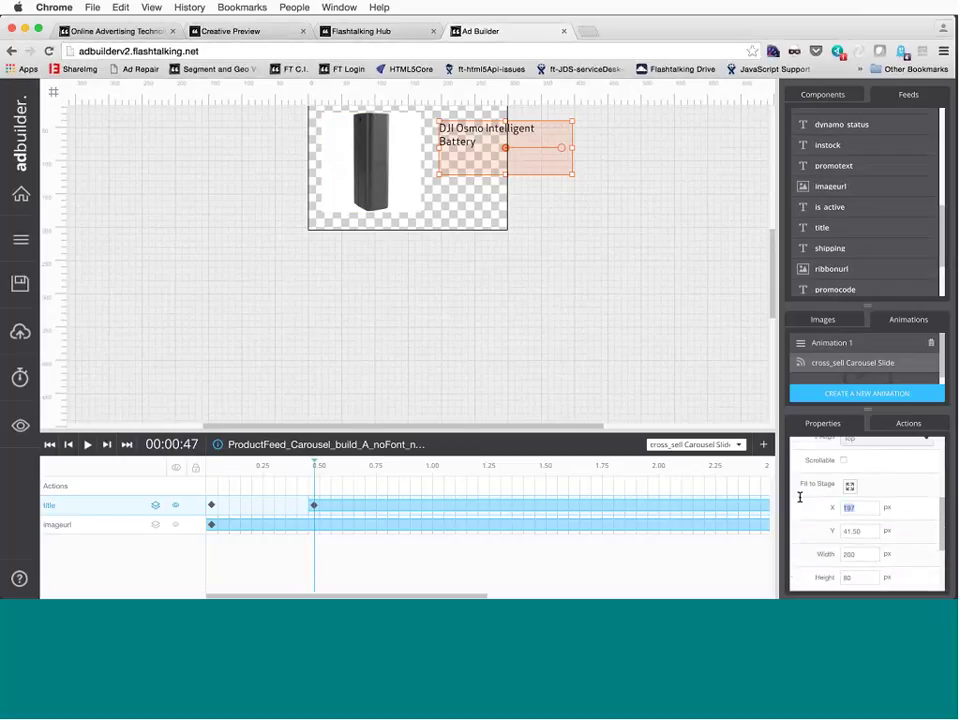
pyautogui.write('18')
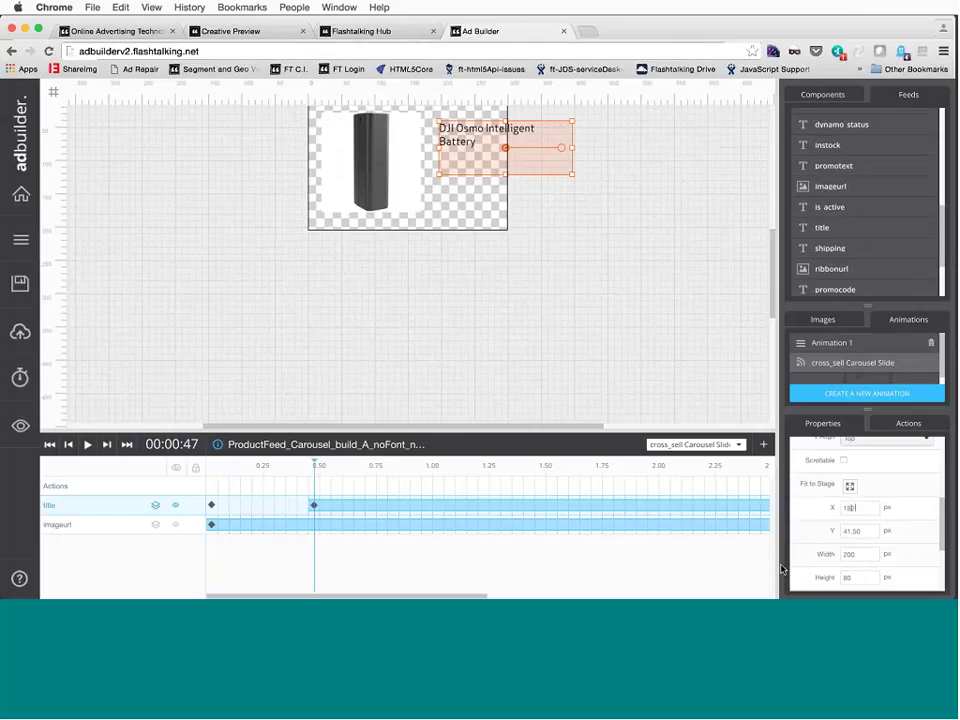
pyautogui.write('2')
pyautogui.press('Tab')
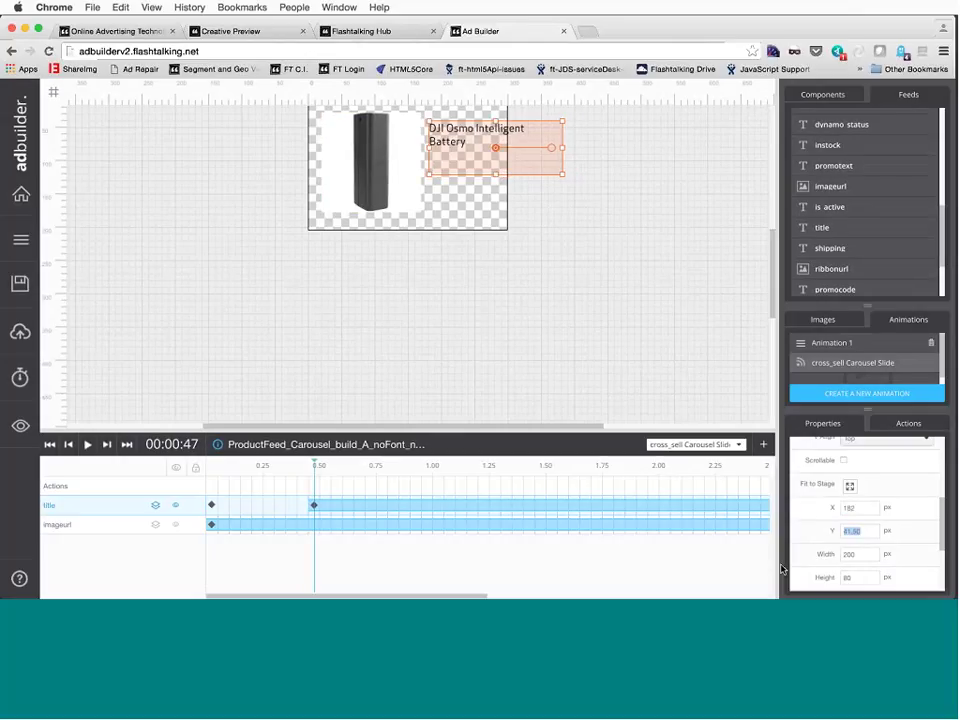
pyautogui.write('46')
pyautogui.press('Tab')
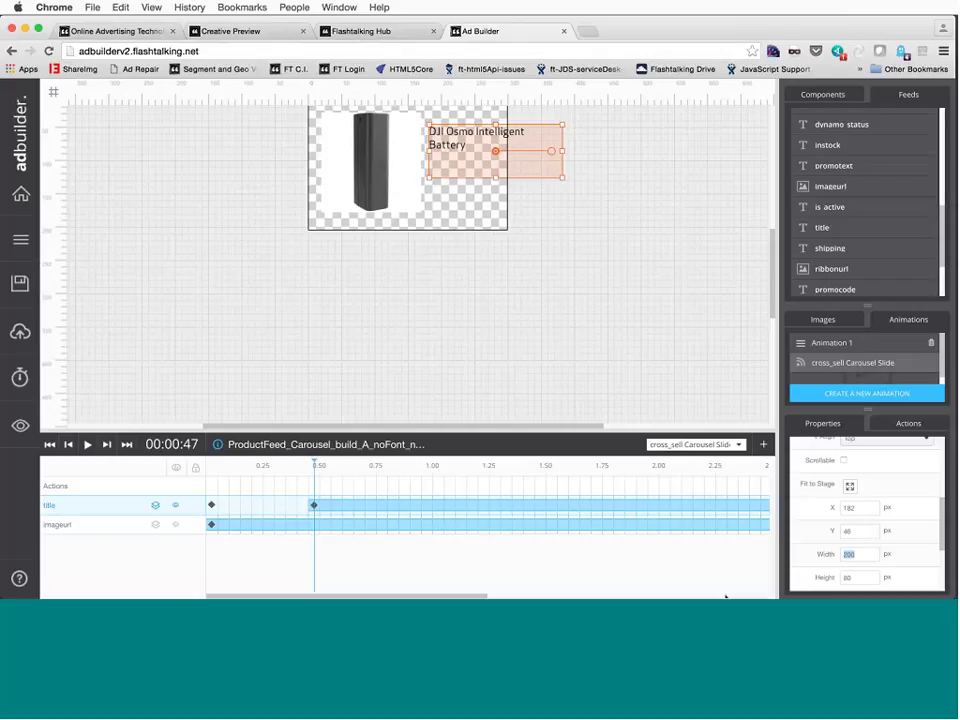
pyautogui.write('12')
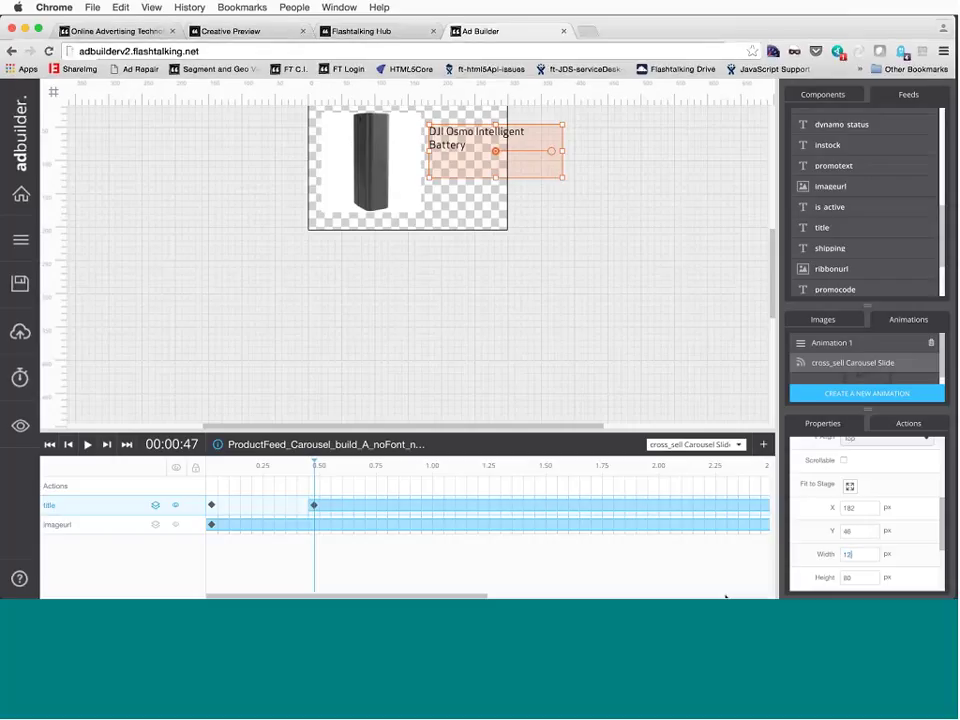
pyautogui.write('0')
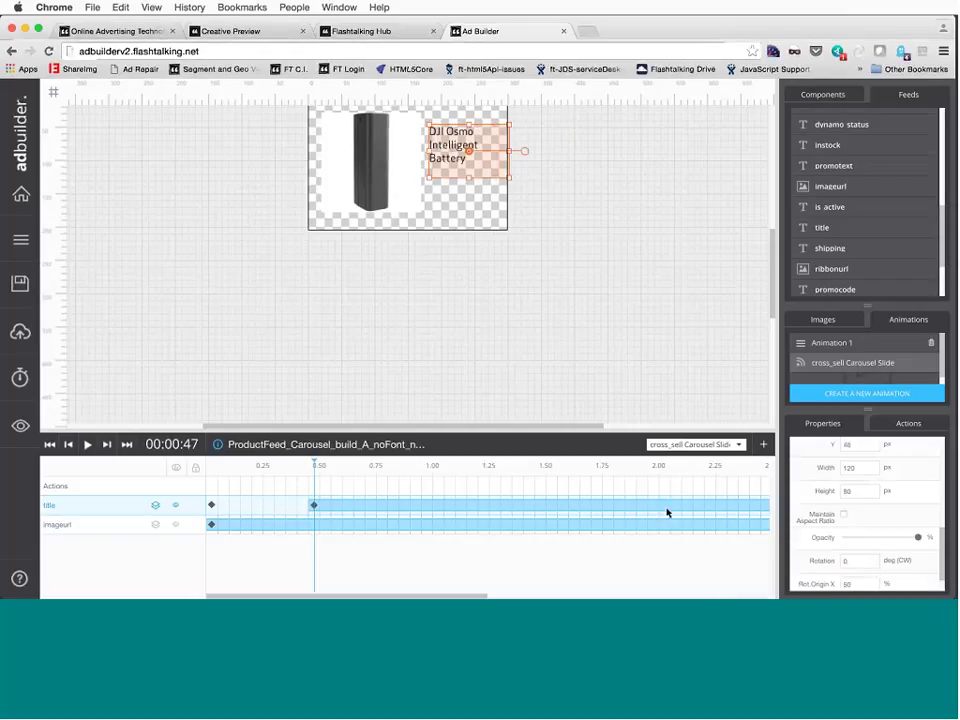
pyautogui.click(606, 306)
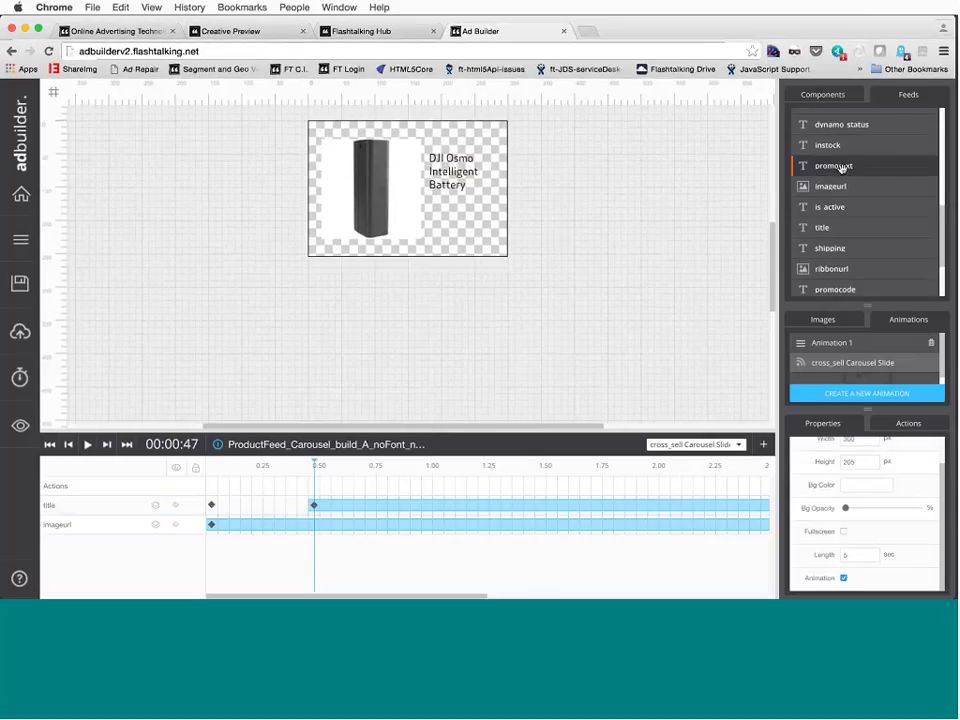
# Place the price feed field below the title, starting at 0.82 s on the timeline
pyautogui.scroll(-3, 841, 168)
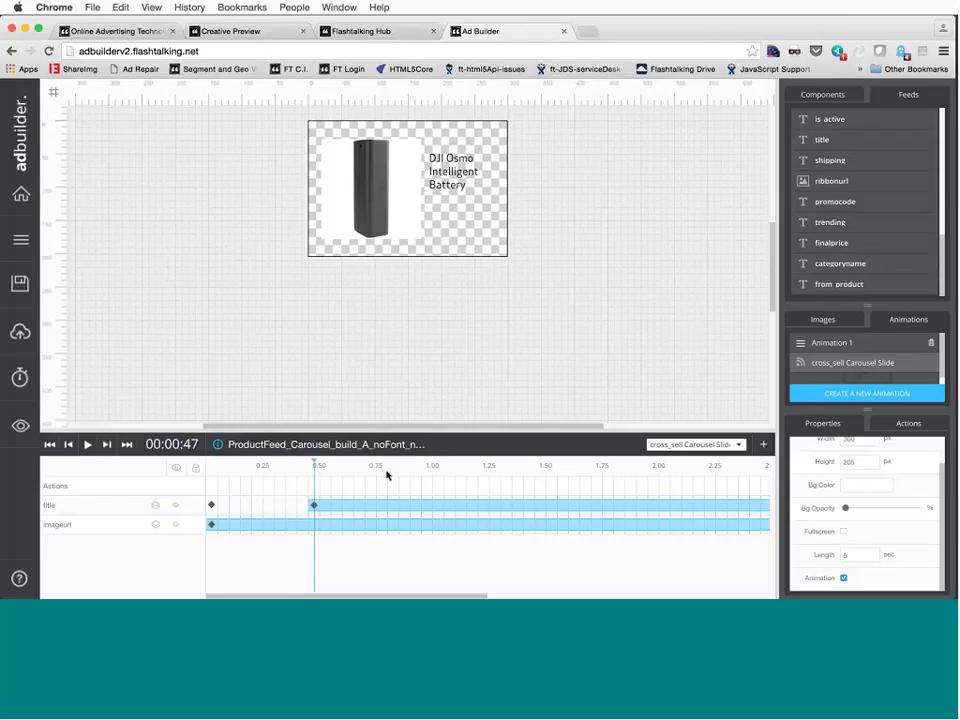
pyautogui.click(391, 470)
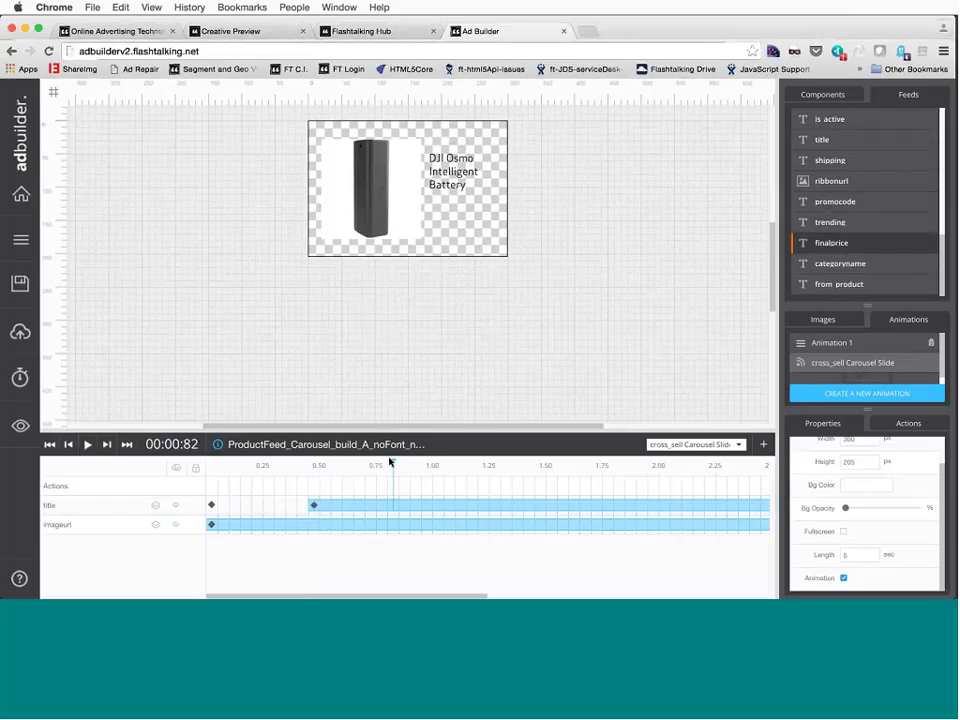
pyautogui.scroll(3, 840, 210)
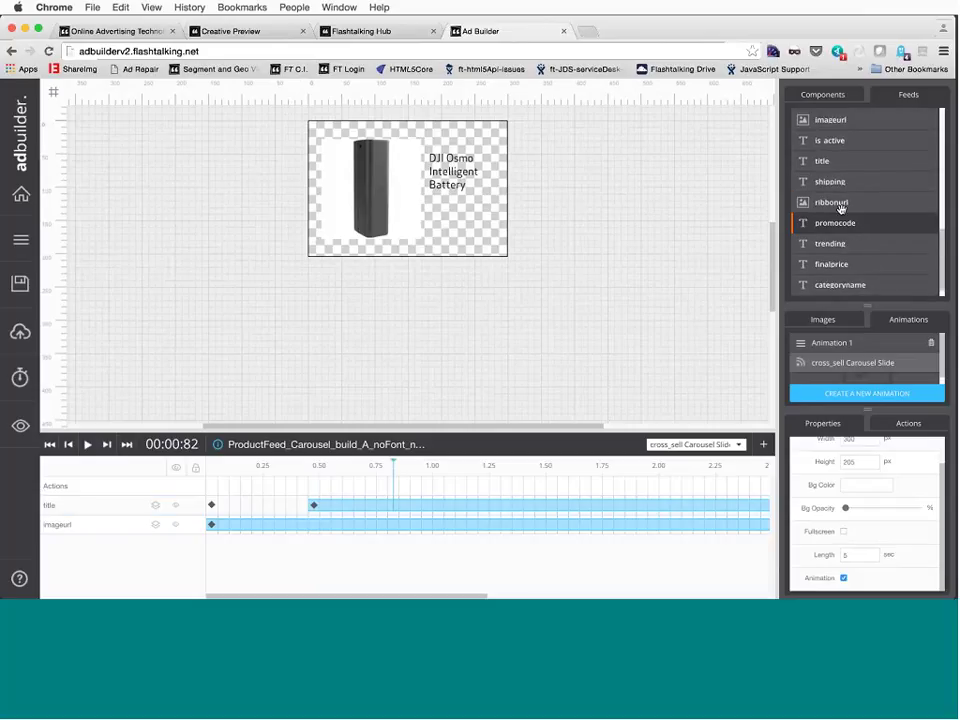
pyautogui.scroll(7, 840, 208)
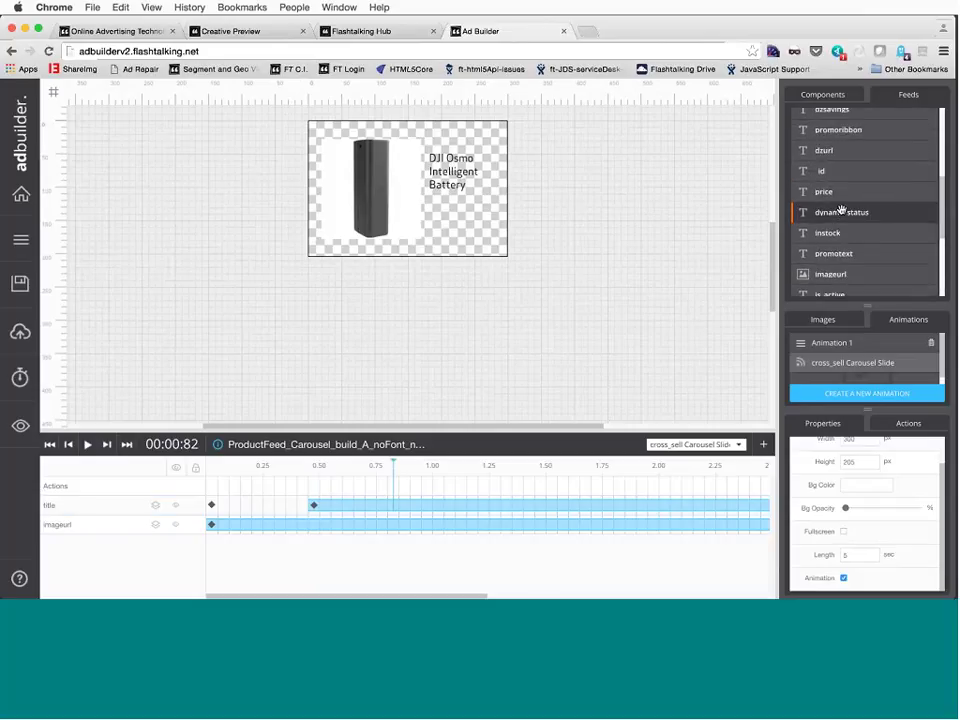
pyautogui.moveTo(846, 199); pyautogui.dragTo(437, 213)
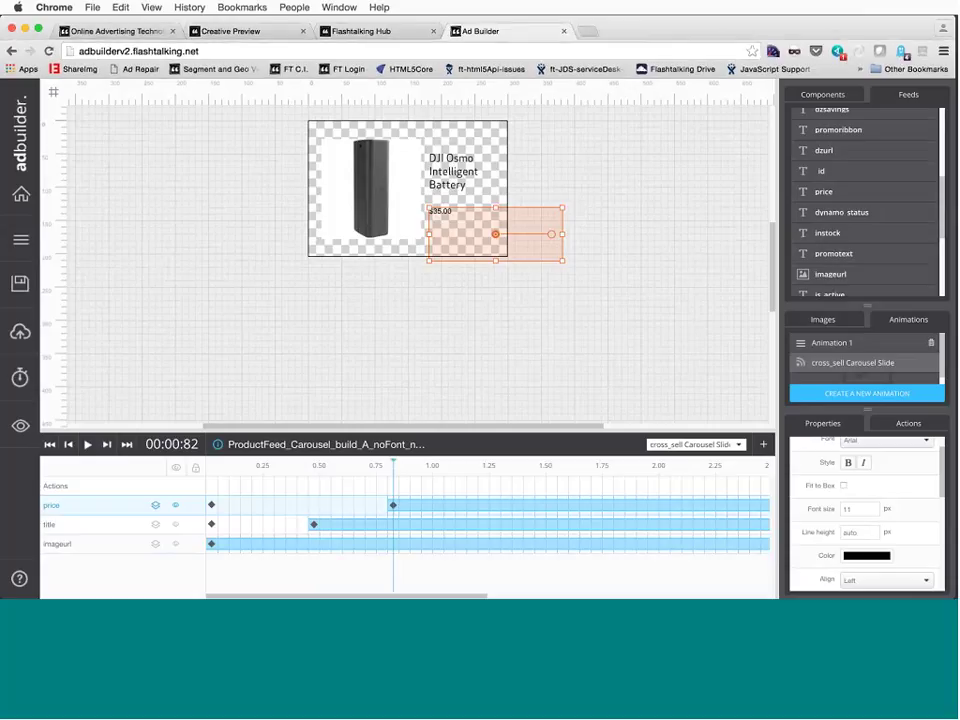
# Set the price text colour to dark red, hex 990000, and close the color picker
pyautogui.click(866, 556)
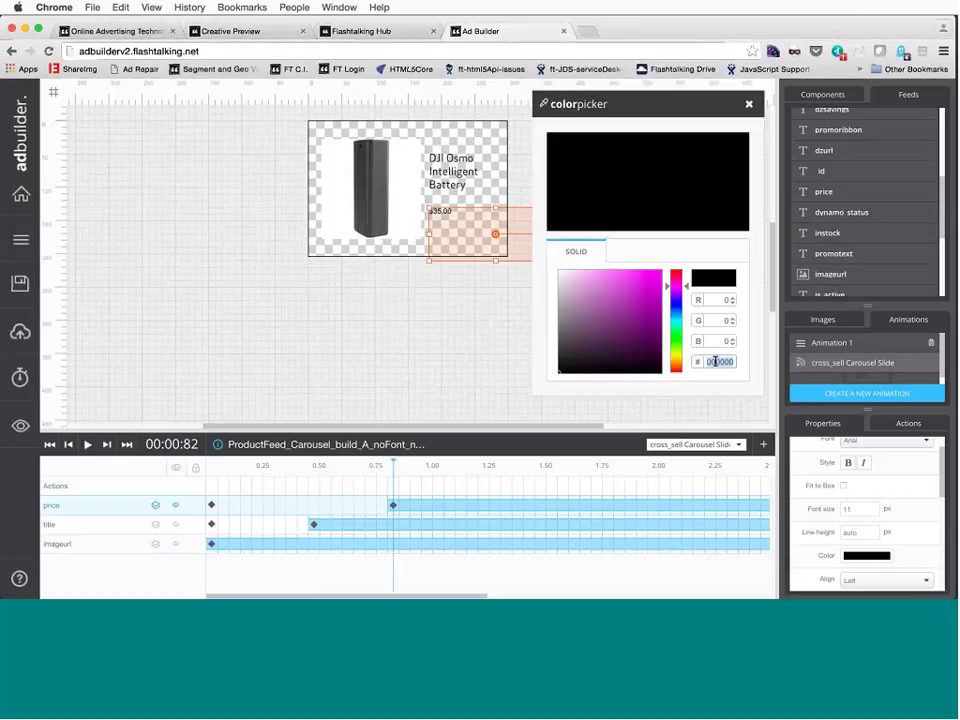
pyautogui.write('99')
pyautogui.press('Return')
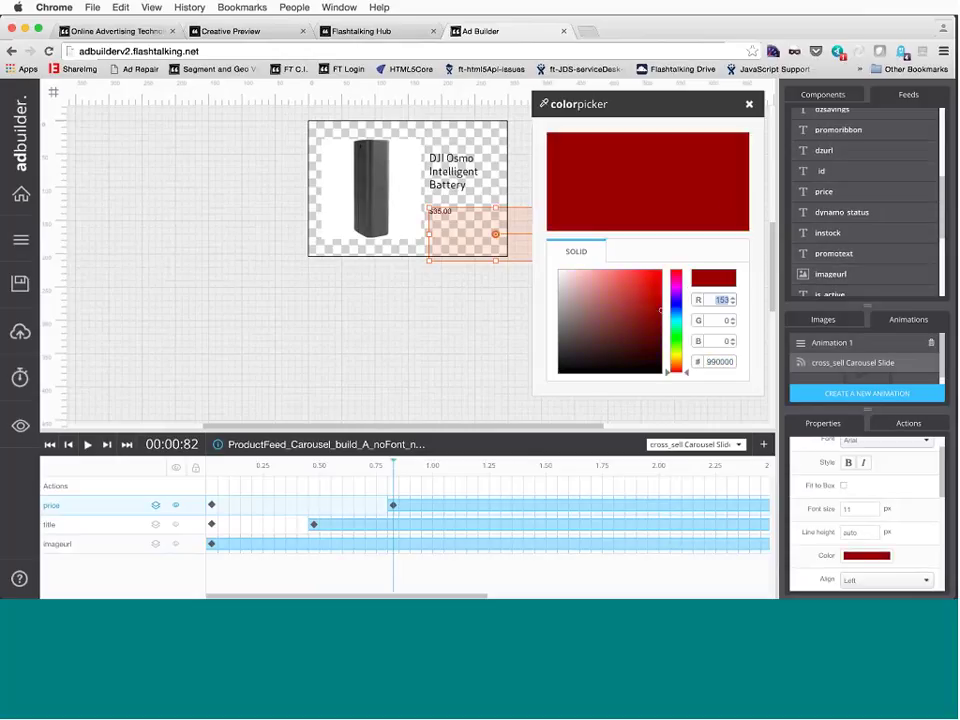
pyautogui.click(749, 104)
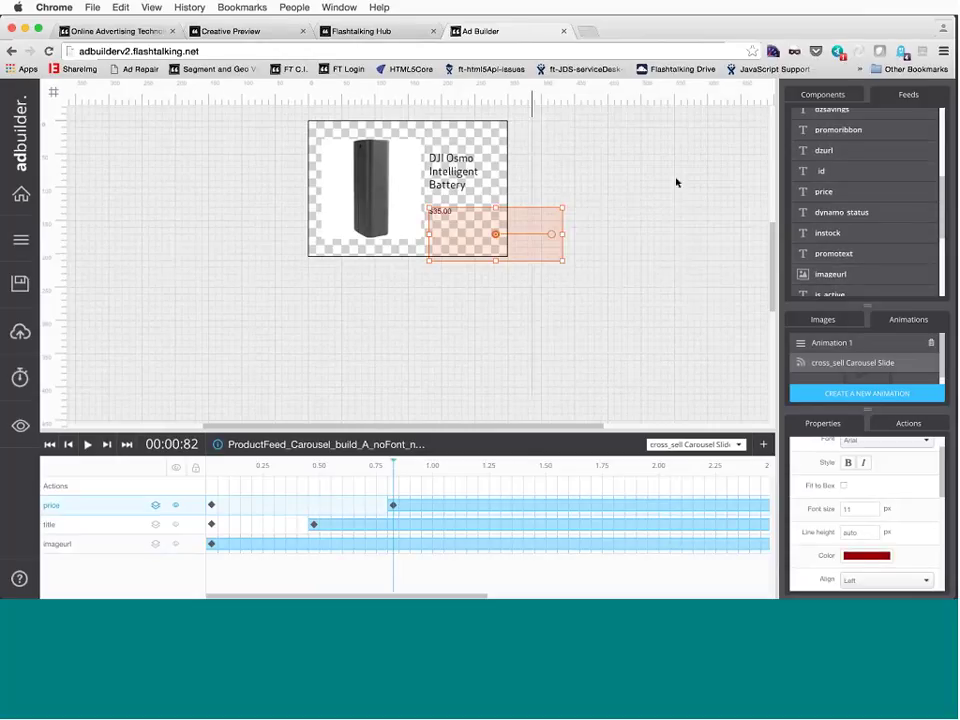
# Set the price text's font size to 22 px and its line height to 28 px
pyautogui.doubleClick(860, 509)
pyautogui.write('1')
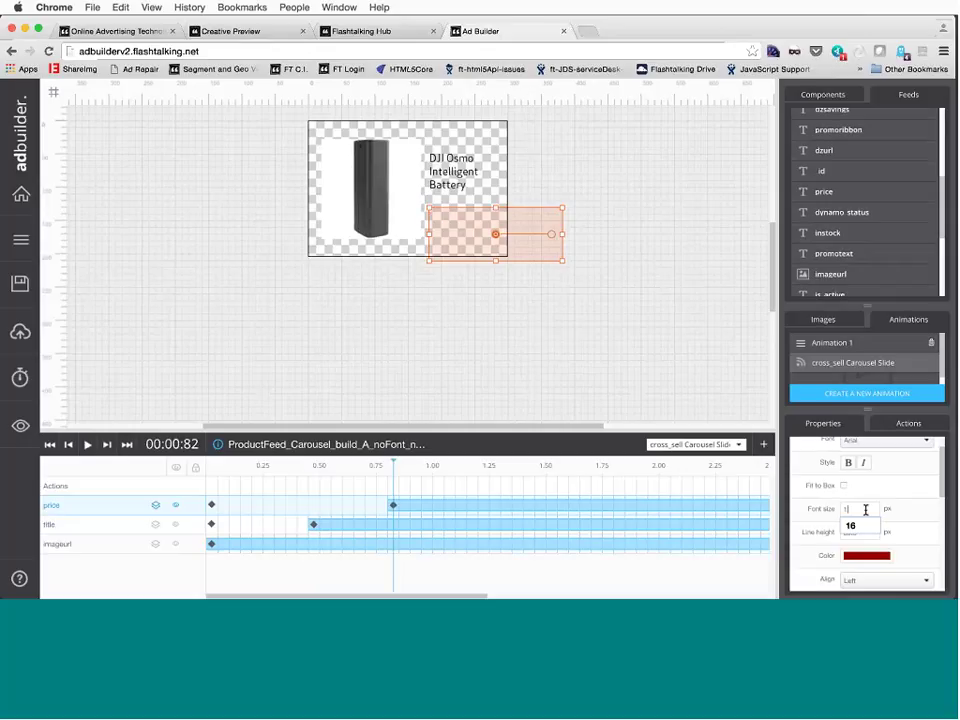
pyautogui.press('BackSpace')
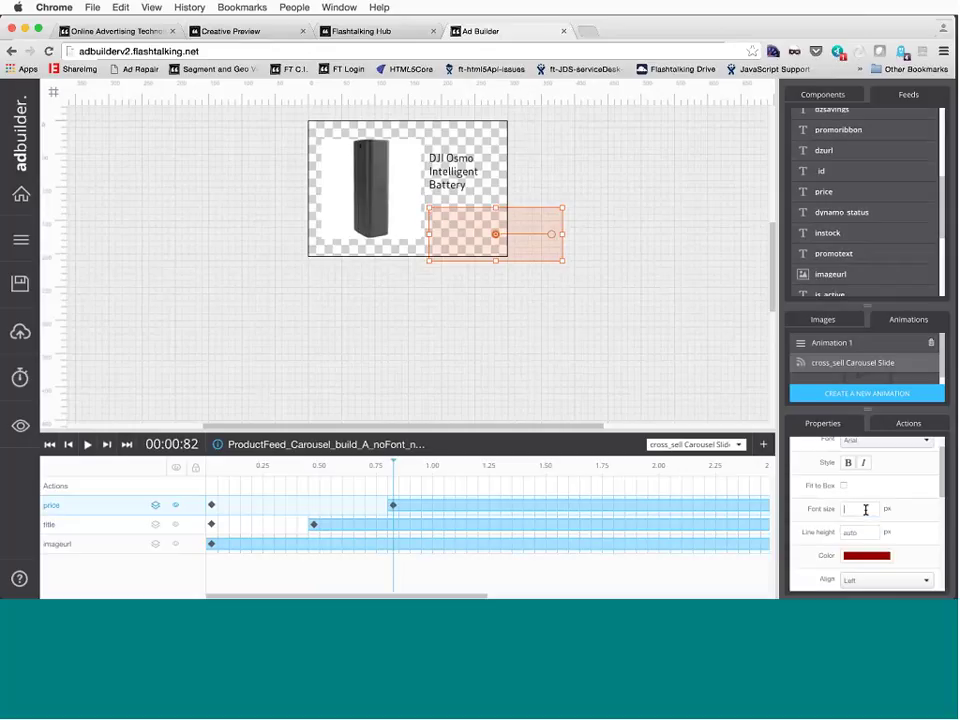
pyautogui.write('22')
pyautogui.write('28')
pyautogui.scroll(-3, 797, 489)
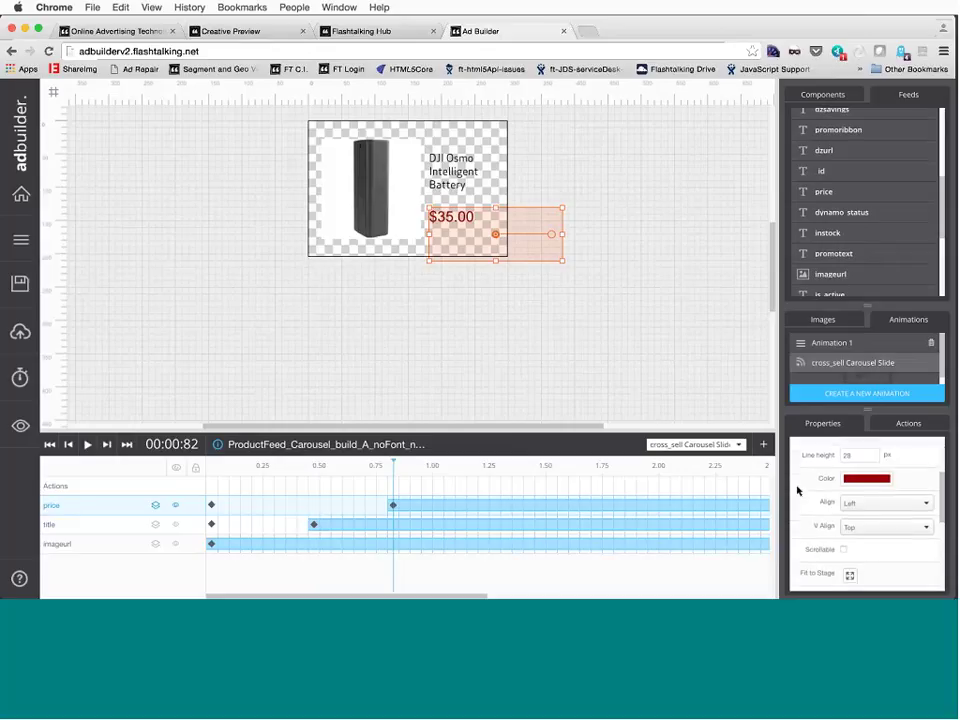
# Set the price field's Y position to 135 px, shrink its box to fit around the price within the slide, and deselect it
pyautogui.scroll(-1, 846, 546)
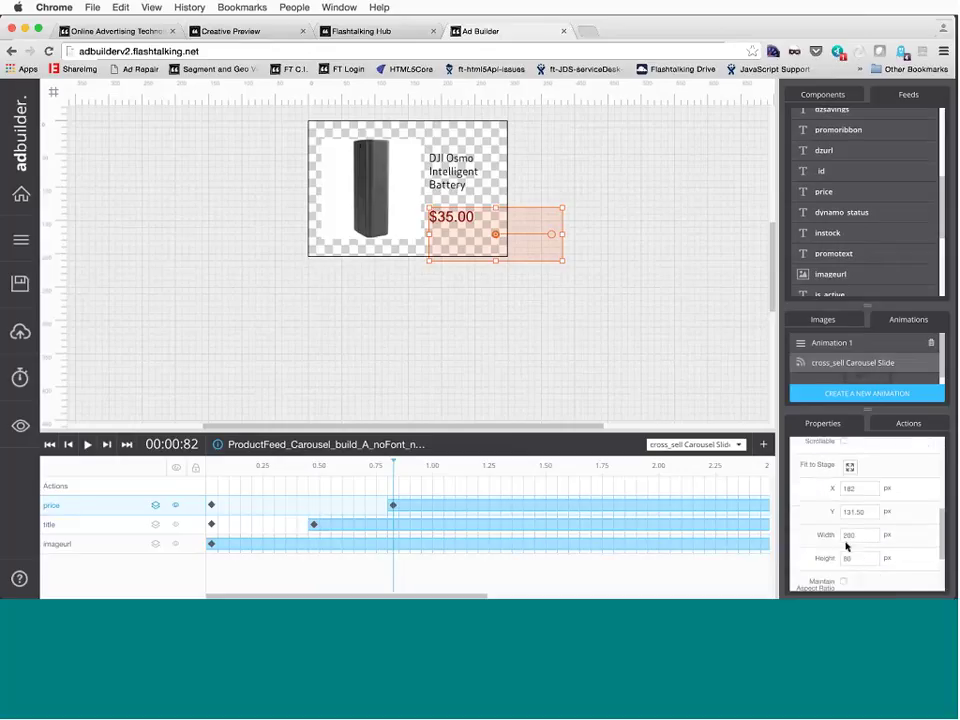
pyautogui.click(820, 485)
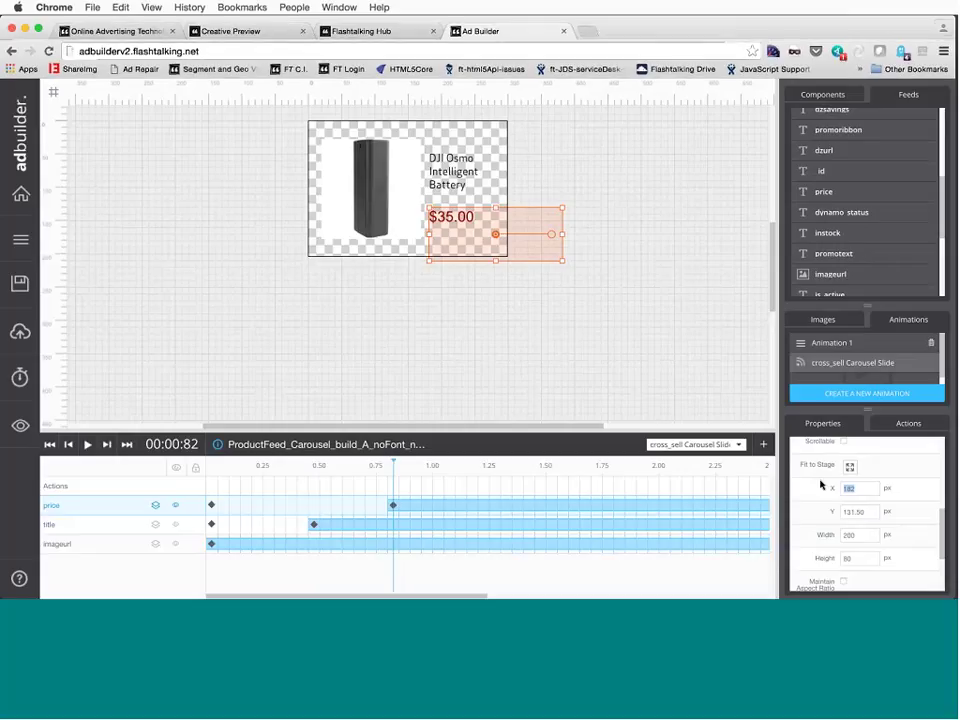
pyautogui.press('Tab')
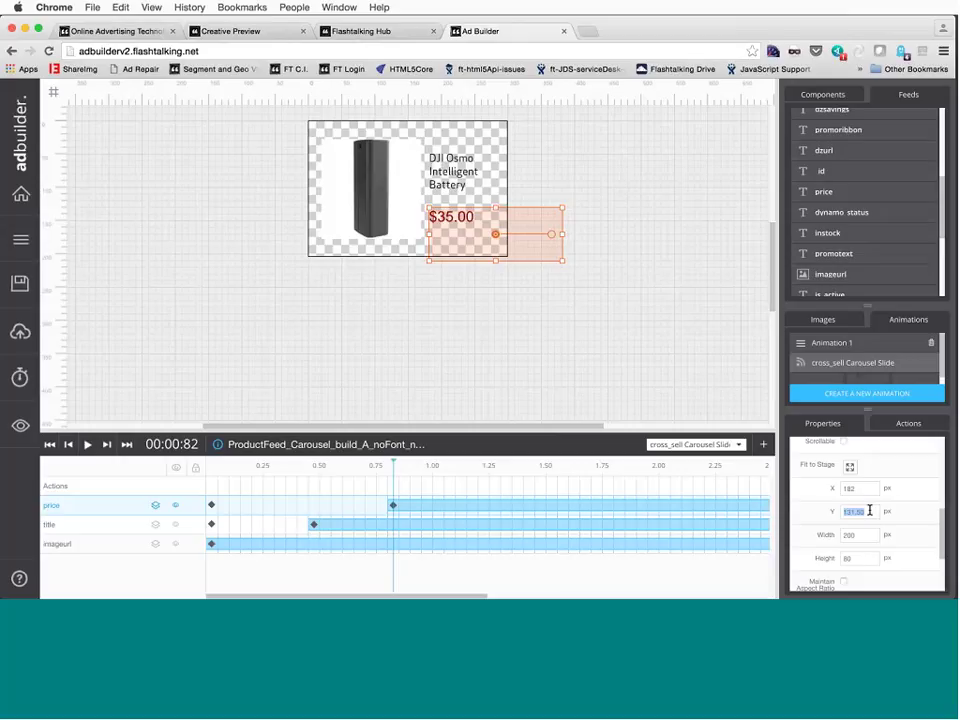
pyautogui.write('135')
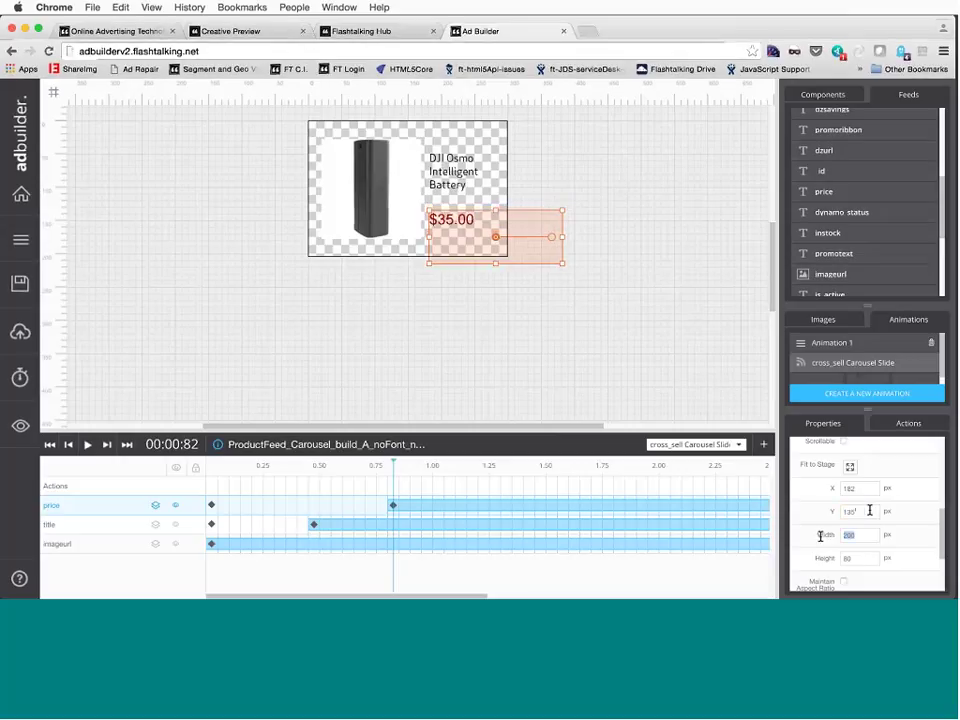
pyautogui.press('Tab')
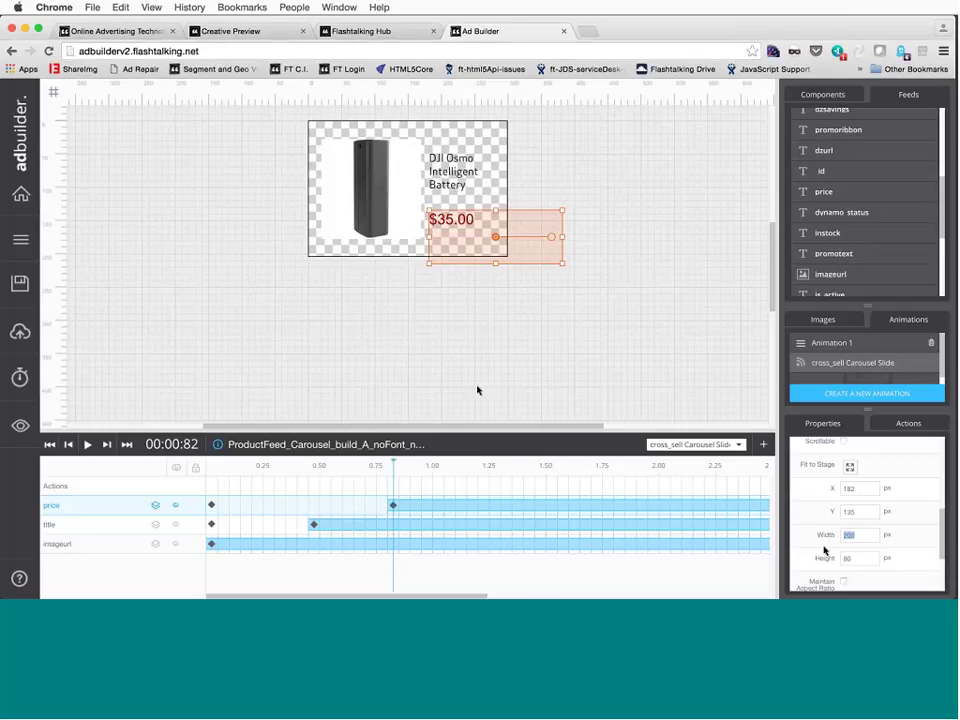
pyautogui.moveTo(561, 267); pyautogui.dragTo(508, 253)
pyautogui.click(574, 284)
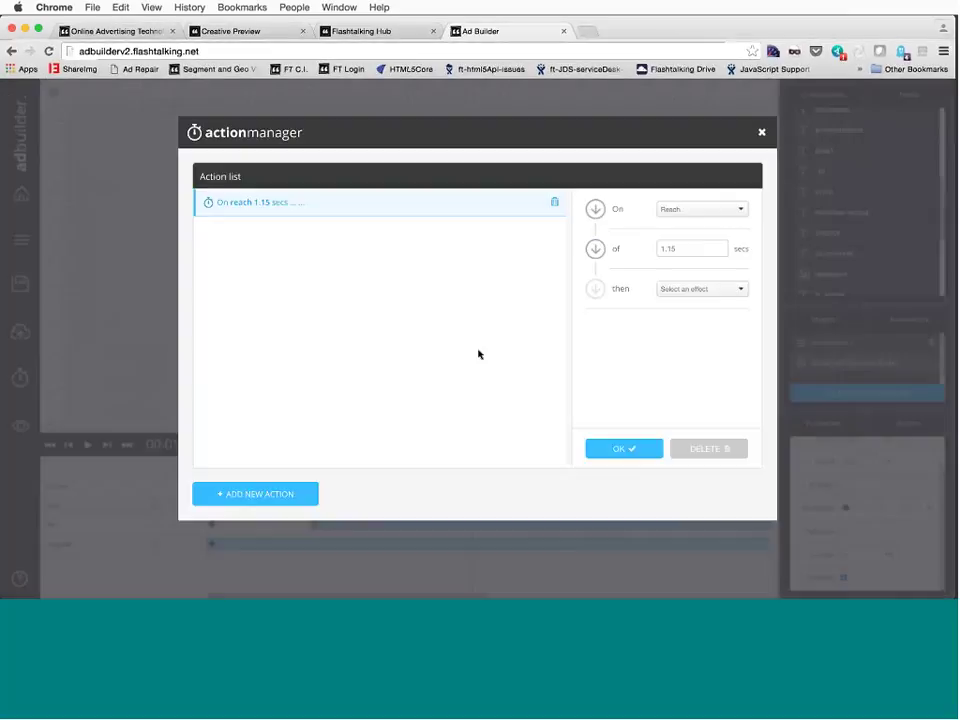
# Move the playhead to 1.17 s on the timeline and close the action manager
pyautogui.doubleClick(472, 485)
pyautogui.click(761, 132)
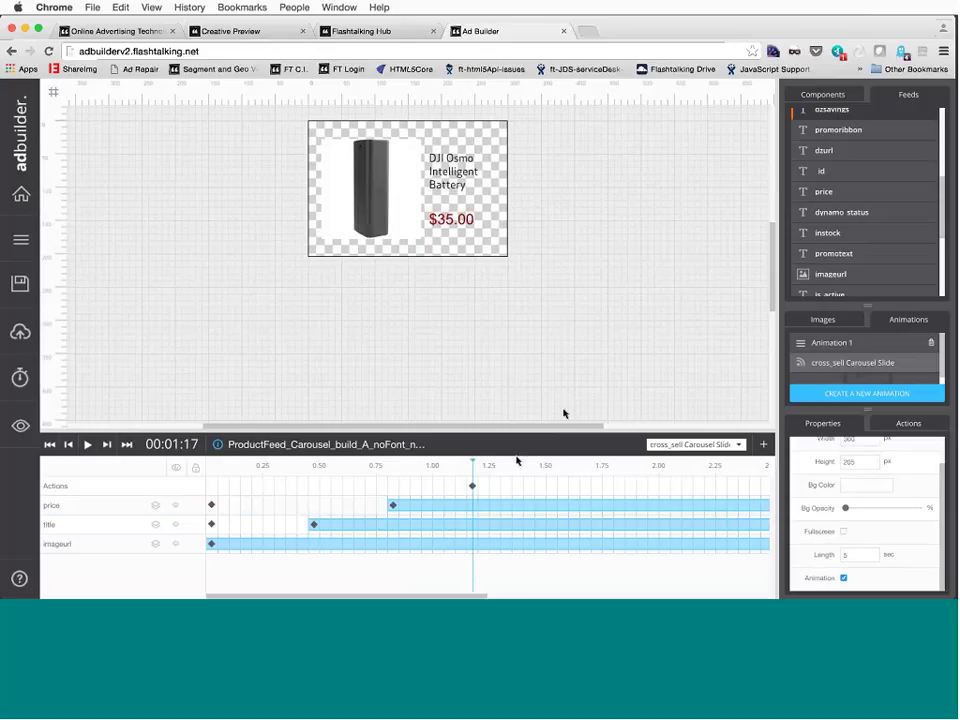
pyautogui.scroll(-1, 840, 191)
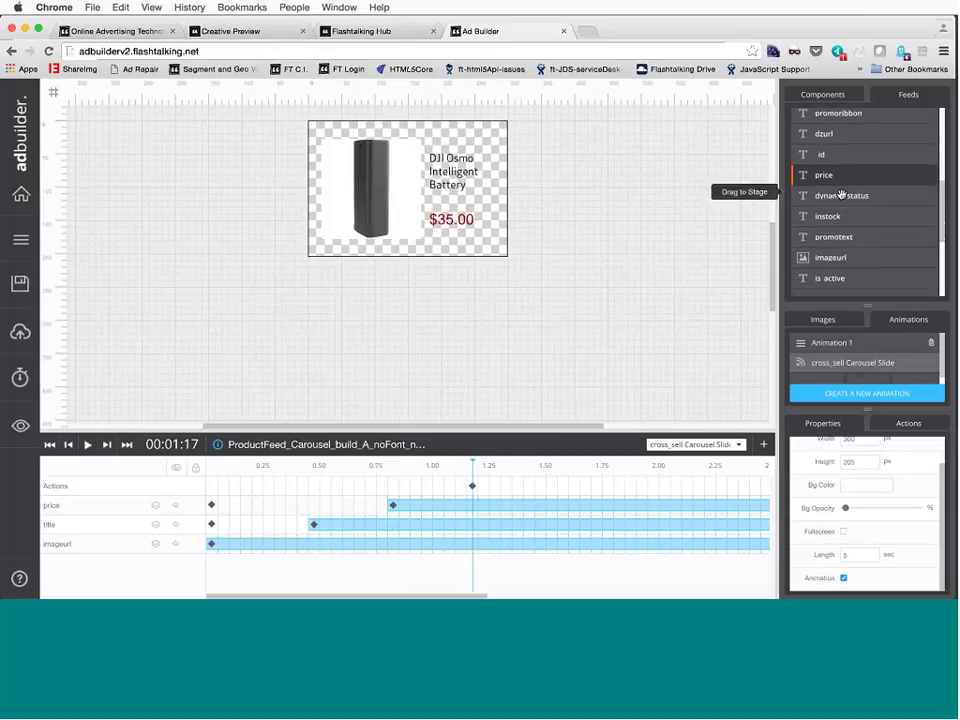
pyautogui.click(840, 191)
pyautogui.scroll(2, 840, 191)
pyautogui.moveTo(838, 149); pyautogui.dragTo(590, 266)
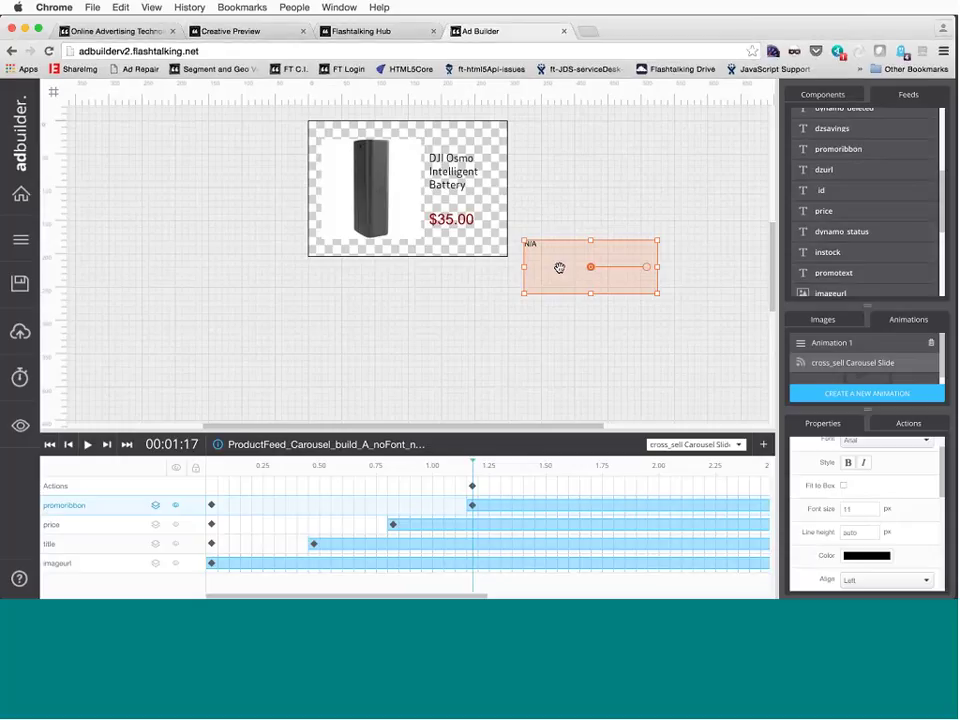
pyautogui.press('Delete')
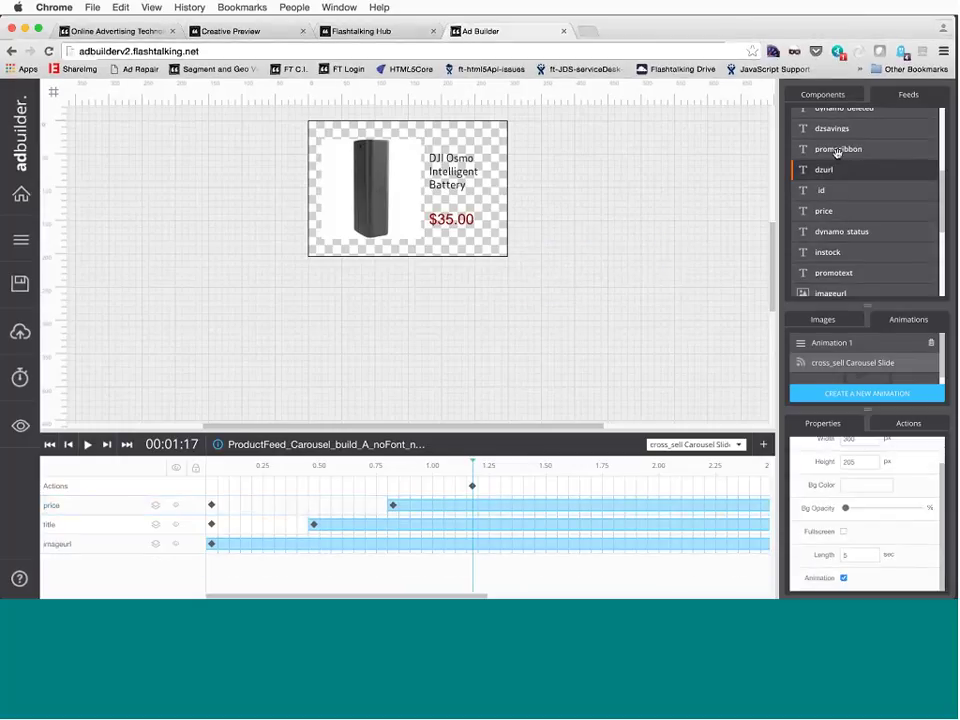
# Place the ribbonurl feed image over the product image's lower-right corner at about X 130, Y 161.5 px, starting at 1.17 s
pyautogui.scroll(2, 838, 152)
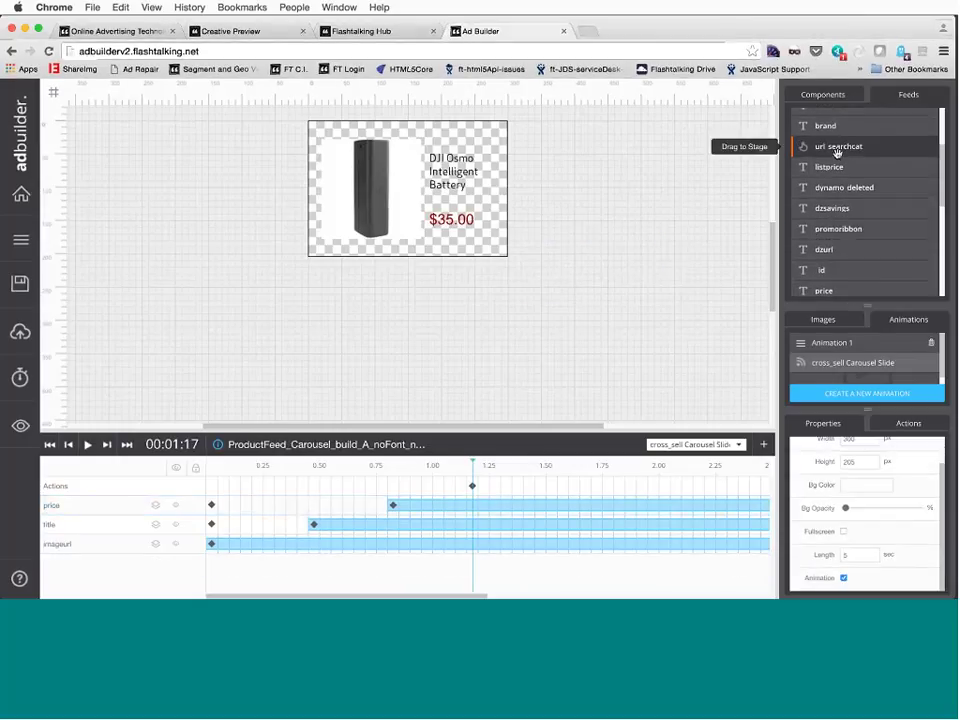
pyautogui.scroll(2, 838, 152)
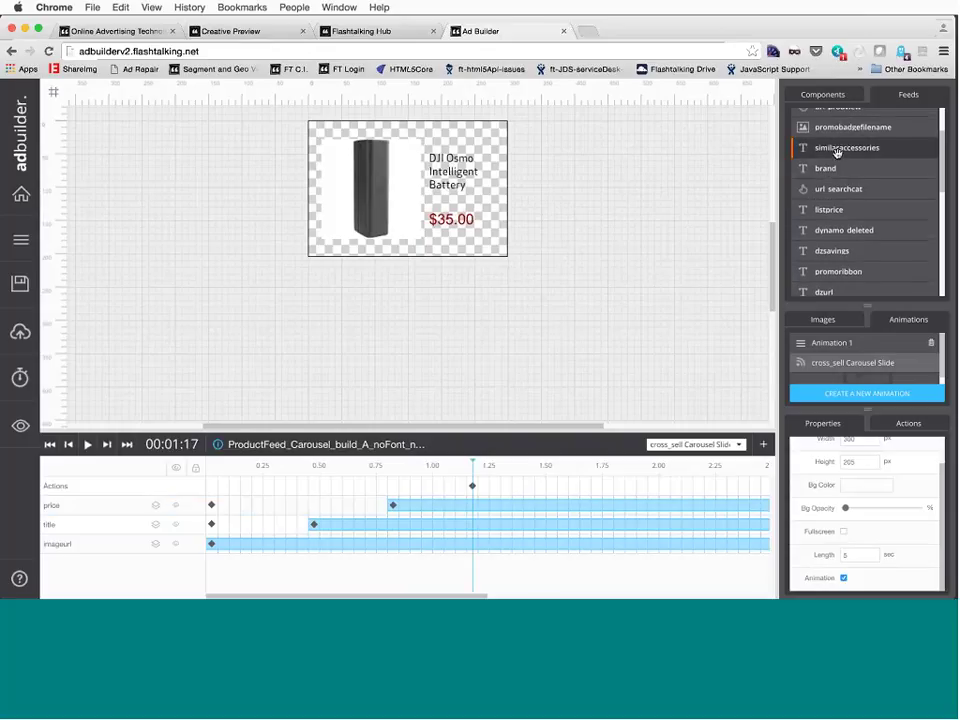
pyautogui.scroll(2, 838, 152)
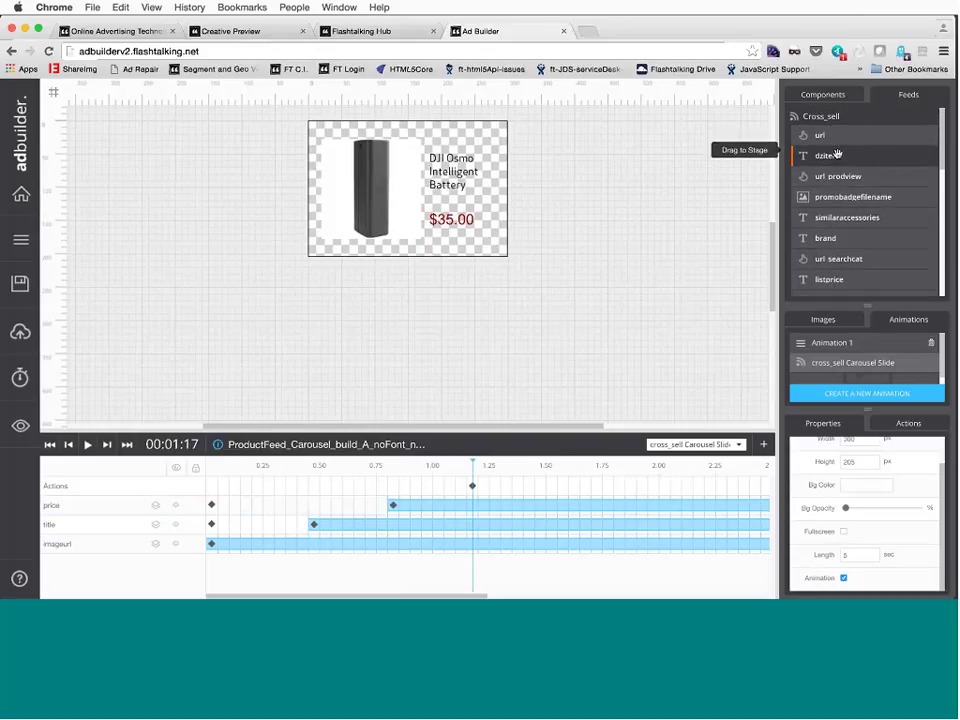
pyautogui.scroll(-3, 838, 152)
pyautogui.scroll(-8, 838, 152)
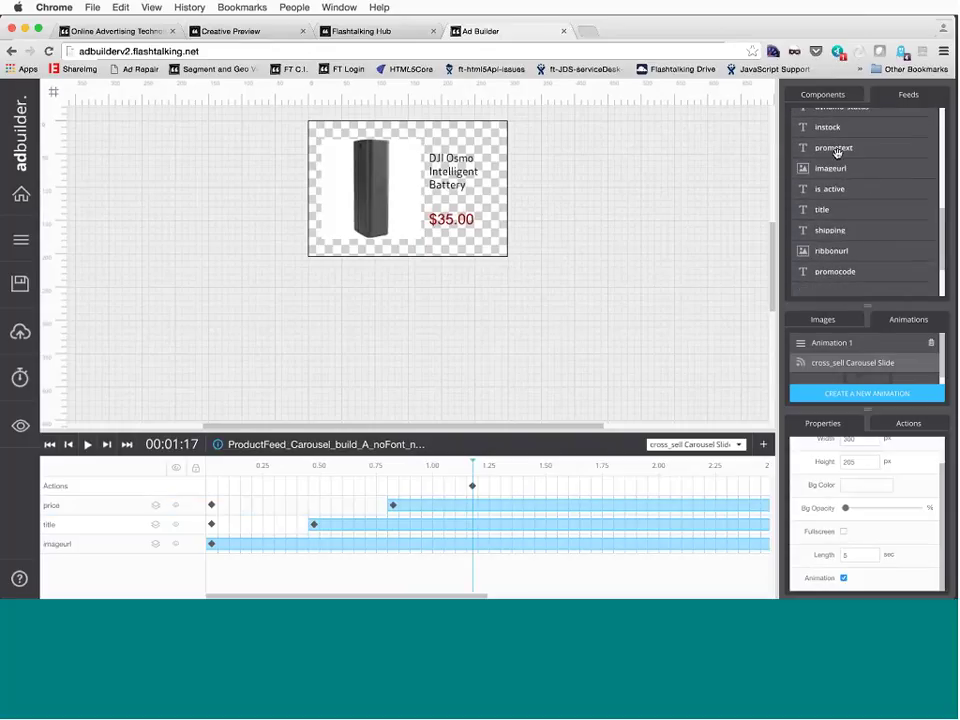
pyautogui.moveTo(838, 222); pyautogui.dragTo(390, 231)
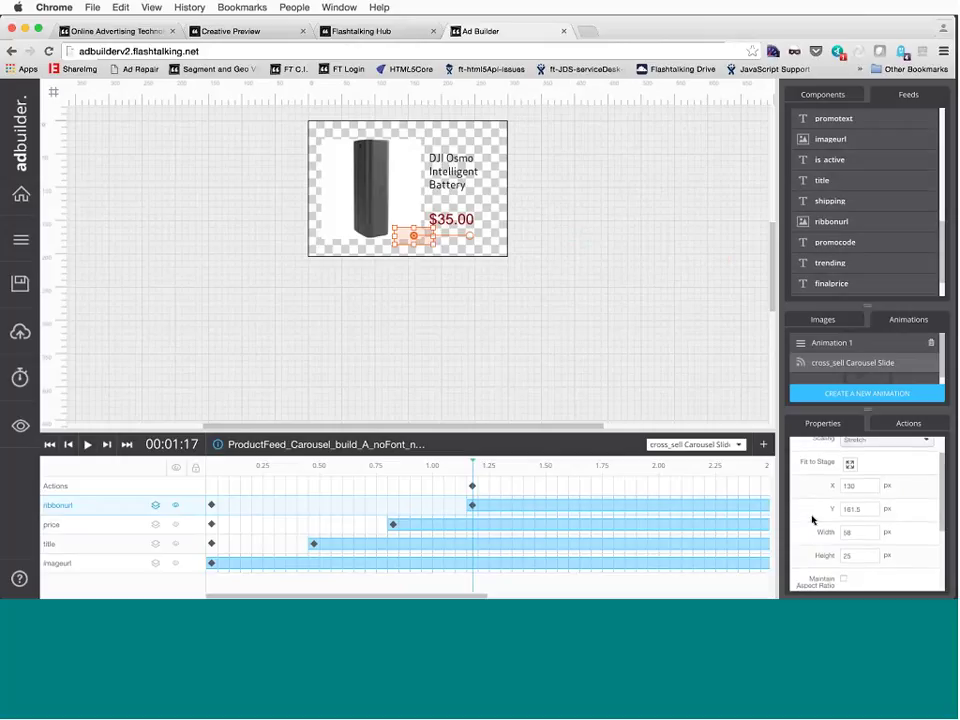
# Set the ribbon image's rotation to -17 degrees and deselect it
pyautogui.scroll(-3, 812, 519)
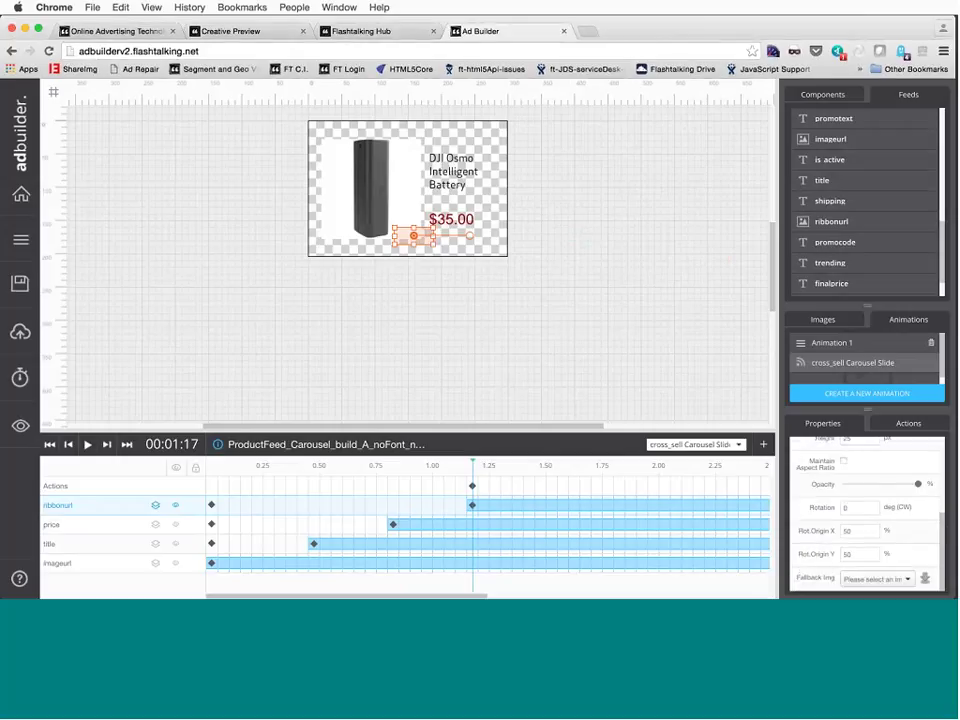
pyautogui.write('-17')
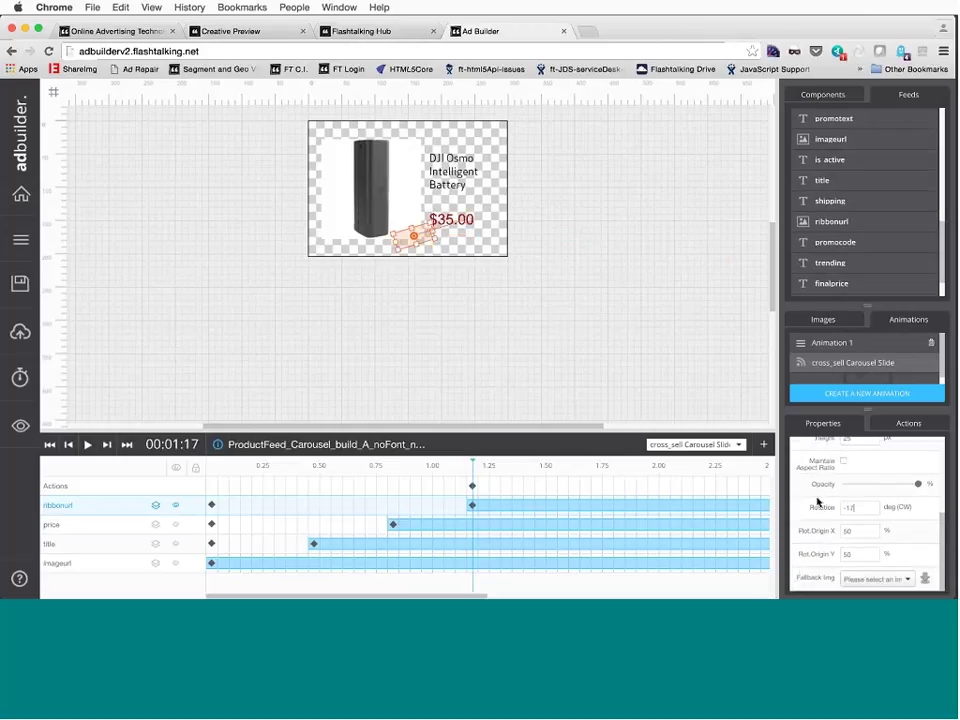
pyautogui.click(593, 360)
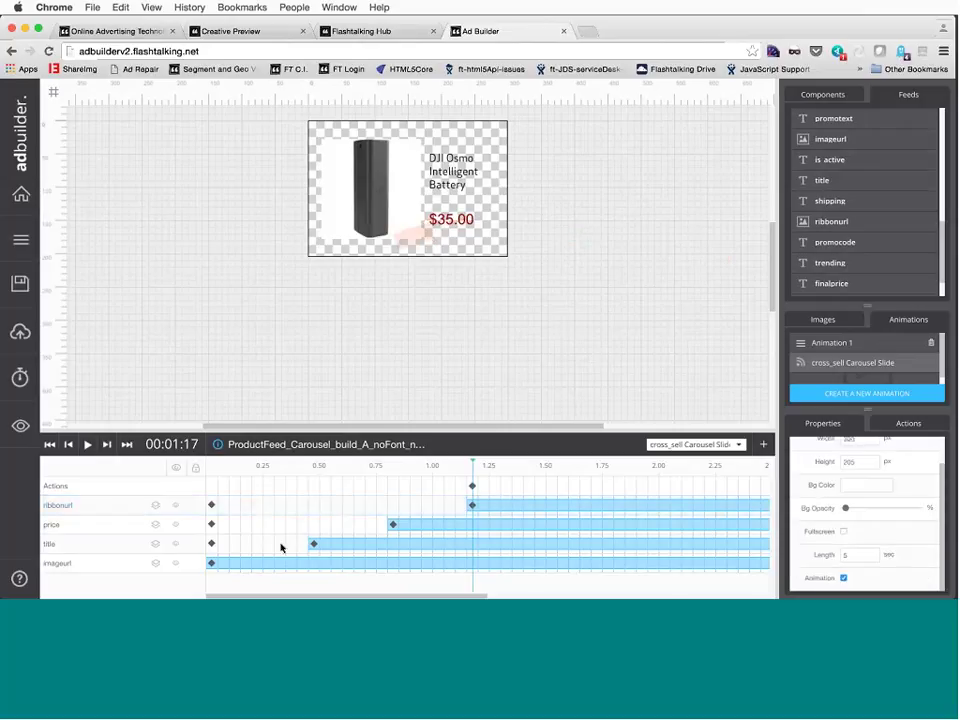
# Delete the empty timeline action set to trigger at 1.15 s and close the action manager
pyautogui.doubleClick(474, 488)
pyautogui.click(556, 222)
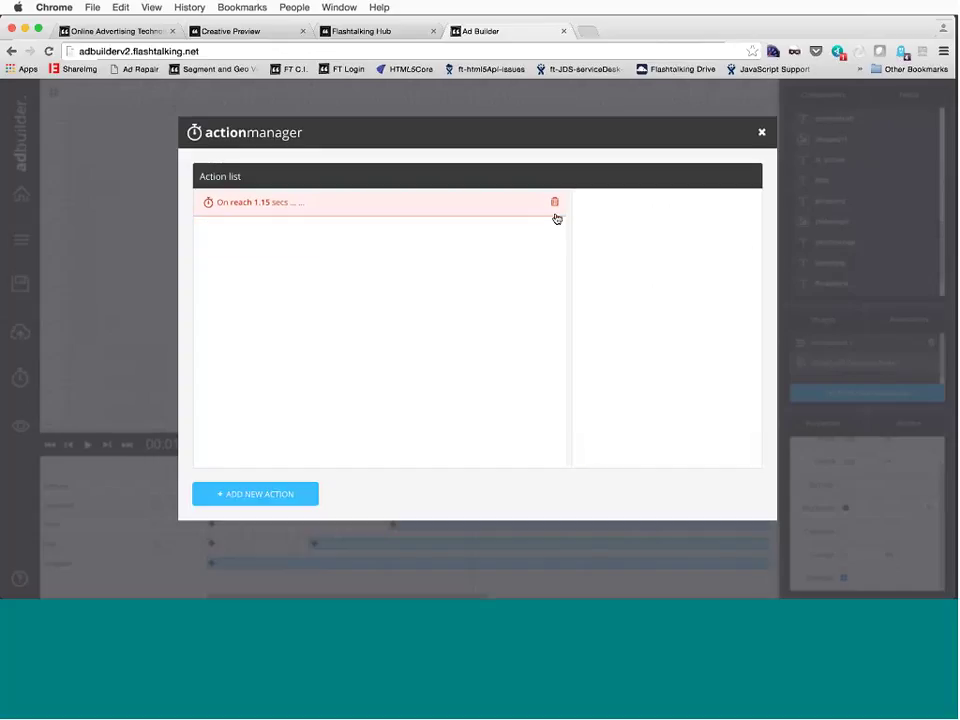
pyautogui.click(556, 202)
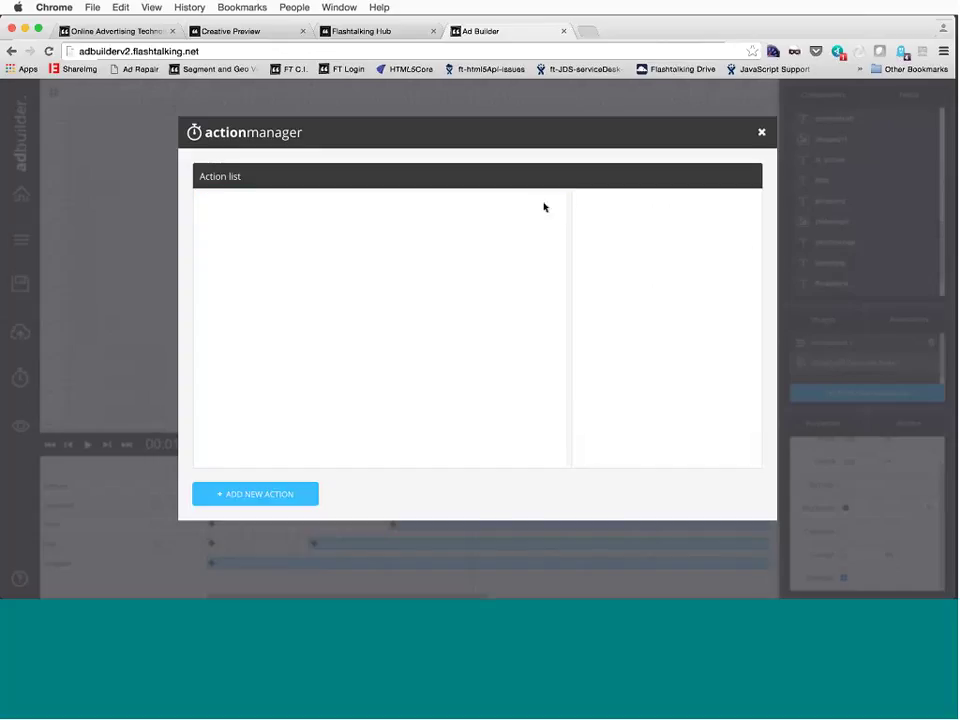
pyautogui.click(759, 133)
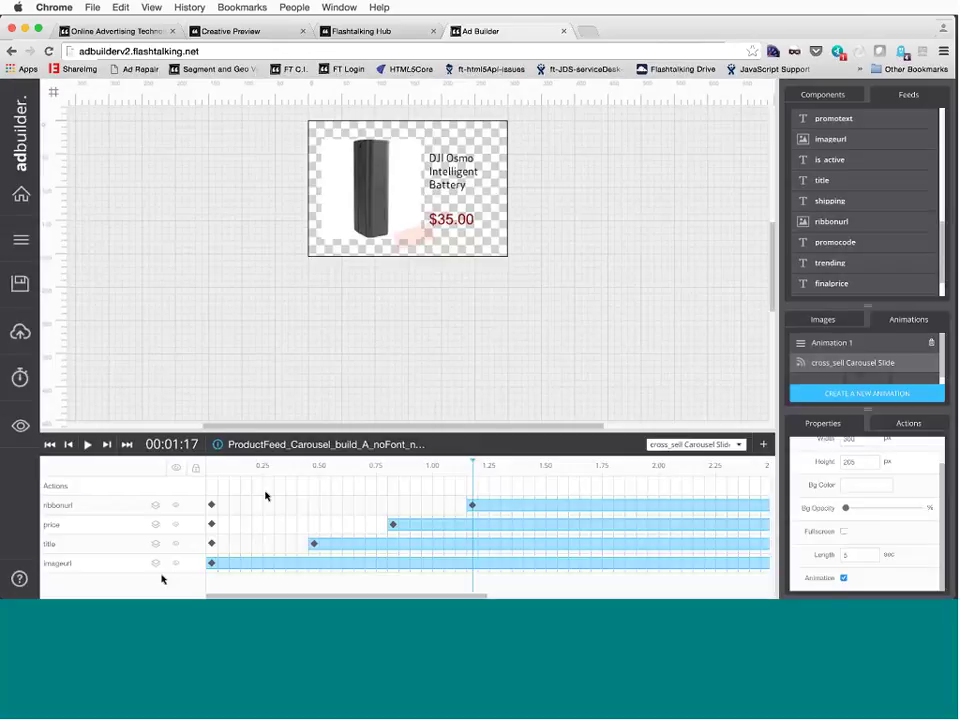
# Add keyframes to the imageurl layer at 0.27 s and 0.47 s
pyautogui.click(270, 566)
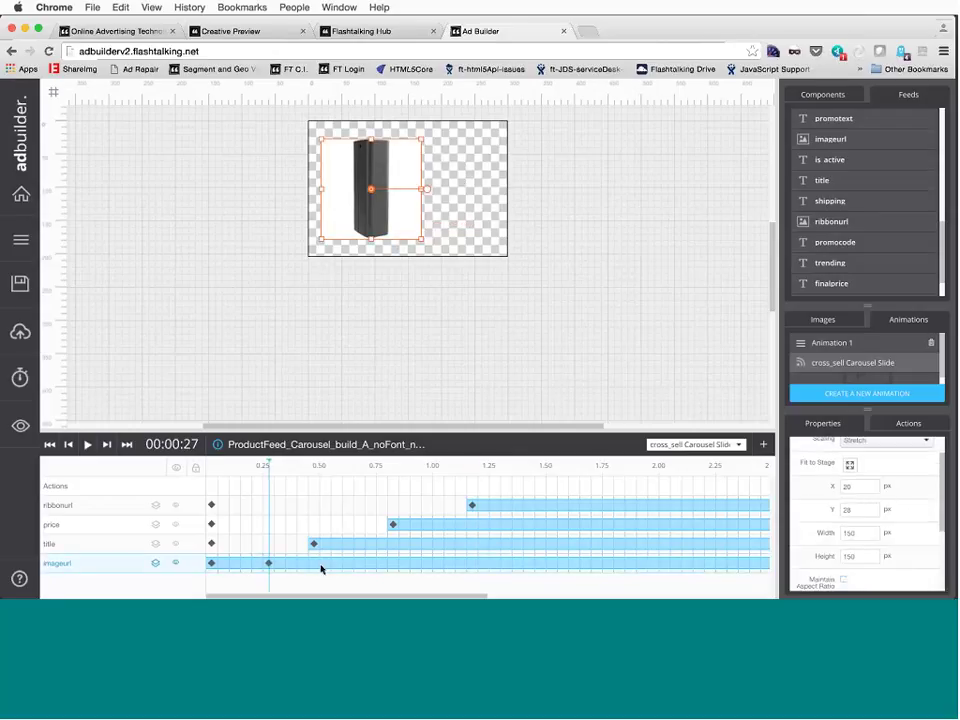
pyautogui.click(316, 567)
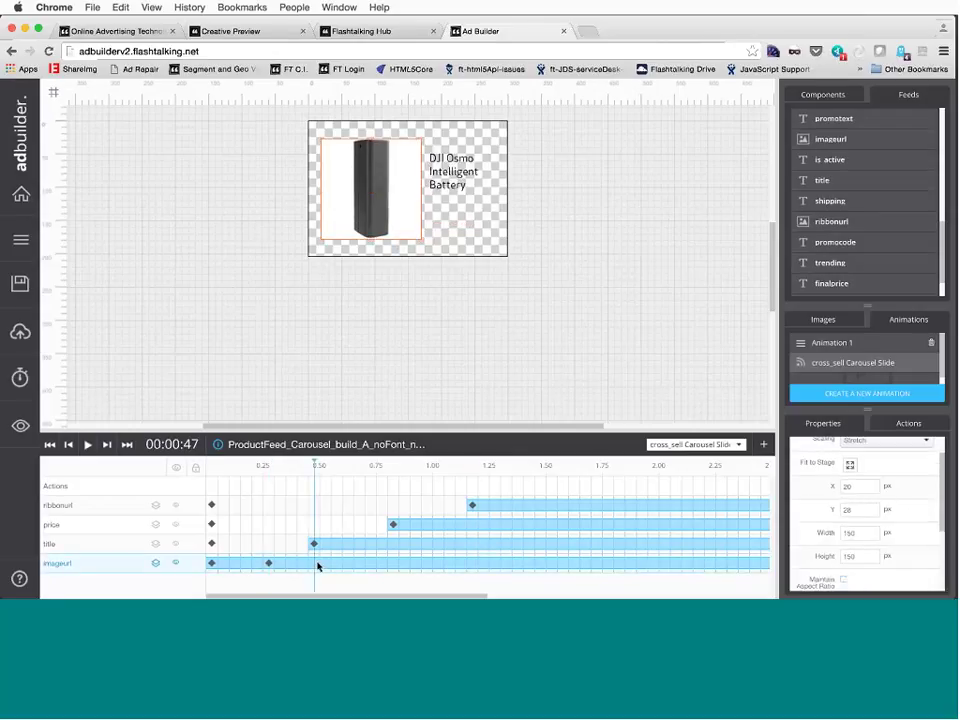
# Set the product image's width and height to 200 px at its 0.27 s keyframe
pyautogui.click(268, 563)
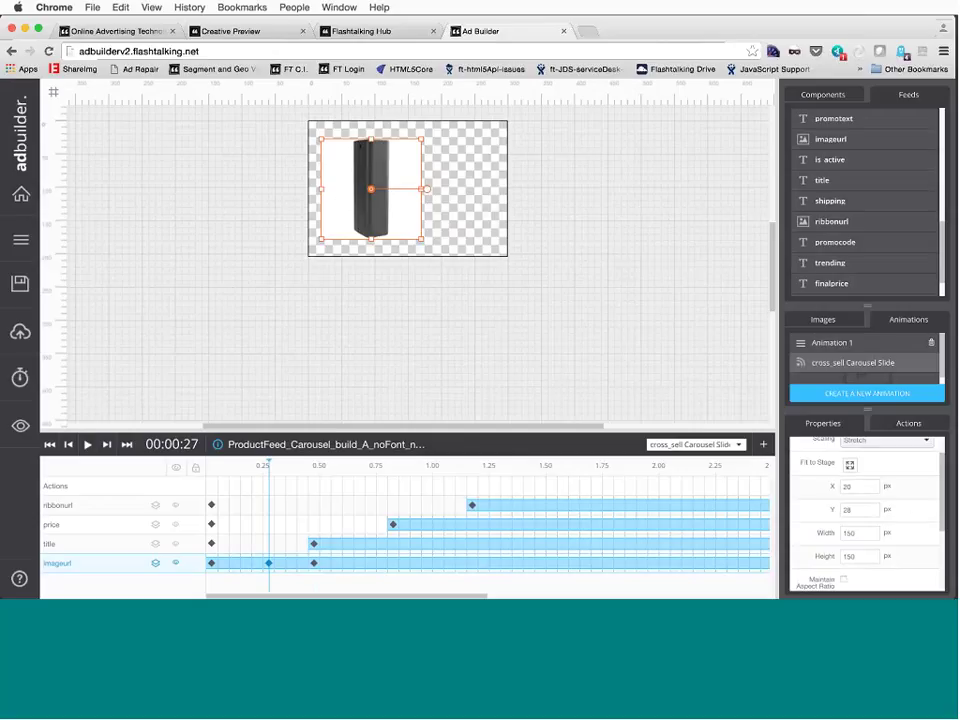
pyautogui.scroll(-2, 912, 517)
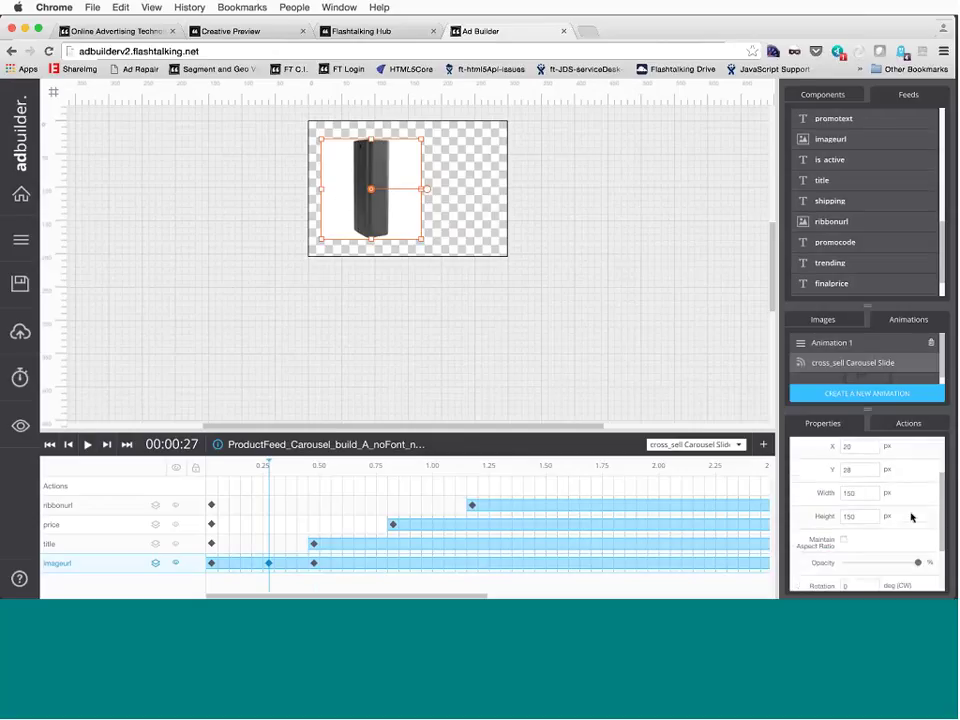
pyautogui.doubleClick(850, 493)
pyautogui.write('200')
pyautogui.press('Tab')
pyautogui.write('200')
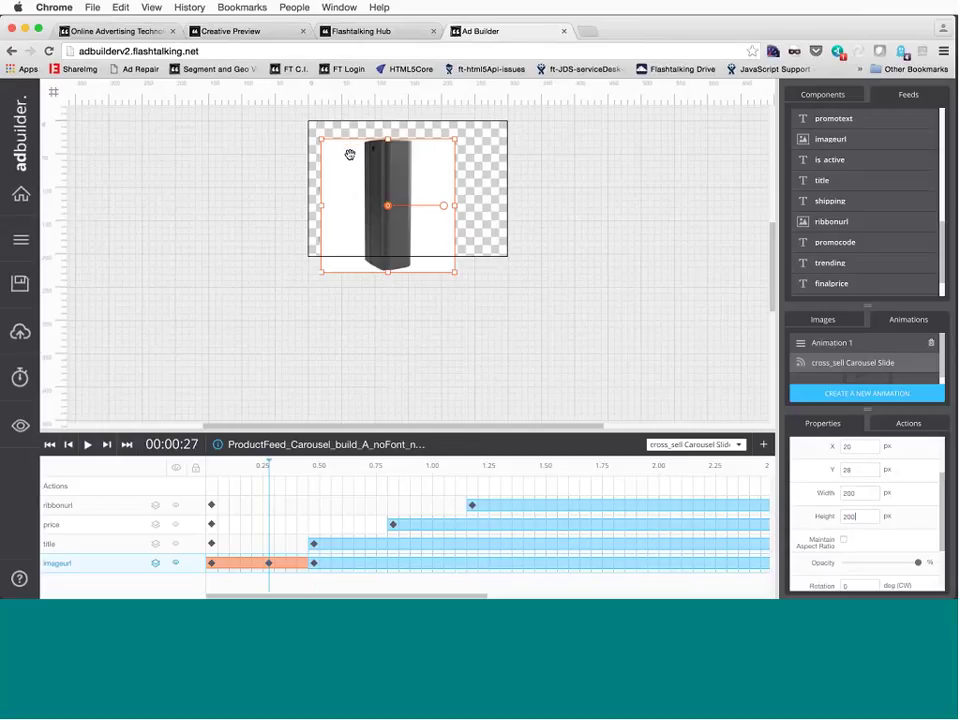
# Move the enlarged product image to X 3, Y 2 px at the 0.27 s keyframe
pyautogui.click(352, 211)
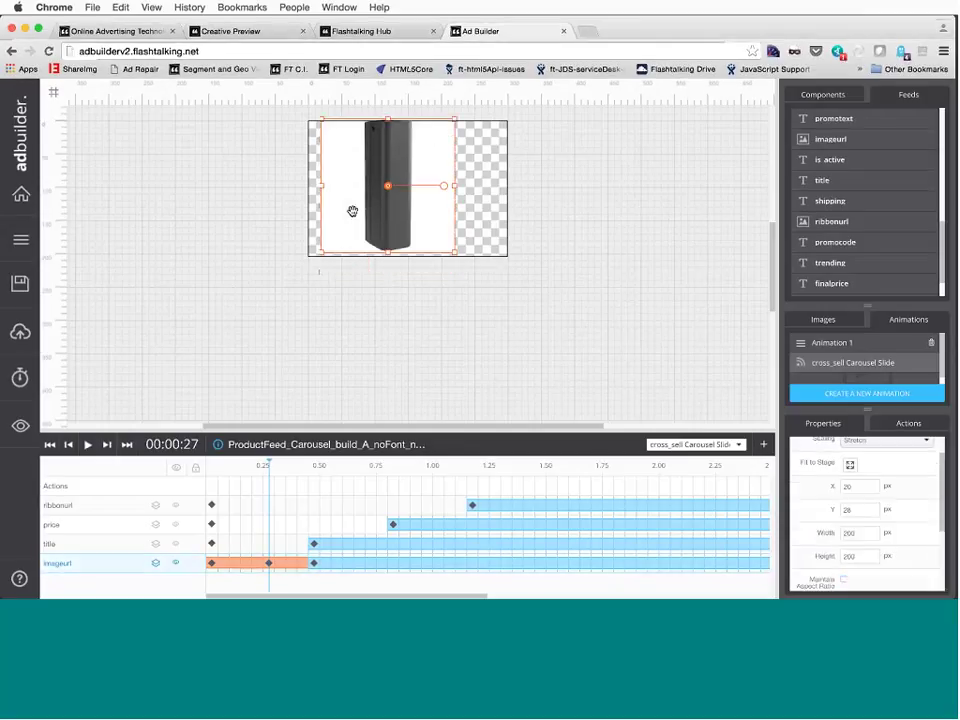
pyautogui.hotkey('shift', 'Left')
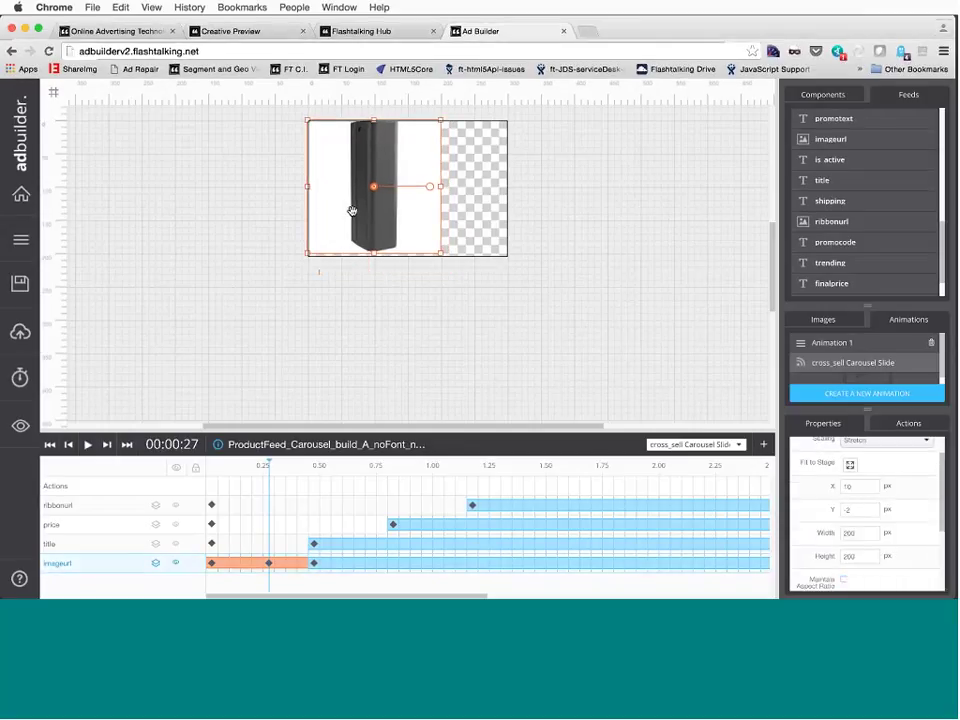
pyautogui.press('Right')
pyautogui.press('Right')
pyautogui.press('Right')
pyautogui.press('Down')
pyautogui.press('Down')
pyautogui.press('Down')
pyautogui.press('Down')
pyautogui.press('Down')
pyautogui.press('Down')
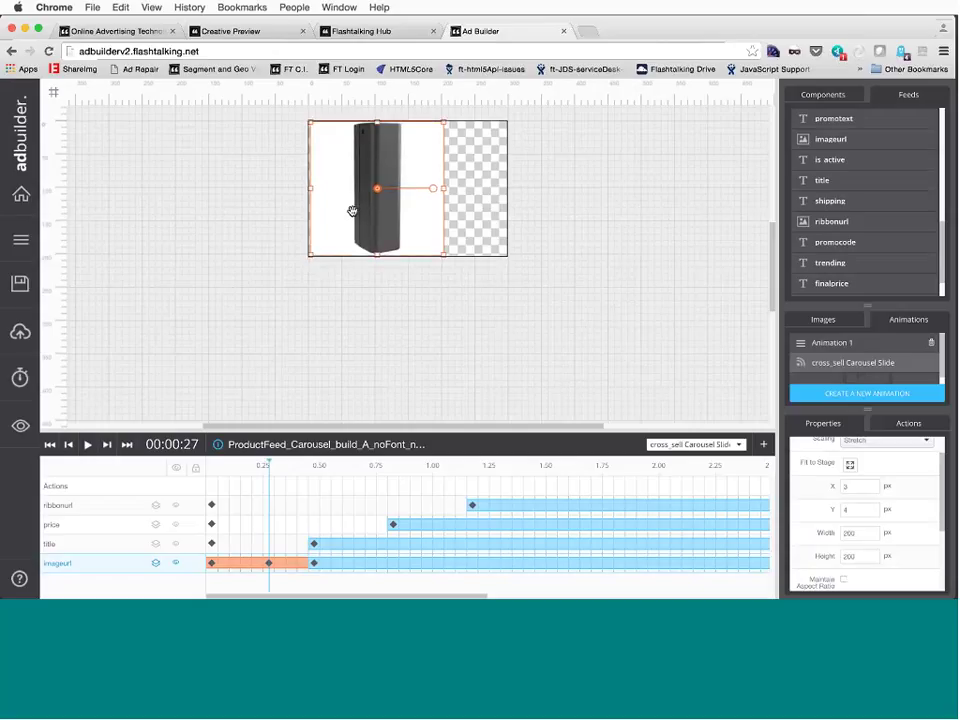
pyautogui.press('Up')
pyautogui.press('Up')
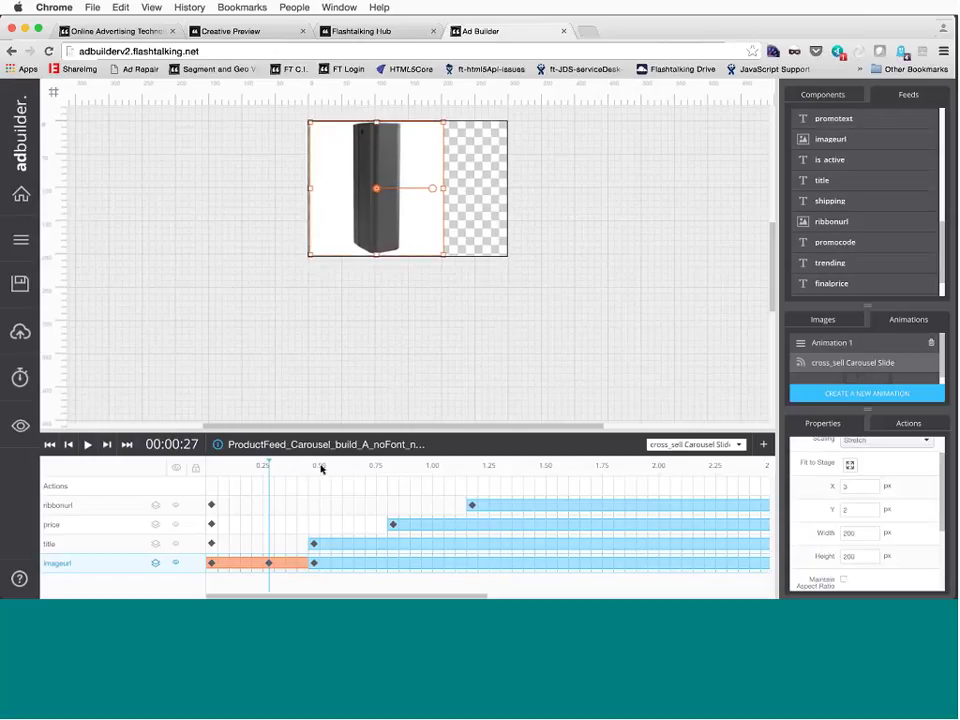
# Add keyframes to the title layer at 0.82 s, the price layer at 1.17 s and the ribbonurl layer at 1.42 s
pyautogui.click(392, 549)
pyautogui.click(392, 549)
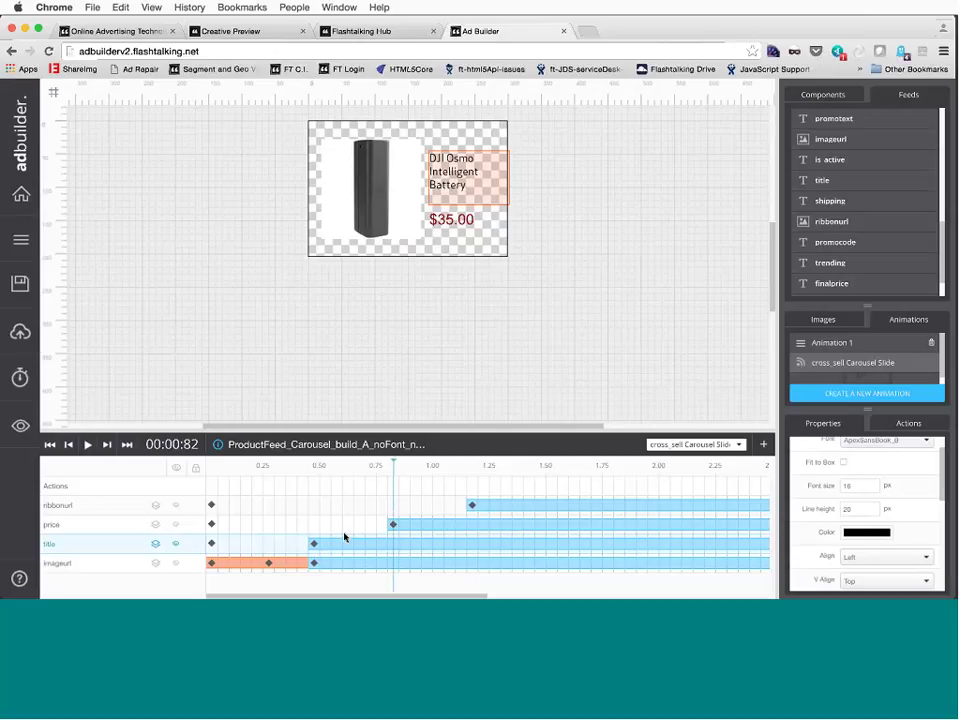
pyautogui.doubleClick(393, 546)
pyautogui.doubleClick(475, 531)
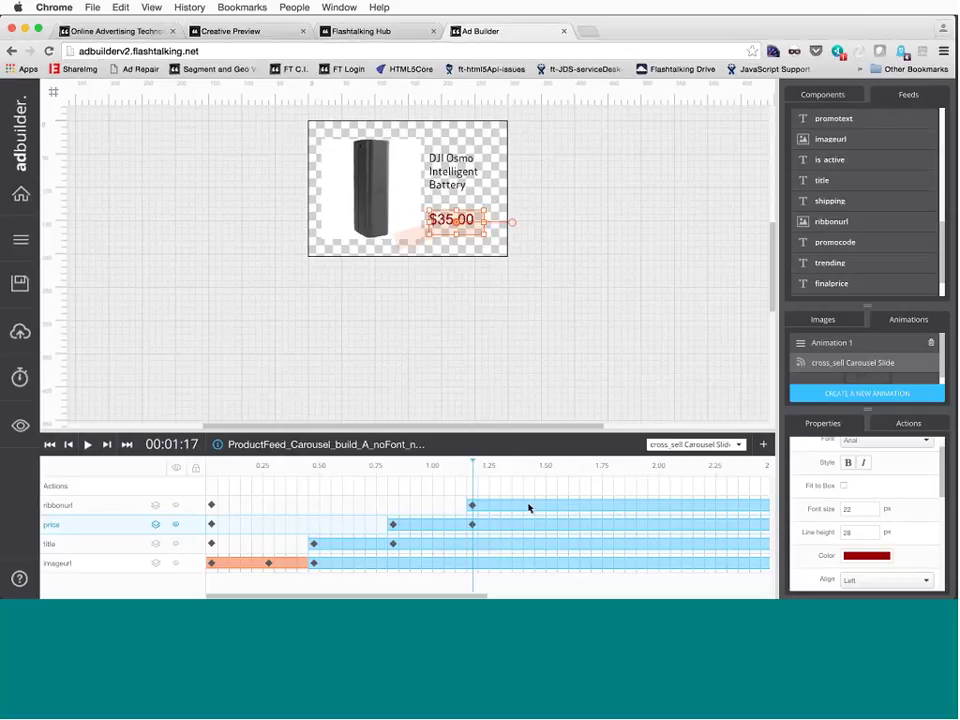
pyautogui.click(529, 508)
pyautogui.doubleClick(529, 508)
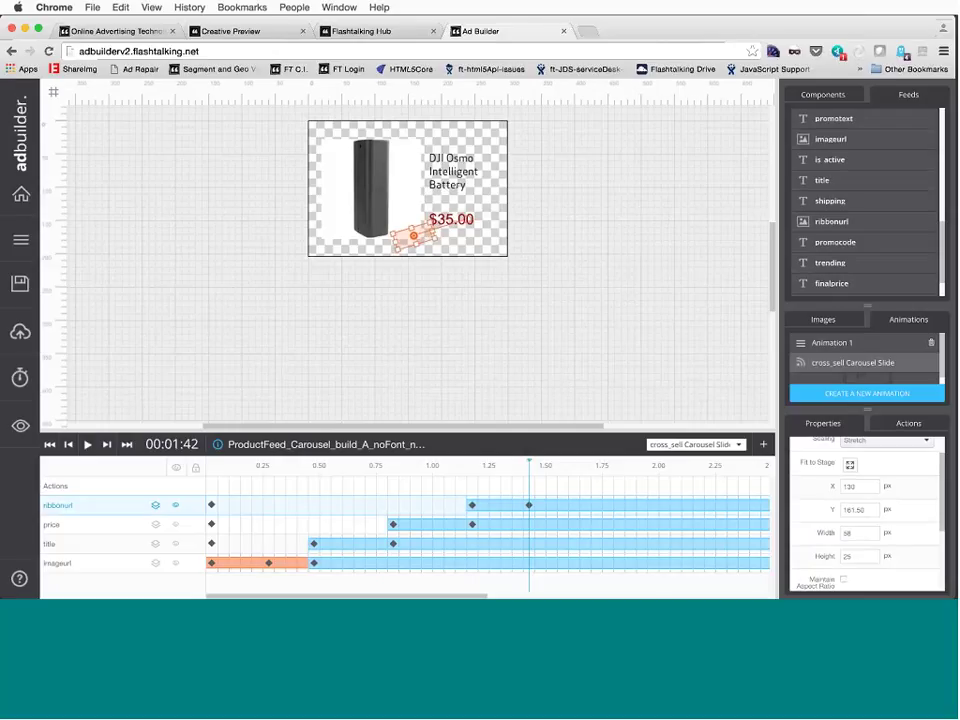
# At the title's 0.47 s keyframe, move the title up near the slide's top edge and set its opacity to 0%
pyautogui.click(447, 159)
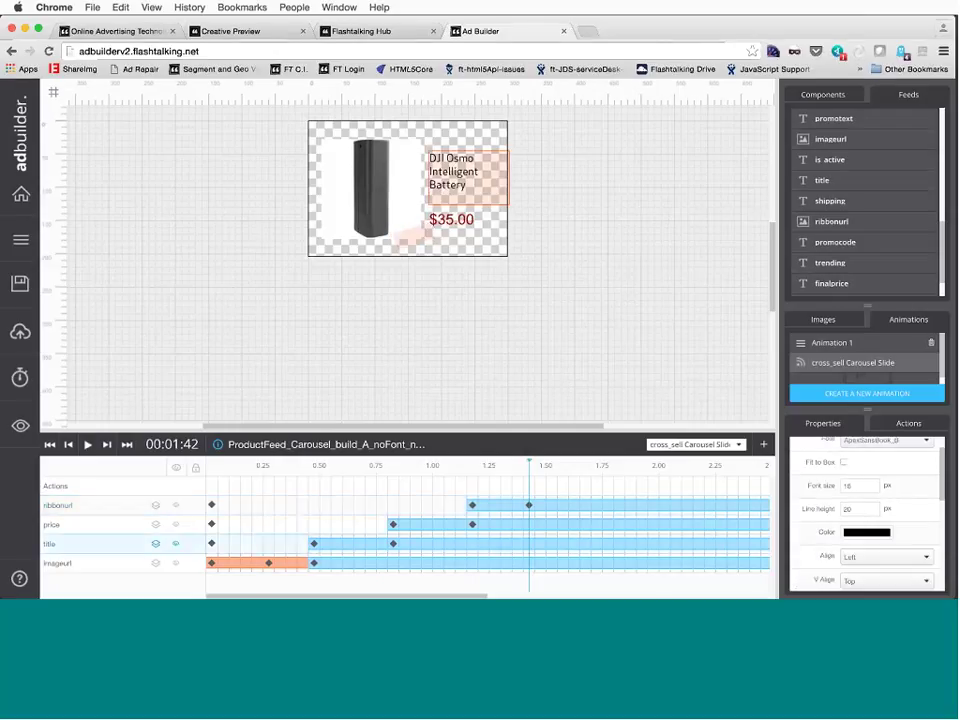
pyautogui.click(314, 467)
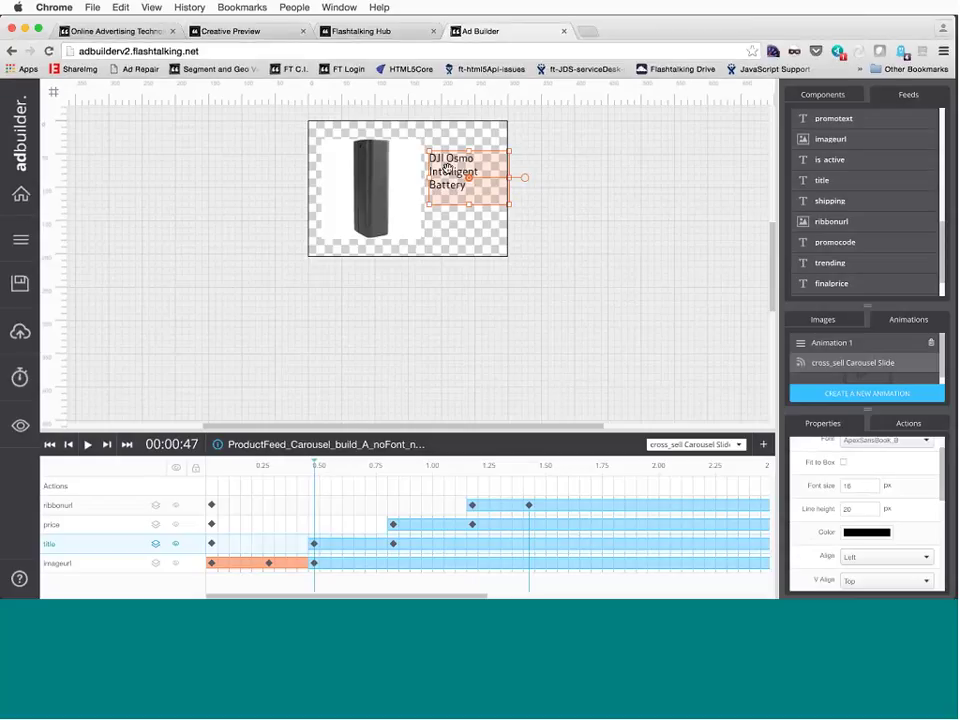
pyautogui.hotkey('shift', 'Up')
pyautogui.hotkey('shift', 'Up')
pyautogui.hotkey('shift', 'Up')
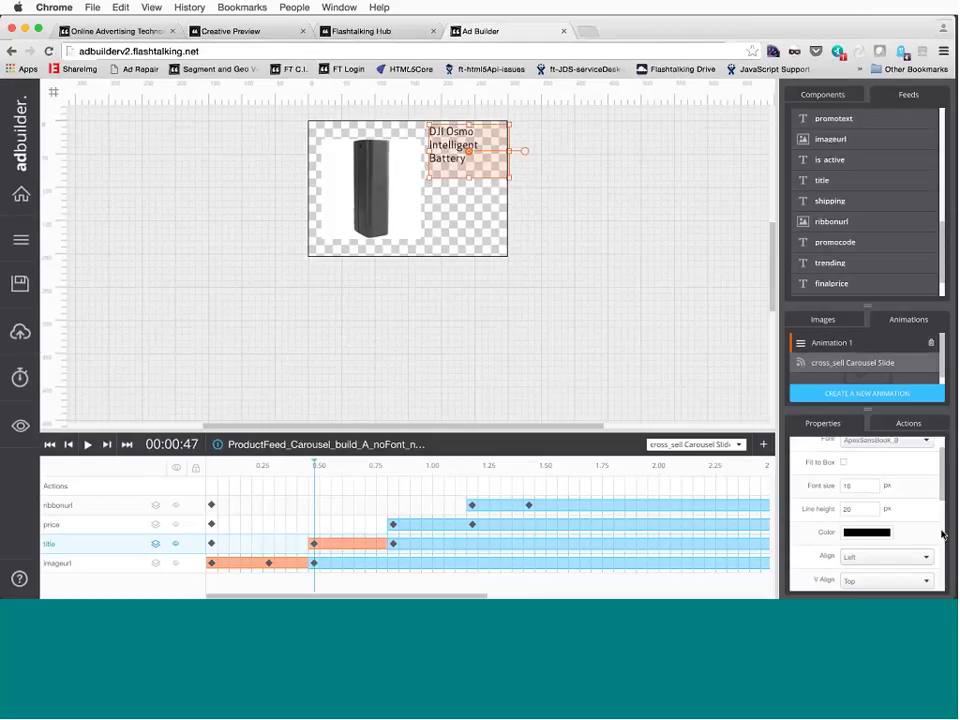
pyautogui.scroll(-3, 917, 512)
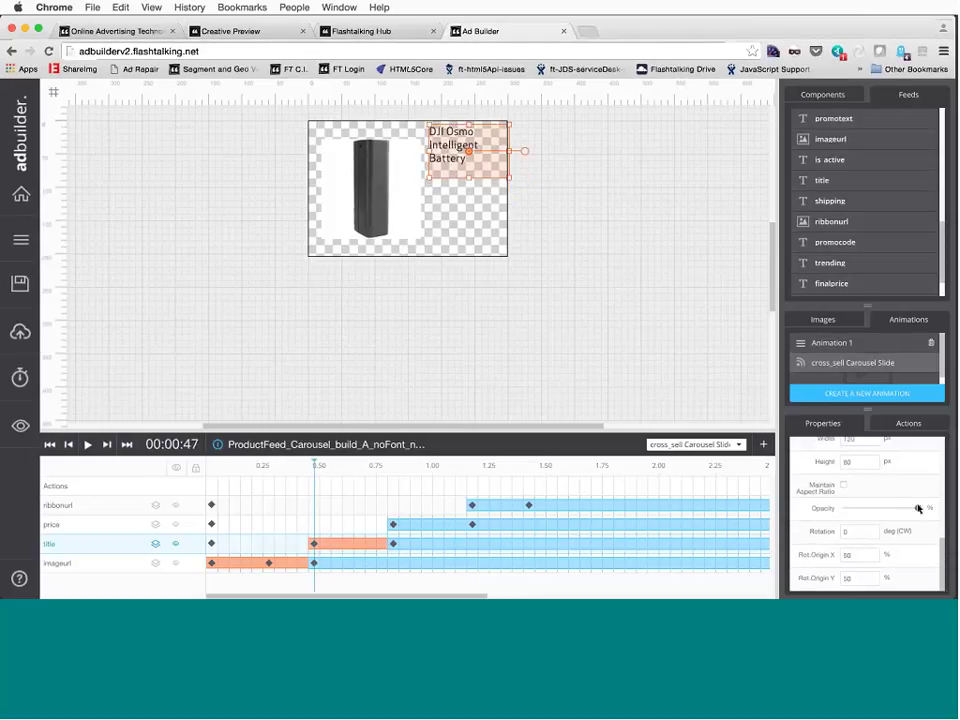
pyautogui.moveTo(918, 508); pyautogui.dragTo(845, 508)
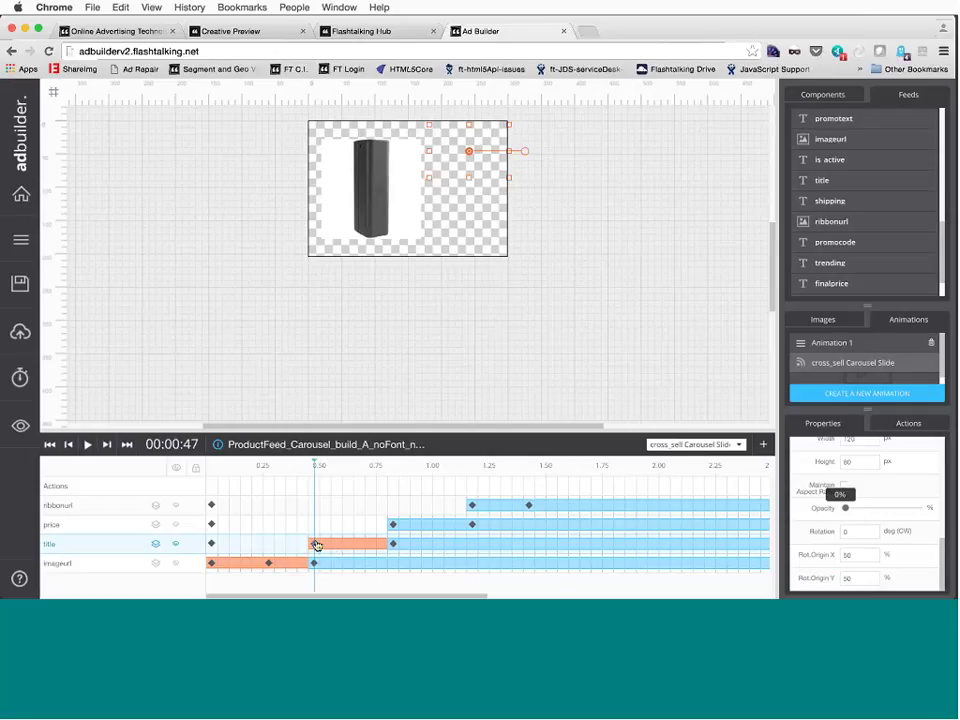
# Set the tween type of the title's 0.47 s keyframe to Ease Out
pyautogui.rightClick(315, 544)
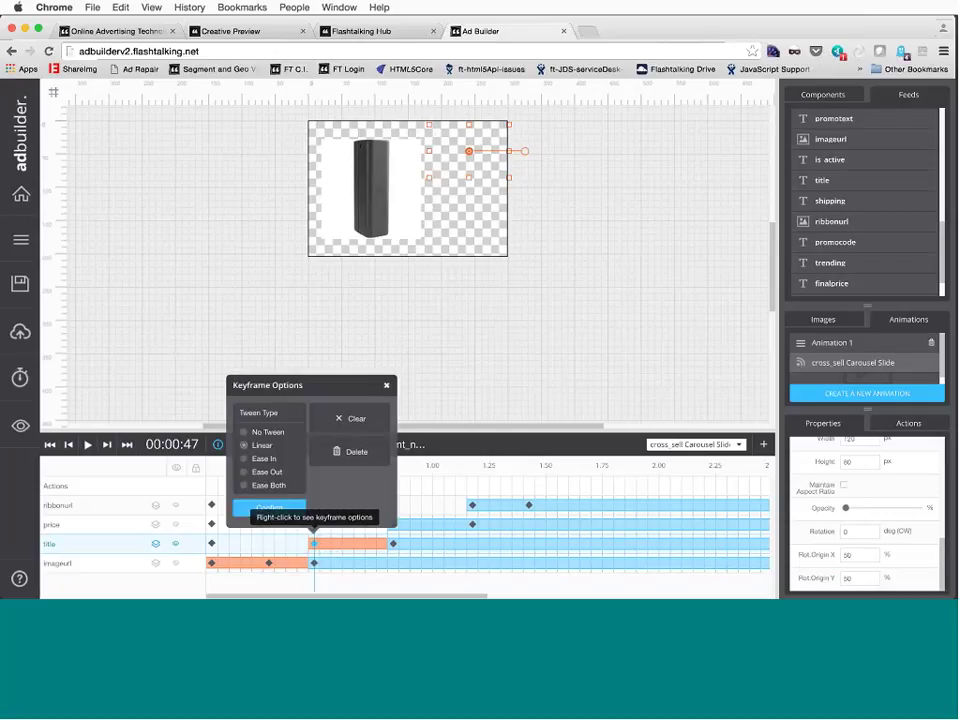
pyautogui.click(243, 474)
pyautogui.click(269, 508)
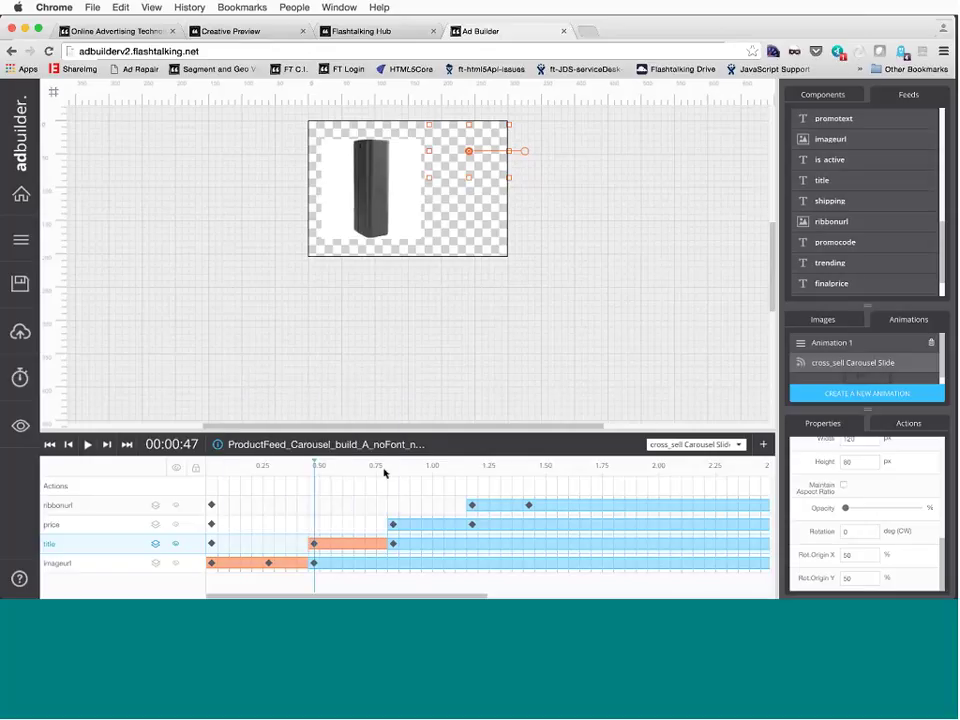
# At the price's 0.82 s keyframe, move the price up to Y 105 px and set its opacity to 0%
pyautogui.moveTo(313, 462); pyautogui.dragTo(392, 529)
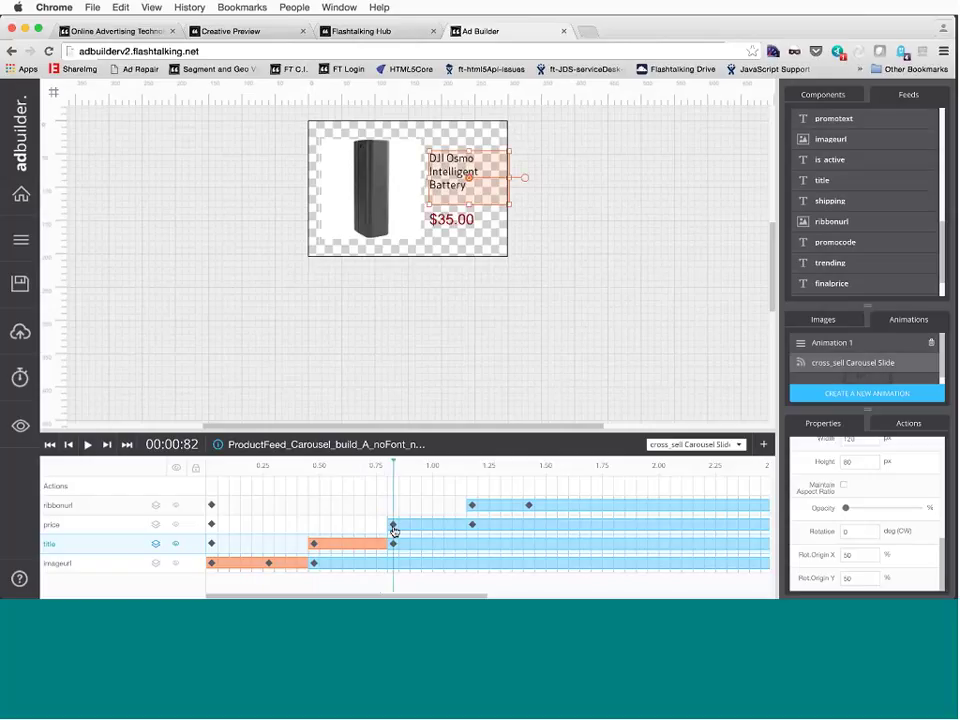
pyautogui.click(443, 220)
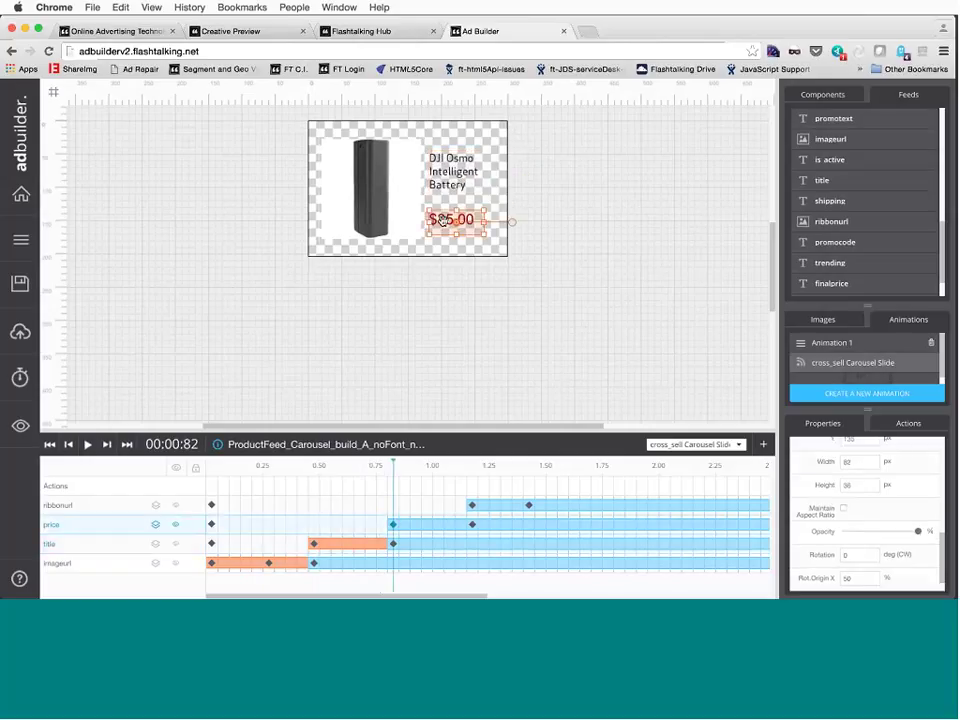
pyautogui.moveTo(443, 220); pyautogui.dragTo(443, 200)
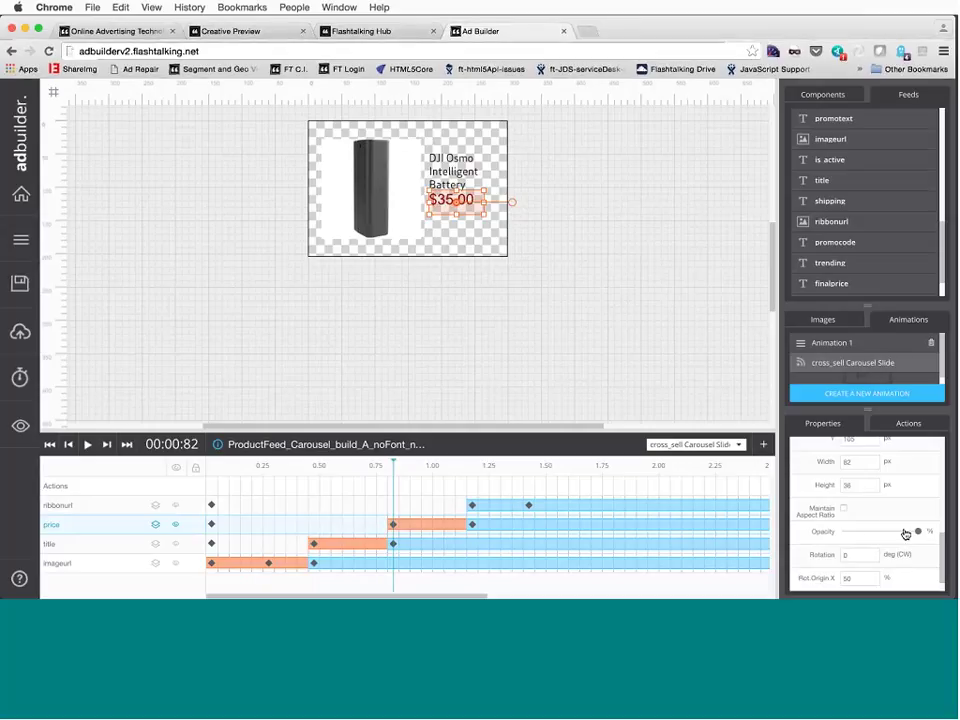
pyautogui.moveTo(917, 531); pyautogui.dragTo(845, 531)
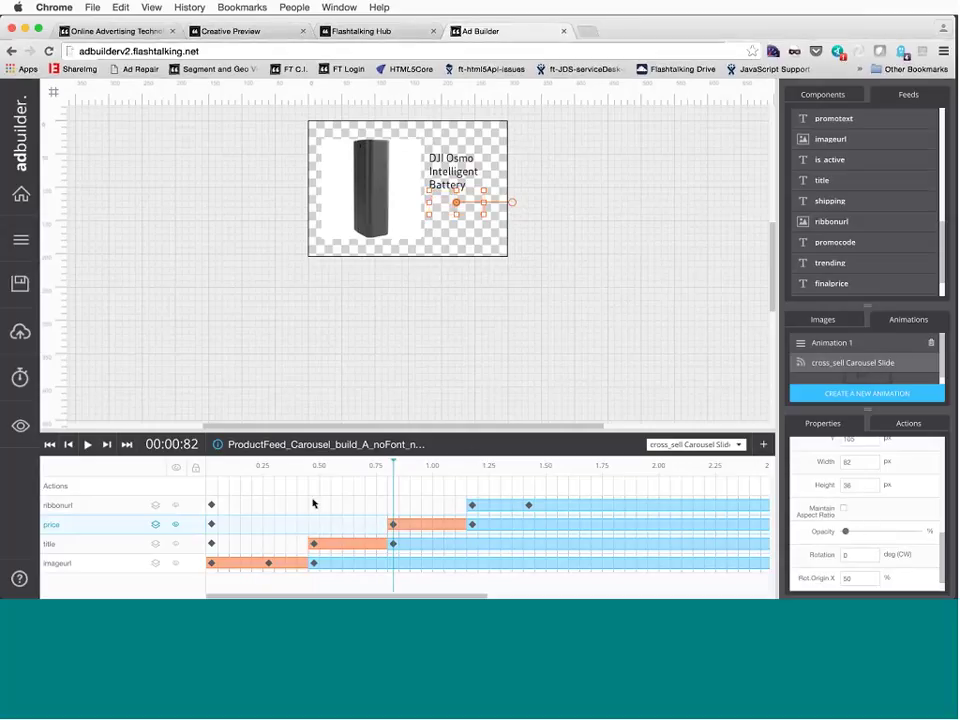
# Set the tween type of the price's 0.82 s keyframe to Ease Out
pyautogui.click(393, 526)
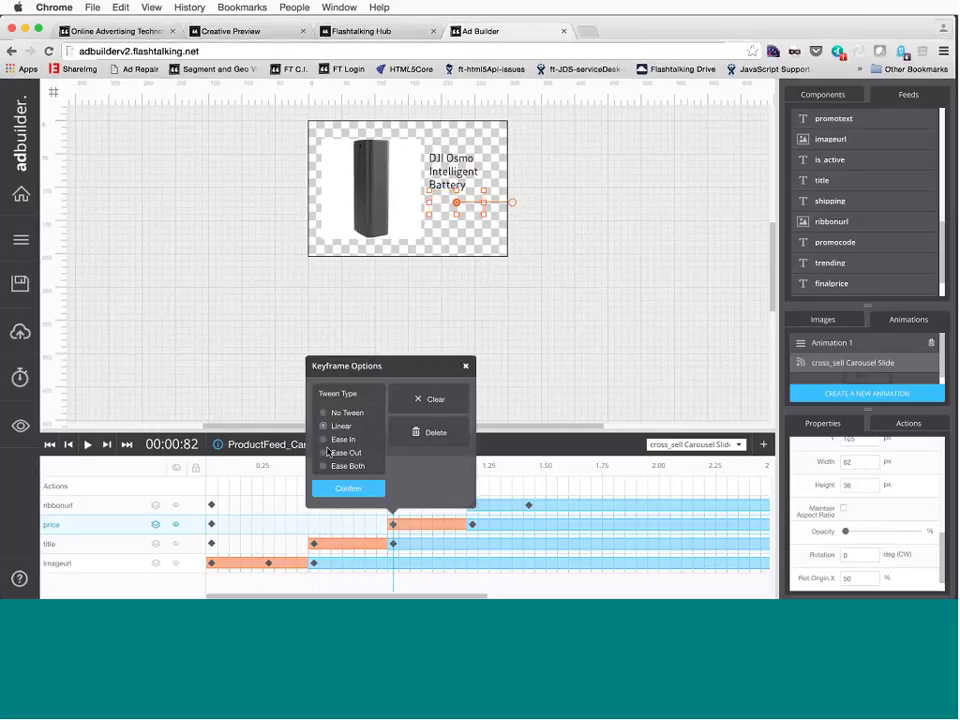
pyautogui.click(323, 466)
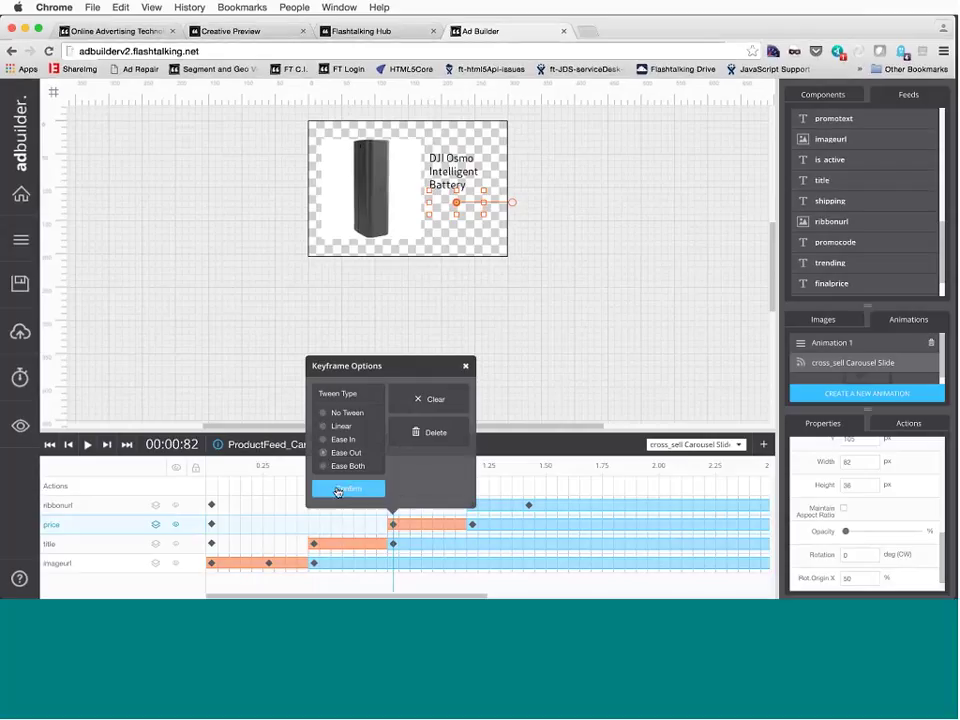
pyautogui.click(345, 488)
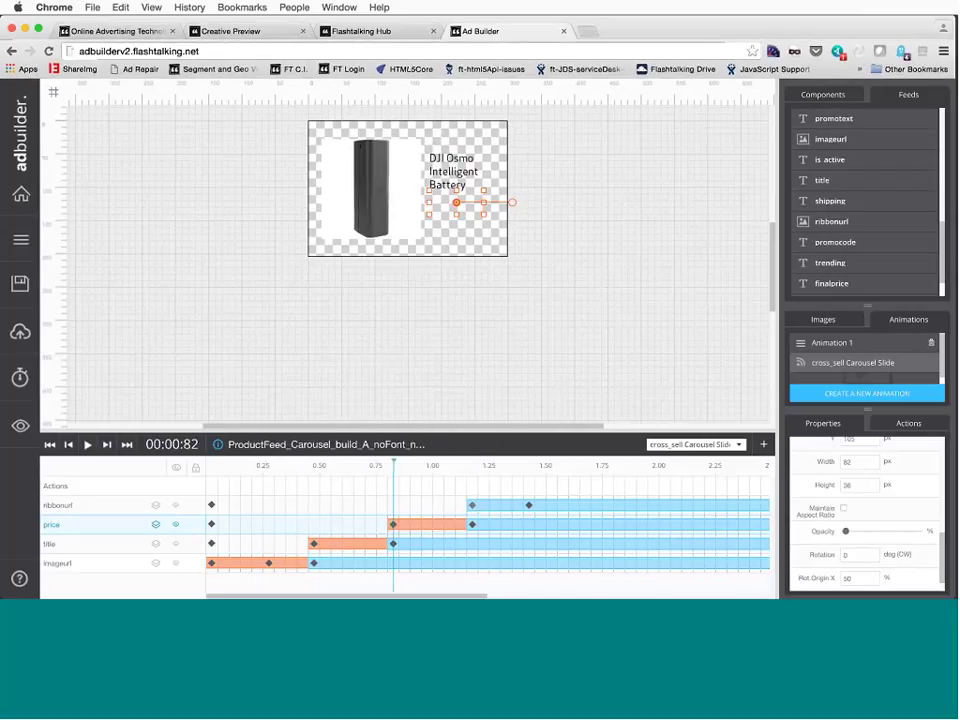
# At the ribbon's 1.17 s keyframe, enlarge the ribbon and move it over the upper part of the product image
pyautogui.click(472, 505)
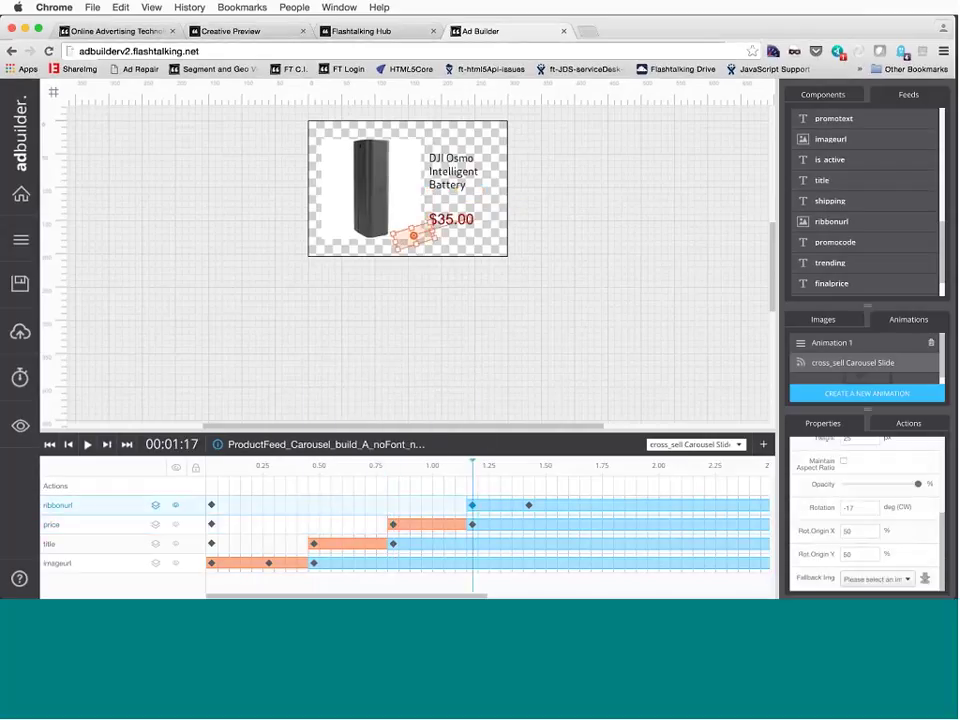
pyautogui.moveTo(418, 245); pyautogui.dragTo(300, 208)
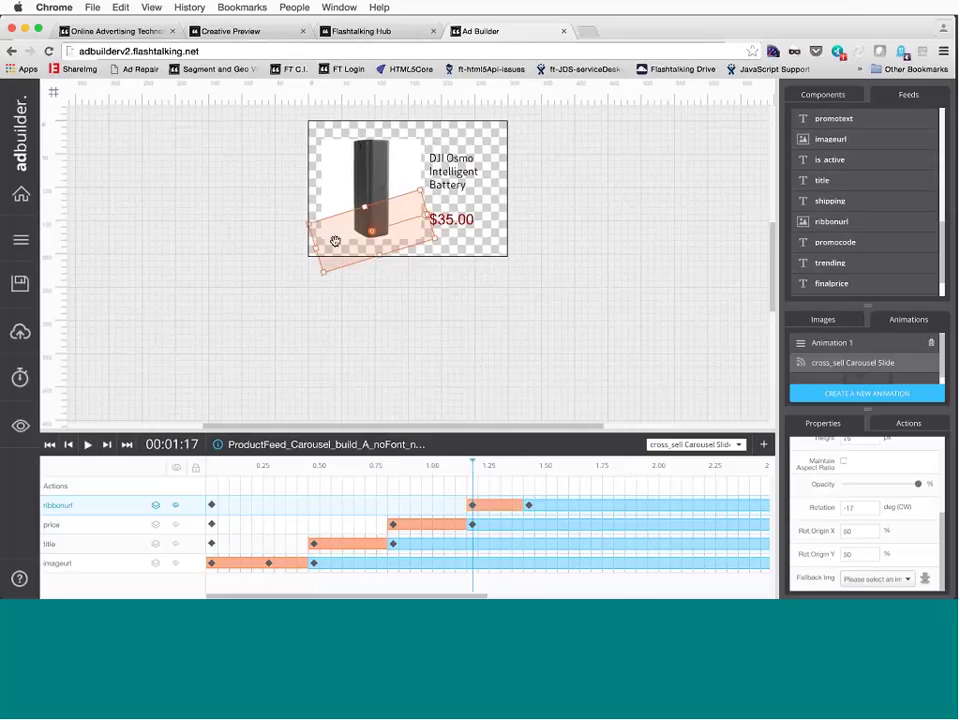
pyautogui.moveTo(336, 242); pyautogui.dragTo(330, 164)
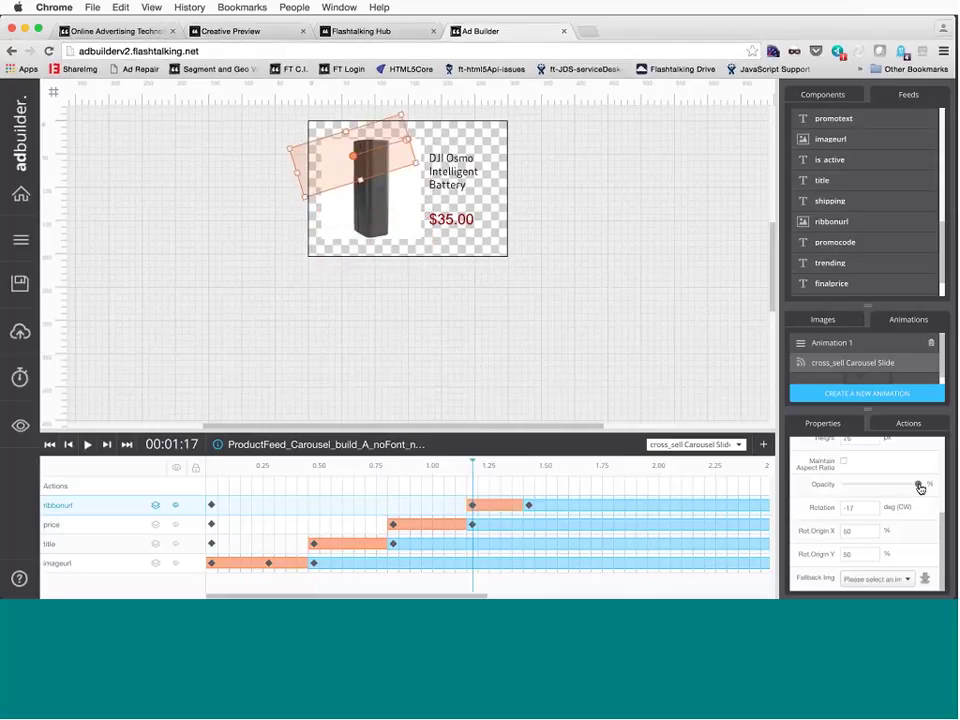
# Set the enlarged ribbon's opacity to 0% at its 1.17 s keyframe and save the ad
pyautogui.moveTo(918, 484); pyautogui.dragTo(819, 483)
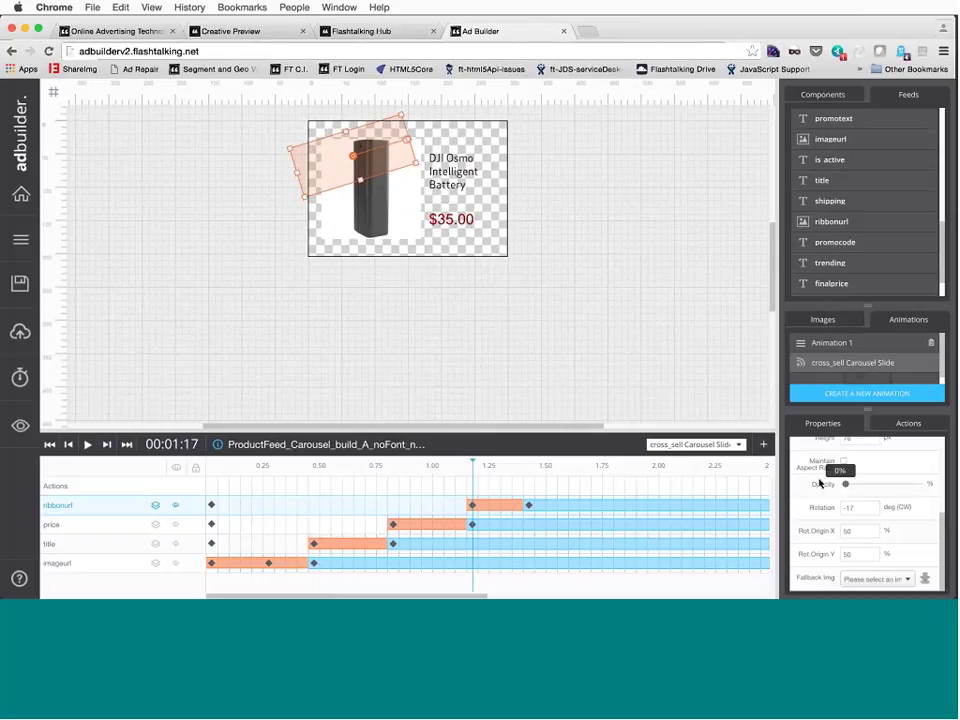
pyautogui.click(513, 484)
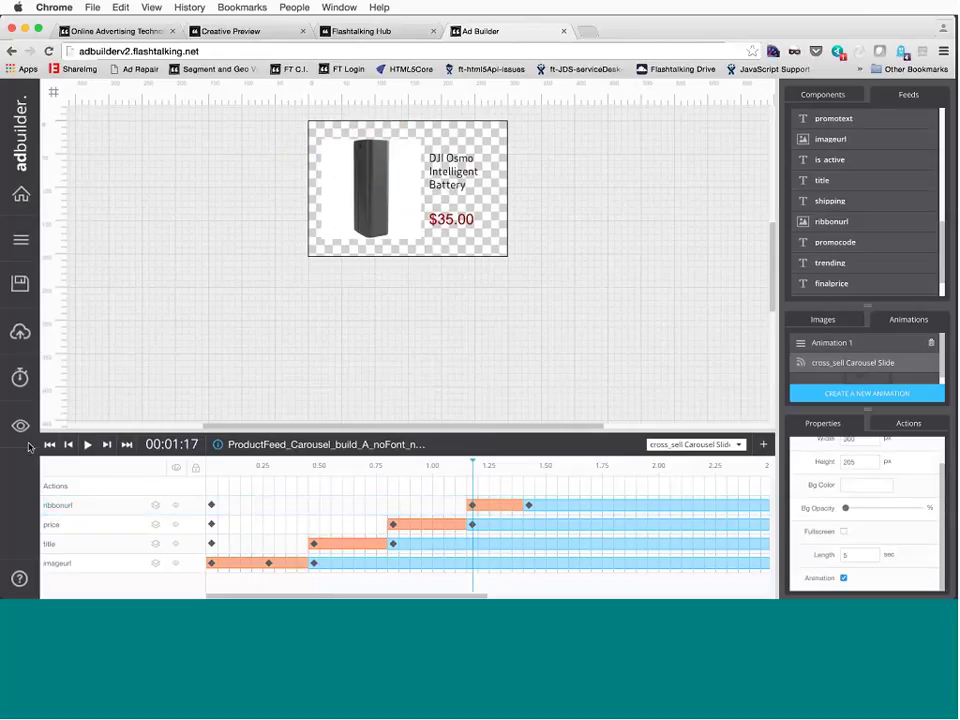
pyautogui.click(20, 284)
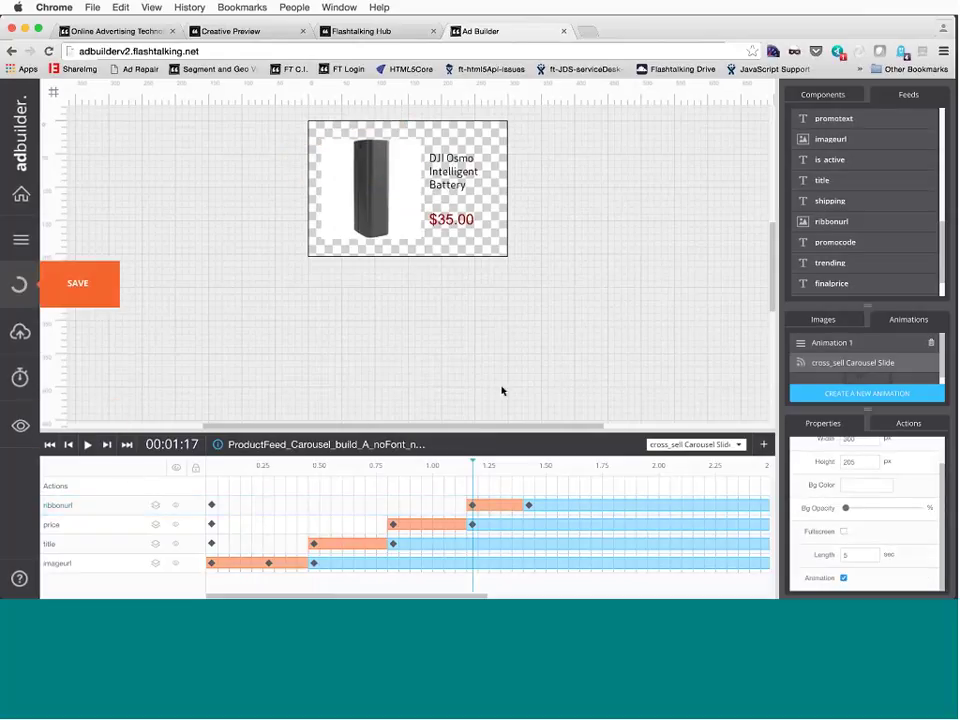
# Preview the ad from the Main Page and advance through several carousel products to check the slide animation
pyautogui.click(741, 445)
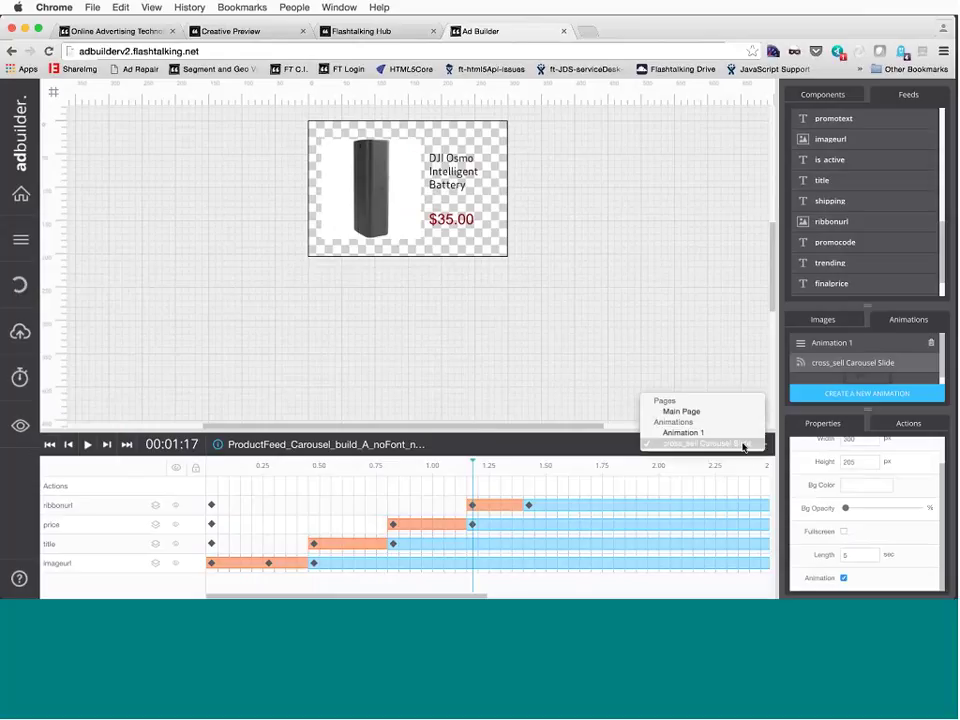
pyautogui.click(684, 413)
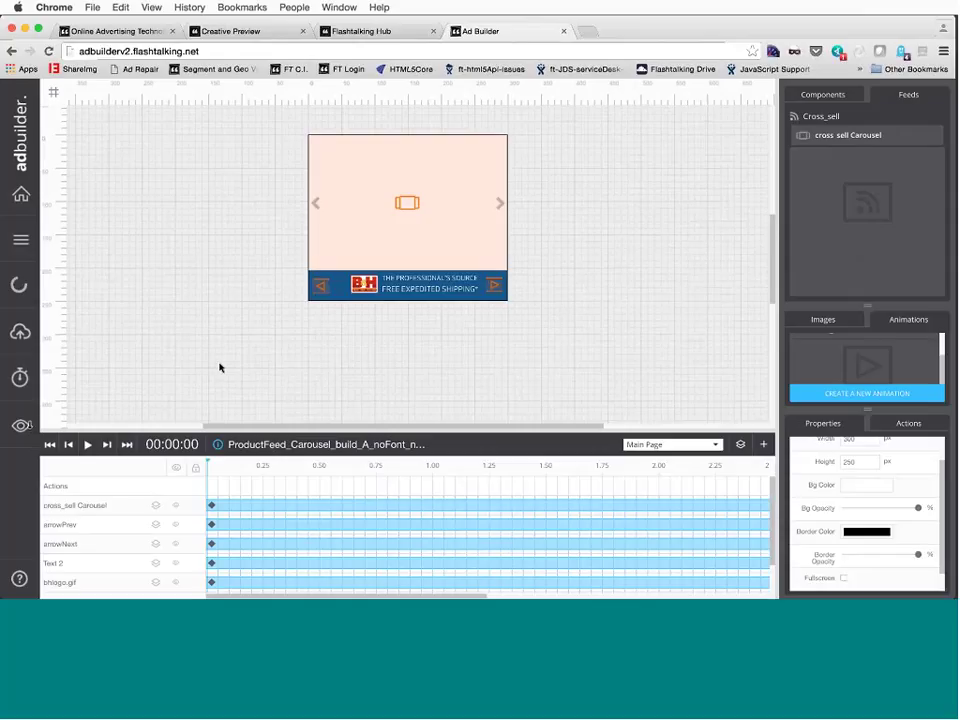
pyautogui.click(18, 426)
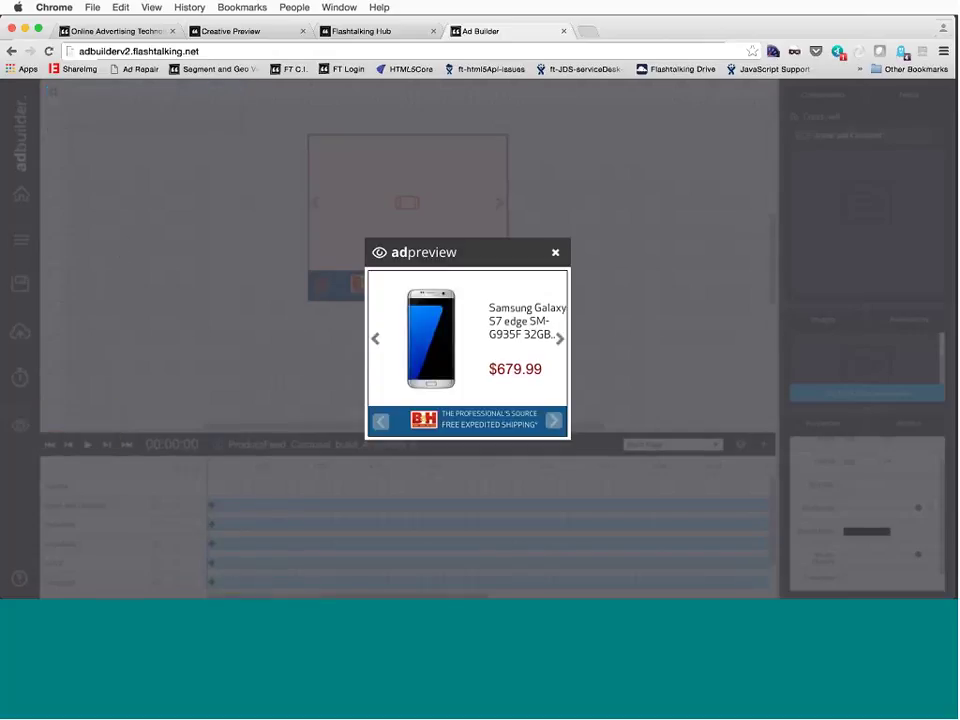
pyautogui.click(561, 339)
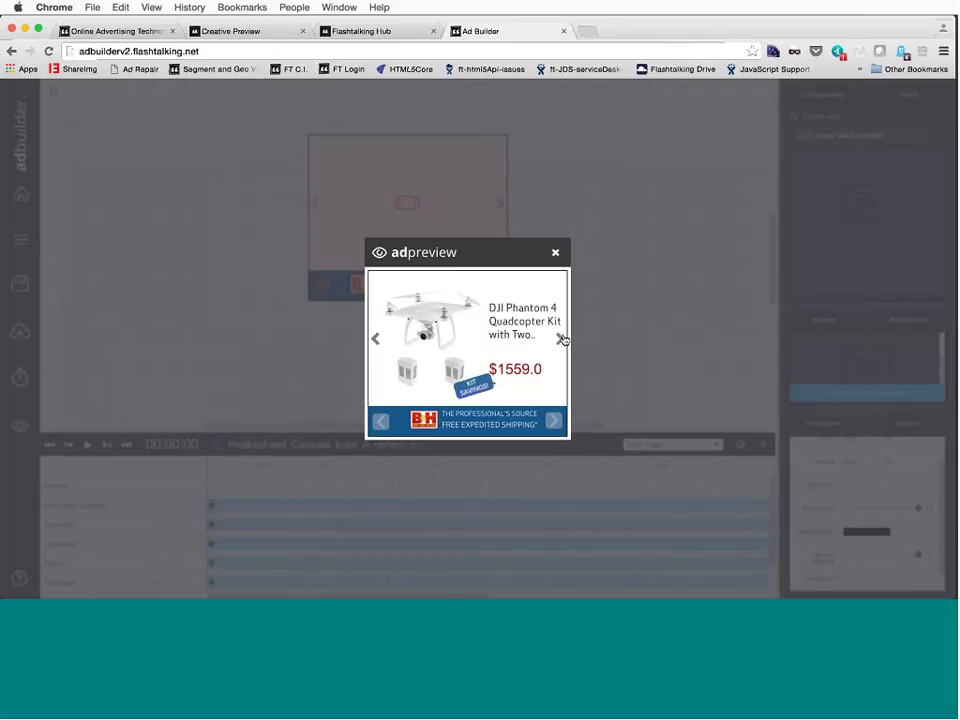
pyautogui.click(561, 339)
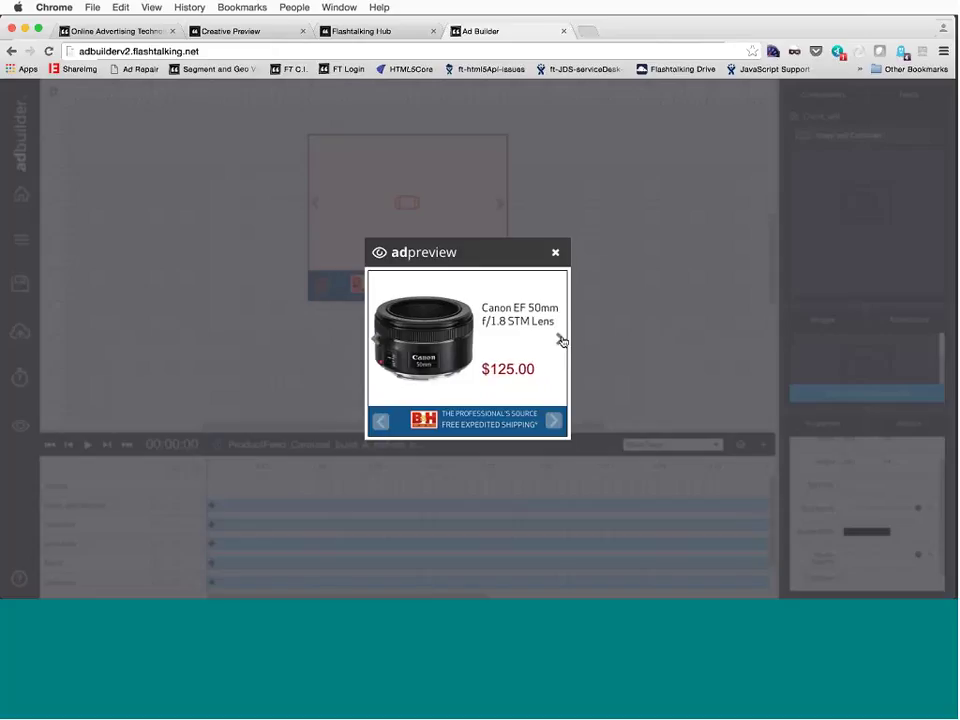
pyautogui.click(561, 339)
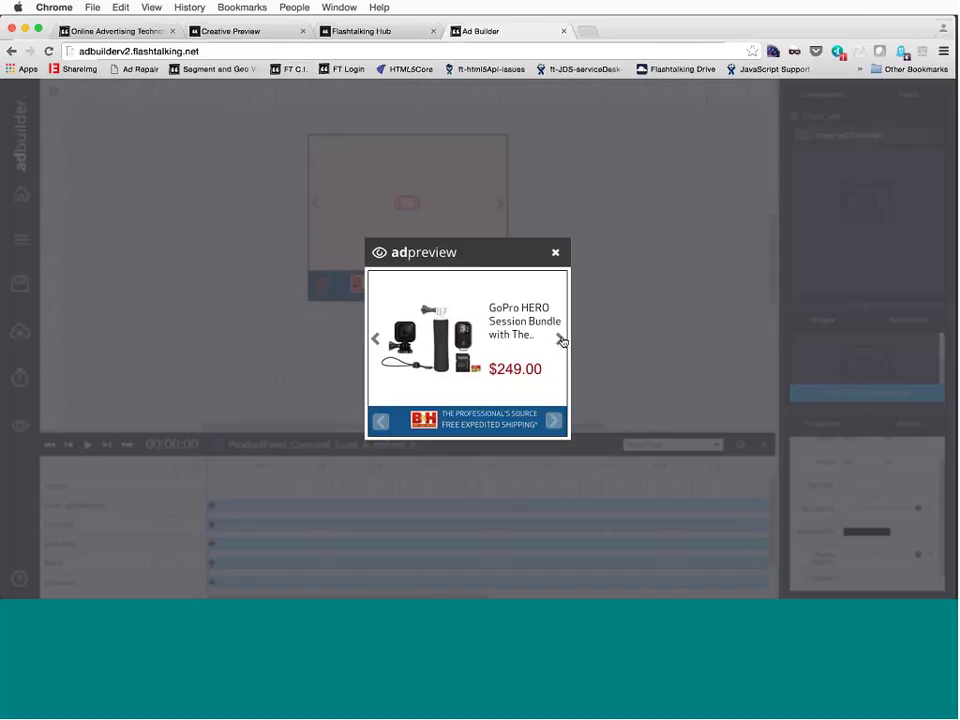
pyautogui.click(561, 339)
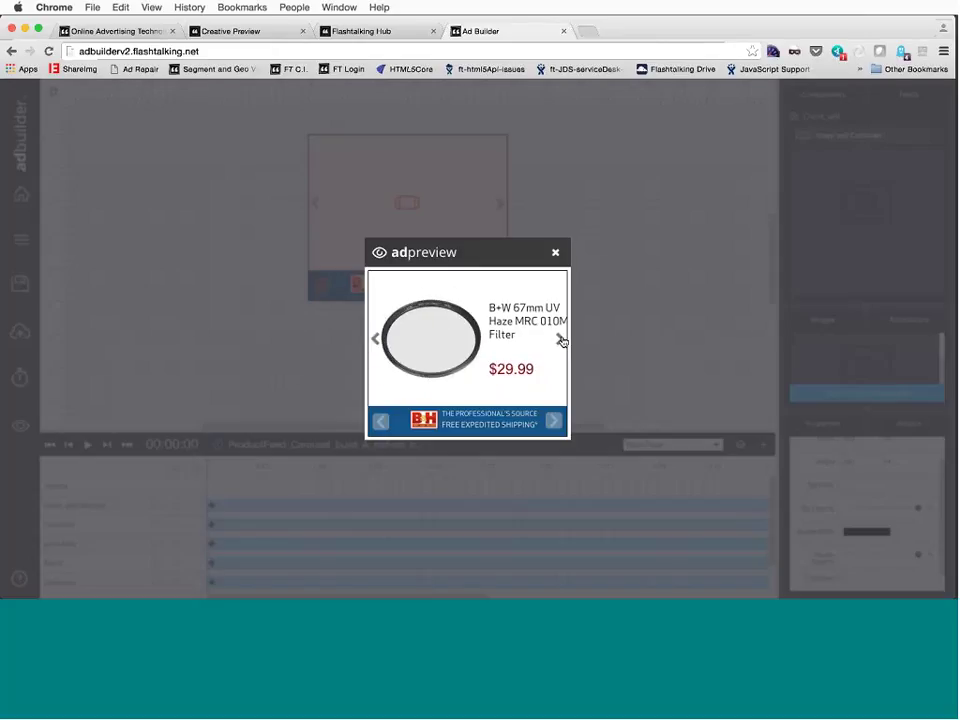
pyautogui.click(561, 340)
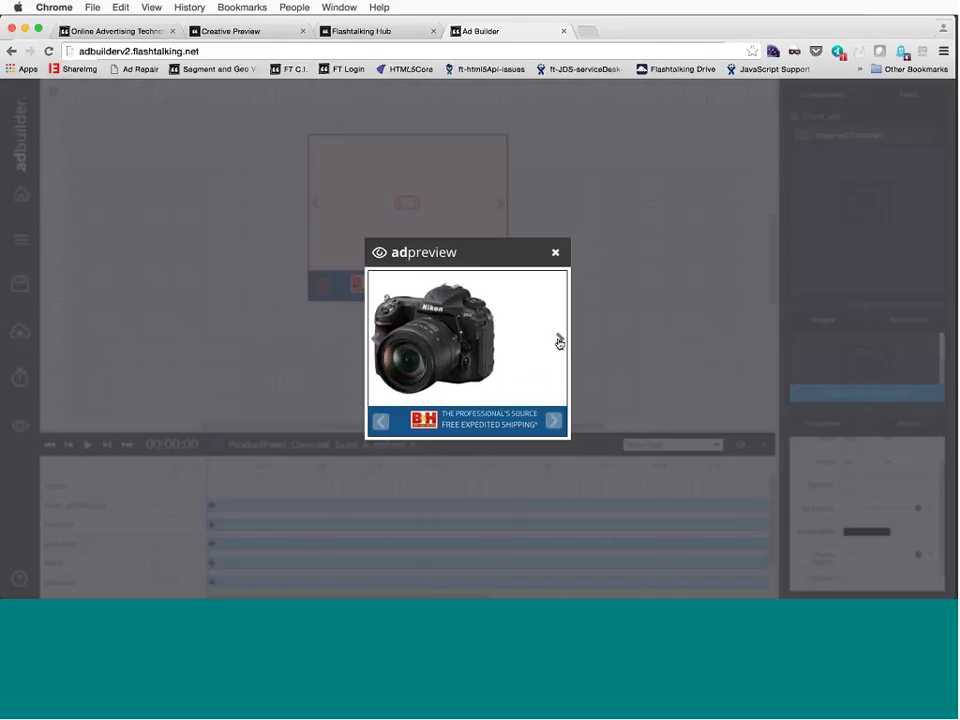
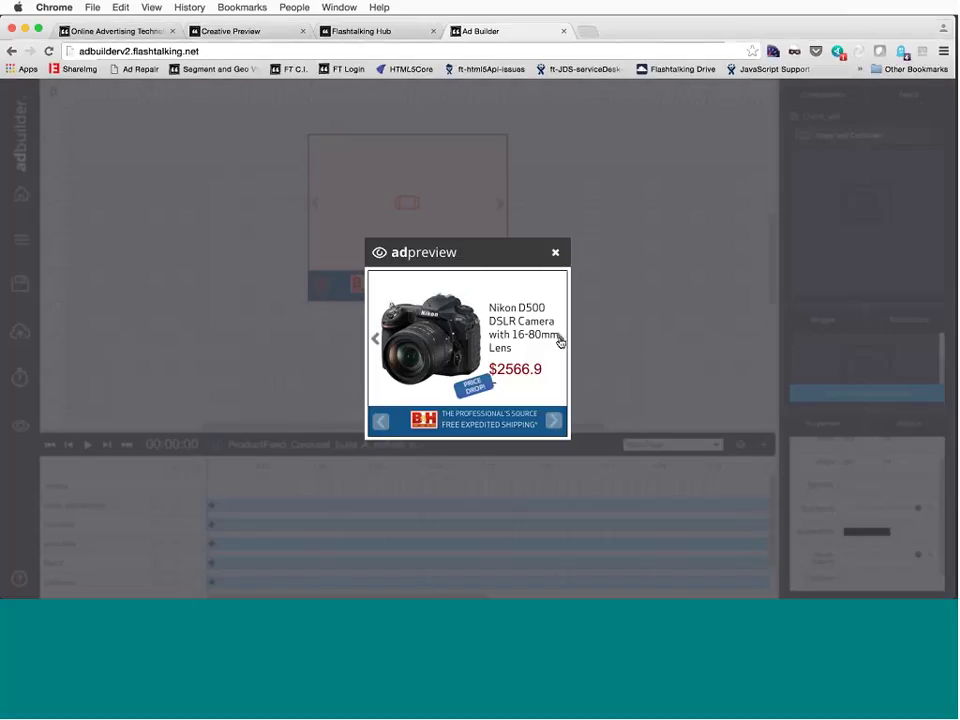
pyautogui.click(556, 254)
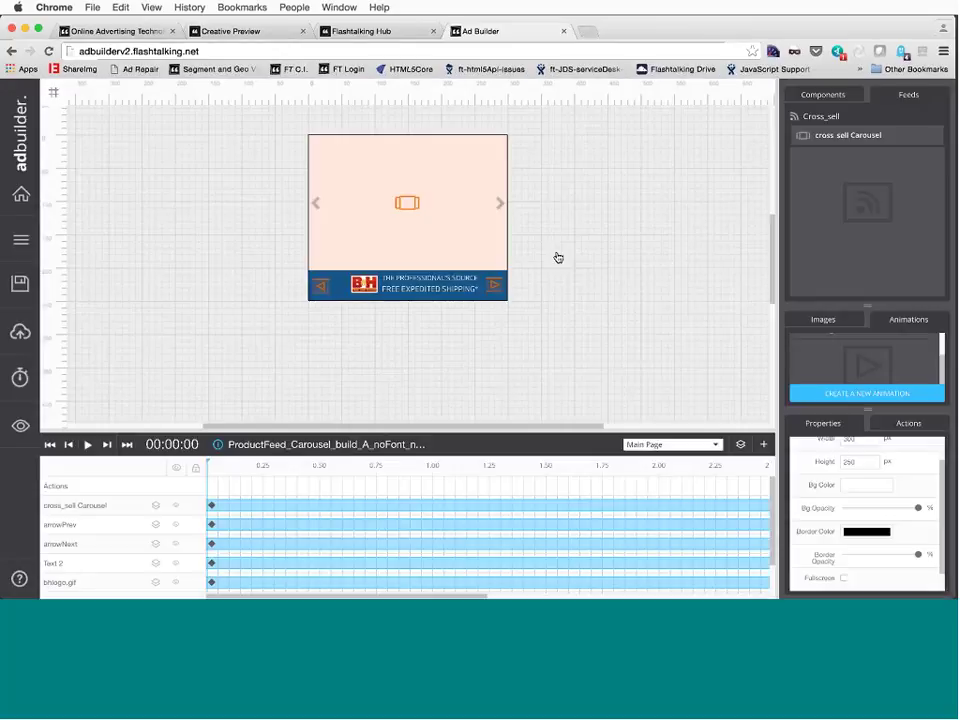
# In the cross_sell carousel slide, widen the price text box at its 1.17 s and 0.82 s keyframes
pyautogui.click(435, 236)
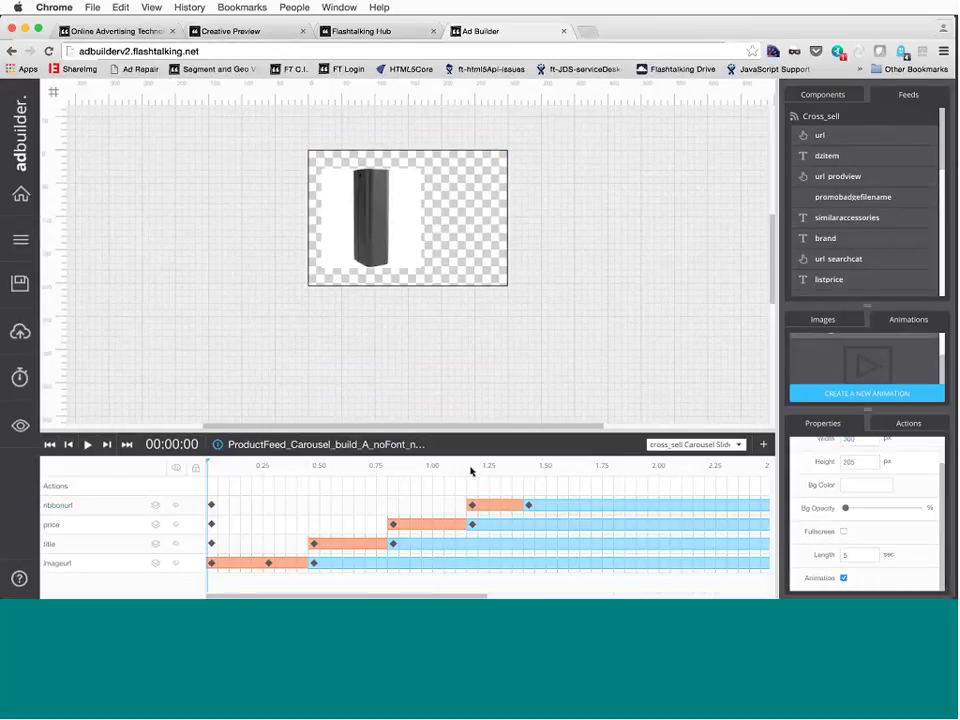
pyautogui.click(471, 470)
pyautogui.click(487, 256)
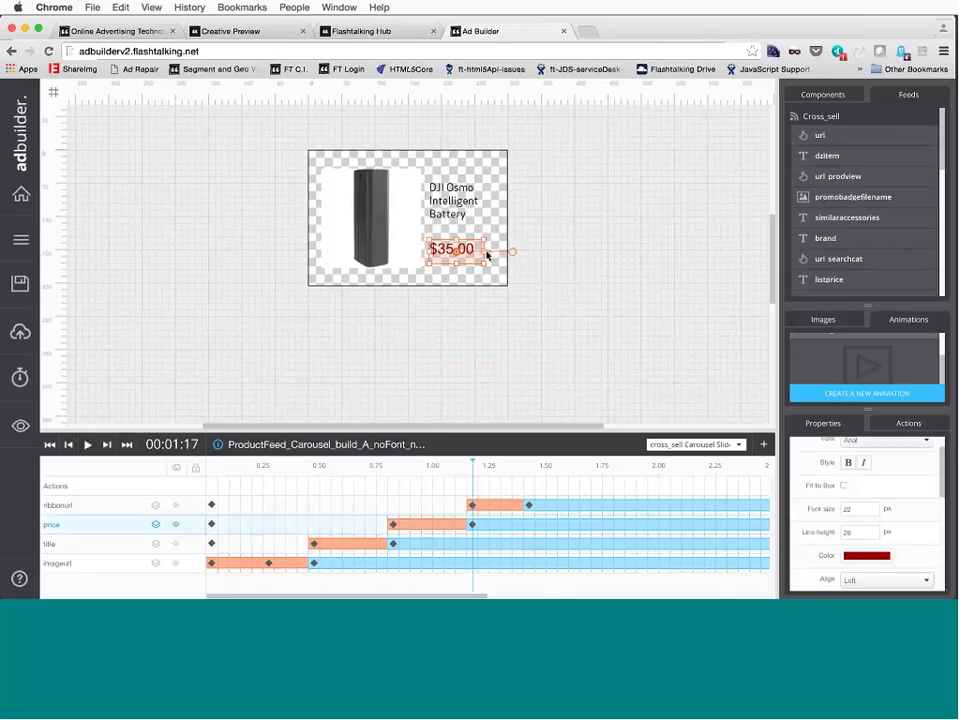
pyautogui.moveTo(486, 252); pyautogui.dragTo(495, 252)
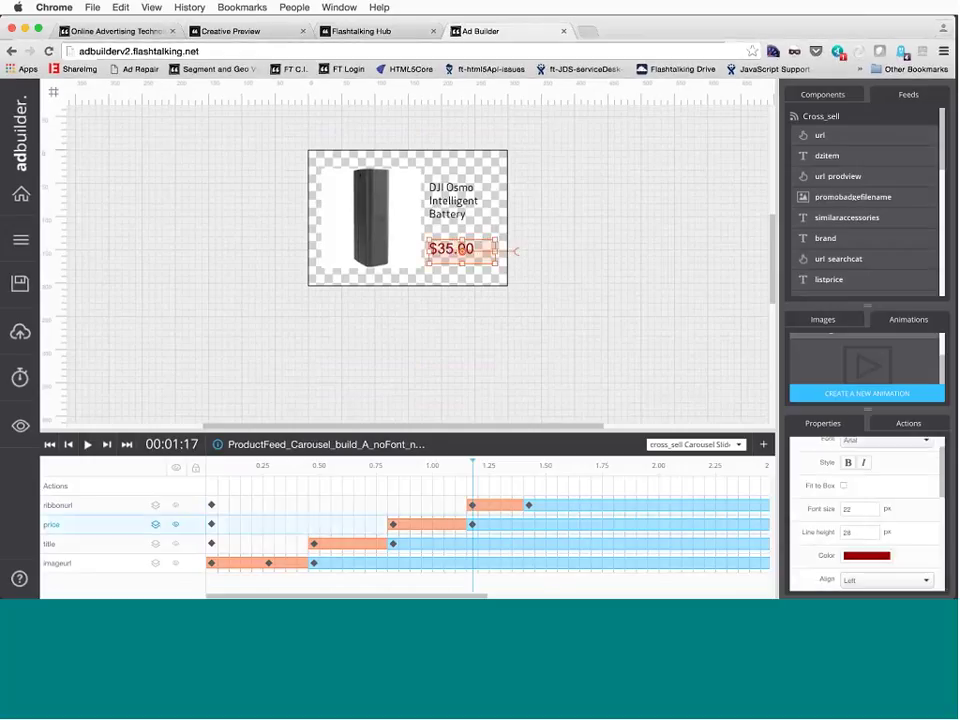
pyautogui.click(393, 524)
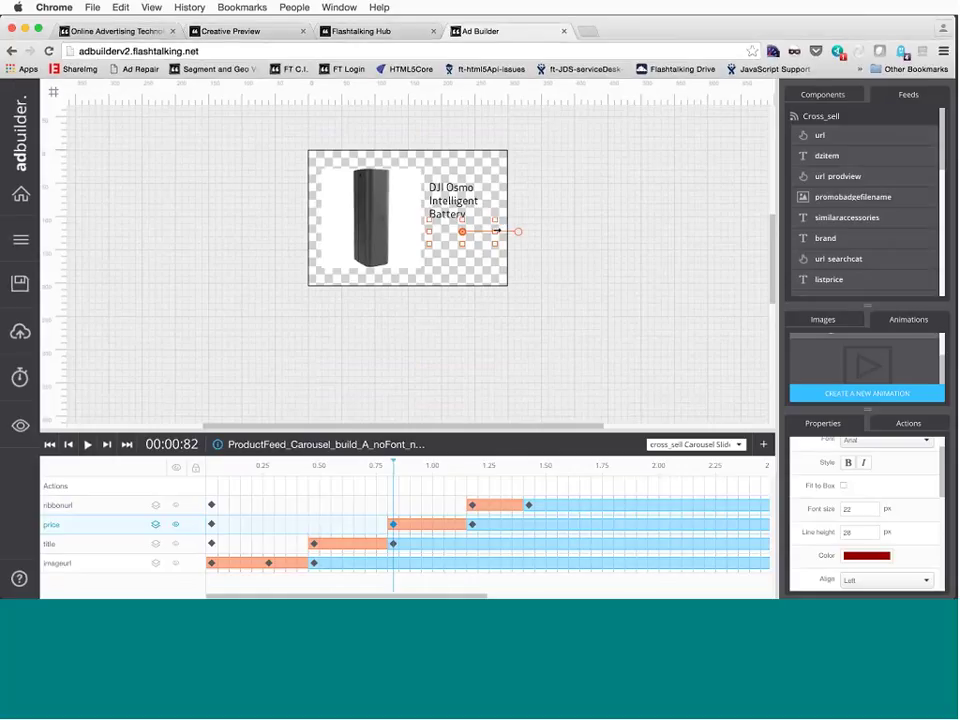
pyautogui.moveTo(496, 231); pyautogui.dragTo(505, 231)
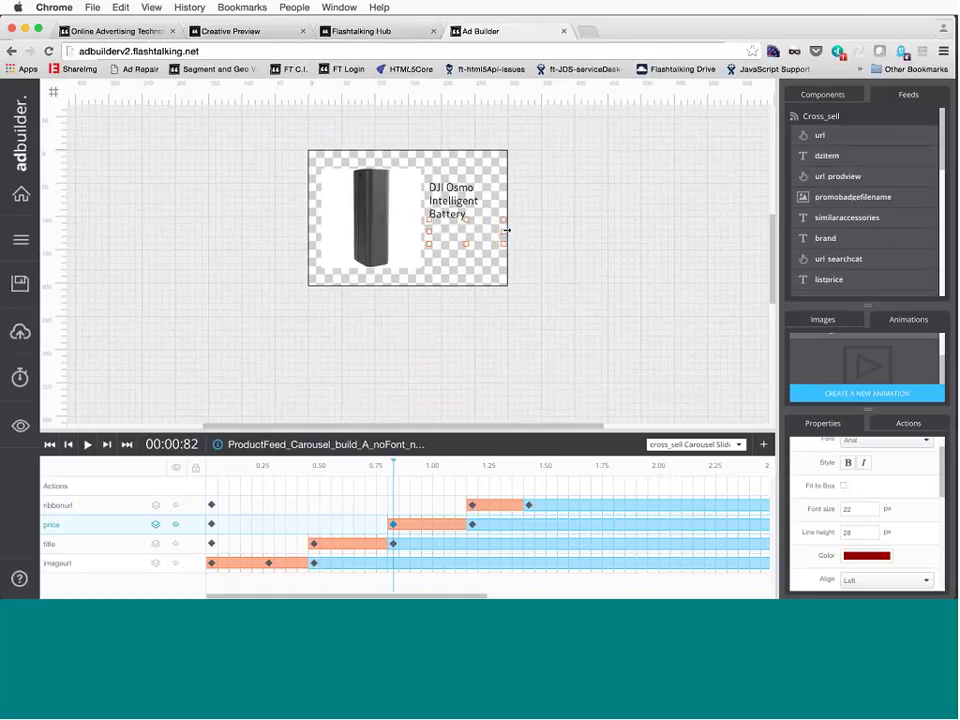
# On the Main Page, turn off Show Controls for the cross_sell Carousel
pyautogui.click(740, 446)
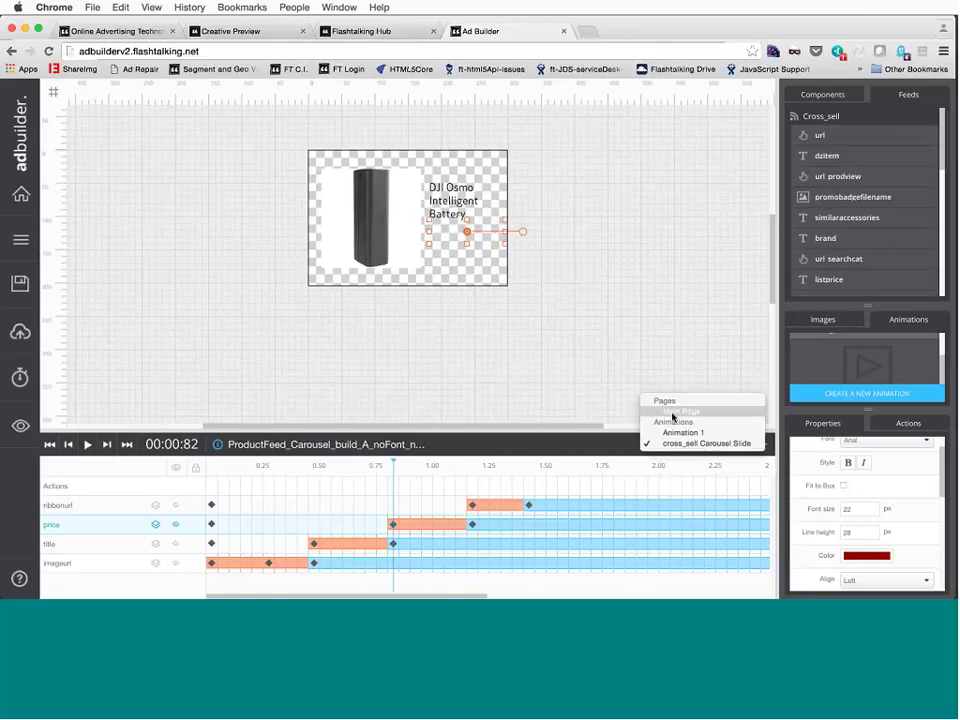
pyautogui.click(671, 422)
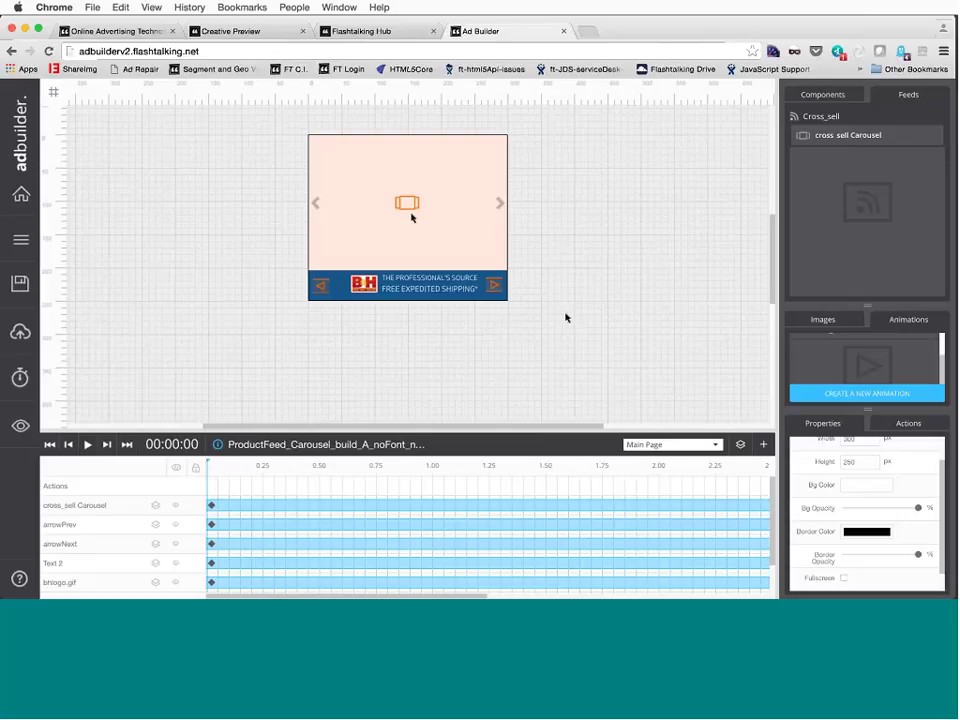
pyautogui.click(411, 217)
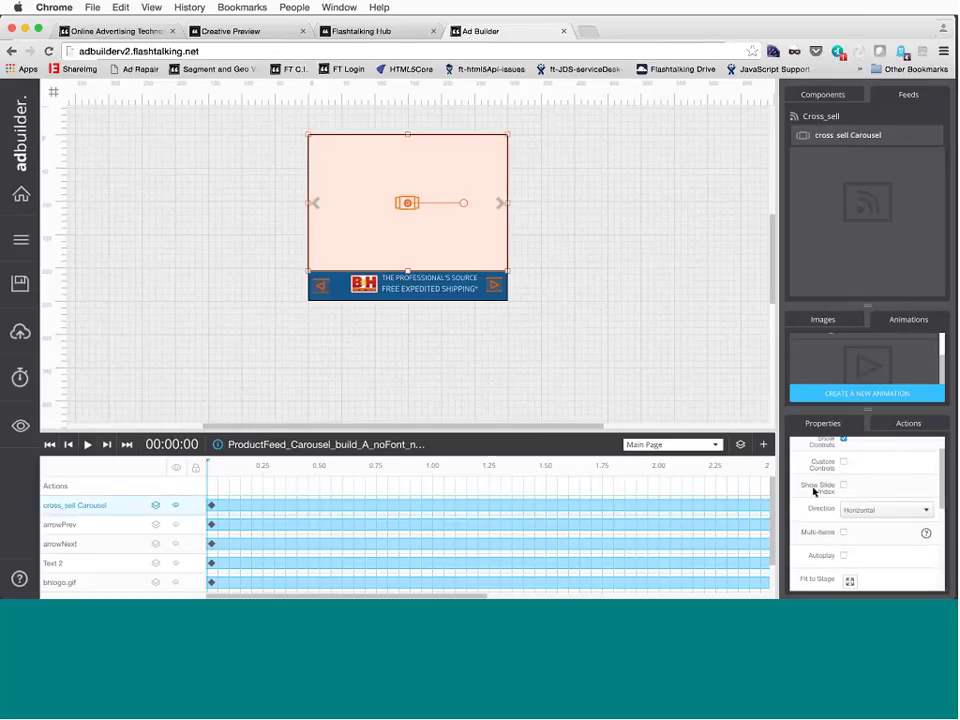
pyautogui.scroll(1, 814, 490)
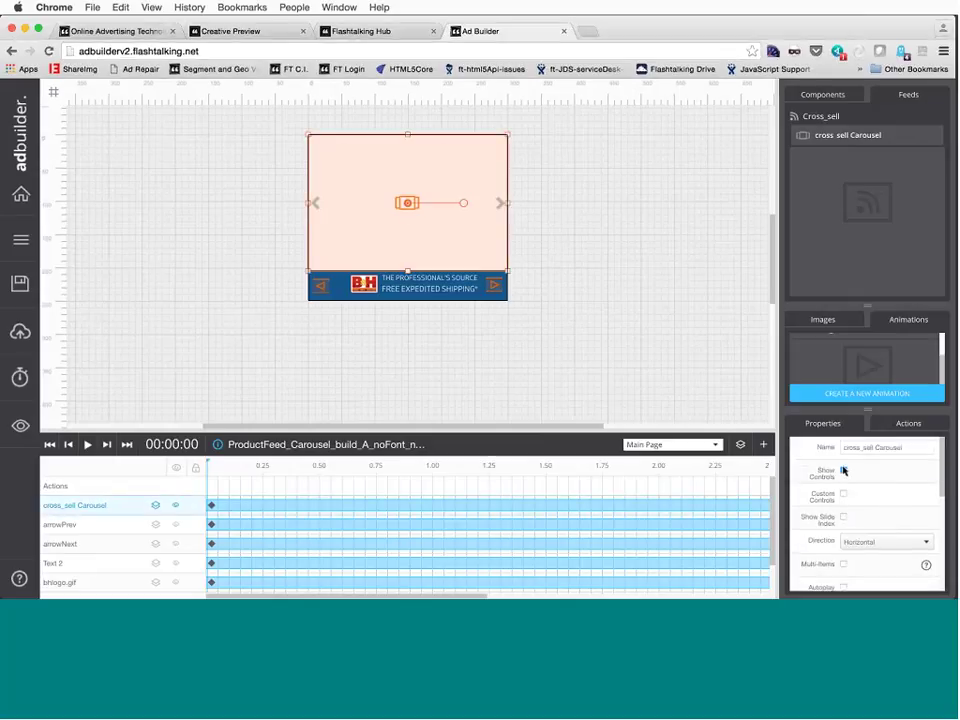
pyautogui.click(634, 274)
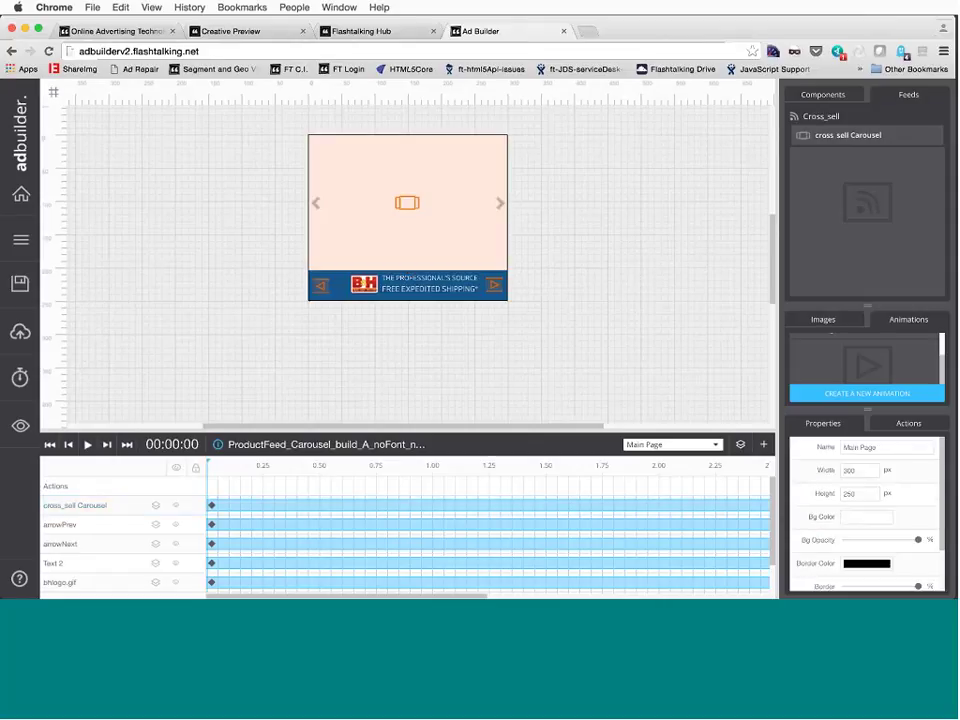
# Add an action that makes a click of arrowNext go to the next slide on the cross_sell Carousel
pyautogui.click(491, 288)
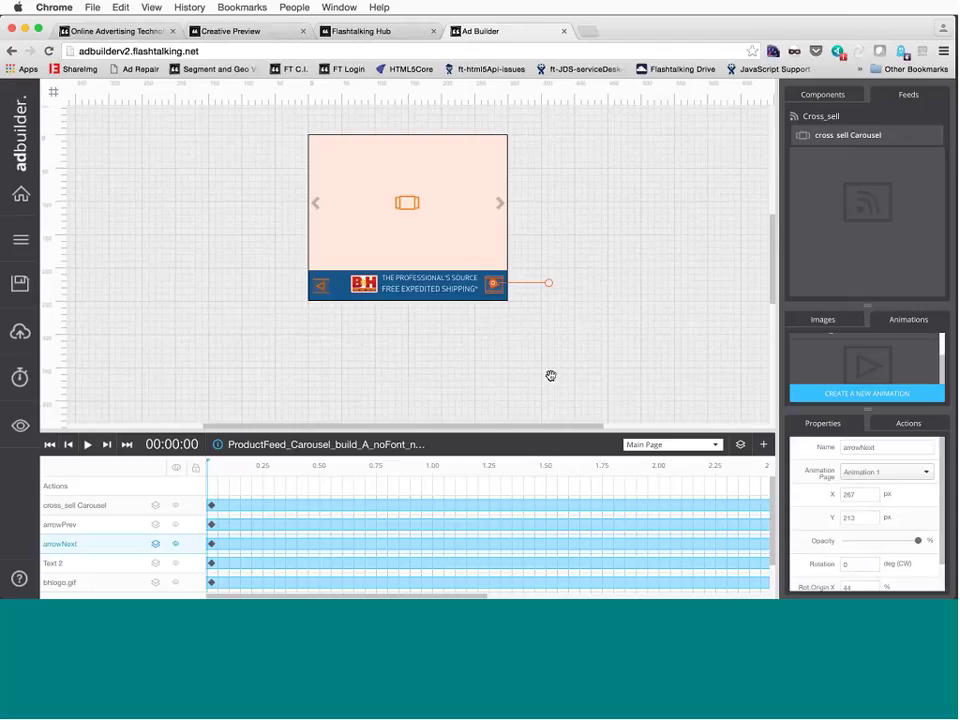
pyautogui.click(911, 423)
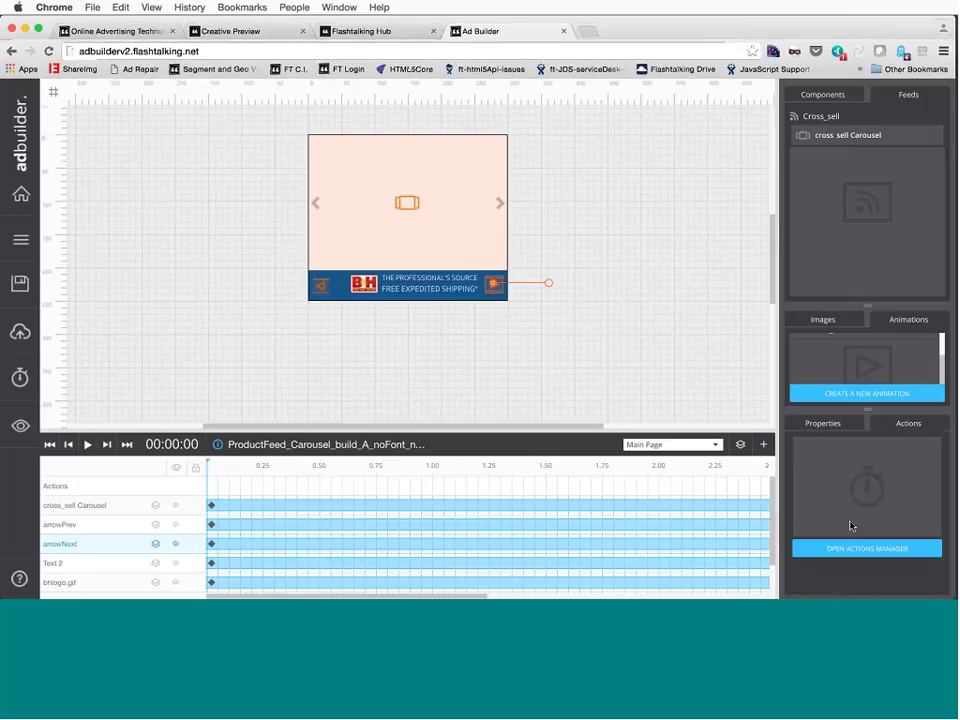
pyautogui.click(868, 549)
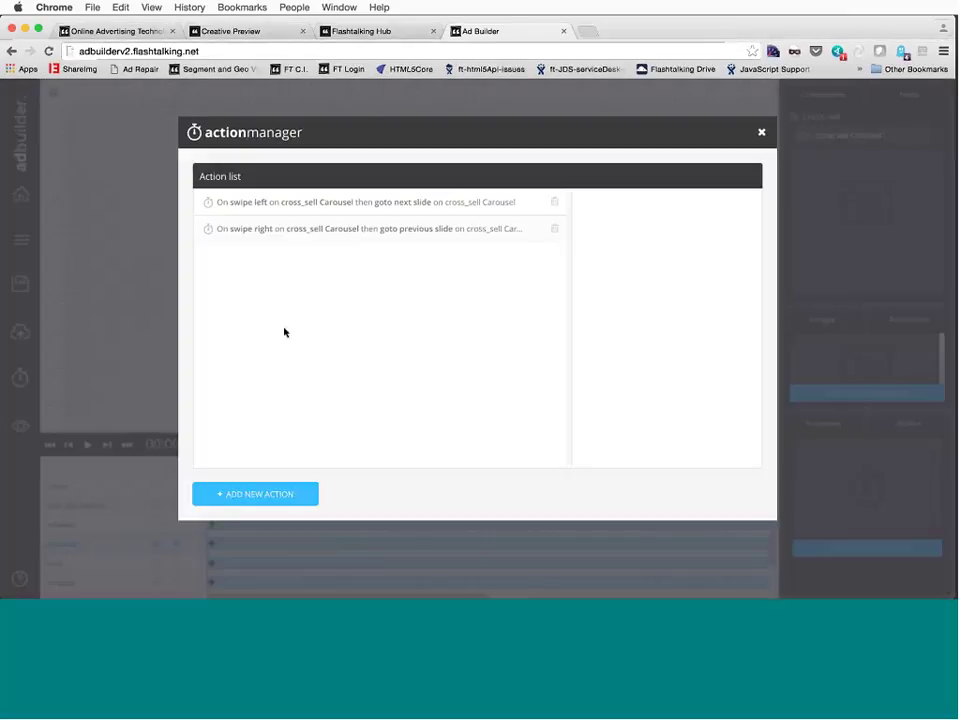
pyautogui.click(256, 492)
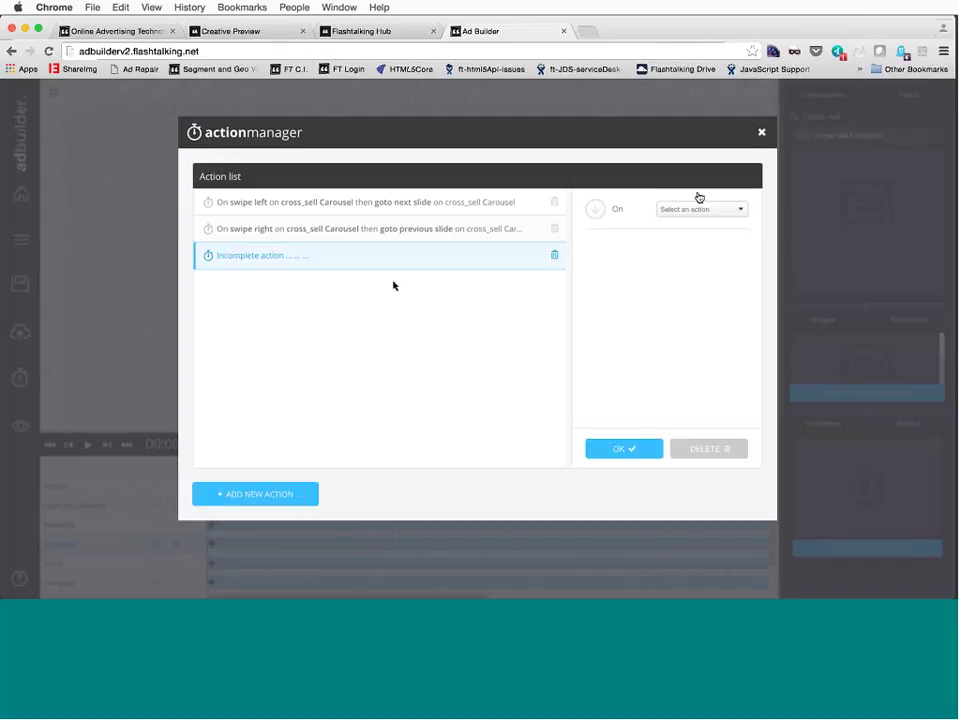
pyautogui.click(690, 212)
pyautogui.click(689, 218)
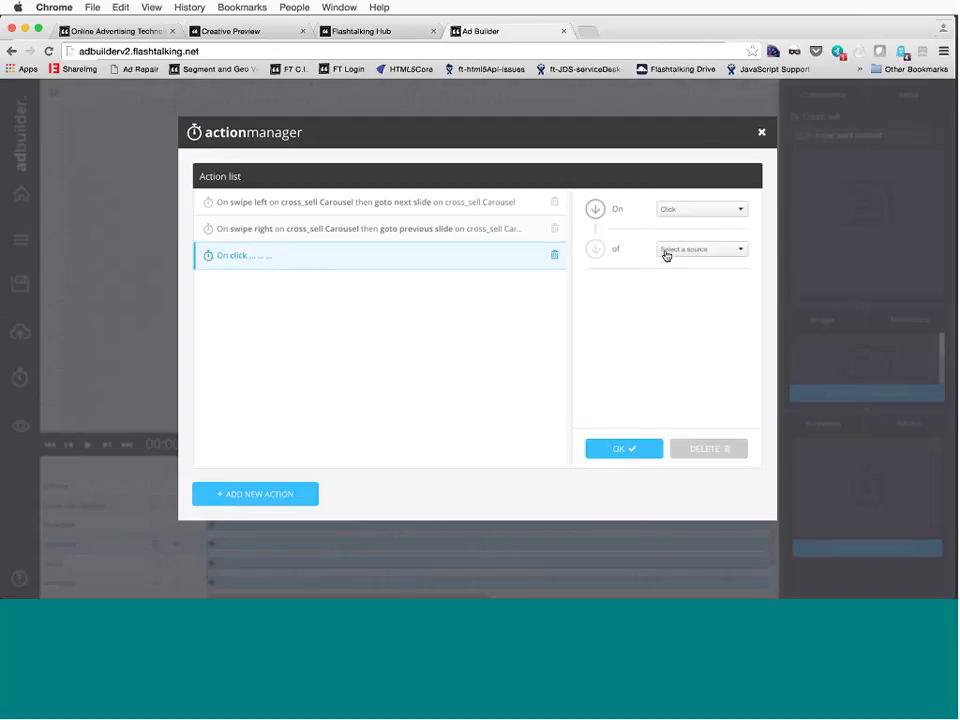
pyautogui.click(666, 252)
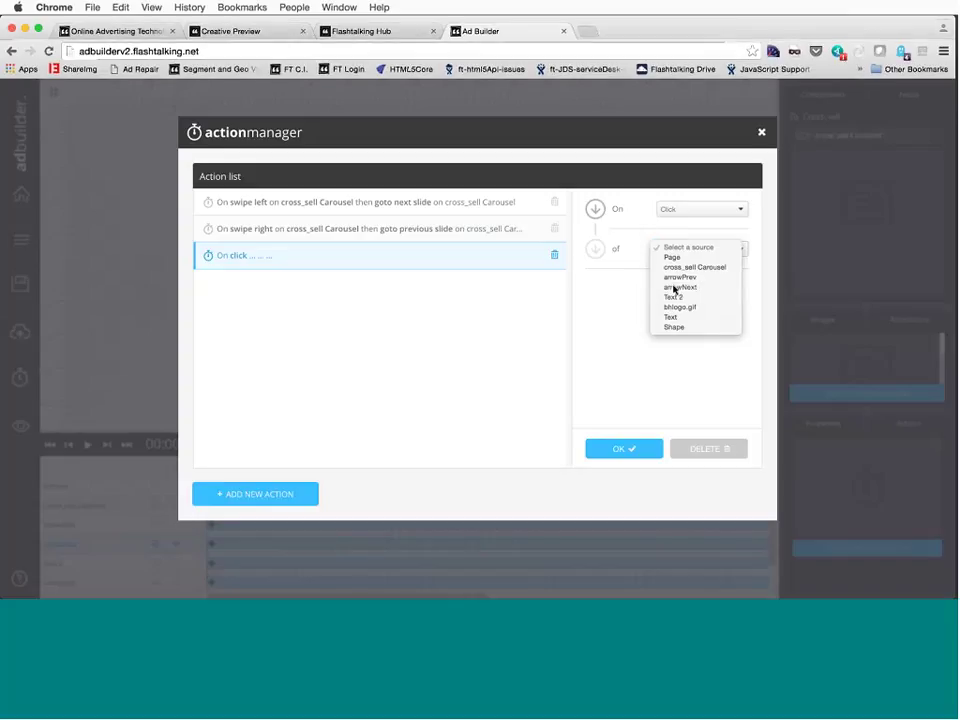
pyautogui.click(673, 287)
pyautogui.click(679, 289)
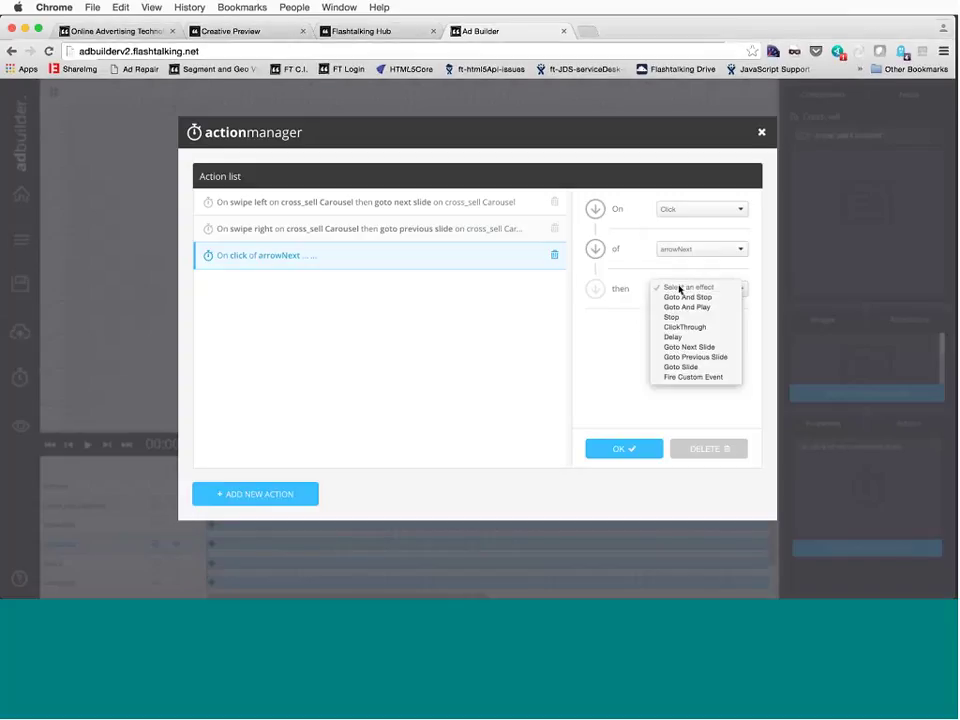
pyautogui.click(696, 348)
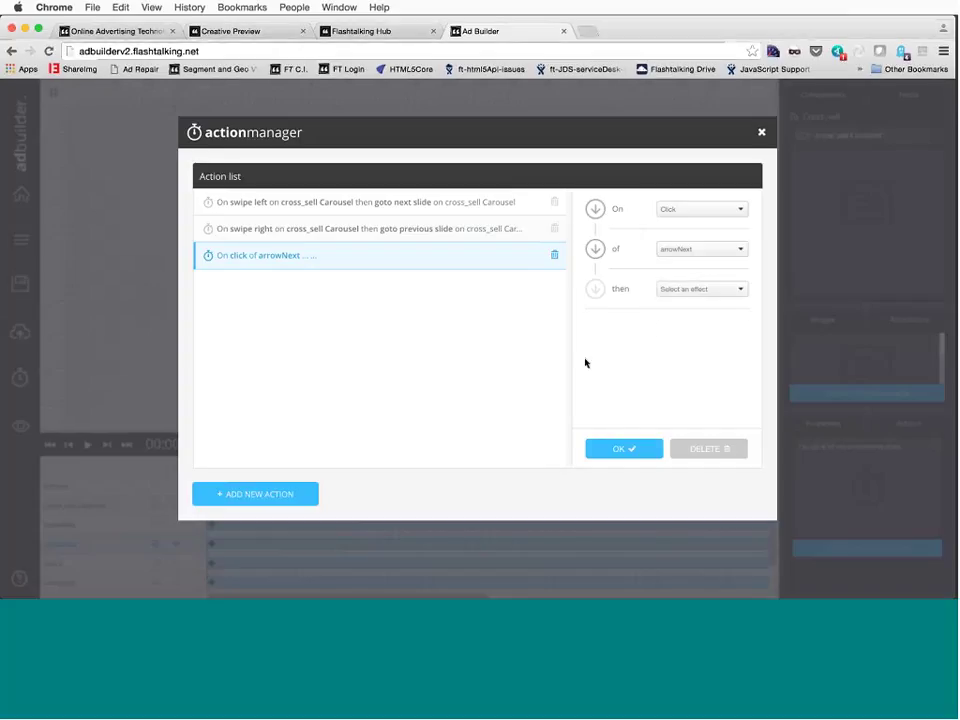
pyautogui.click(685, 333)
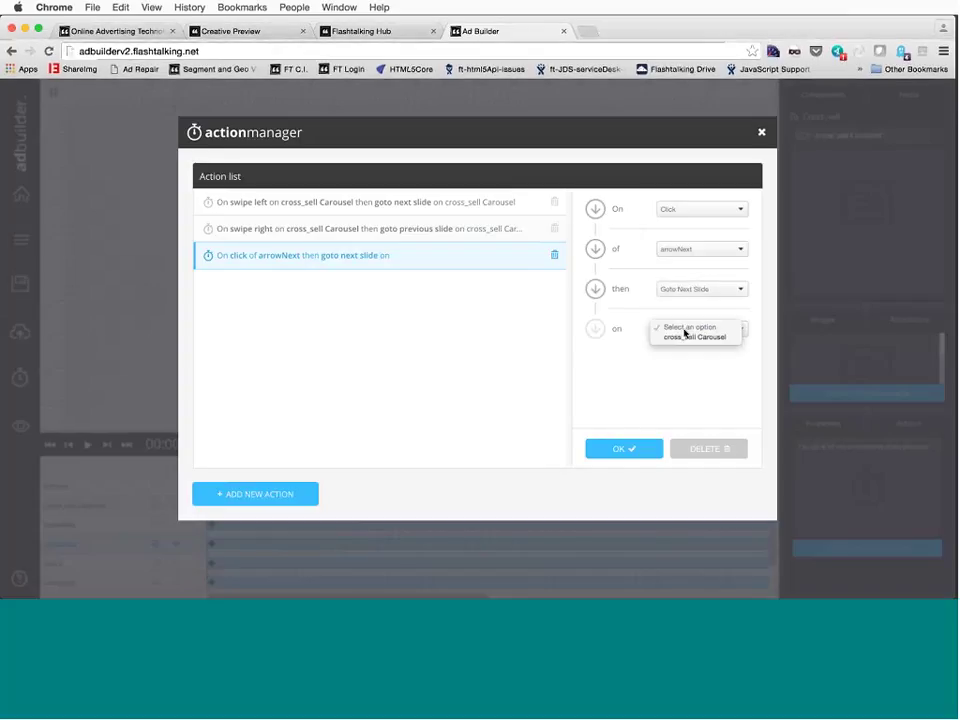
pyautogui.click(691, 338)
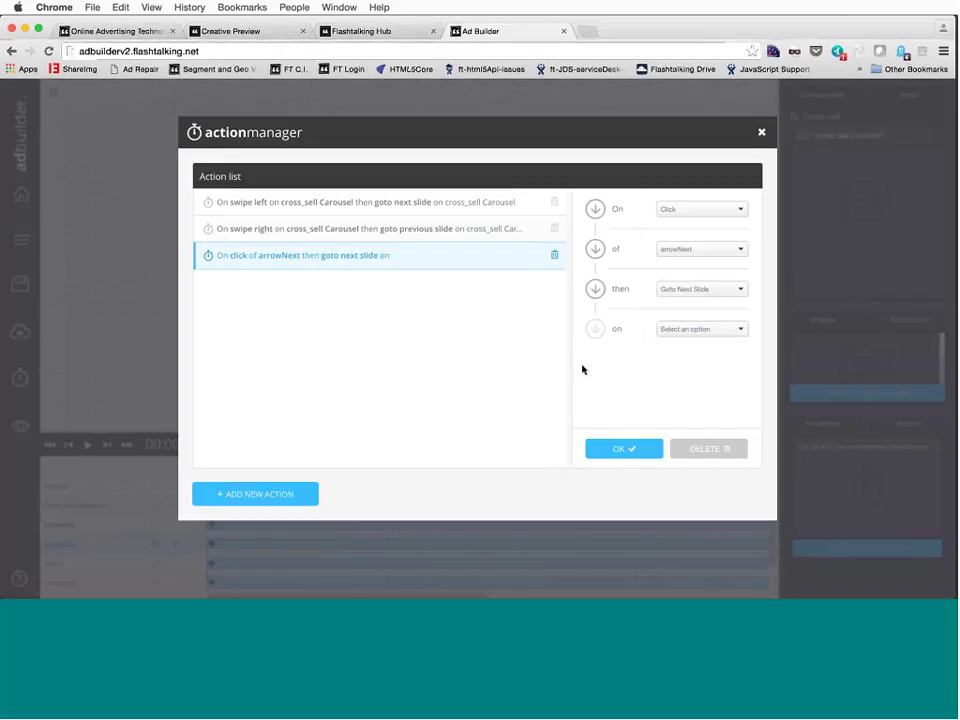
pyautogui.click(626, 448)
# Add an action that makes a click of arrowPrev go to the previous slide on the cross_sell Carousel, and save the ad
pyautogui.click(268, 496)
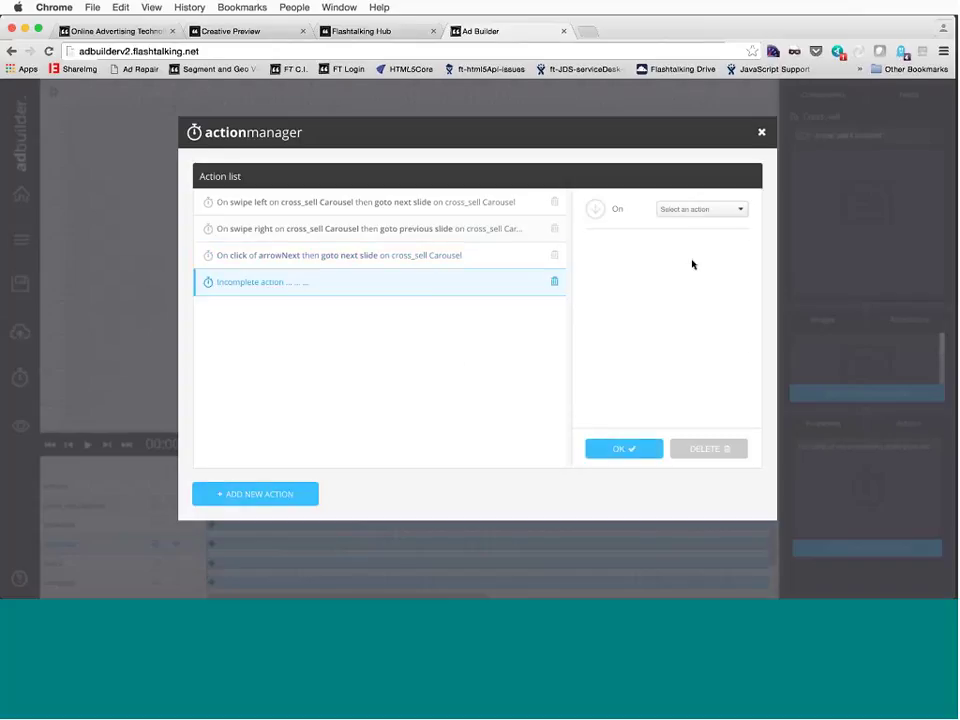
pyautogui.click(673, 212)
pyautogui.click(668, 278)
pyautogui.click(688, 247)
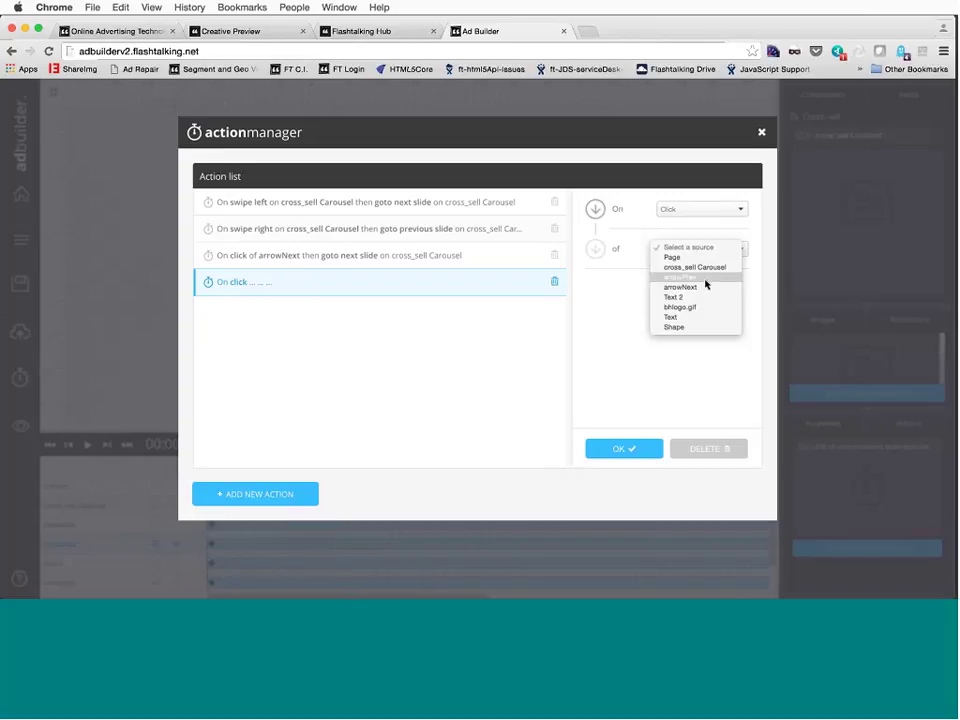
pyautogui.click(705, 281)
pyautogui.click(683, 288)
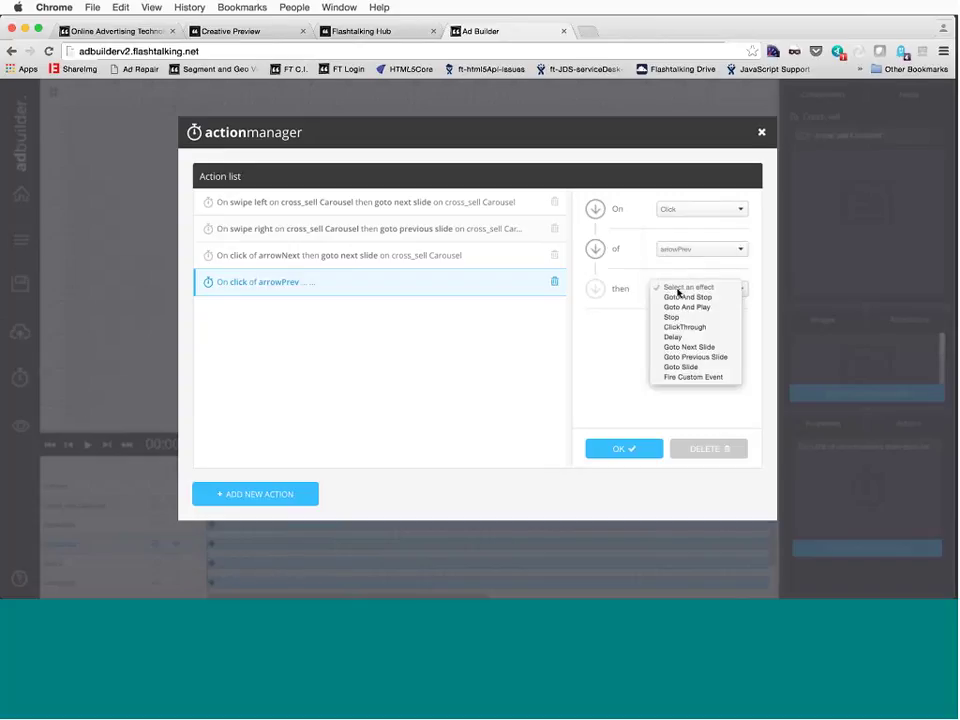
pyautogui.click(713, 357)
pyautogui.click(701, 330)
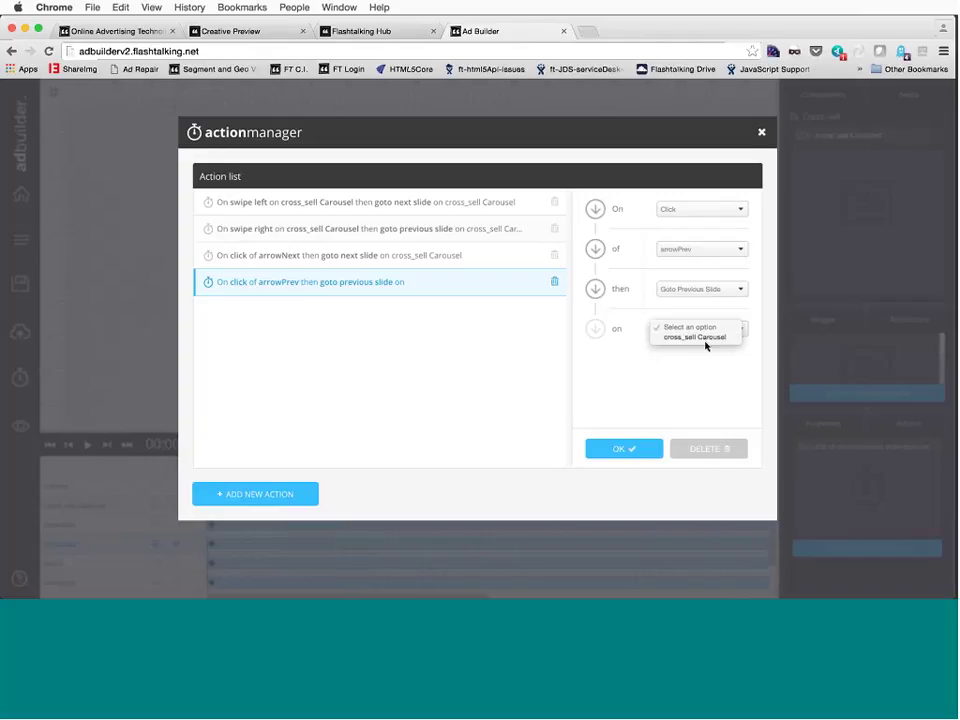
pyautogui.click(704, 338)
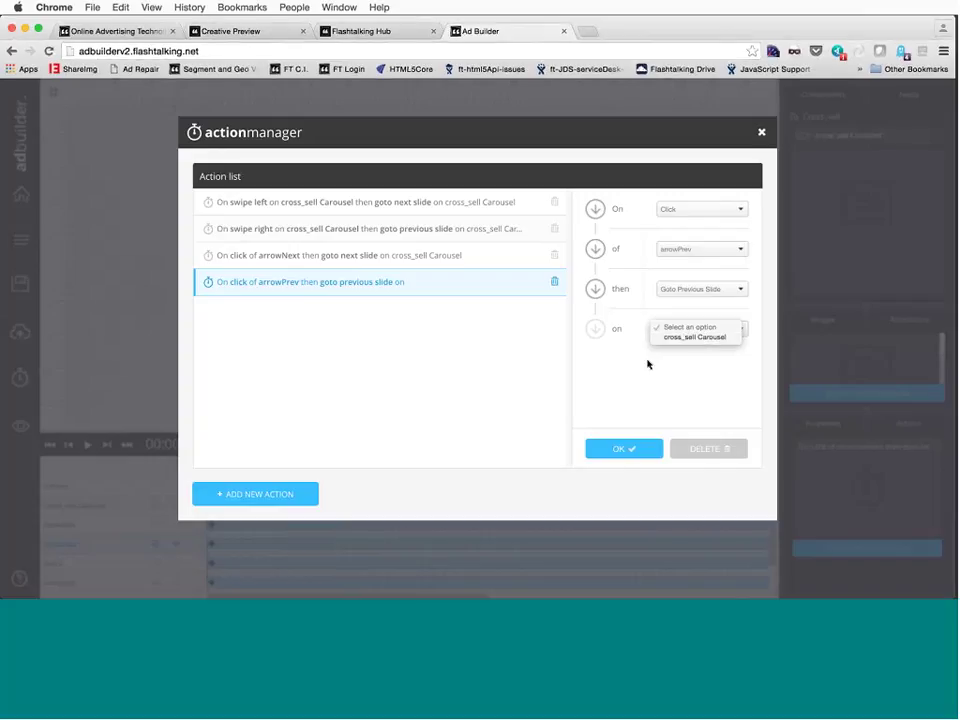
pyautogui.click(617, 449)
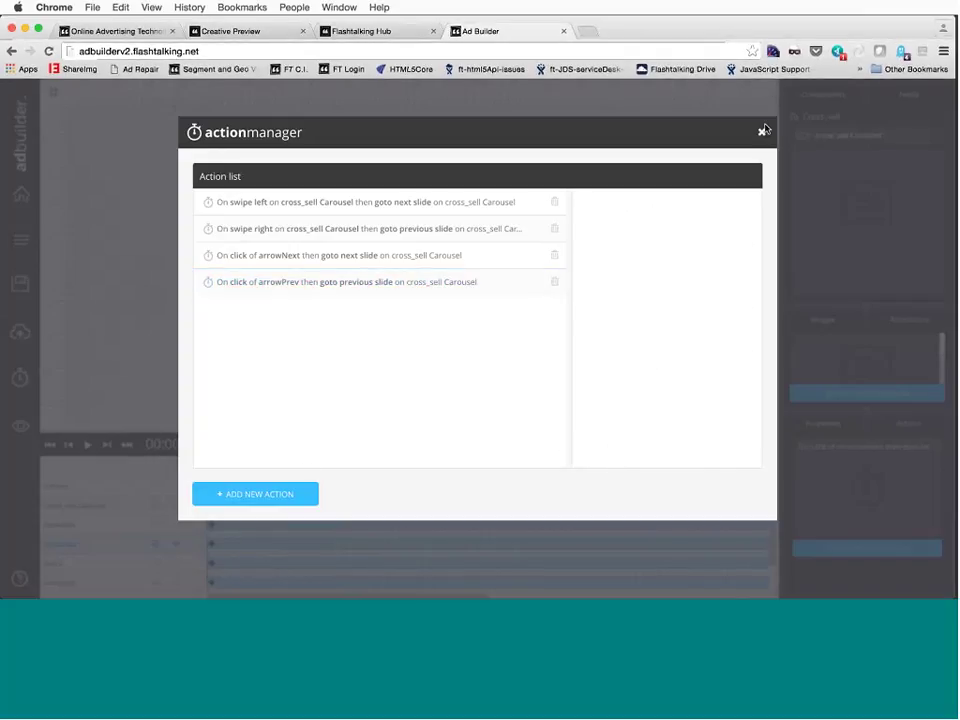
pyautogui.click(762, 131)
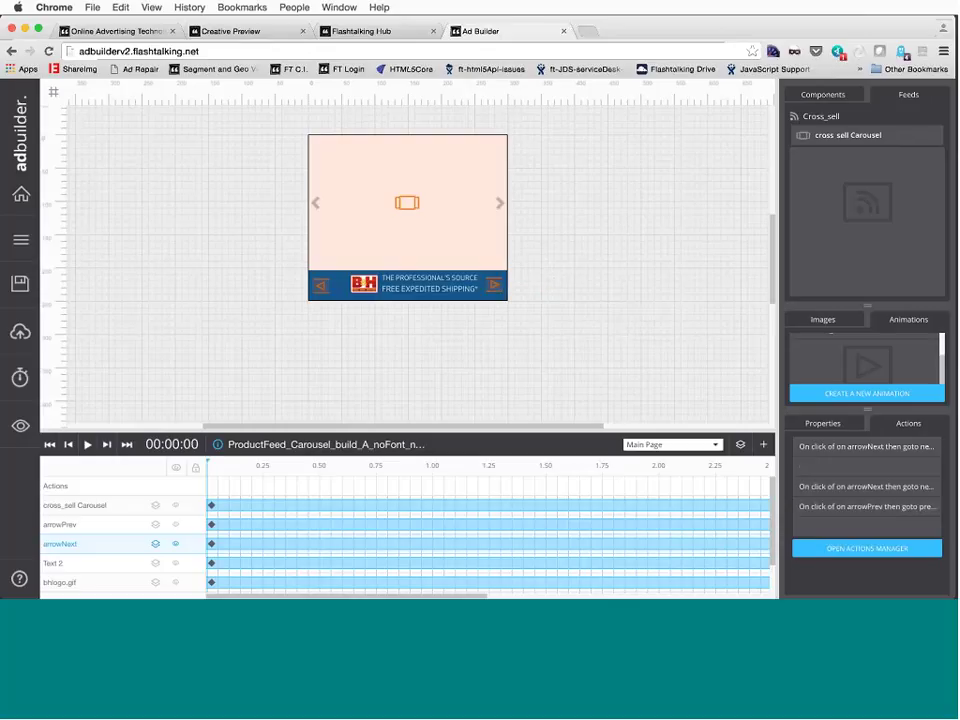
pyautogui.click(19, 283)
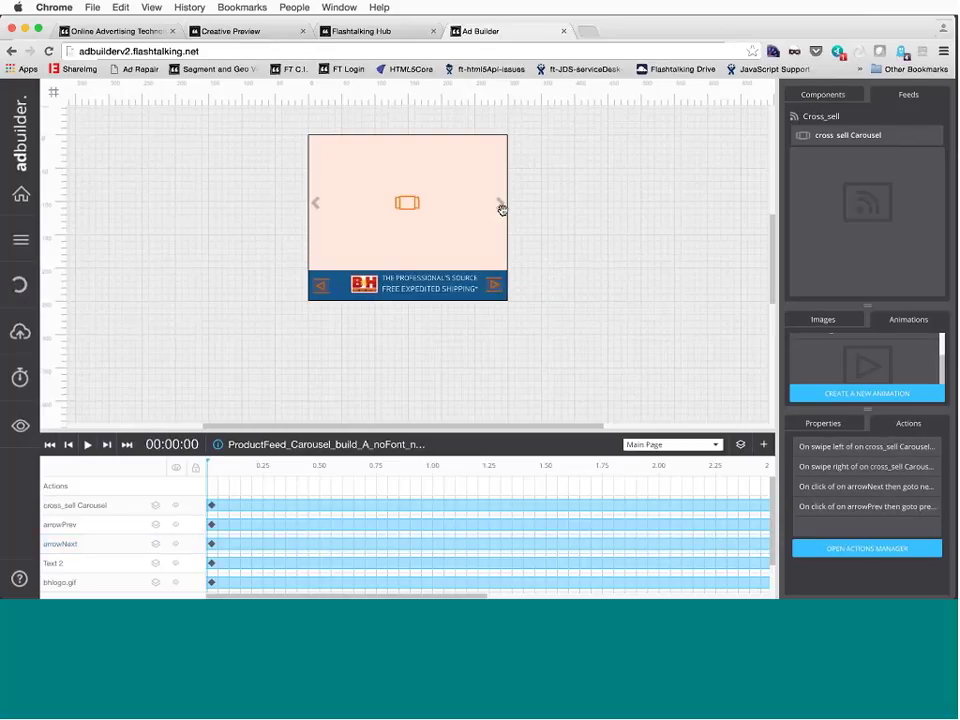
# Preview the ad and test the footer arrows by advancing two products and going back one
pyautogui.click(19, 427)
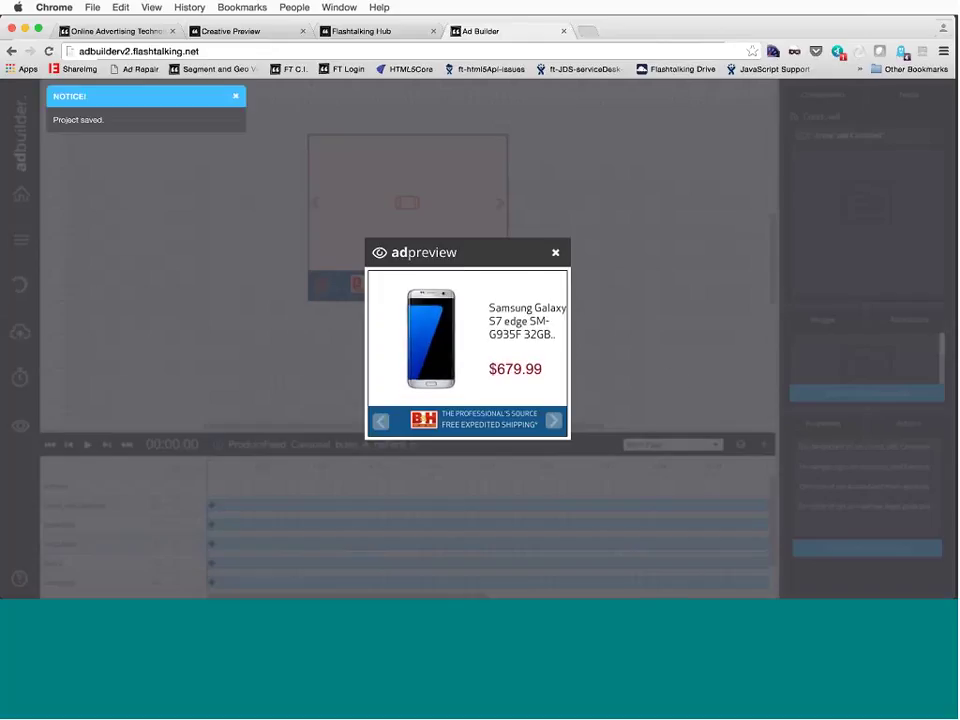
pyautogui.click(555, 422)
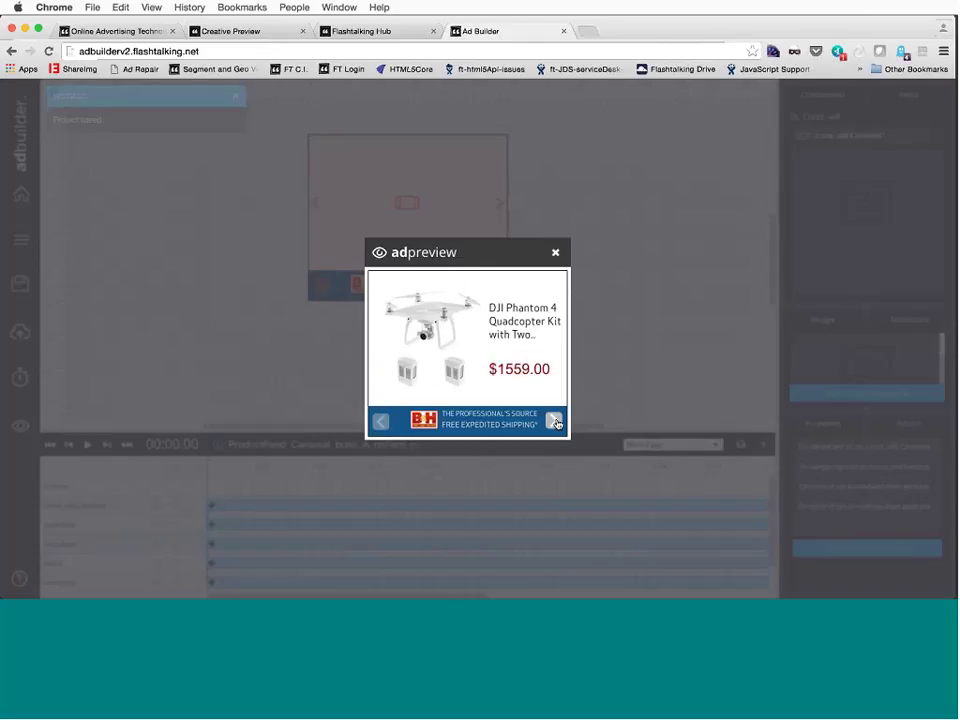
pyautogui.click(555, 422)
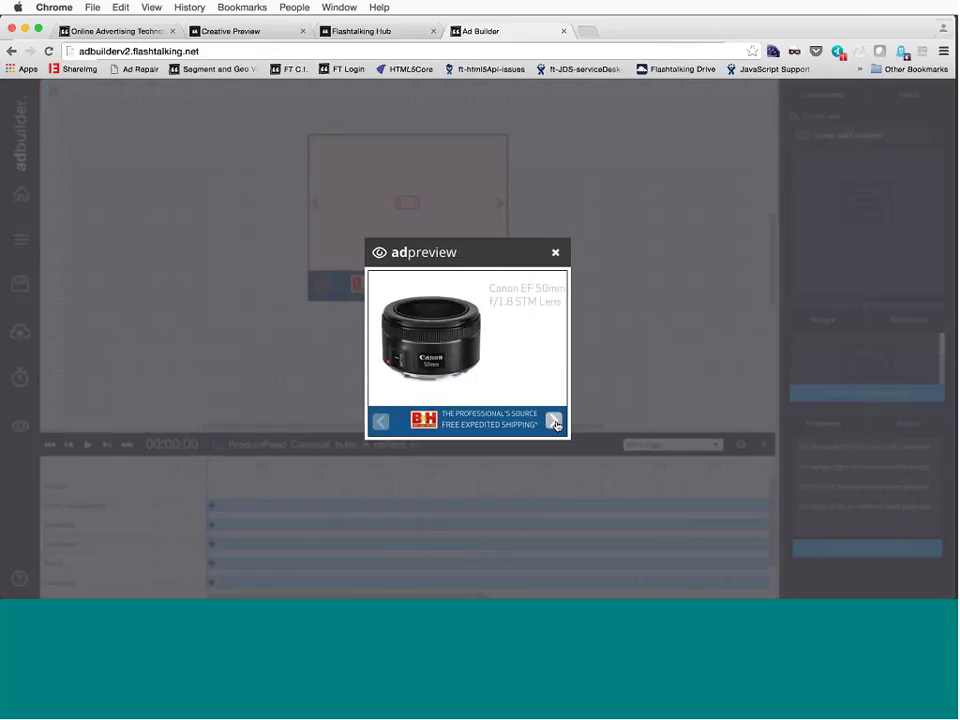
pyautogui.click(383, 422)
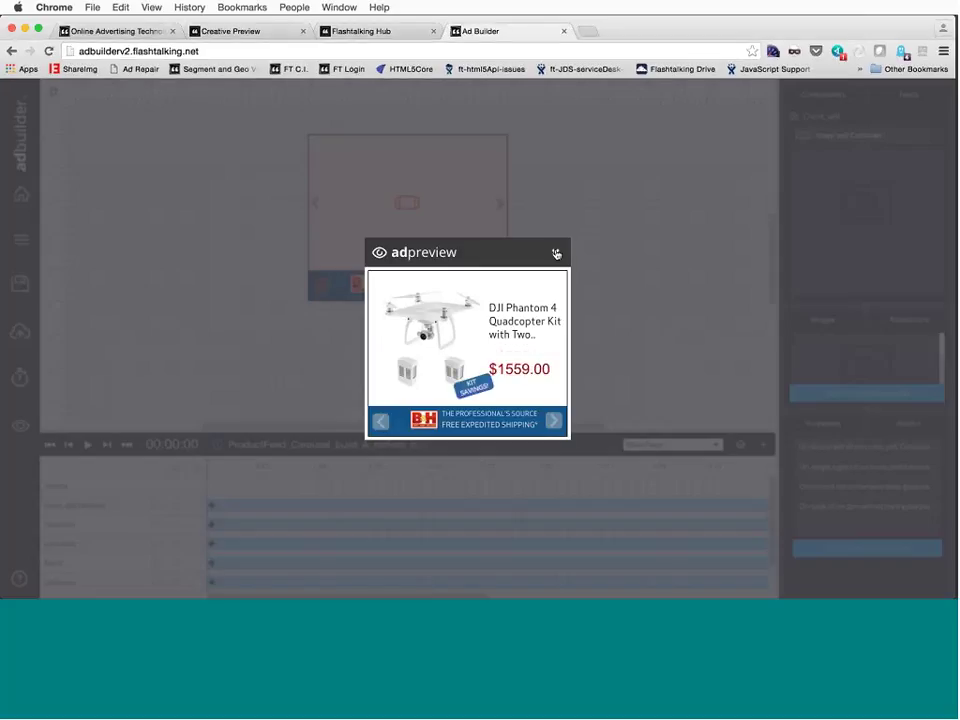
pyautogui.click(556, 254)
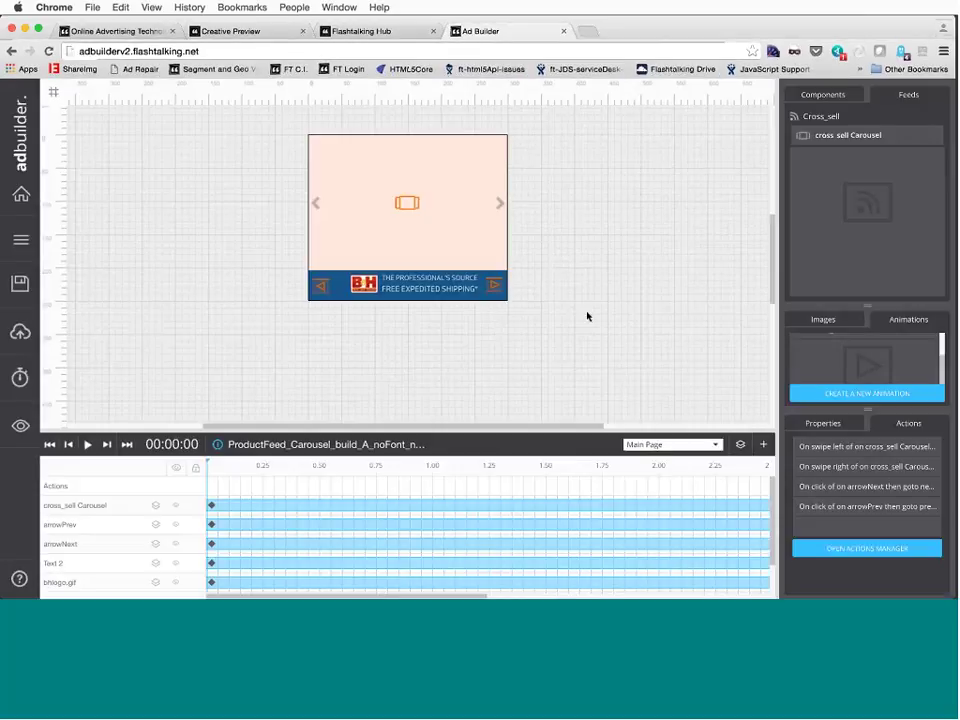
pyautogui.scroll(2, 587, 316)
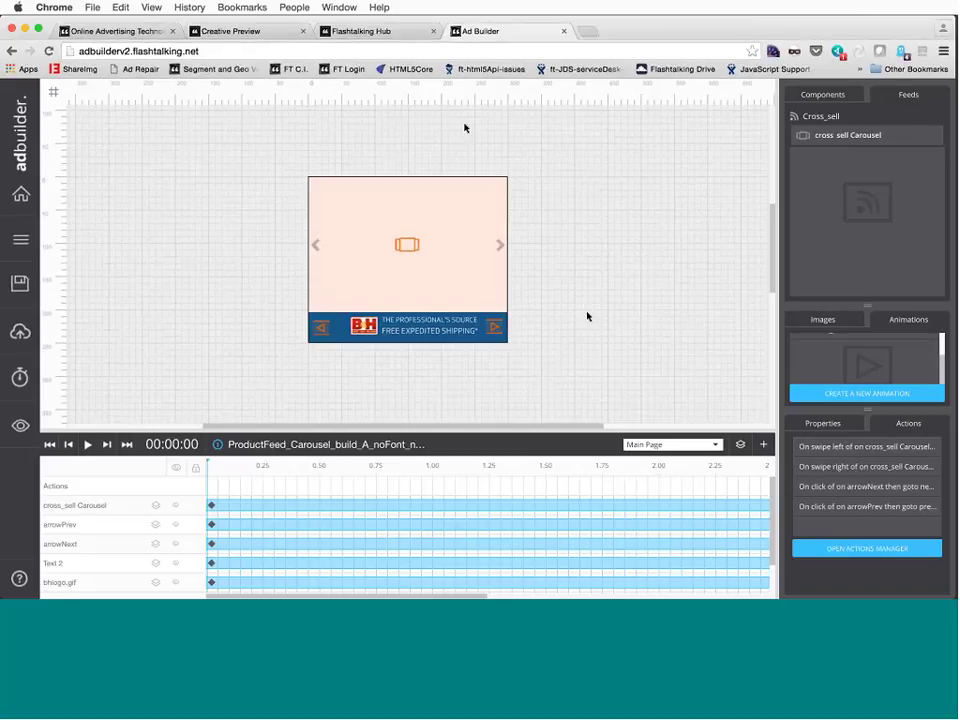
# Switch to Creative Preview, advance the three-product B&H carousel twice for comparison, and return to Ad Builder
pyautogui.click(226, 33)
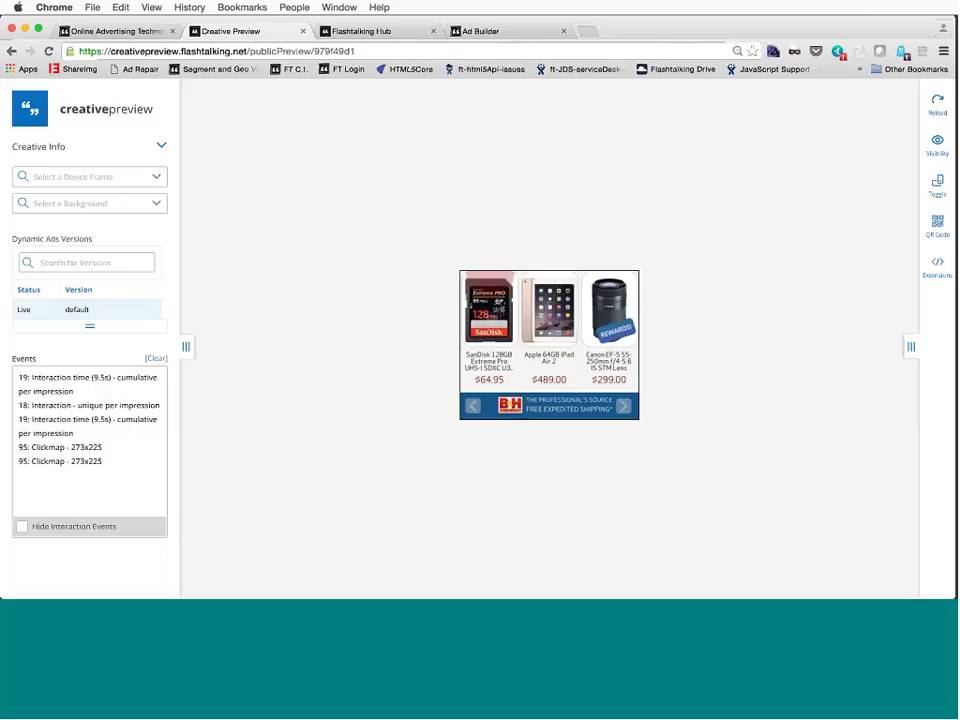
pyautogui.click(623, 405)
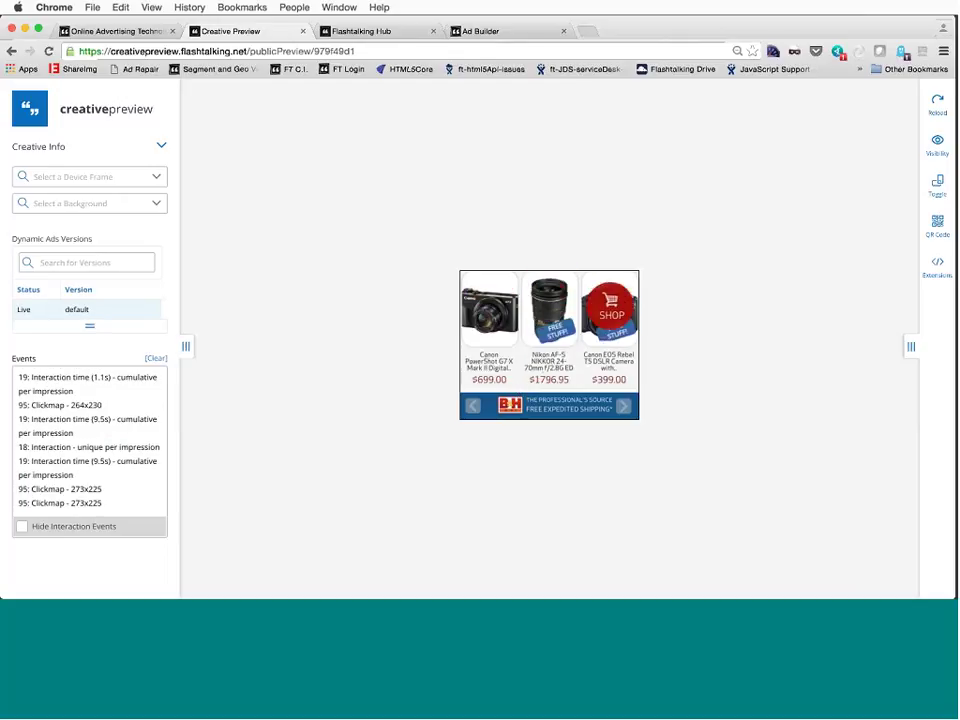
pyautogui.click(622, 406)
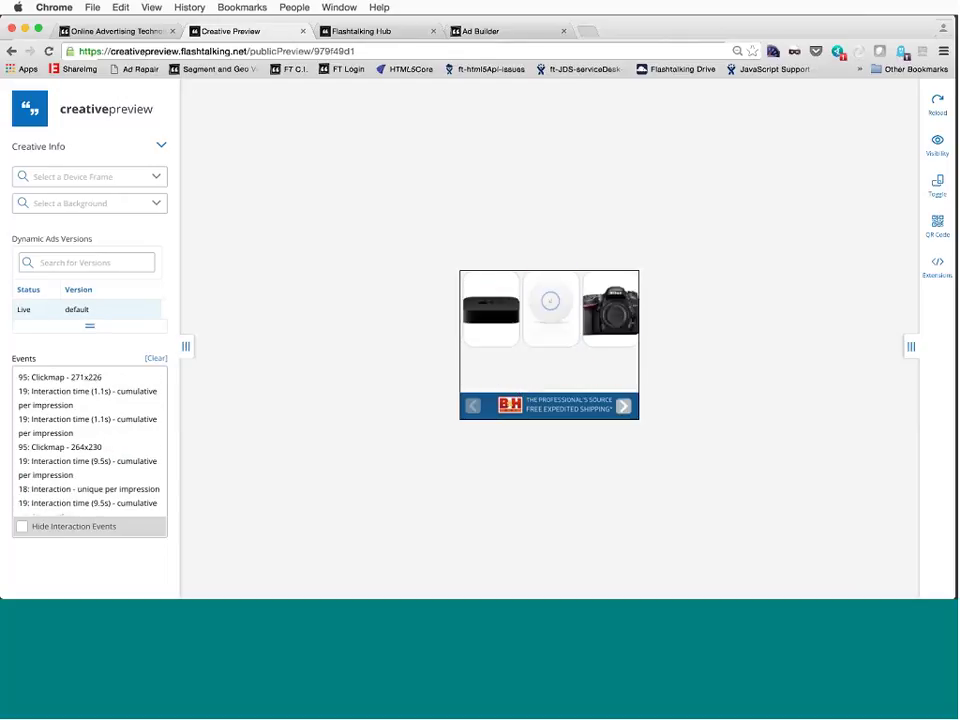
pyautogui.click(508, 33)
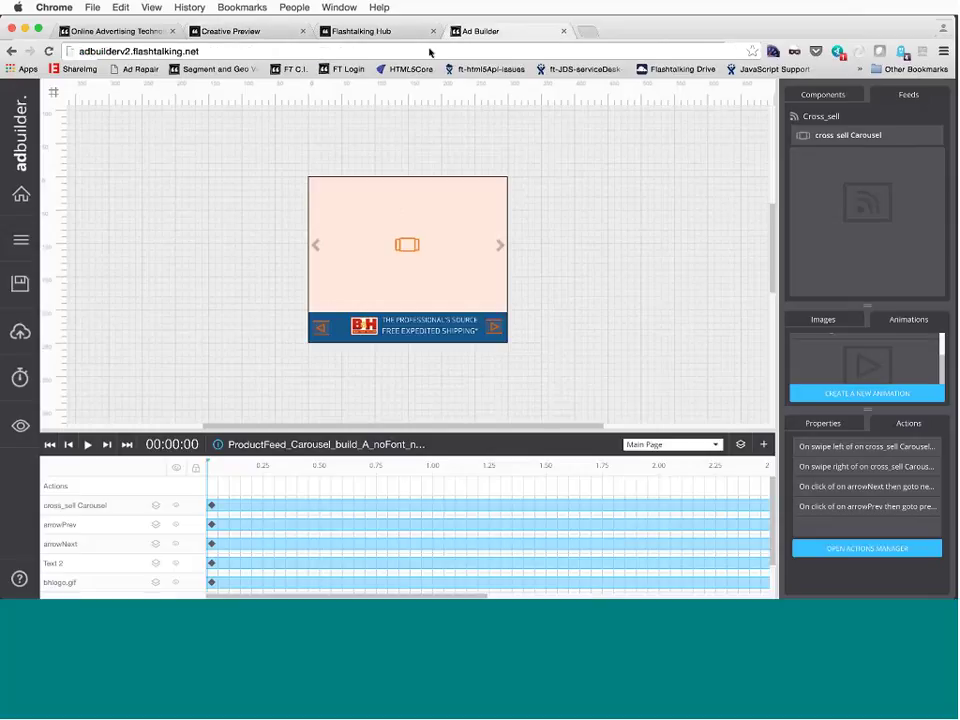
# Save the ad project and check its ad preview and project details
pyautogui.click(20, 283)
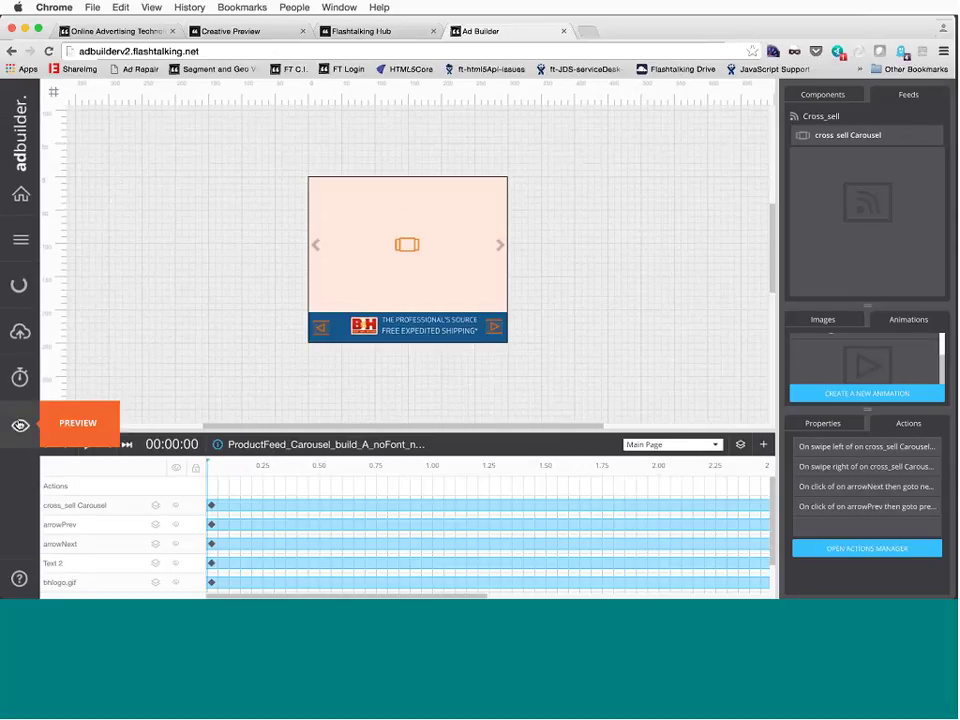
pyautogui.click(20, 425)
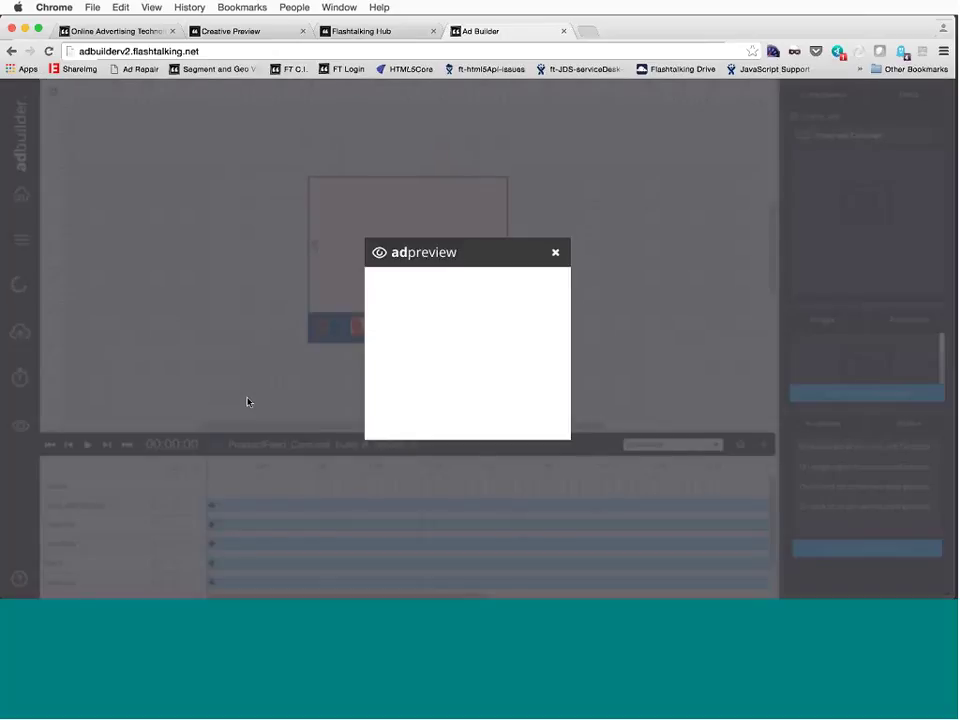
pyautogui.click(555, 252)
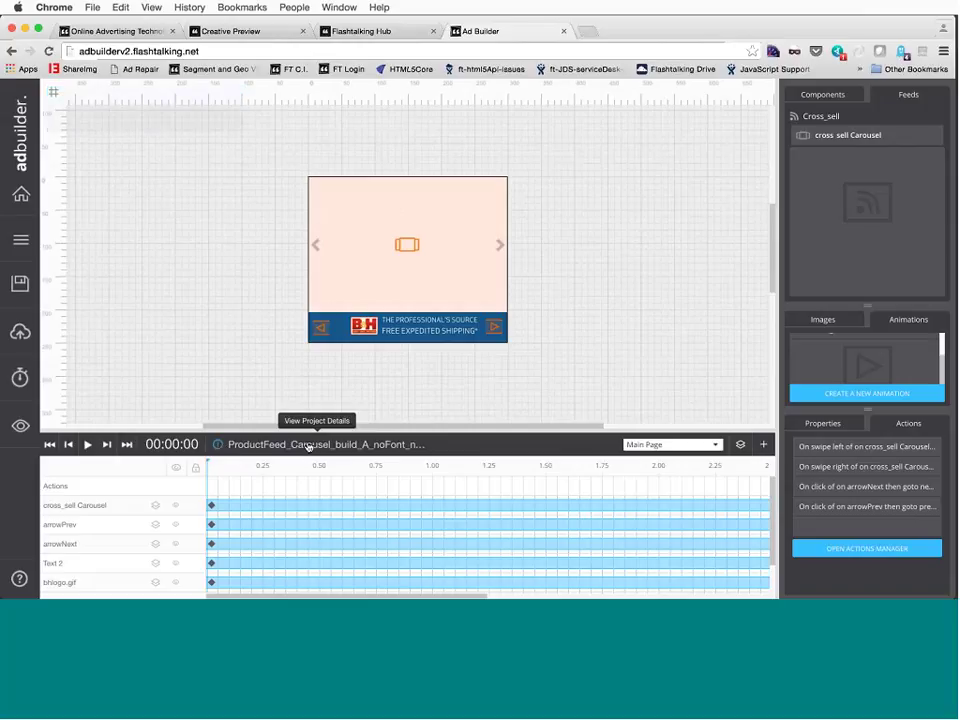
pyautogui.click(261, 444)
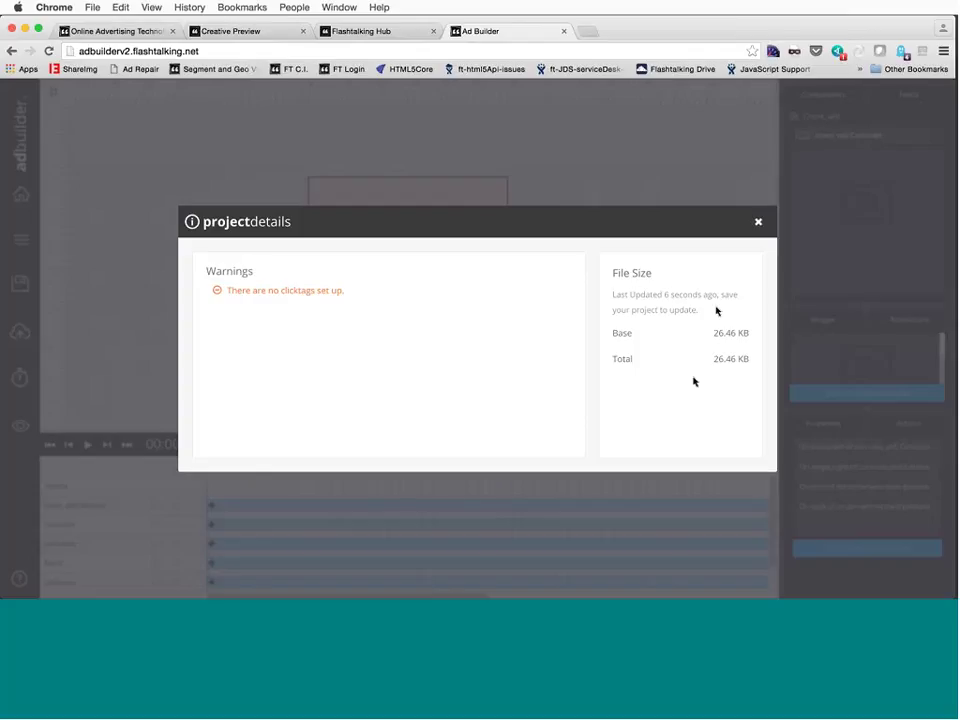
pyautogui.click(759, 224)
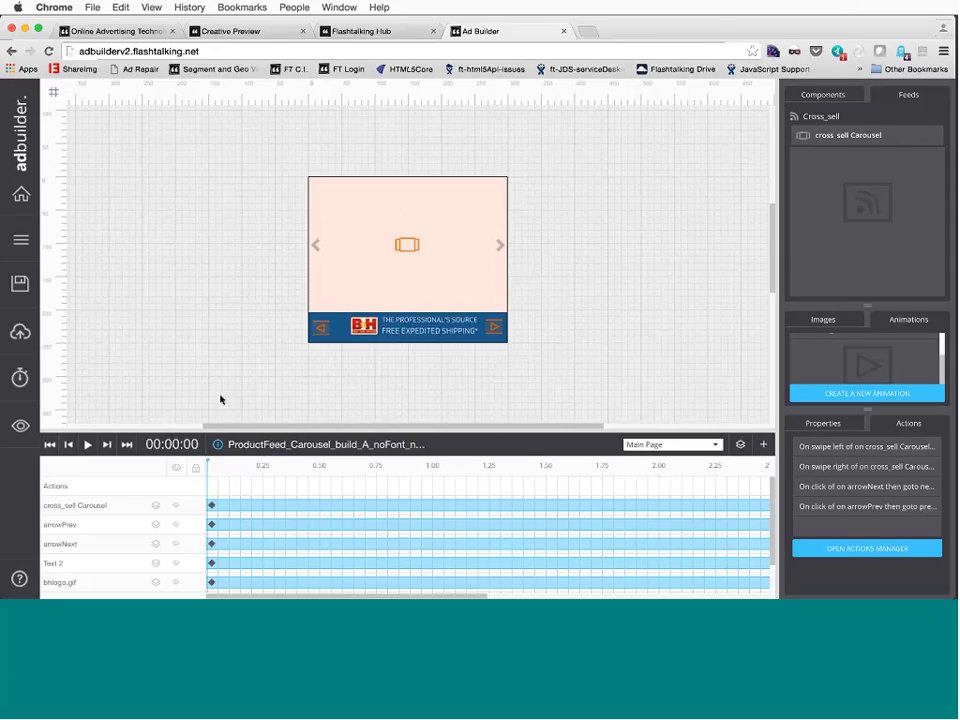
# Open the cross_sell carousel slide for editing and place the Cross_sell feed's url clicktag on the stage
pyautogui.click(465, 249)
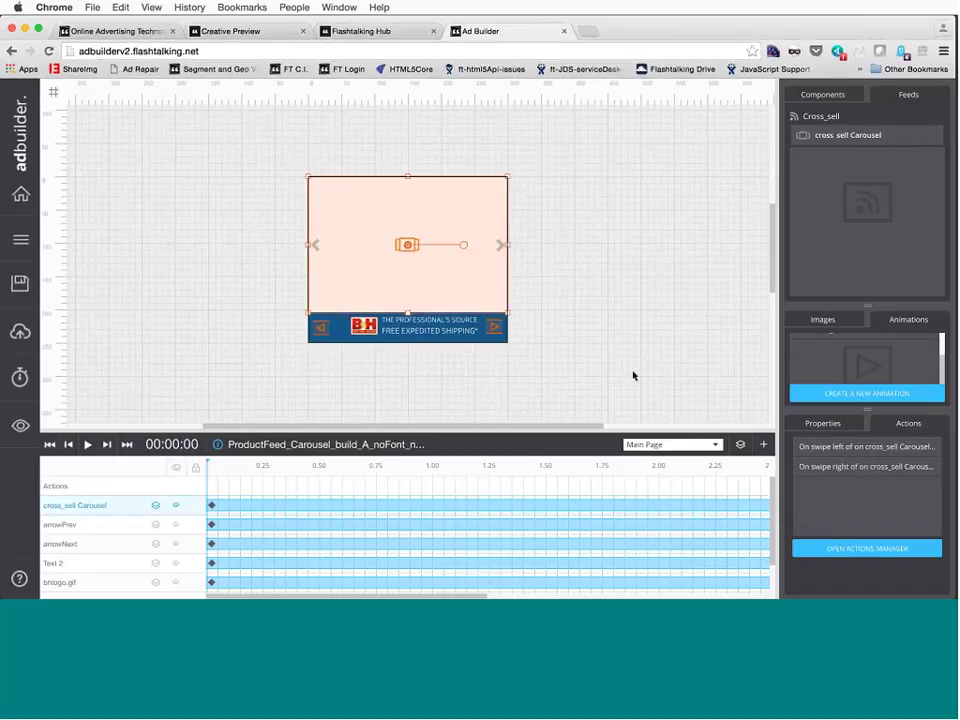
pyautogui.doubleClick(402, 286)
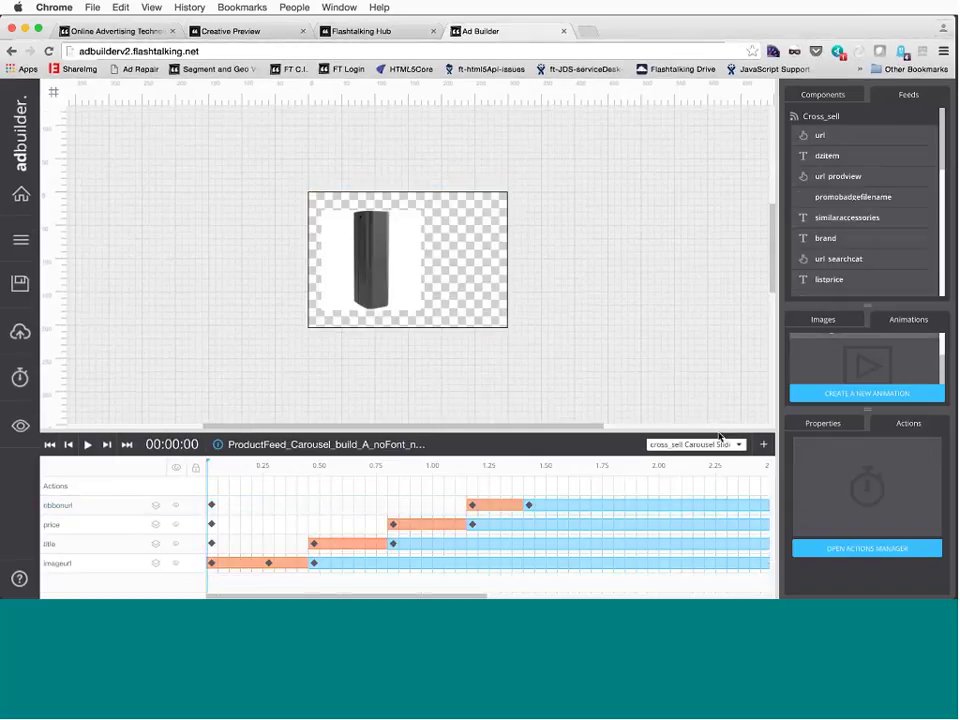
pyautogui.click(103, 504)
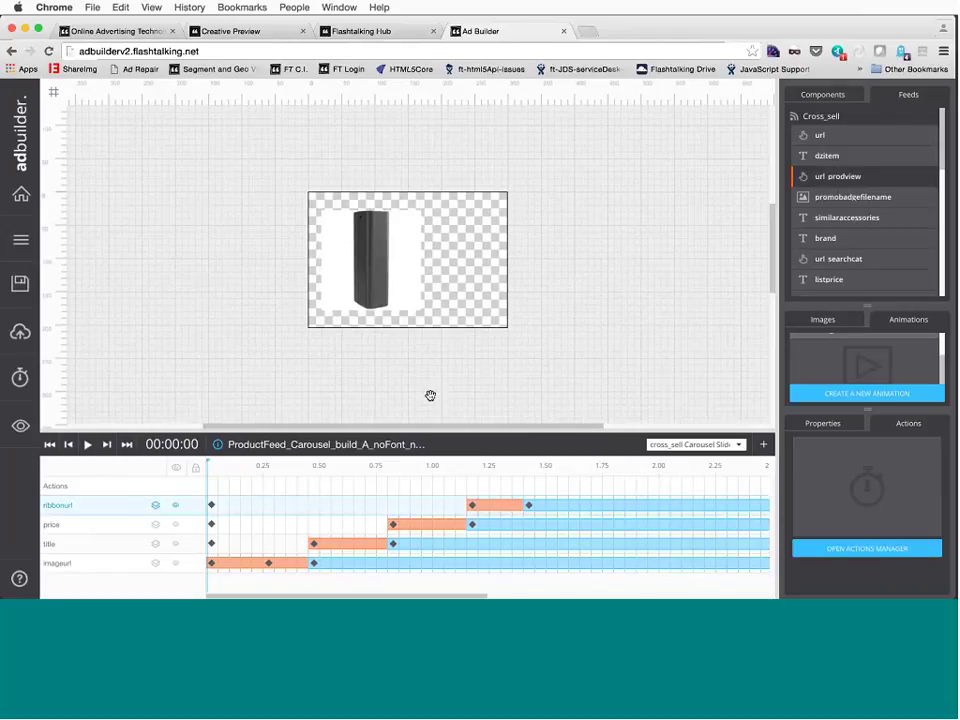
pyautogui.moveTo(792, 135); pyautogui.dragTo(701, 201)
pyautogui.moveTo(510, 204); pyautogui.dragTo(638, 223)
pyautogui.moveTo(570, 229); pyautogui.dragTo(462, 166)
pyautogui.moveTo(590, 153); pyautogui.dragTo(595, 162)
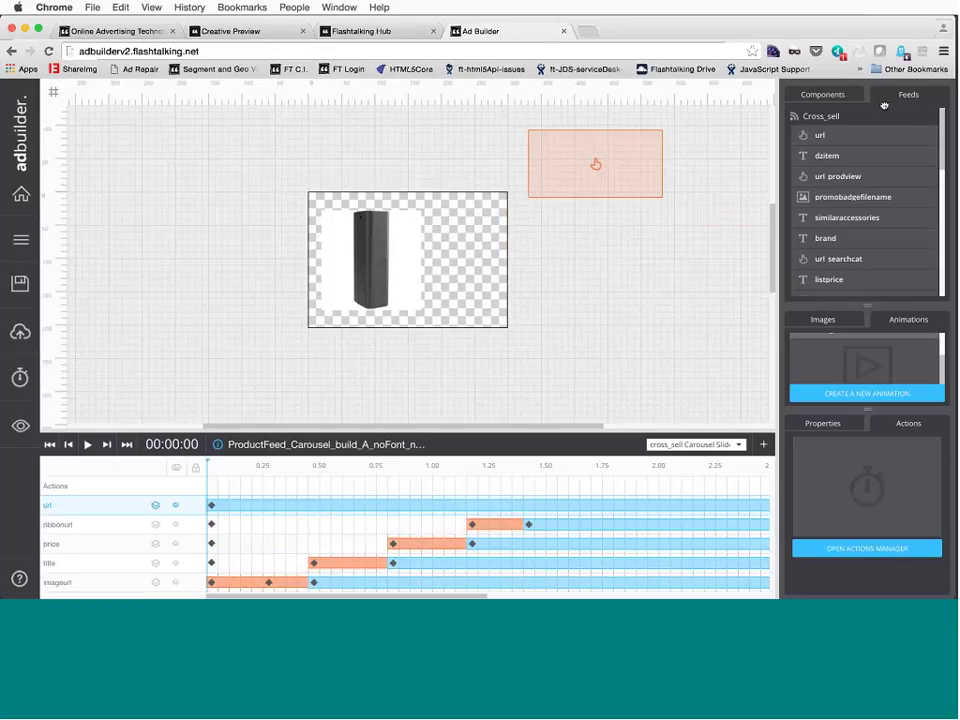
pyautogui.scroll(-3, 877, 140)
pyautogui.scroll(5, 881, 134)
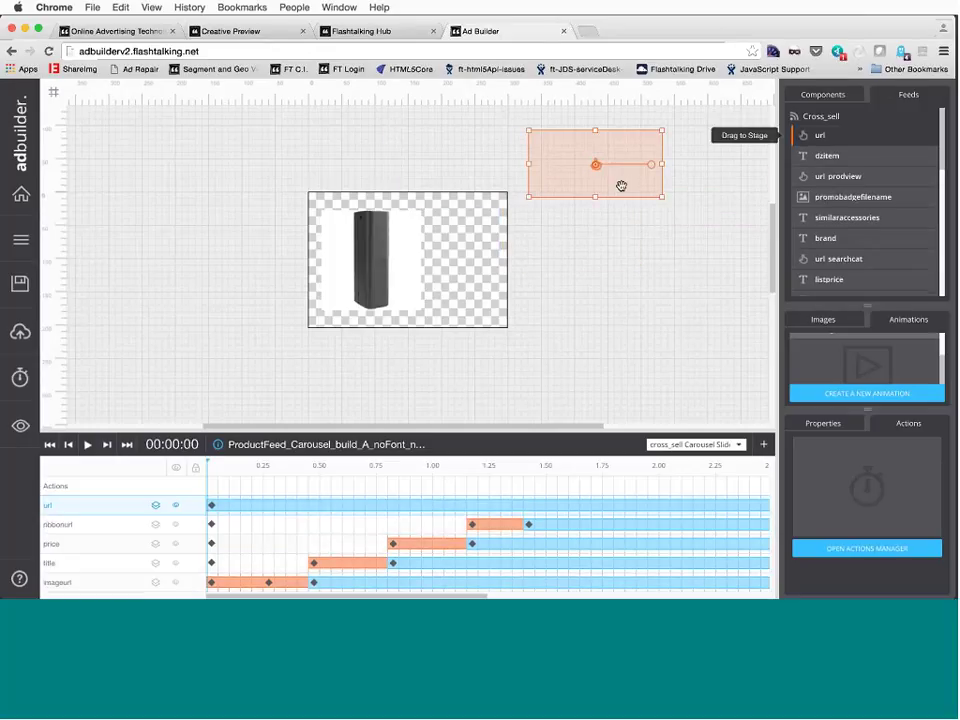
# Move the url clicktag onto the slide and fit it to the stage
pyautogui.moveTo(581, 147); pyautogui.dragTo(347, 199)
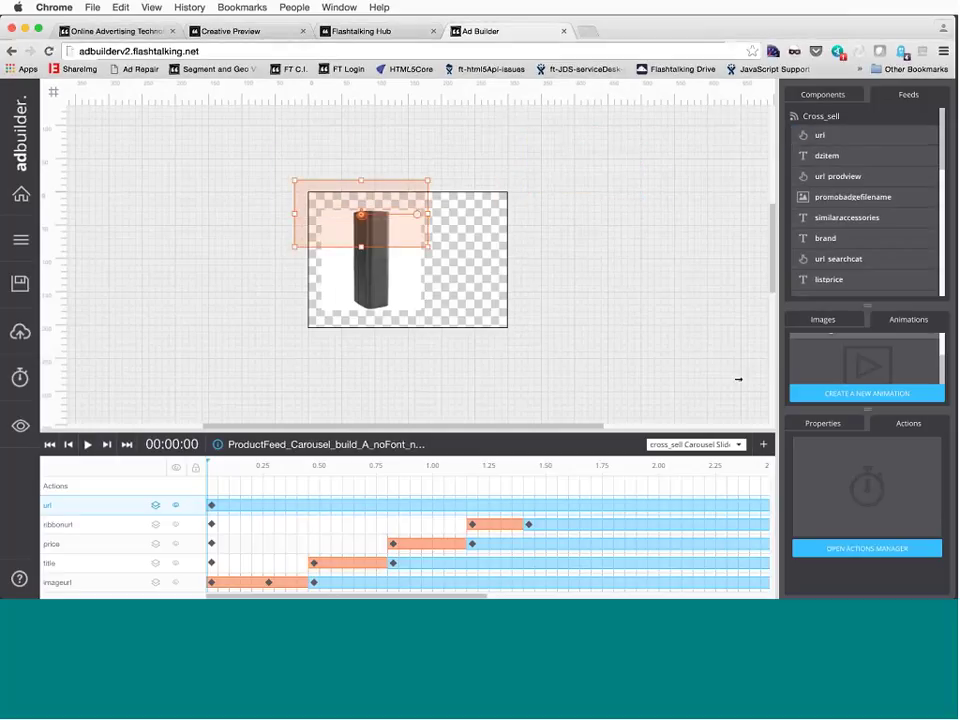
pyautogui.click(837, 421)
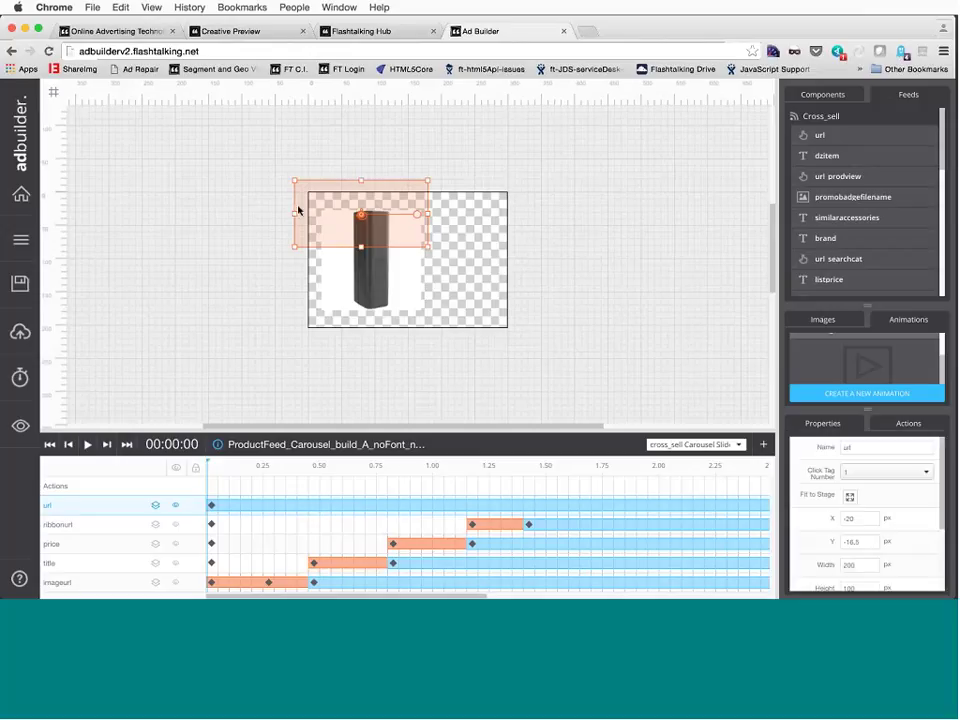
pyautogui.click(846, 498)
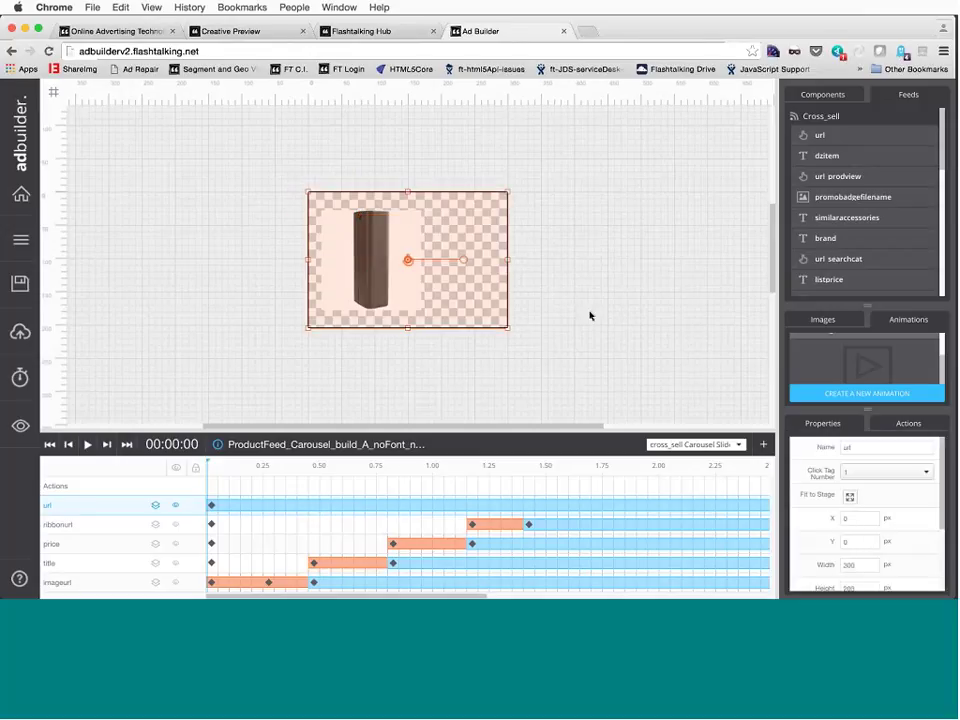
# Save the project and preview the ad, advancing the carousel to the Google Chromecast product
pyautogui.click(21, 287)
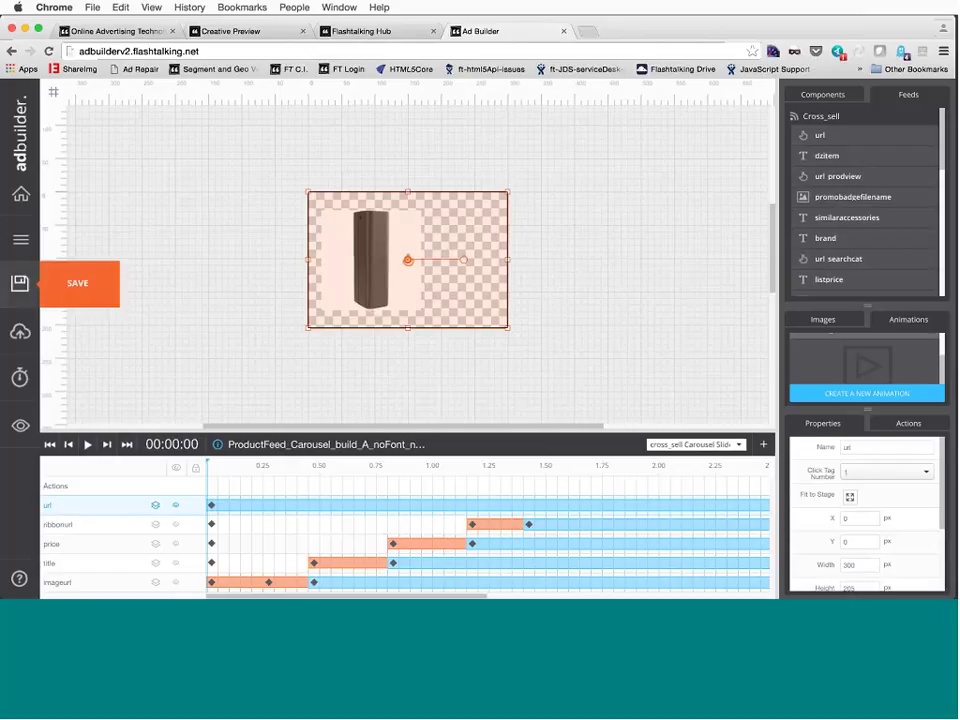
pyautogui.click(20, 427)
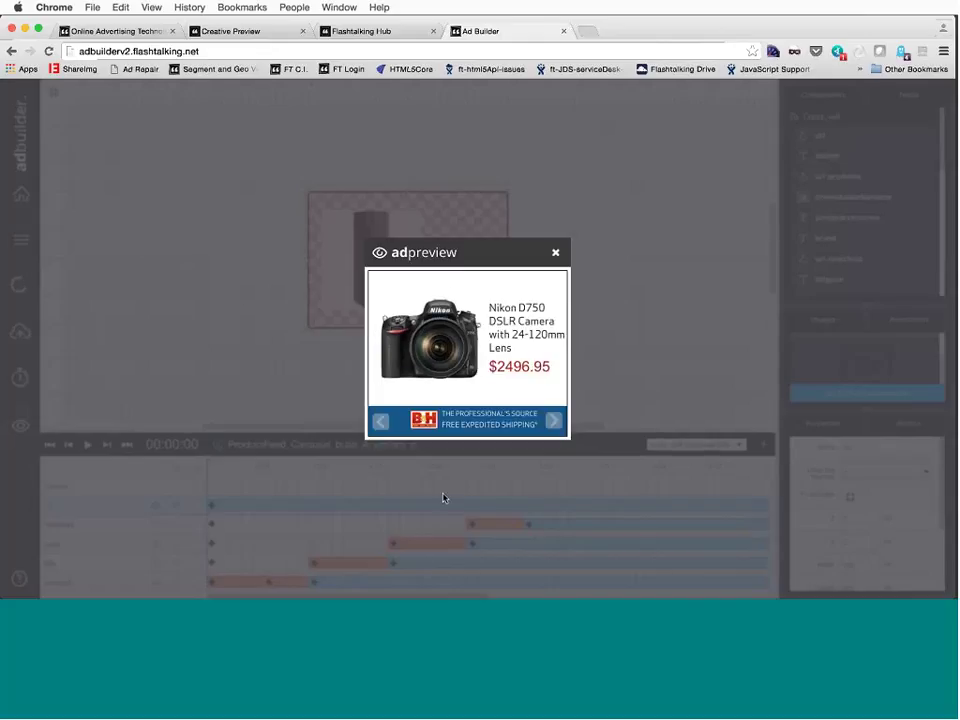
pyautogui.click(553, 420)
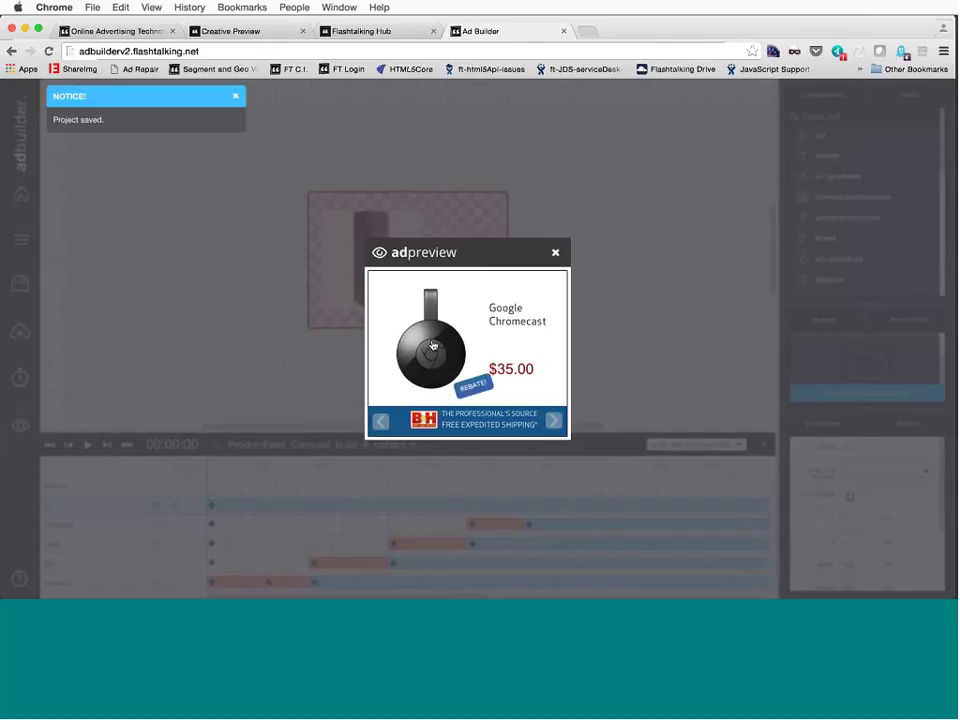
# Test the Google Chromecast clickthrough by opening its destination URL, and close the product page and ad preview
pyautogui.click(432, 345)
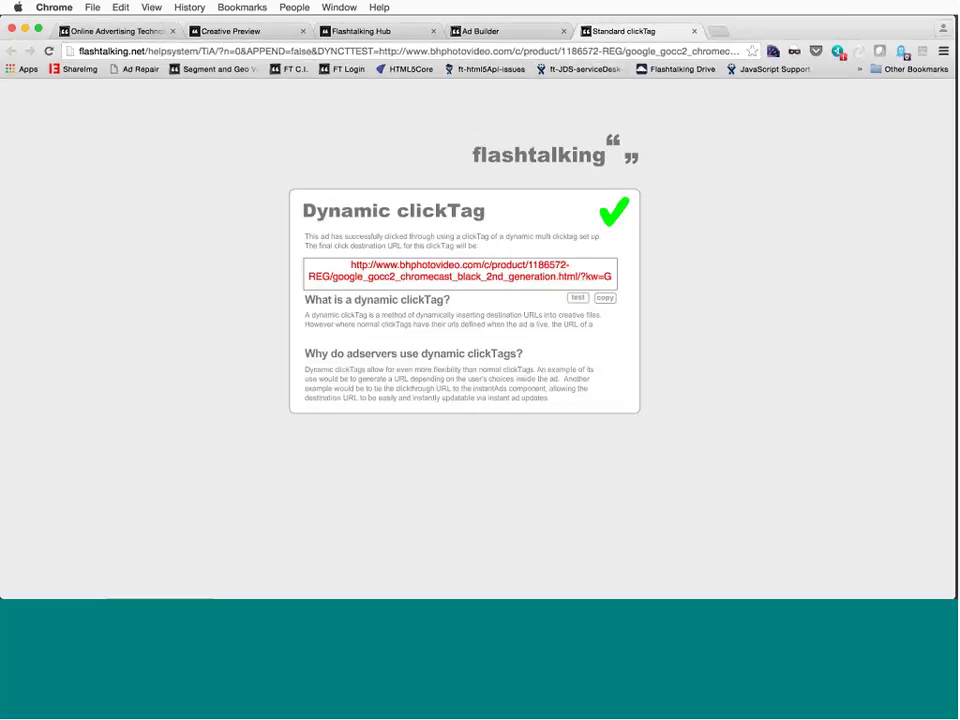
pyautogui.moveTo(350, 265); pyautogui.dragTo(551, 279)
pyautogui.click(495, 304)
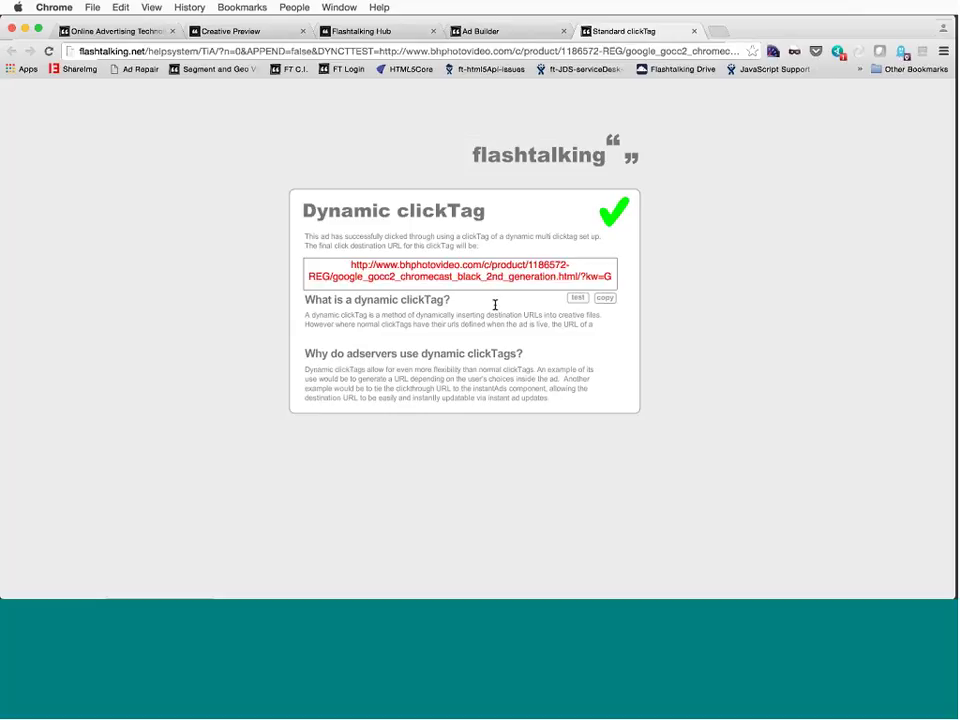
pyautogui.click(577, 298)
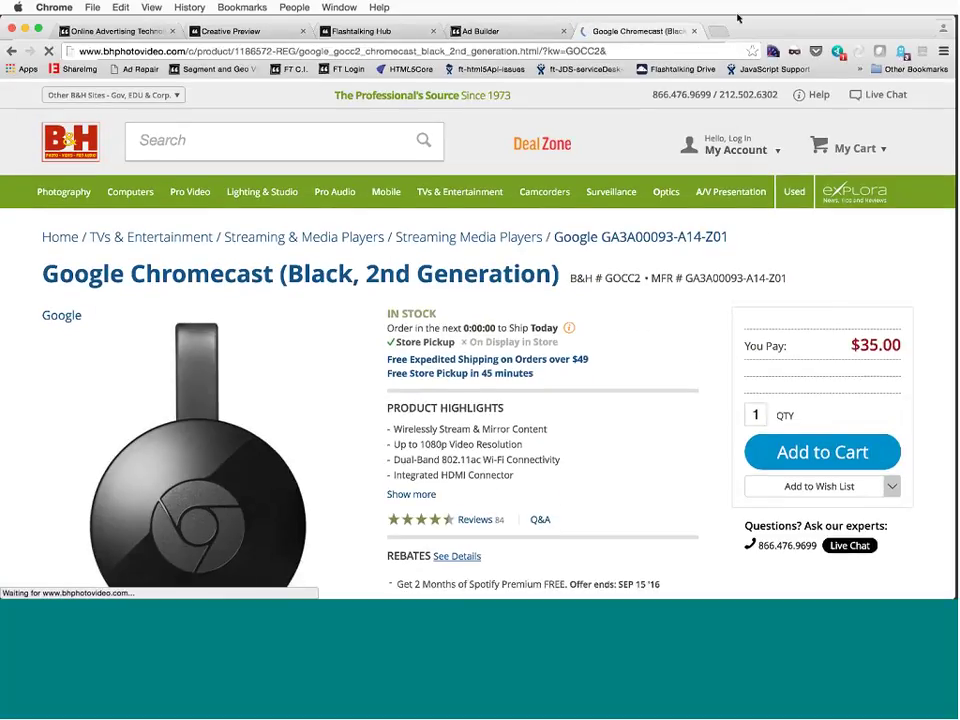
pyautogui.click(694, 31)
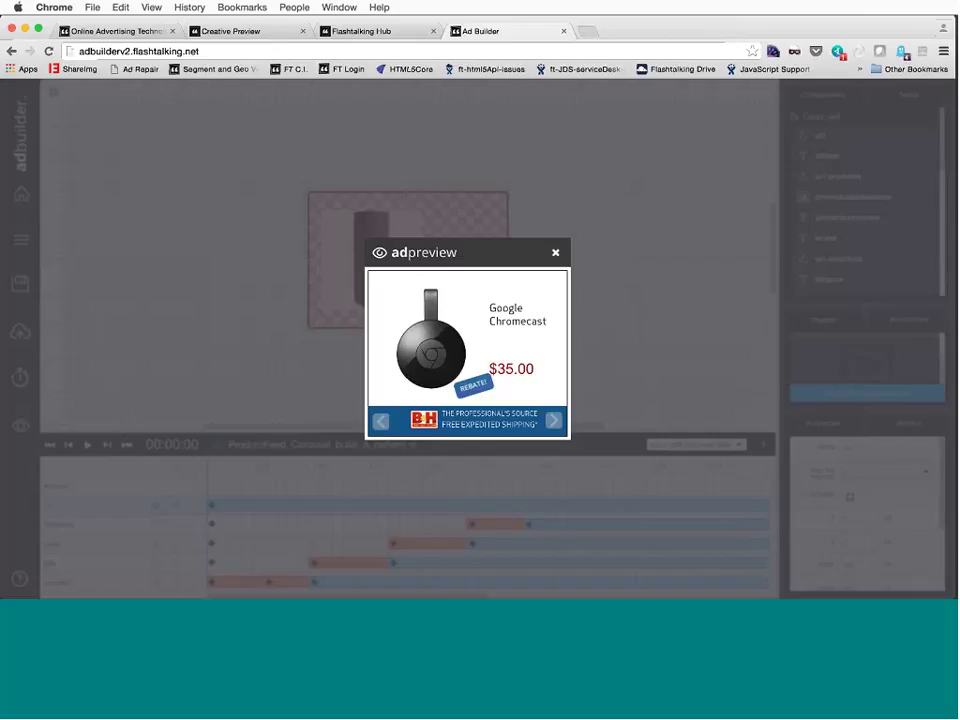
pyautogui.click(555, 255)
# Deselect the url clicktag and enlarge the timeline area to show all slide layers
pyautogui.click(450, 270)
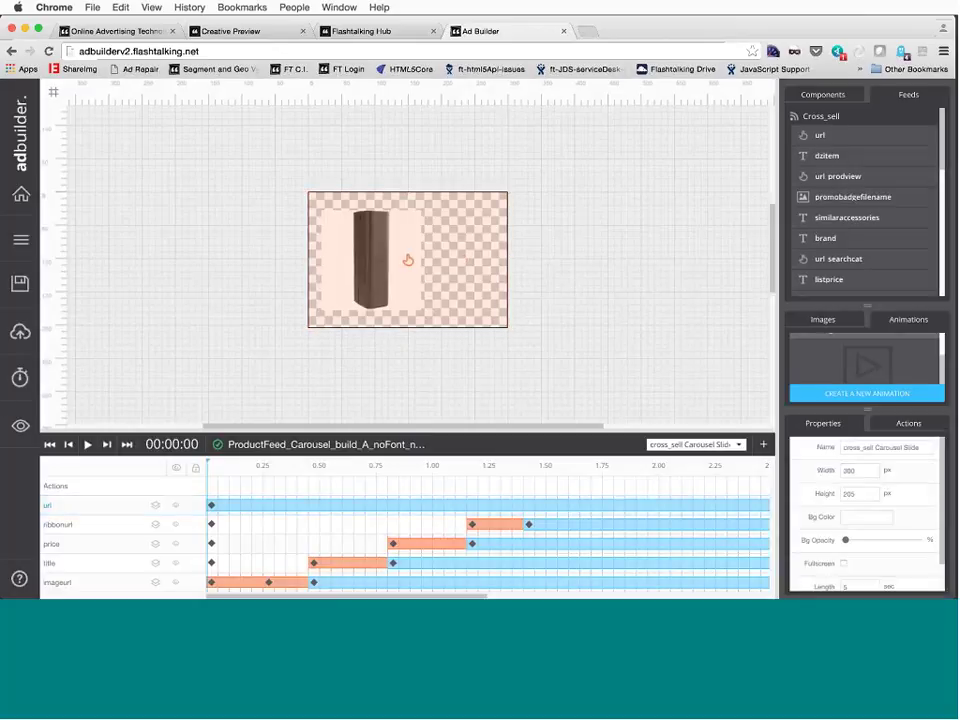
pyautogui.scroll(1, 201, 263)
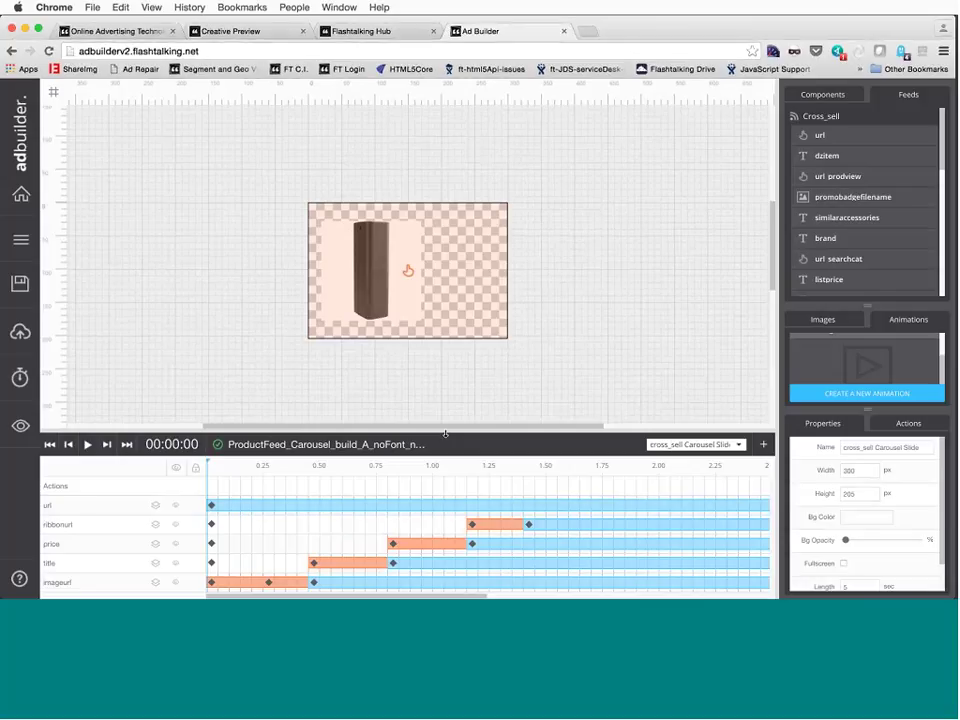
pyautogui.moveTo(445, 414); pyautogui.dragTo(445, 388)
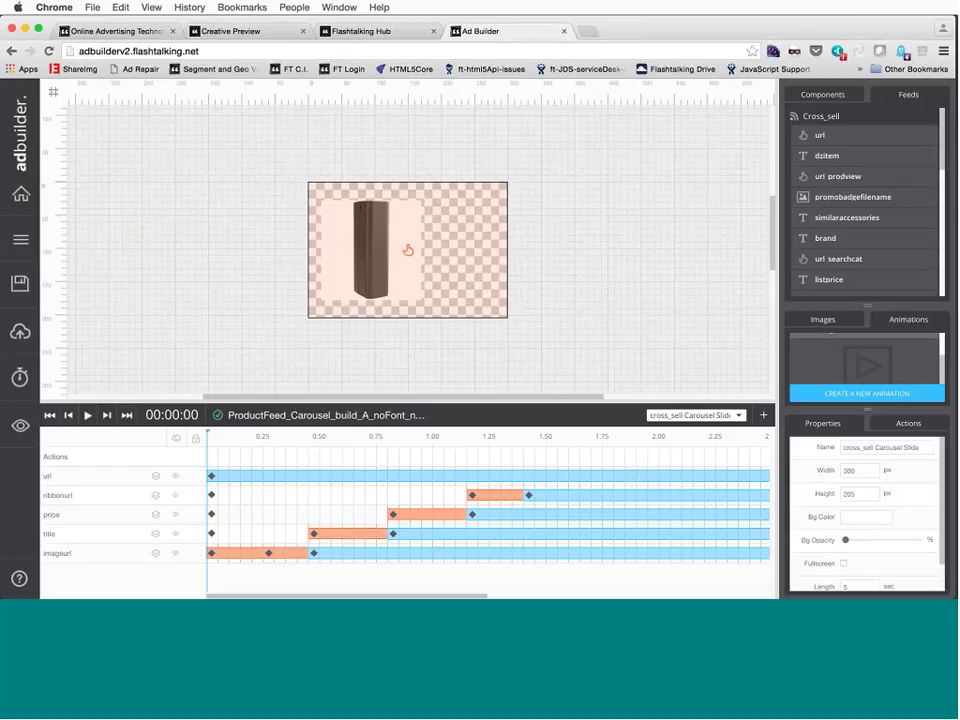
# Launch Creative Manager from the Flashtalking Hub, checking the project name in Ad Builder while it loads
pyautogui.click(345, 31)
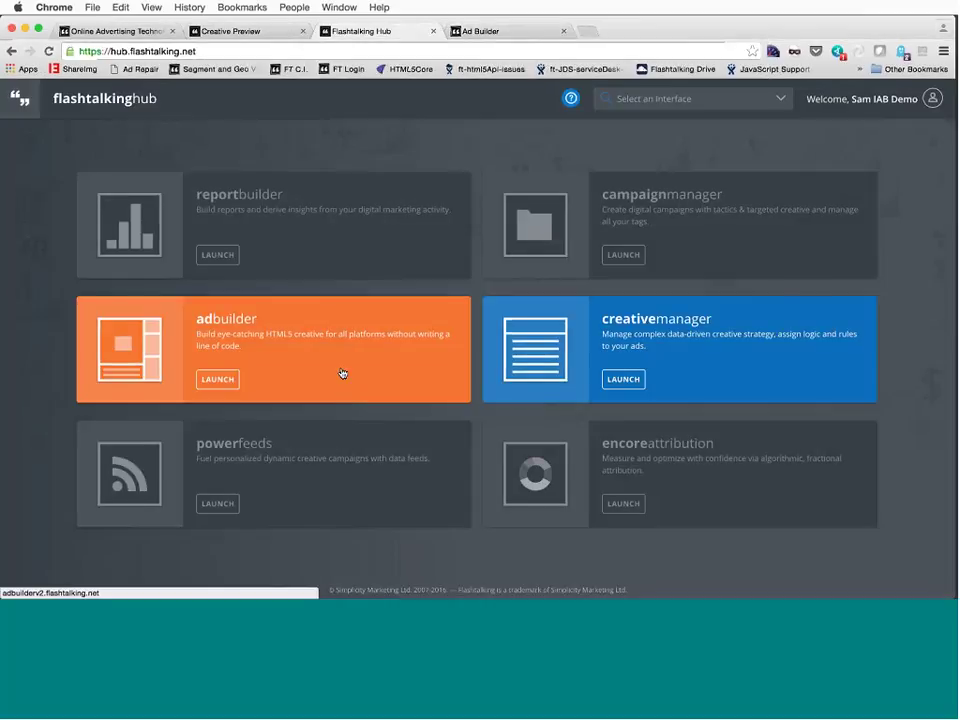
pyautogui.click(627, 377)
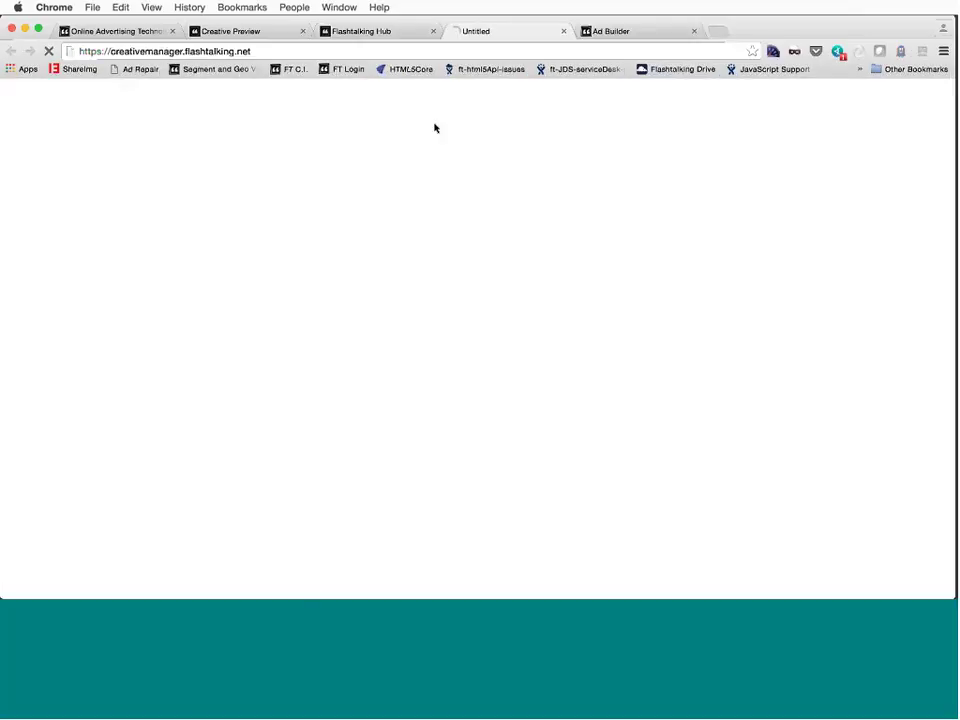
pyautogui.click(634, 31)
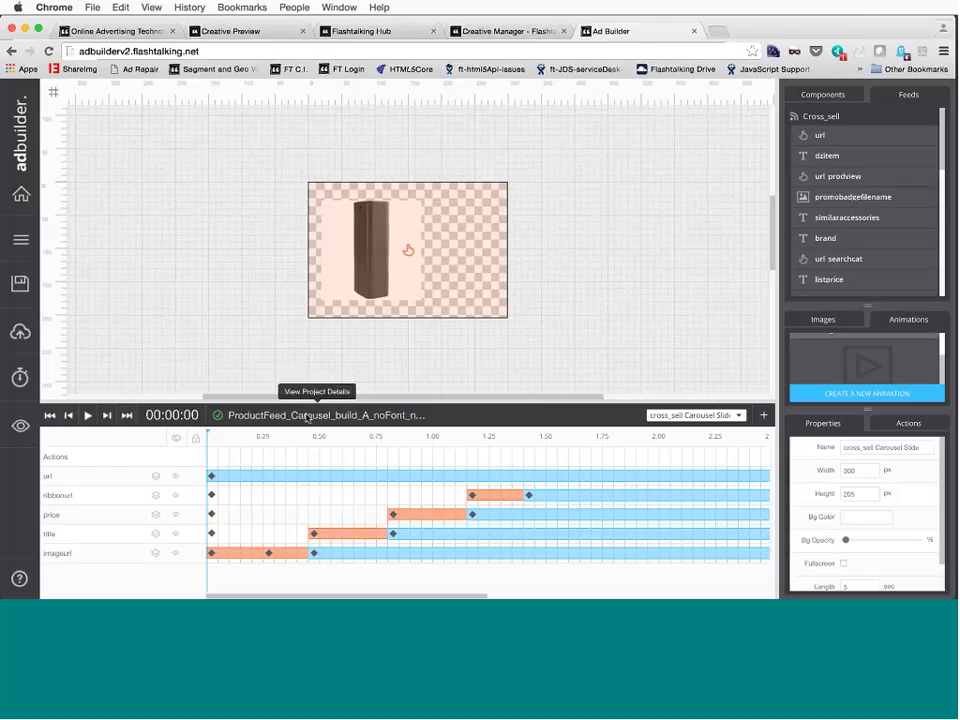
pyautogui.click(474, 32)
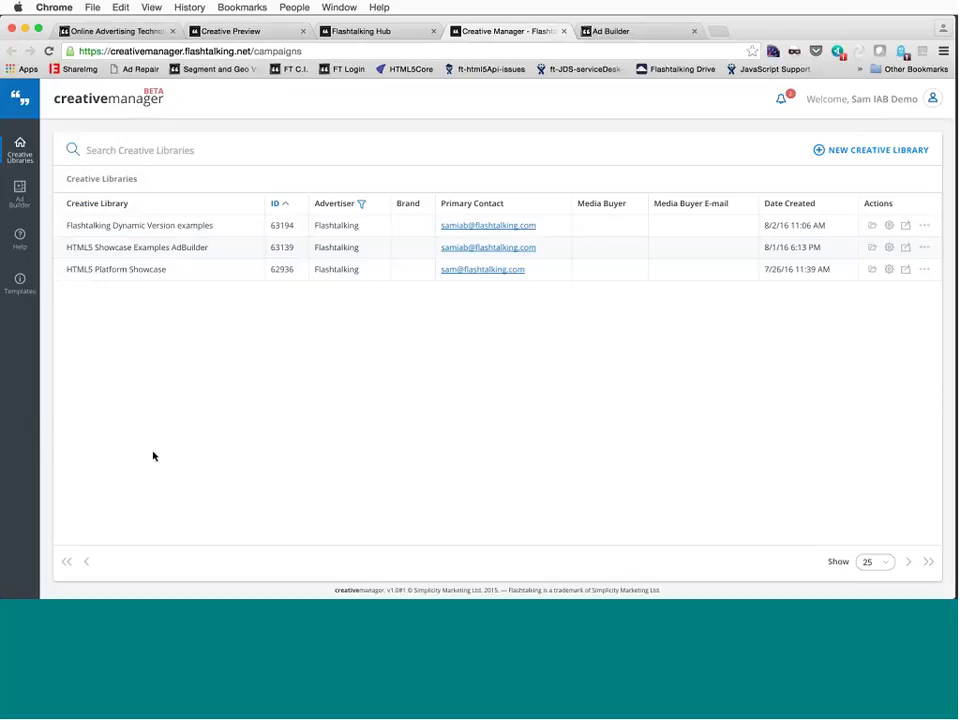
# Sort the creative libraries by lowest ID first and open HTML5 Platform Showcase, comparing its files with the Ad Builder project
pyautogui.click(284, 204)
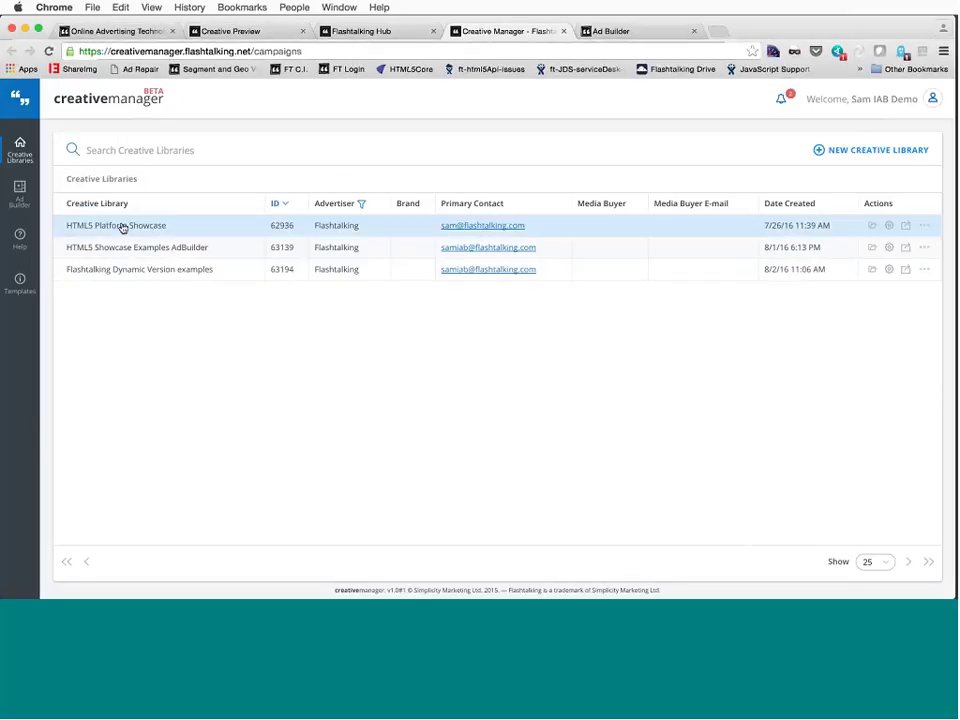
pyautogui.click(138, 227)
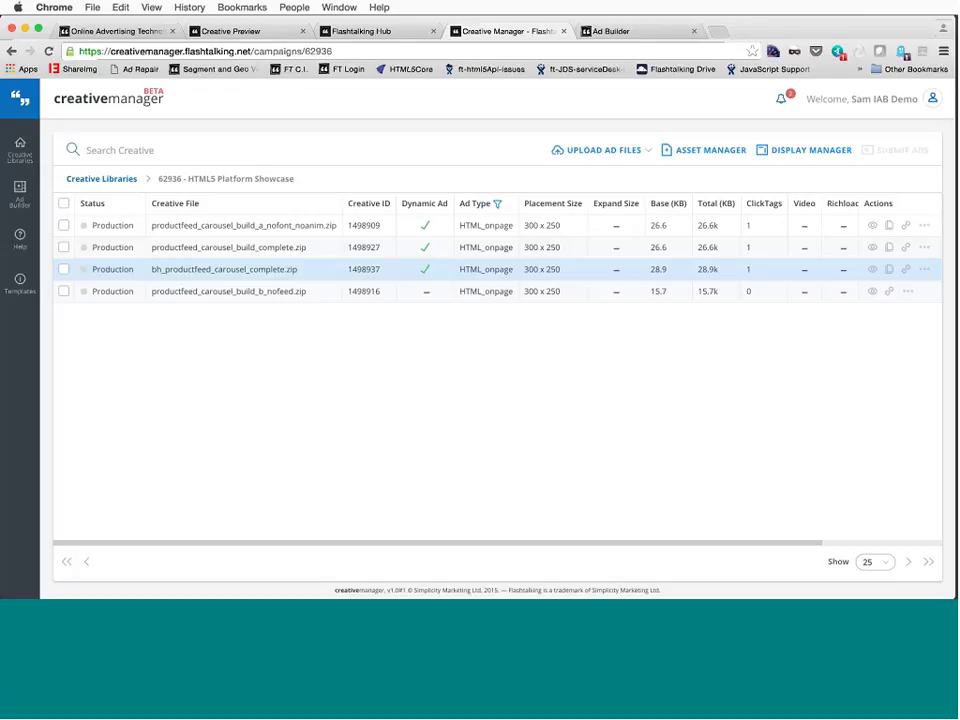
pyautogui.click(640, 31)
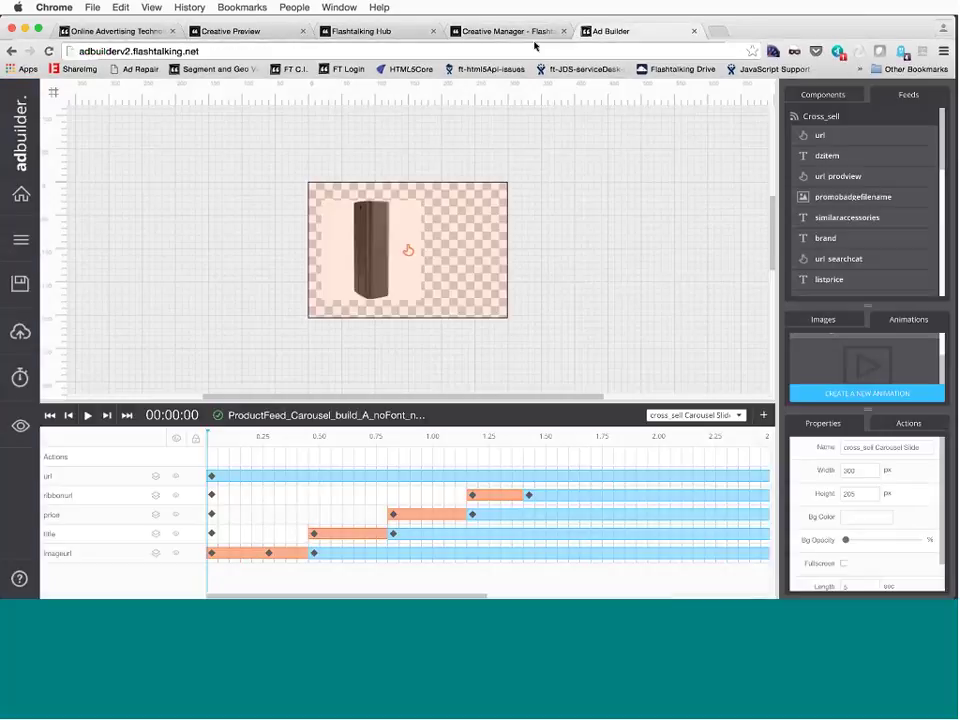
pyautogui.click(497, 31)
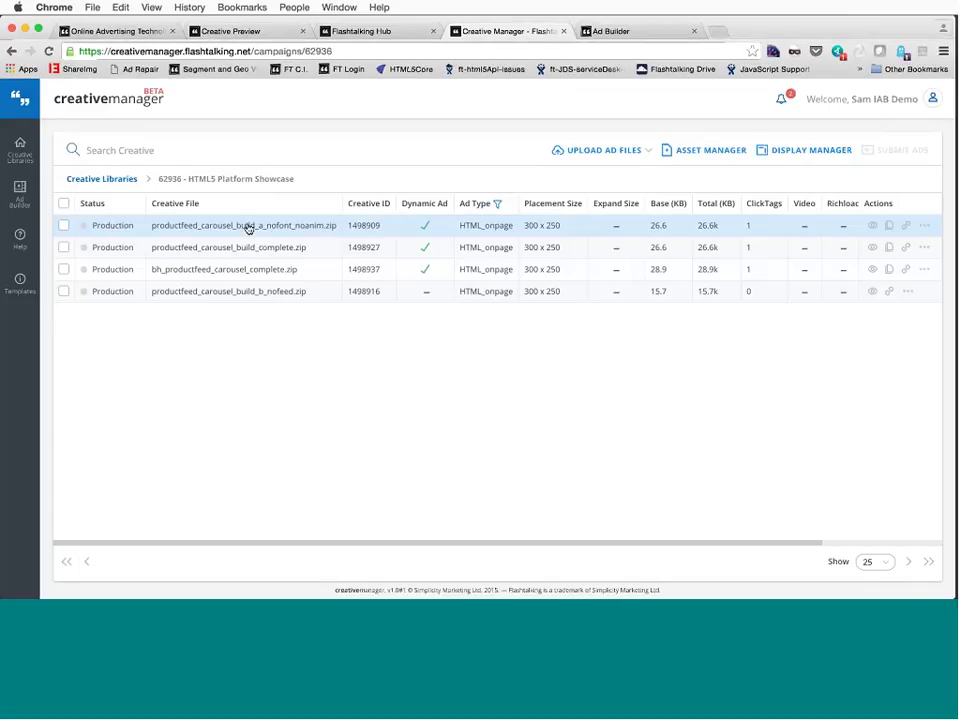
# Preview productfeed_carousel_build_a_nofont_noanim.zip and advance its carousel to another product
pyautogui.doubleClick(249, 228)
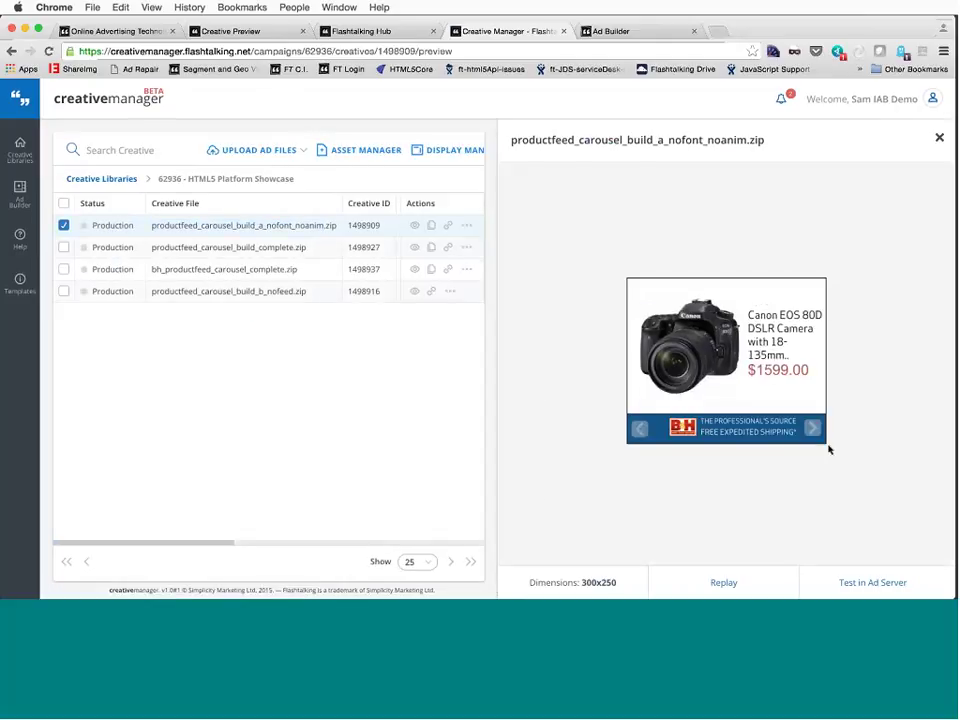
pyautogui.click(815, 430)
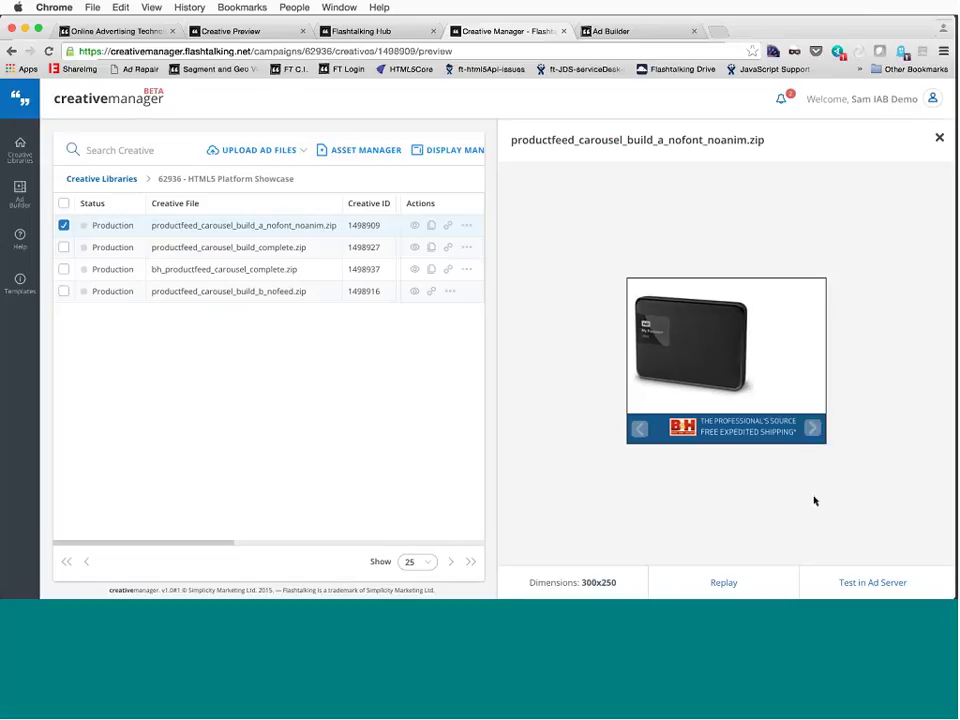
# Test the creative in the ad server, generate its public share link and load that public preview
pyautogui.click(882, 584)
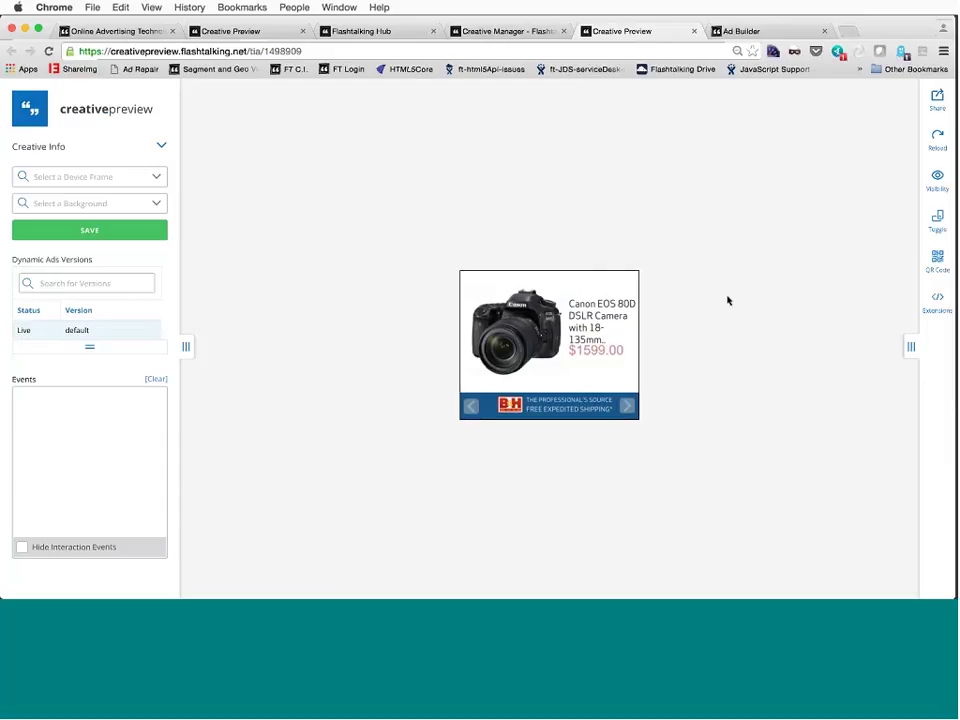
pyautogui.click(937, 100)
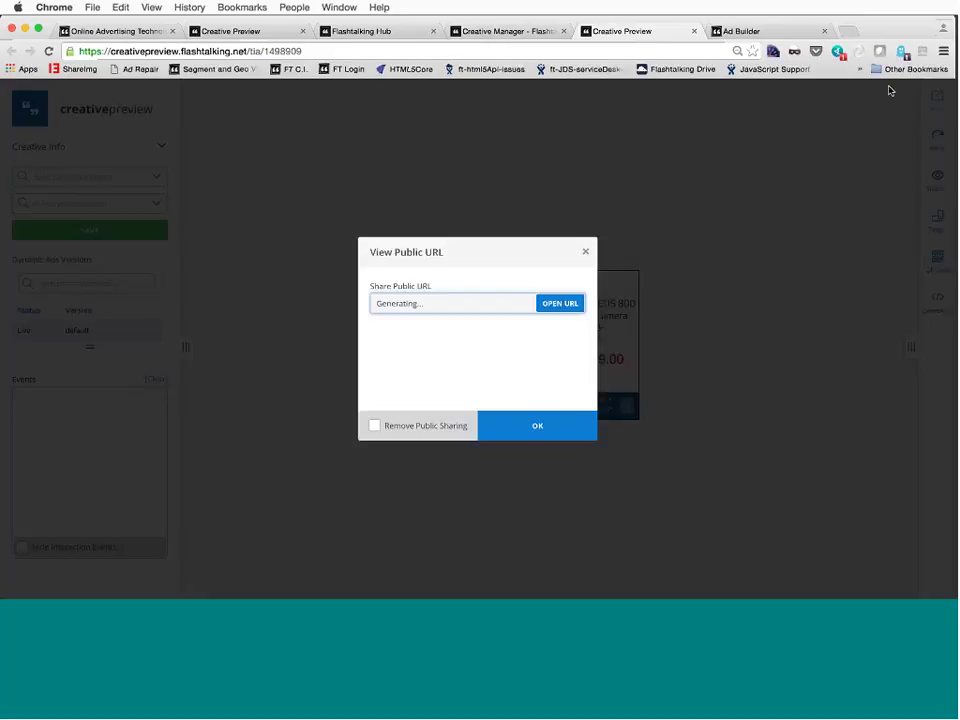
pyautogui.click(585, 250)
pyautogui.click(576, 53)
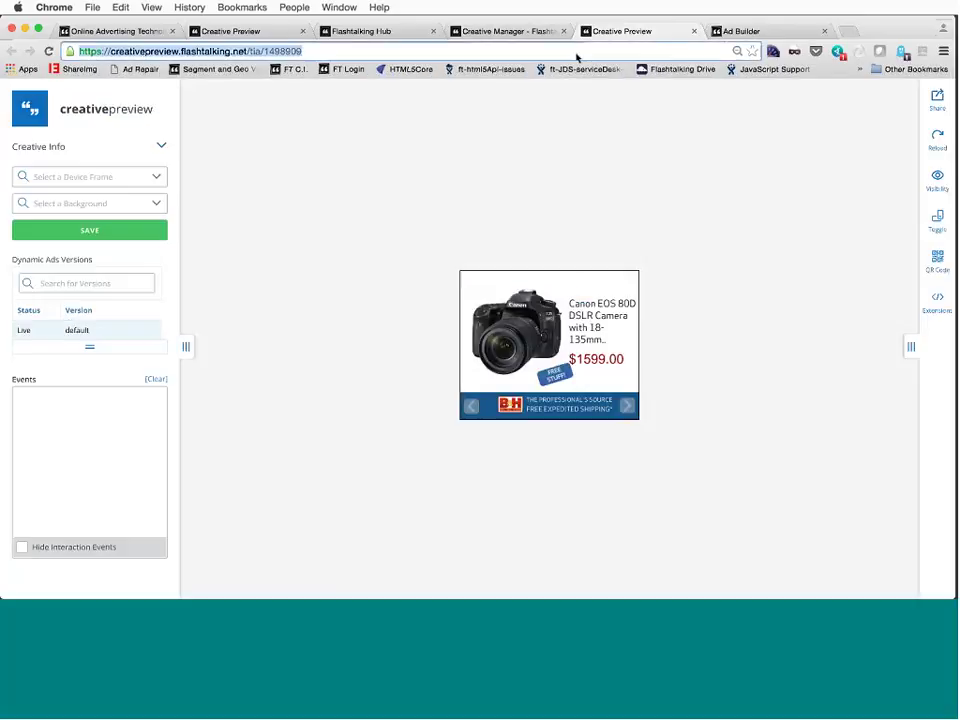
pyautogui.write('https://creativepreview.flashtalking.net/publicPreview/03bae00d')
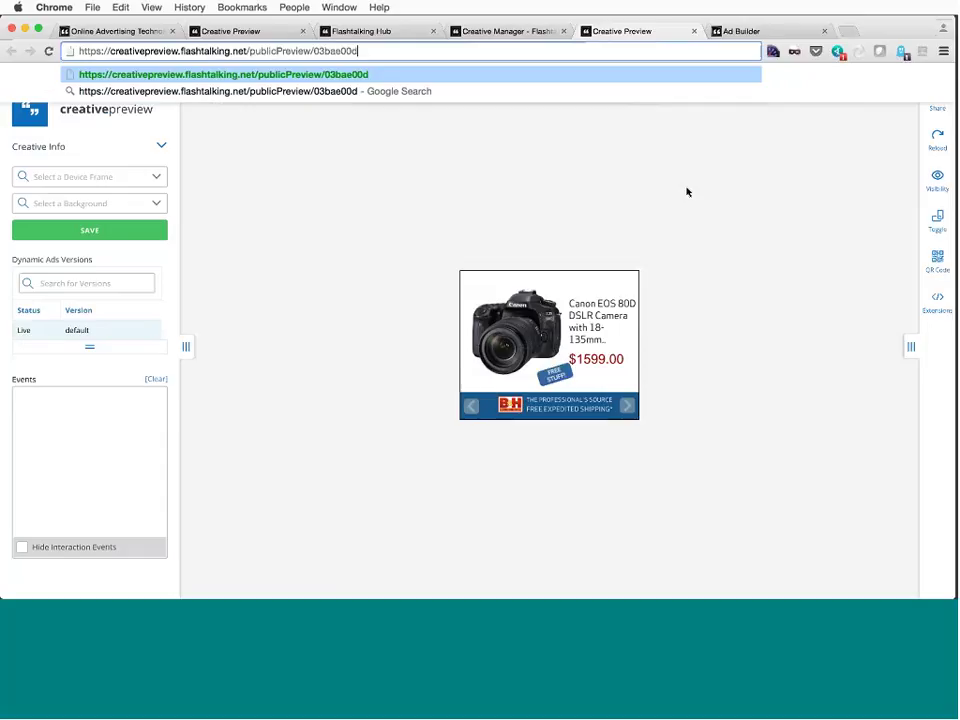
pyautogui.press('Return')
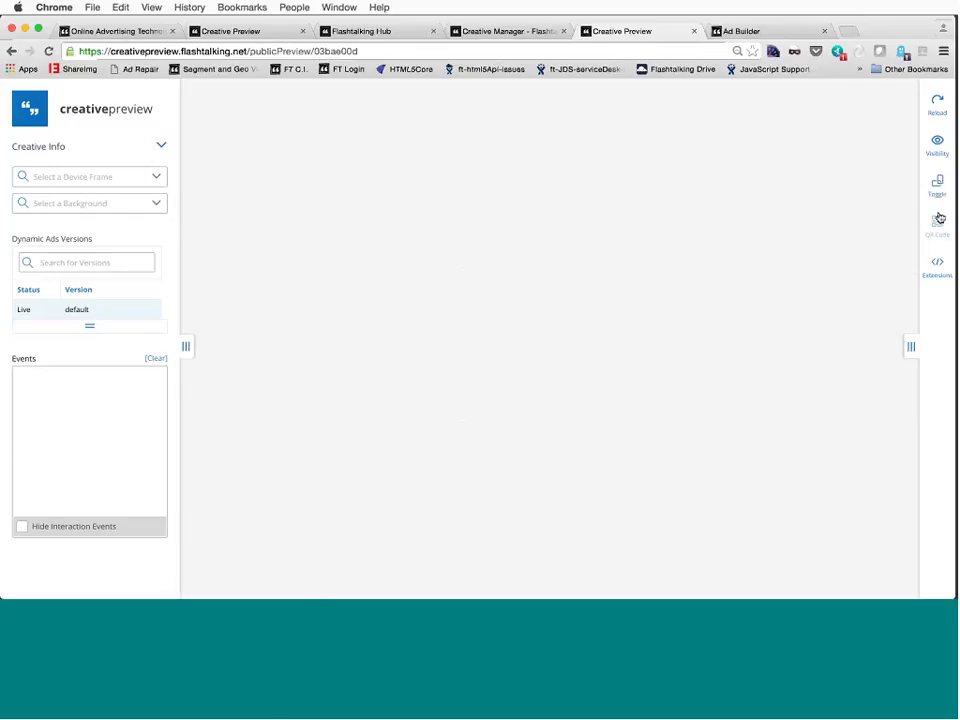
# Show the public preview's QR code, advance the carousel by two products and close the preview
pyautogui.click(937, 222)
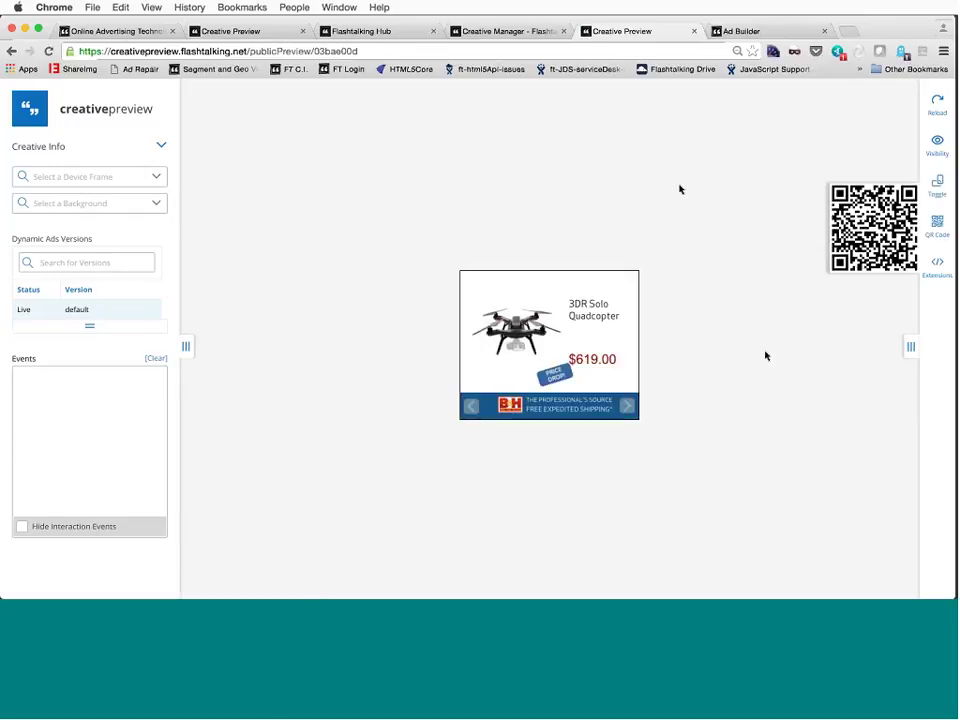
pyautogui.click(628, 407)
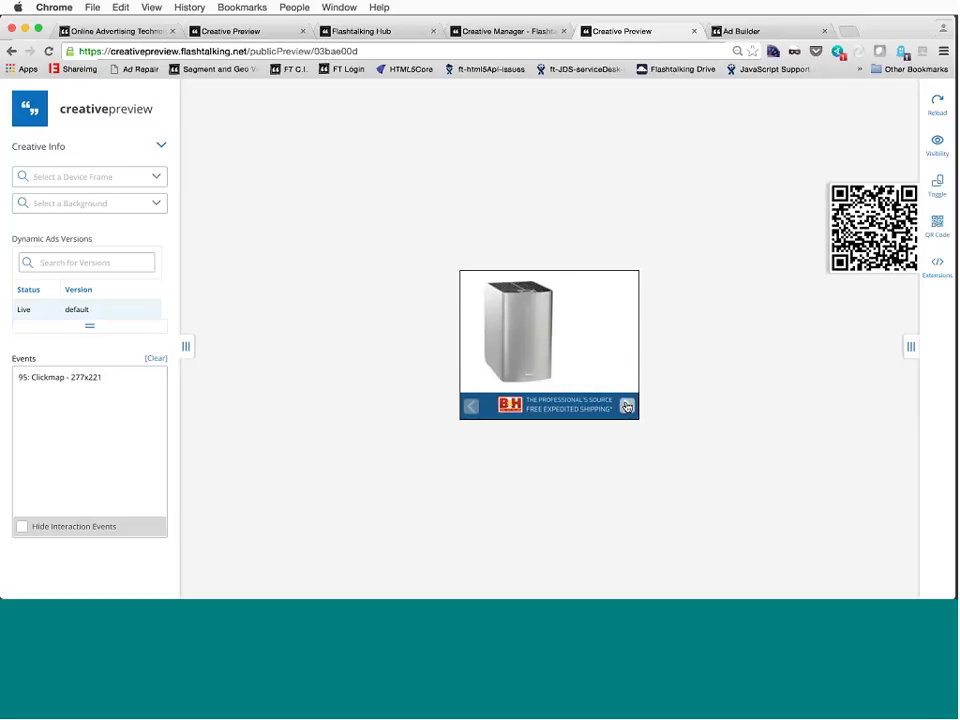
pyautogui.click(628, 407)
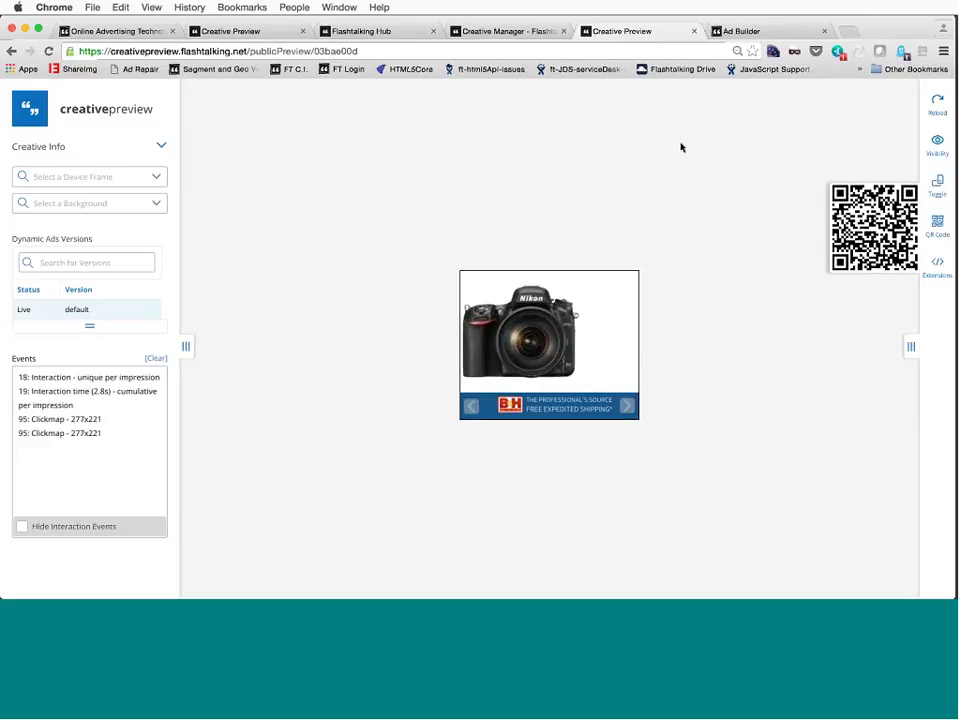
pyautogui.click(695, 33)
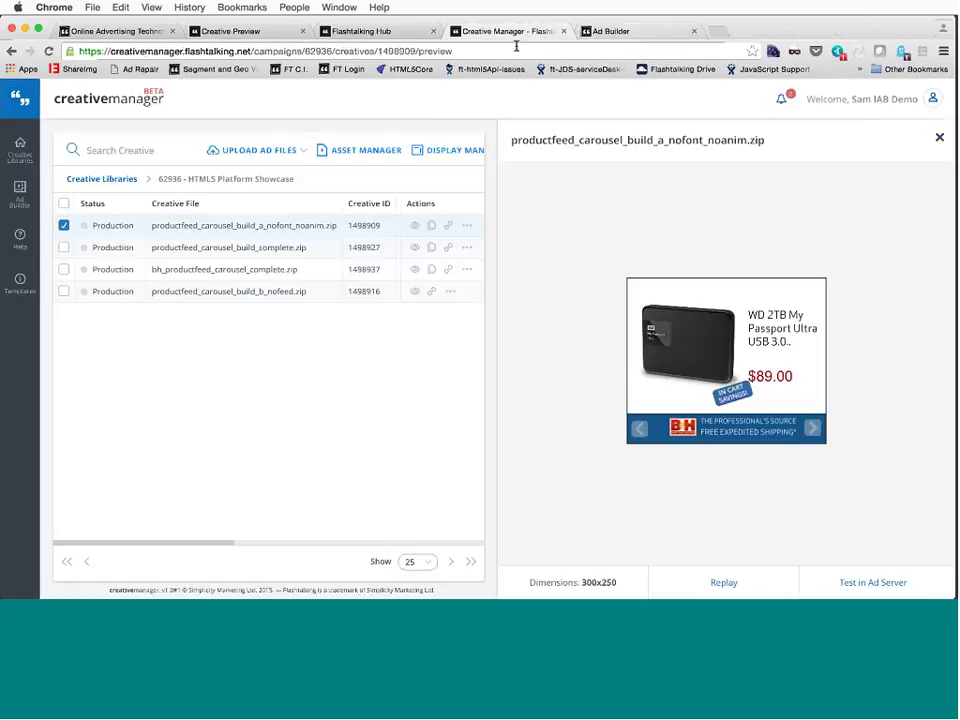
# Look at the Flashtalking Hub, return to Creative Manager and close the preview of the selected creative
pyautogui.click(344, 33)
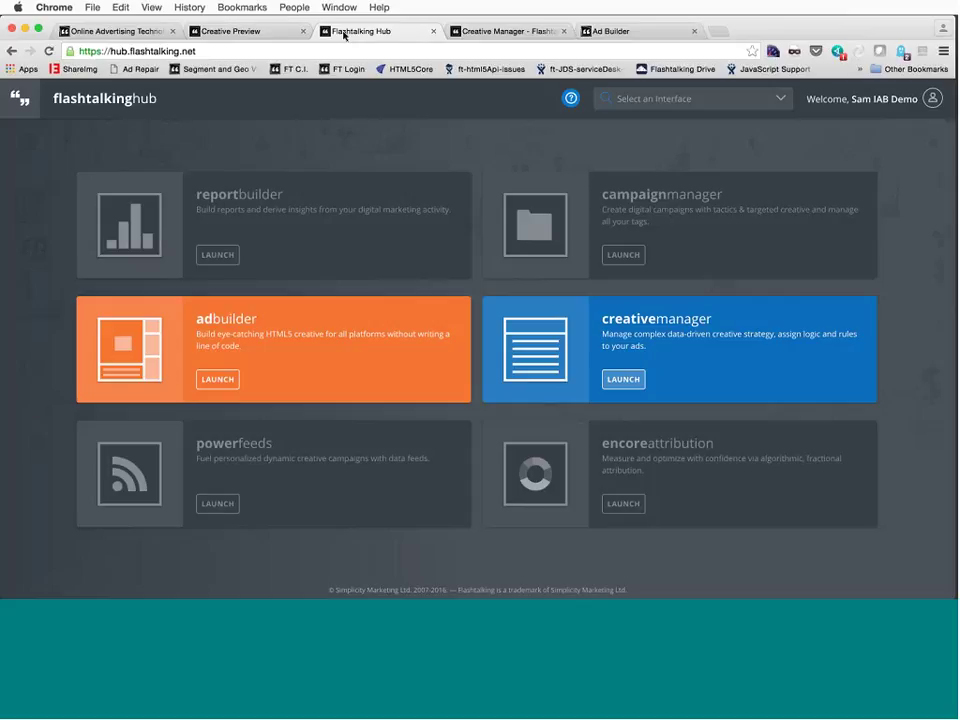
pyautogui.hotkey('ctrl', 'Tab')
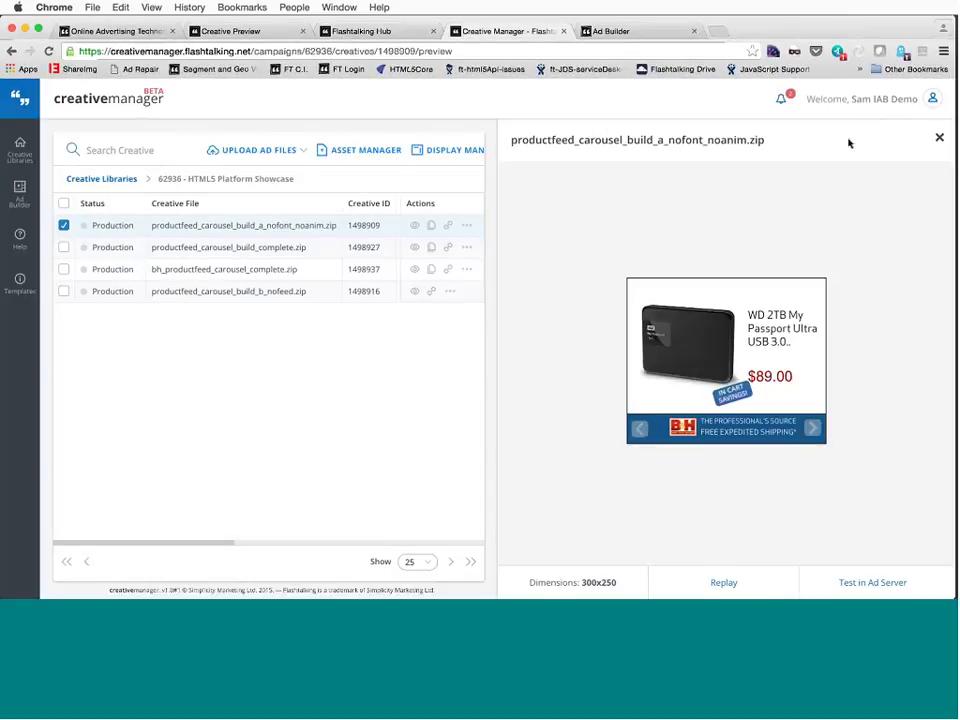
pyautogui.click(939, 137)
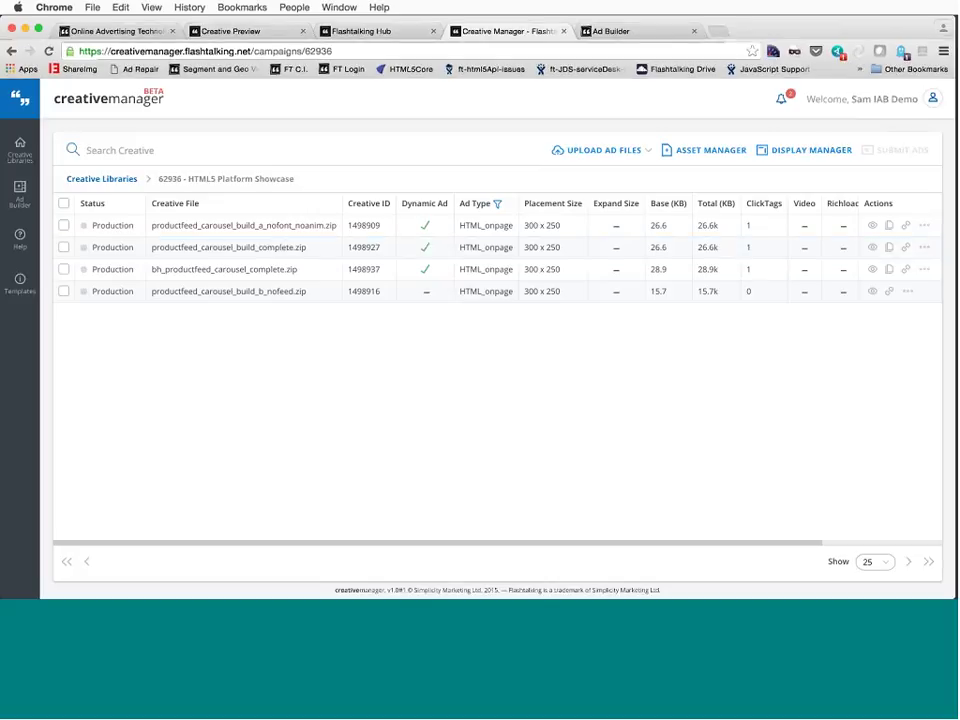
# Select productfeed_carousel_build_a_nofont_noanim.zip and productfeed_carousel_build_complete.zip for ad submission, and clear both selections
pyautogui.click(63, 225)
pyautogui.click(63, 247)
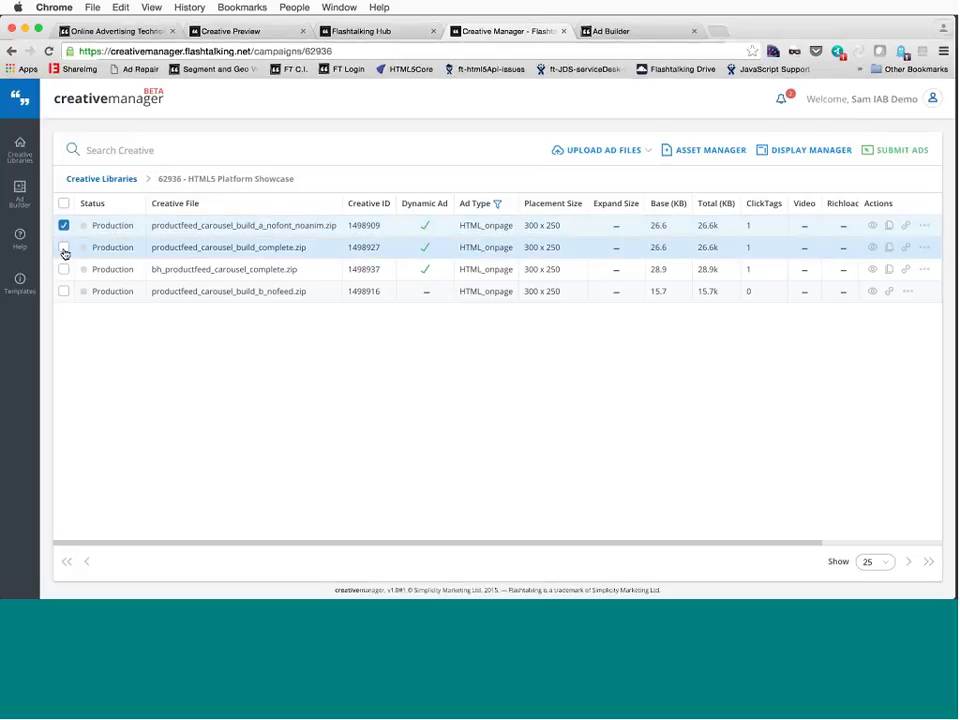
pyautogui.click(63, 248)
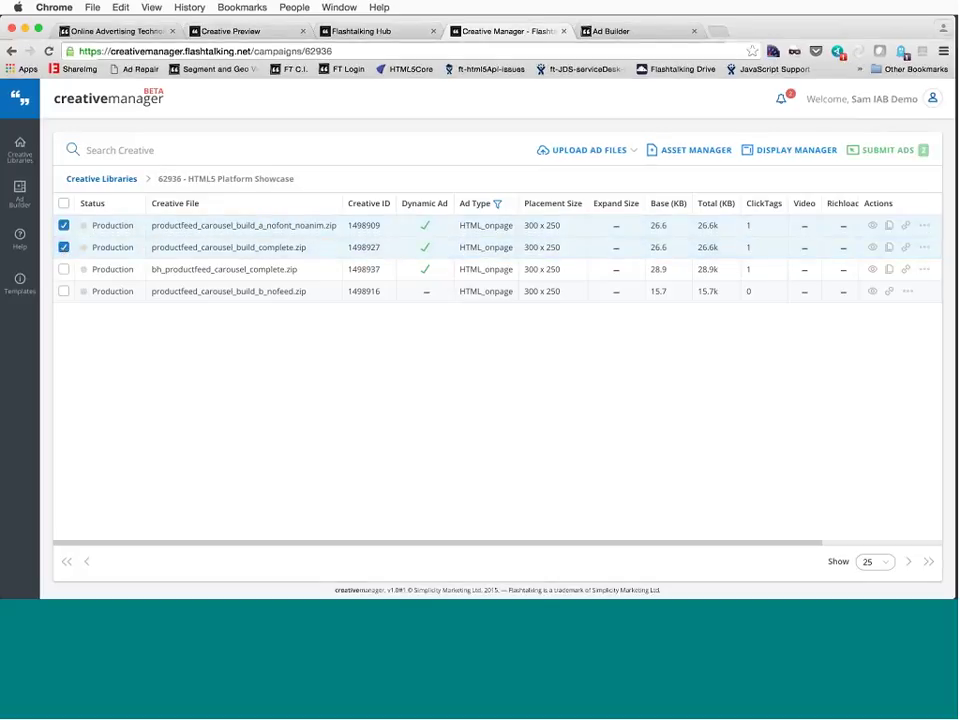
pyautogui.click(63, 226)
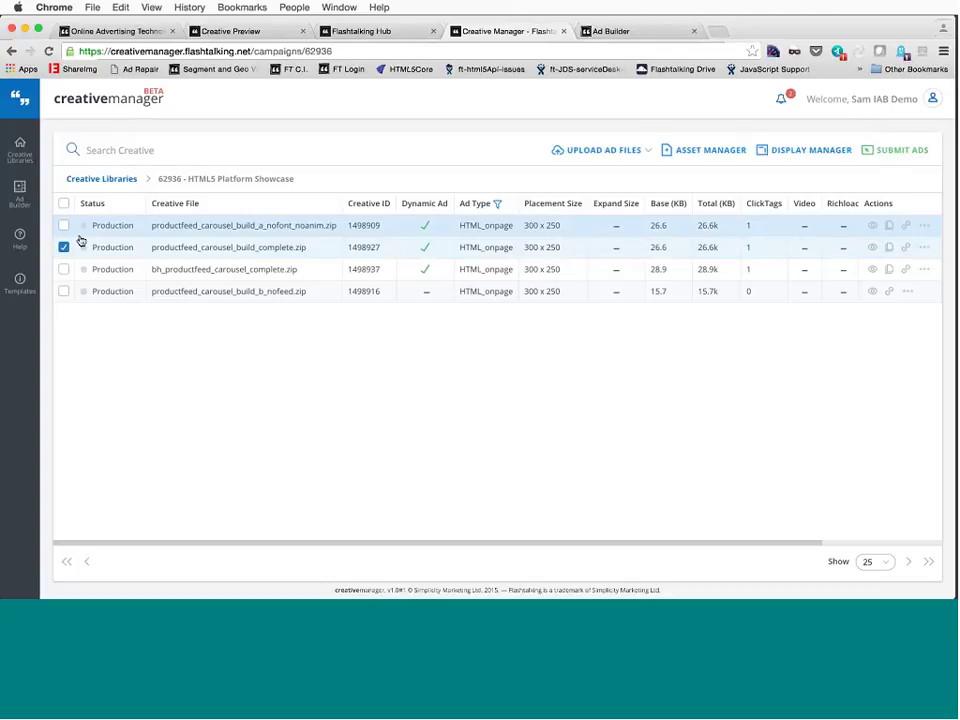
pyautogui.click(63, 247)
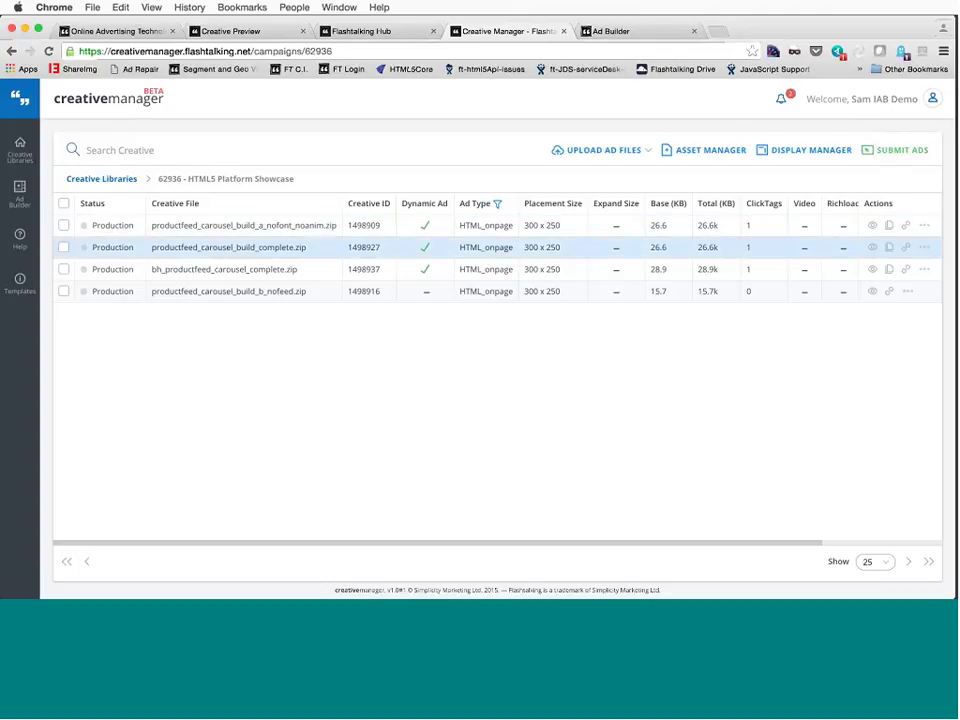
# Switch to Ad Builder and open the recent project BH_ProductFeed_Carousel_complete
pyautogui.click(615, 31)
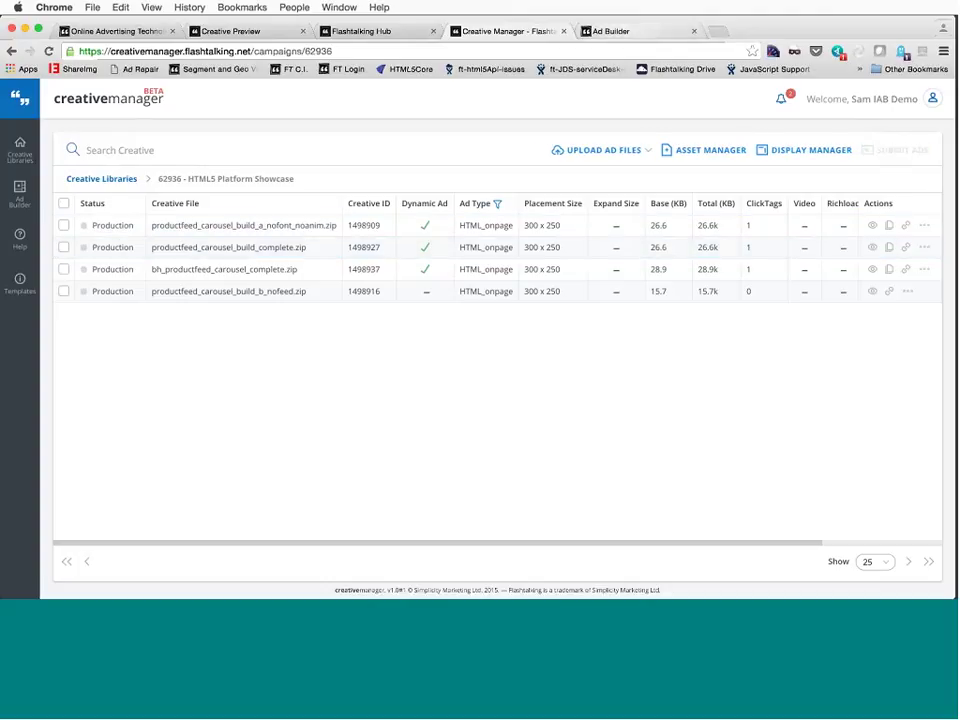
pyautogui.click(20, 239)
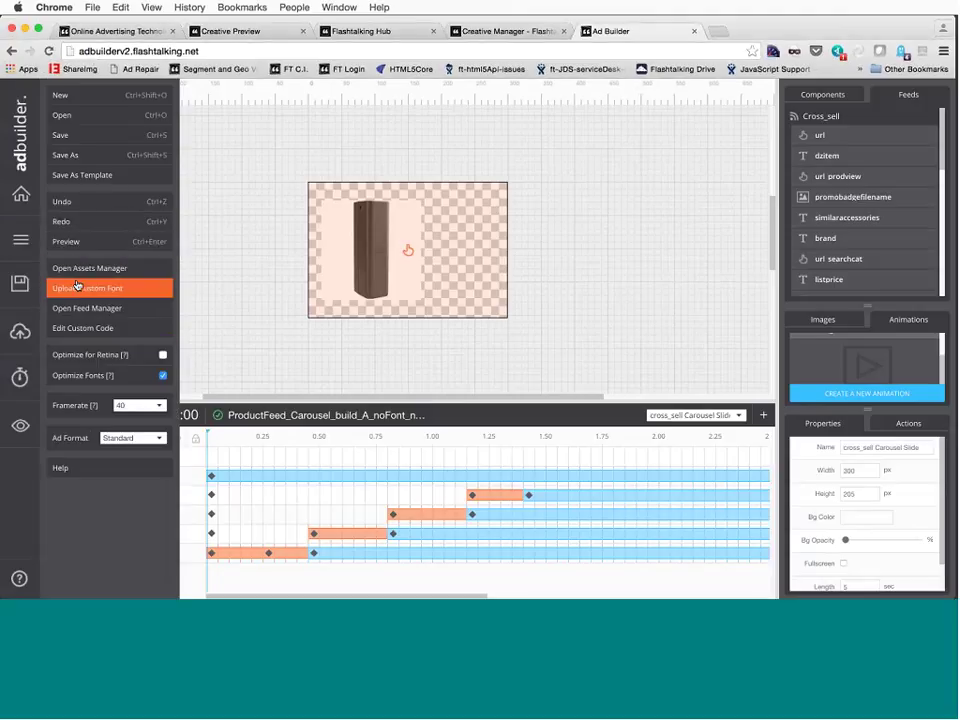
pyautogui.click(73, 118)
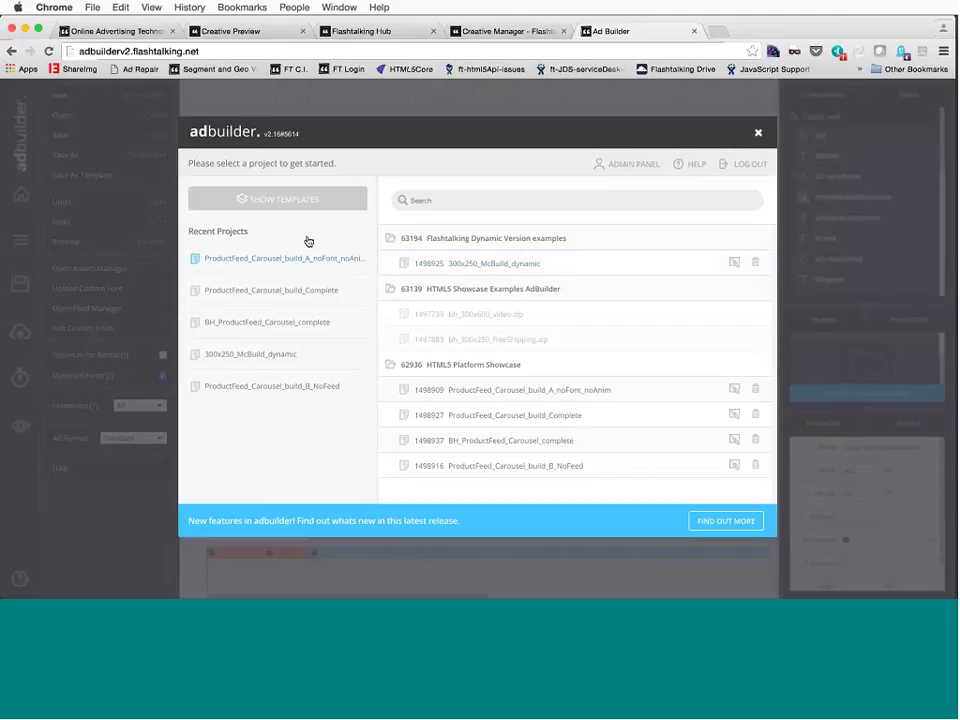
pyautogui.click(243, 322)
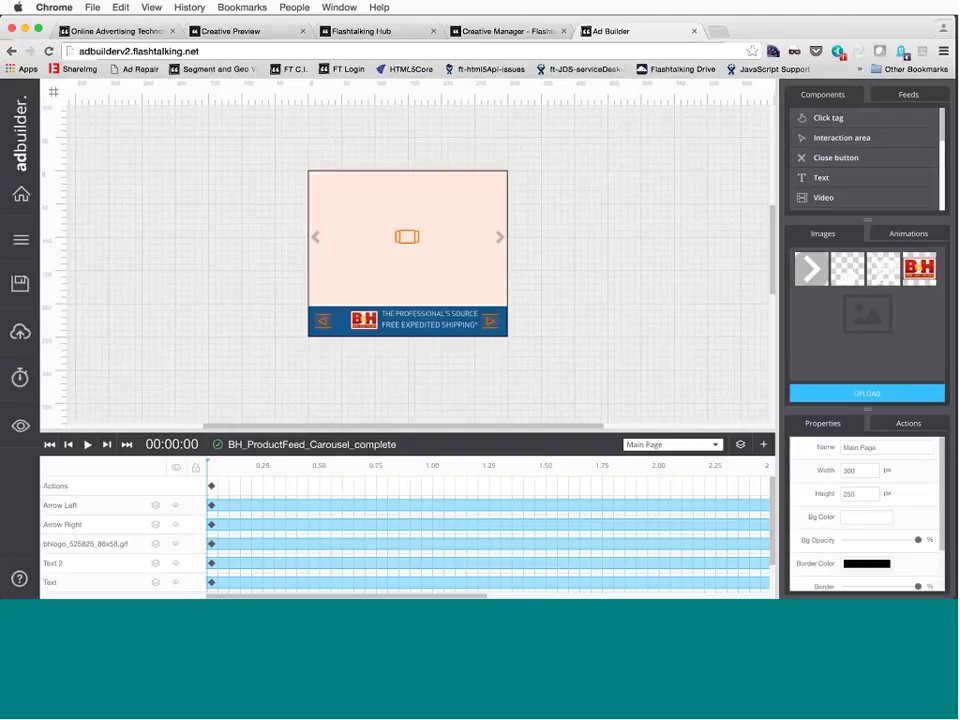
# Enlarge the timeline area to show all main page layers down to the Carousel layer
pyautogui.scroll(-2, 326, 484)
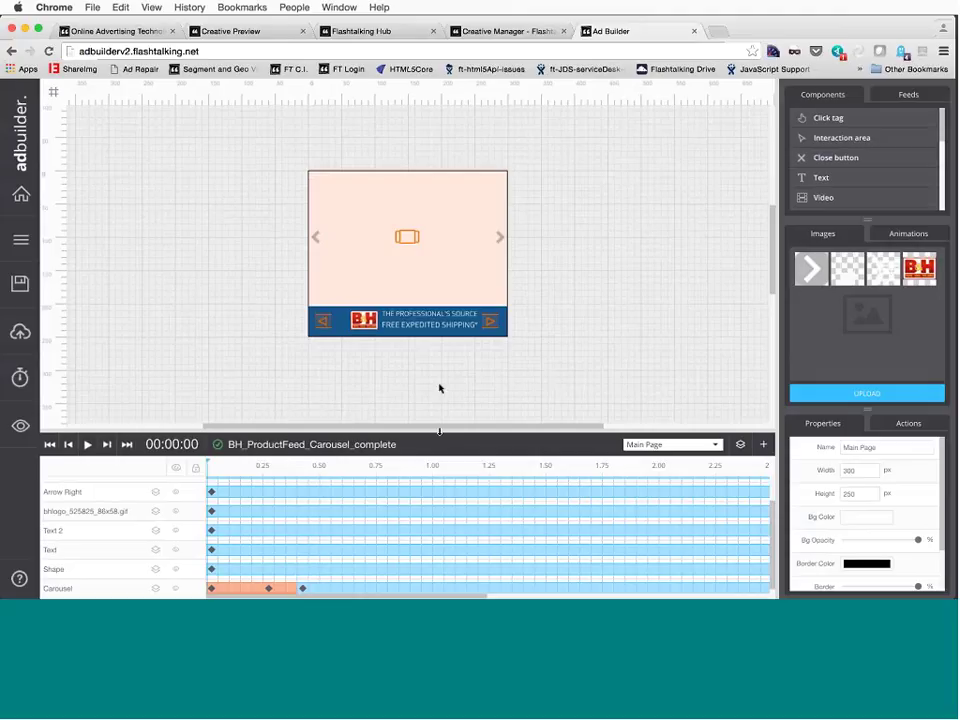
pyautogui.moveTo(439, 430); pyautogui.dragTo(439, 386)
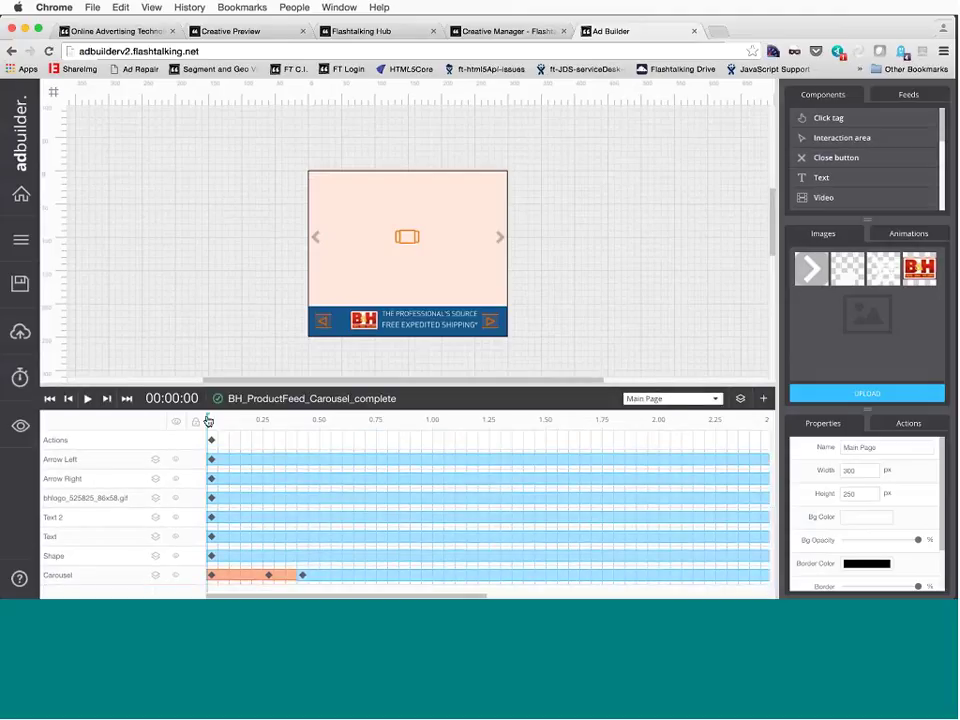
pyautogui.moveTo(208, 421)
pyautogui.mouseDown()
pyautogui.moveTo(306, 424)
pyautogui.moveTo(217, 411)
pyautogui.mouseUp()
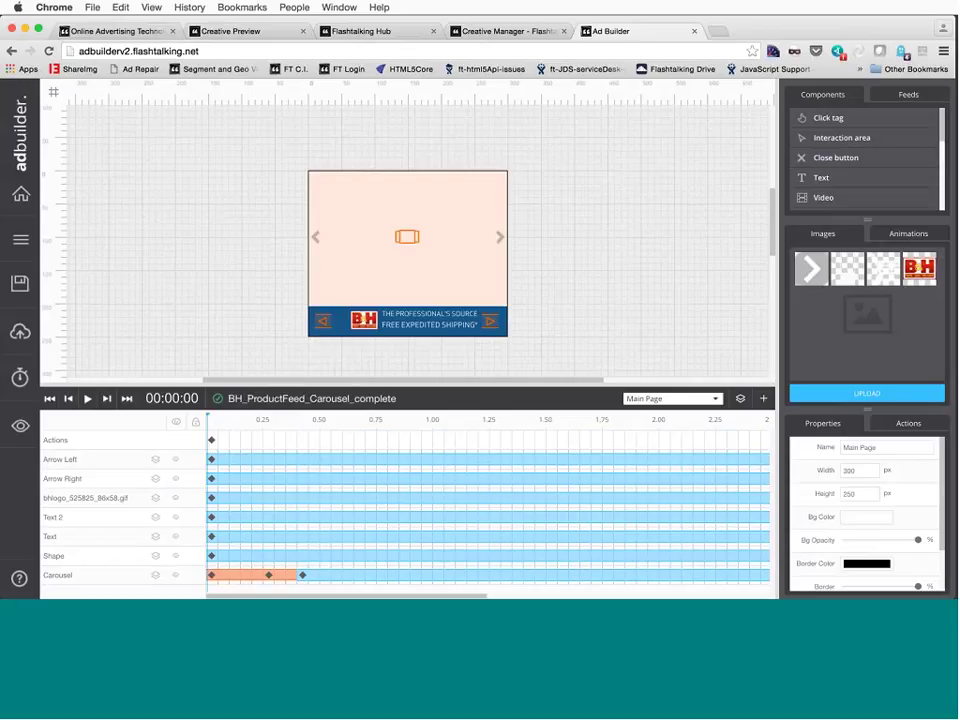
# Select the carousel, enlarge the properties area to examine its multi-item display settings, and deselect it
pyautogui.click(456, 257)
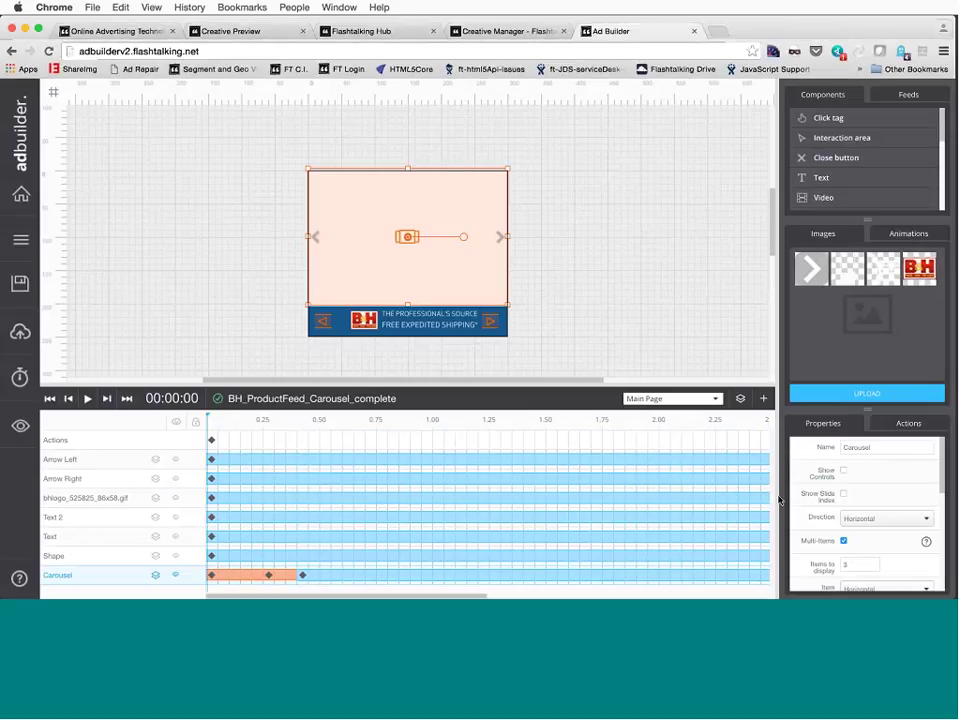
pyautogui.scroll(-1, 815, 488)
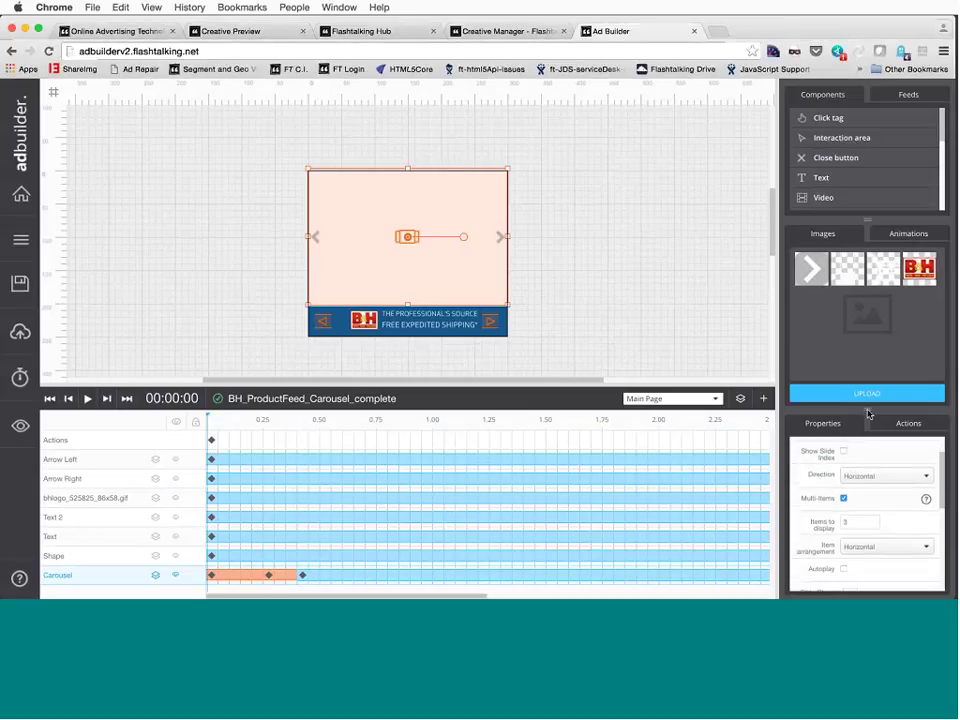
pyautogui.moveTo(867, 410); pyautogui.dragTo(867, 333)
pyautogui.scroll(1, 816, 444)
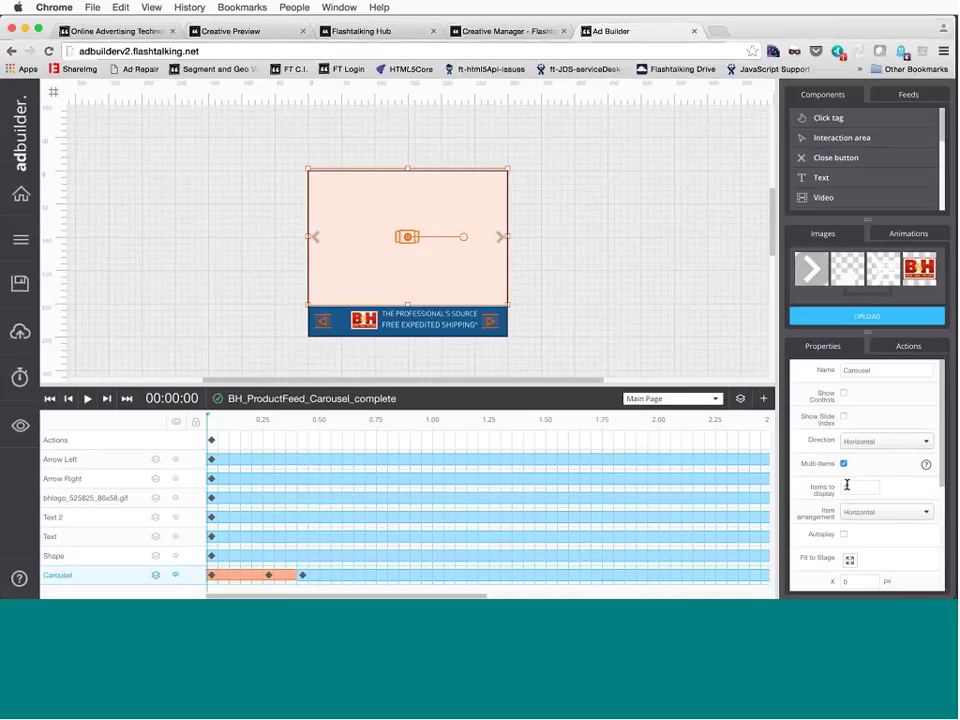
pyautogui.click(673, 261)
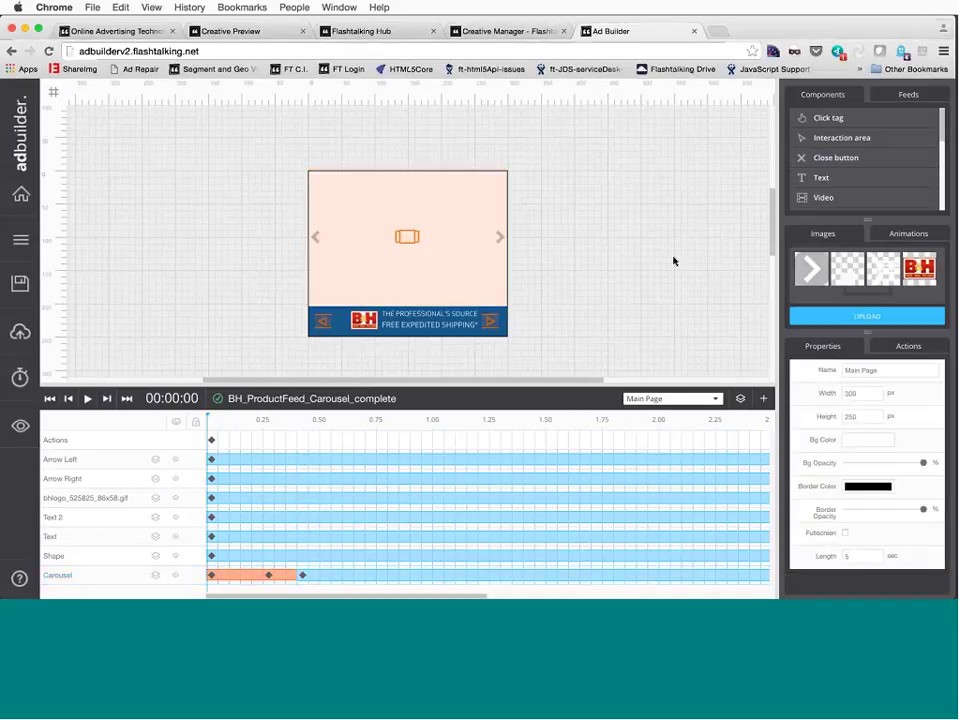
# Open the bh_retargeting Carousel Slide animation and scrub its timeline to the action keyframe at 1.67 s
pyautogui.click(712, 399)
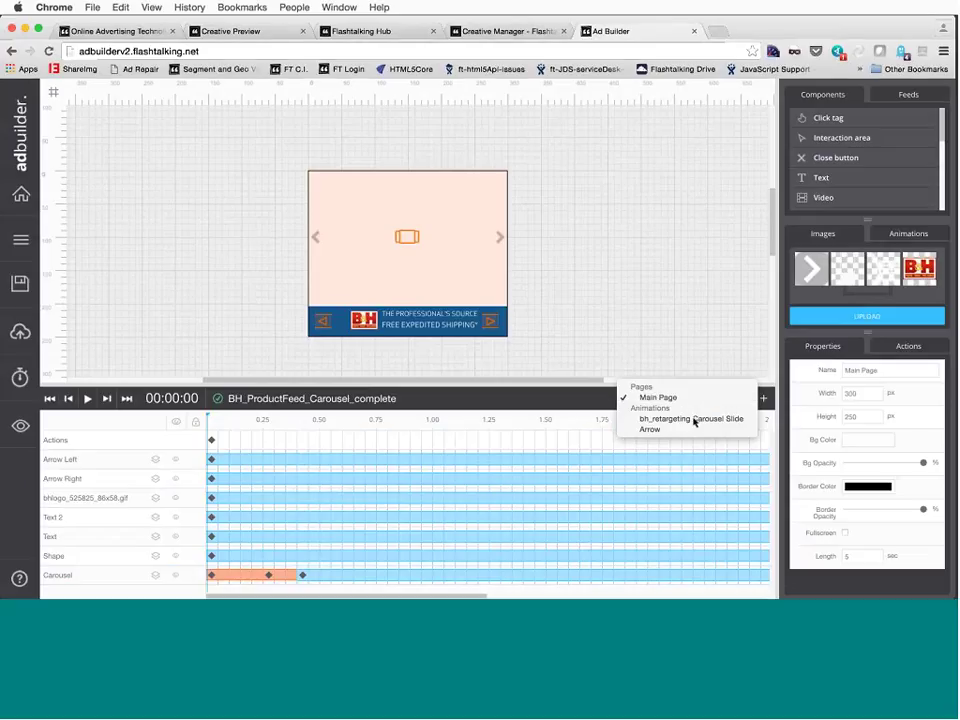
pyautogui.click(694, 419)
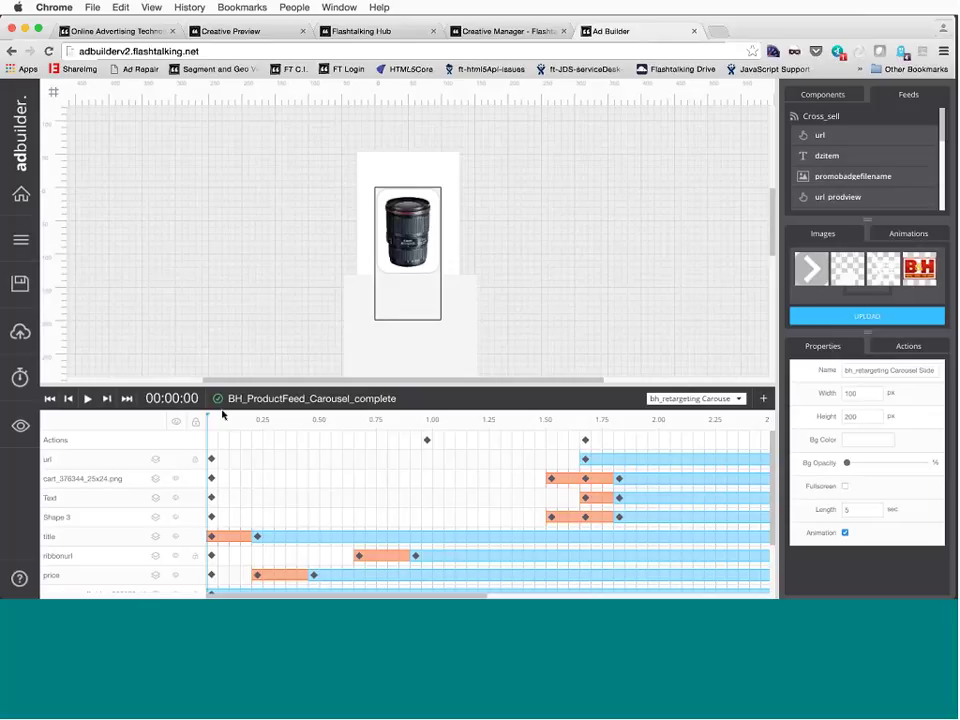
pyautogui.moveTo(210, 420); pyautogui.dragTo(587, 440)
pyautogui.rightClick(587, 440)
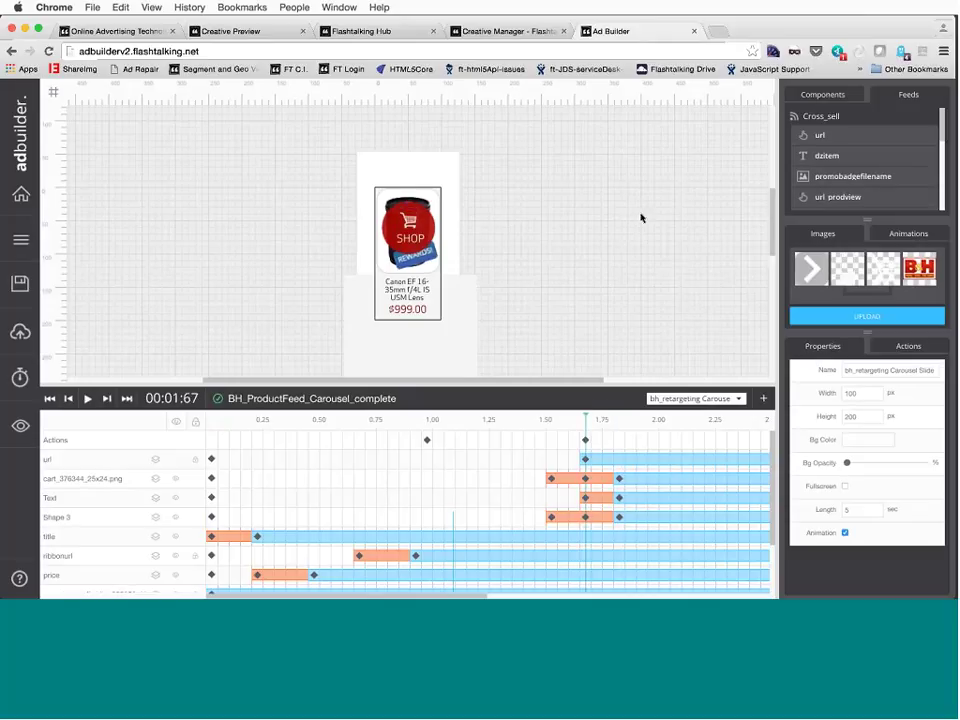
pyautogui.click(231, 31)
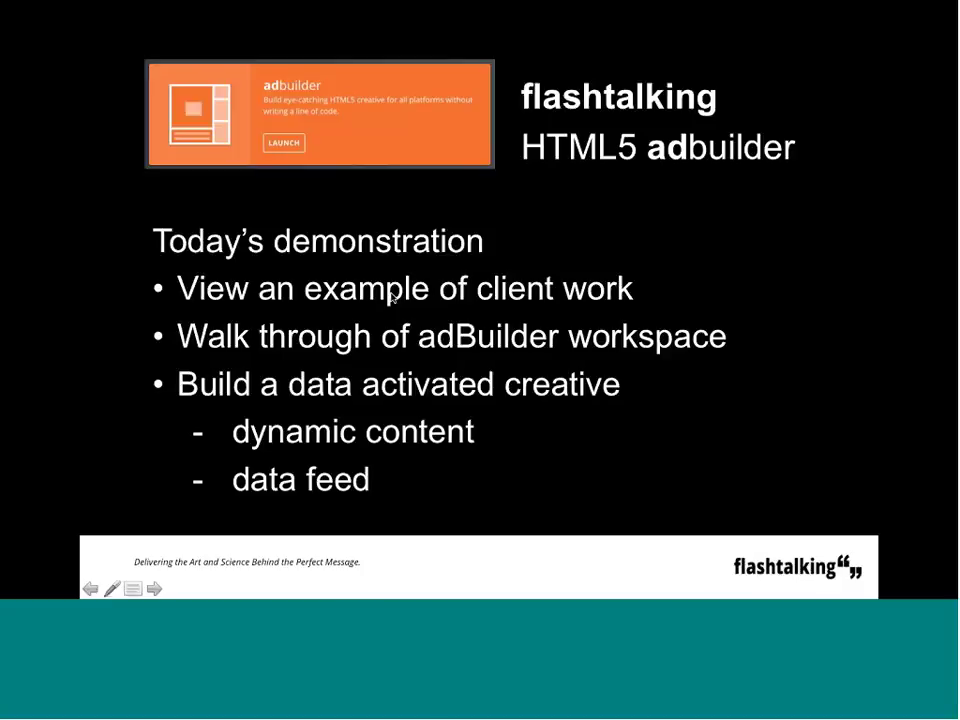
pyautogui.click(294, 483)
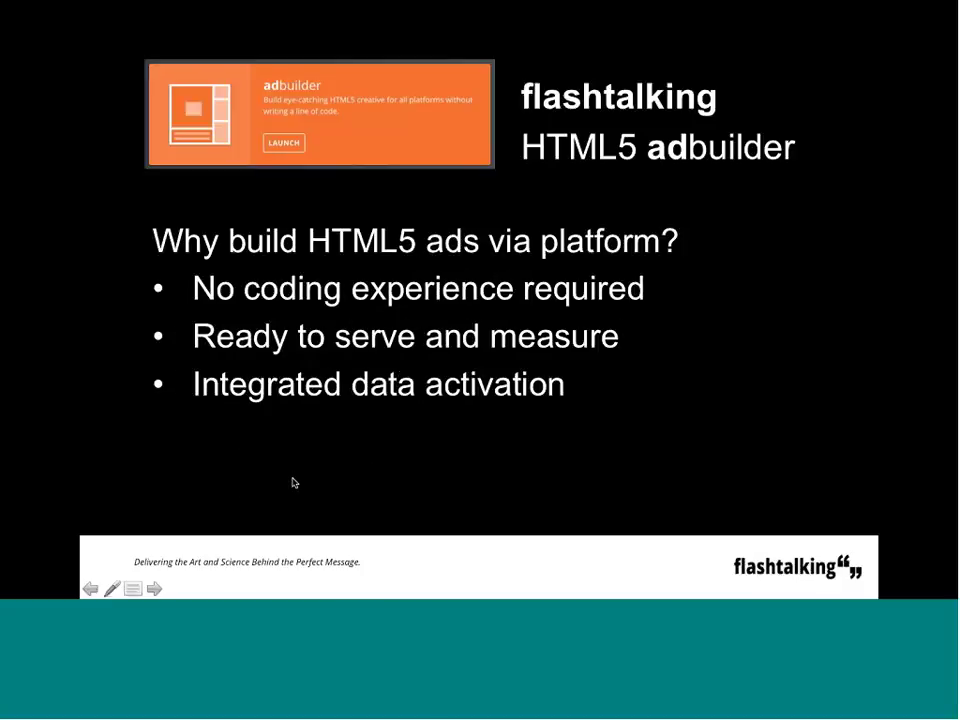
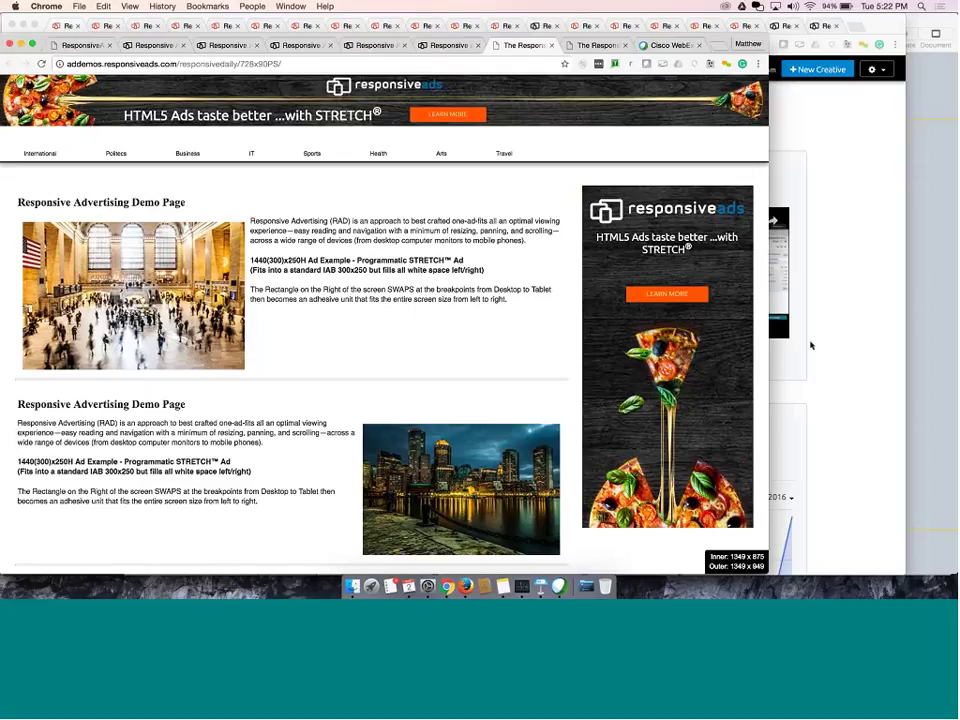
# Switch to Keynote and close the RAD-IAB overview 08-02 FINAL presentation
pyautogui.click(540, 586)
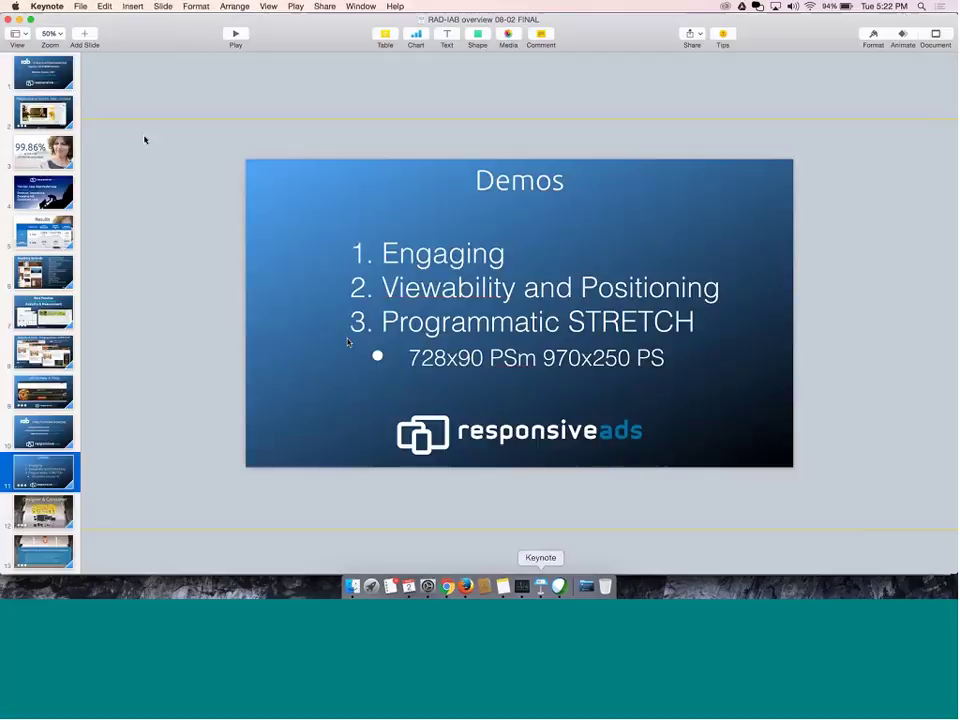
pyautogui.click(8, 20)
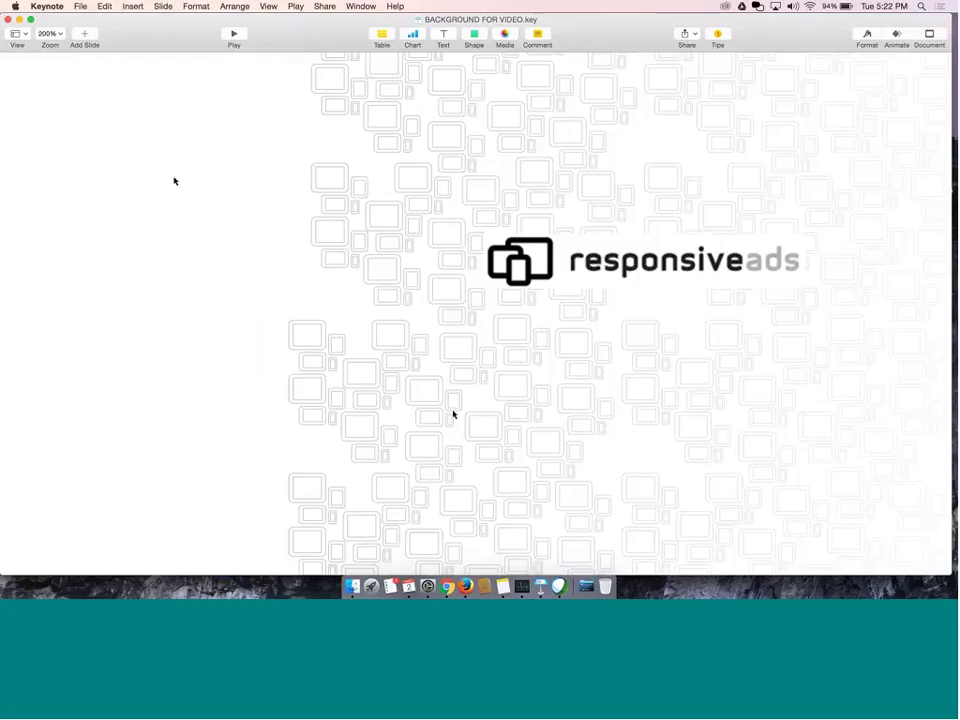
# Switch to The Responsive Daily window in Chrome and narrow and widen it to check how the 728x90PS demo page's ads stretch
pyautogui.click(447, 586)
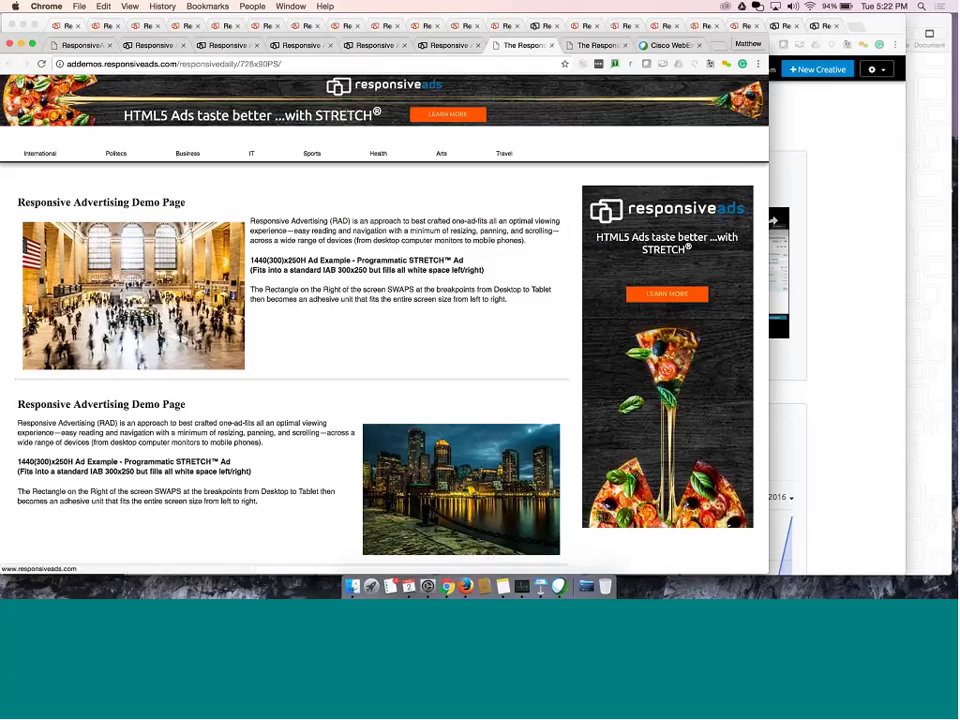
pyautogui.click(814, 394)
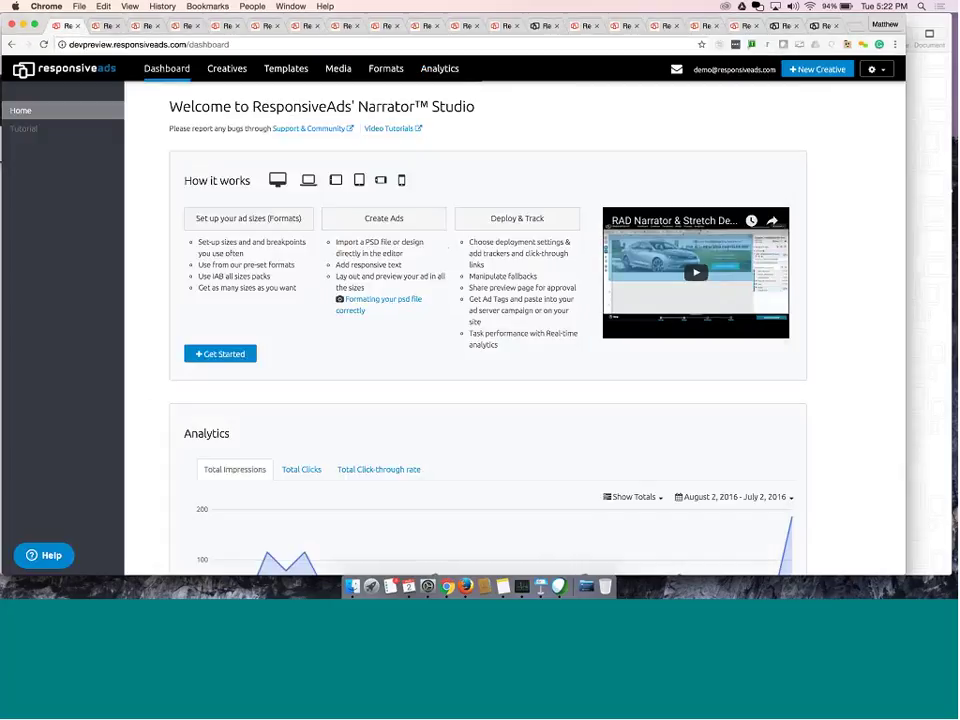
pyautogui.click(540, 586)
pyautogui.click(447, 587)
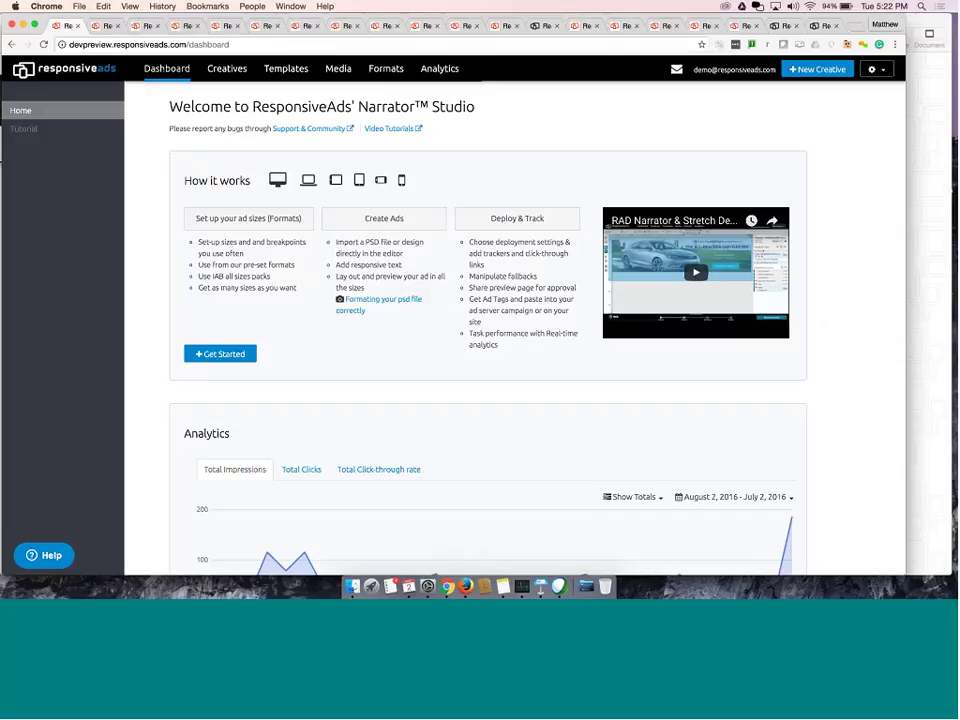
pyautogui.rightClick(447, 587)
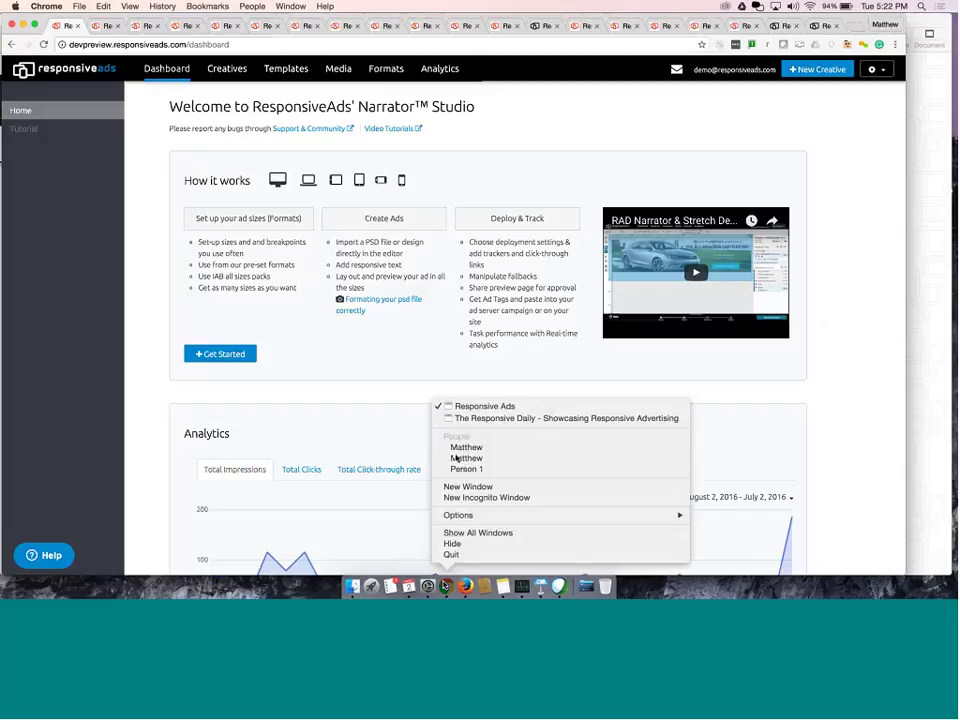
pyautogui.click(461, 418)
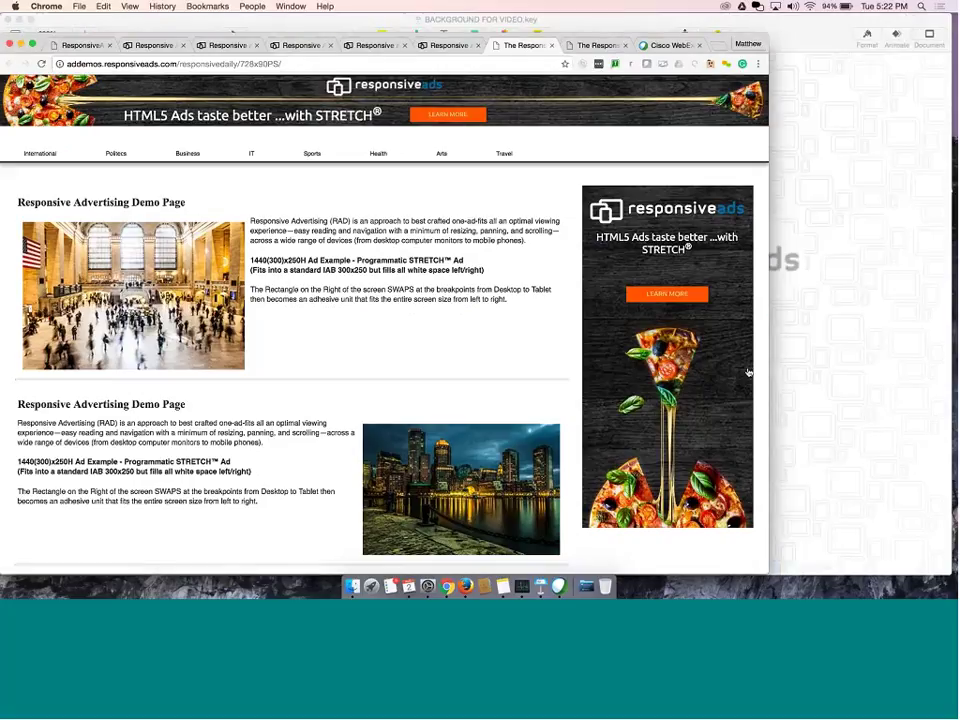
pyautogui.moveTo(766, 366); pyautogui.dragTo(506, 348)
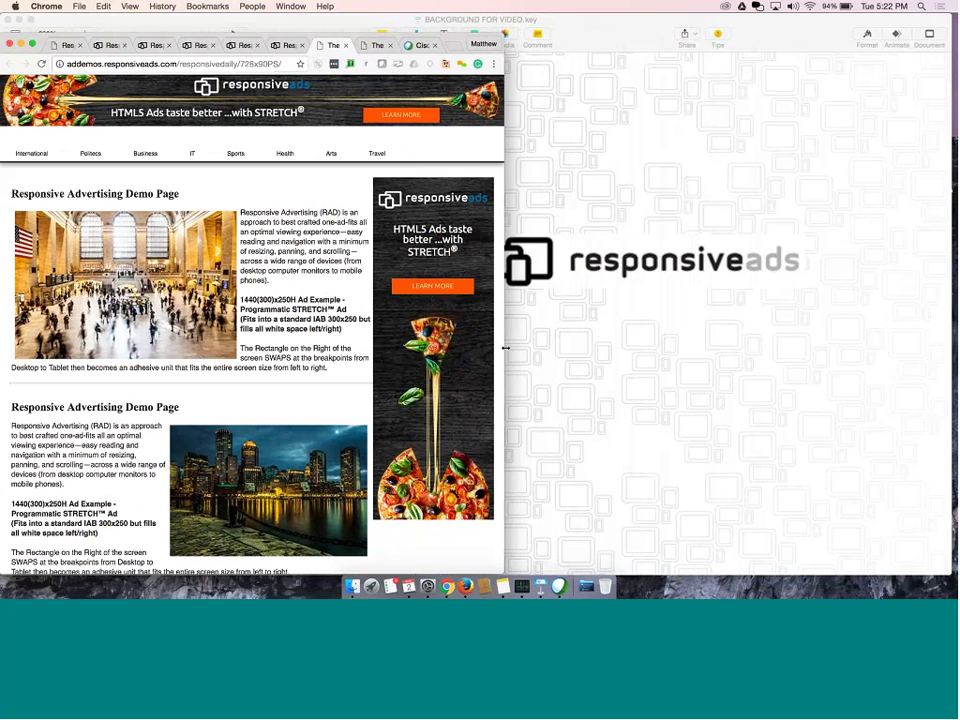
pyautogui.moveTo(505, 348); pyautogui.dragTo(948, 414)
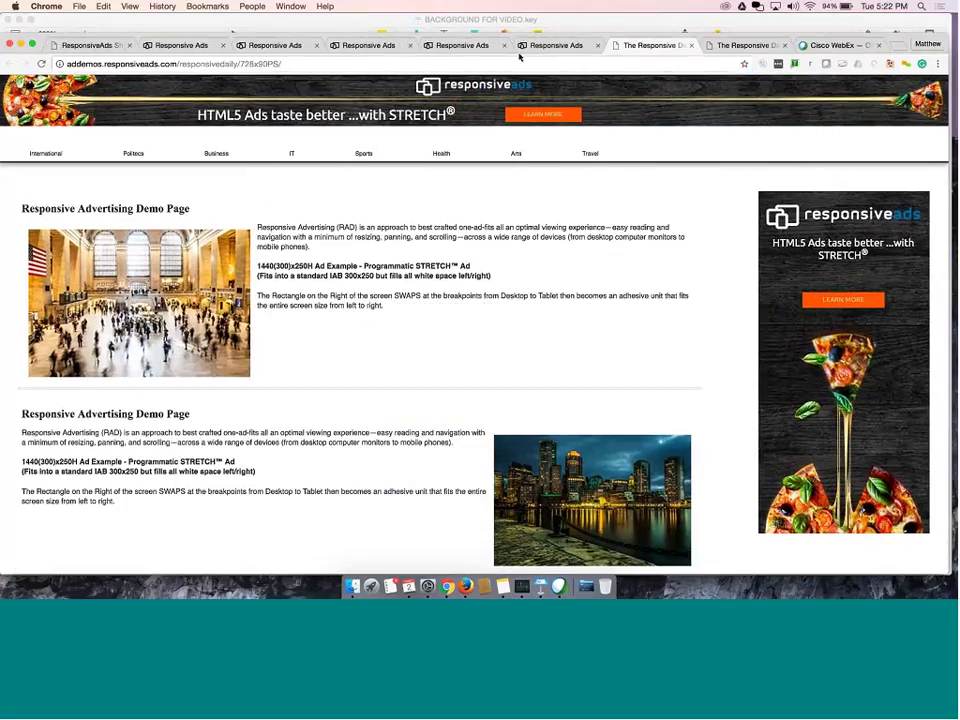
# Show the 950x250PS demo page and widen the browser window to check how its pizza ads adapt
pyautogui.doubleClick(398, 36)
pyautogui.click(399, 46)
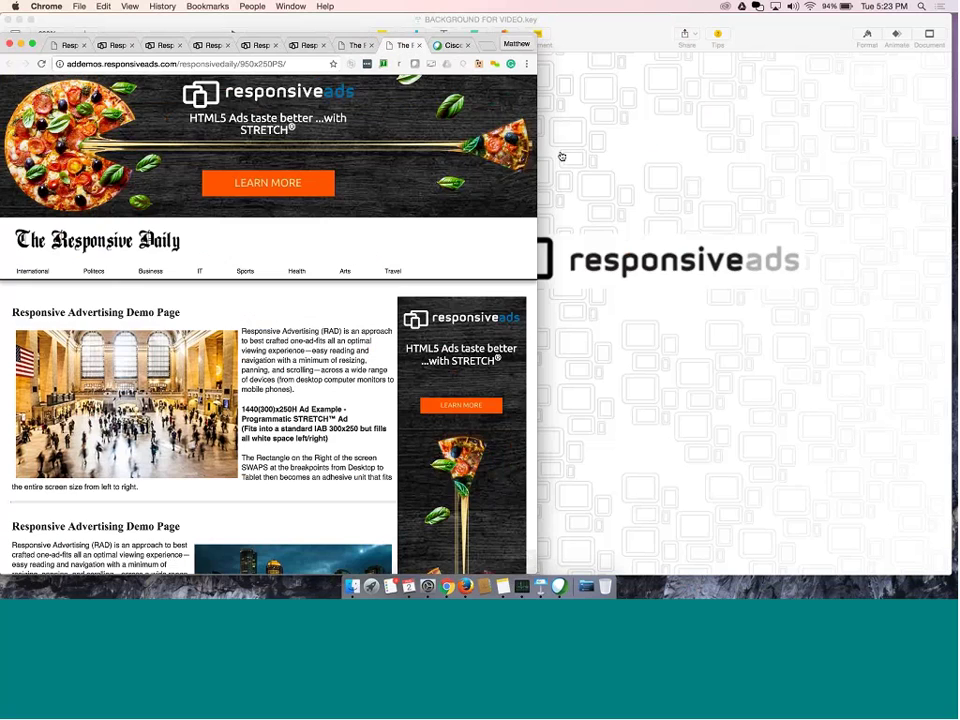
pyautogui.moveTo(536, 155); pyautogui.dragTo(954, 213)
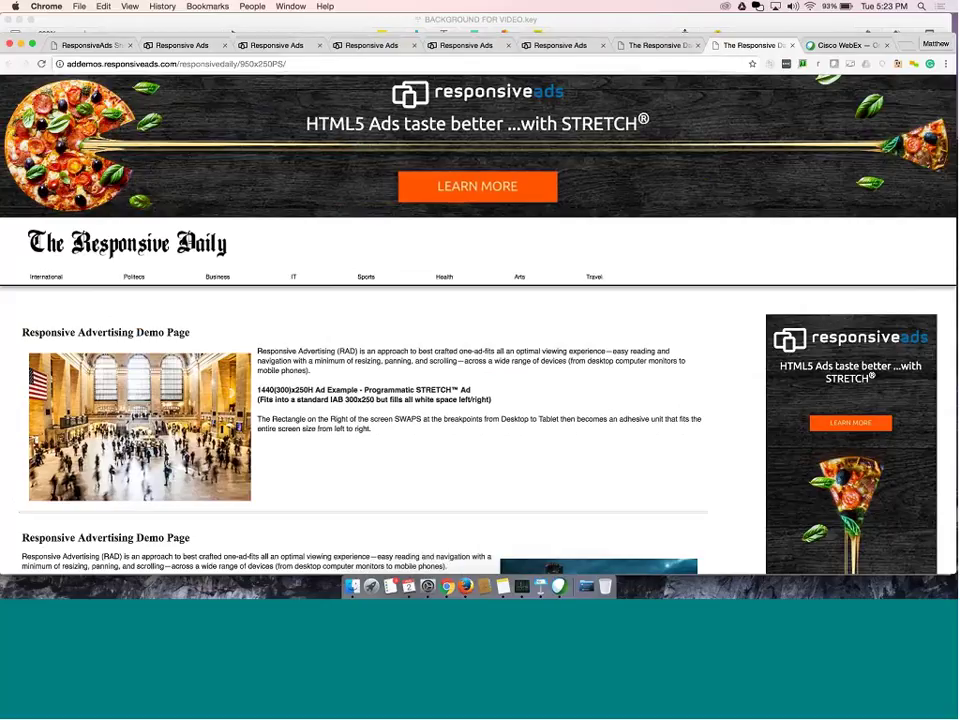
# Switch to the Responsive Ads window, show the creatives list, and apply and clear the RAD Pizza advertiser filter
pyautogui.rightClick(447, 586)
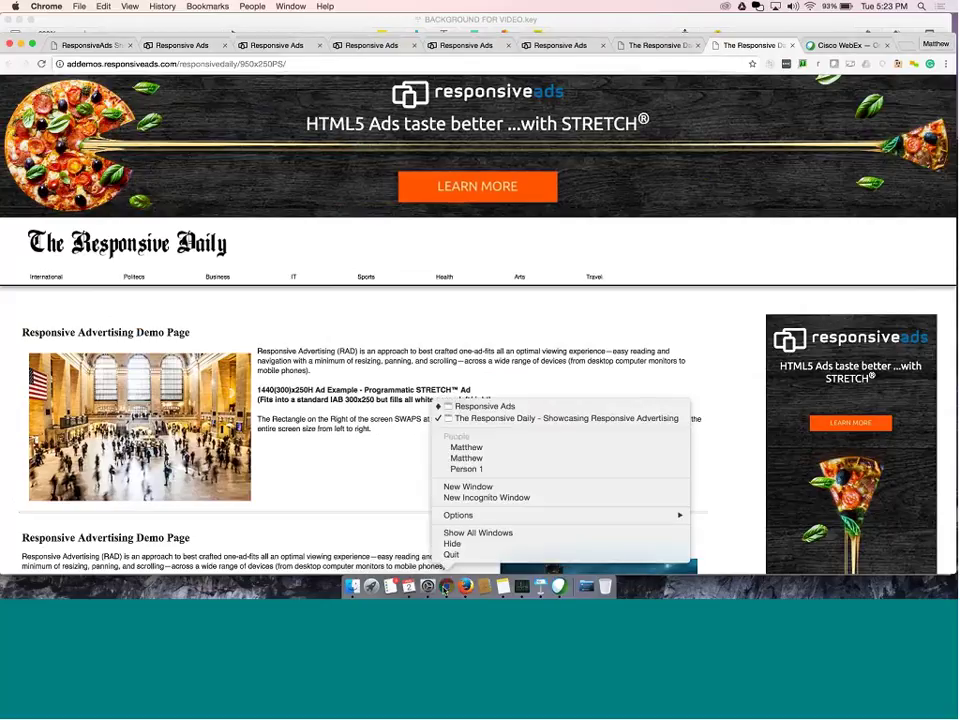
pyautogui.click(470, 406)
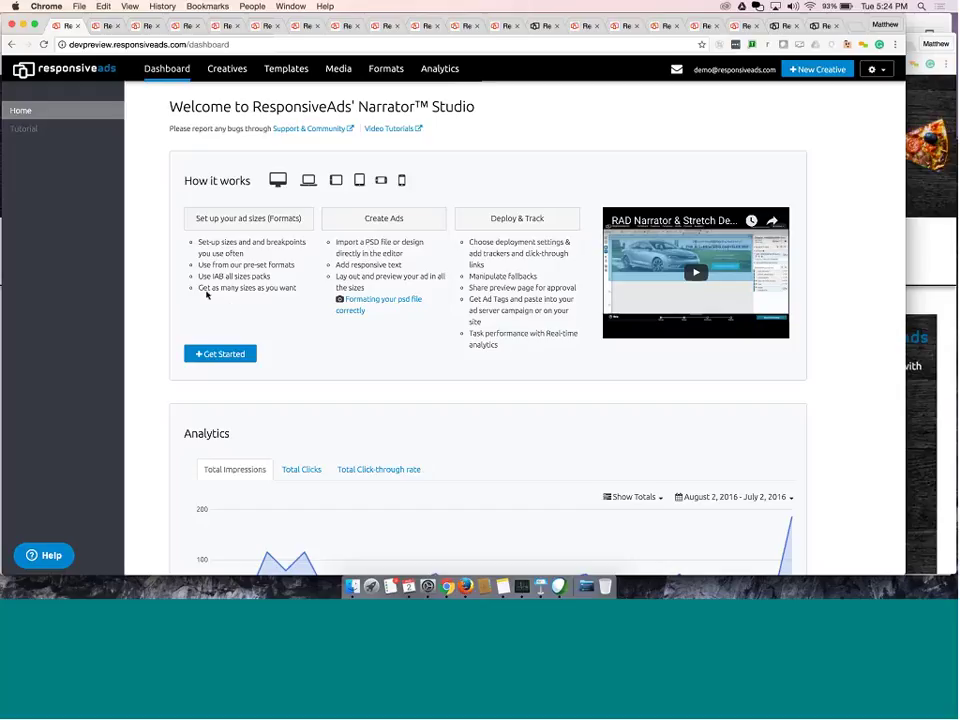
pyautogui.click(97, 25)
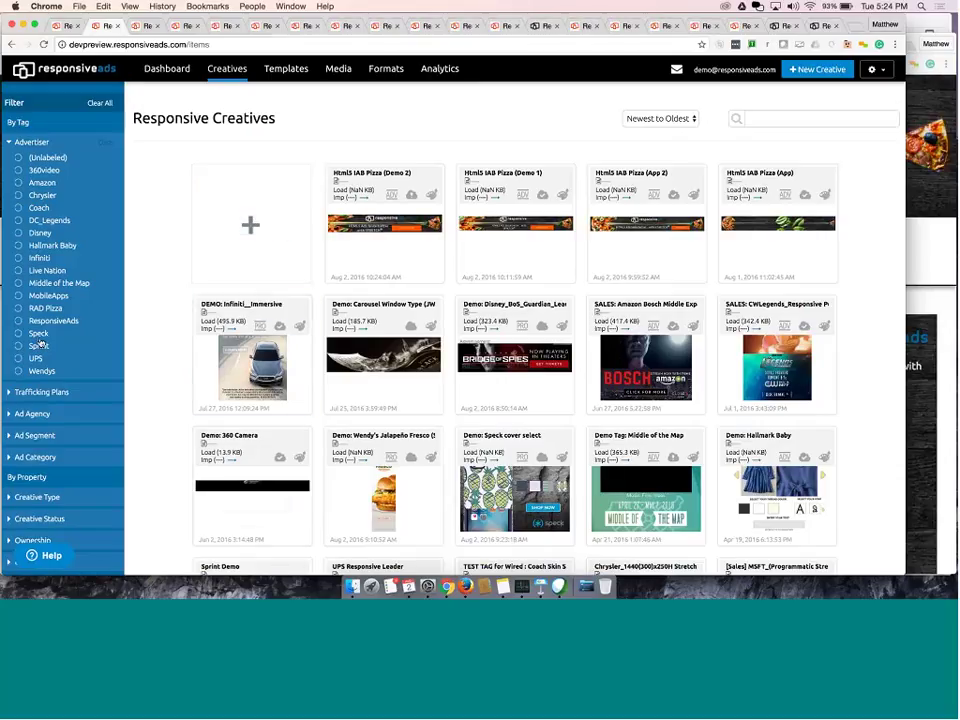
pyautogui.click(18, 310)
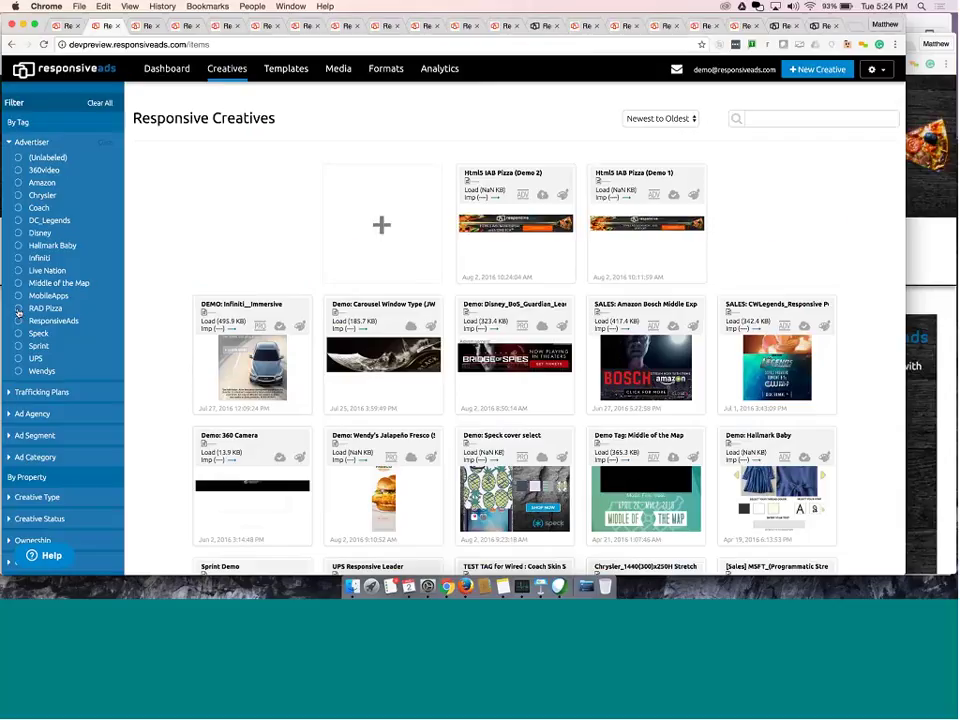
pyautogui.click(18, 310)
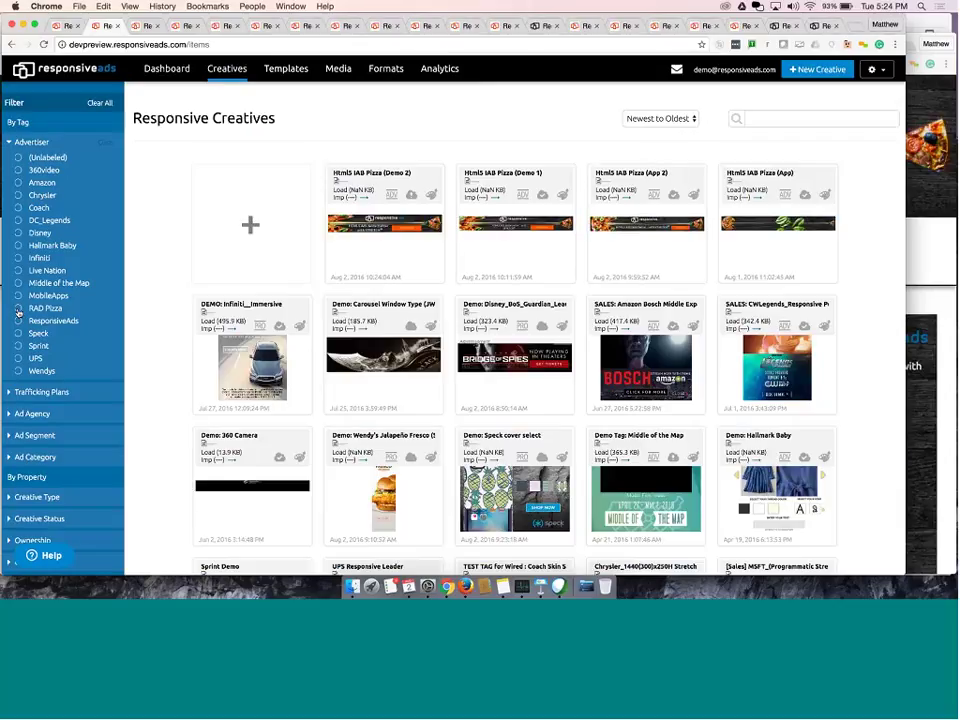
# Look through the responsive templates, the video and image media assets, and the responsive formats list
pyautogui.click(145, 26)
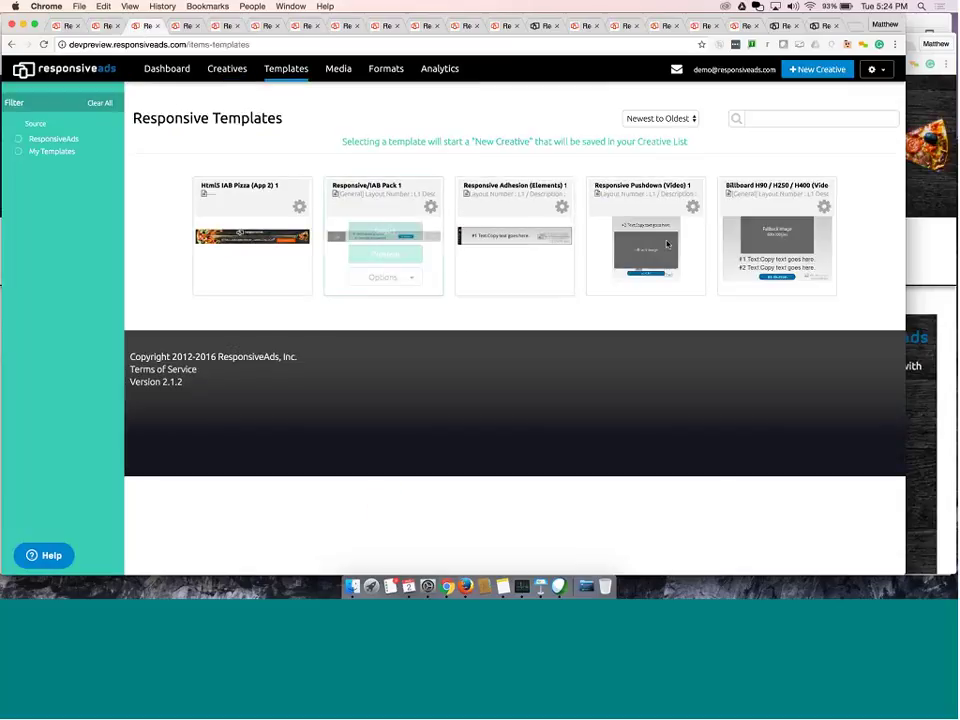
pyautogui.moveTo(408, 268)
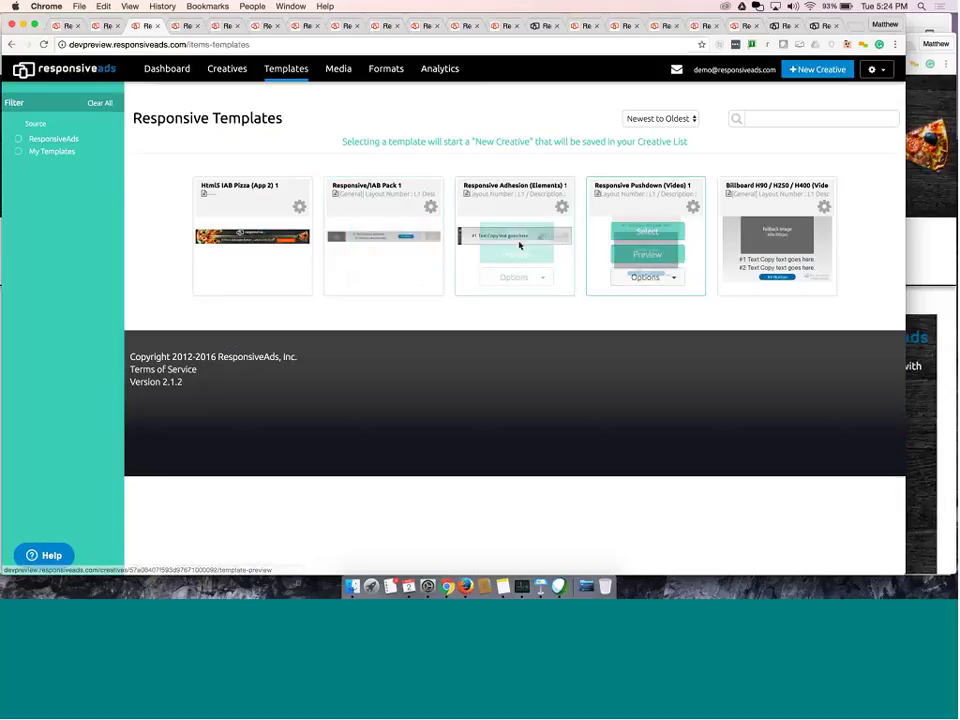
pyautogui.click(338, 68)
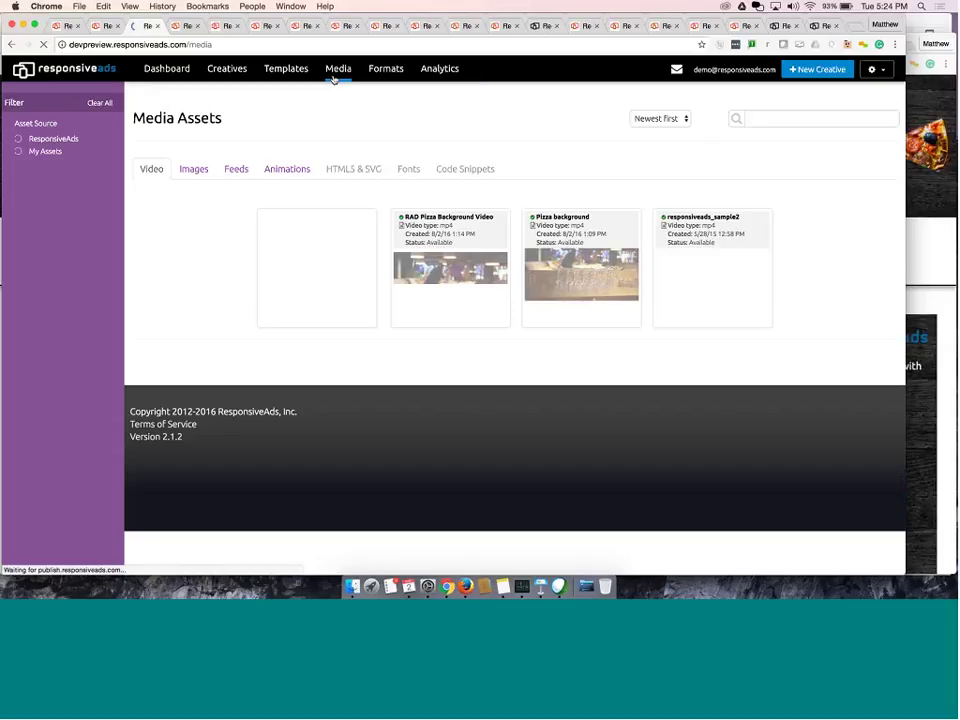
pyautogui.click(201, 168)
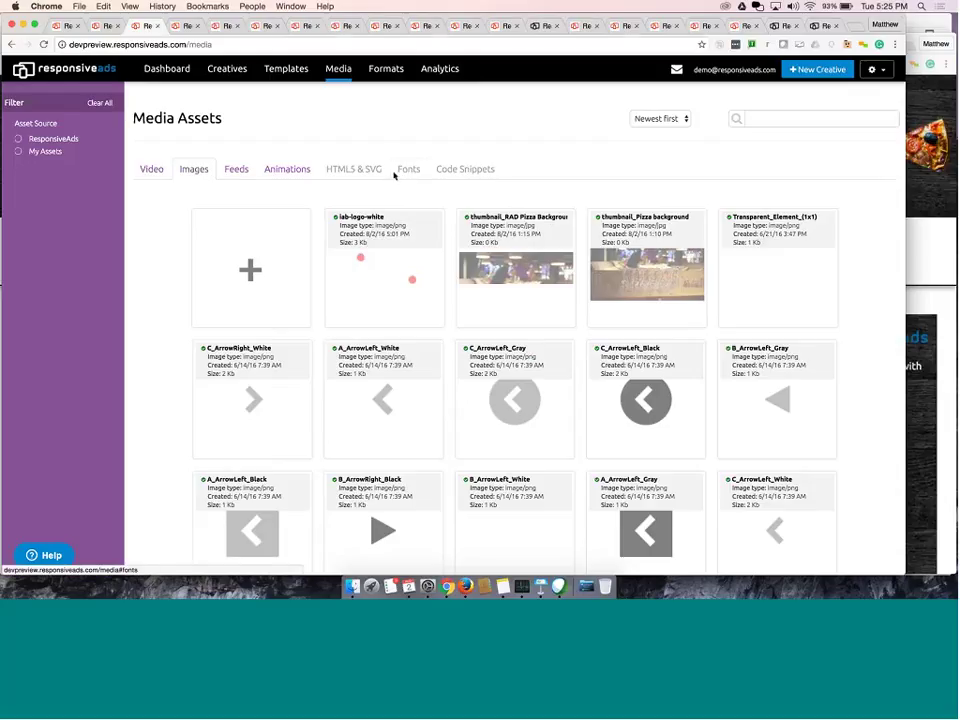
pyautogui.click(193, 26)
pyautogui.click(218, 27)
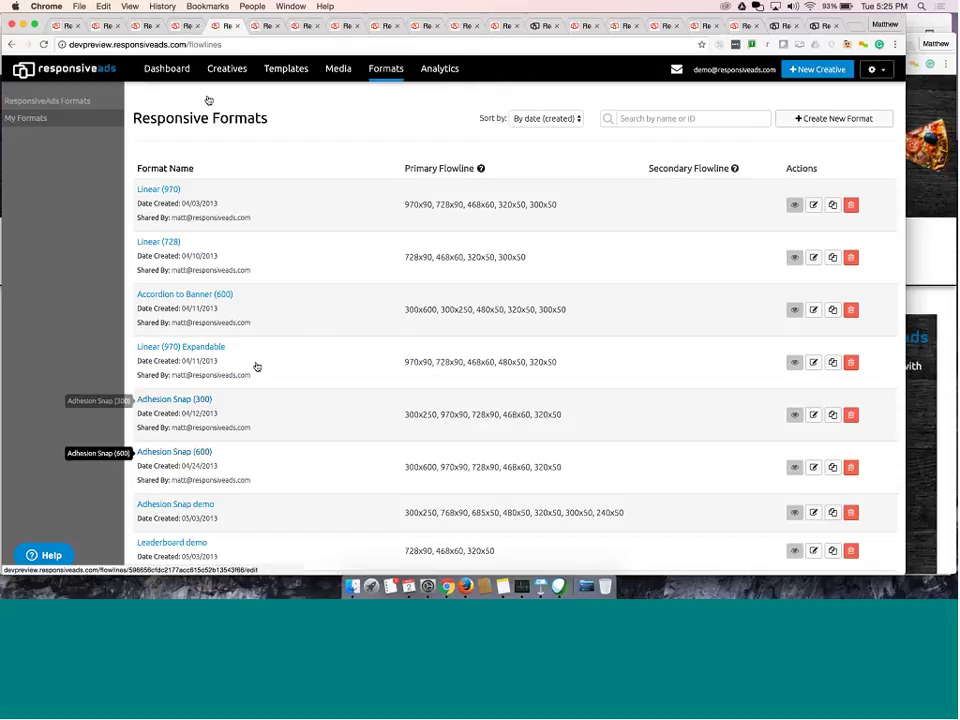
# Name the new creative "HTML5 Pizza" and choose PSD as its creation method
pyautogui.click(260, 27)
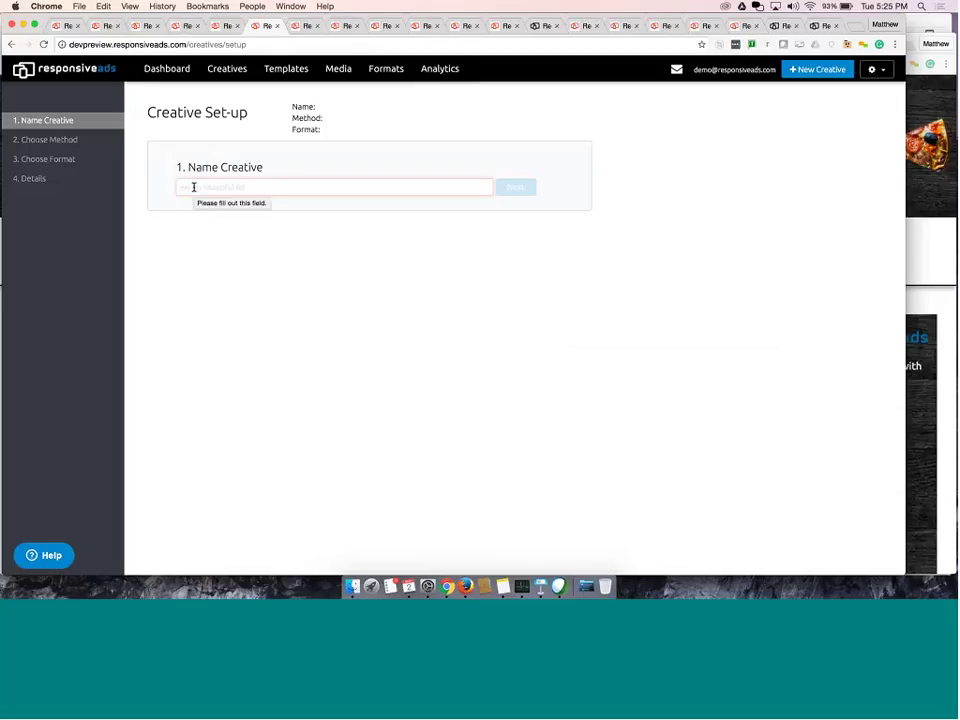
pyautogui.write('HT')
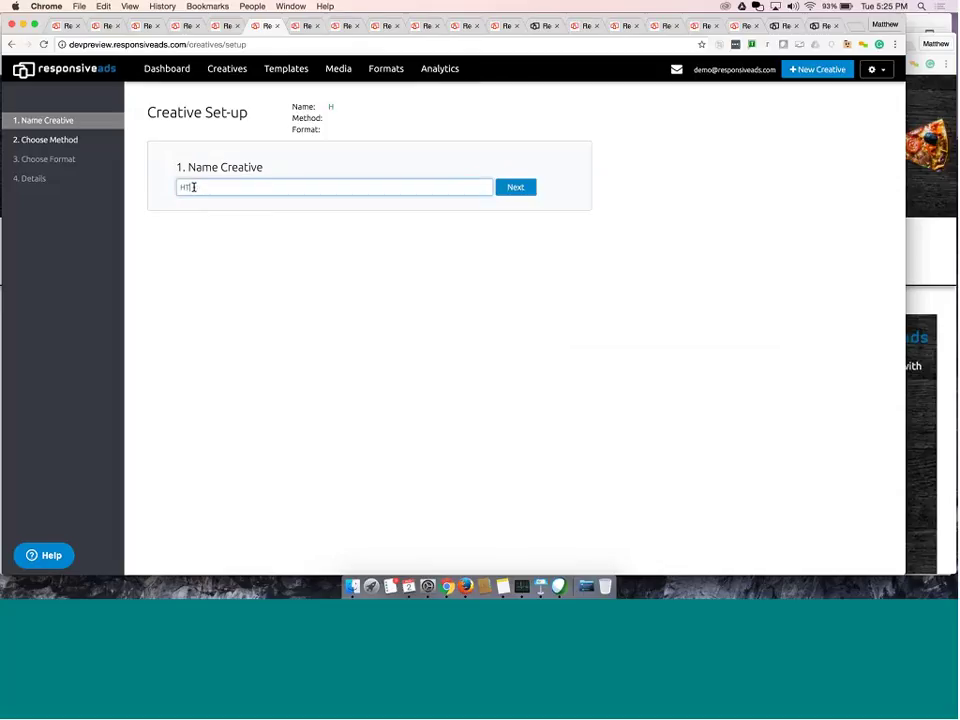
pyautogui.write('ML5 Pizza')
pyautogui.click(507, 189)
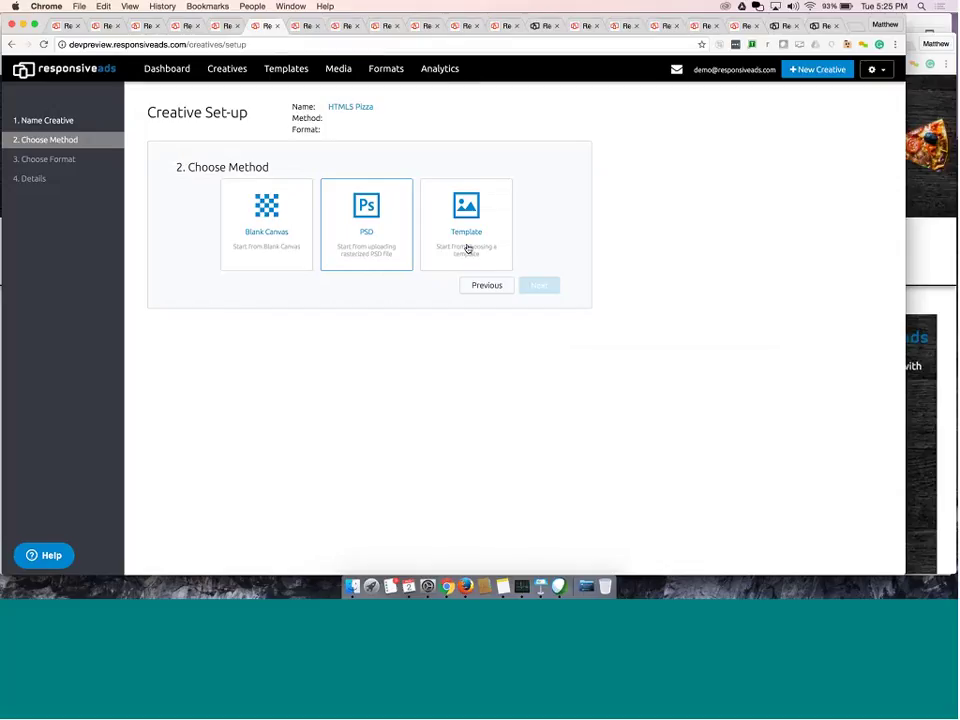
pyautogui.click(373, 220)
pyautogui.click(539, 286)
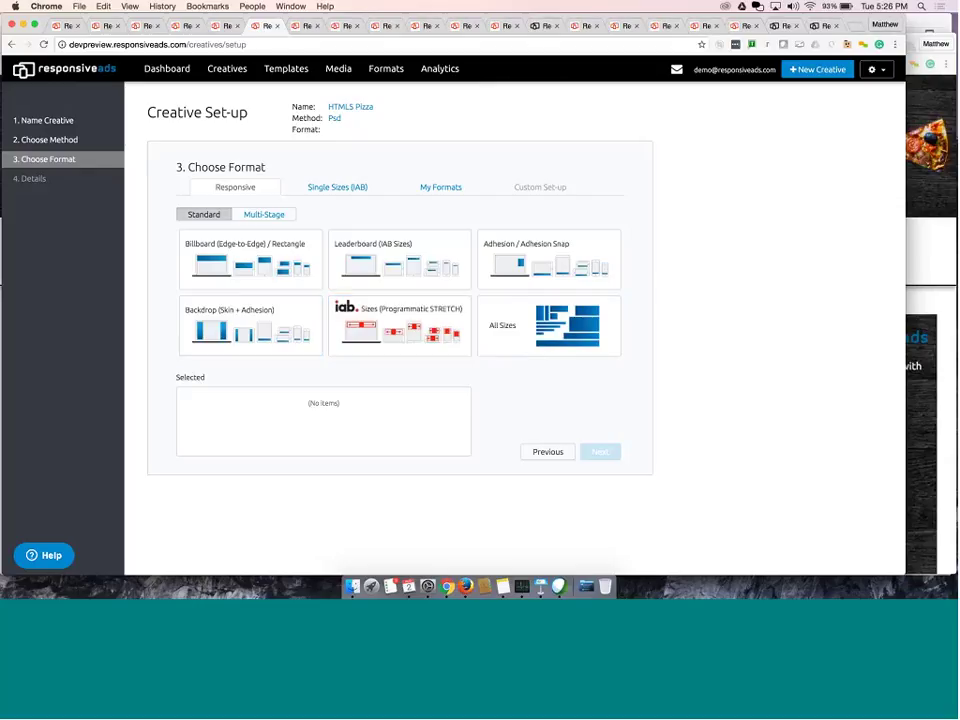
# Add the IAB Sizes (Programmatic STRETCH) and All Sizes standard responsive formats to the creative and continue to its details
pyautogui.click(256, 216)
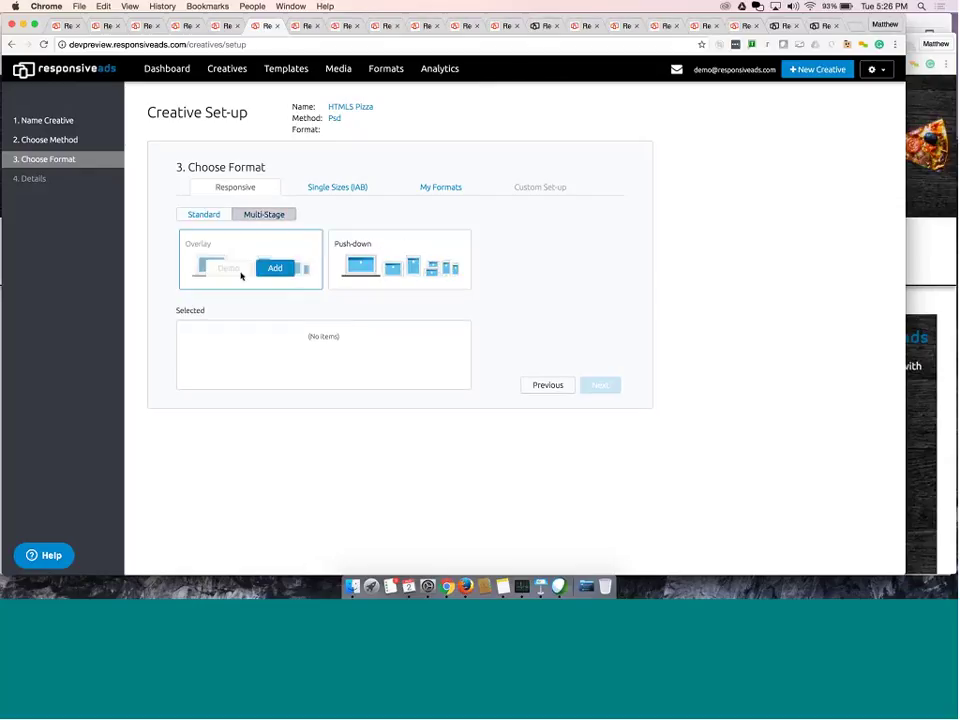
pyautogui.click(205, 214)
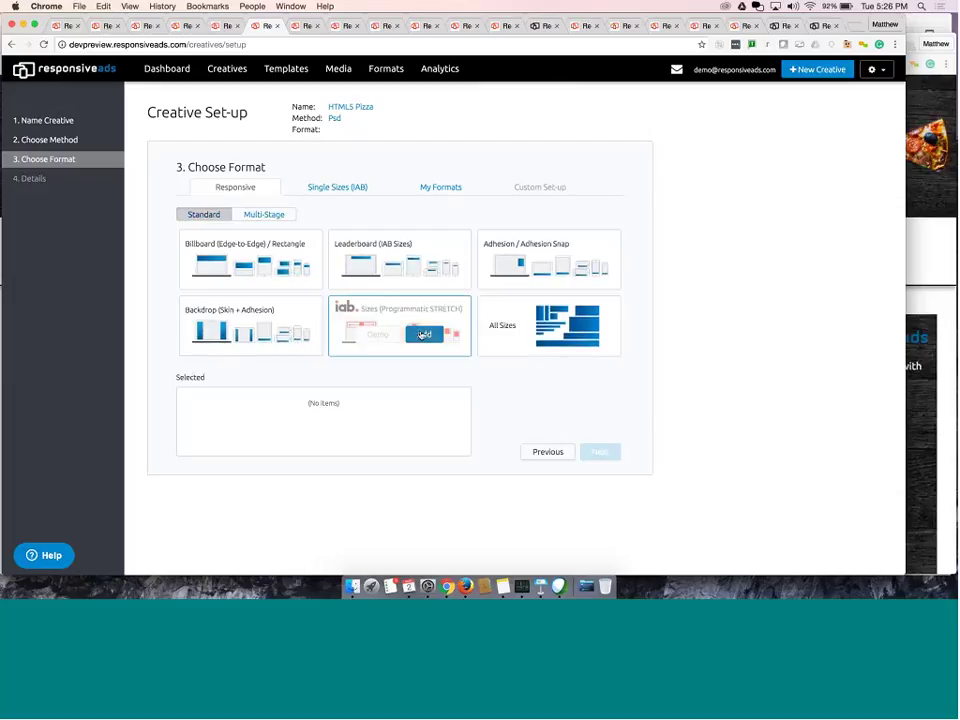
pyautogui.click(424, 335)
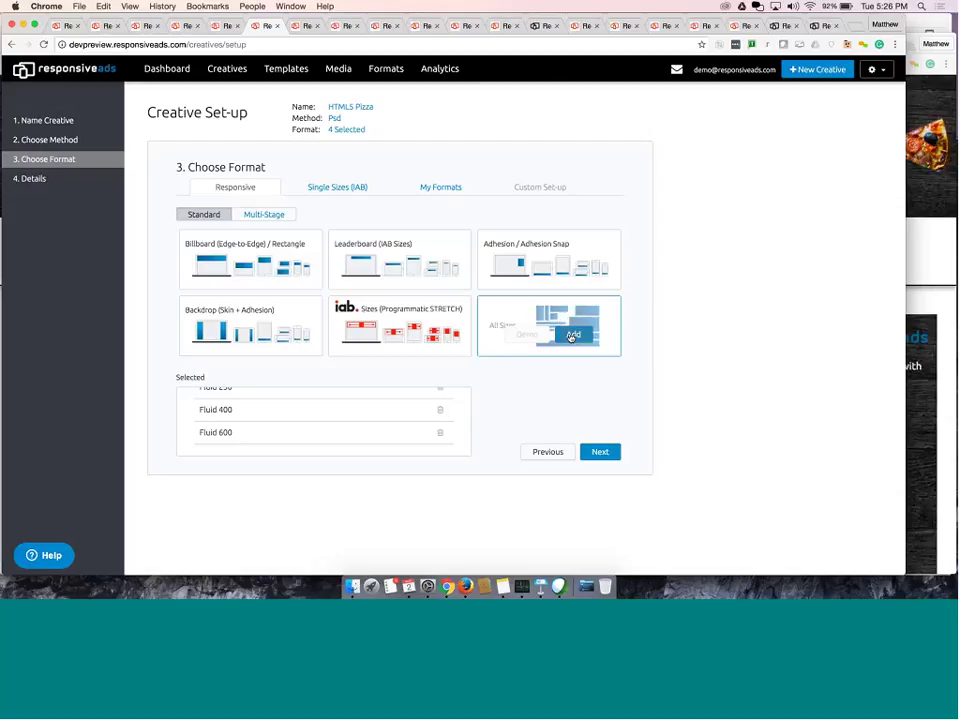
pyautogui.click(571, 336)
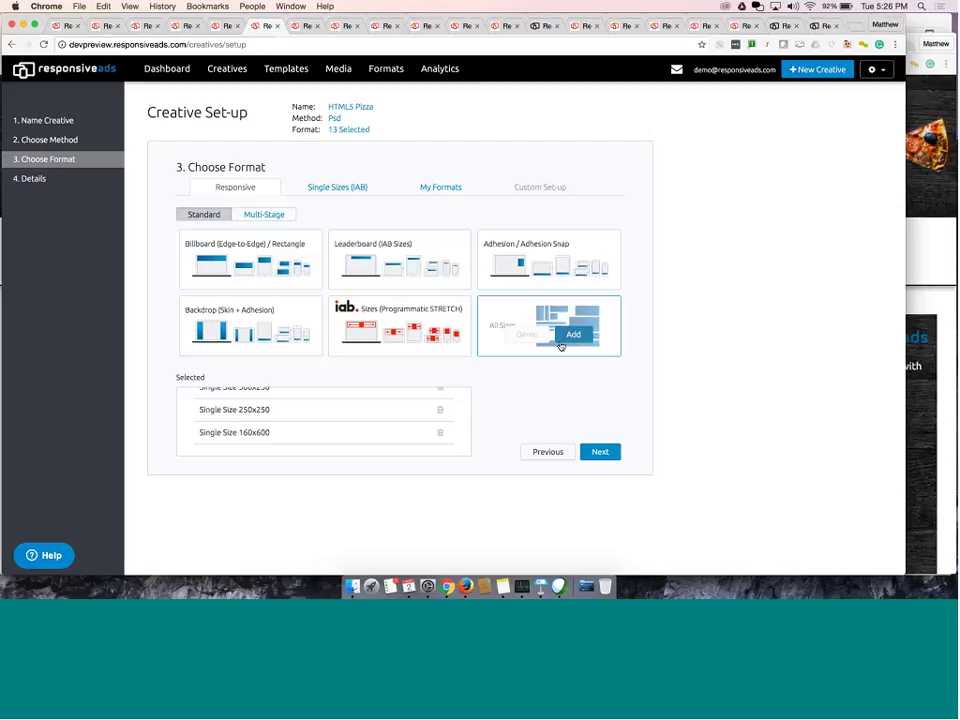
pyautogui.click(614, 453)
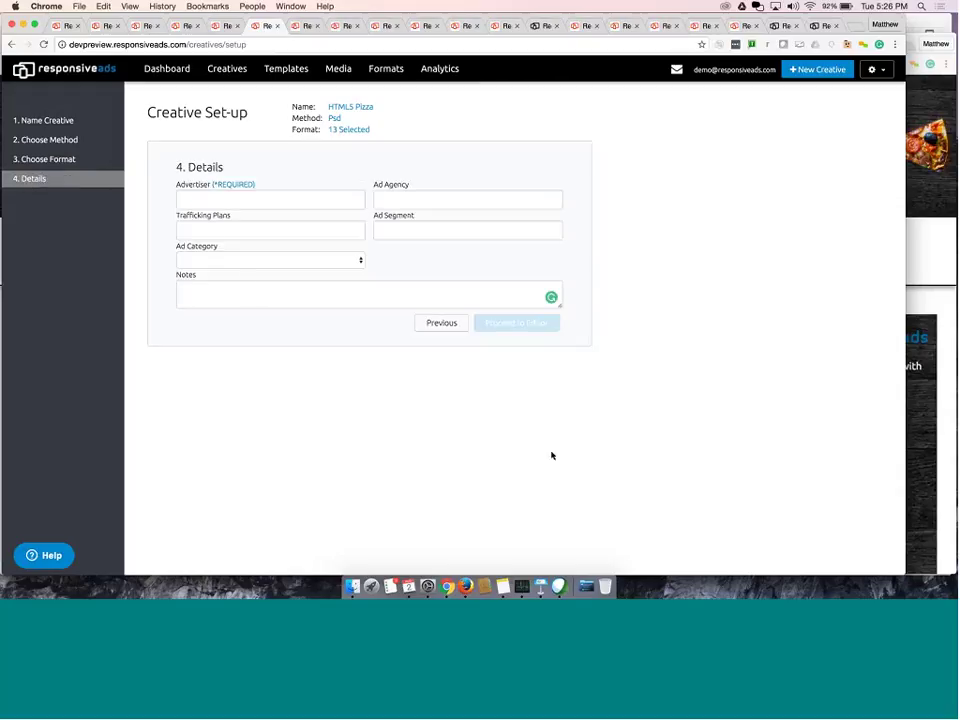
# Set the creative's advertiser to the existing RAD Pizza entry and proceed to the editor
pyautogui.click(195, 204)
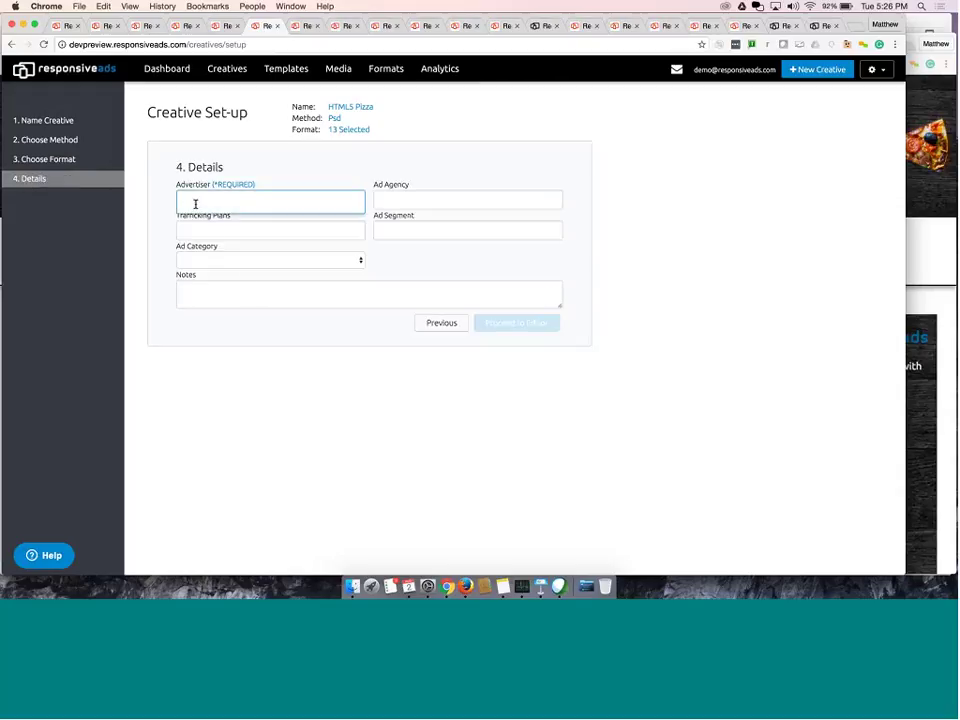
pyautogui.write('RAD PIZ')
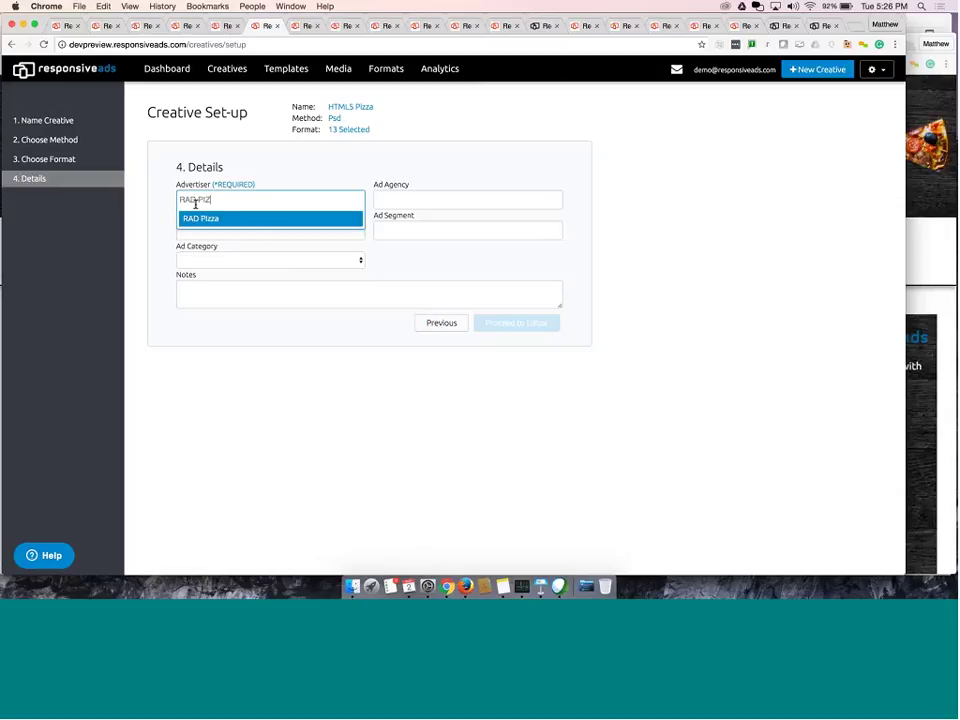
pyautogui.write('ZA')
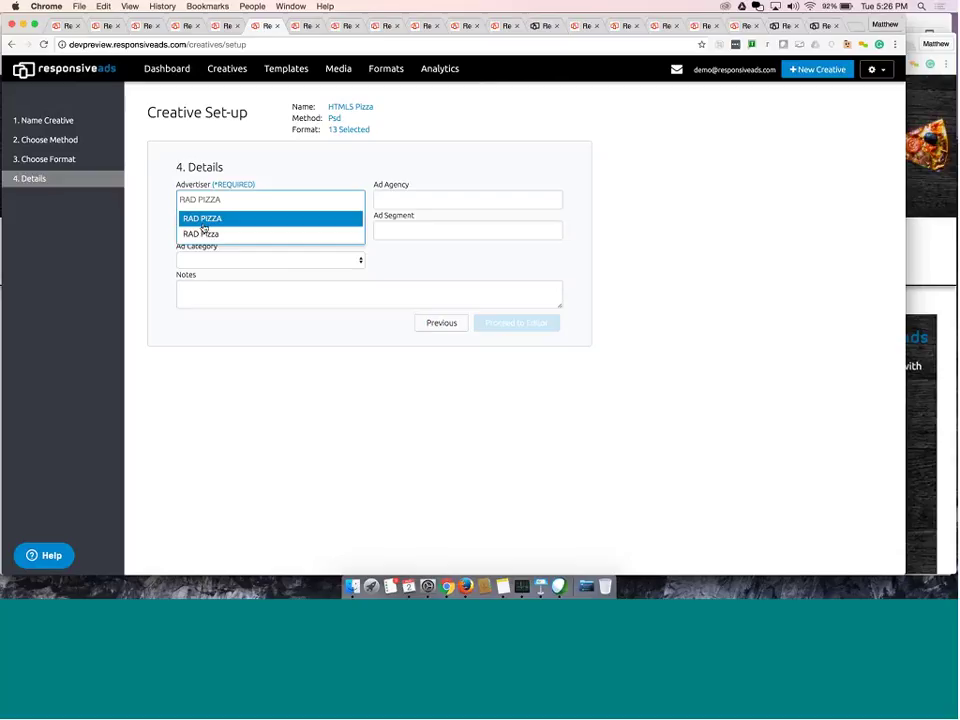
pyautogui.press('BackSpace')
pyautogui.press('BackSpace')
pyautogui.press('BackSpace')
pyautogui.press('BackSpace')
pyautogui.write('i')
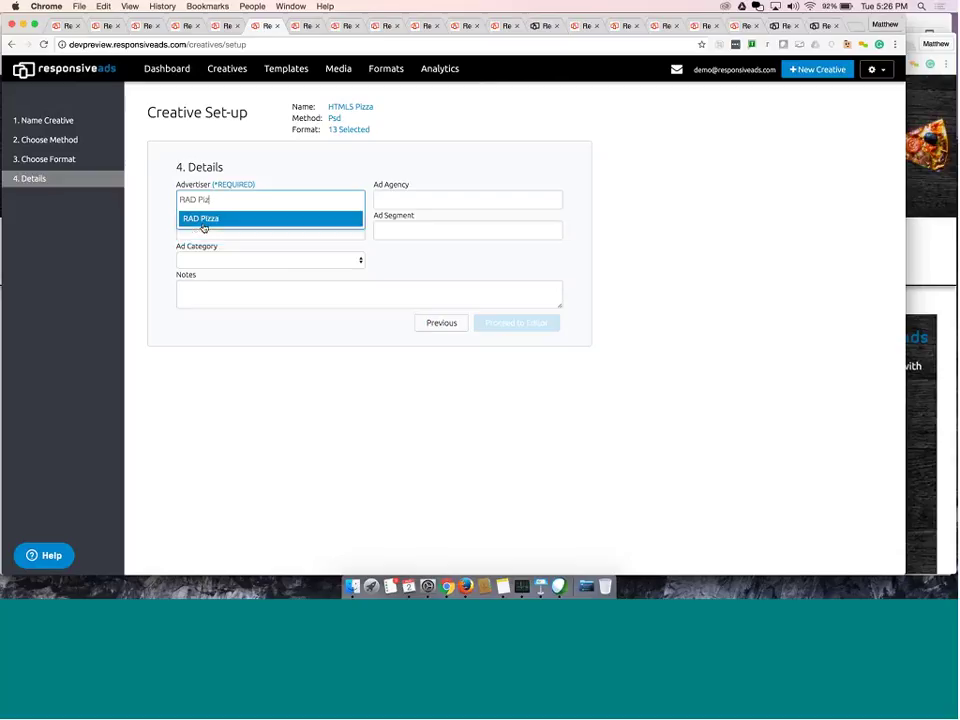
pyautogui.write('zza')
pyautogui.click(199, 219)
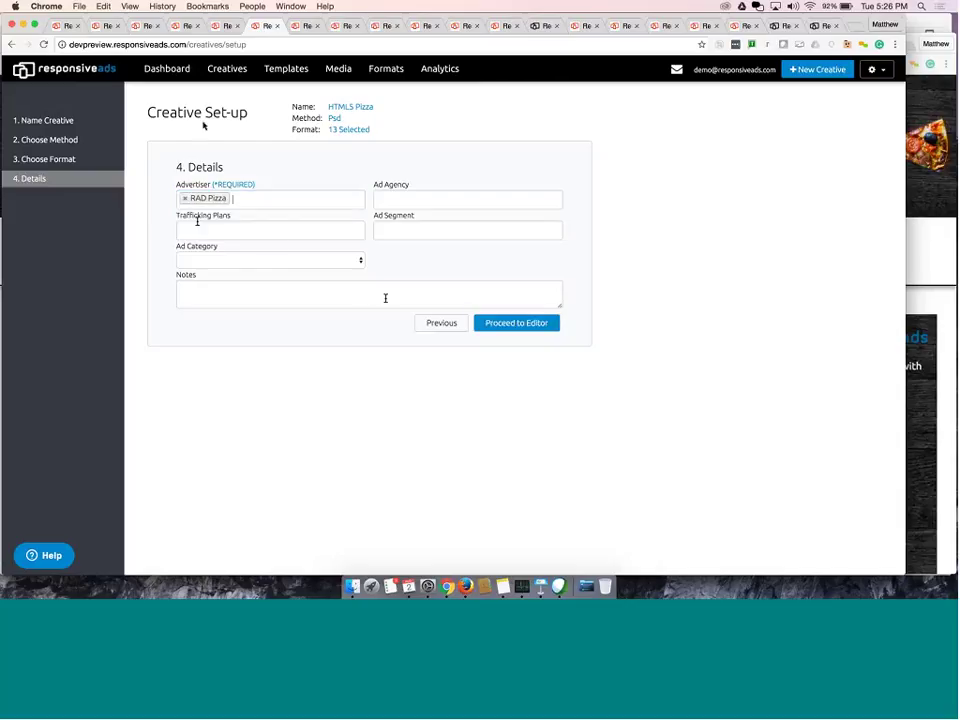
pyautogui.click(505, 323)
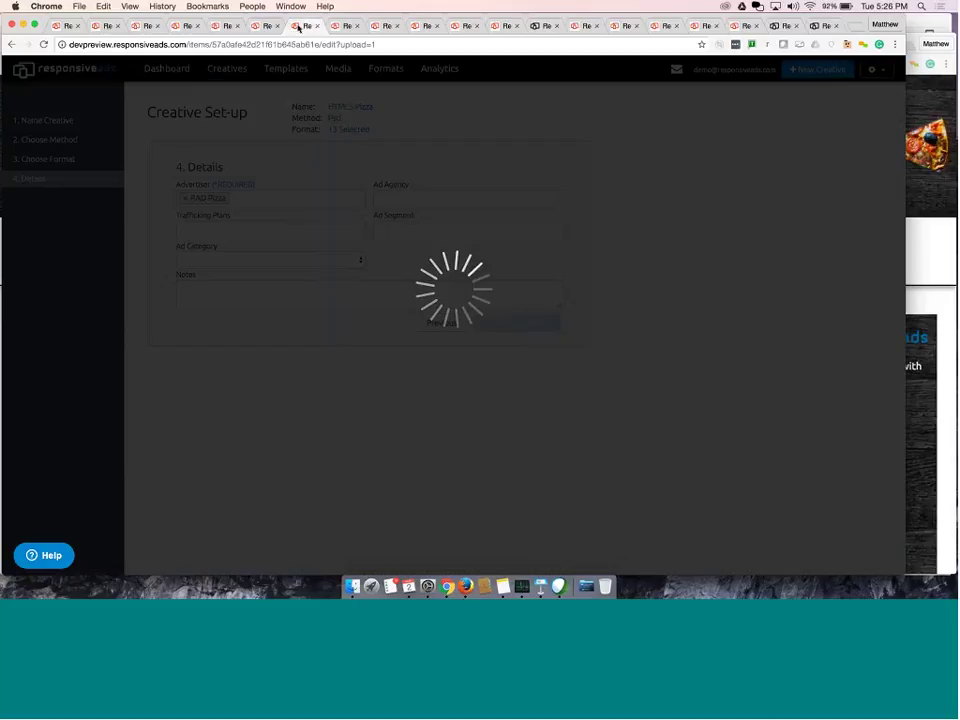
# Upload IAB_Starter_kit_rasterized (08-01).psd from the Assets others folder as the creative's PSD
pyautogui.click(324, 289)
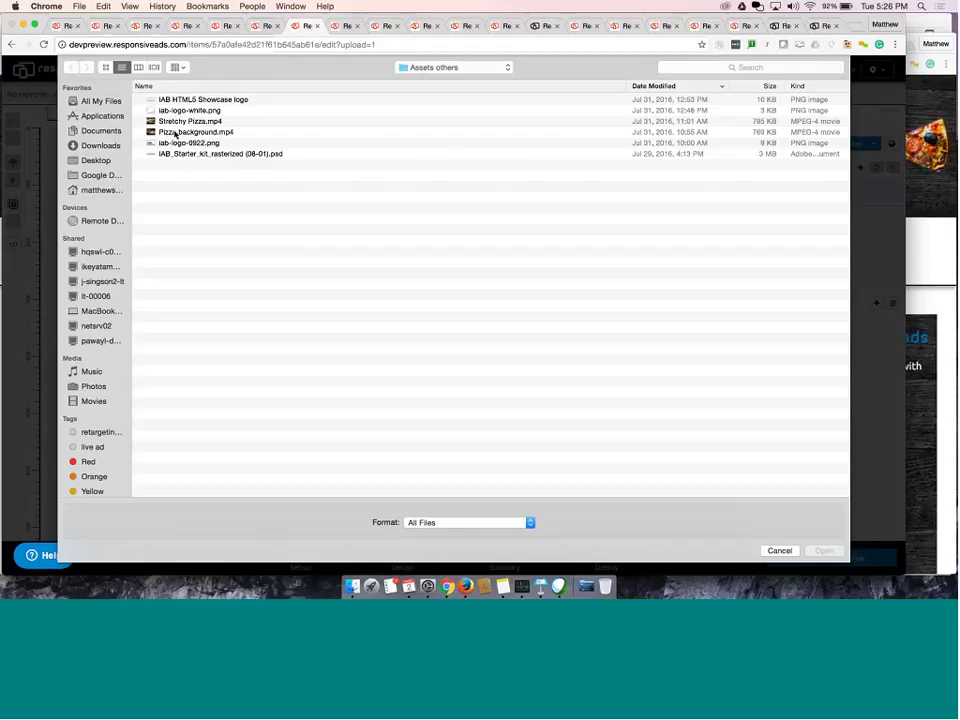
pyautogui.click(178, 157)
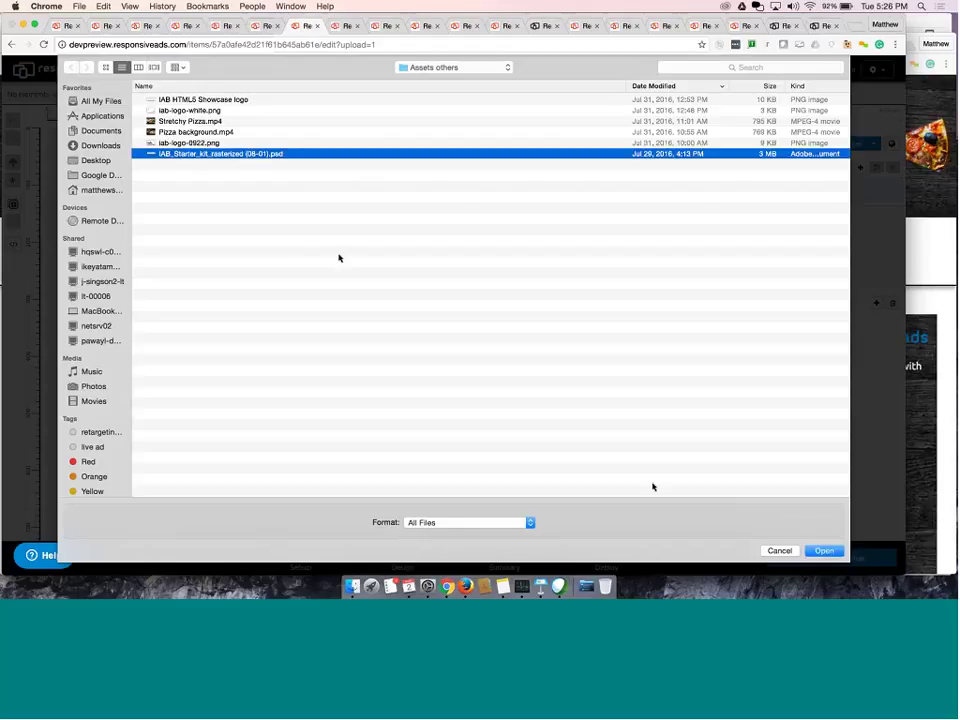
pyautogui.click(822, 551)
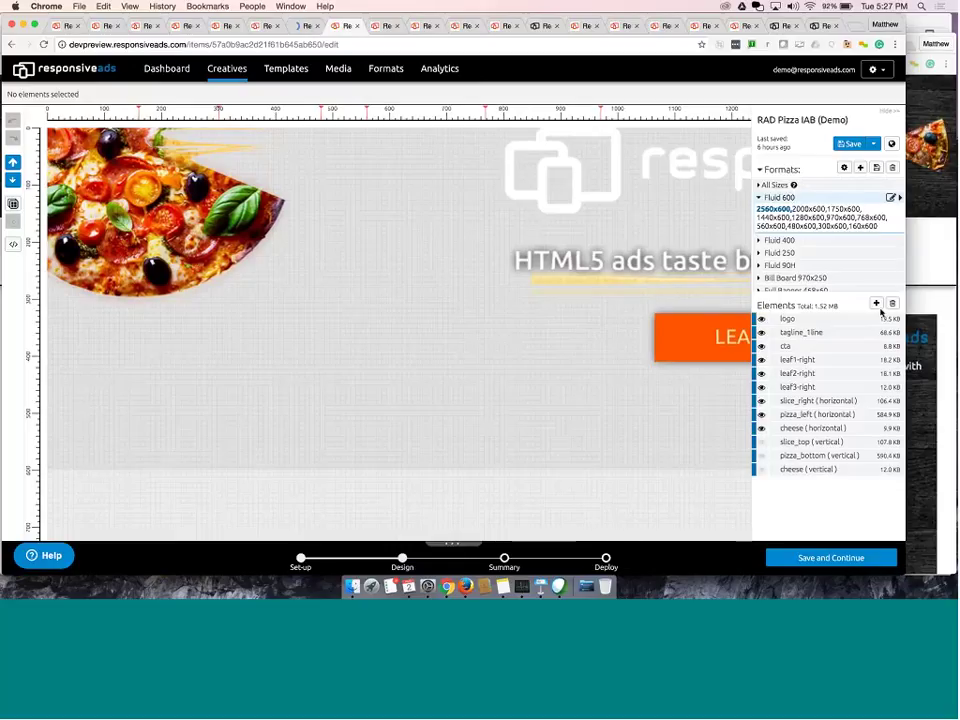
# Review the available element types and add an HTML background element to the Fluid 600 format of RAD Pizza IAB (Demo)
pyautogui.click(877, 304)
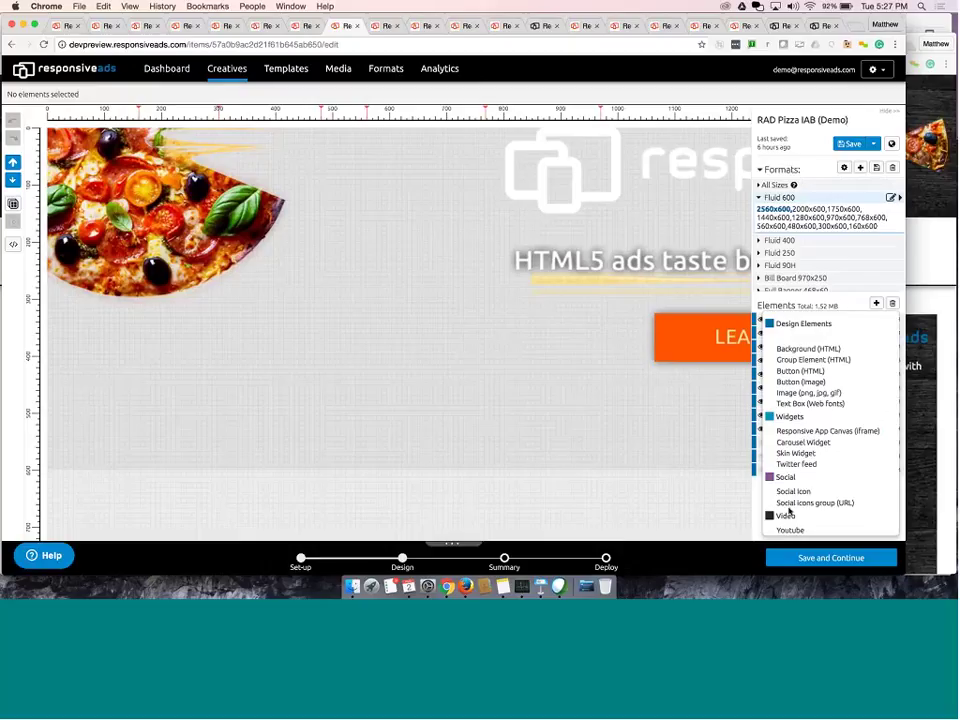
pyautogui.scroll(-1, 789, 511)
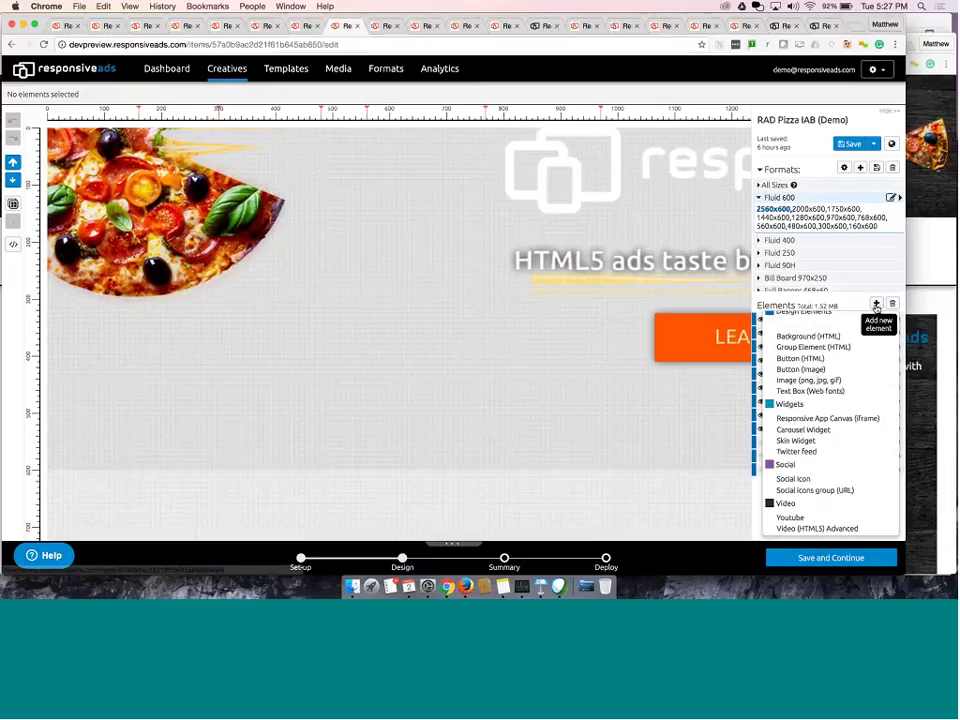
pyautogui.click(876, 305)
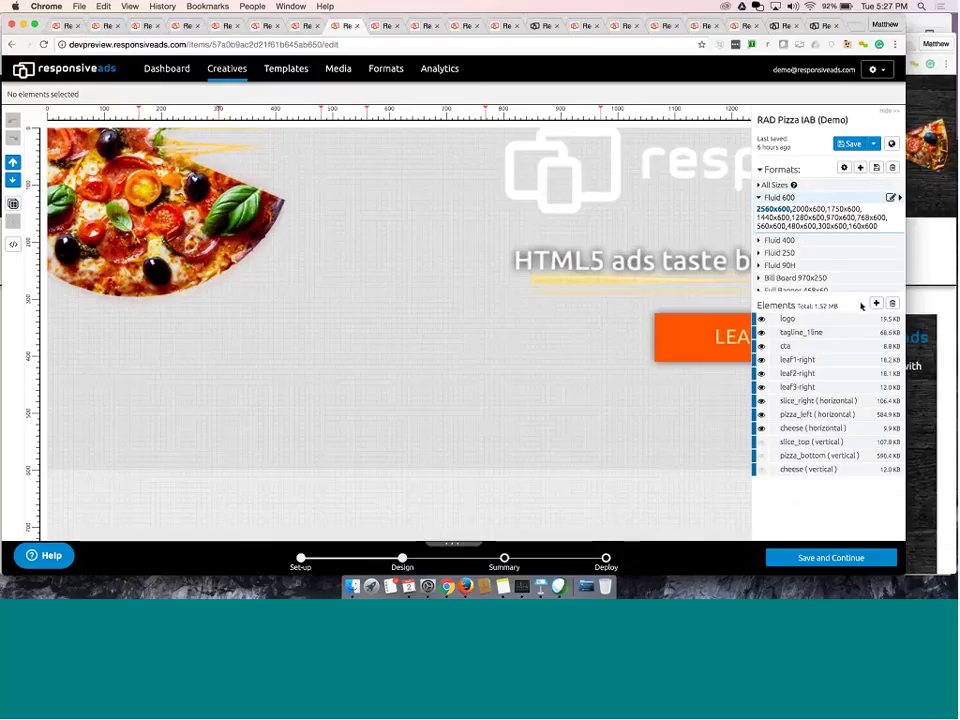
pyautogui.click(876, 303)
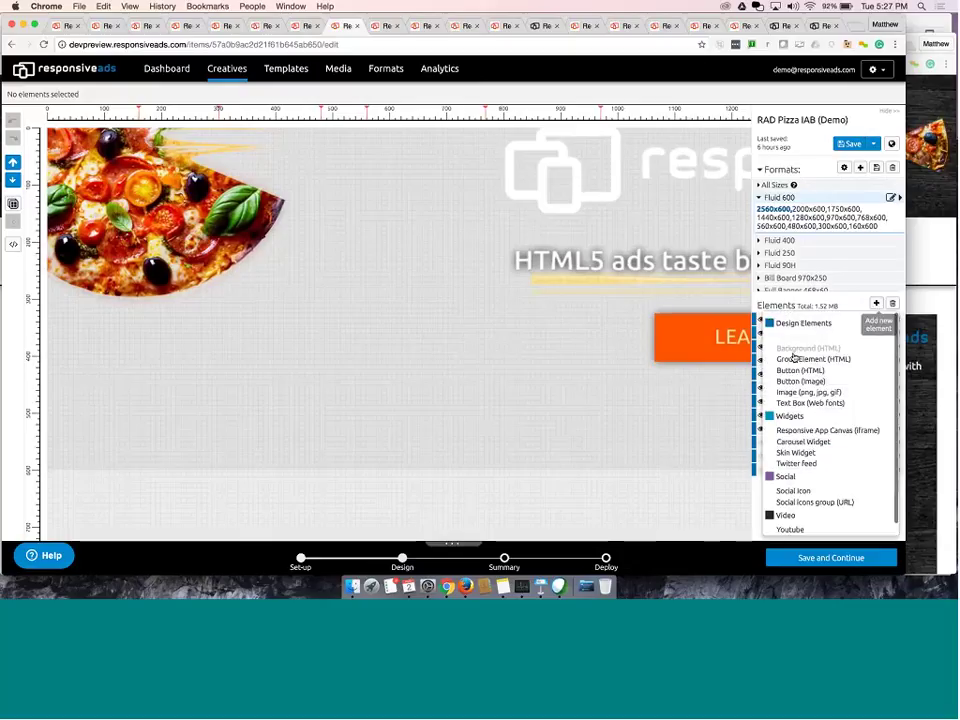
pyautogui.click(795, 350)
pyautogui.click(501, 315)
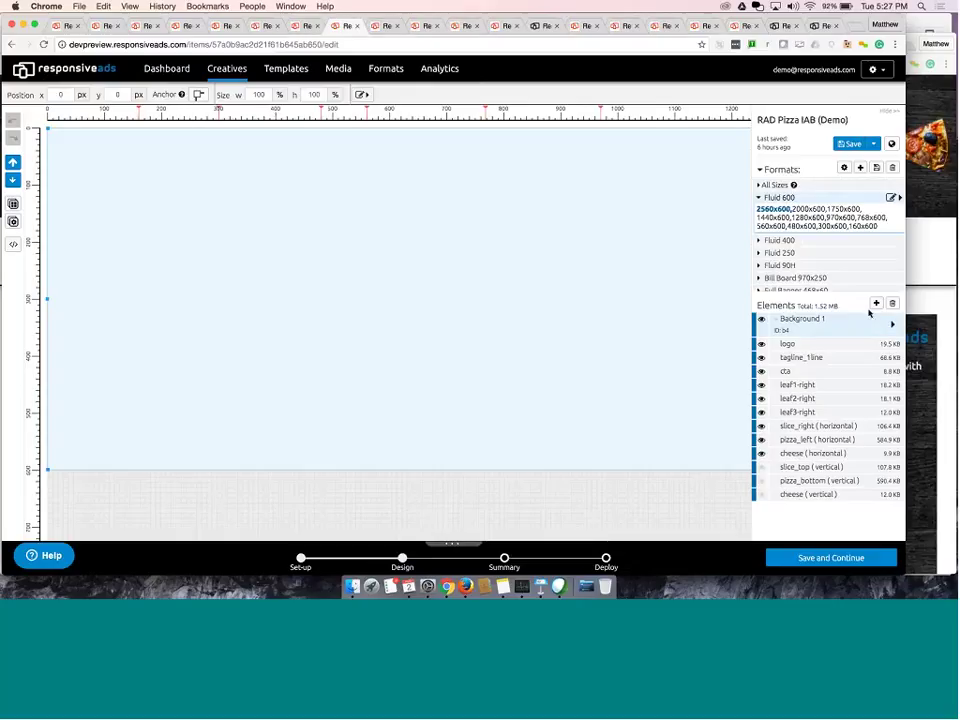
# Add BKGND Wood-image.jpg from the HTML5 Pizza folder as a new image element
pyautogui.click(876, 306)
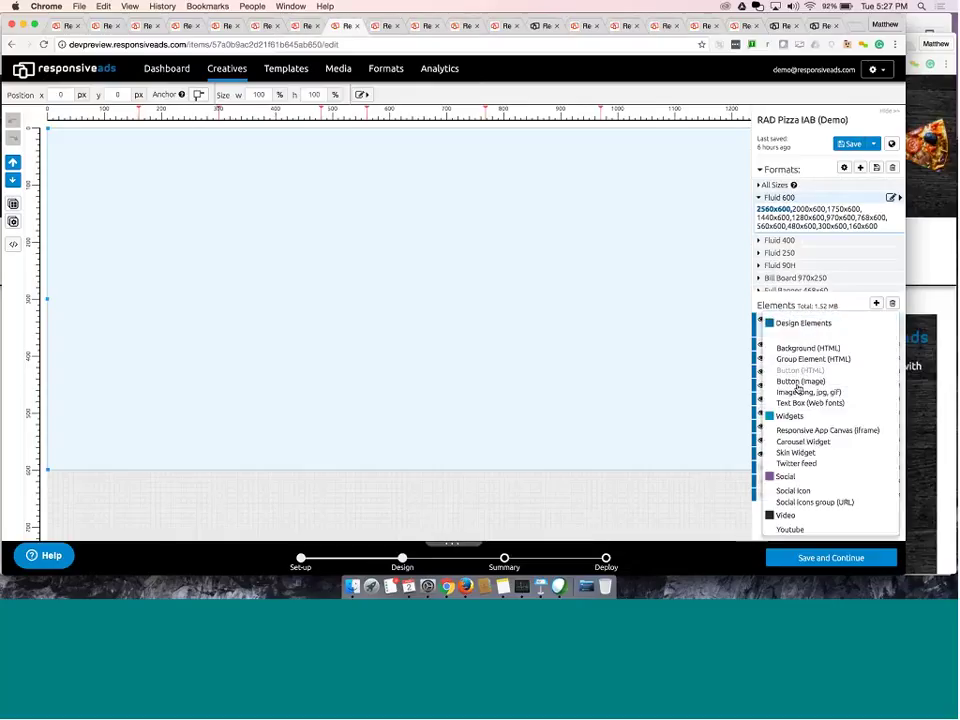
pyautogui.click(797, 393)
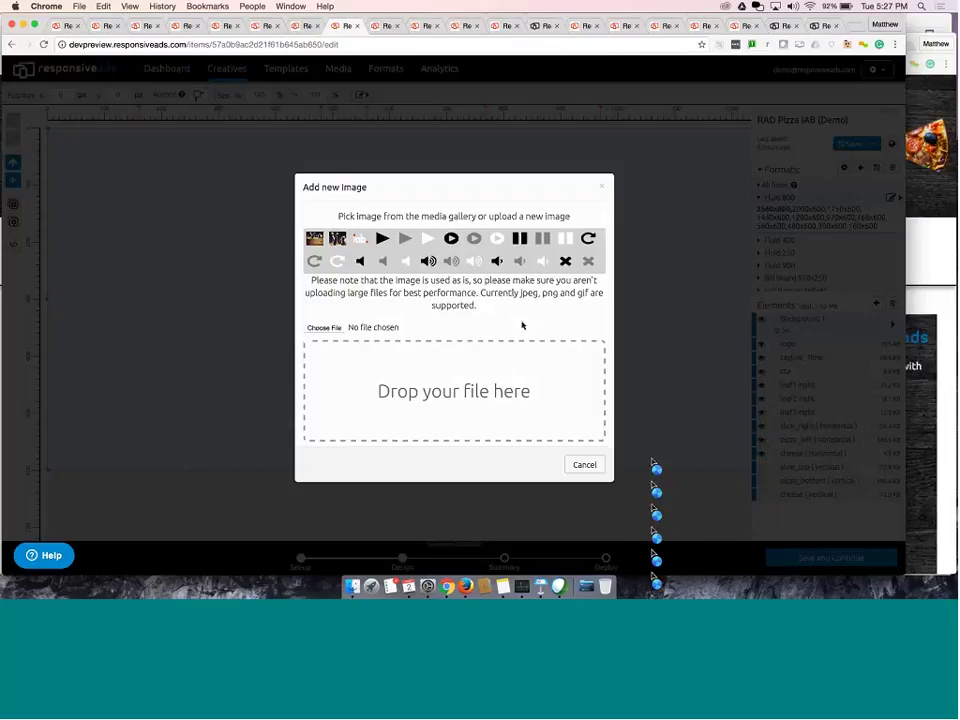
pyautogui.click(324, 327)
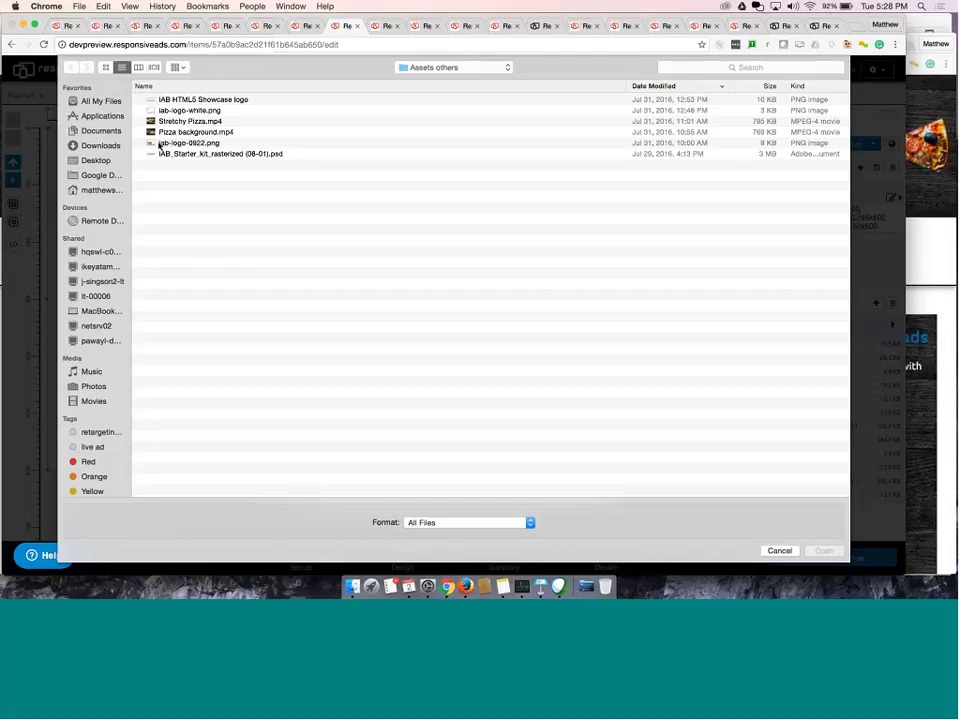
pyautogui.click(105, 67)
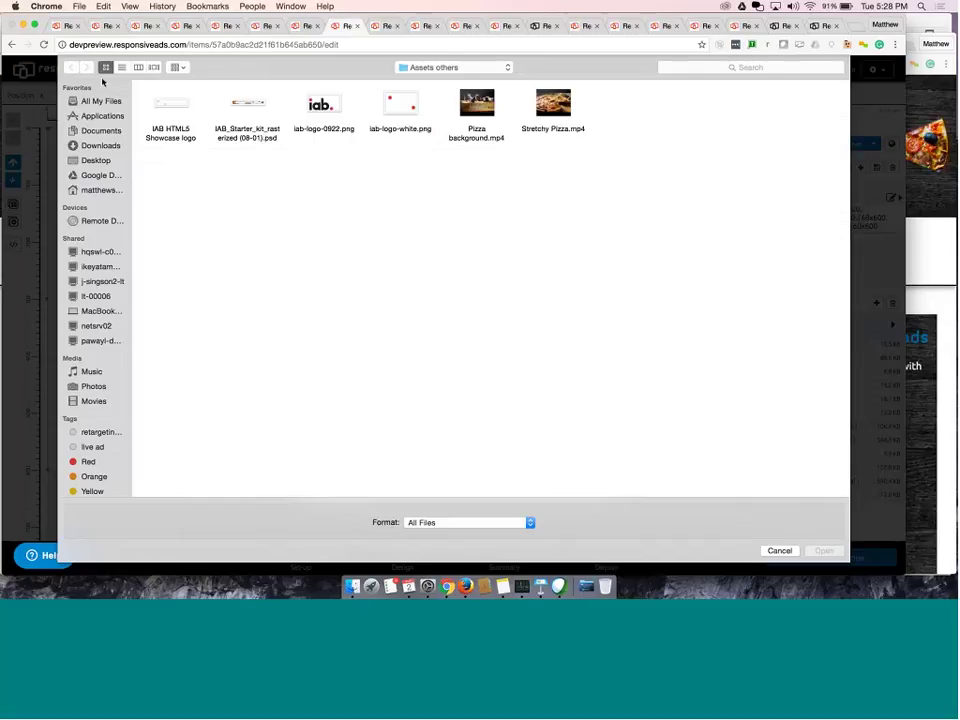
pyautogui.click(137, 68)
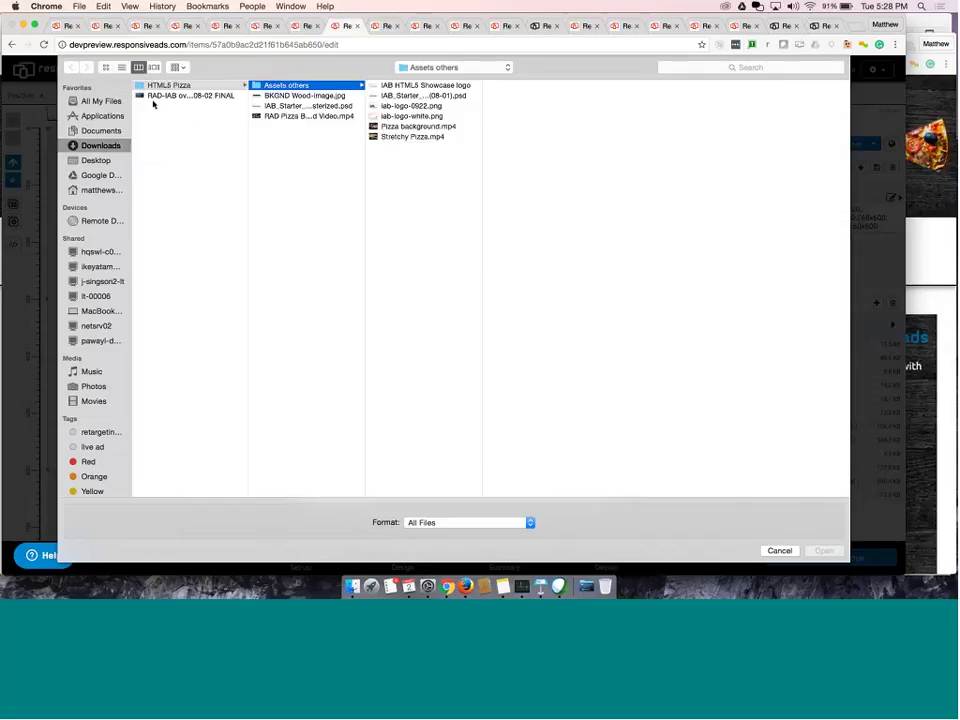
pyautogui.click(274, 105)
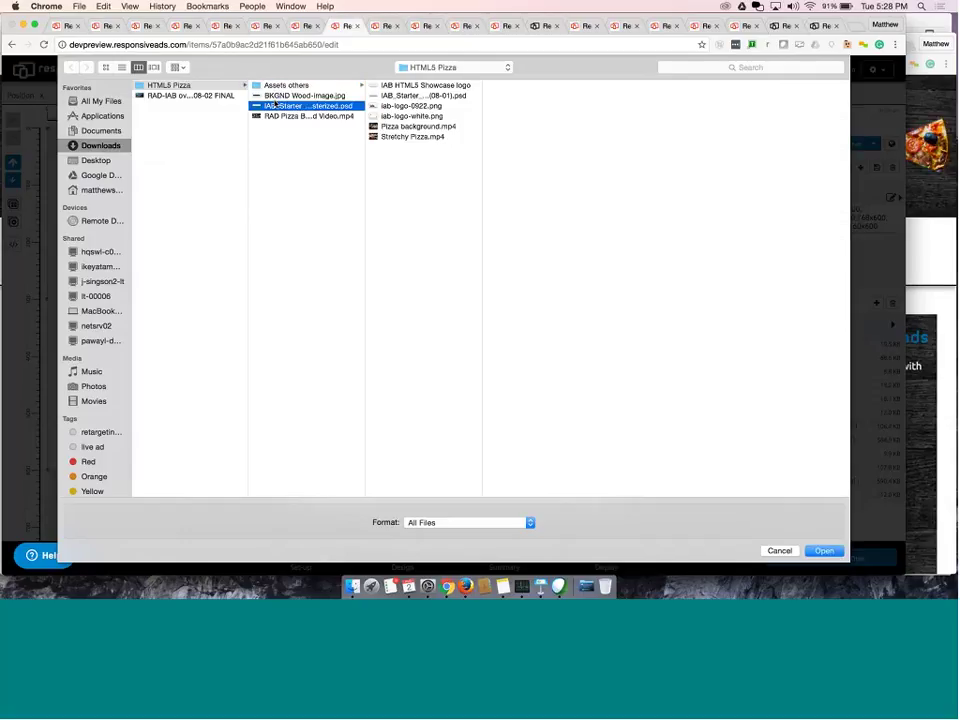
pyautogui.press('Up')
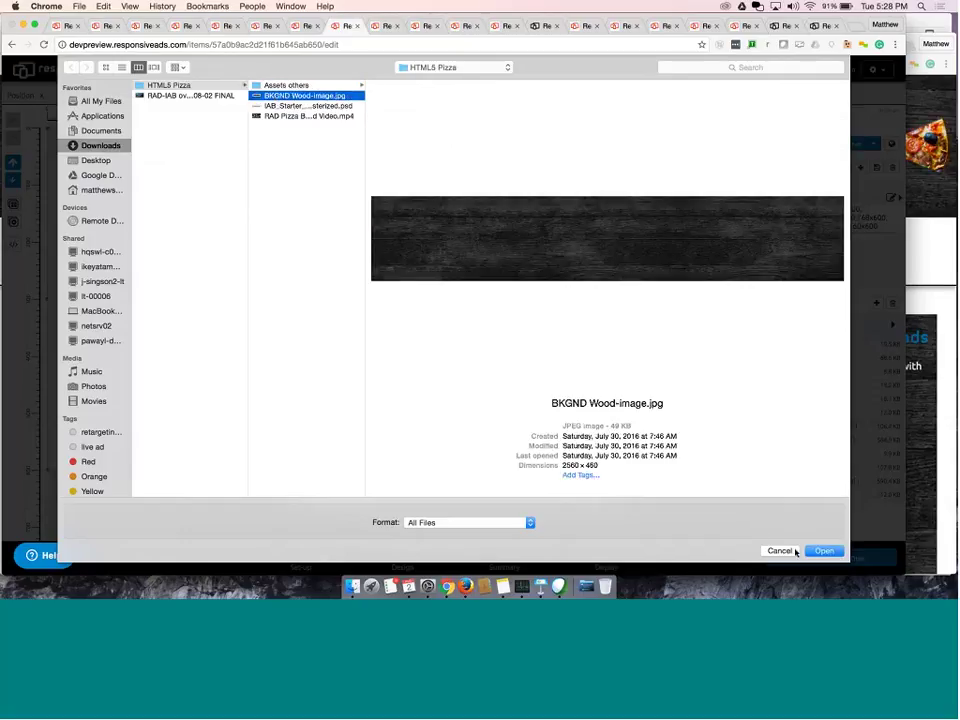
pyautogui.click(813, 551)
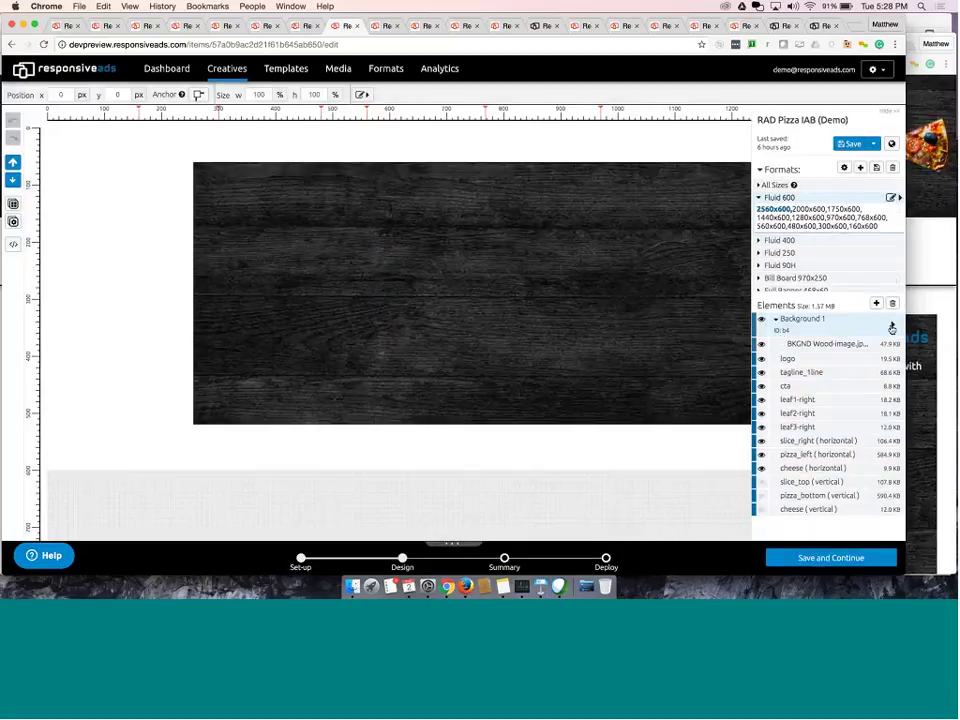
pyautogui.click(891, 322)
pyautogui.click(865, 283)
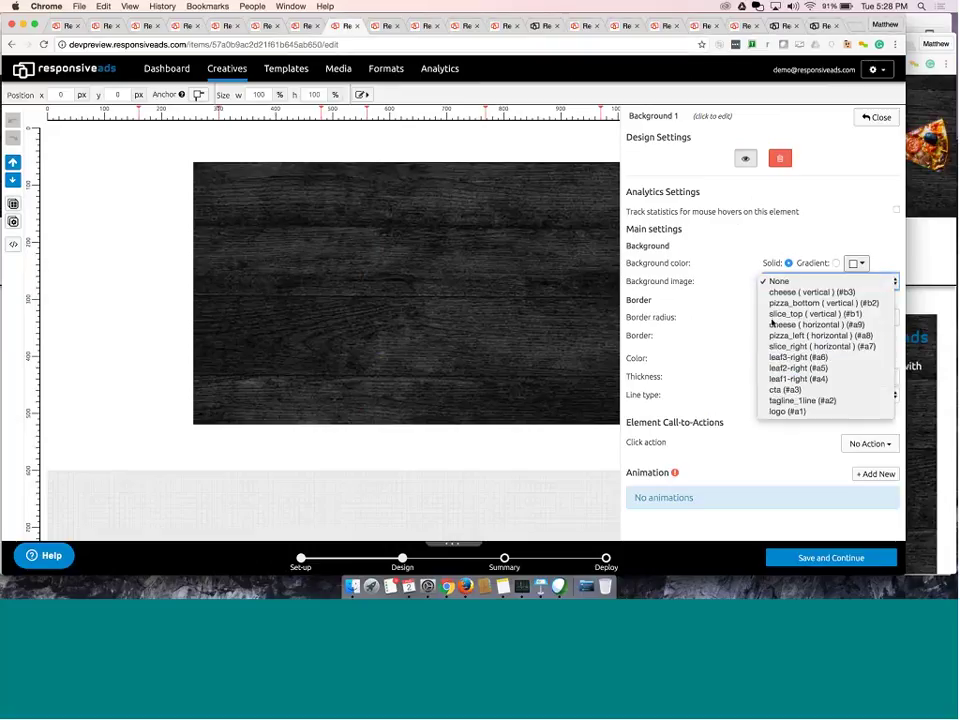
pyautogui.click(739, 259)
pyautogui.click(589, 318)
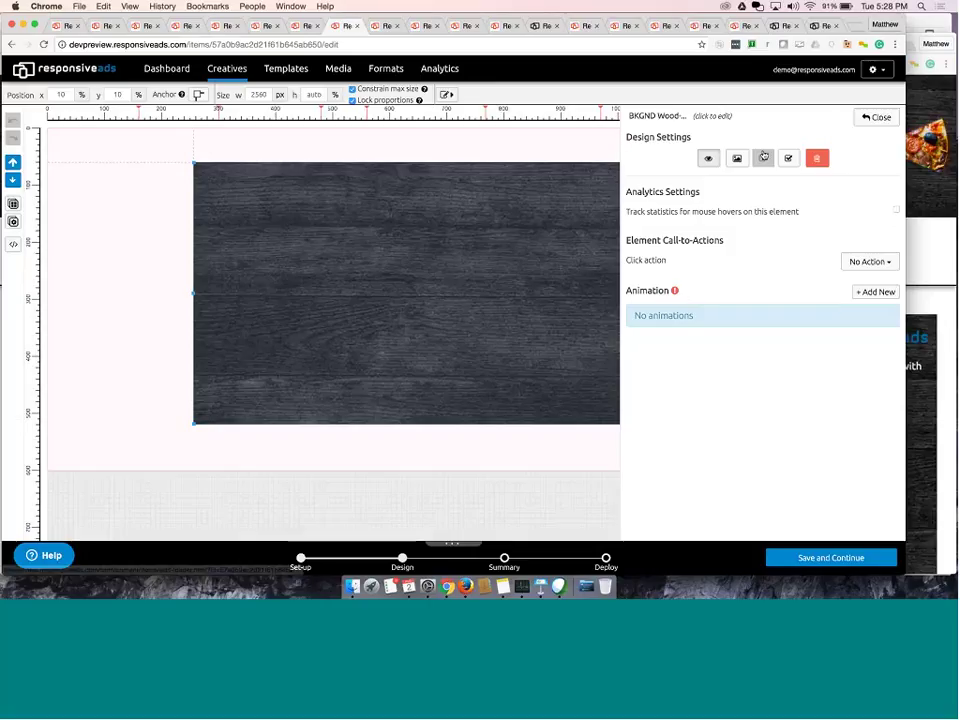
pyautogui.click(657, 88)
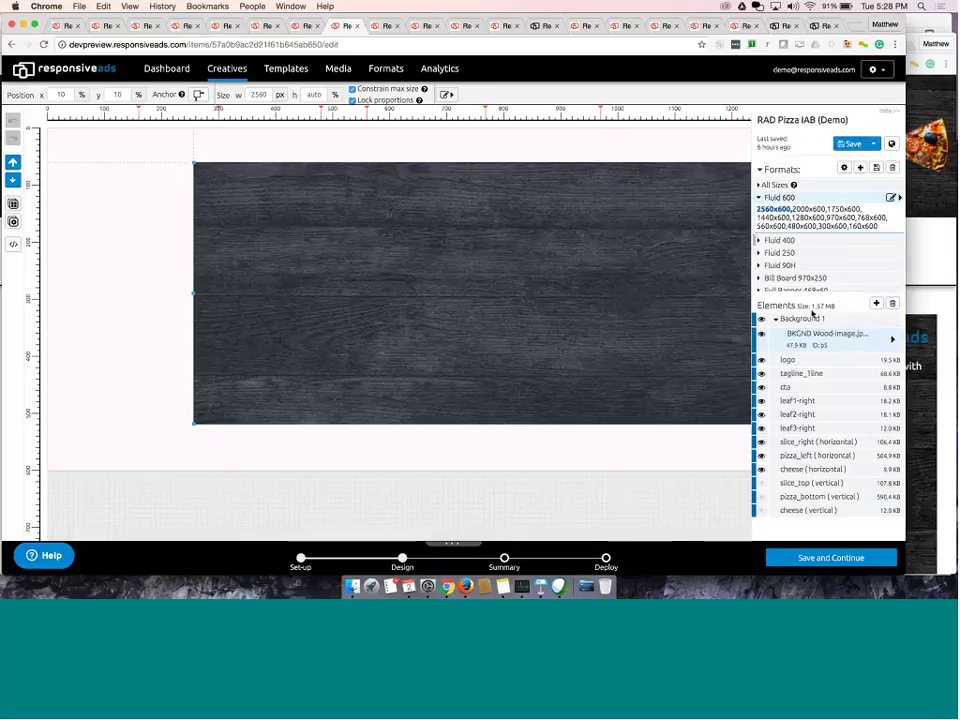
# Set the Background 1 element's background image to BKGND Wood-image.jpg and close its settings
pyautogui.click(805, 319)
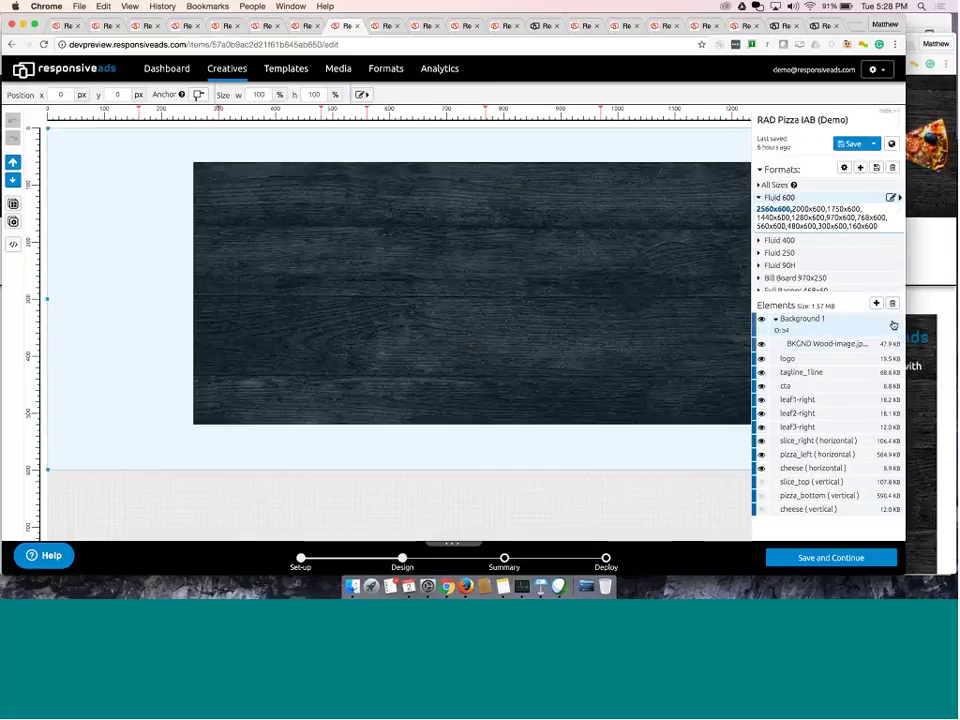
pyautogui.click(893, 325)
pyautogui.click(830, 281)
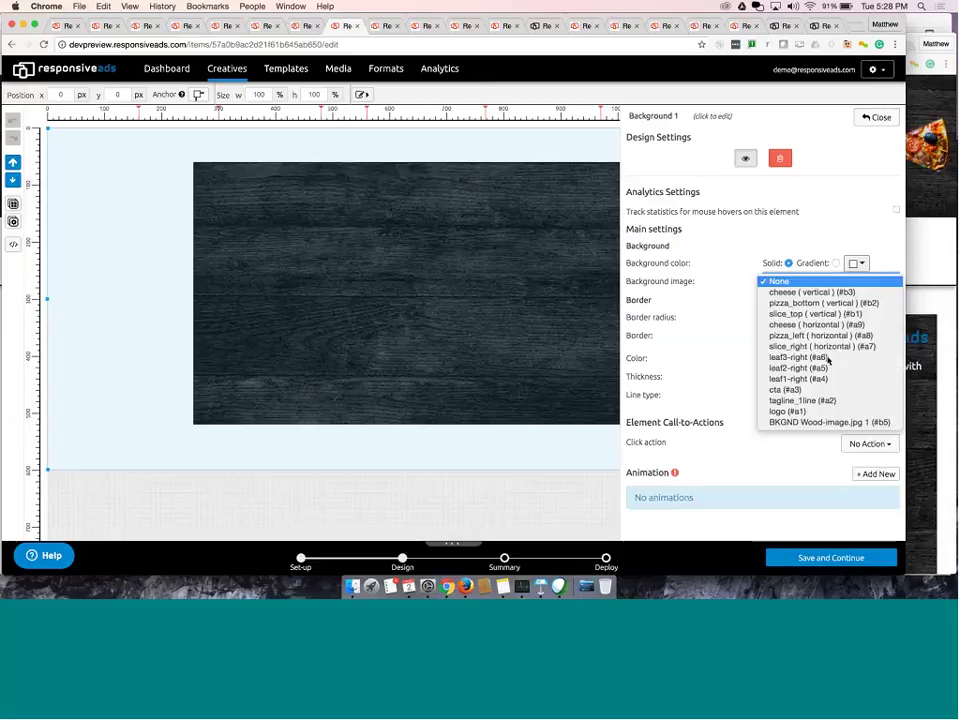
pyautogui.click(821, 422)
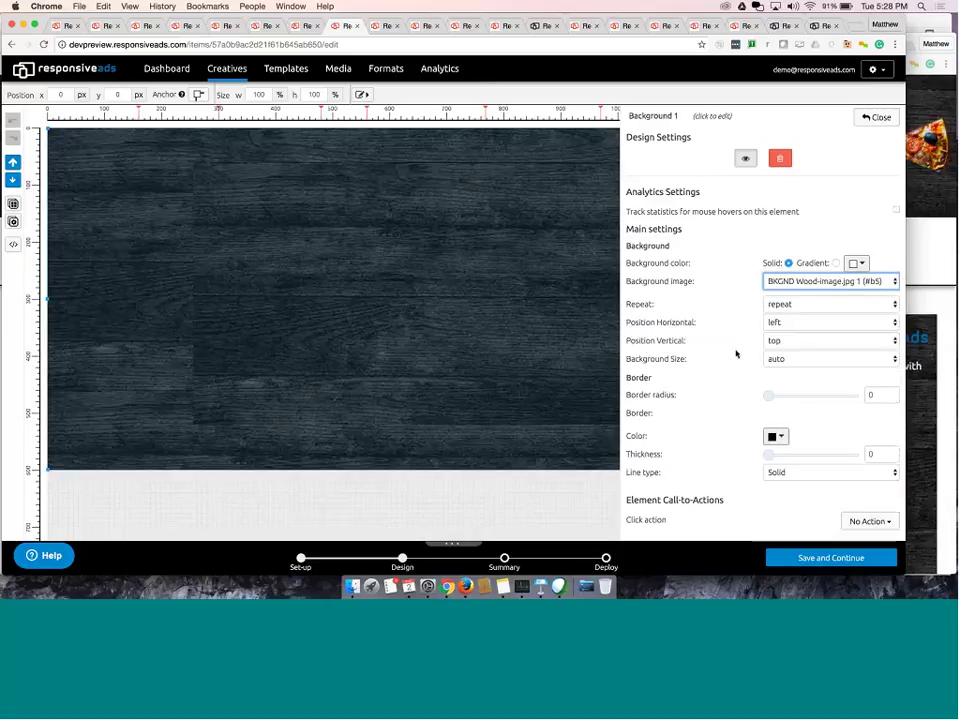
pyautogui.click(878, 118)
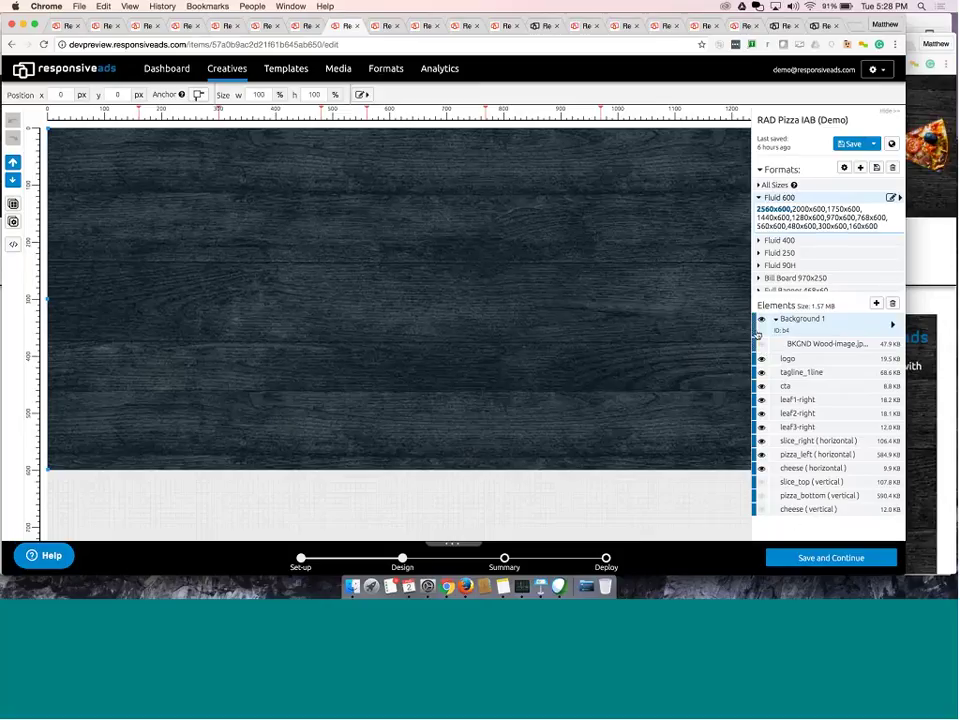
# Move Background 1 below all other elements in the stacking order and check the full width of the ad
pyautogui.moveTo(757, 334); pyautogui.dragTo(757, 511)
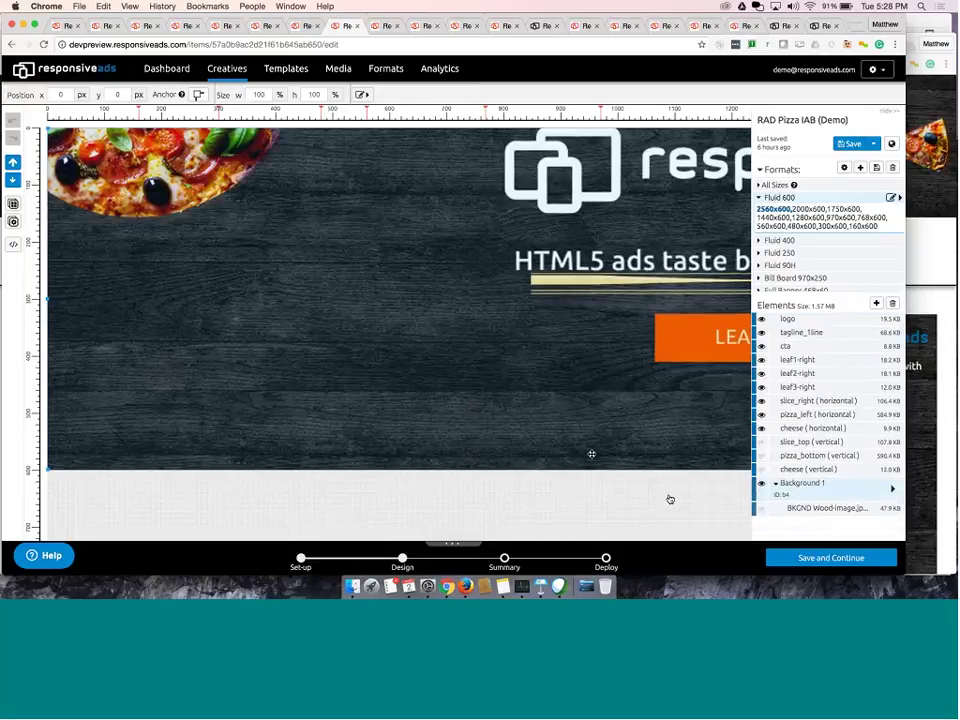
pyautogui.hscroll(10, 591, 454)
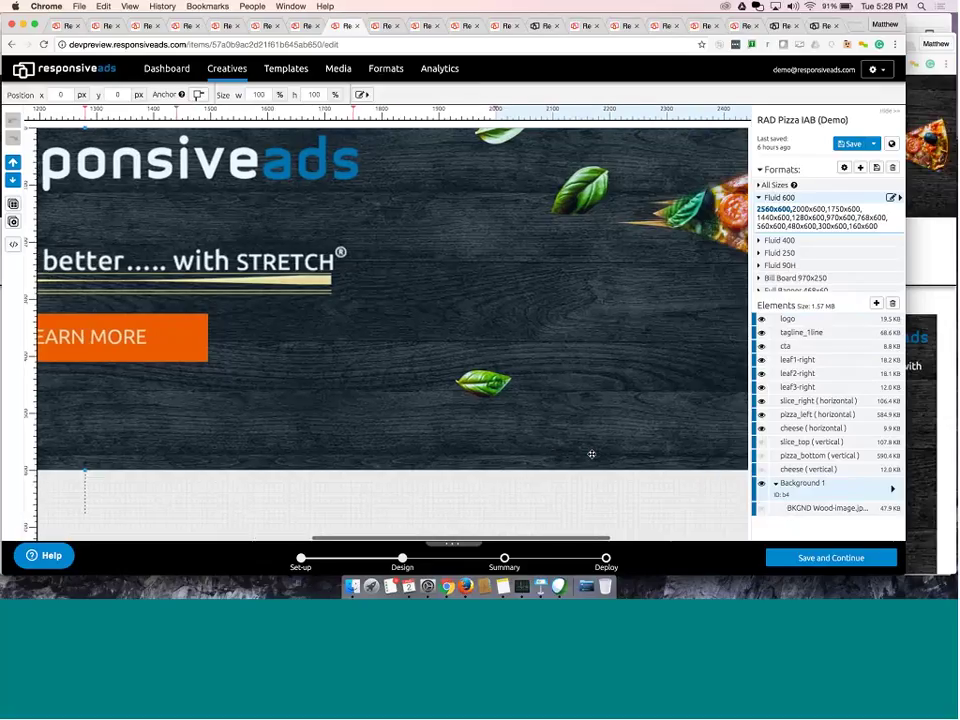
pyautogui.hscroll(-10, 591, 454)
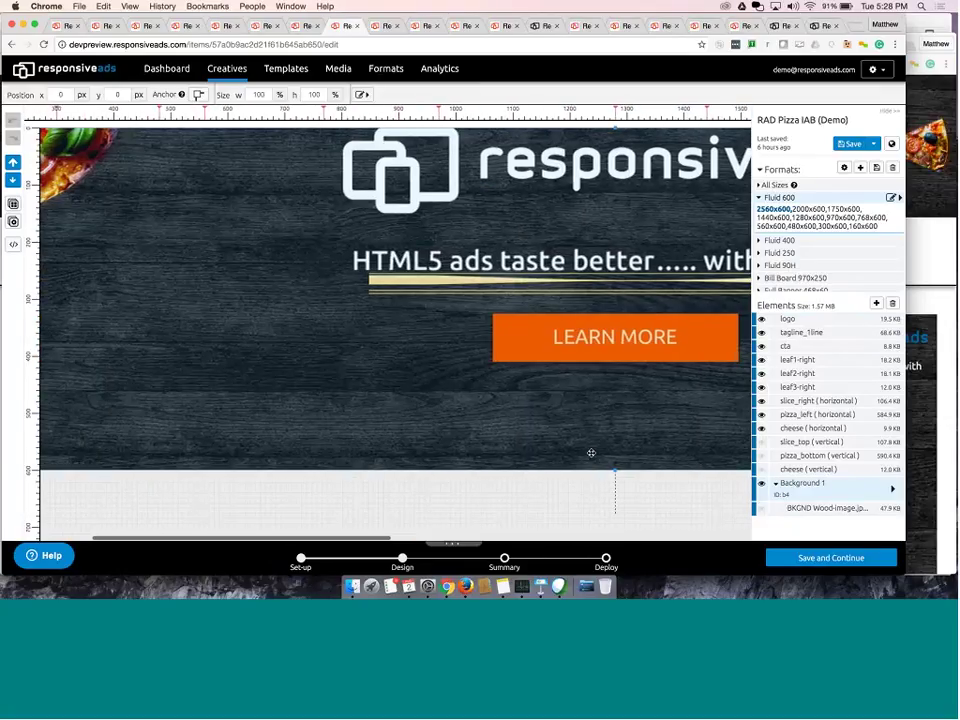
pyautogui.hscroll(2, 591, 454)
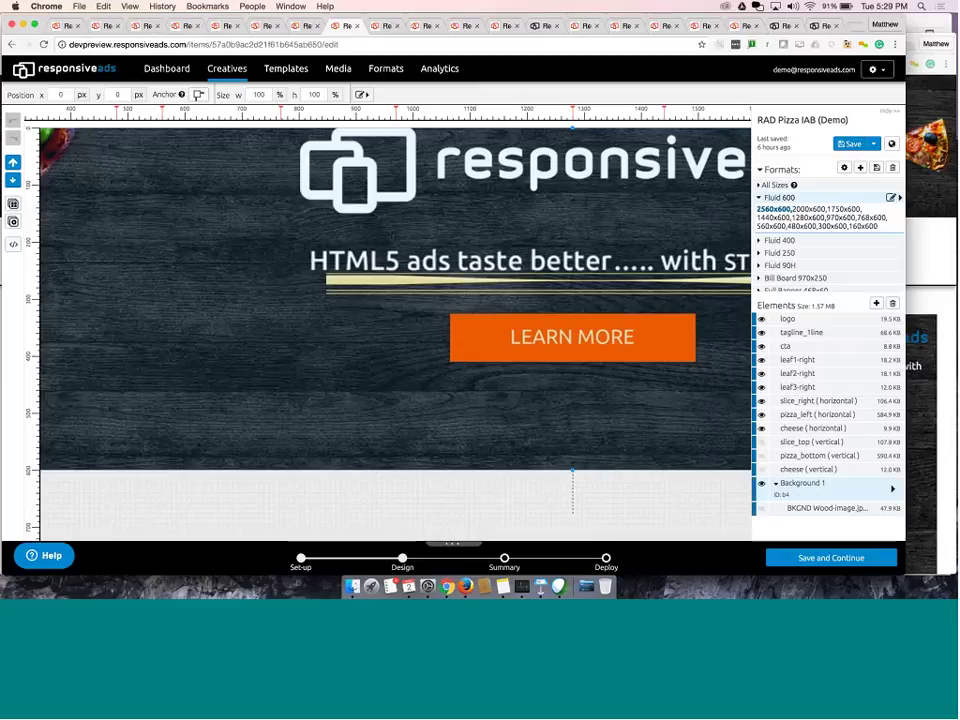
pyautogui.hscroll(-4, 475, 417)
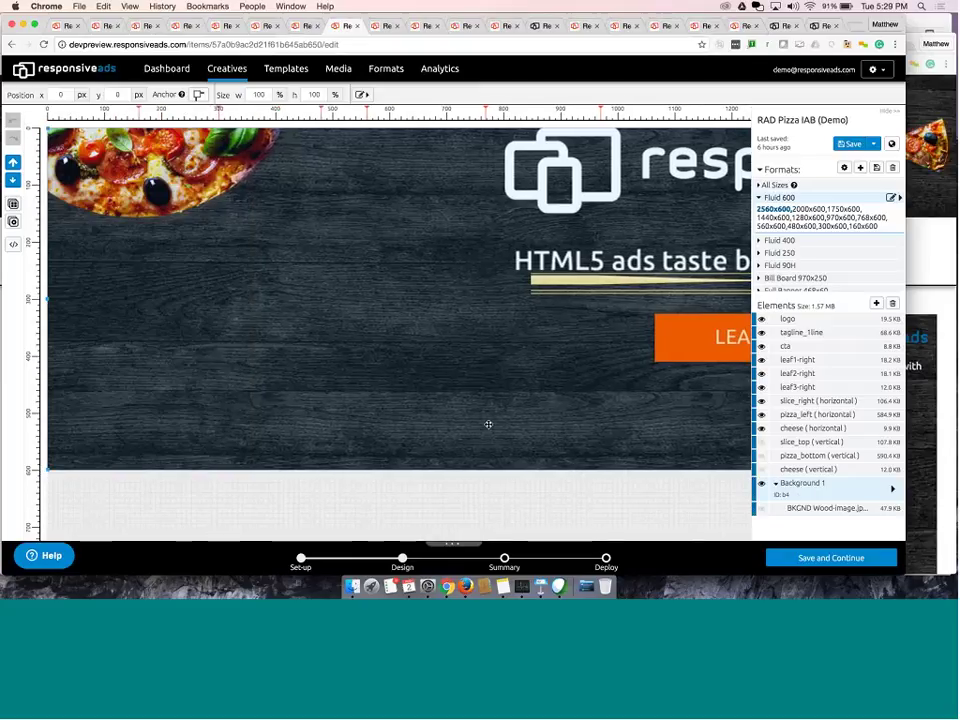
# Review the Background 1 element's settings, including its background image choices and click action
pyautogui.click(889, 491)
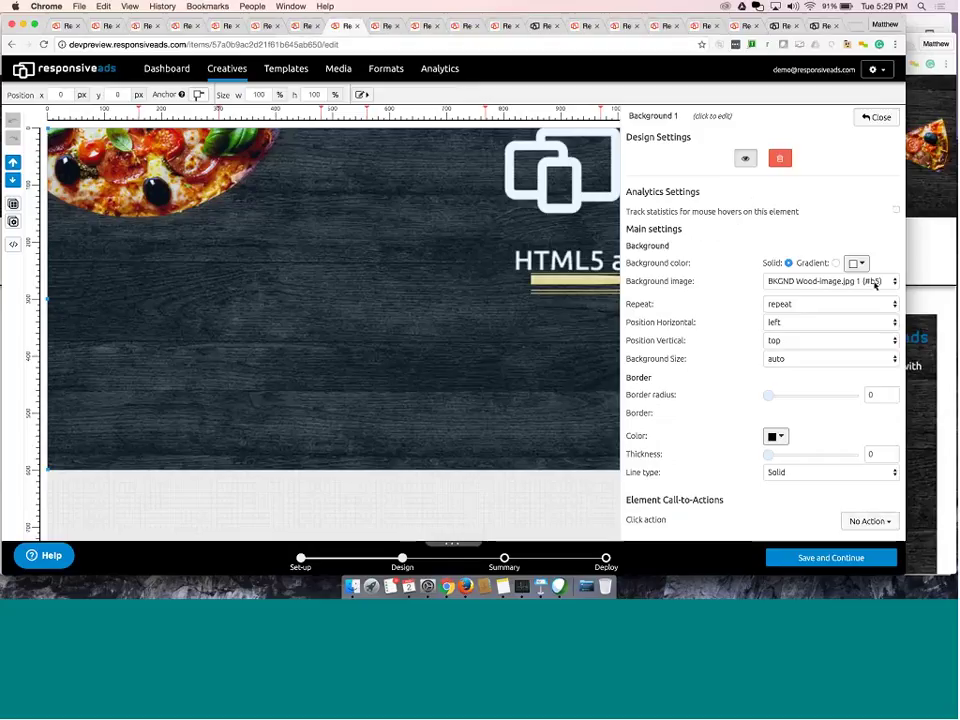
pyautogui.click(875, 284)
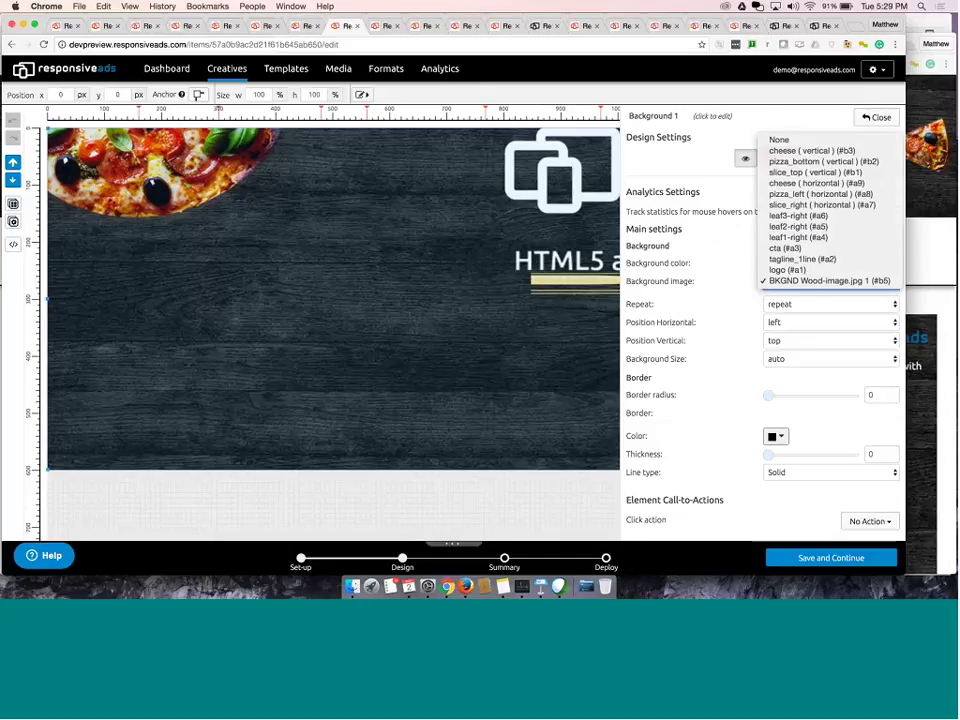
pyautogui.click(698, 166)
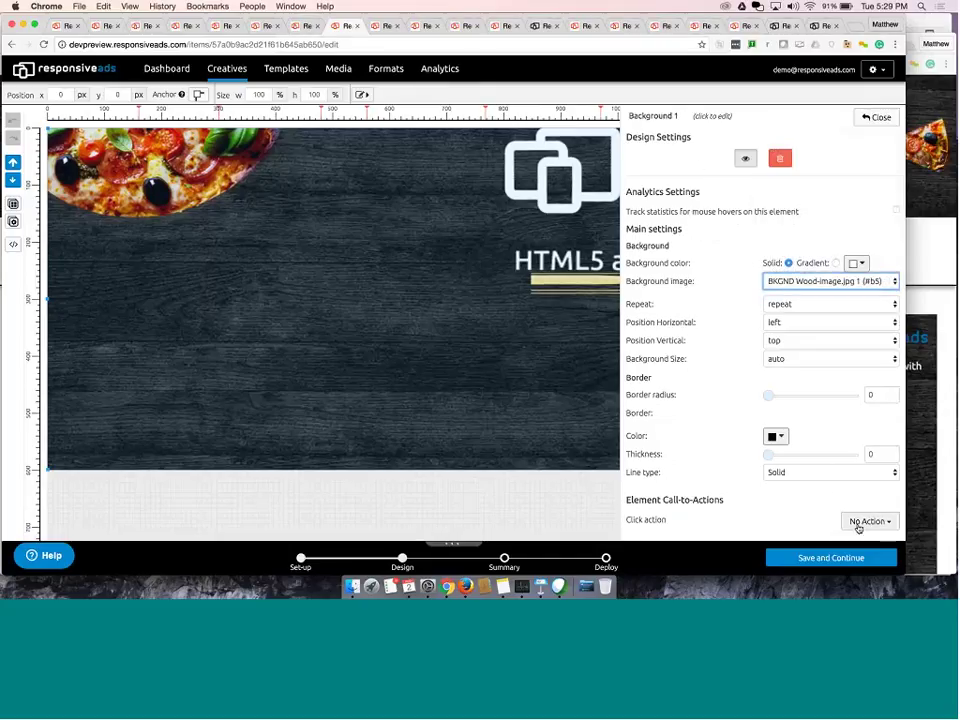
pyautogui.click(874, 124)
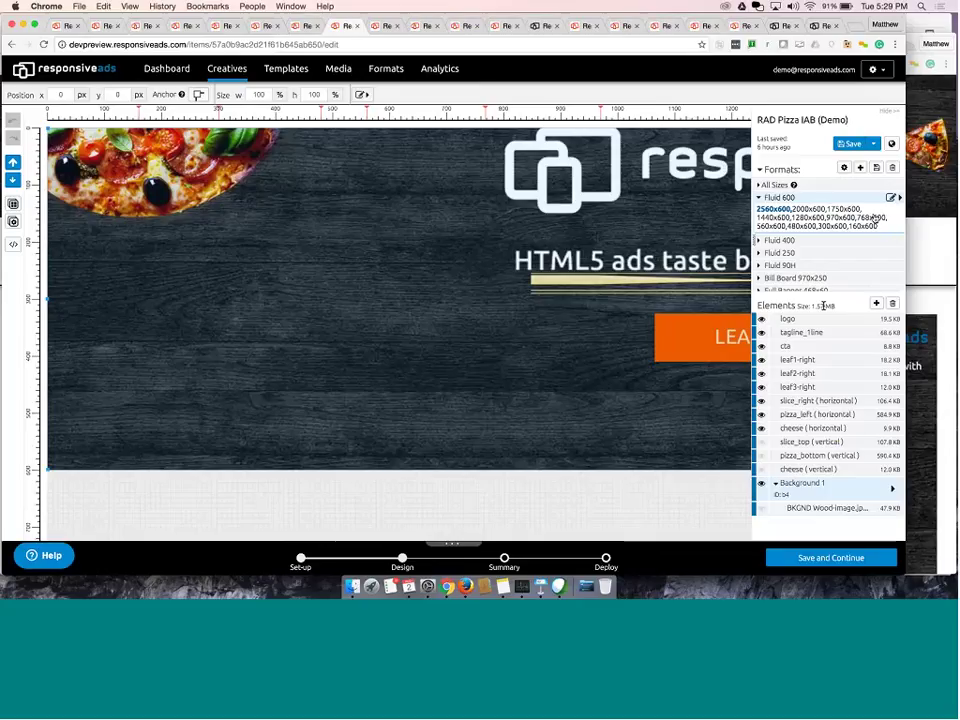
# Bulk-optimize all images in the RAD Pizza IAB (Demo) creative with lossy compression
pyautogui.click(891, 144)
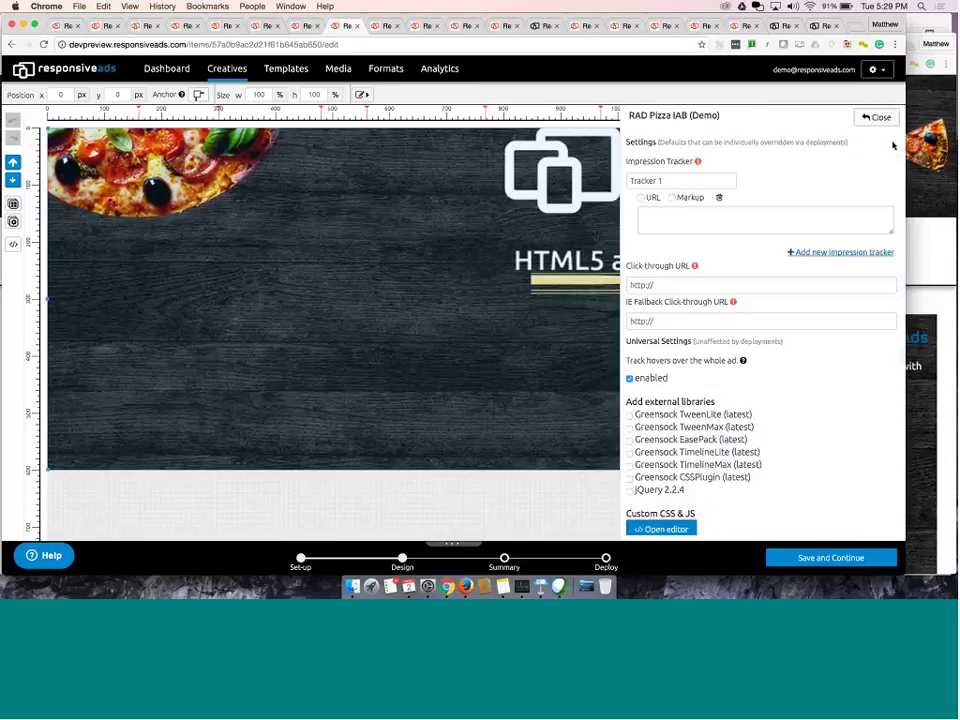
pyautogui.scroll(-2, 811, 302)
pyautogui.scroll(-1, 805, 310)
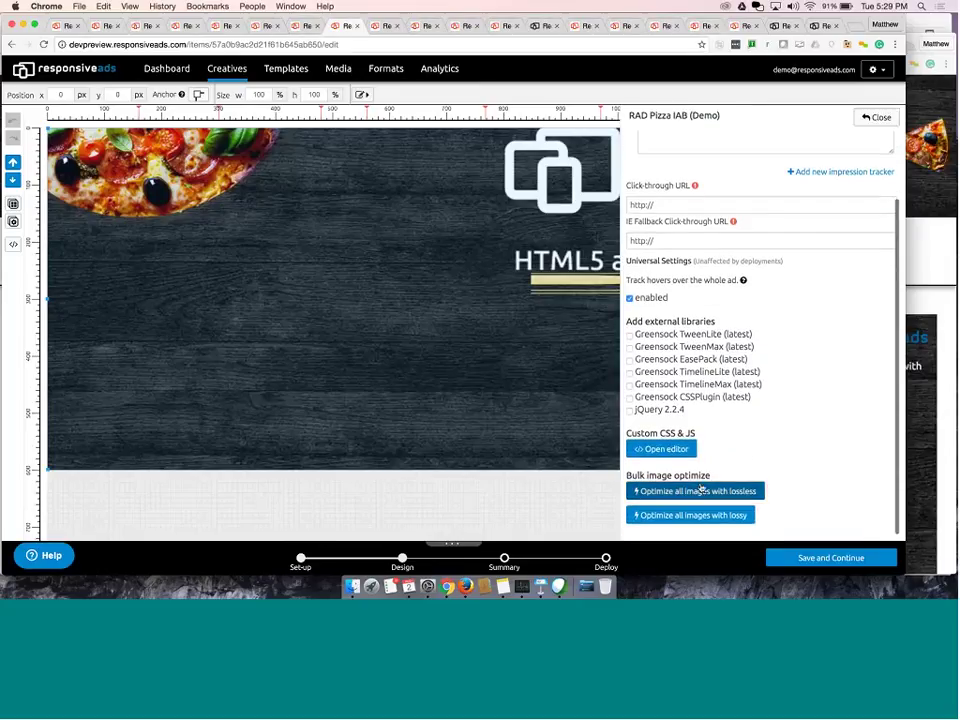
pyautogui.click(700, 515)
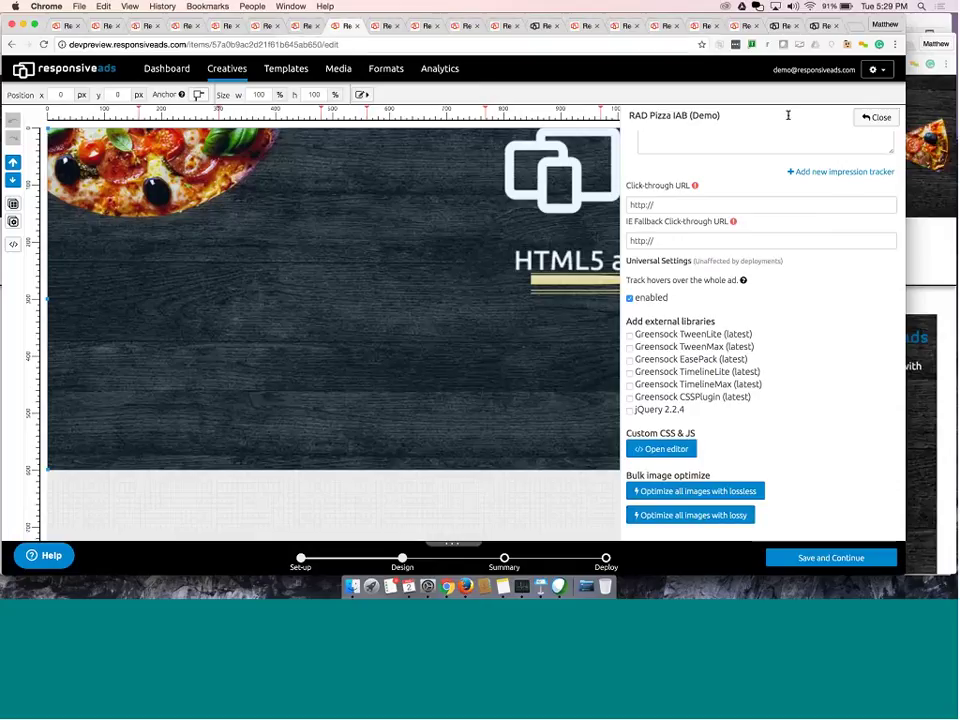
# Close the creative's settings, switch to the other open RAD Pizza IAB (Demo) editor, and anchor pizza_left (horizontal) to Center Vertically (Left Edge)
pyautogui.click(877, 117)
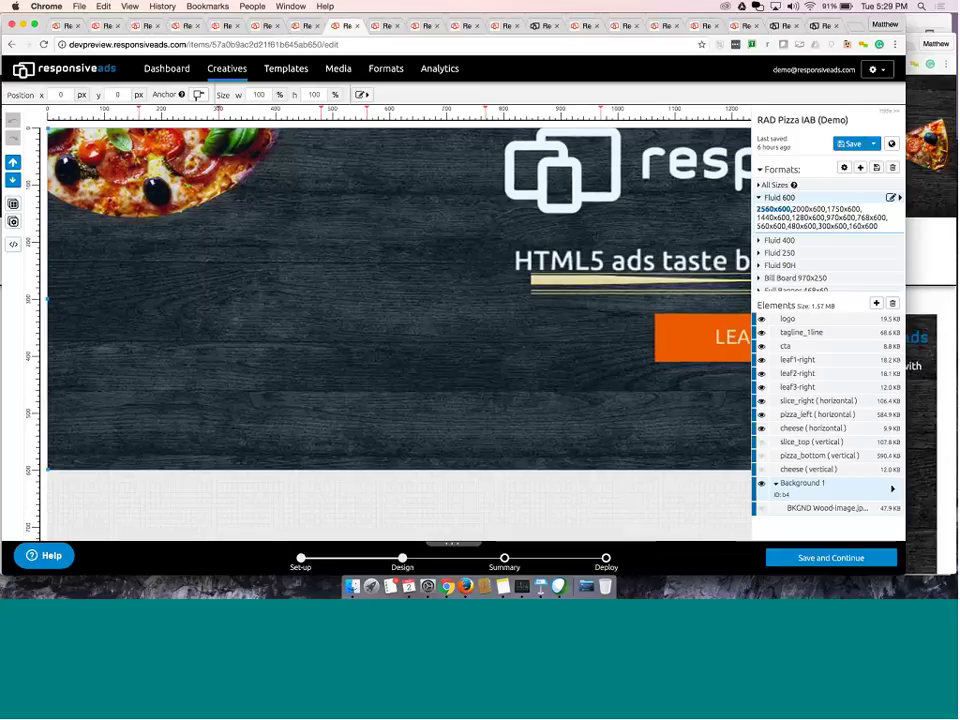
pyautogui.click(378, 27)
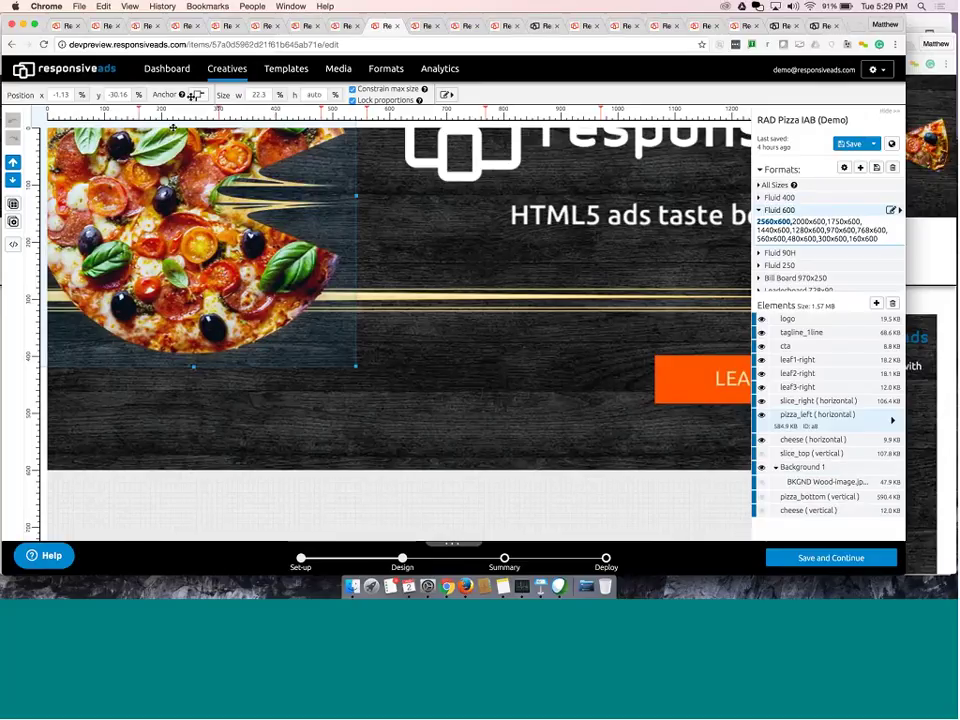
pyautogui.click(196, 95)
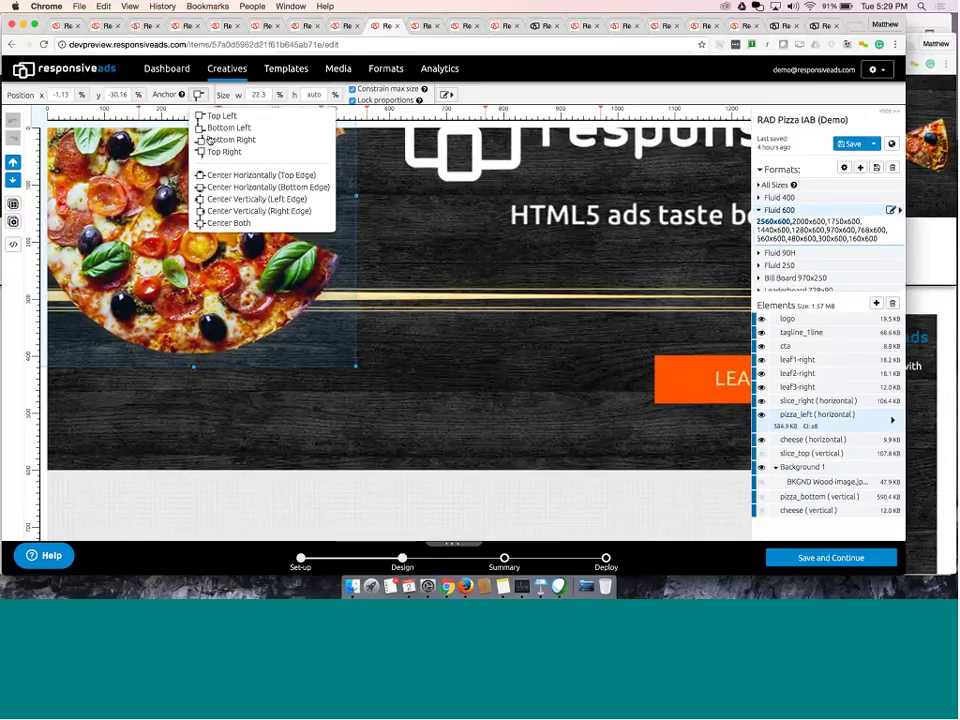
pyautogui.click(212, 199)
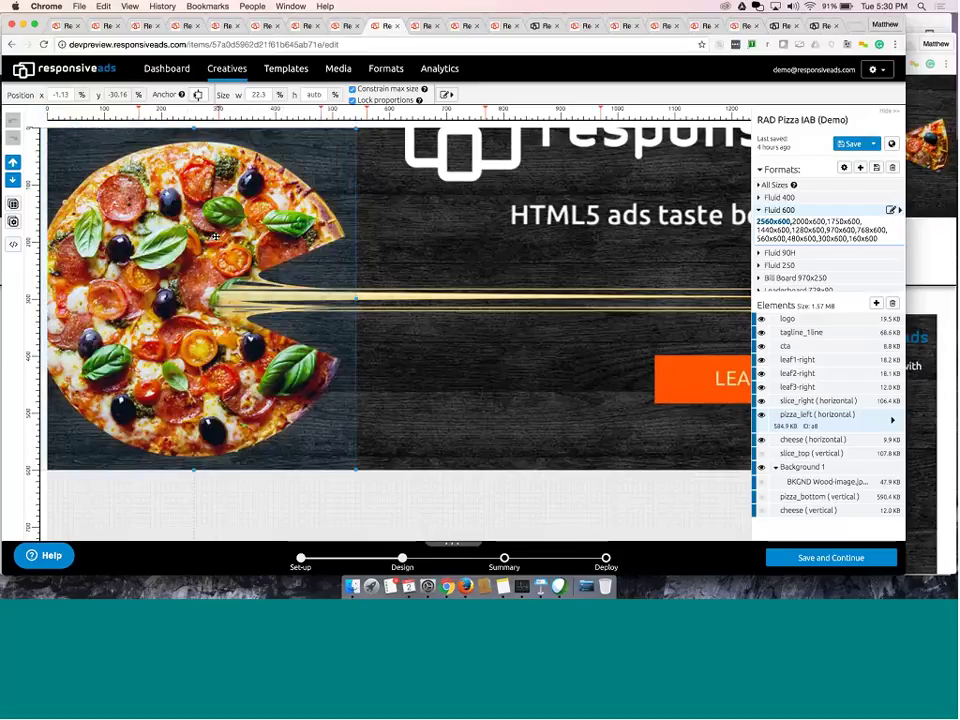
# Anchor slice_right (horizontal) to Center Vertically (Right Edge) and set its x position to 0%
pyautogui.hscroll(10, 332, 312)
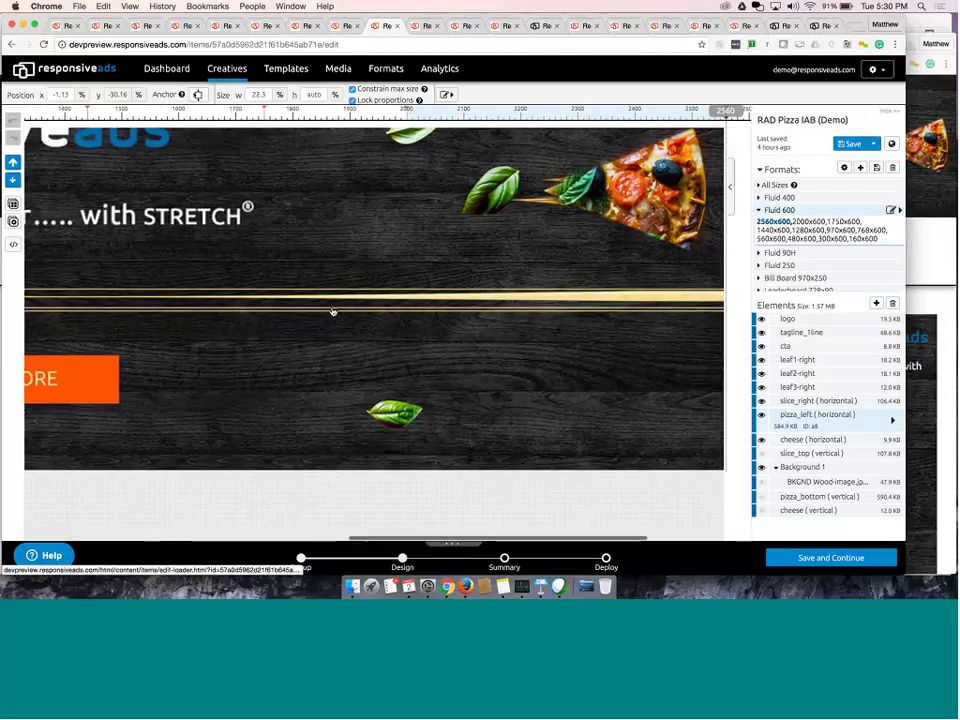
pyautogui.click(514, 190)
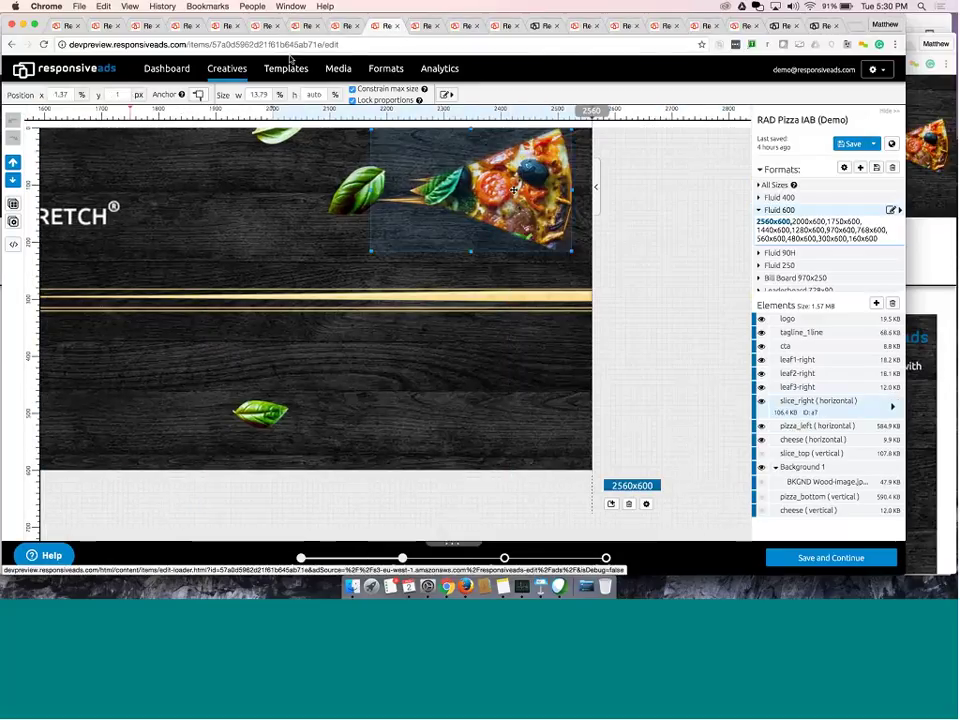
pyautogui.click(198, 94)
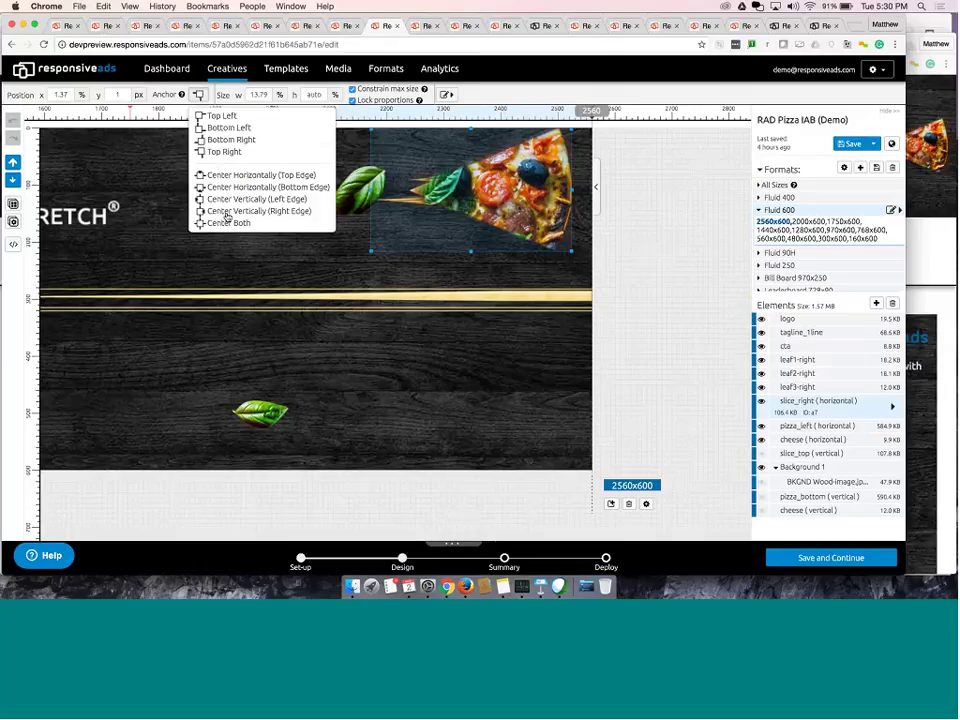
pyautogui.click(230, 200)
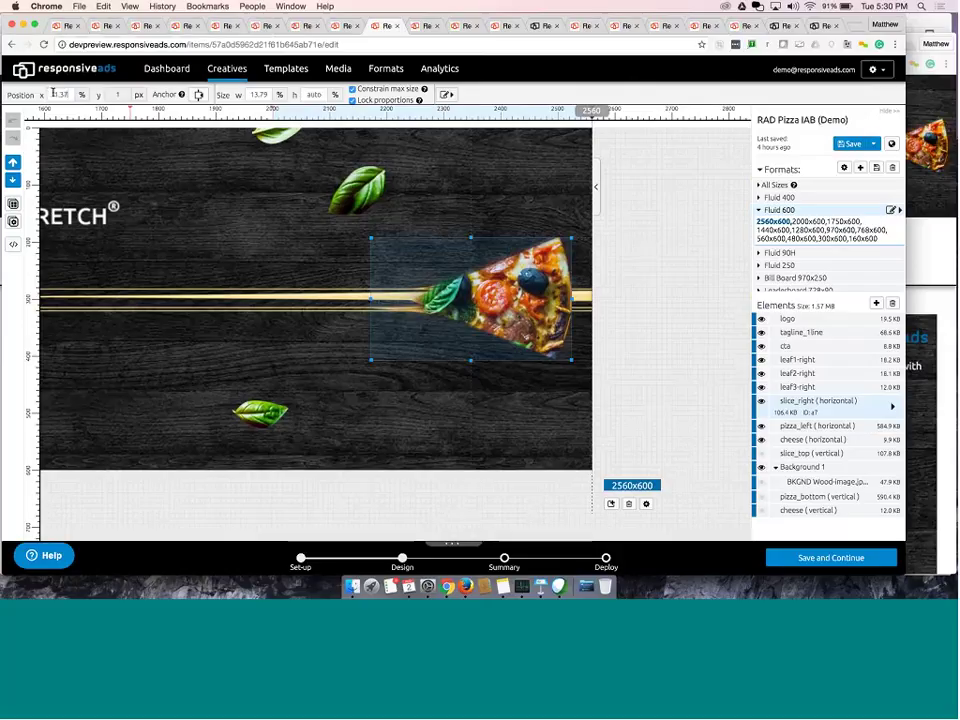
pyautogui.moveTo(65, 93); pyautogui.dragTo(49, 93)
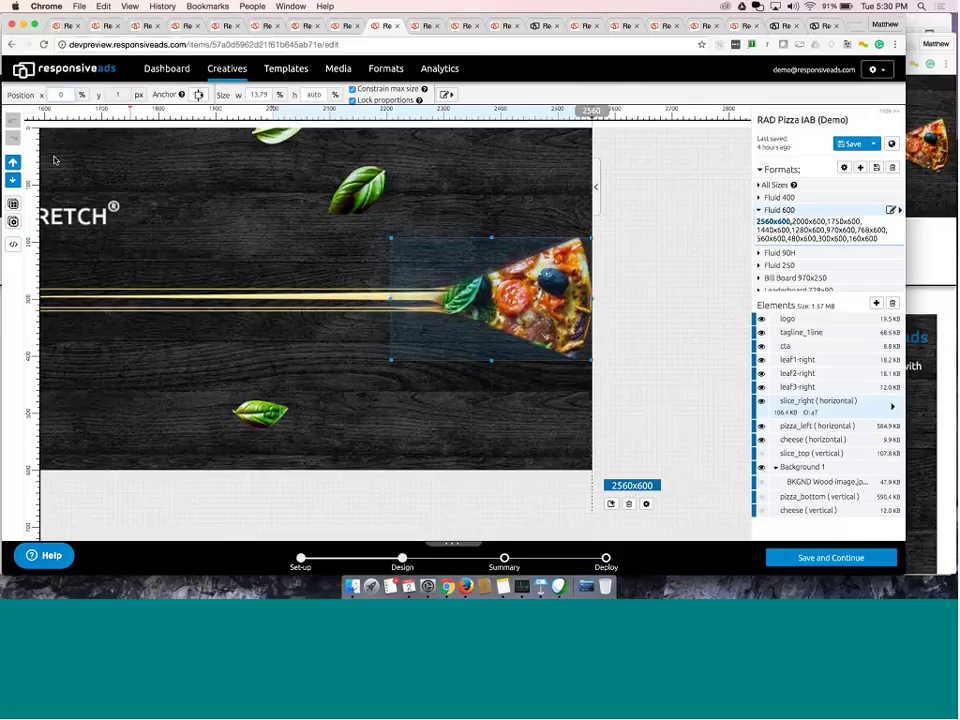
pyautogui.write('0')
# Set the x position of pizza_left (horizontal) to 0%
pyautogui.hscroll(-15, 107, 213)
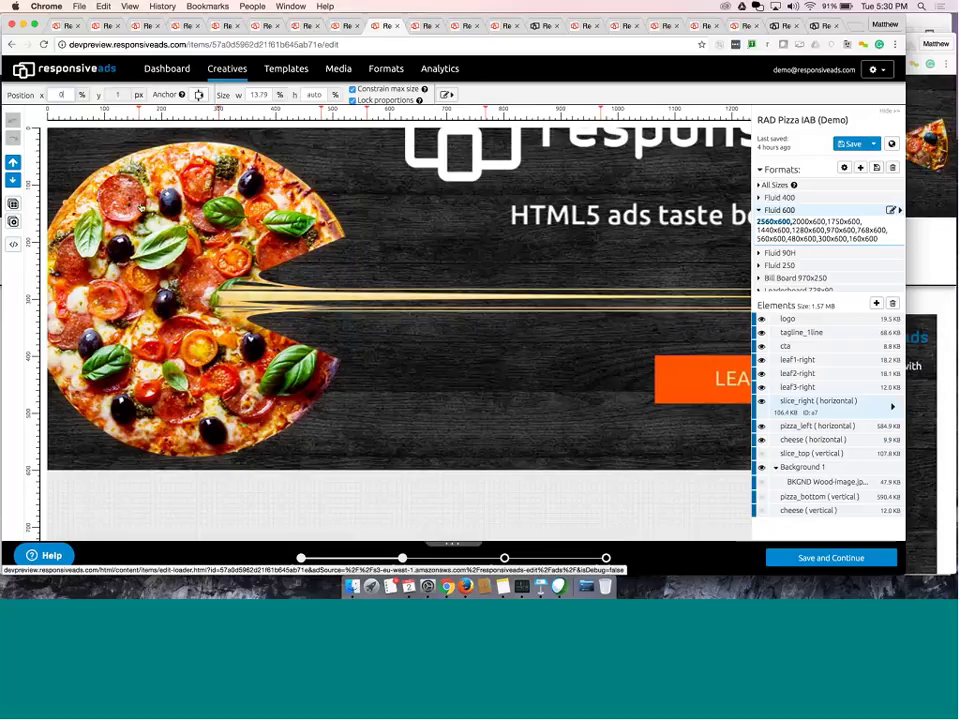
pyautogui.click(141, 203)
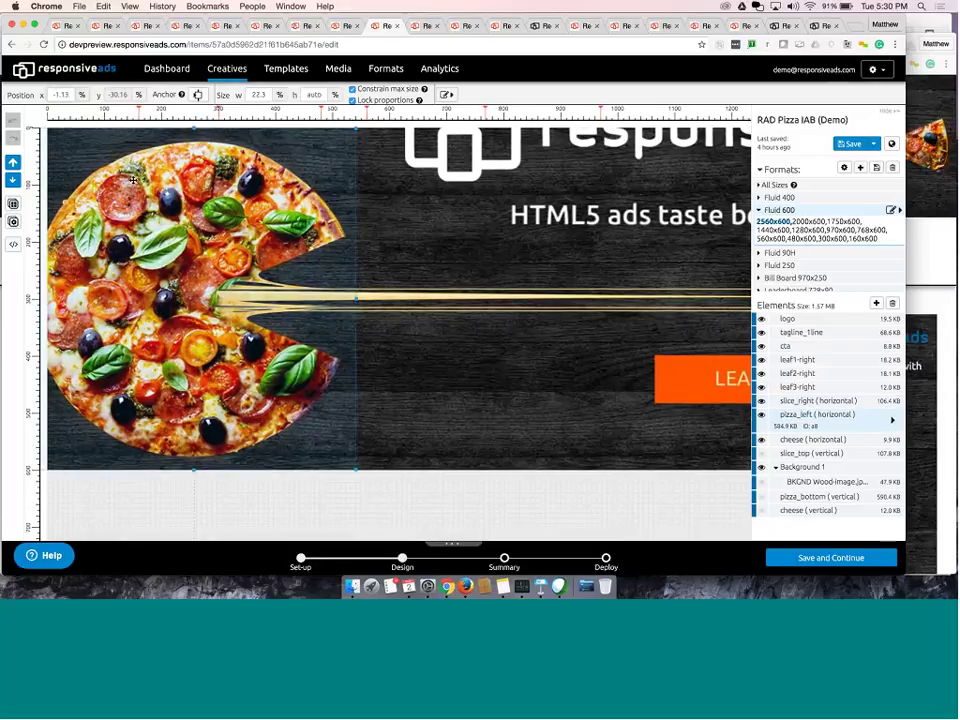
pyautogui.moveTo(68, 94); pyautogui.dragTo(42, 91)
pyautogui.write('0')
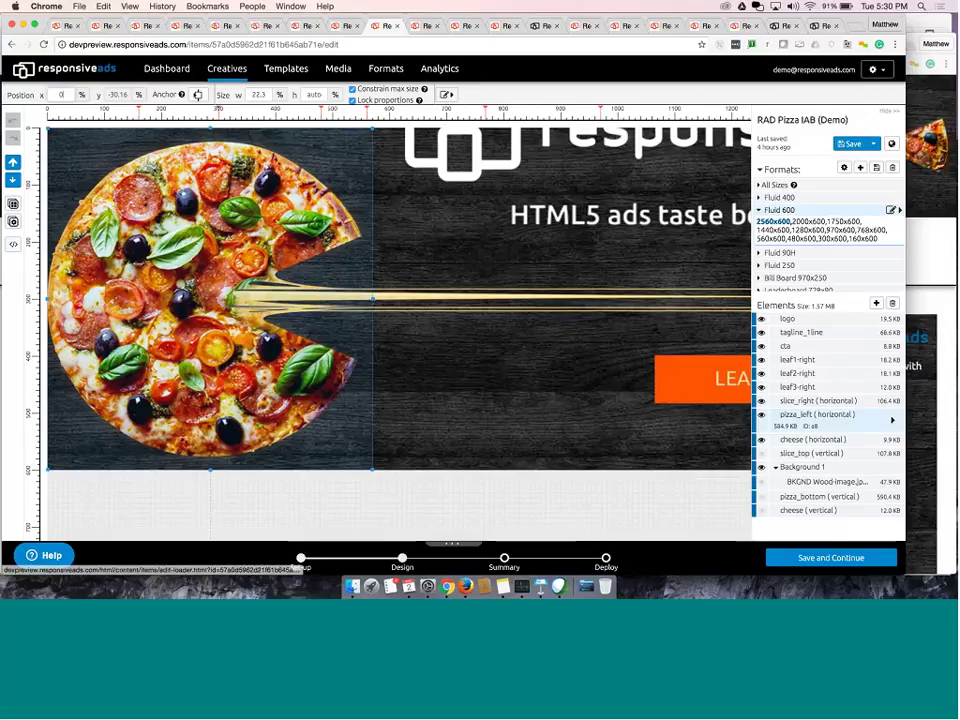
# Move the tagline_1line element down to a y position of about 26.4%, just above the cheese strands
pyautogui.hscroll(5, 379, 289)
pyautogui.hscroll(2, 379, 289)
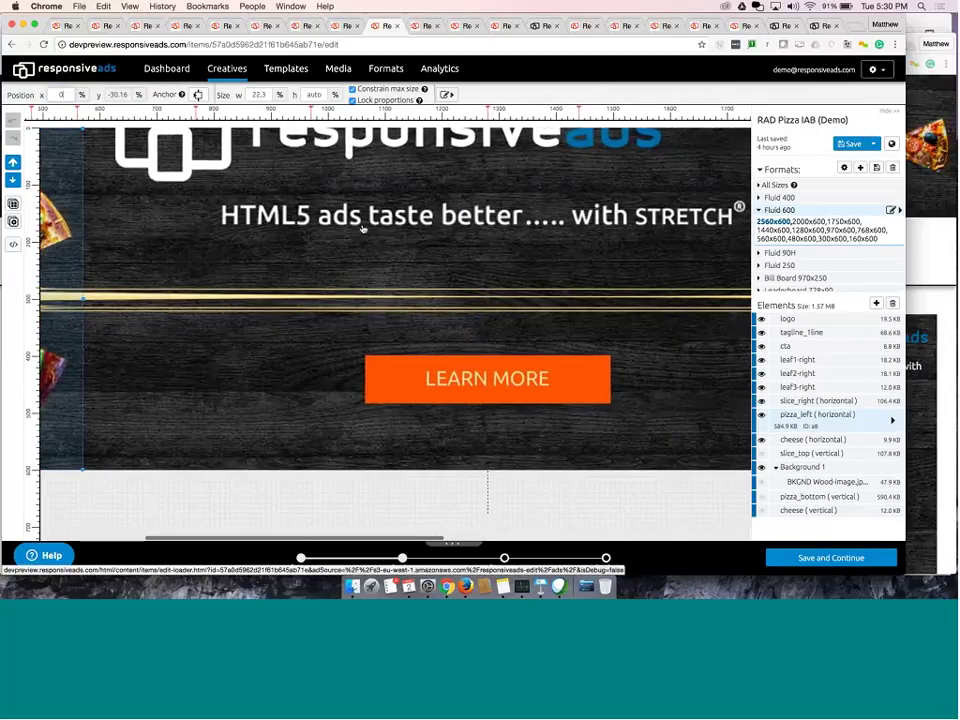
pyautogui.click(363, 227)
pyautogui.moveTo(363, 226); pyautogui.dragTo(363, 251)
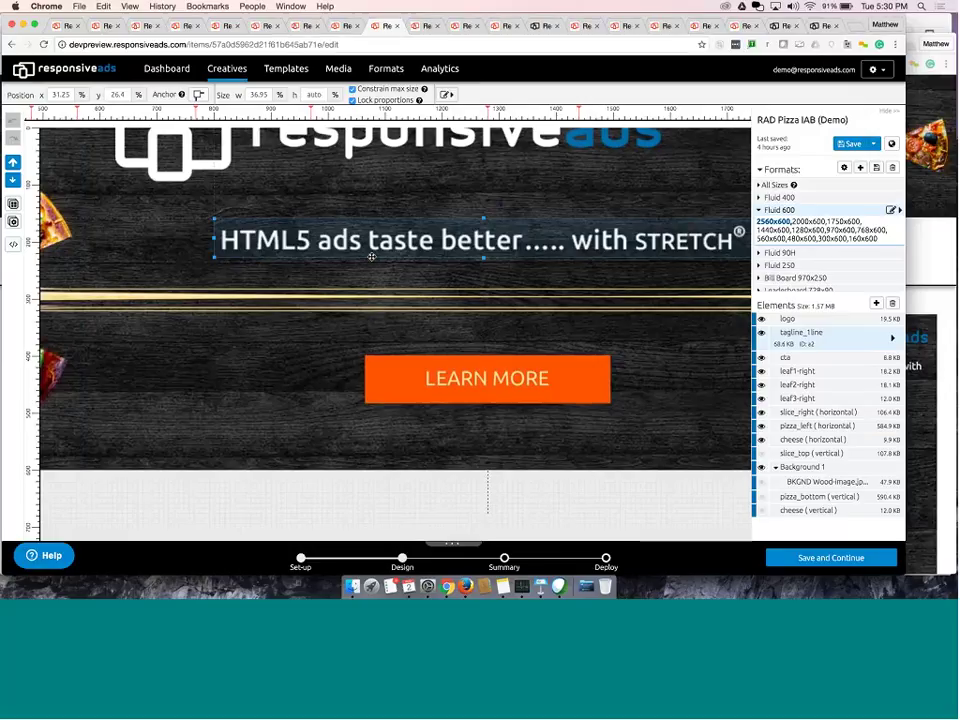
# Add a web-font text box and reorder the elements with it at the top and Background 1 at the bottom
pyautogui.click(876, 303)
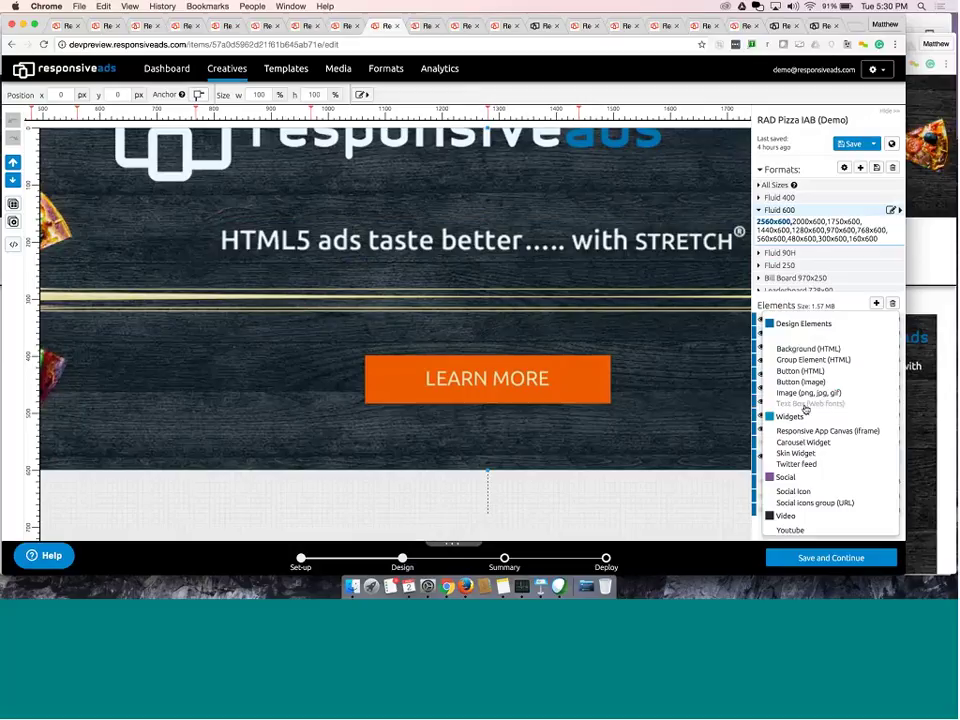
pyautogui.hscroll(-5, 570, 399)
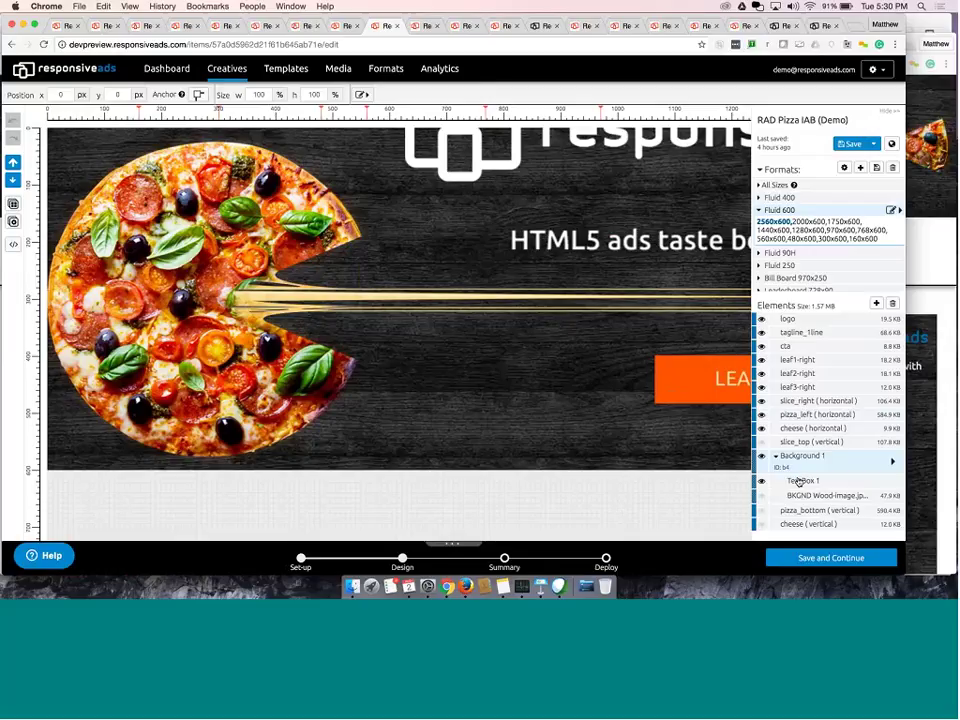
pyautogui.moveTo(799, 482); pyautogui.dragTo(794, 320)
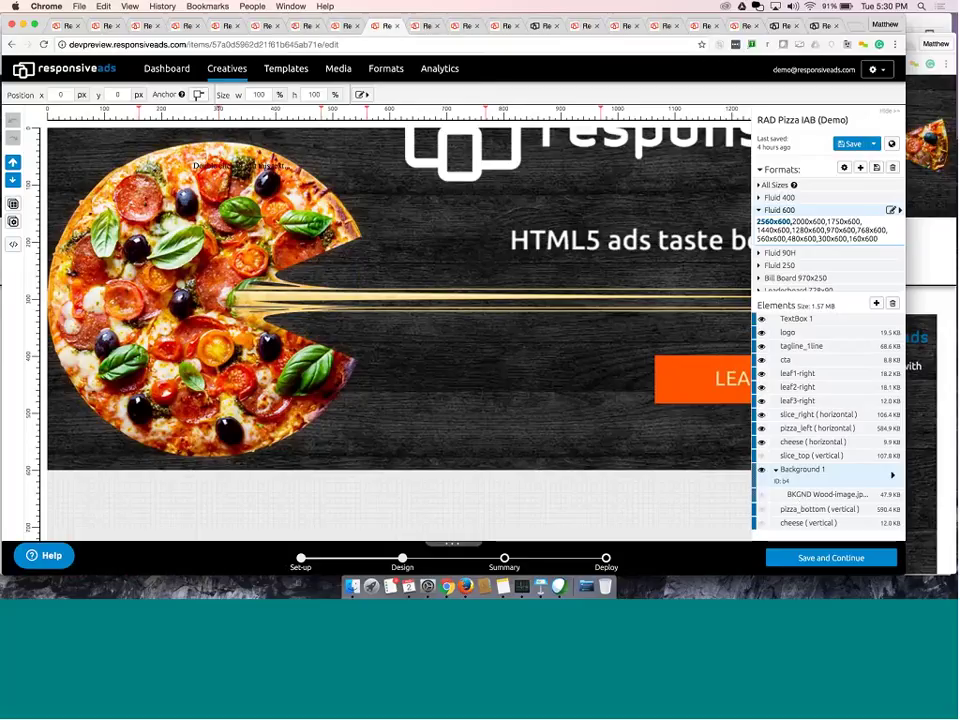
pyautogui.moveTo(757, 481); pyautogui.dragTo(728, 513)
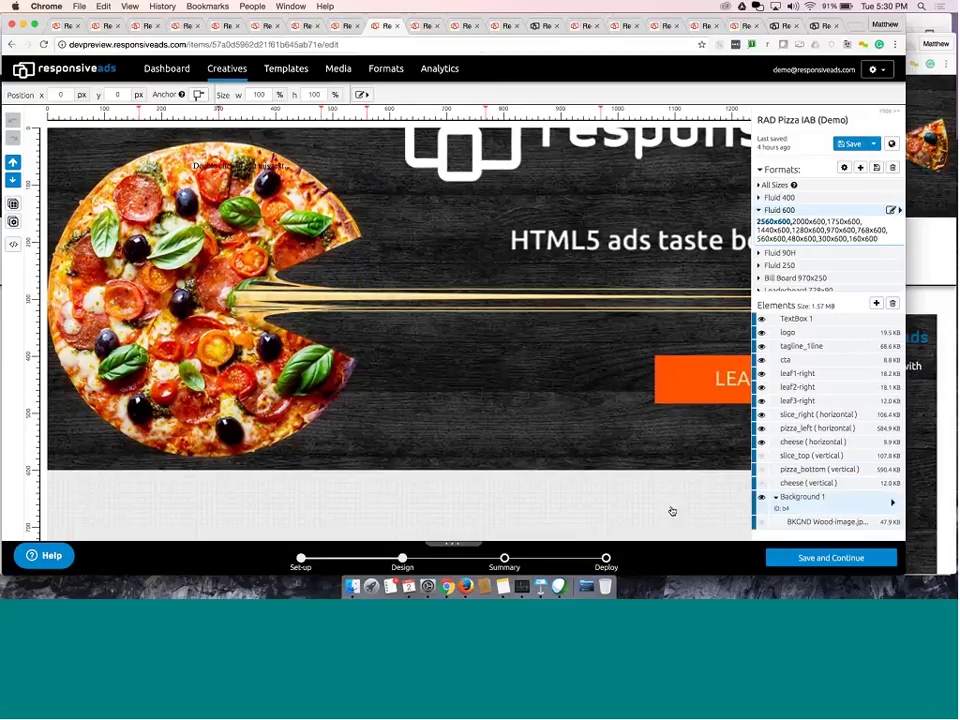
# Set TextBox 1's font size to 70px and its text color to white, rgb(255, 255, 255)
pyautogui.click(760, 318)
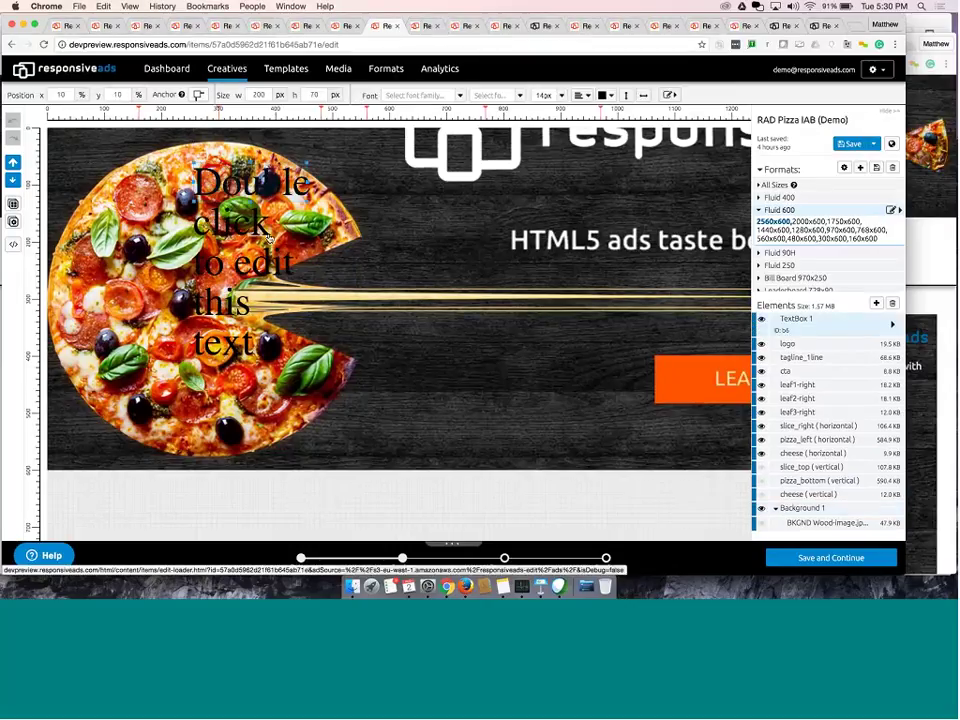
pyautogui.click(603, 95)
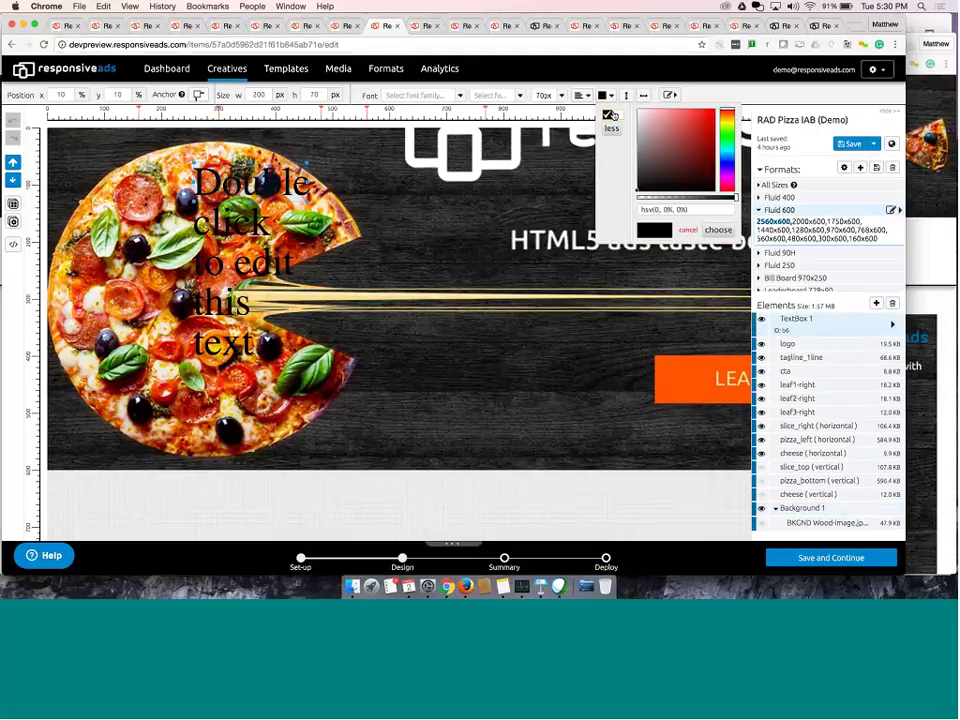
pyautogui.click(613, 116)
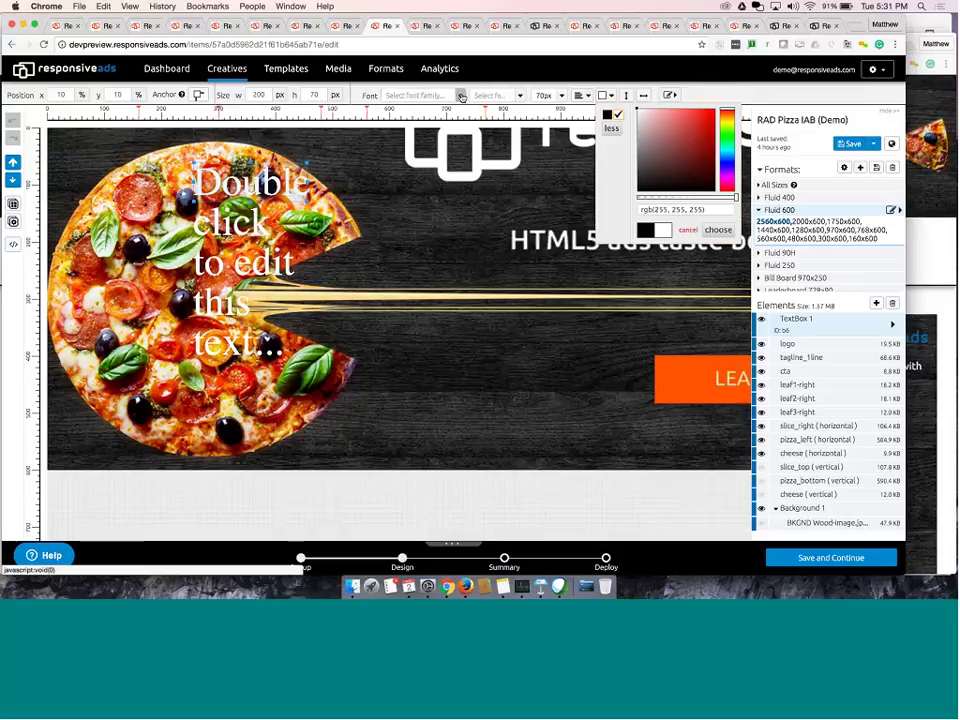
# Find the Ubuntu font family and apply it to TextBox 1
pyautogui.click(461, 95)
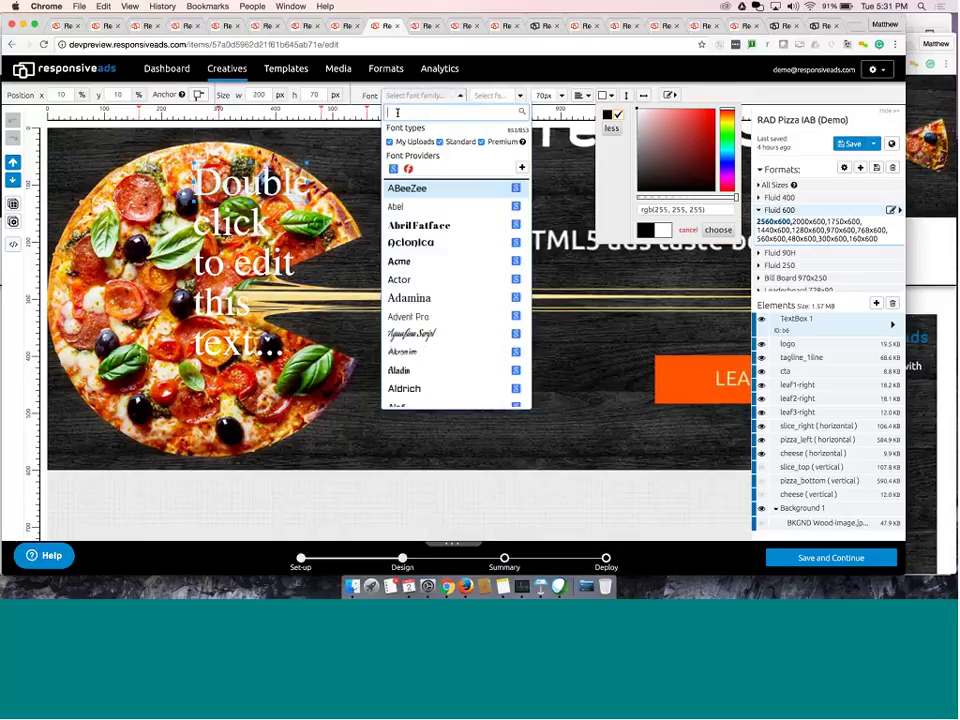
pyautogui.write('ub')
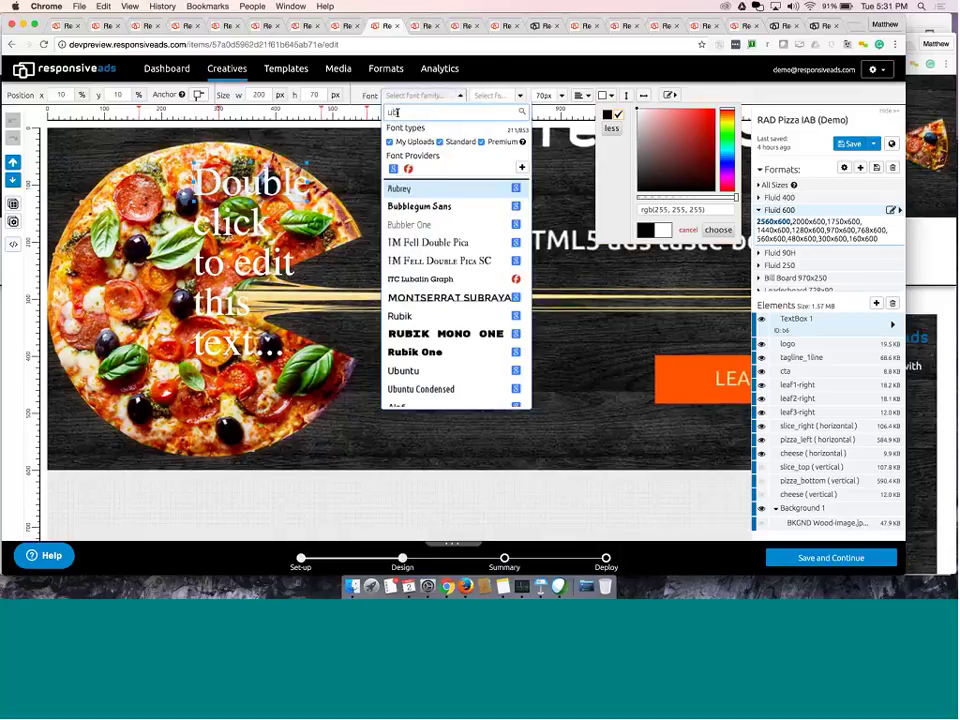
pyautogui.write('u')
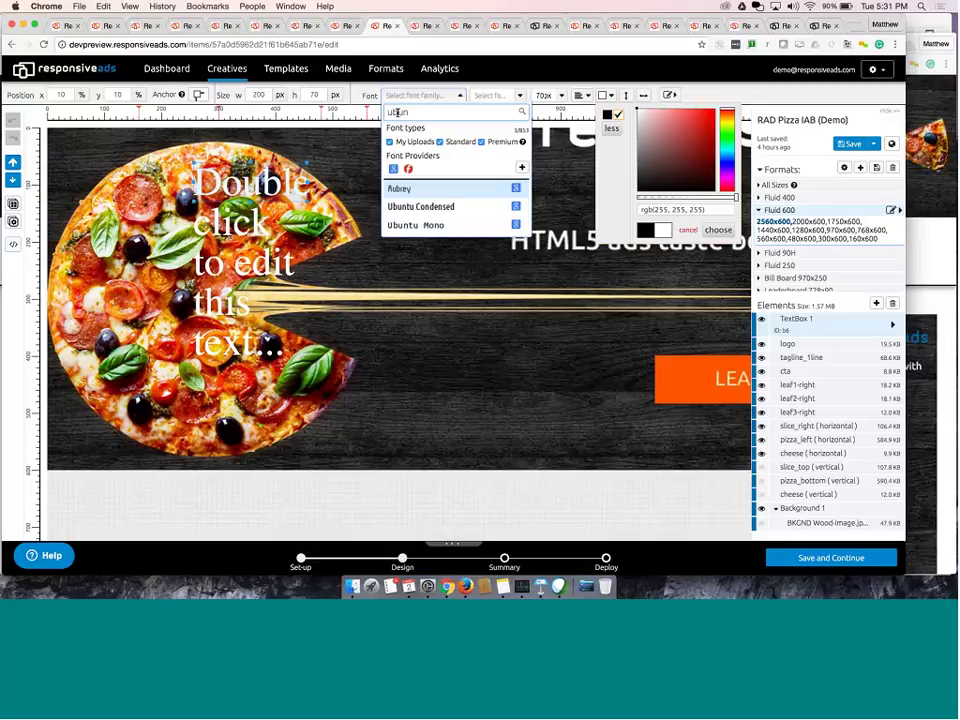
pyautogui.write('n')
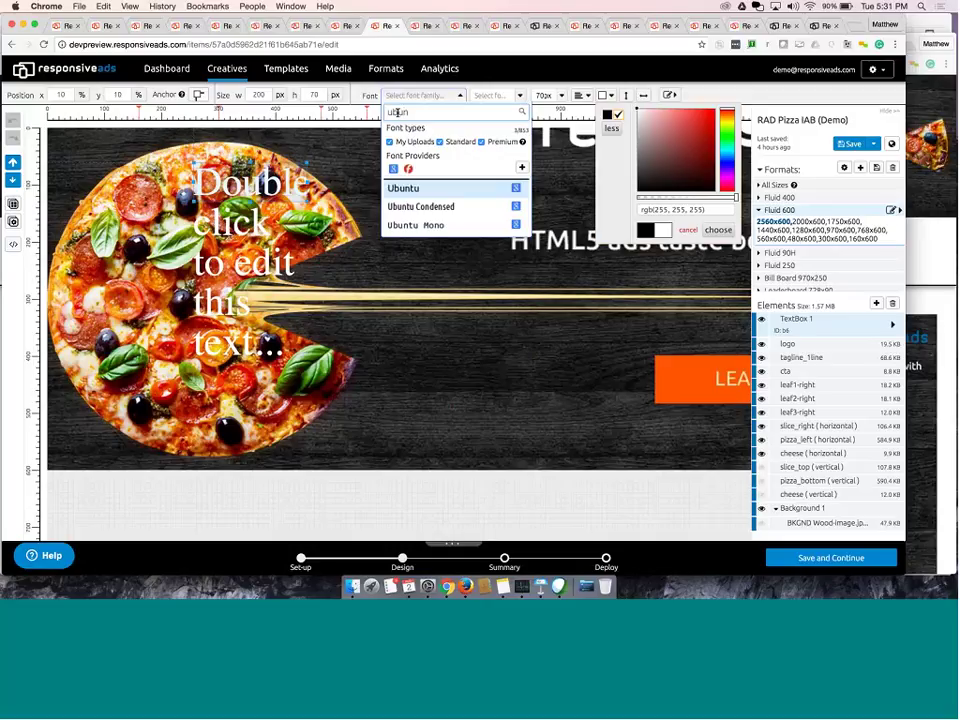
pyautogui.click(405, 189)
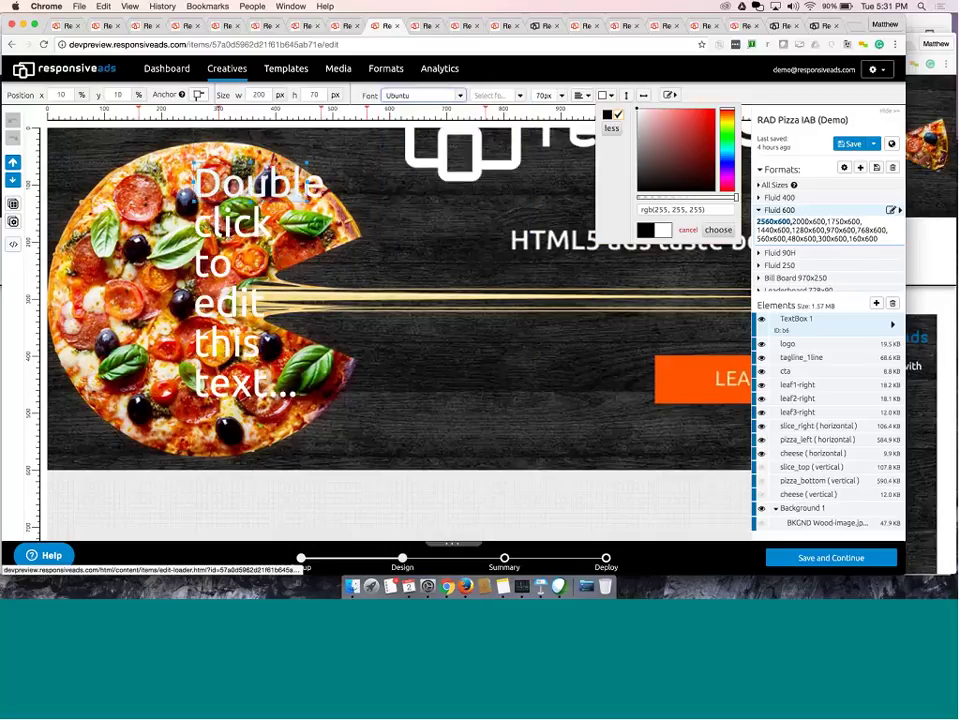
# Review the requirements and approved providers for adding self-hosted web fonts, then cancel without adding any
pyautogui.click(460, 96)
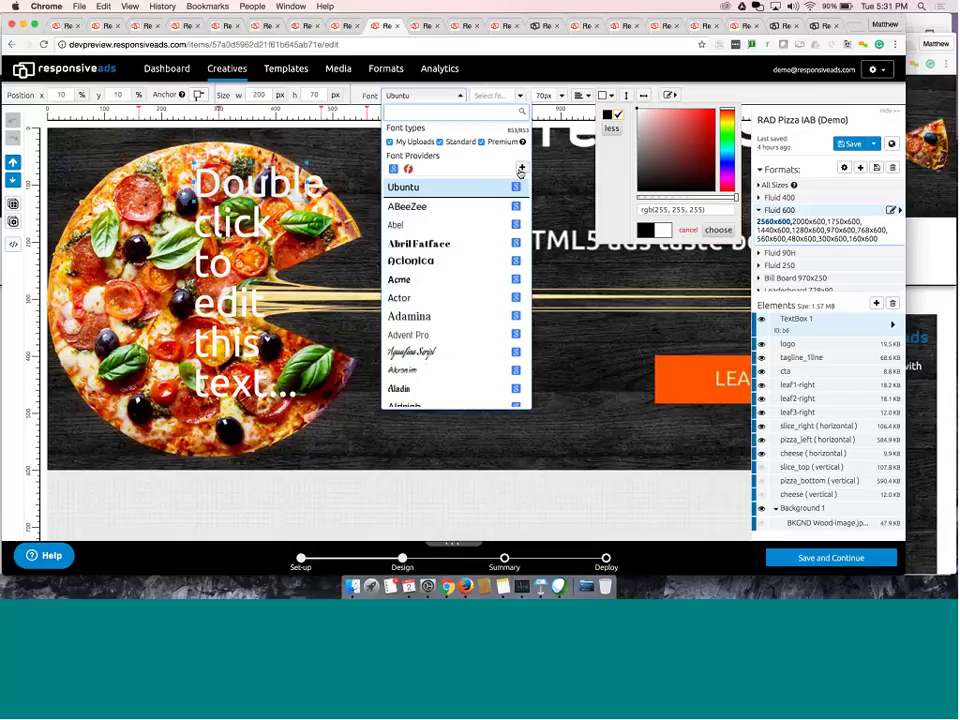
pyautogui.click(520, 170)
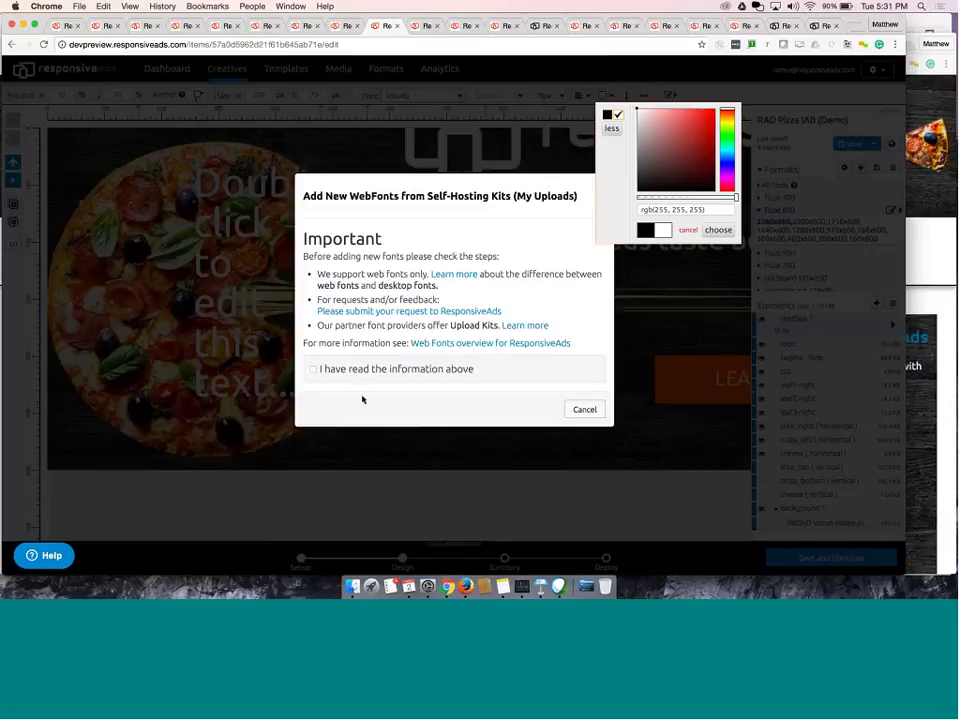
pyautogui.click(313, 370)
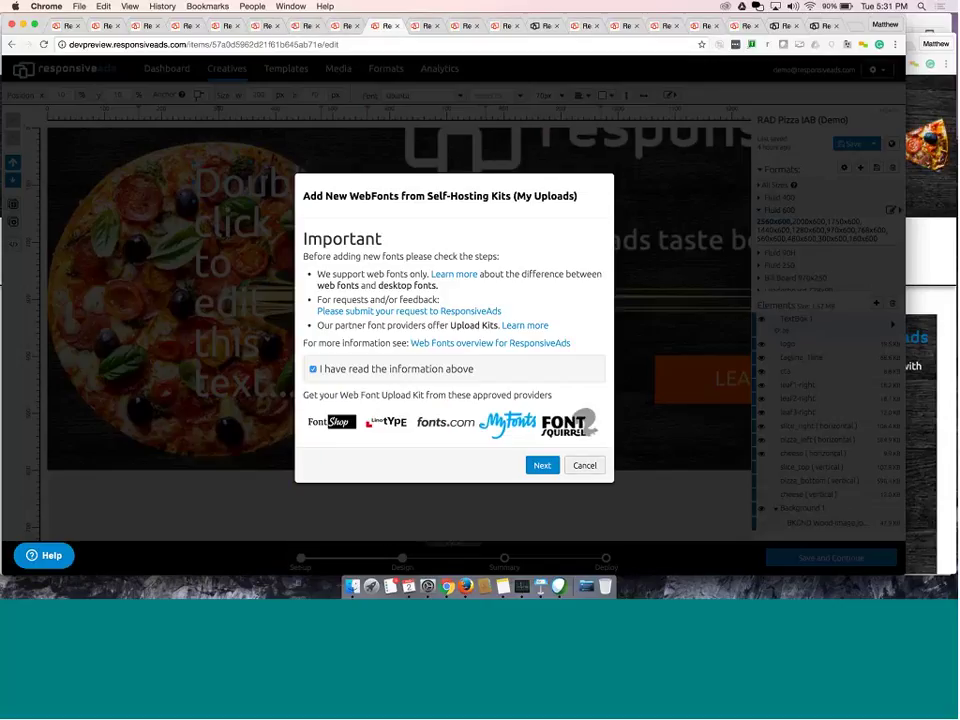
pyautogui.click(584, 466)
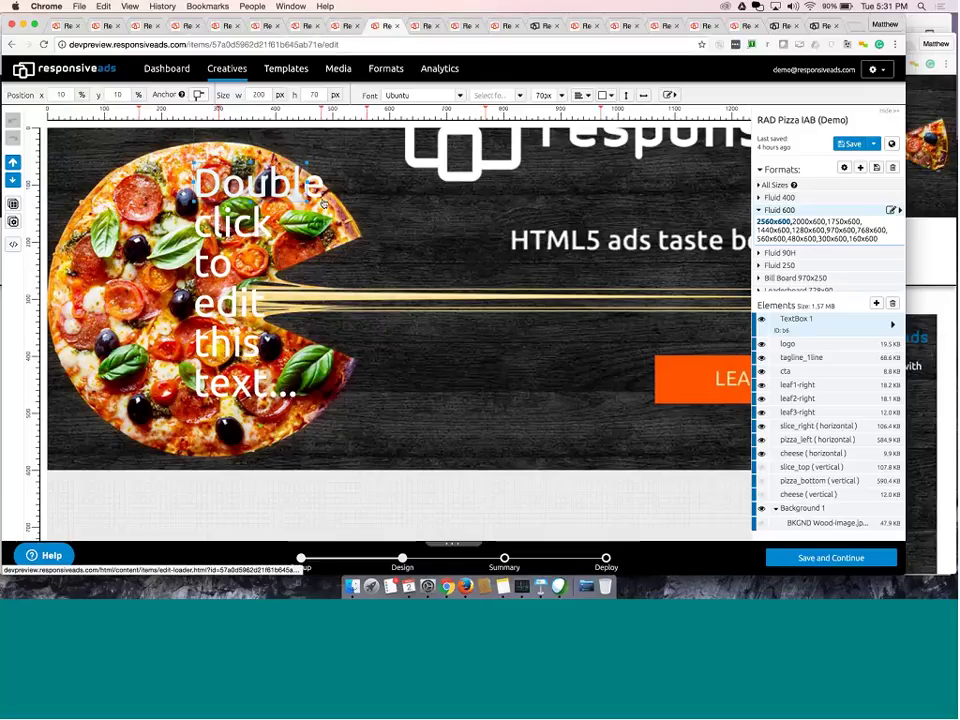
# Widen TextBox 1 to about 964 px over the tagline and anchor it to Center Horizontally (Top Edge)
pyautogui.moveTo(301, 174); pyautogui.dragTo(617, 217)
pyautogui.hscroll(3, 617, 217)
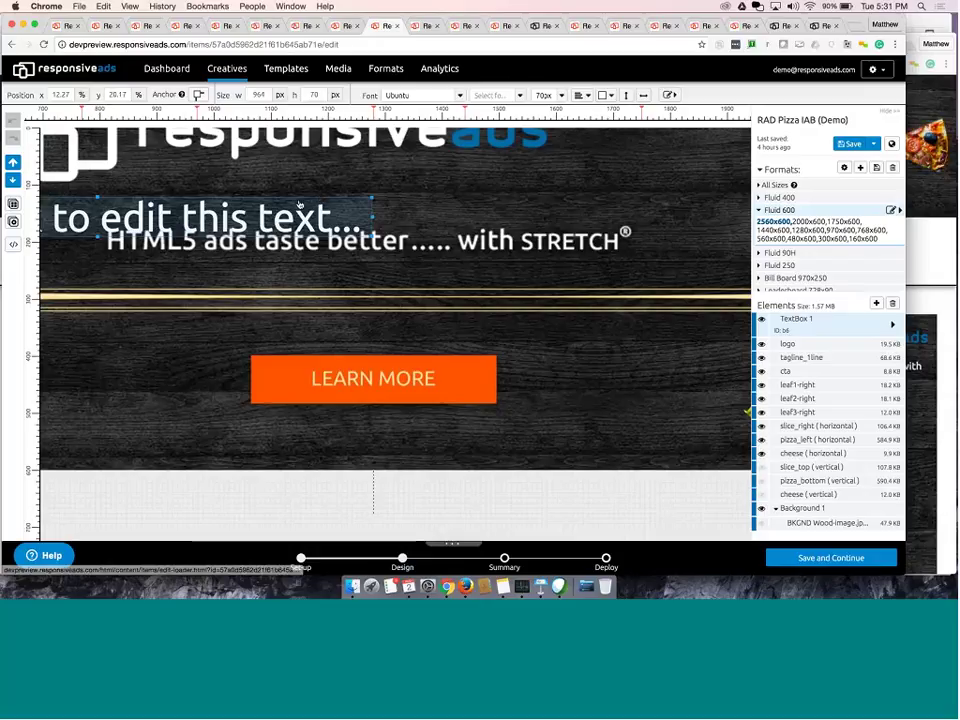
pyautogui.moveTo(441, 214); pyautogui.dragTo(684, 218)
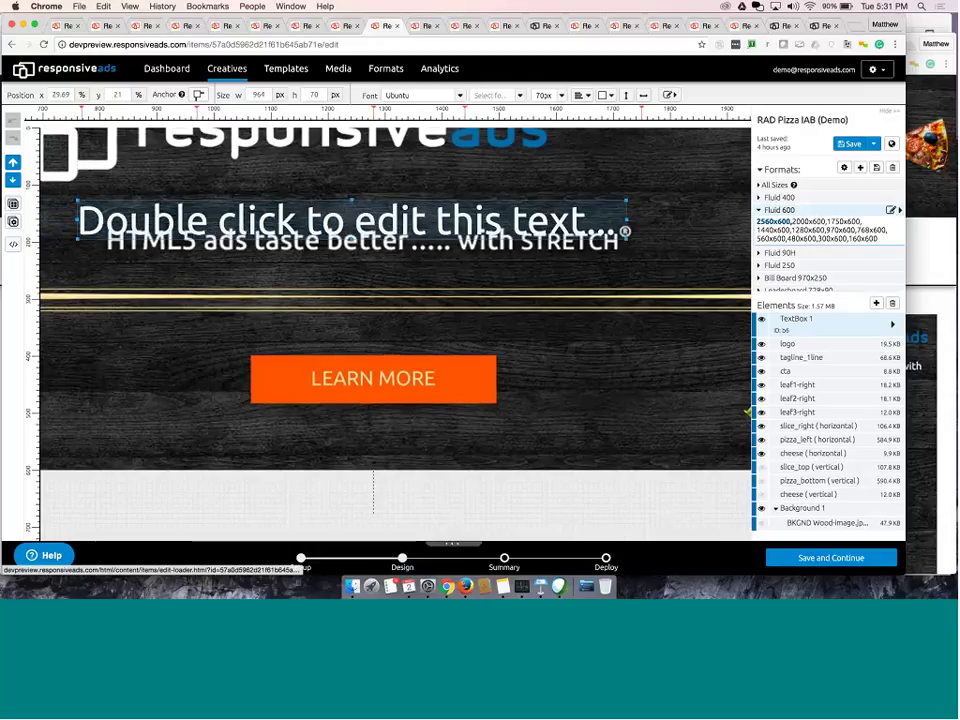
pyautogui.click(199, 96)
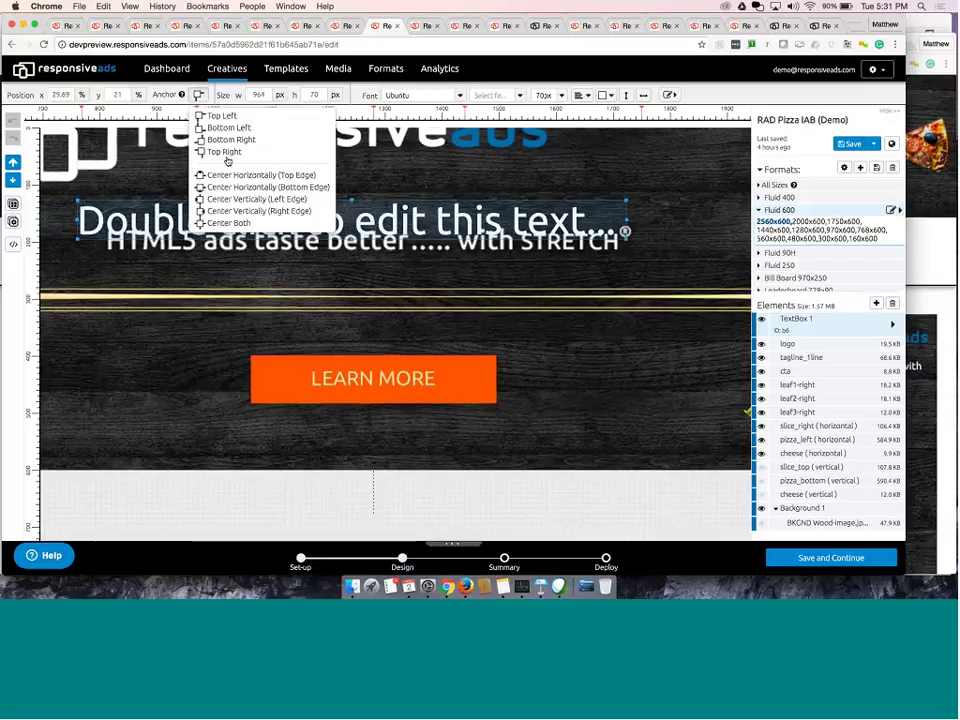
pyautogui.click(227, 187)
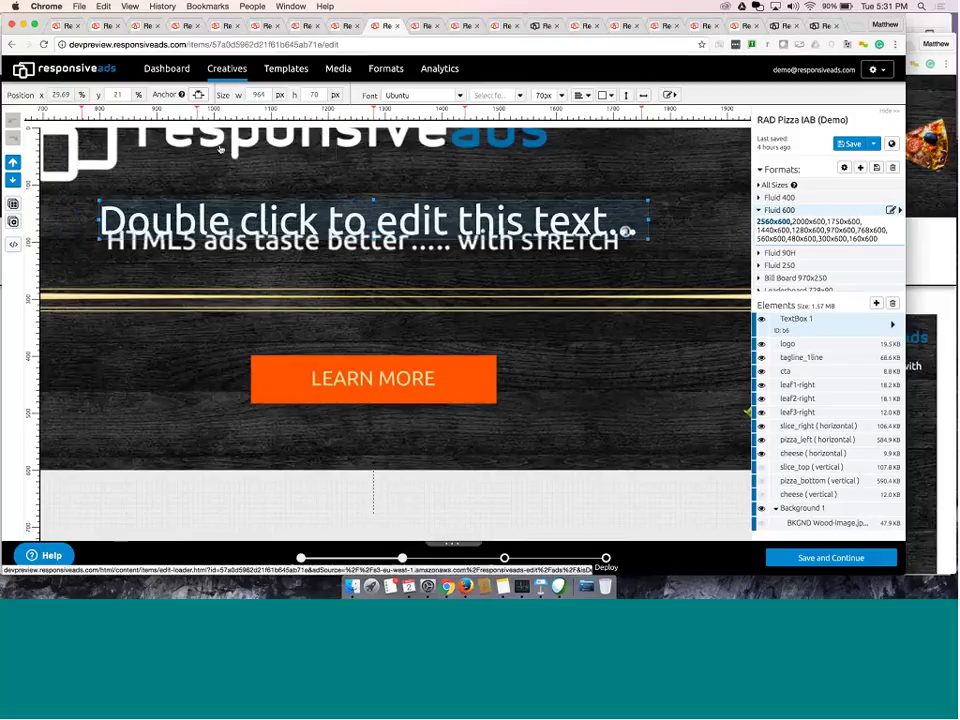
# Anchor the logo to Center Horizontally (Top Edge), centre it and move it down fully into the ad
pyautogui.click(185, 150)
pyautogui.click(199, 95)
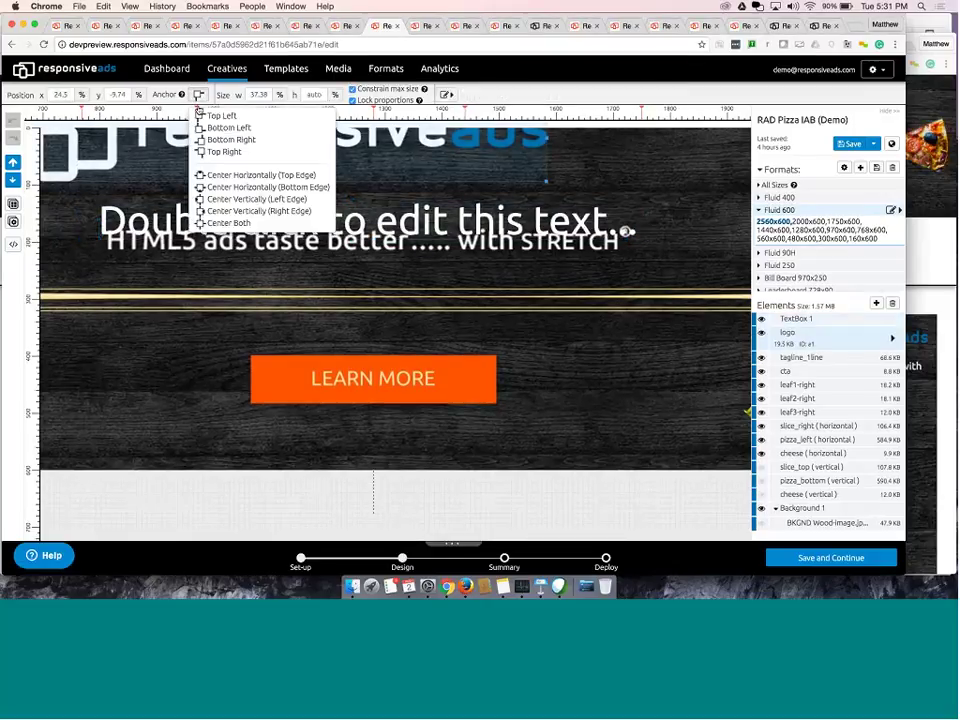
pyautogui.click(218, 175)
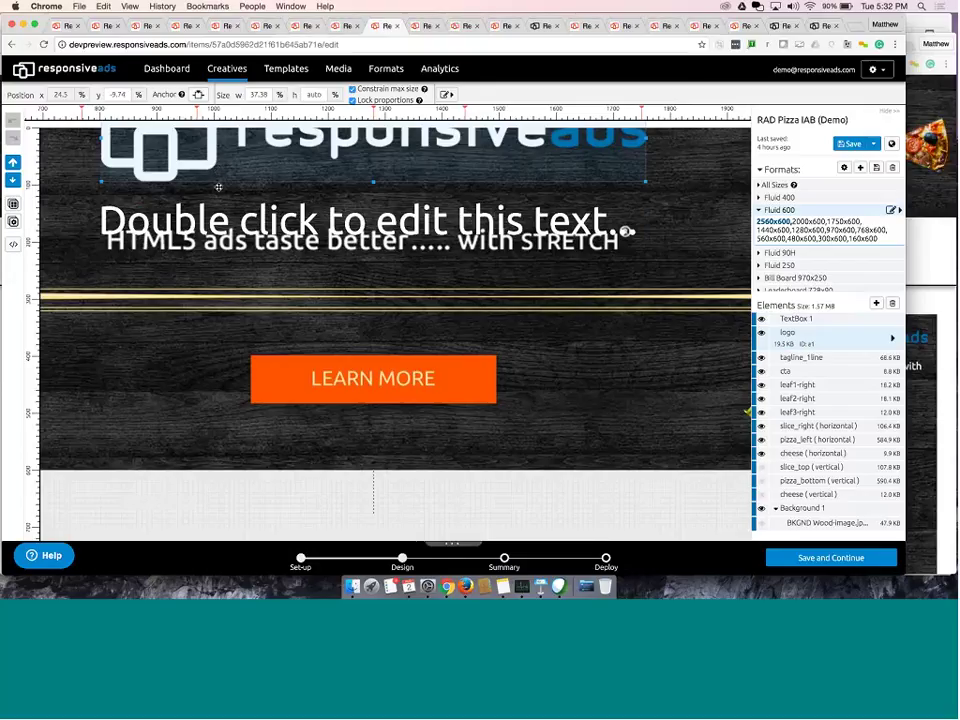
pyautogui.moveTo(218, 189); pyautogui.dragTo(212, 247)
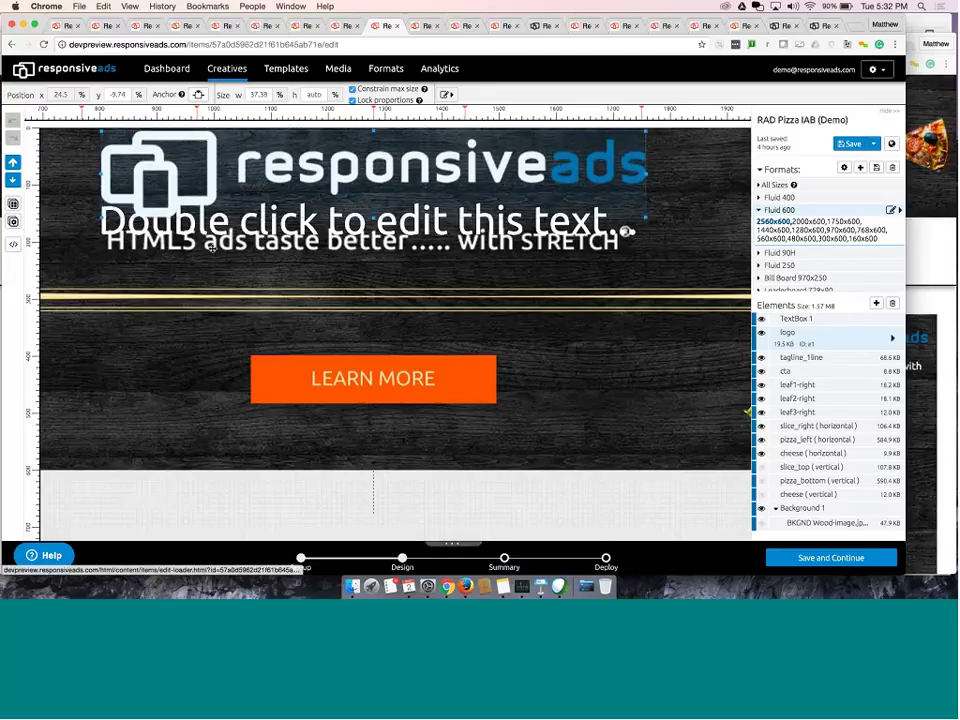
# Hide the tagline_1line image in the Fluid 600 format and move it slightly down below the text box
pyautogui.click(212, 247)
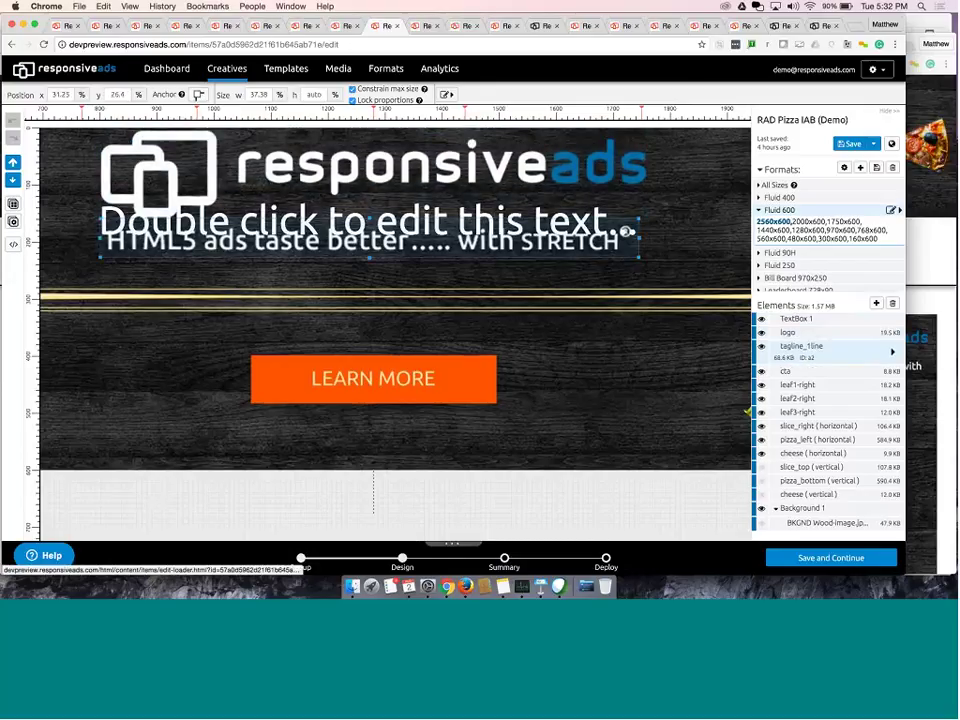
pyautogui.moveTo(625, 232); pyautogui.dragTo(621, 232)
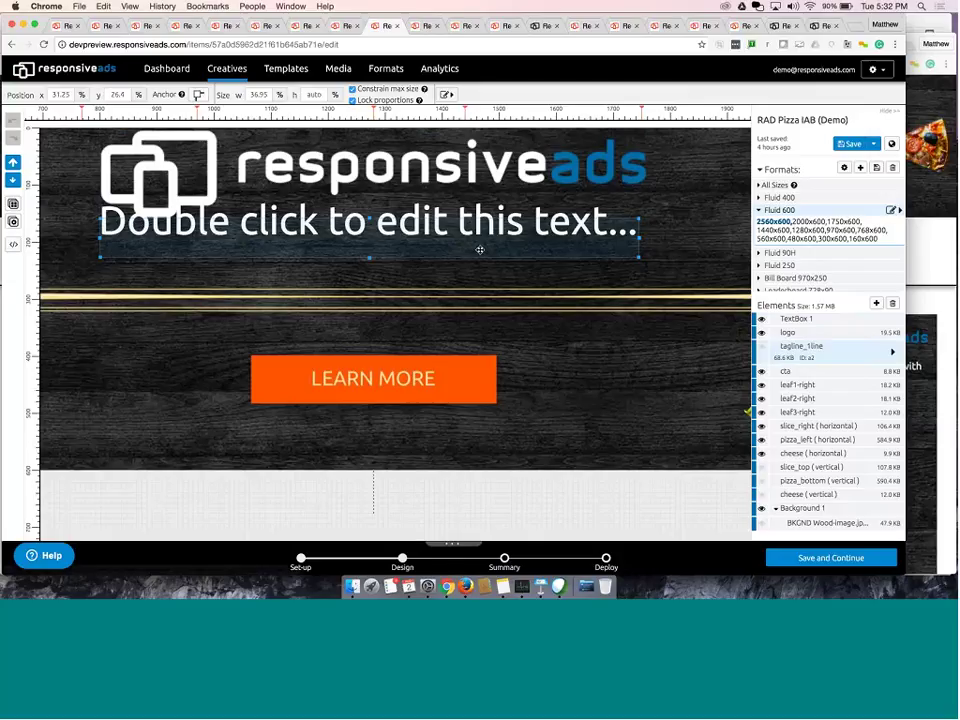
pyautogui.moveTo(480, 250); pyautogui.dragTo(484, 270)
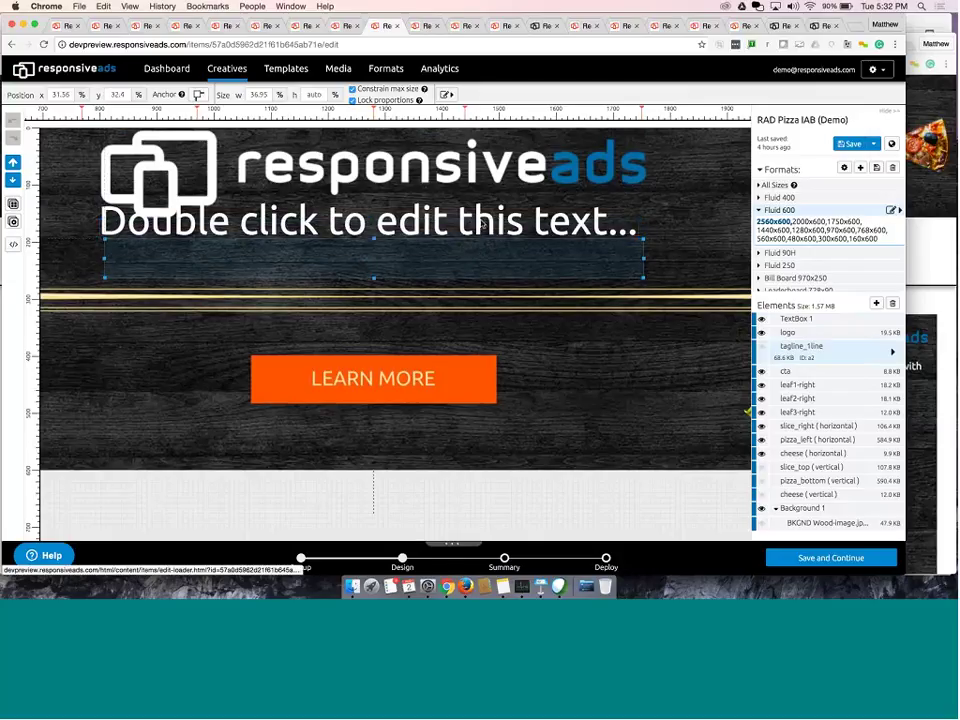
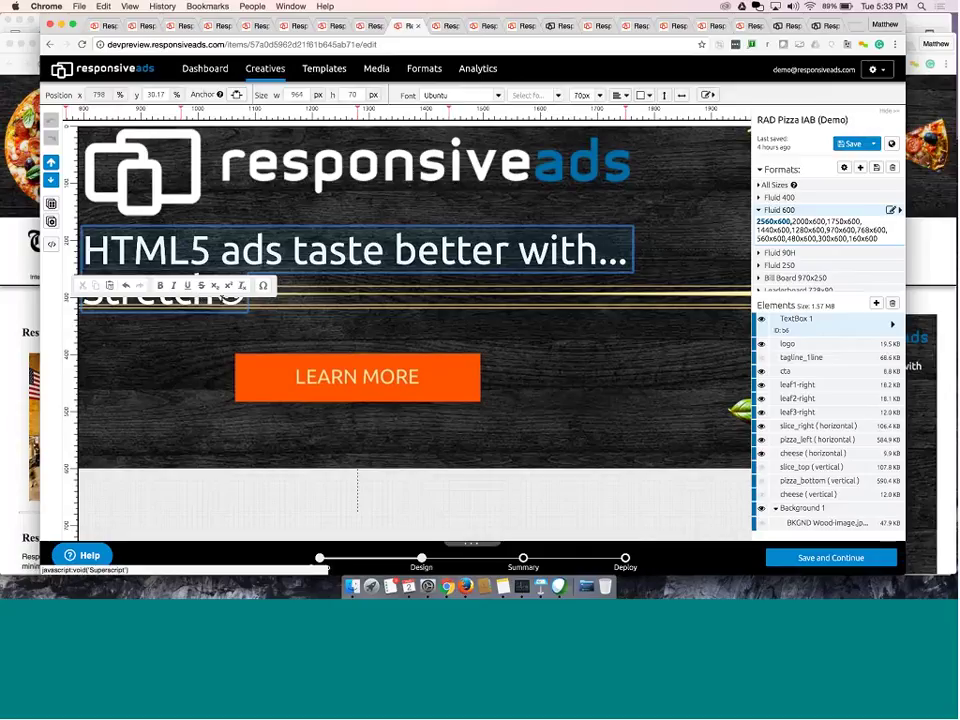
# Make the ® symbol after "Stretch" in TextBox 1 superscript and finish editing the text
pyautogui.doubleClick(230, 294)
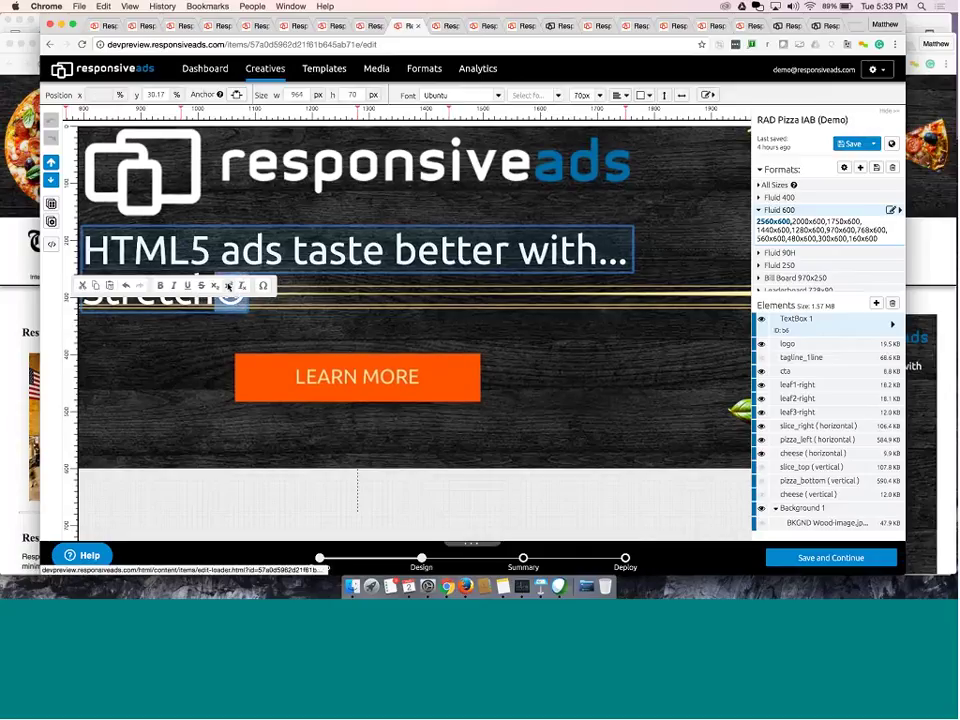
pyautogui.press('BackSpace')
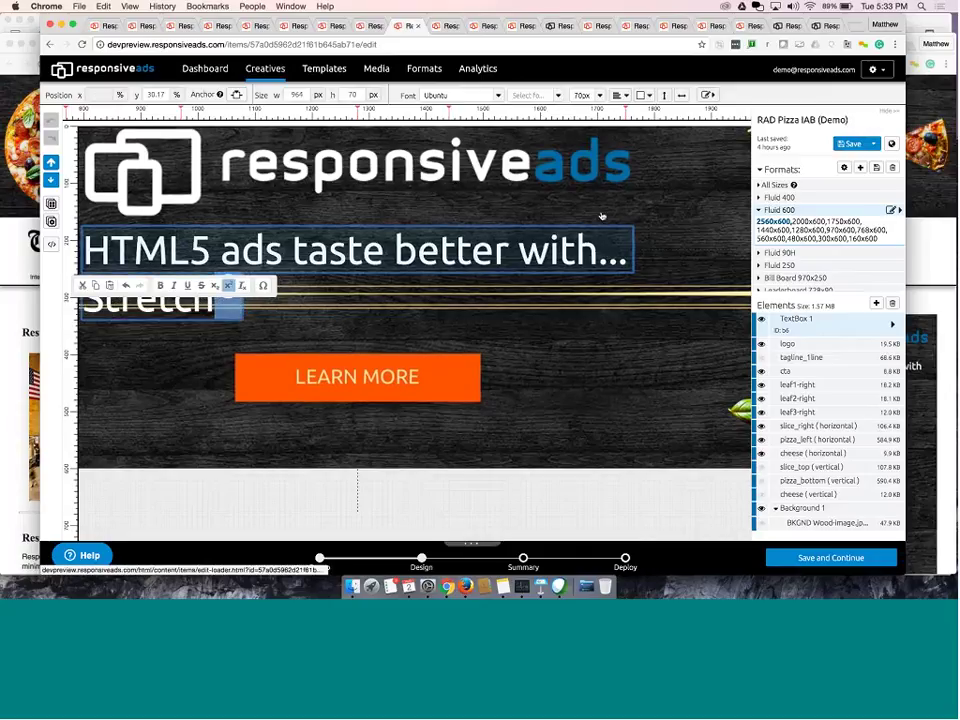
pyautogui.write('®')
pyautogui.click(624, 258)
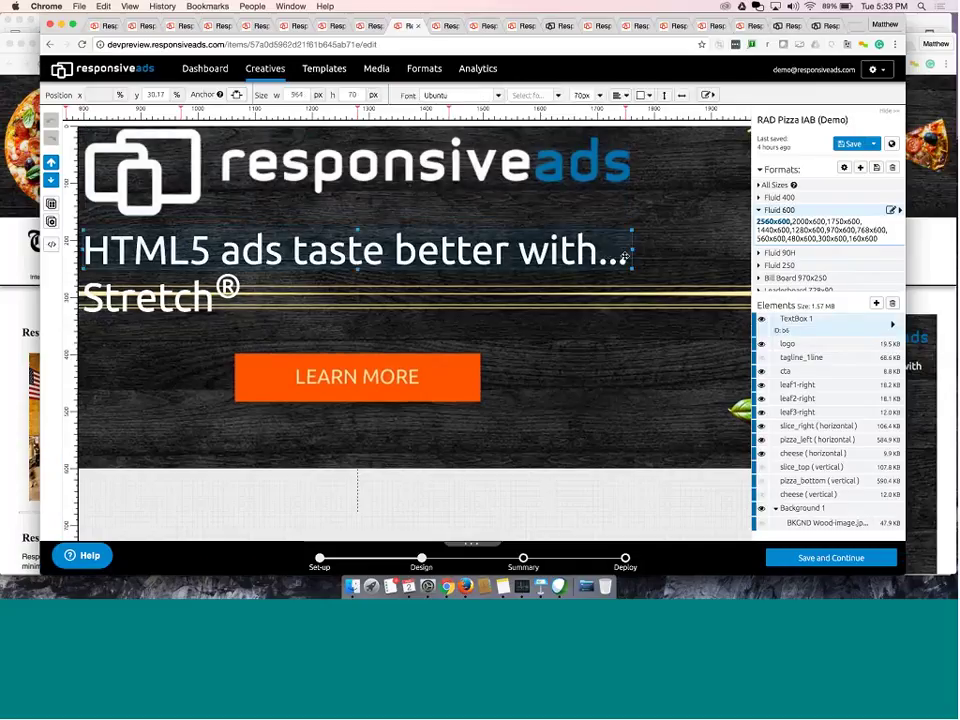
# Widen TextBox 1 so the tagline fits on one line, then scale it to about 1258 px wide
pyautogui.moveTo(624, 258); pyautogui.dragTo(838, 258)
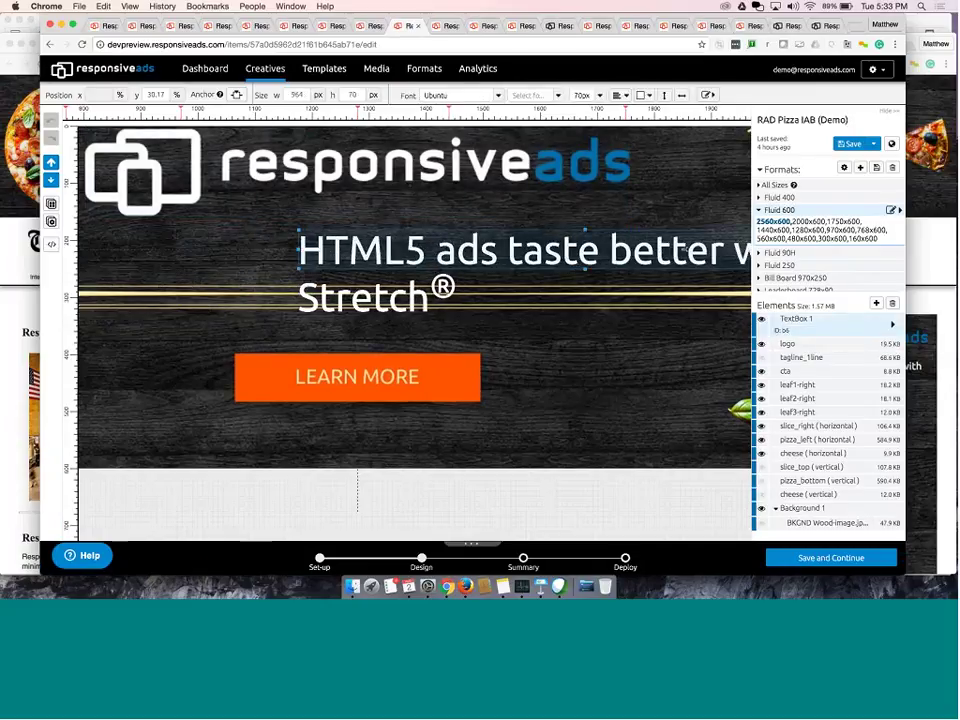
pyautogui.moveTo(782, 276); pyautogui.dragTo(718, 276)
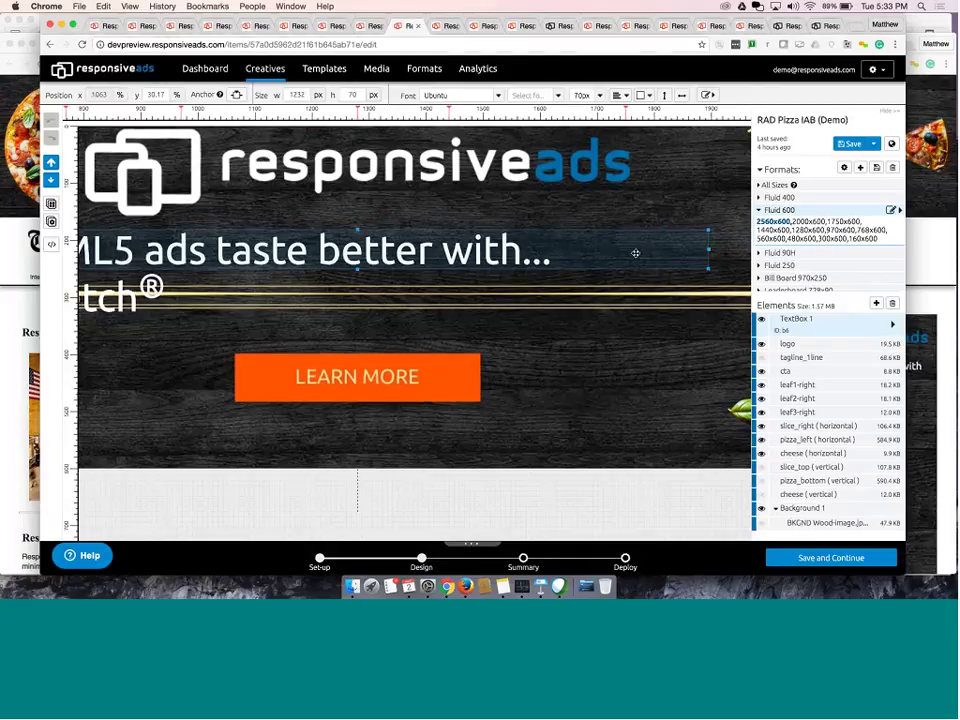
pyautogui.hscroll(5, 635, 253)
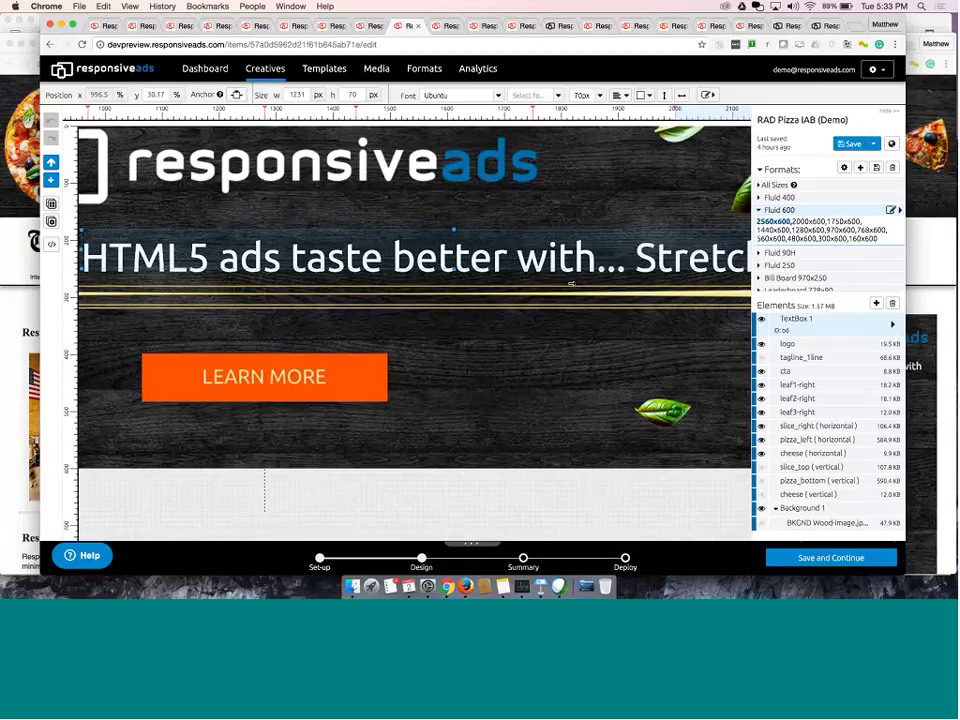
pyautogui.hscroll(-10, 571, 284)
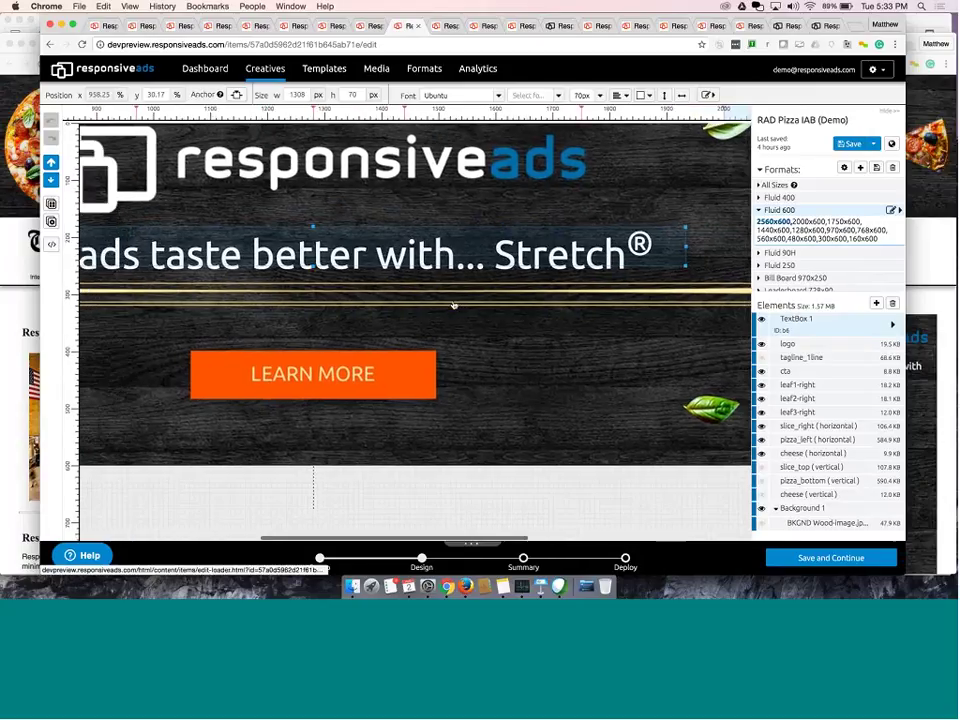
pyautogui.hscroll(-2, 453, 305)
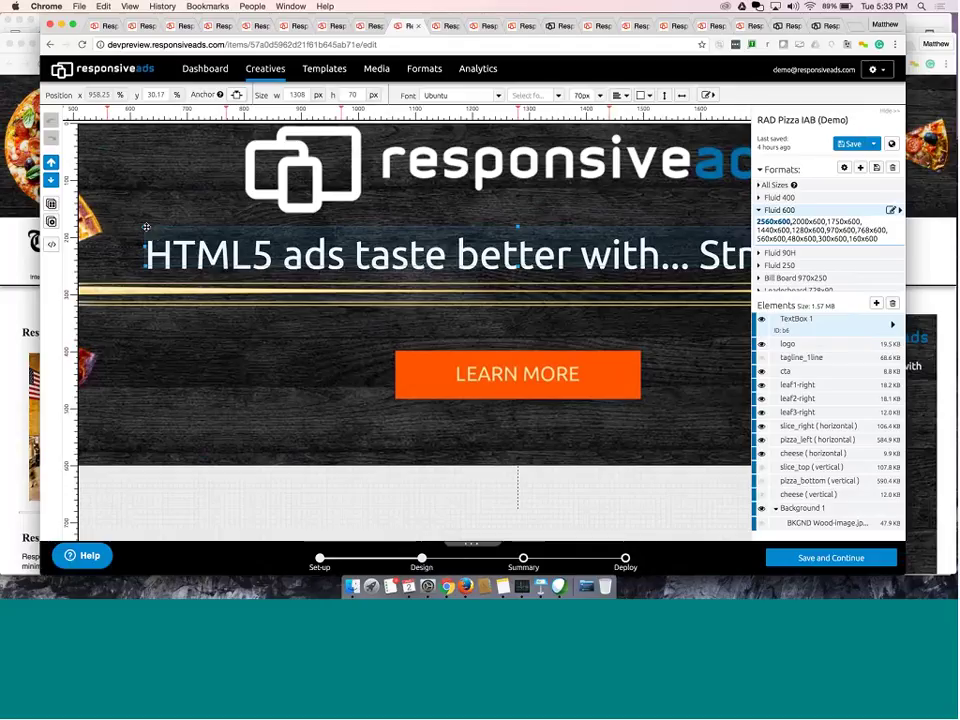
pyautogui.moveTo(146, 227)
pyautogui.mouseDown()
pyautogui.moveTo(229, 240)
pyautogui.moveTo(159, 229)
pyautogui.mouseUp()
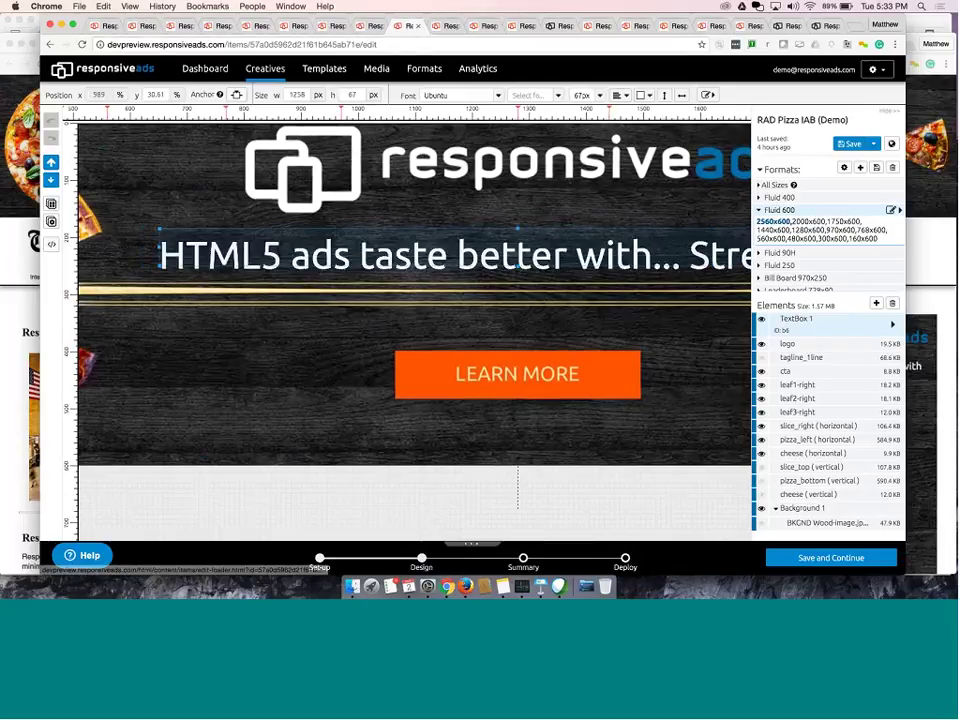
# Set TextBox 1's height to 8% and center-align its text
pyautogui.click(364, 95)
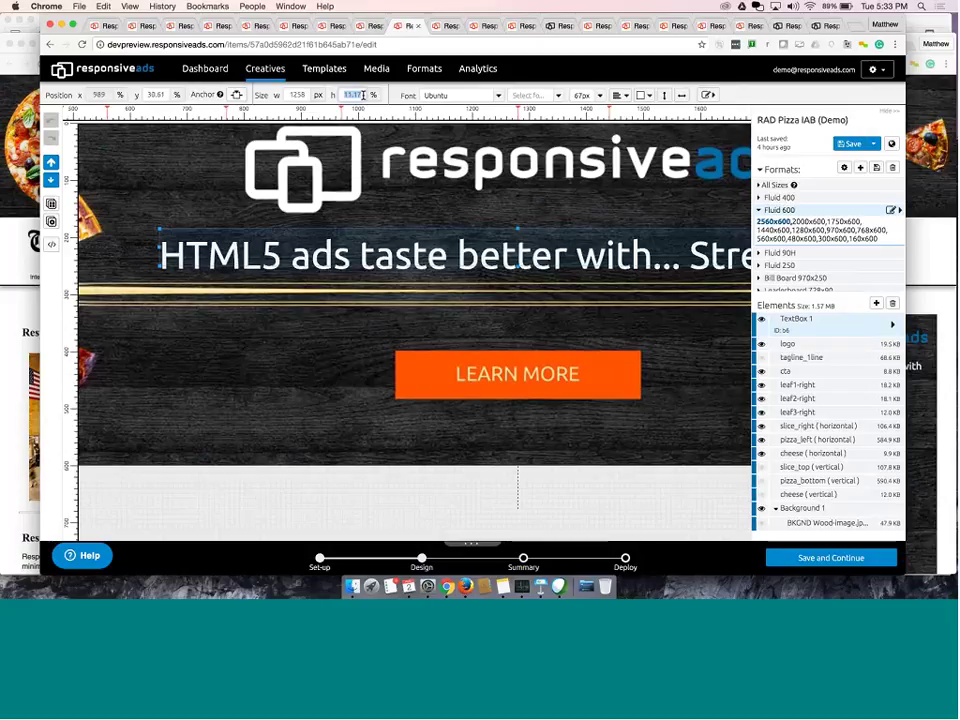
pyautogui.write('8')
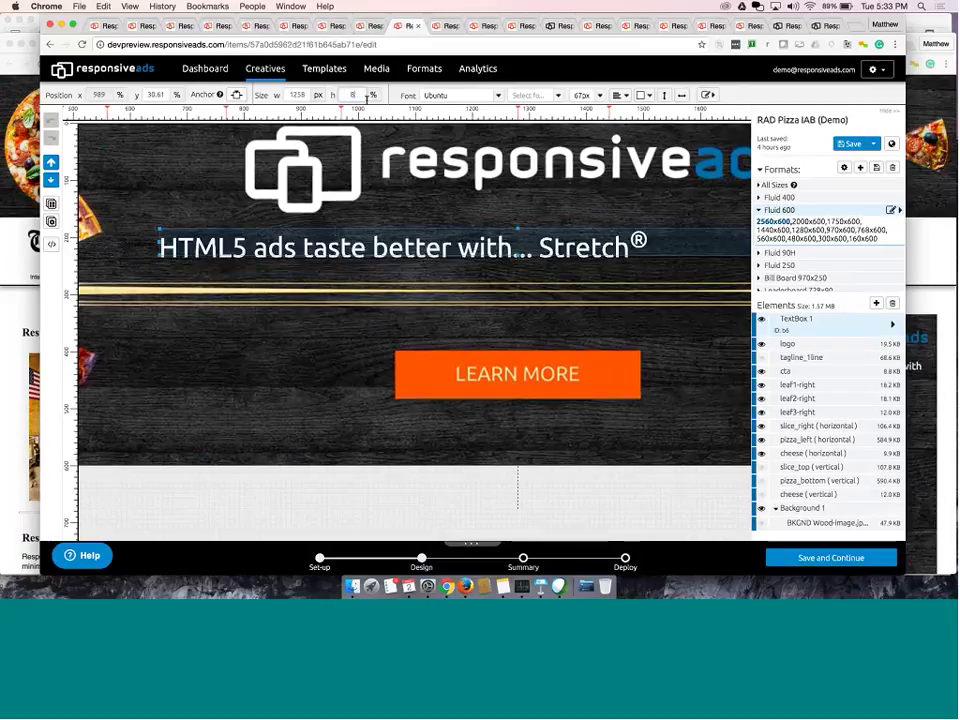
pyautogui.click(618, 95)
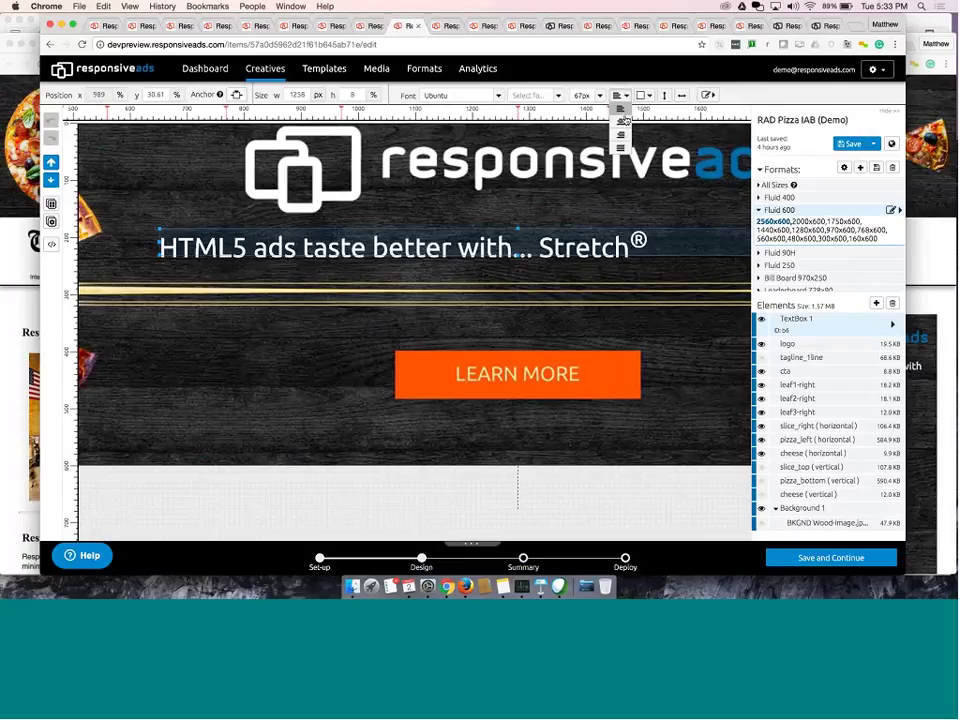
pyautogui.click(622, 121)
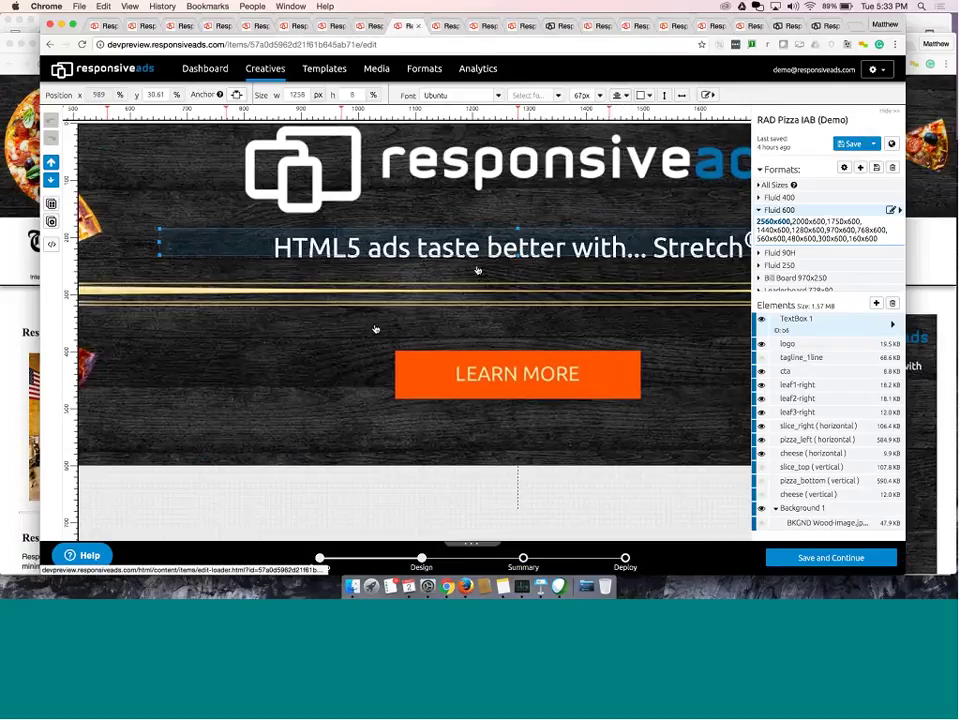
# In the Fluid 400 format, set the logo's height to 20% and shift it slightly down
pyautogui.hscroll(10, 362, 334)
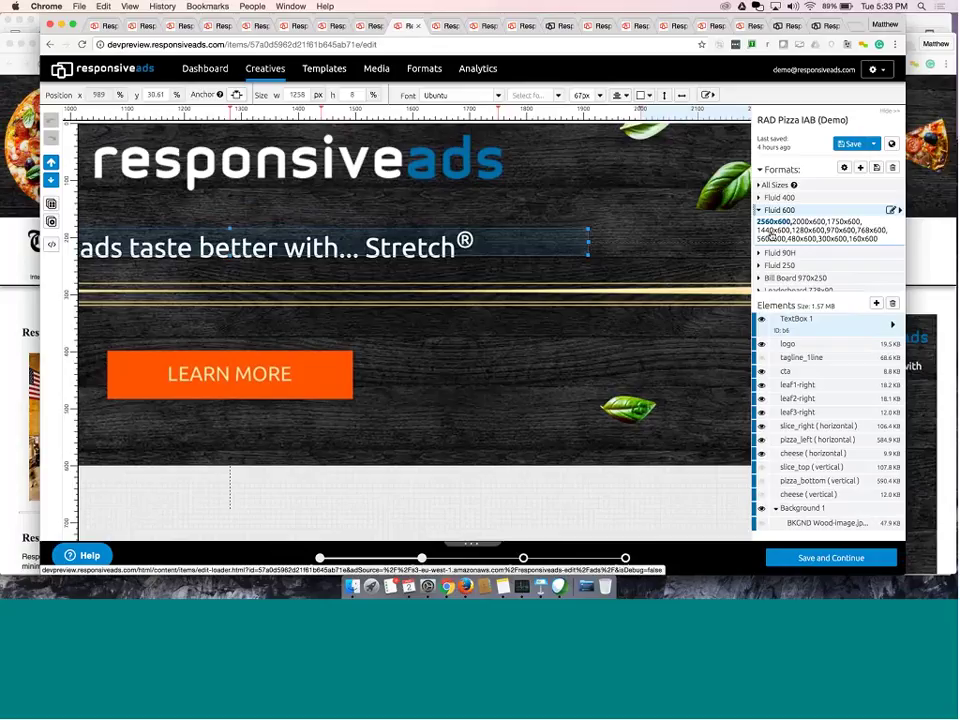
pyautogui.hscroll(10, 712, 284)
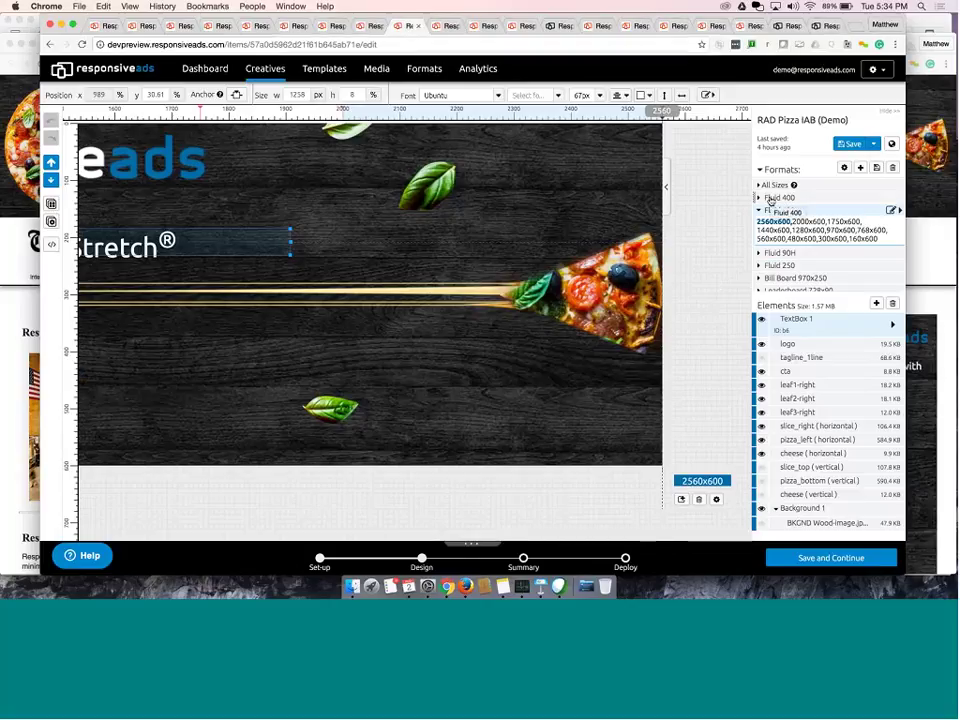
pyautogui.click(778, 198)
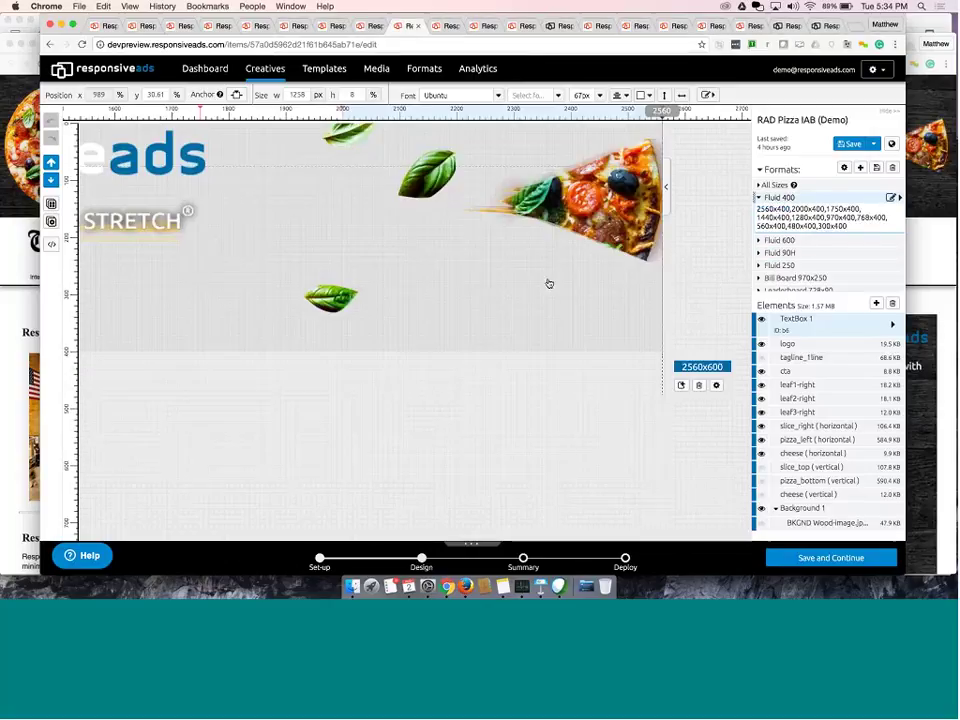
pyautogui.hscroll(-10, 560, 273)
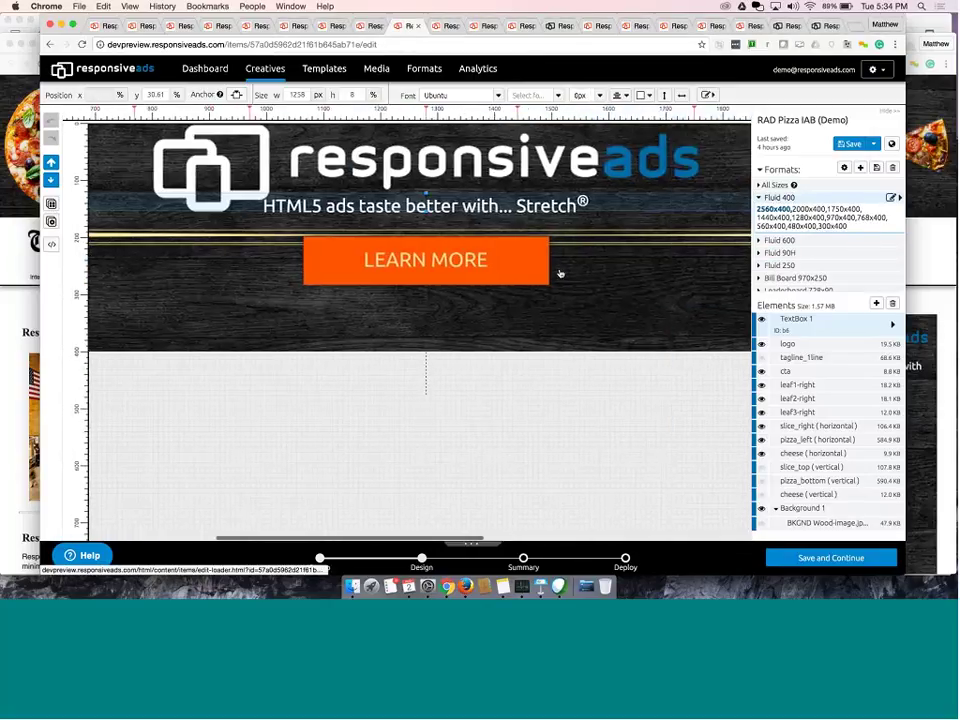
pyautogui.click(313, 177)
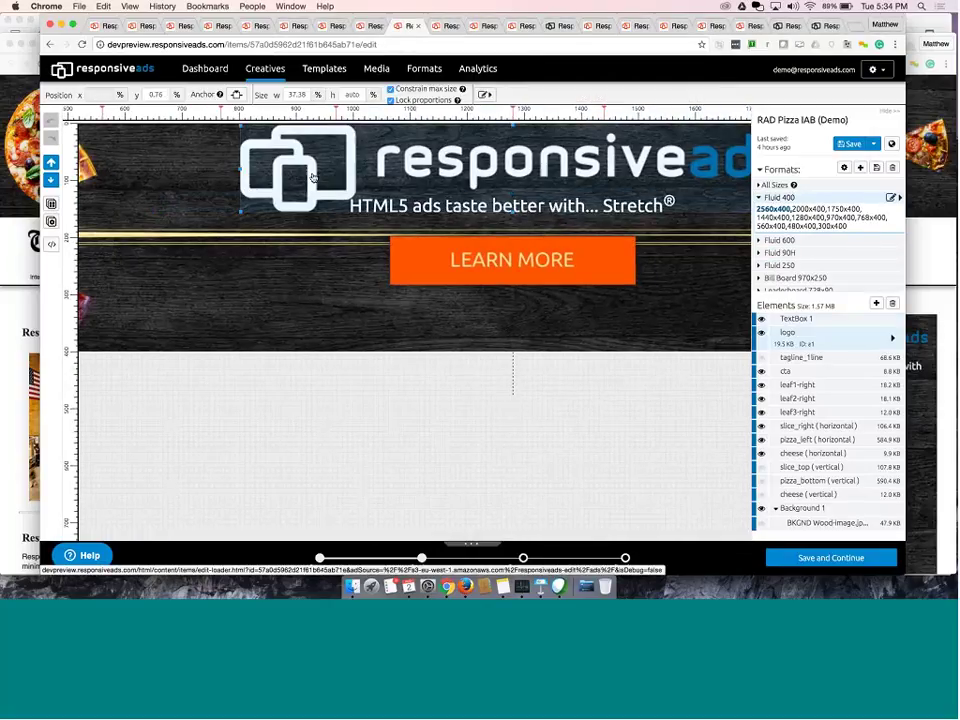
pyautogui.click(372, 95)
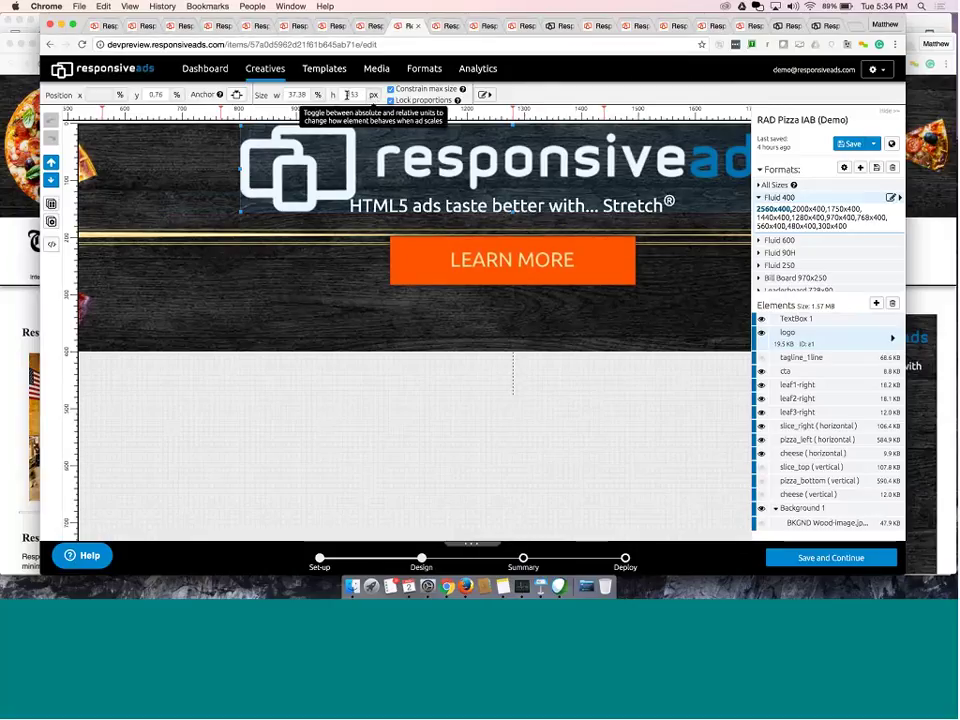
pyautogui.click(372, 95)
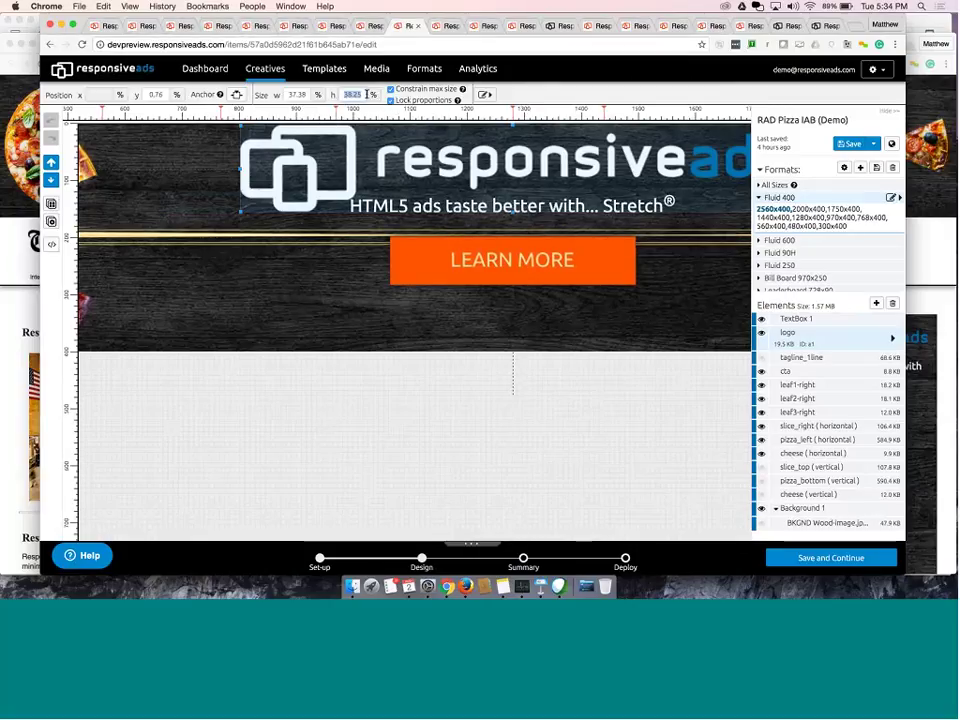
pyautogui.write('20')
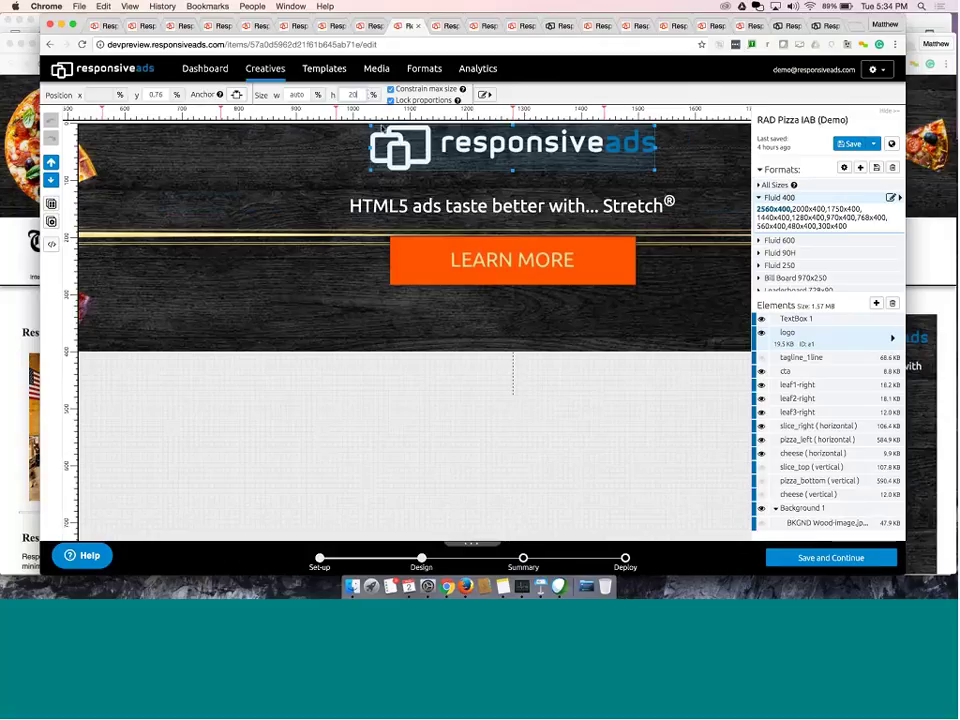
pyautogui.press('Return')
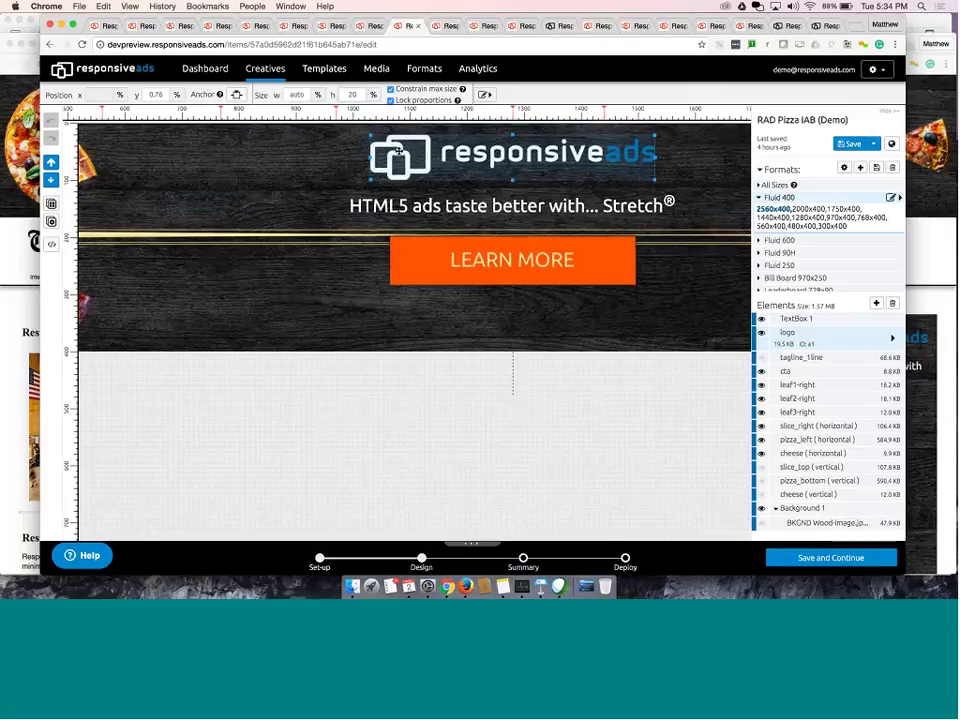
# Move the cta button below the gold lines and set its height to 20% in the Fluid 400 format
pyautogui.click(418, 275)
pyautogui.moveTo(418, 276); pyautogui.dragTo(416, 311)
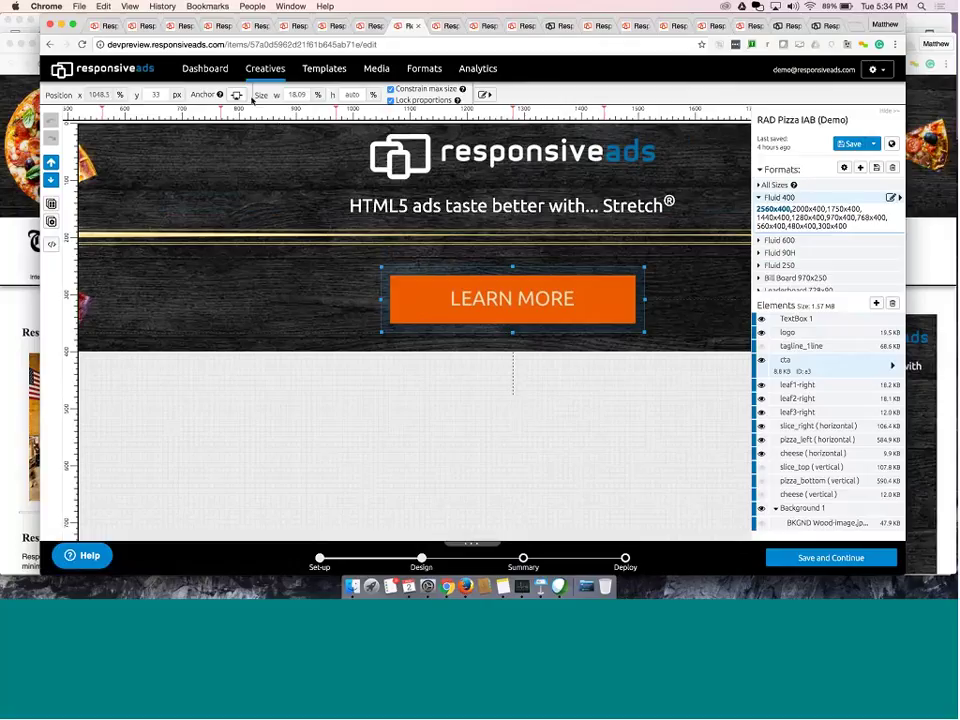
pyautogui.click(373, 96)
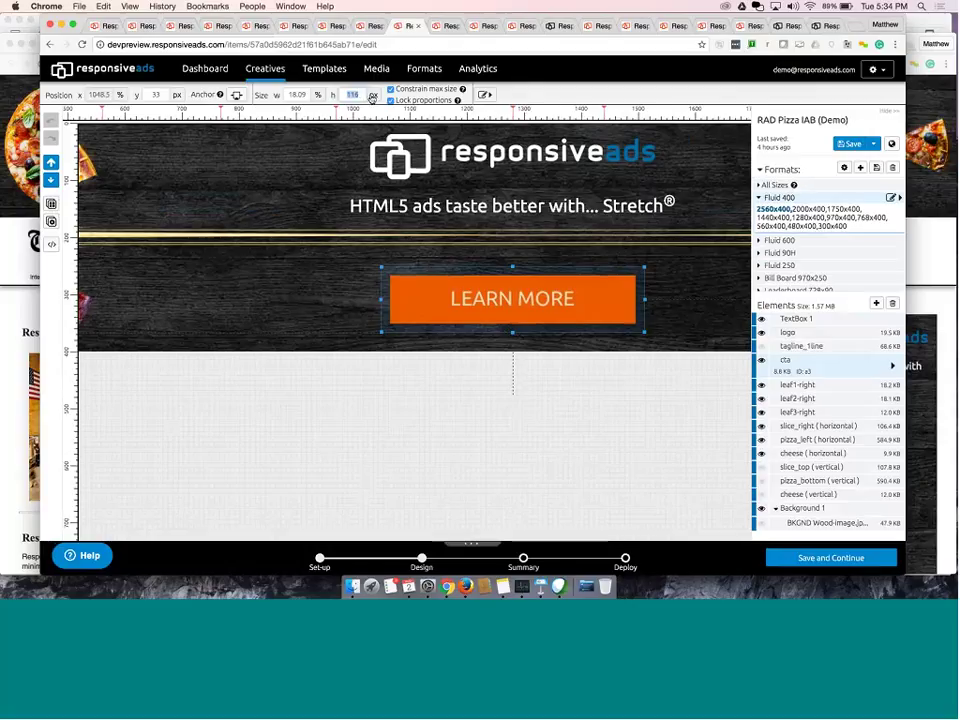
pyautogui.click(372, 96)
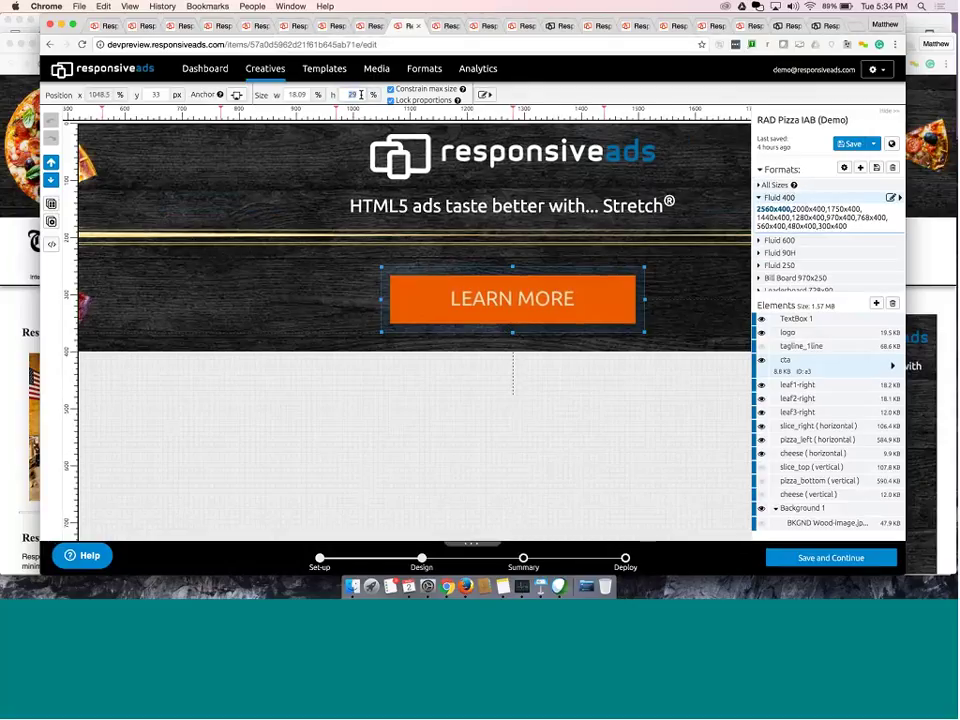
pyautogui.doubleClick(352, 94)
pyautogui.write('15')
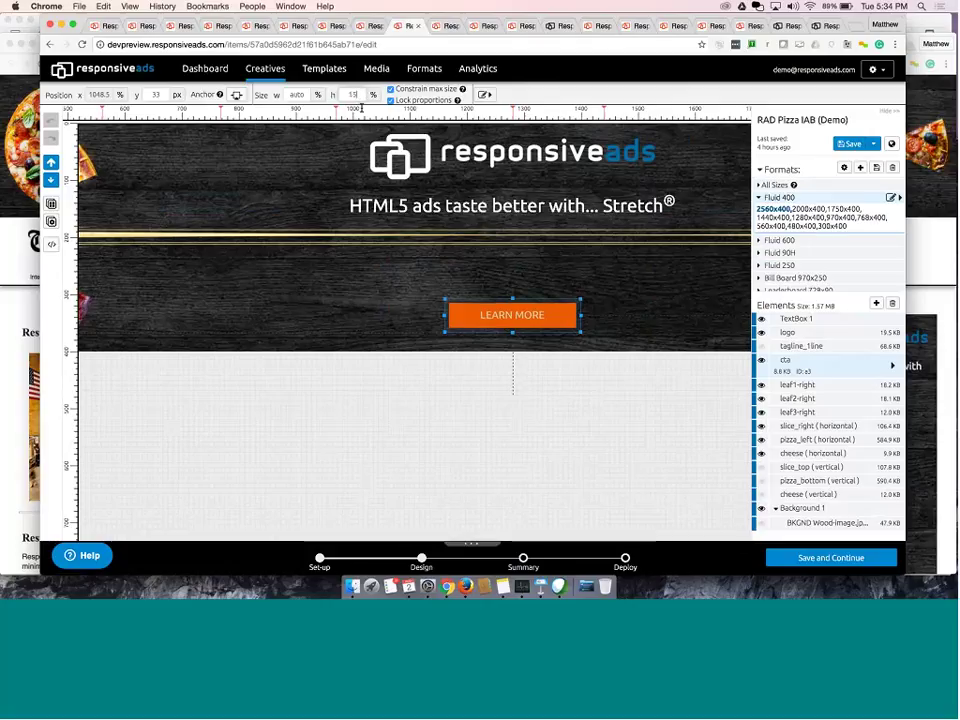
pyautogui.doubleClick(351, 94)
pyautogui.write('20')
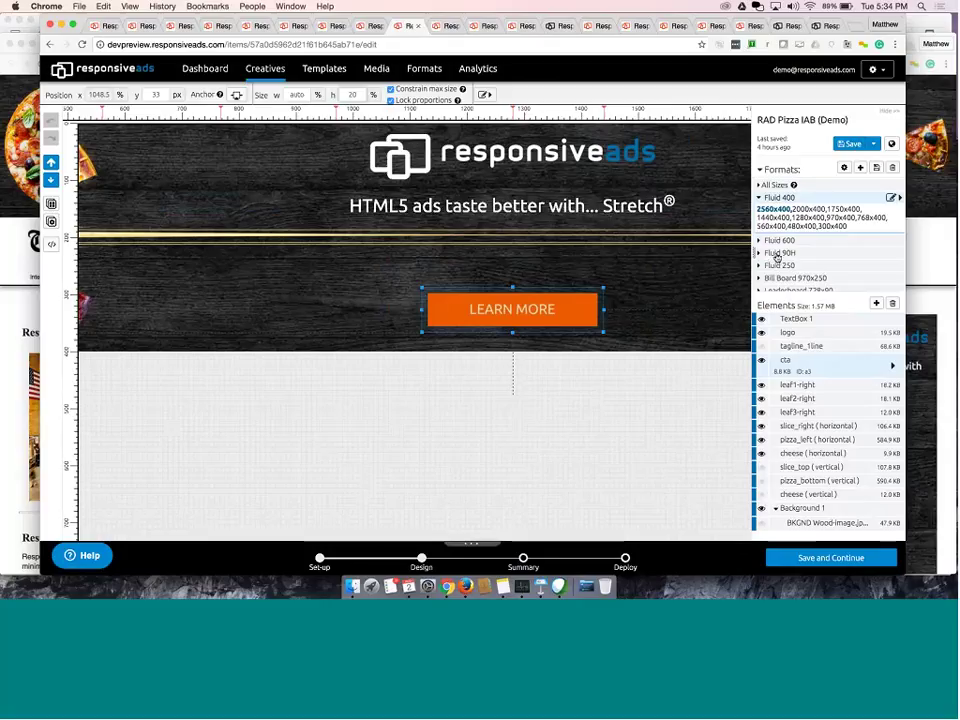
# In the Fluid 250 format, set TextBox 1's width to 30%, using relative units, and its height to 10%
pyautogui.click(779, 265)
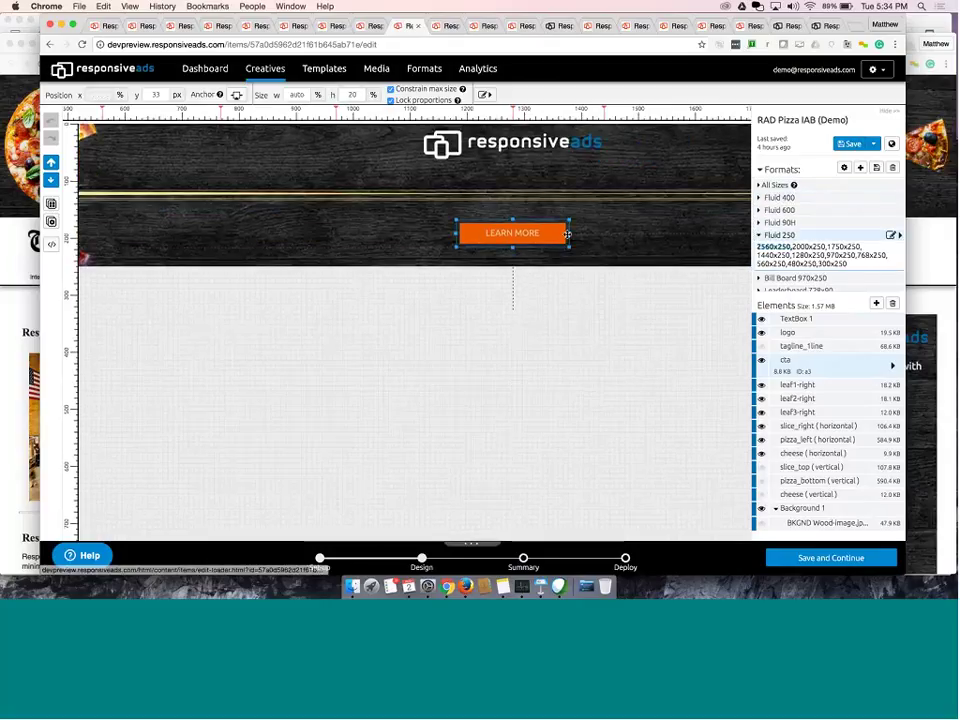
pyautogui.click(786, 319)
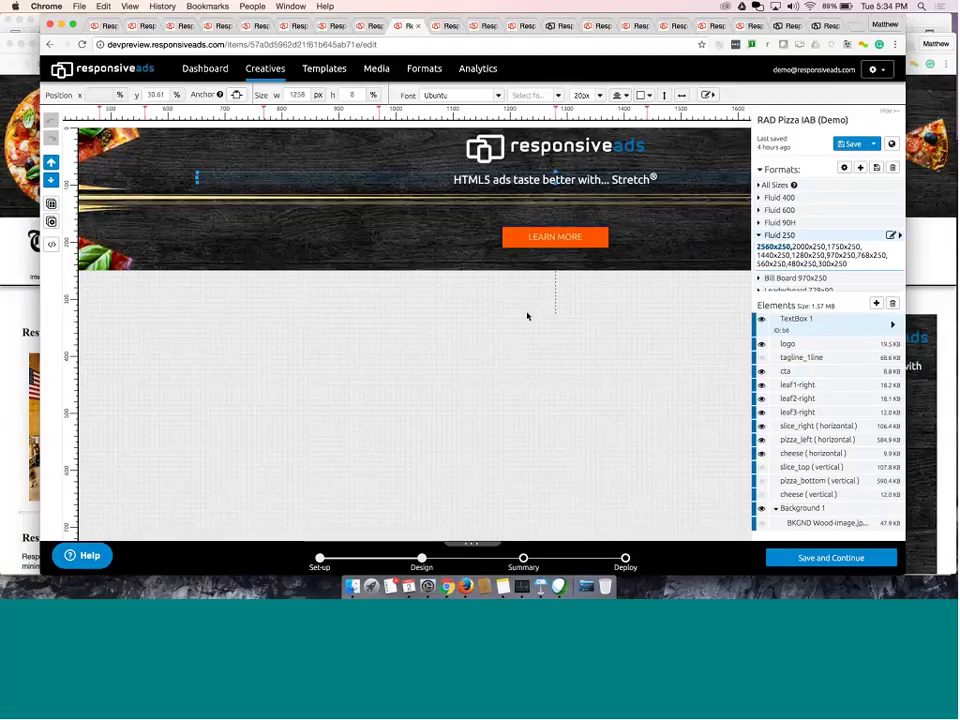
pyautogui.hscroll(3, 527, 316)
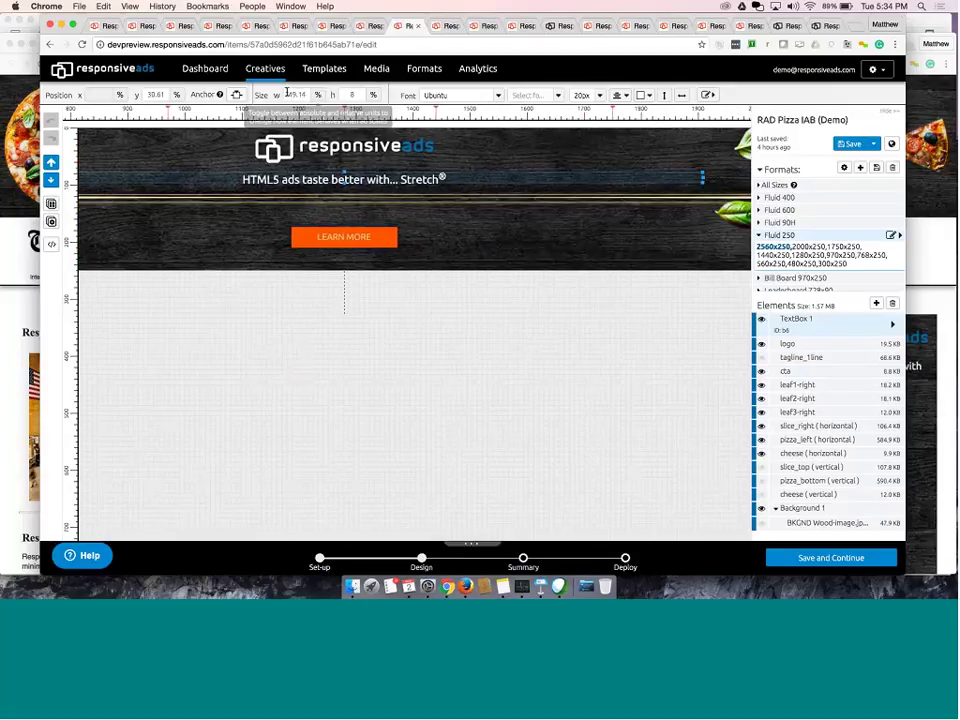
pyautogui.click(305, 95)
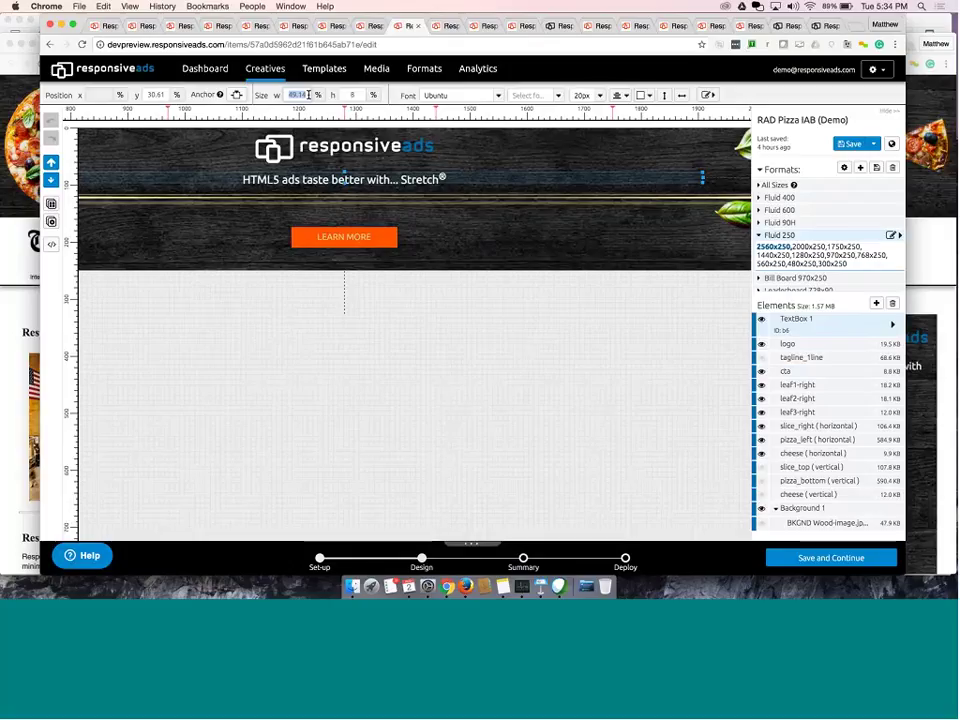
pyautogui.write('30')
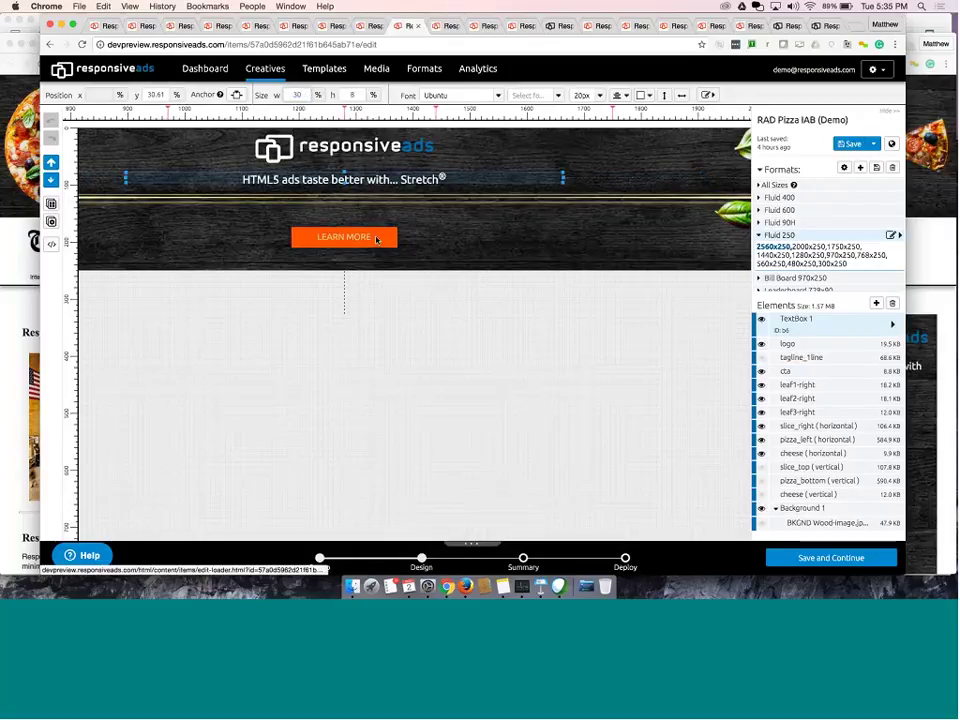
pyautogui.doubleClick(356, 93)
pyautogui.write('100')
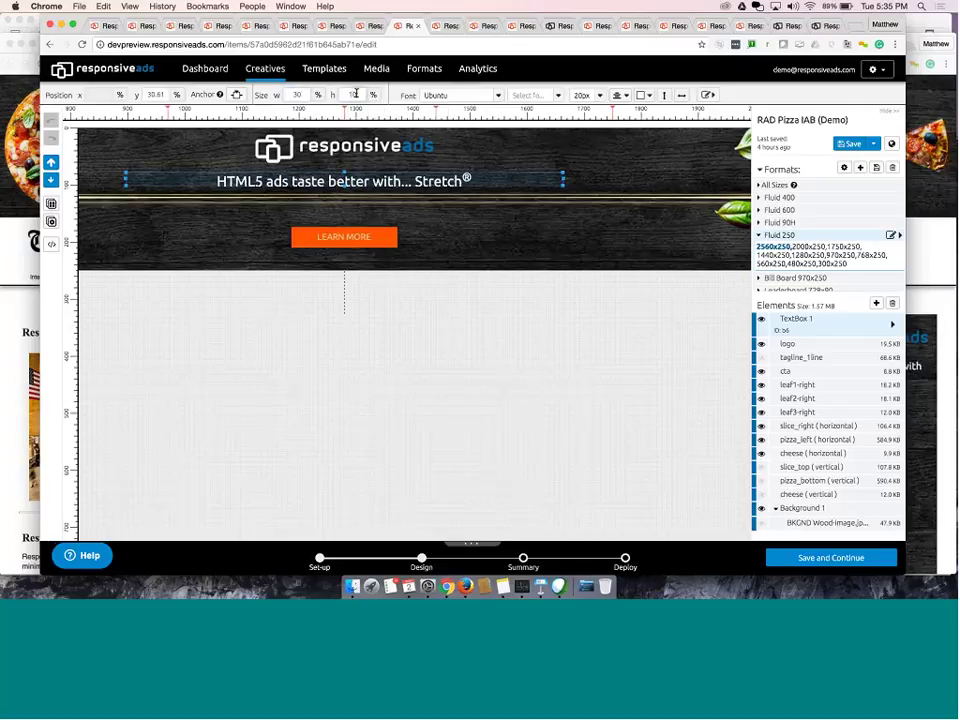
pyautogui.hscroll(-8, 410, 257)
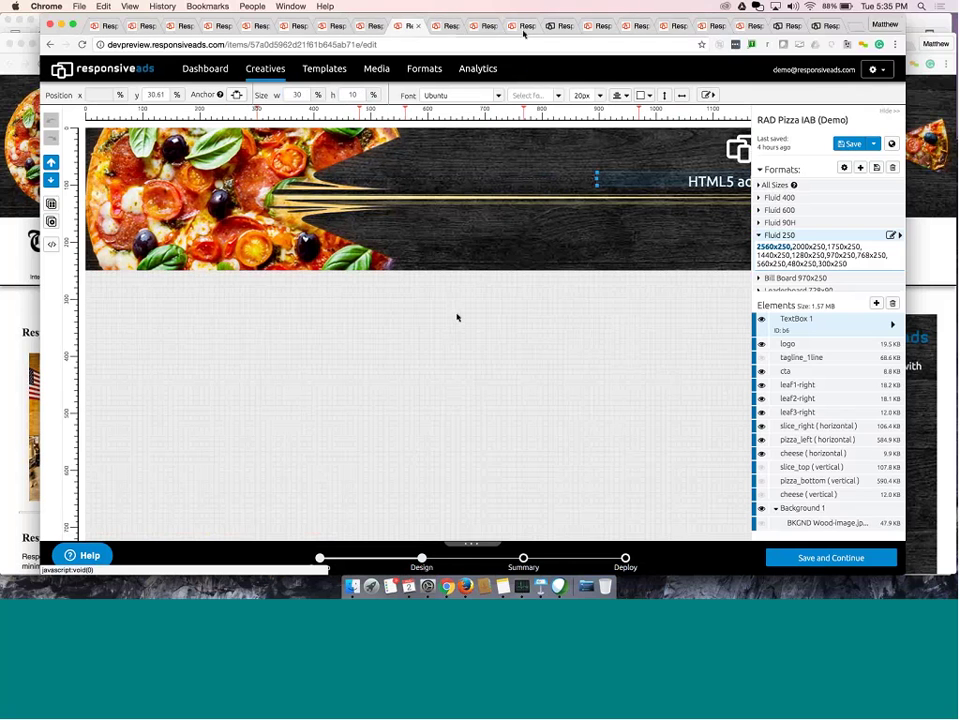
# Switch to the RAD Pizza (Demo) creative and examine the Fluid 90H layout at 2560x90 across its full width
pyautogui.click(448, 29)
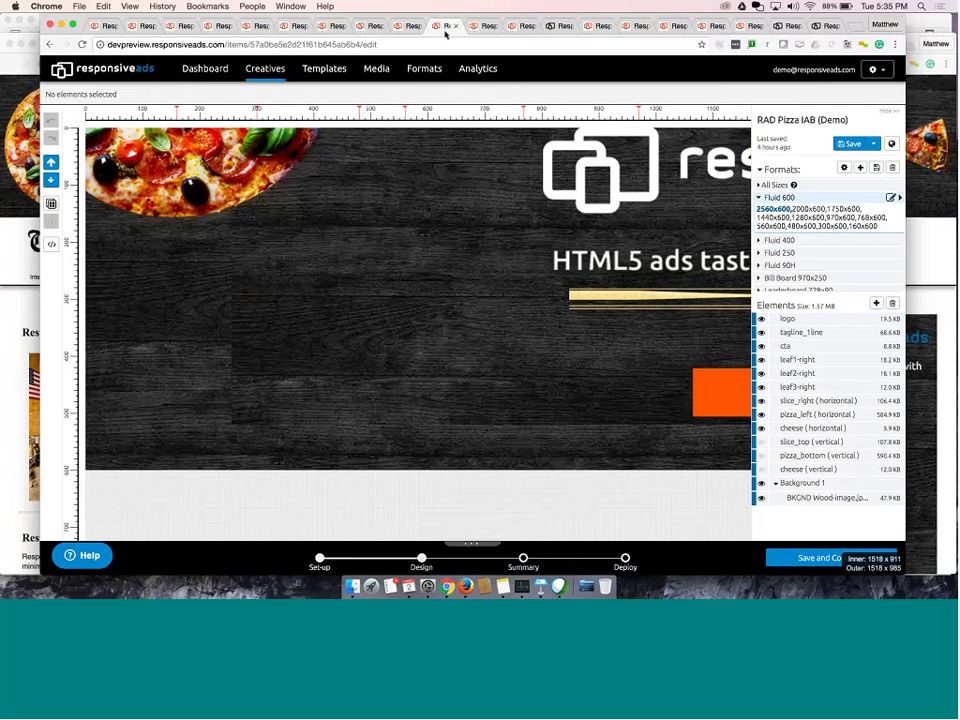
pyautogui.click(472, 28)
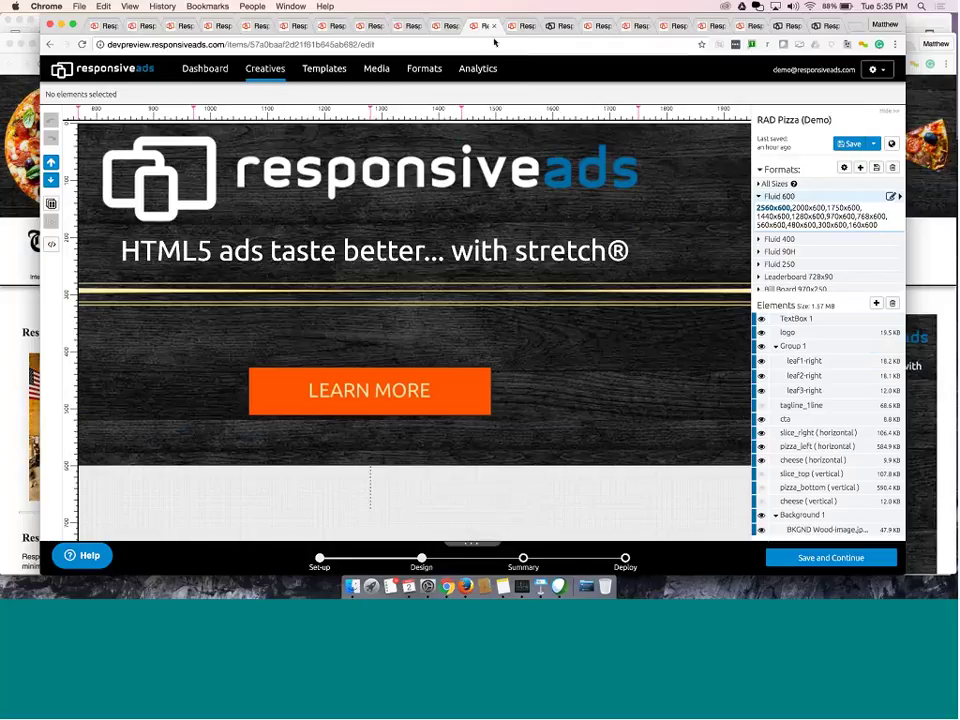
pyautogui.click(512, 28)
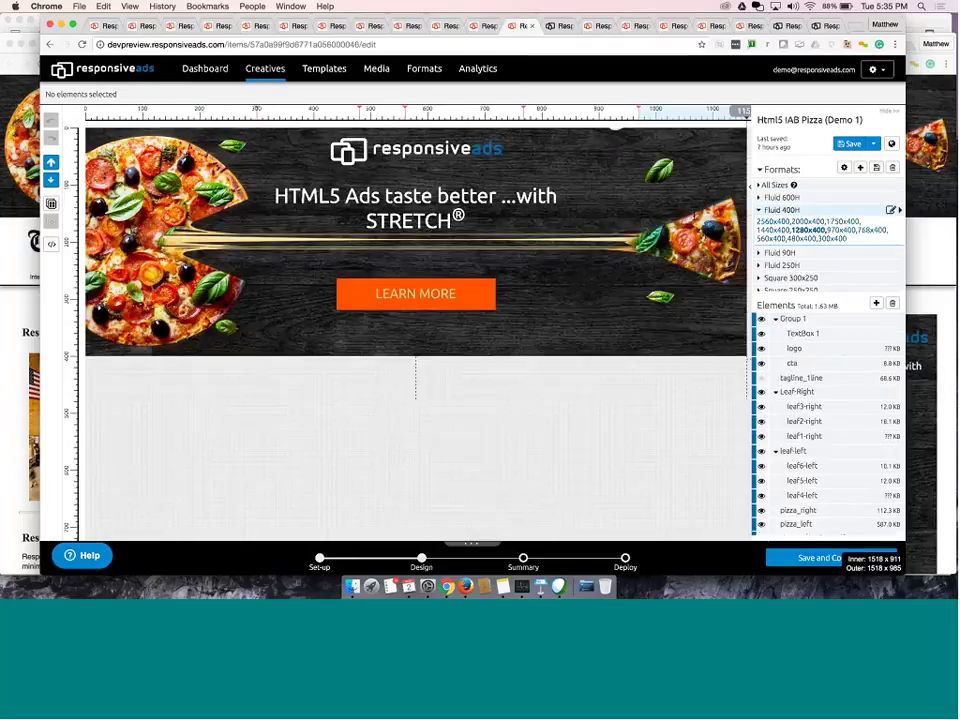
pyautogui.click(474, 30)
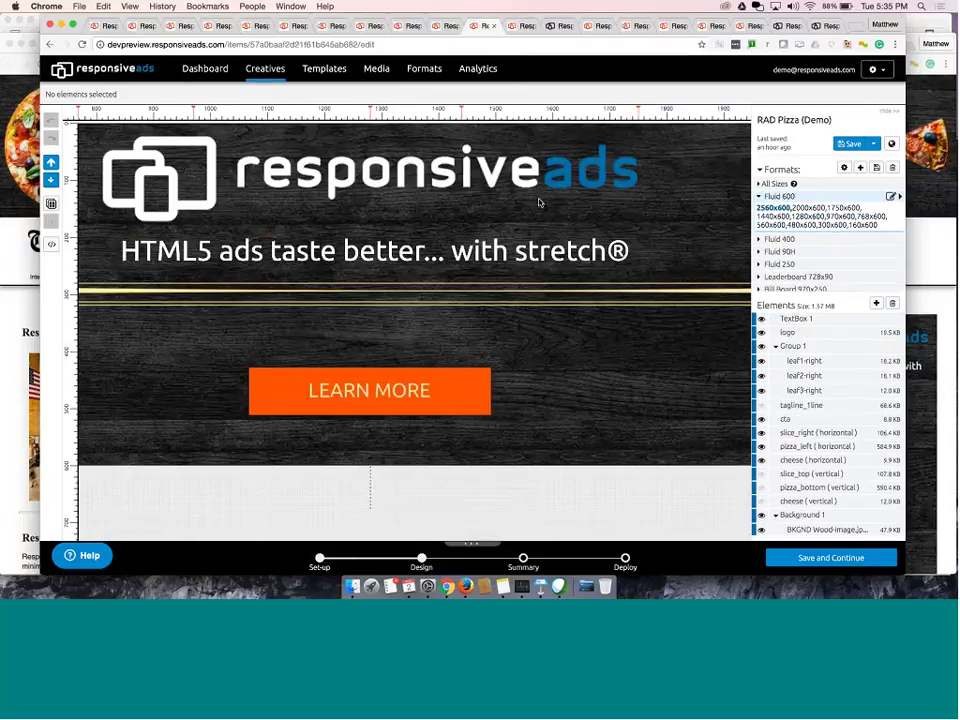
pyautogui.click(777, 252)
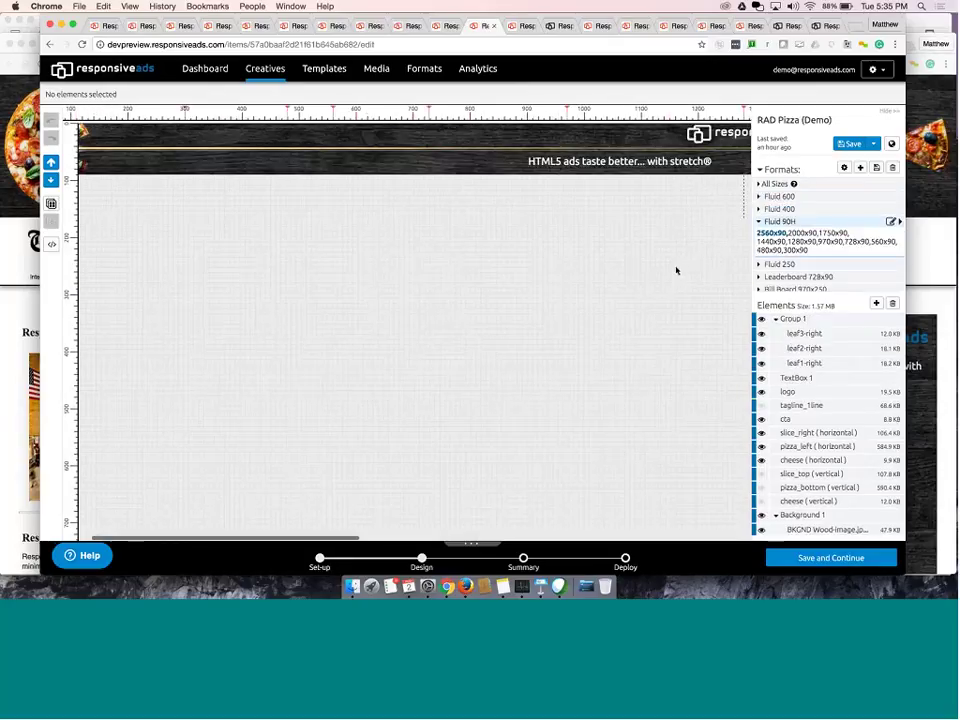
pyautogui.hscroll(10, 673, 269)
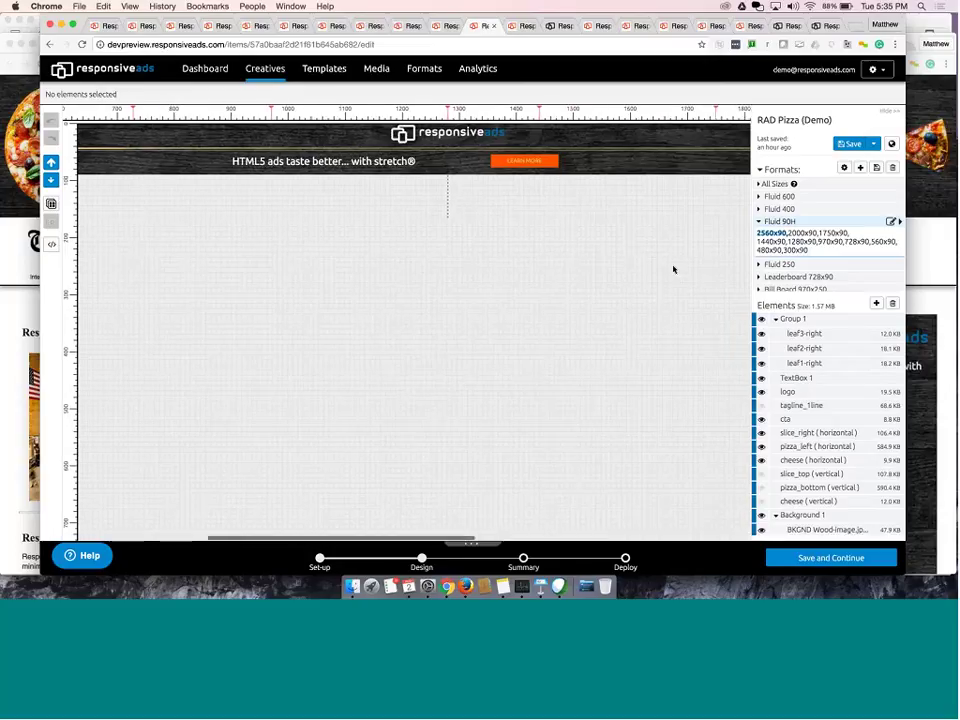
pyautogui.hscroll(8, 673, 269)
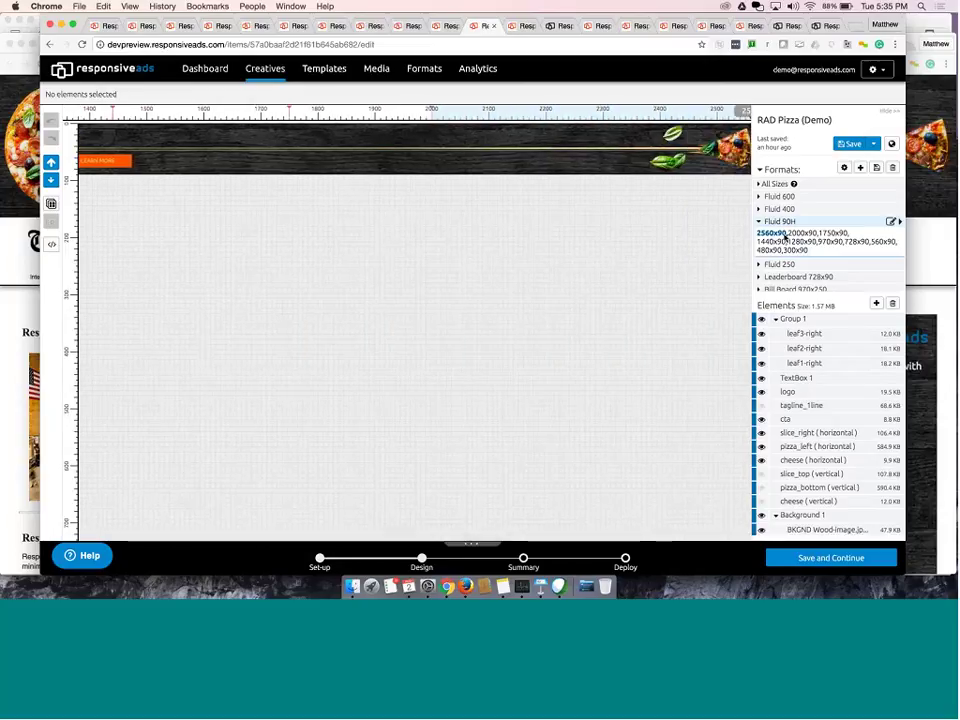
pyautogui.hscroll(3, 643, 242)
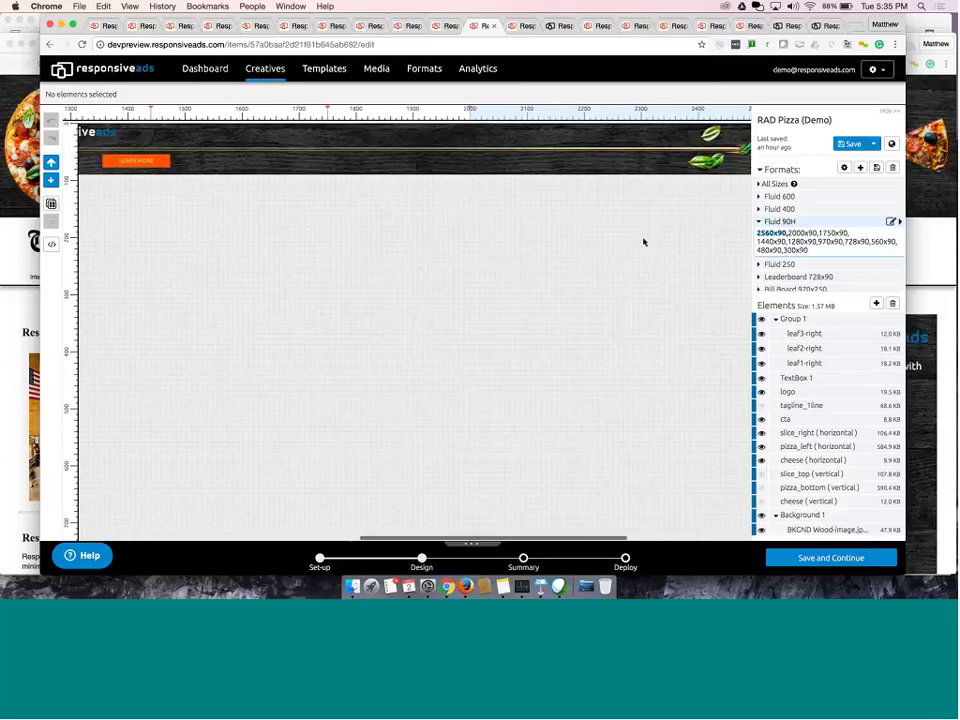
# At the 2000x90 size, move the cta button close to the tagline and switch its horizontal position to percent
pyautogui.click(803, 233)
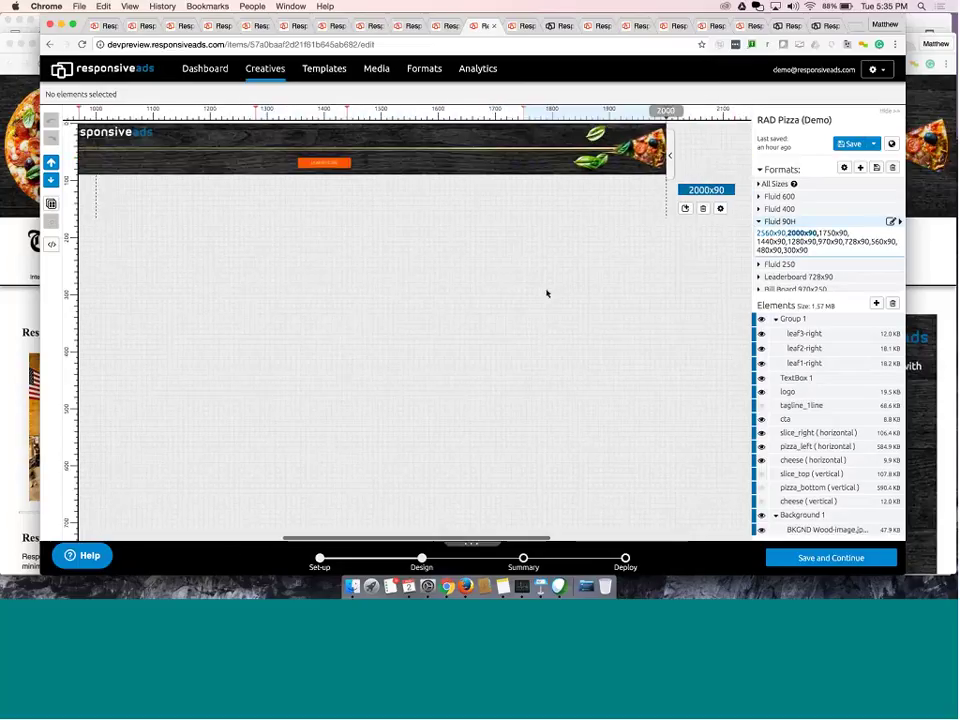
pyautogui.hscroll(-3, 547, 293)
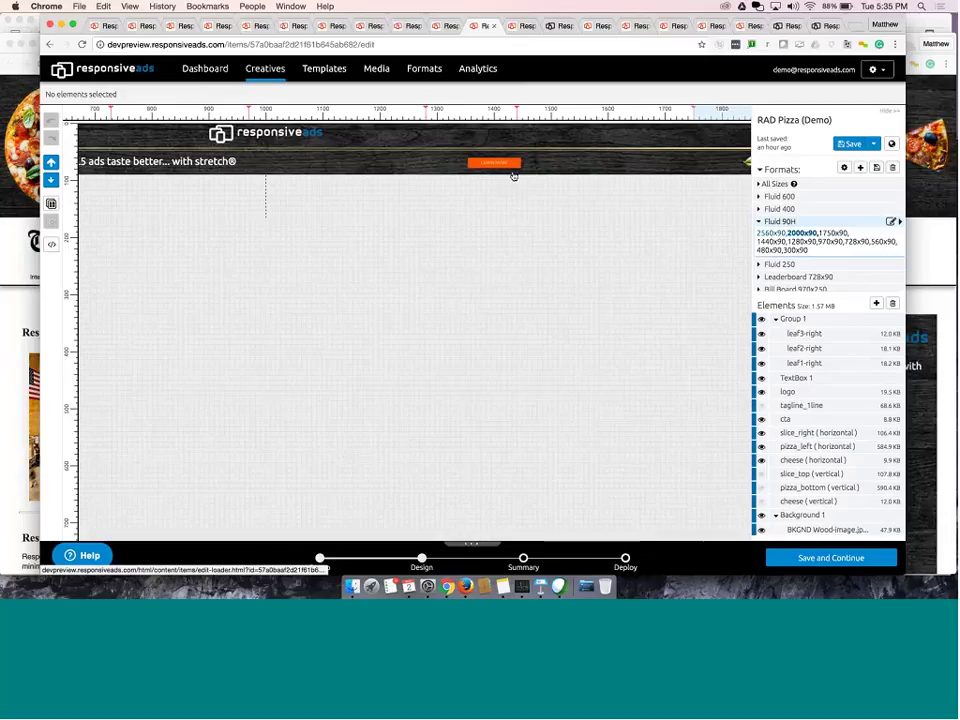
pyautogui.click(501, 164)
pyautogui.moveTo(489, 161); pyautogui.dragTo(340, 160)
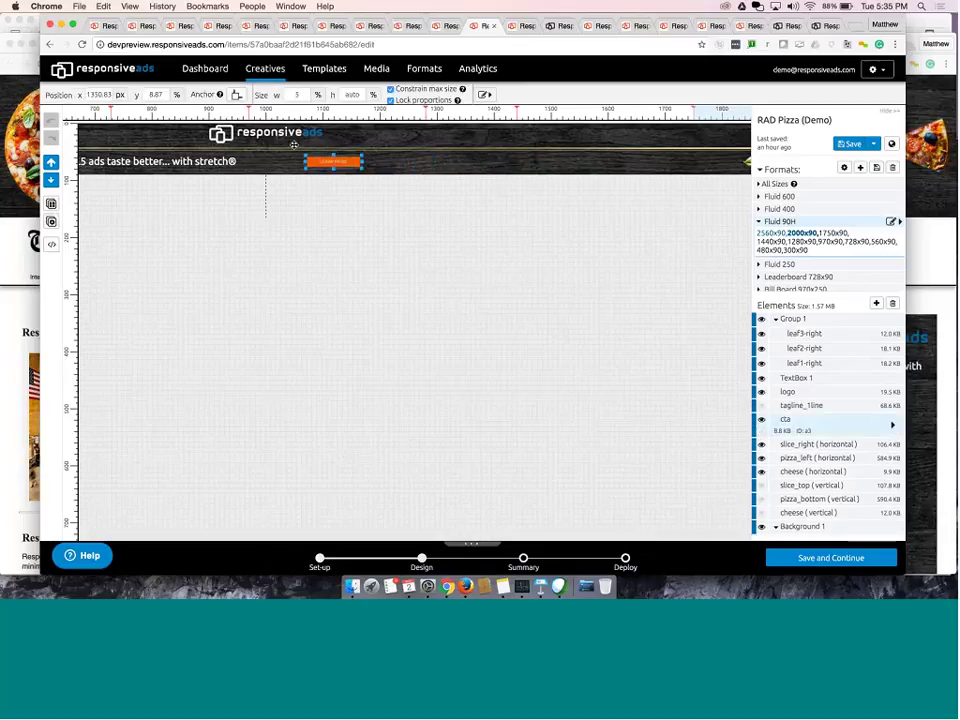
pyautogui.click(122, 94)
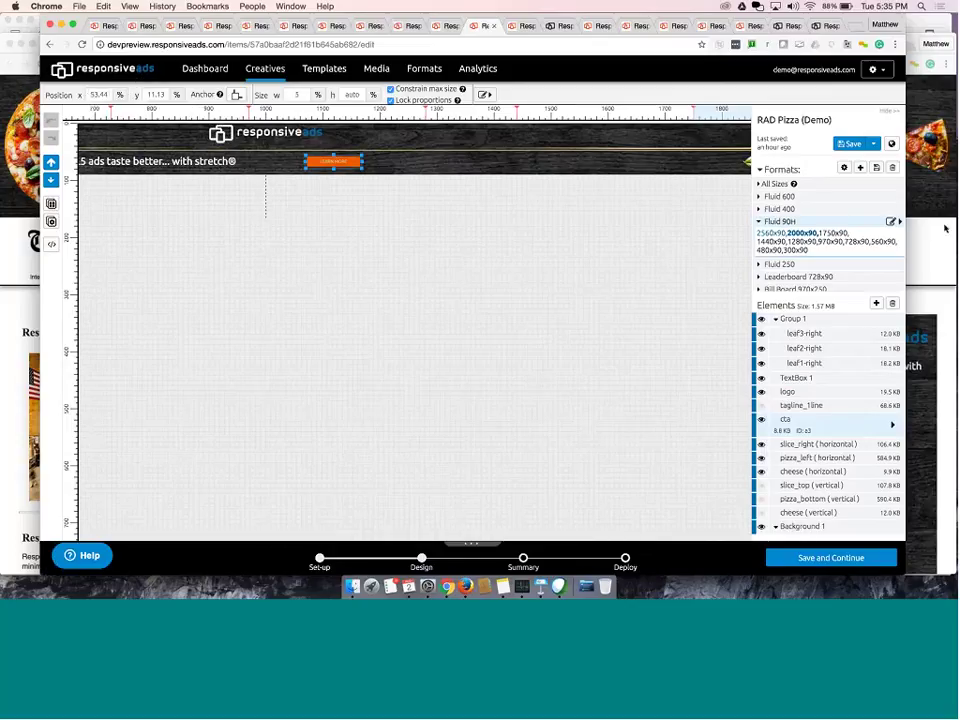
# At the 1750x90 size, switch the cta button's width to pixels and enlarge it to about 109 px wide
pyautogui.click(834, 234)
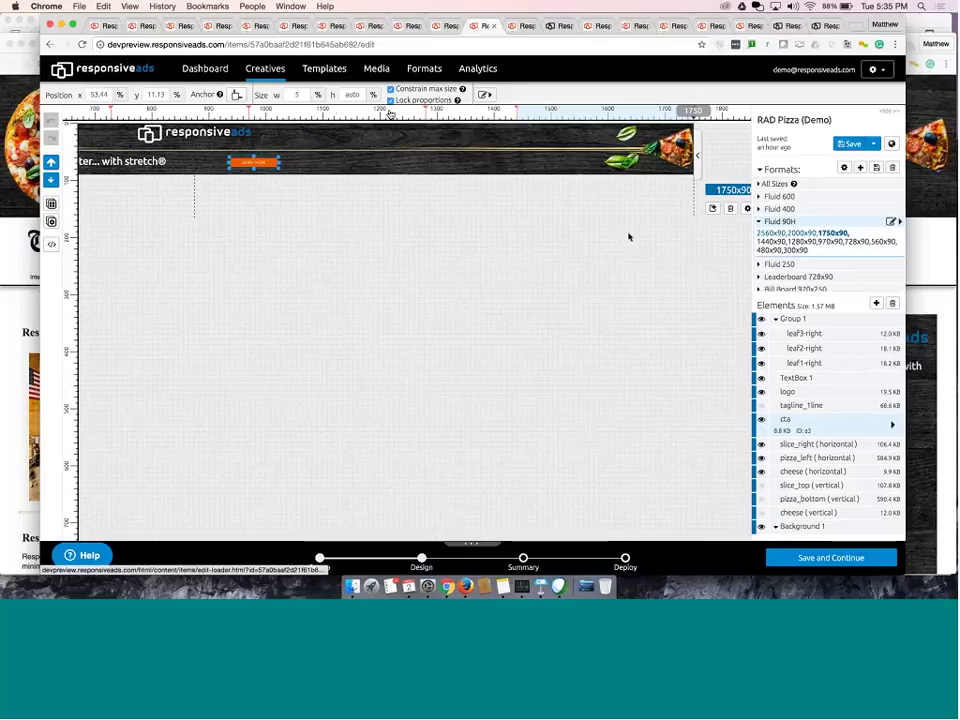
pyautogui.click(319, 96)
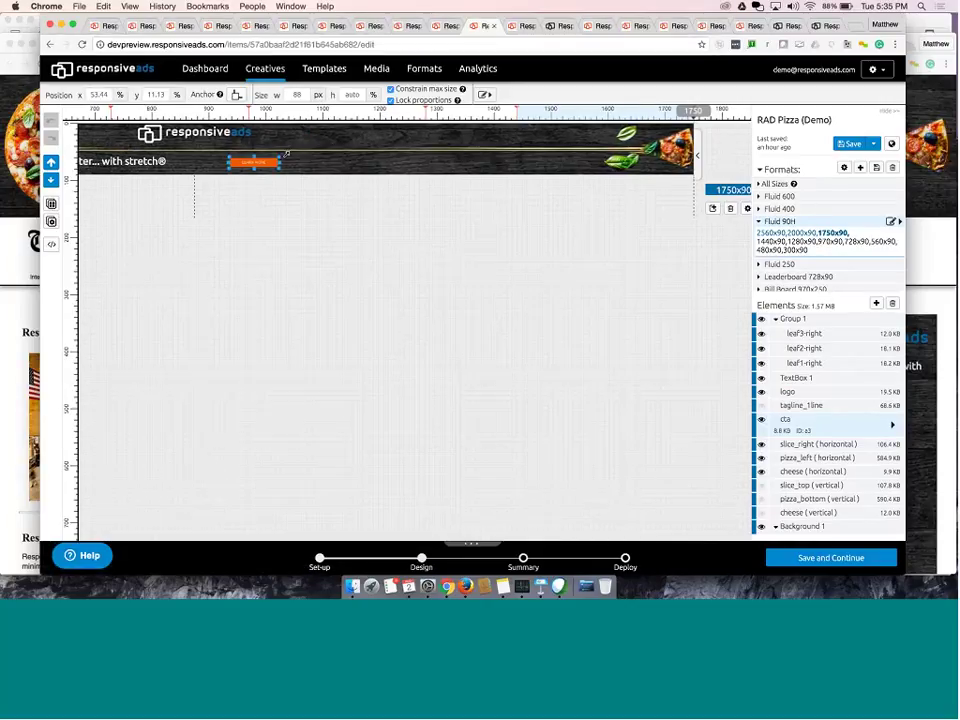
pyautogui.moveTo(280, 157); pyautogui.dragTo(284, 158)
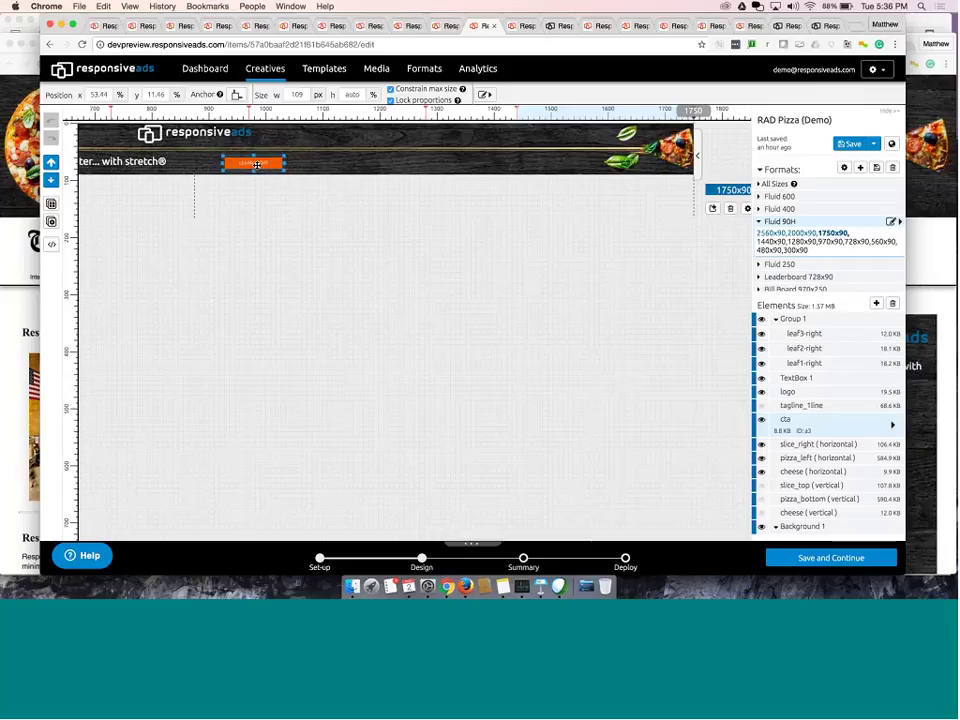
# At the 970x90 size, narrow TextBox 1 from its pizza-side edge to about 320 px wide
pyautogui.click(770, 241)
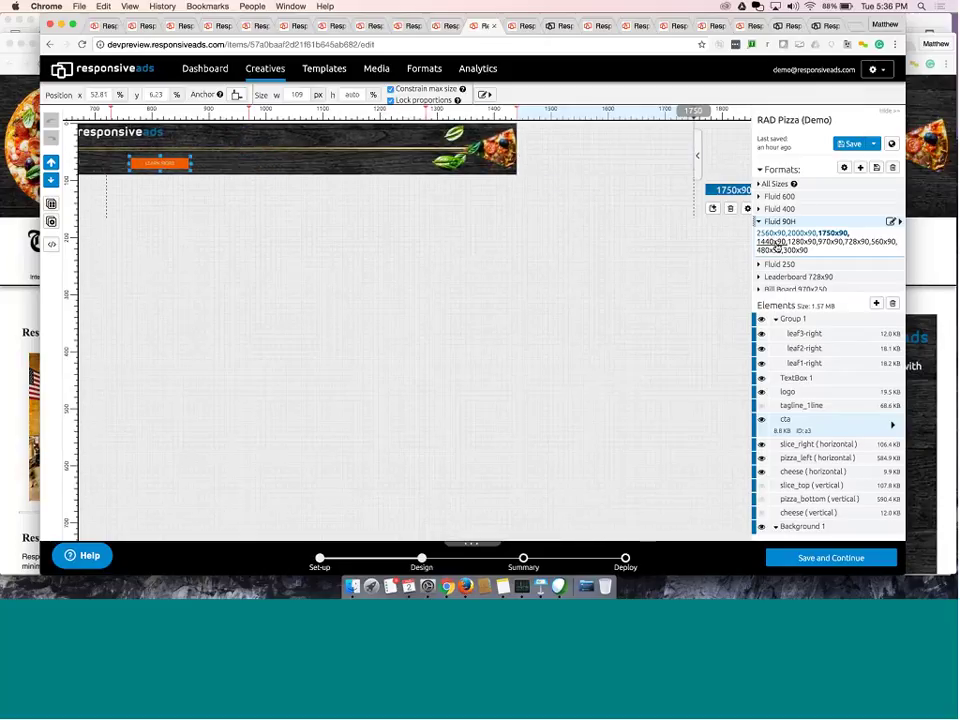
pyautogui.hscroll(-8, 557, 307)
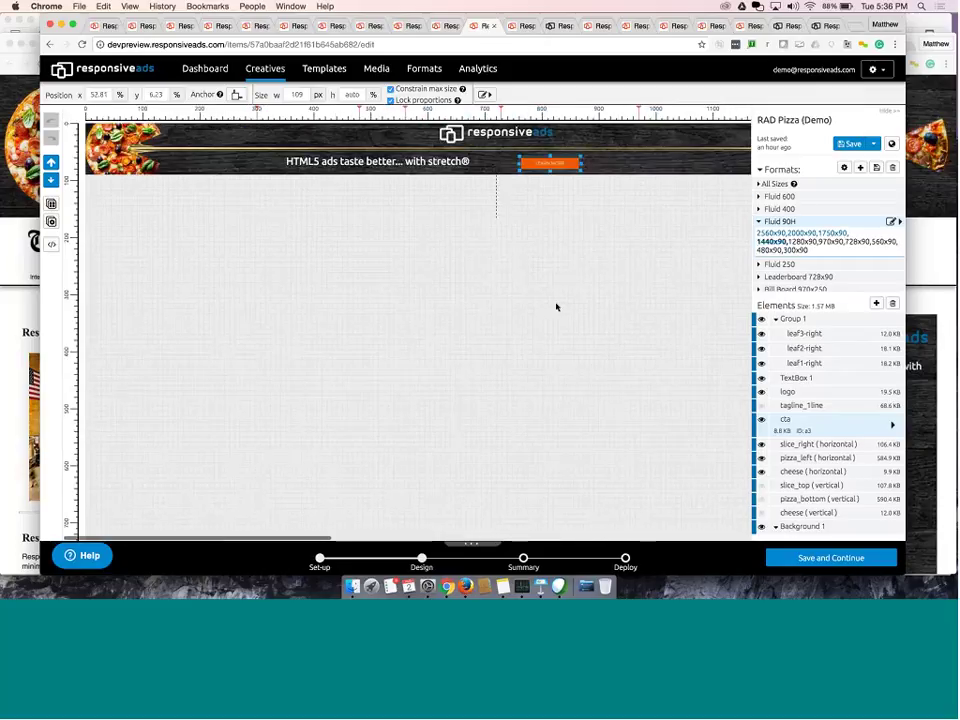
pyautogui.click(803, 242)
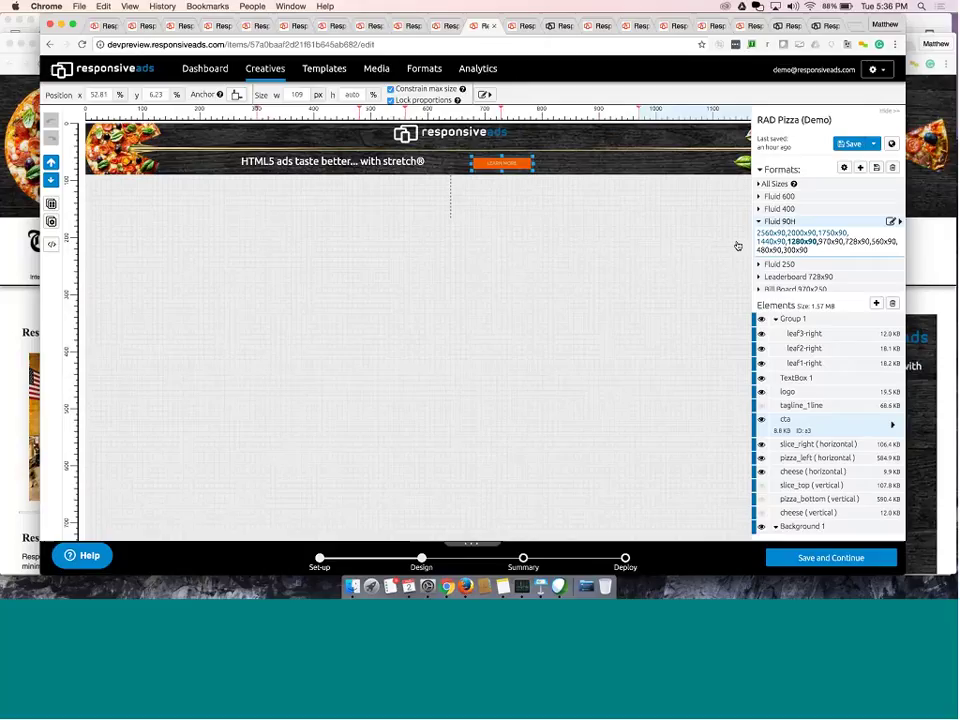
pyautogui.click(834, 242)
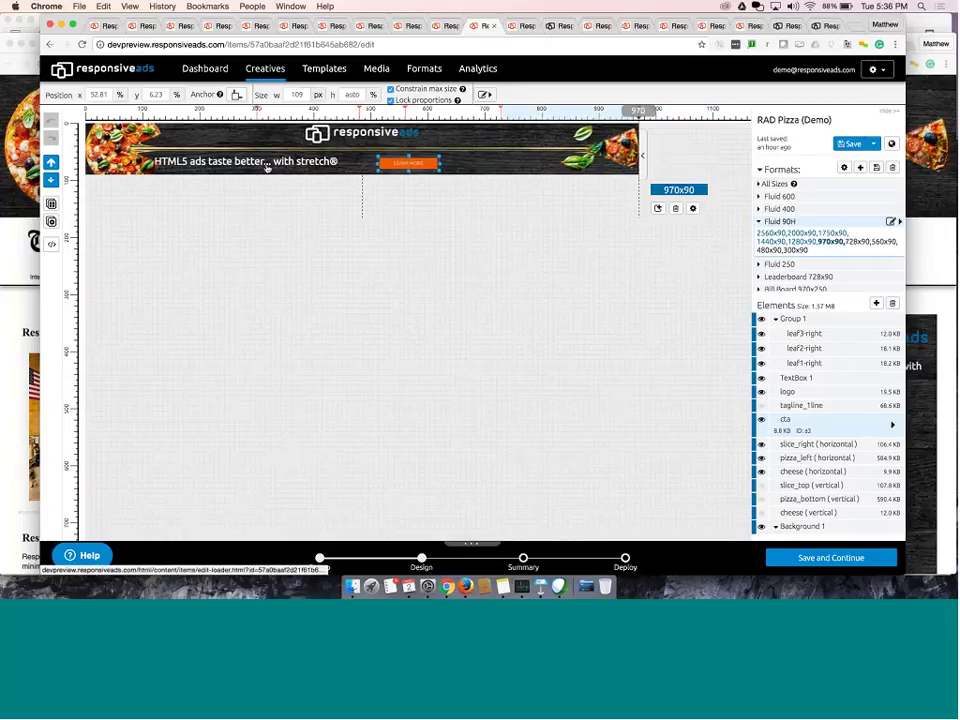
pyautogui.click(145, 163)
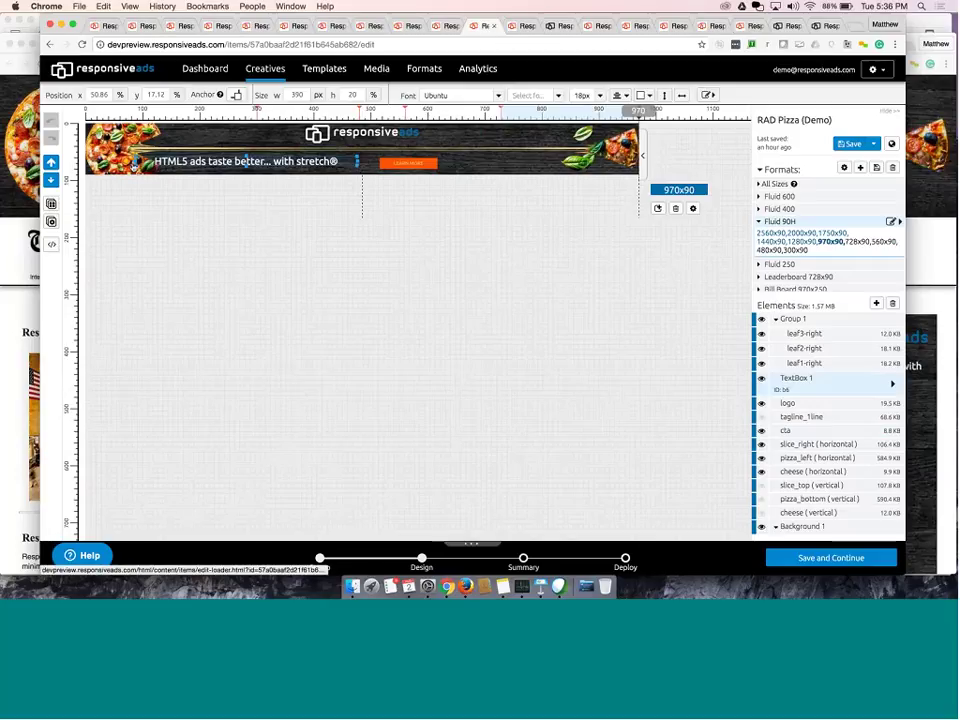
pyautogui.moveTo(135, 164); pyautogui.dragTo(213, 160)
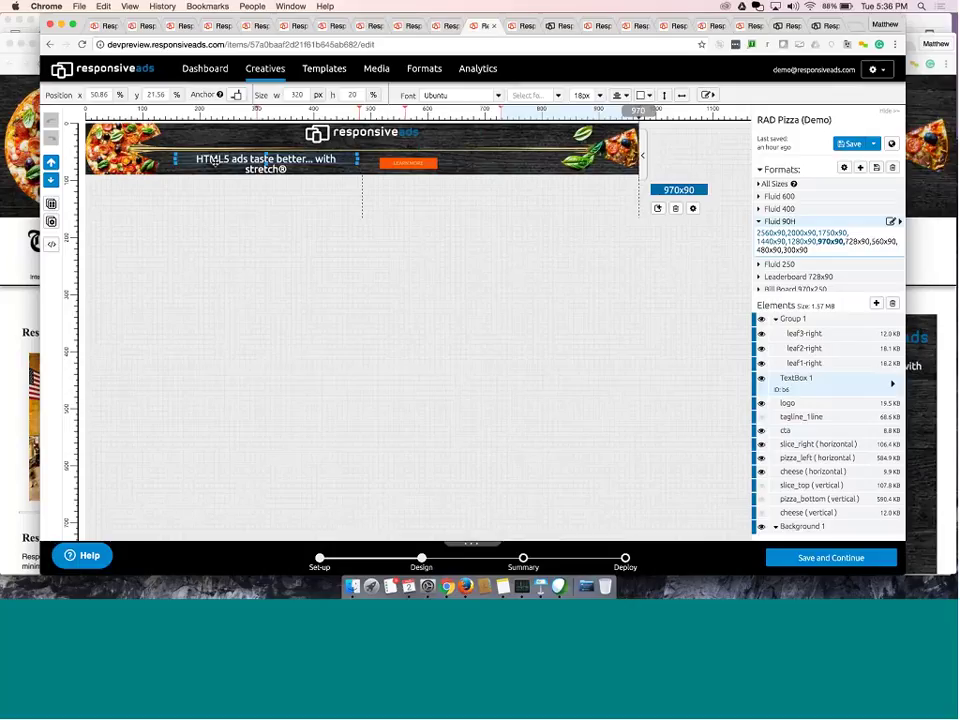
# At the 728x90 size, set TextBox 1's height to 15%, then shrink the box to about 224 px wide
pyautogui.click(855, 242)
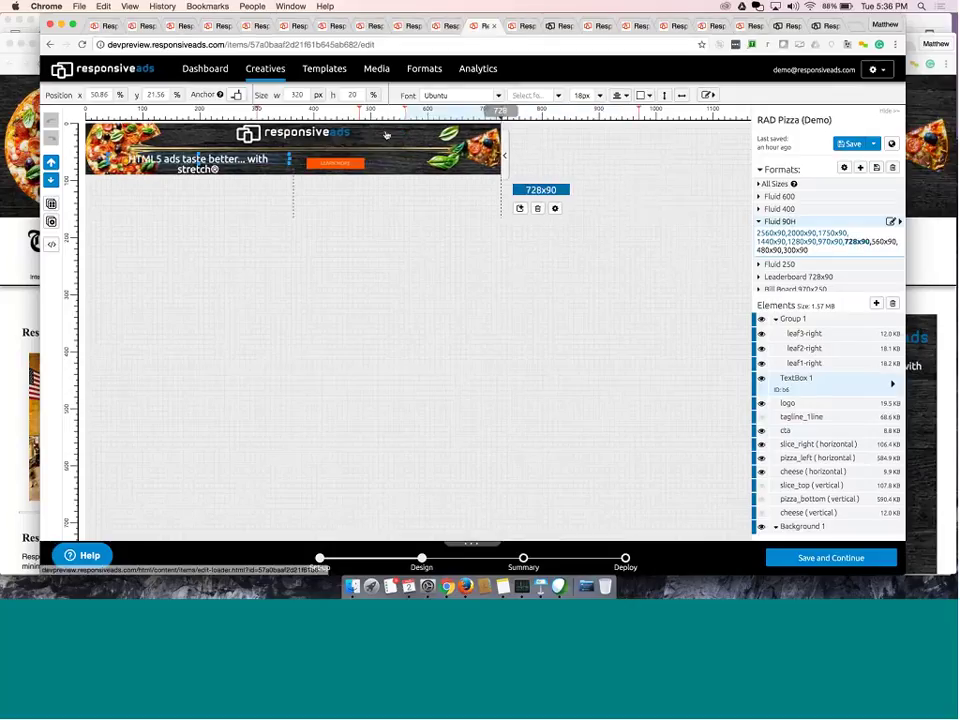
pyautogui.click(596, 95)
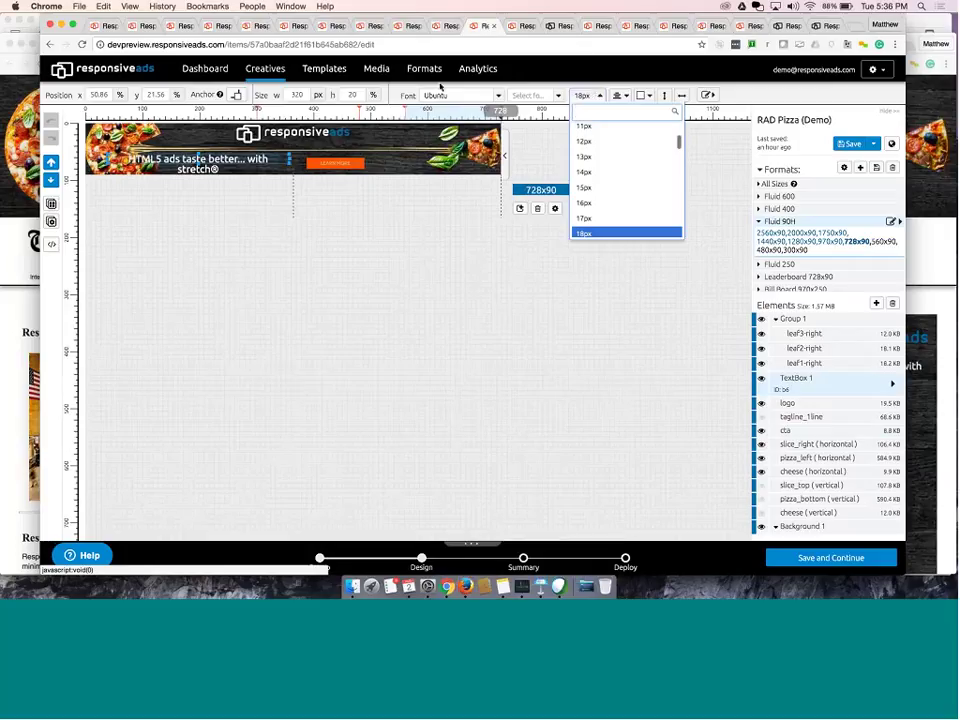
pyautogui.click(361, 100)
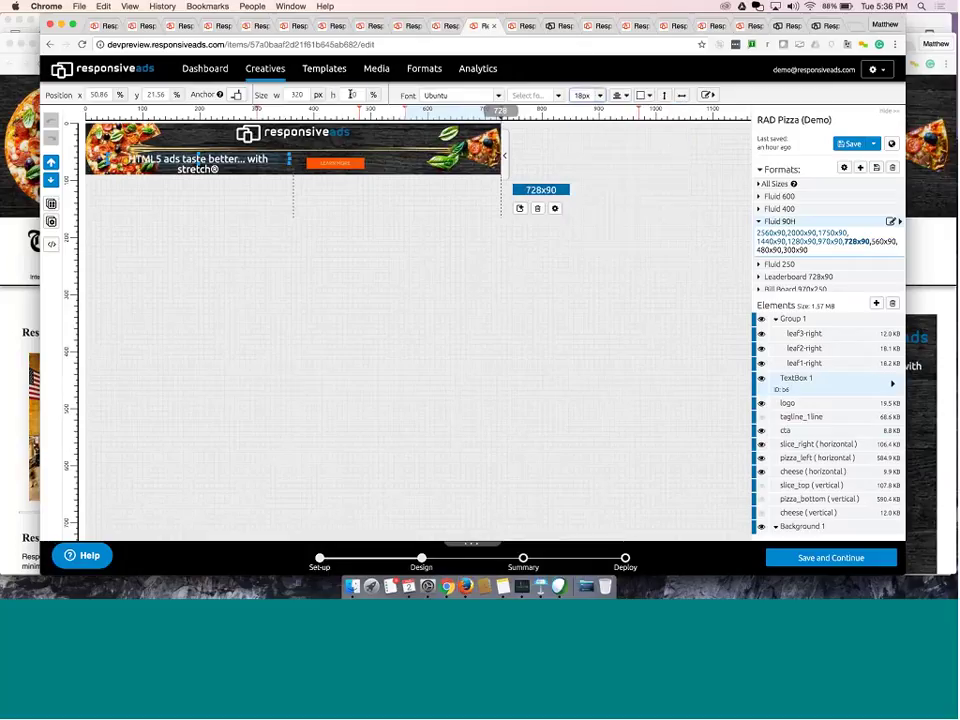
pyautogui.click(351, 94)
pyautogui.write('1')
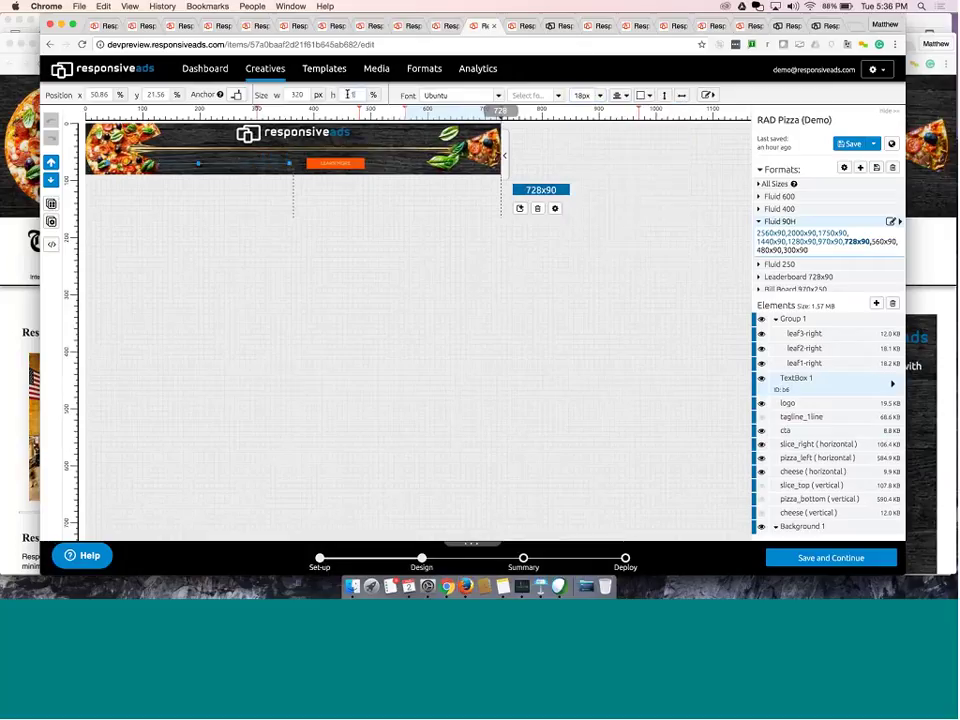
pyautogui.write('5')
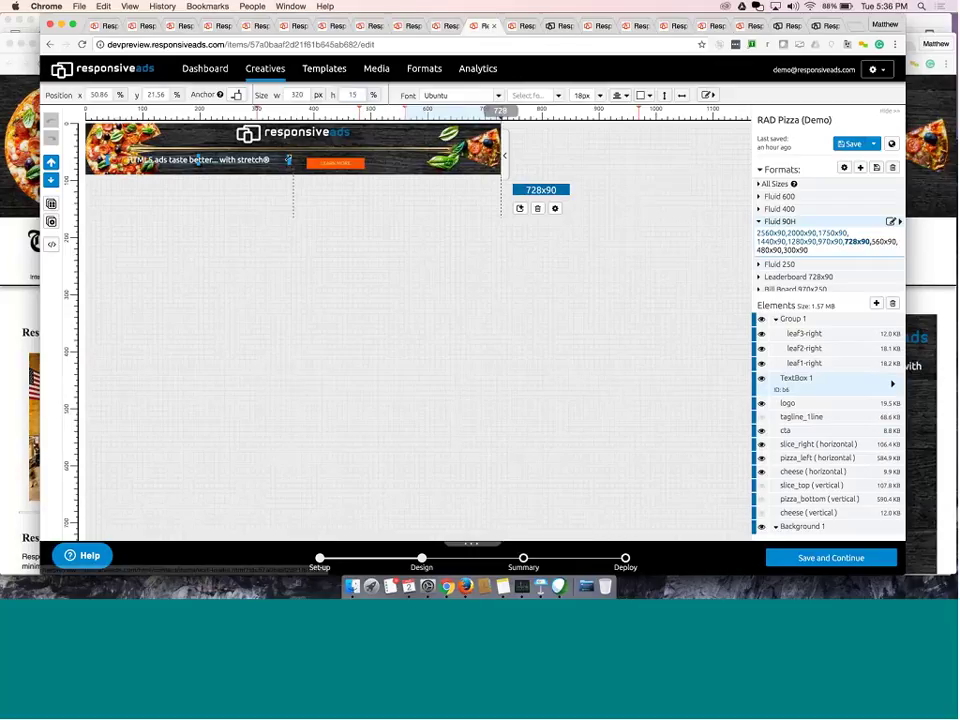
pyautogui.moveTo(286, 161); pyautogui.dragTo(248, 159)
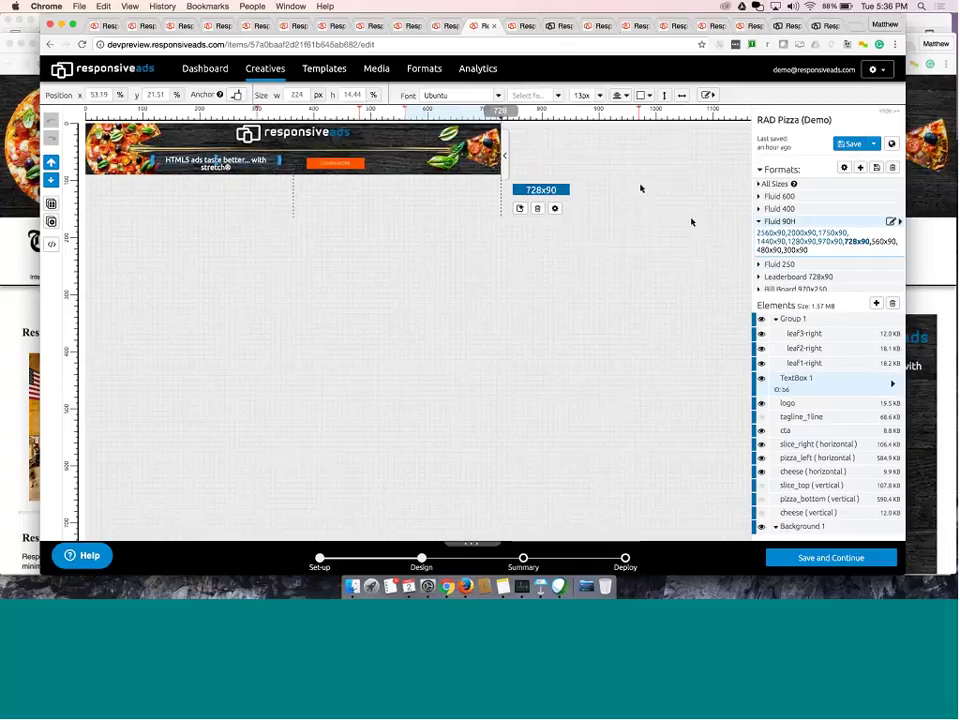
# At the 480x90 size, anchor the pizza_left image with Center Vertically (Right Edge)
pyautogui.click(768, 250)
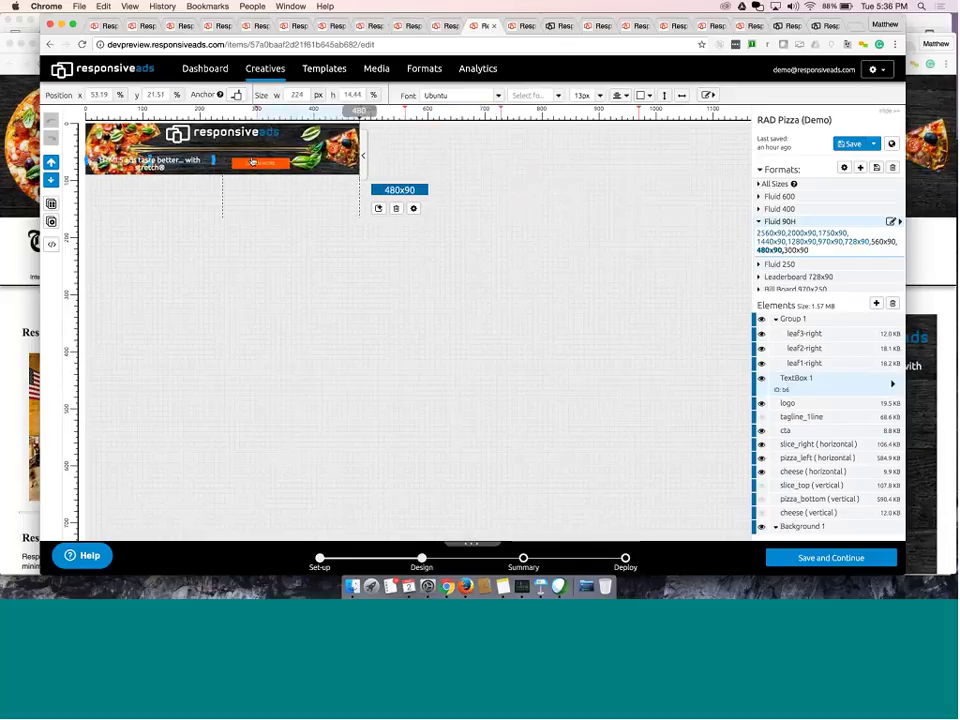
pyautogui.click(106, 137)
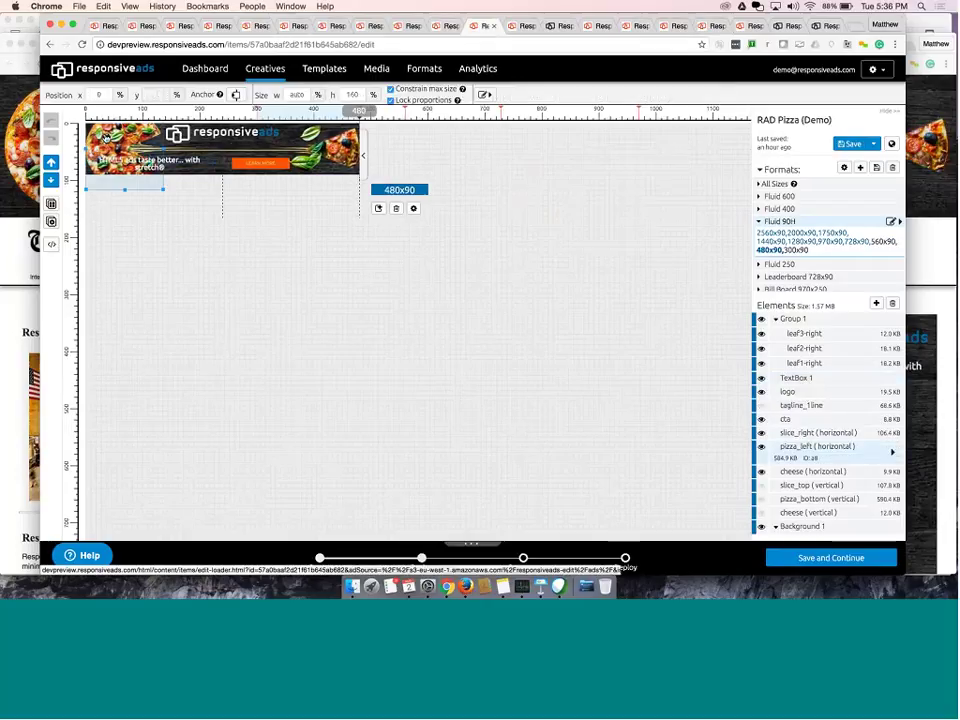
pyautogui.click(236, 94)
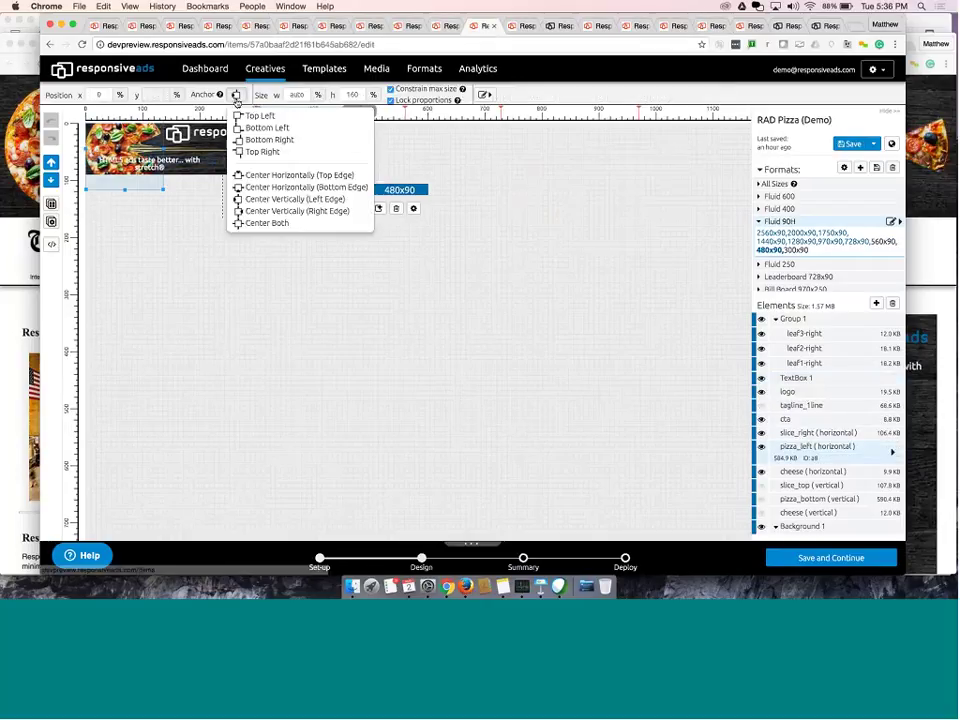
pyautogui.click(255, 212)
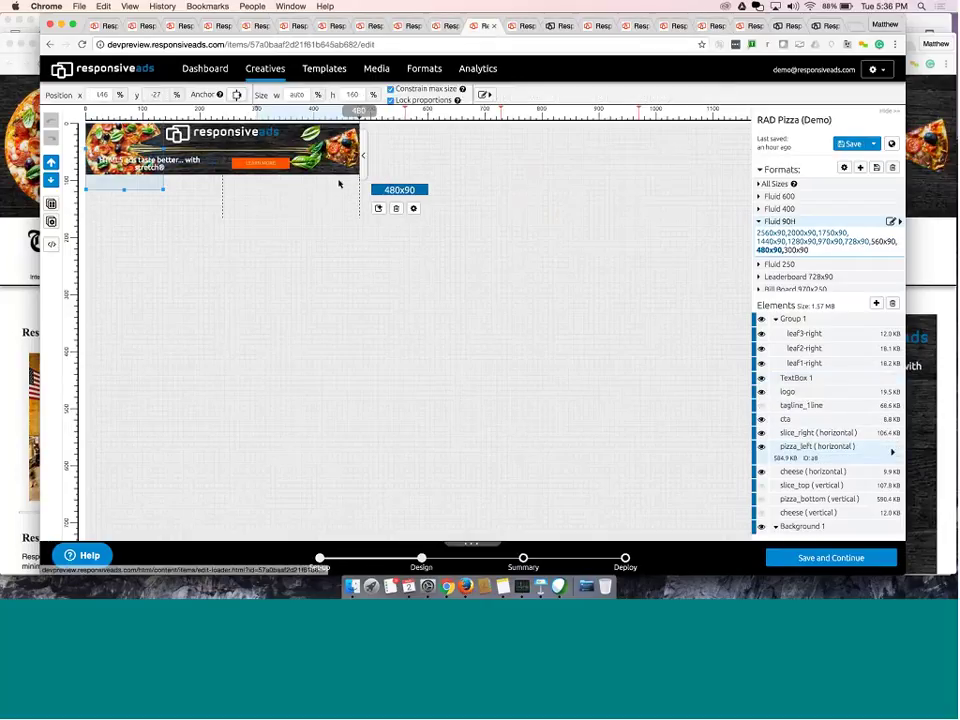
pyautogui.moveTo(362, 155)
pyautogui.mouseDown()
pyautogui.moveTo(347, 156)
pyautogui.moveTo(362, 156)
pyautogui.mouseUp()
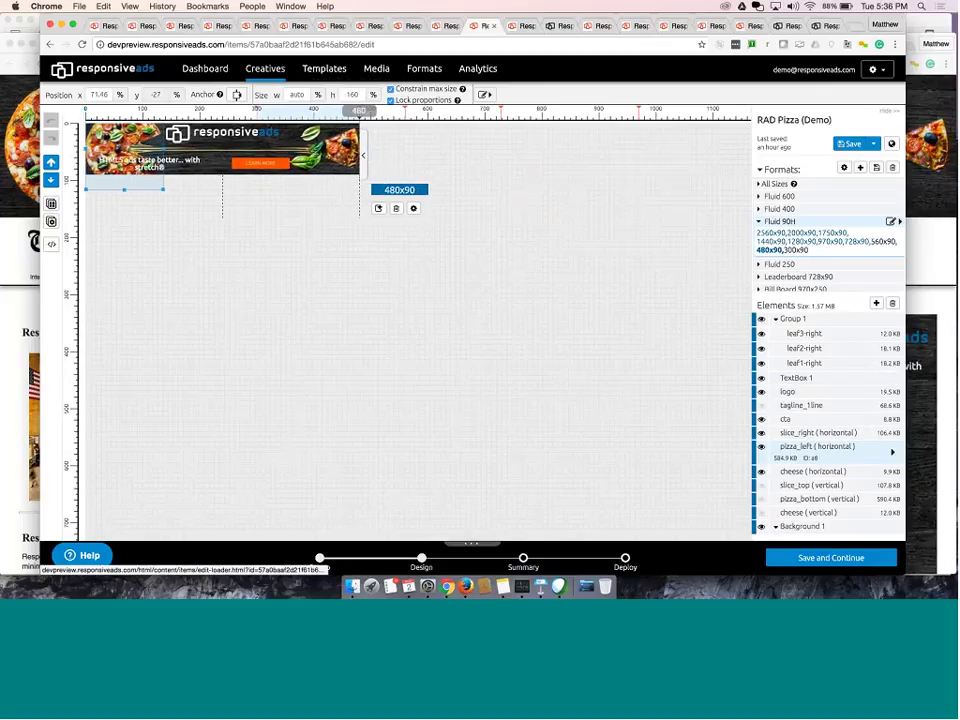
pyautogui.moveTo(368, 155); pyautogui.dragTo(389, 155)
pyautogui.click(406, 208)
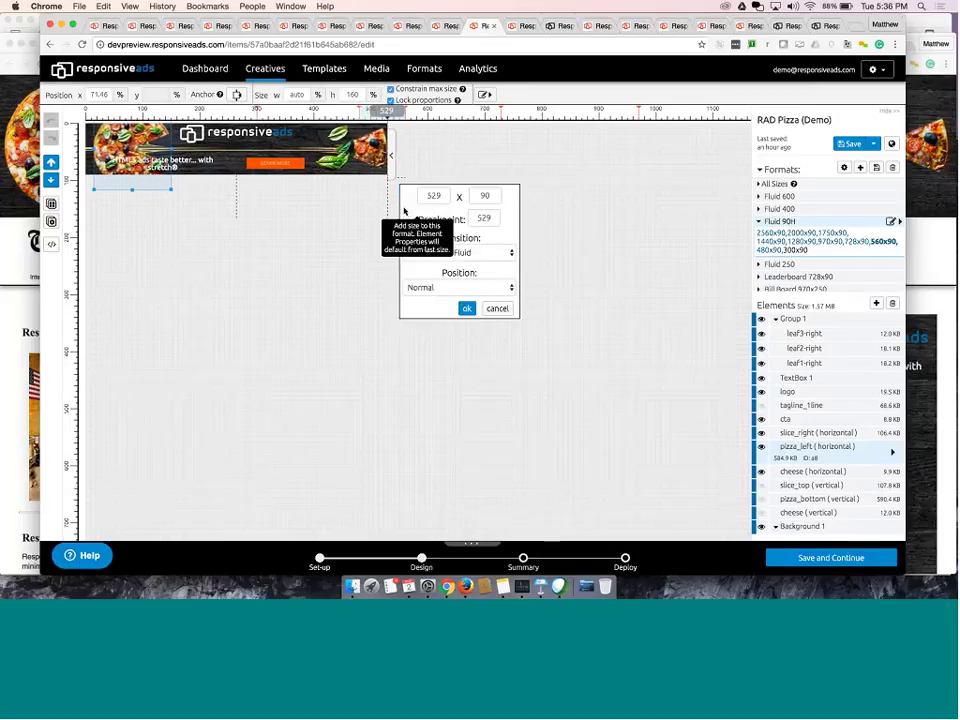
pyautogui.click(496, 310)
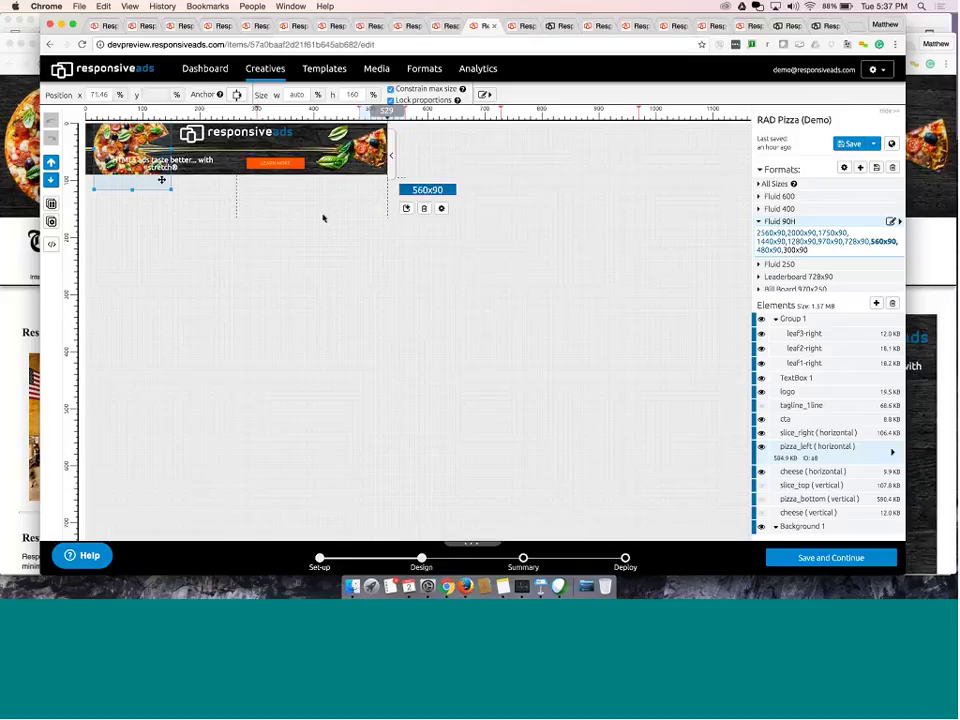
# At the 480x90 size, switch the pizza_left image's horizontal position to pixels
pyautogui.click(769, 250)
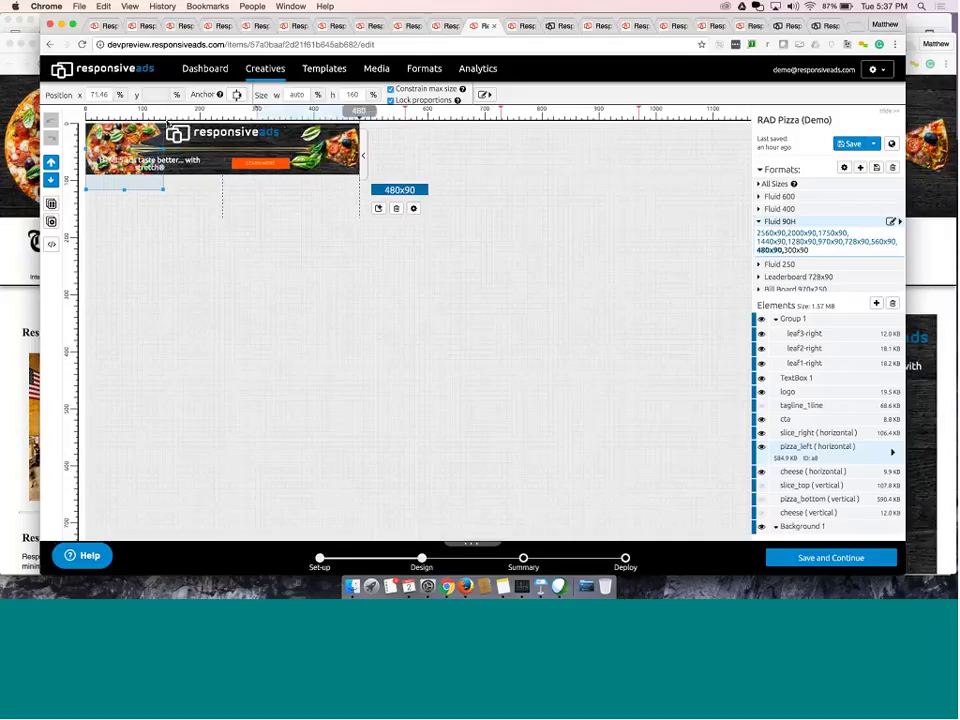
pyautogui.click(122, 95)
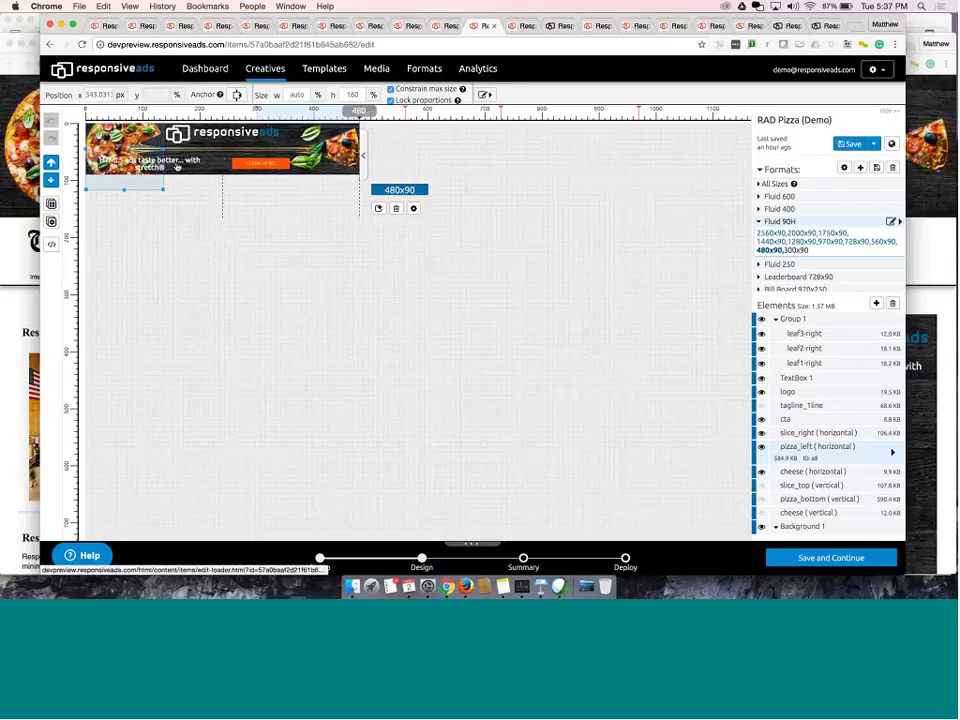
# Narrow TextBox 1 at the 480x90 size to about 146 px wide and move it off the pizza, beside the cta button
pyautogui.click(215, 161)
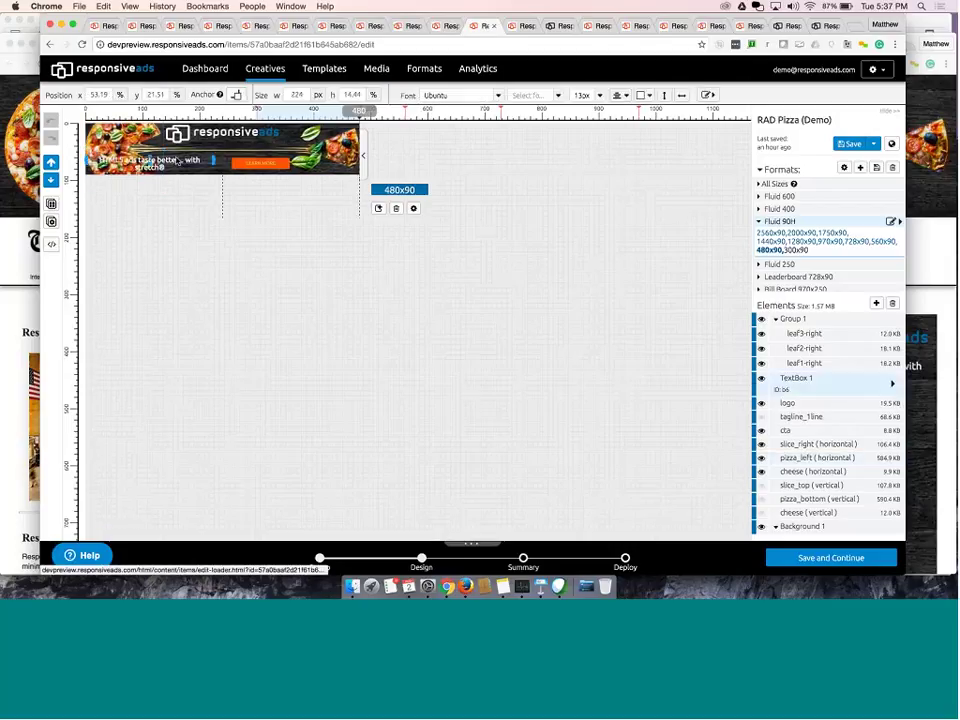
pyautogui.doubleClick(222, 161)
pyautogui.click(168, 160)
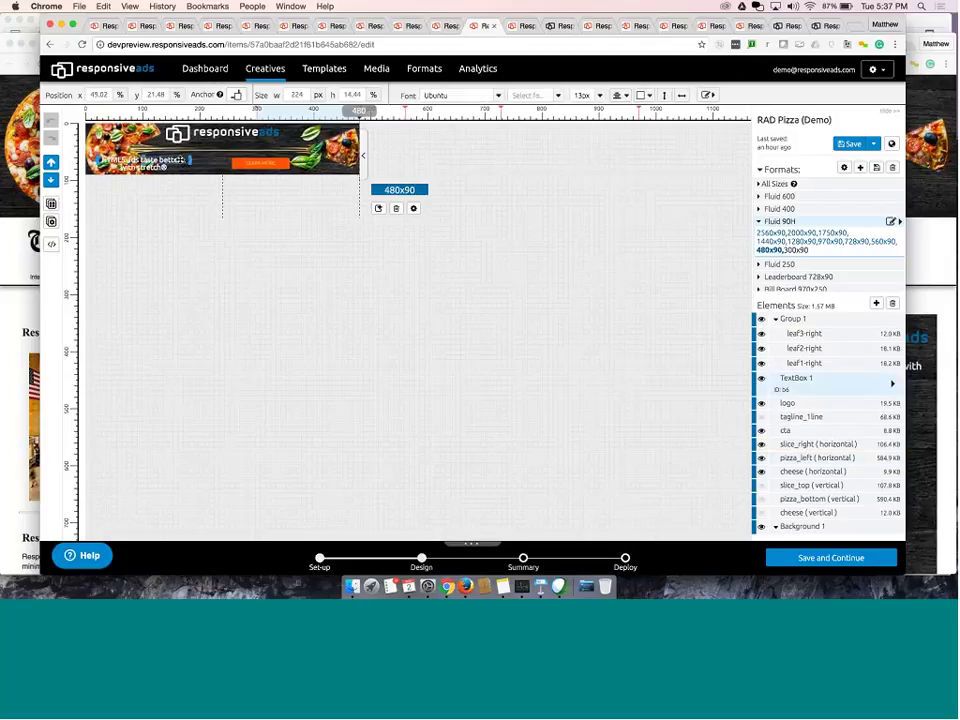
pyautogui.press('Return')
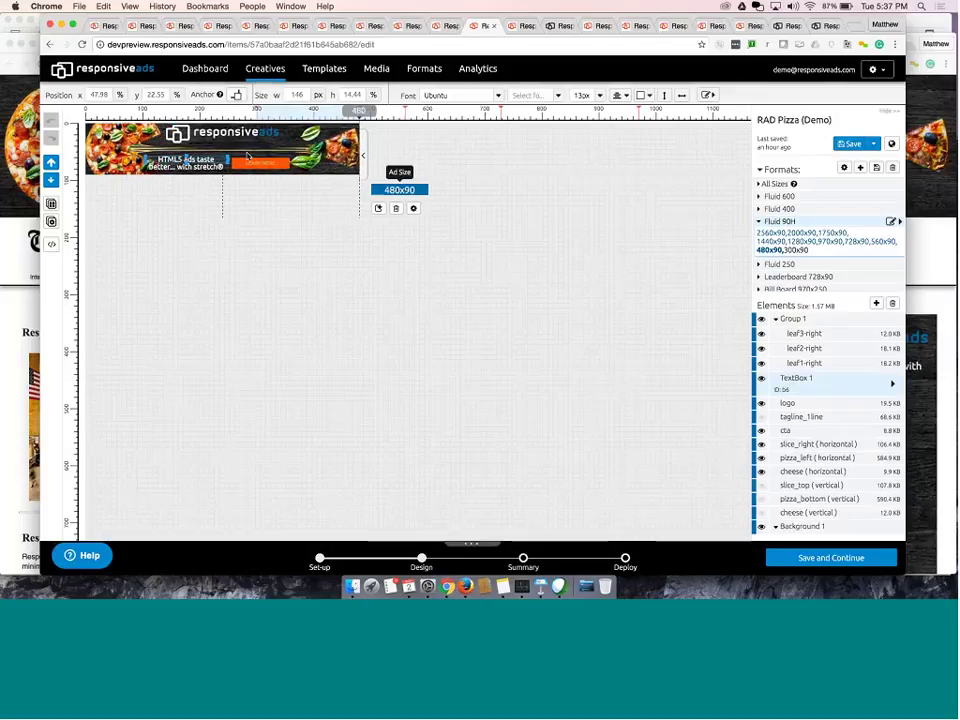
# At the 480x90 size, give the logo a 41.25% width with automatic height and locked proportions, and check its scaling at other preview widths
pyautogui.click(245, 134)
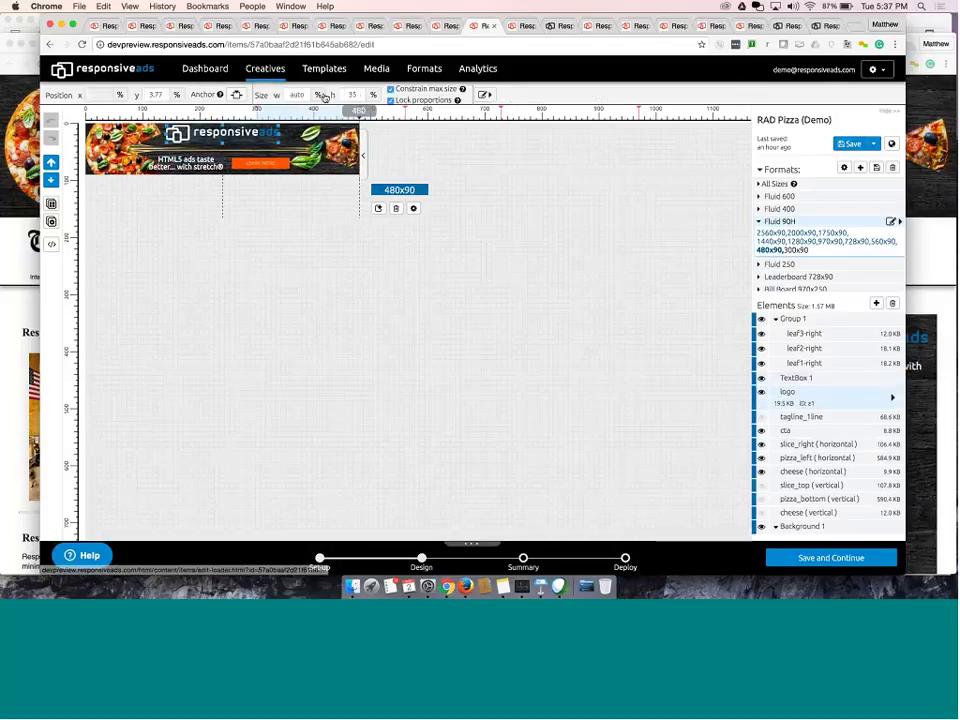
pyautogui.click(311, 94)
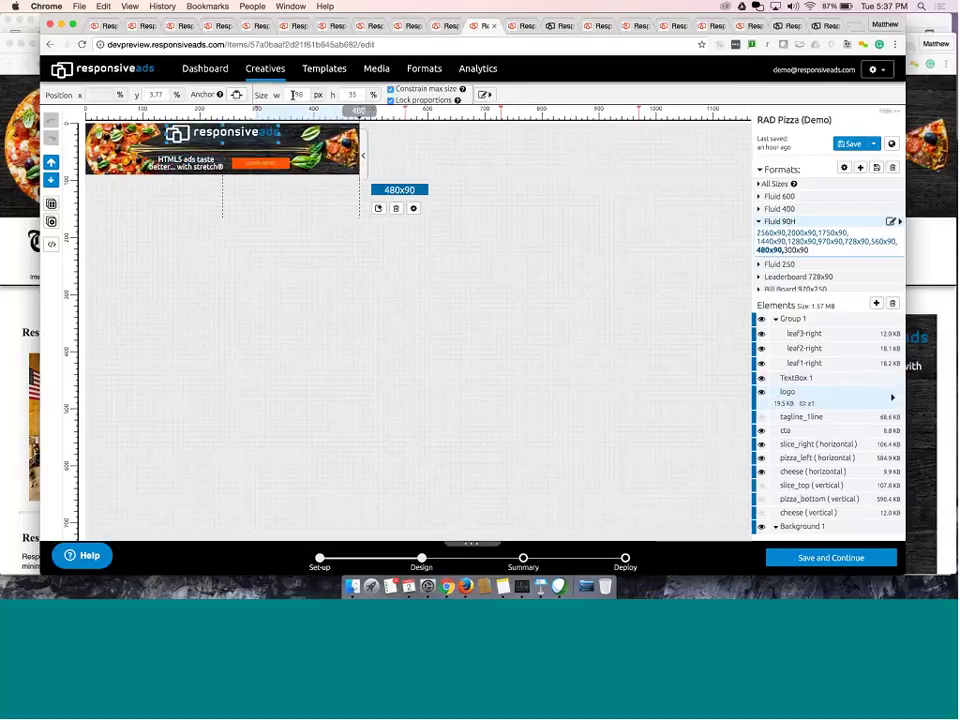
pyautogui.click(318, 95)
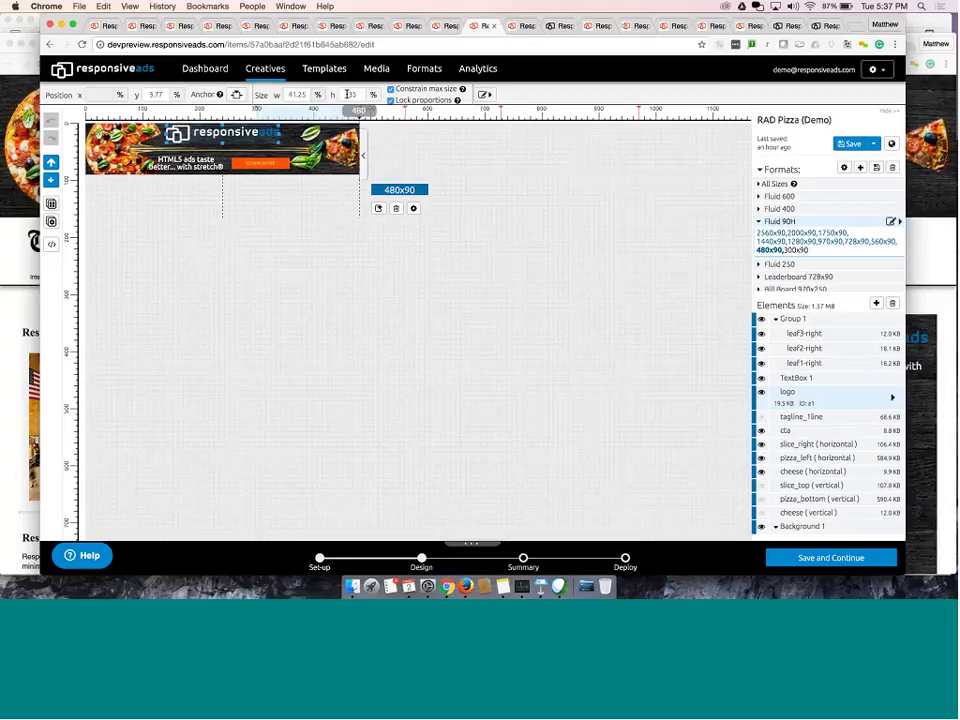
pyautogui.click(372, 95)
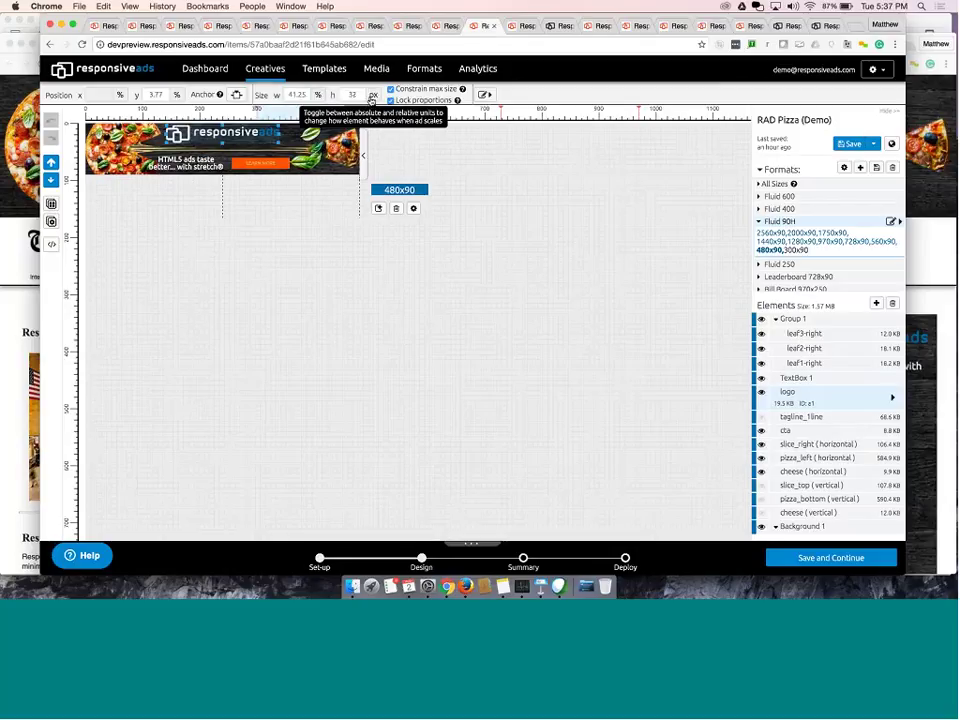
pyautogui.click(372, 95)
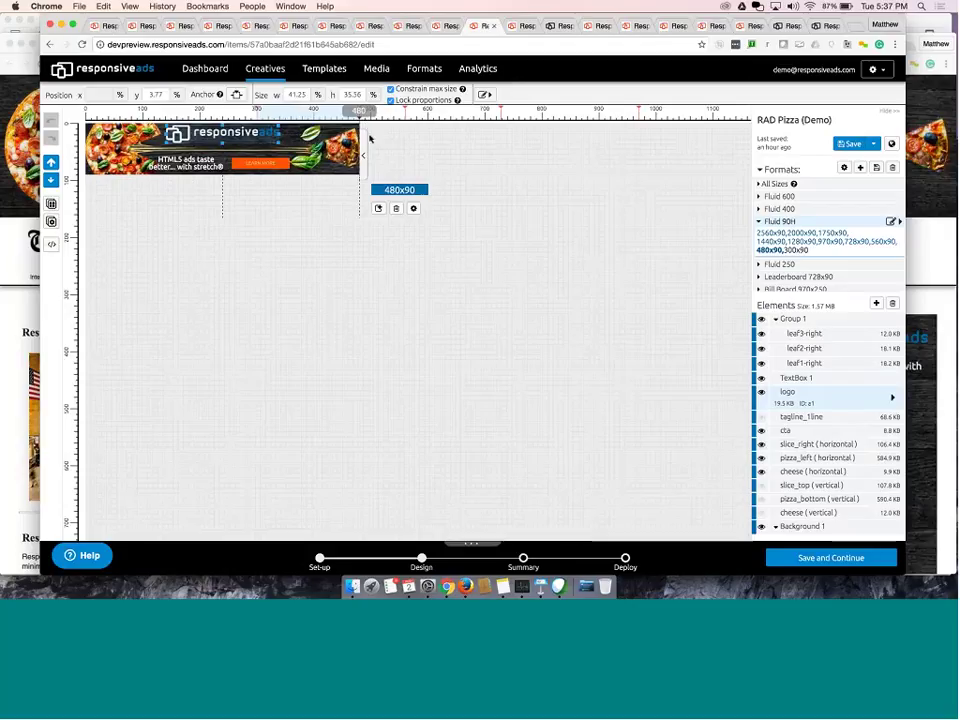
pyautogui.moveTo(360, 135)
pyautogui.mouseDown()
pyautogui.moveTo(317, 136)
pyautogui.moveTo(357, 130)
pyautogui.mouseUp()
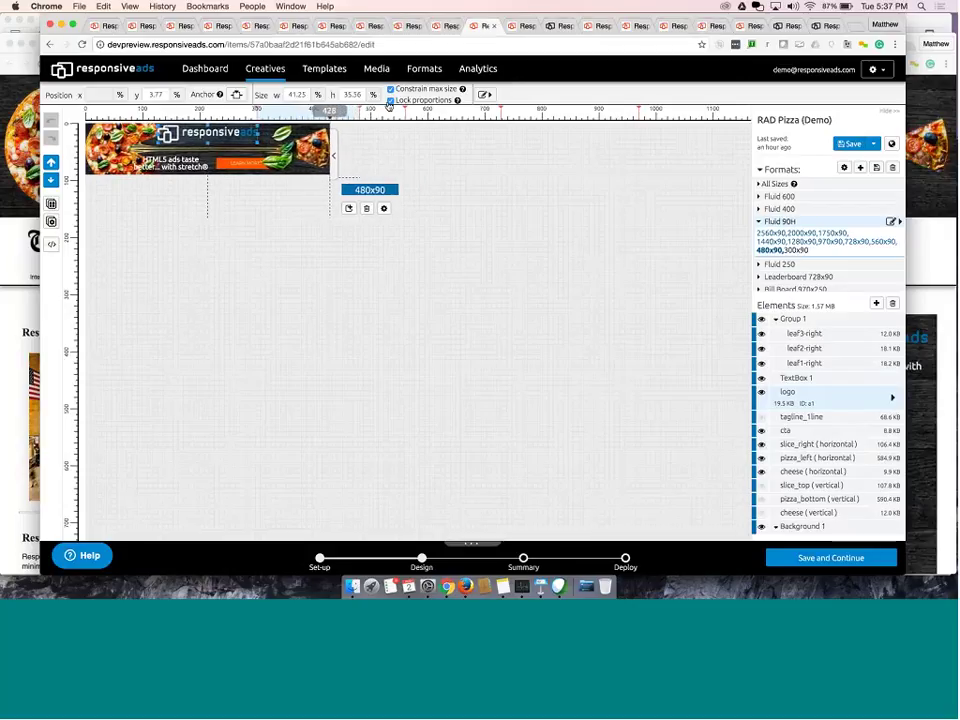
pyautogui.click(391, 100)
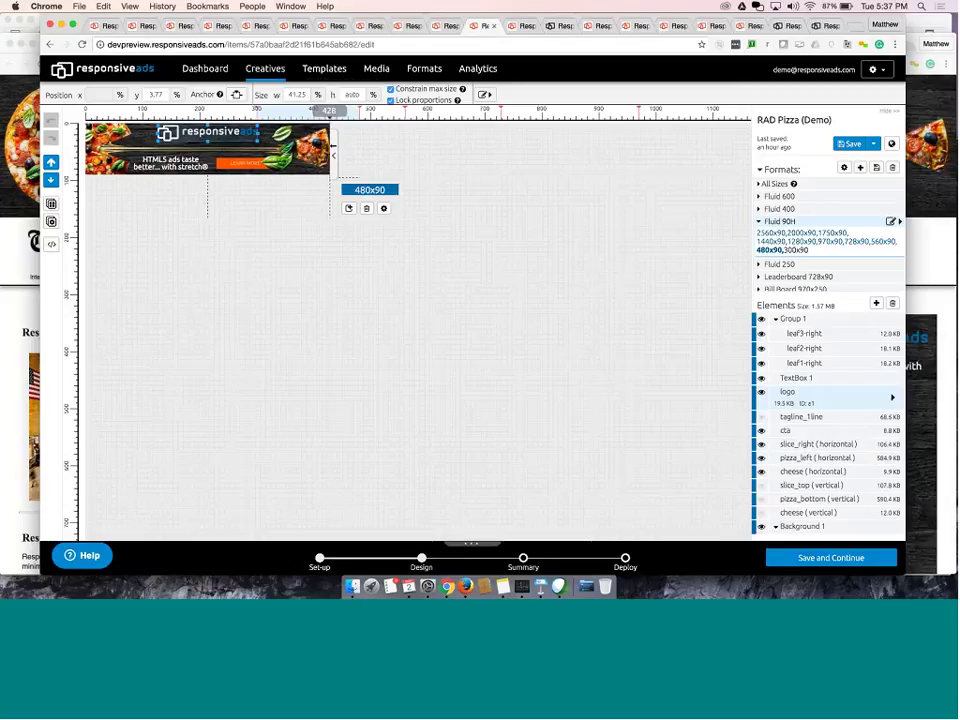
pyautogui.moveTo(330, 110); pyautogui.dragTo(520, 217)
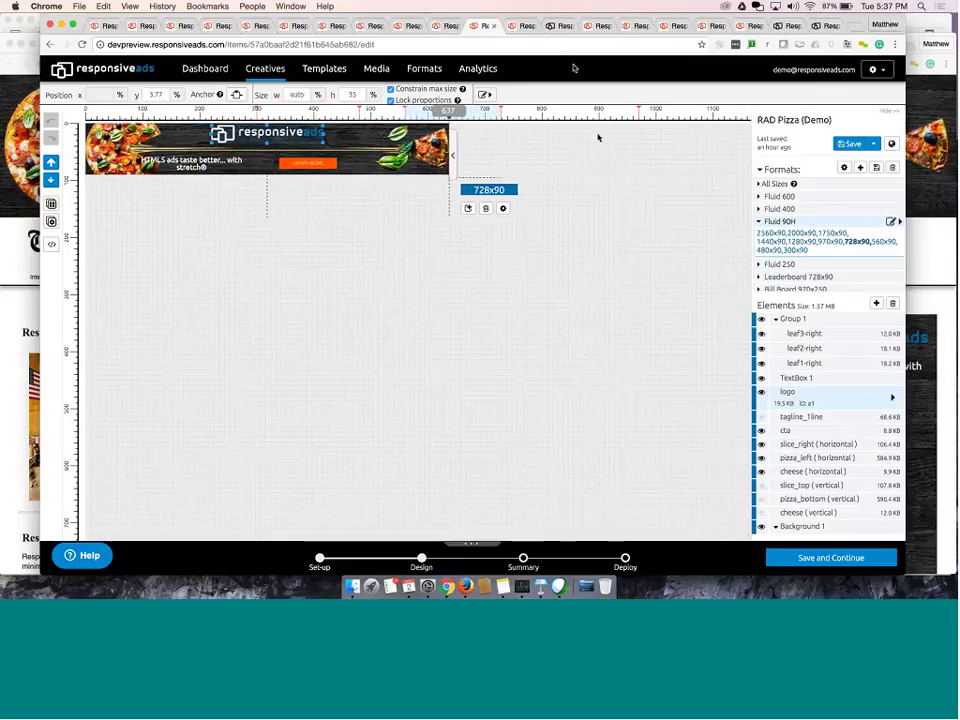
# Switch to the Html5 IAB Pizza (Demo 1) creative and examine Fluid 400H from its 300x400 size up to about 812 px wide
pyautogui.hotkey('ctrl', 'Tab')
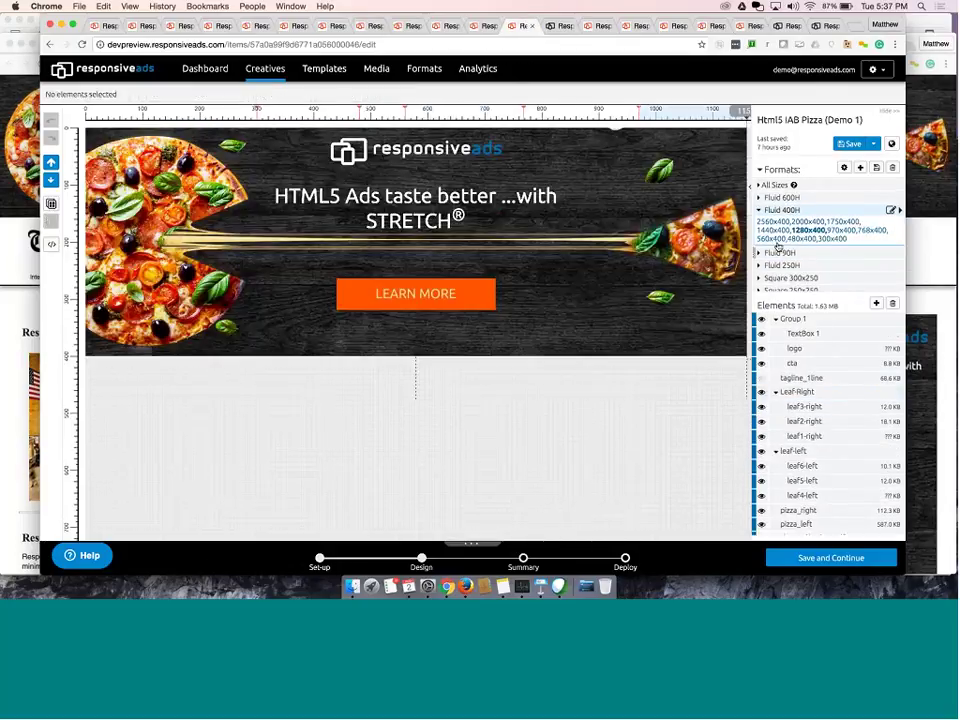
pyautogui.click(776, 239)
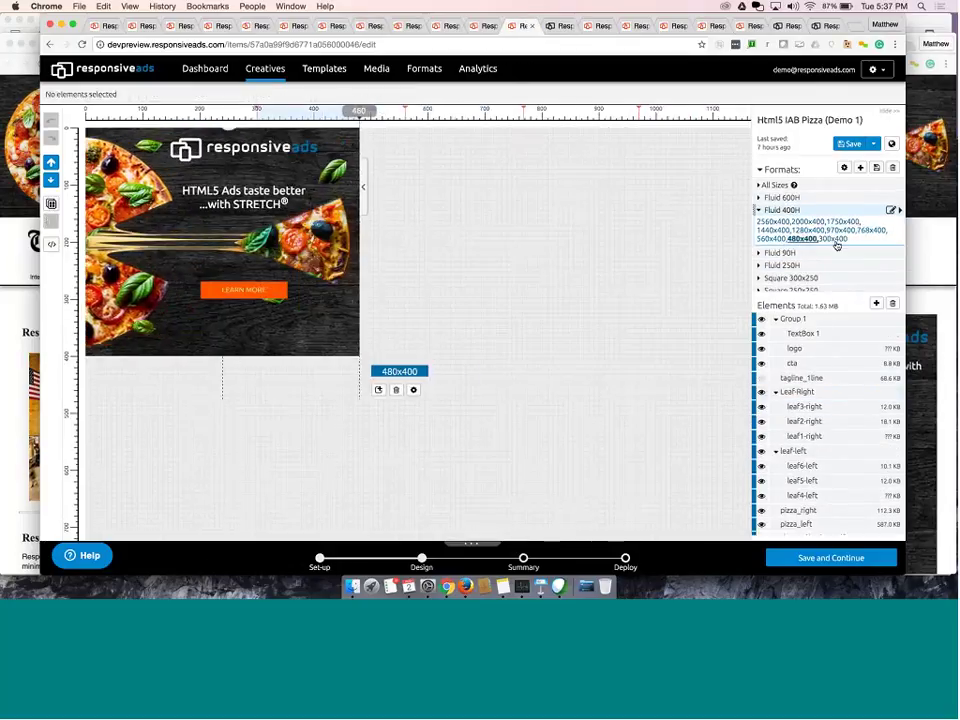
pyautogui.click(833, 239)
pyautogui.moveTo(259, 186); pyautogui.dragTo(686, 272)
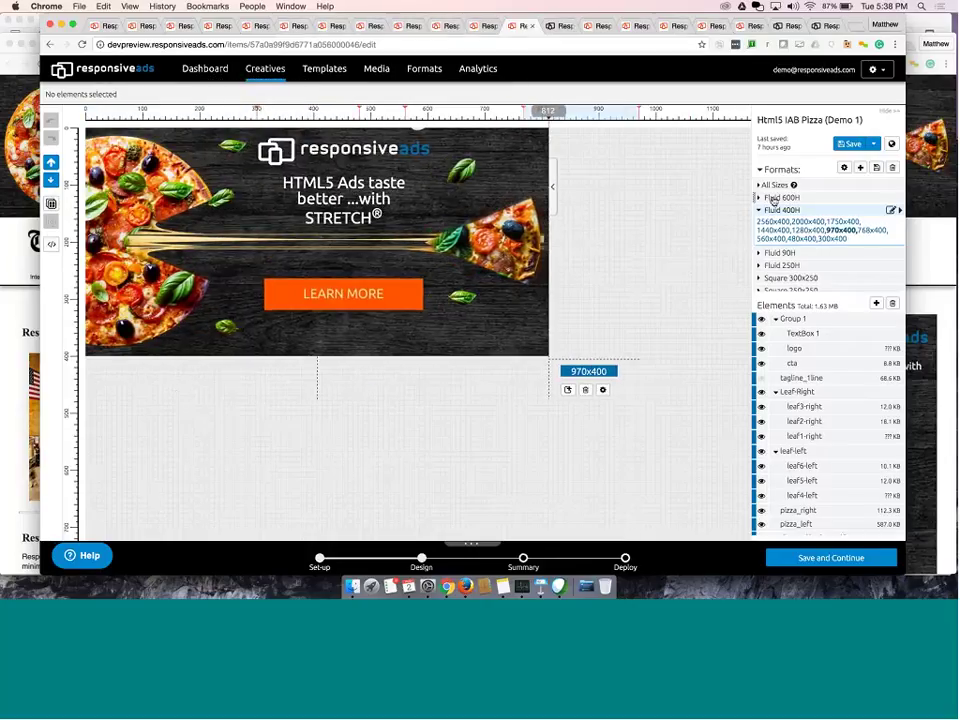
# Examine how the Fluid 600H layout adapts from about 371 px up to about 1026 px wide, starting at its 480x600 size
pyautogui.click(773, 198)
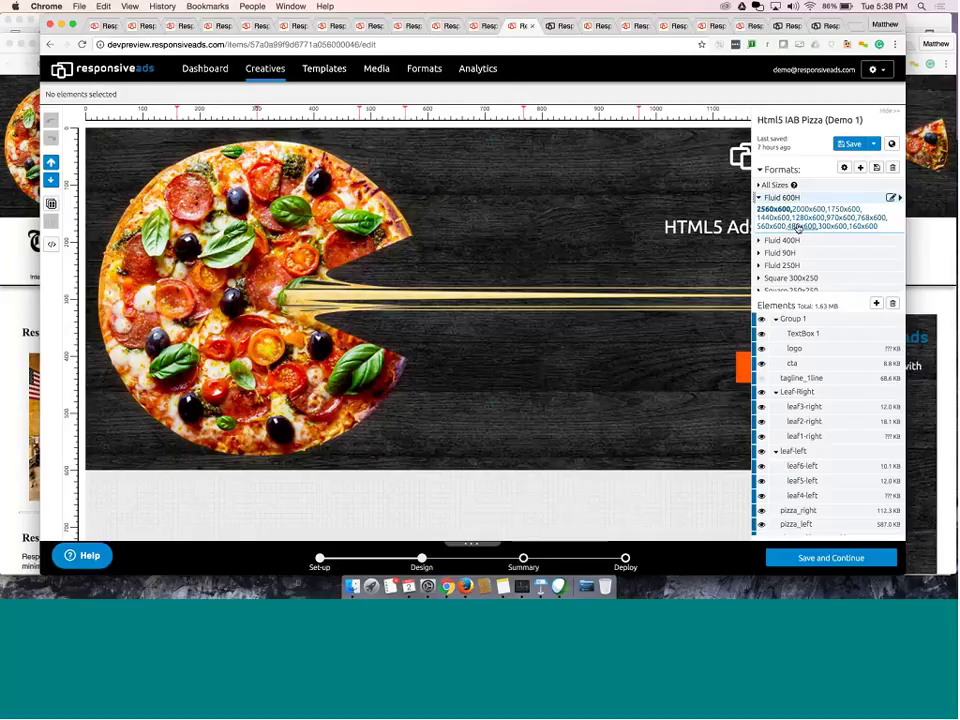
pyautogui.click(799, 226)
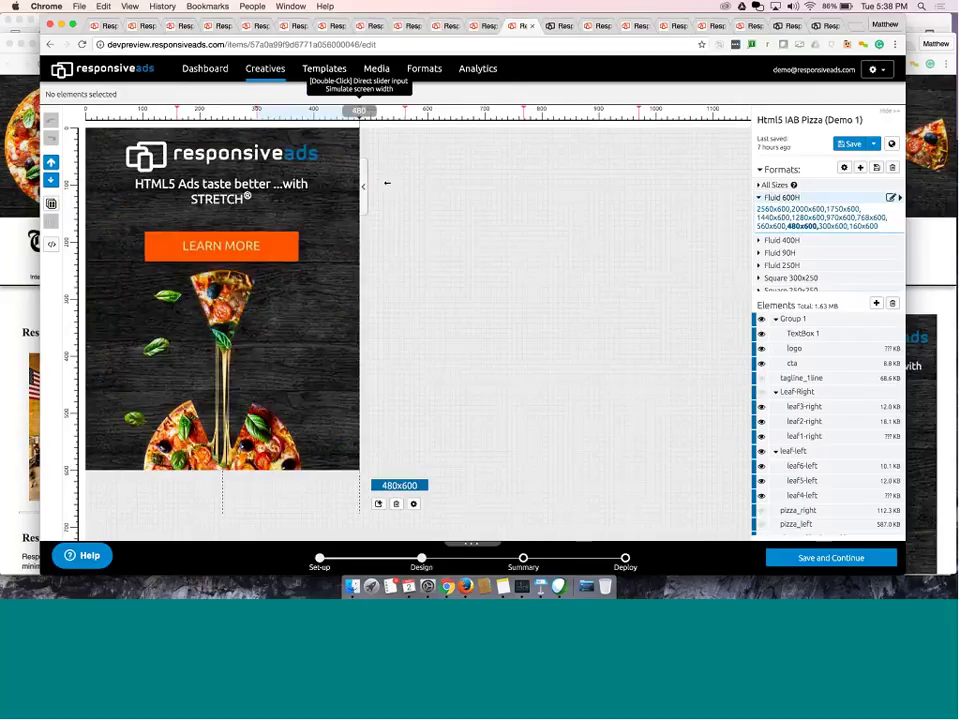
pyautogui.moveTo(359, 110); pyautogui.dragTo(300, 110)
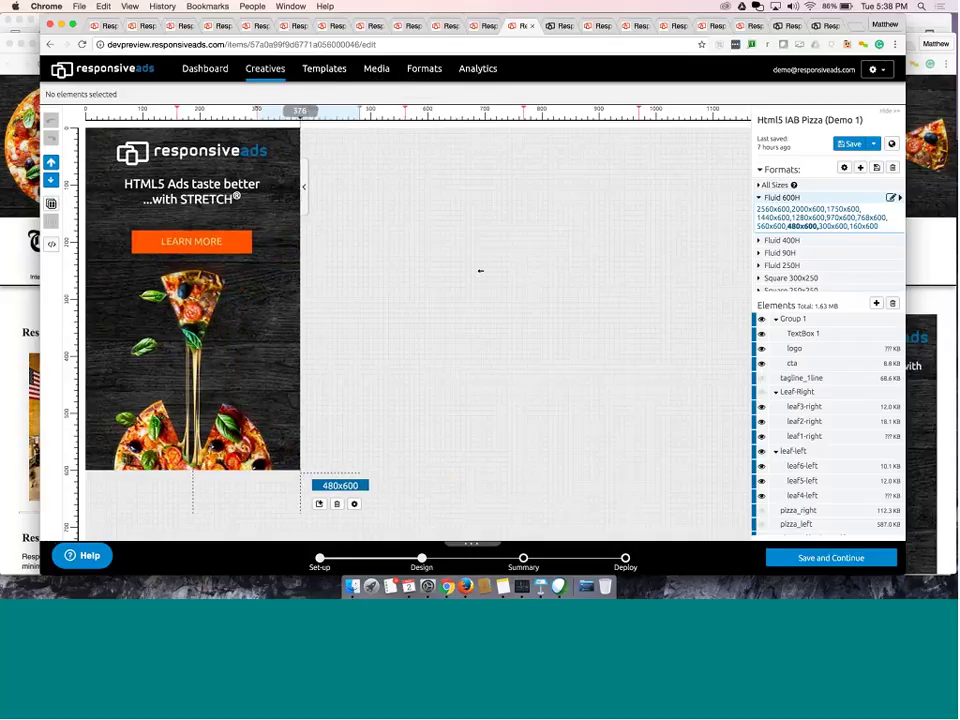
pyautogui.moveTo(480, 270); pyautogui.dragTo(638, 337)
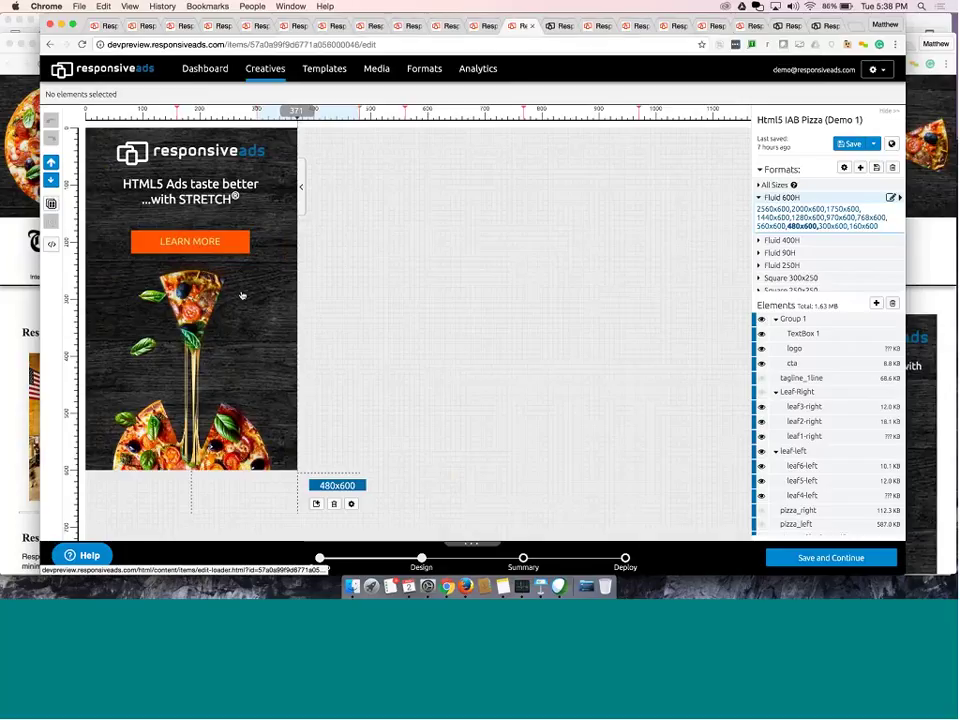
pyautogui.moveTo(319, 194); pyautogui.dragTo(527, 214)
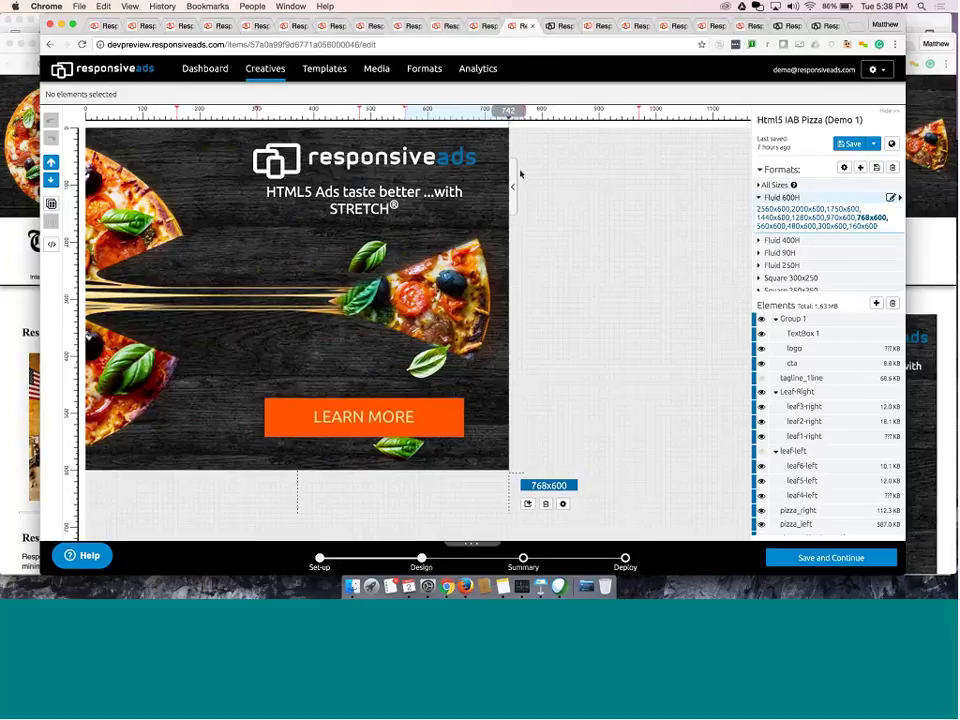
pyautogui.moveTo(512, 186); pyautogui.dragTo(671, 184)
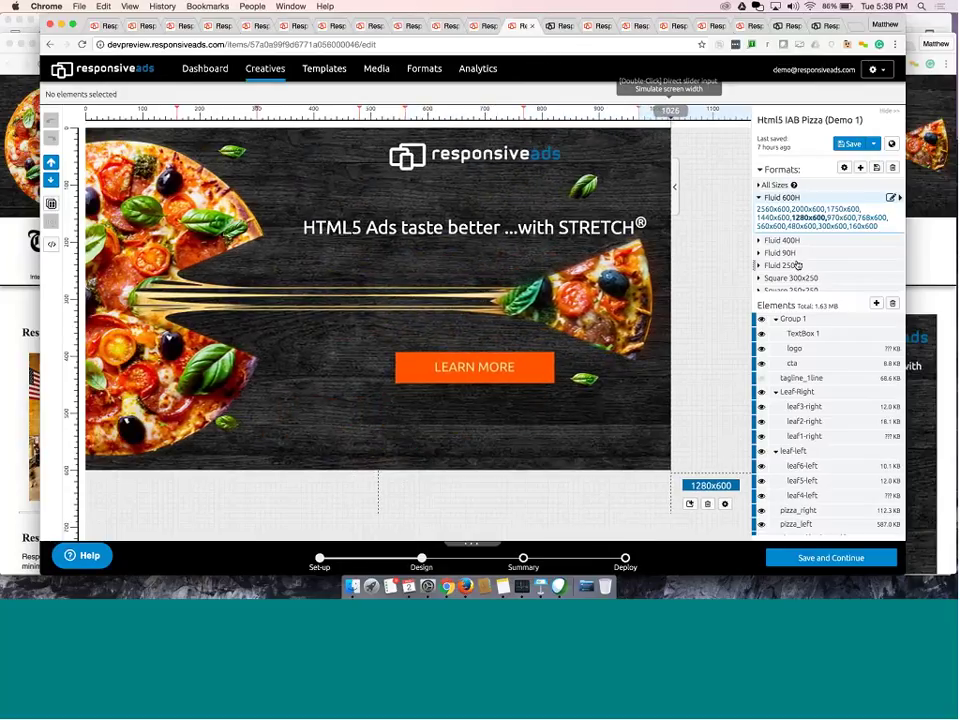
# Open the list of element types that can be added and look through it to the Video entries
pyautogui.click(876, 303)
pyautogui.scroll(-1, 787, 479)
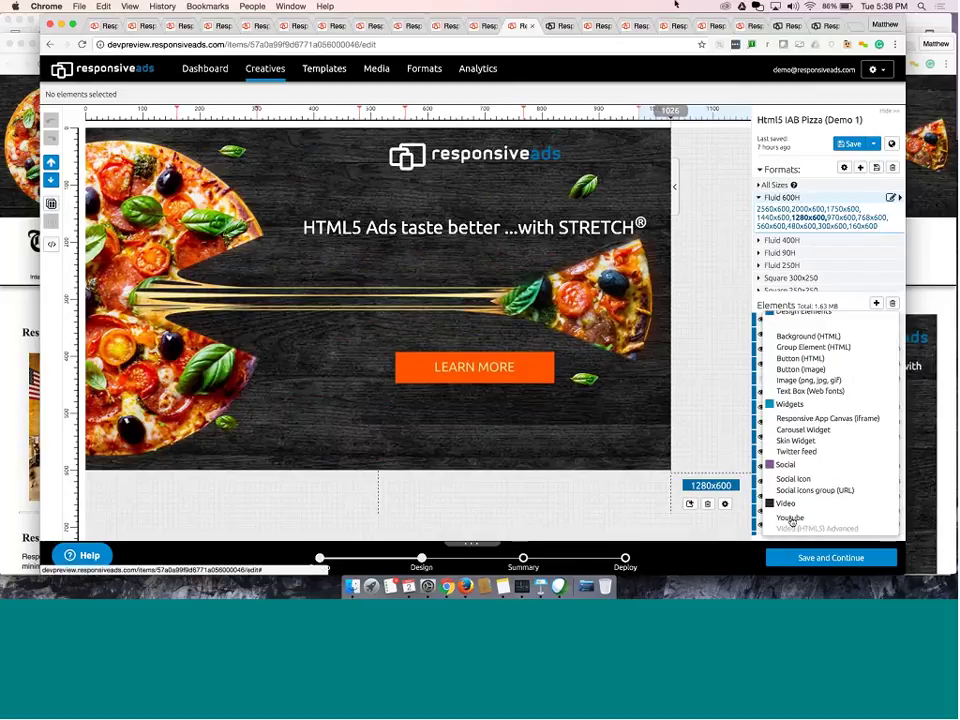
# Examine the video-background pizza ad's preview at narrower widths up to about 1384 px, and return to the Demo 1 editor
pyautogui.click(629, 27)
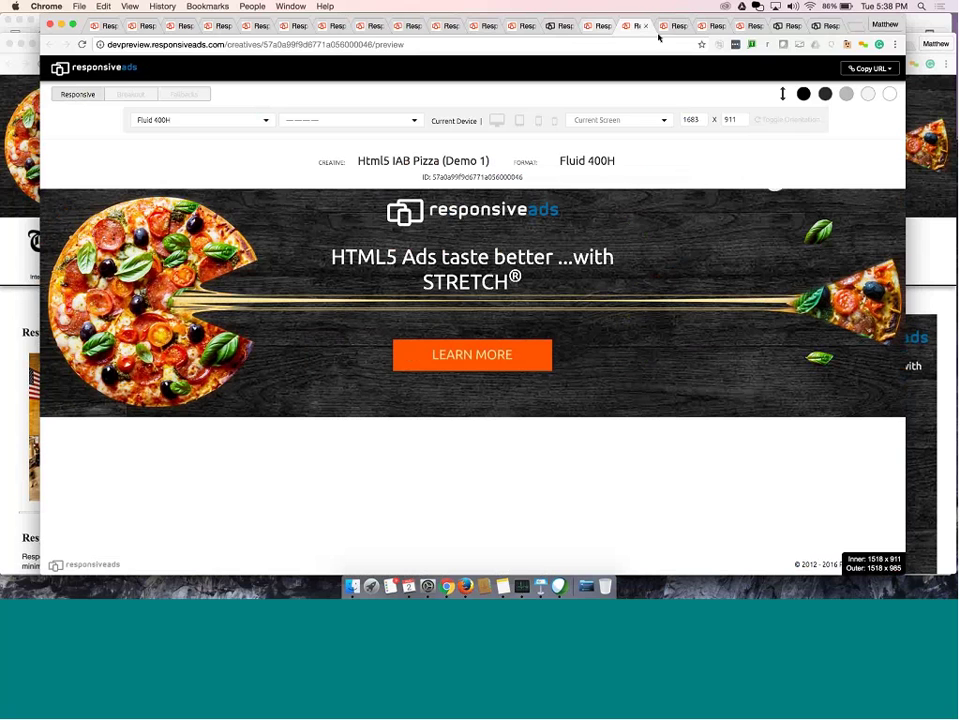
pyautogui.click(665, 28)
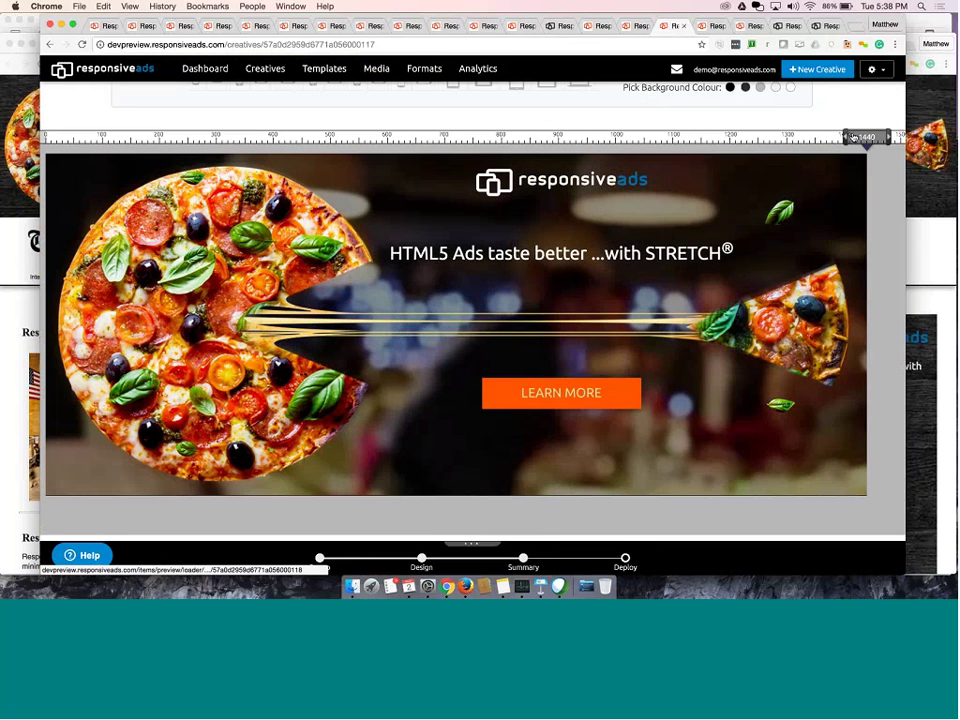
pyautogui.moveTo(851, 137); pyautogui.dragTo(709, 137)
pyautogui.moveTo(795, 145); pyautogui.dragTo(835, 140)
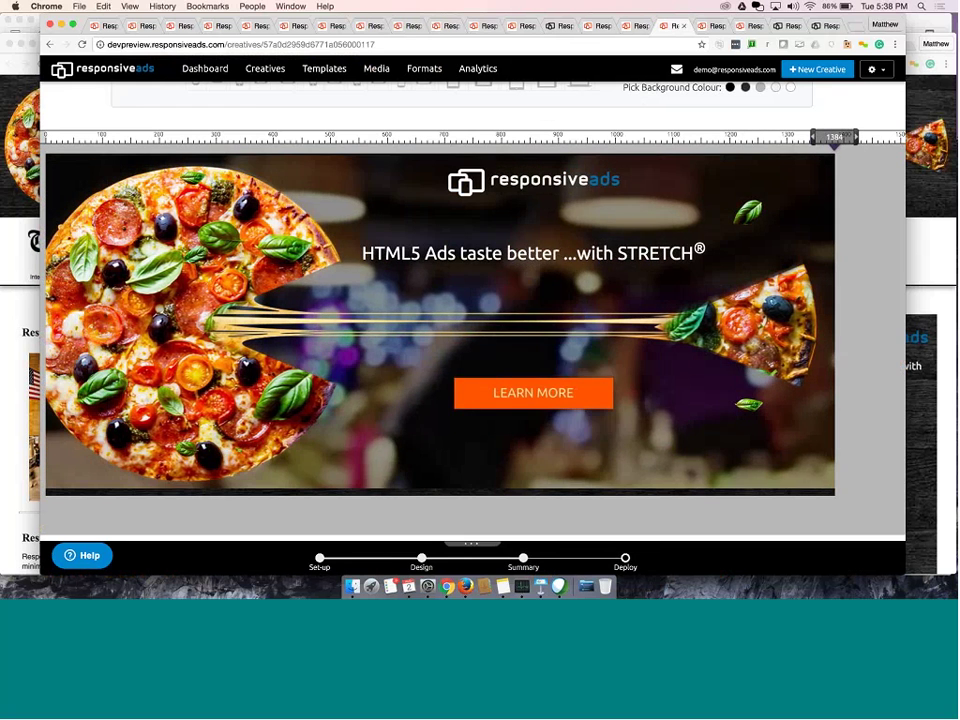
pyautogui.click(553, 26)
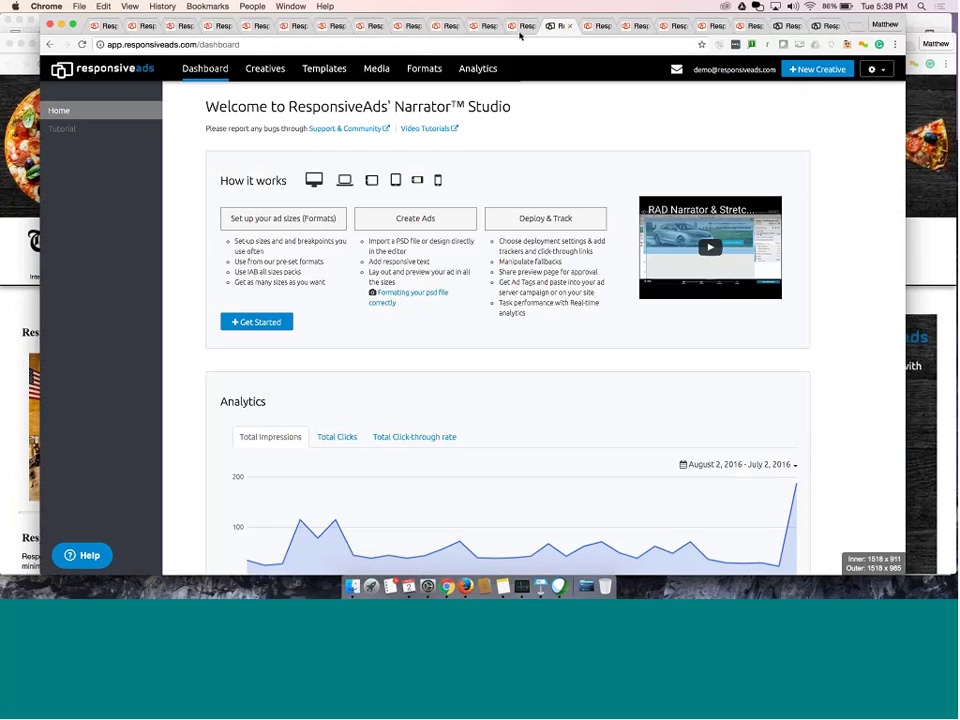
pyautogui.click(521, 27)
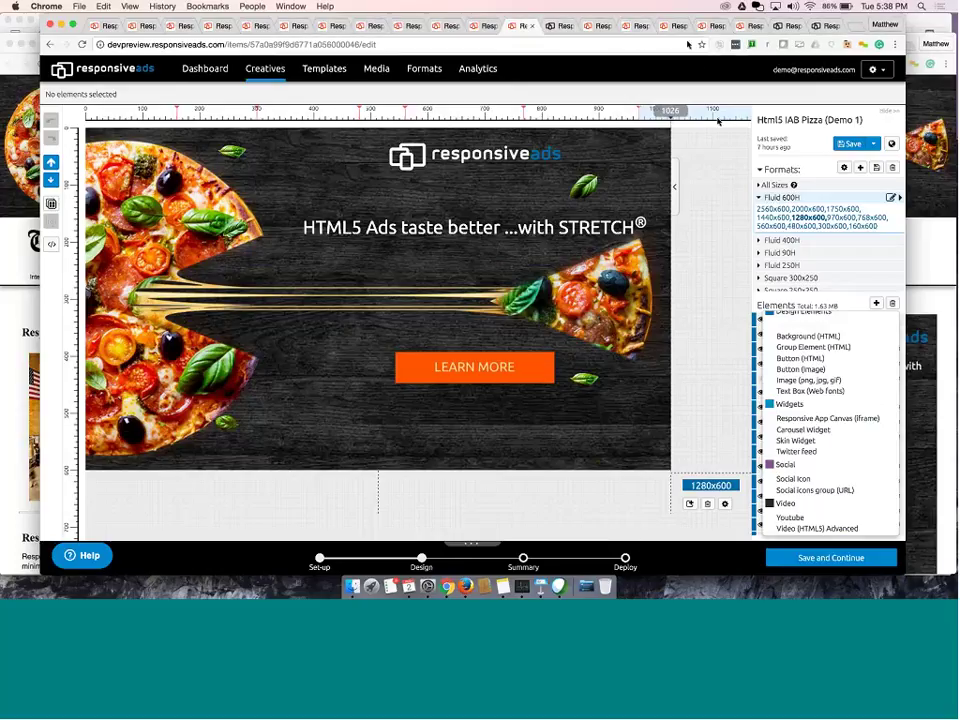
# Switch to the Html5 IAB Pizza (Demo 1) creative summary and preview the Fluid 600H format at Kindle Portrait 600x963
pyautogui.click(560, 26)
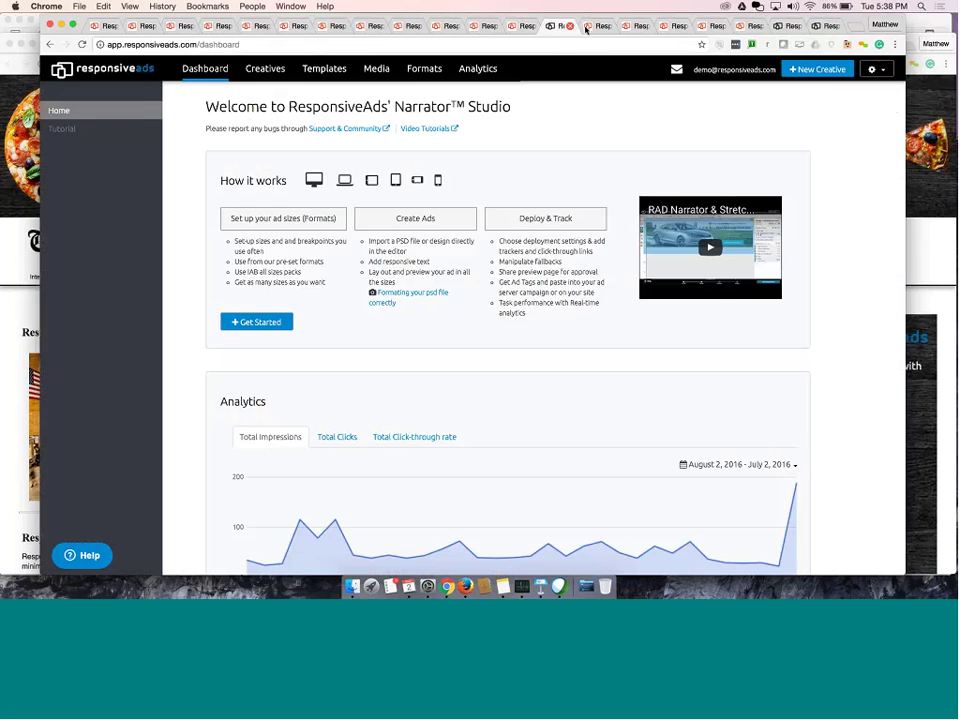
pyautogui.click(591, 27)
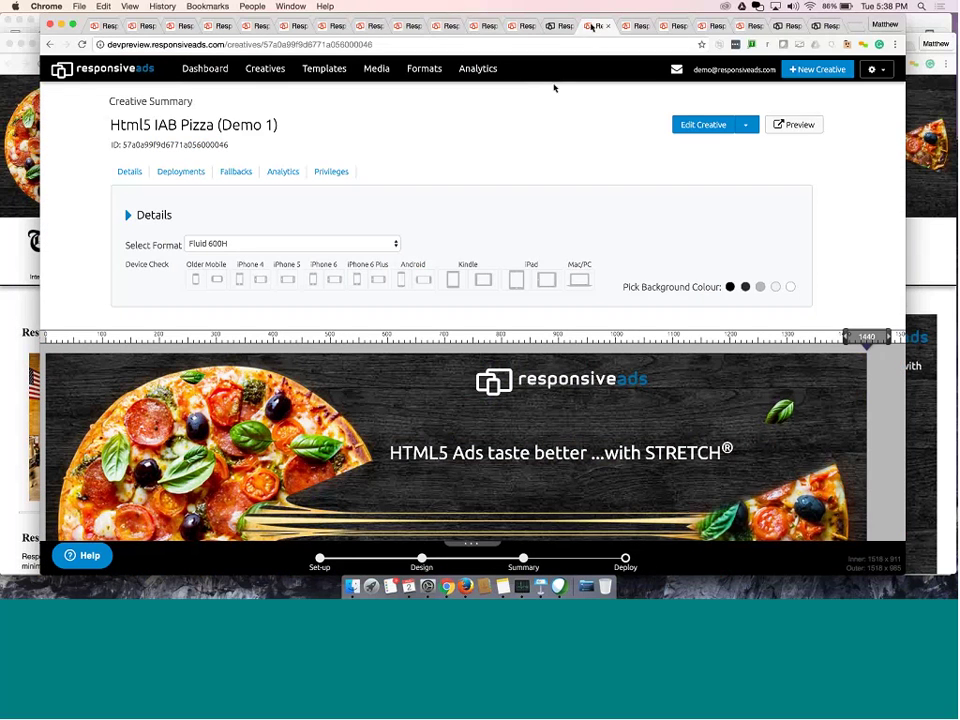
pyautogui.scroll(-1, 547, 113)
pyautogui.scroll(-2, 547, 113)
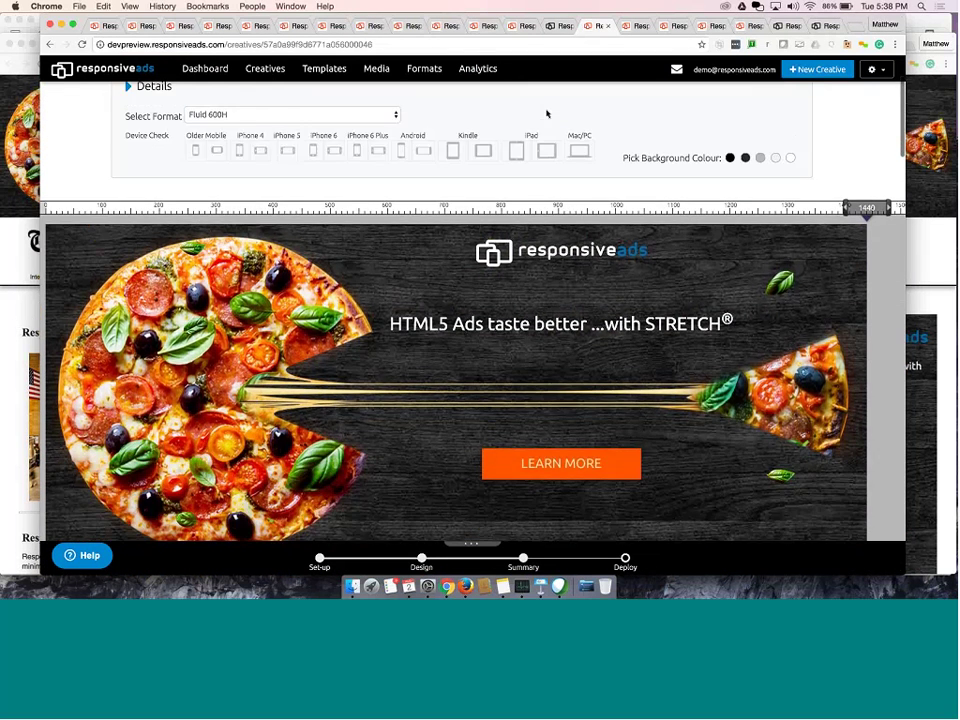
pyautogui.scroll(2, 547, 113)
pyautogui.scroll(-2, 547, 113)
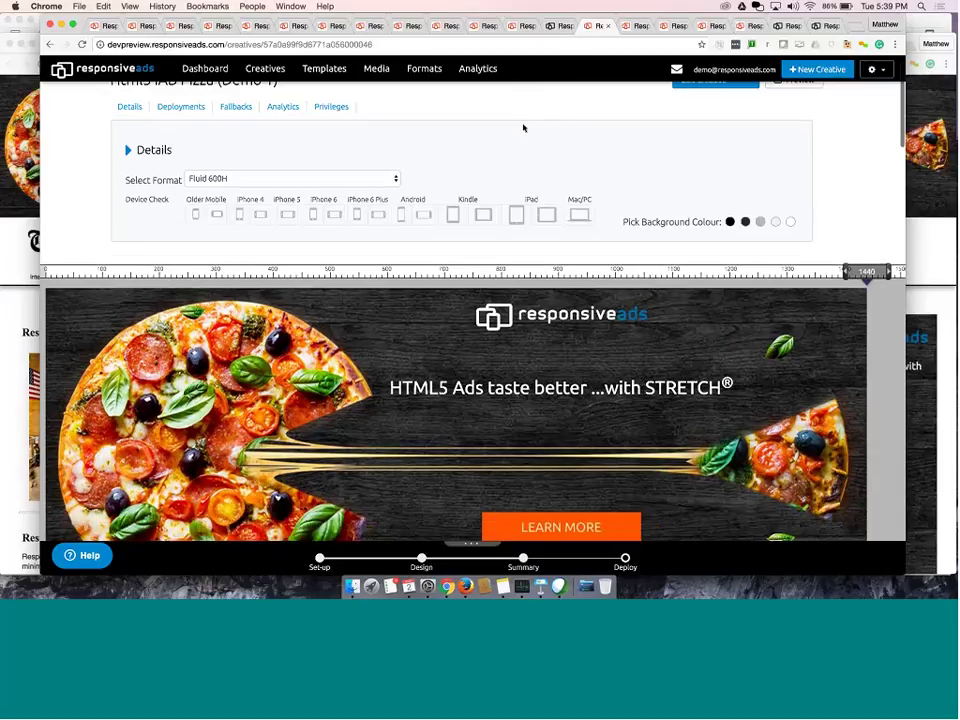
pyautogui.click(453, 205)
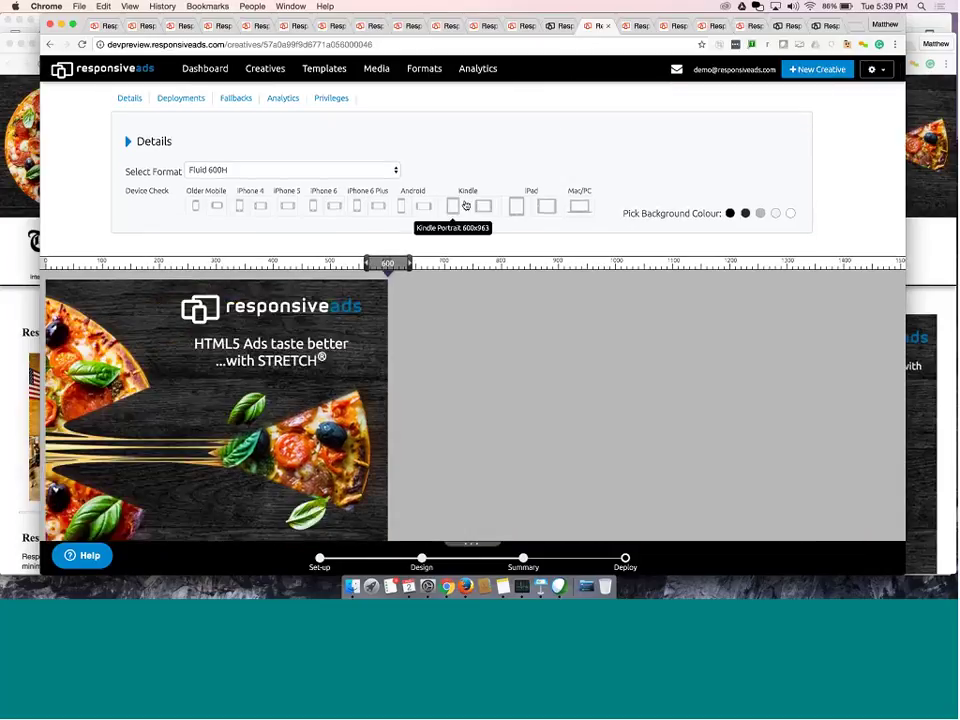
# Examine the edit settings of the Fluid 600H entry under Ad Deployments and close them without saving
pyautogui.scroll(-10, 465, 204)
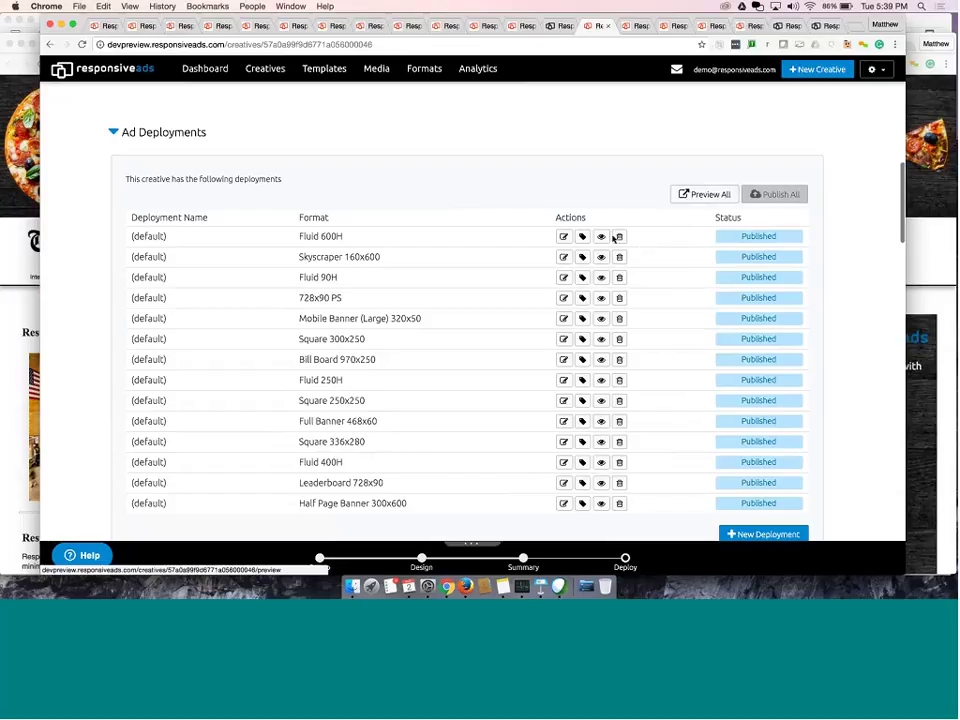
pyautogui.click(563, 237)
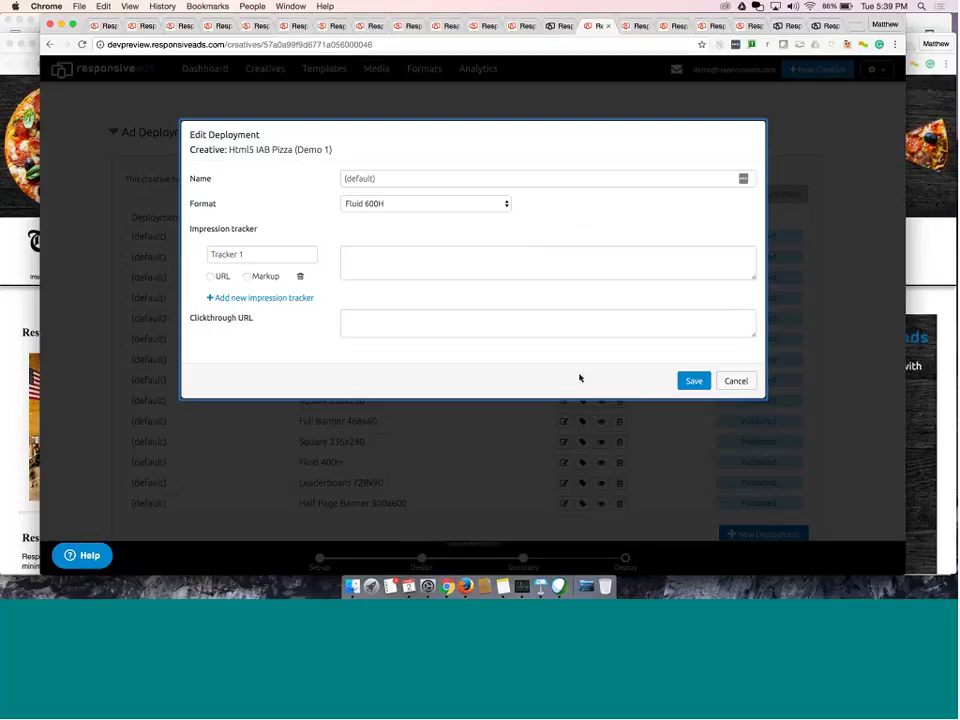
pyautogui.click(735, 381)
# Examine the Fallback Settings (Static Images) section, including its generation mode and the per-format entries
pyautogui.scroll(-10, 688, 396)
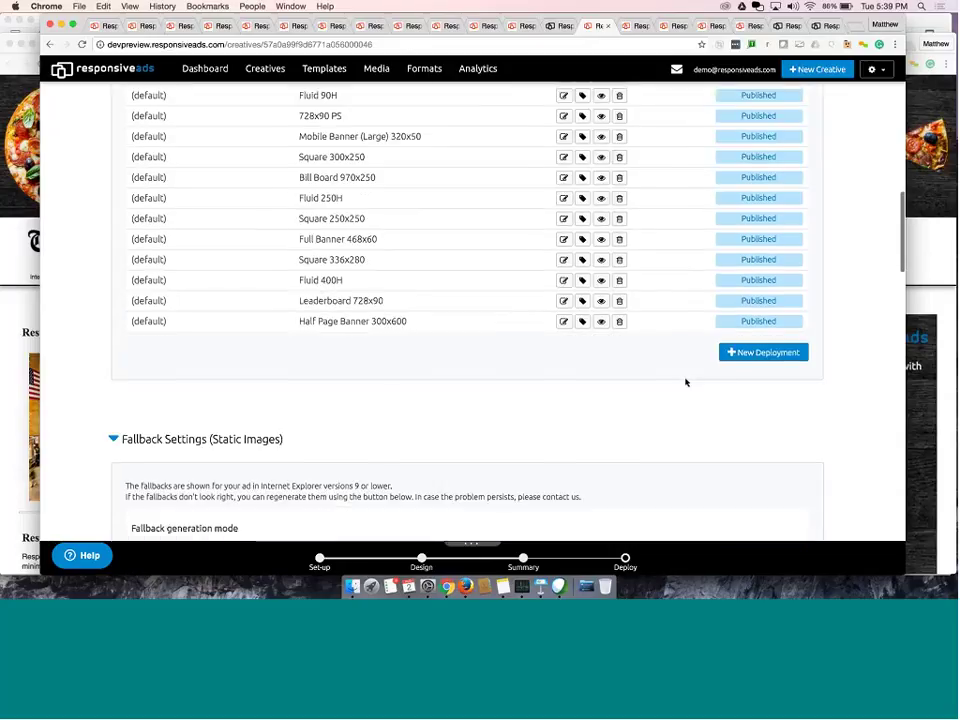
pyautogui.scroll(-3, 686, 382)
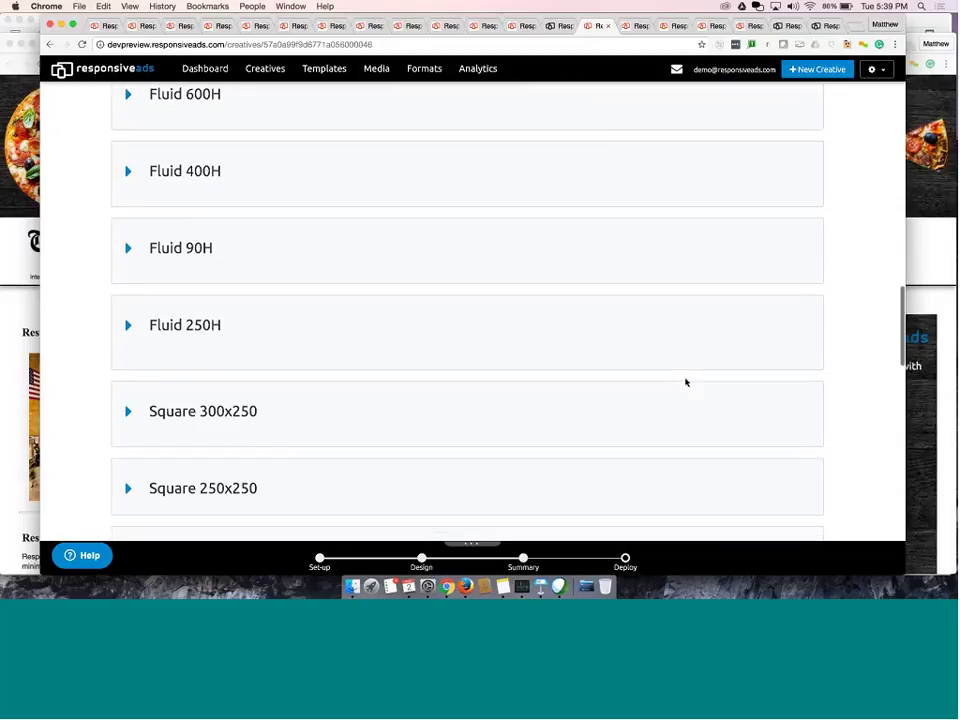
pyautogui.scroll(4, 686, 382)
pyautogui.scroll(1, 686, 382)
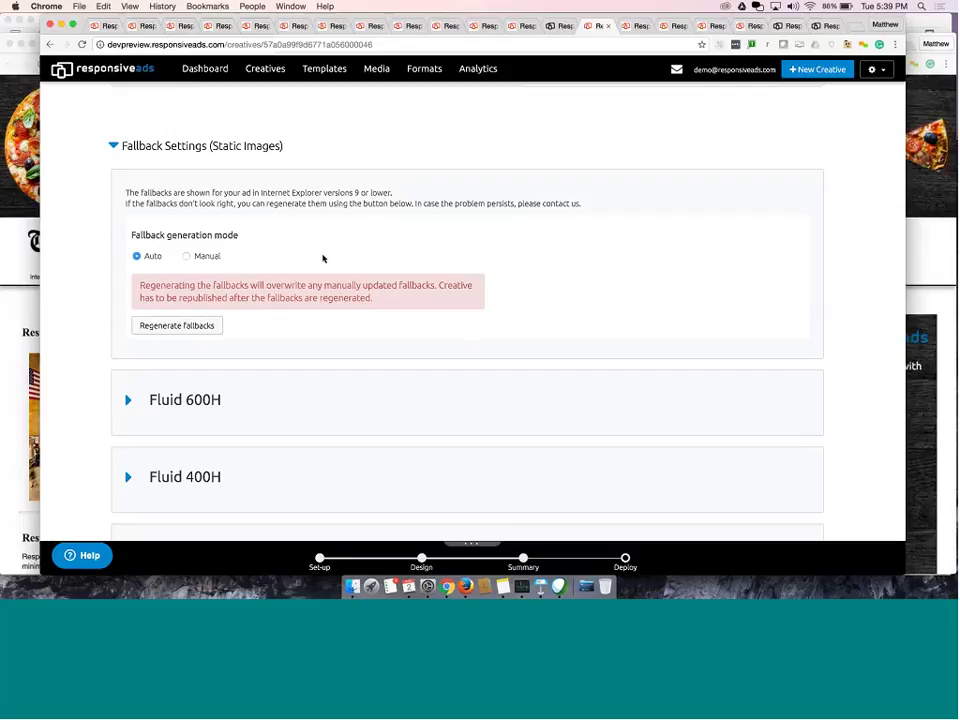
pyautogui.scroll(1, 316, 233)
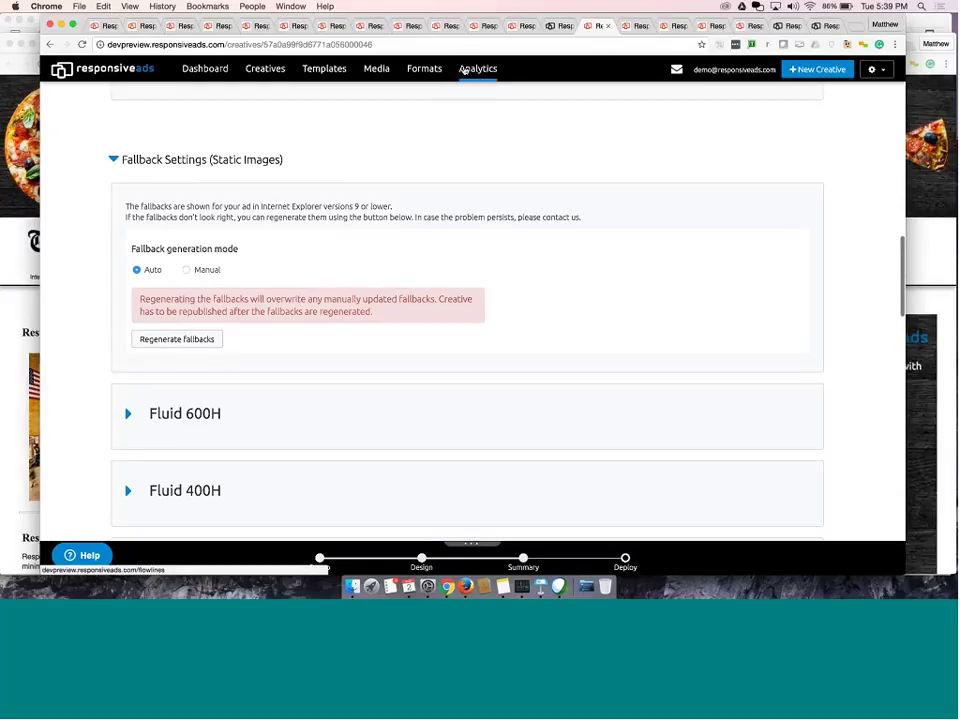
# In the Demo 1 preview page, view Fluid 400H on desktop and smaller device sizes, ending with iPhone 5 in landscape
pyautogui.click(638, 27)
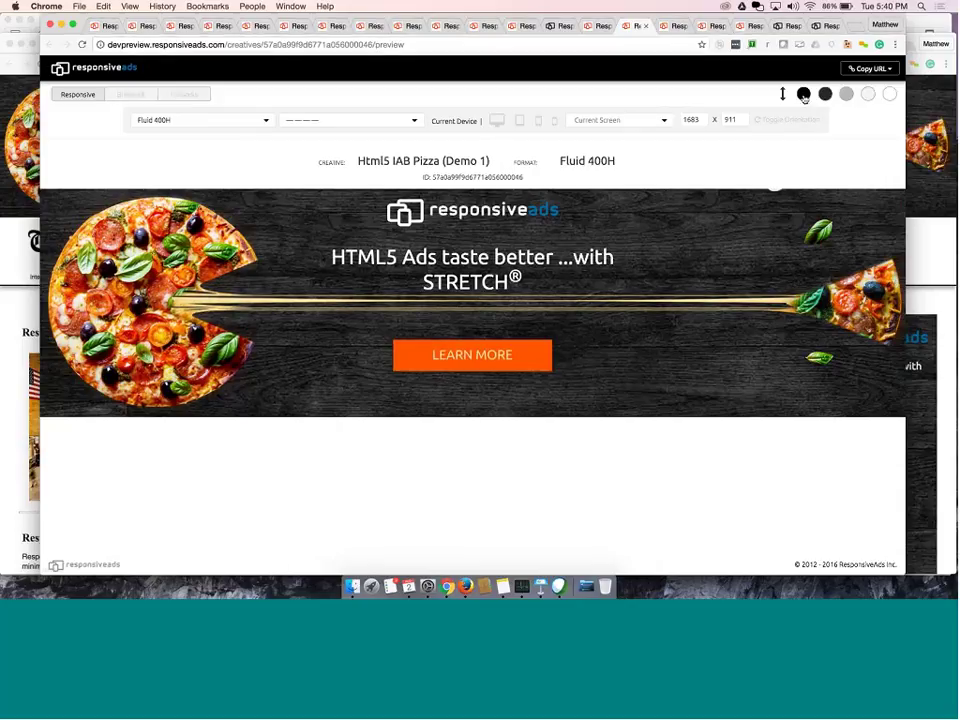
pyautogui.click(501, 121)
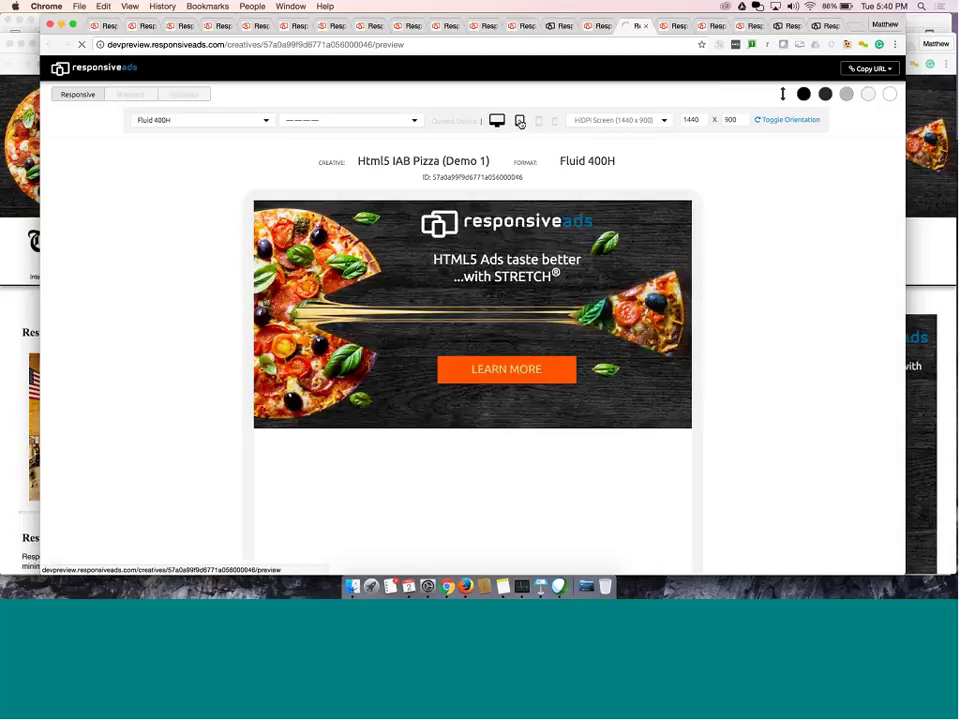
pyautogui.click(538, 121)
pyautogui.click(555, 121)
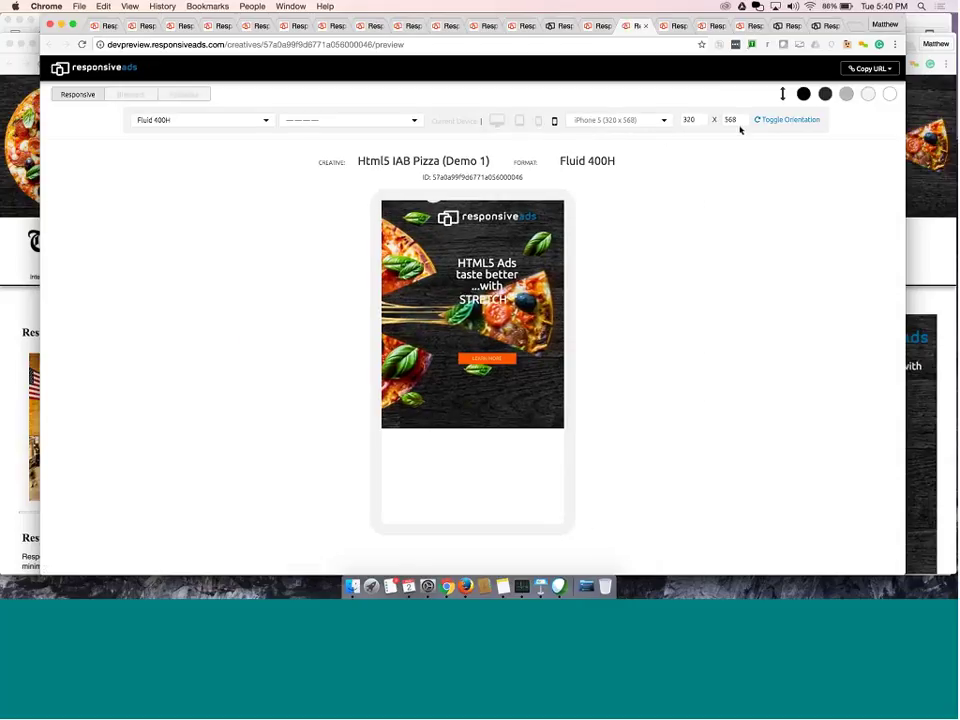
pyautogui.click(769, 120)
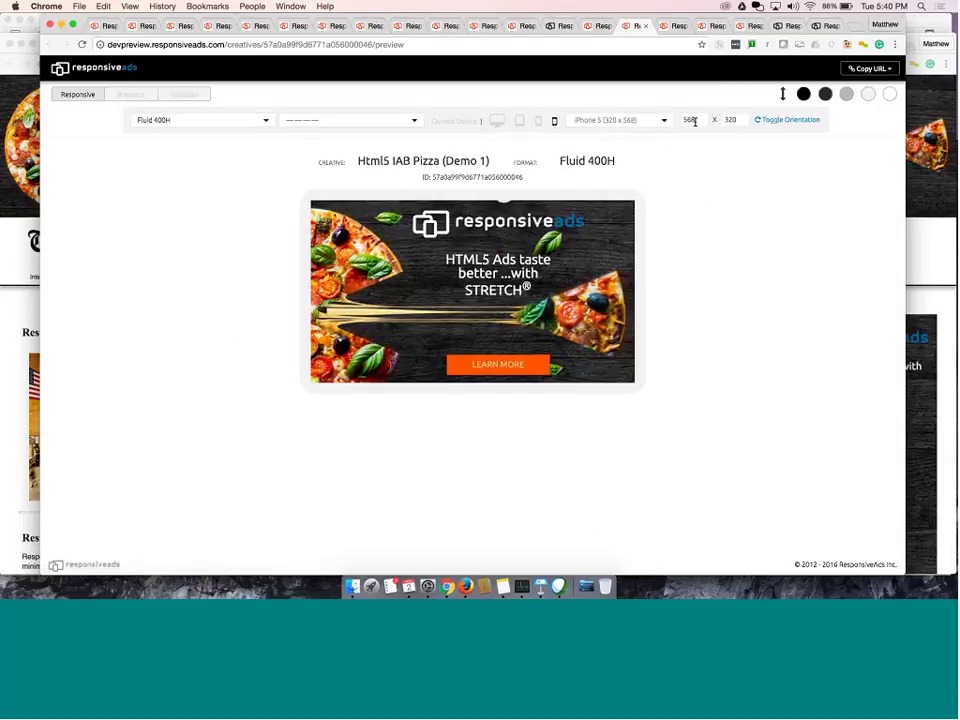
# Look through the preview page's format choices, deployment choices and URL copying options without changing any of them
pyautogui.click(266, 121)
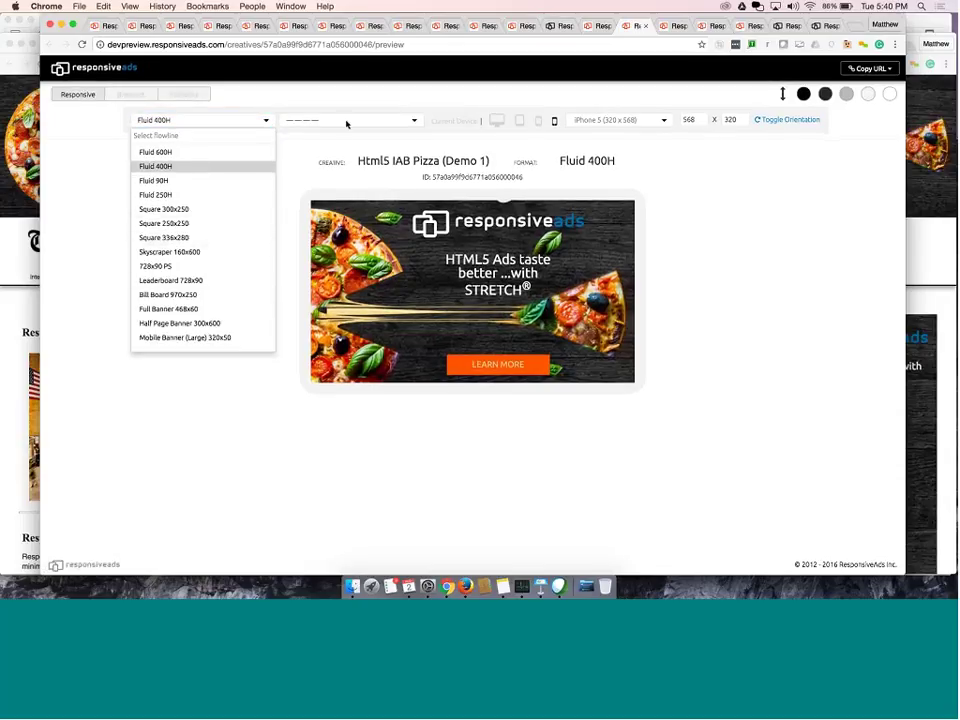
pyautogui.click(415, 122)
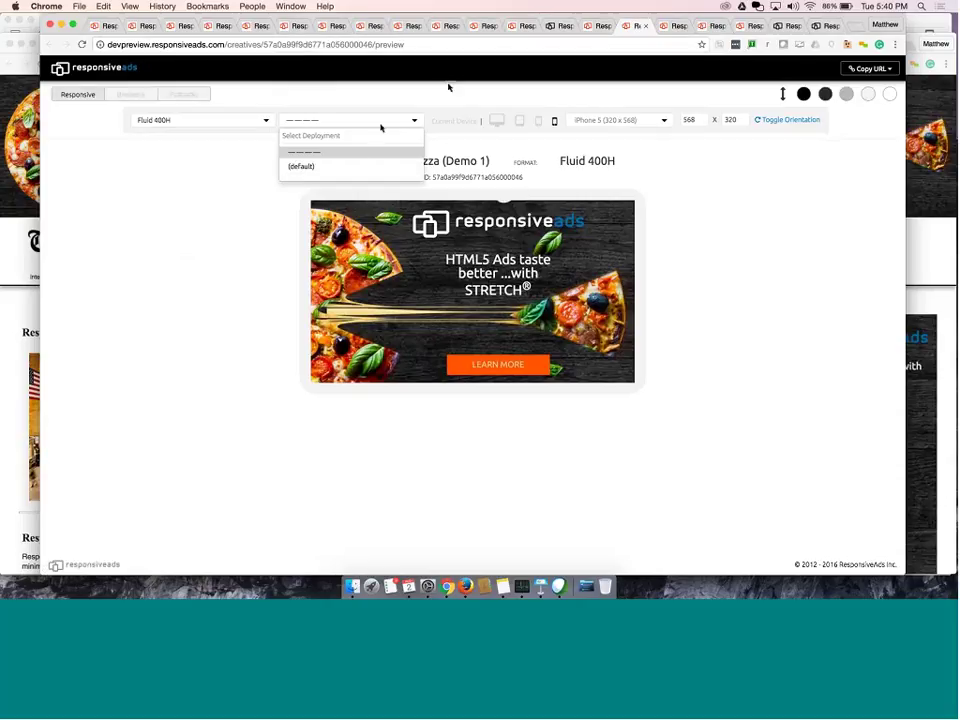
pyautogui.click(886, 69)
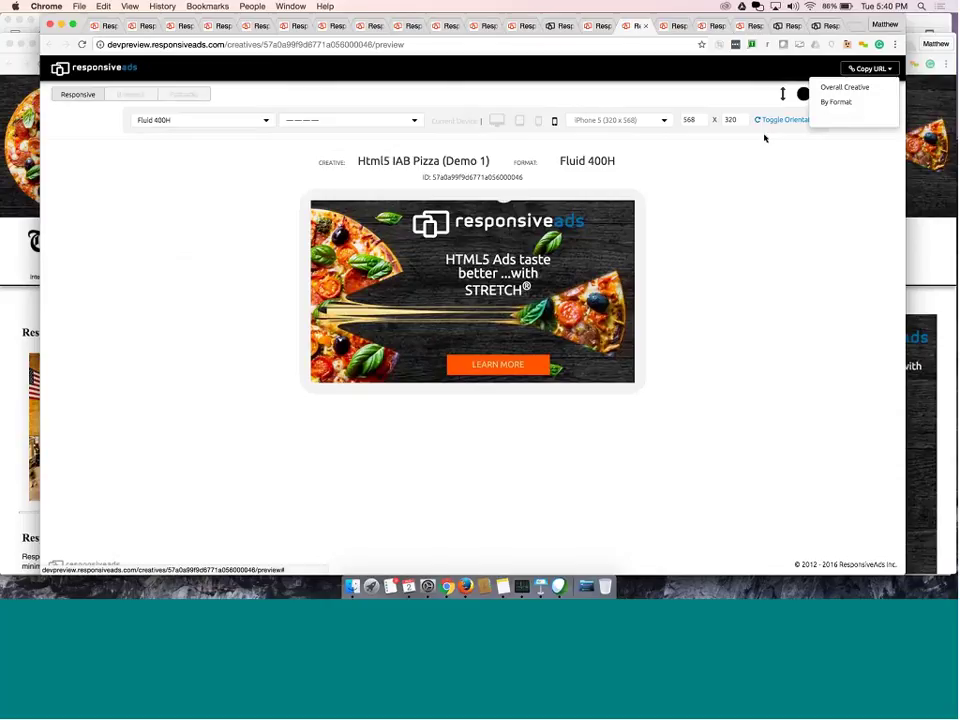
pyautogui.click(703, 169)
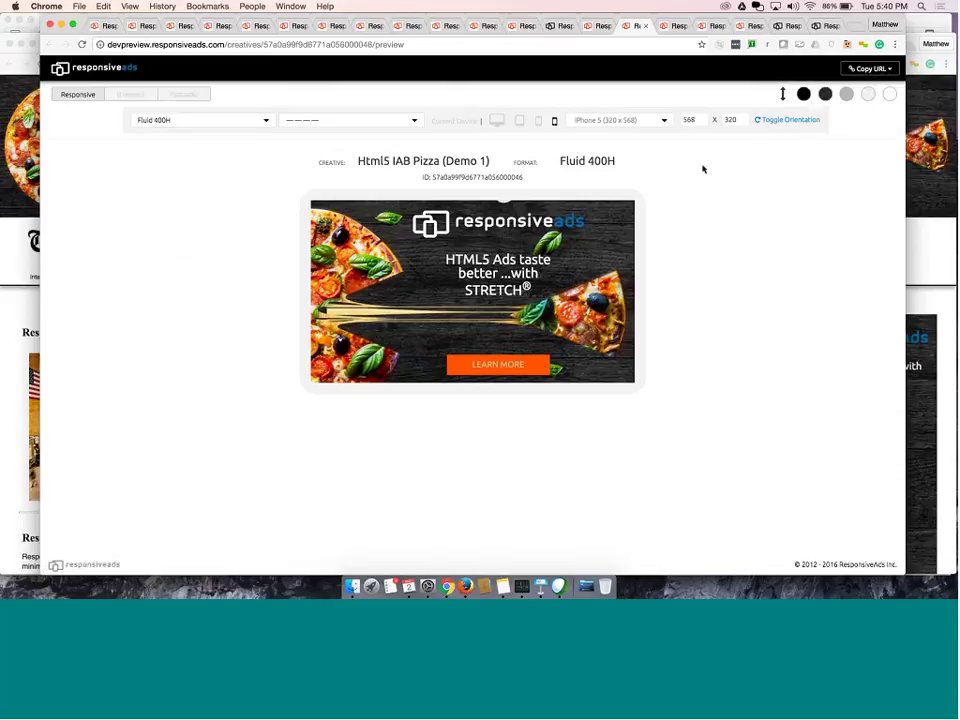
# Switch to the Html5 IAB Pizza (App) analytics report and widen the browser window to examine it
pyautogui.click(670, 26)
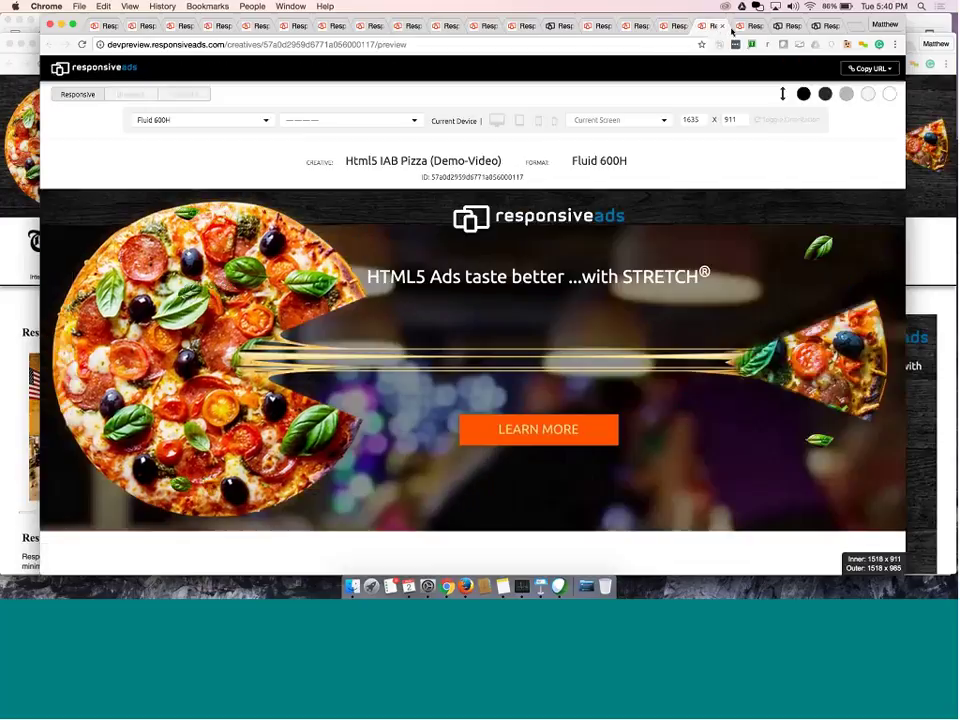
pyautogui.click(716, 26)
pyautogui.click(740, 26)
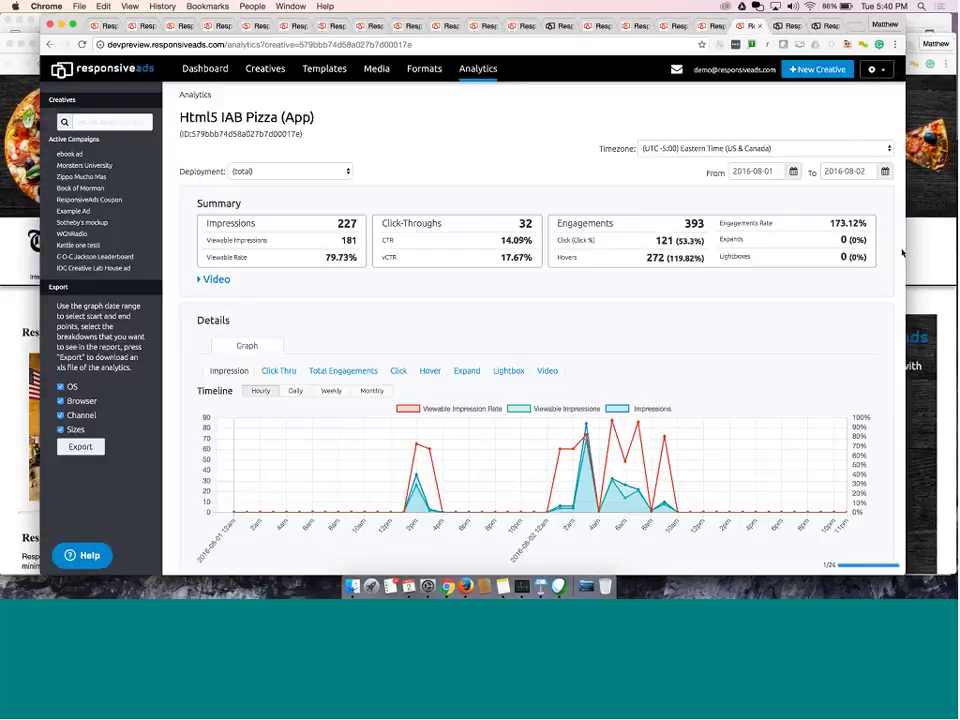
pyautogui.moveTo(902, 252); pyautogui.dragTo(955, 300)
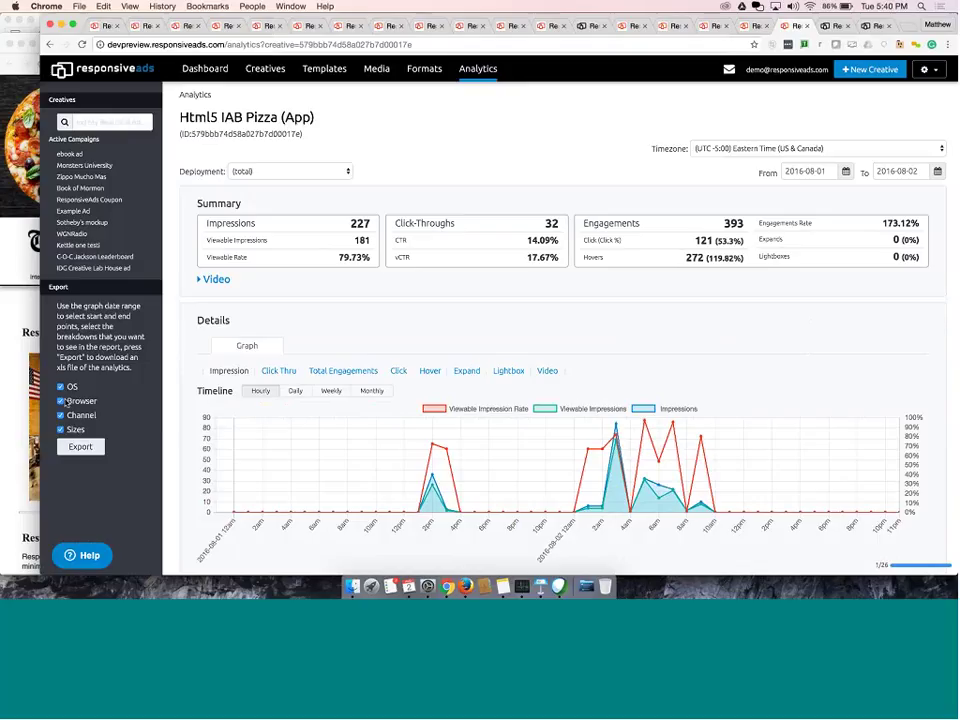
# View the actions for the Html5 IAB Pizza (App 2) template under Responsive Templates, and return to the Responsive Creatives list
pyautogui.click(826, 27)
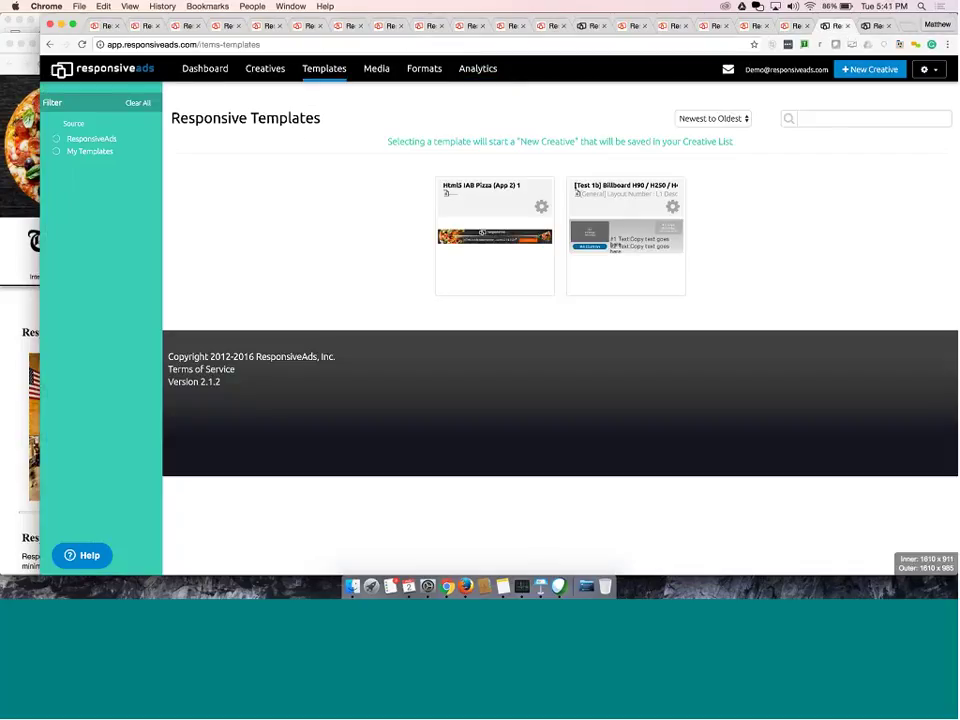
pyautogui.moveTo(495, 201)
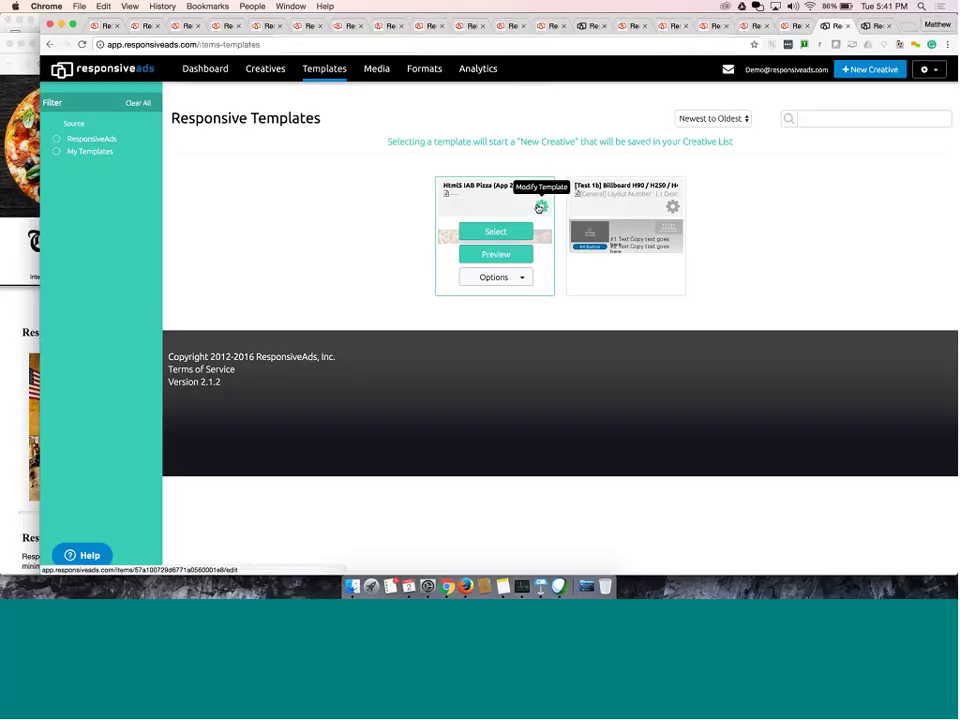
pyautogui.click(548, 25)
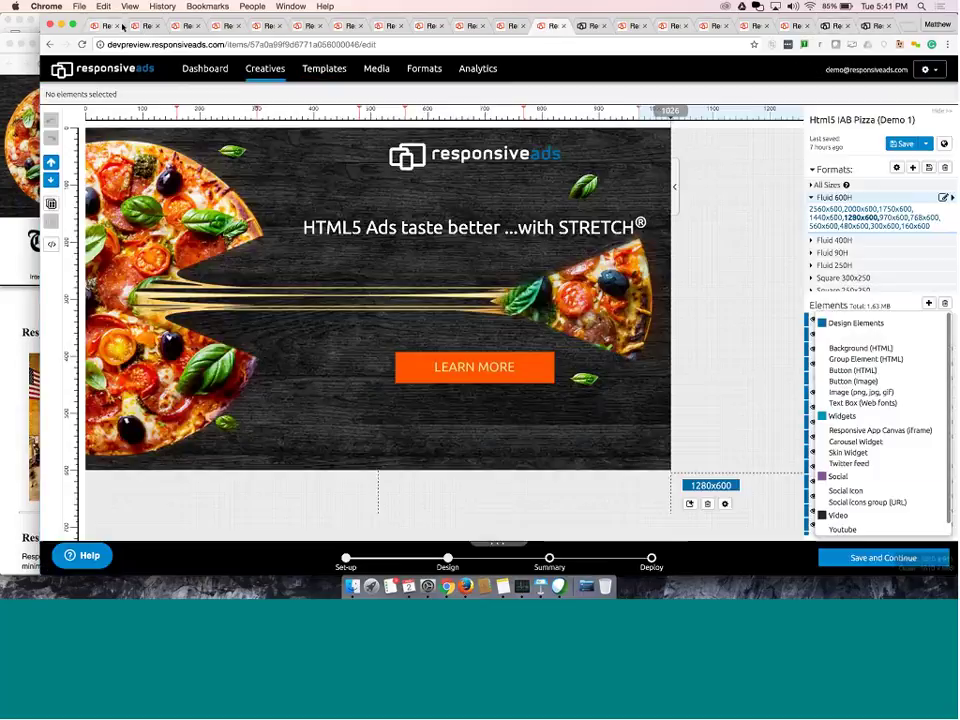
pyautogui.click(104, 26)
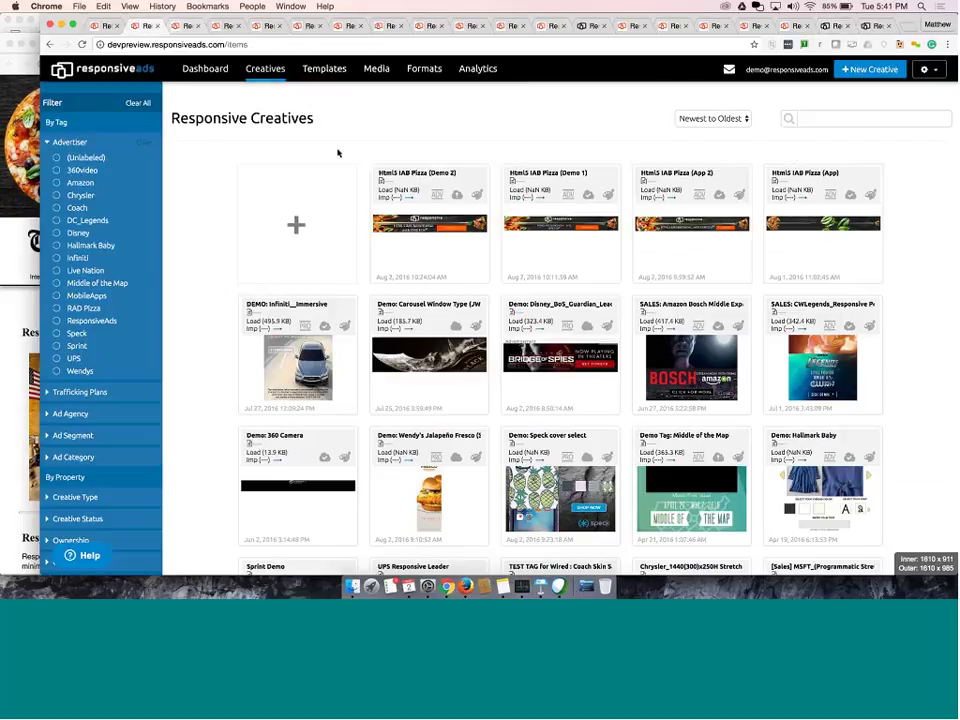